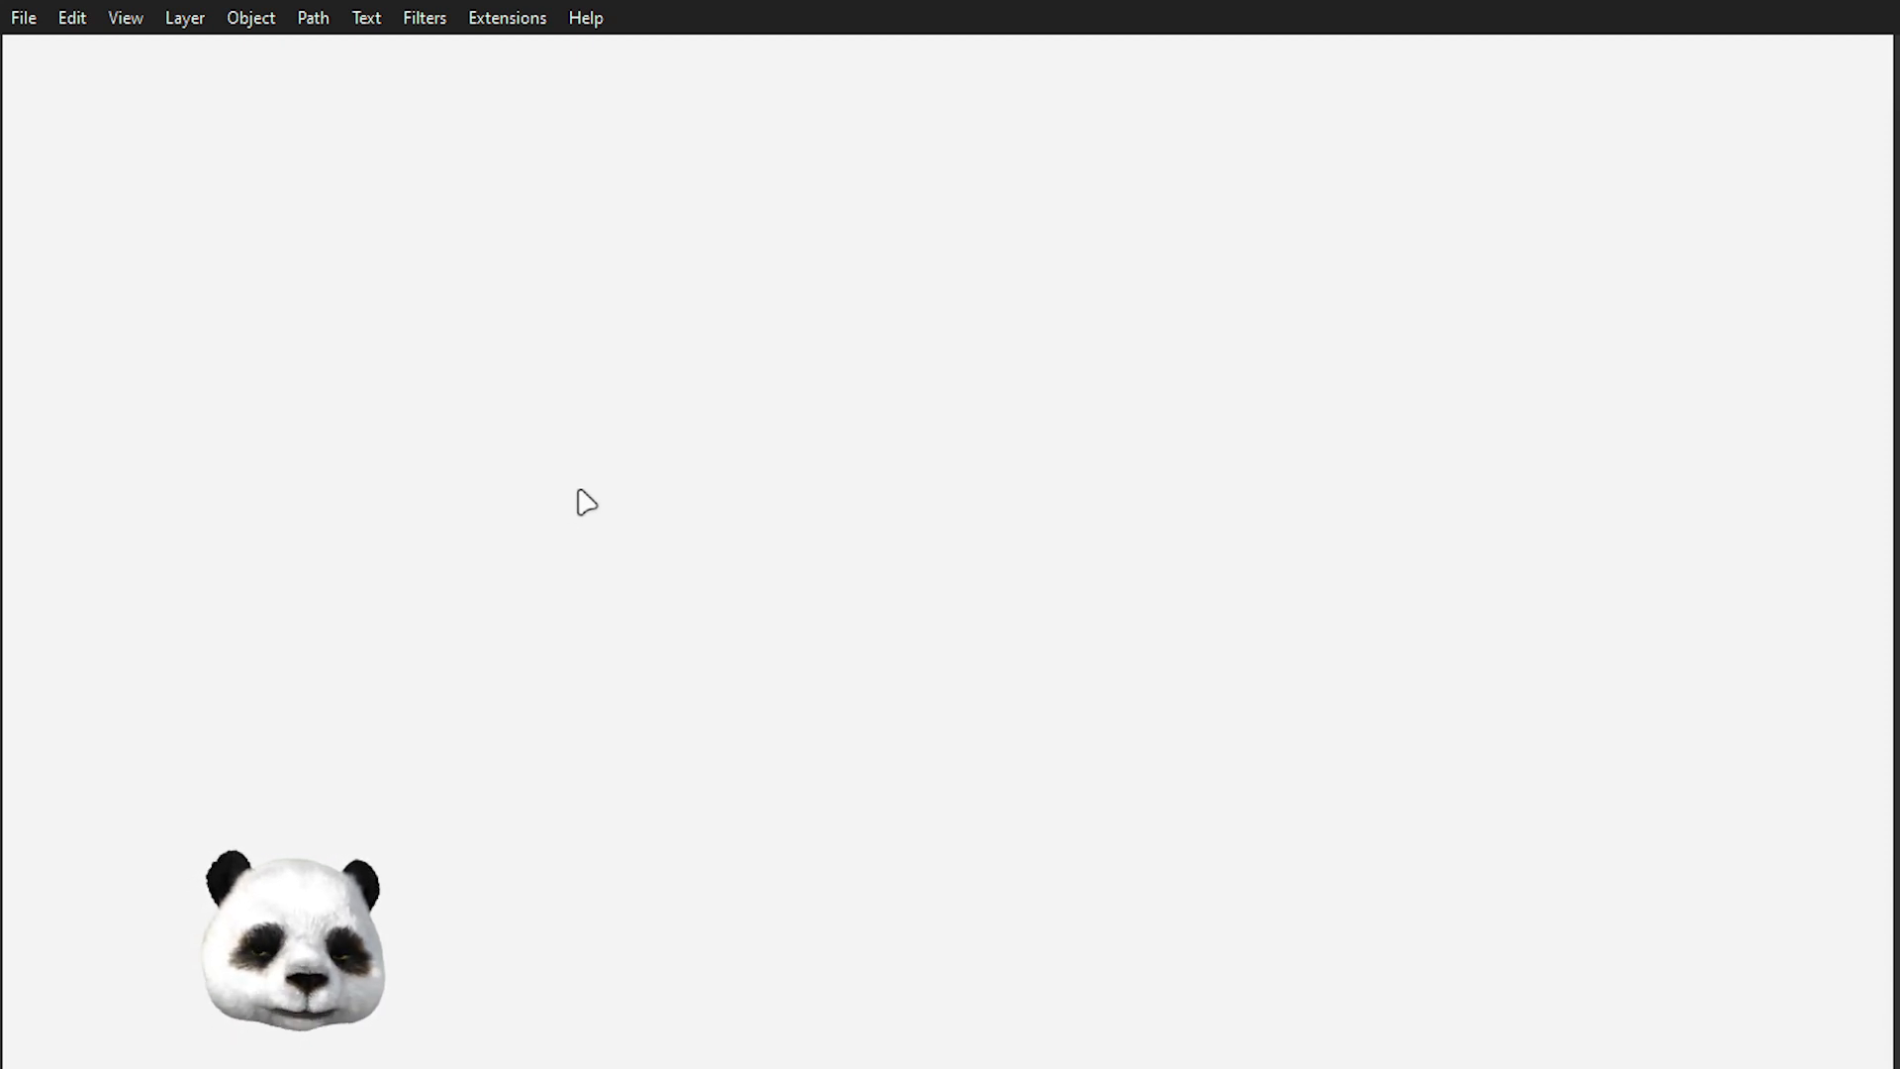
# - Add an axonometric grid to the document and set its Y spacing to 4 px
pyautogui.hotkey('ctrl', 'shift', 'd')
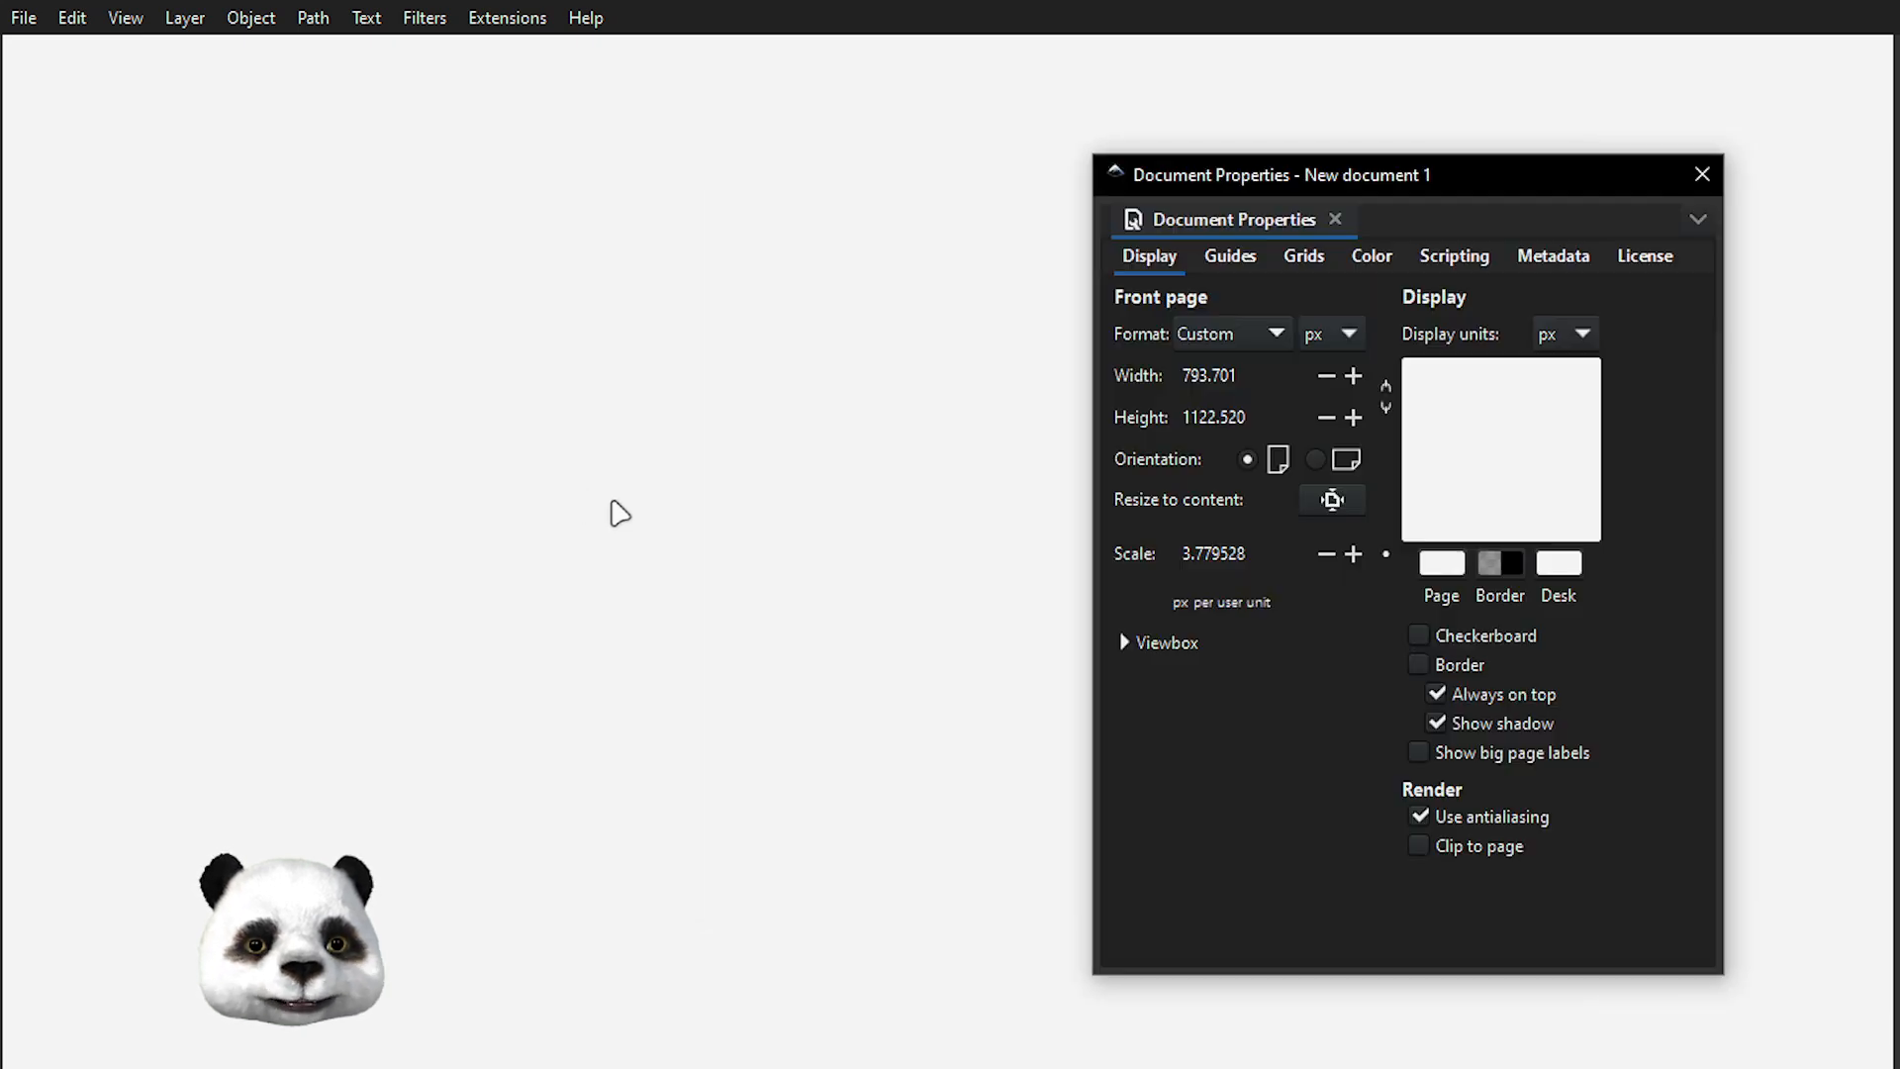
pyautogui.click(1304, 266)
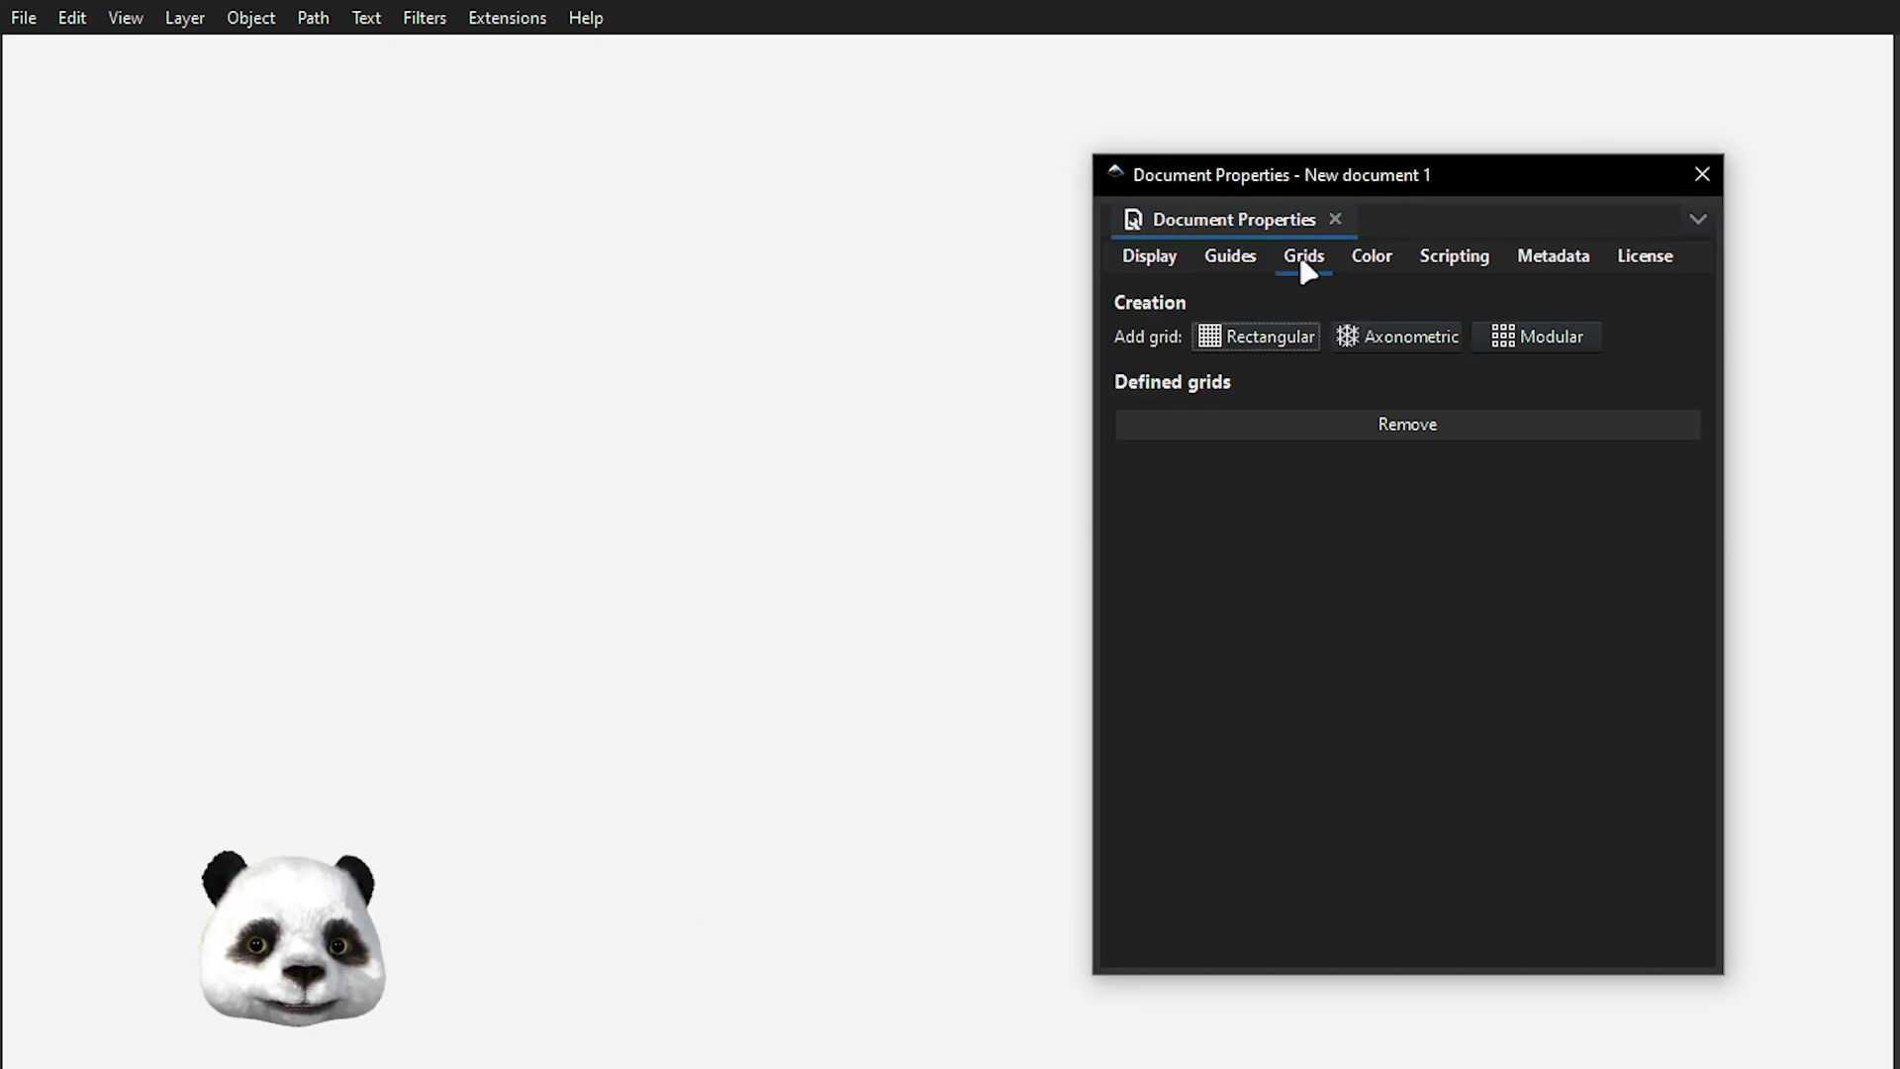
pyautogui.click(1393, 339)
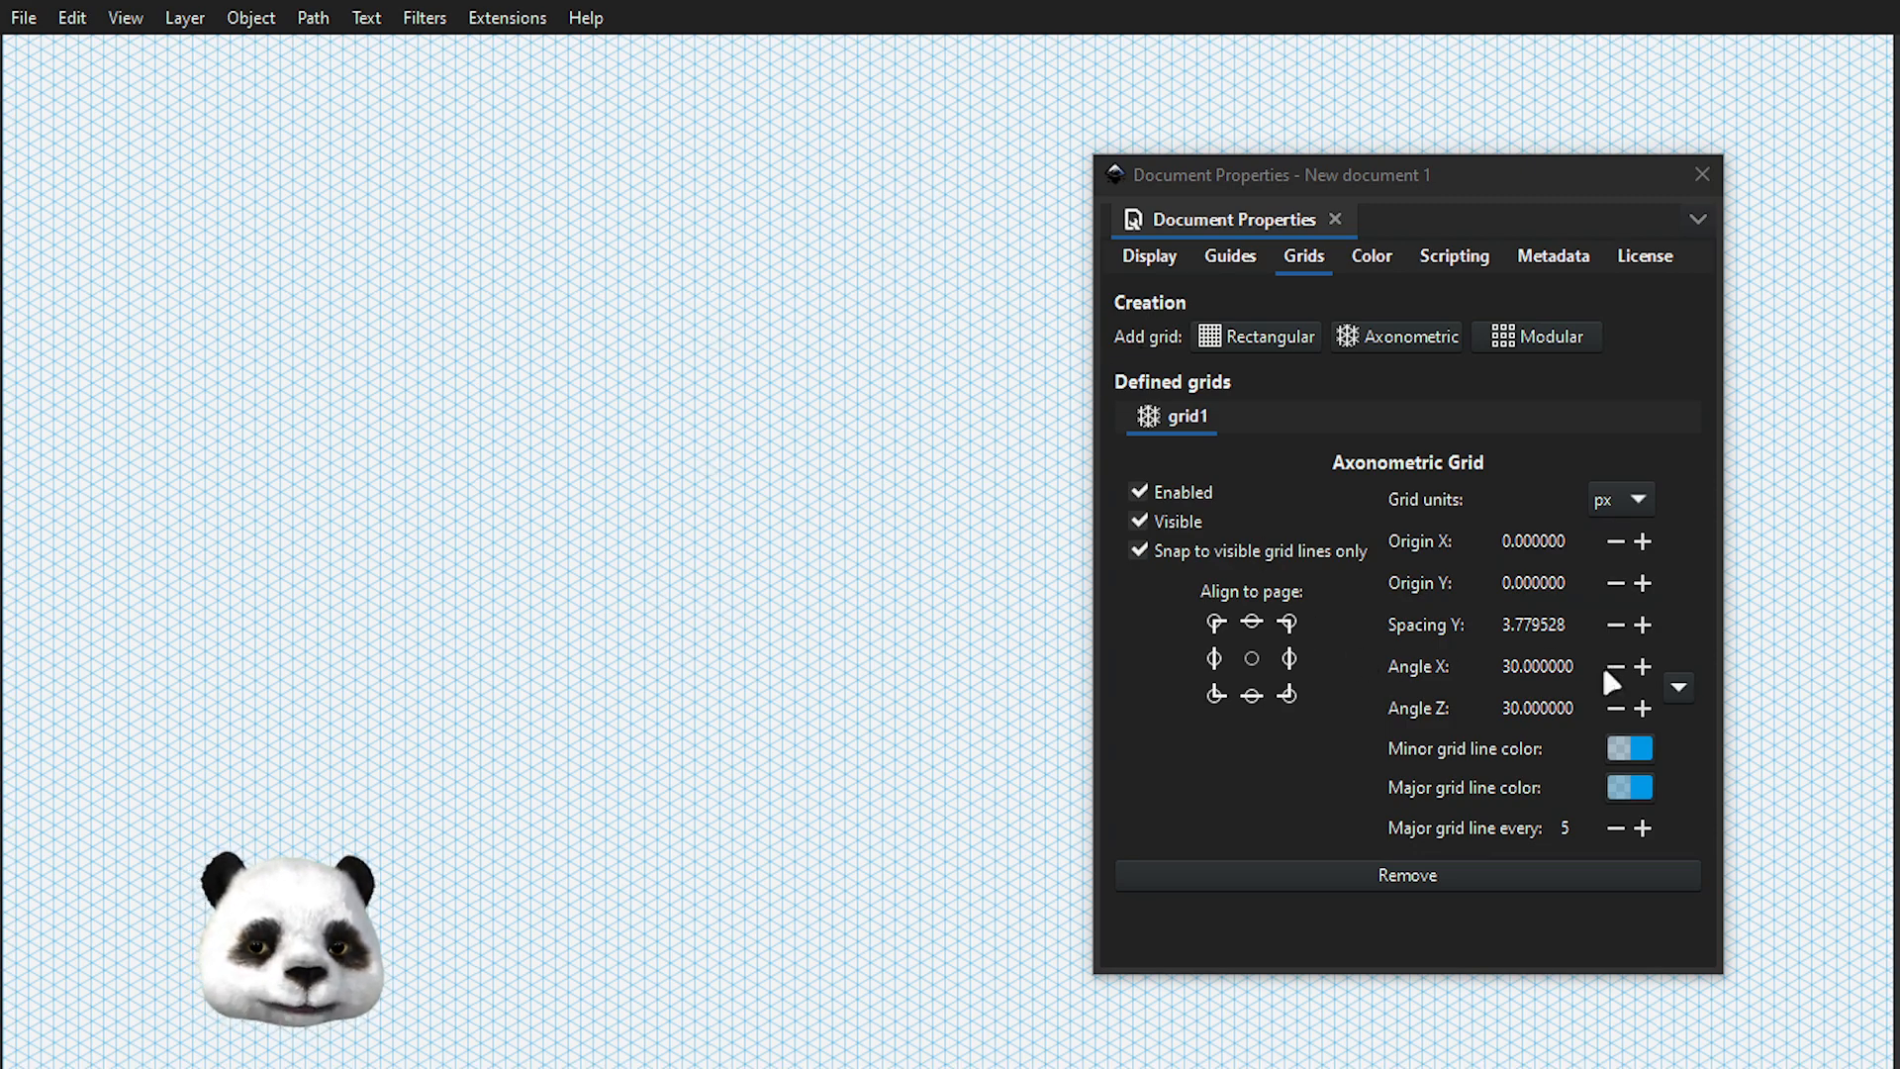
pyautogui.tripleClick(1588, 634)
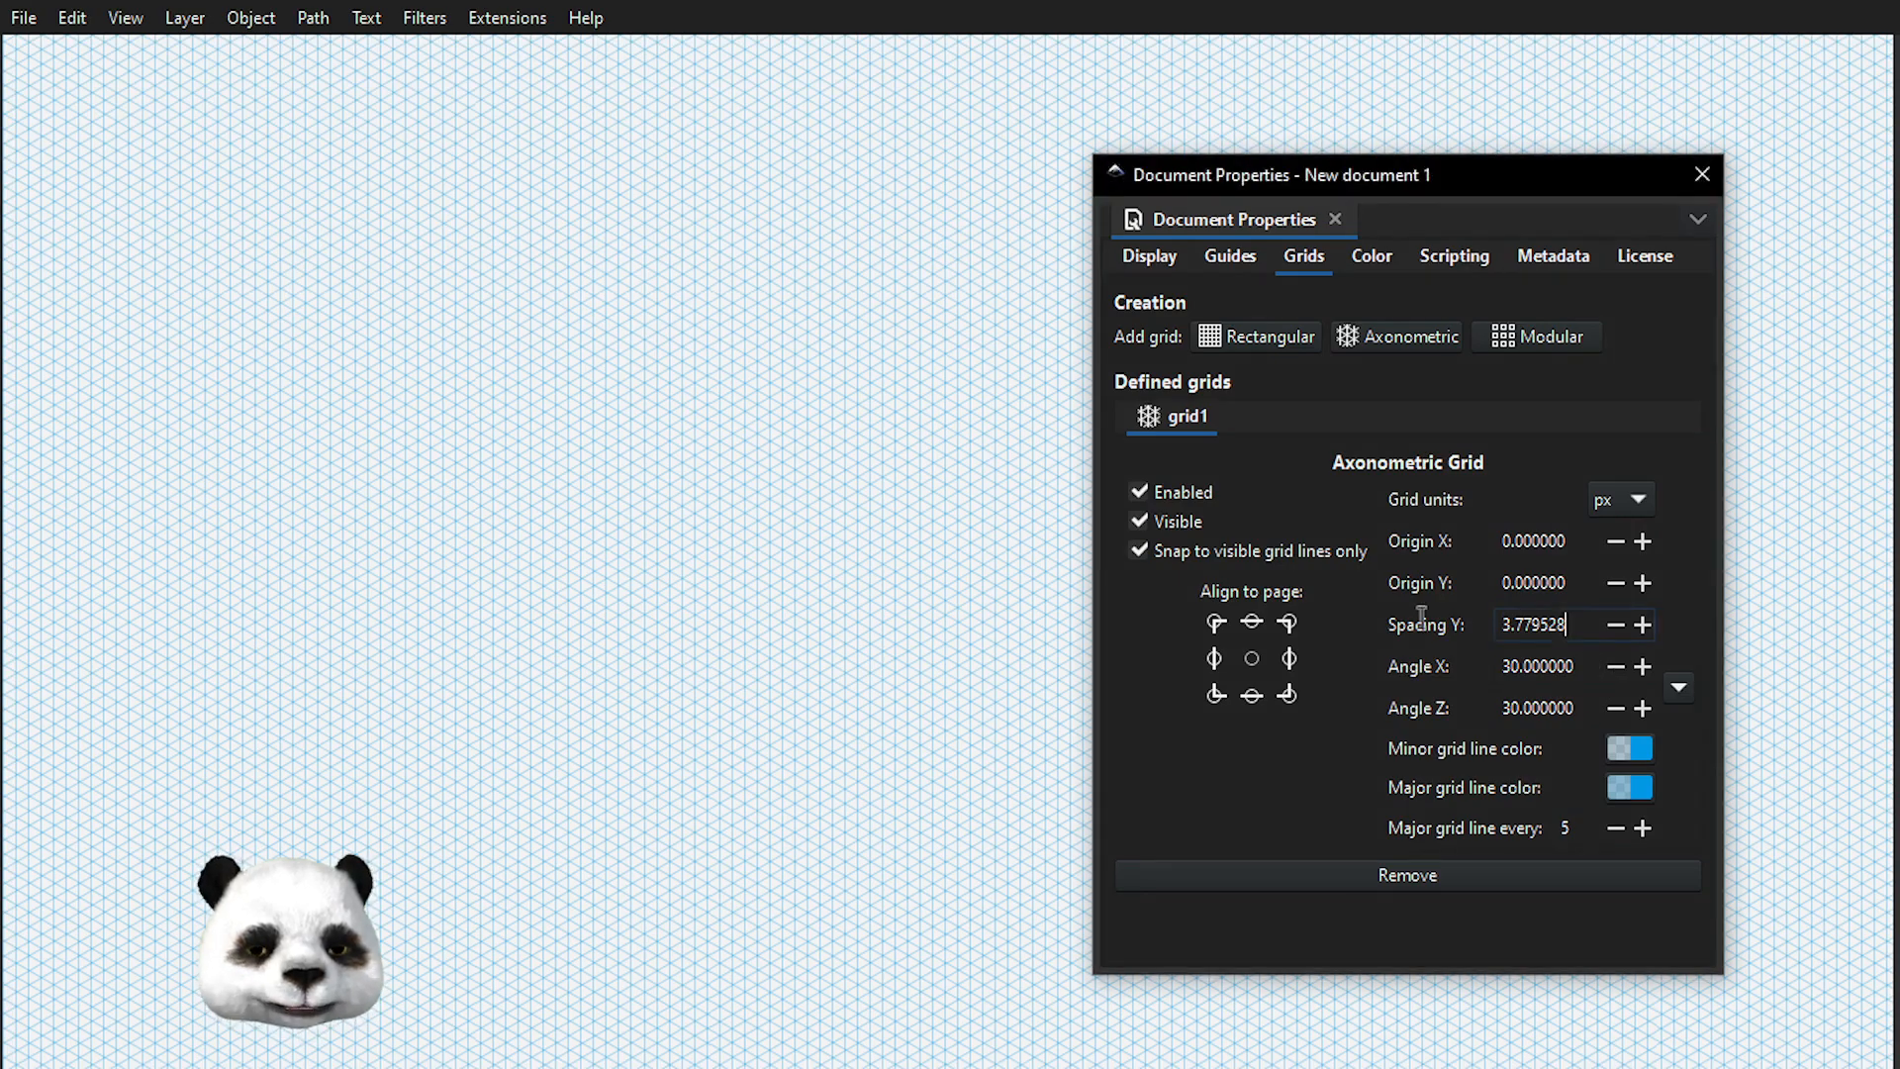
pyautogui.write('4')
pyautogui.press('Return')
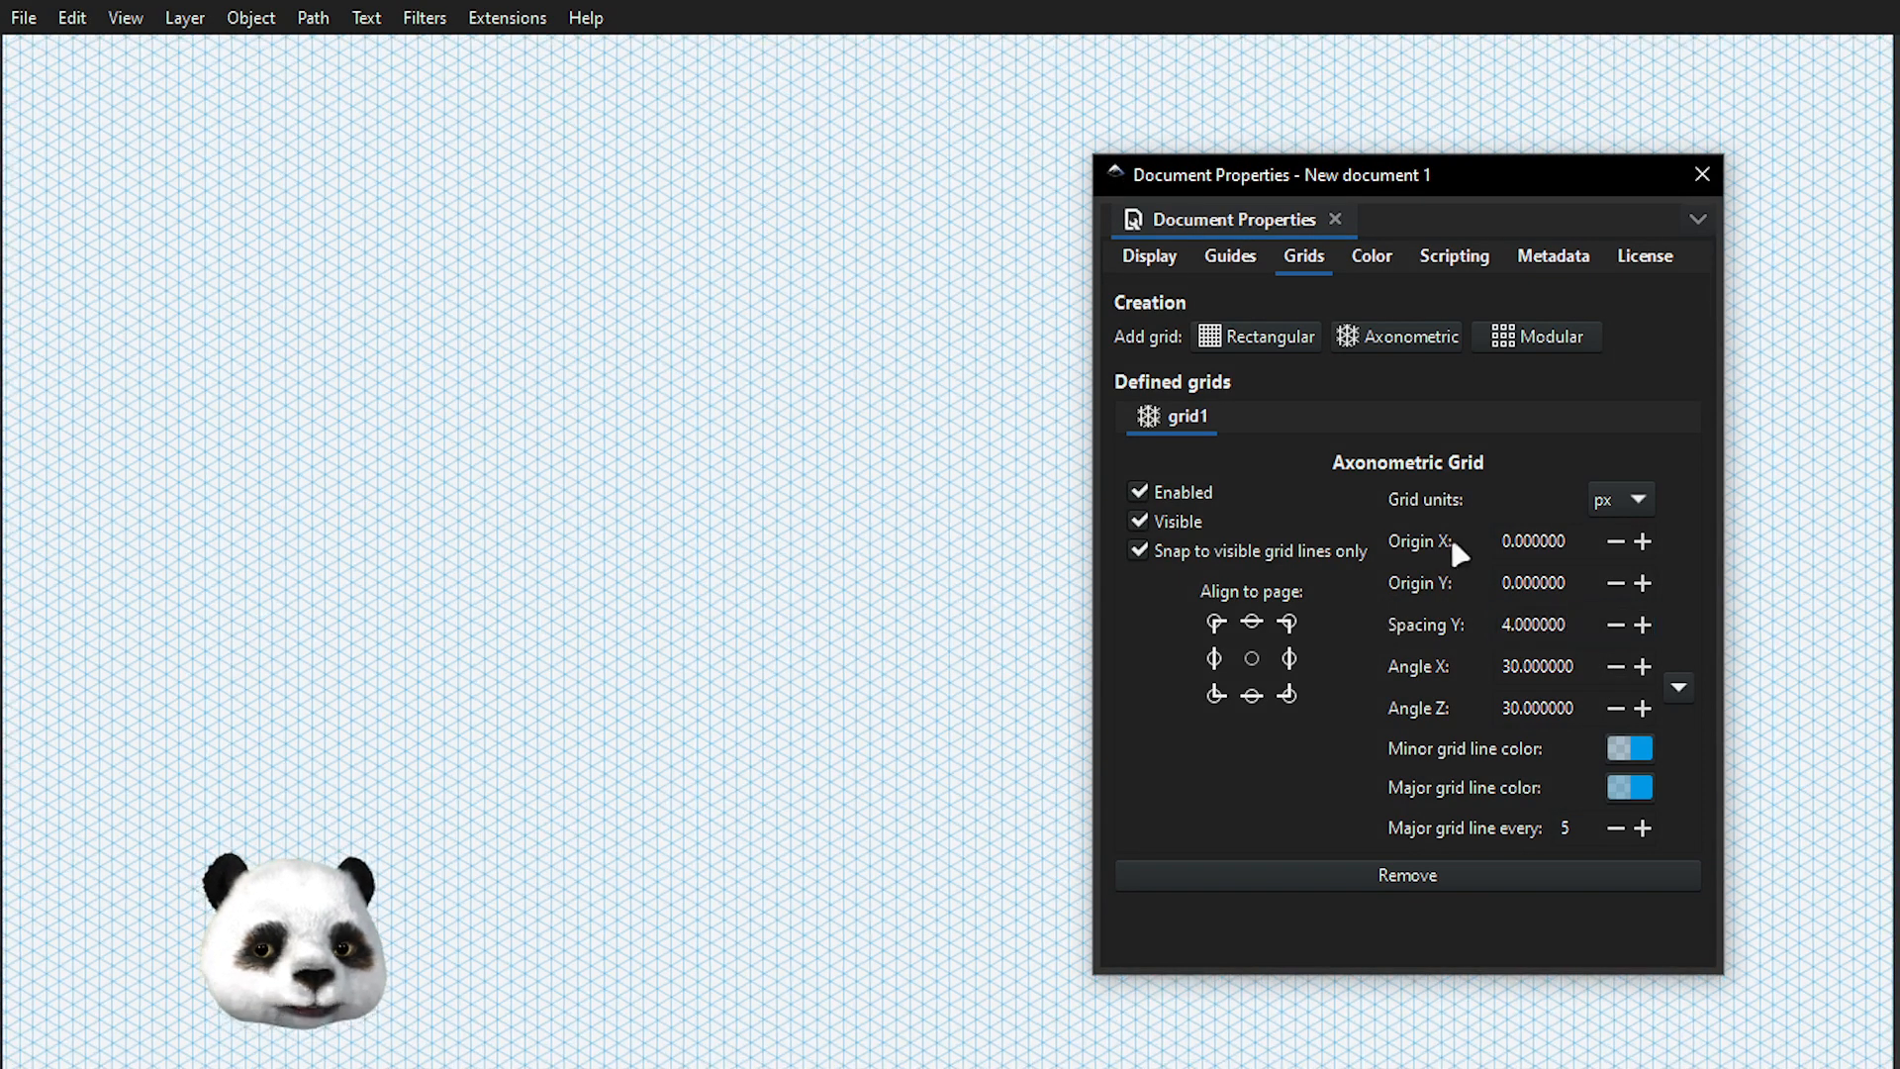
# - Set the axonometric grid's Angle X to 45 and Angle Z to 15
pyautogui.tripleClick(1583, 675)
pyautogui.write('45')
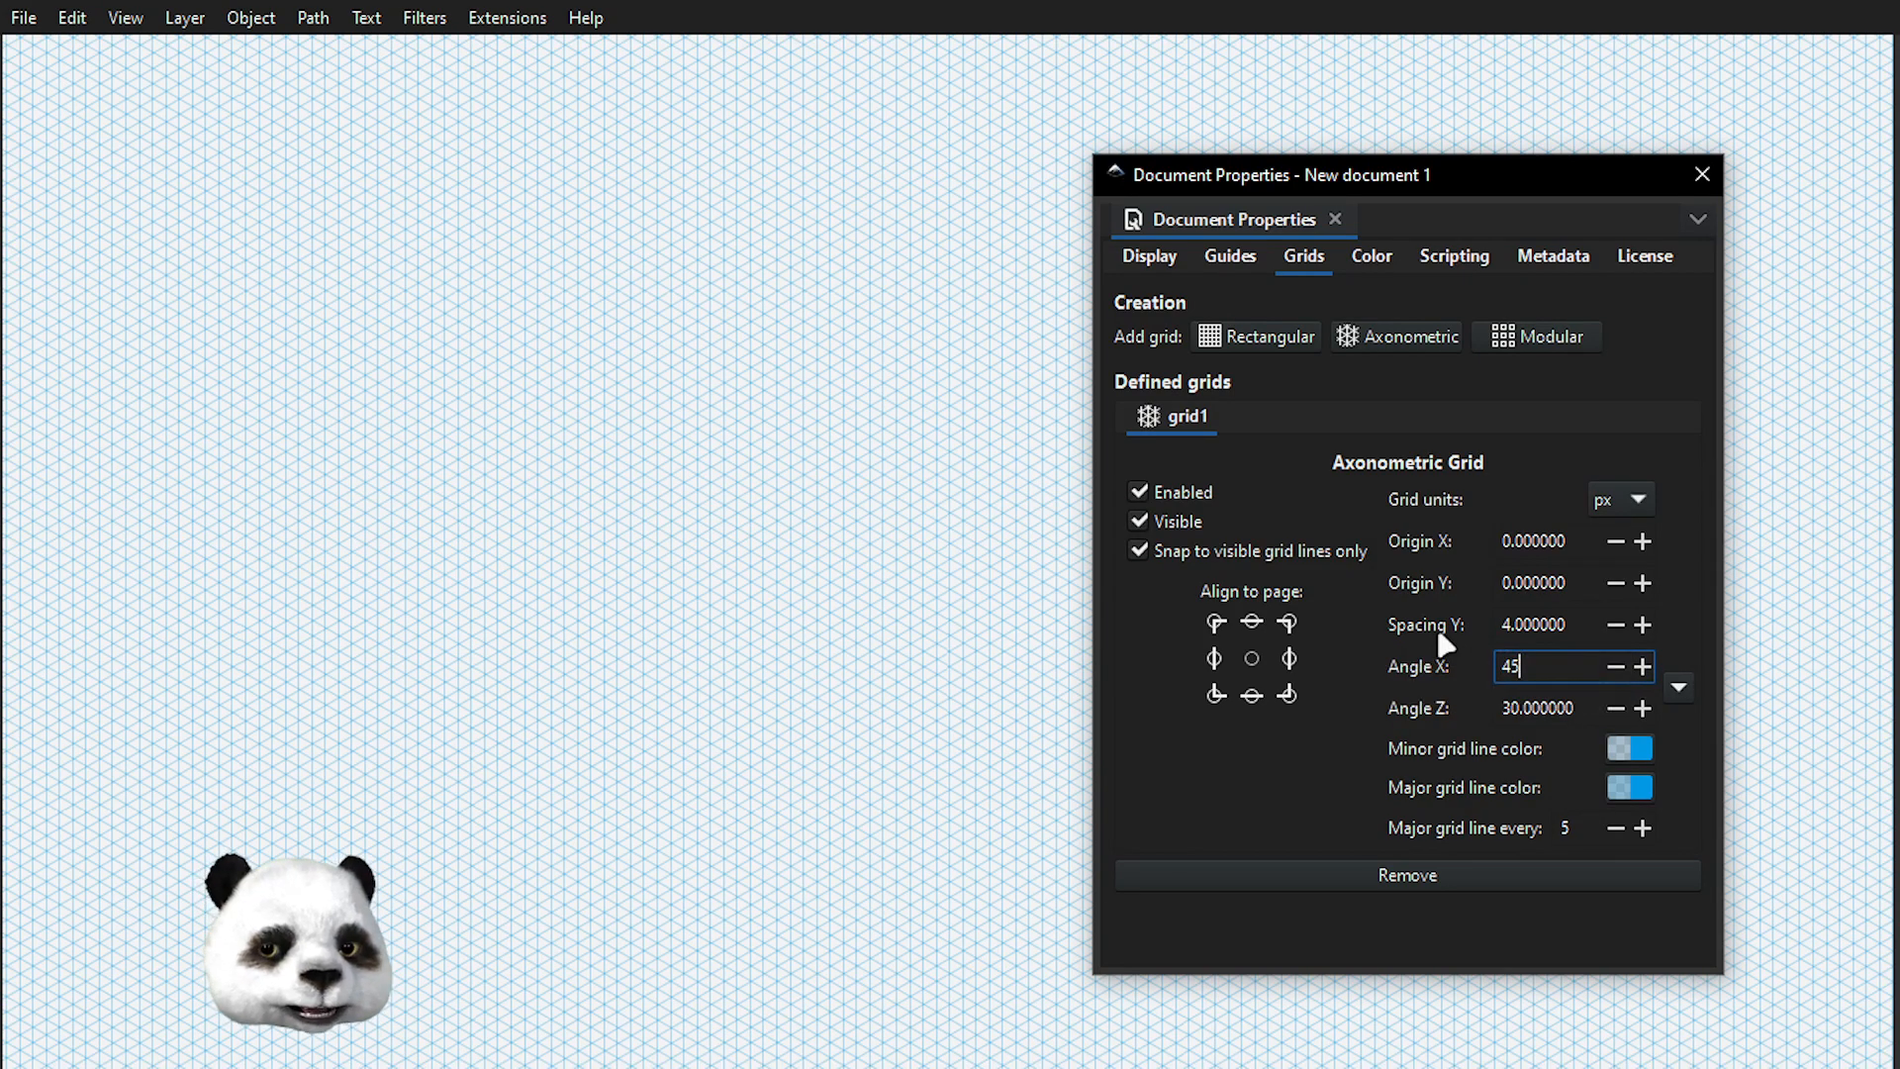
pyautogui.click(1559, 708)
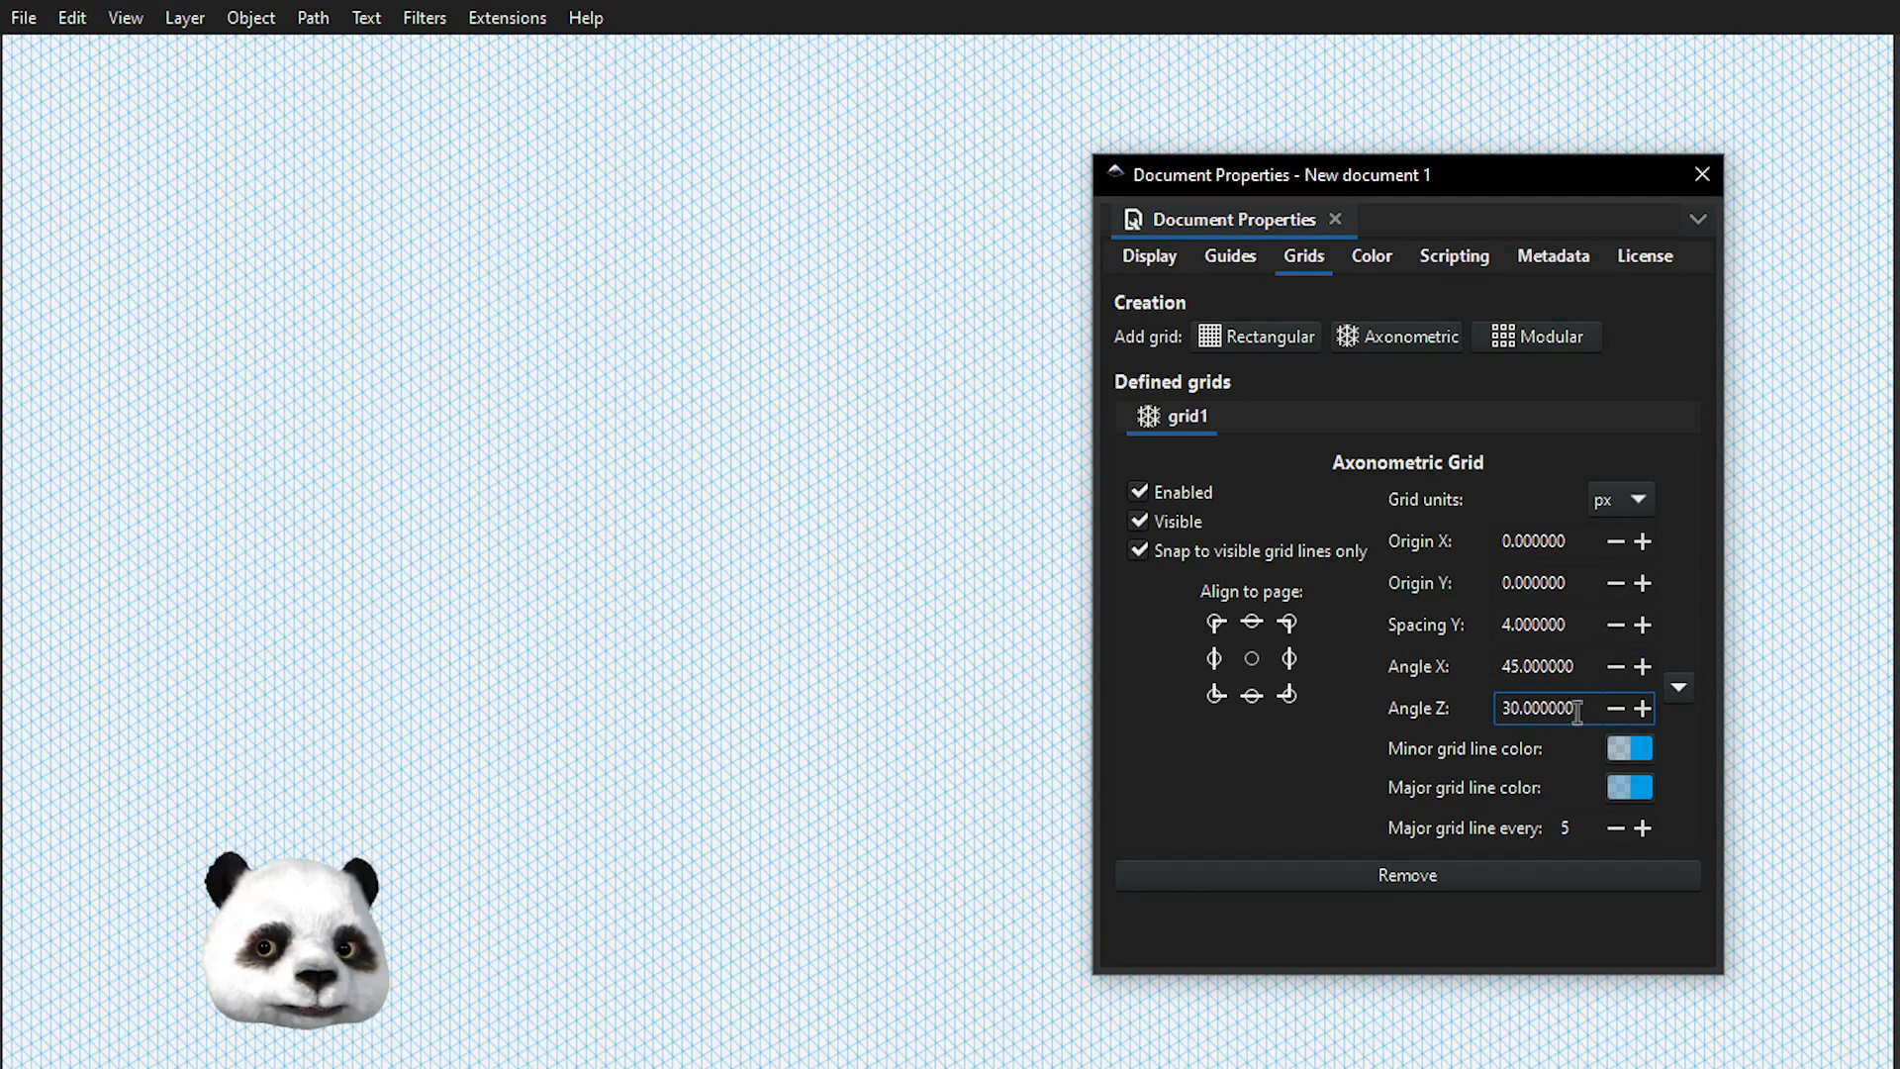
pyautogui.tripleClick(1578, 708)
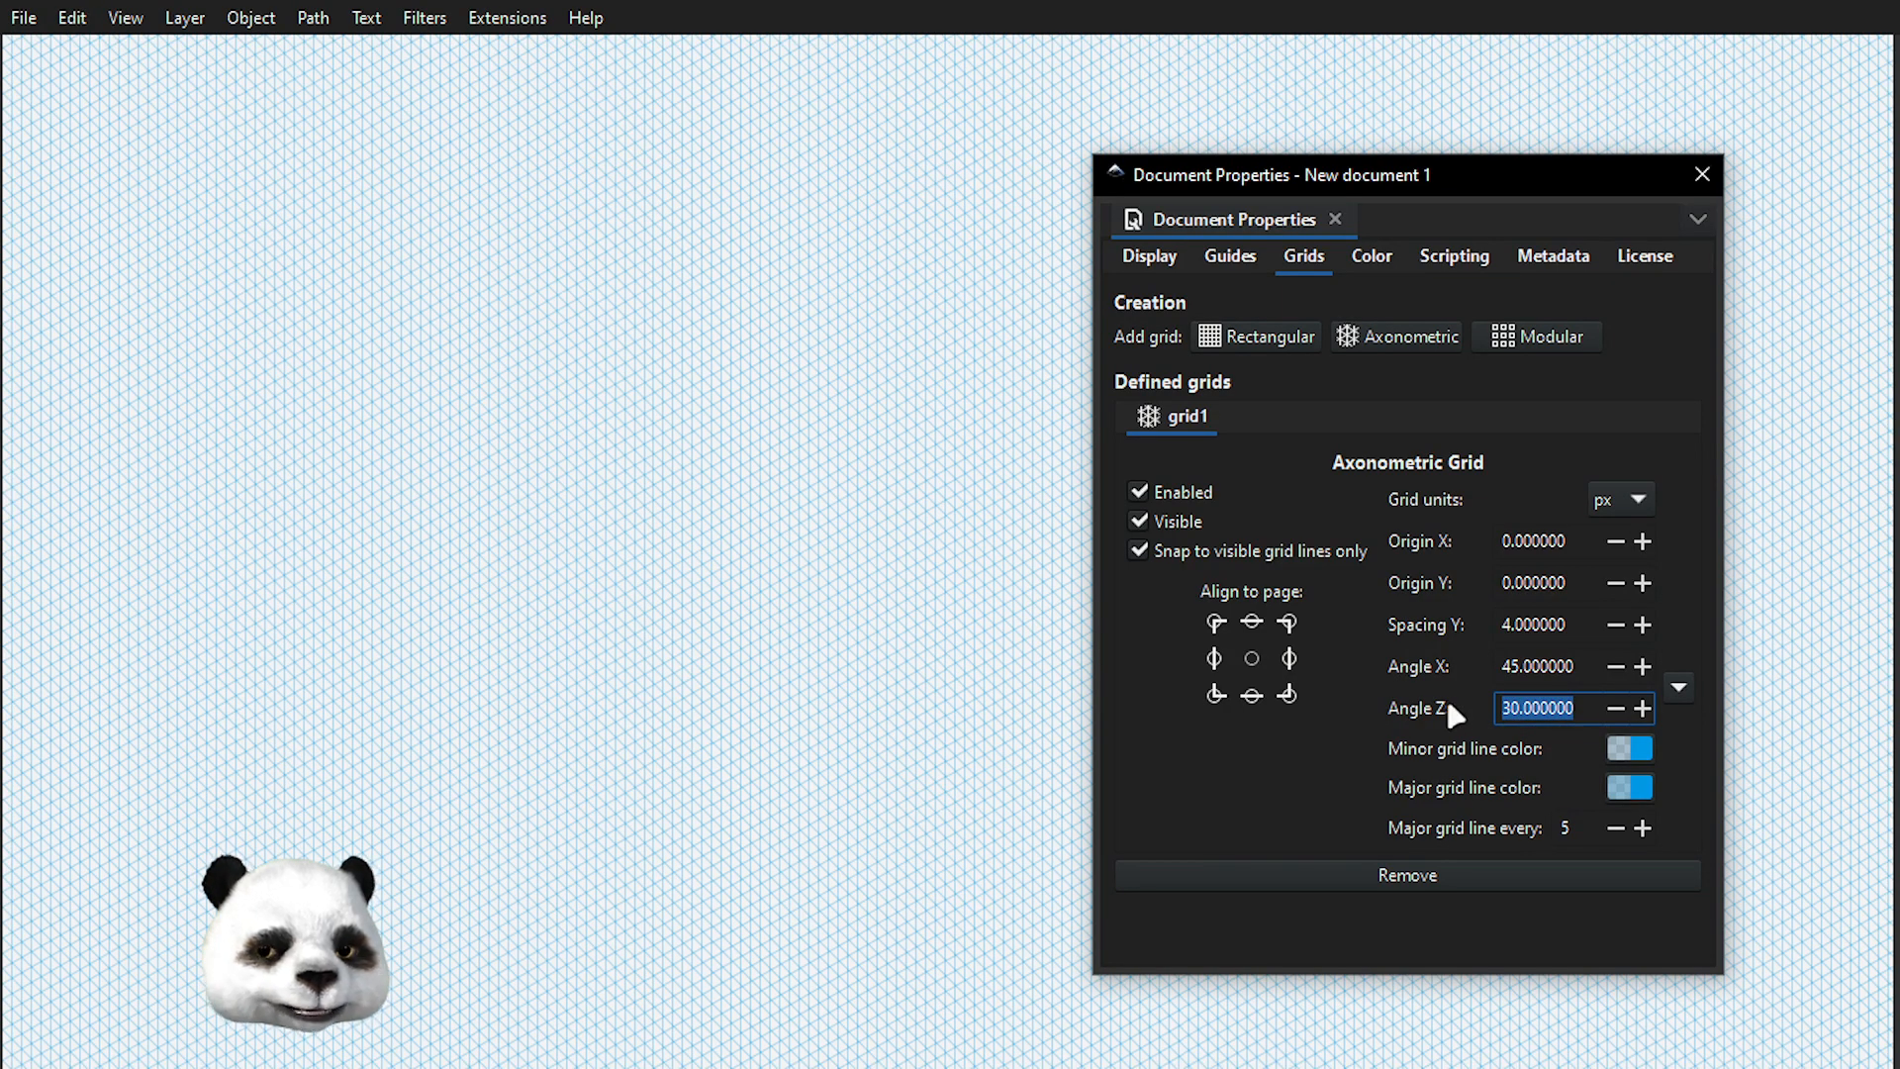
pyautogui.write('25')
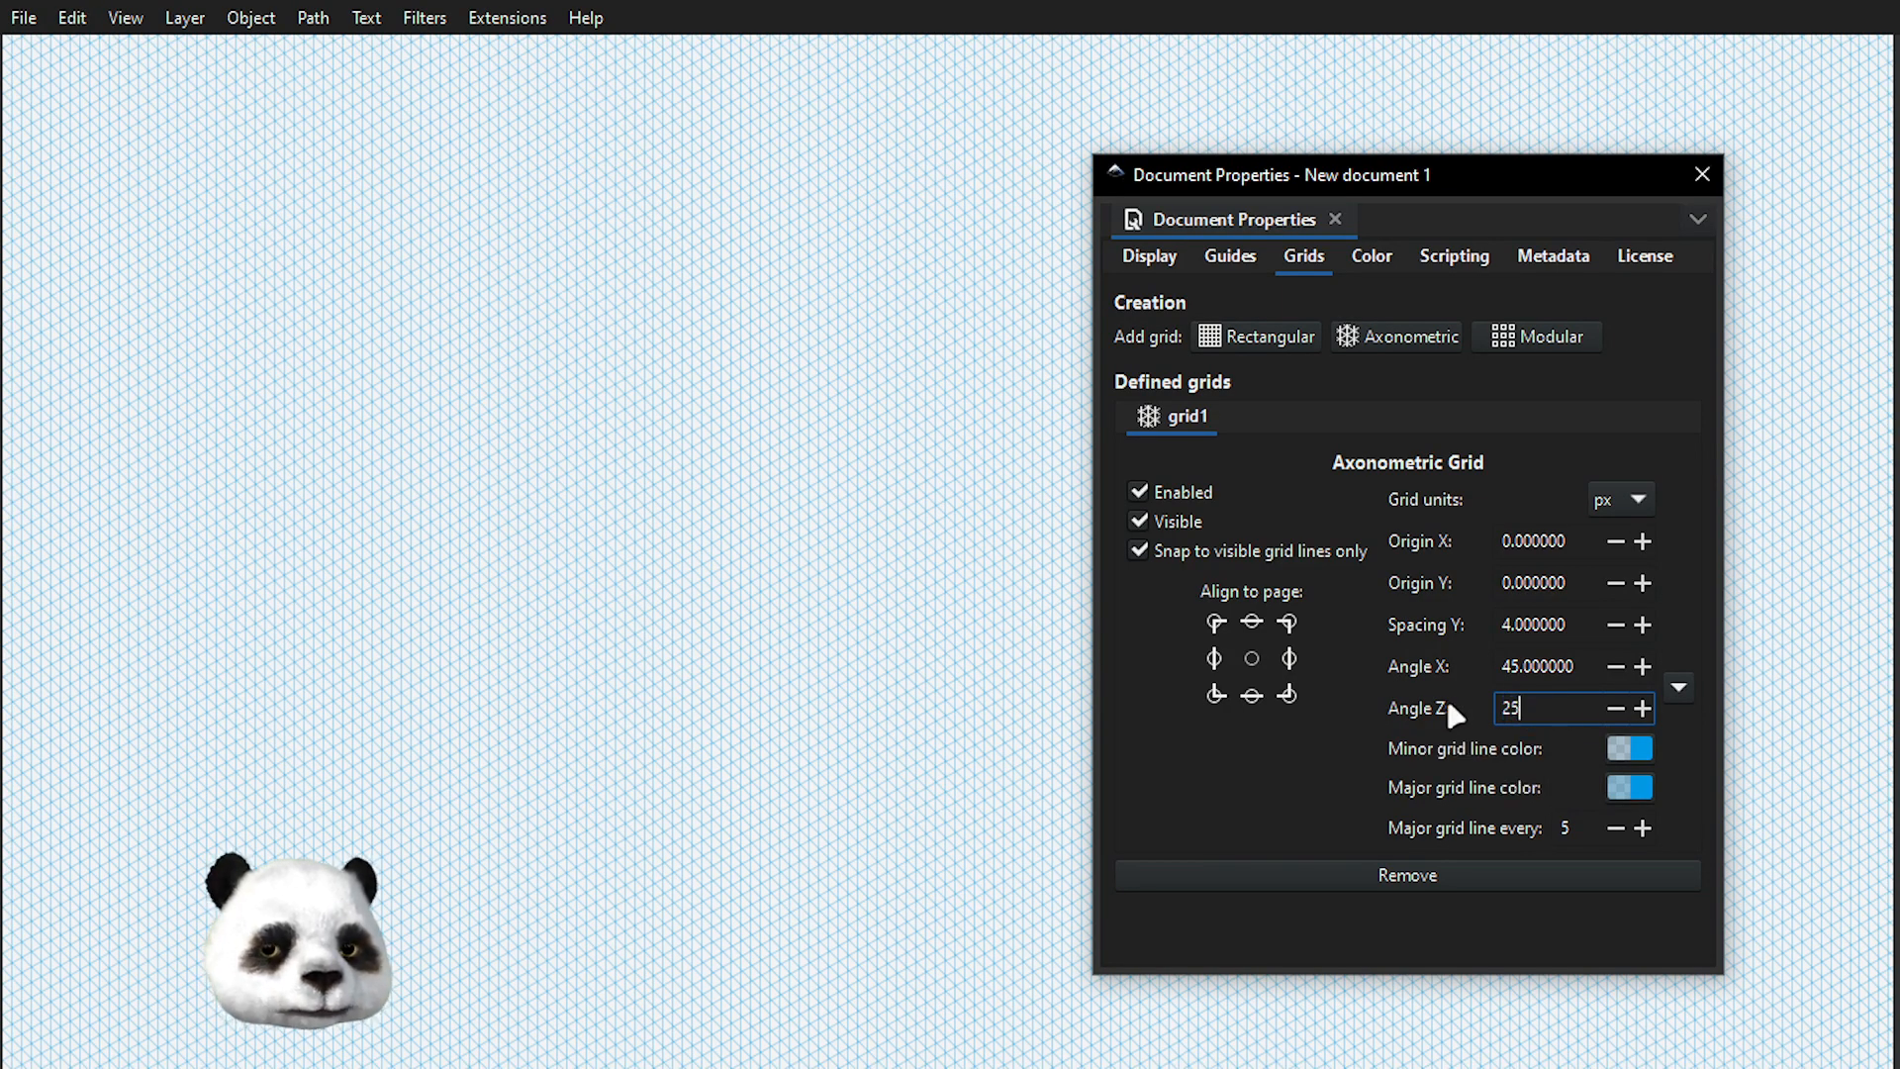
pyautogui.press('BackSpace')
pyautogui.press('BackSpace')
pyautogui.write('15')
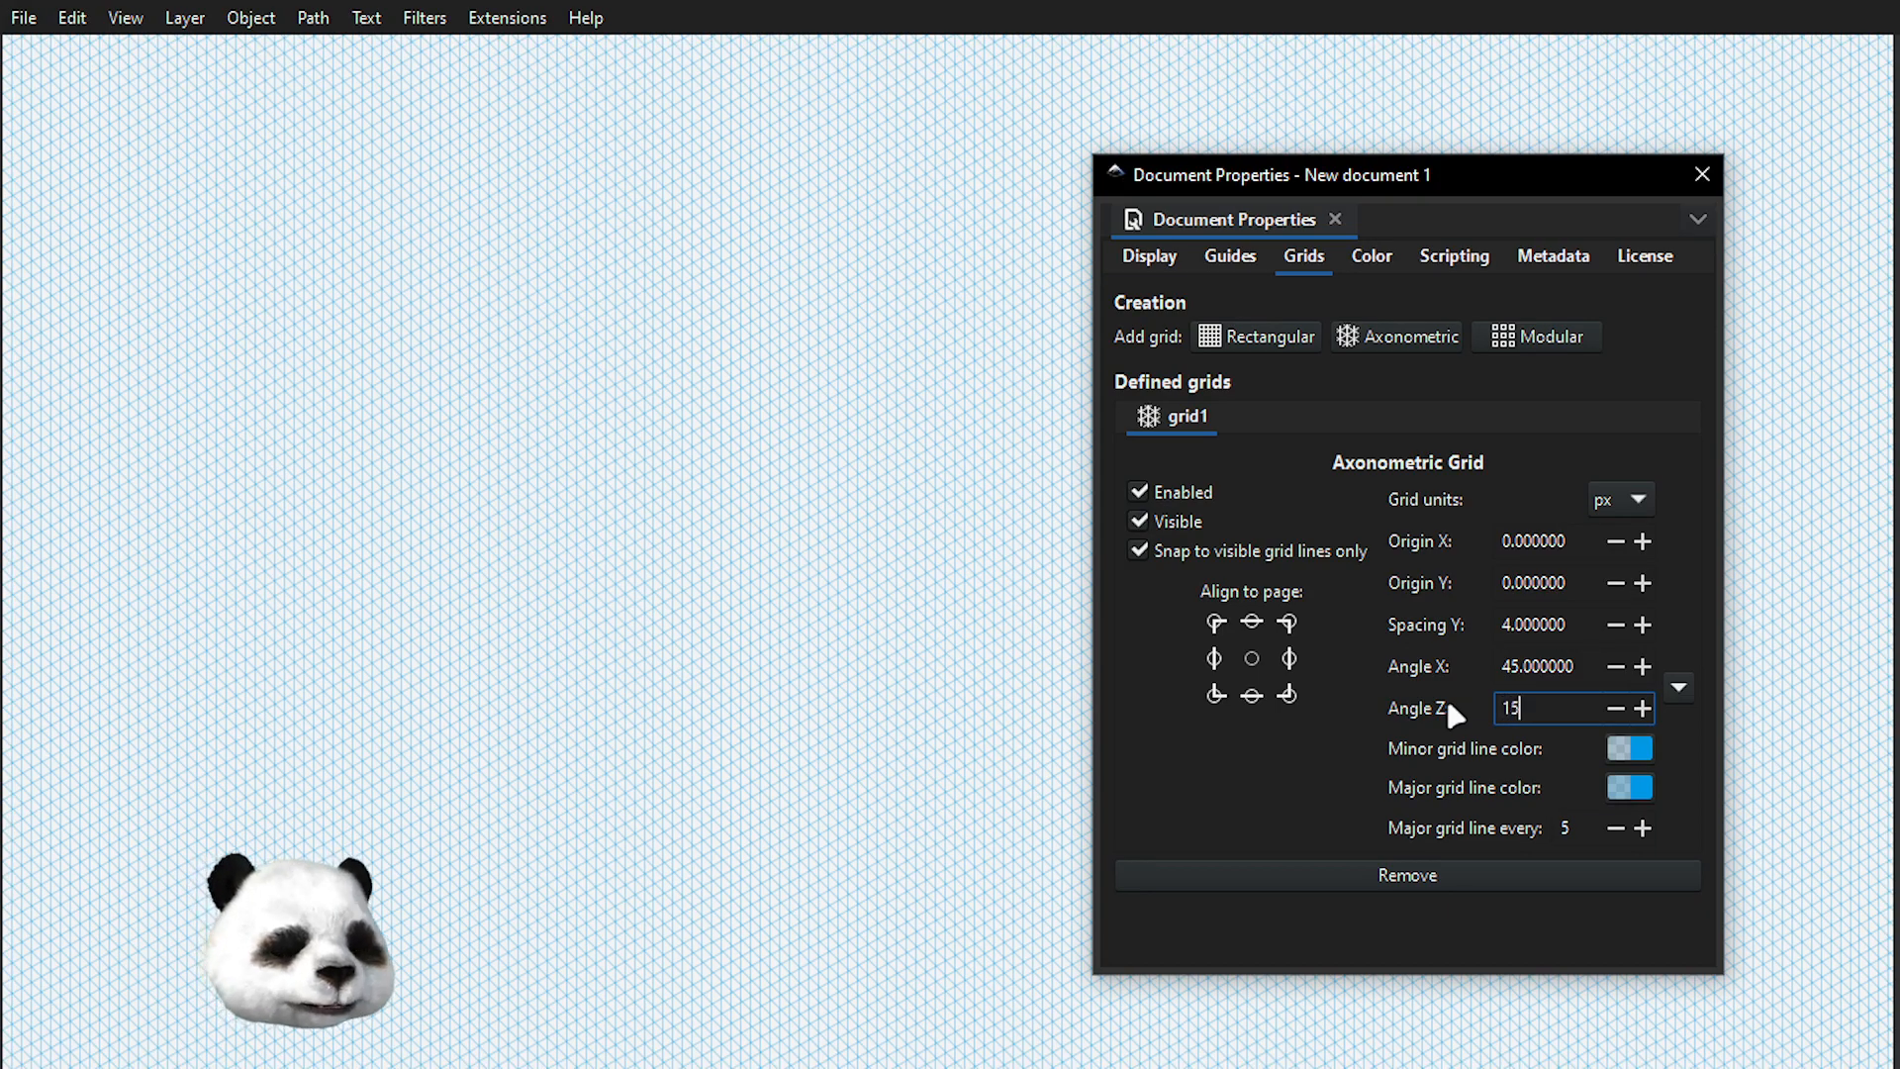
pyautogui.click(1563, 665)
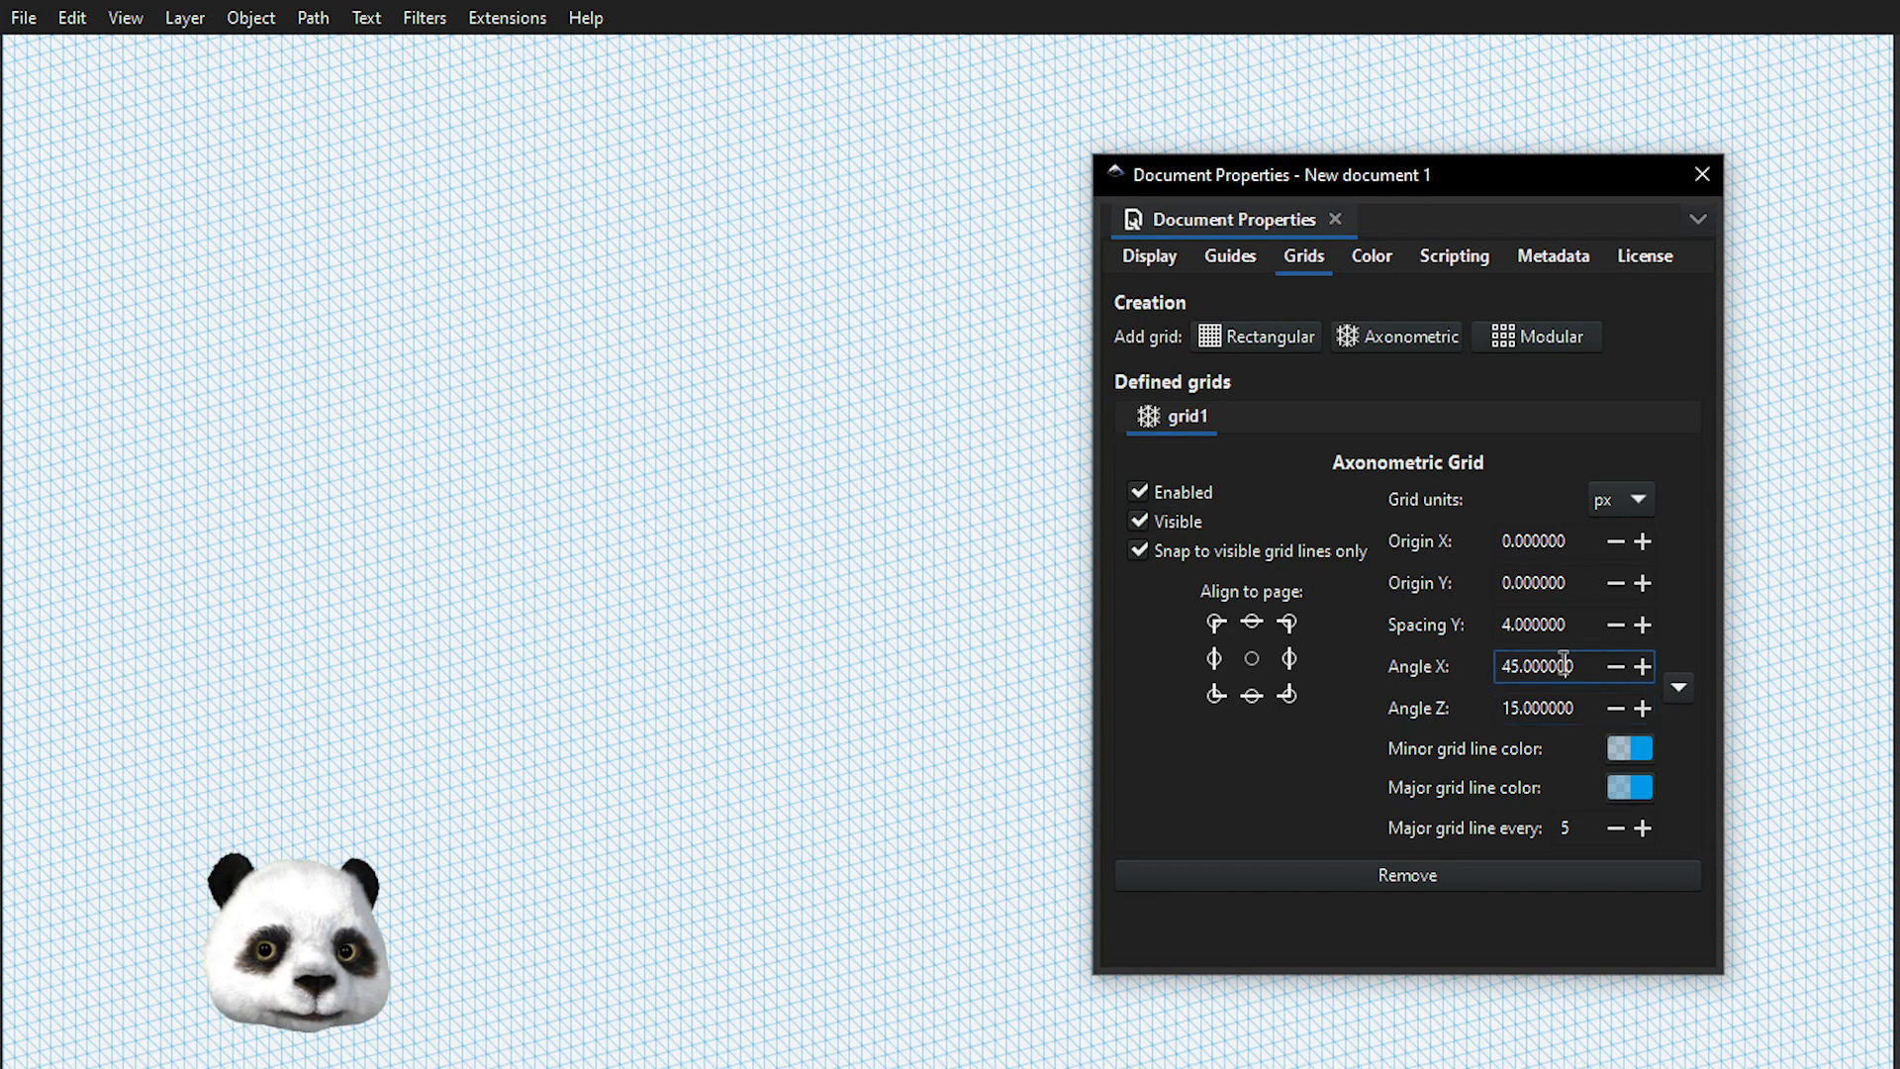
pyautogui.scroll(6, 1022, 428)
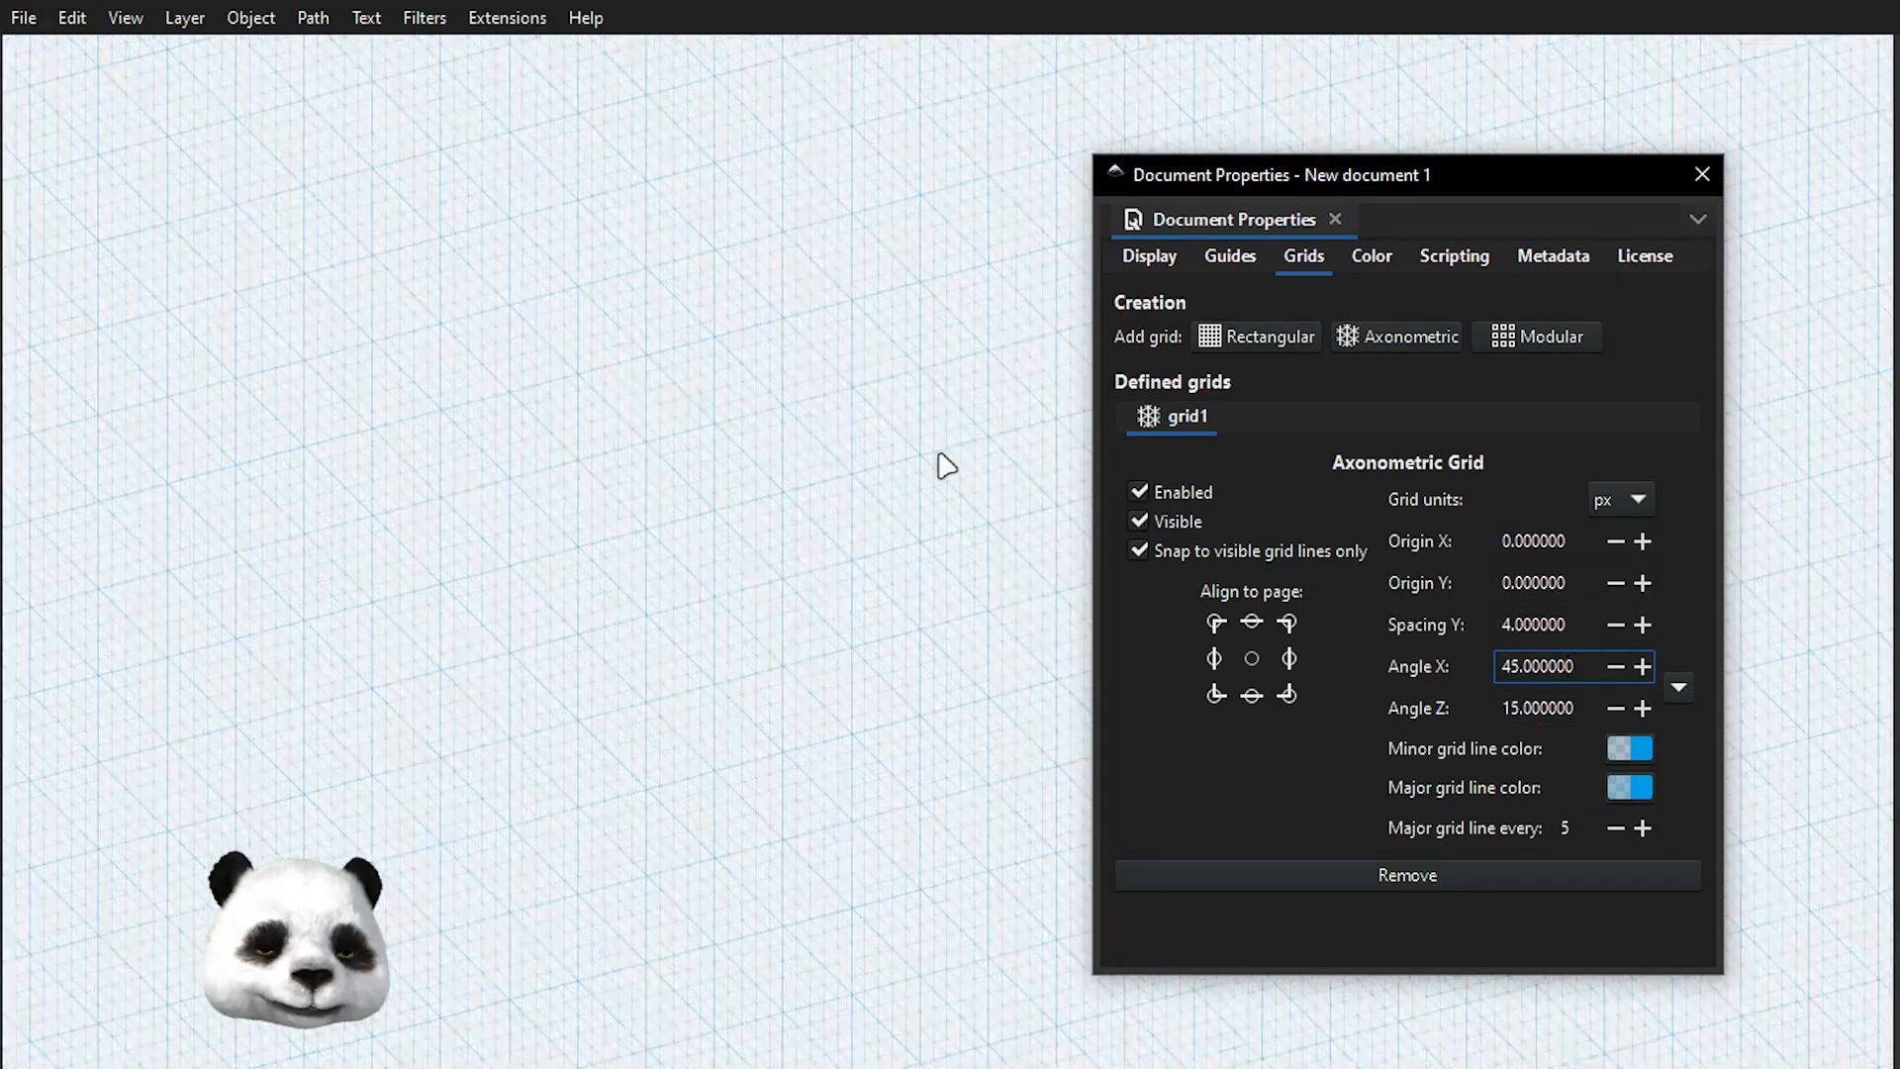
pyautogui.scroll(-4, 821, 356)
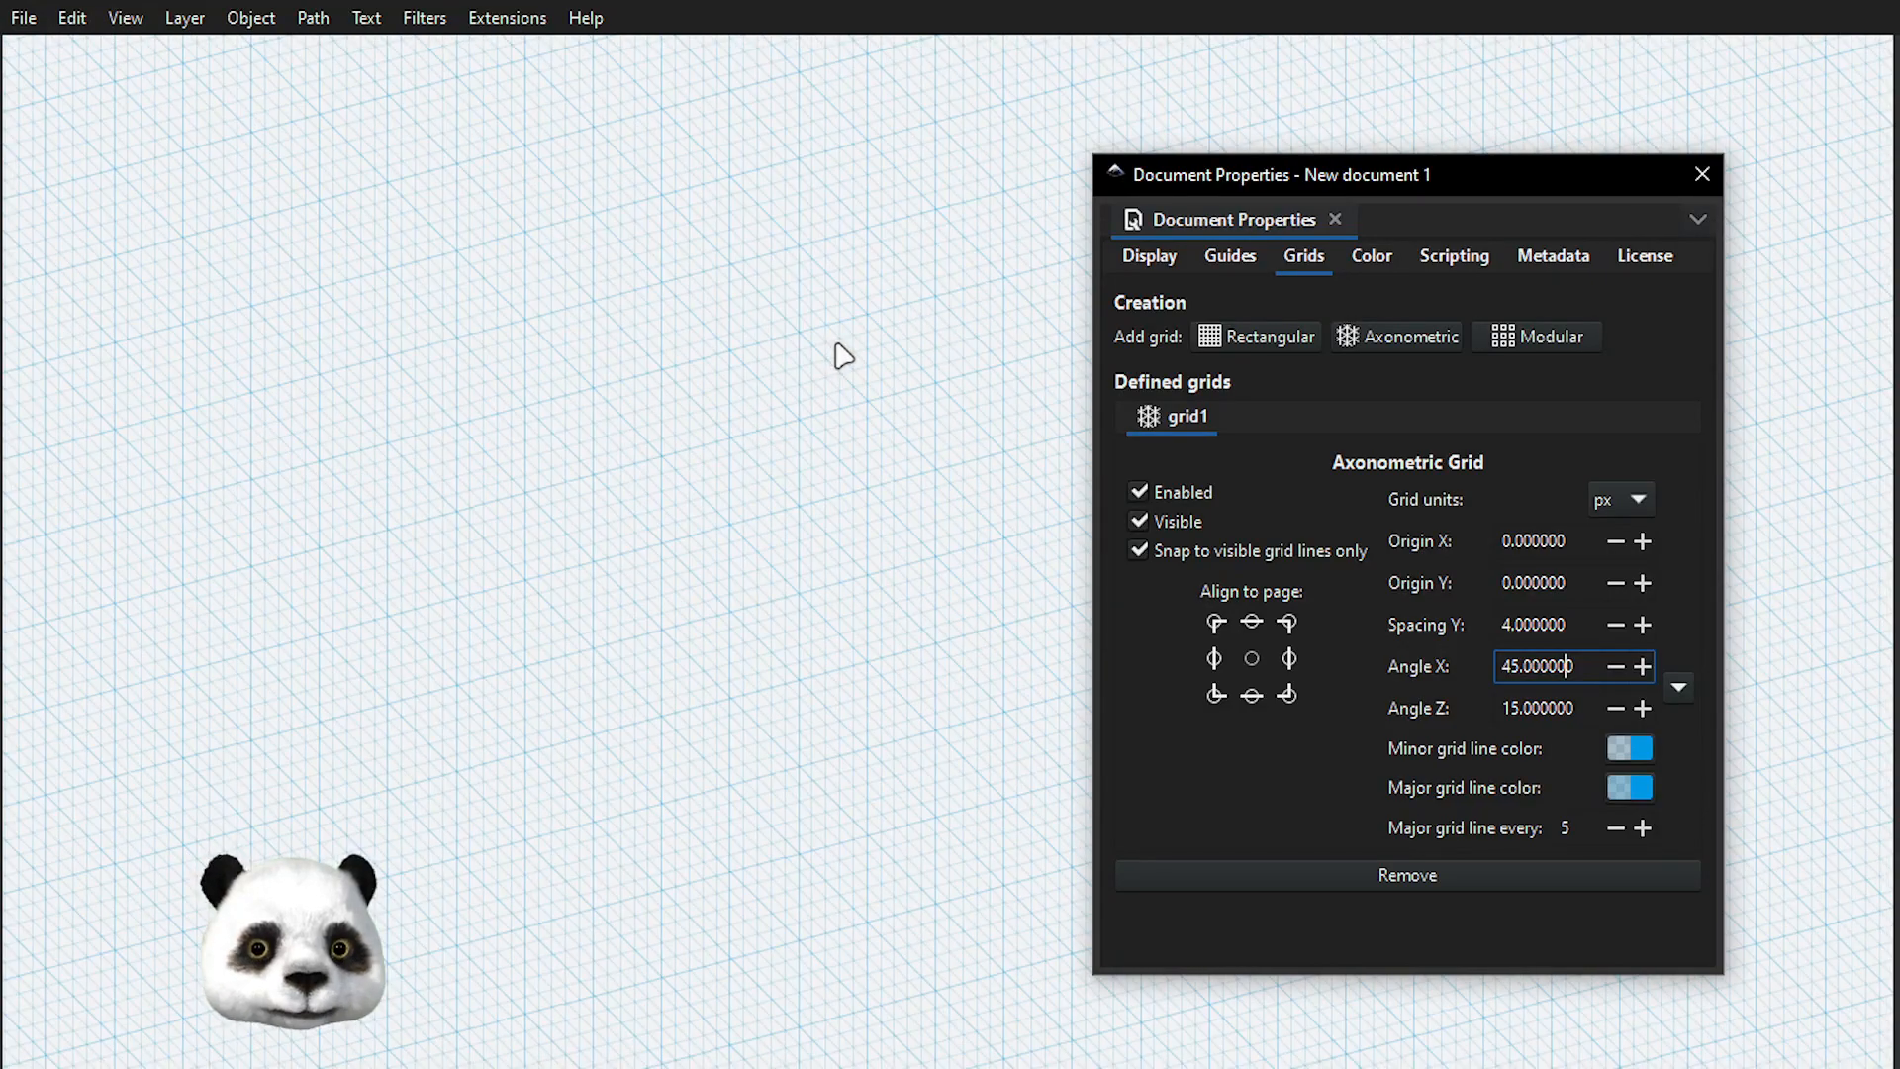
pyautogui.scroll(3, 871, 358)
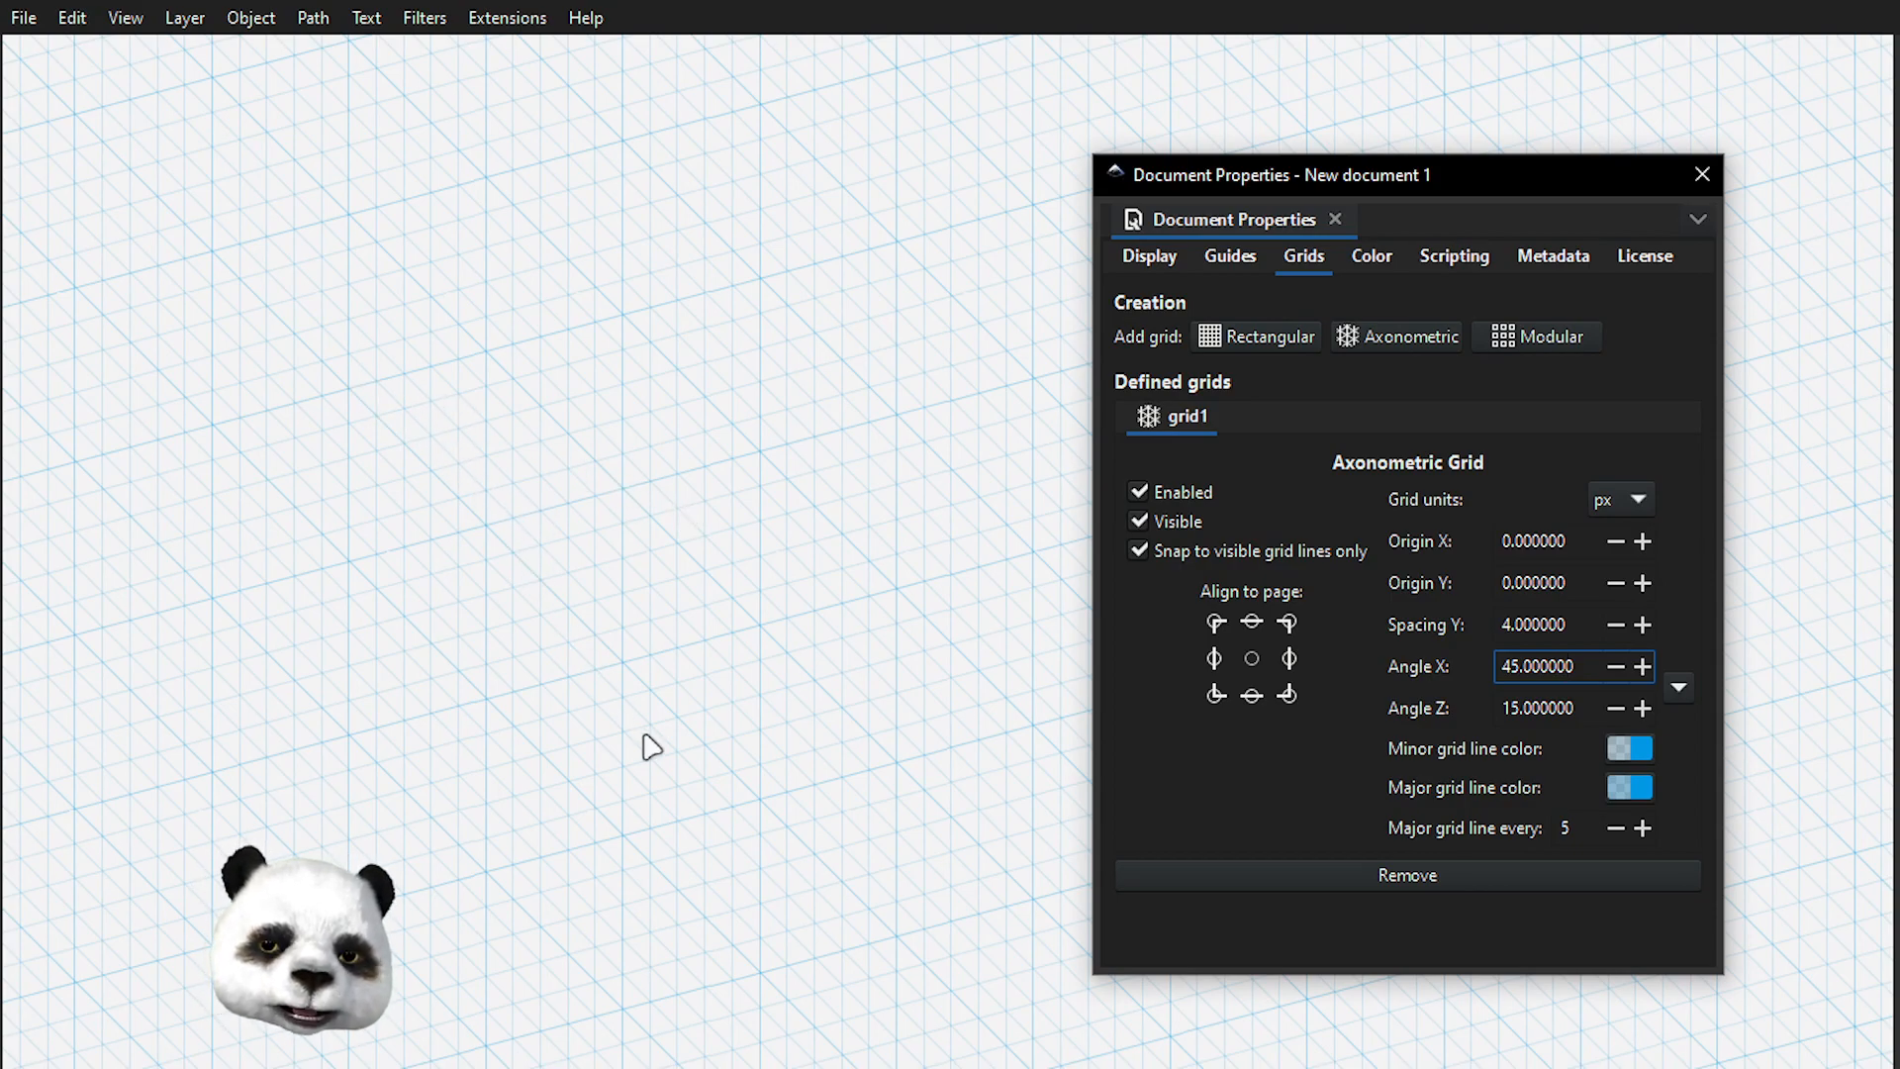
# - Set the grid's Angle Z to 45 and its Angle X to 15
pyautogui.click(1505, 706)
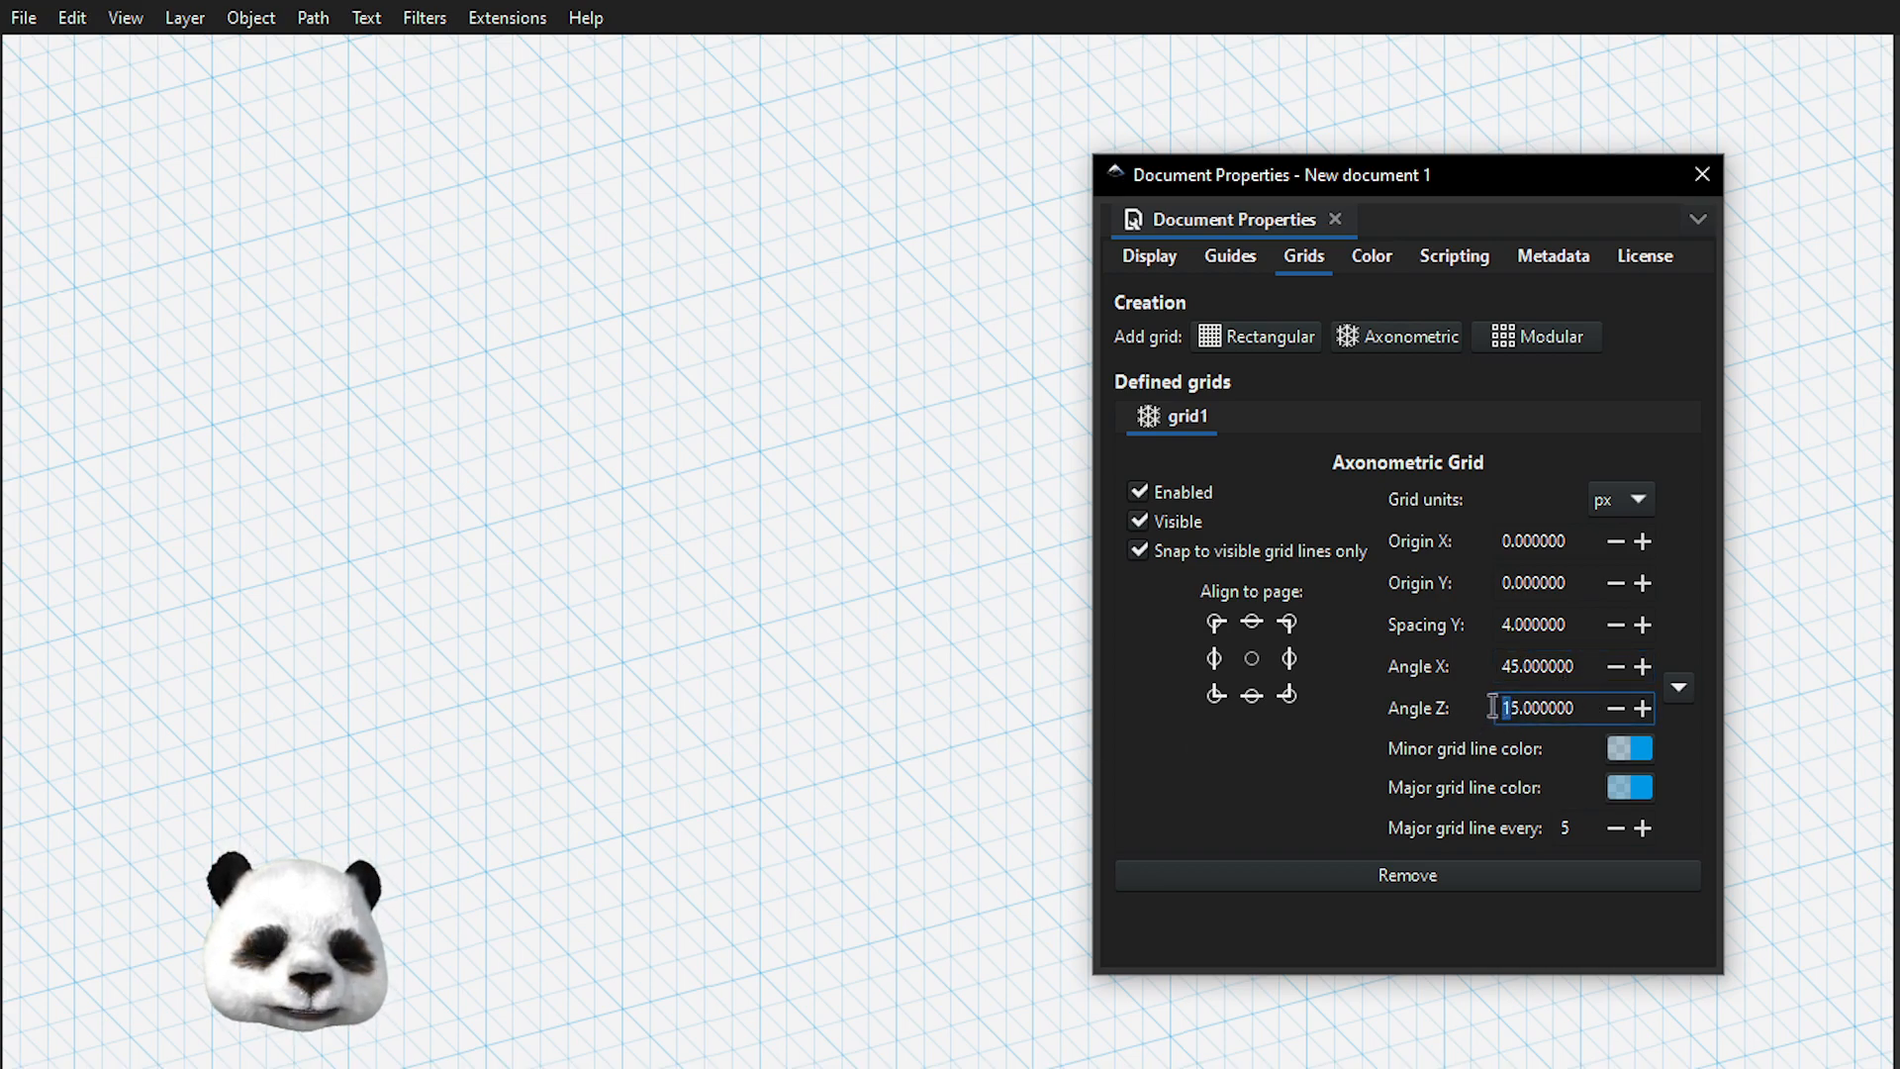
pyautogui.hotkey('shift', 'Right')
pyautogui.write('4')
pyautogui.click(1504, 666)
pyautogui.hotkey('shift', 'Right')
pyautogui.write('1')
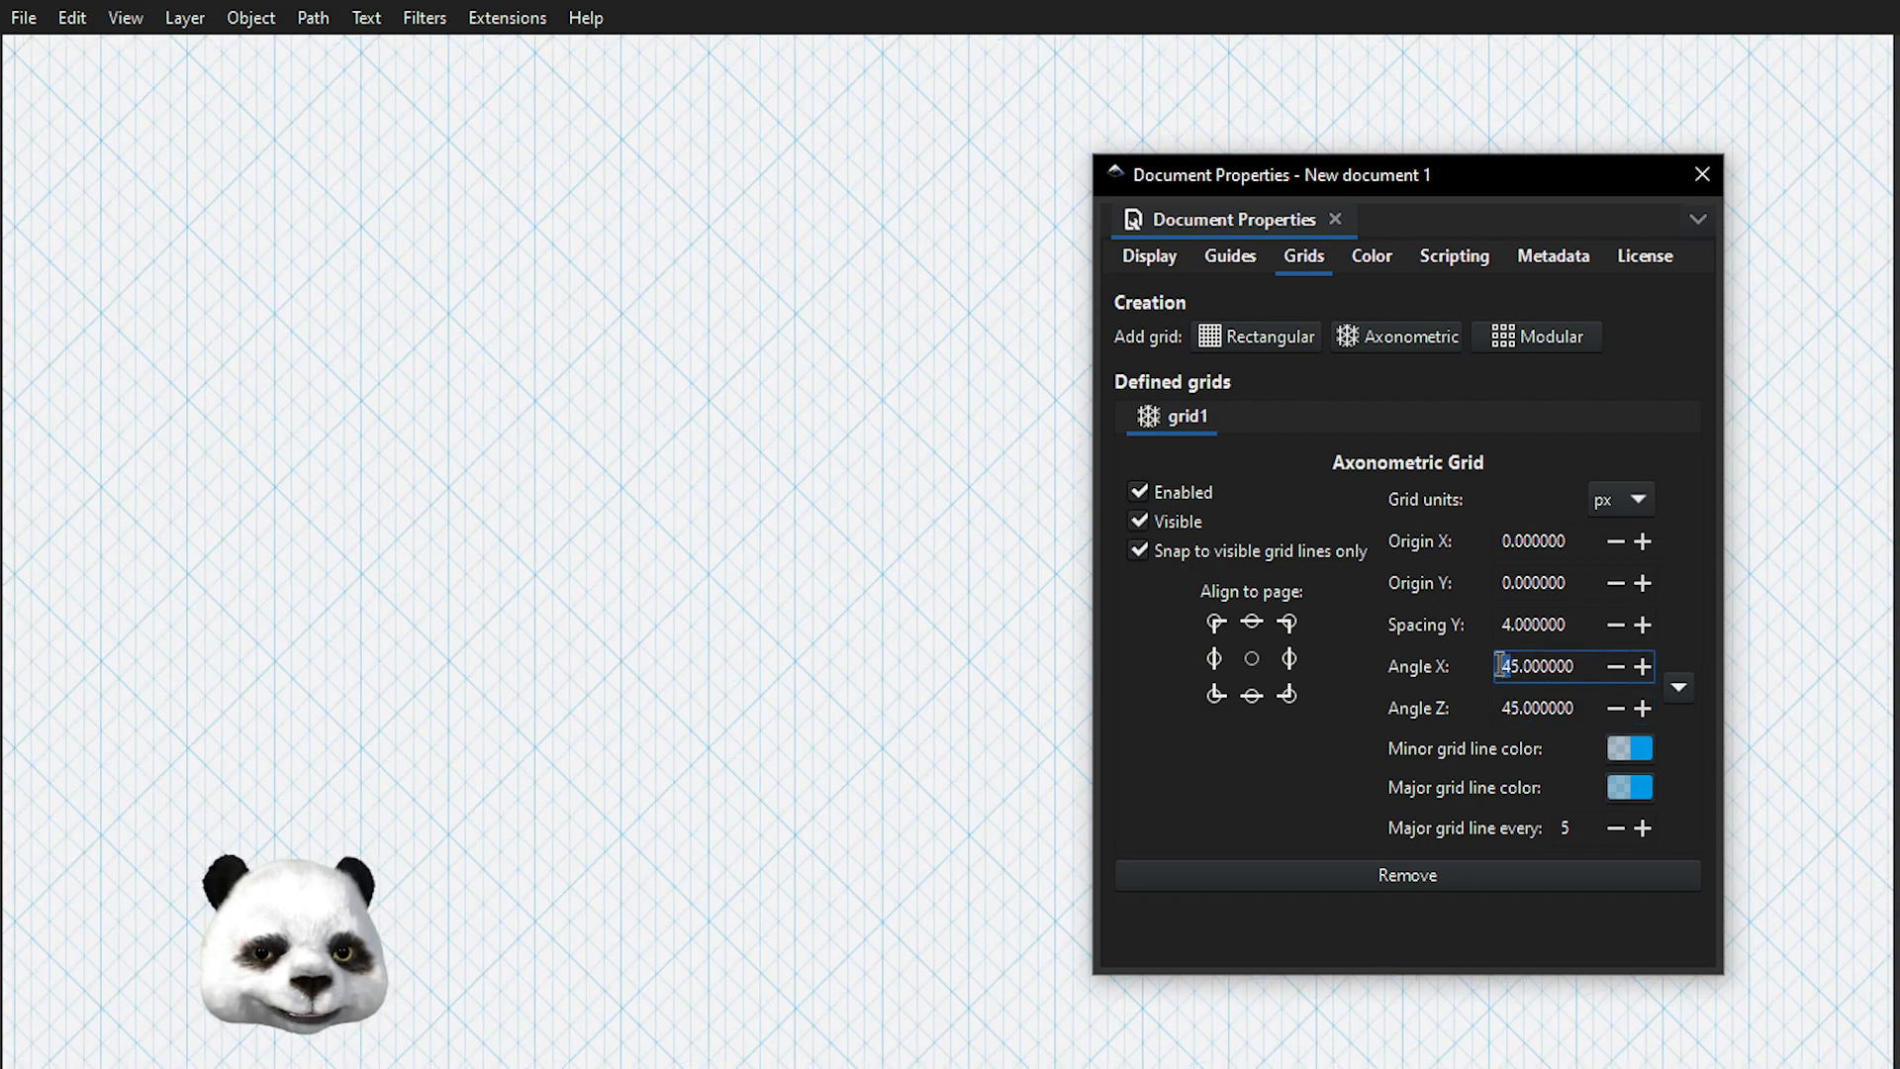
pyautogui.click(1575, 710)
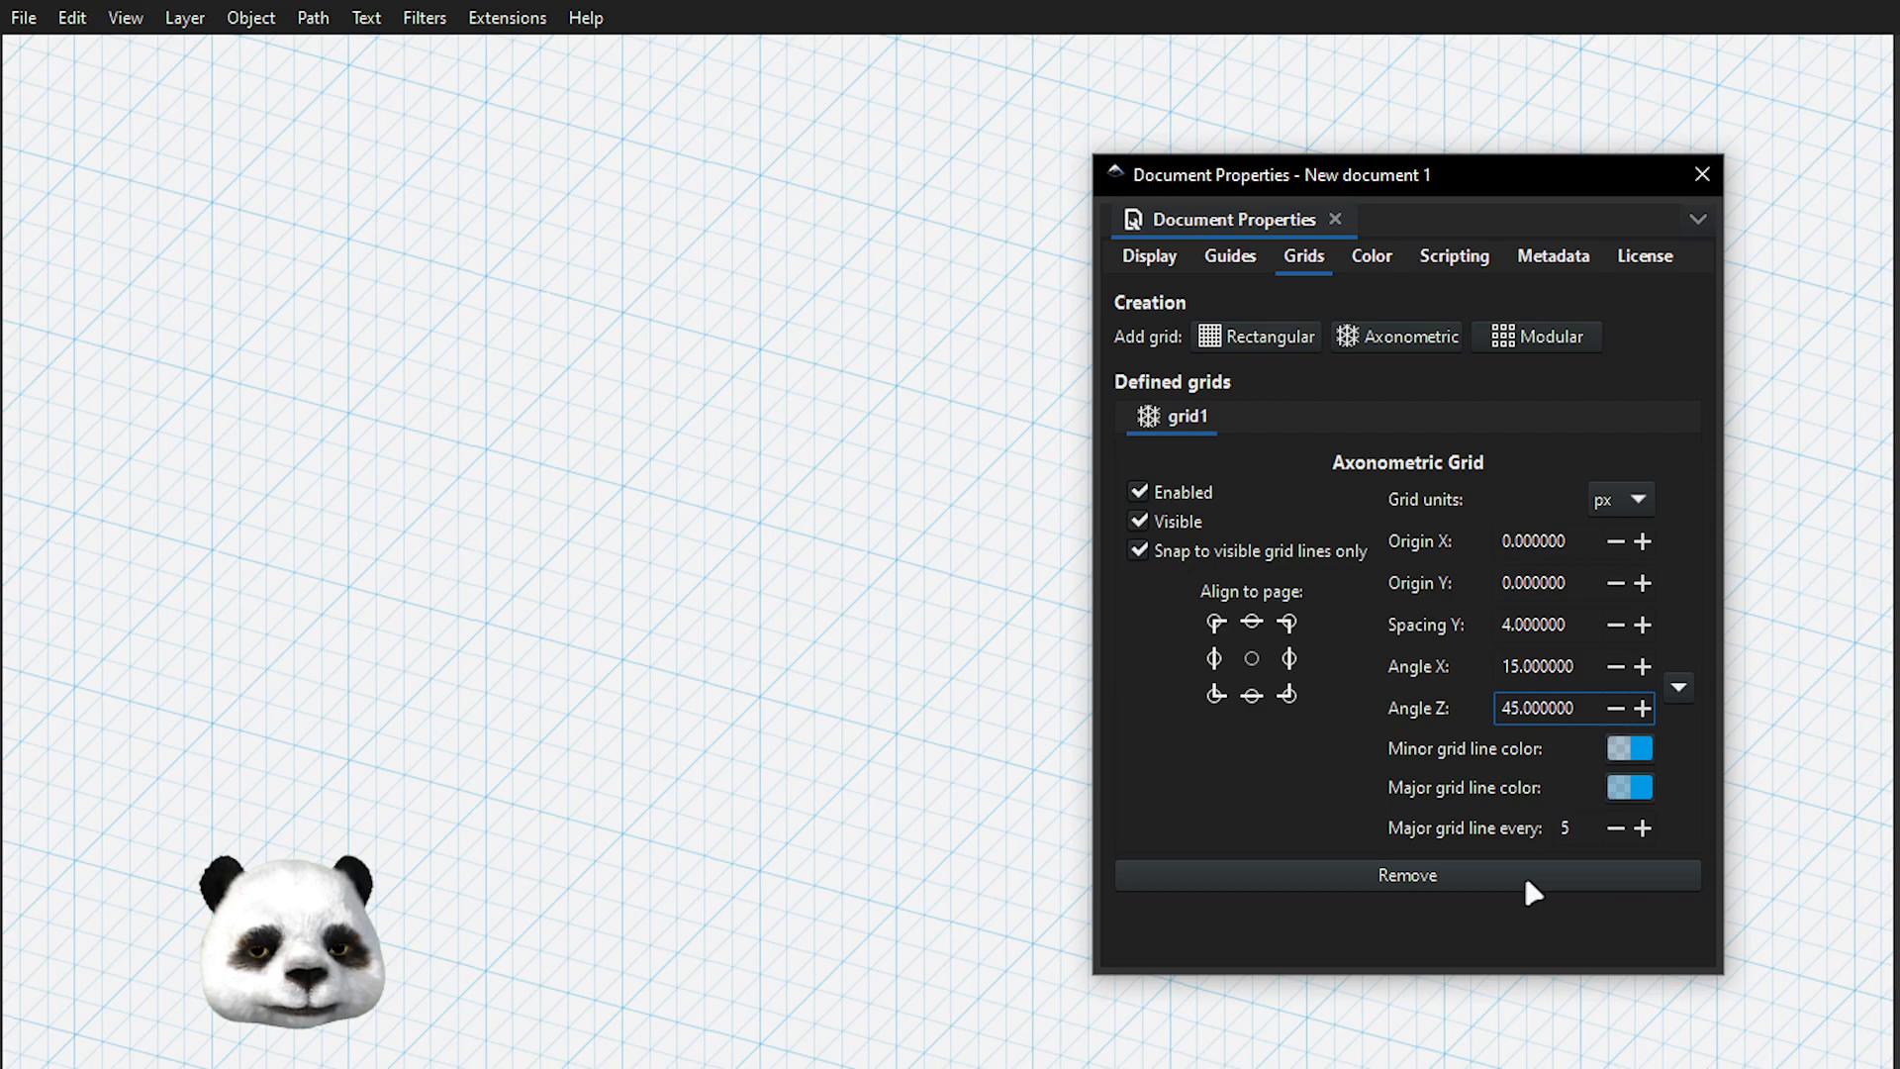
# - Set the grid to show a major line every 6 lines
pyautogui.scroll(2, 868, 777)
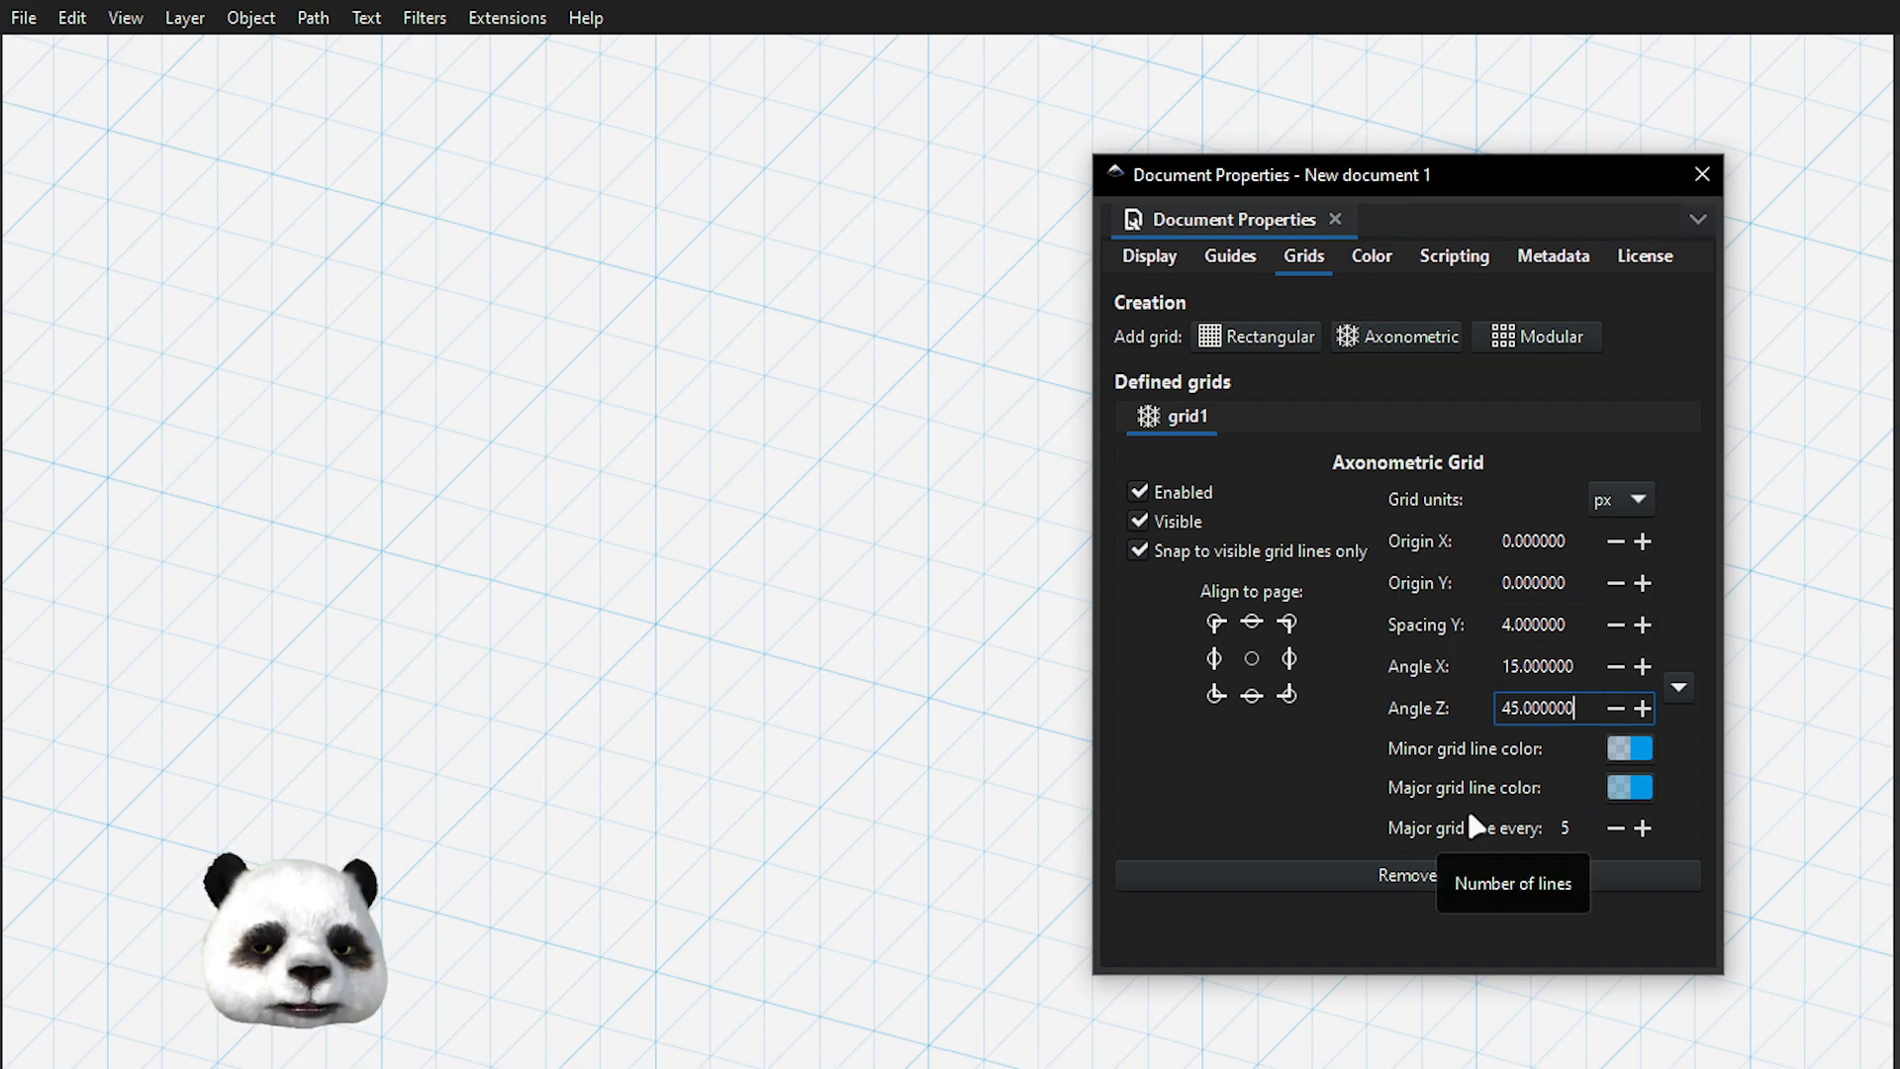
pyautogui.click(1597, 829)
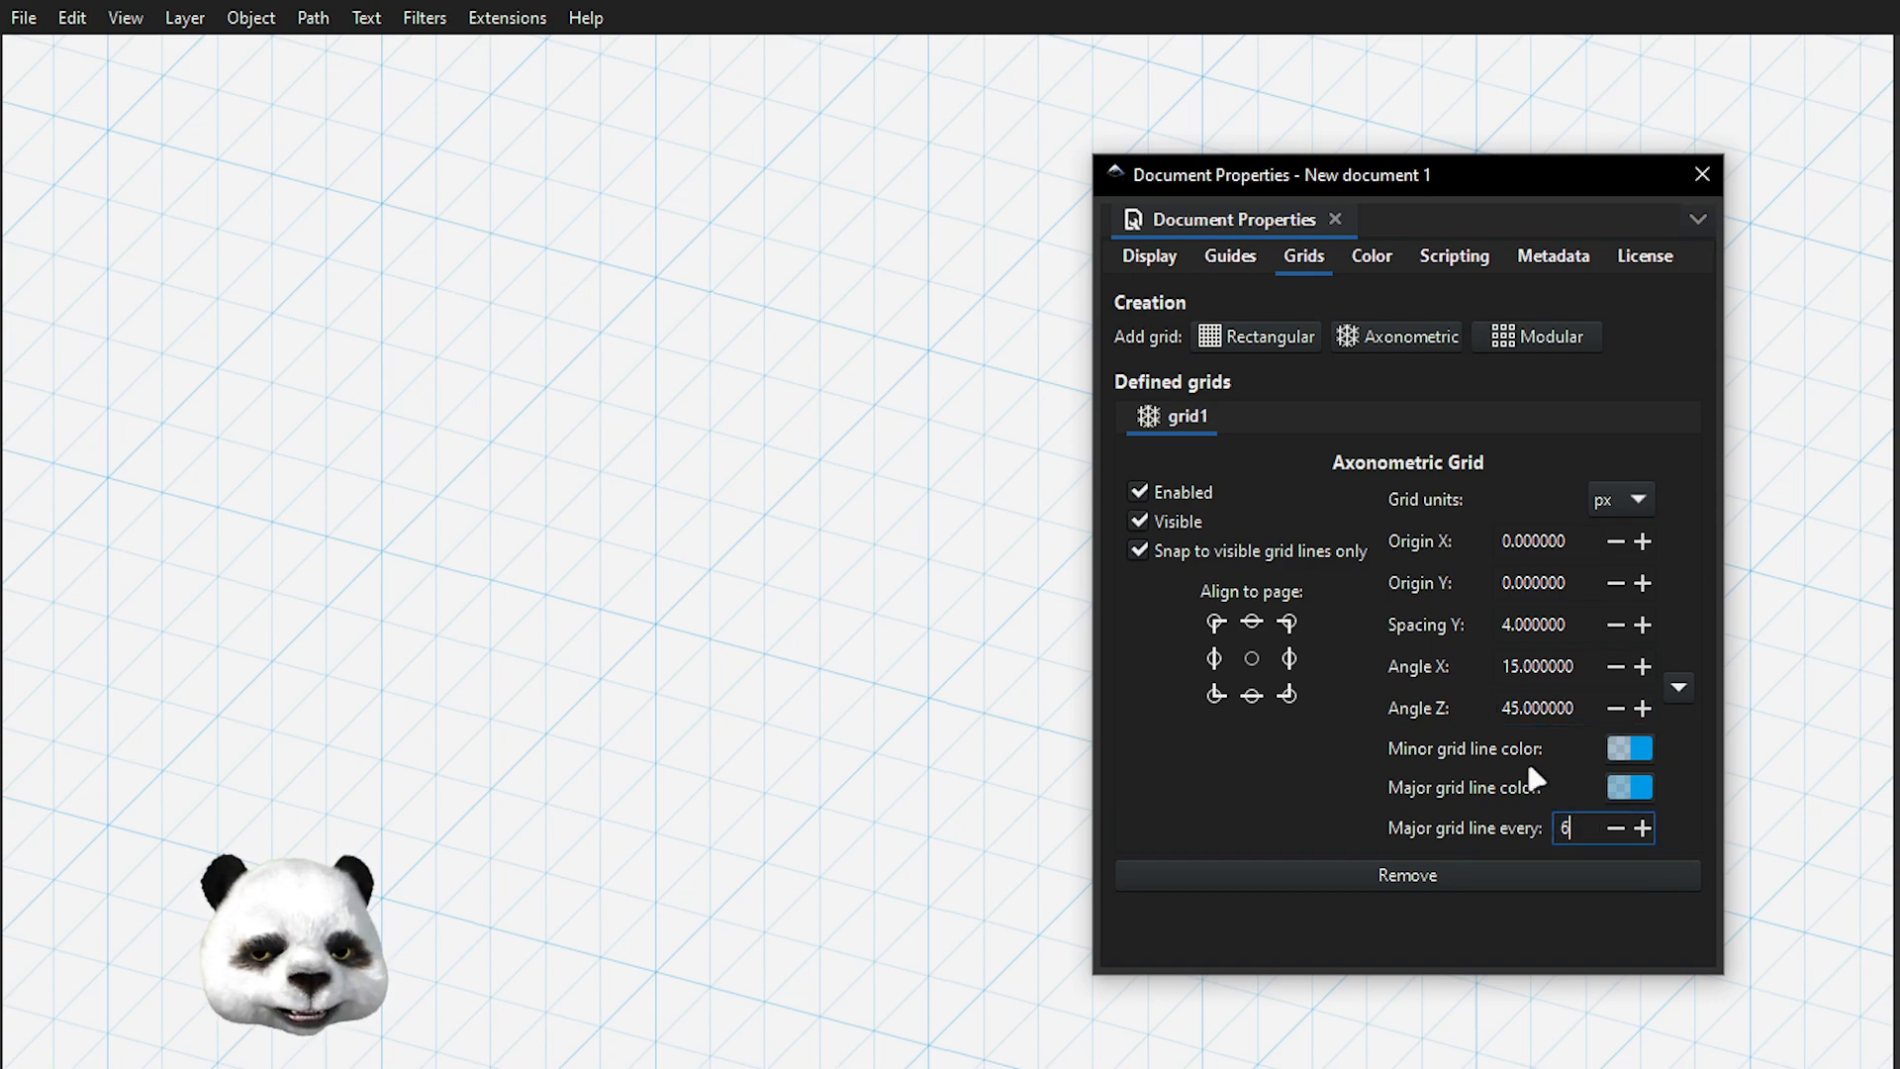
pyautogui.click(1533, 621)
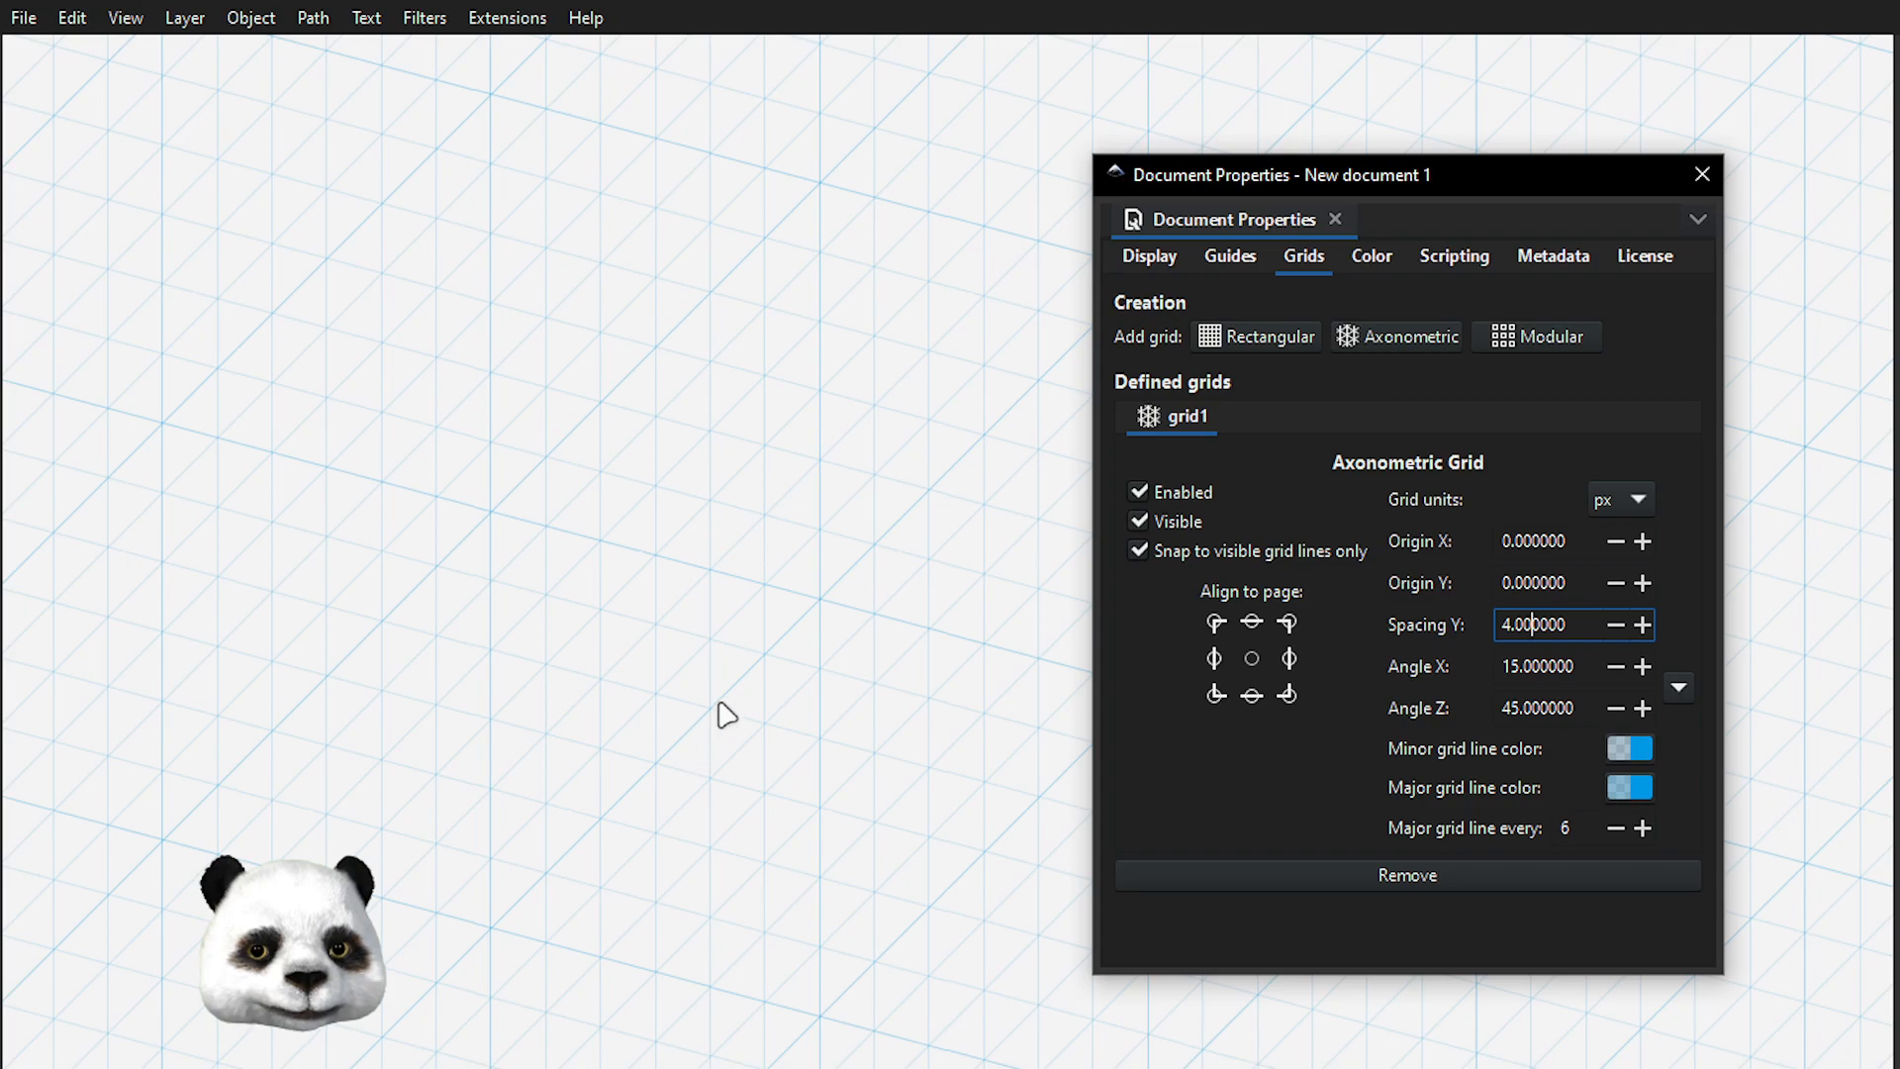
# - Examine the density of the major and minor grid lines at different zoom levels
pyautogui.scroll(-1, 950, 822)
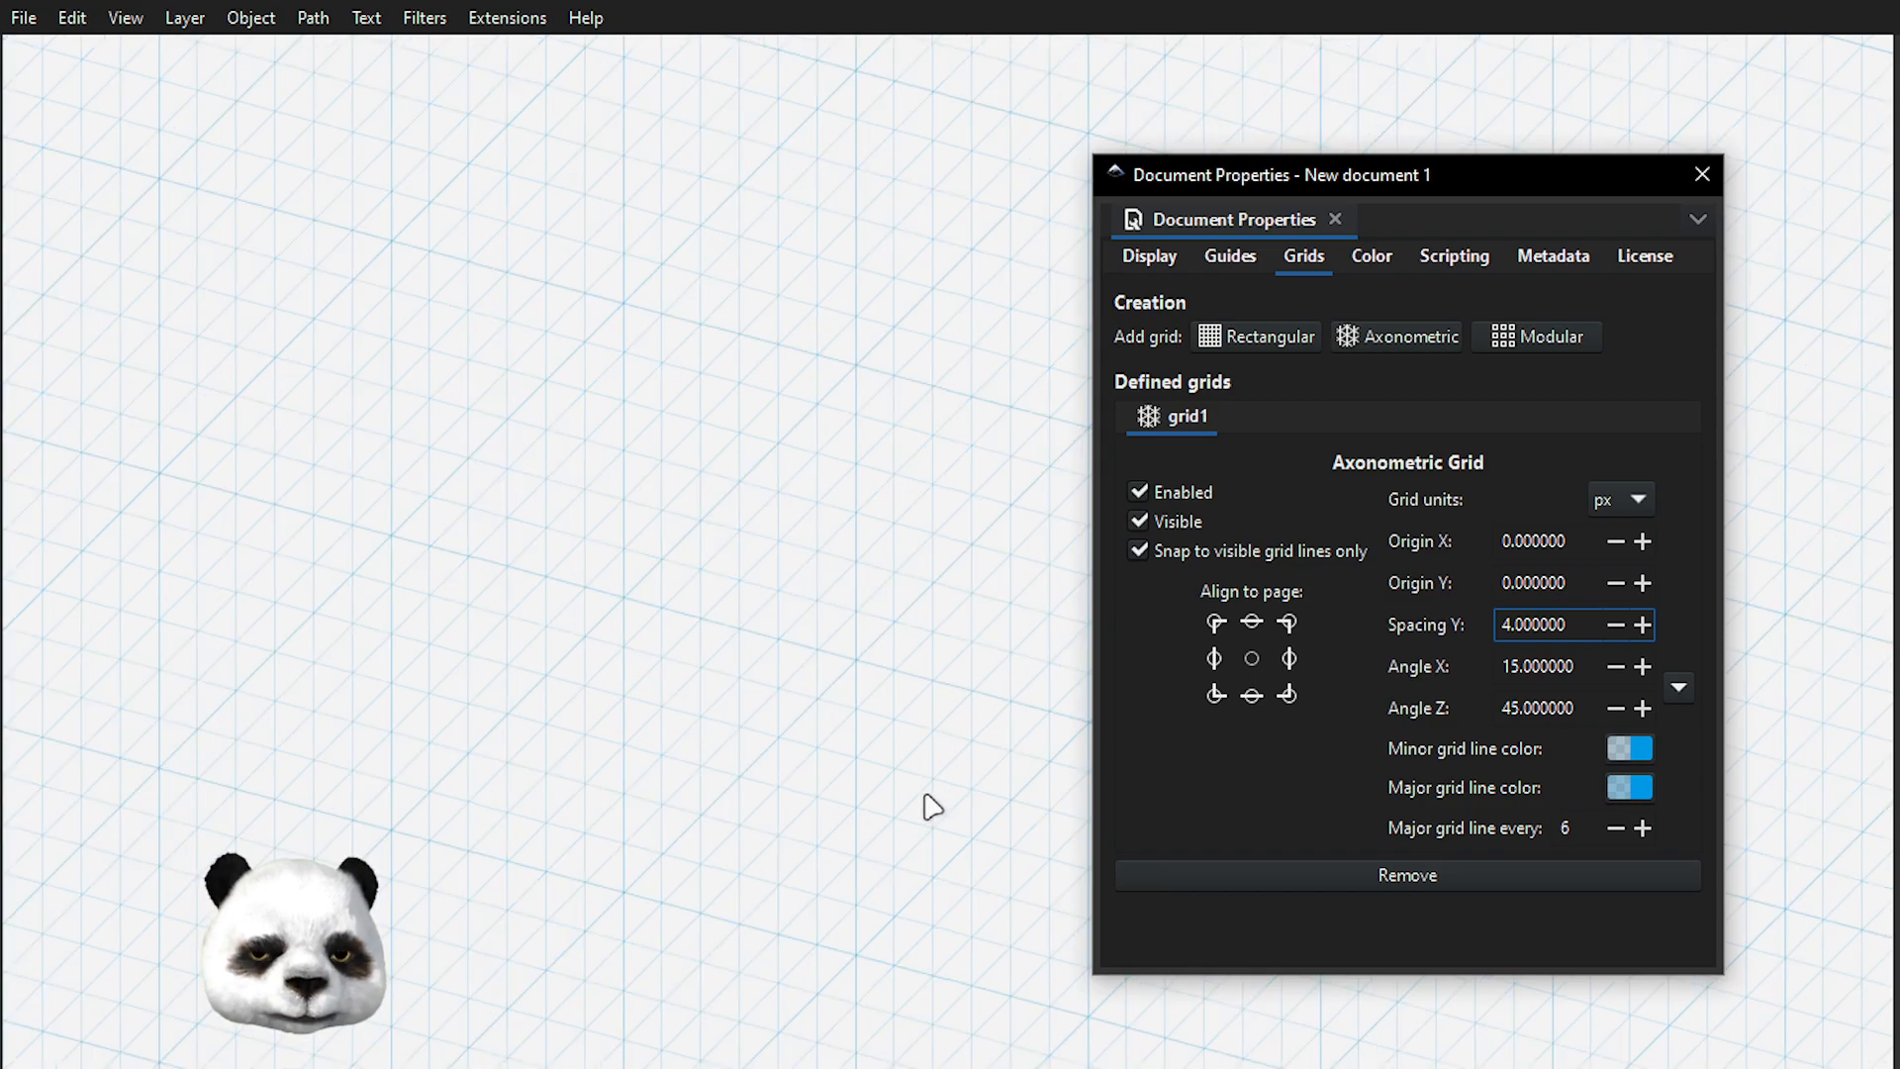
pyautogui.scroll(-2, 932, 806)
pyautogui.scroll(-3, 930, 801)
pyautogui.scroll(5, 920, 782)
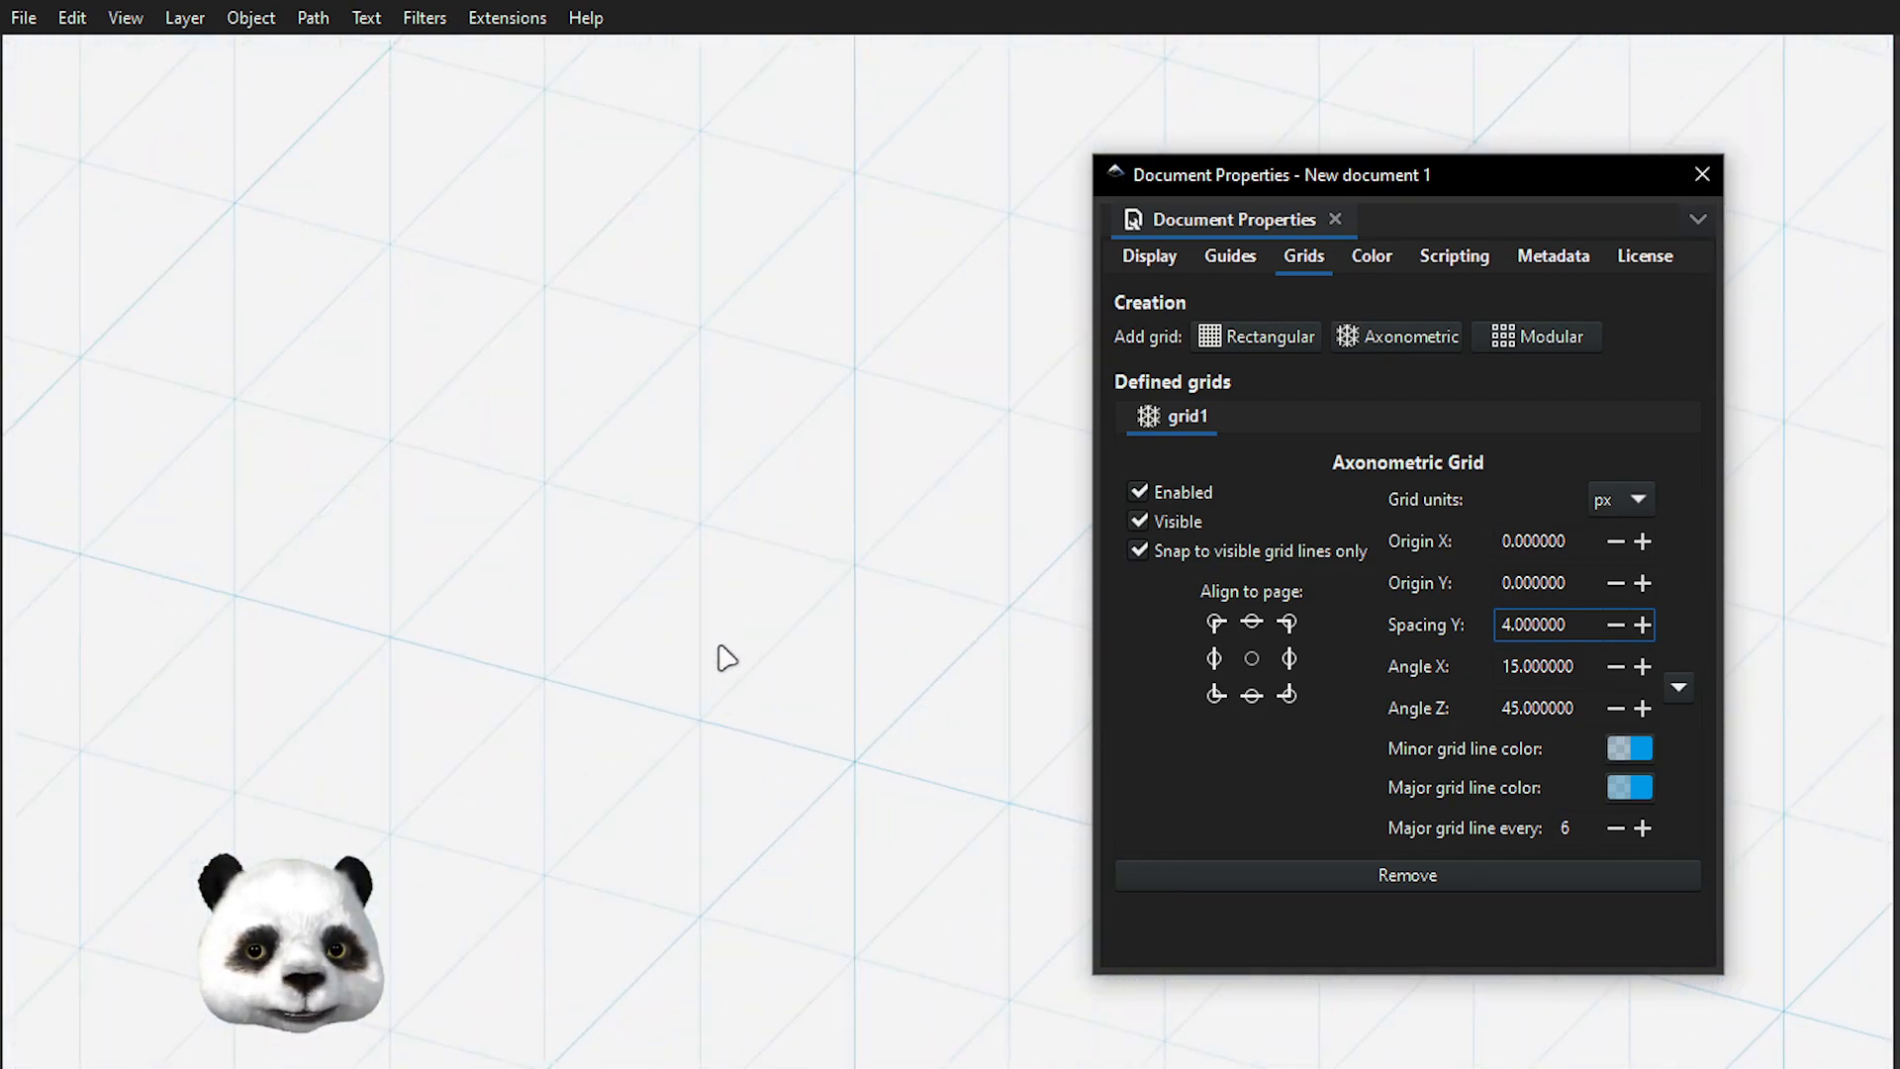
pyautogui.scroll(-4, 786, 693)
pyautogui.scroll(-4, 782, 709)
pyautogui.scroll(2, 787, 709)
pyautogui.scroll(-1, 787, 708)
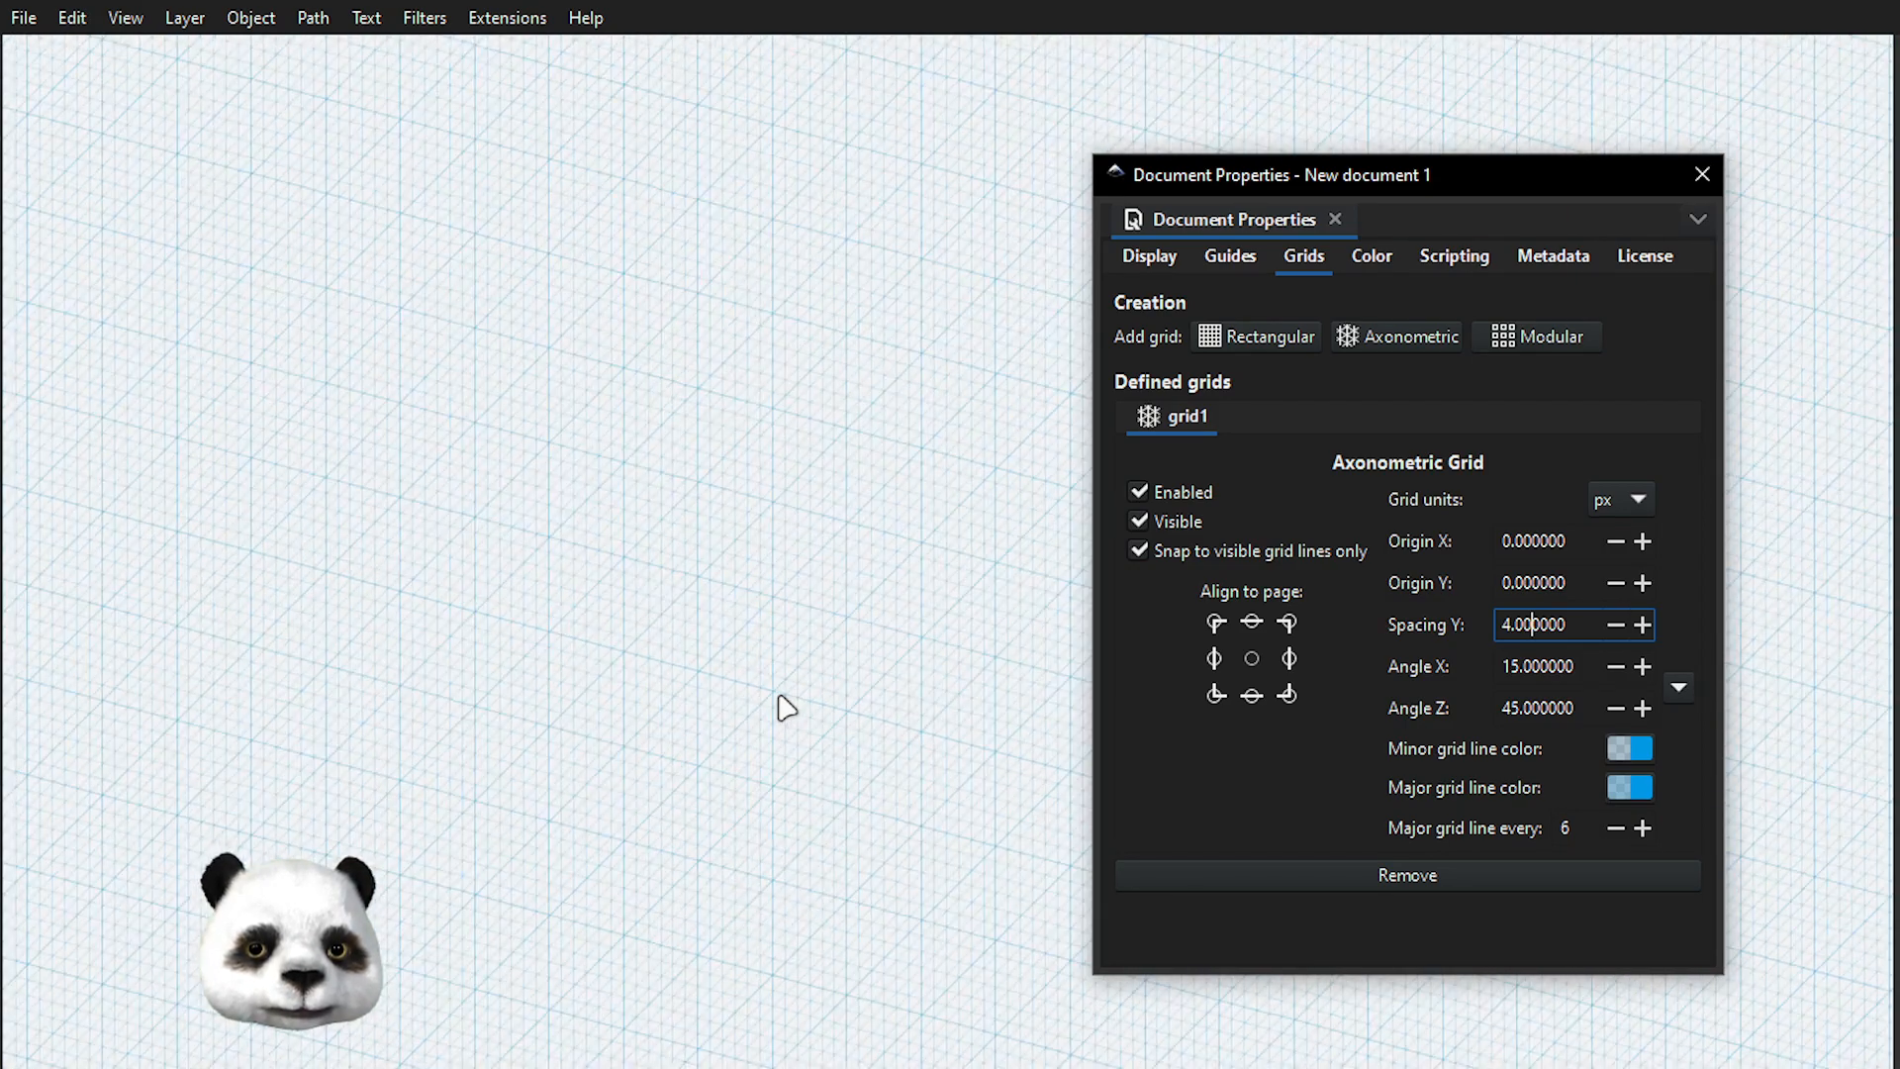
pyautogui.scroll(2, 787, 709)
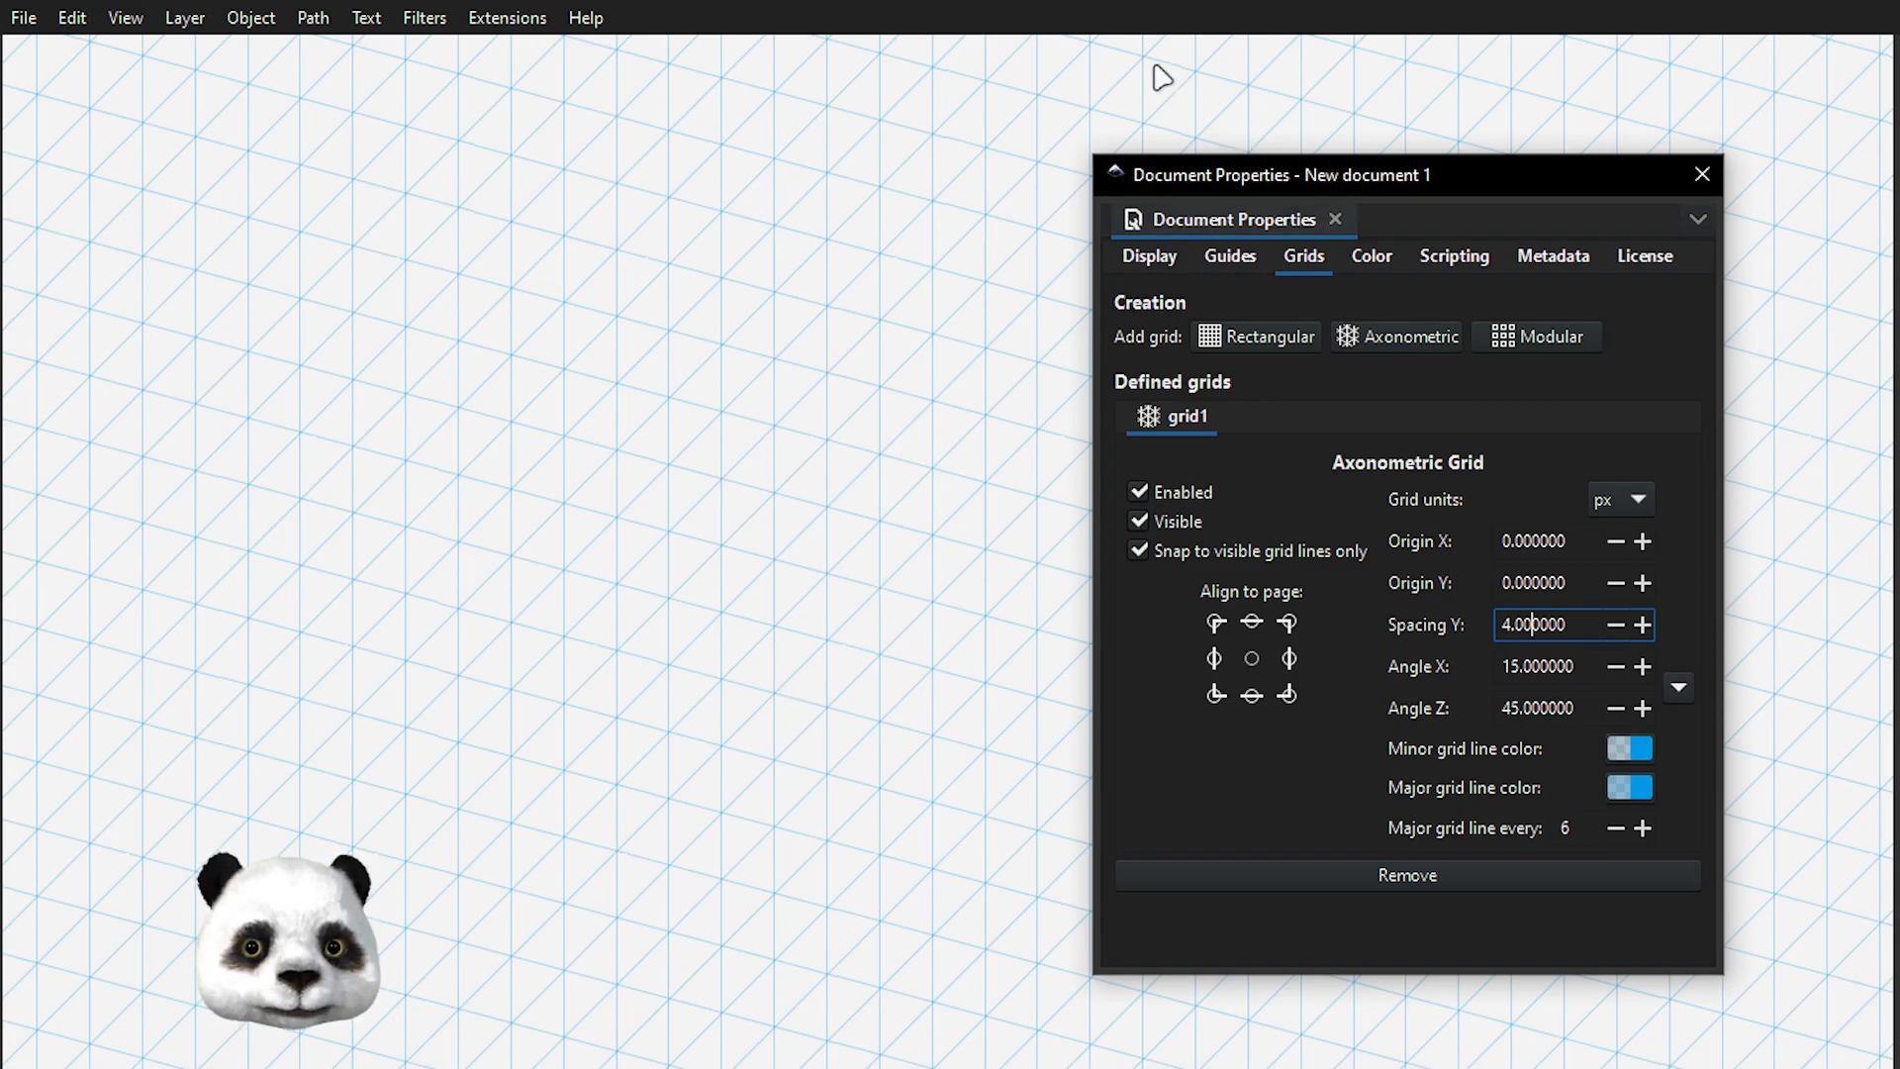
# - Save the document as Isometric Housy.svg
pyautogui.click(1077, 20)
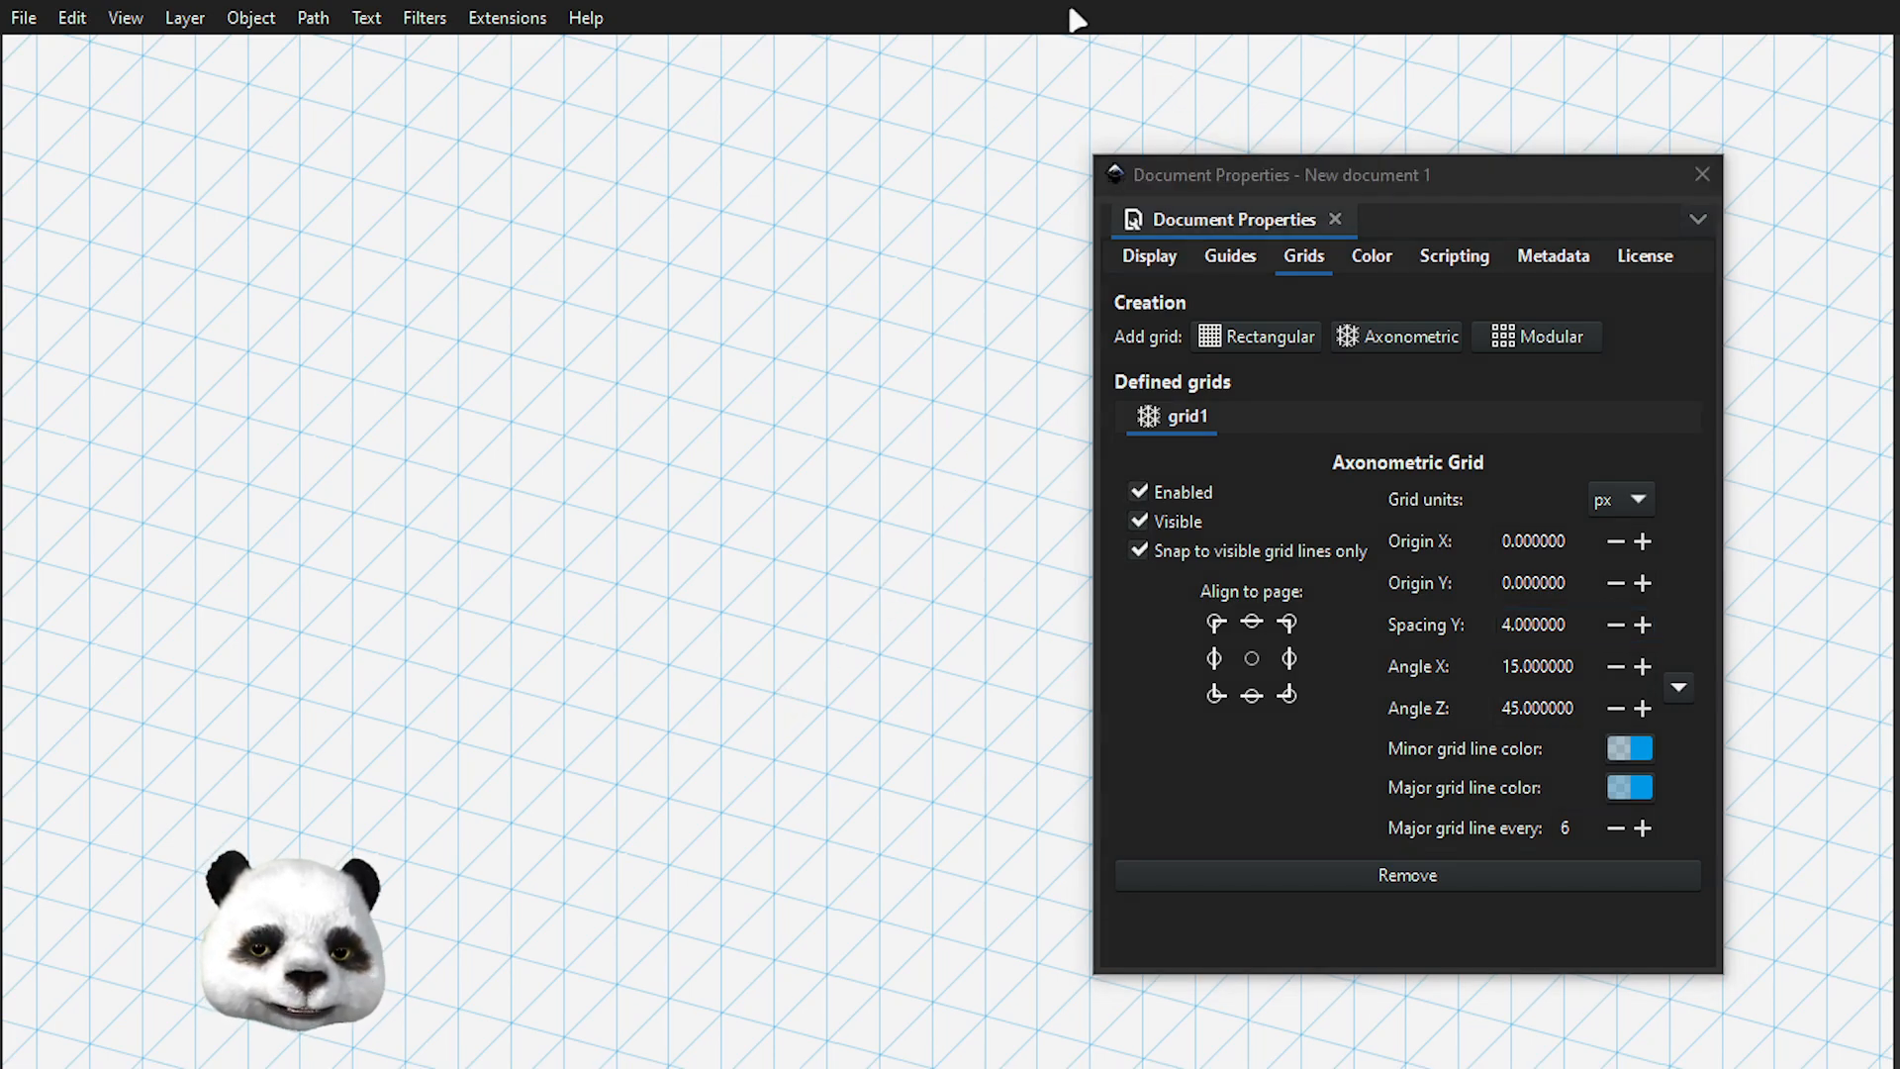
pyautogui.hotkey('ctrl', 's')
pyautogui.moveTo(640, 33); pyautogui.dragTo(1899, 126)
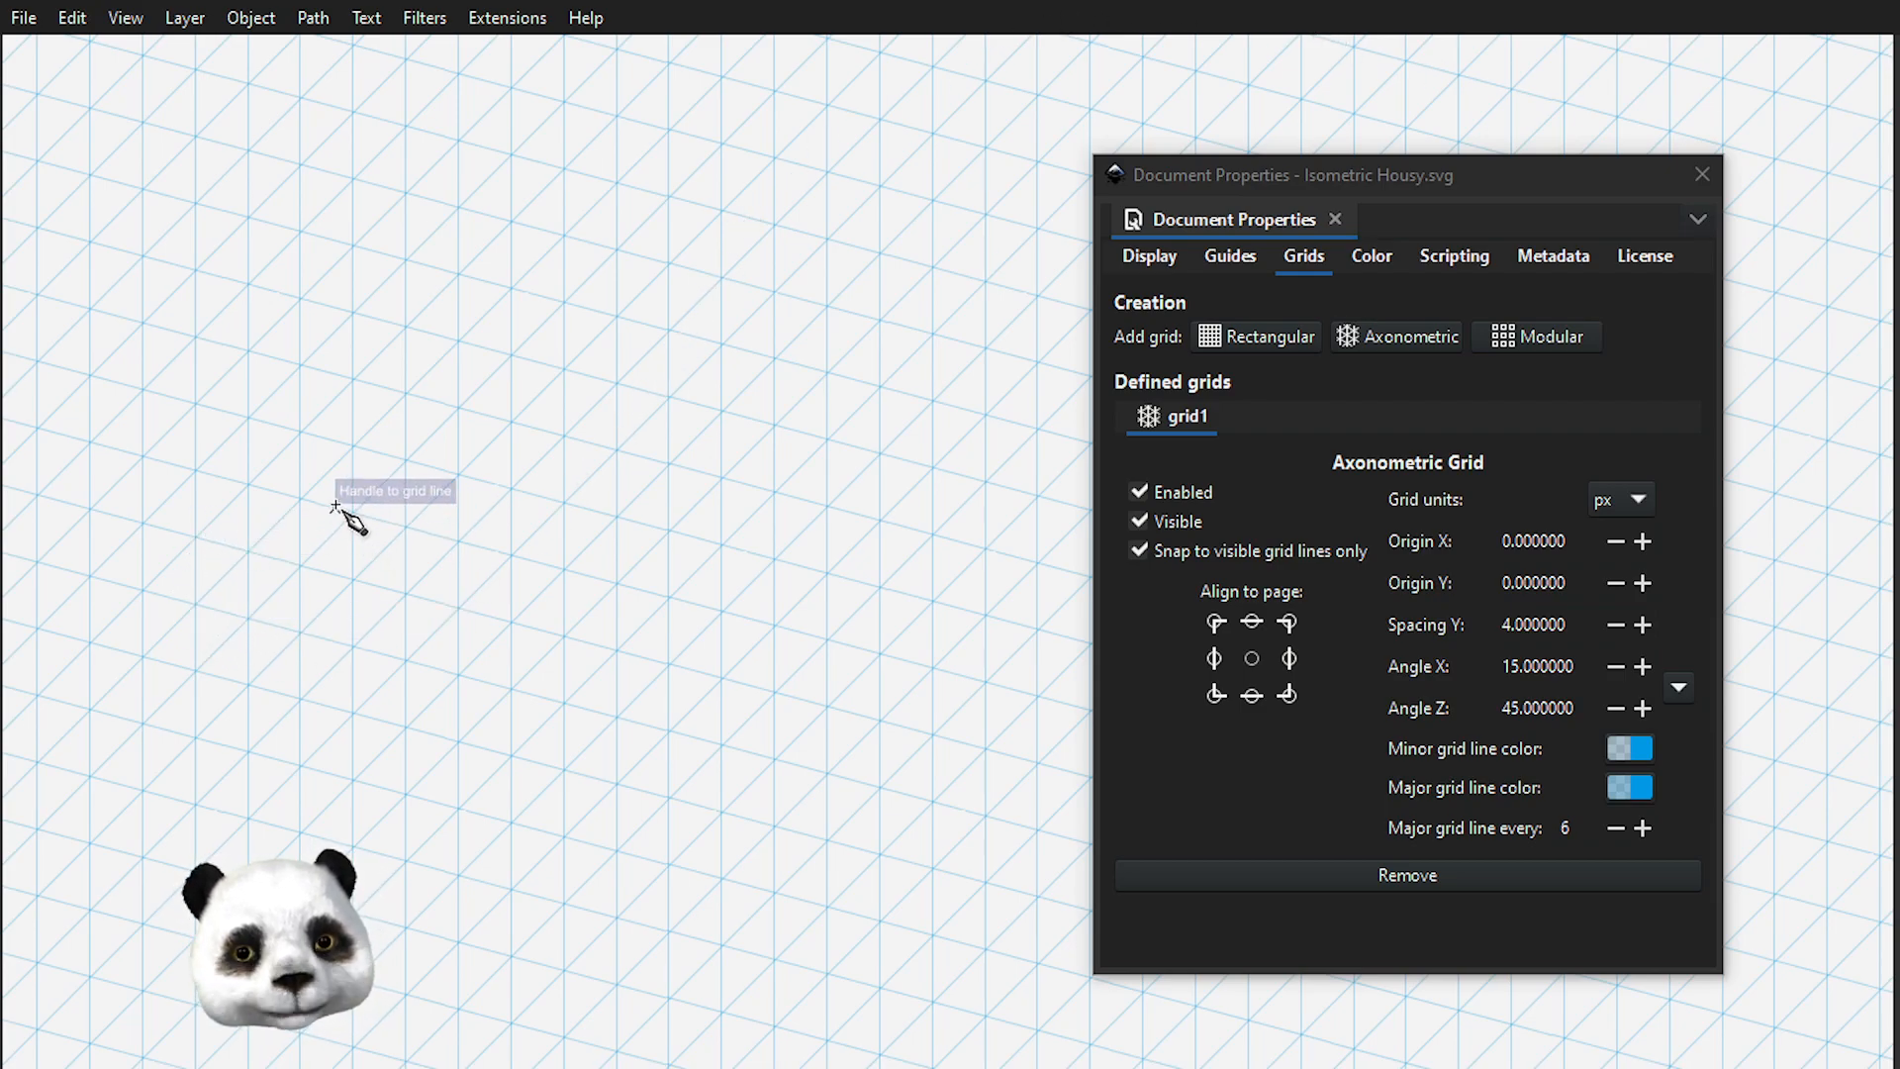
# - Draw a closed parallelogram about 11 by 4 grid cells with the Pen tool, snapped to grid intersections, and close the document properties
pyautogui.moveTo(300, 498); pyautogui.dragTo(404, 527)
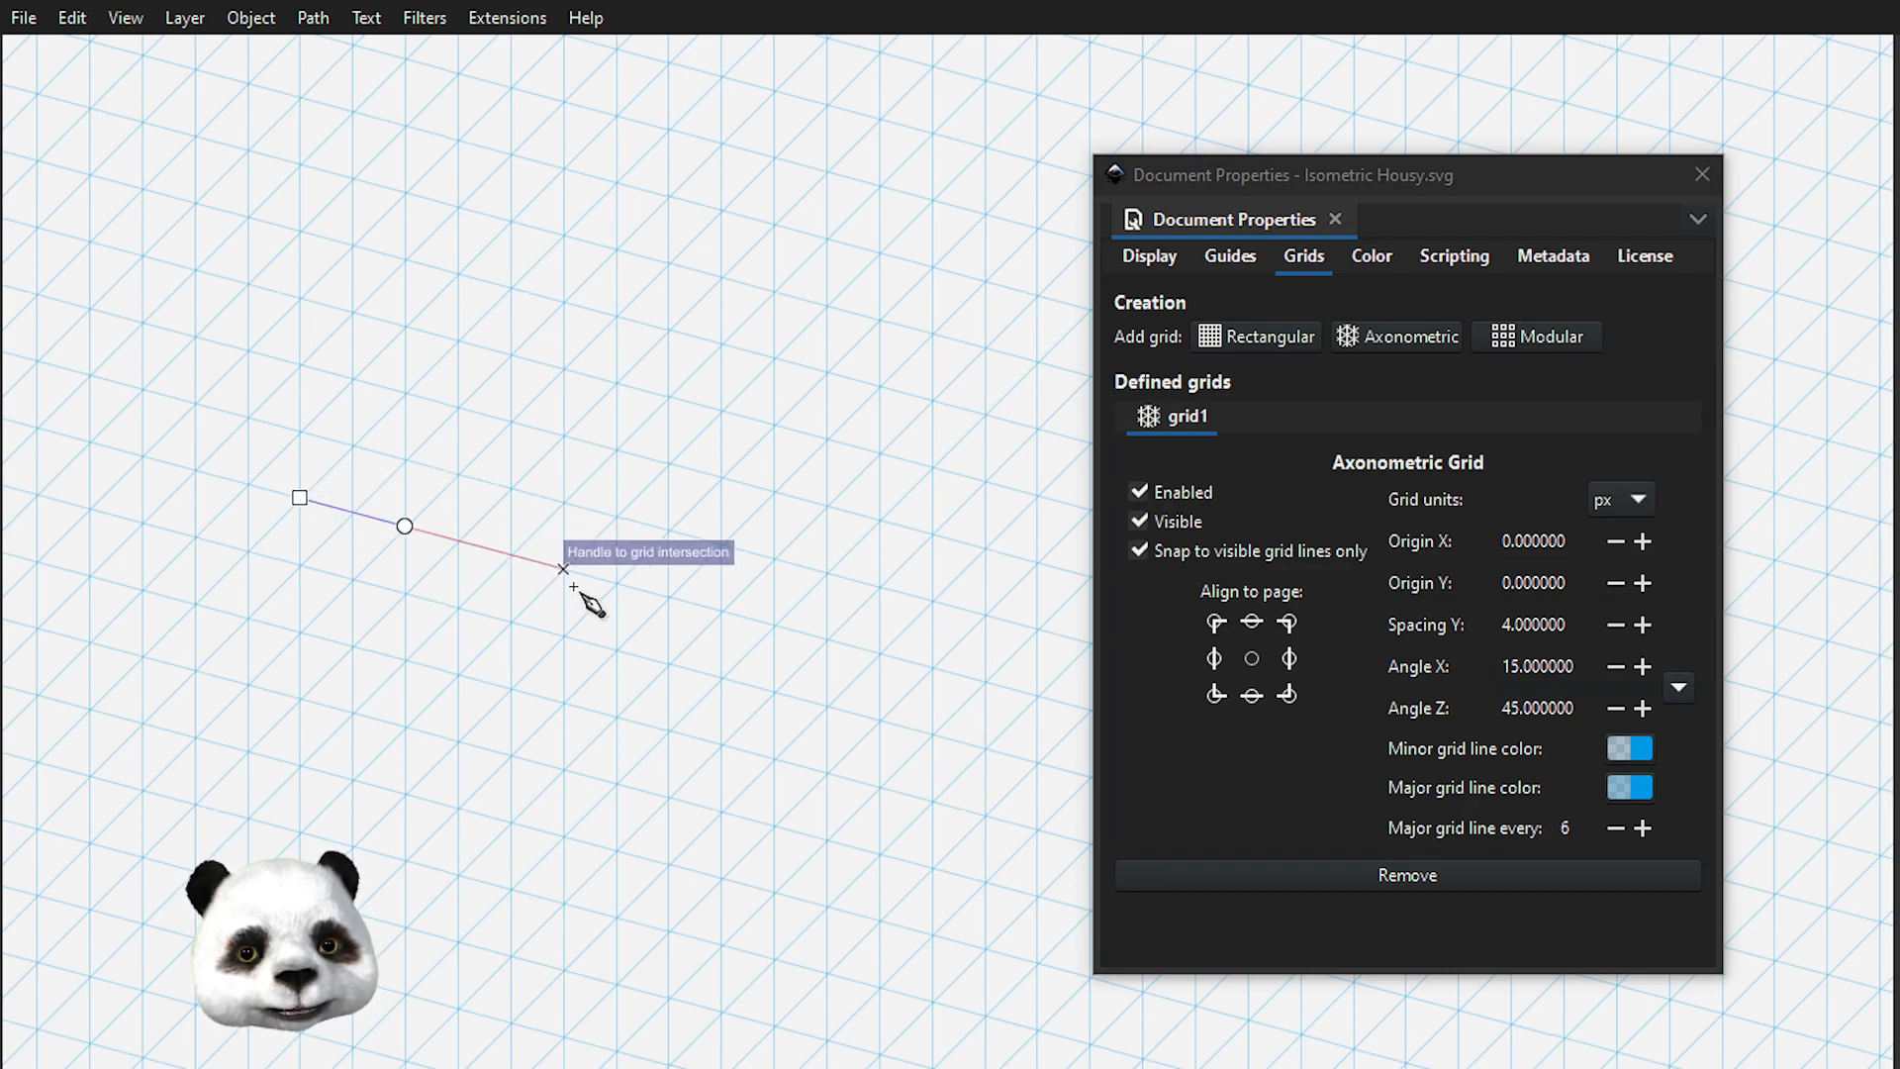
pyautogui.press('Escape')
pyautogui.click(301, 497)
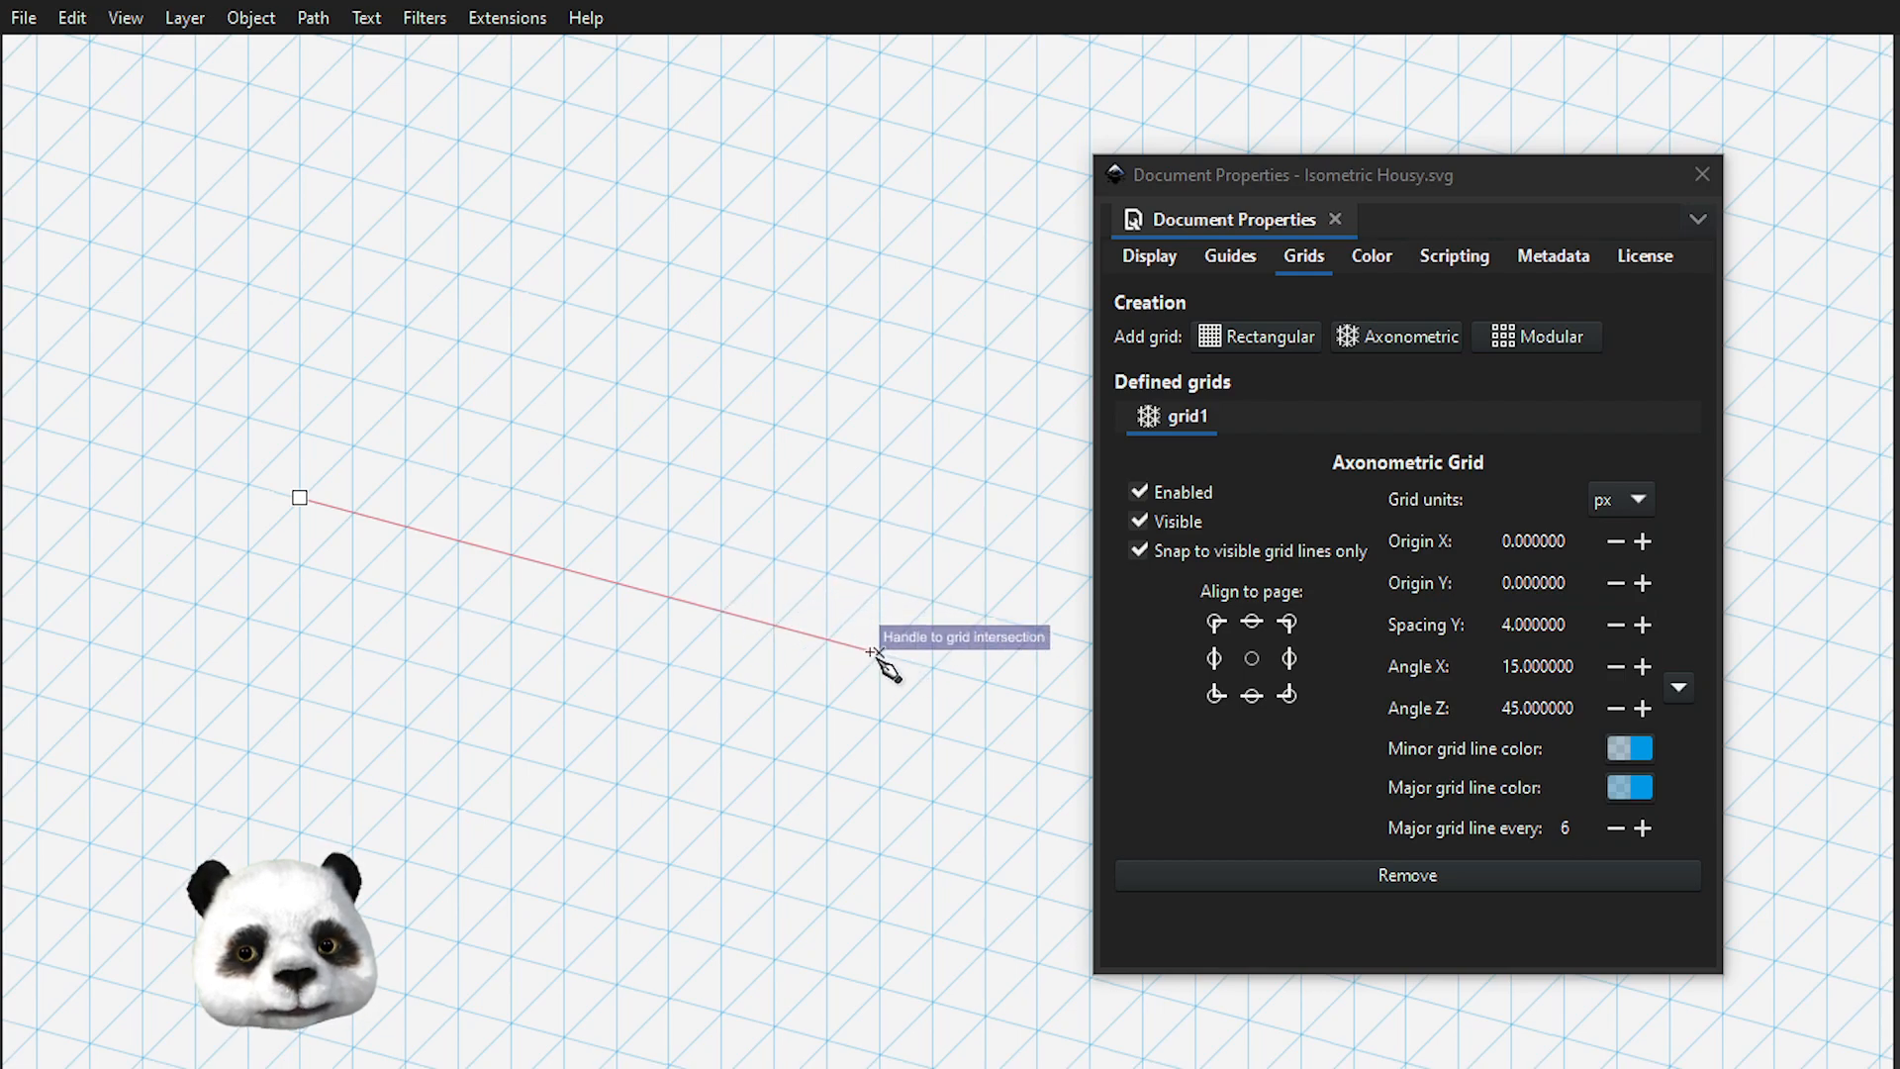
pyautogui.click(876, 653)
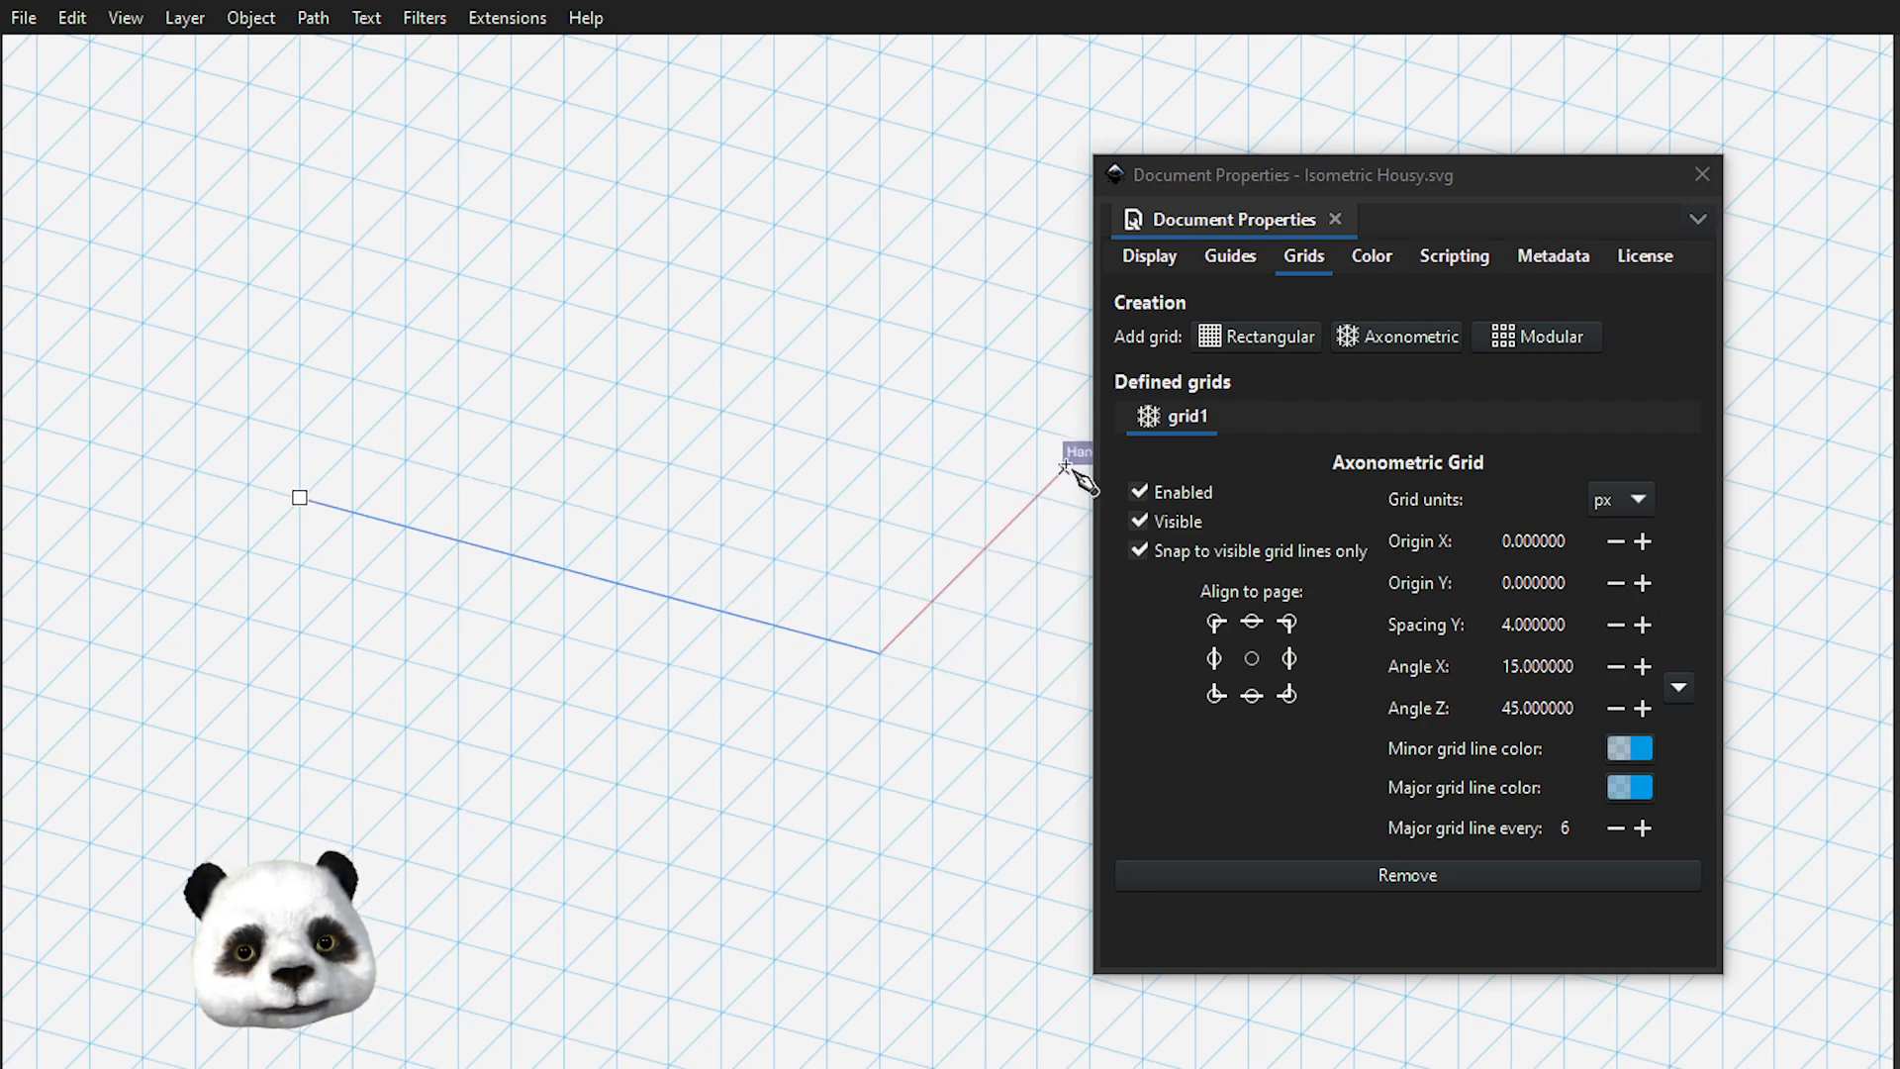
pyautogui.click(1088, 441)
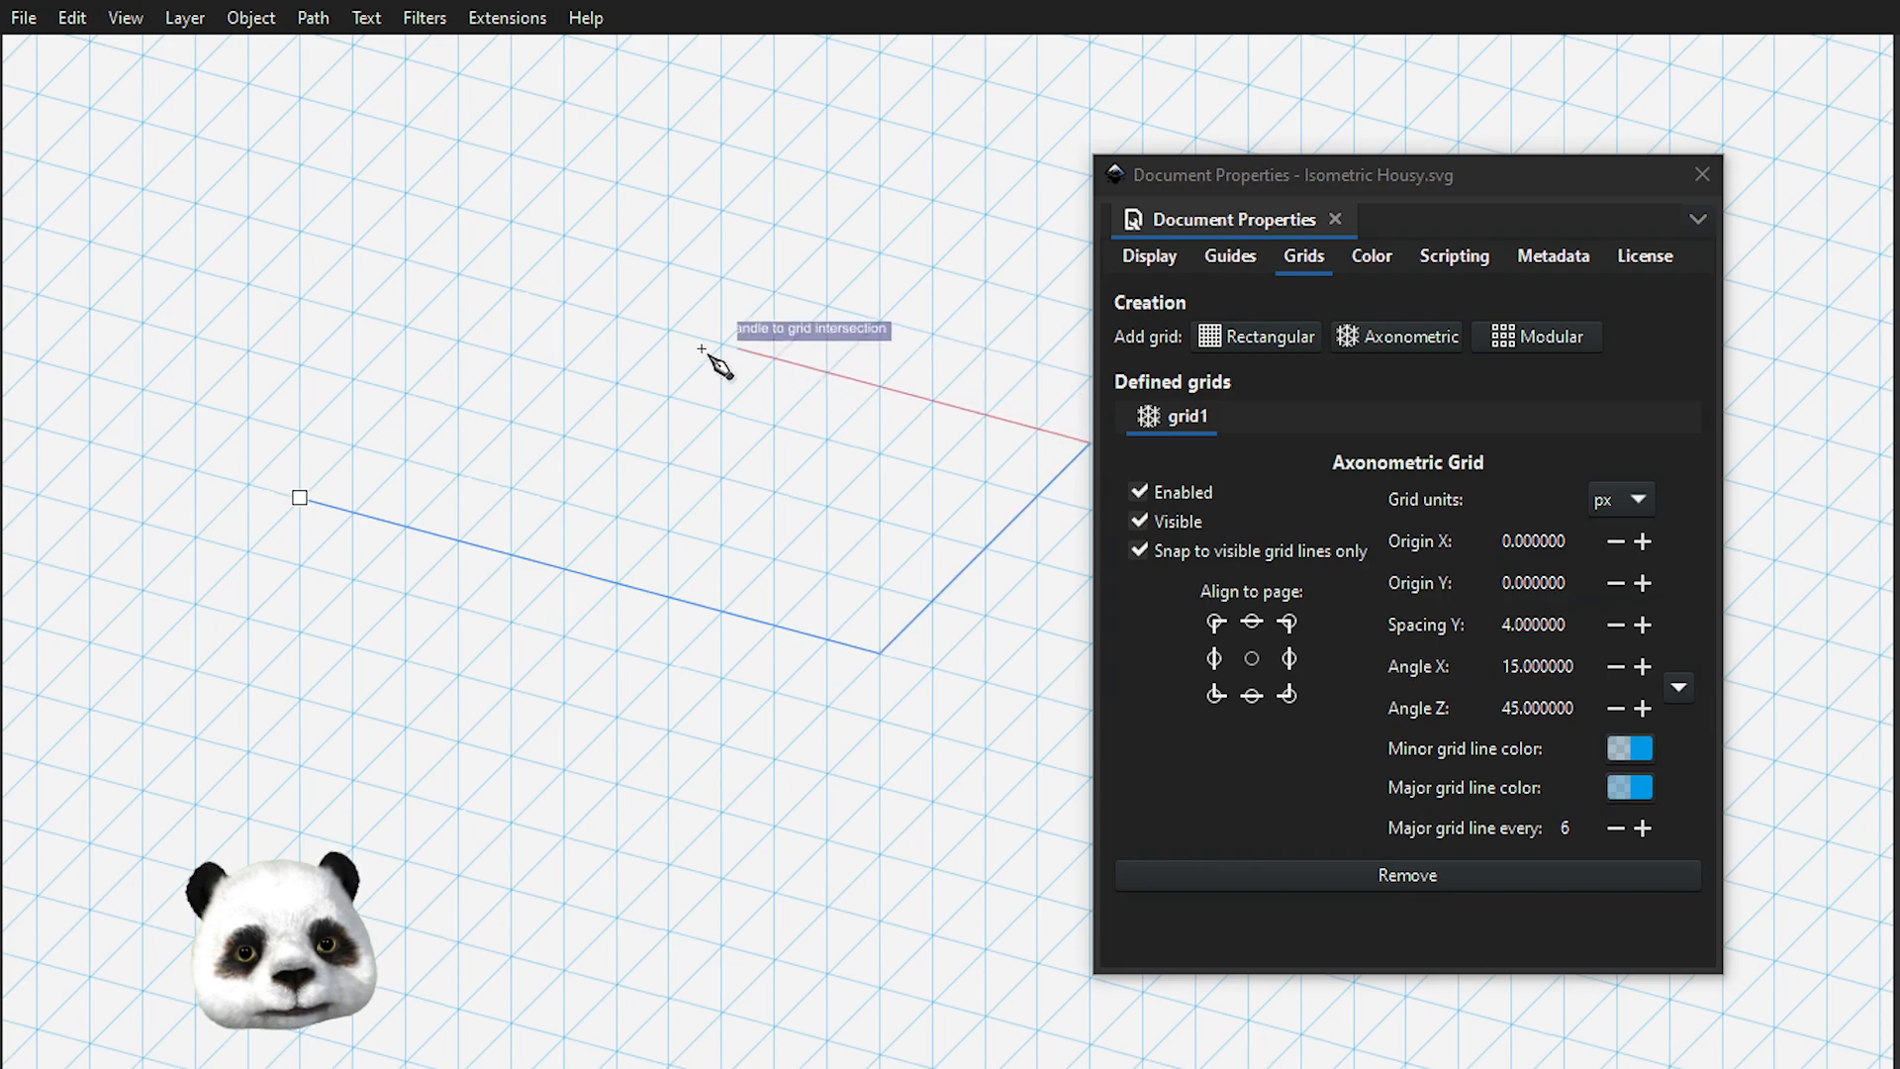
pyautogui.click(509, 290)
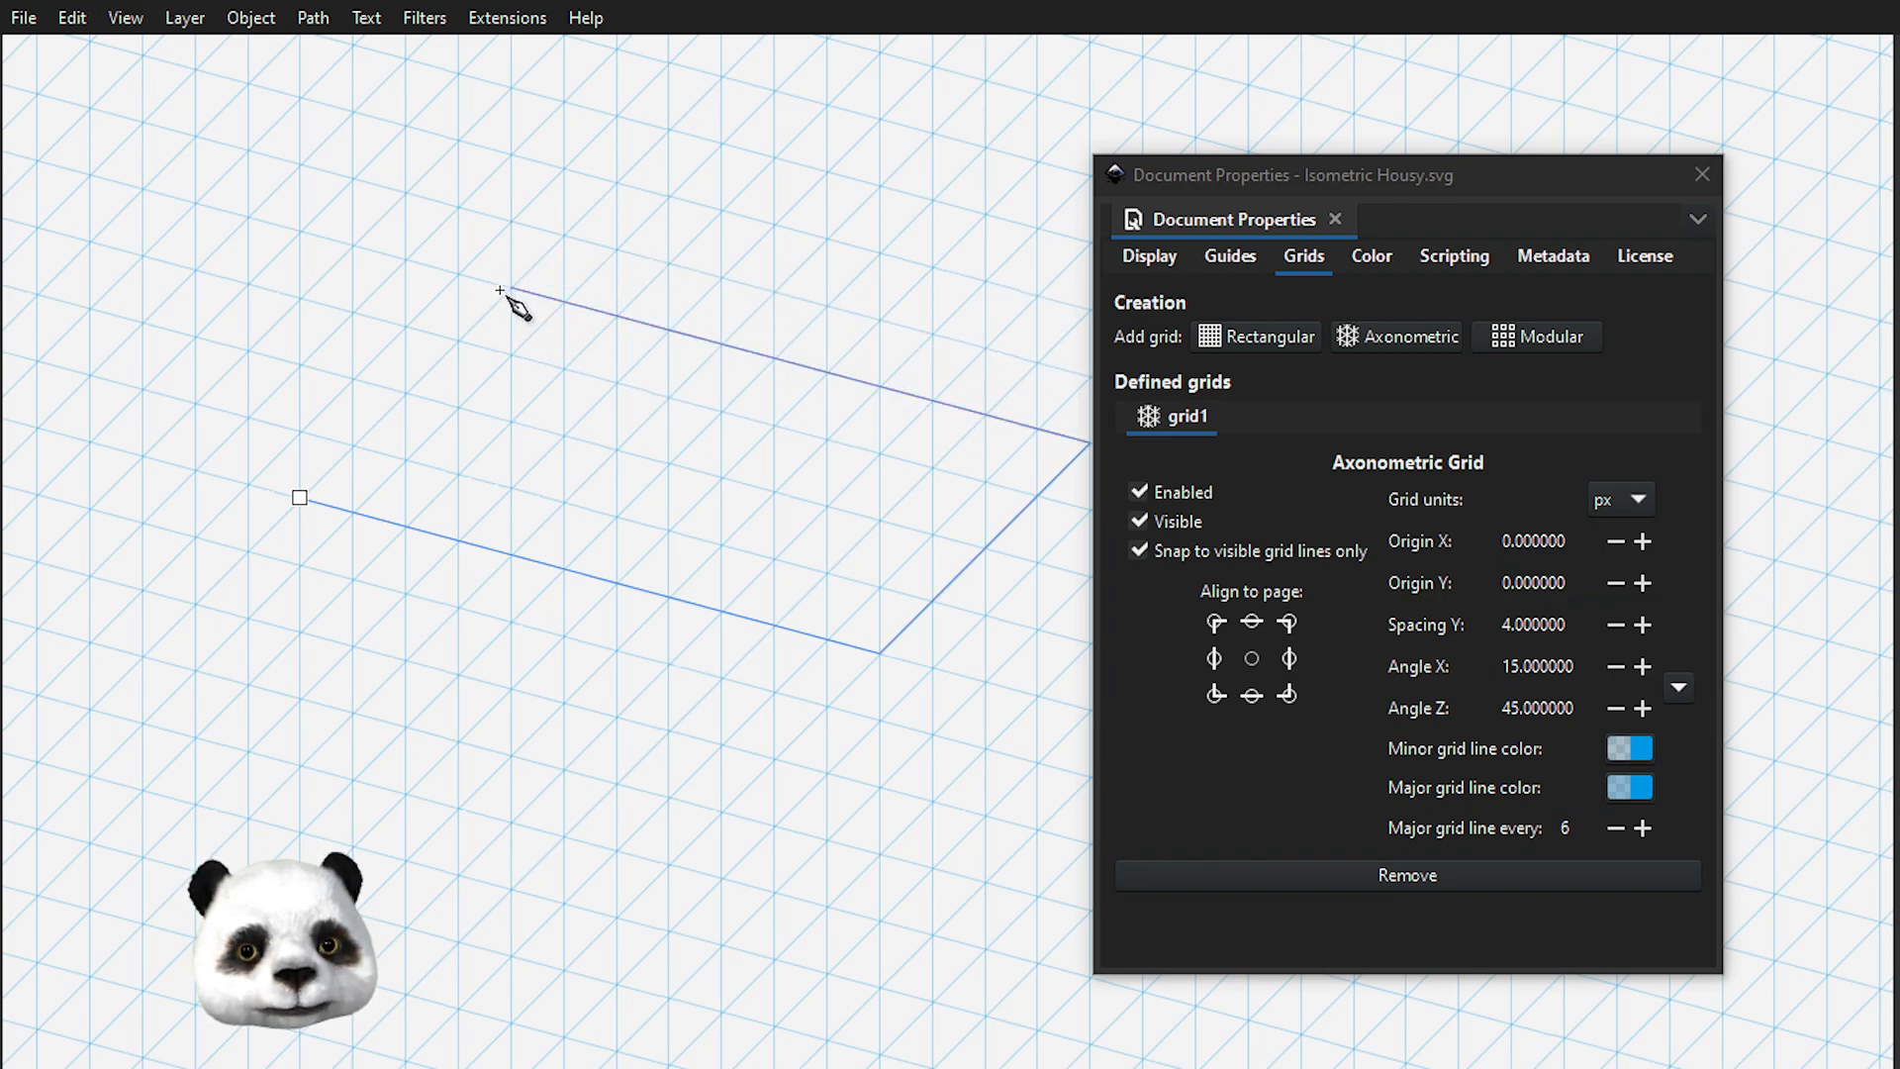
pyautogui.click(300, 498)
pyautogui.click(1702, 174)
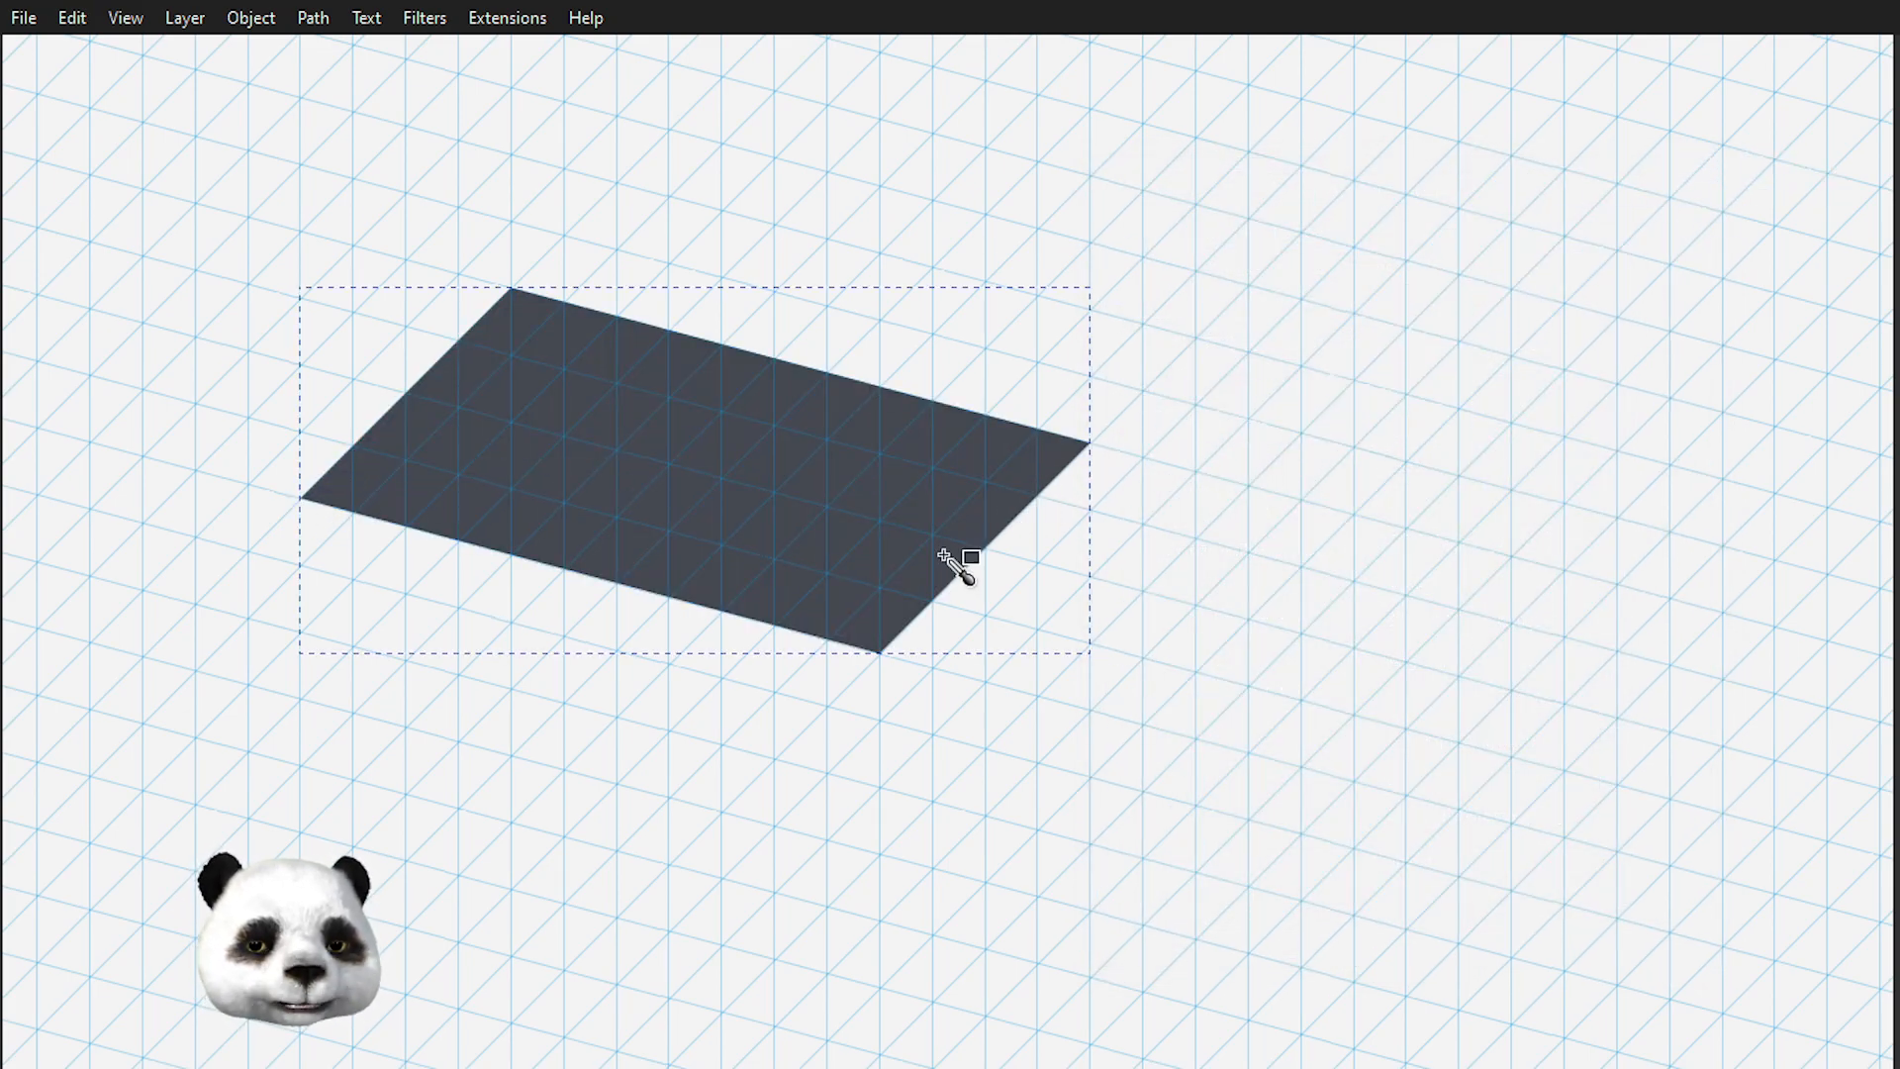
# - Lengthen the parallelogram by moving its two right-hand nodes about 7 grid cells down-right along the shallow grid direction
pyautogui.press('s')
pyautogui.moveTo(1256, 610); pyautogui.dragTo(1559, 595)
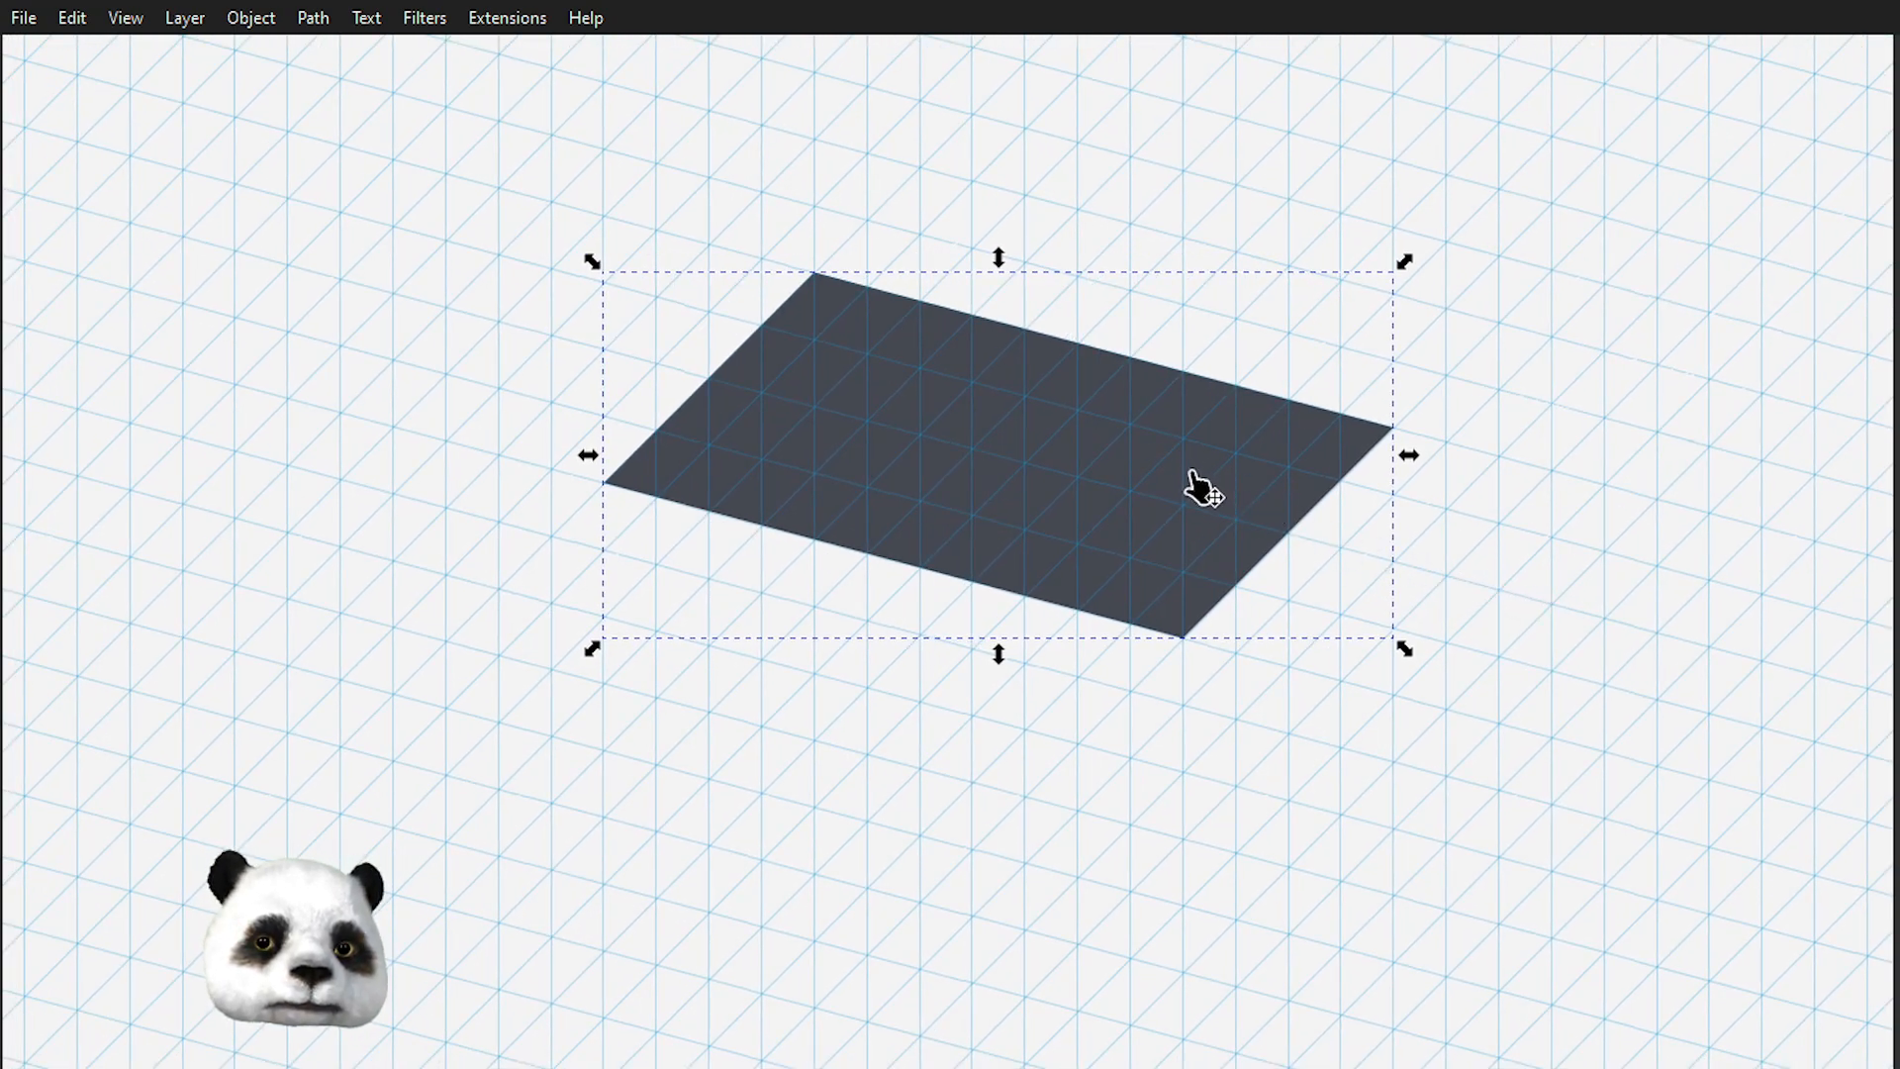
pyautogui.press('n')
pyautogui.moveTo(1471, 382); pyautogui.dragTo(960, 876)
pyautogui.moveTo(1183, 640); pyautogui.dragTo(1551, 737)
pyautogui.moveTo(1382, 821); pyautogui.dragTo(953, 836)
pyautogui.click(754, 823)
pyautogui.click(635, 837)
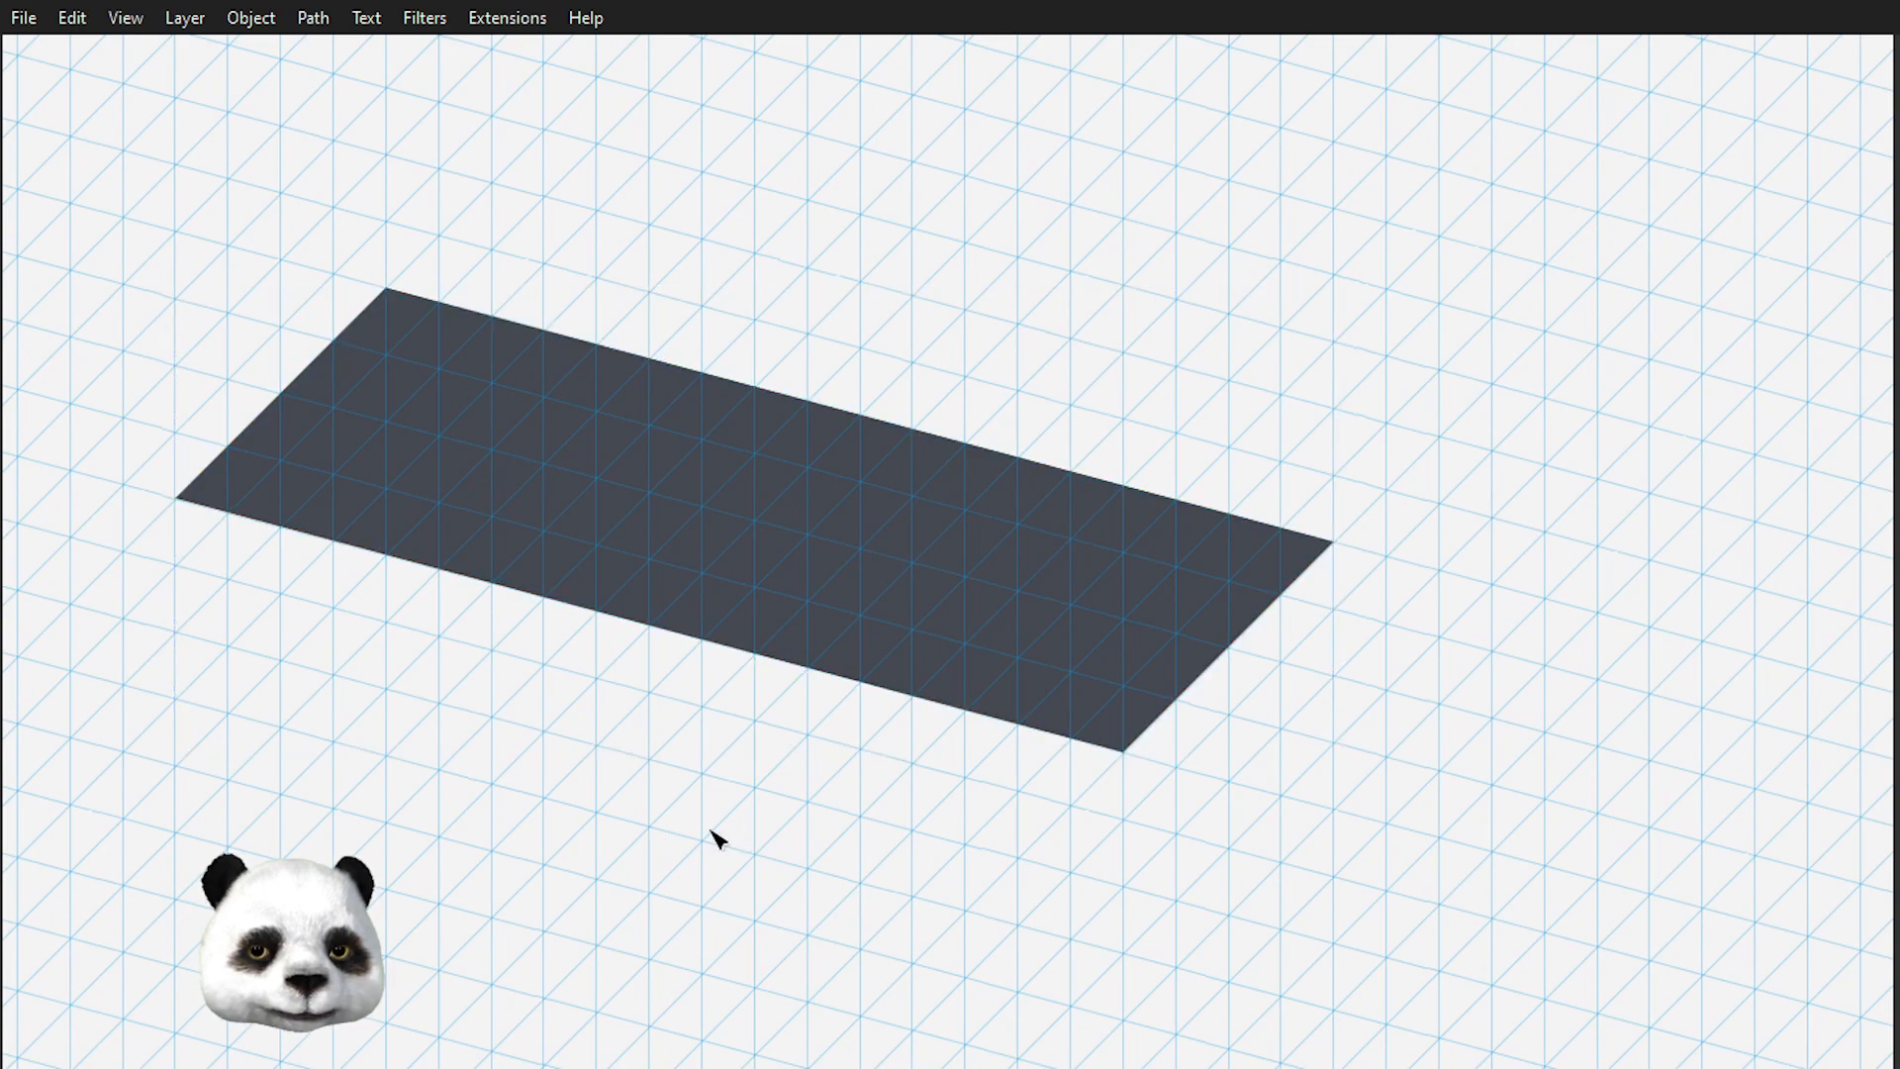
# - Duplicate the lengthened parallelogram and move the copy straight up so that it partly overlaps the original
pyautogui.moveTo(846, 624); pyautogui.dragTo(992, 788)
pyautogui.click(993, 744)
pyautogui.hotkey('ctrl', 'd')
pyautogui.moveTo(1018, 716); pyautogui.dragTo(992, 522)
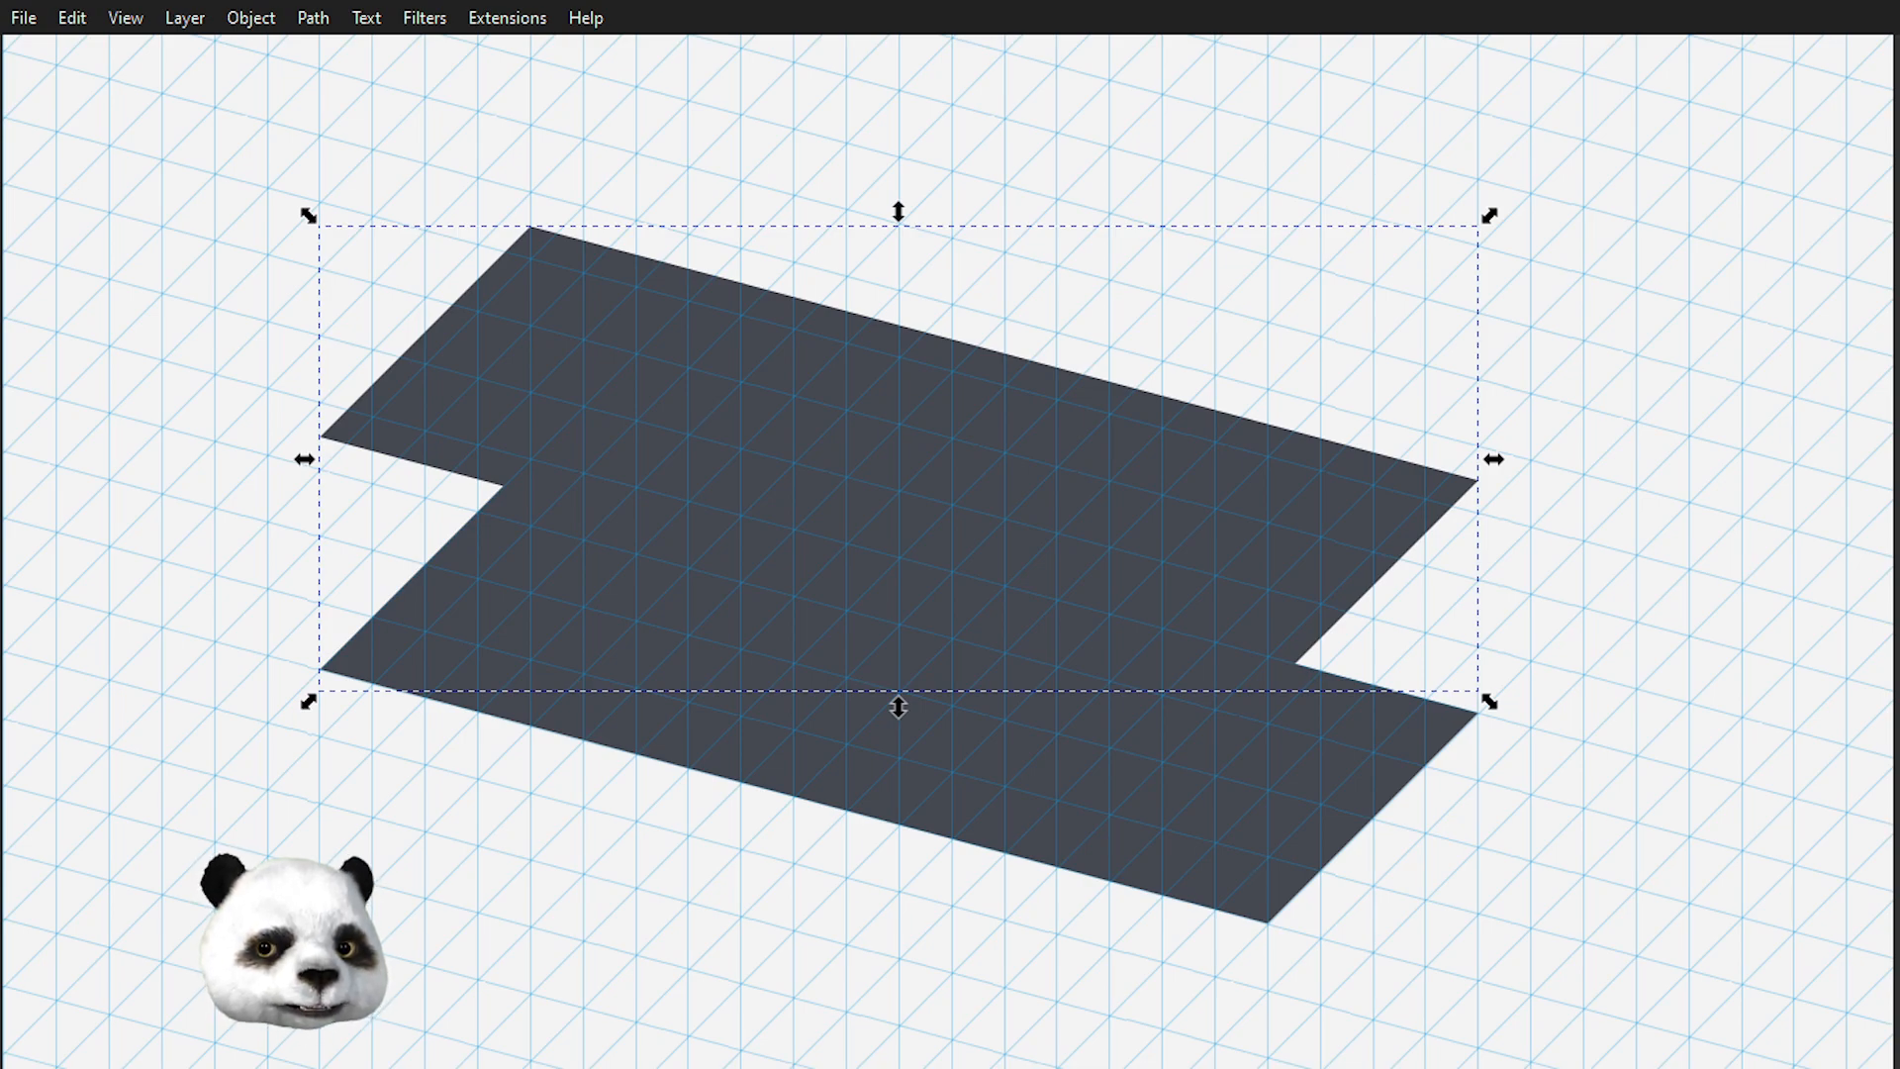
# - Give the upper parallelogram a lighter gray fill and move it slightly further straight up above the dark one
pyautogui.hotkey('ctrl', 'z')
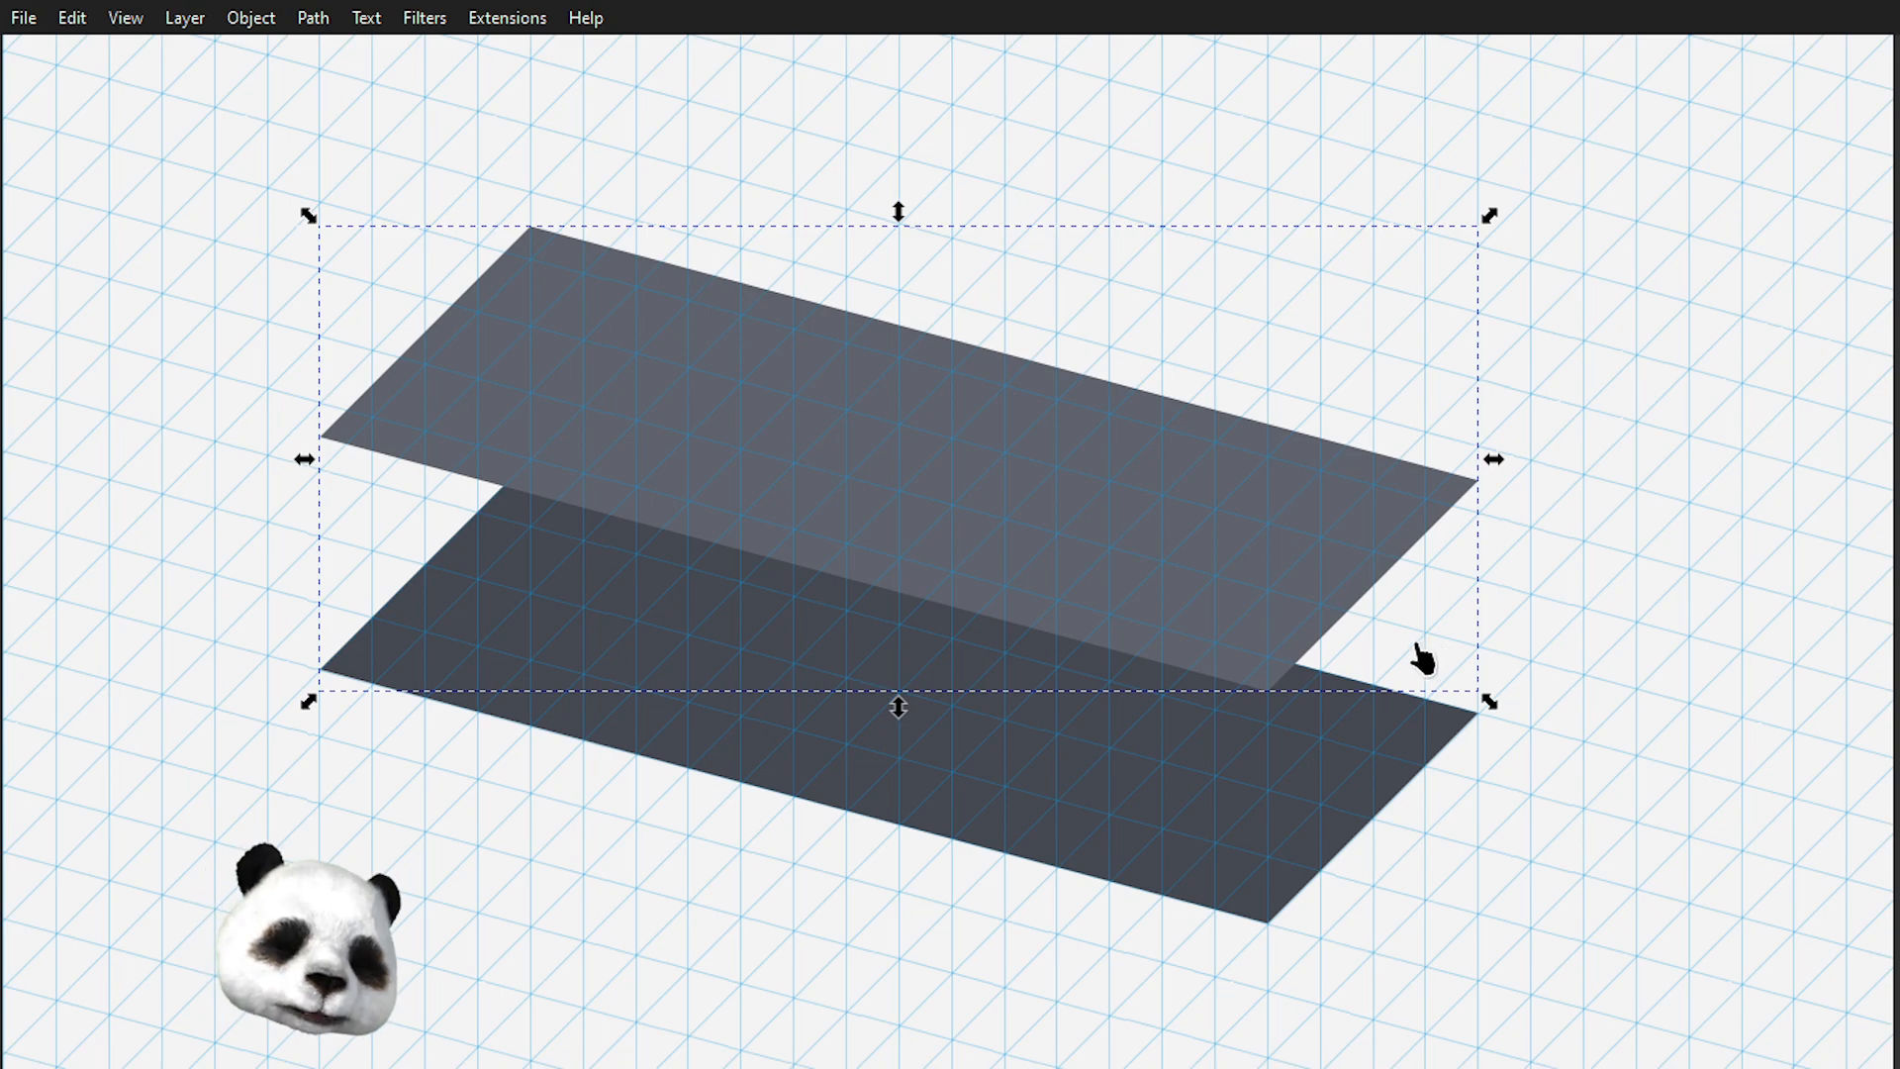
pyautogui.press('b')
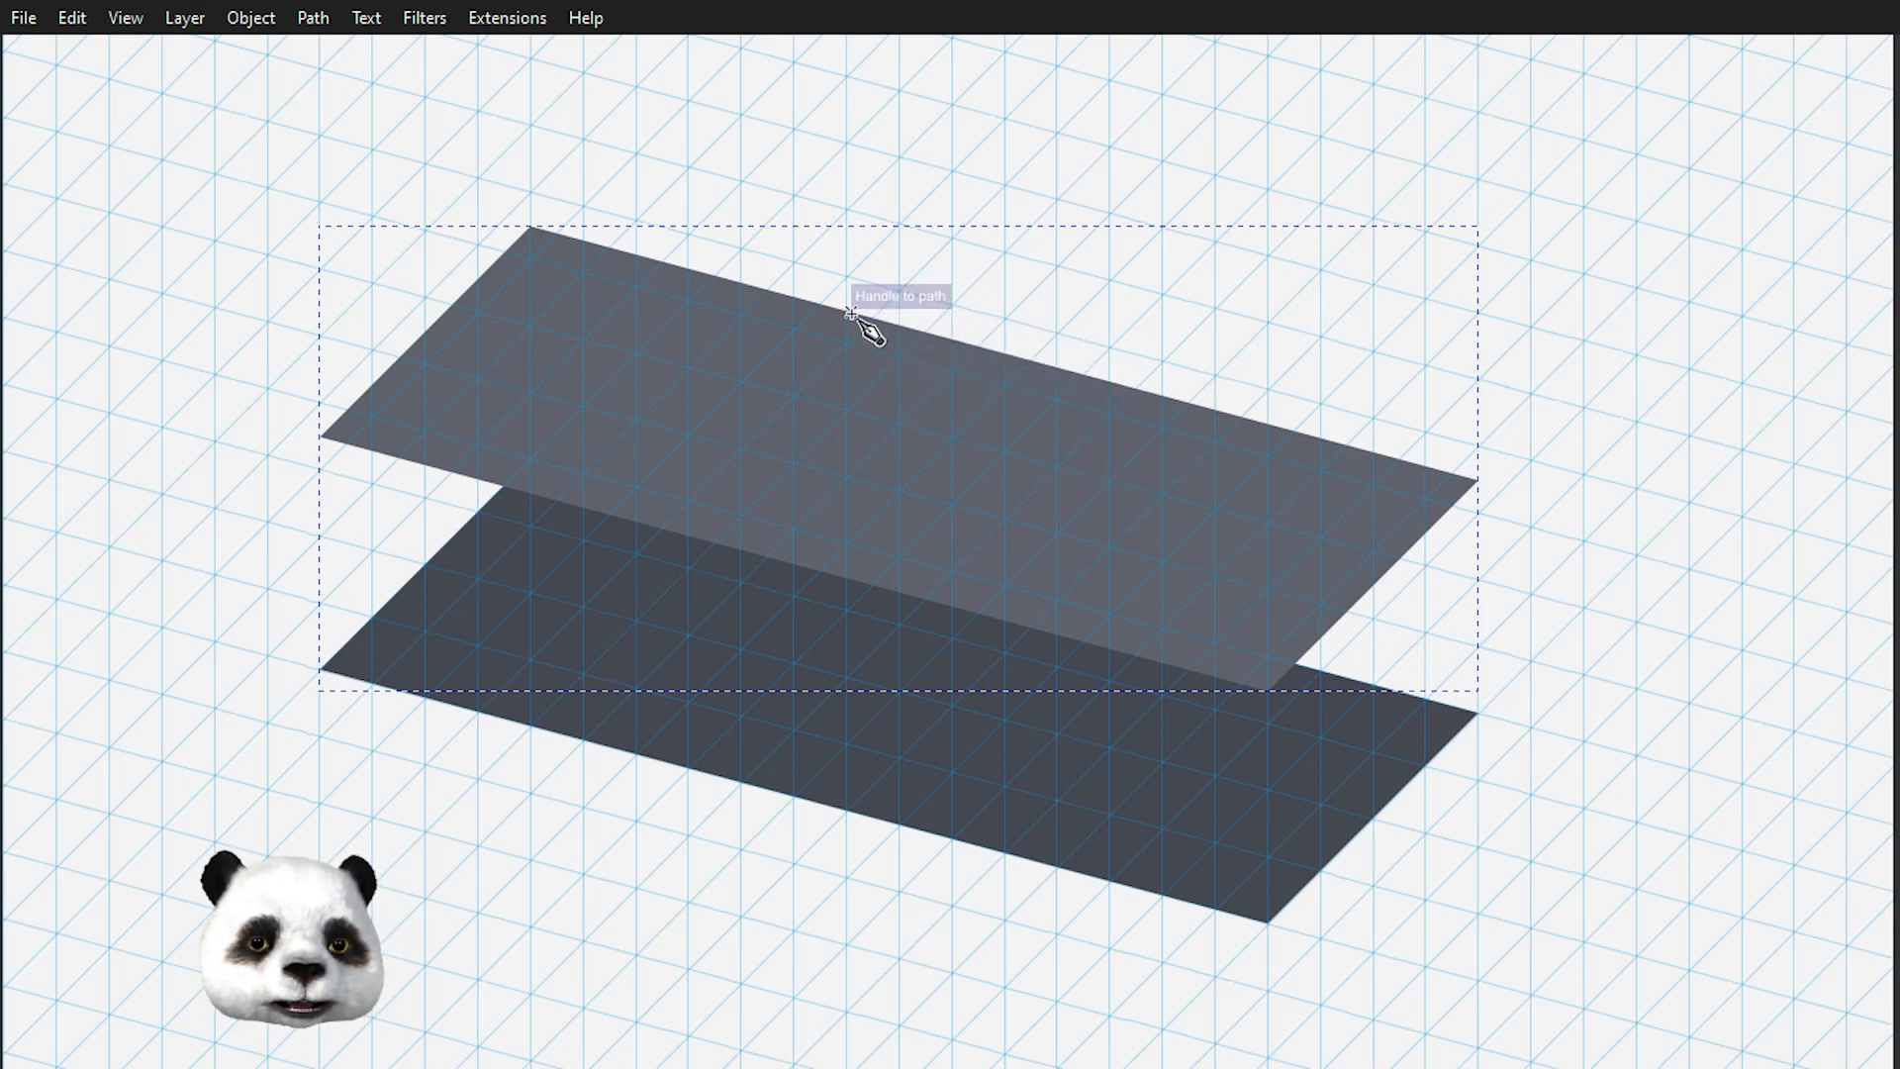
pyautogui.press('s')
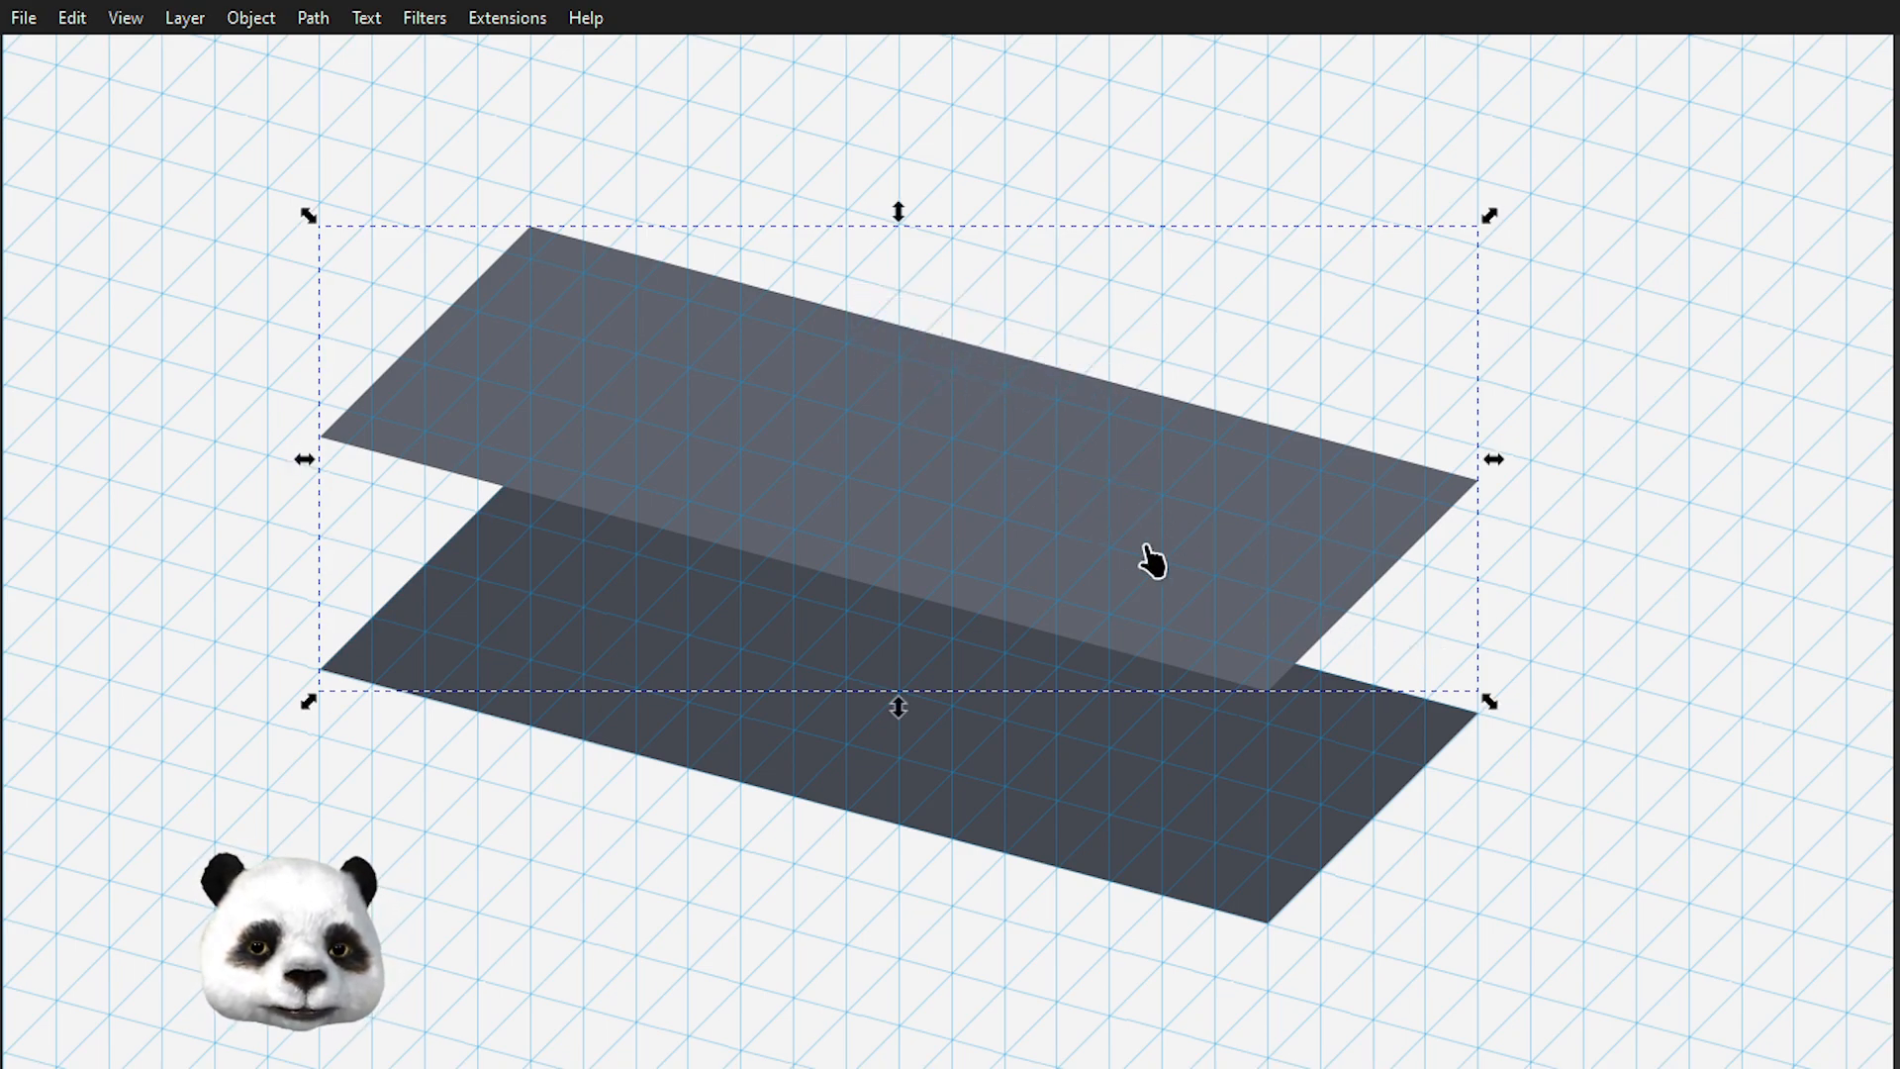
pyautogui.moveTo(1148, 577); pyautogui.dragTo(1143, 519)
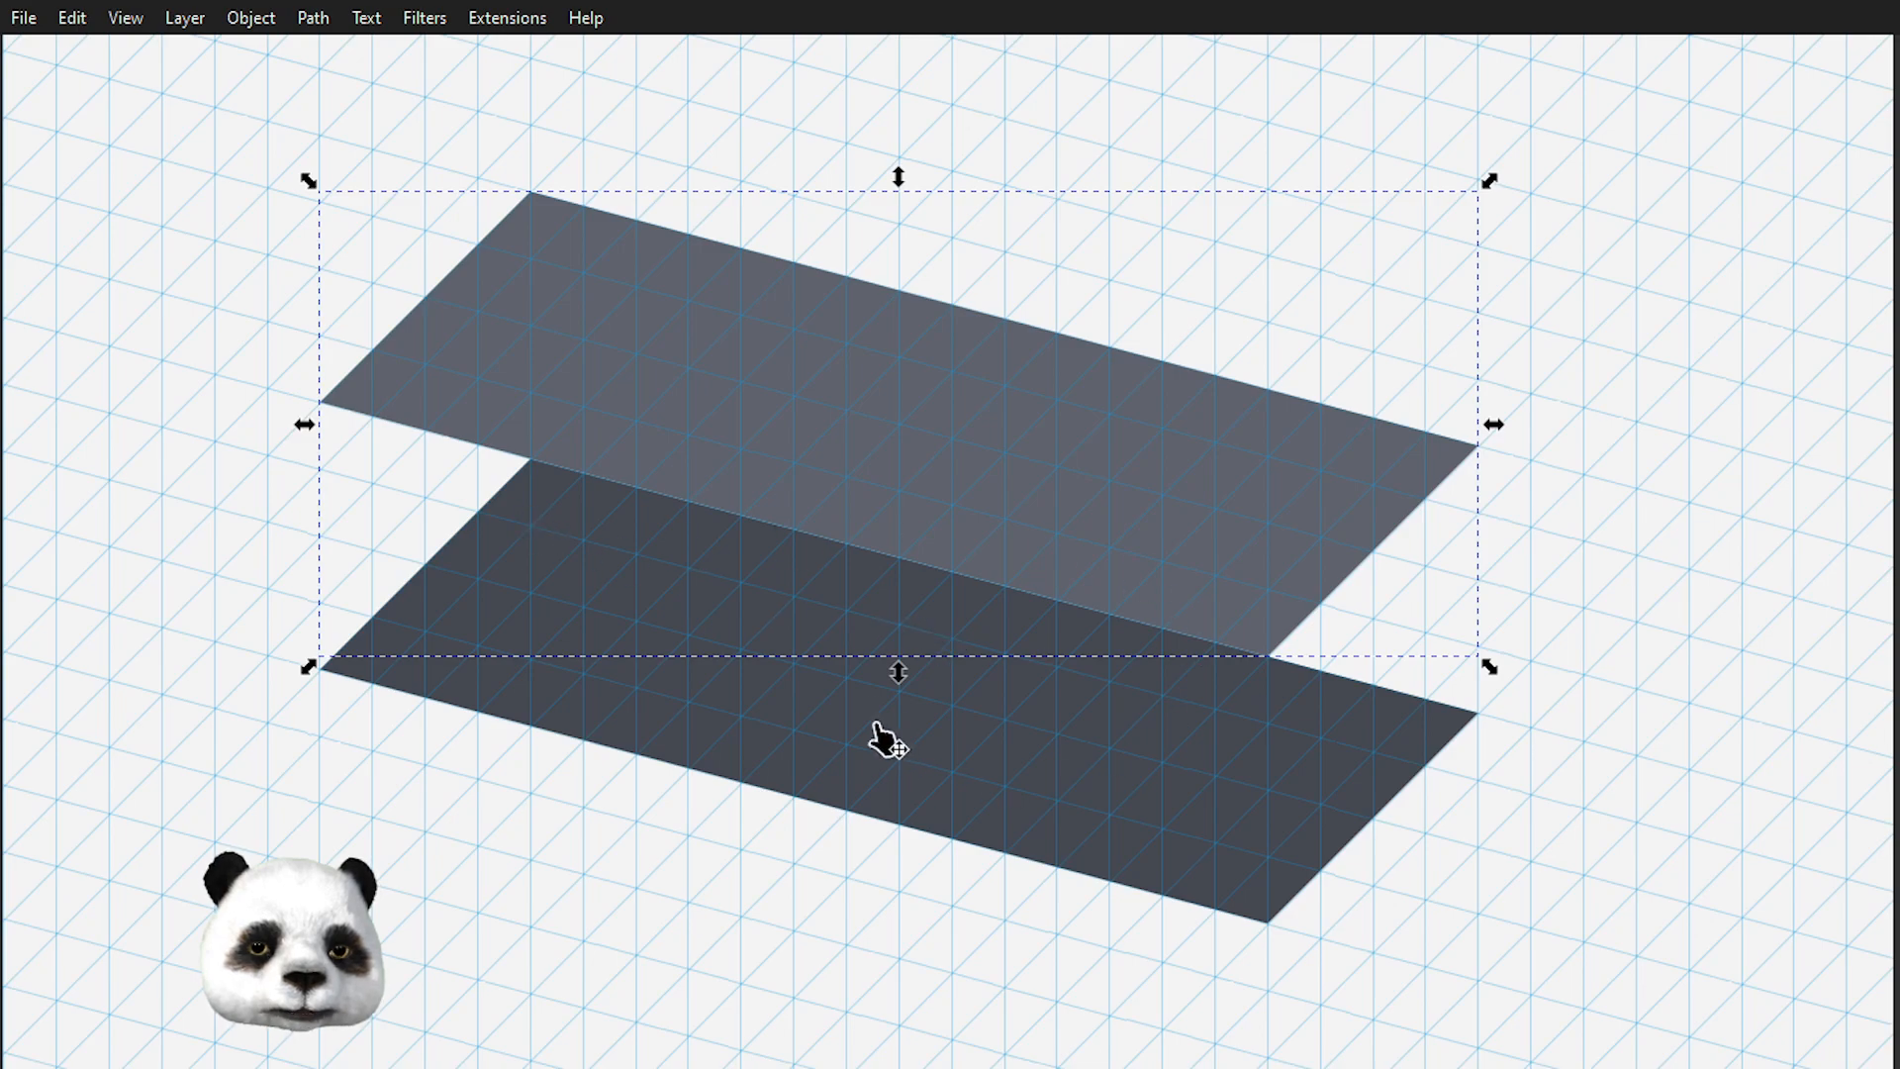
# - Draw a closed medium-gray parallelogram about 6 by 7 grid cells over the upper shape's left end with the Pen tool, snapped to grid intersections
pyautogui.press('b')
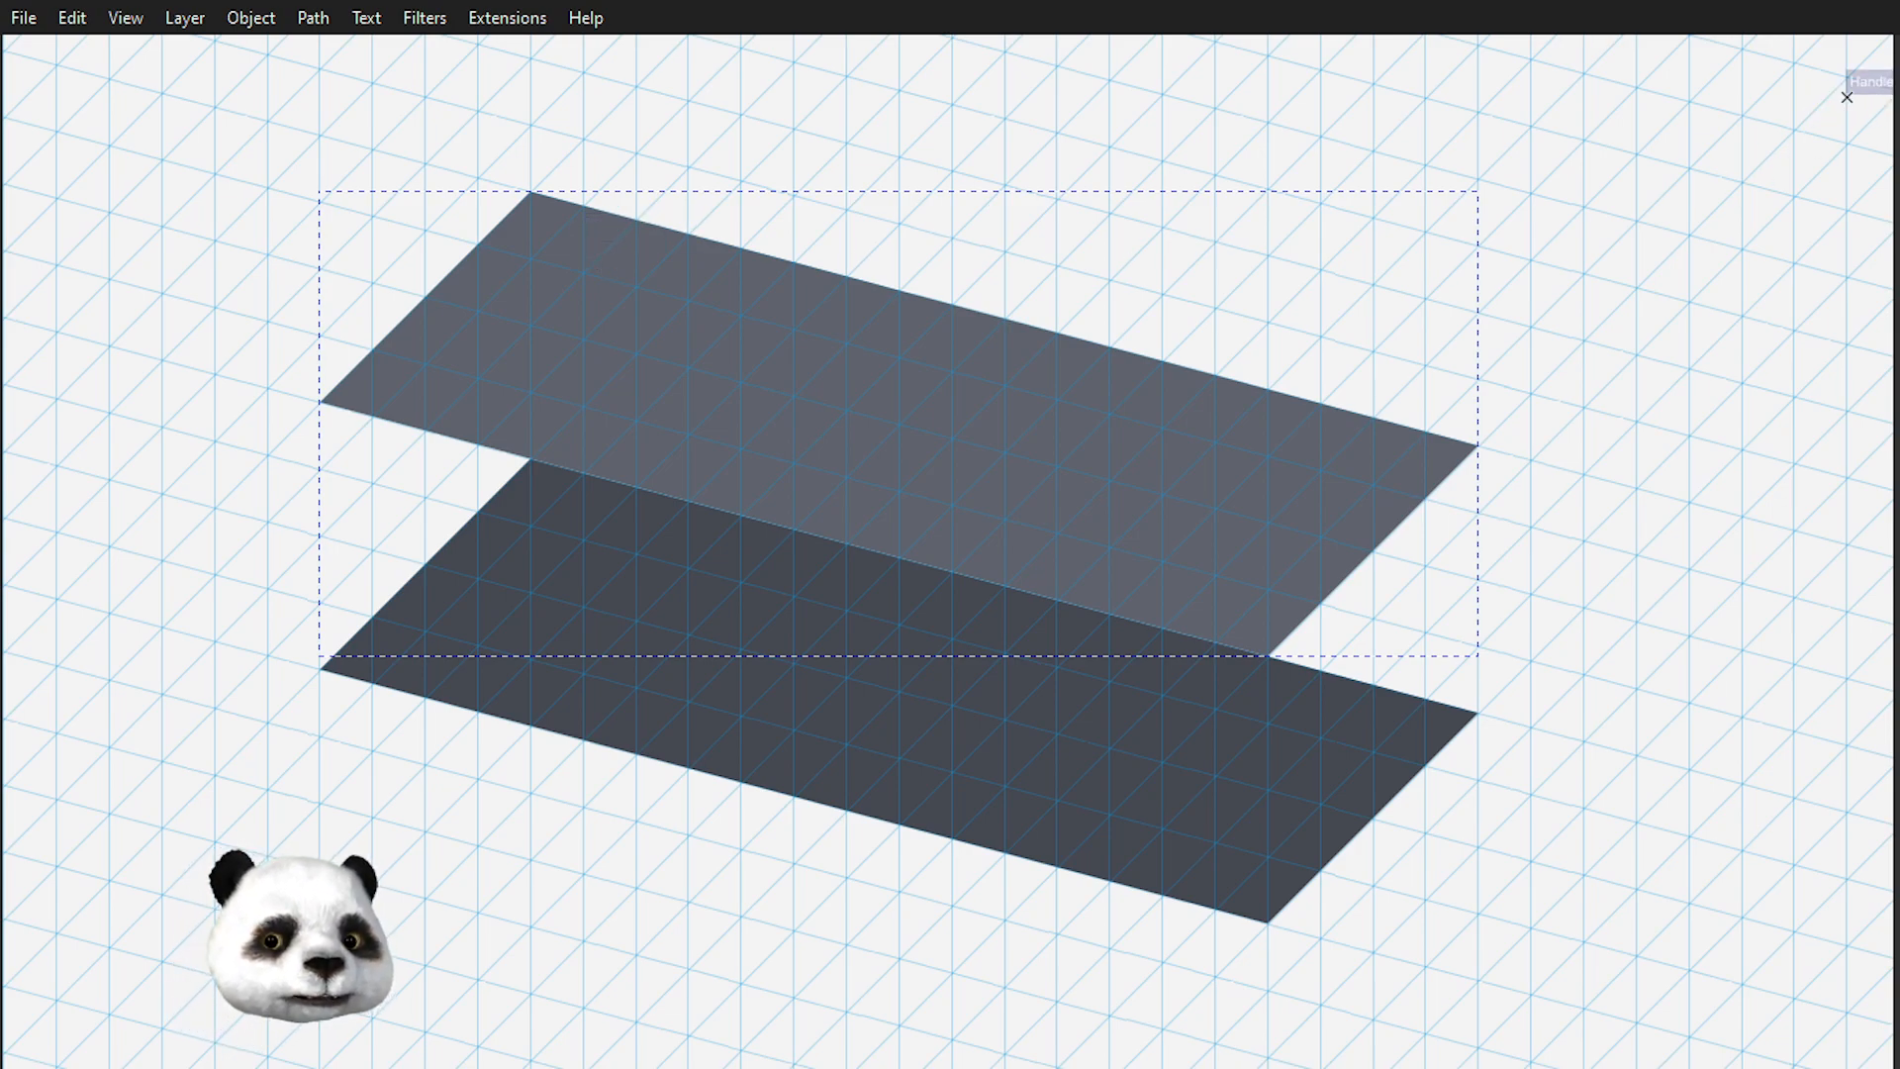
pyautogui.click(794, 261)
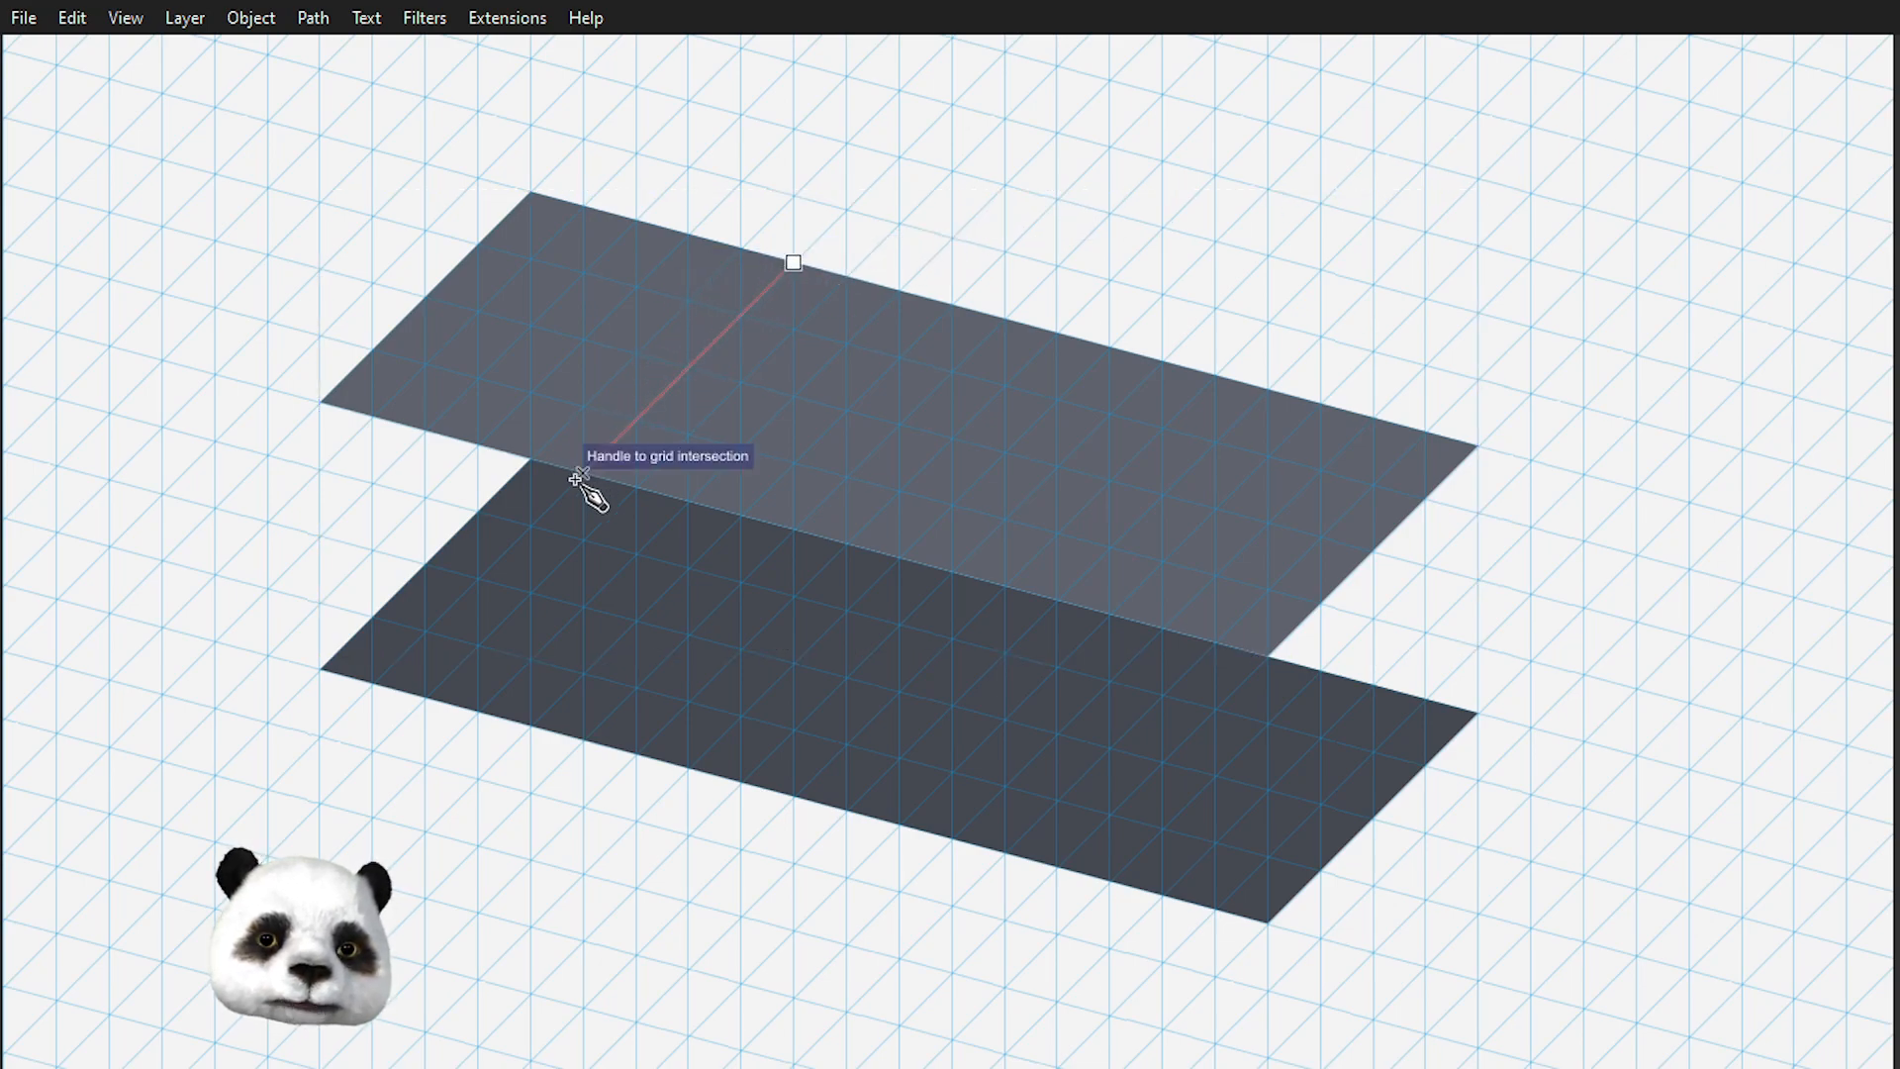
pyautogui.click(424, 630)
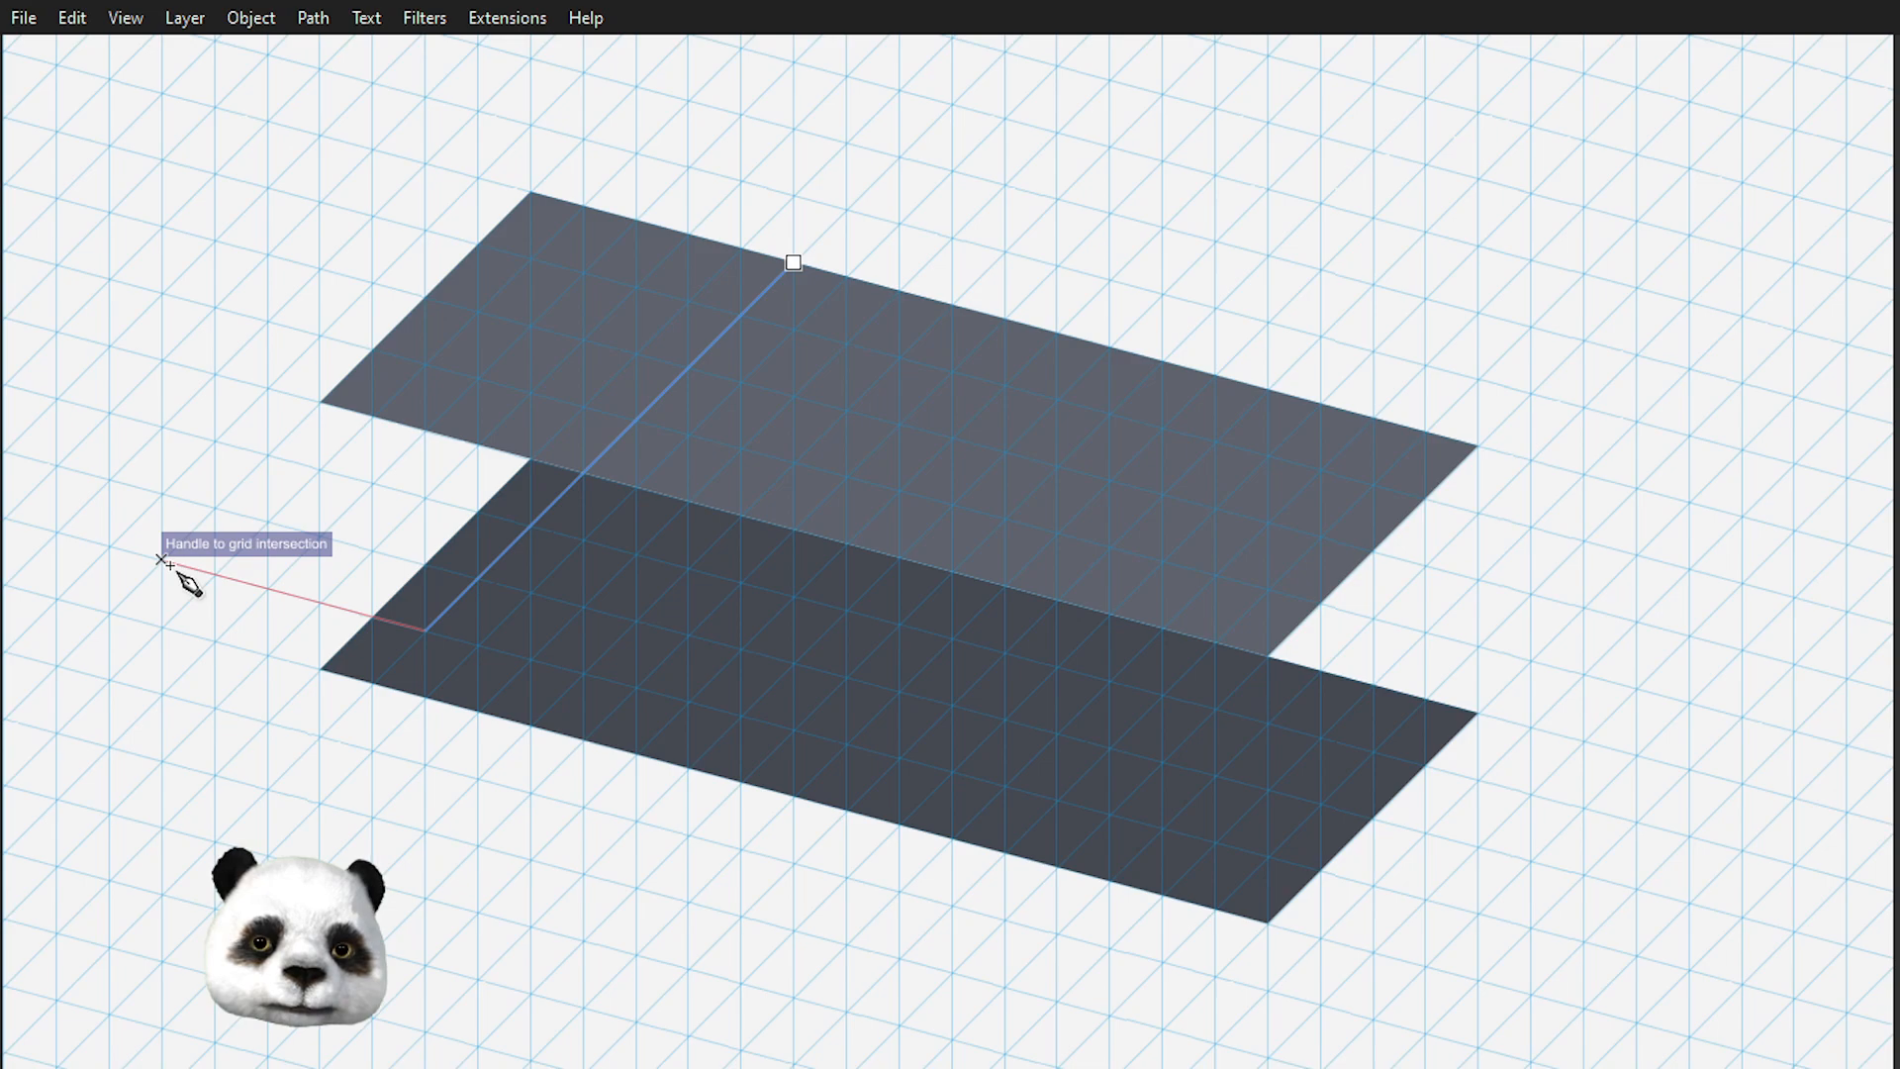
pyautogui.click(109, 546)
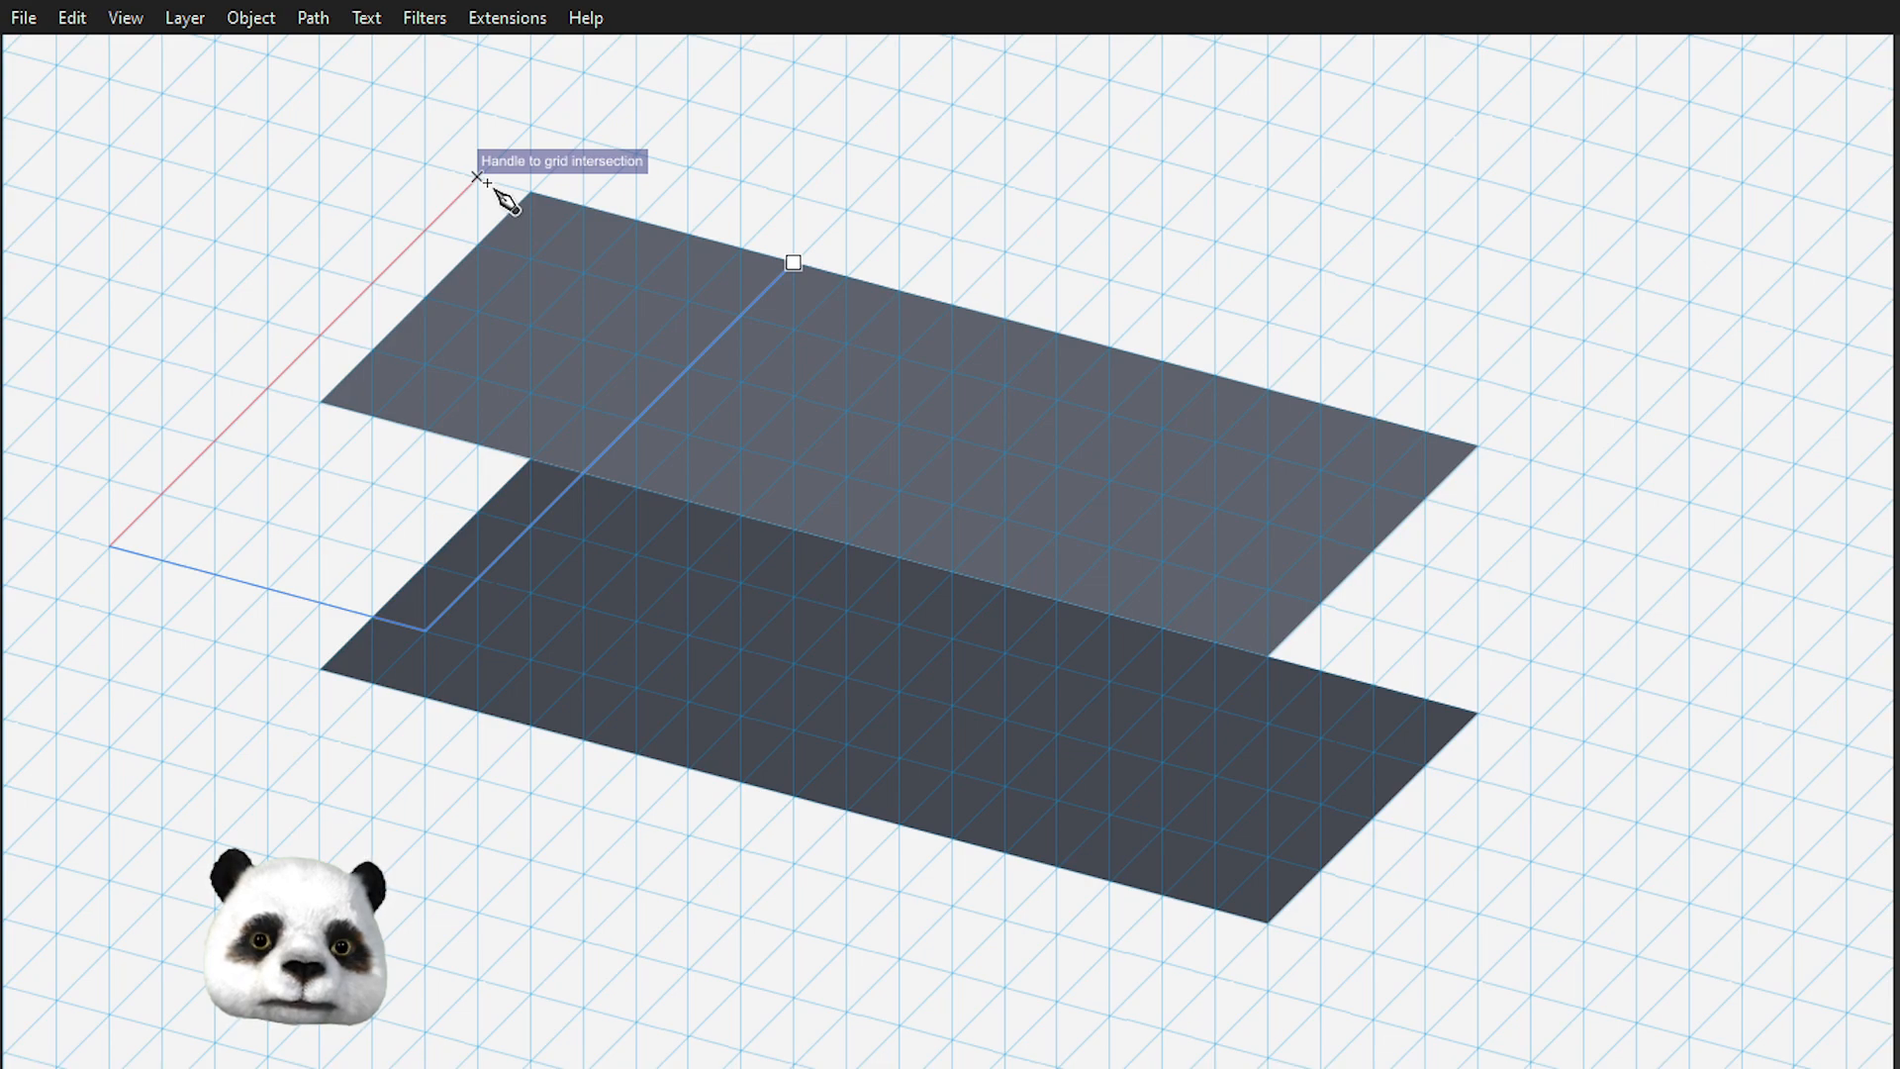
pyautogui.click(478, 177)
pyautogui.click(794, 262)
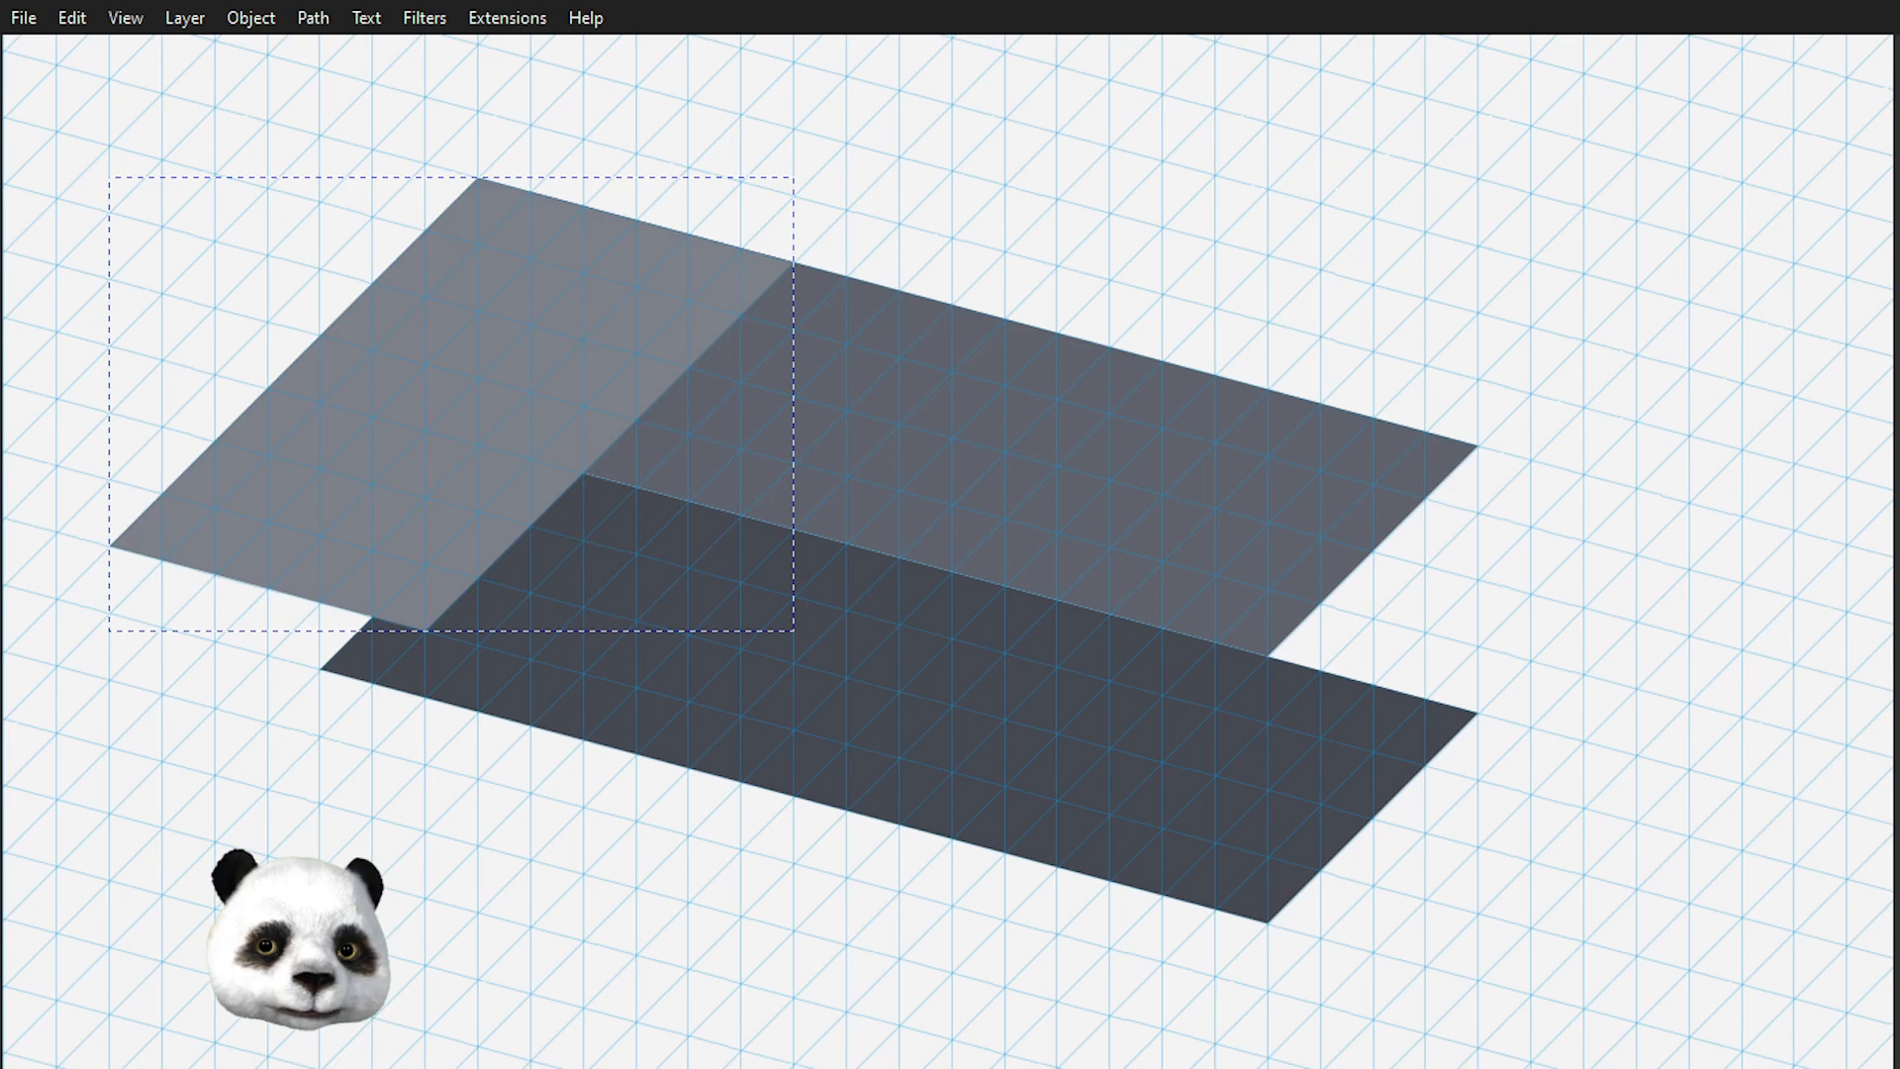
pyautogui.moveTo(1092, 673); pyautogui.dragTo(1554, 830)
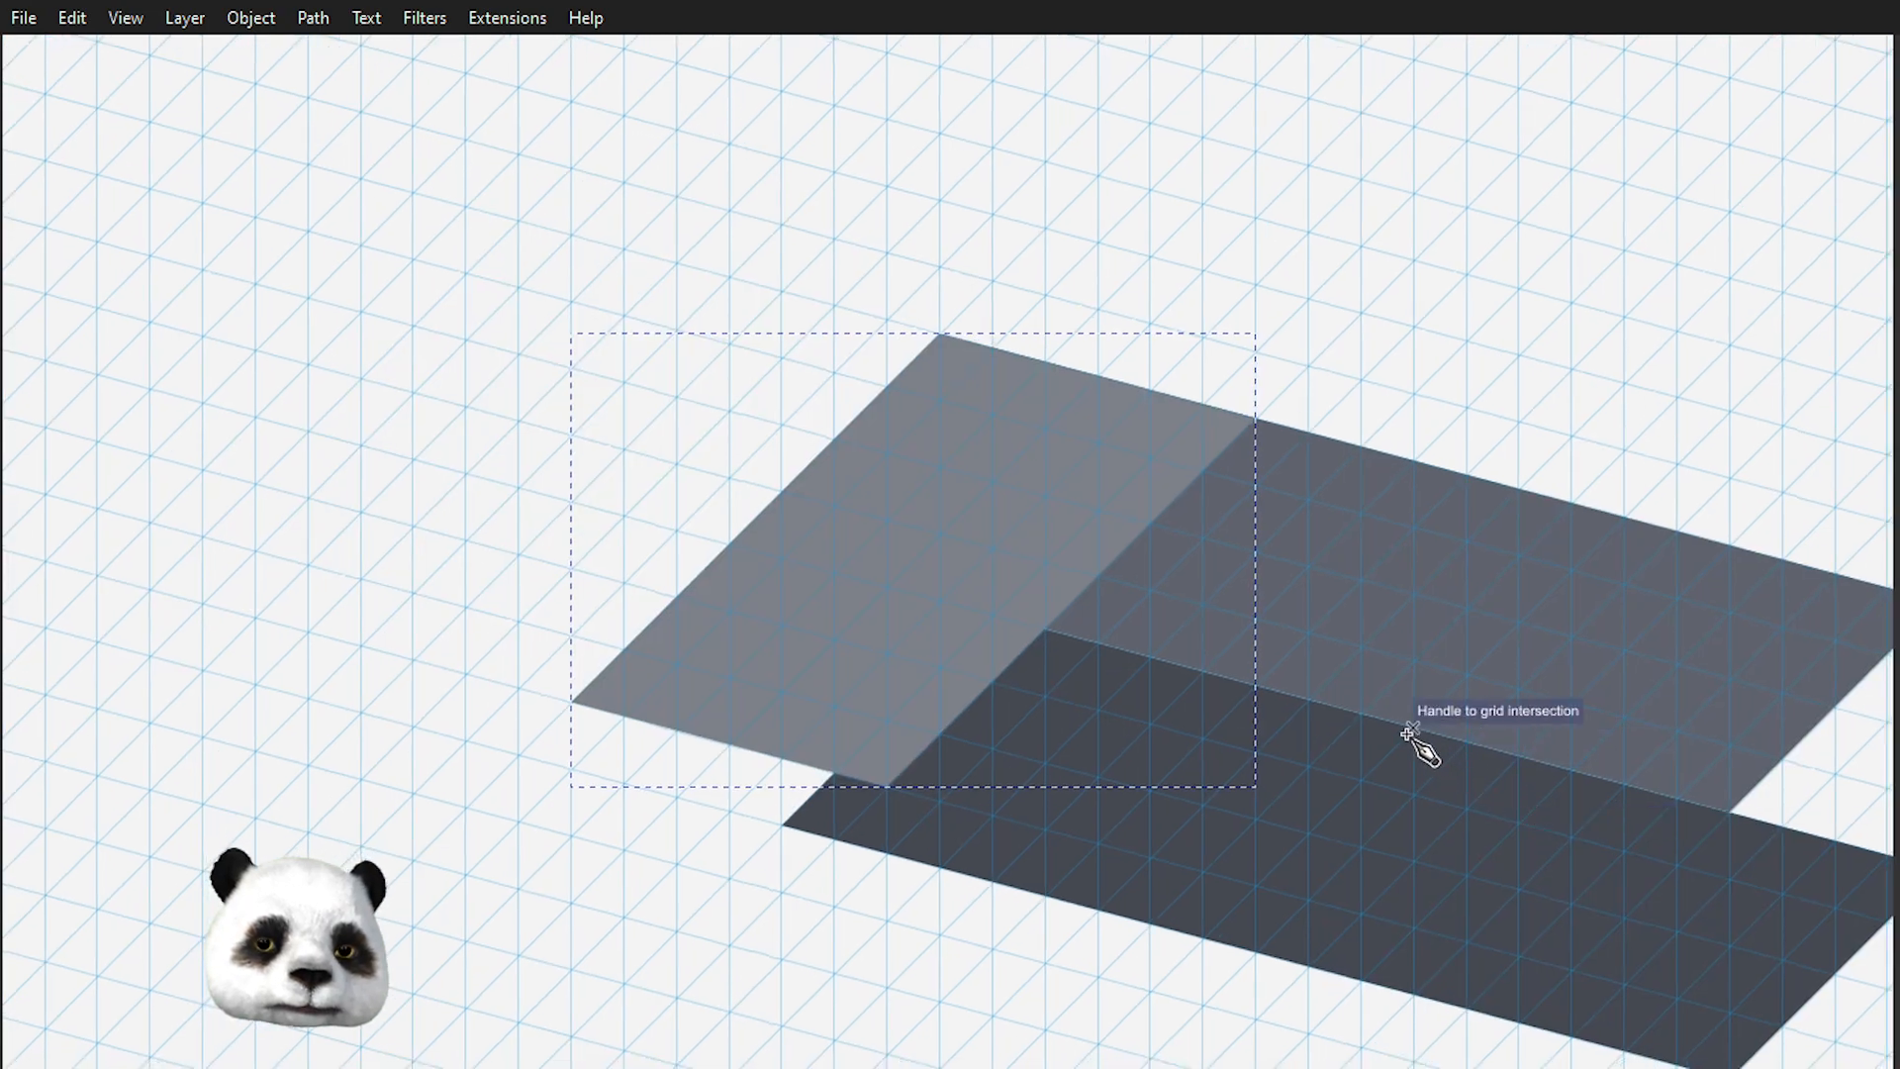
# - Duplicate the smaller parallelogram, move the copy straight up so it partly overlaps the original, and give it a lighter gray fill
pyautogui.press('s')
pyautogui.hotkey('ctrl', 'd')
pyautogui.moveTo(950, 657); pyautogui.dragTo(958, 399)
pyautogui.moveTo(1501, 598); pyautogui.dragTo(943, 453)
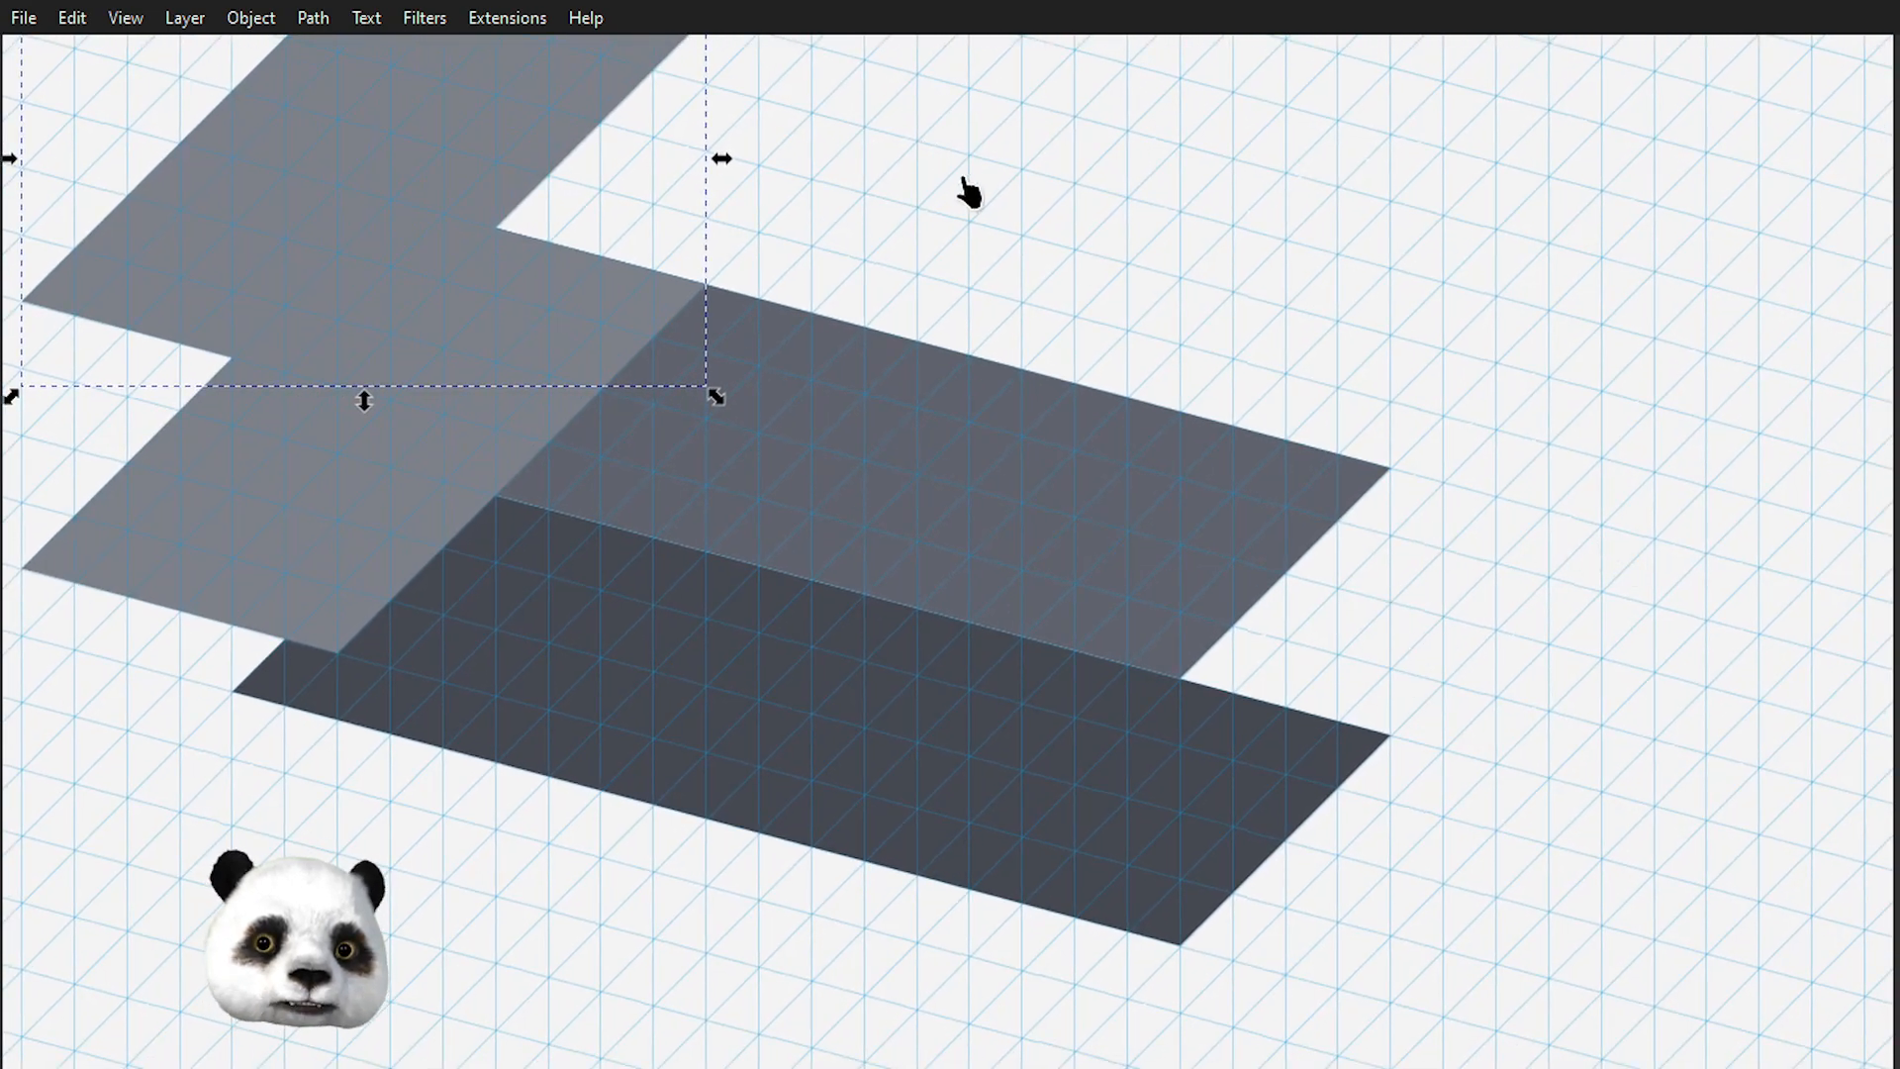
pyautogui.moveTo(834, 237); pyautogui.dragTo(840, 458)
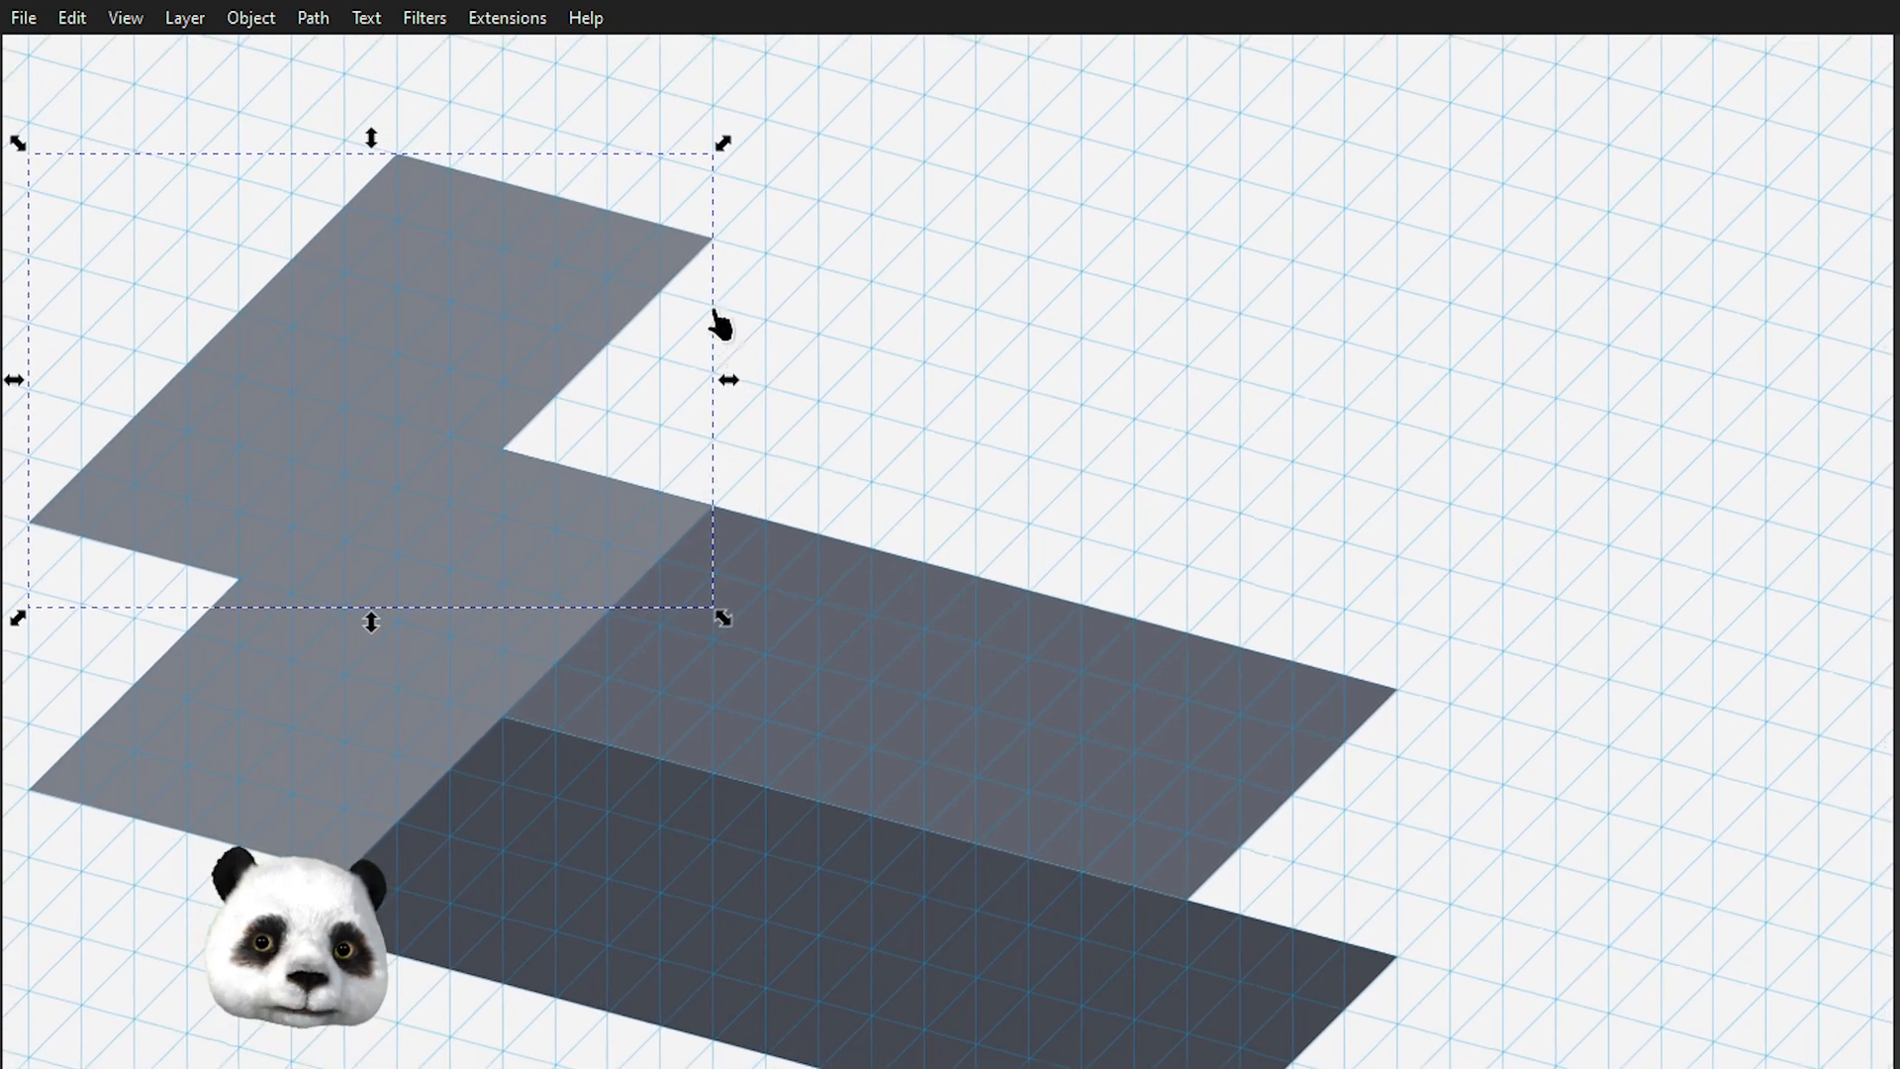
pyautogui.moveTo(954, 576); pyautogui.dragTo(1200, 501)
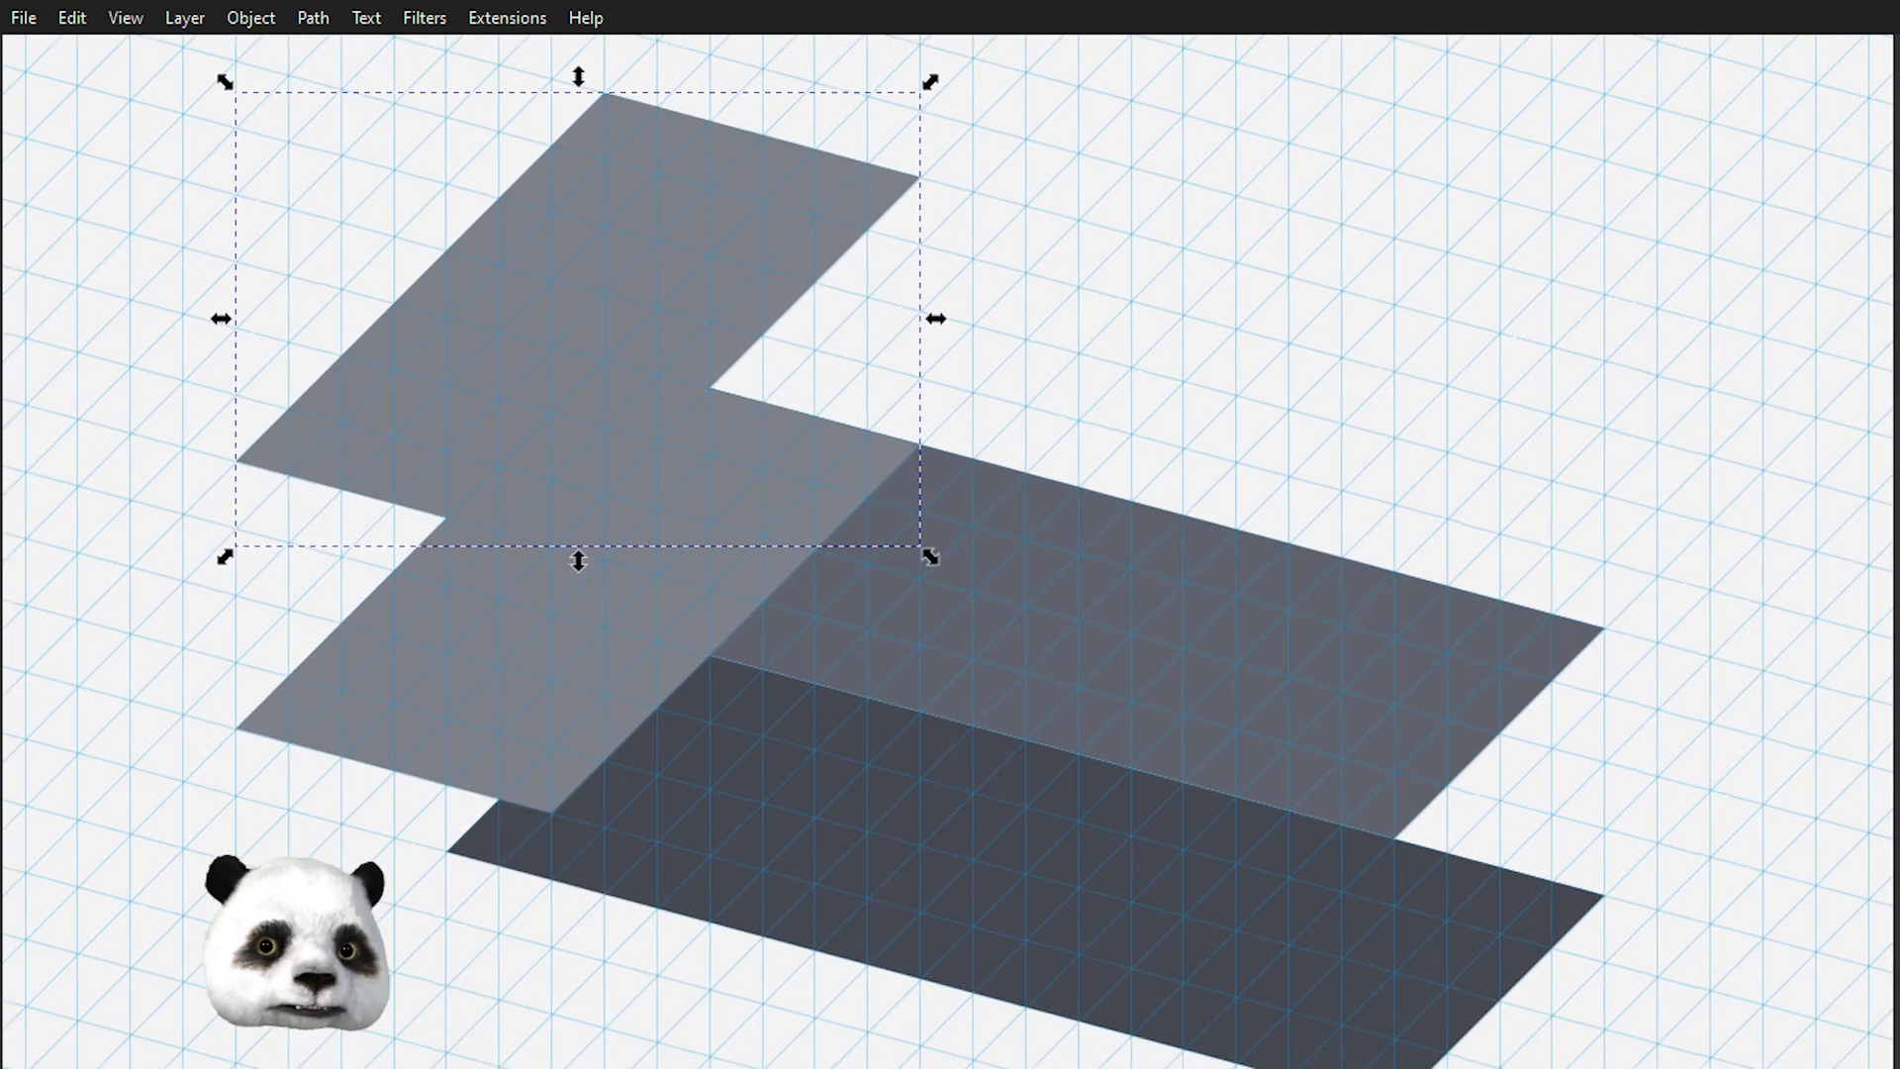
pyautogui.click(1287, 304)
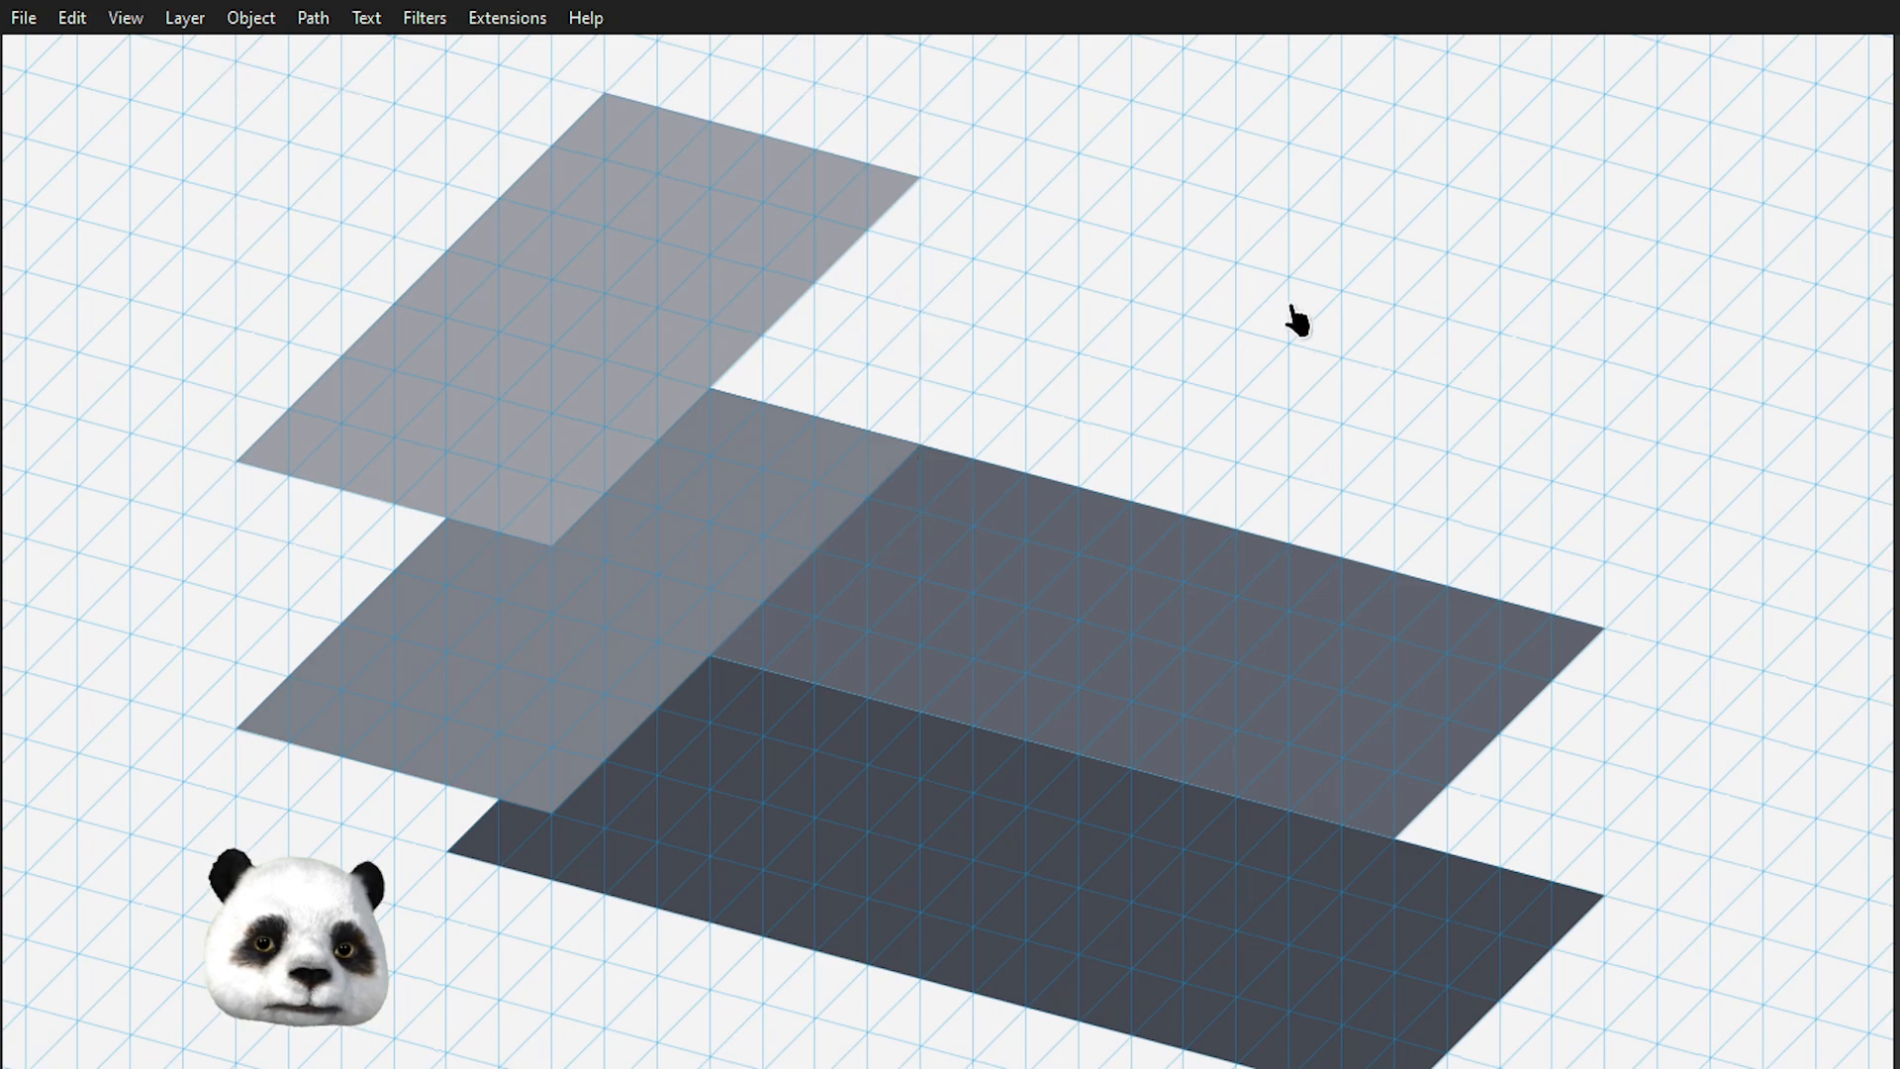
# - Group the two long dark parallelograms and clear the selection
pyautogui.scroll(-2, 1289, 306)
pyautogui.moveTo(1388, 368)
pyautogui.mouseDown()
pyautogui.moveTo(1200, 399)
pyautogui.moveTo(983, 317)
pyautogui.moveTo(1447, 393)
pyautogui.mouseUp()
pyautogui.scroll(1, 1417, 413)
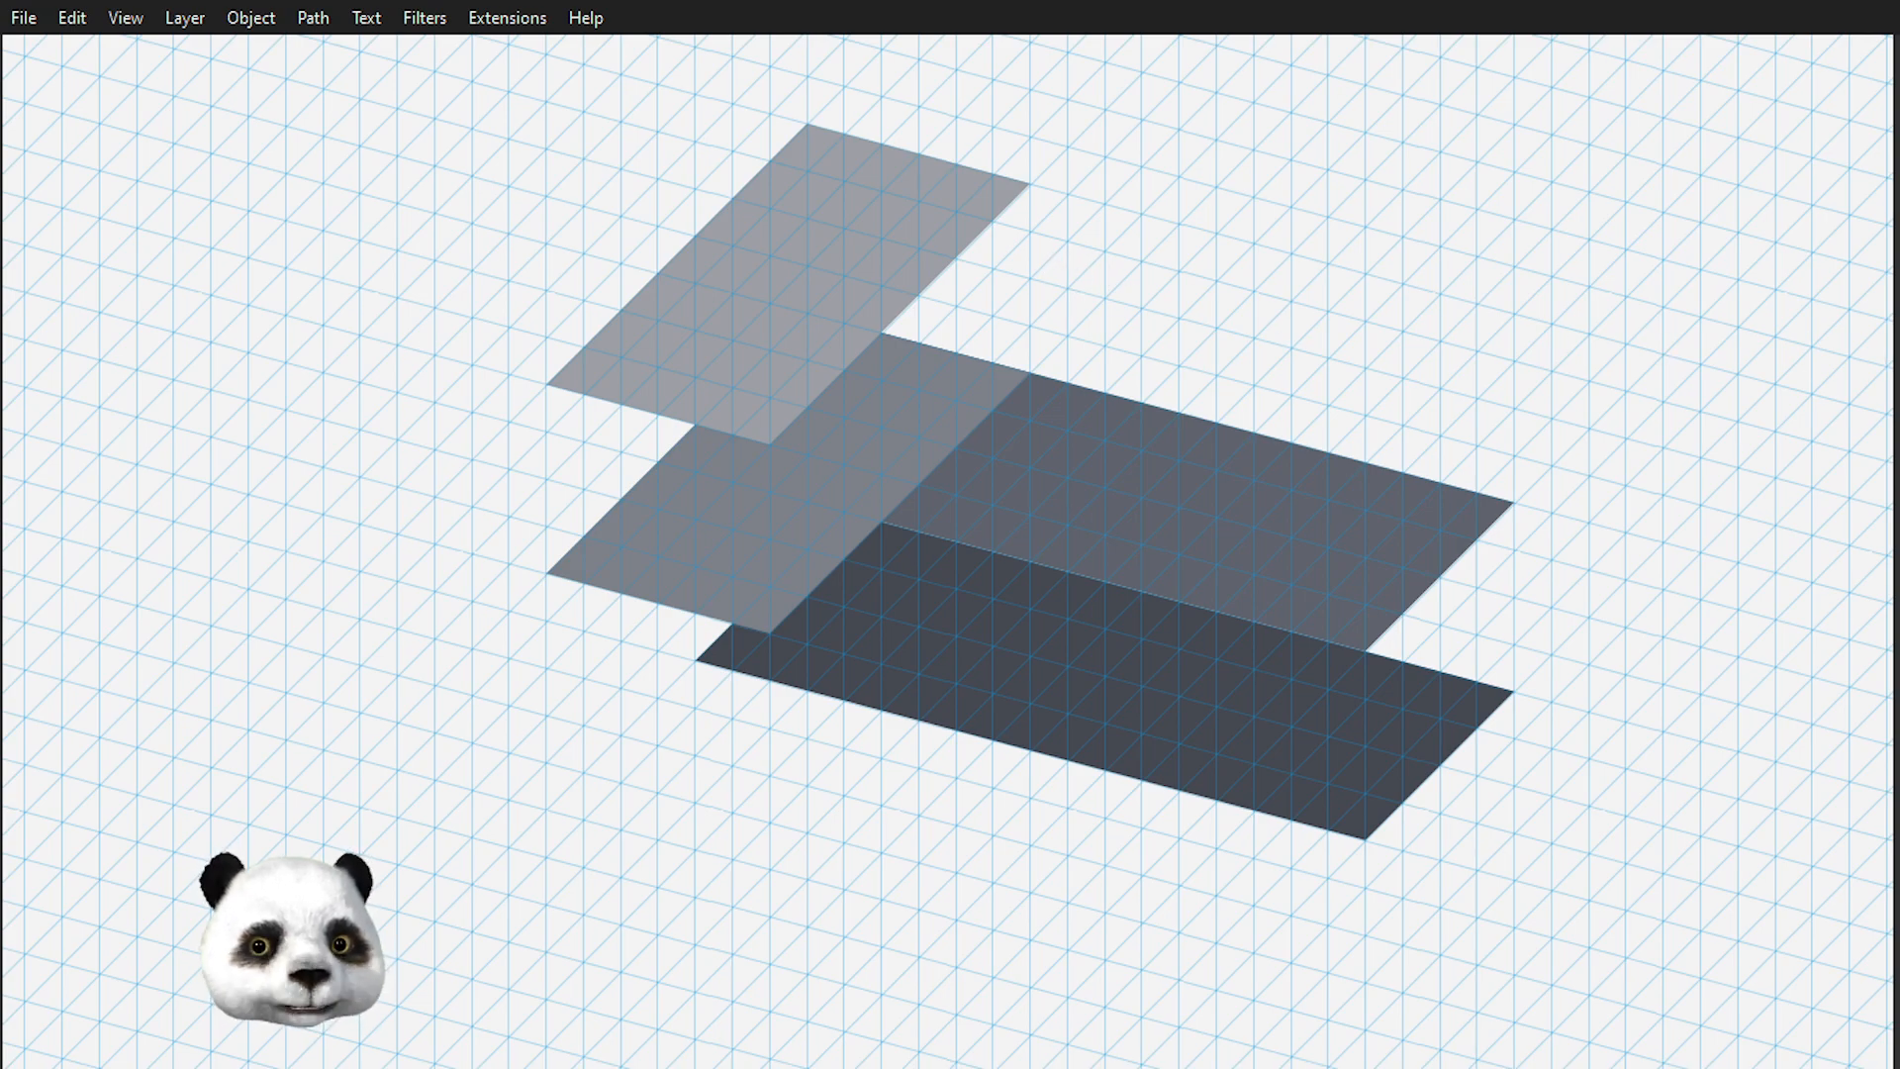
pyautogui.click(1118, 683)
pyautogui.keyDown('shift'); pyautogui.click(1187, 515); pyautogui.keyUp('shift')
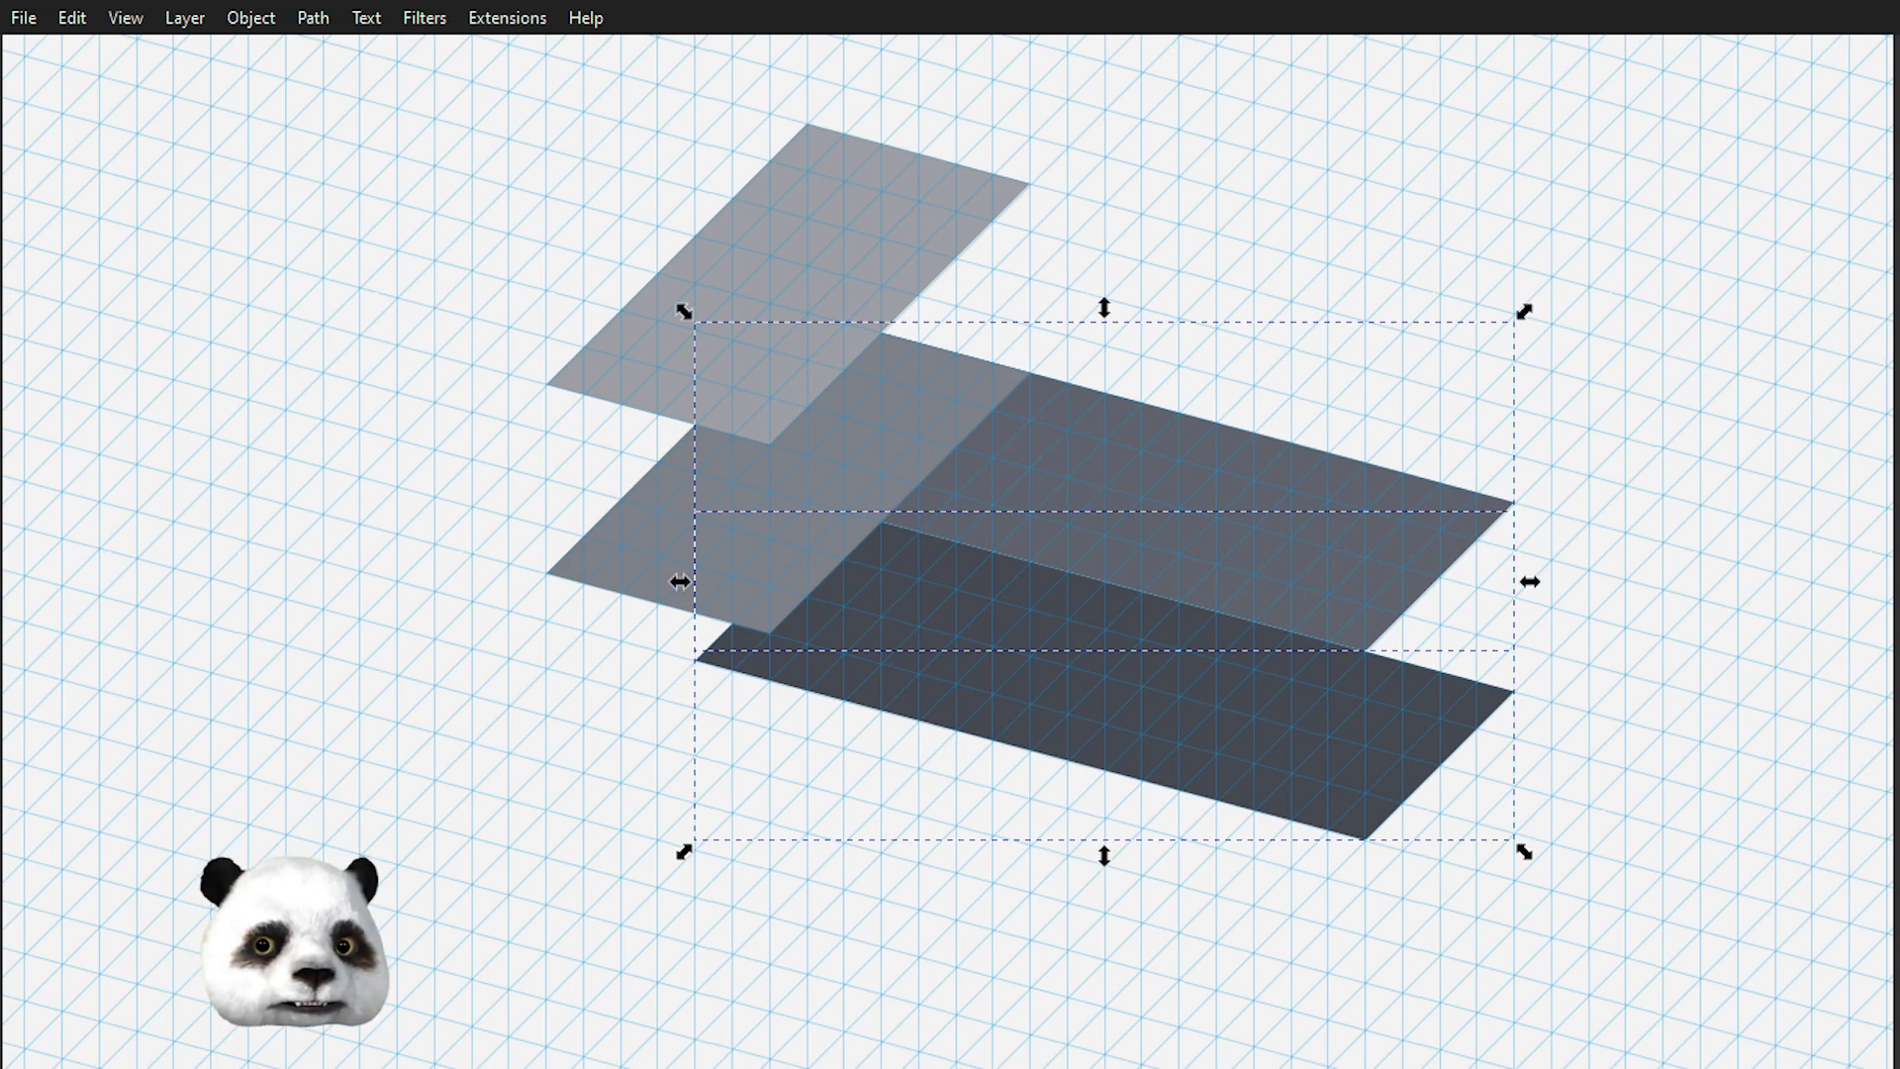
pyautogui.hotkey('ctrl', 'g')
pyautogui.press('Escape')
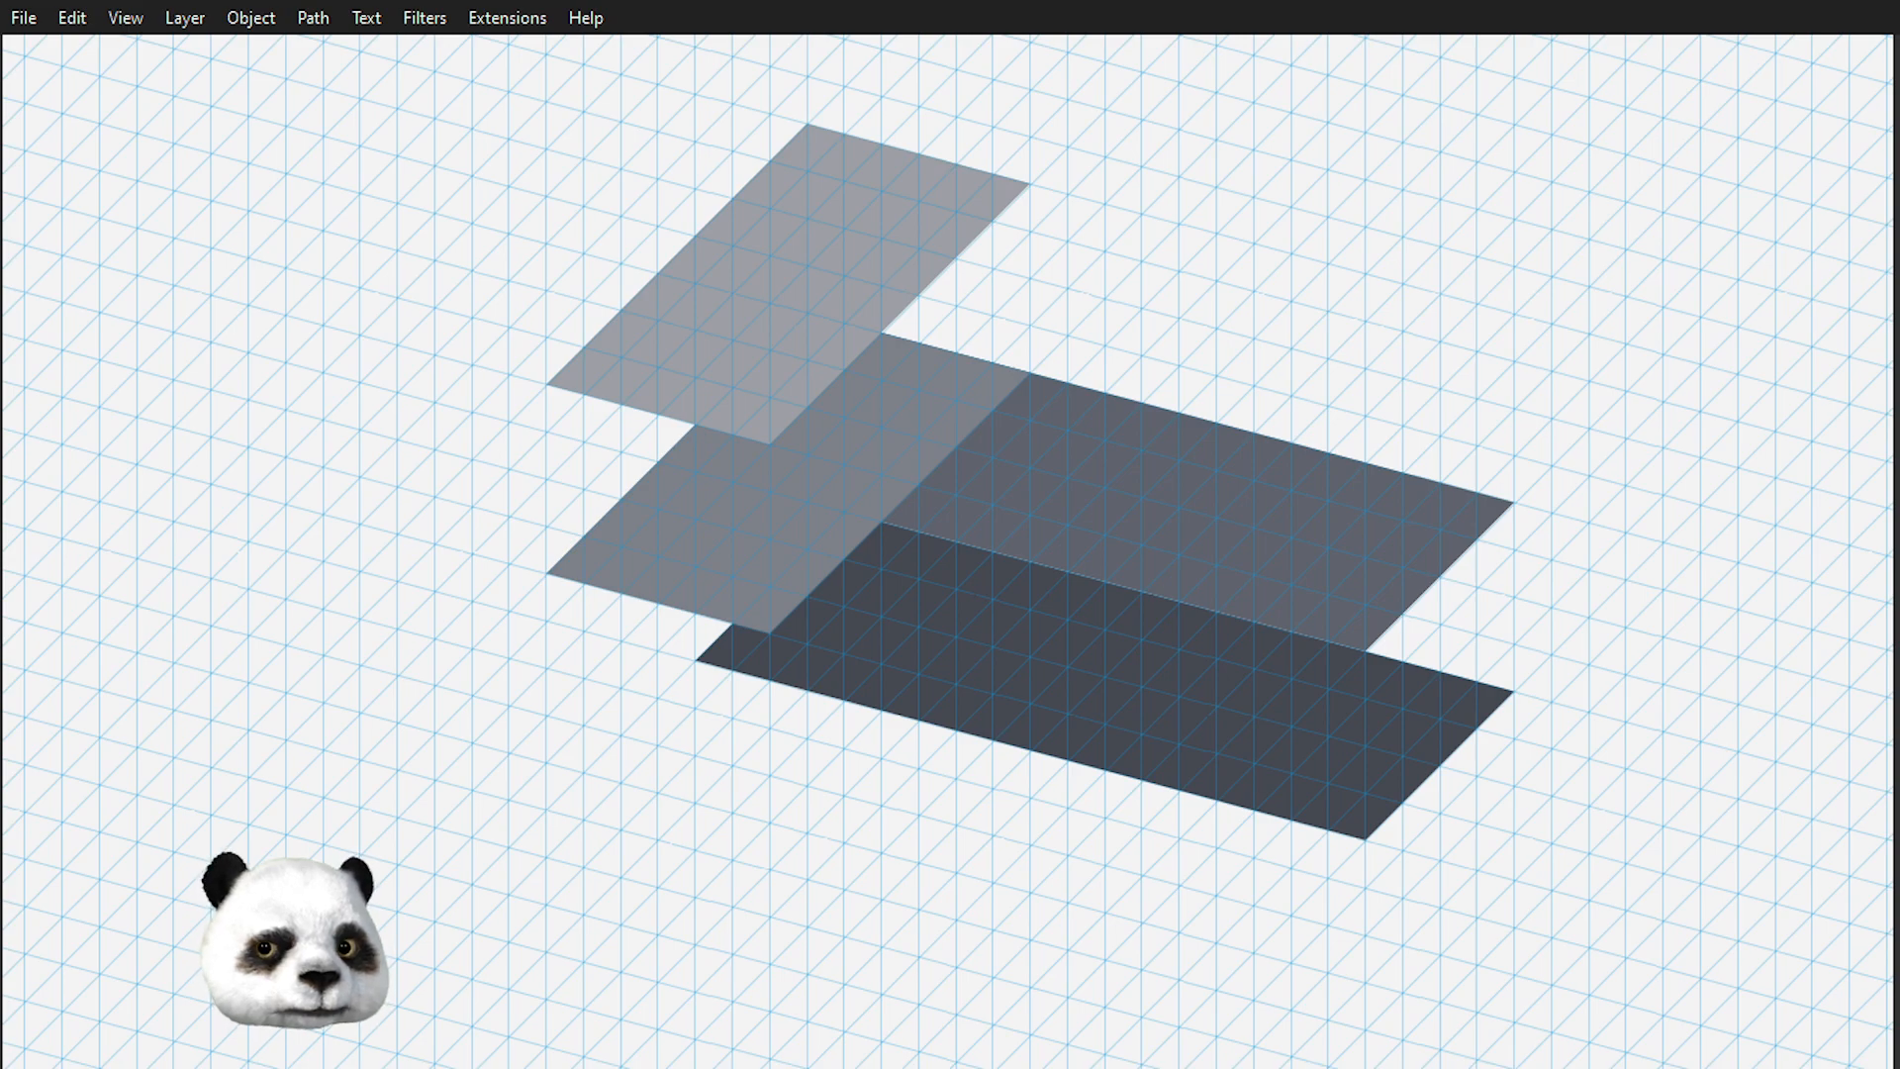
pyautogui.click(1138, 643)
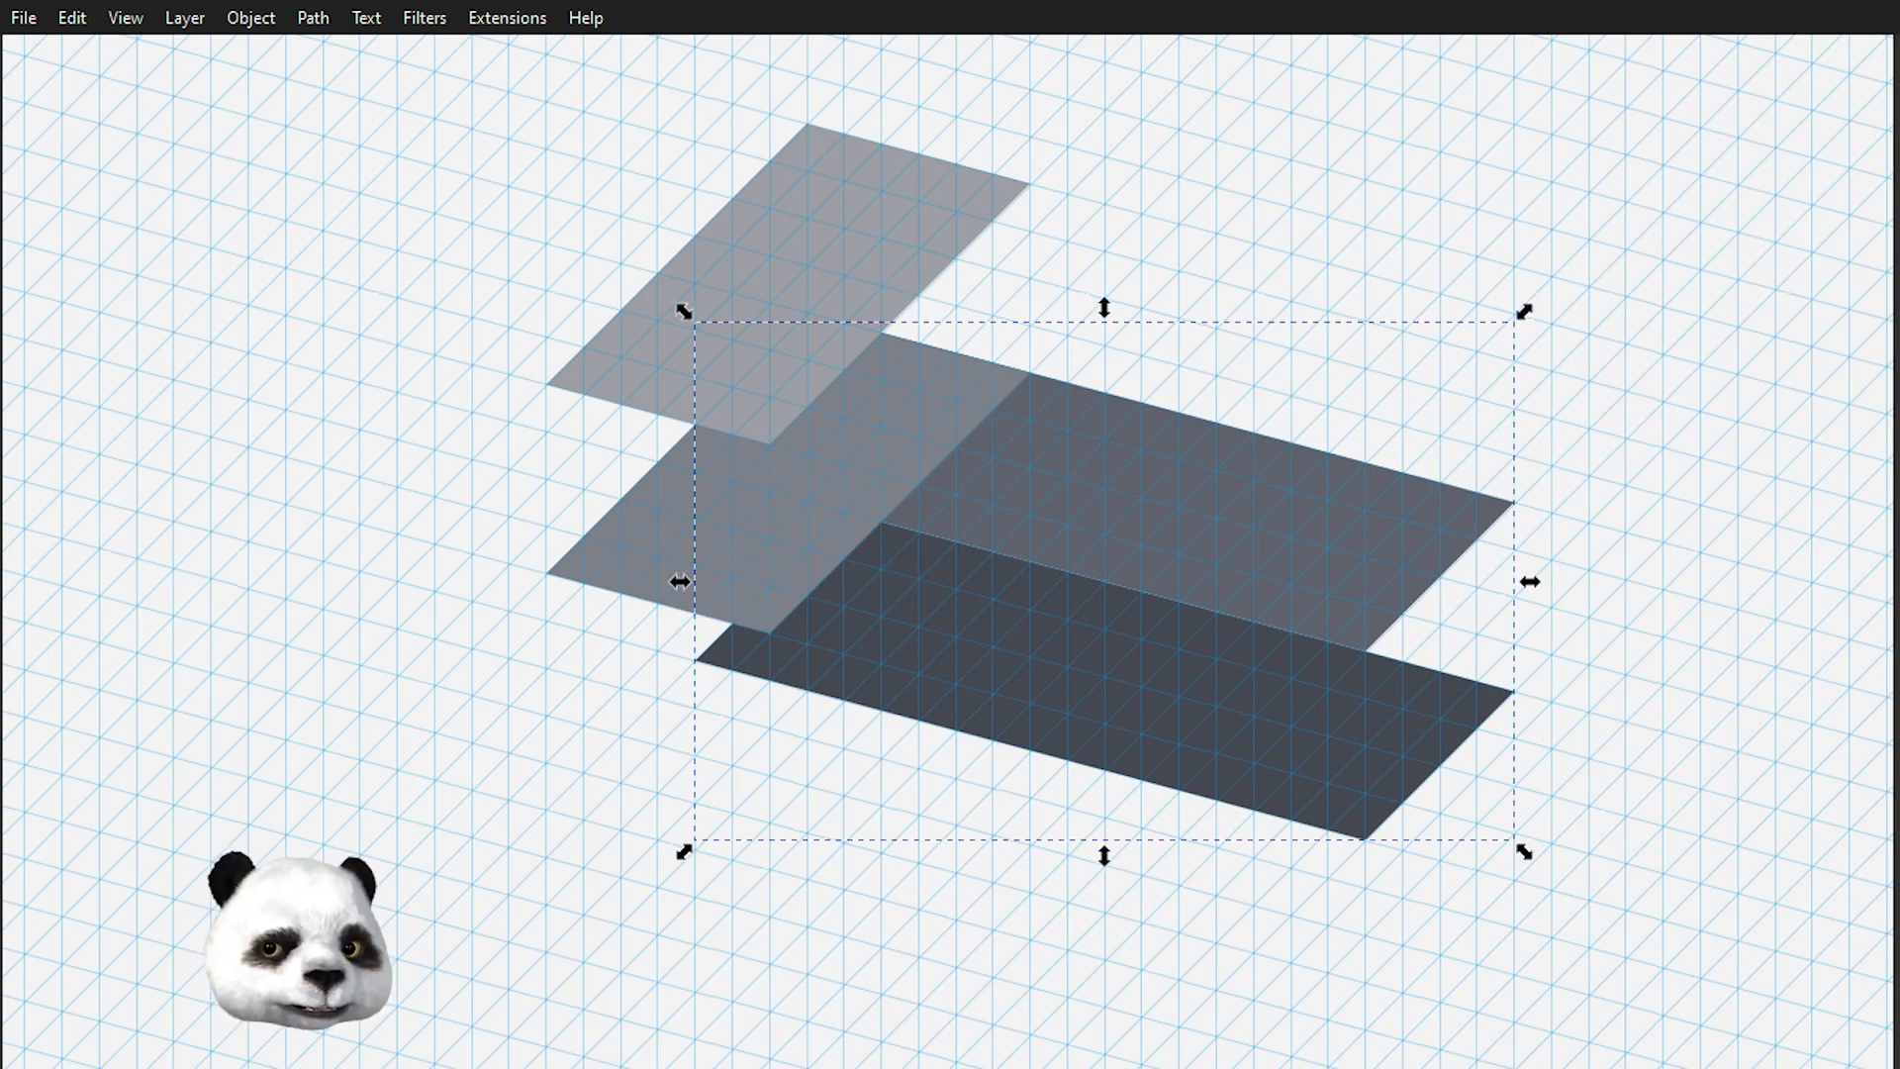
pyautogui.press('Escape')
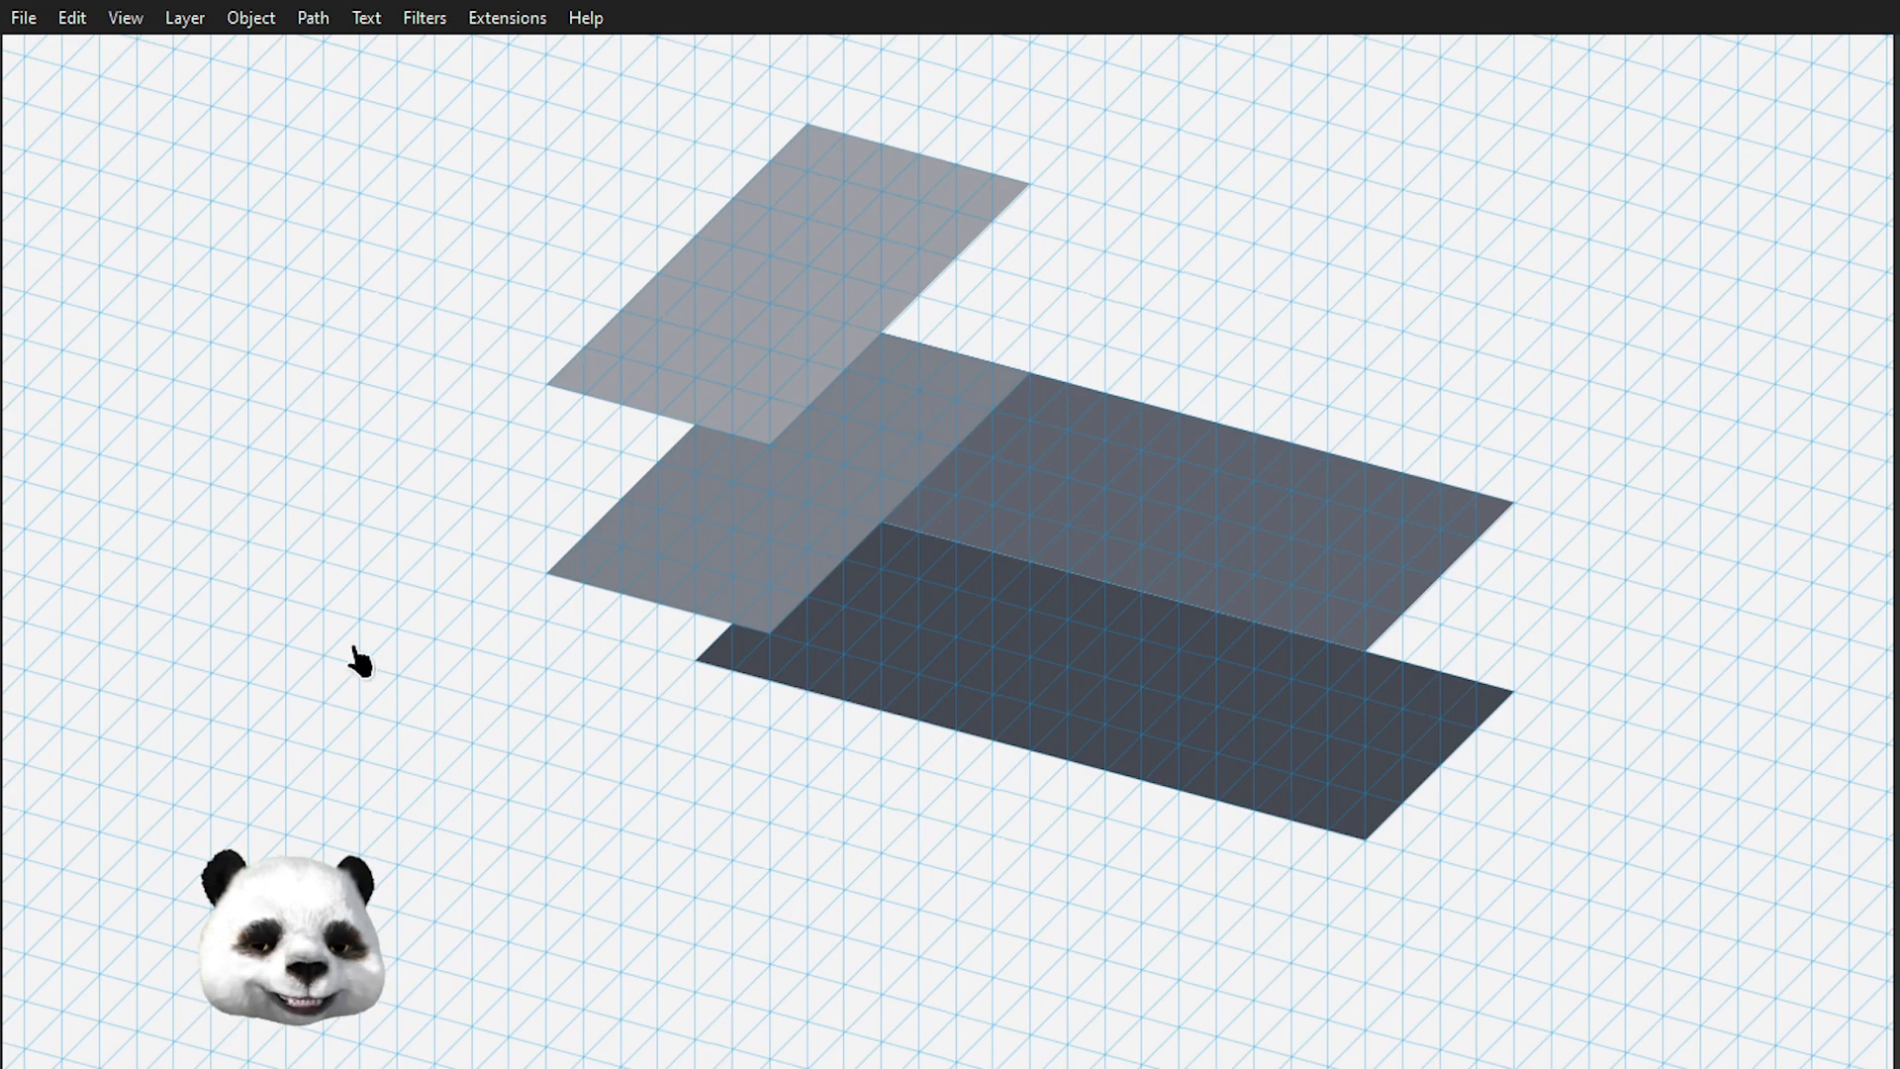
# - Group the two smaller light gray parallelograms and clear the selection
pyautogui.click(807, 500)
pyautogui.keyDown('shift'); pyautogui.click(788, 296); pyautogui.keyUp('shift')
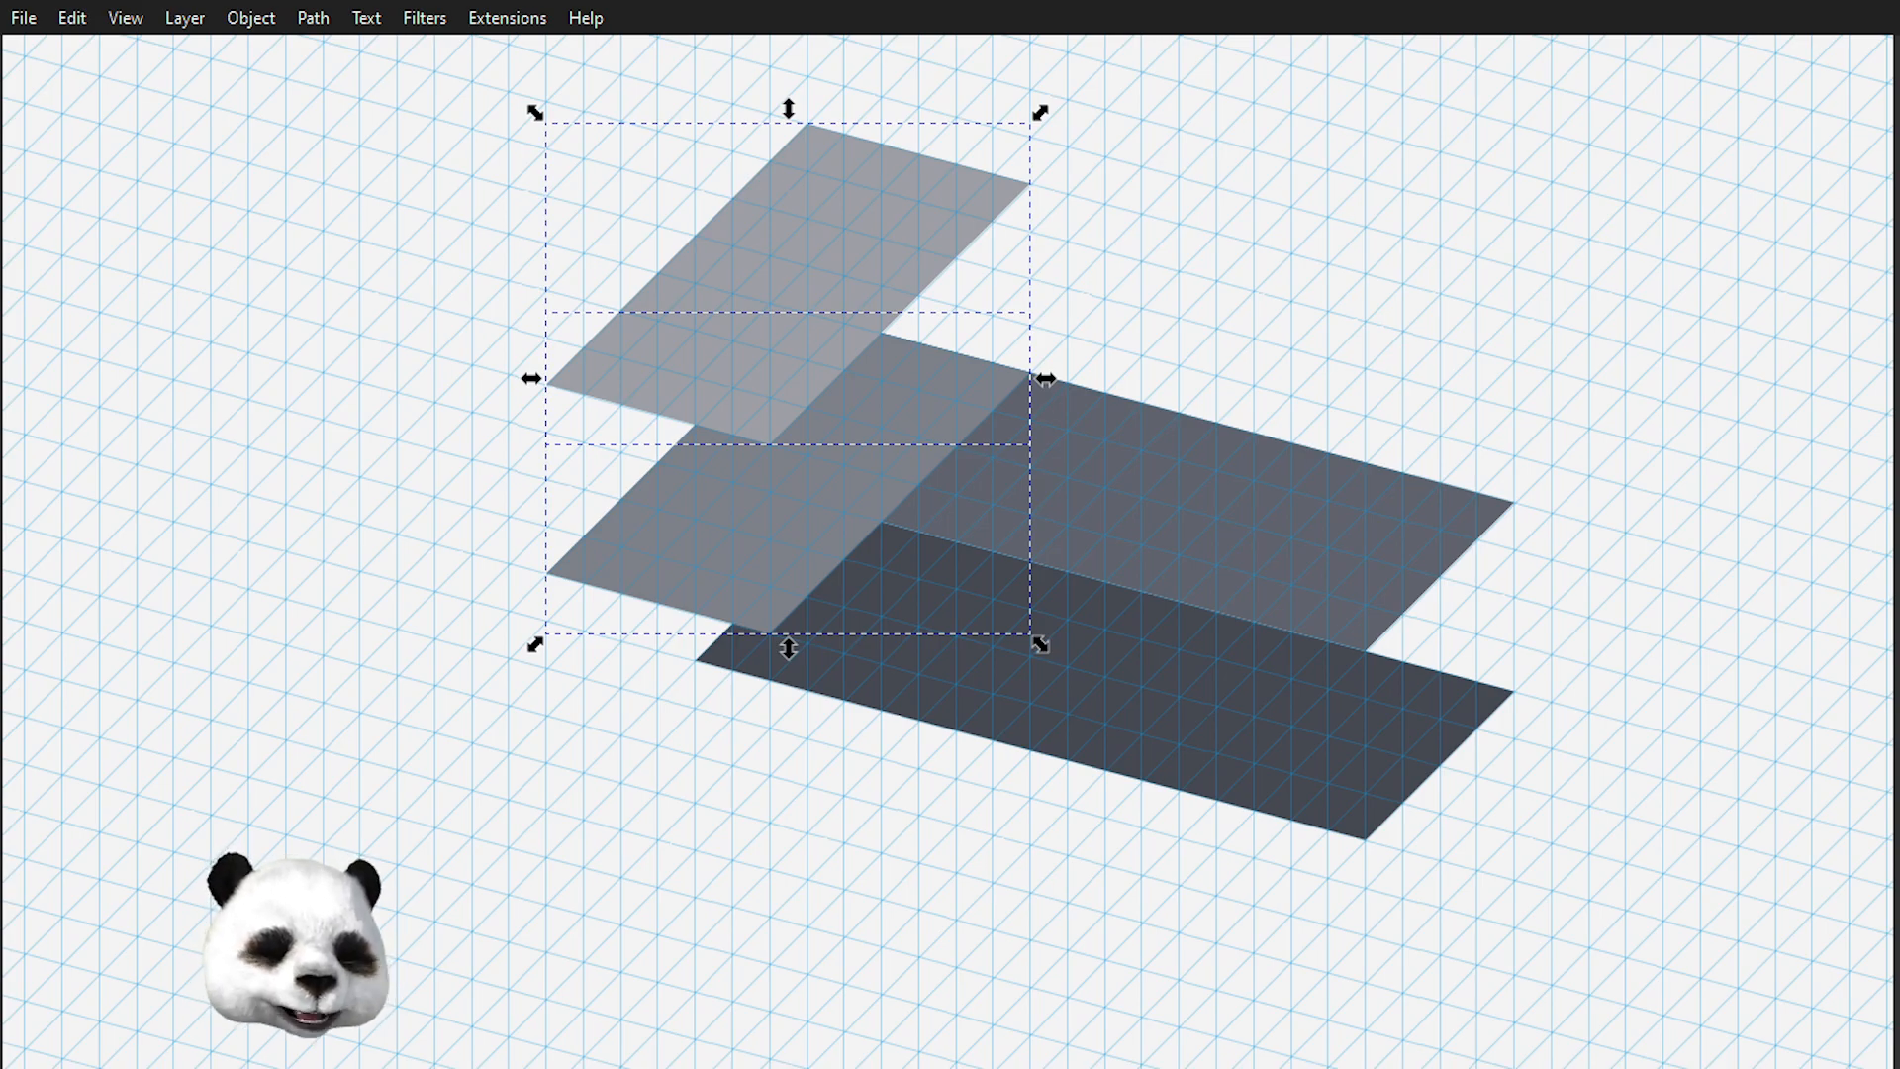
pyautogui.hotkey('ctrl', 'g')
pyautogui.press('Escape')
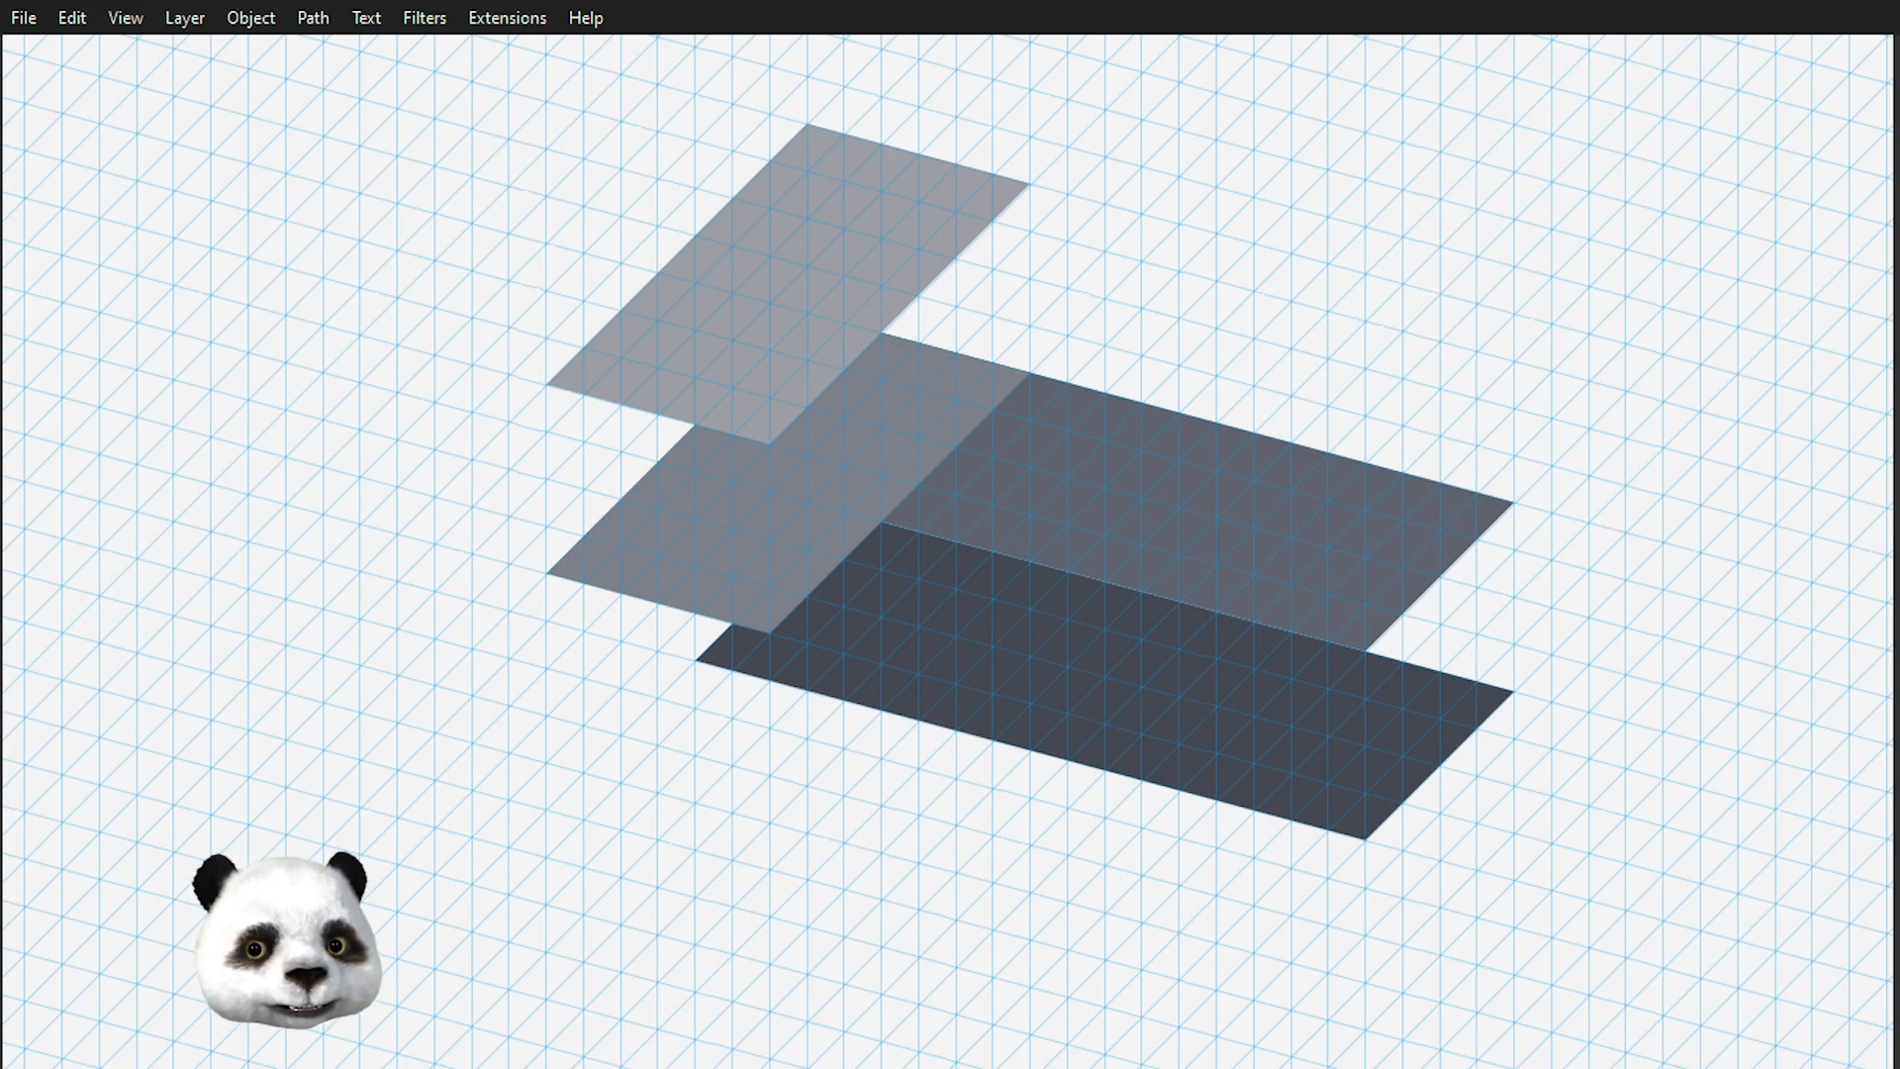
# - Take the group of smaller light gray parallelograms out of view, leaving only the two long dark ones on the canvas
pyautogui.moveTo(1105, 373); pyautogui.dragTo(967, 525)
pyautogui.scroll(1, 899, 670)
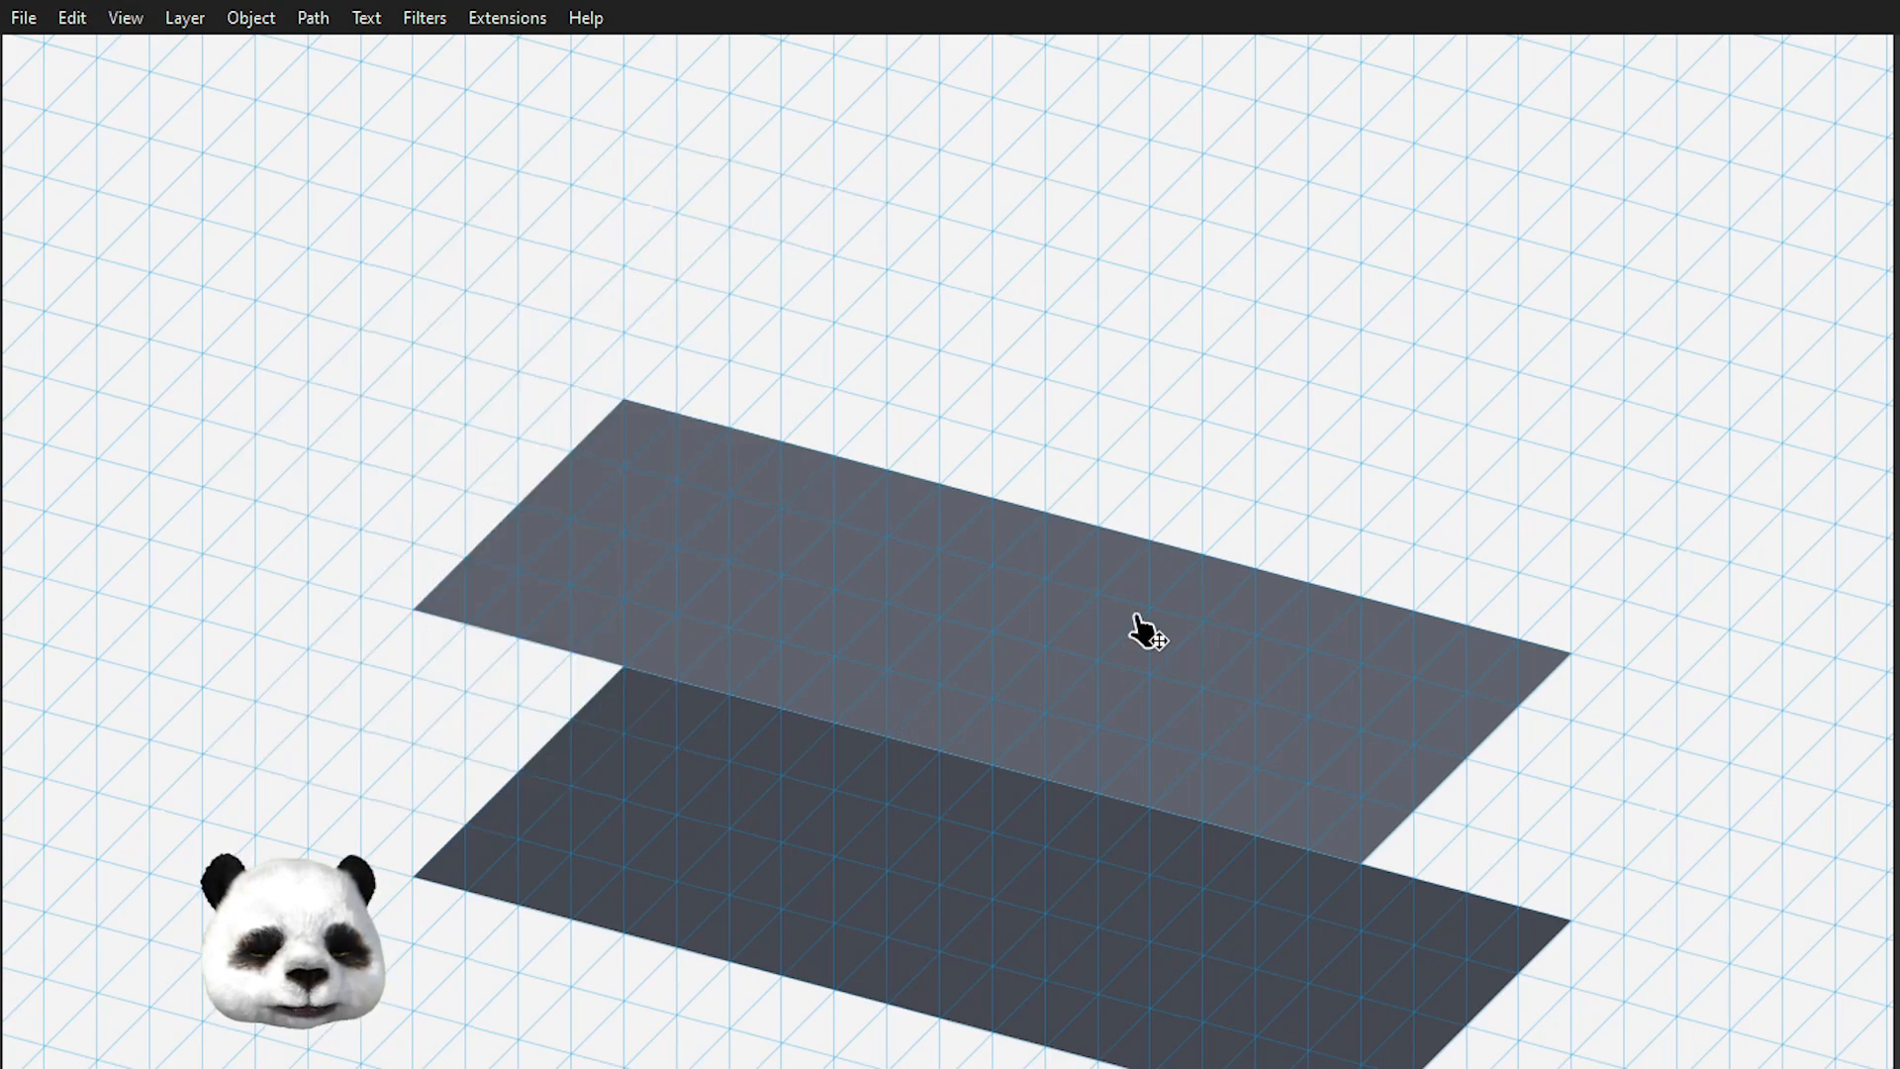
pyautogui.moveTo(909, 580); pyautogui.dragTo(952, 322)
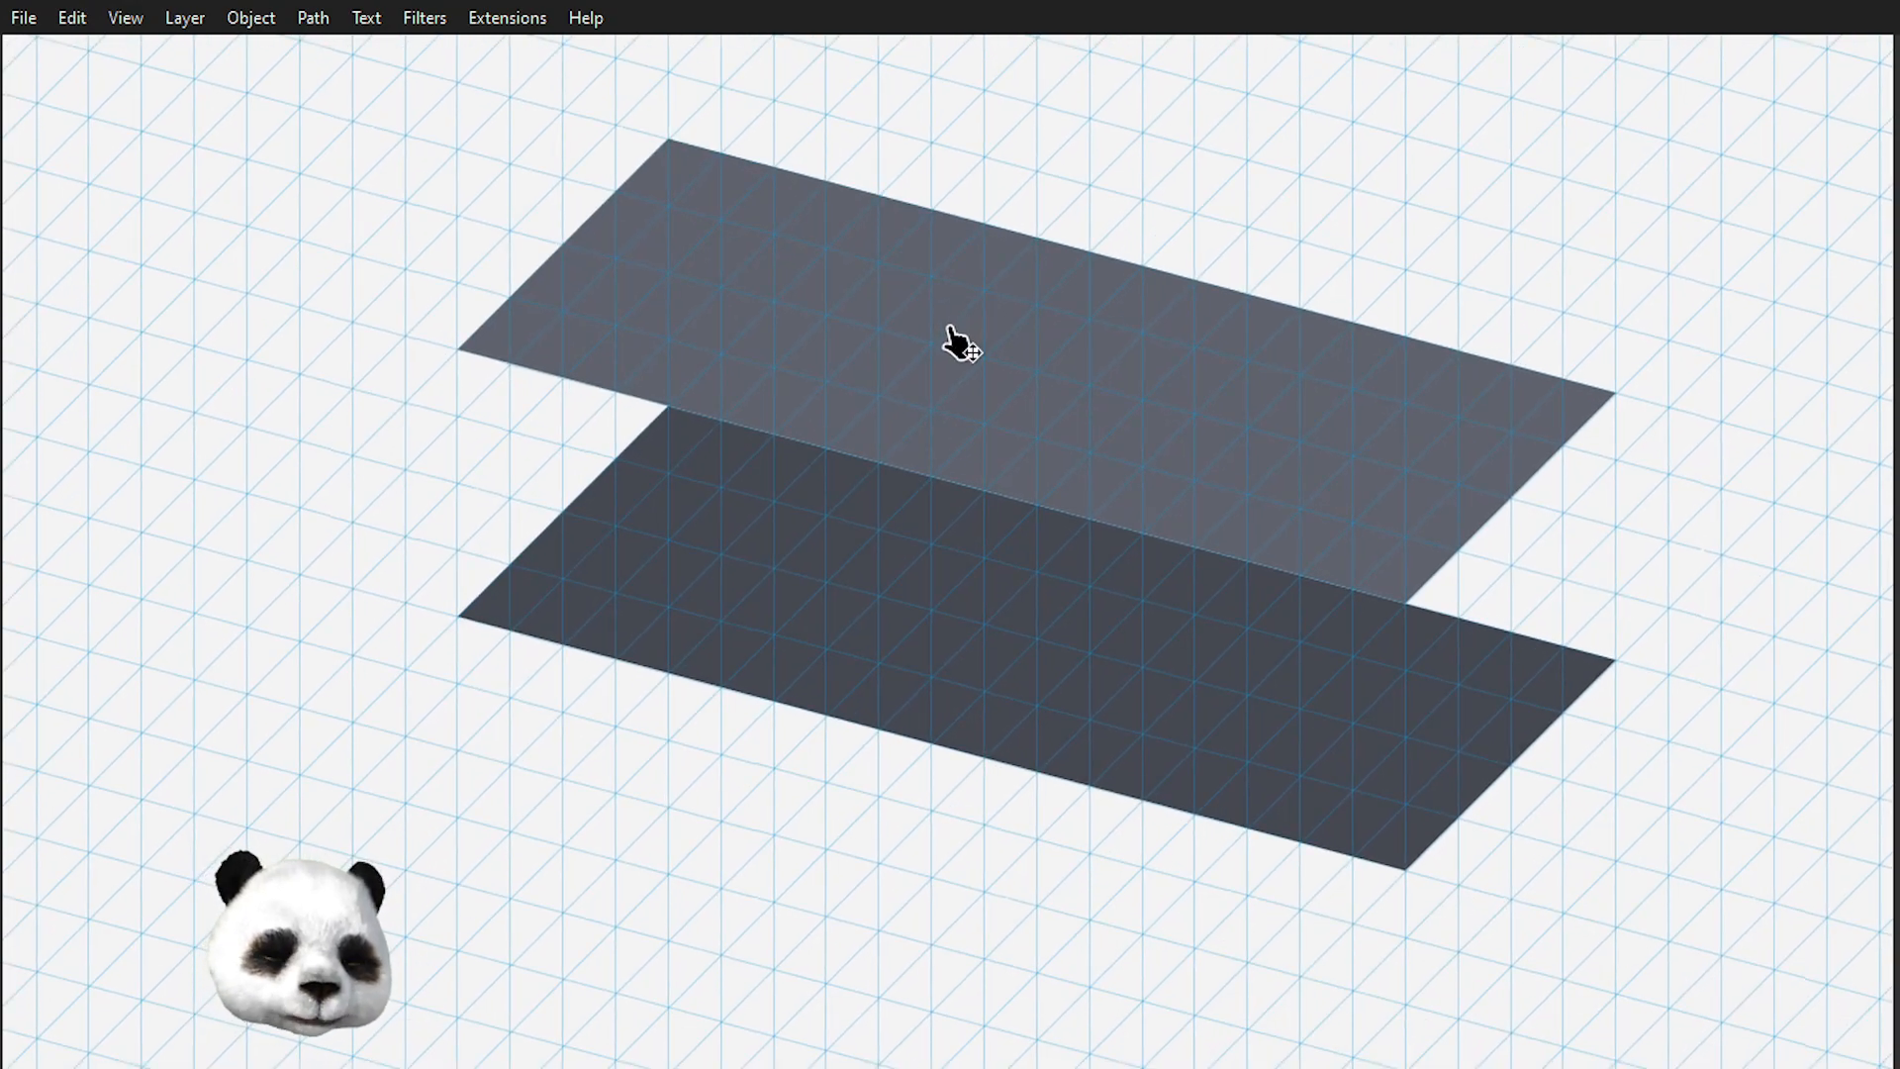
pyautogui.press('b')
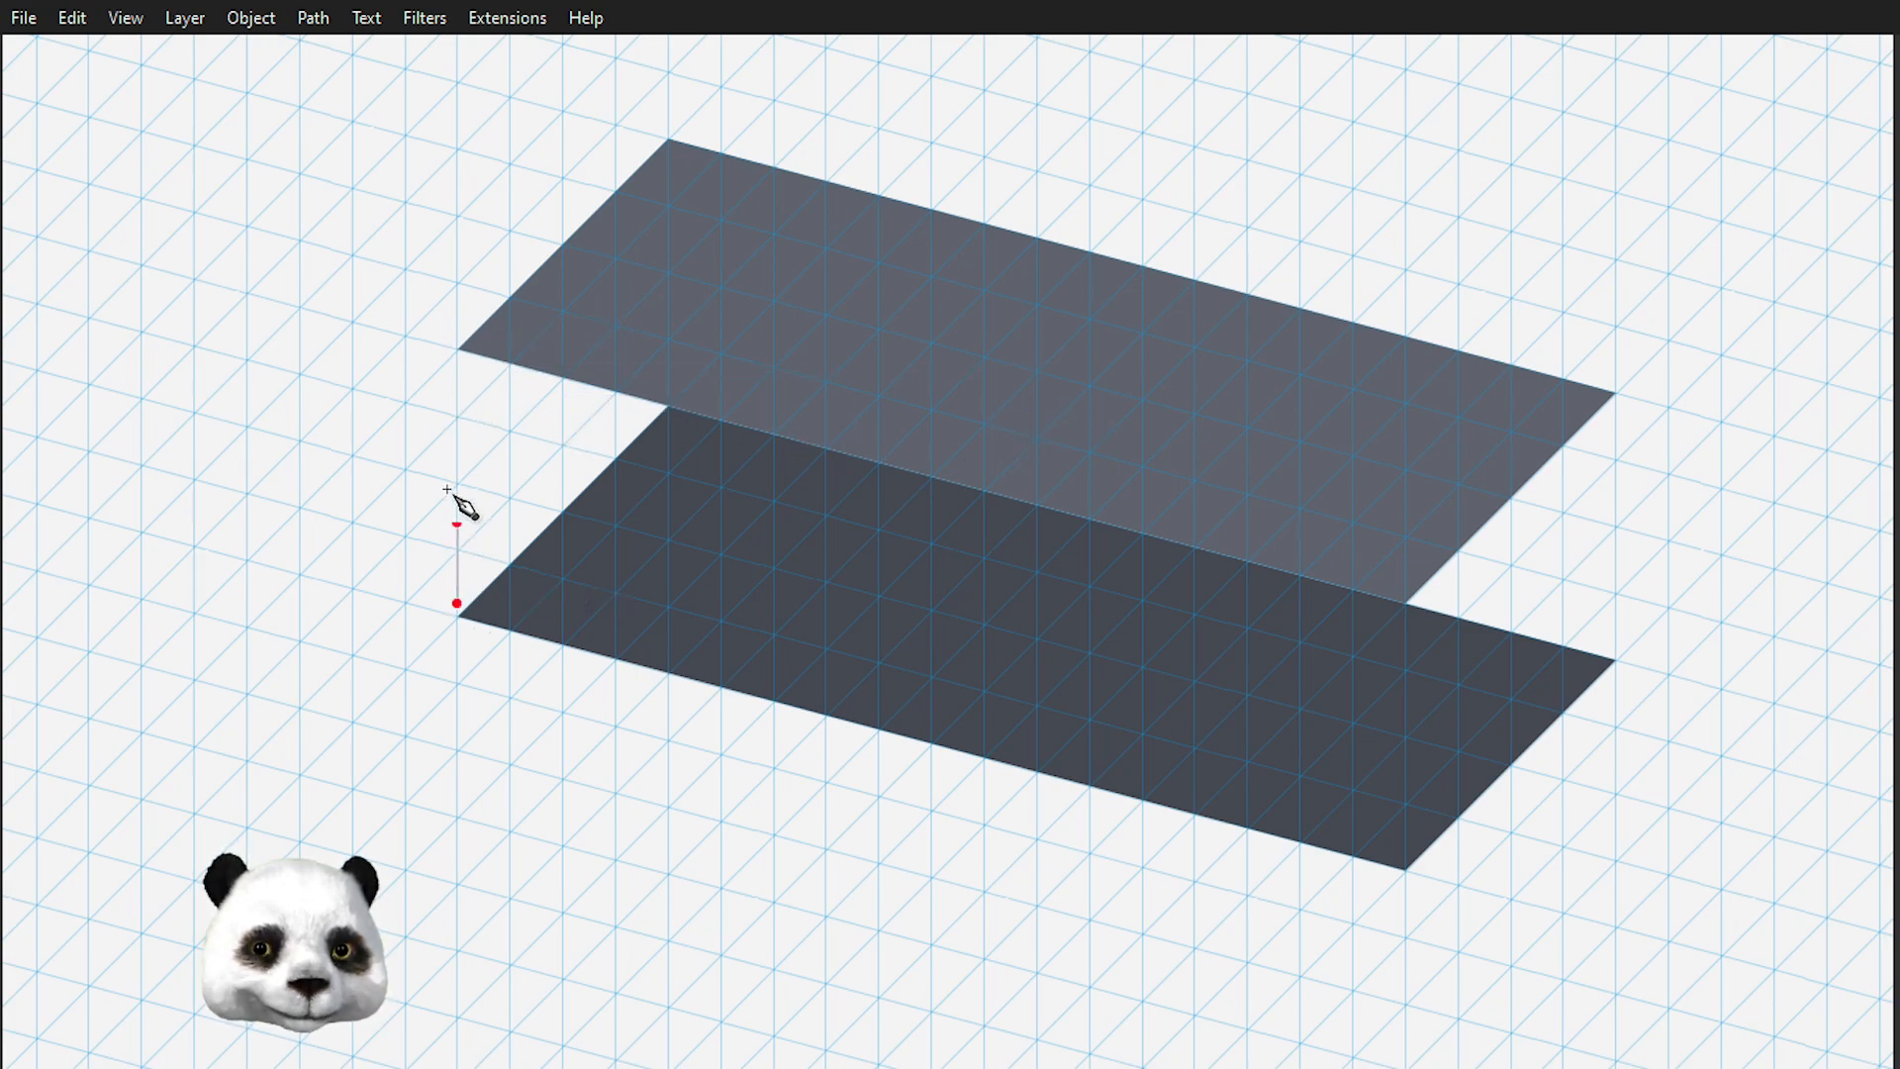
pyautogui.hotkey('ctrl', 'a')
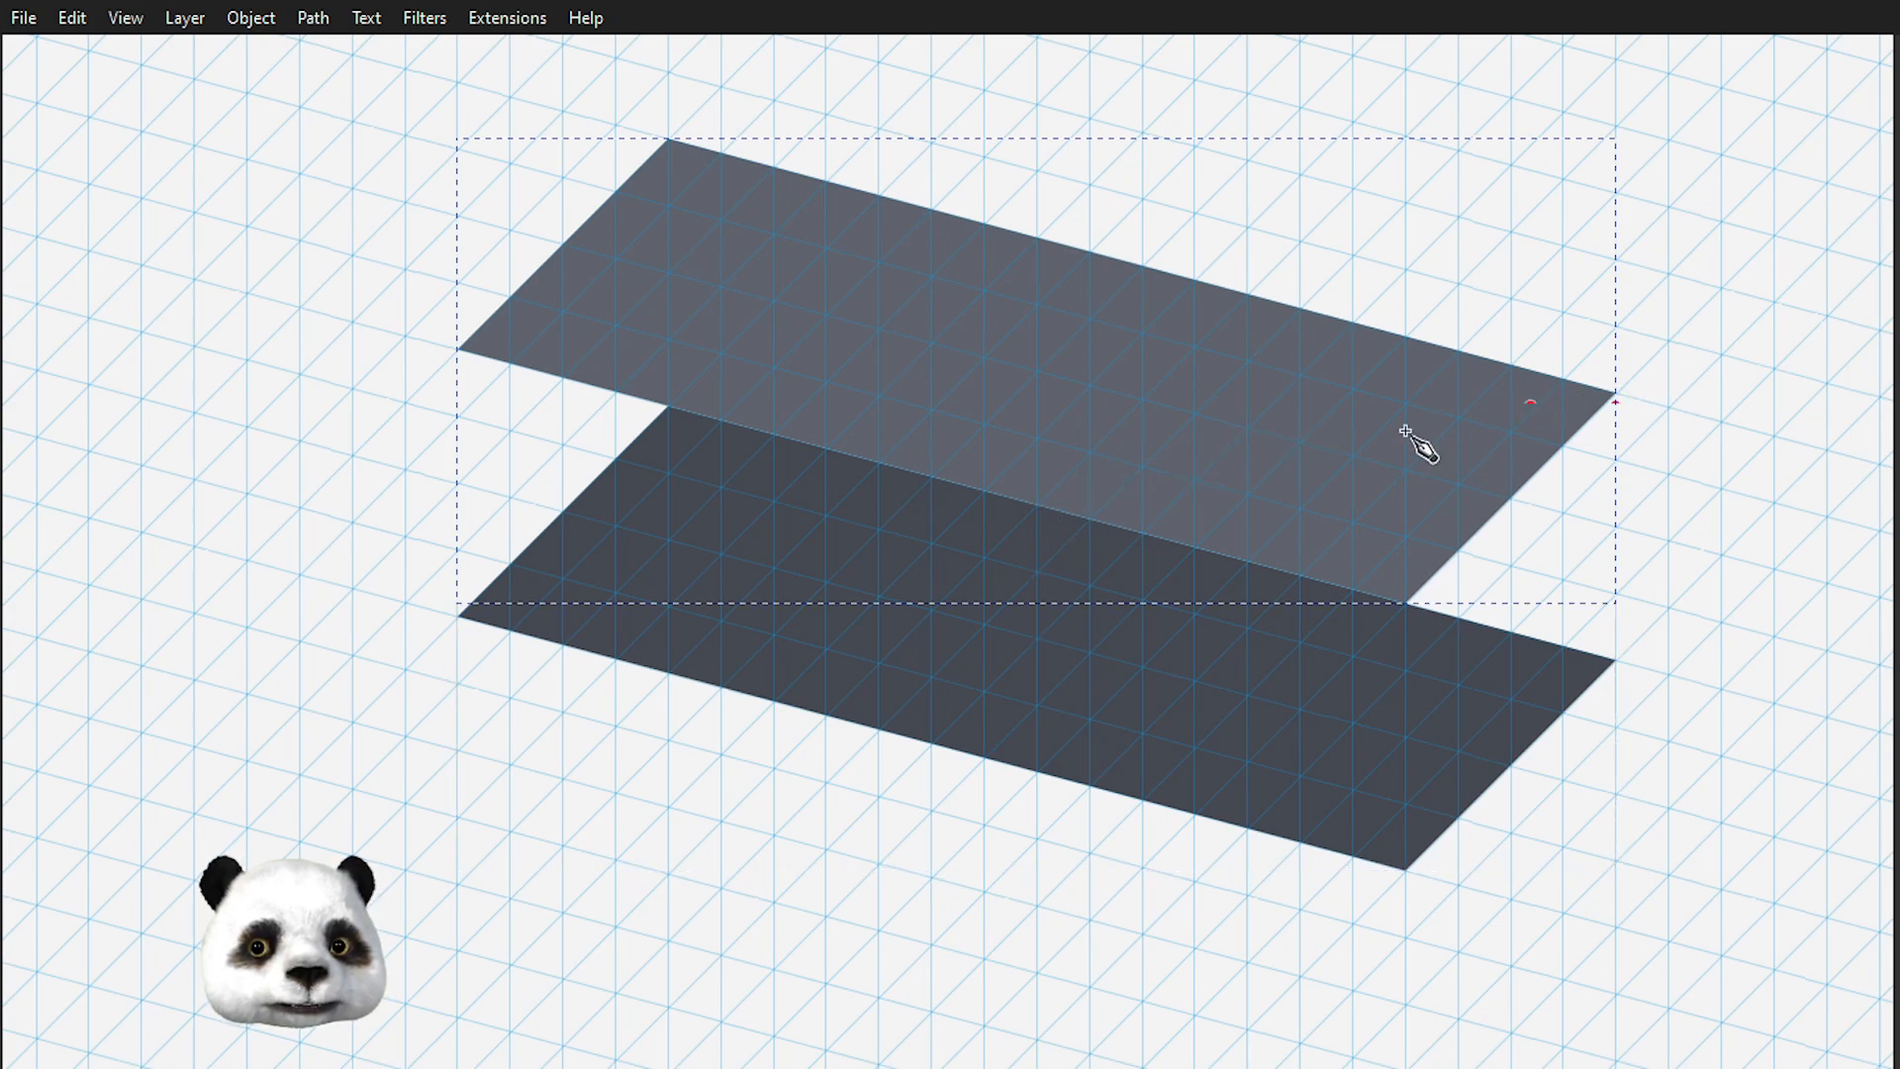
pyautogui.click(456, 348)
pyautogui.click(457, 615)
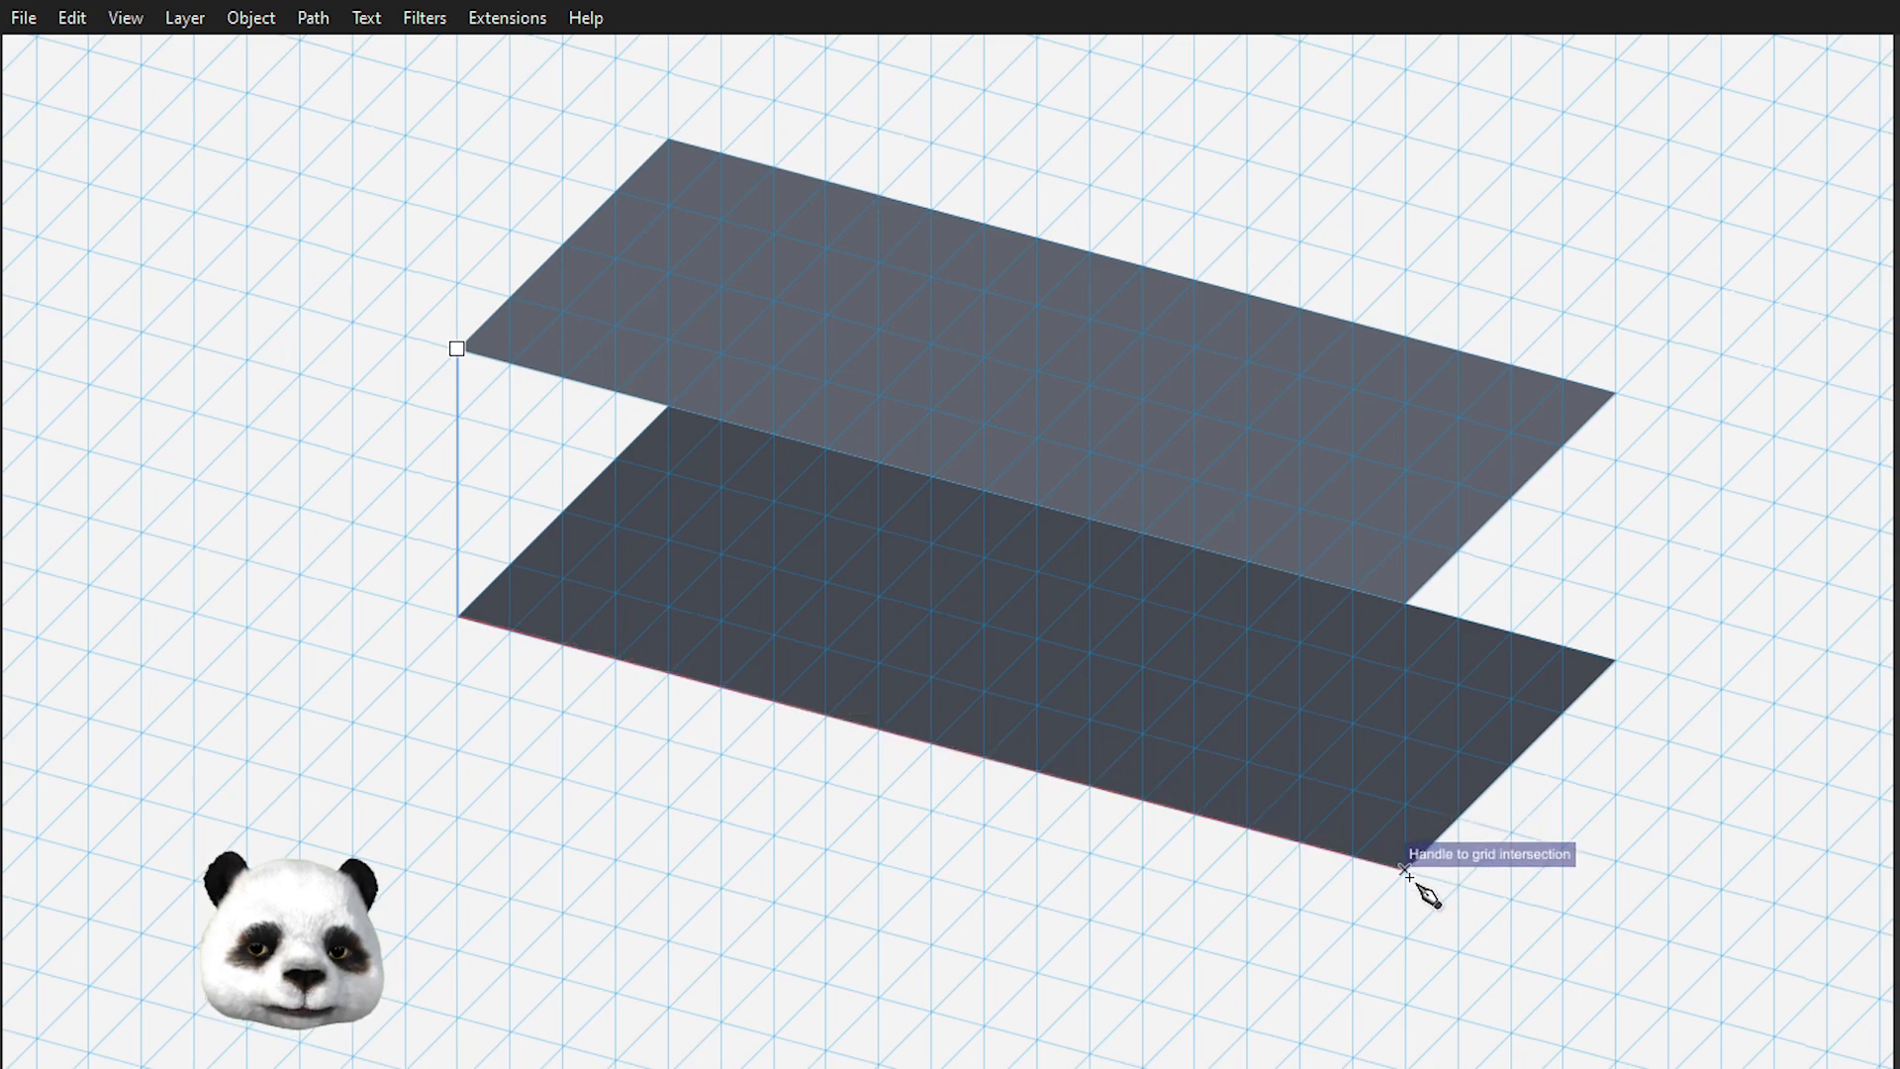
pyautogui.press('Escape')
pyautogui.press('s')
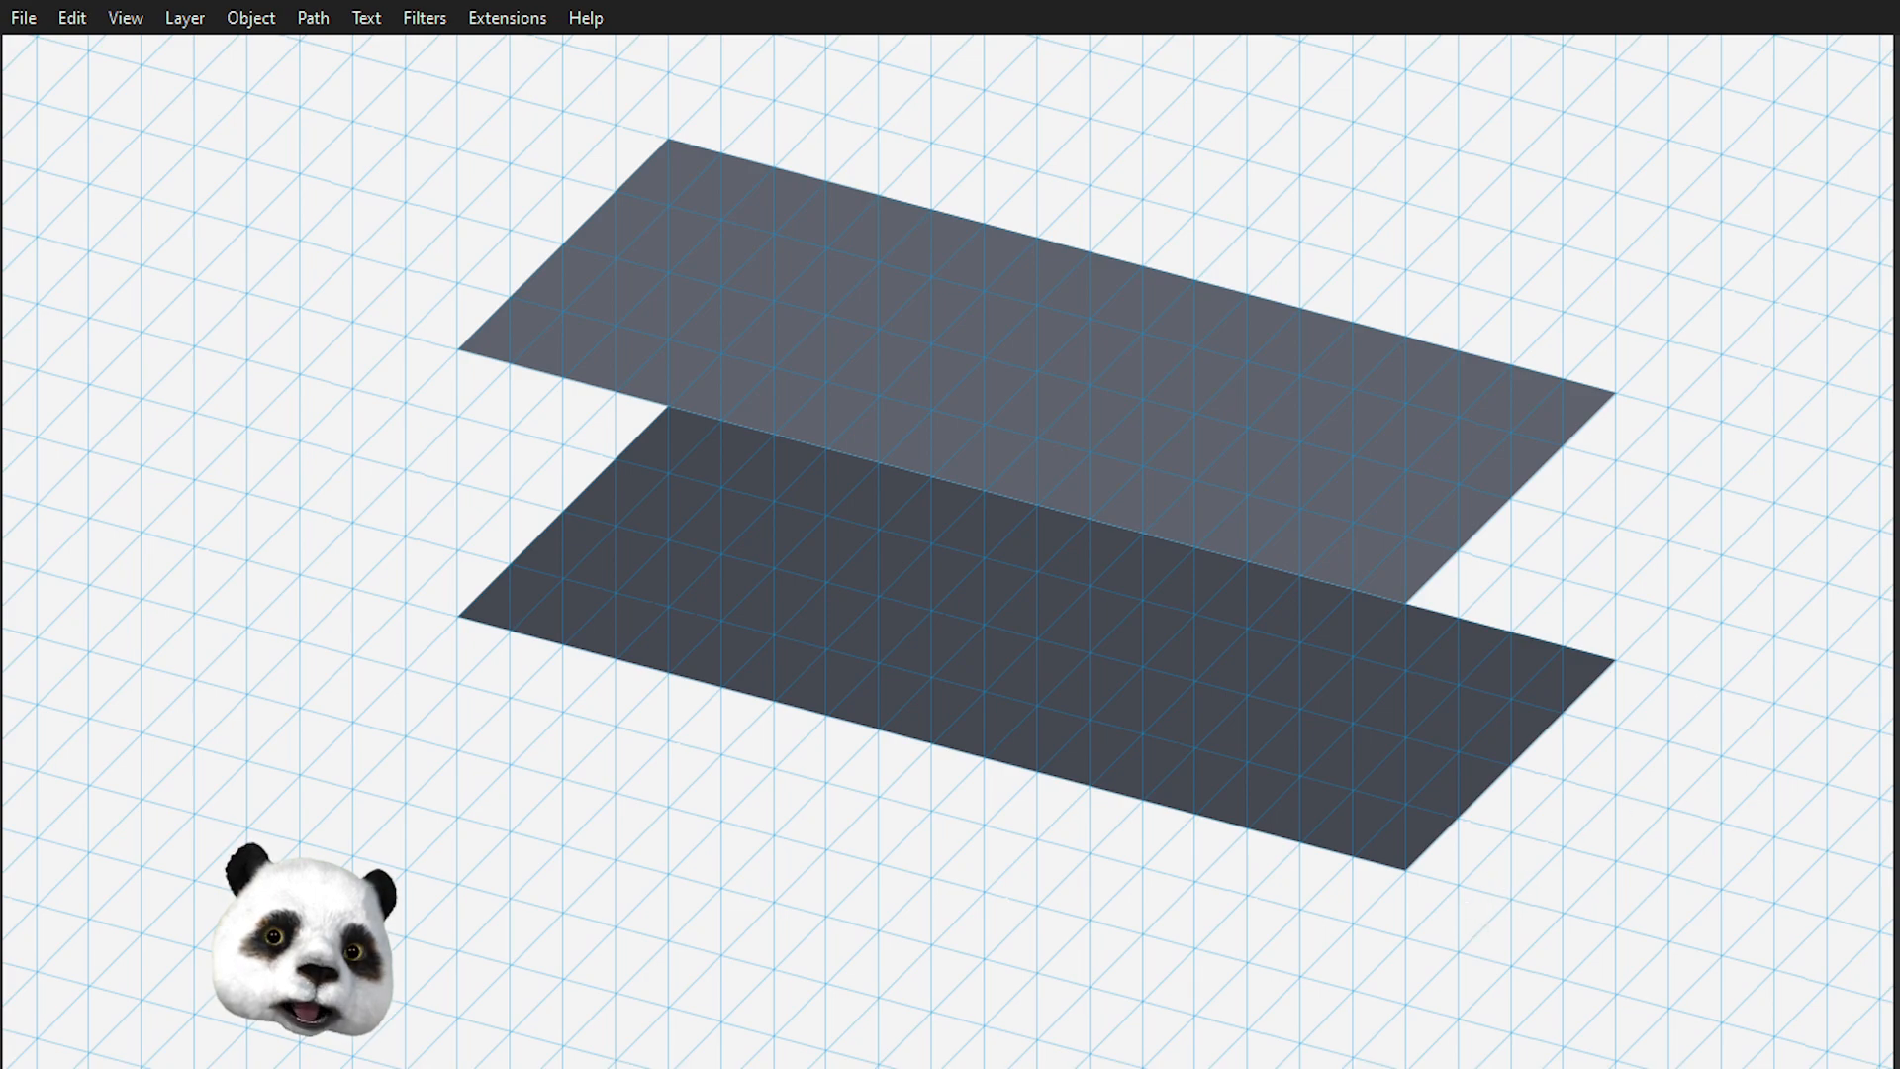
# - Round all four corners of the lower dark parallelogram with a corner path effect, starting the curves about one grid cell from each corner
pyautogui.press('s')
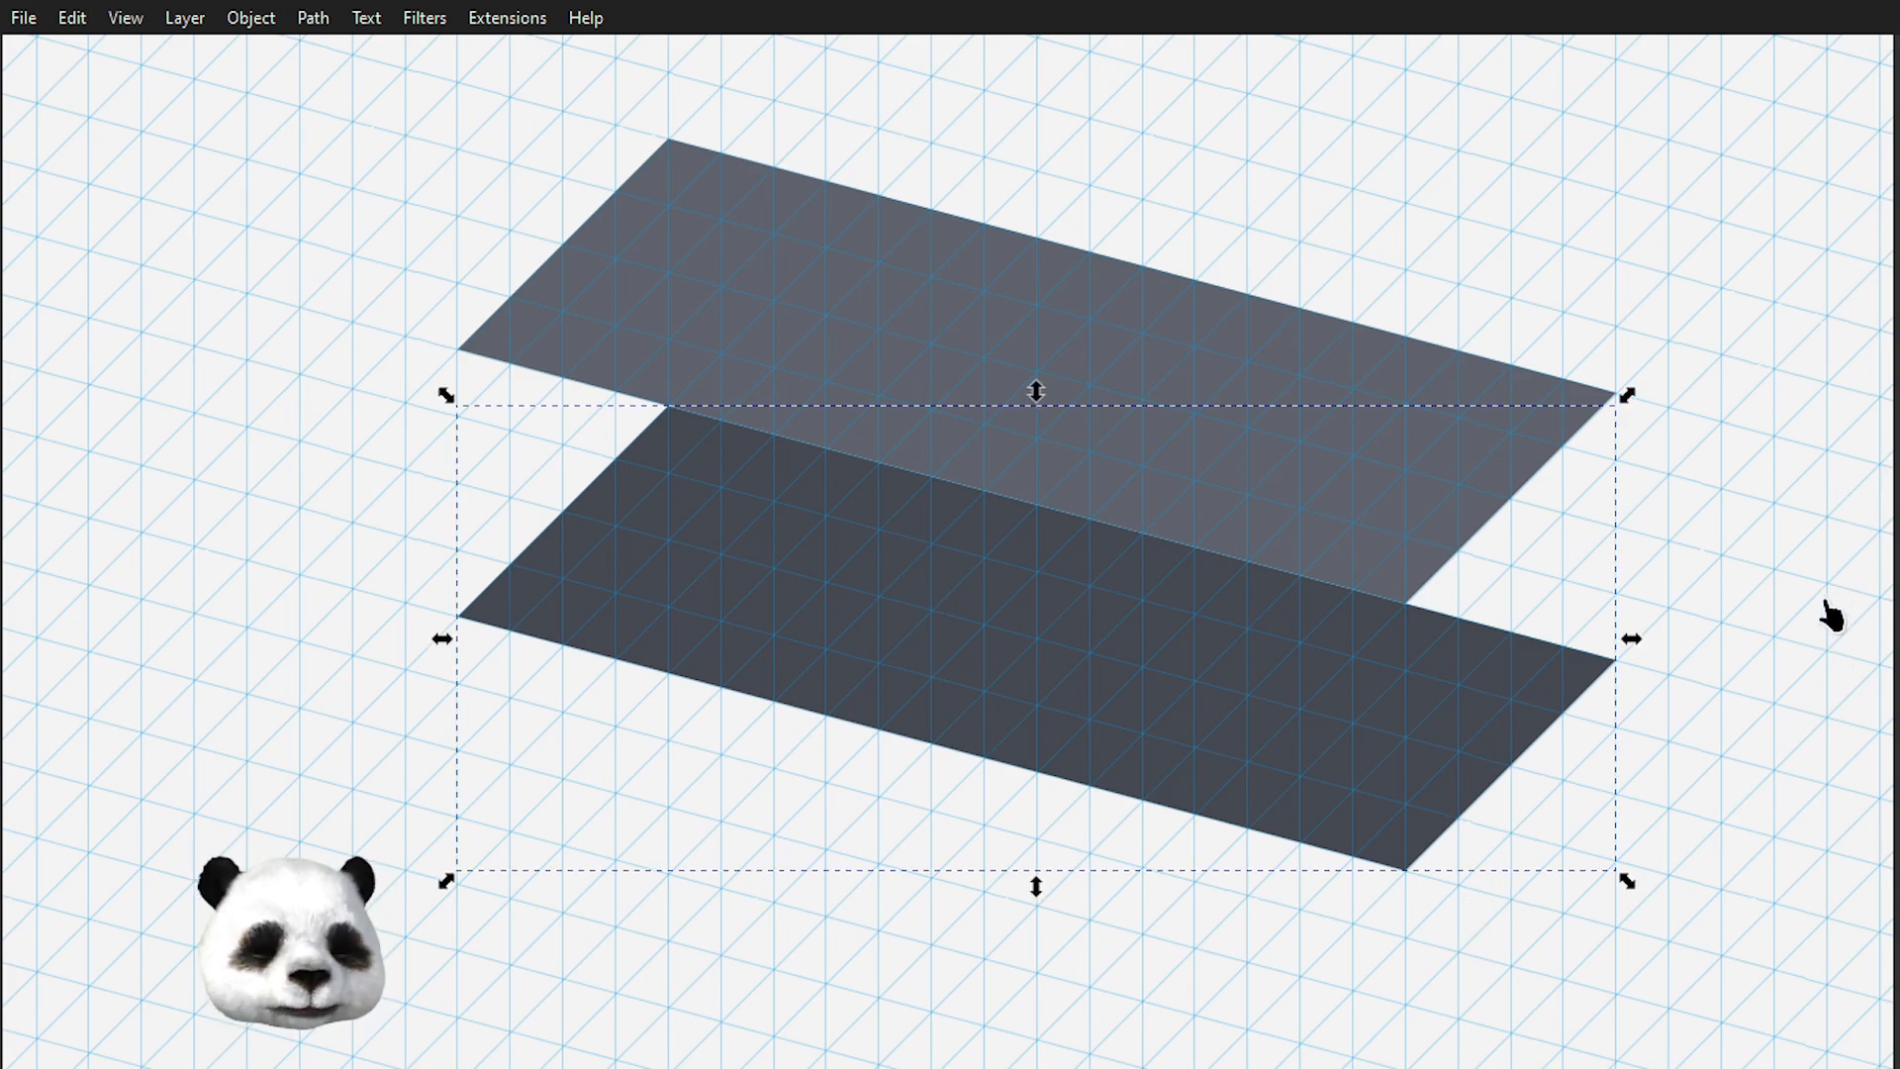
pyautogui.press('n')
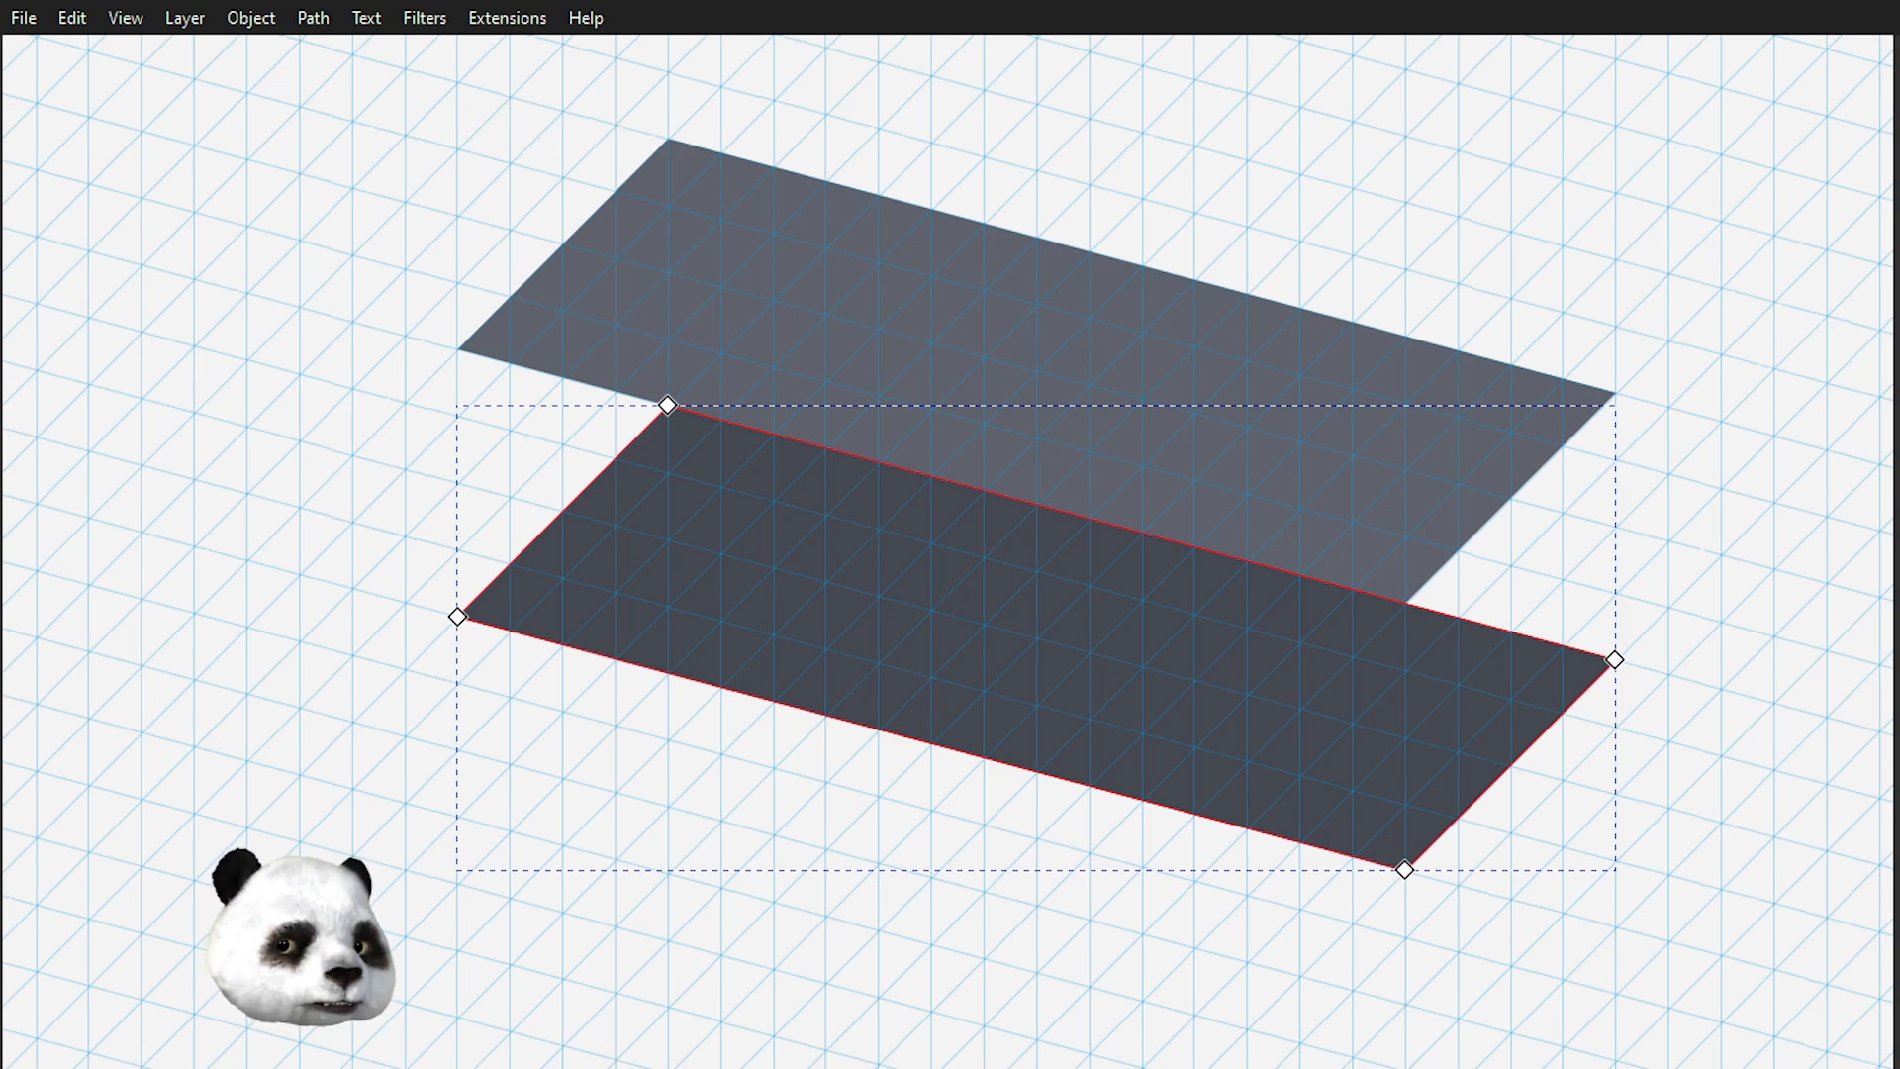
pyautogui.hotkey('ctrl', 'a')
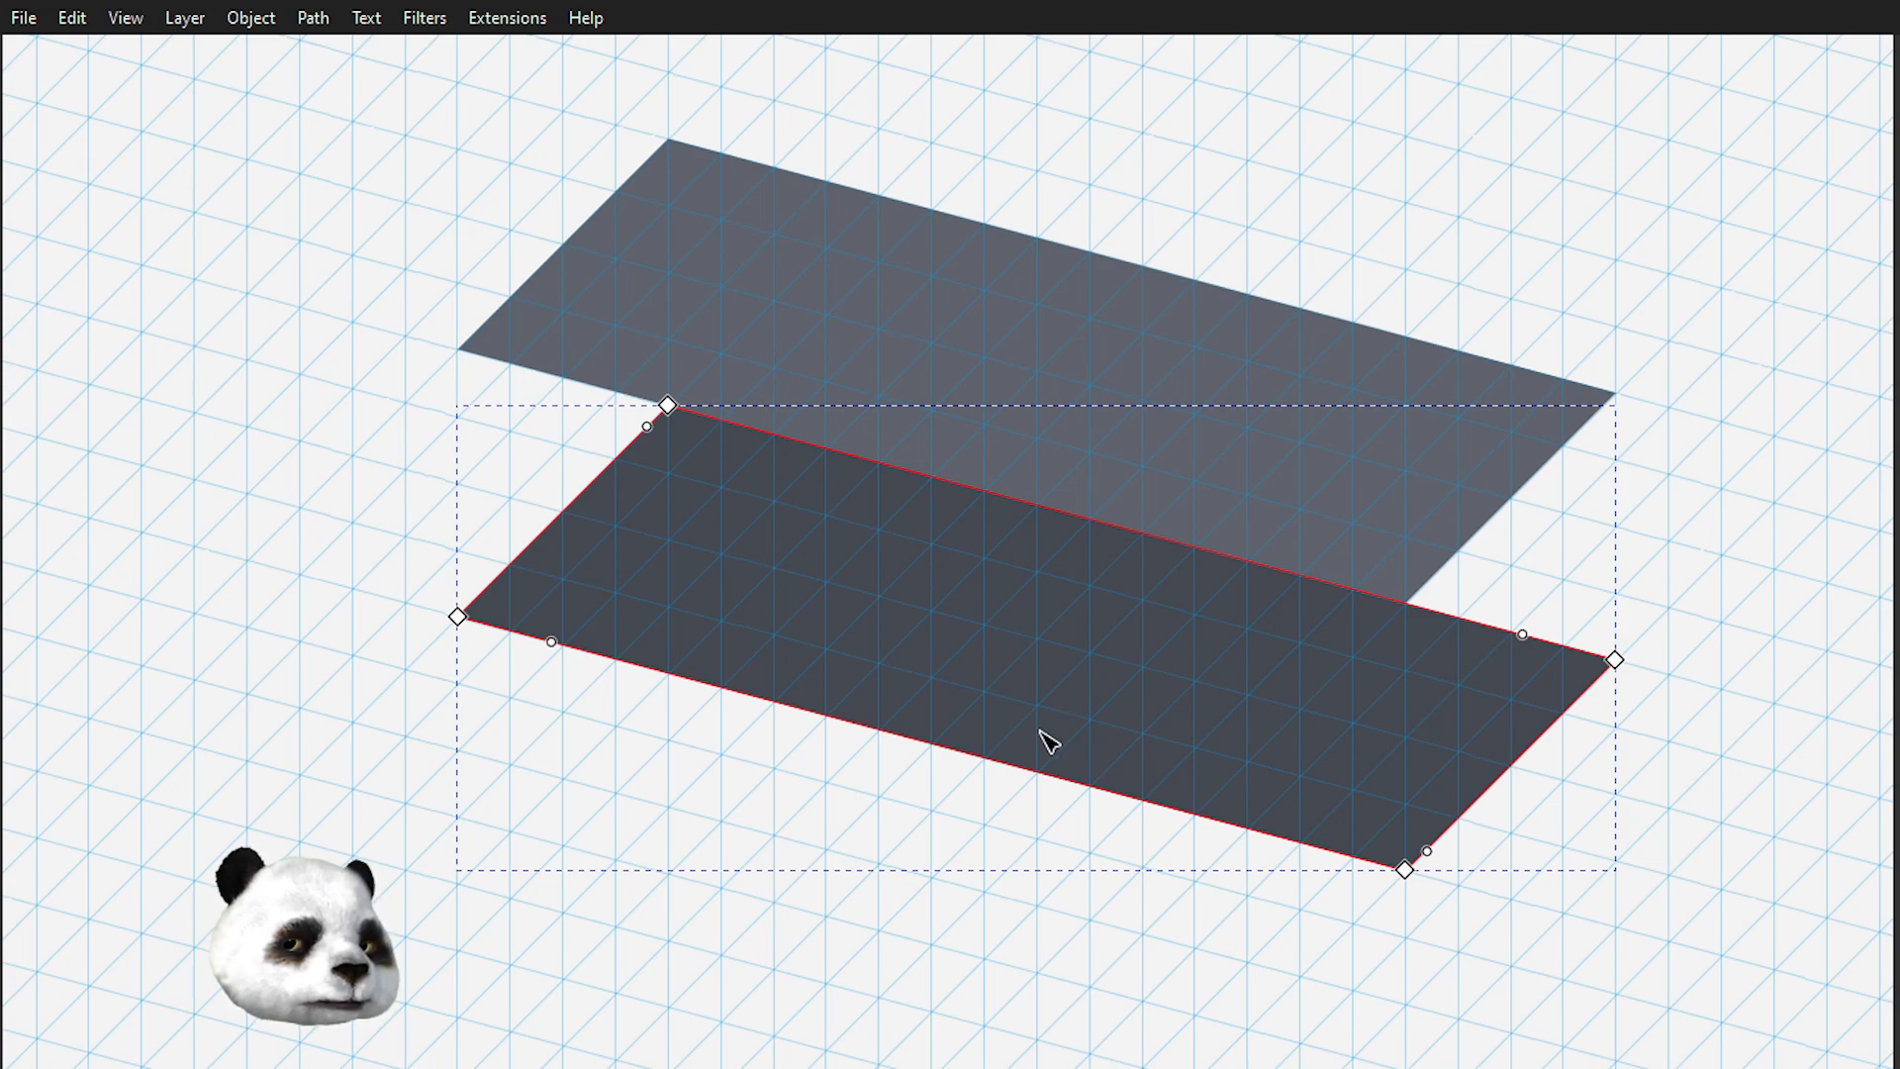
pyautogui.moveTo(423, 318); pyautogui.dragTo(1721, 951)
pyautogui.moveTo(1429, 843); pyautogui.dragTo(1465, 826)
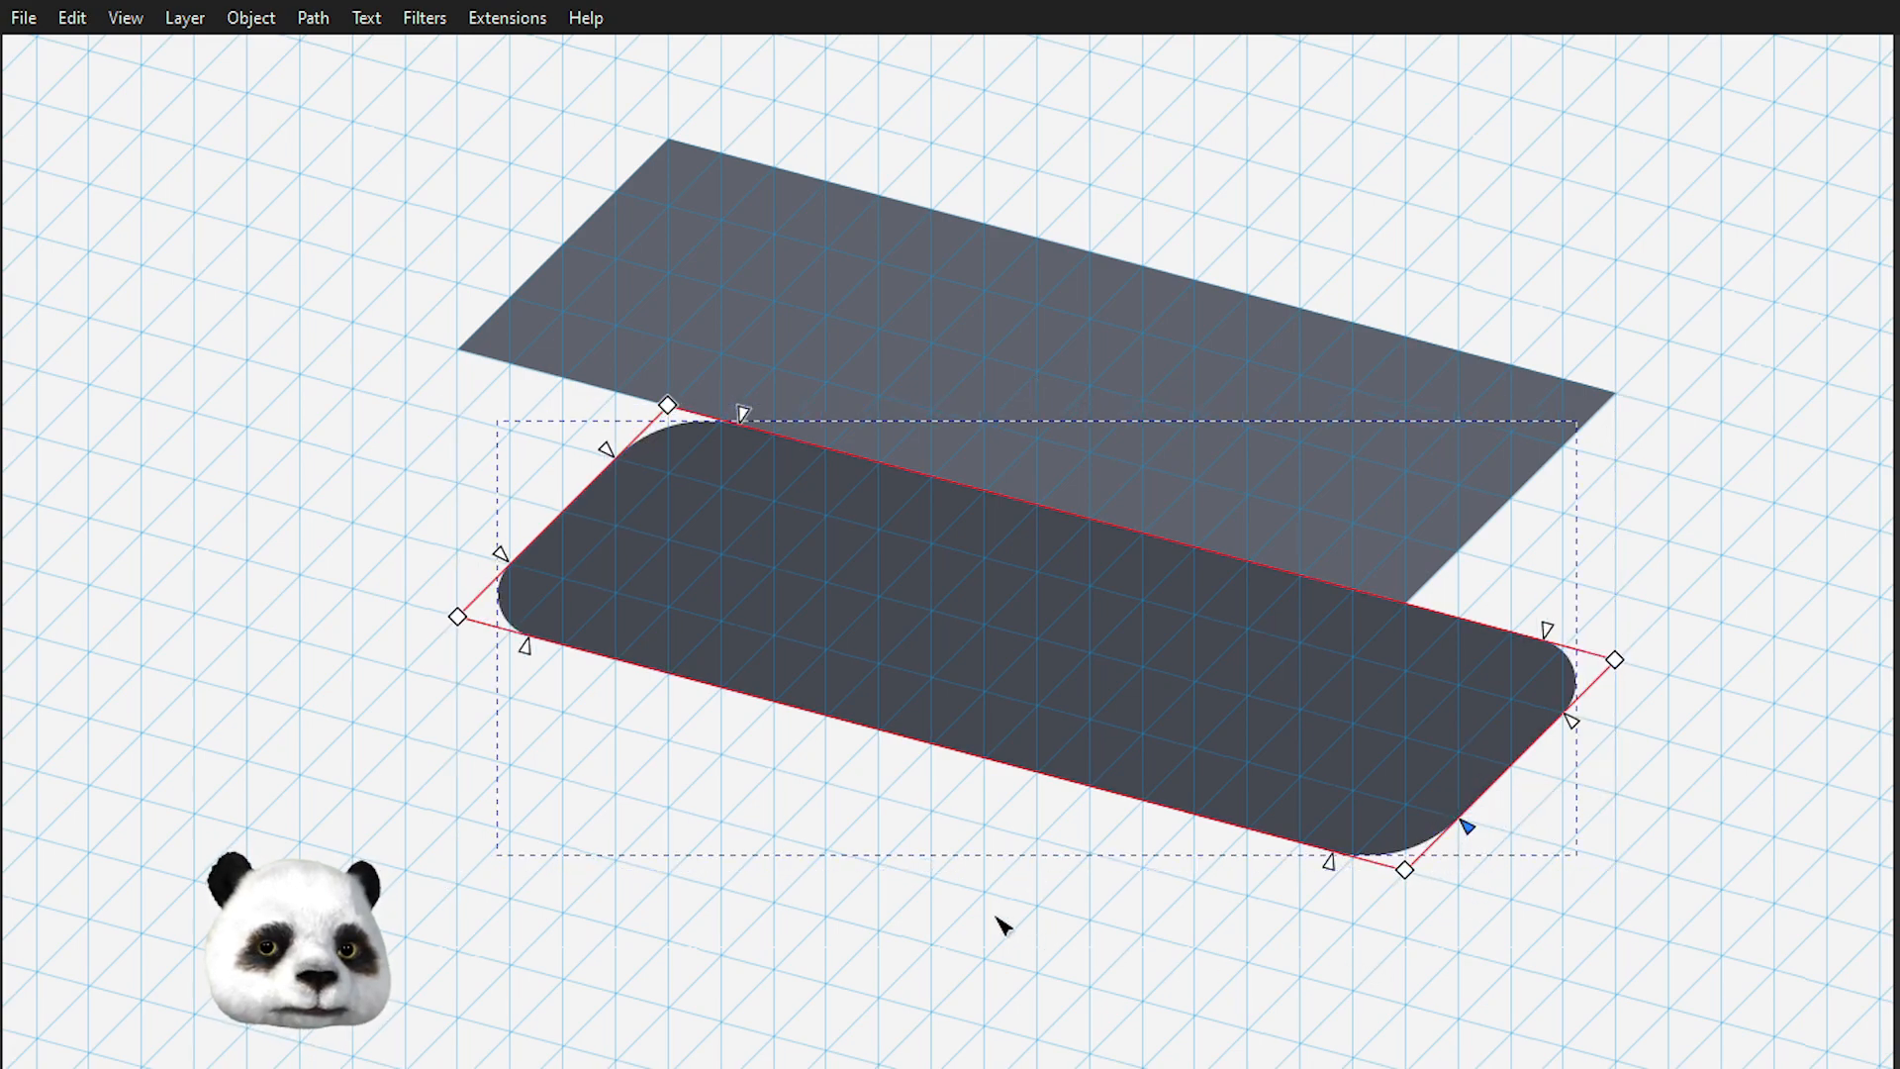
pyautogui.click(1078, 935)
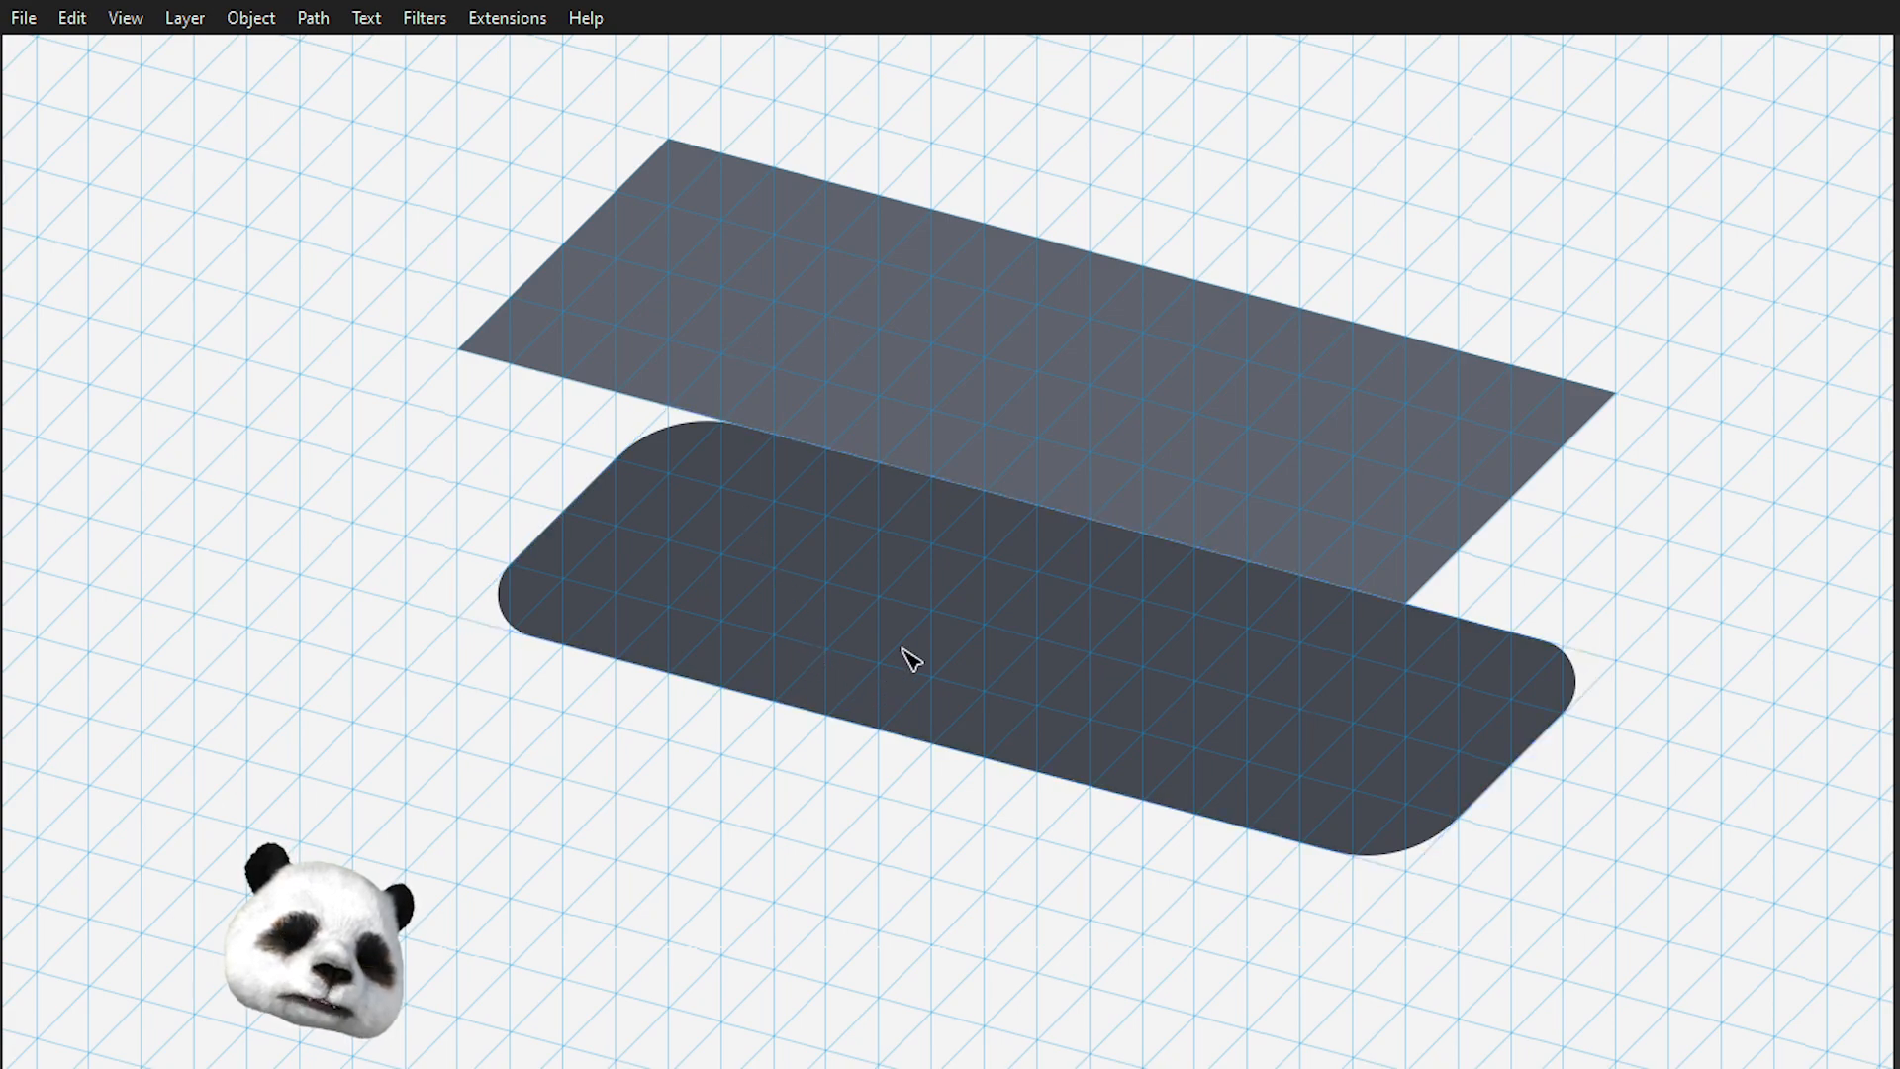
# - Round all four corners of the upper long parallelogram by about one grid cell to match the lower shape
pyautogui.click(1039, 398)
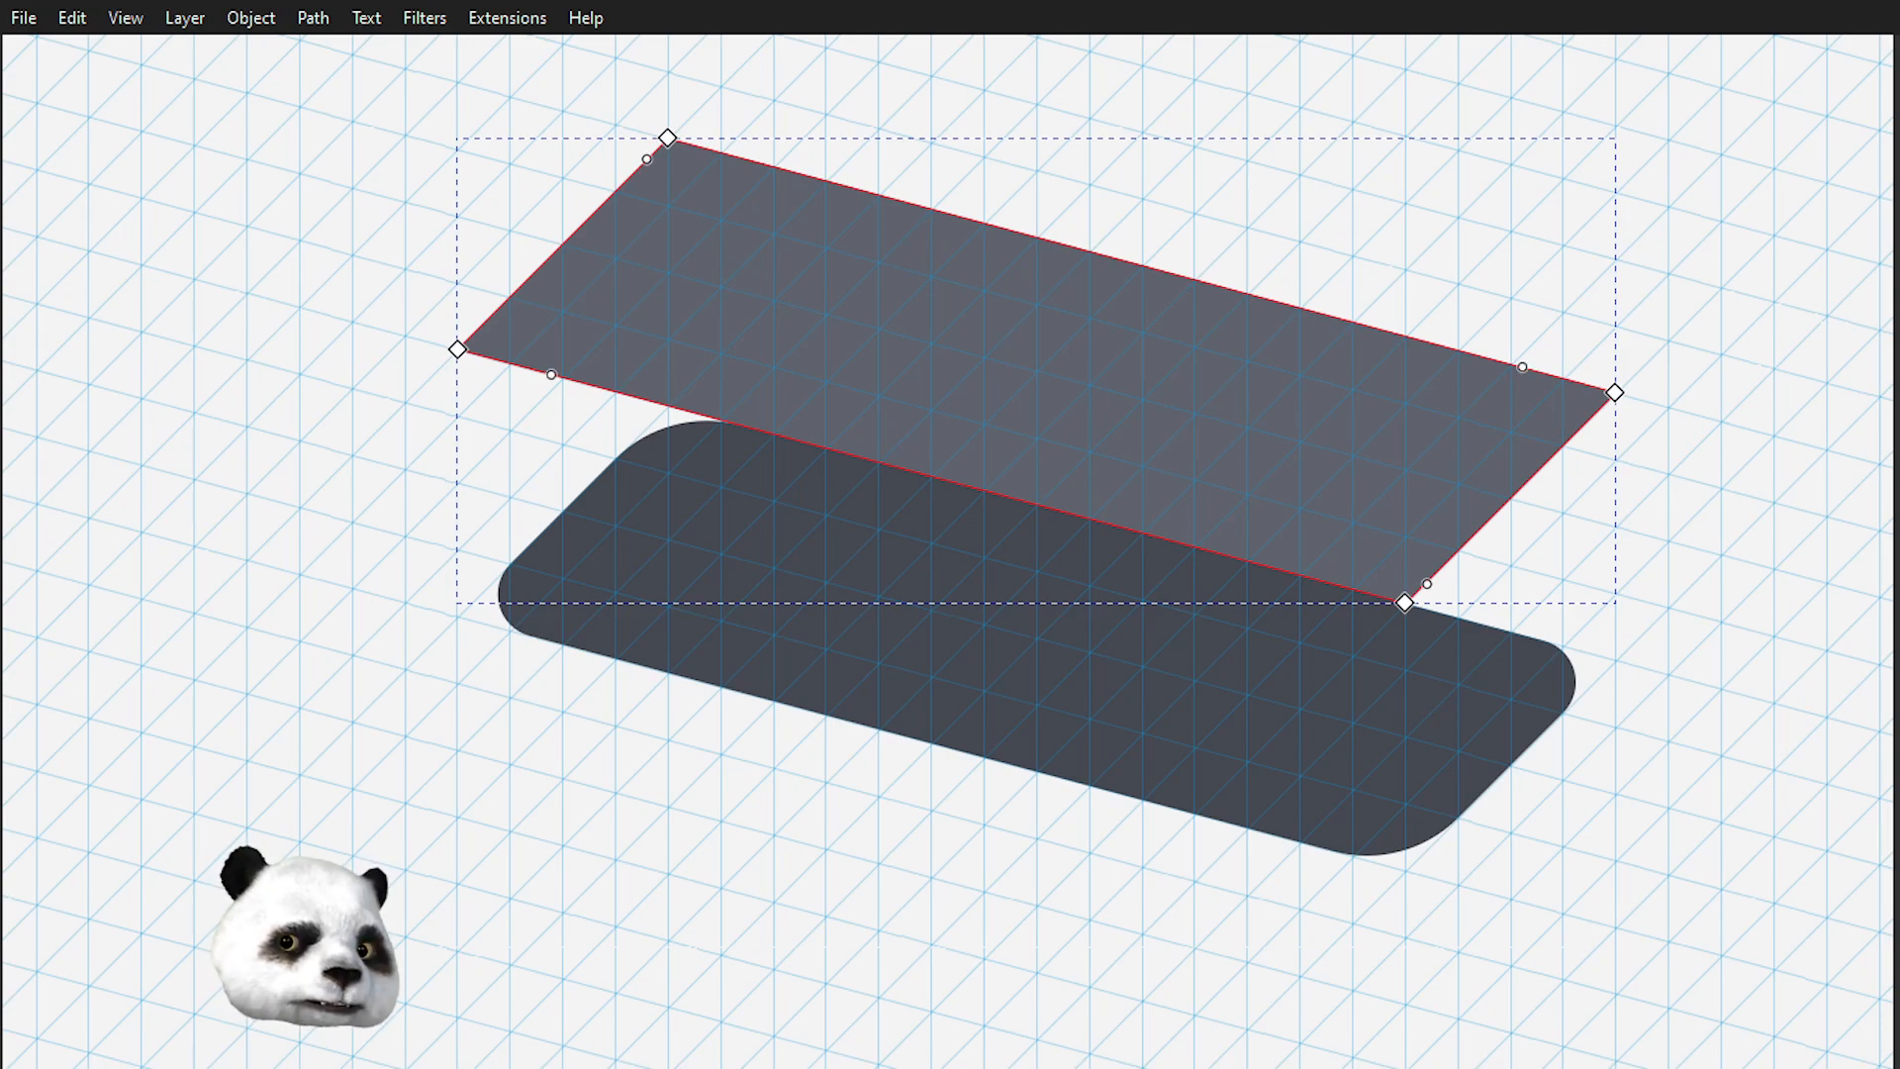
pyautogui.moveTo(246, 77); pyautogui.dragTo(1778, 736)
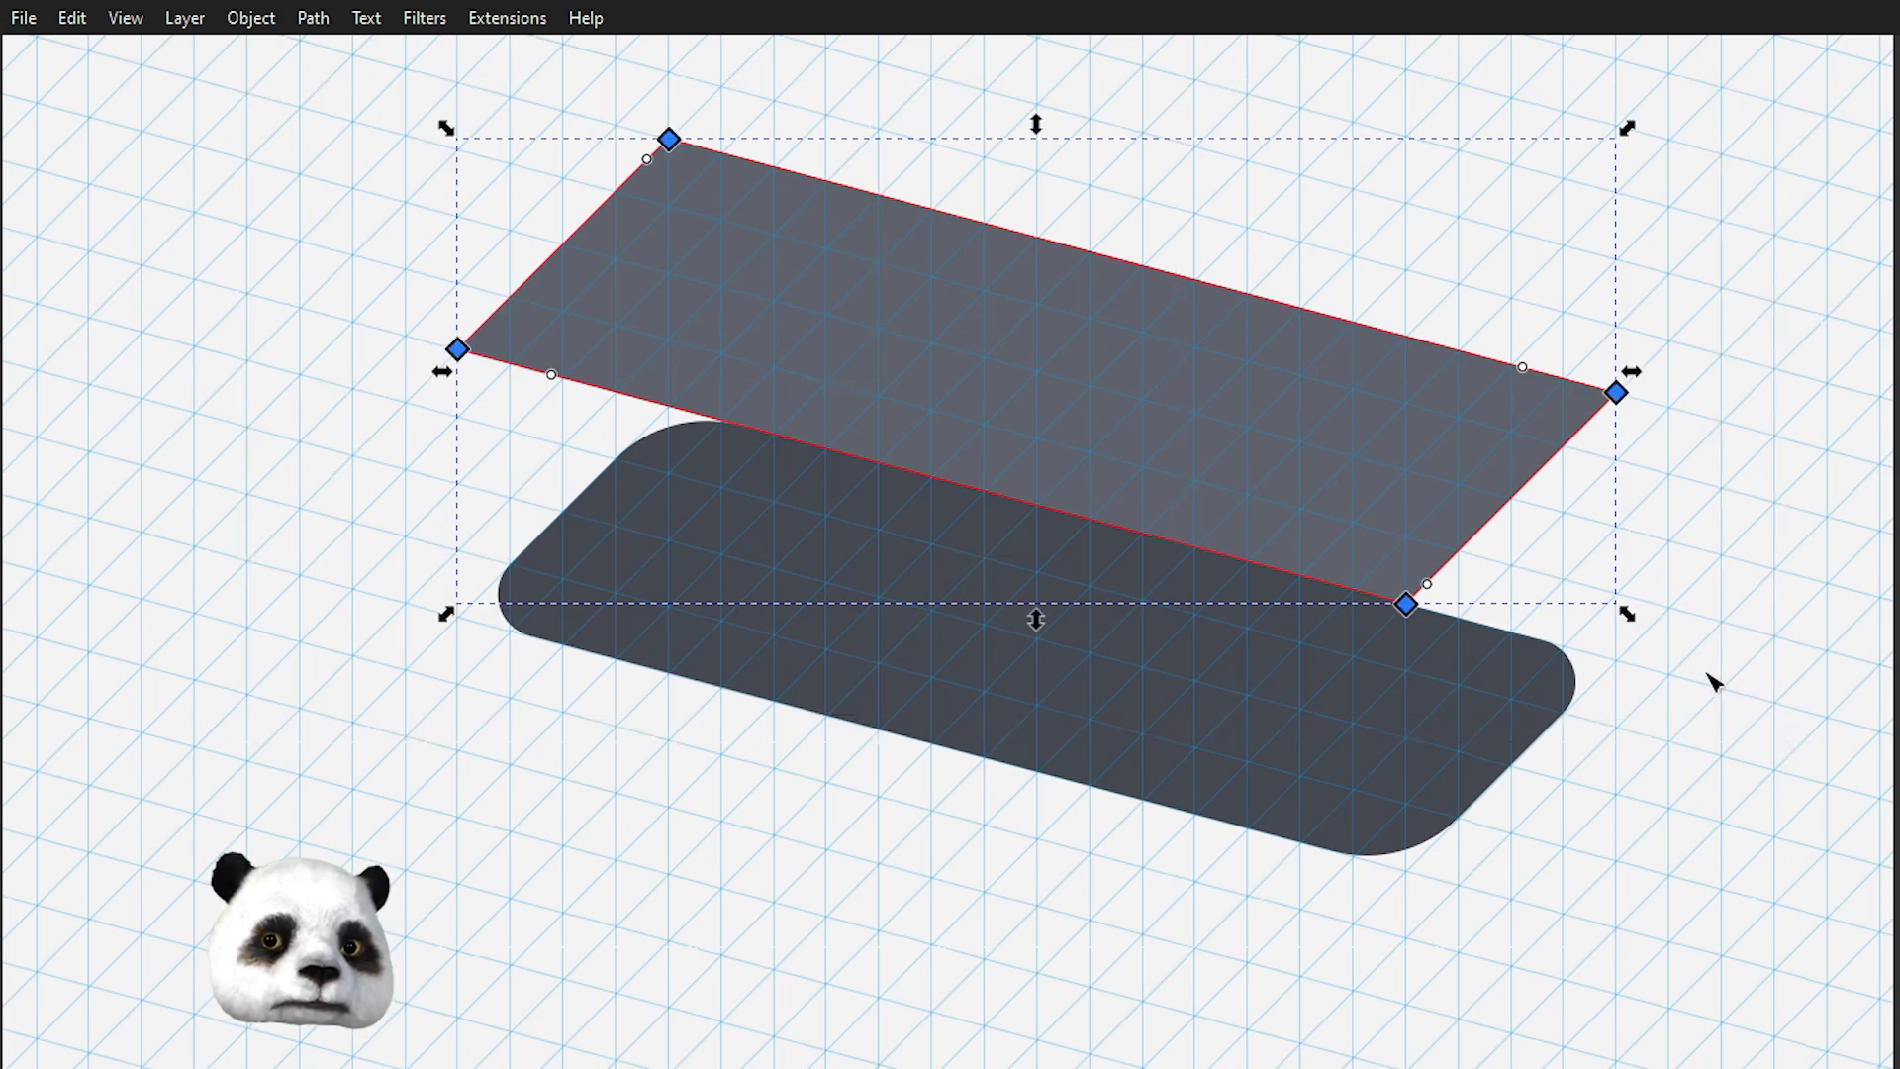
pyautogui.moveTo(1426, 584); pyautogui.dragTo(1467, 559)
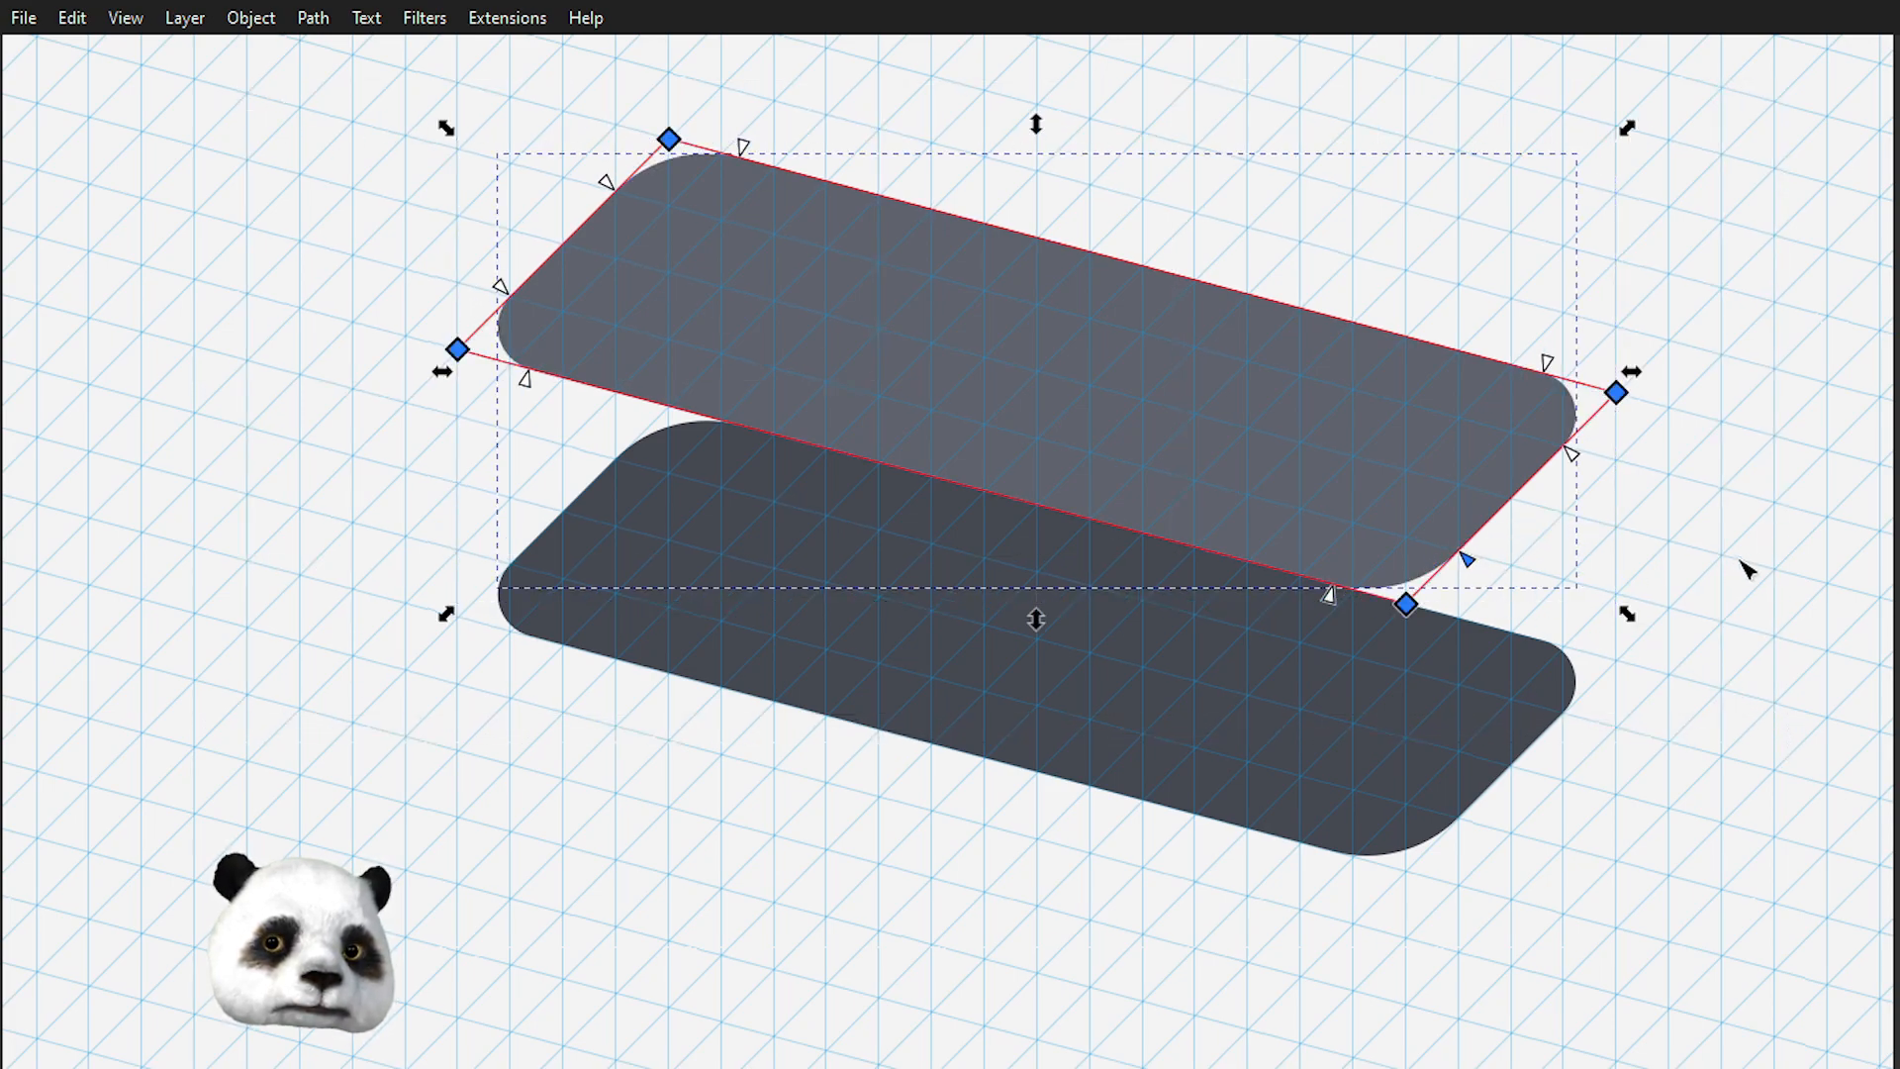
pyautogui.press('Escape')
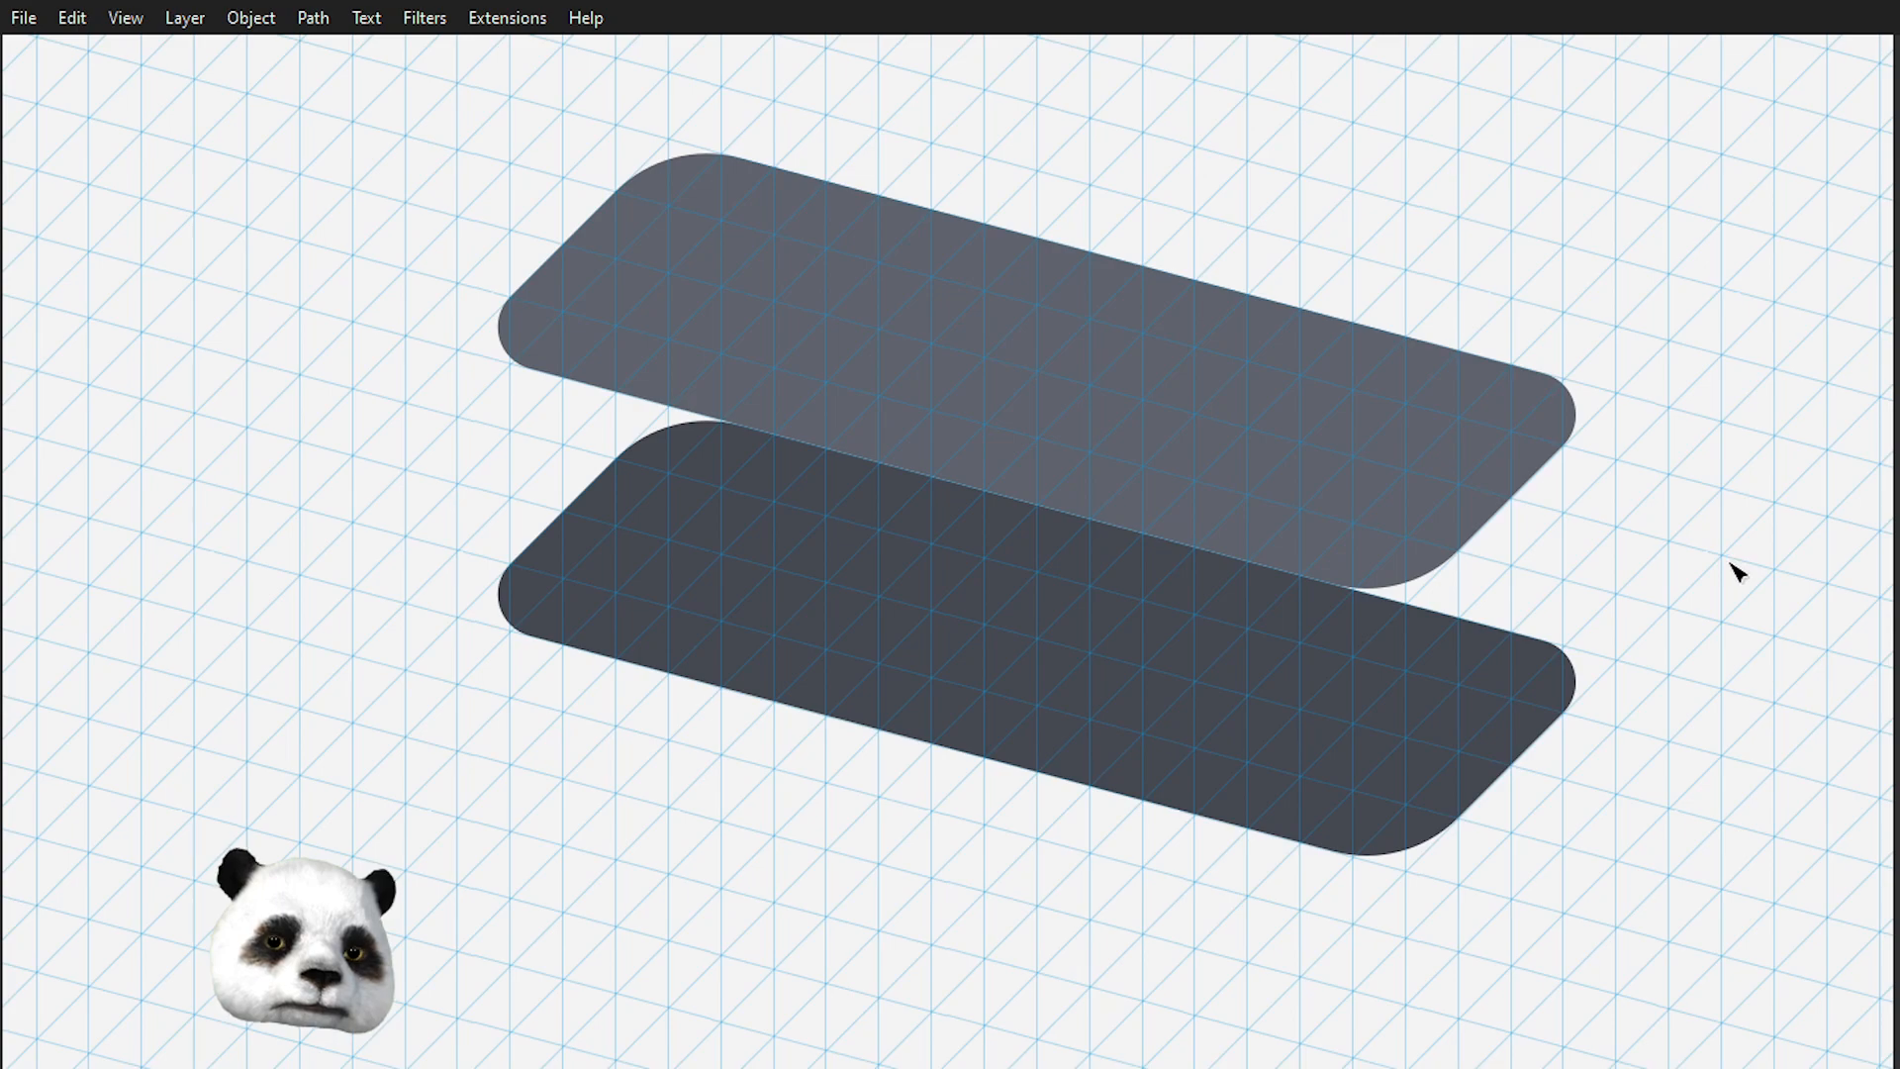
pyautogui.press('b')
pyautogui.moveTo(497, 327); pyautogui.dragTo(496, 421)
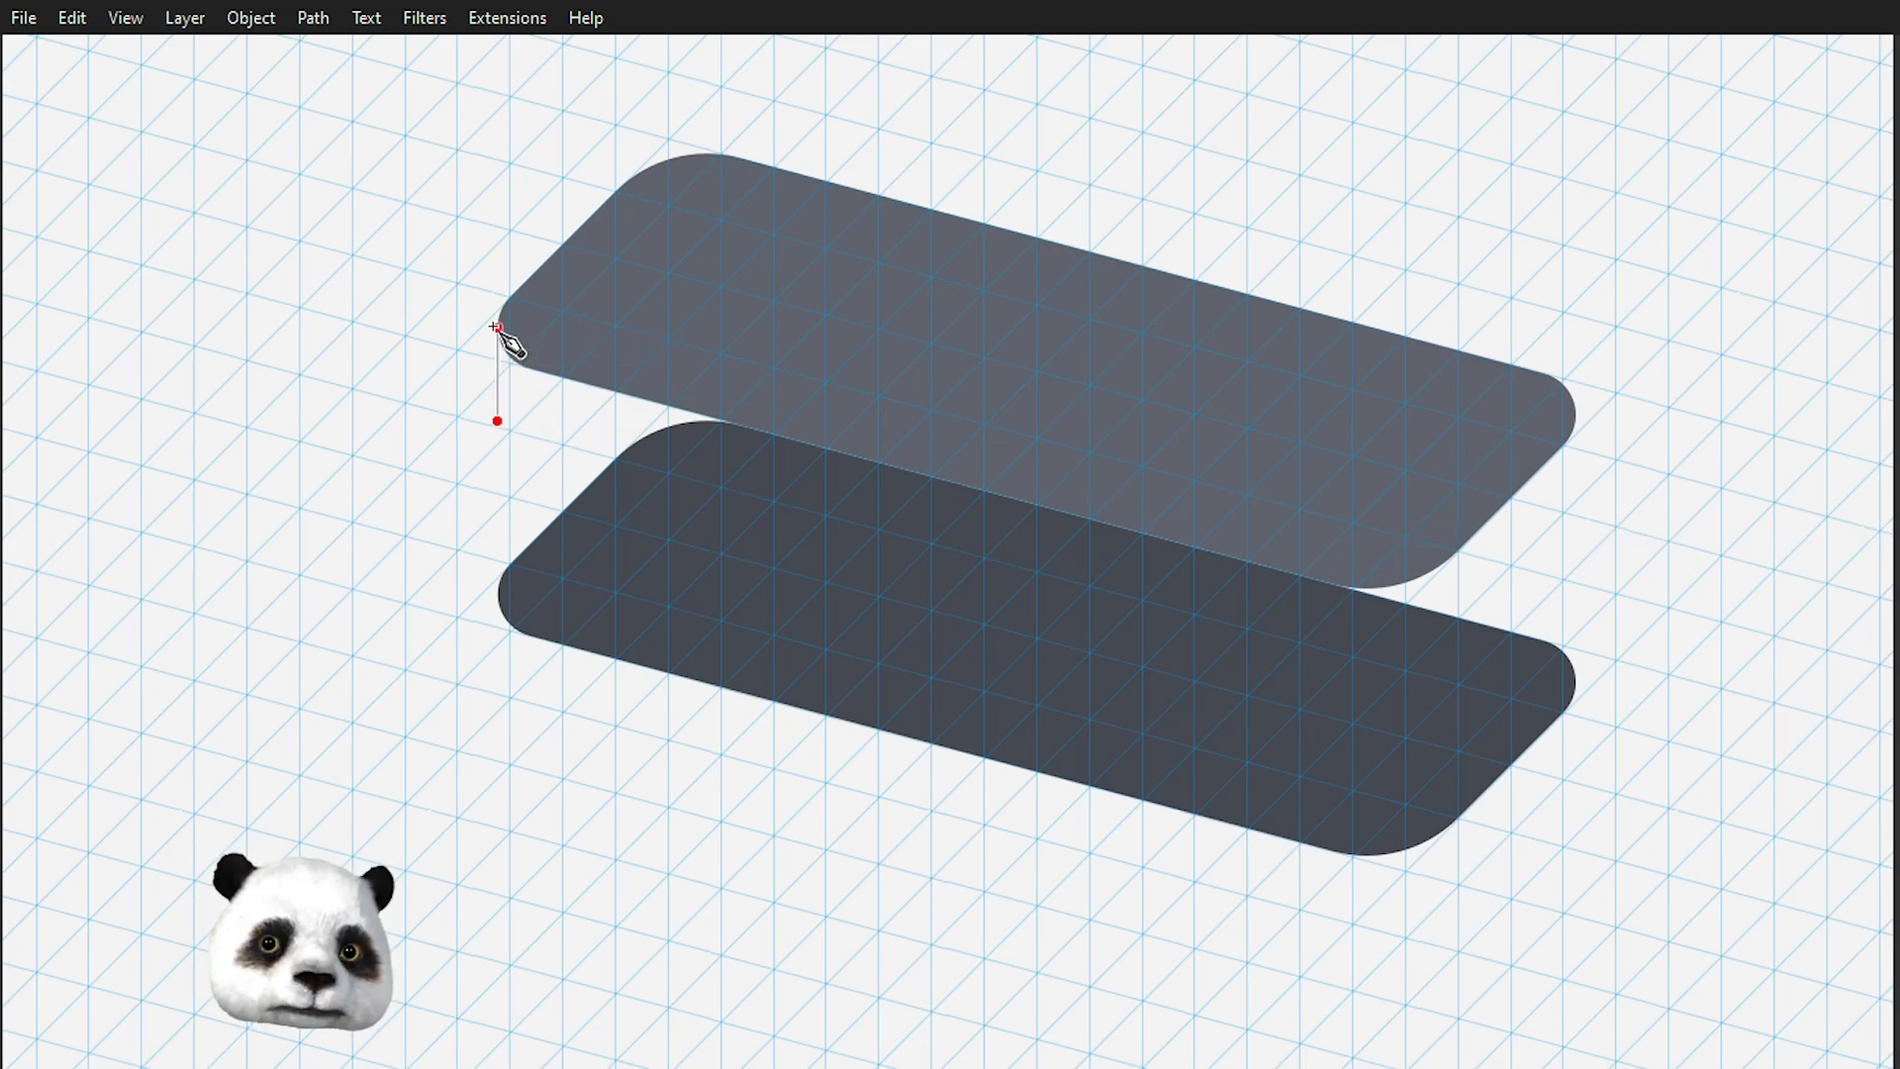
pyautogui.scroll(2, 486, 437)
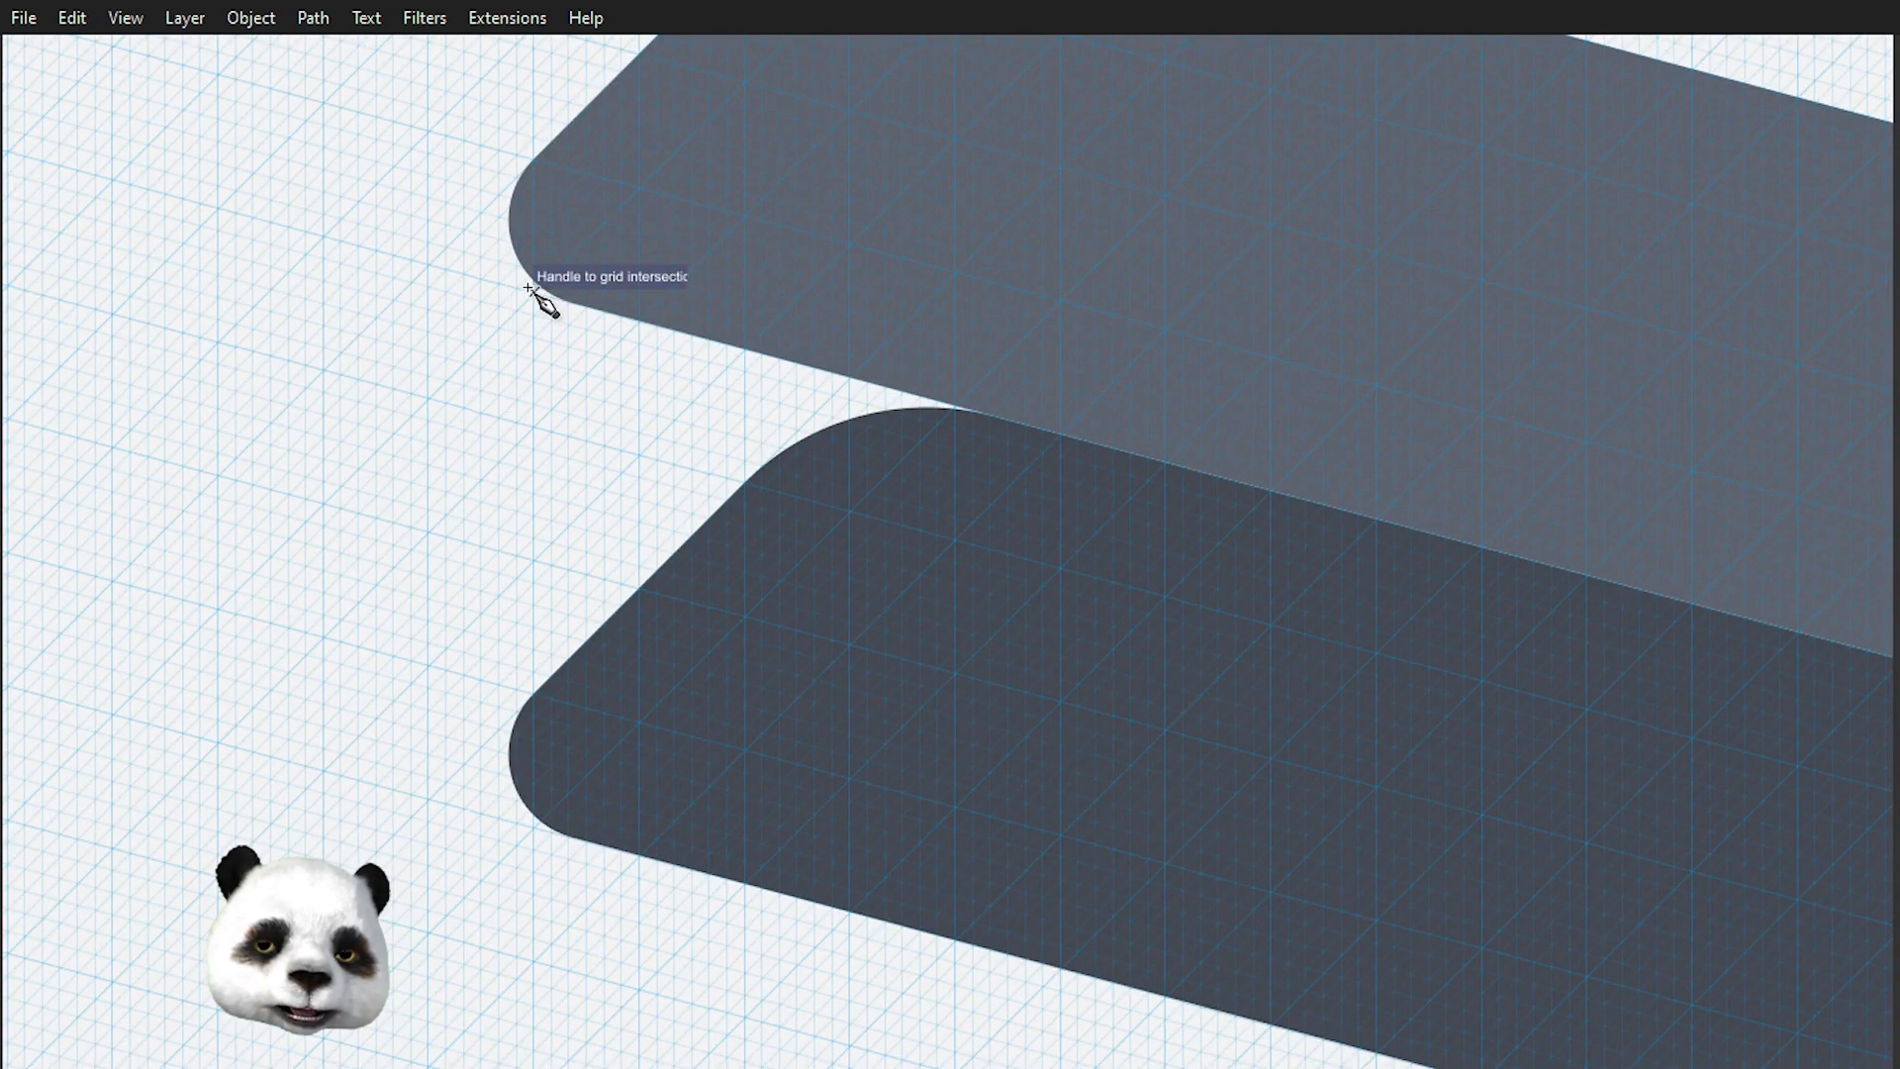
pyautogui.moveTo(535, 292); pyautogui.dragTo(713, 246)
pyautogui.scroll(2, 685, 684)
pyautogui.scroll(-2, 702, 727)
pyautogui.moveTo(741, 627); pyautogui.dragTo(713, 726)
pyautogui.press('s')
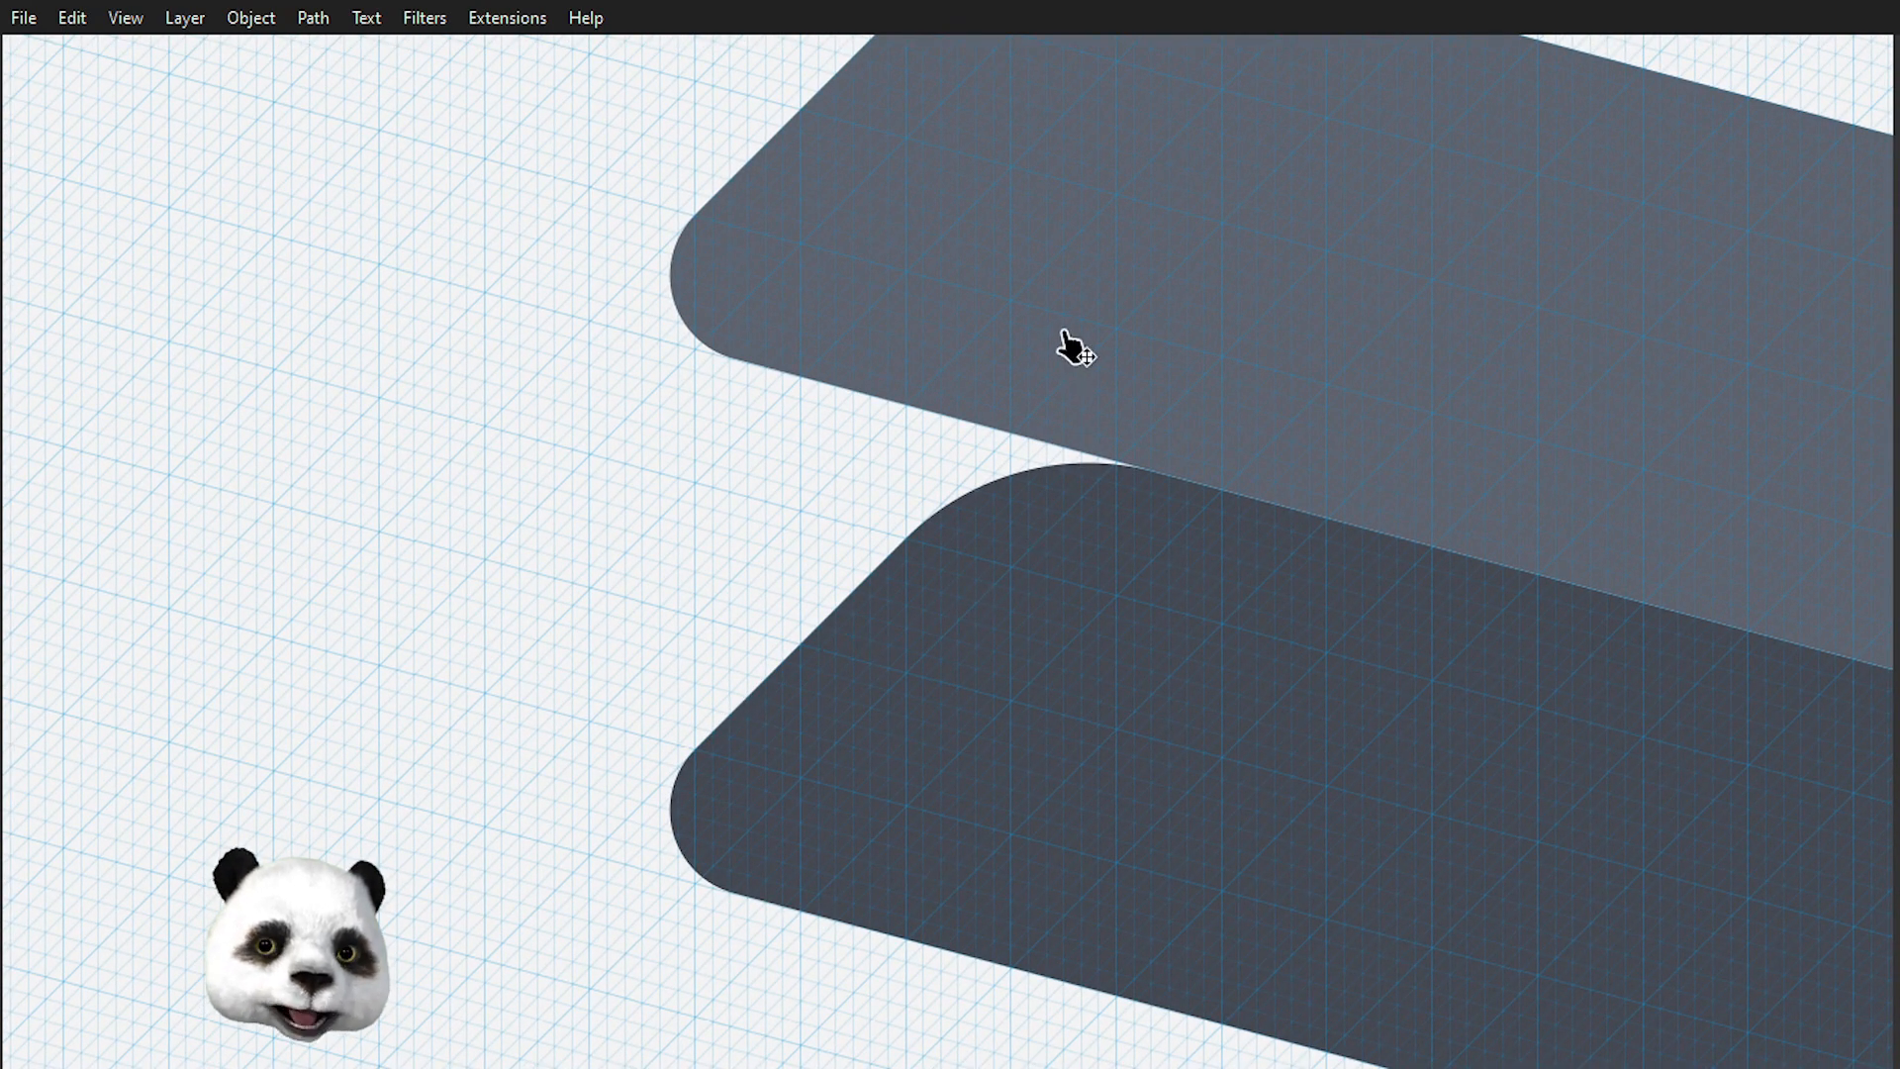
# - Select both rounded parallelograms so their shared bounding box marks the outermost edges for snapping
pyautogui.click(1245, 760)
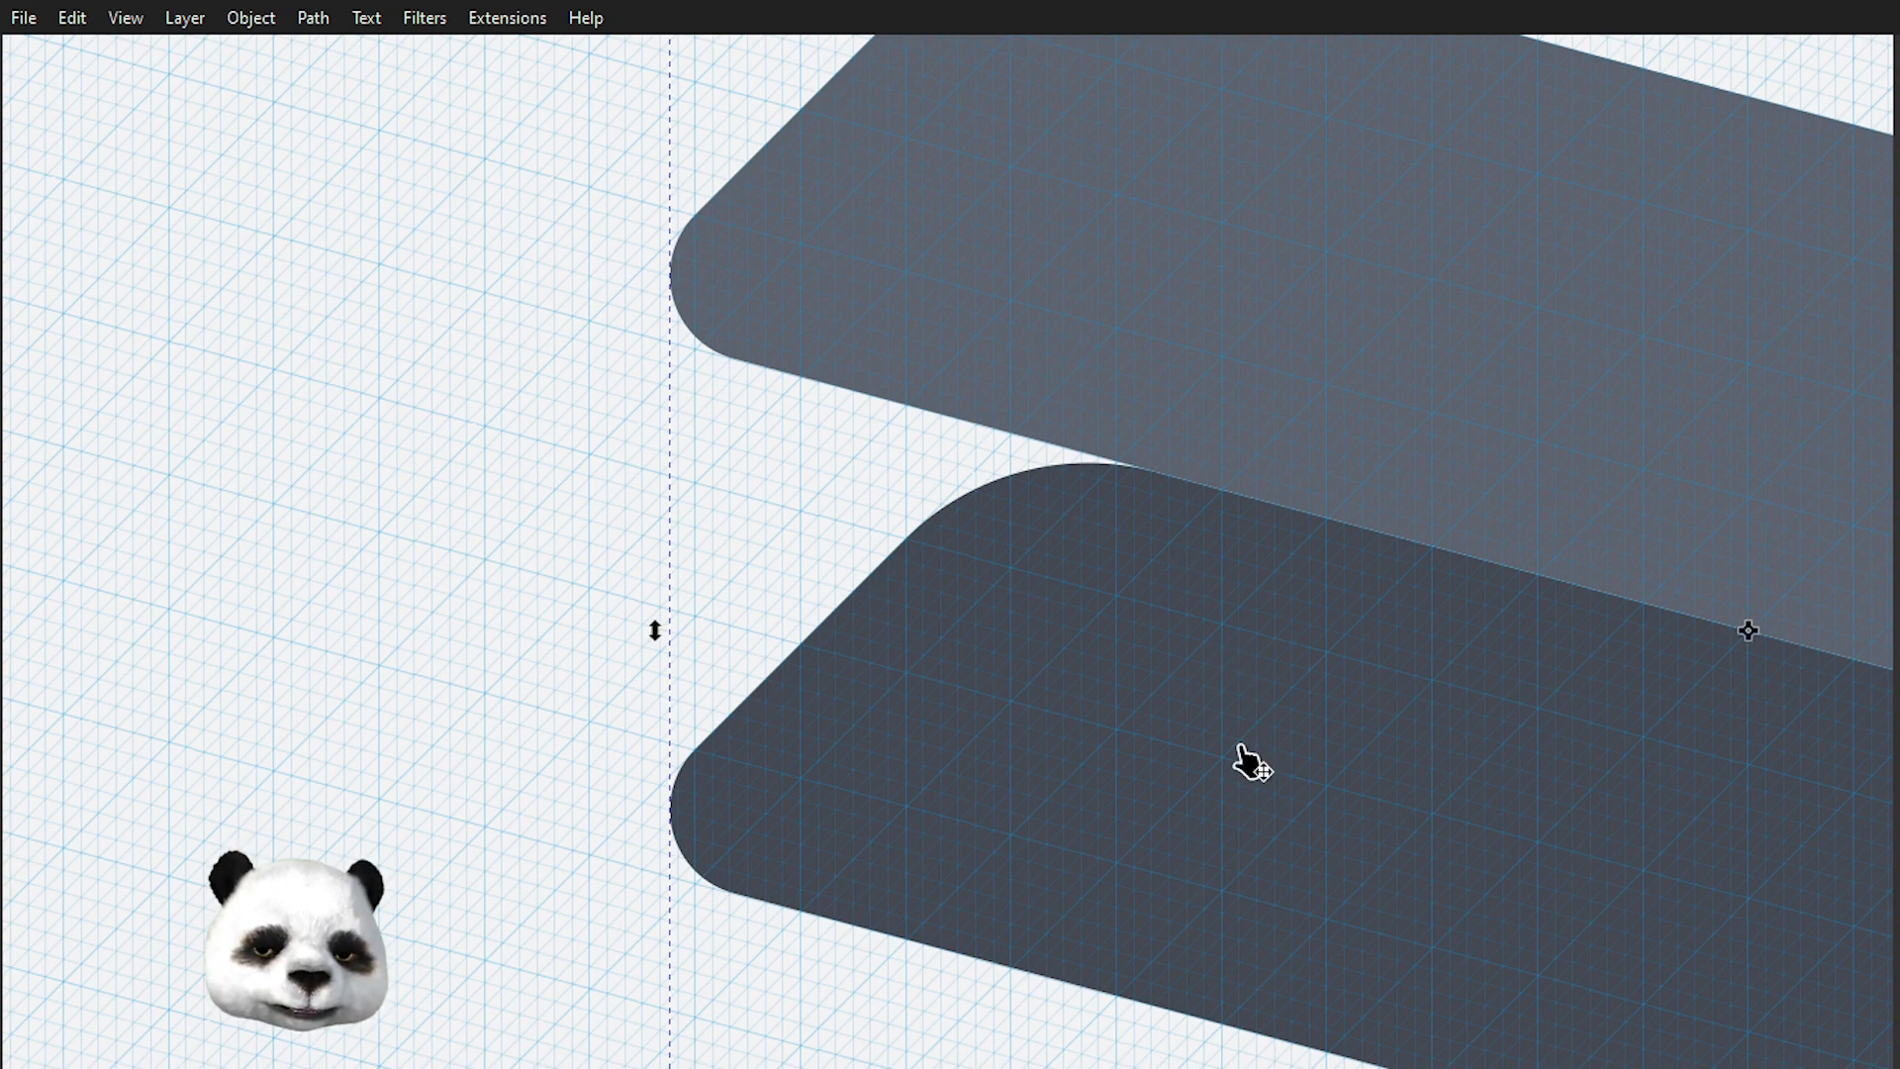
pyautogui.click(1019, 791)
pyautogui.click(982, 795)
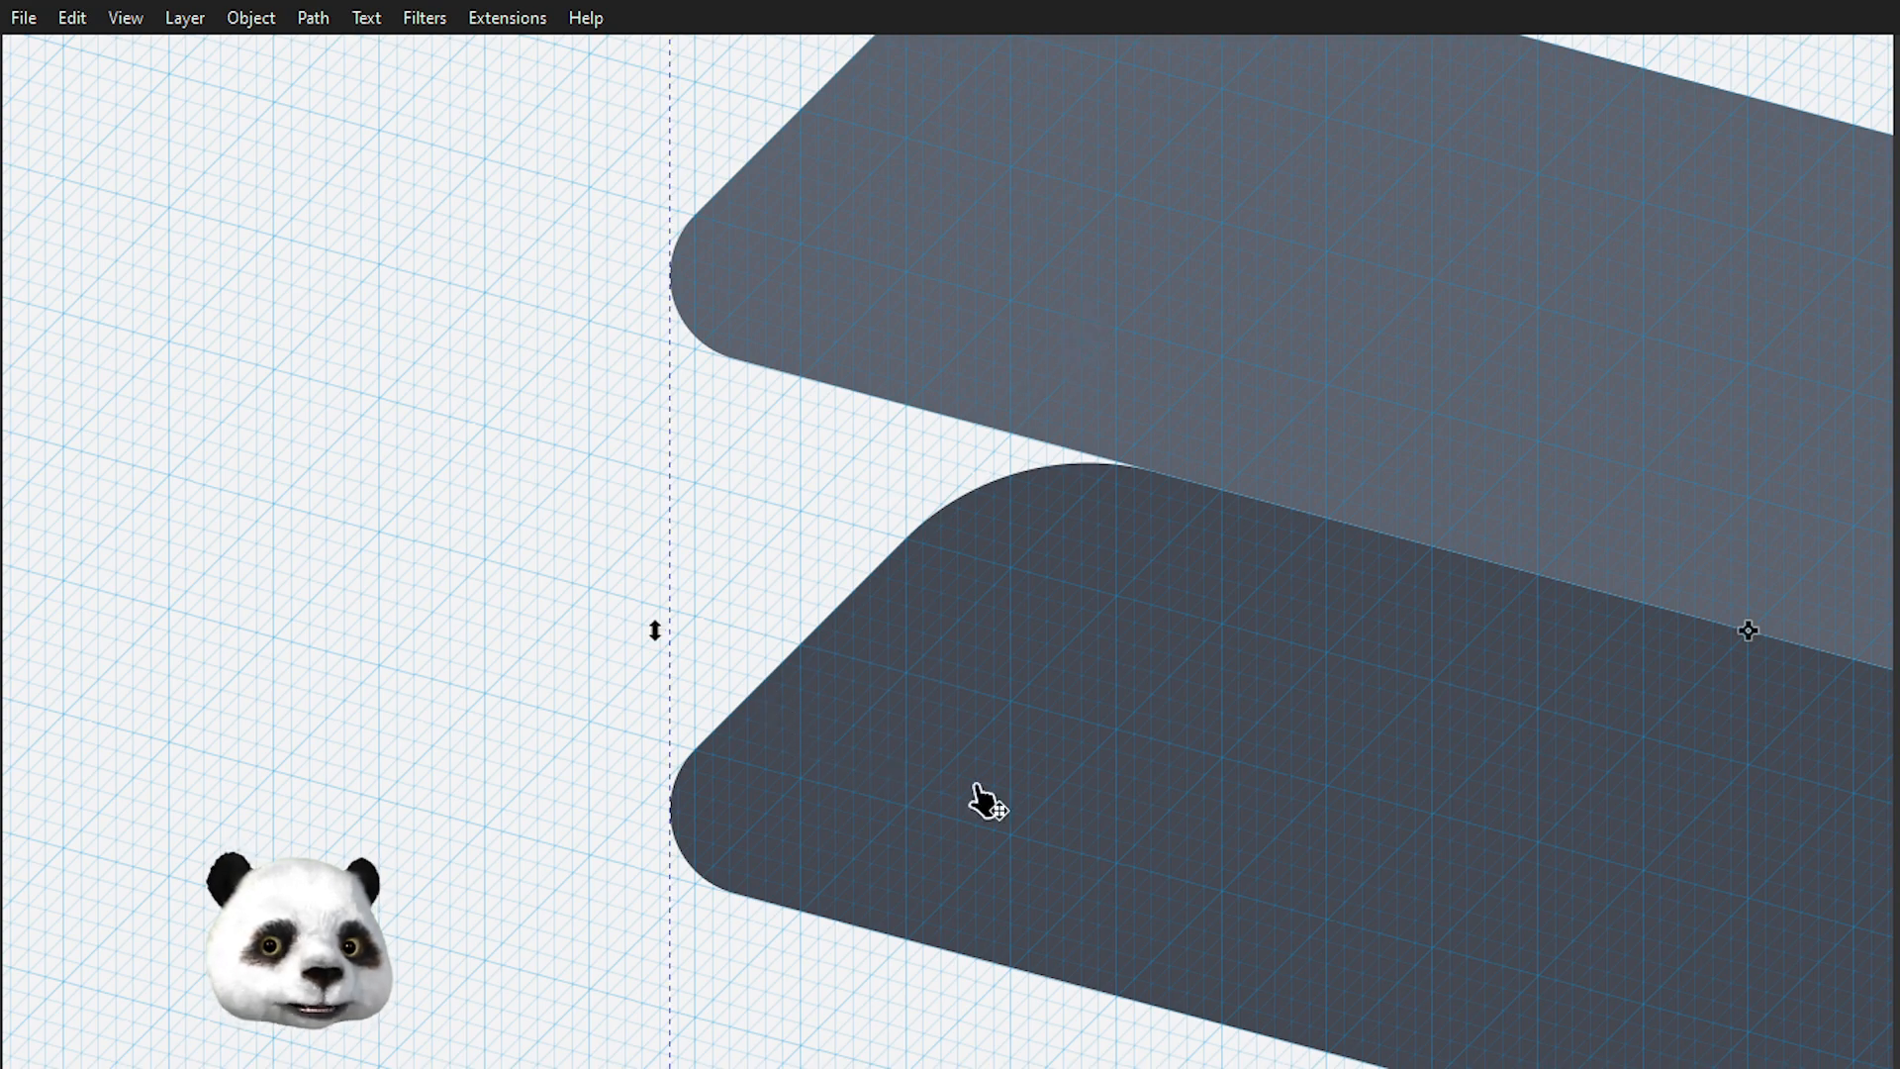
pyautogui.press('Tab')
pyautogui.press('Tab')
pyautogui.keyDown('shift'); pyautogui.click(919, 212); pyautogui.keyUp('shift')
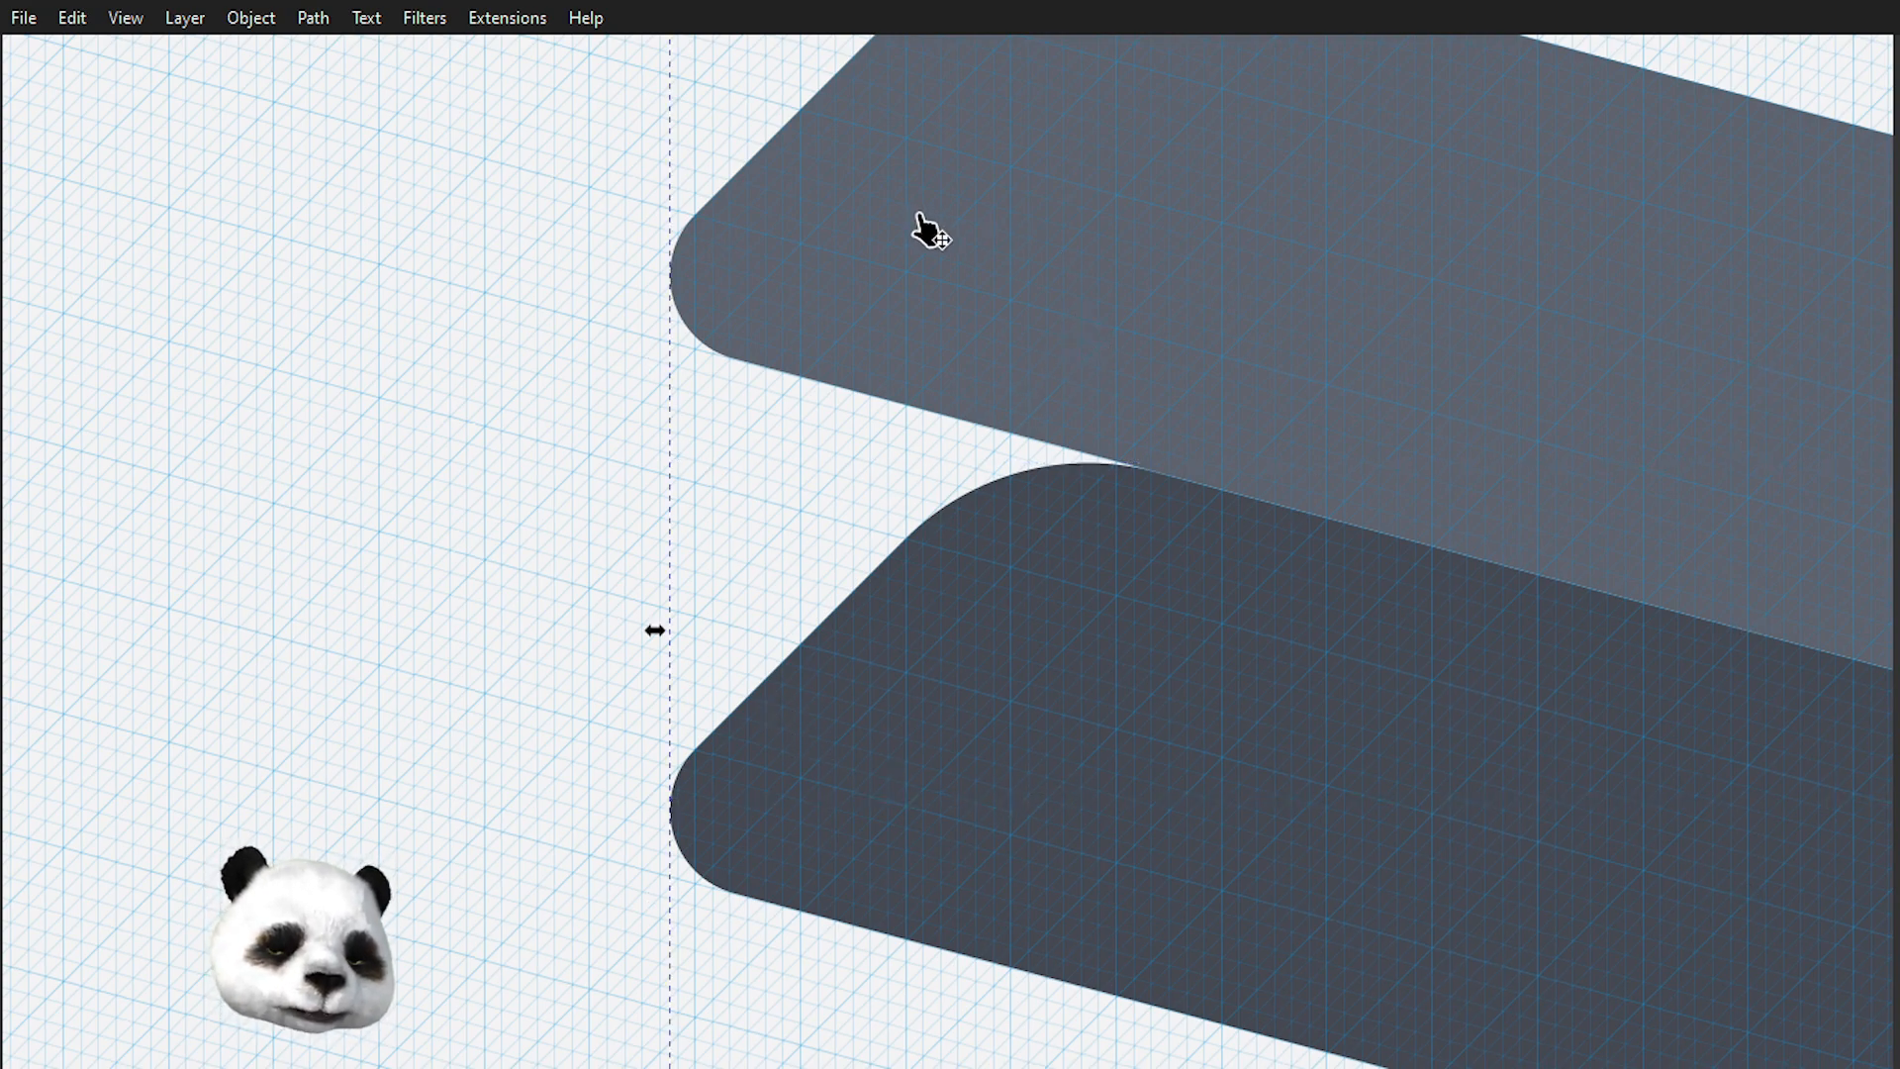
# - Start the long front wall with the Pen tool, drawing a vertical edge between the leftmost points of the upper and lower shapes
pyautogui.press('b')
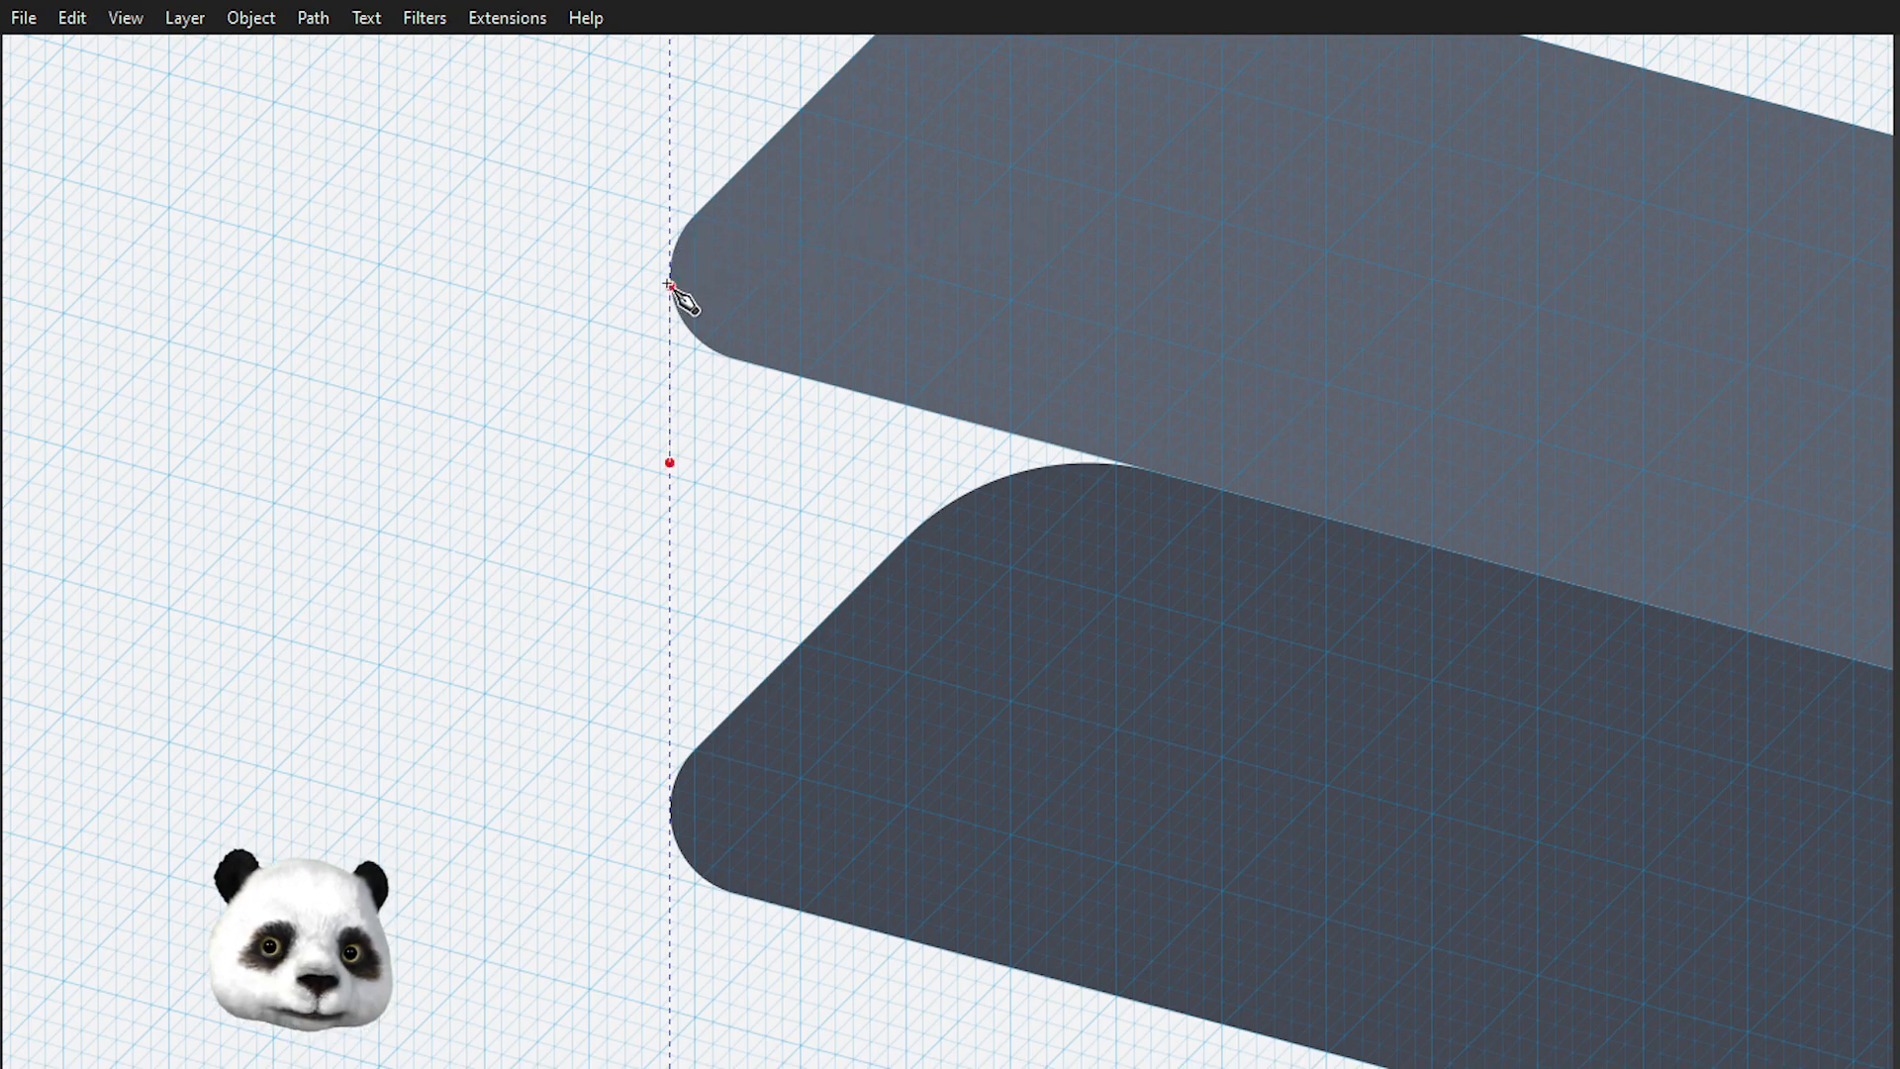
pyautogui.keyDown('ctrl'); pyautogui.scroll(2, 692, 264); pyautogui.keyUp('ctrl')
pyautogui.scroll(1, 677, 279)
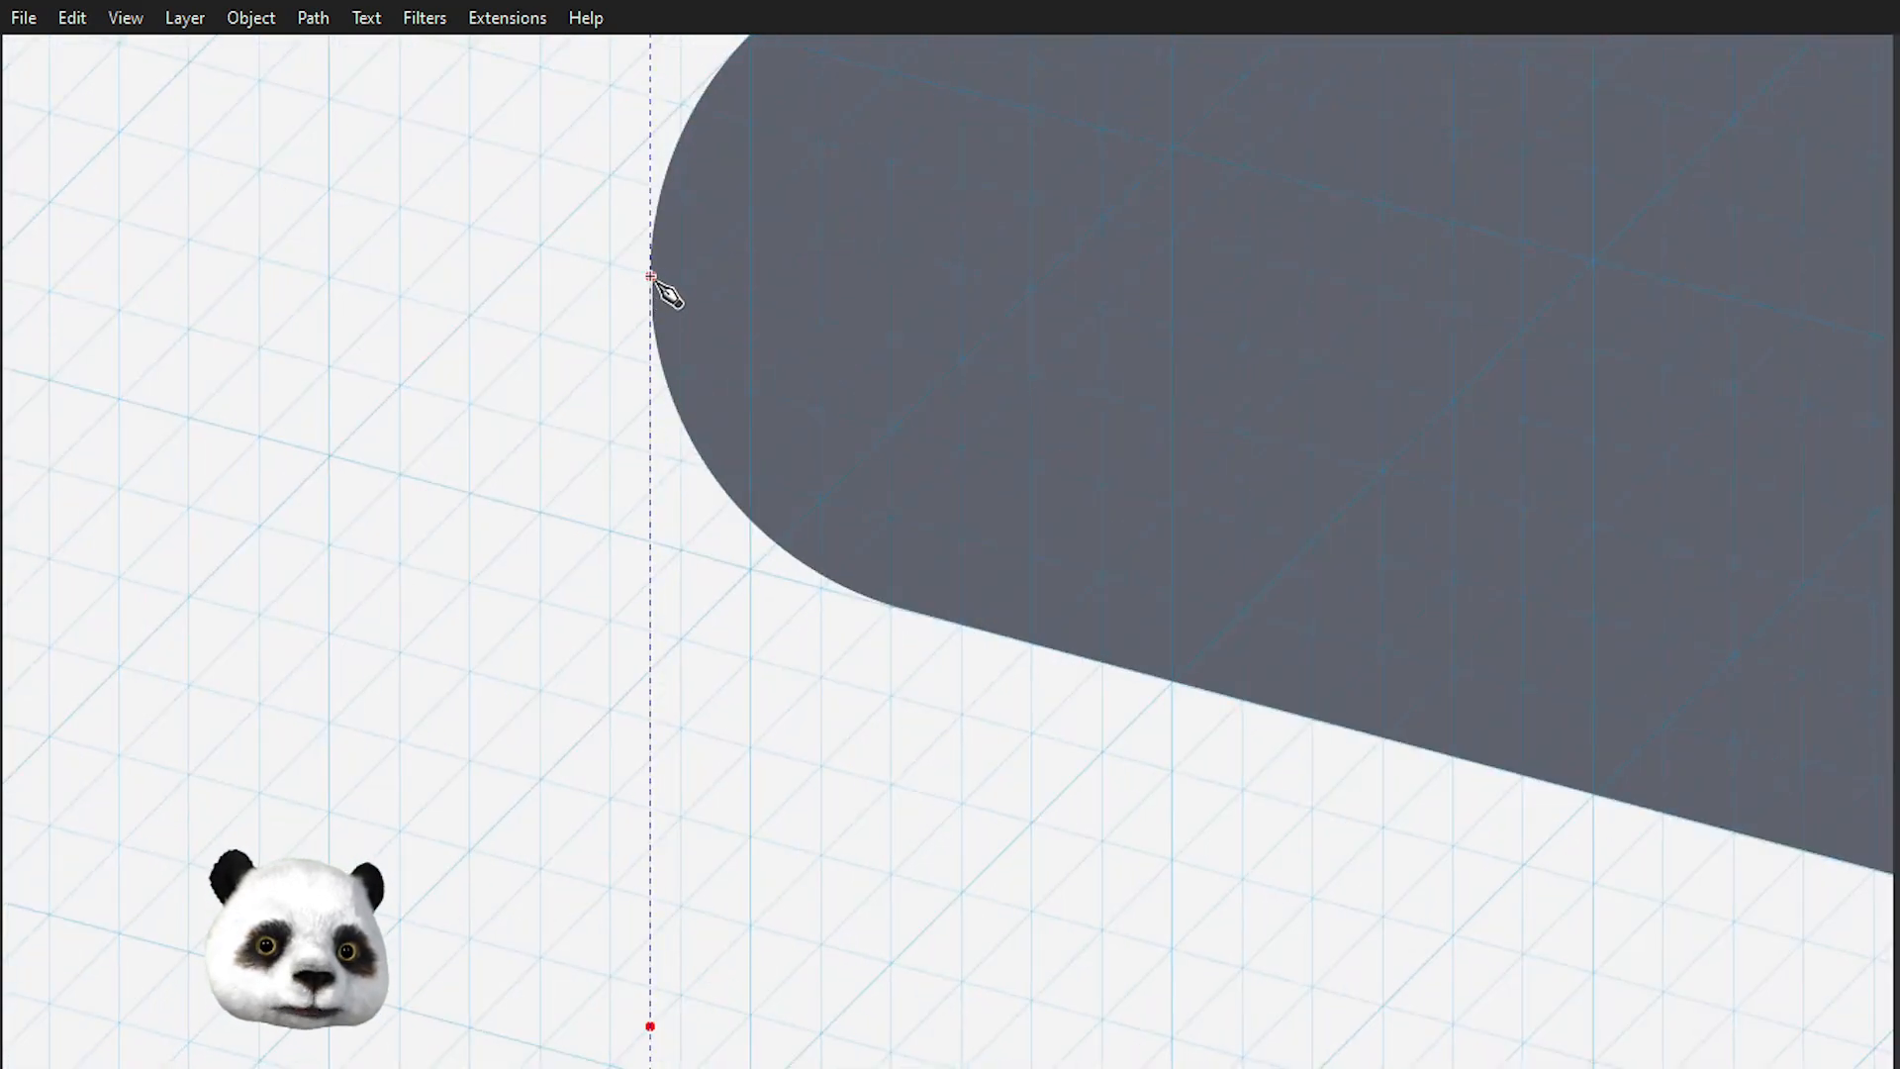
pyautogui.click(651, 270)
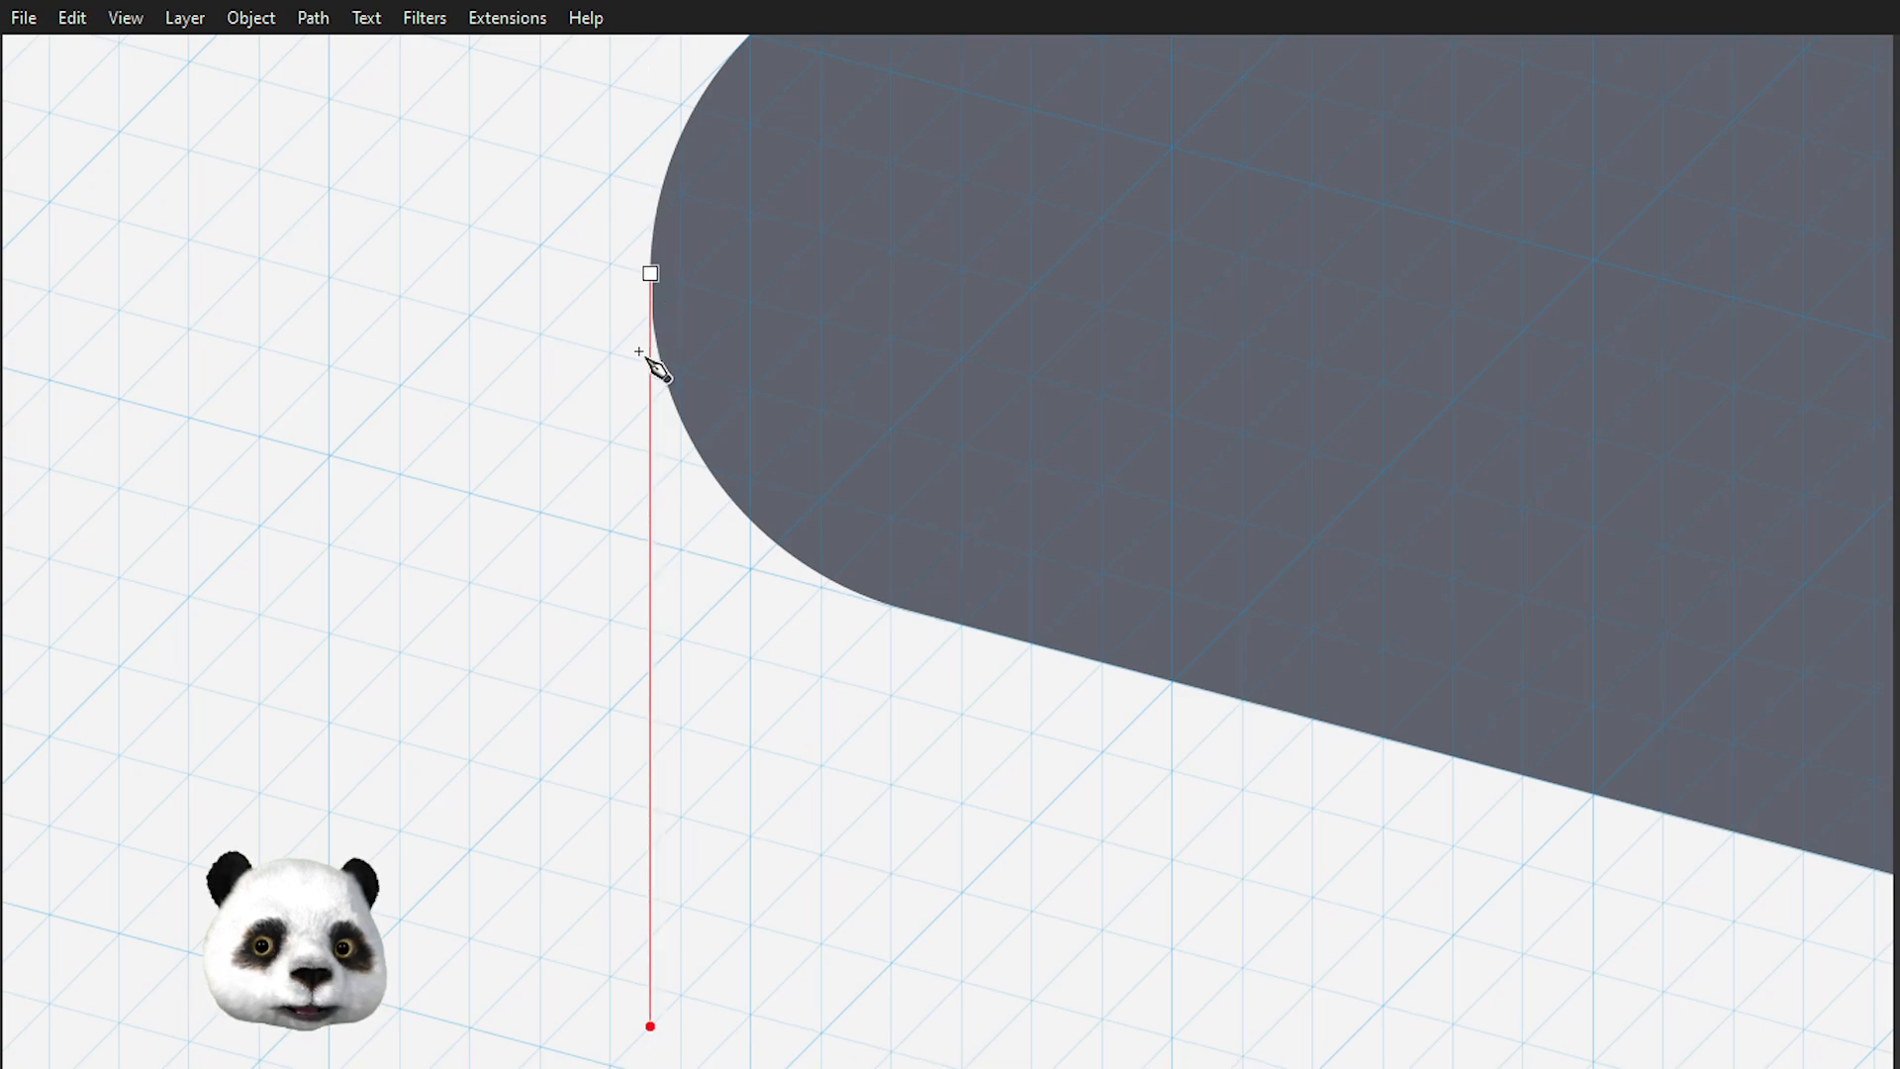
pyautogui.scroll(-3, 630, 532)
pyautogui.moveTo(622, 661); pyautogui.dragTo(742, 224)
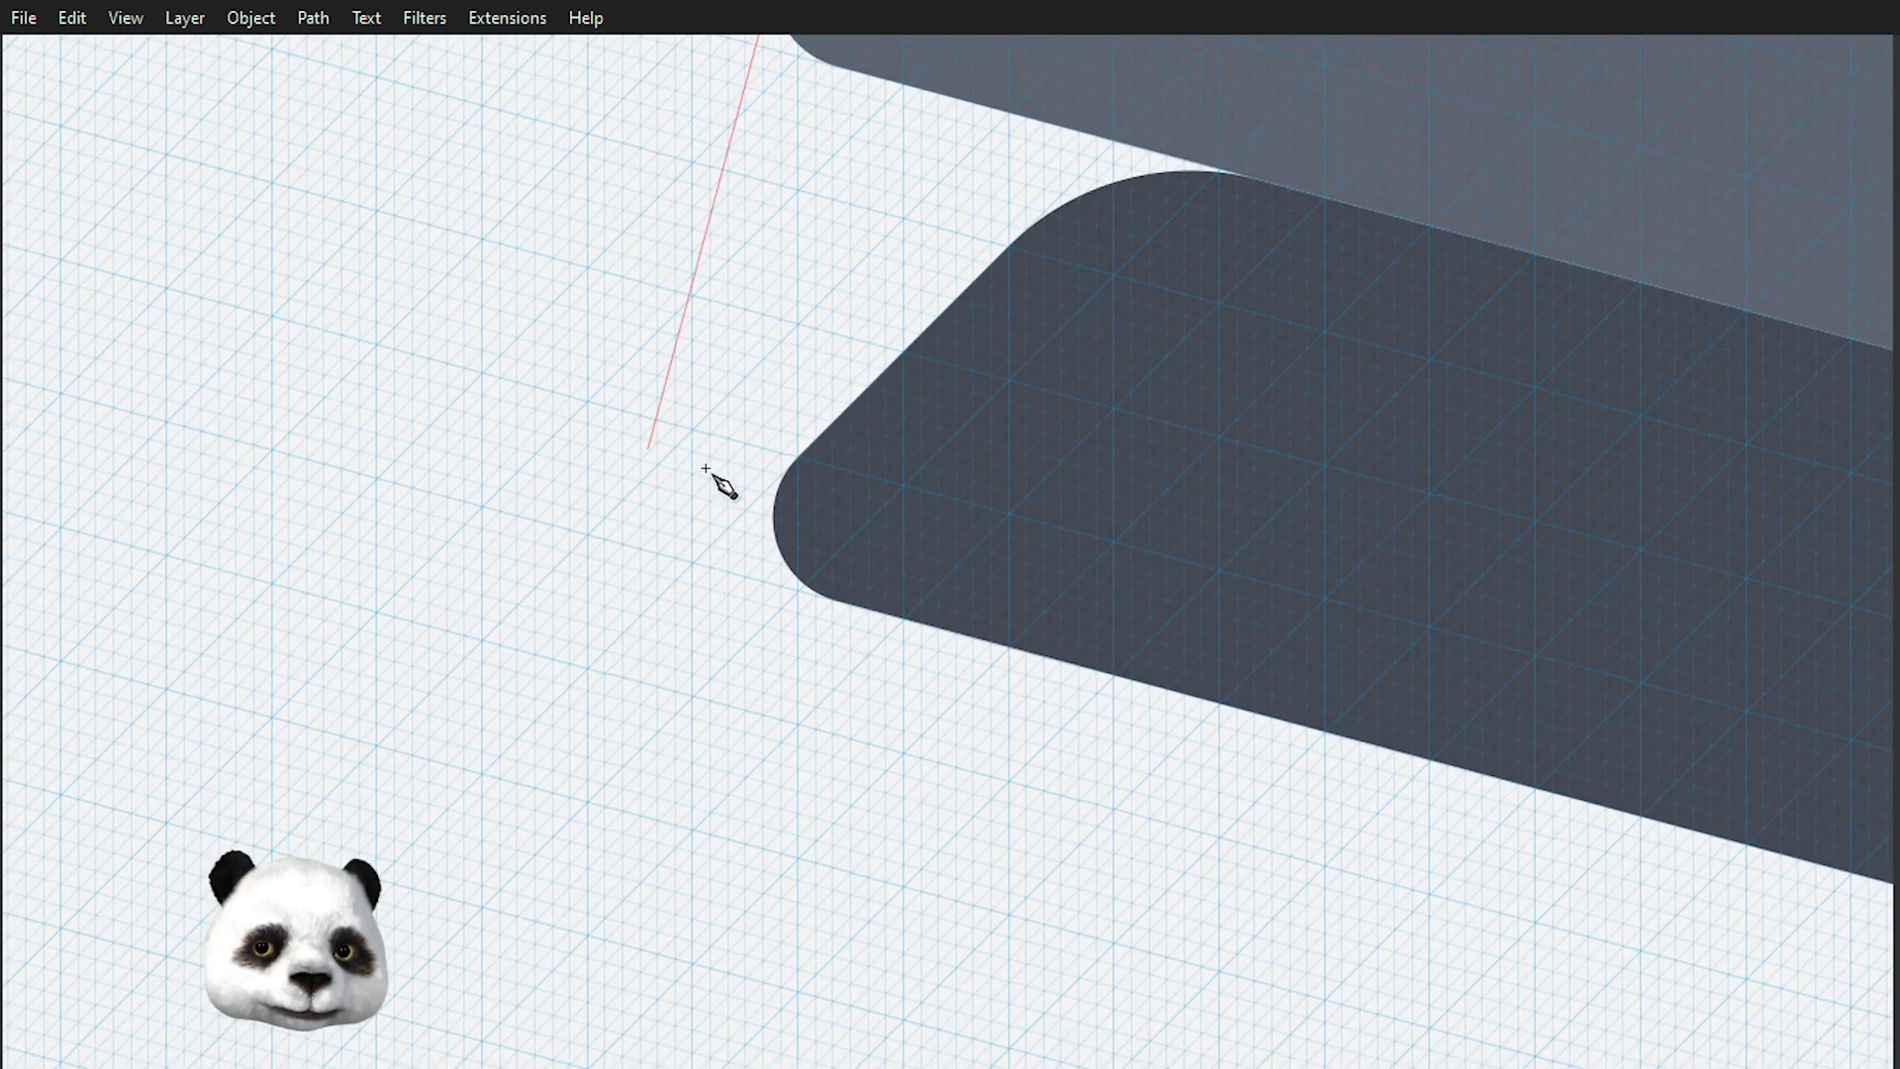
pyautogui.scroll(2, 784, 551)
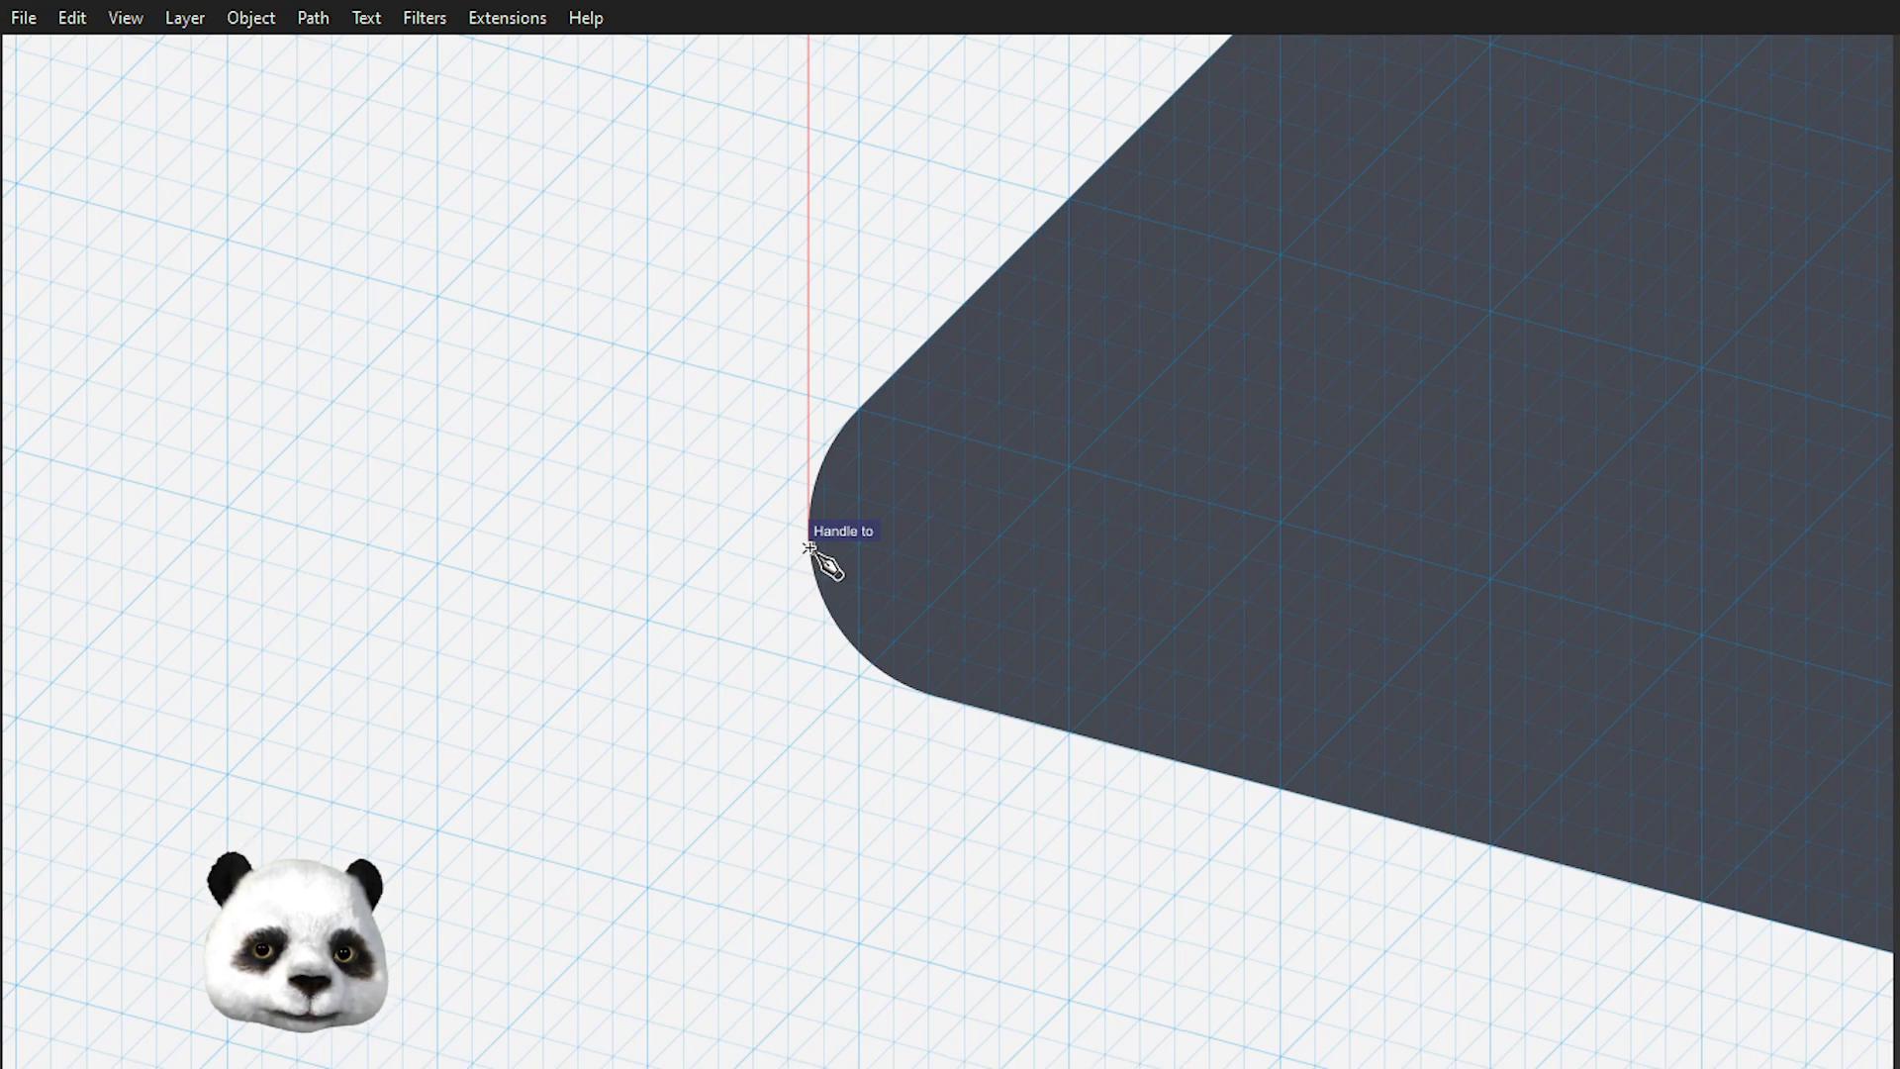
pyautogui.click(809, 548)
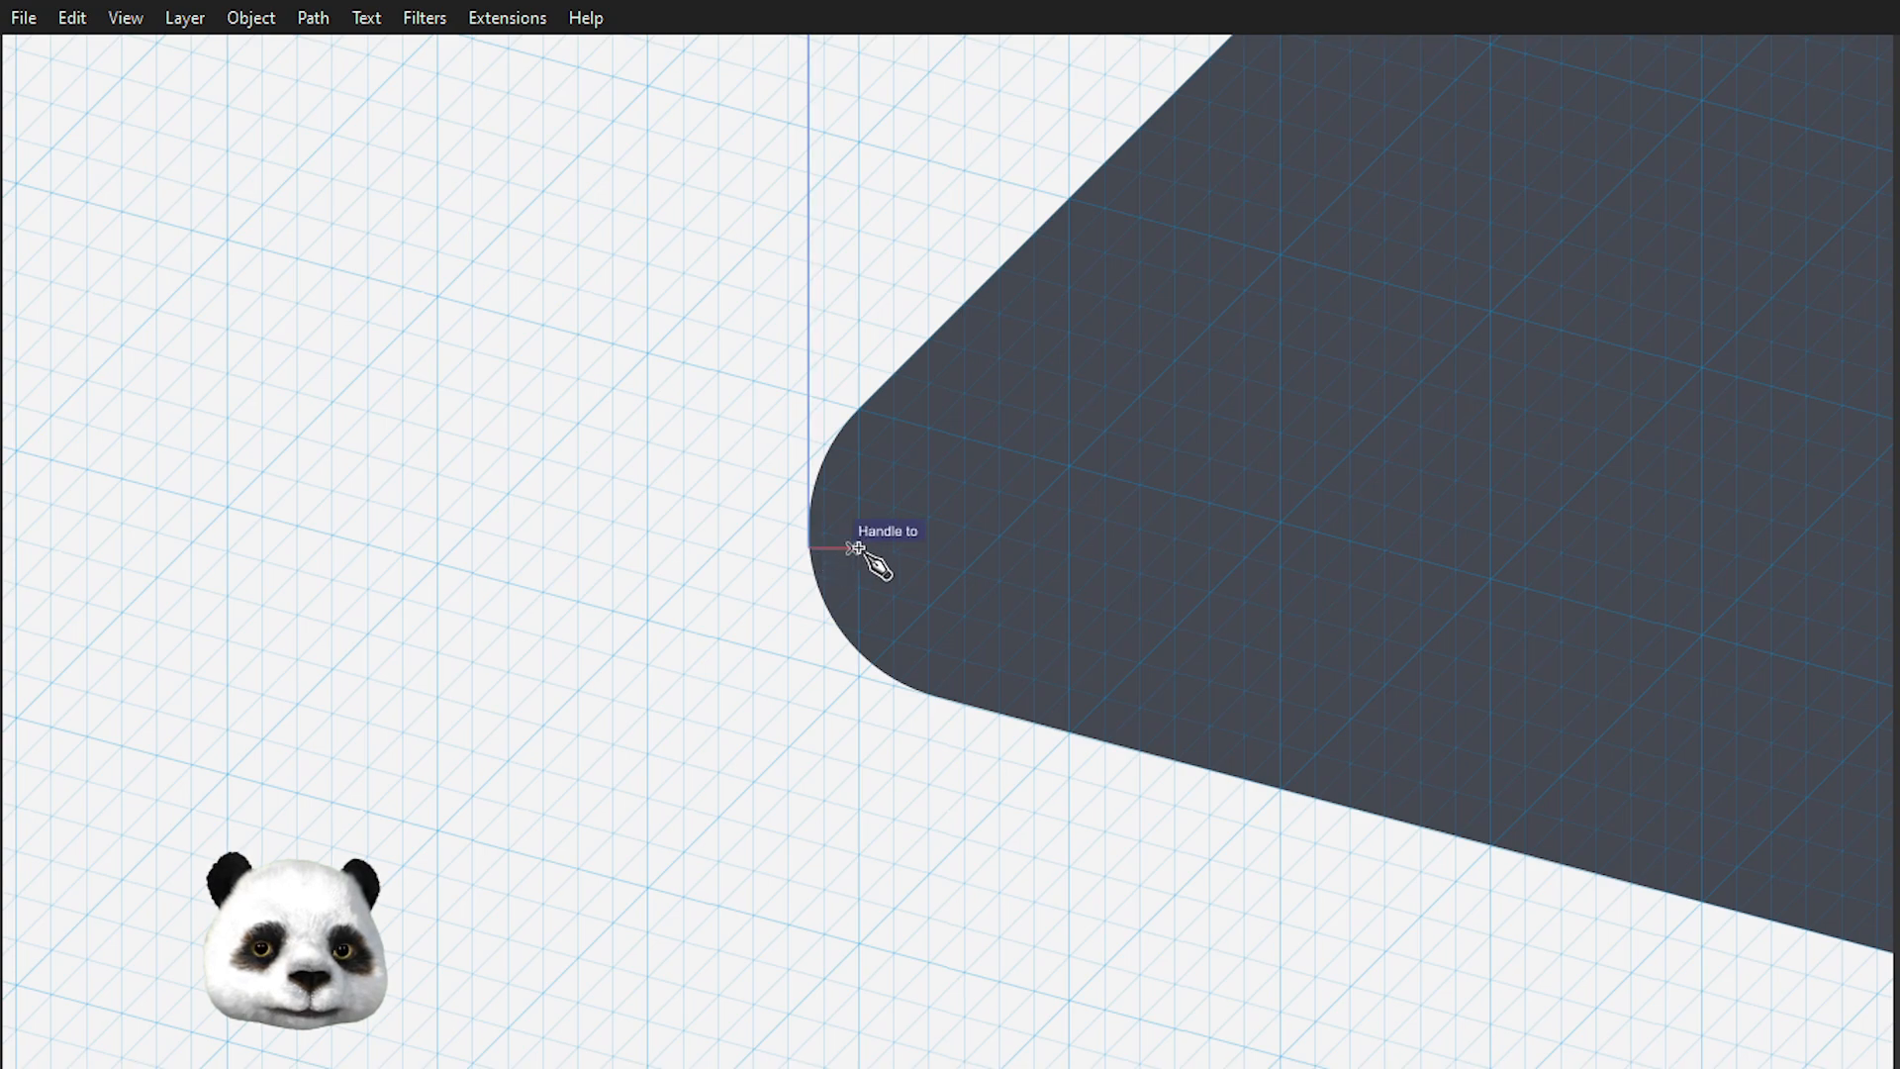
# - Continue the front wall's path to the lower shape's near rounded corner, up to the matching corner above, and close it at its start
pyautogui.scroll(-3, 994, 611)
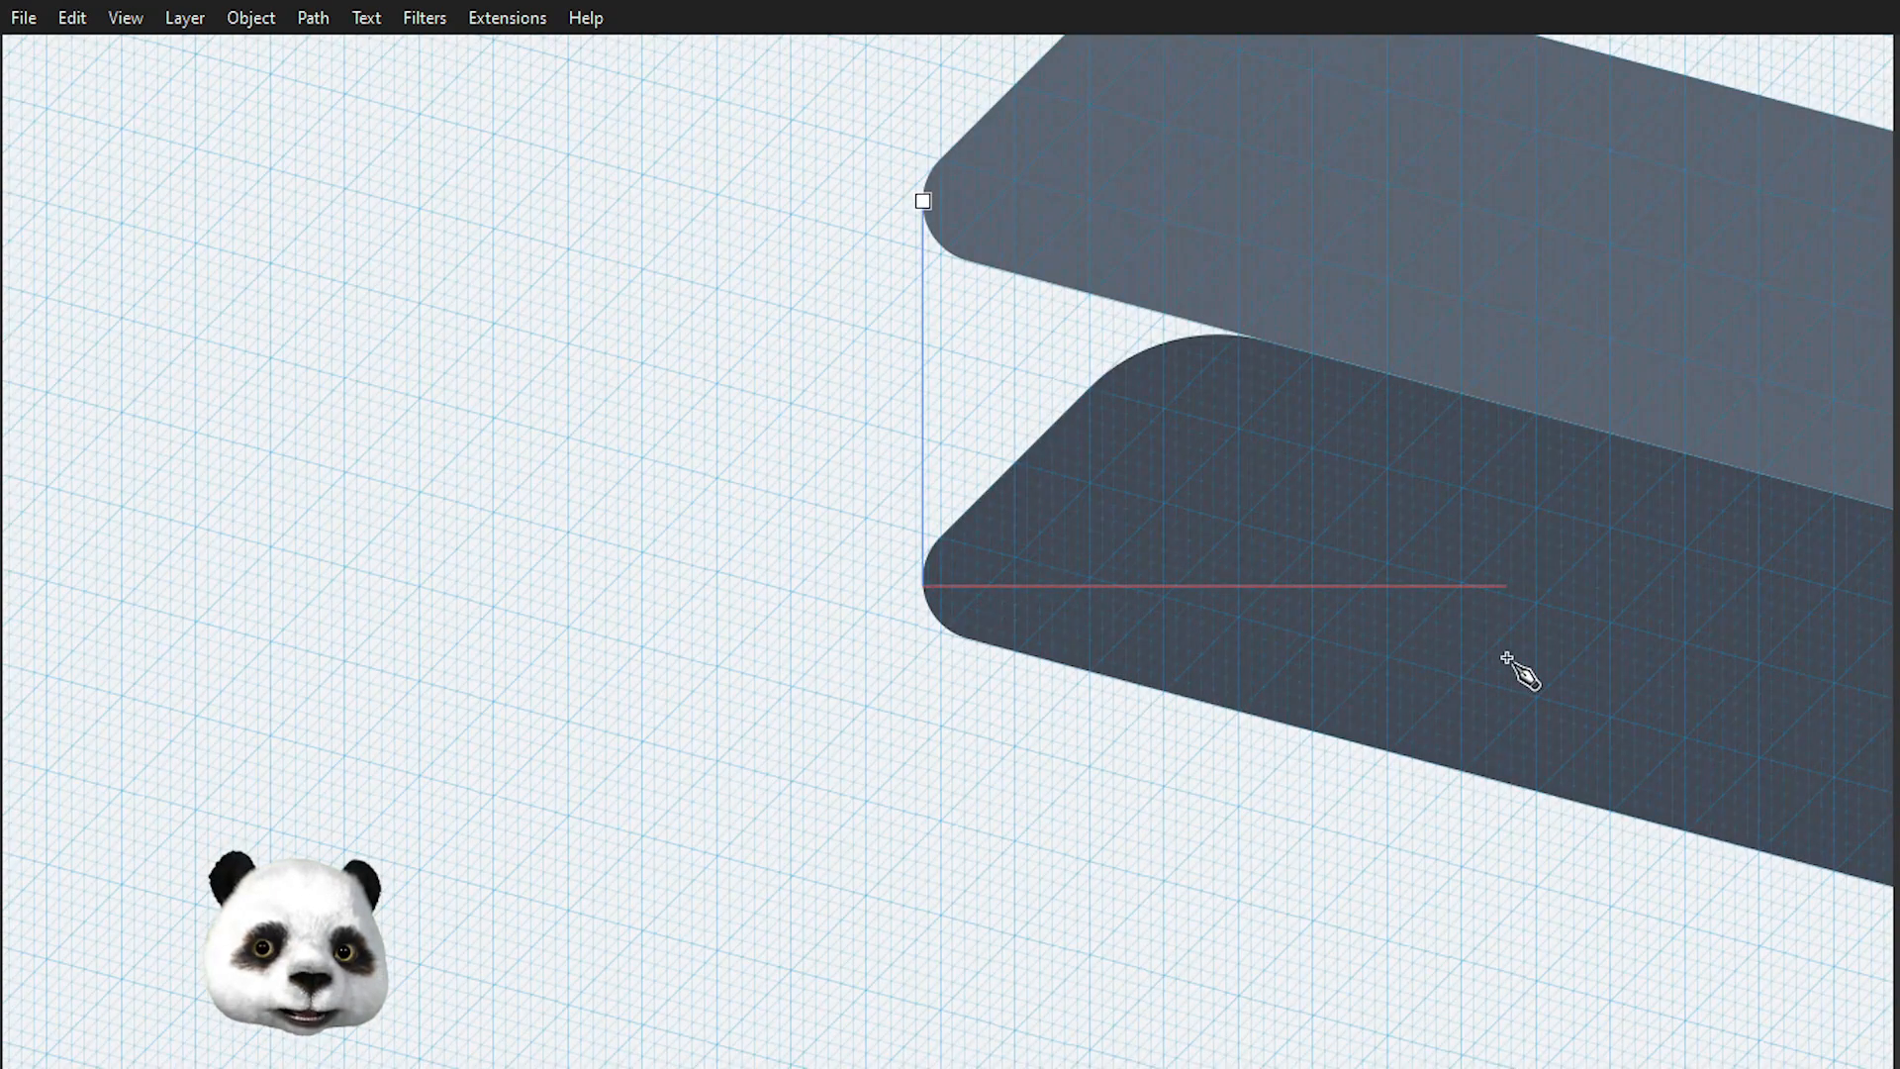
pyautogui.moveTo(1429, 637); pyautogui.dragTo(545, 412)
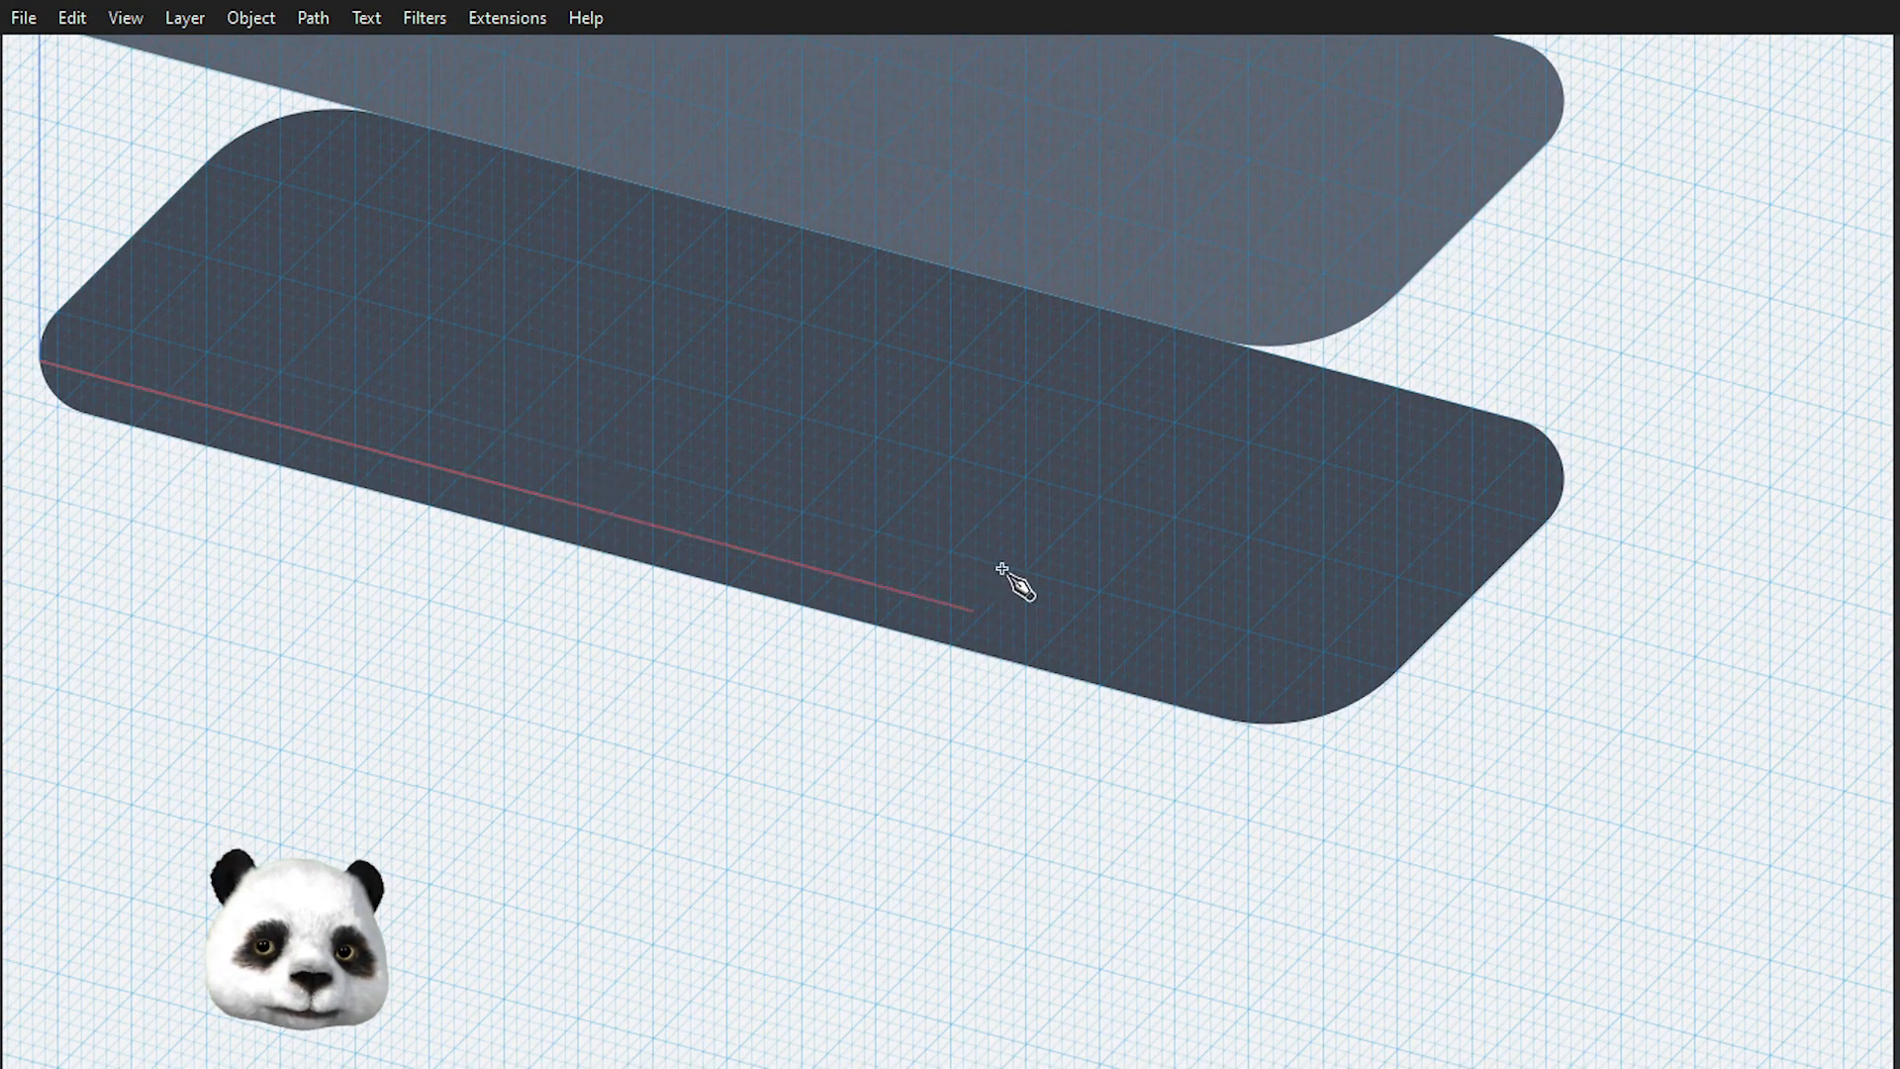
pyautogui.scroll(3, 1346, 694)
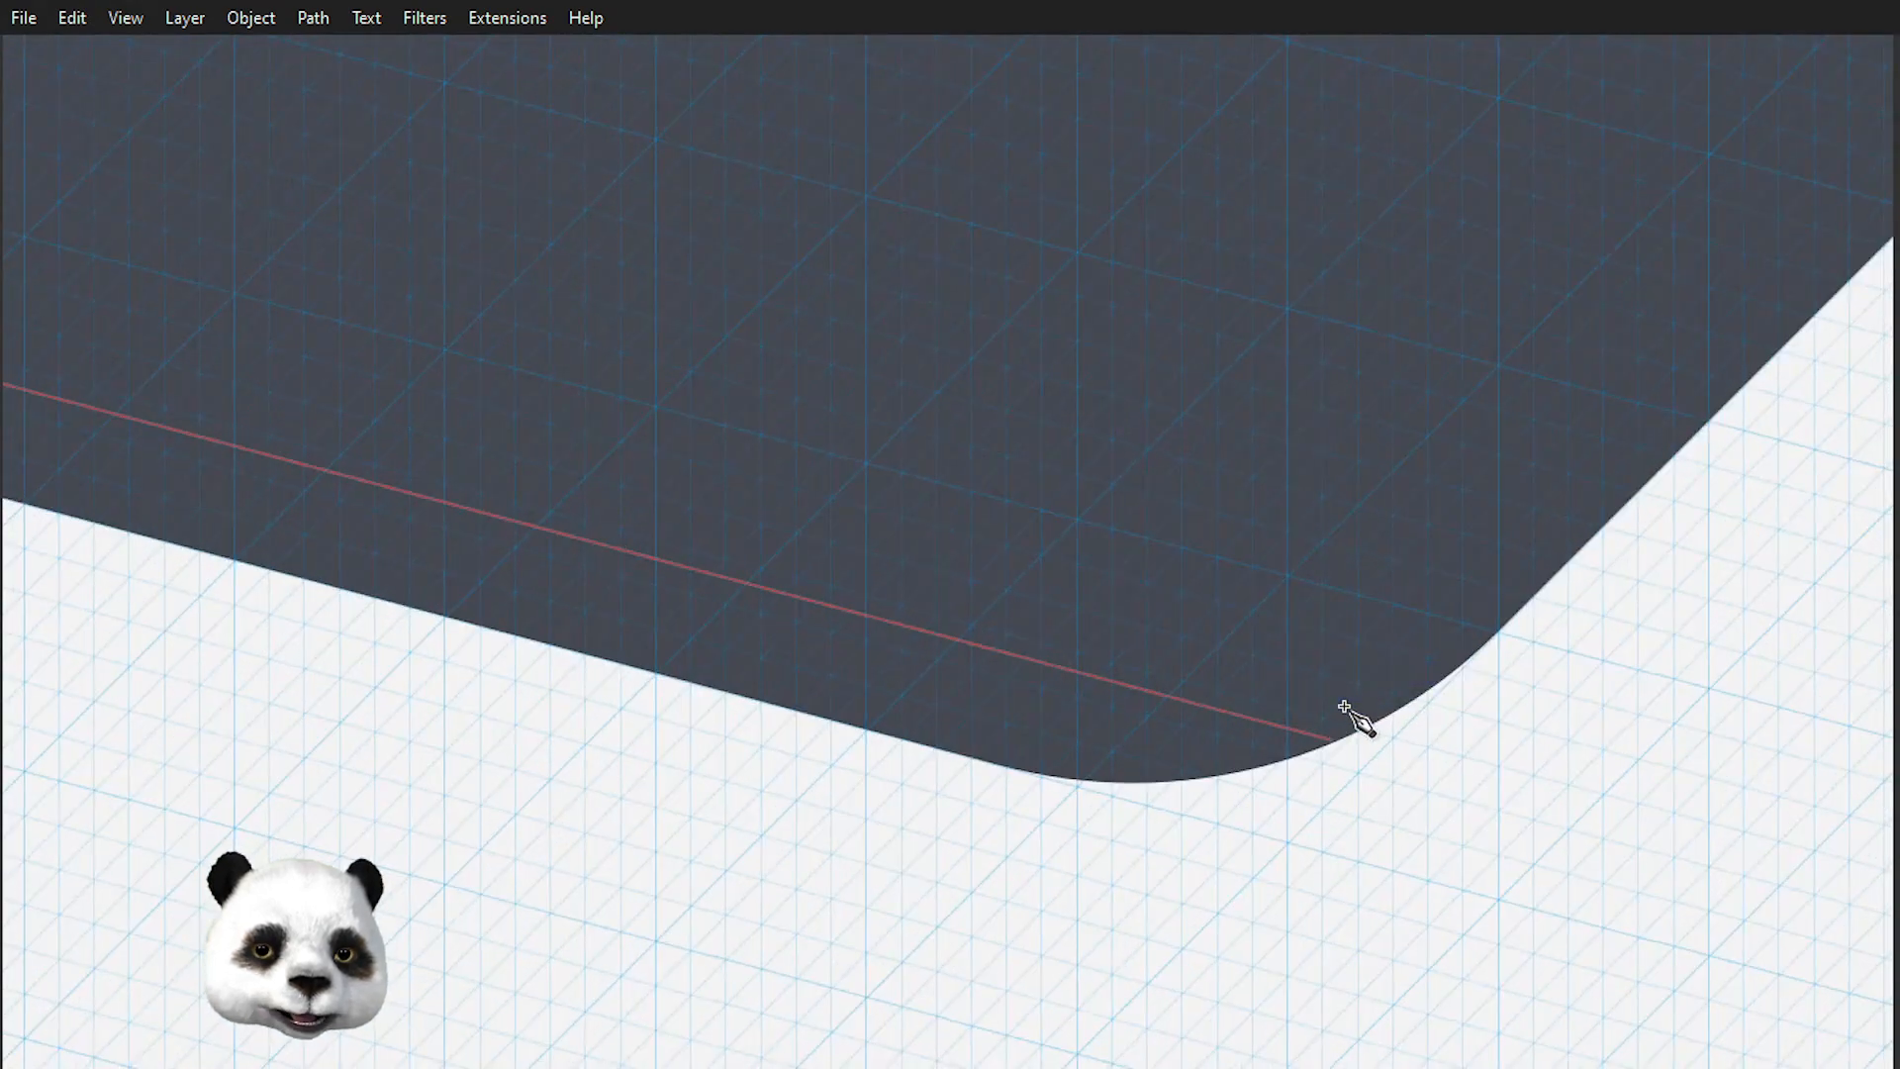
pyautogui.click(1338, 734)
pyautogui.scroll(-5, 1293, 347)
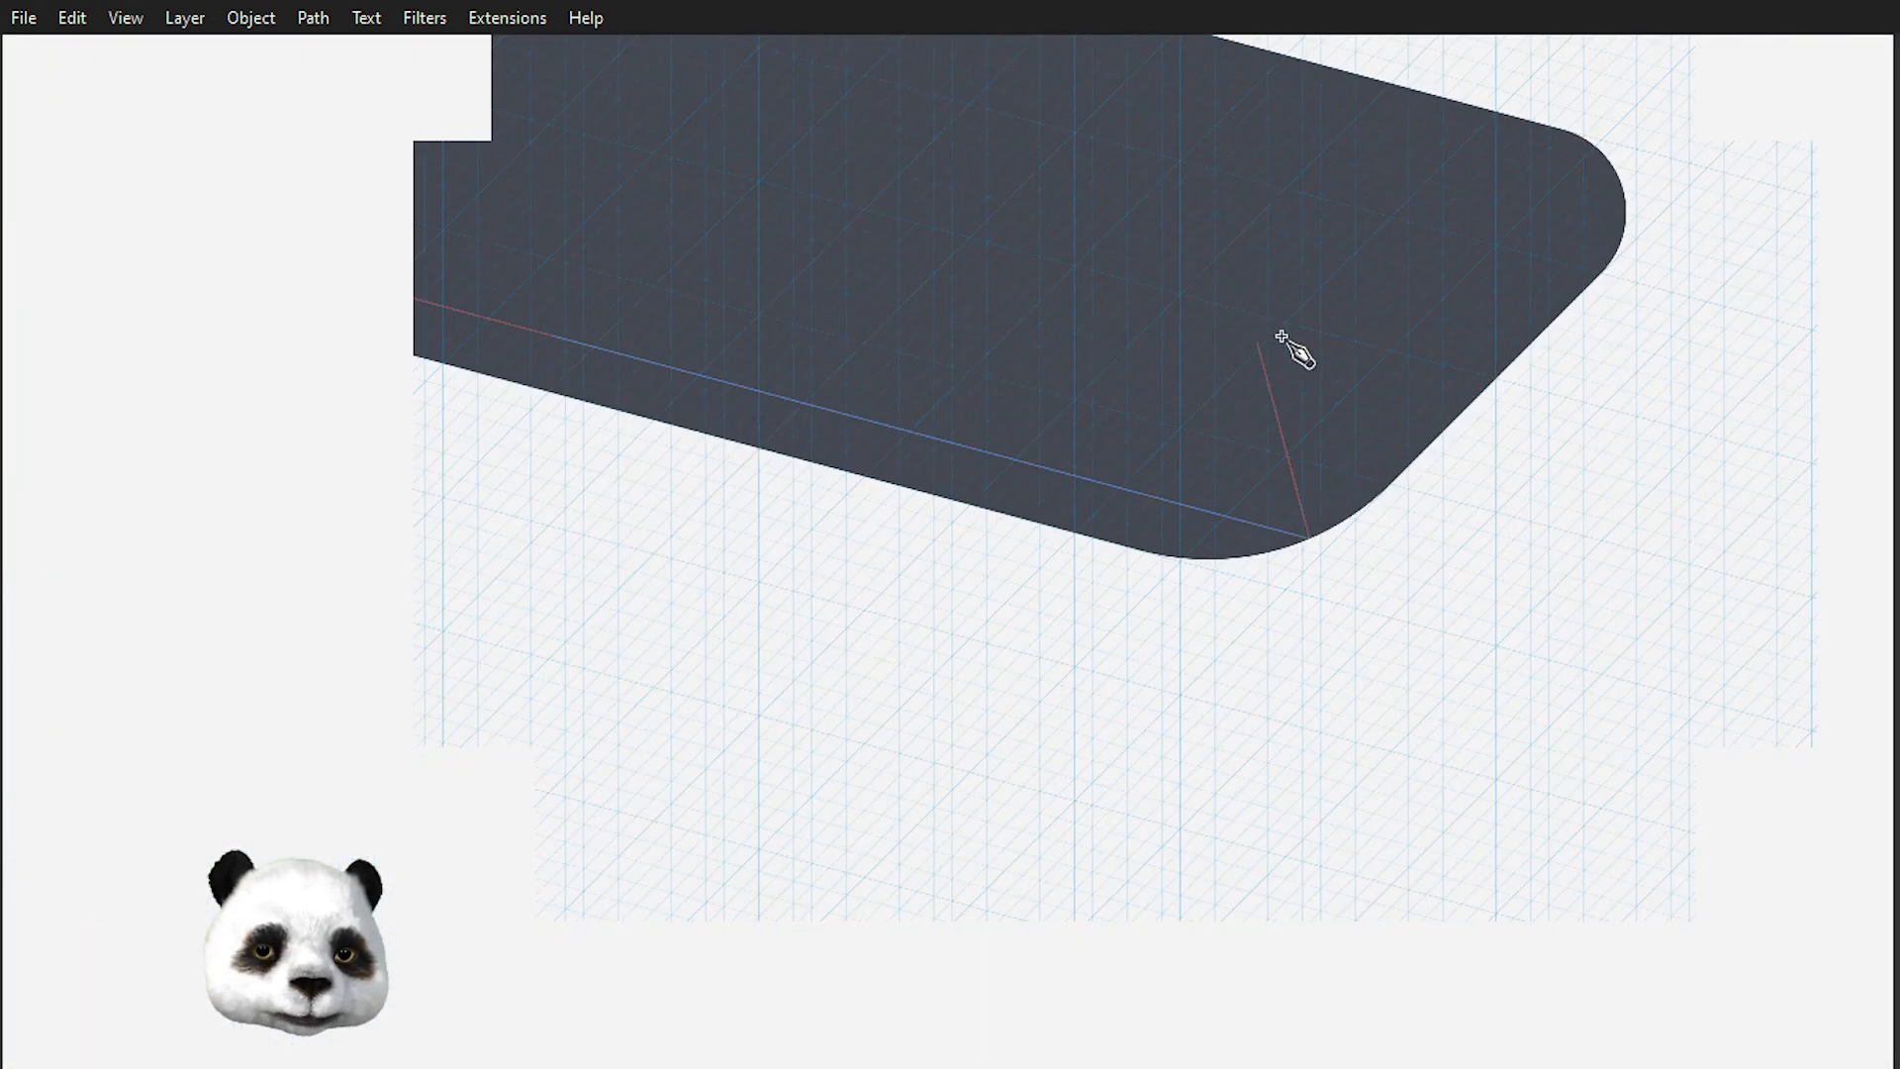
pyautogui.scroll(3, 1256, 492)
pyautogui.scroll(2, 1234, 566)
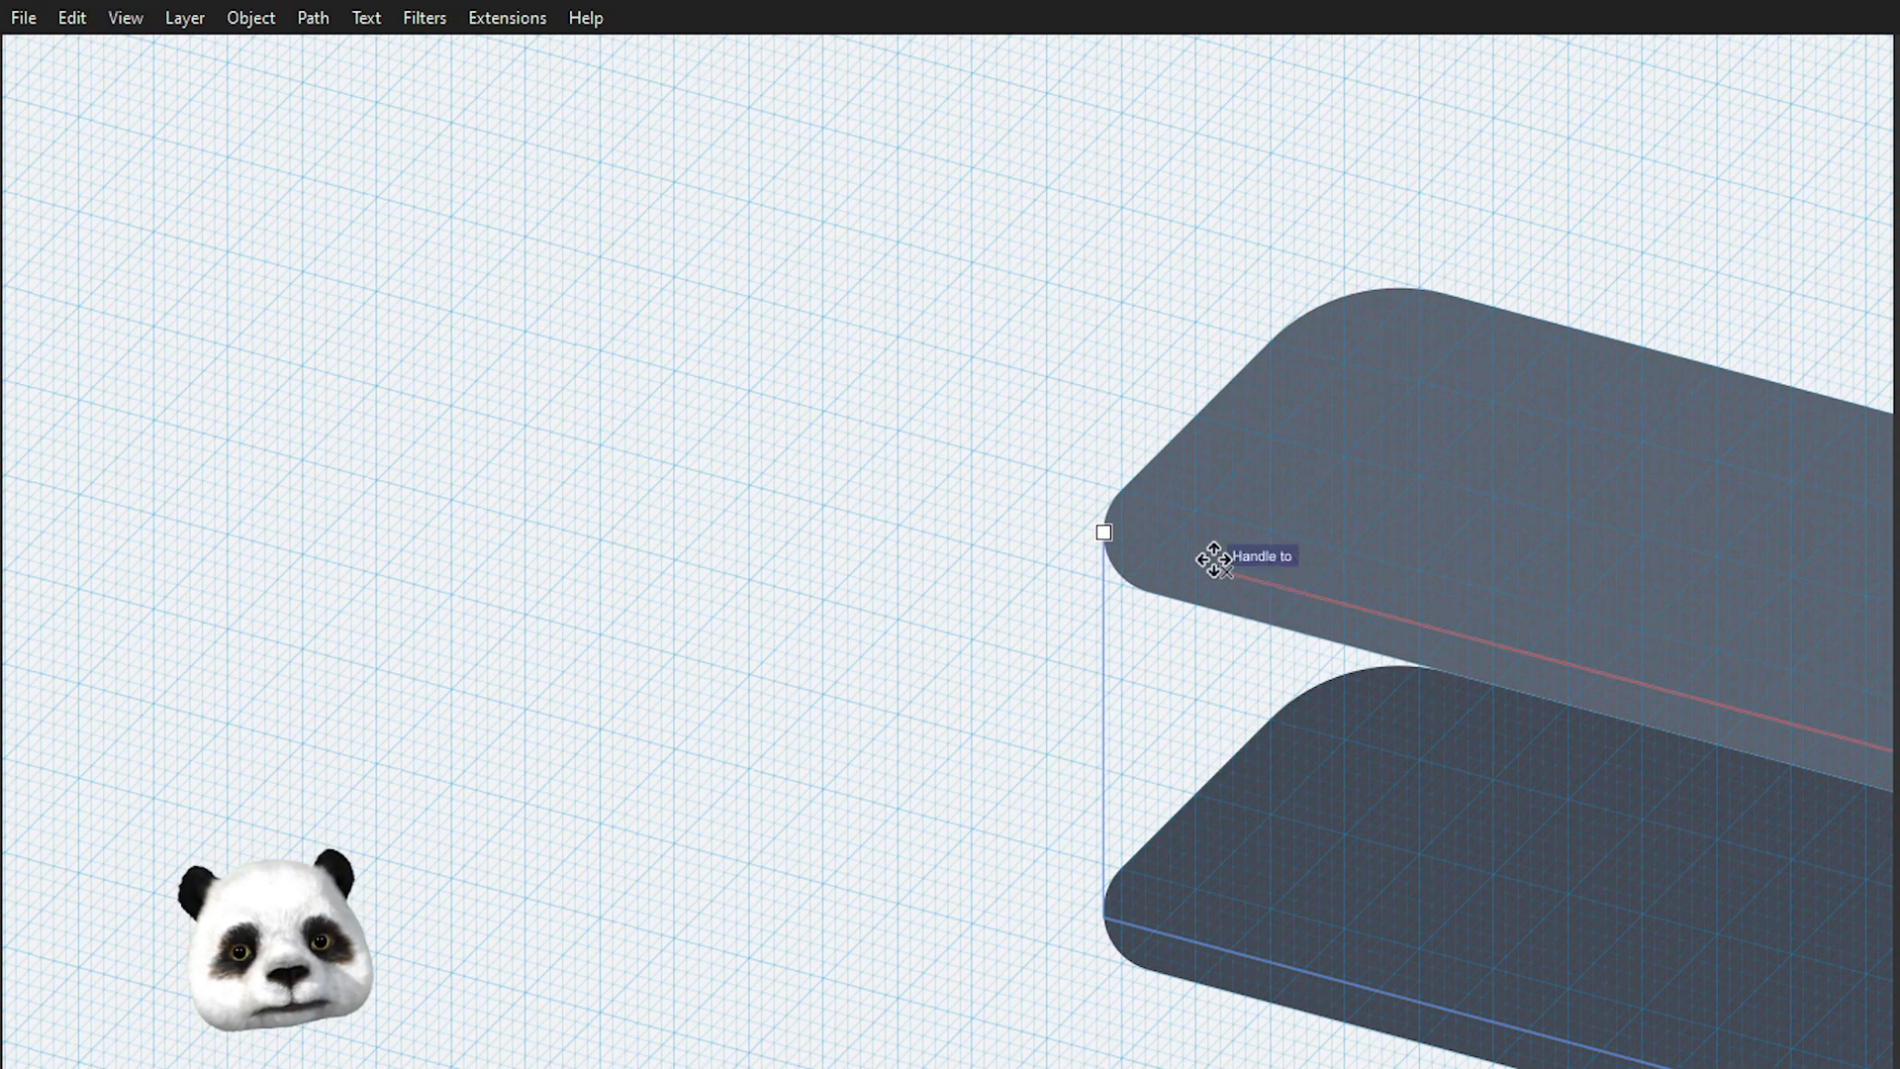
pyautogui.click(1103, 531)
pyautogui.scroll(-3, 1225, 603)
pyautogui.moveTo(1354, 653); pyautogui.dragTo(955, 601)
pyautogui.scroll(1, 963, 598)
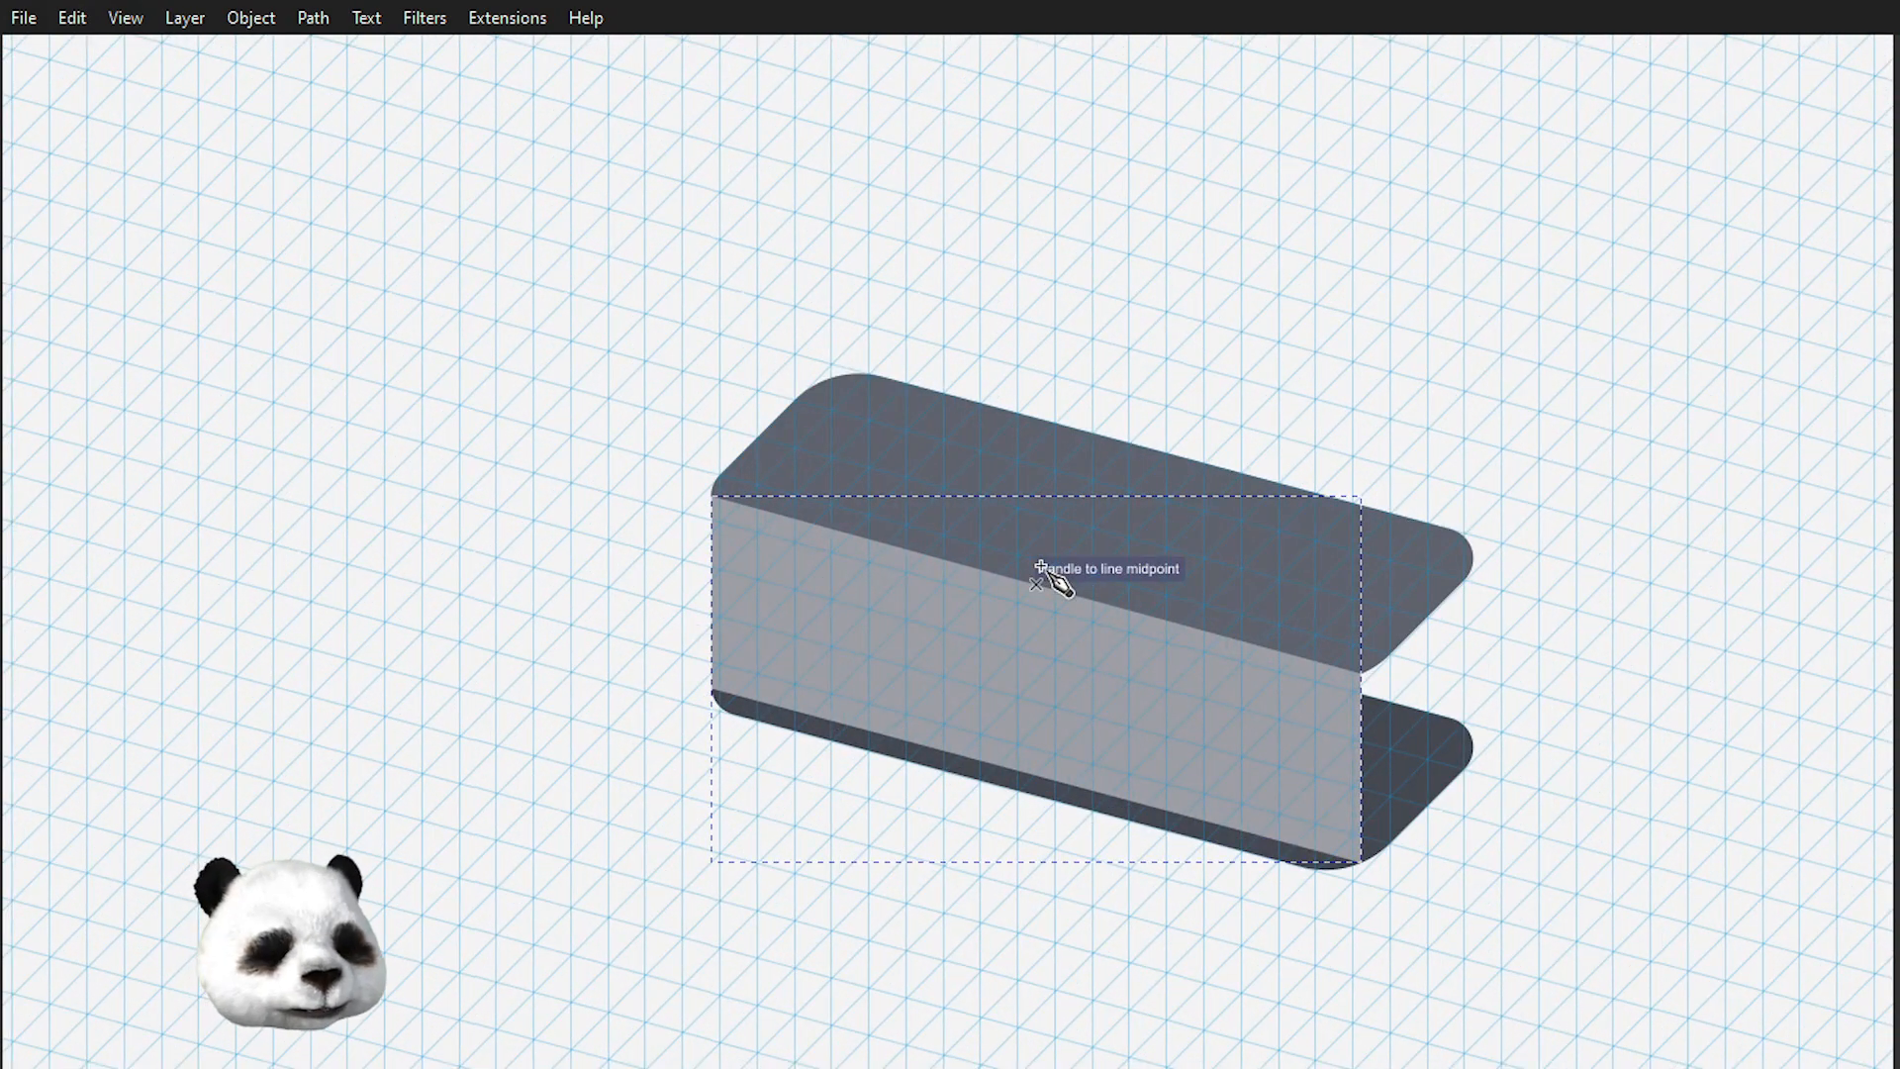
# - Fill the front wall with the lower shape's dark gray and lower it behind the upper parallelogram
pyautogui.press('End')
pyautogui.press('Home')
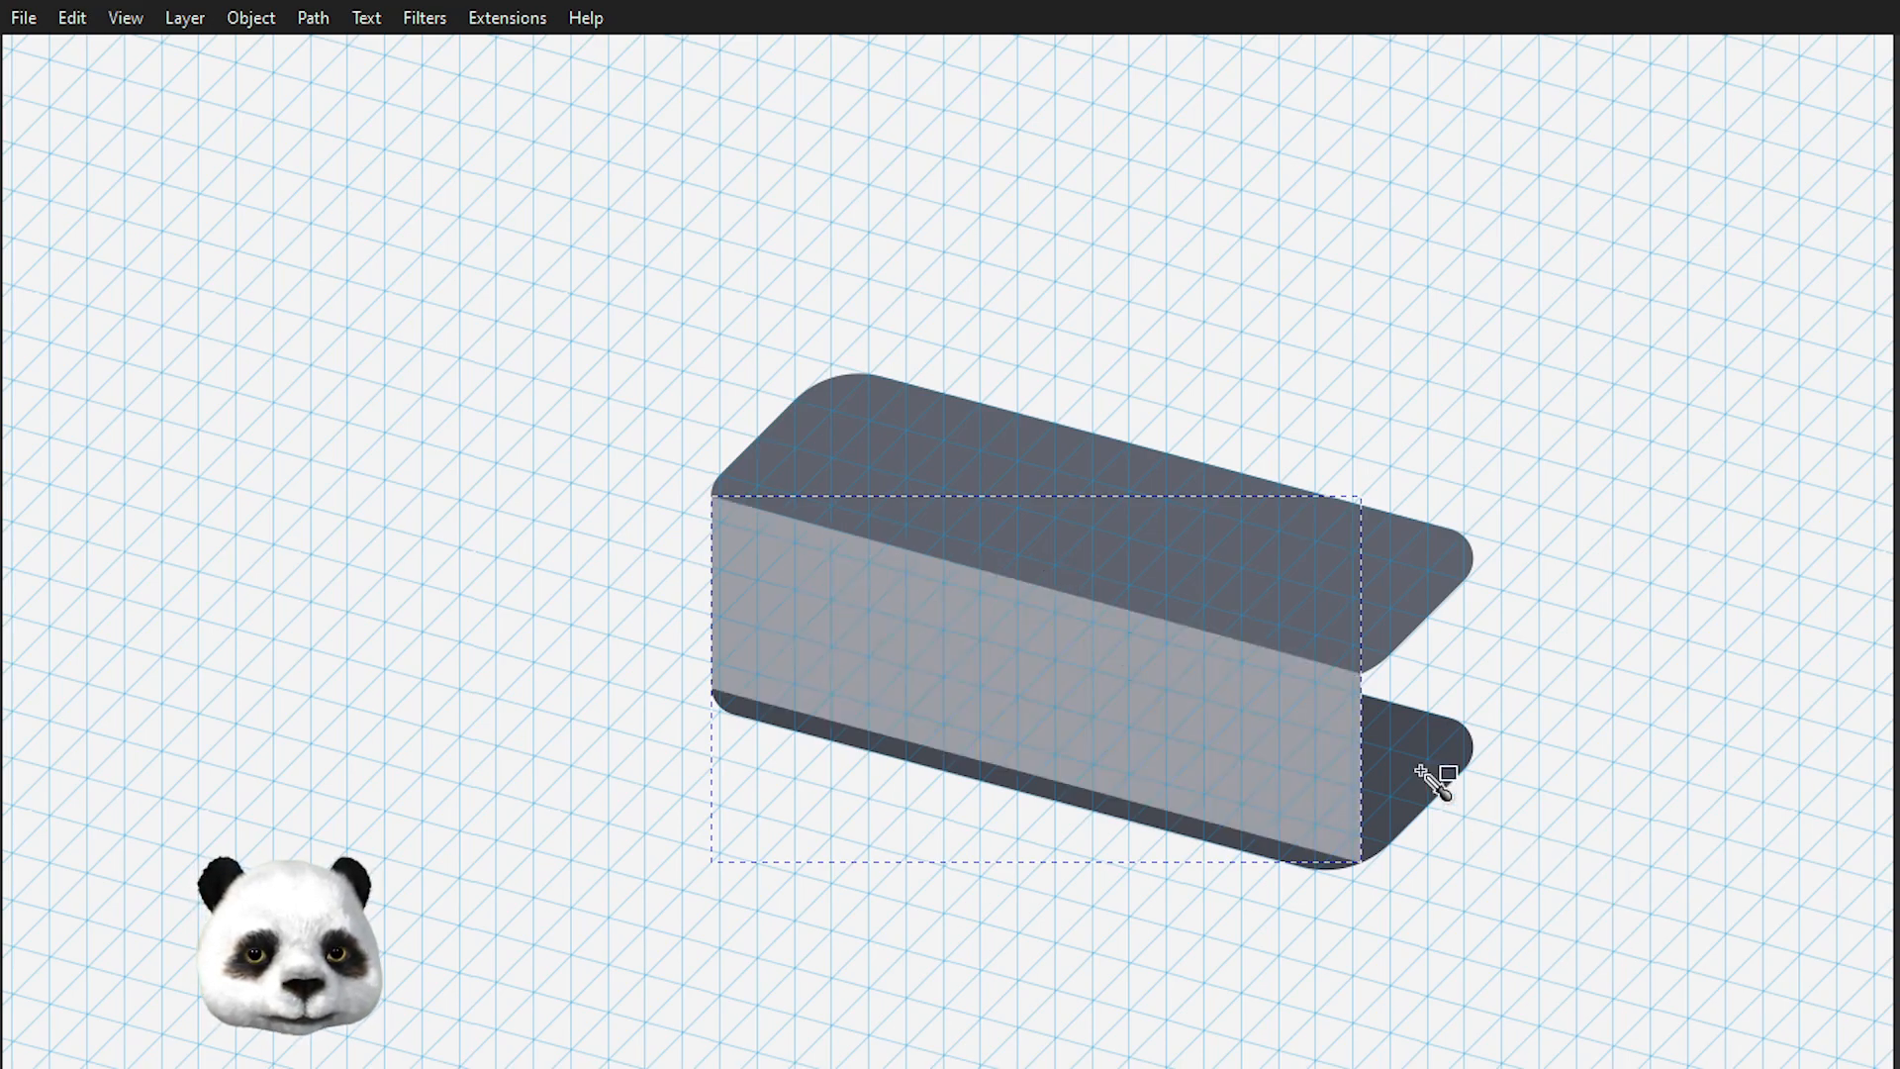
pyautogui.click(1434, 781)
pyautogui.scroll(2, 1242, 763)
pyautogui.press('s')
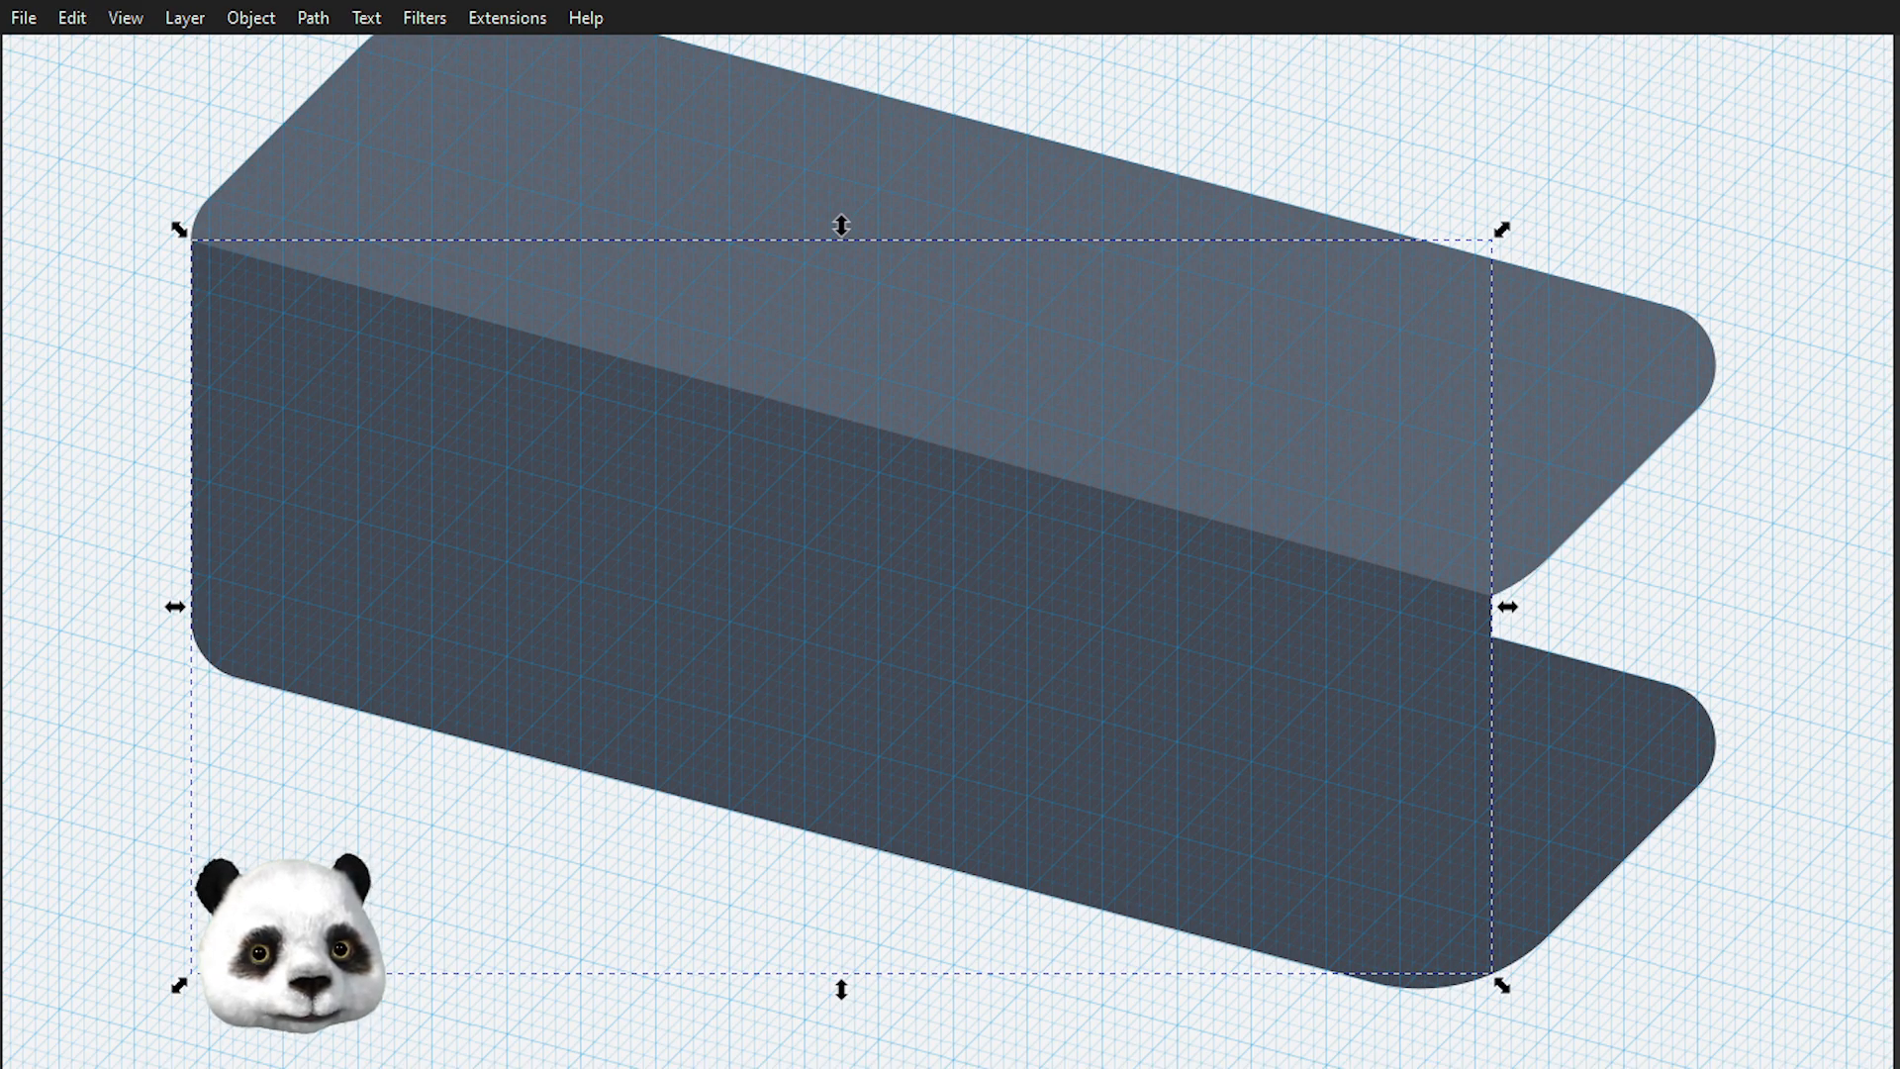
pyautogui.press('pagedown')
pyautogui.press('Escape')
# - Start the short end wall with the Pen tool, drawing a vertical edge between the rightmost points of the upper and lower shapes
pyautogui.moveTo(1696, 602); pyautogui.dragTo(1137, 543)
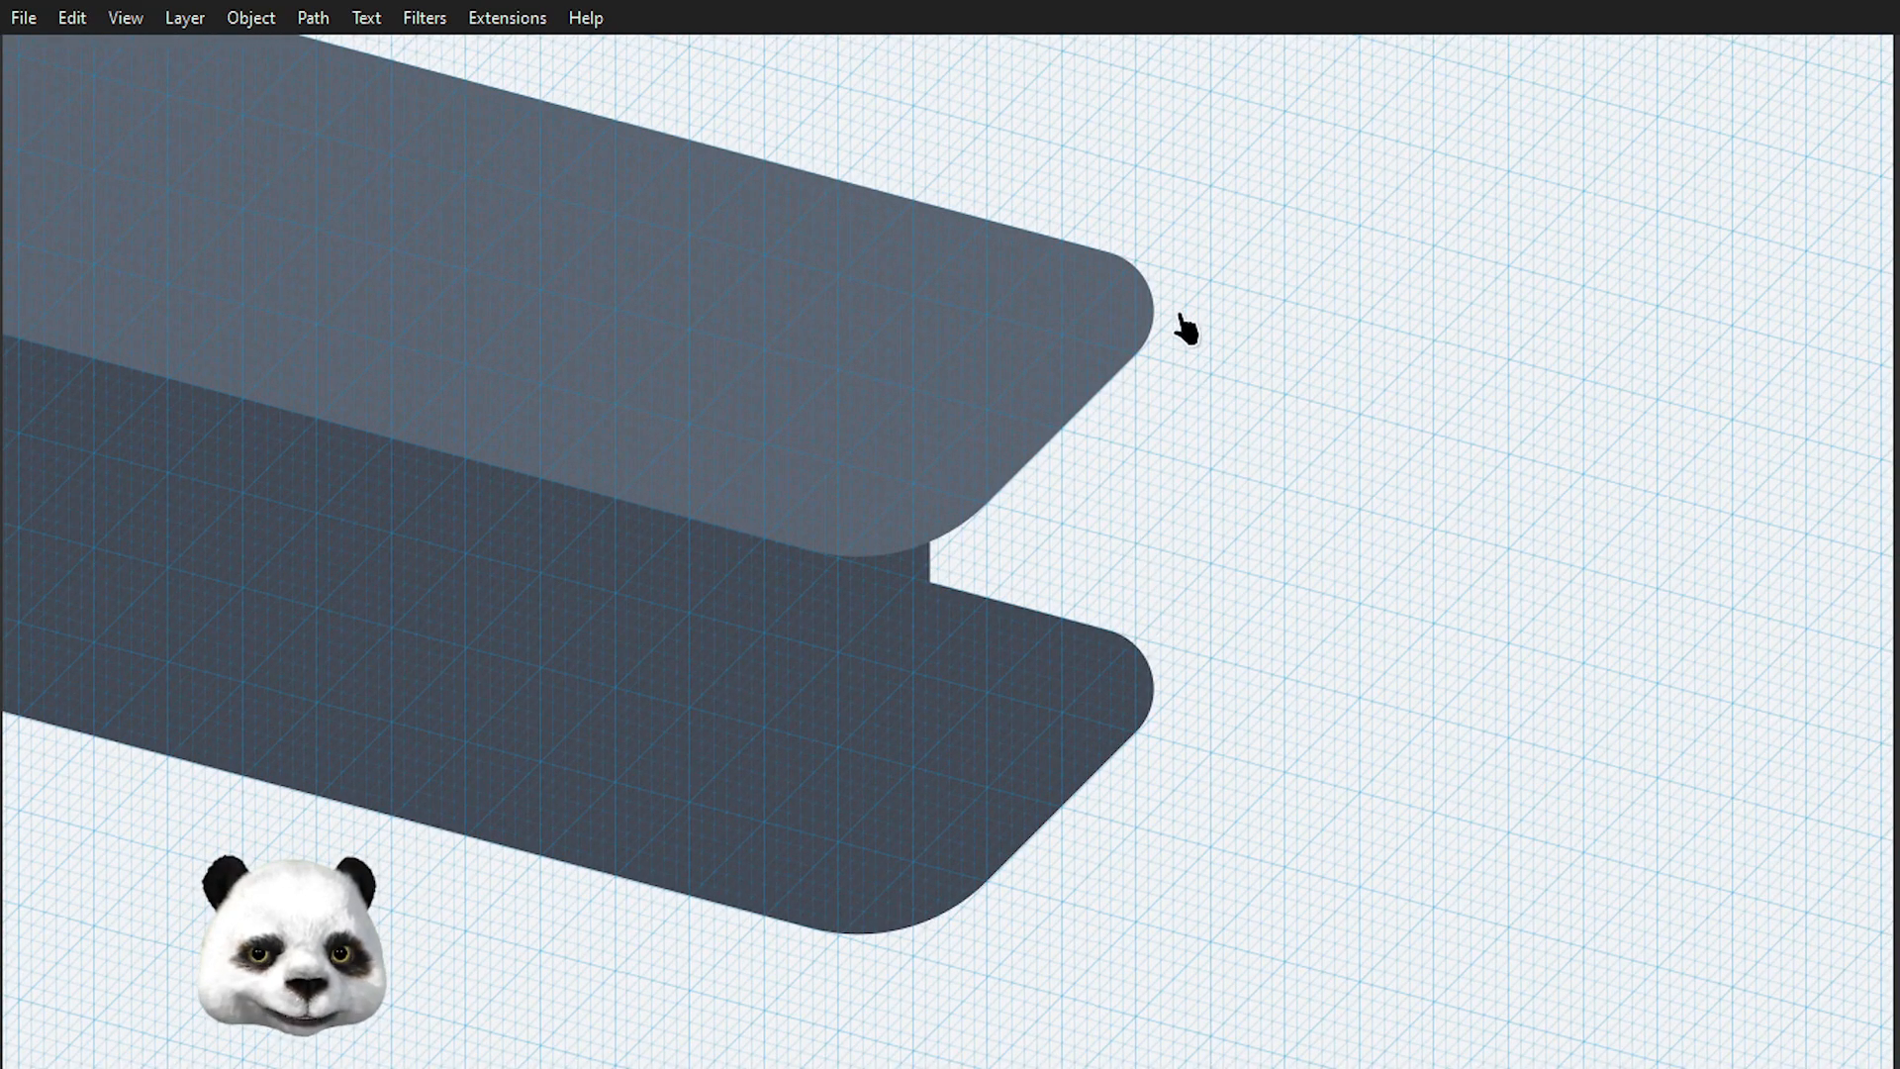
pyautogui.scroll(2, 1192, 421)
pyautogui.click(1143, 261)
pyautogui.scroll(3, 1160, 277)
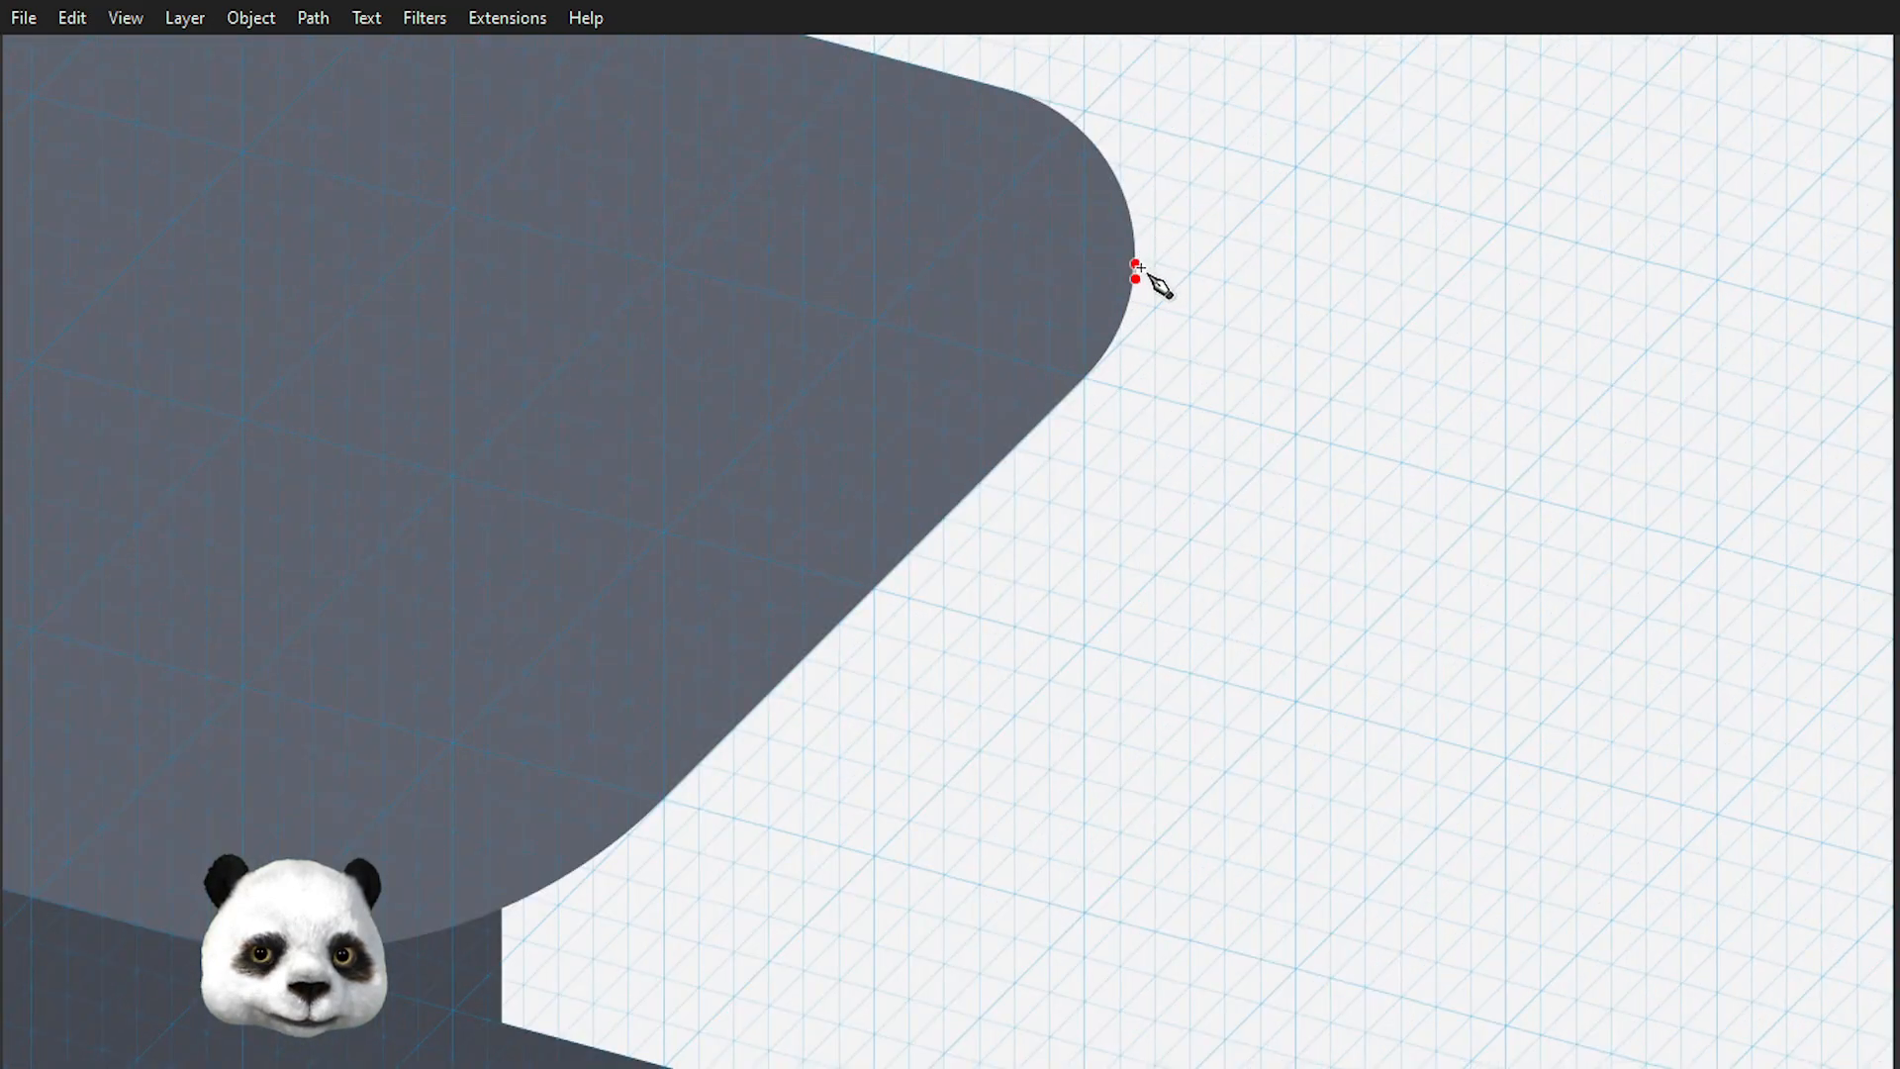
pyautogui.click(1136, 282)
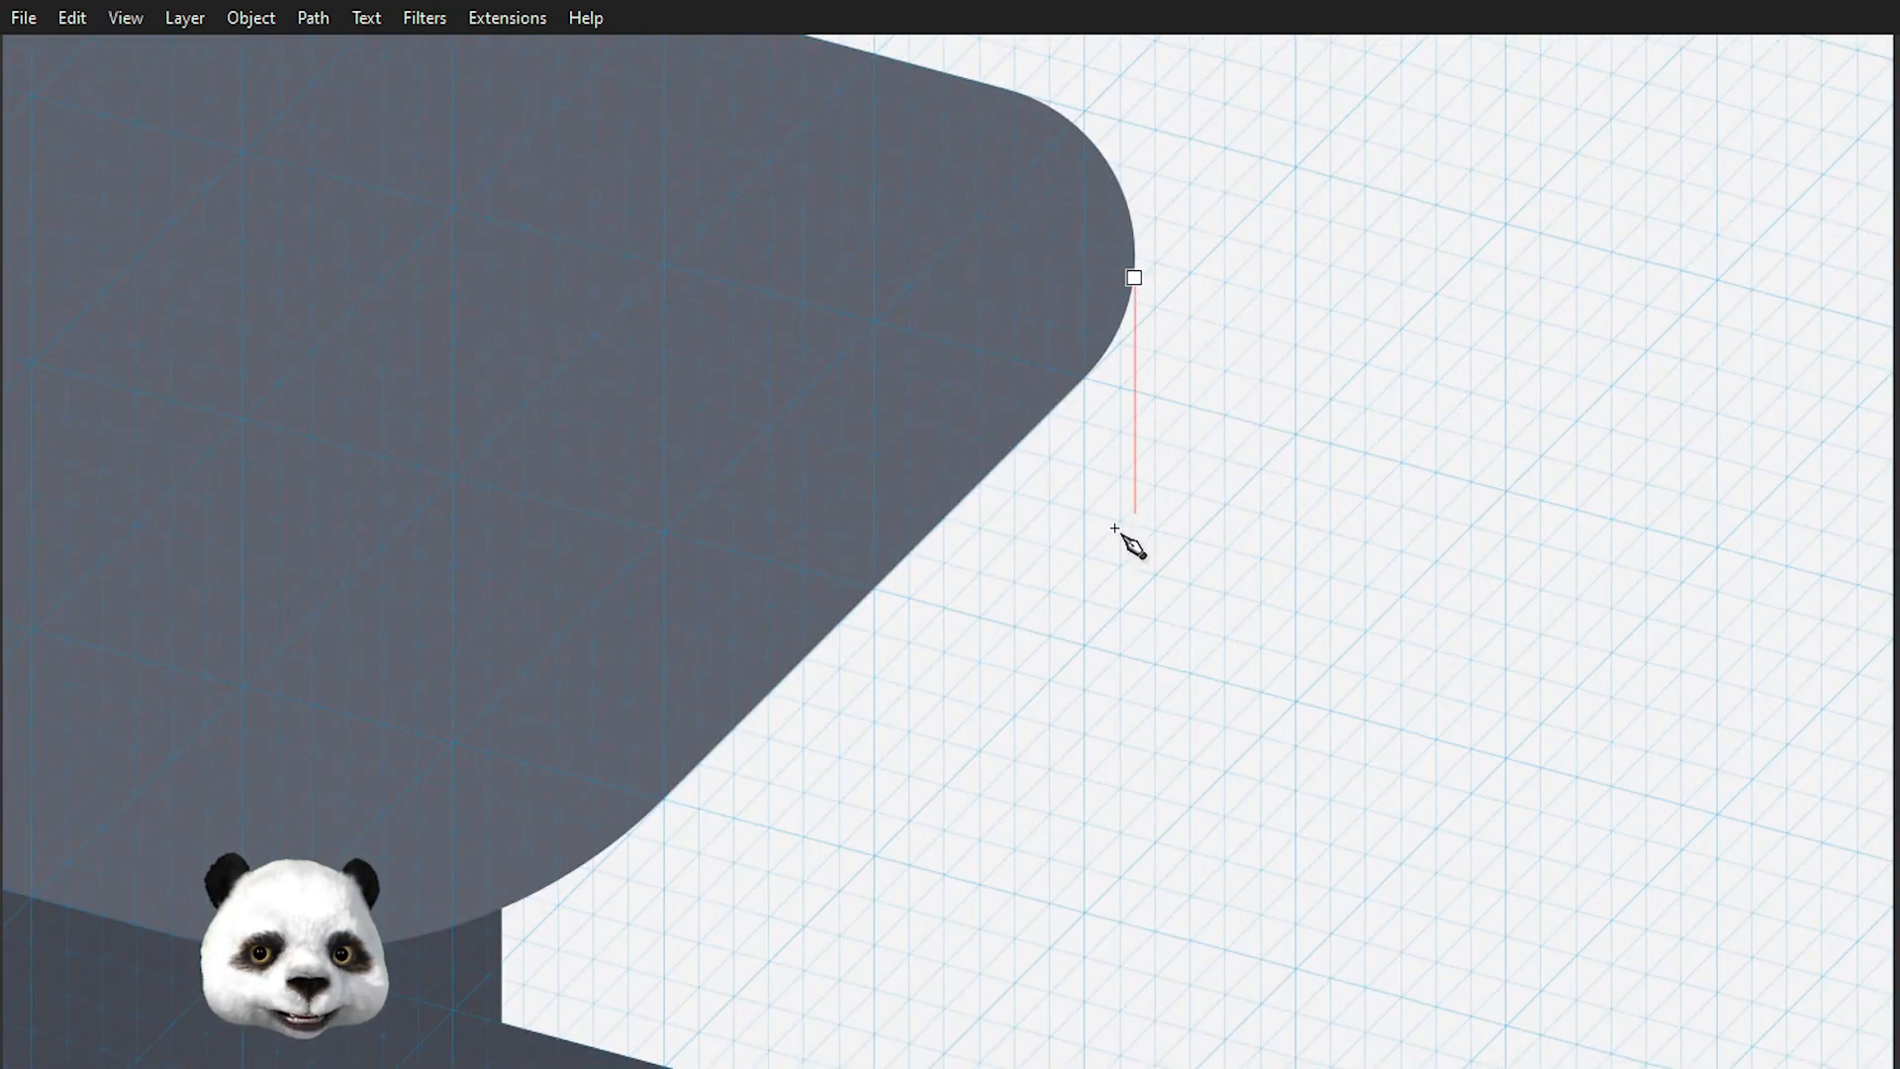
pyautogui.moveTo(1123, 682); pyautogui.dragTo(1127, 15)
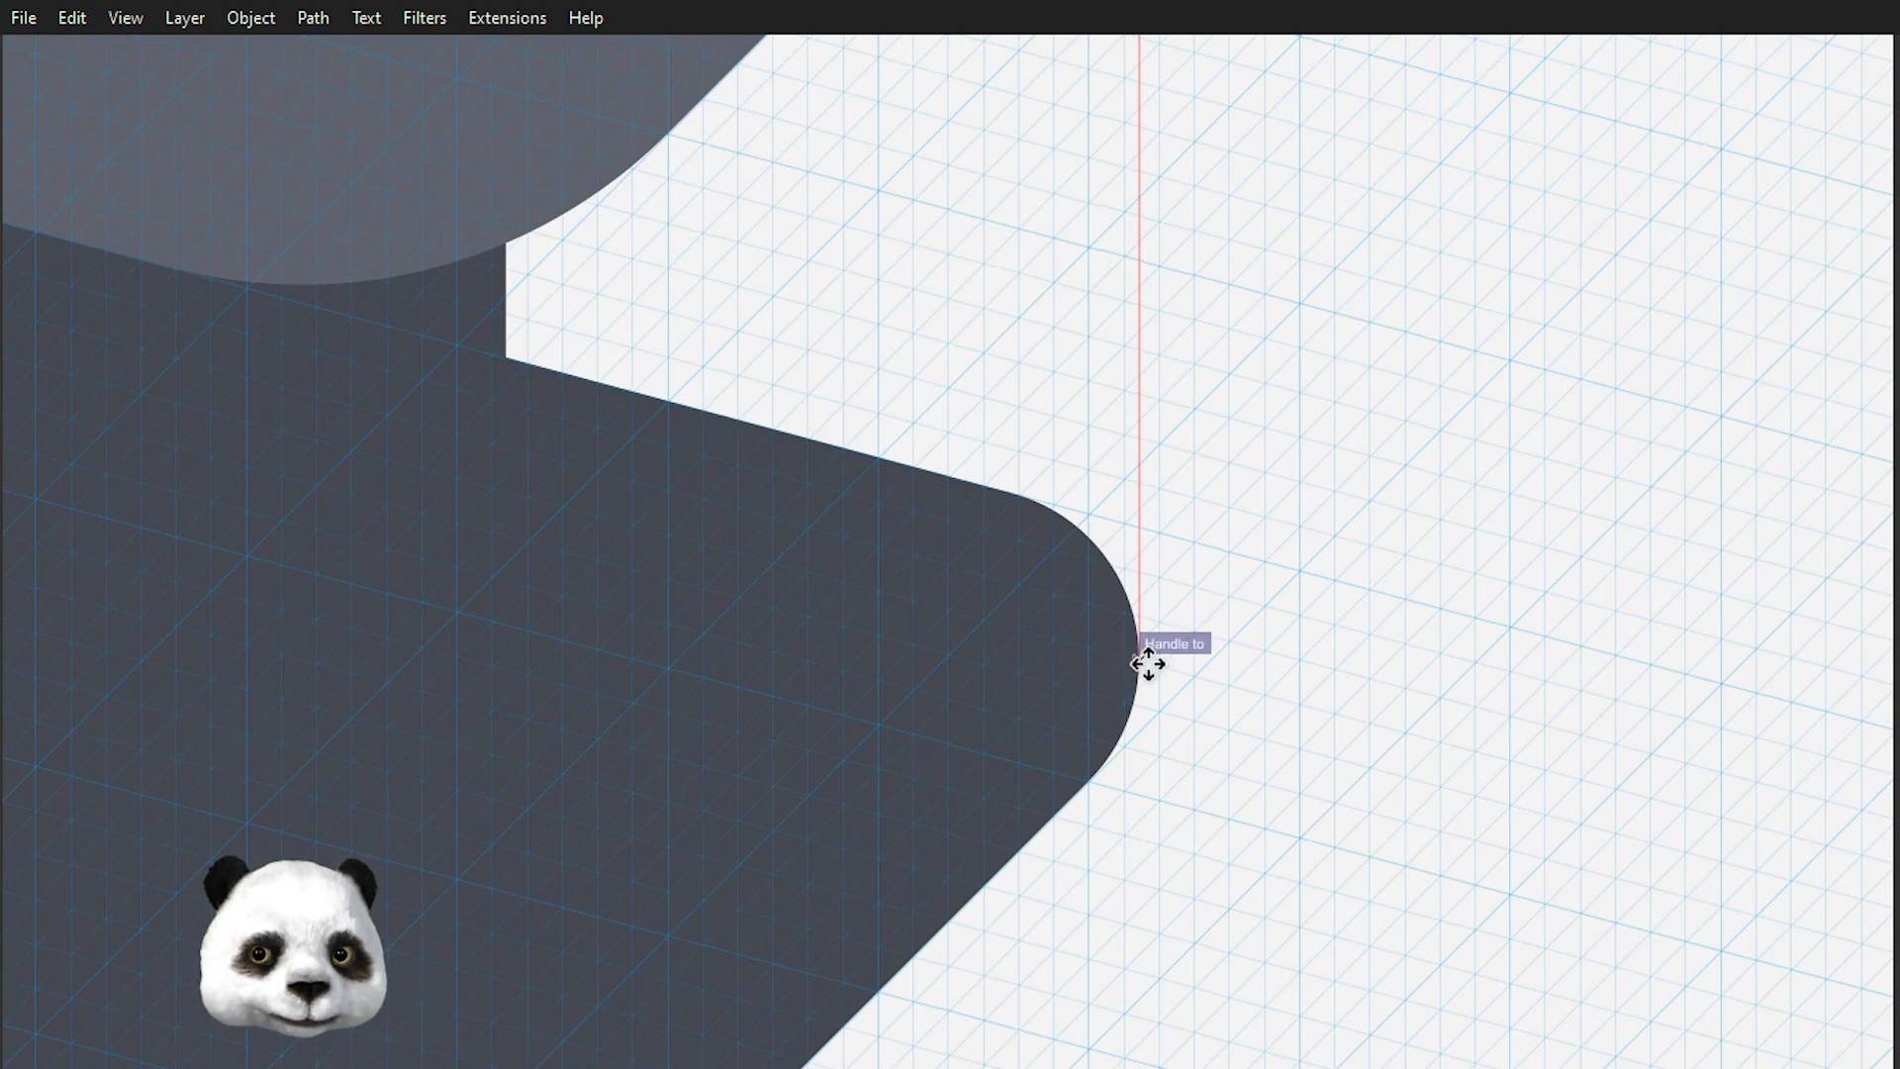
pyautogui.click(1146, 661)
# - Extend the end wall's path to the lower shape's near rounded corner, up to the upper shape, and close it at its start
pyautogui.moveTo(877, 869); pyautogui.dragTo(1356, 479)
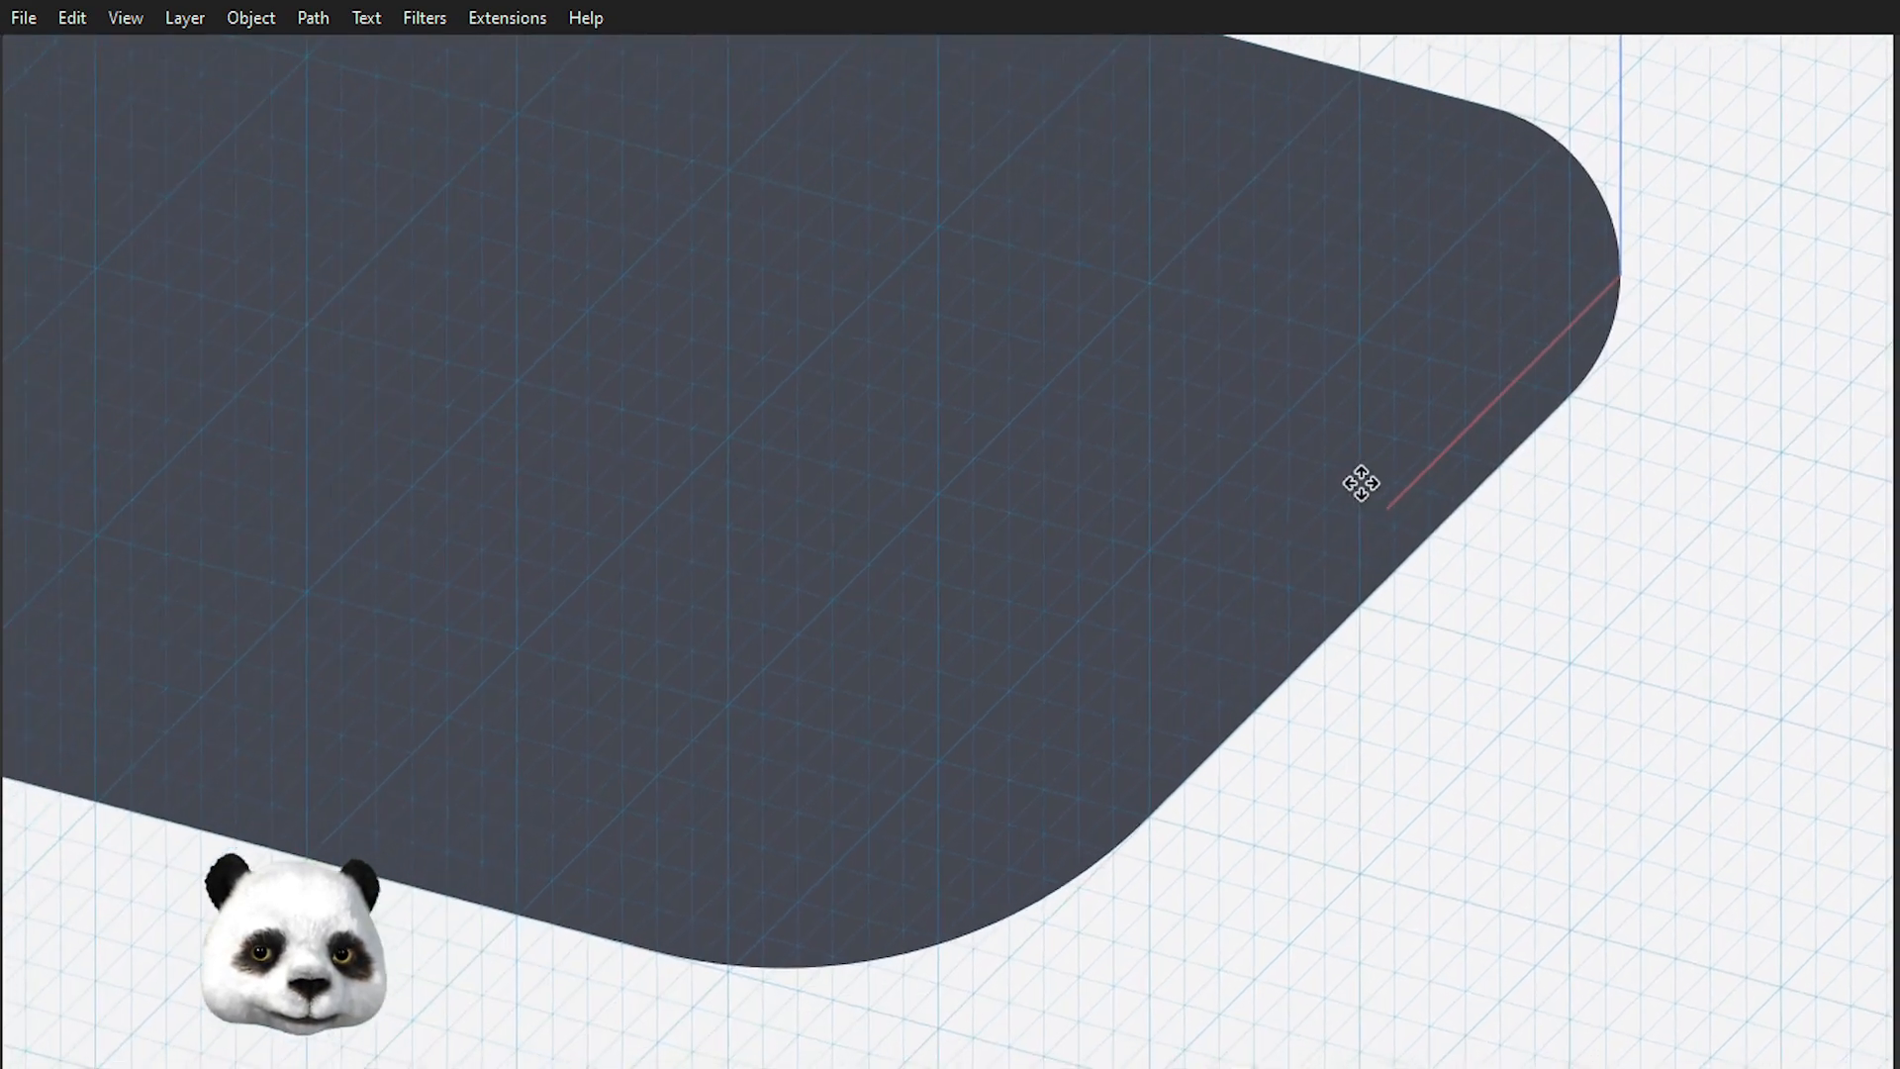
pyautogui.click(1063, 807)
pyautogui.scroll(-3, 980, 677)
pyautogui.press('BackSpace')
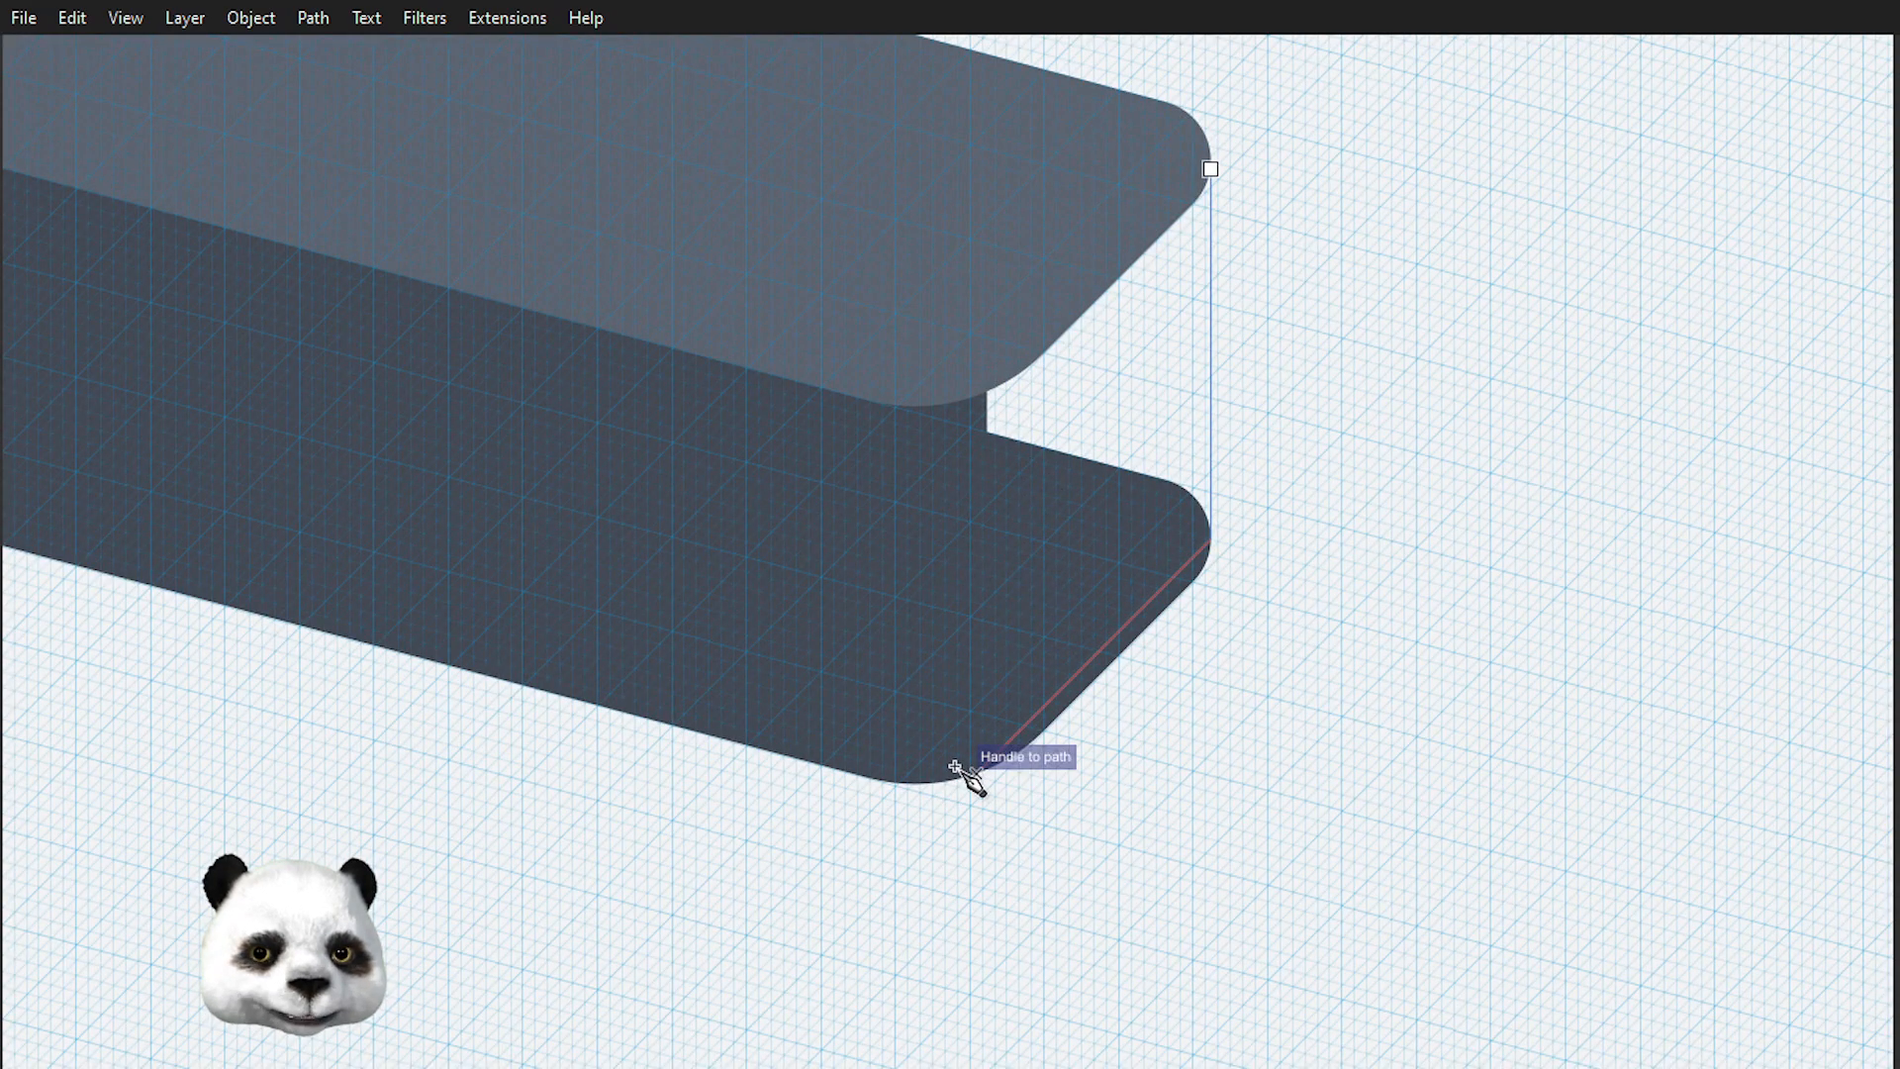
pyautogui.scroll(2, 965, 760)
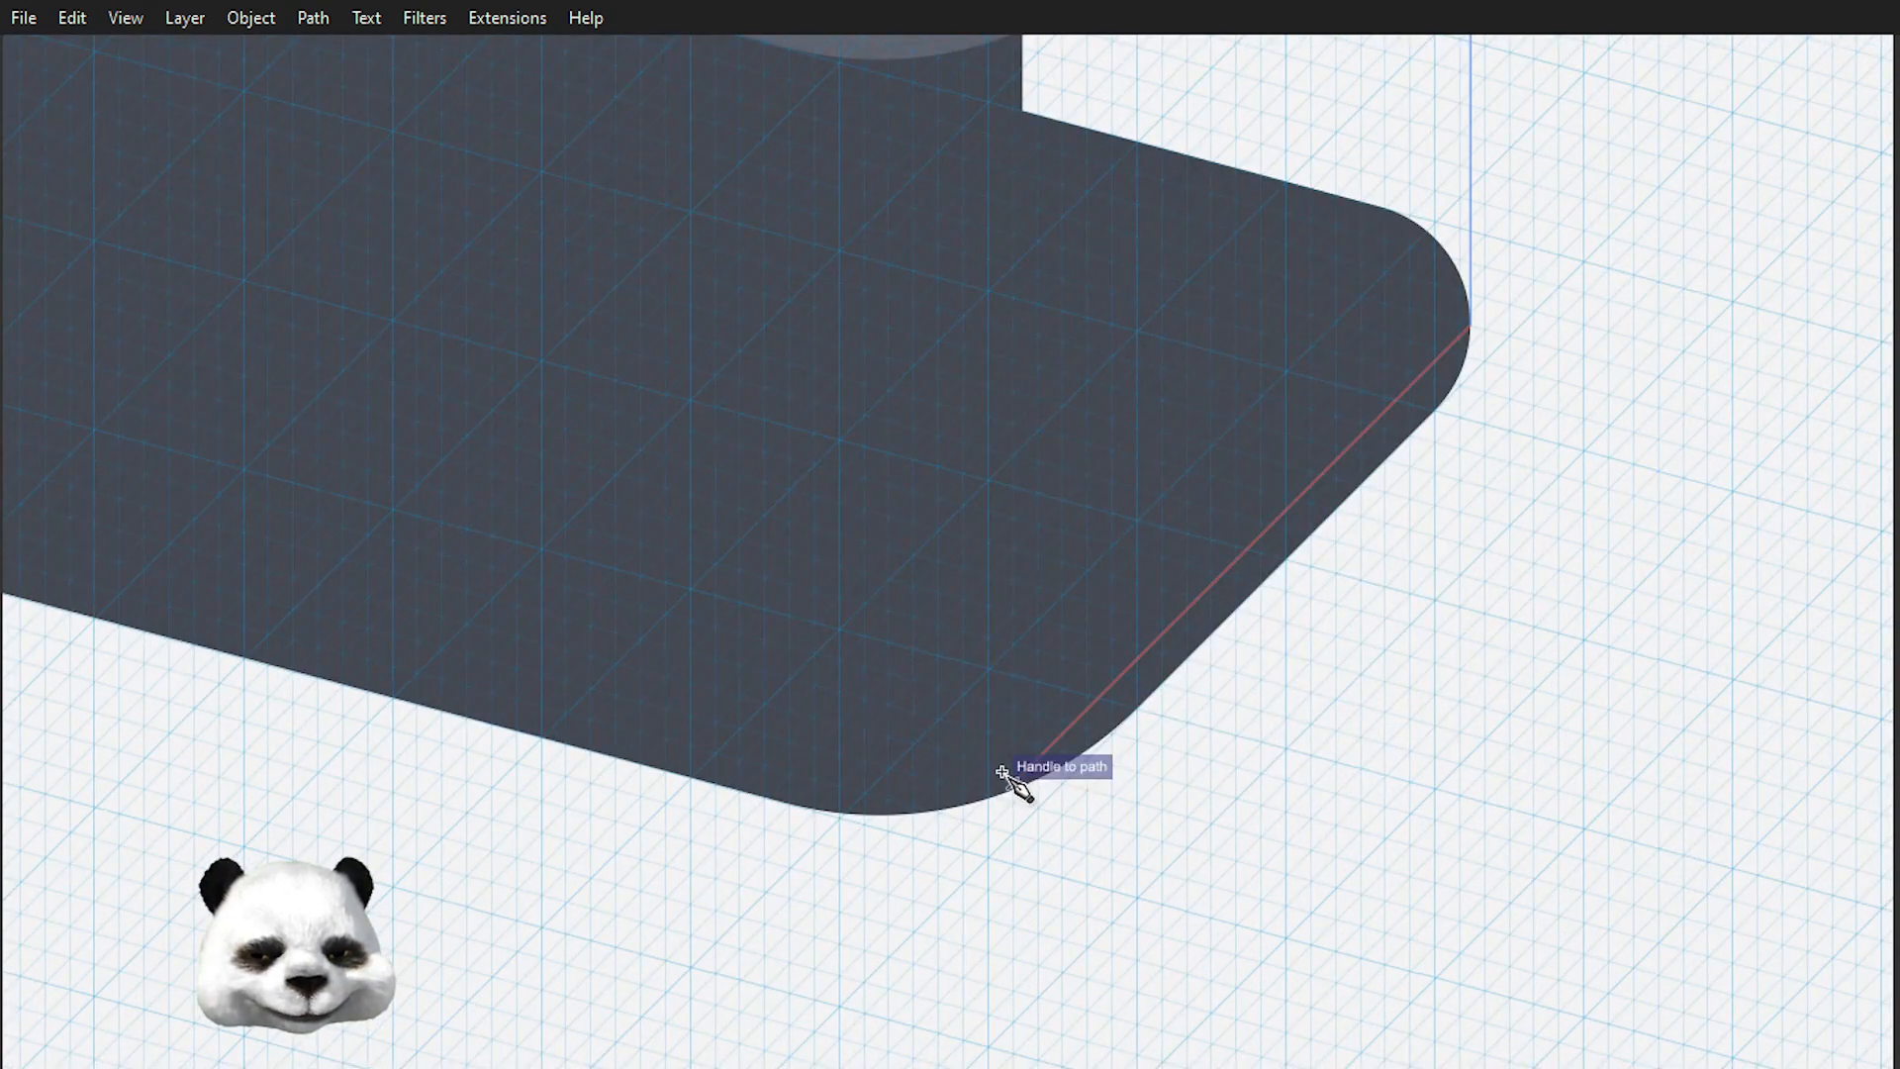
pyautogui.click(1002, 773)
pyautogui.scroll(-2, 995, 336)
pyautogui.click(997, 194)
pyautogui.moveTo(1009, 159); pyautogui.dragTo(695, 774)
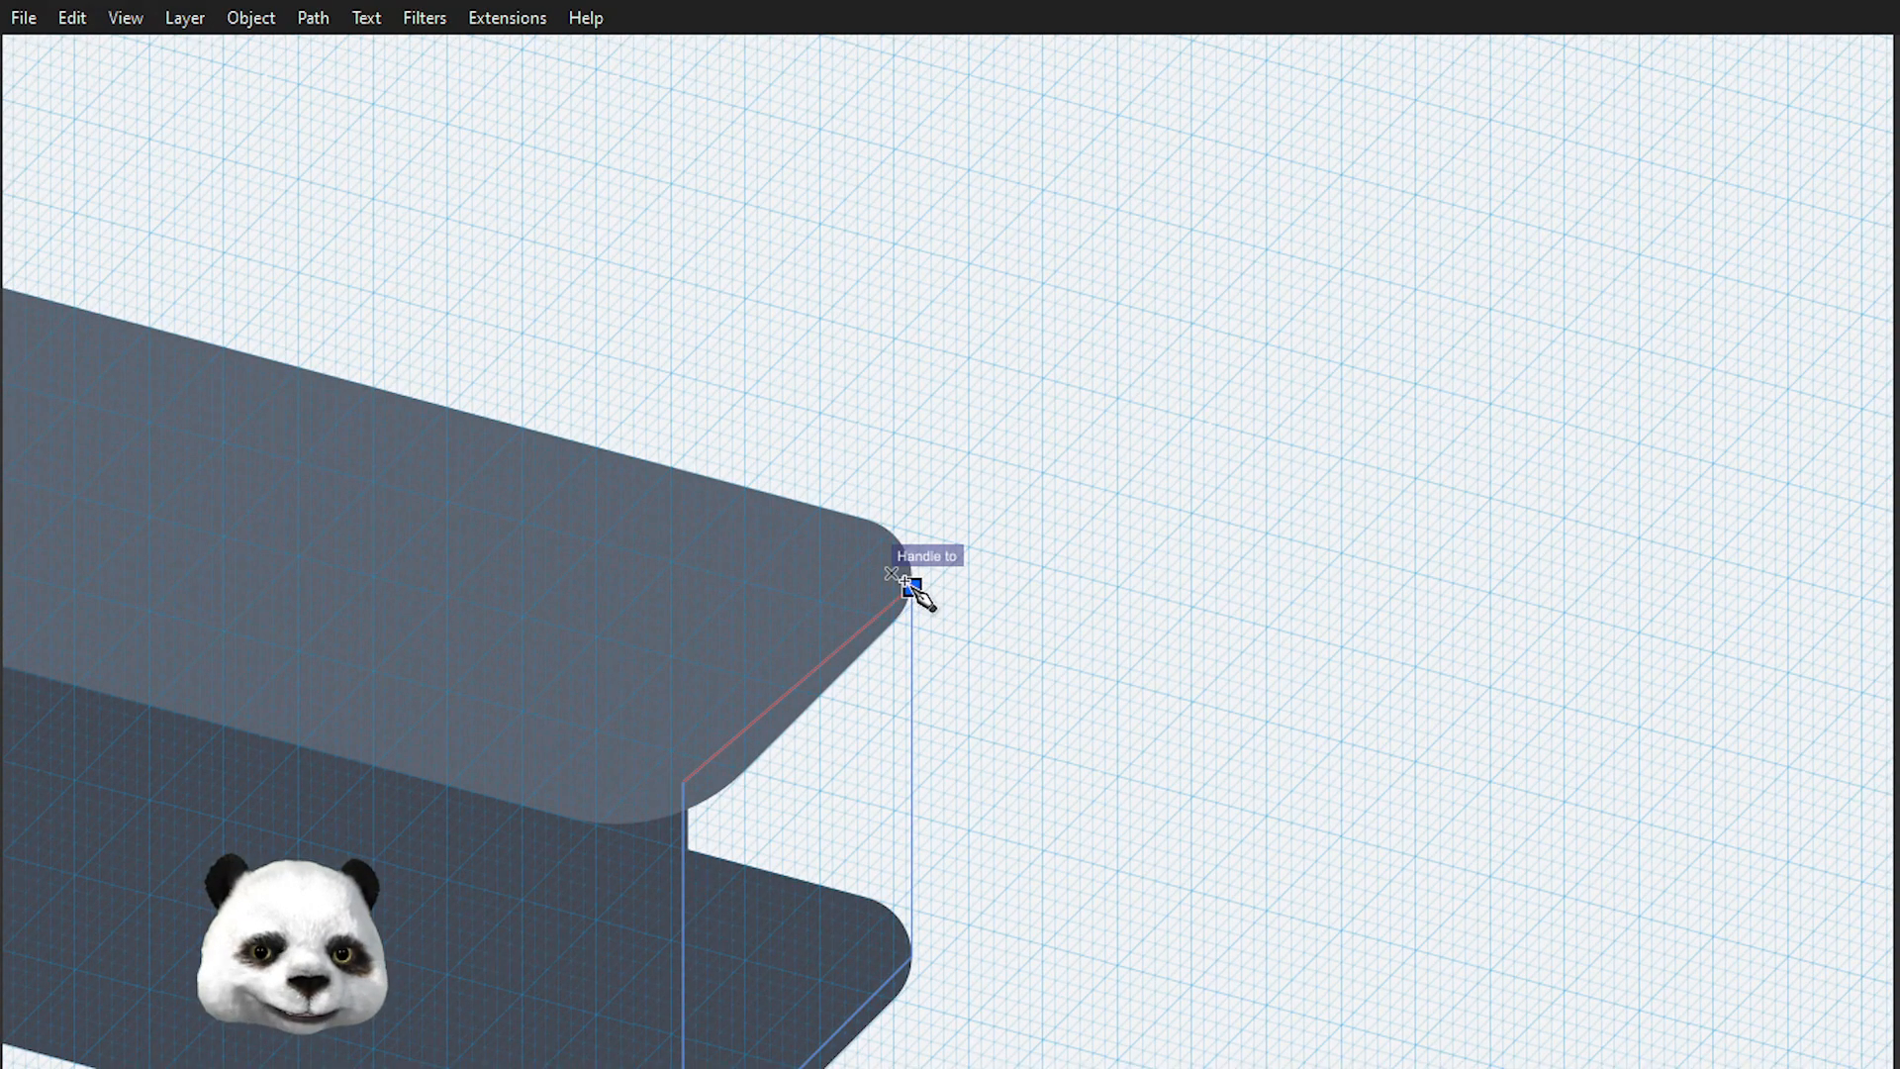
pyautogui.click(909, 584)
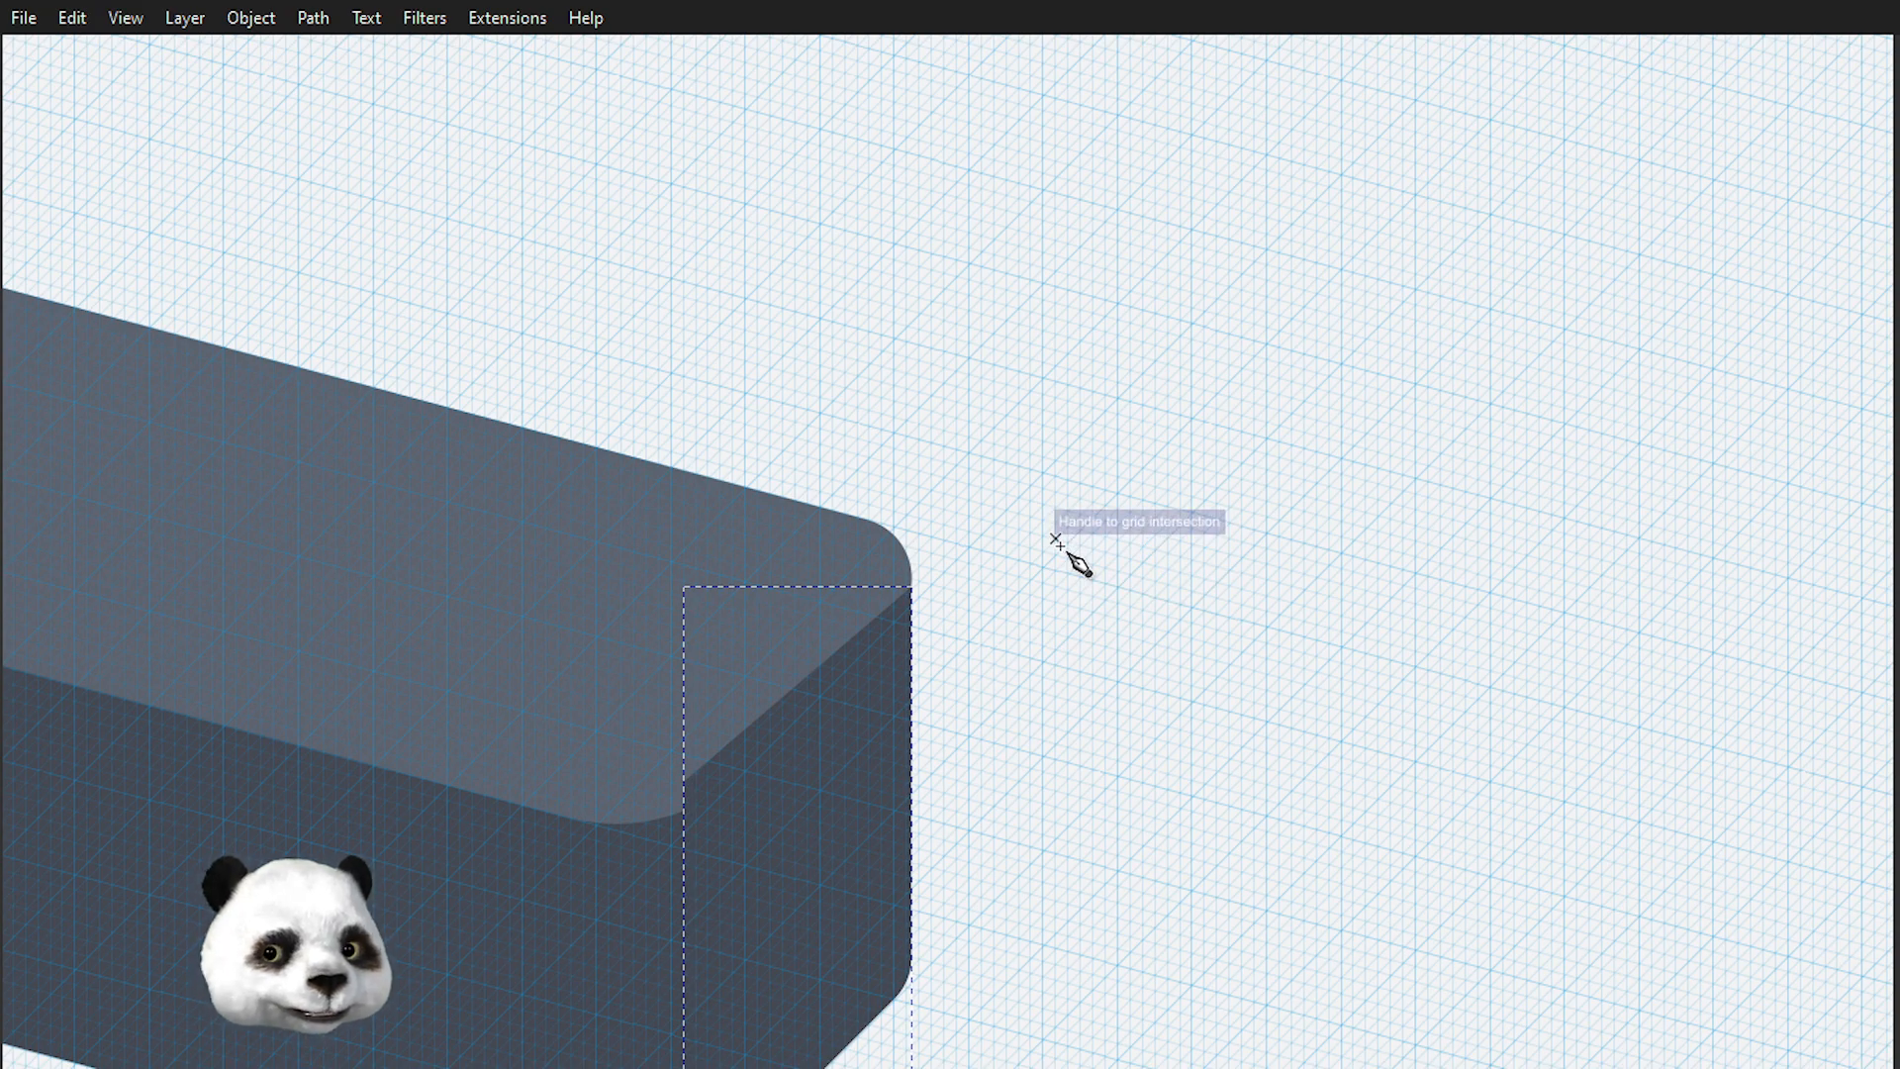
# - Lower the end wall behind the upper parallelogram and clear the selection
pyautogui.press('s')
pyautogui.click(1057, 661)
pyautogui.moveTo(1161, 642); pyautogui.dragTo(1811, 299)
pyautogui.scroll(-2, 1810, 299)
pyautogui.moveTo(1506, 440); pyautogui.dragTo(1092, 663)
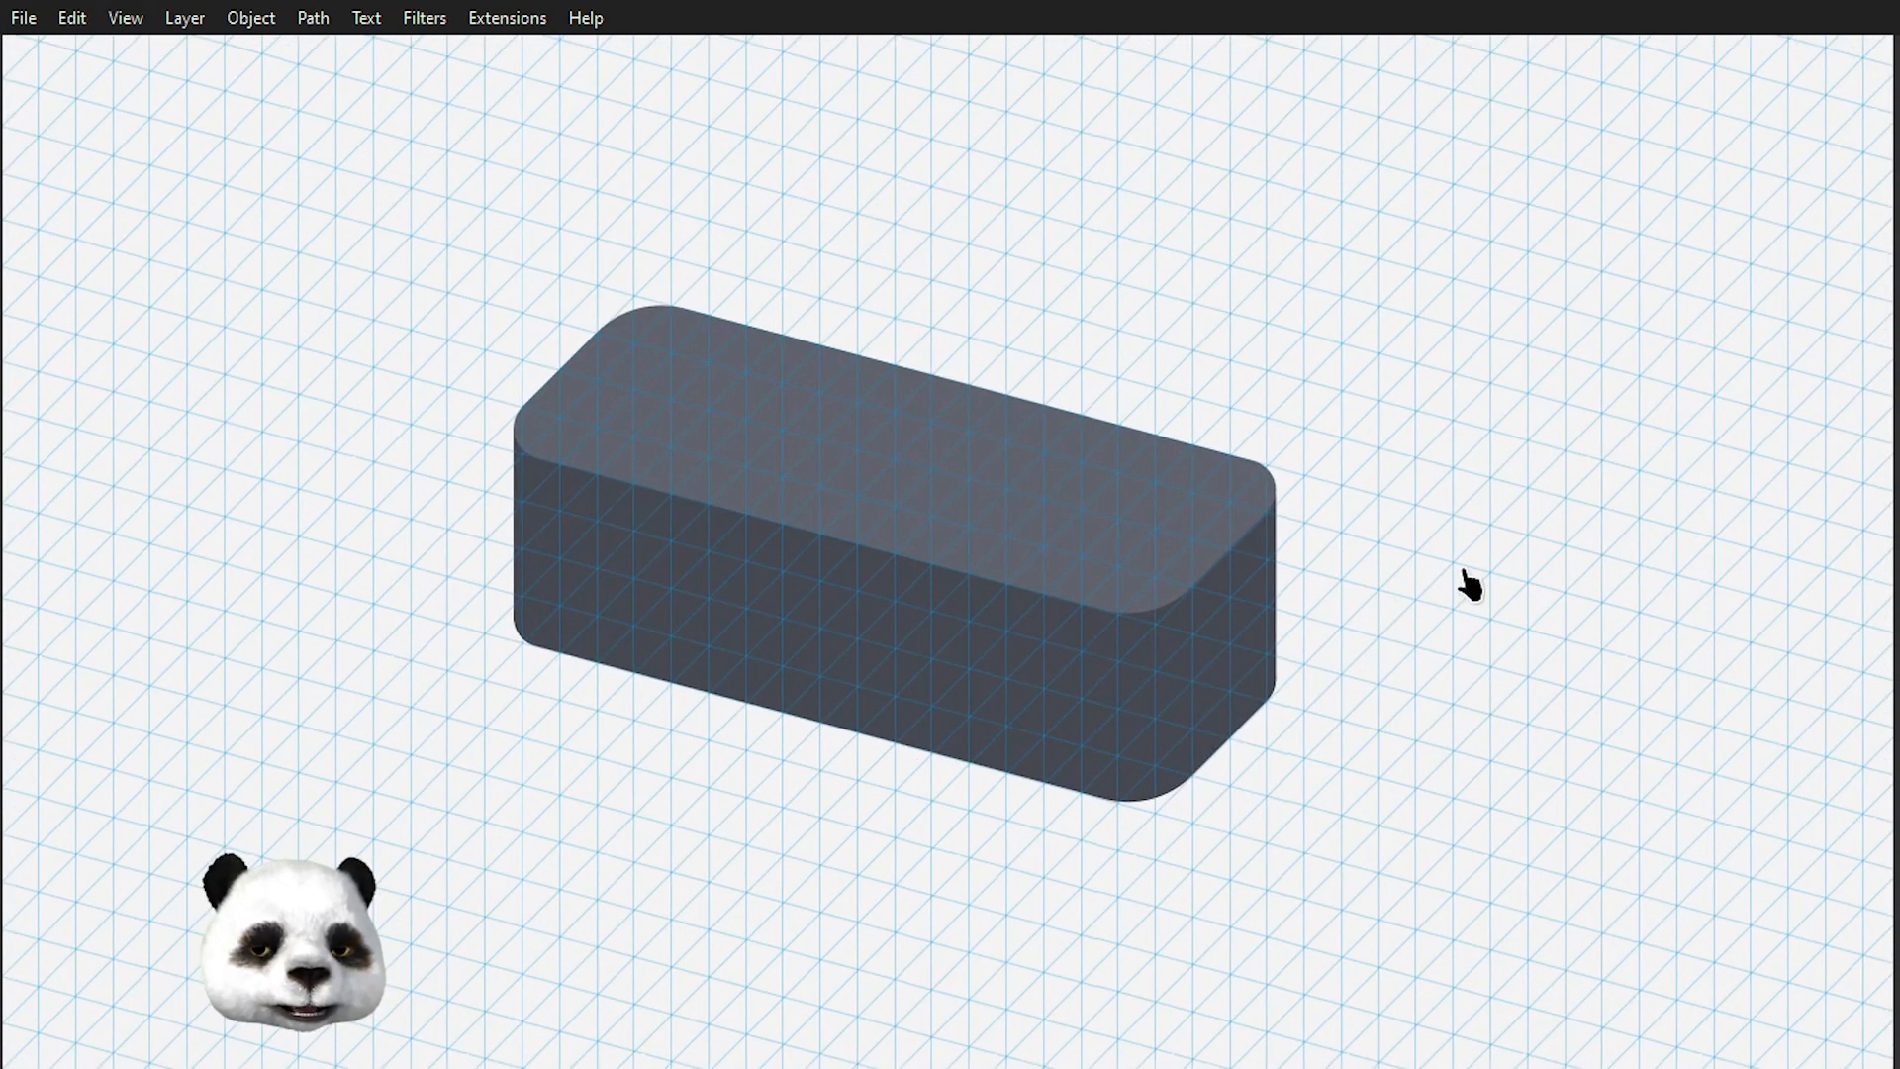
# - Hide the grid and inspect the rounded block's corners and wall edges
pyautogui.press('#')
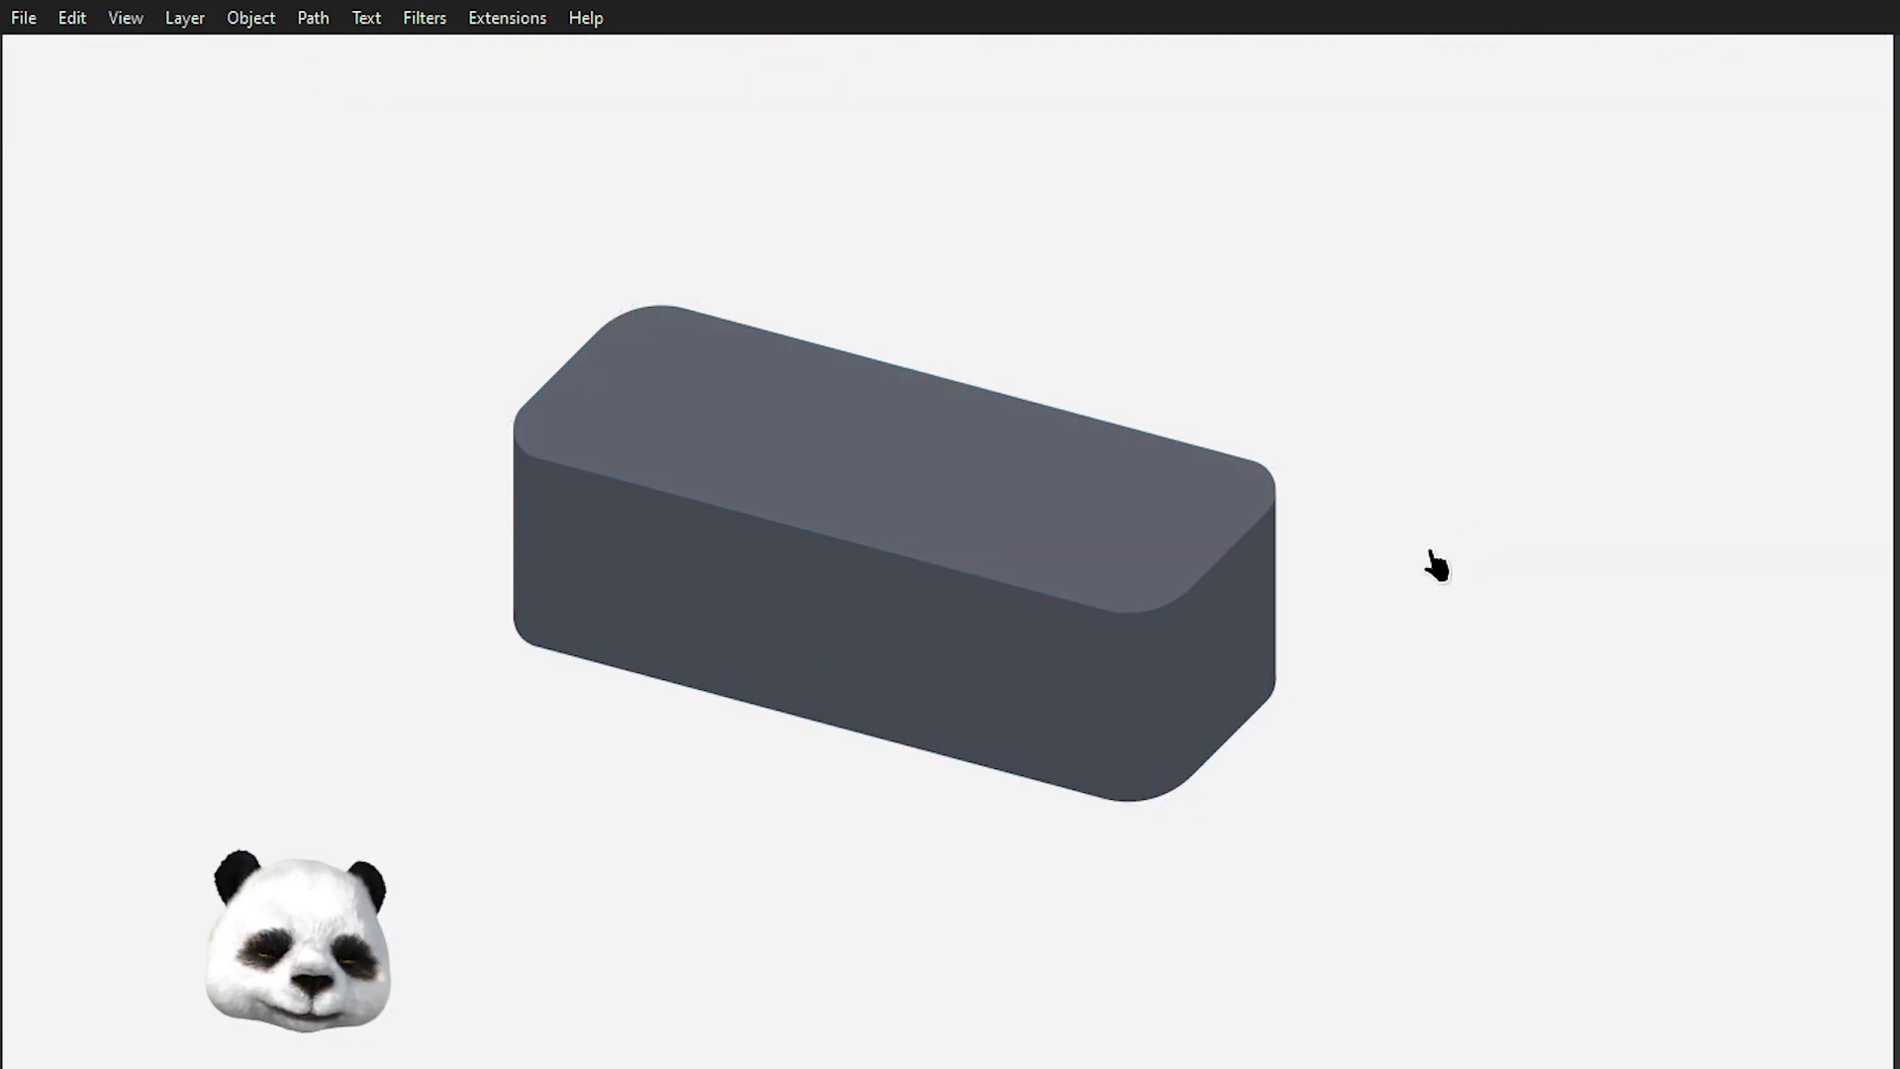
pyautogui.scroll(1, 1211, 651)
pyautogui.scroll(2, 1296, 723)
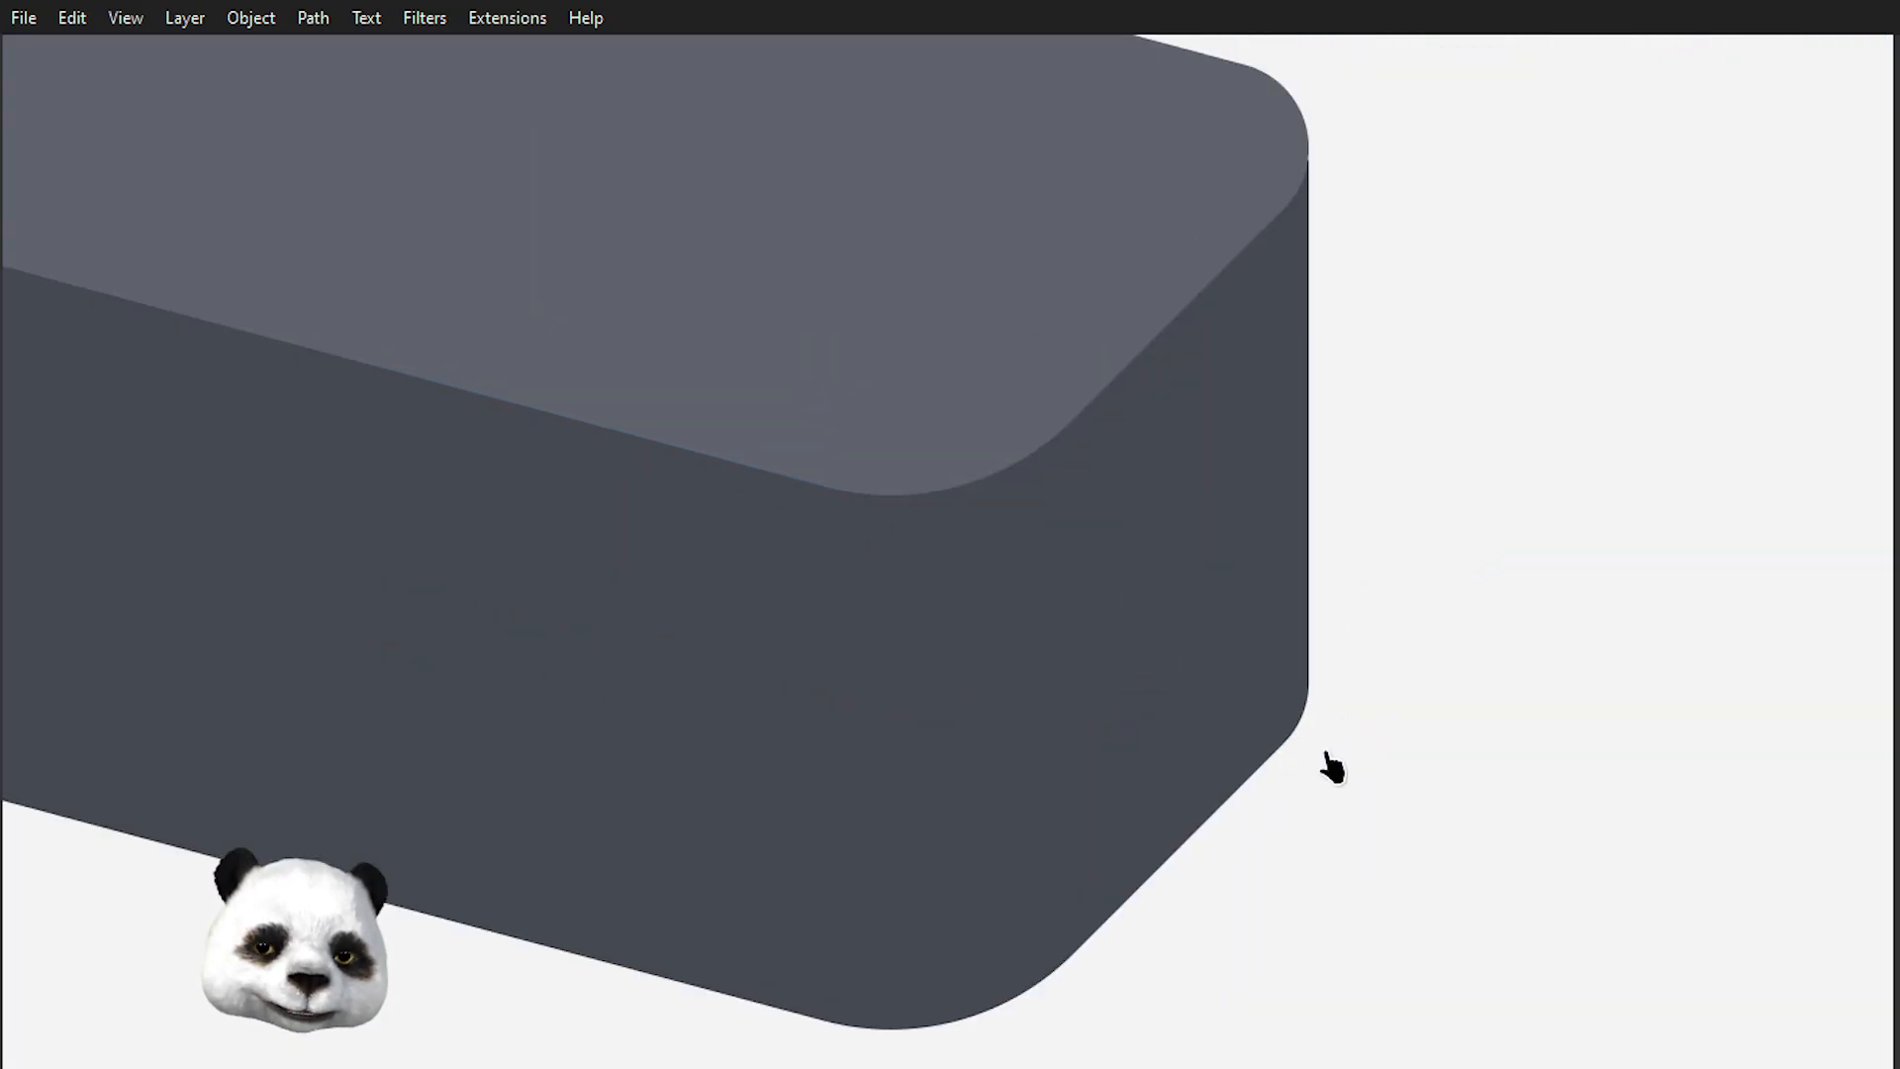
pyautogui.scroll(1, 1326, 727)
pyautogui.scroll(-4, 1325, 727)
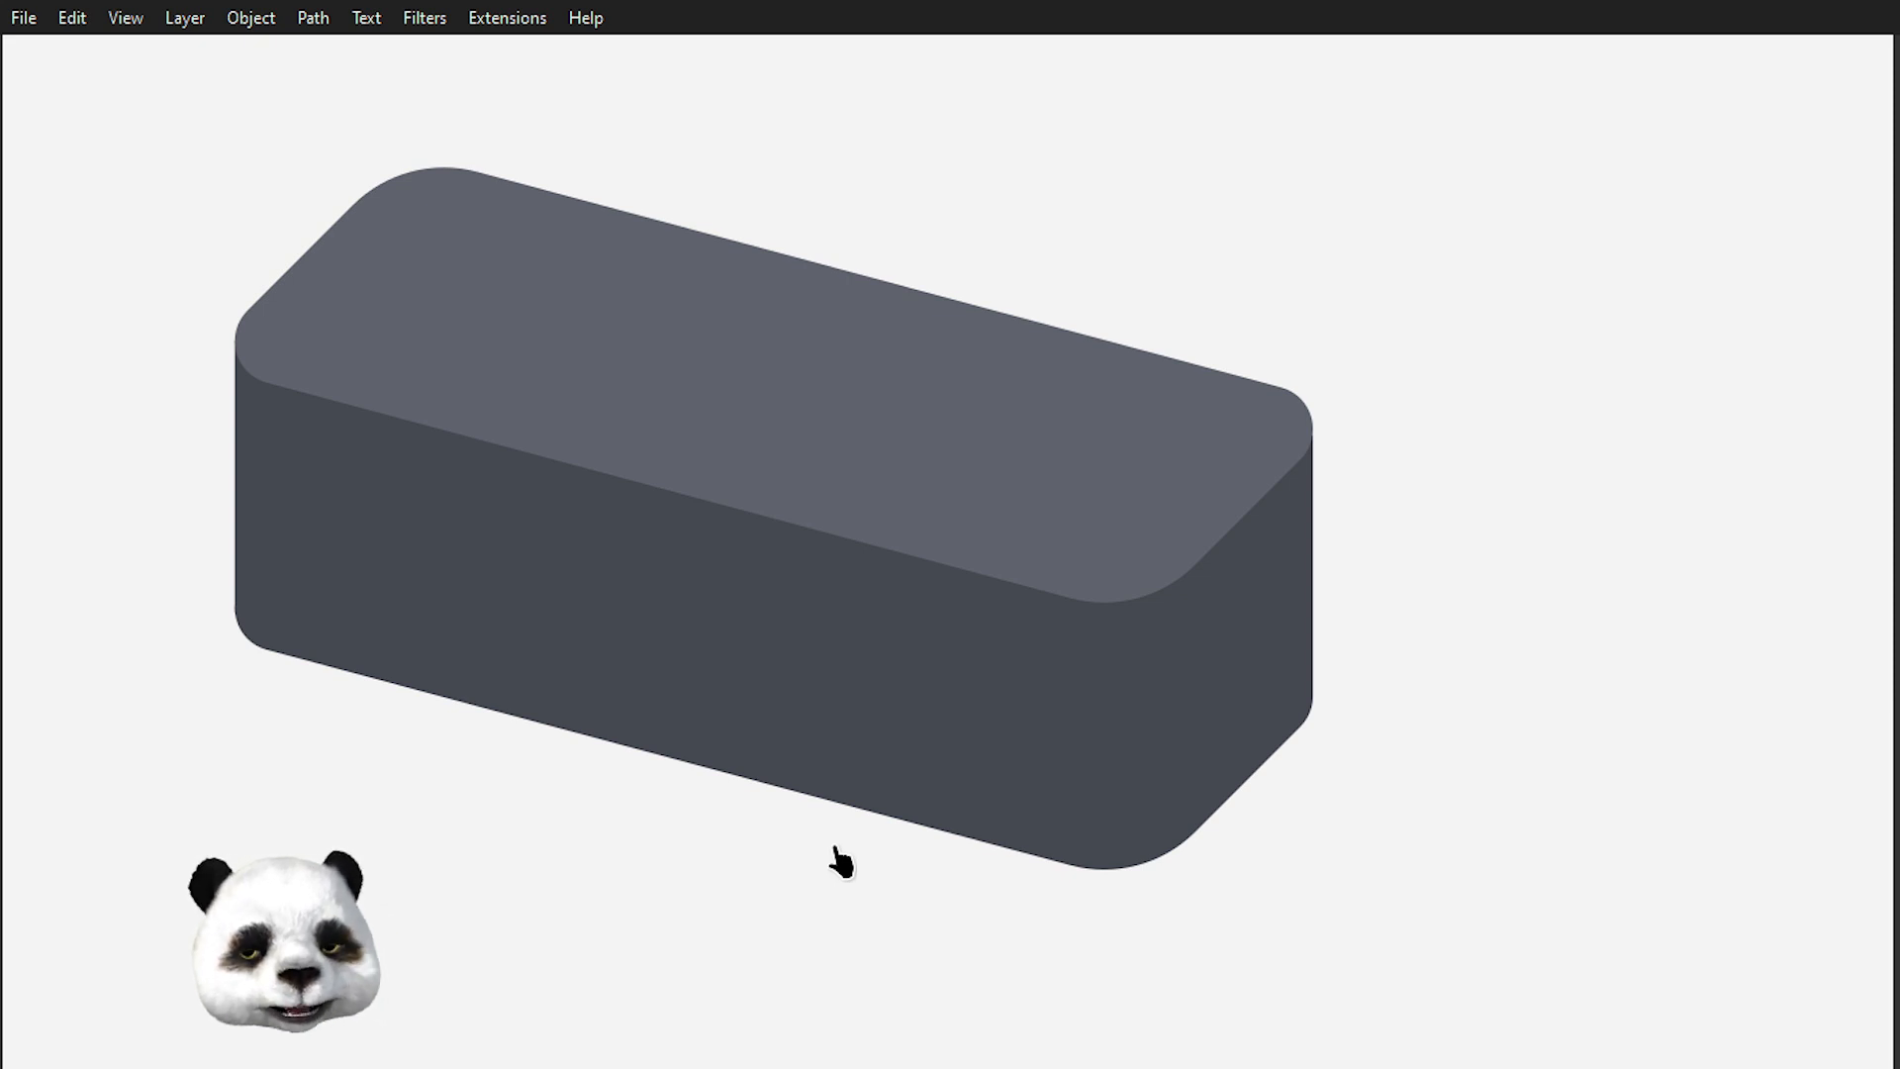
pyautogui.scroll(-3, 851, 821)
pyautogui.scroll(3, 811, 787)
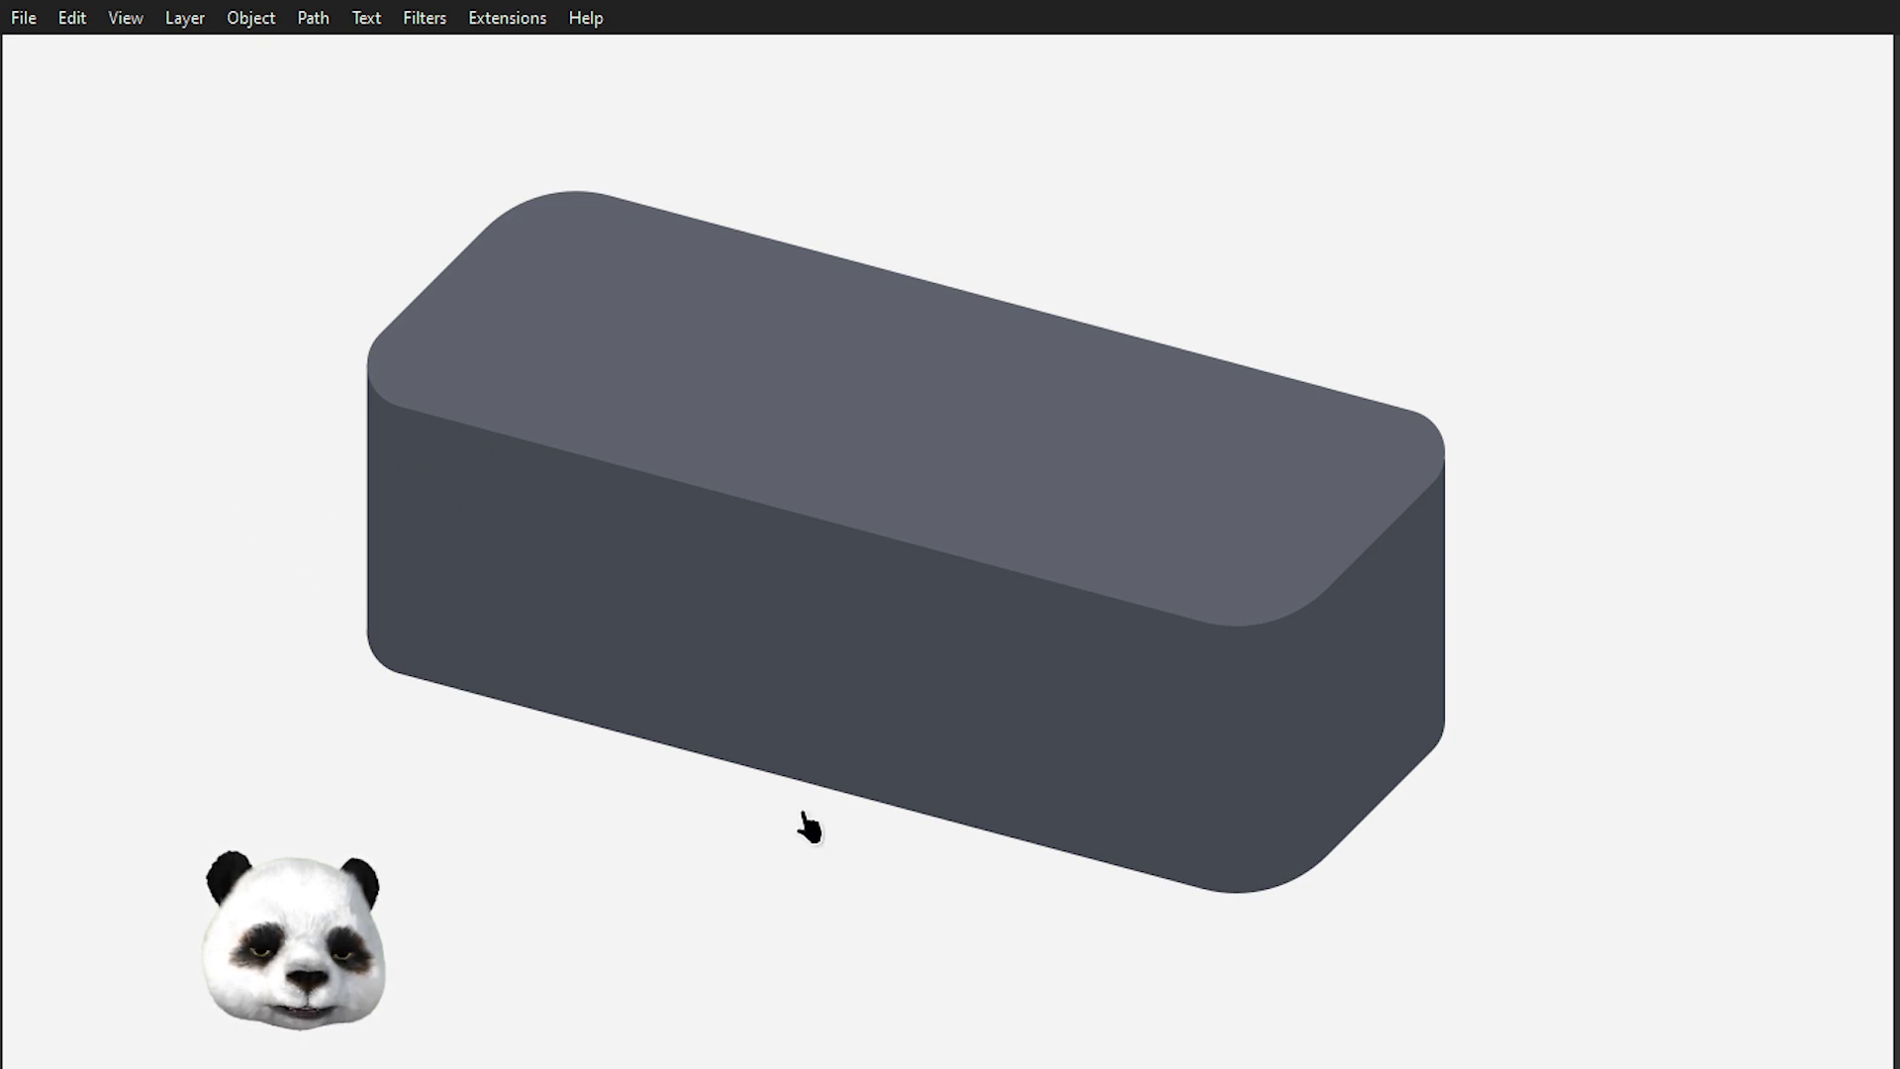
# - Show the grid and lengthen the two new light parallelograms together by moving their far edges one grid cell outward
pyautogui.moveTo(740, 770); pyautogui.dragTo(770, 913)
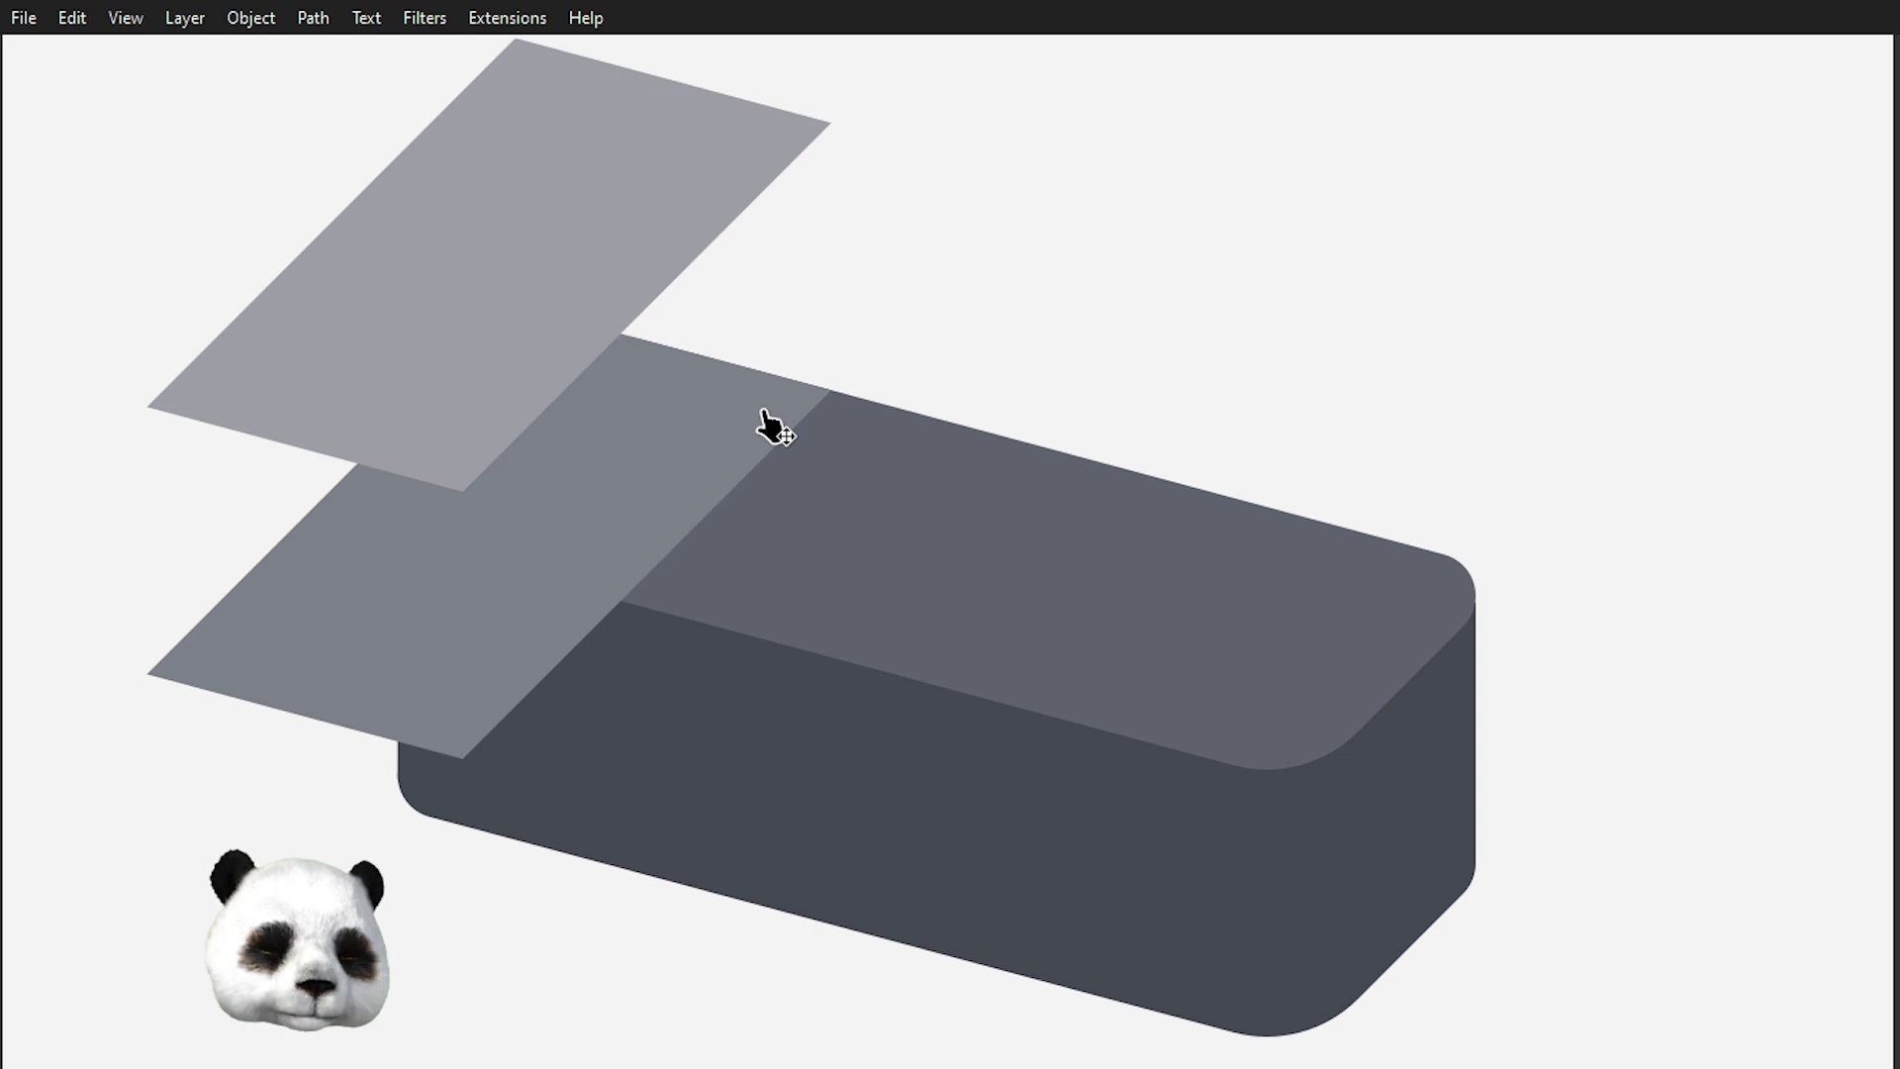
pyautogui.press('#')
pyautogui.press('b')
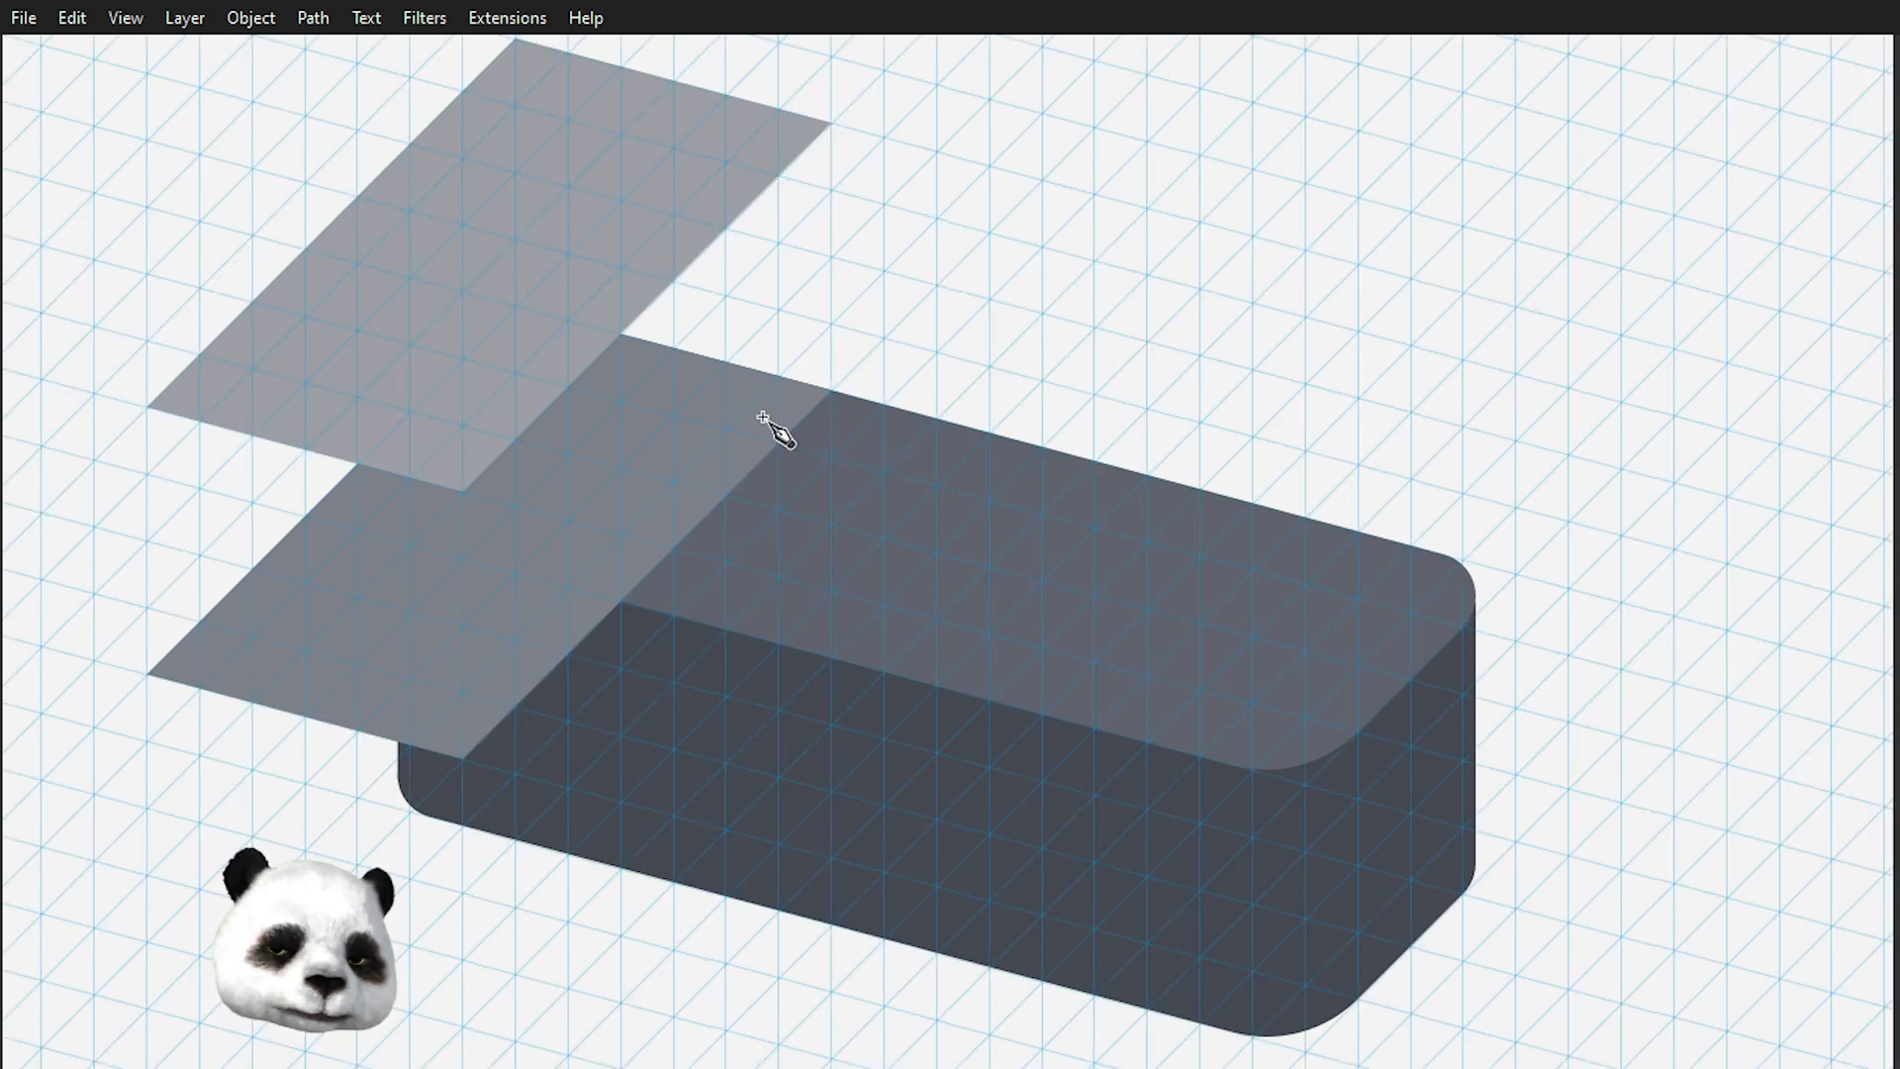
pyautogui.press('s')
pyautogui.click(683, 368)
pyautogui.keyDown('shift'); pyautogui.click(584, 194); pyautogui.keyUp('shift')
pyautogui.moveTo(735, 268); pyautogui.dragTo(607, 491)
pyautogui.moveTo(243, 155); pyautogui.dragTo(899, 687)
pyautogui.moveTo(706, 350); pyautogui.dragTo(757, 298)
pyautogui.click(1125, 416)
pyautogui.click(1054, 480)
# - Round all four corners of the lower light parallelogram
pyautogui.moveTo(929, 557); pyautogui.dragTo(1256, 472)
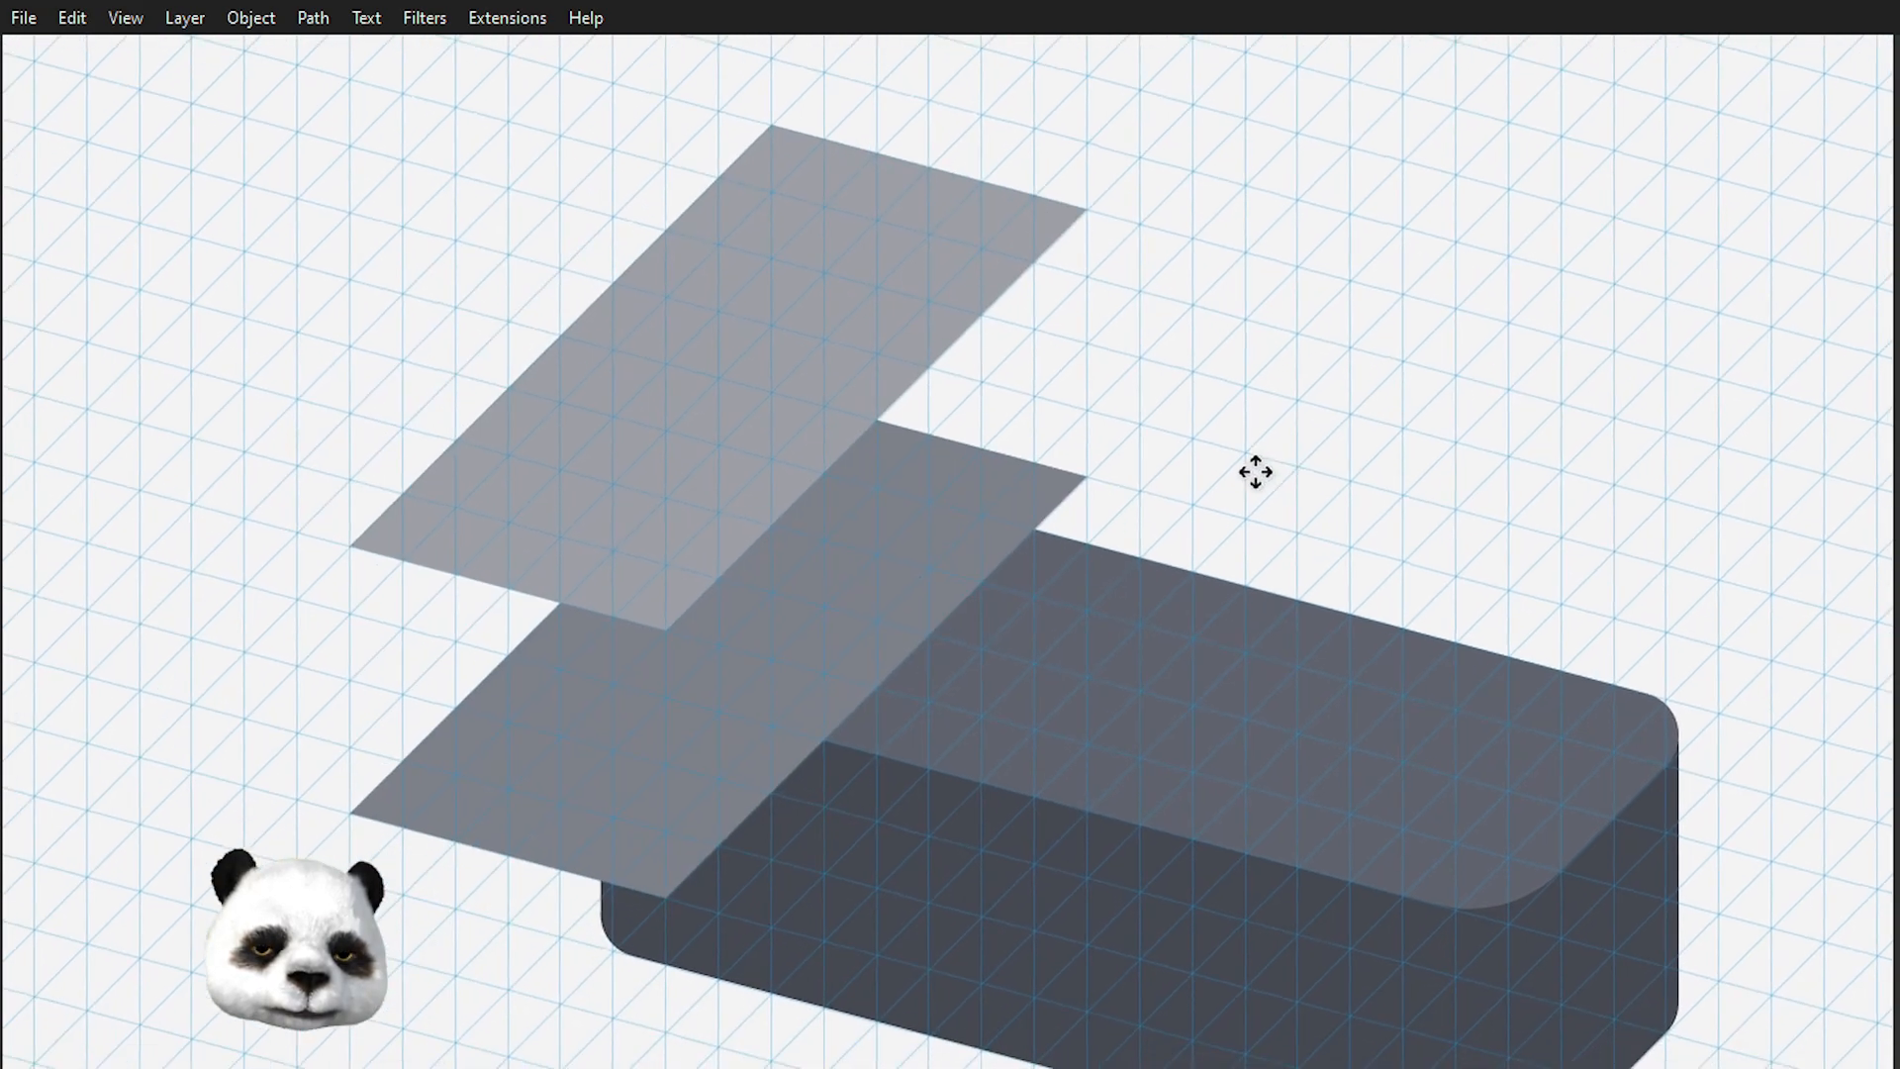
pyautogui.scroll(-2, 1247, 485)
pyautogui.scroll(2, 1227, 524)
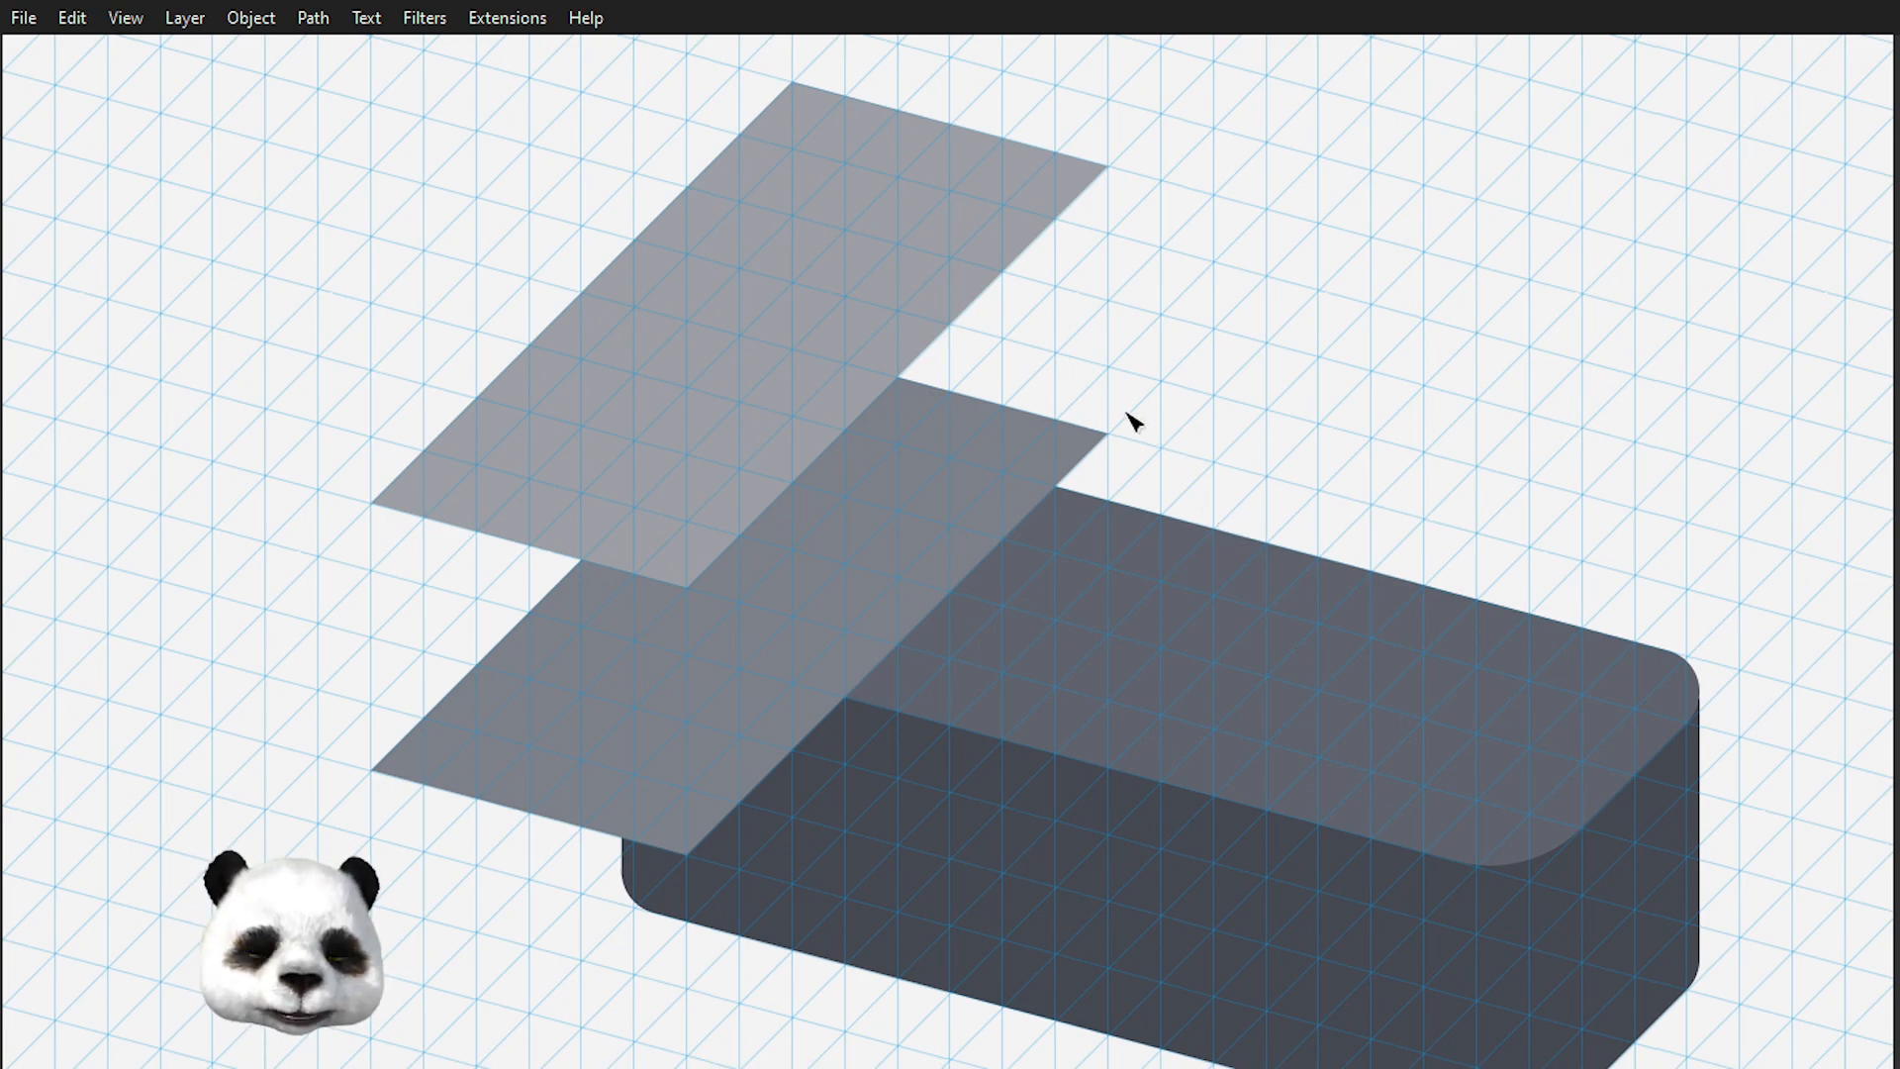
pyautogui.click(960, 556)
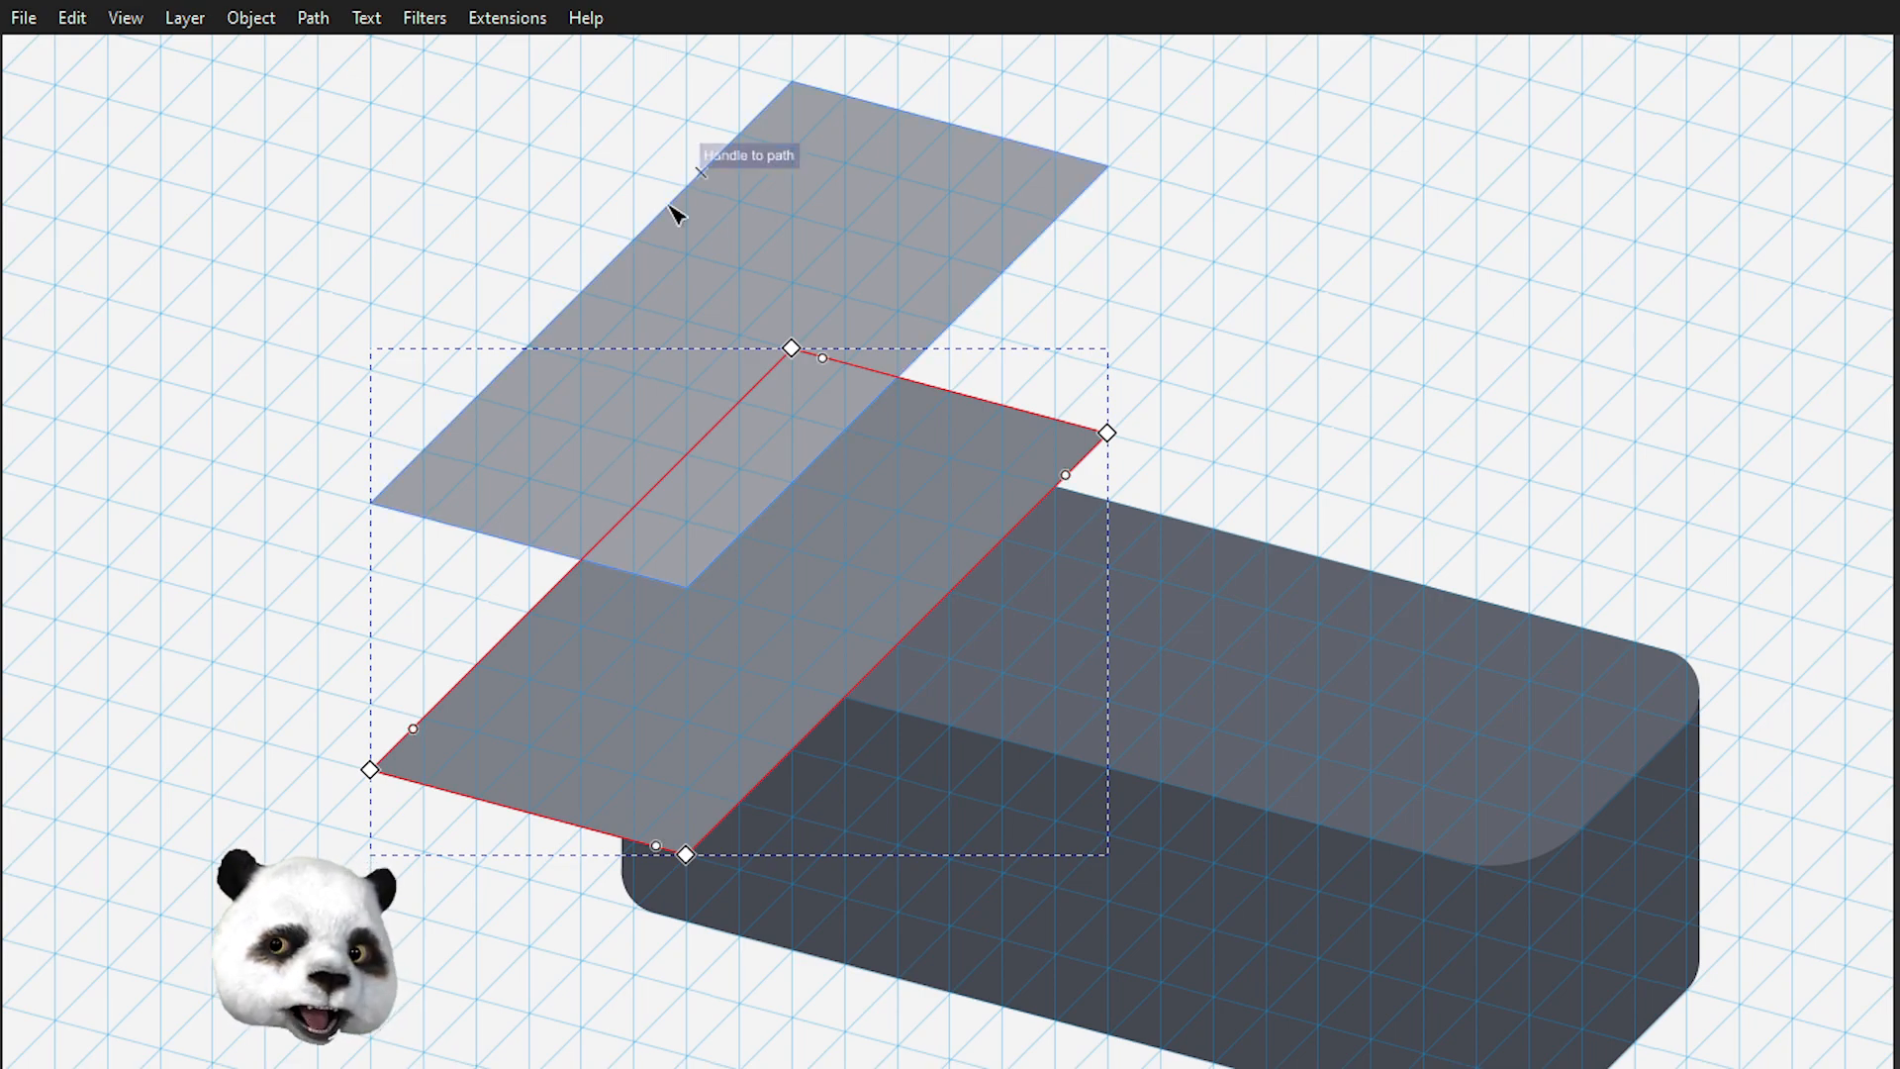
pyautogui.moveTo(1474, 969); pyautogui.dragTo(1485, 966)
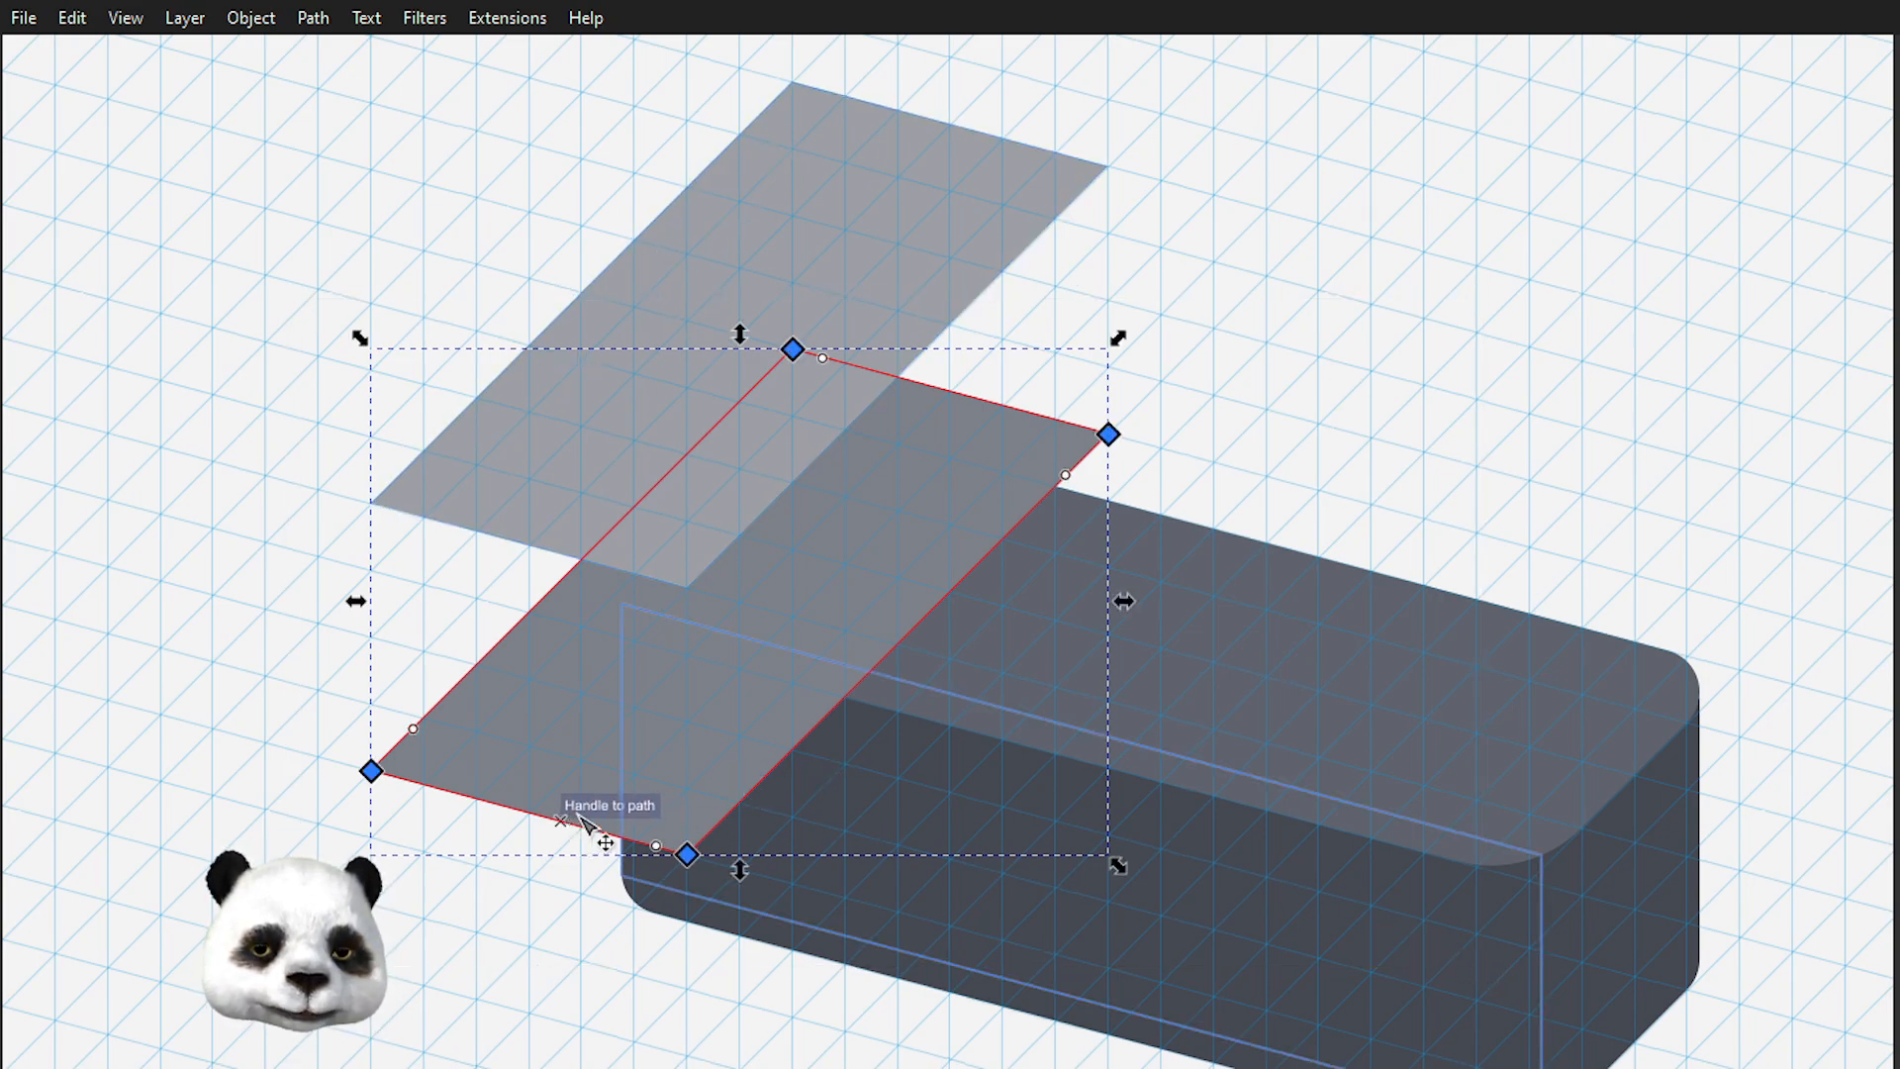
pyautogui.moveTo(656, 846); pyautogui.dragTo(629, 849)
# - Round all four corners of the upper light parallelogram to match the lower one, and clear the selection
pyautogui.click(888, 265)
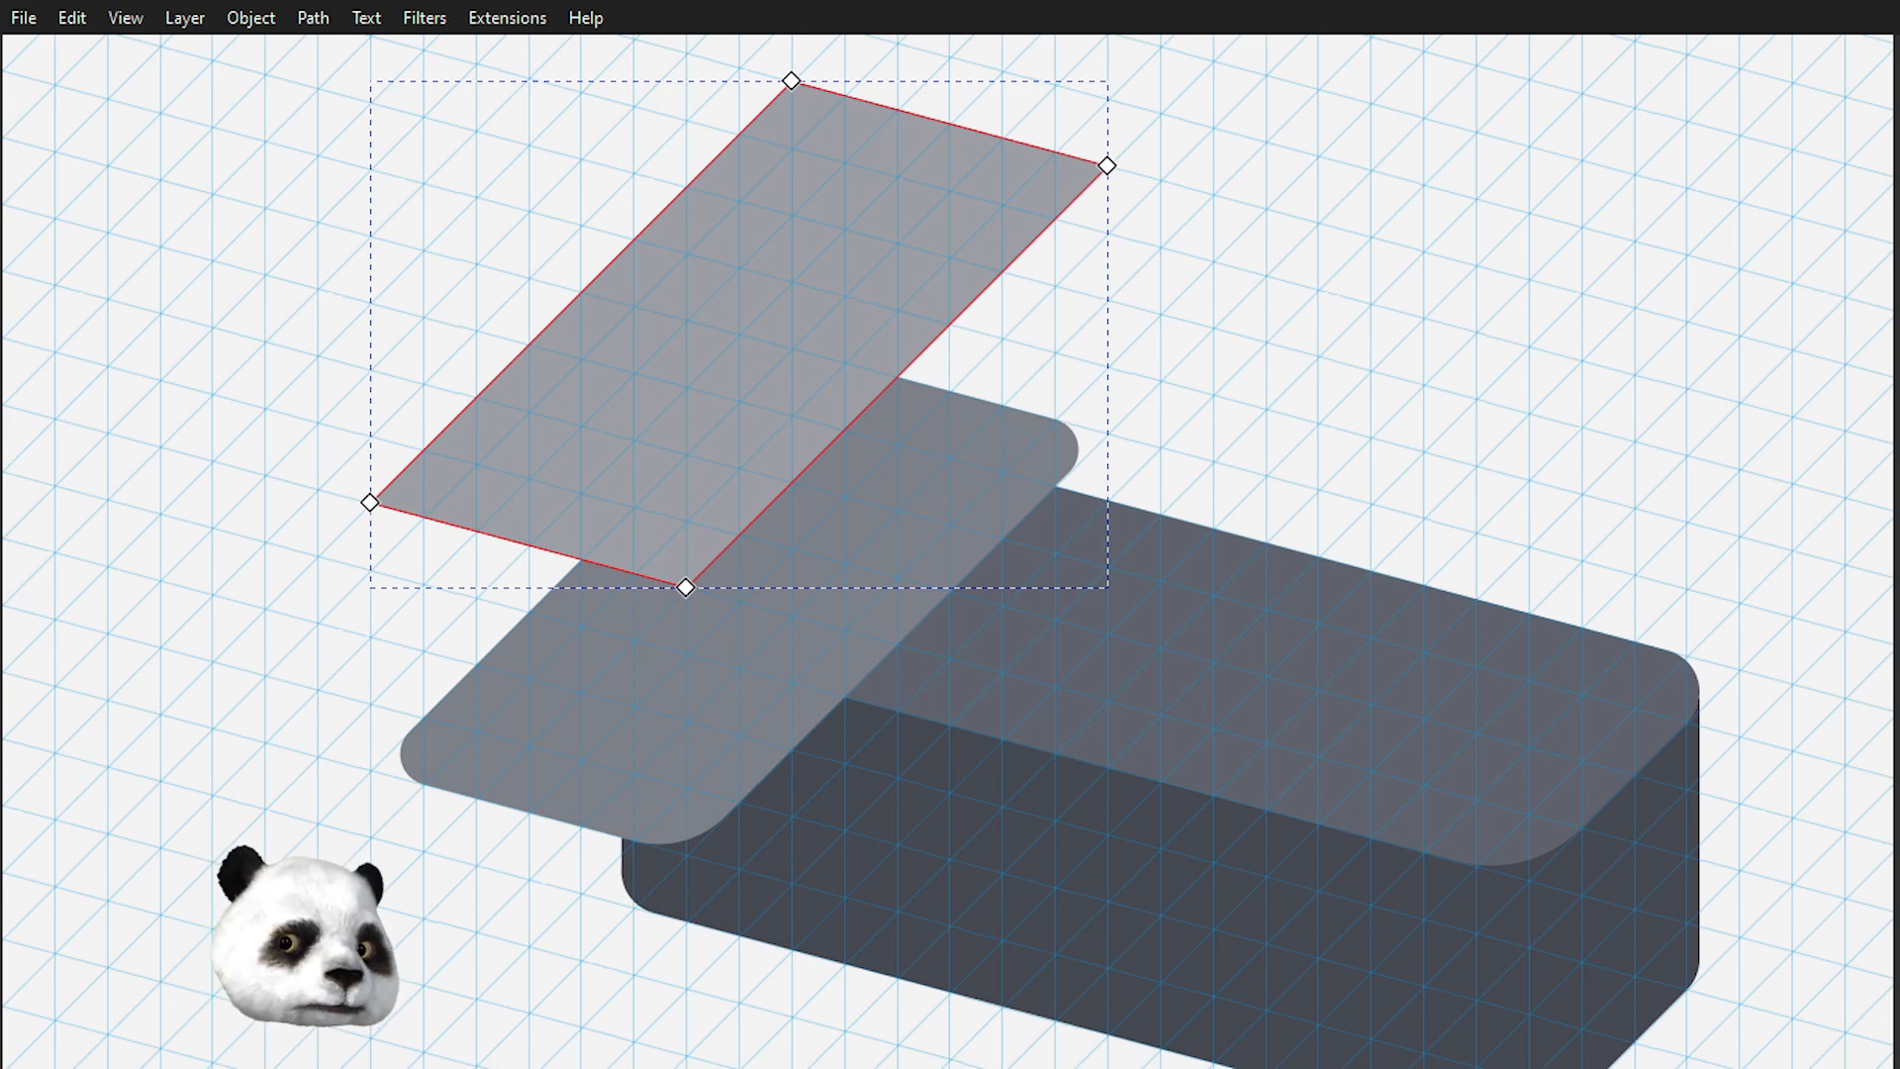
pyautogui.click(811, 958)
pyautogui.press('Escape')
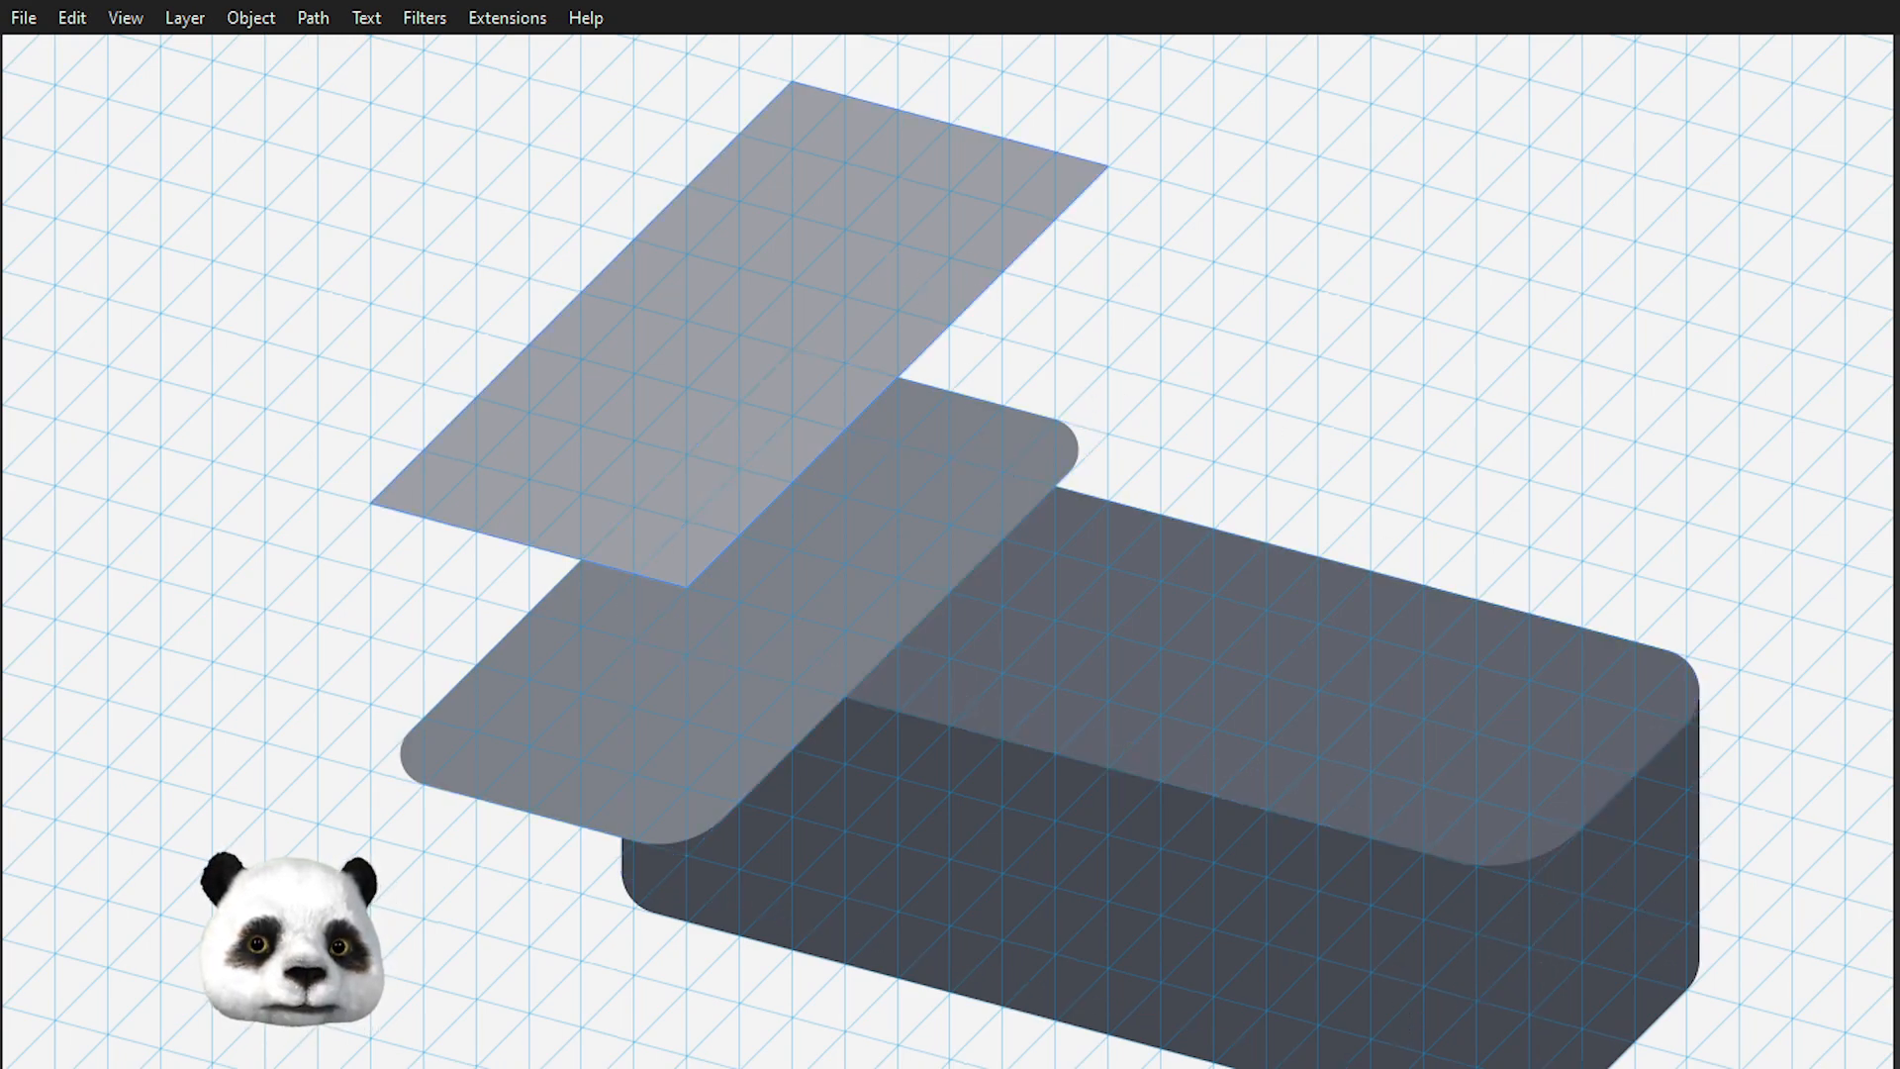
pyautogui.click(740, 396)
pyautogui.scroll(1, 442, 160)
pyautogui.moveTo(297, 128); pyautogui.dragTo(1321, 689)
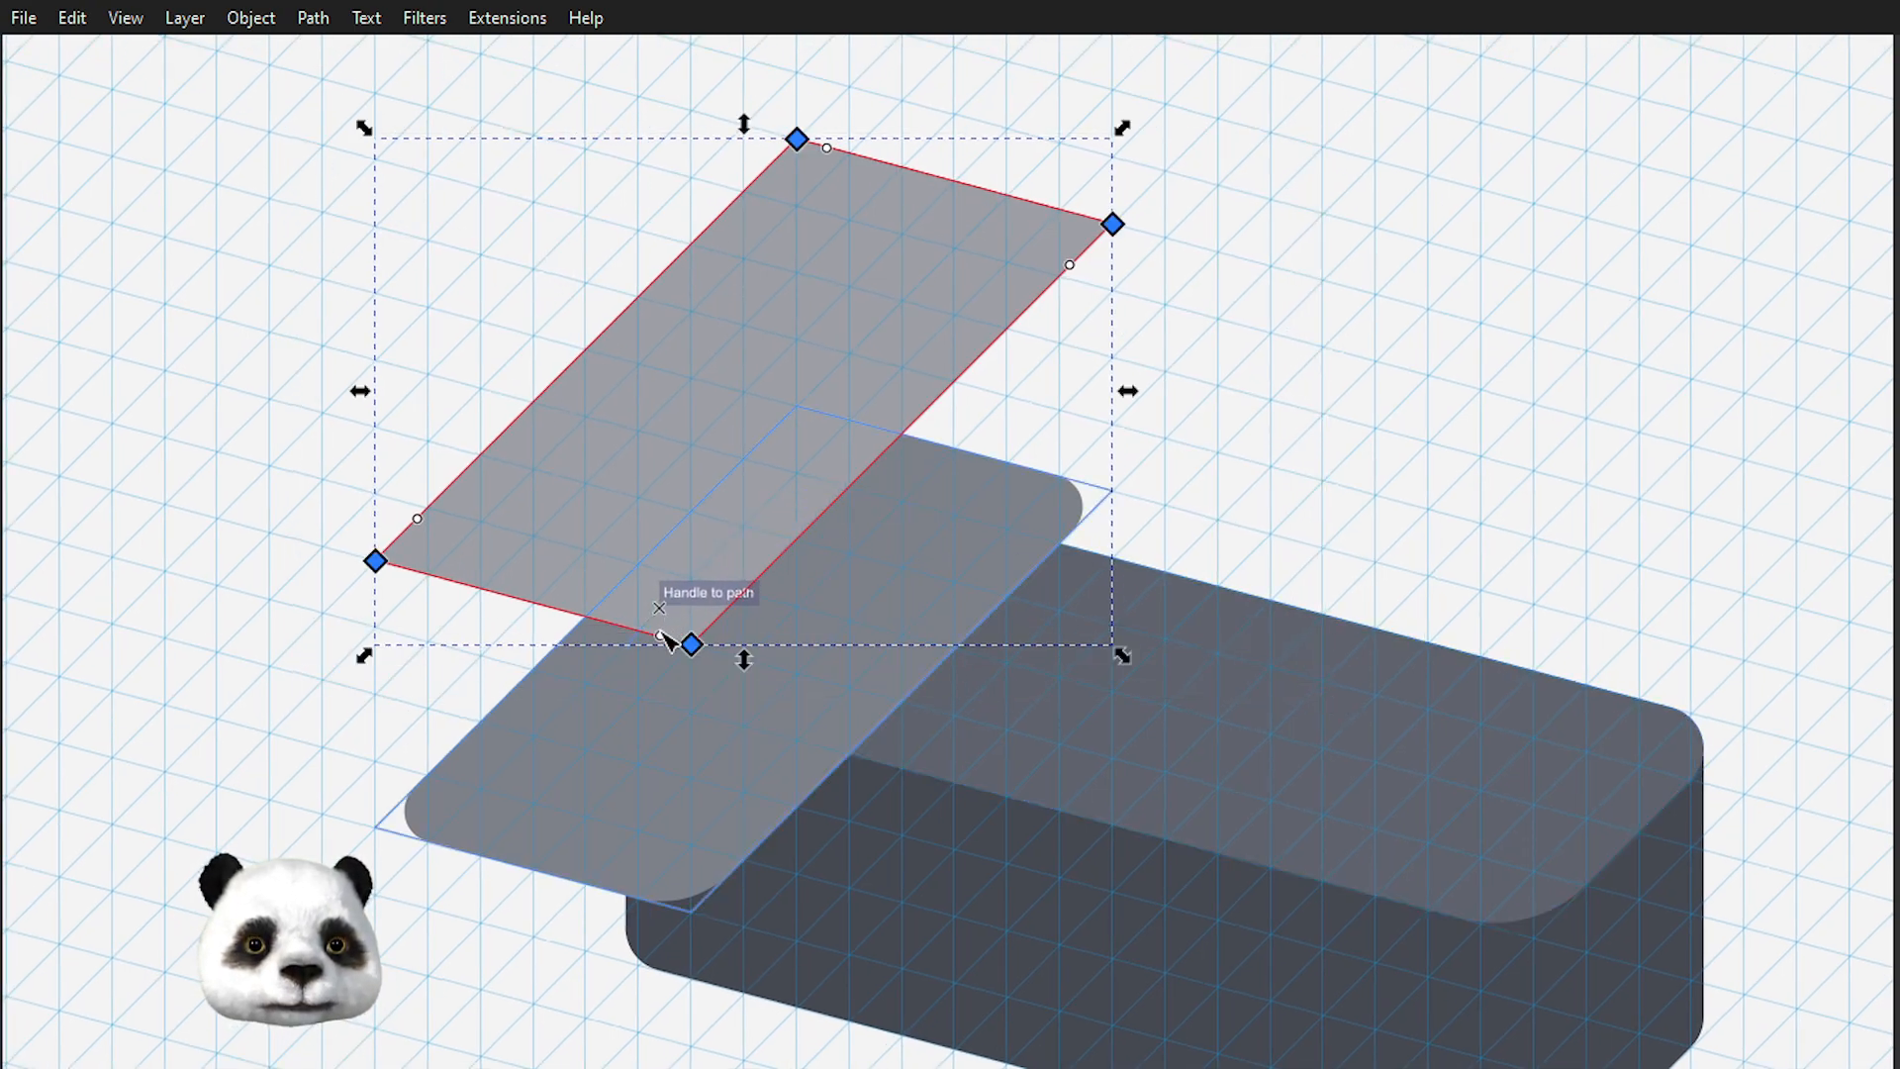
pyautogui.moveTo(659, 635); pyautogui.dragTo(636, 633)
pyautogui.click(1275, 427)
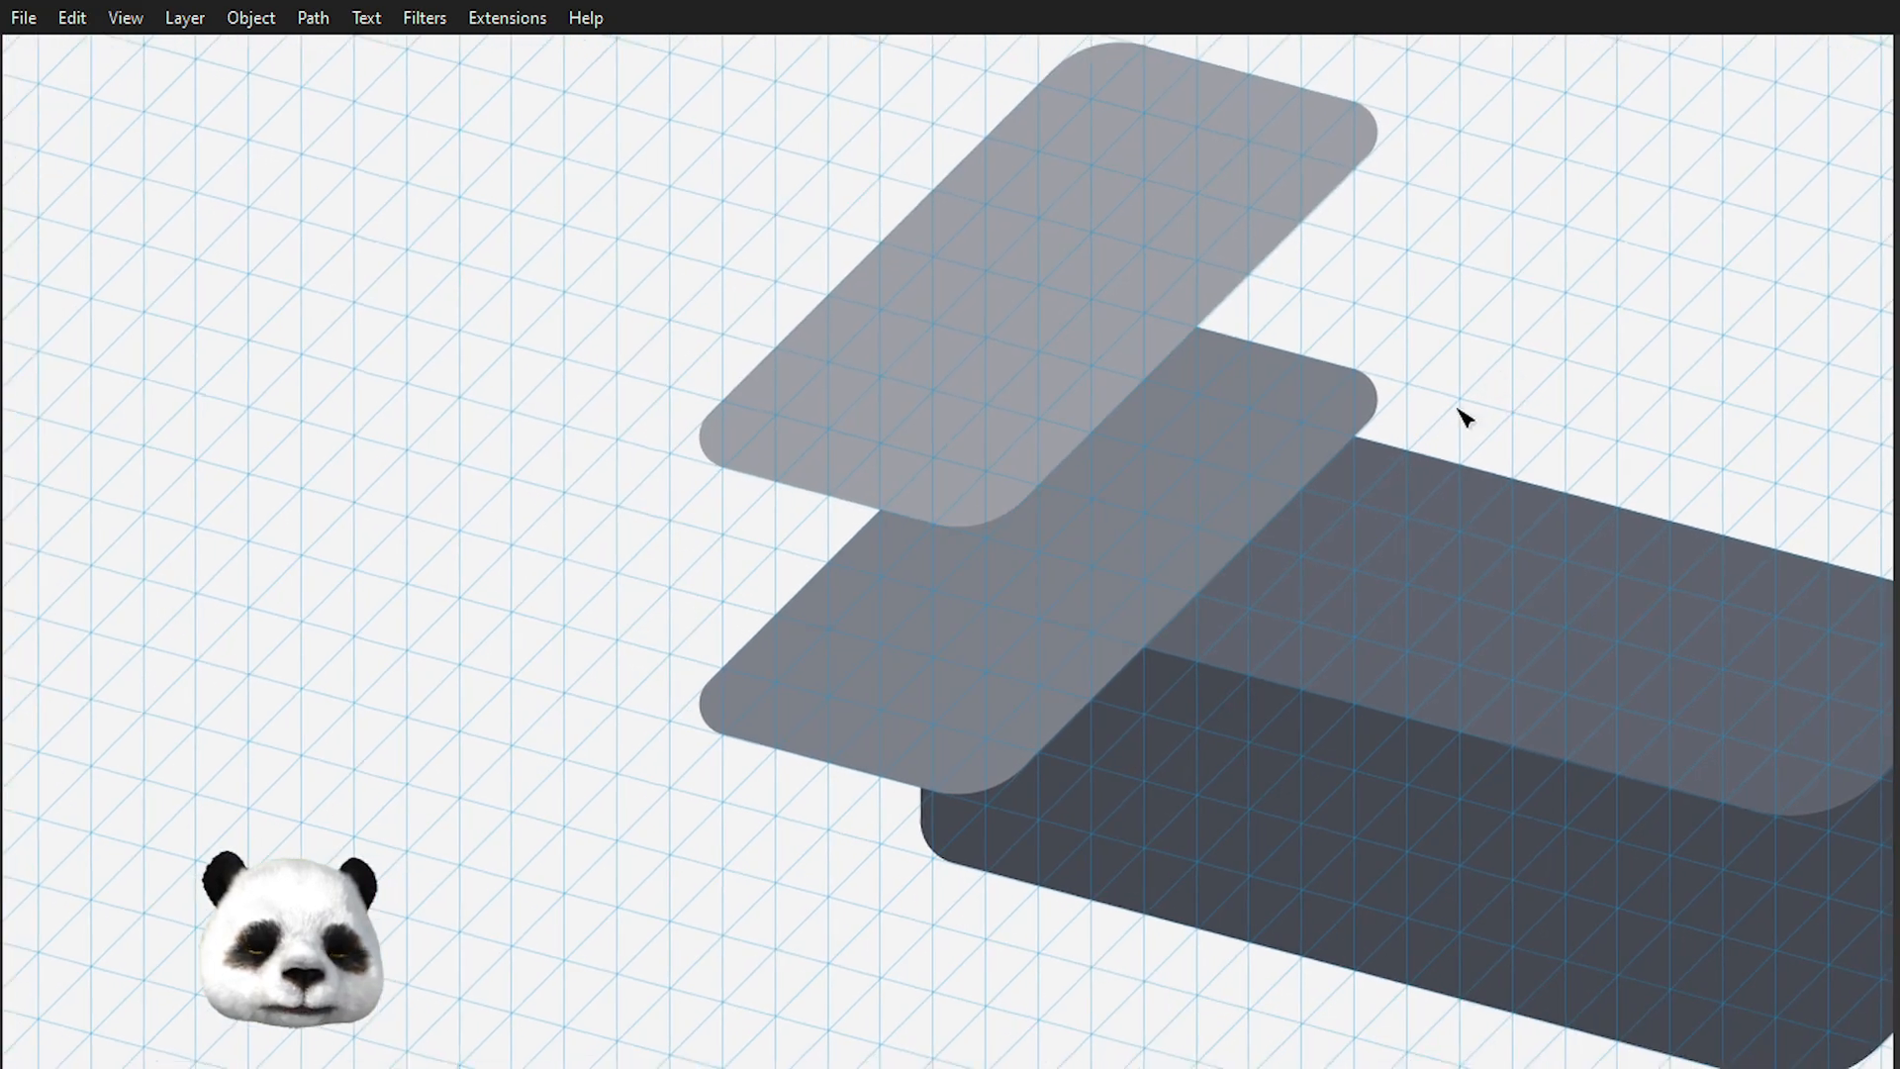
# - Start the new block's short end wall with the Pen tool, drawing a vertical edge between the leftmost points of its upper and lower shapes
pyautogui.press('b')
pyautogui.scroll(3, 938, 609)
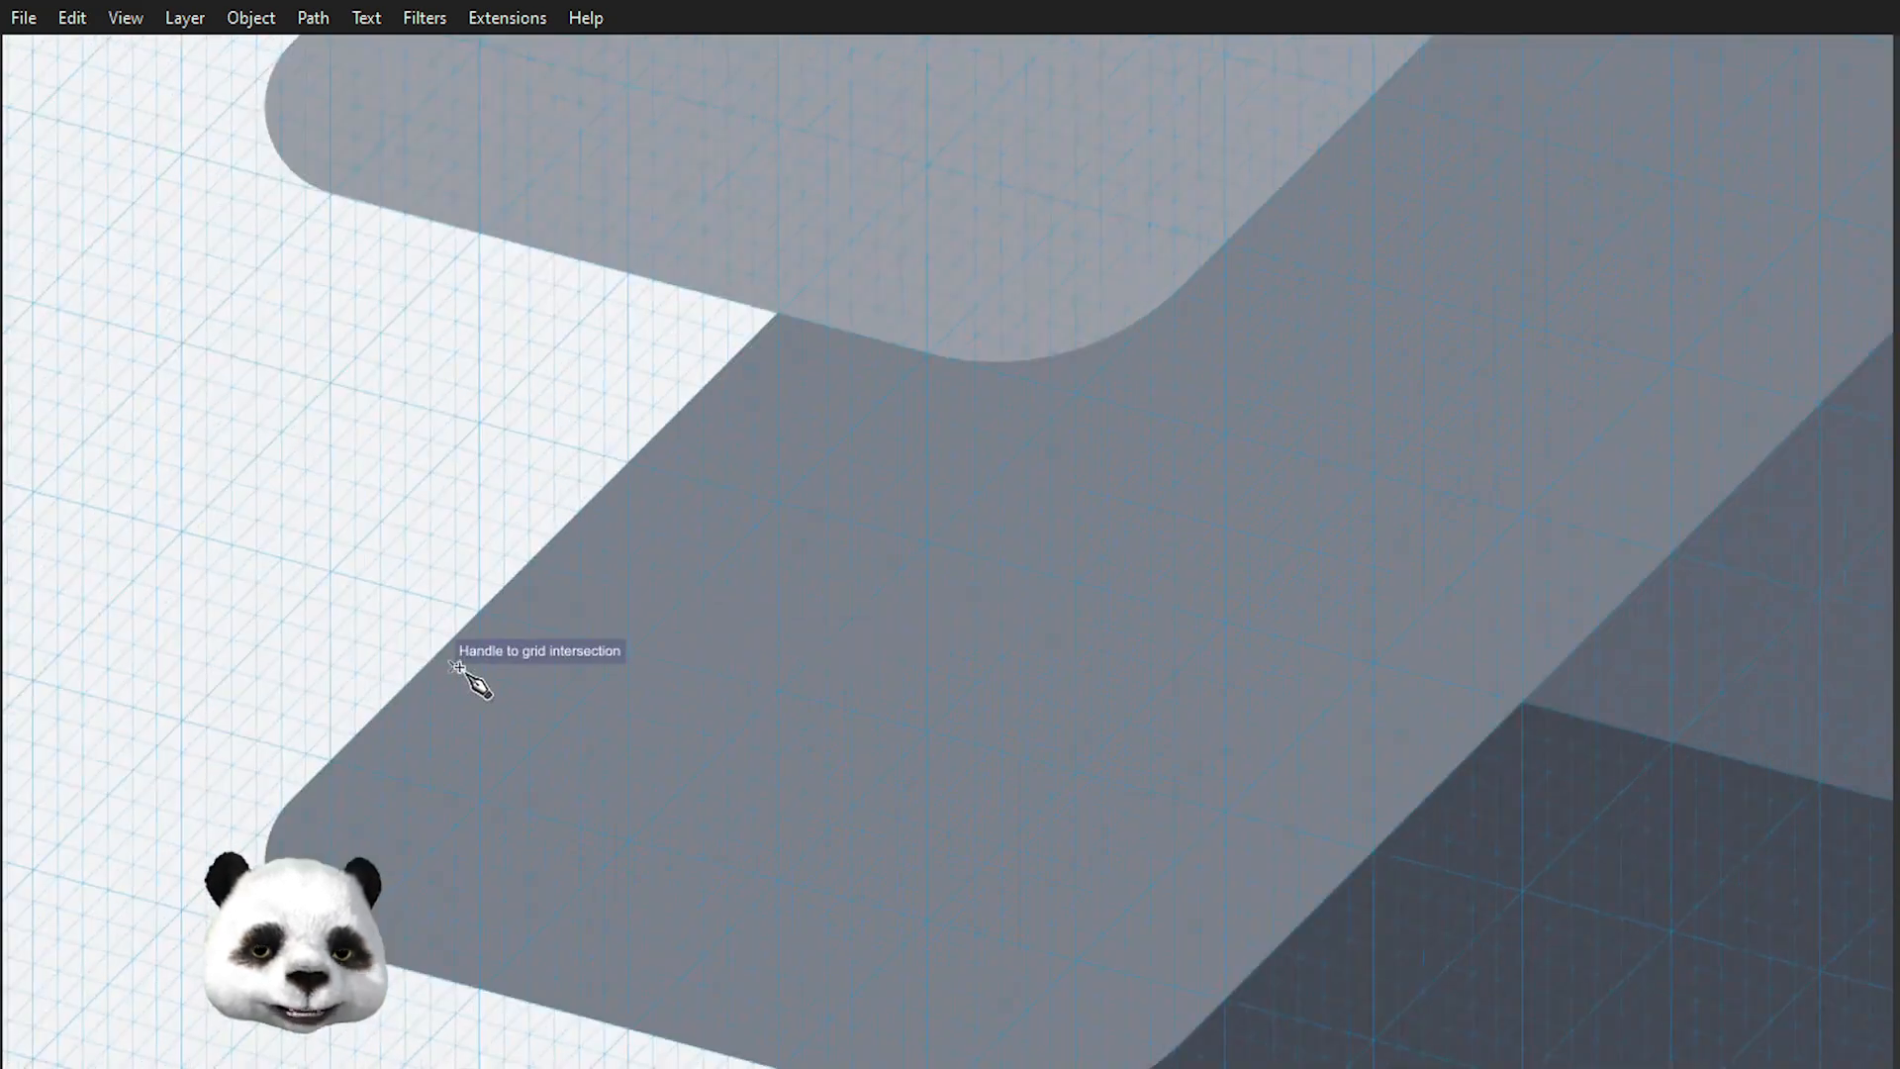
pyautogui.moveTo(477, 674); pyautogui.dragTo(1358, 680)
pyautogui.click(1125, 387)
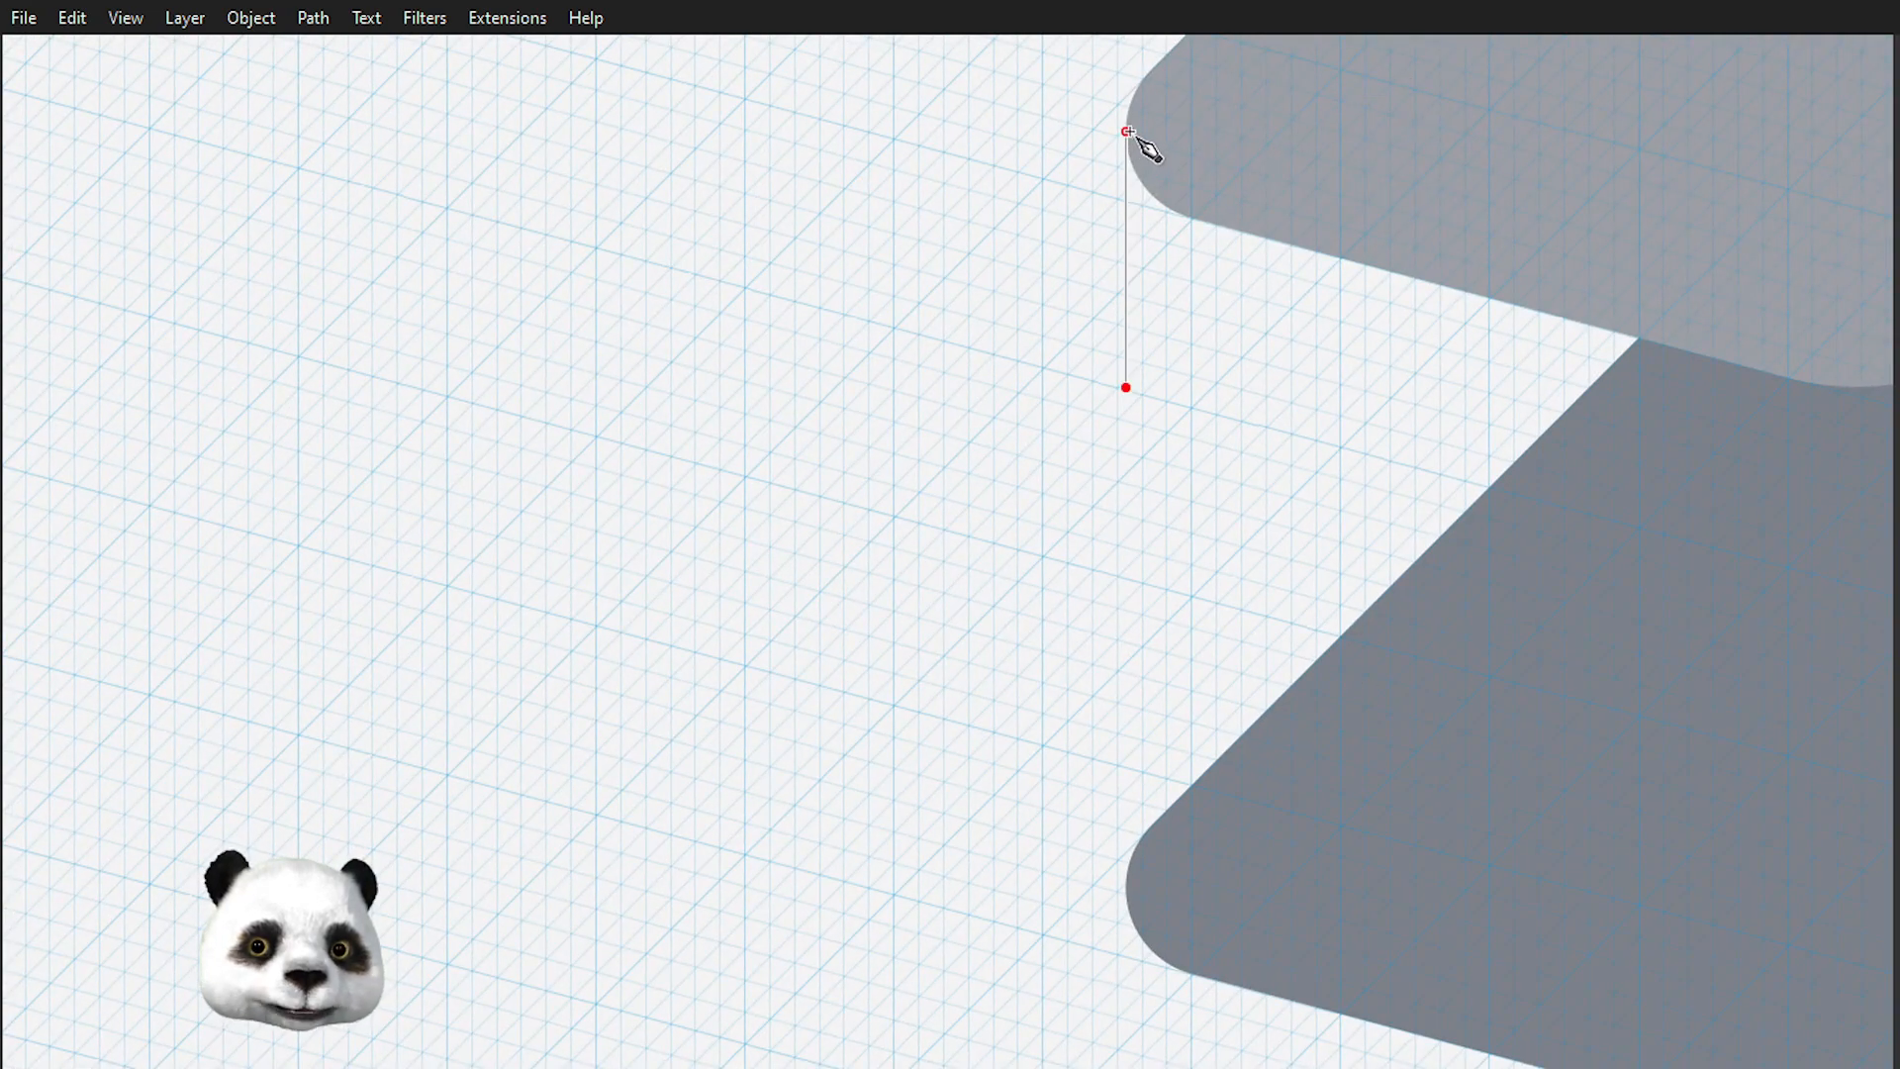
pyautogui.scroll(2, 1133, 133)
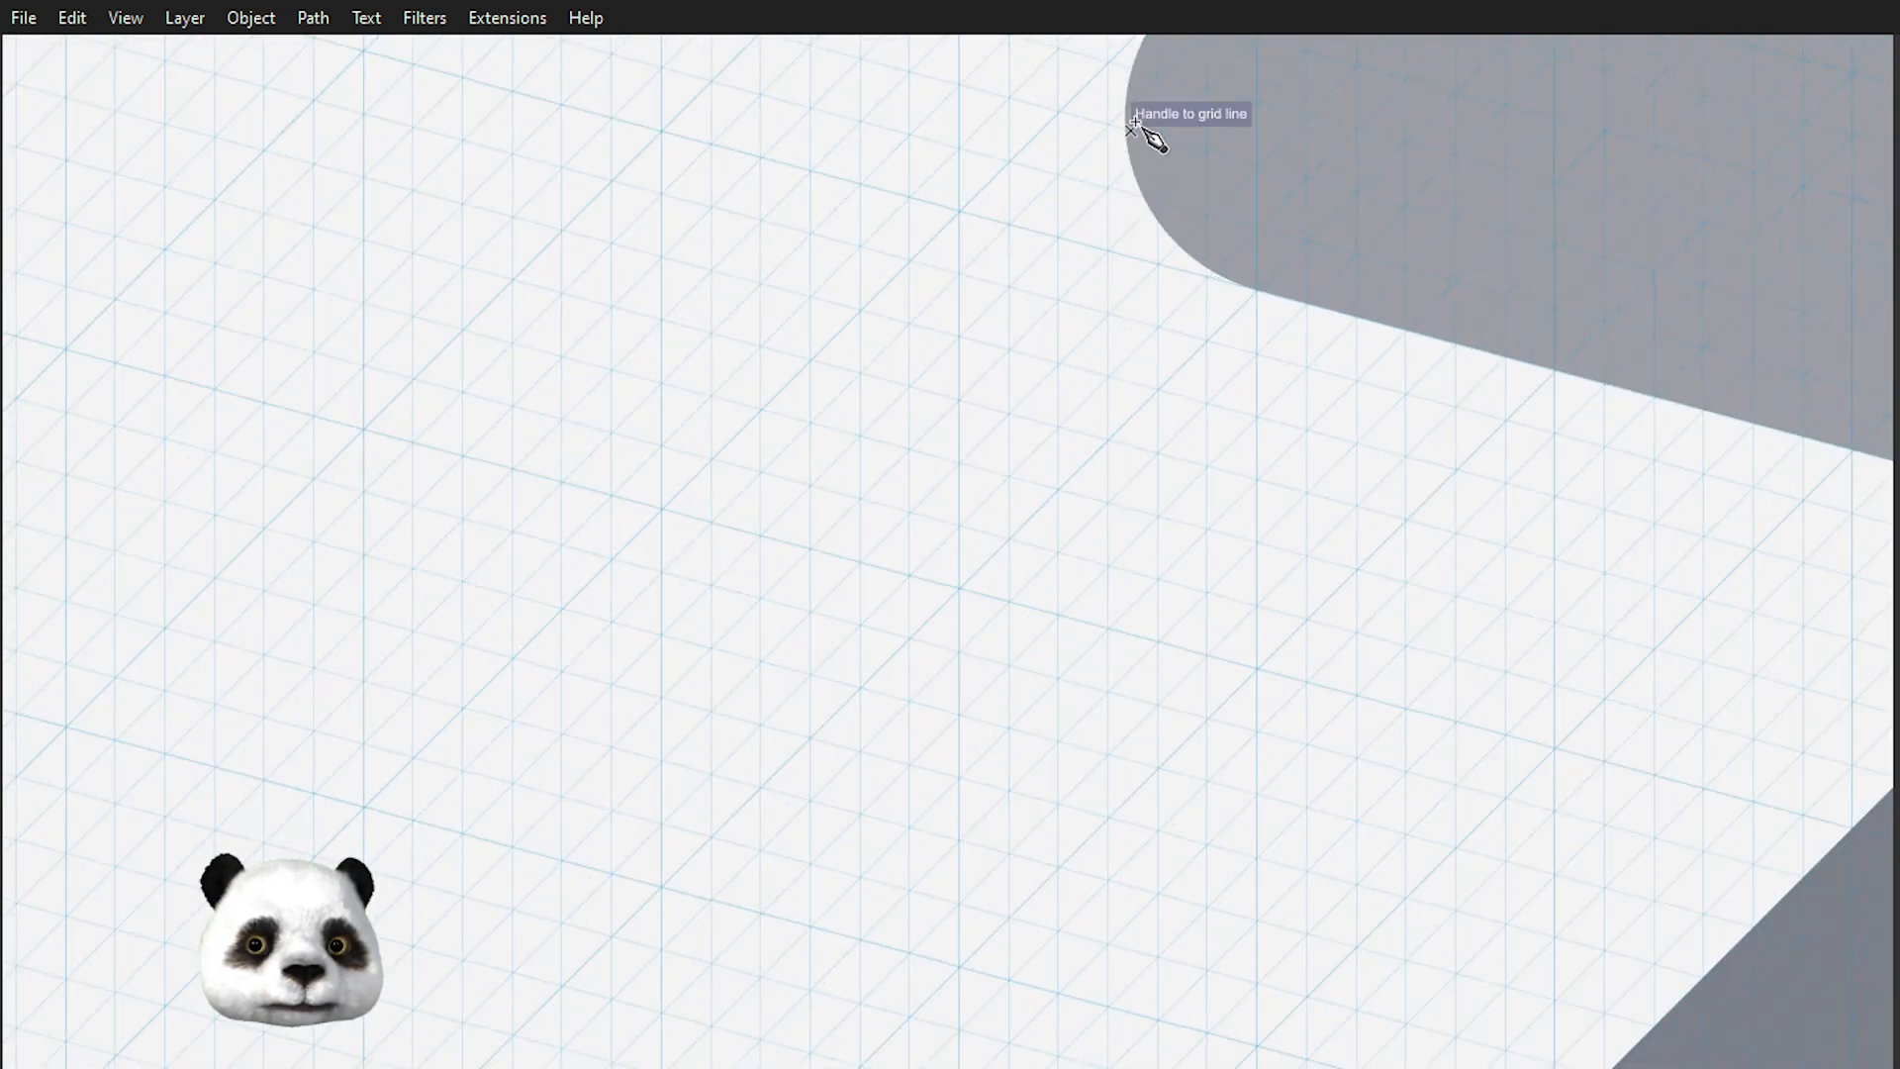
pyautogui.click(1124, 123)
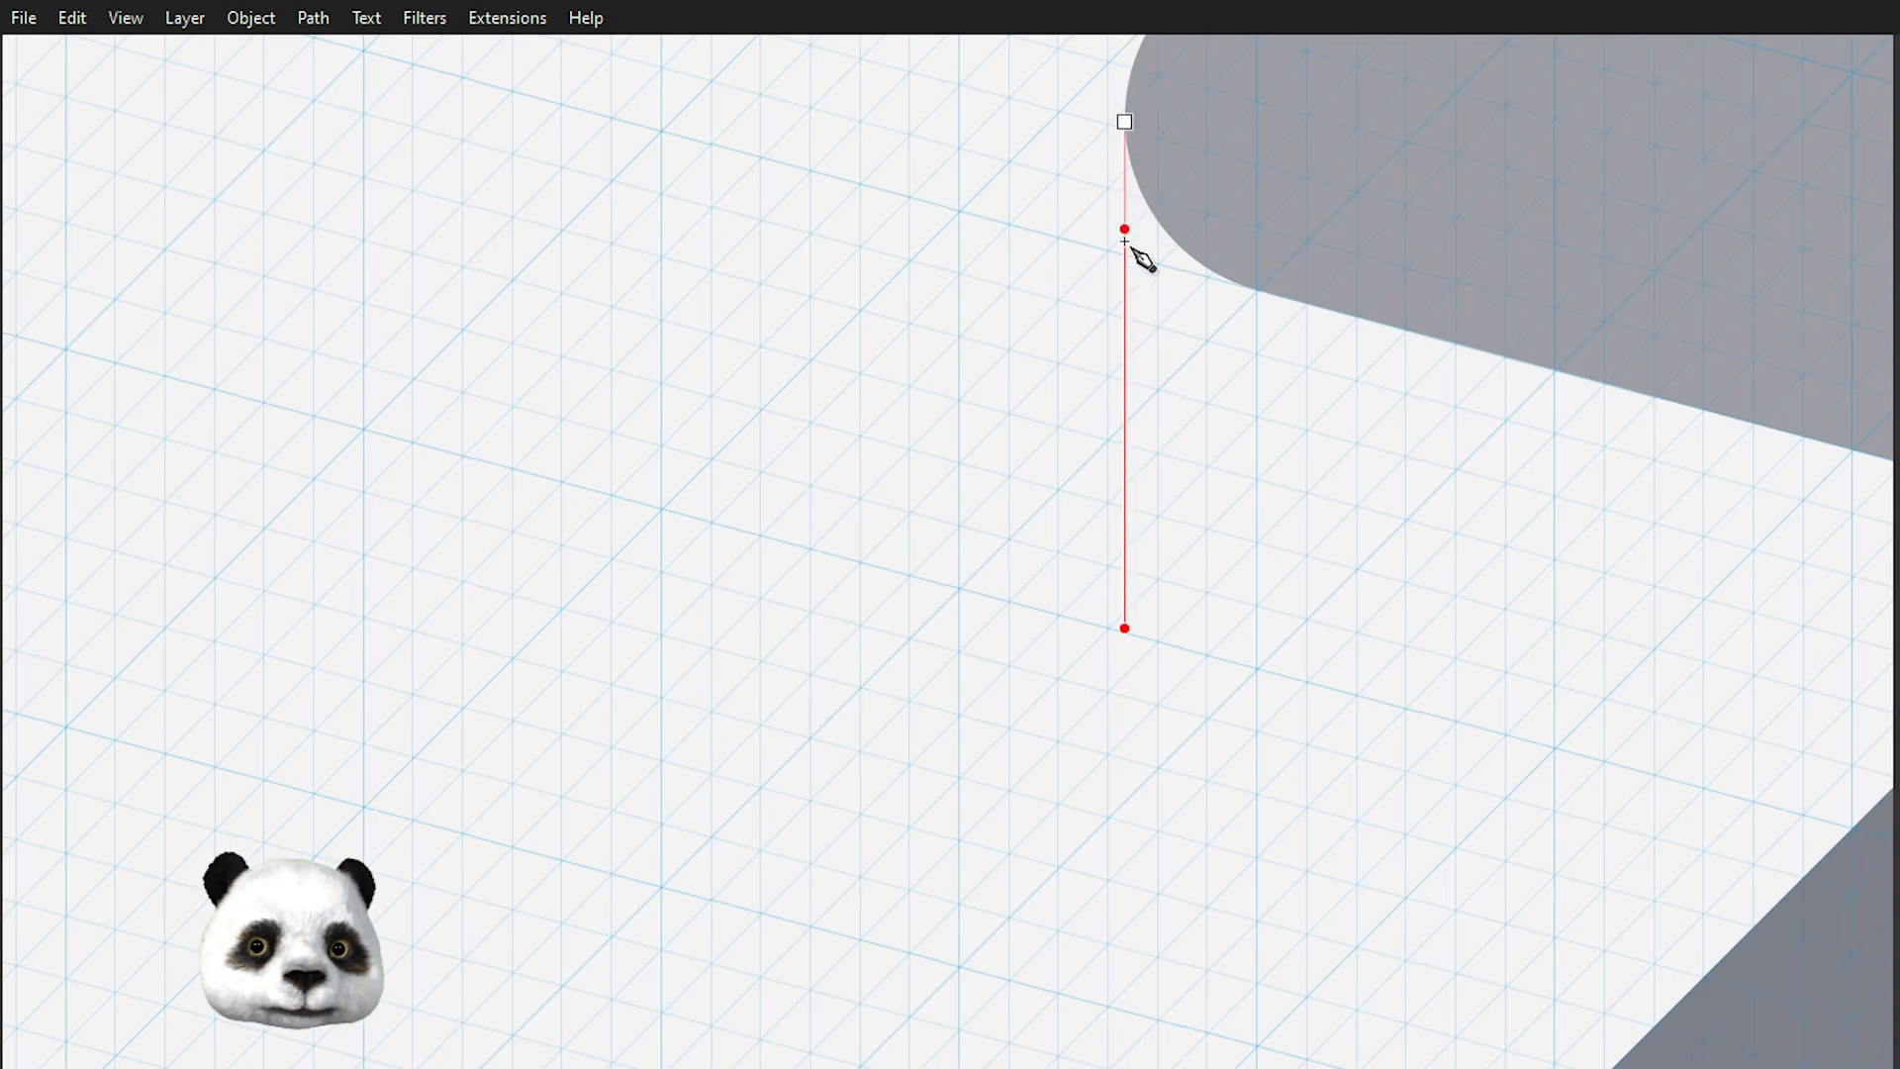
pyautogui.scroll(-2, 1124, 479)
pyautogui.moveTo(1165, 536); pyautogui.dragTo(1164, 348)
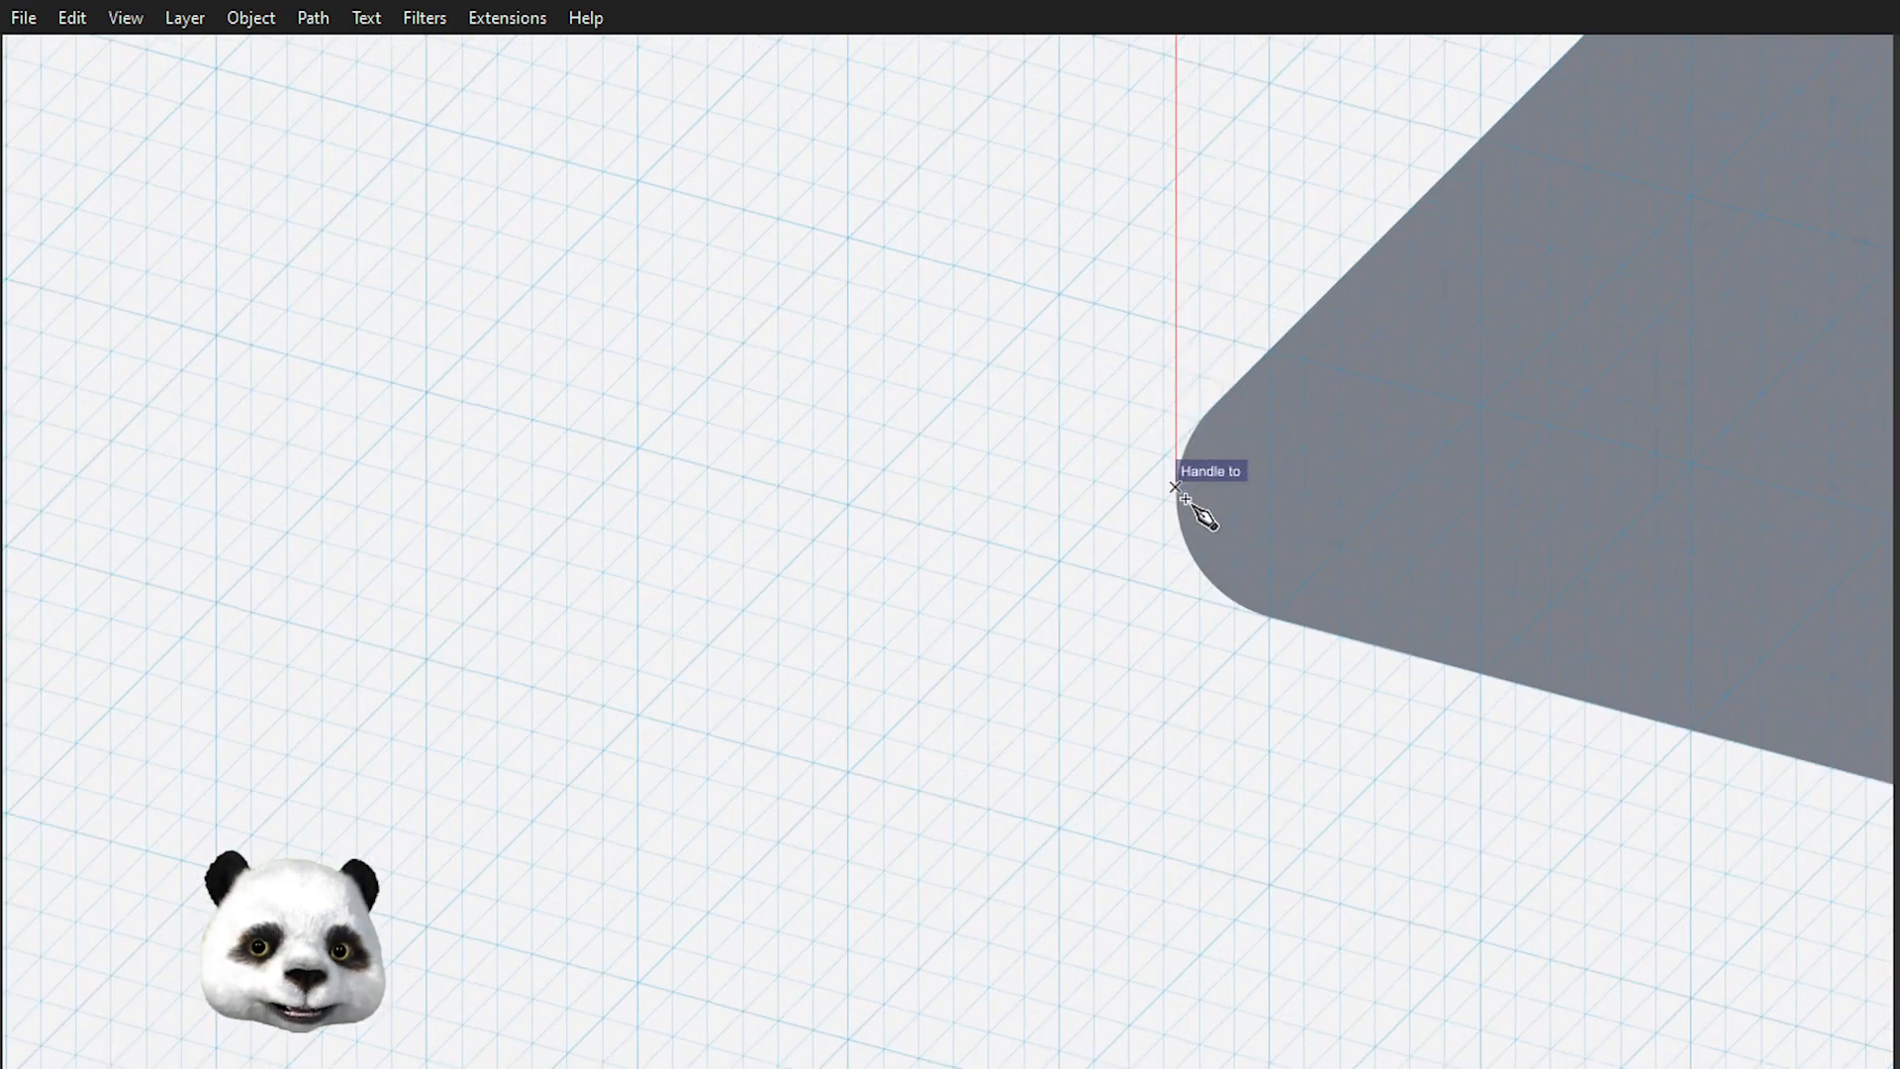
pyautogui.scroll(1, 1187, 515)
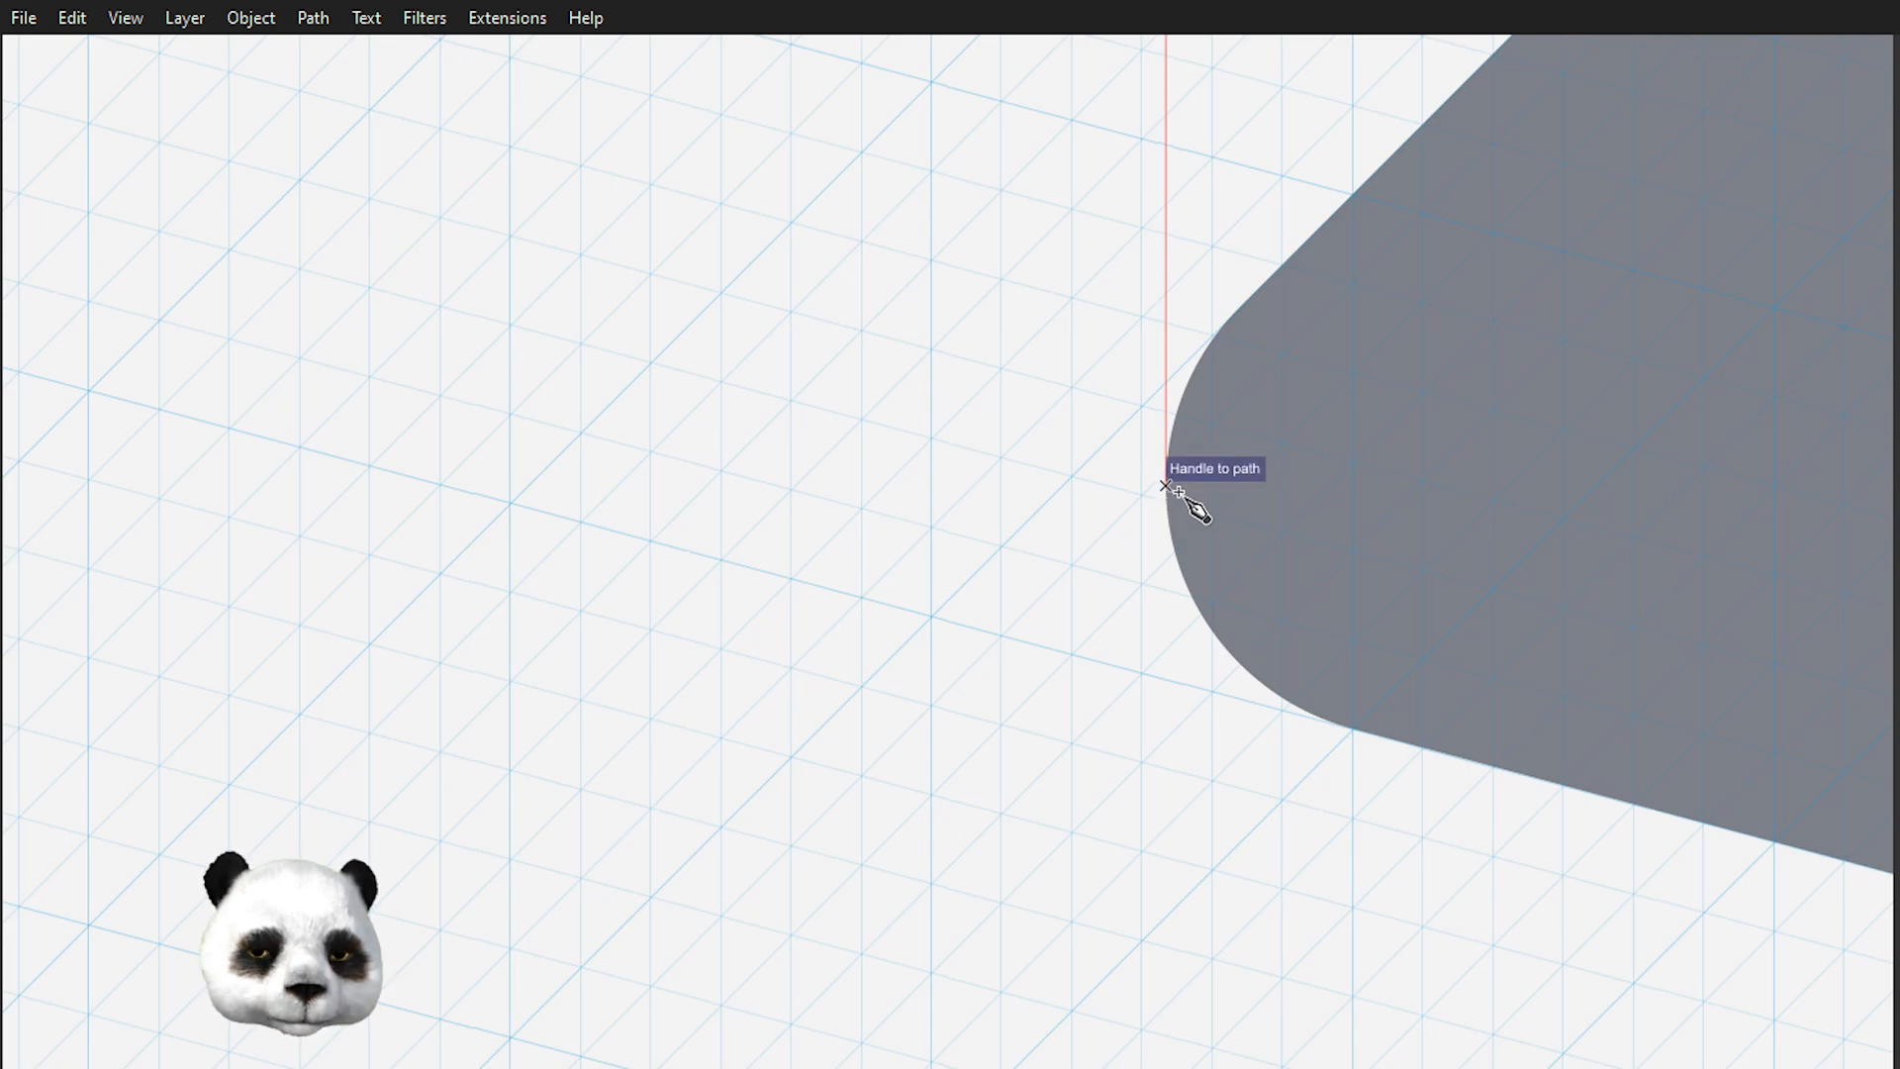
pyautogui.click(1177, 490)
# - Extend the short end wall's path to the lower shape's near rounded corner, up to the upper shape, and close it at its start
pyautogui.scroll(-4, 1375, 564)
pyautogui.moveTo(1672, 586)
pyautogui.mouseDown()
pyautogui.moveTo(924, 534)
pyautogui.moveTo(813, 569)
pyautogui.mouseUp()
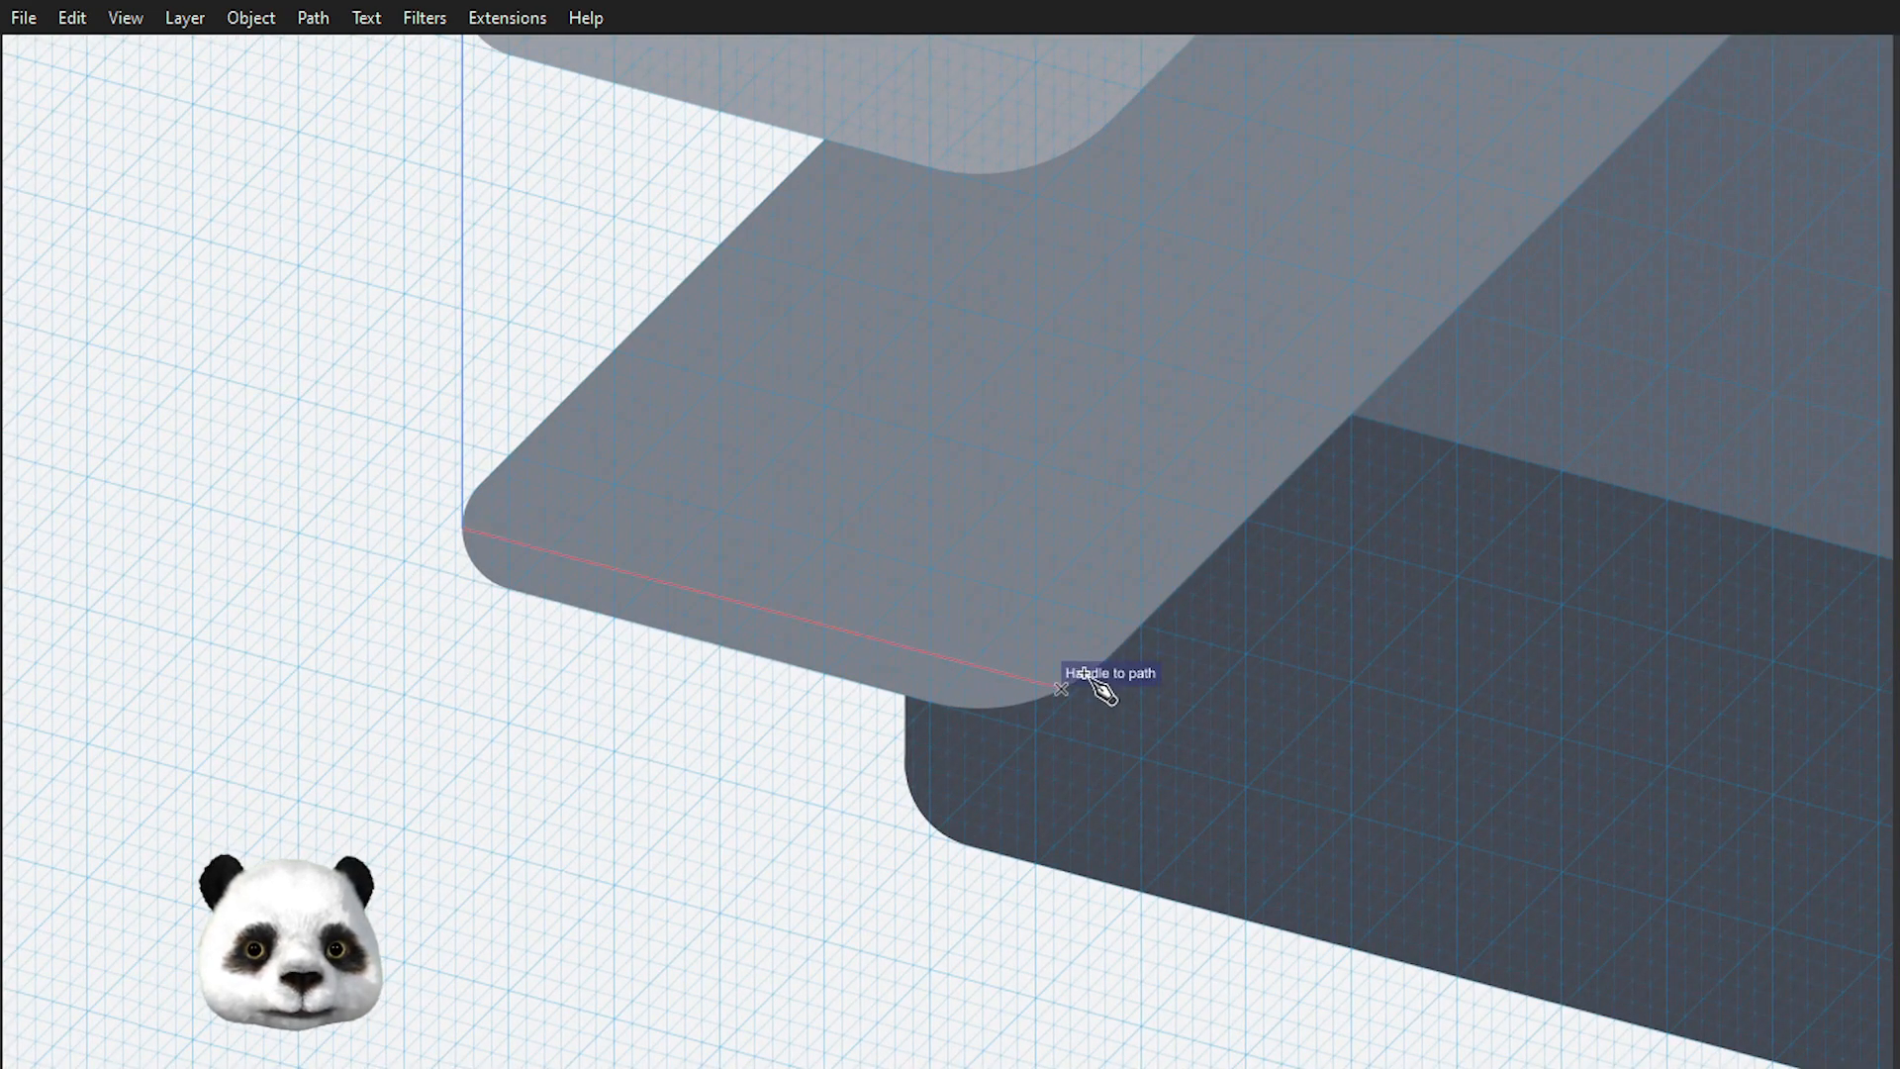
pyautogui.moveTo(1084, 675); pyautogui.dragTo(1104, 639)
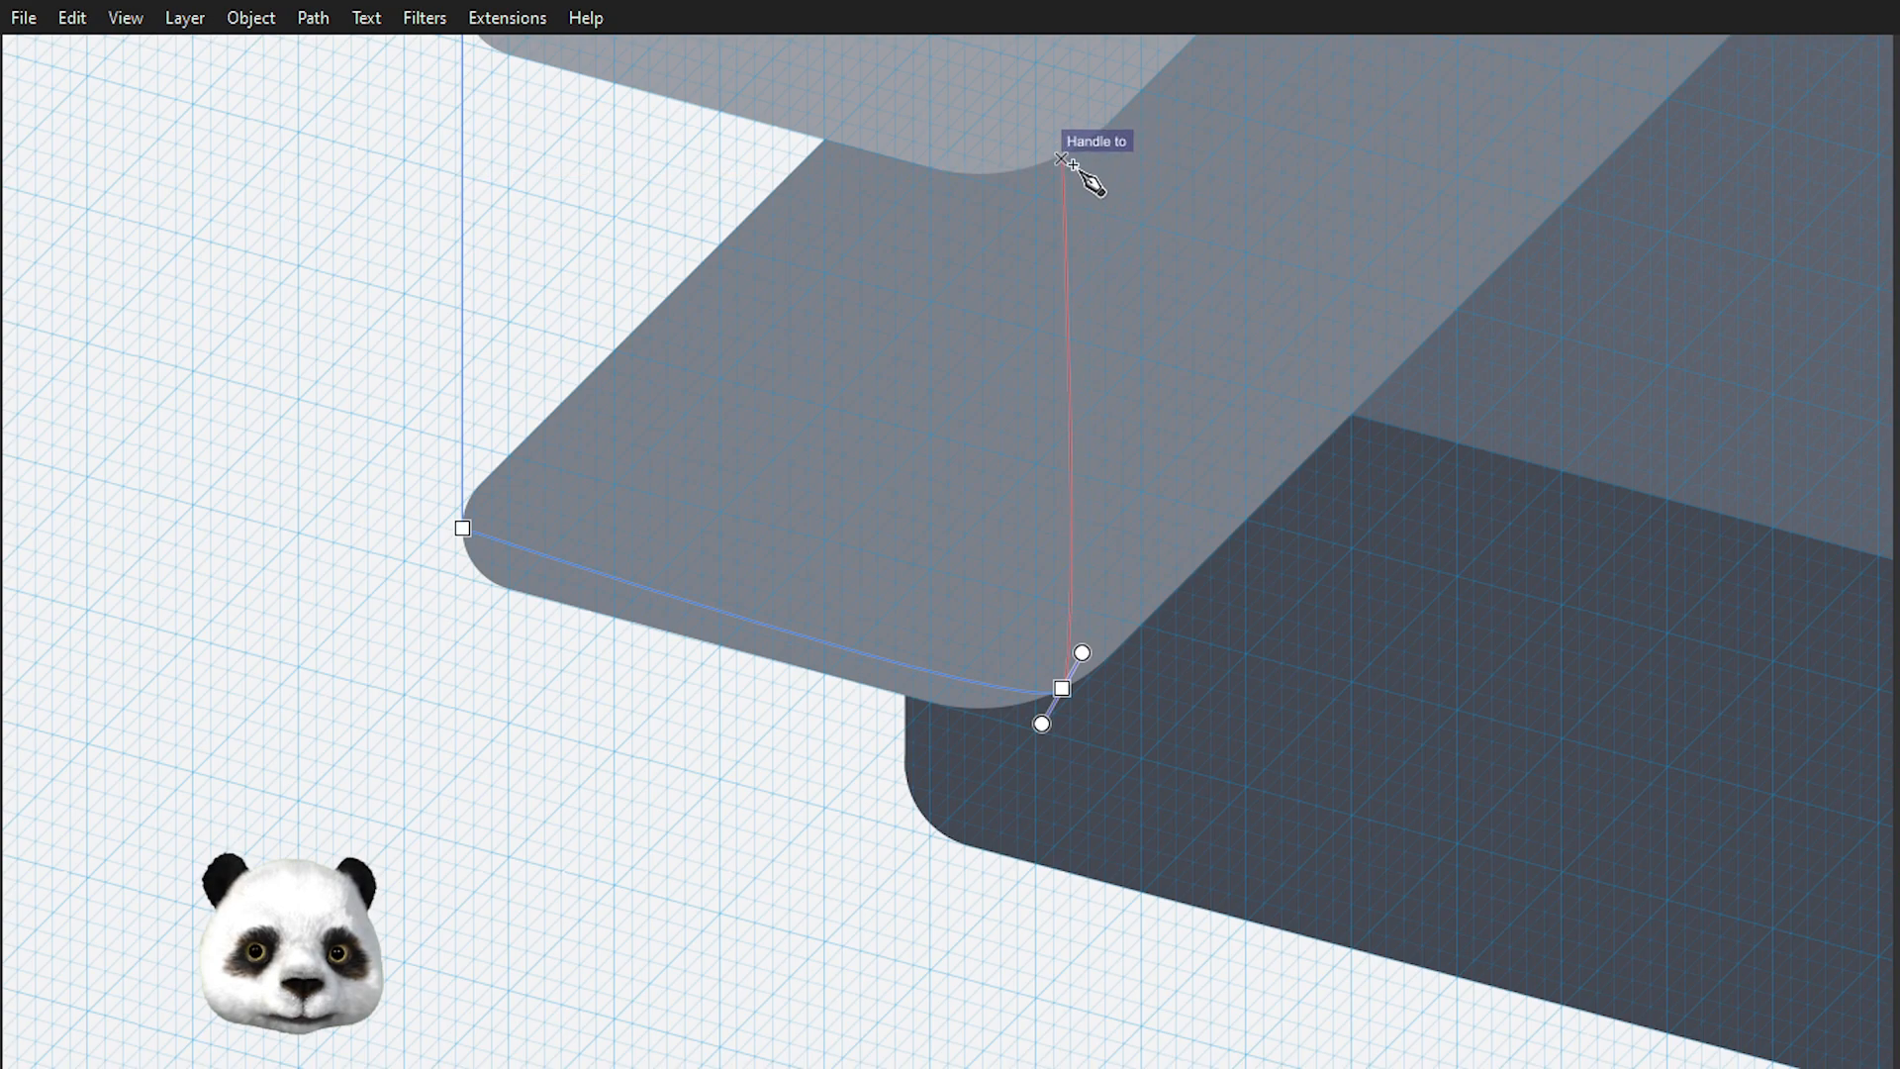
pyautogui.click(1066, 156)
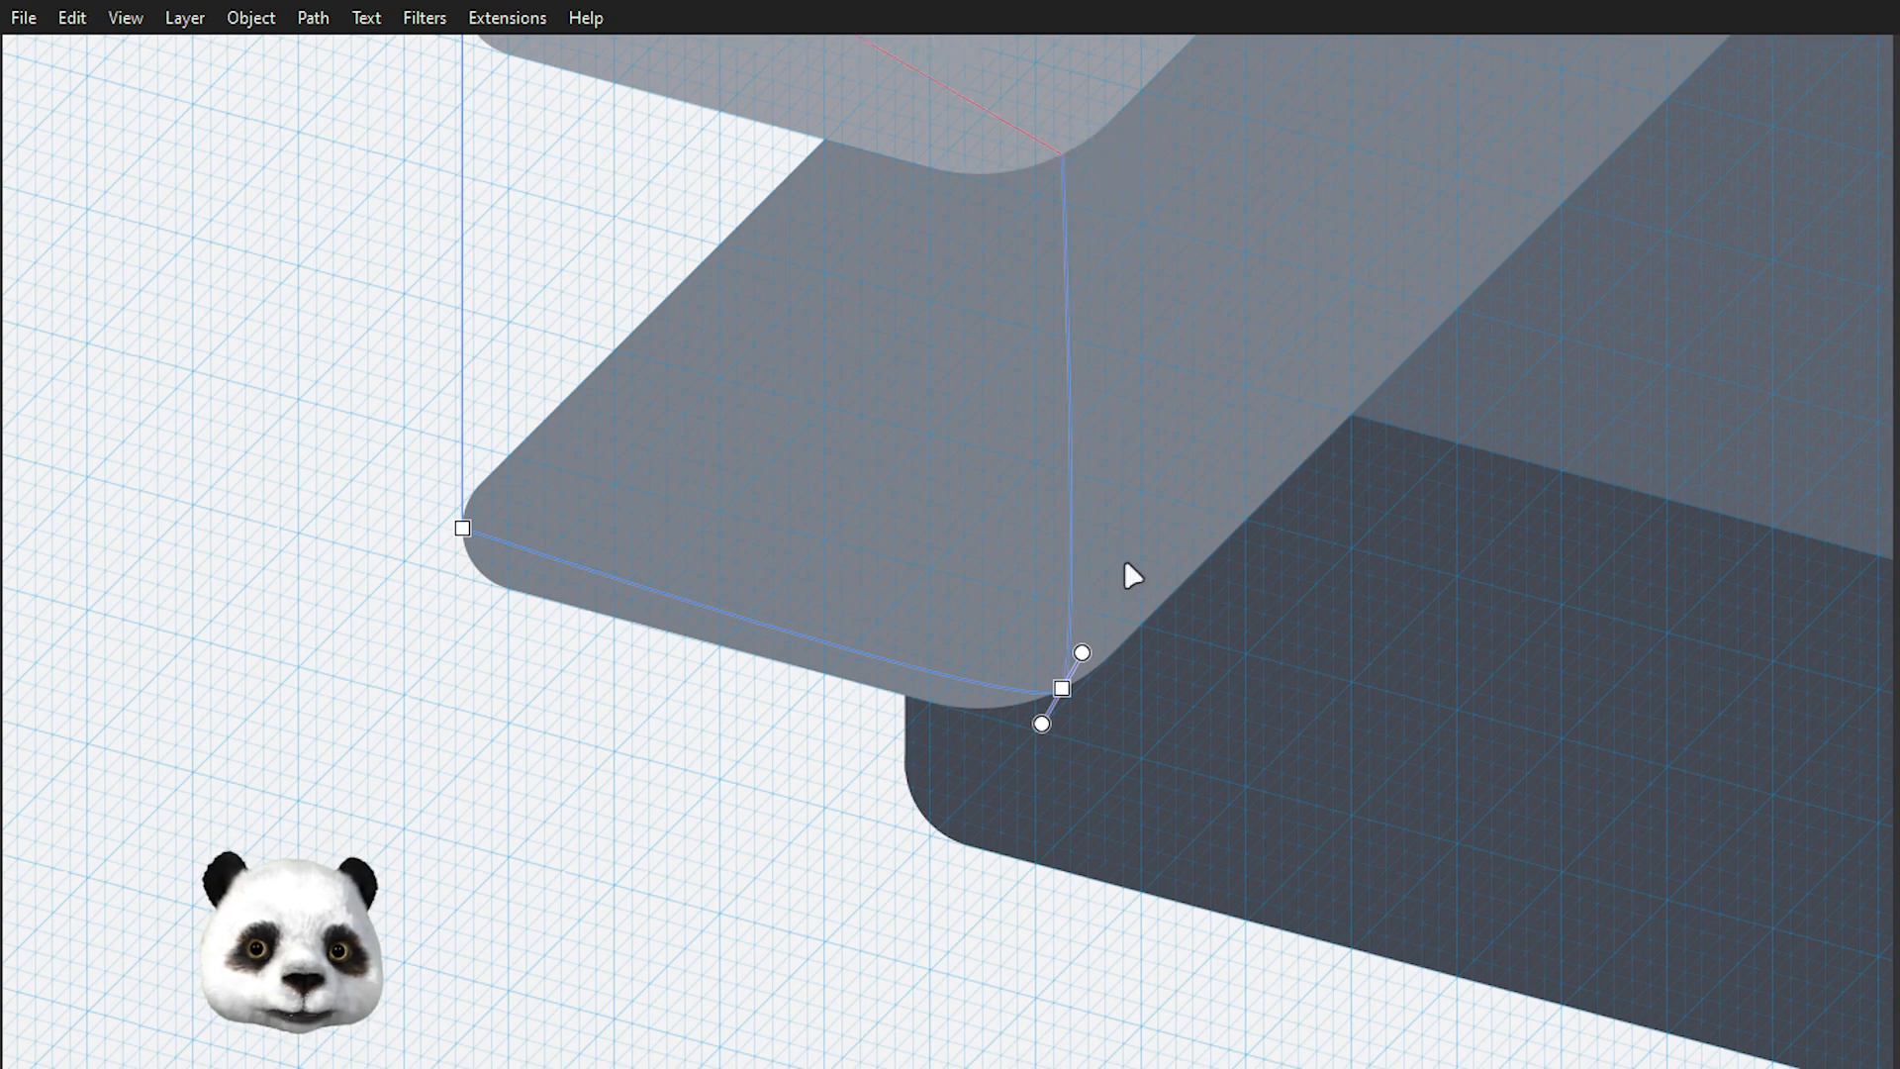
pyautogui.moveTo(668, 169); pyautogui.dragTo(949, 555)
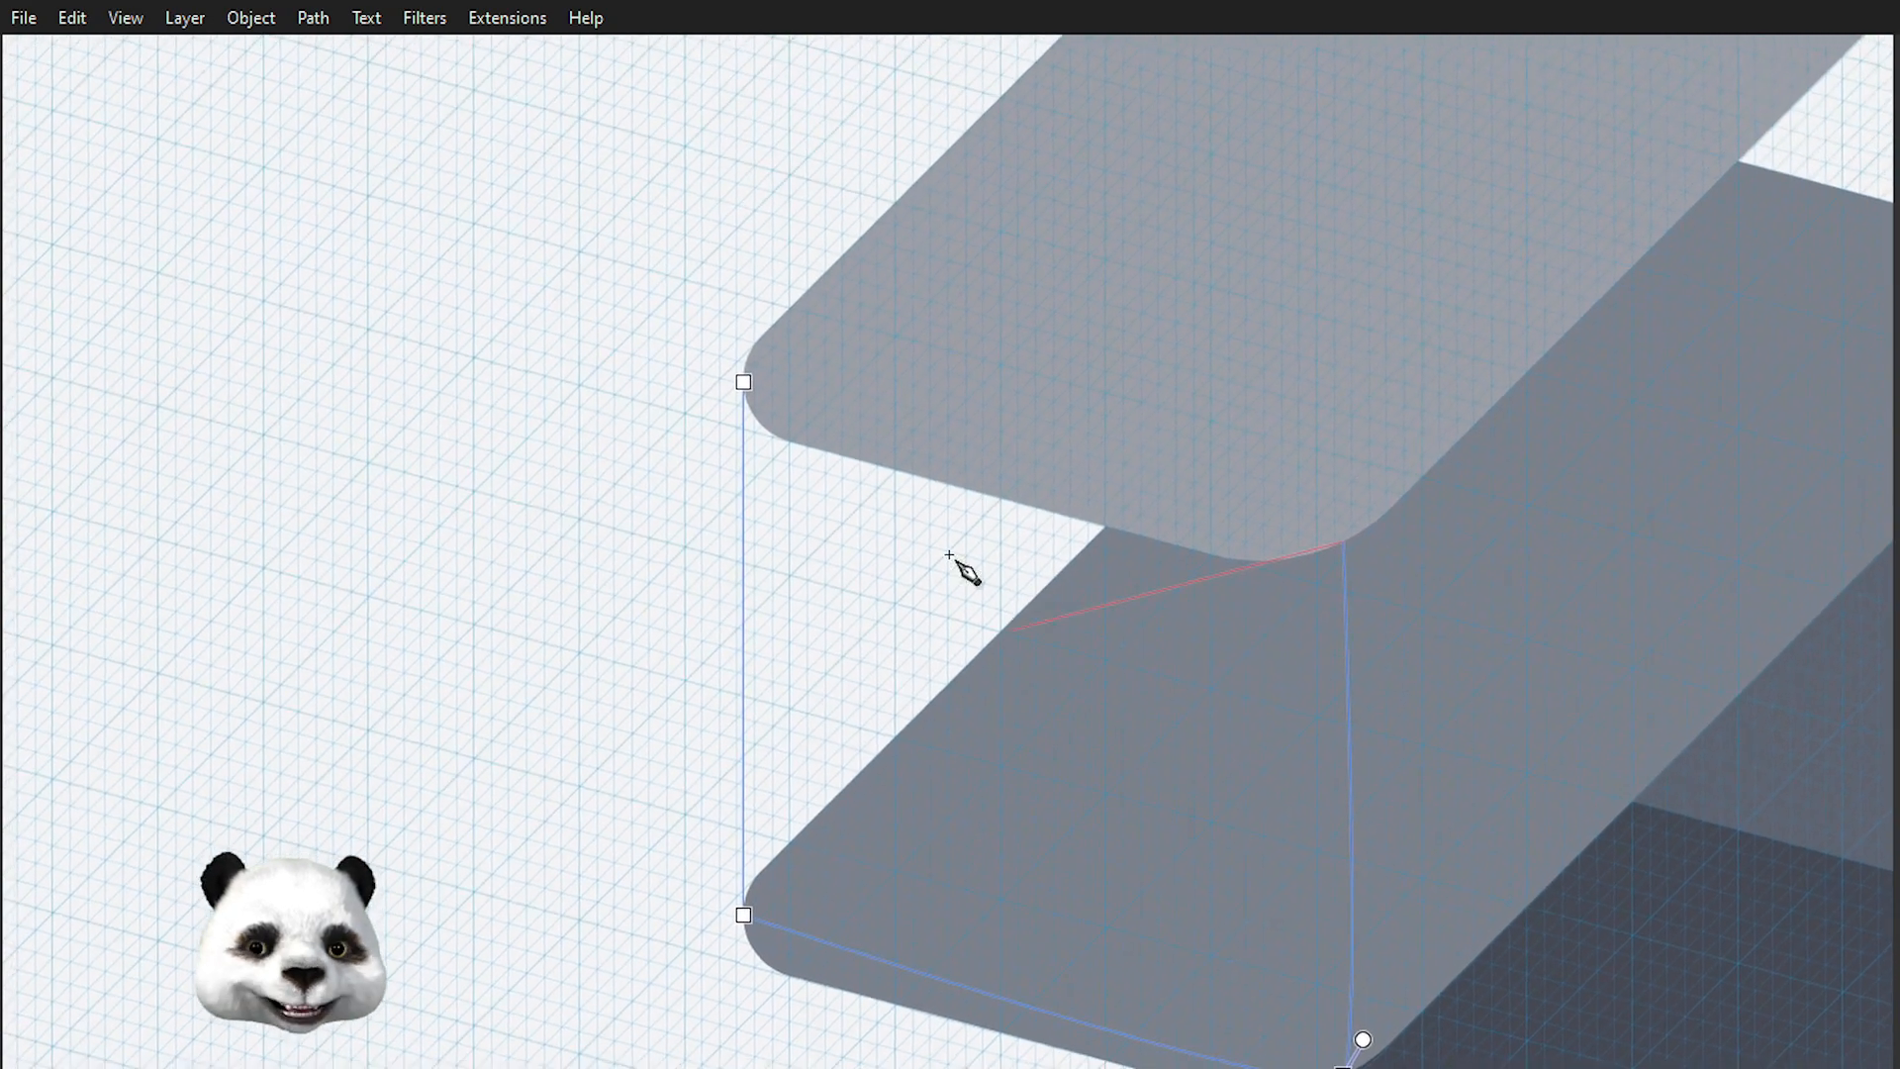
pyautogui.click(749, 385)
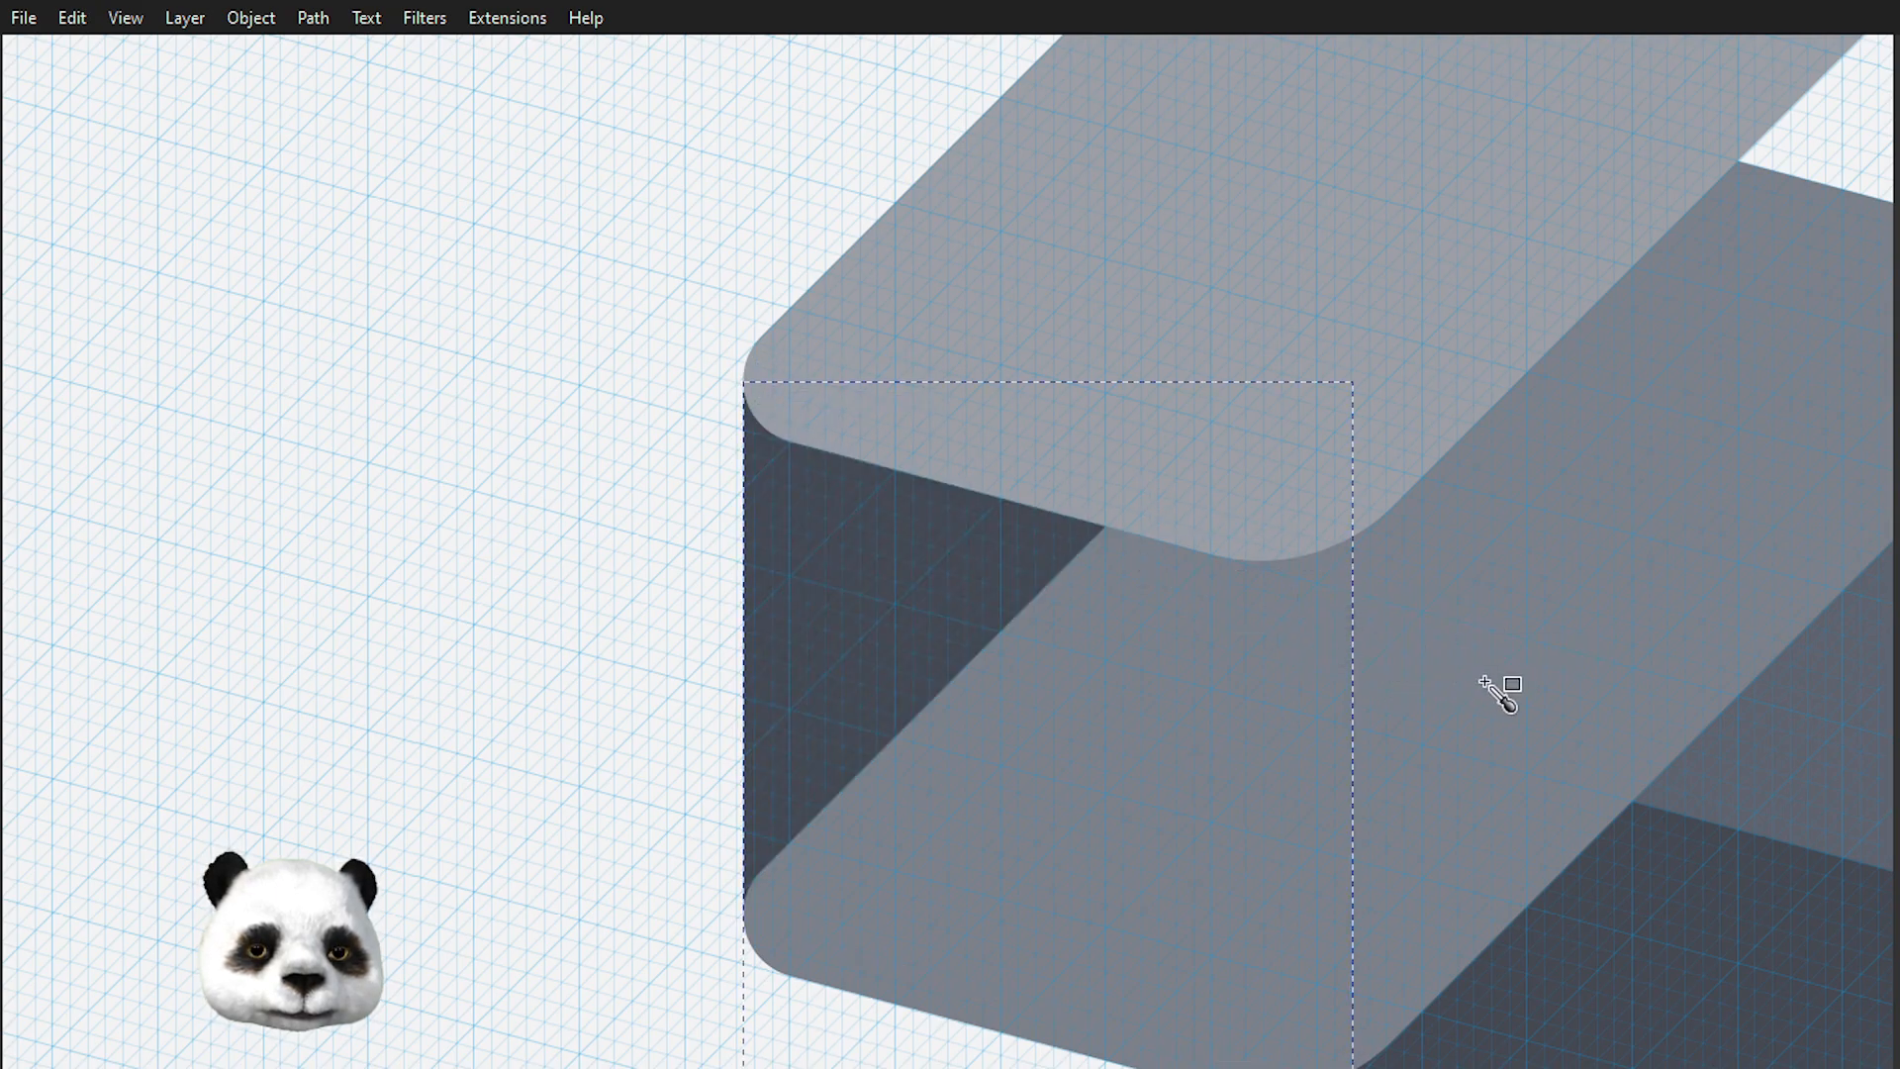
# - Fill the short end wall with the lower light shape's grey, sampled with the Dropper tool
pyautogui.click(1539, 635)
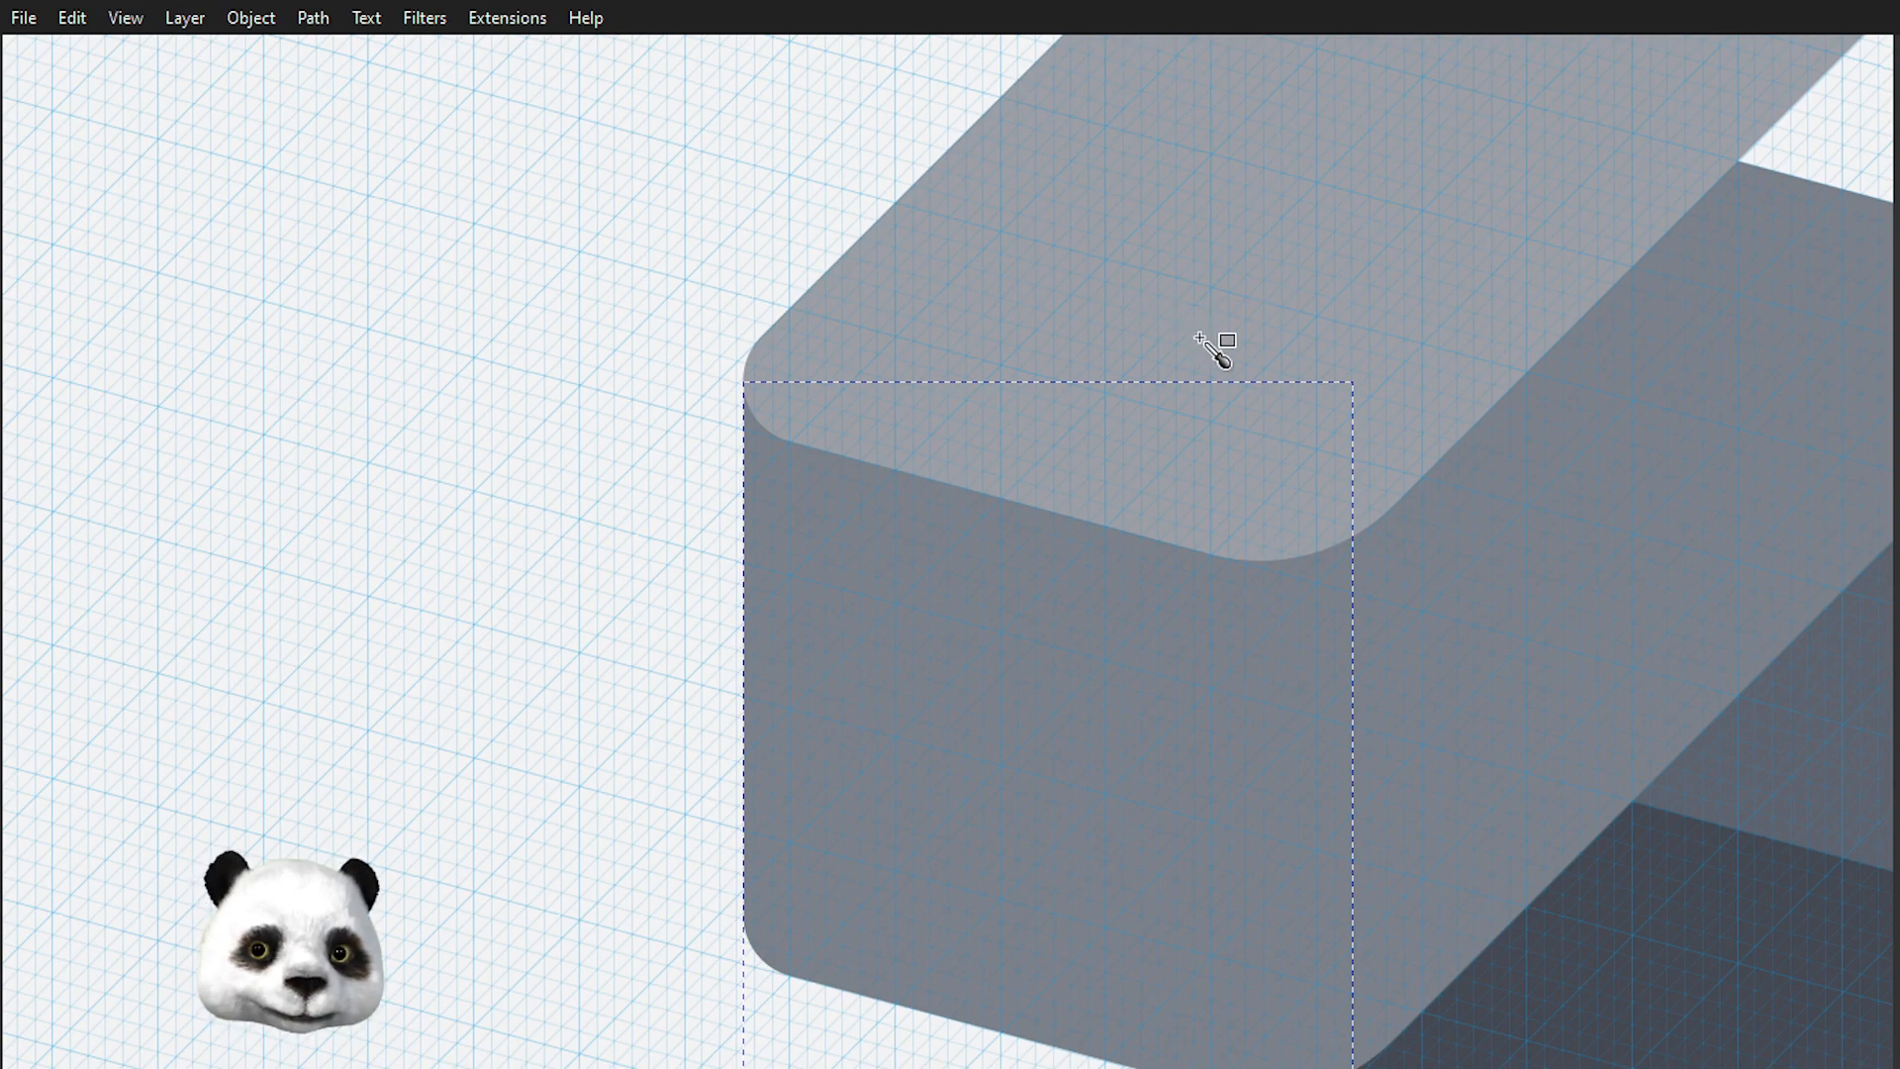
pyautogui.moveTo(1330, 306); pyautogui.dragTo(594, 302)
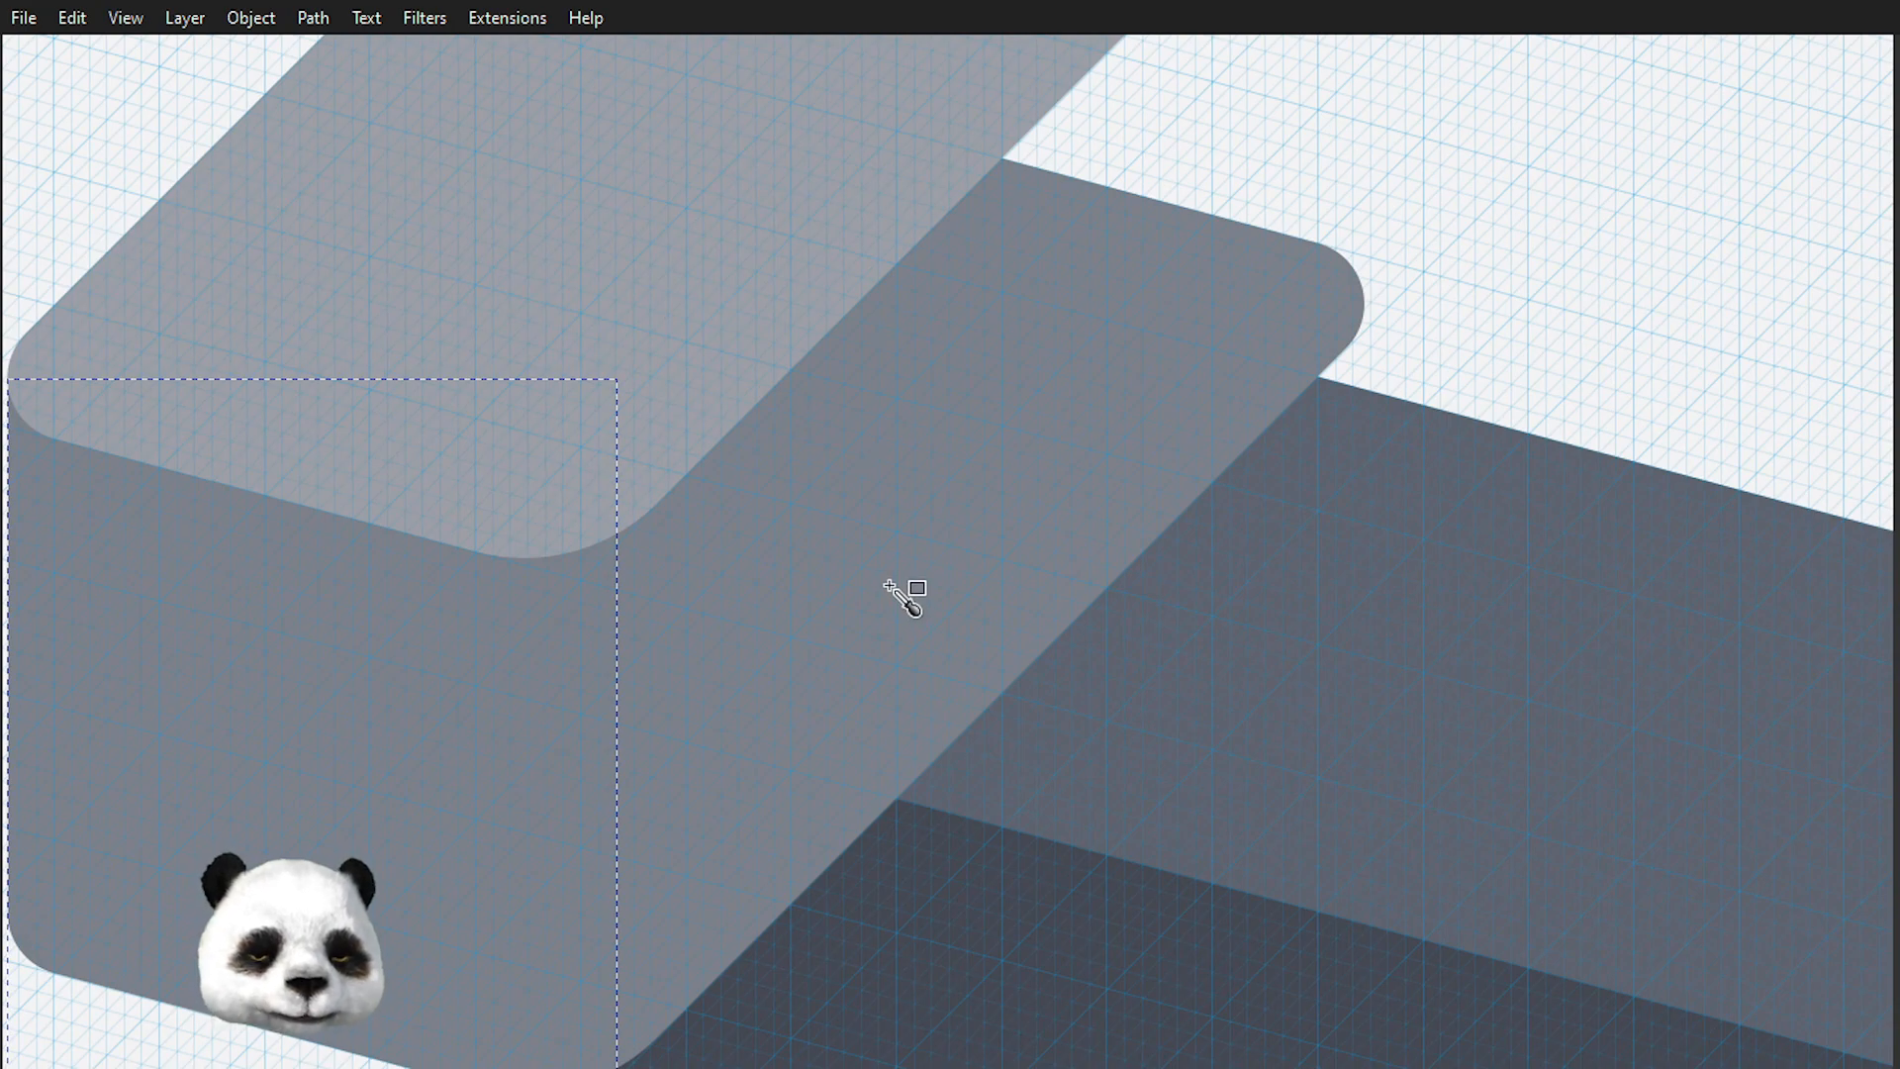
pyautogui.scroll(-2, 888, 585)
pyautogui.scroll(1, 892, 642)
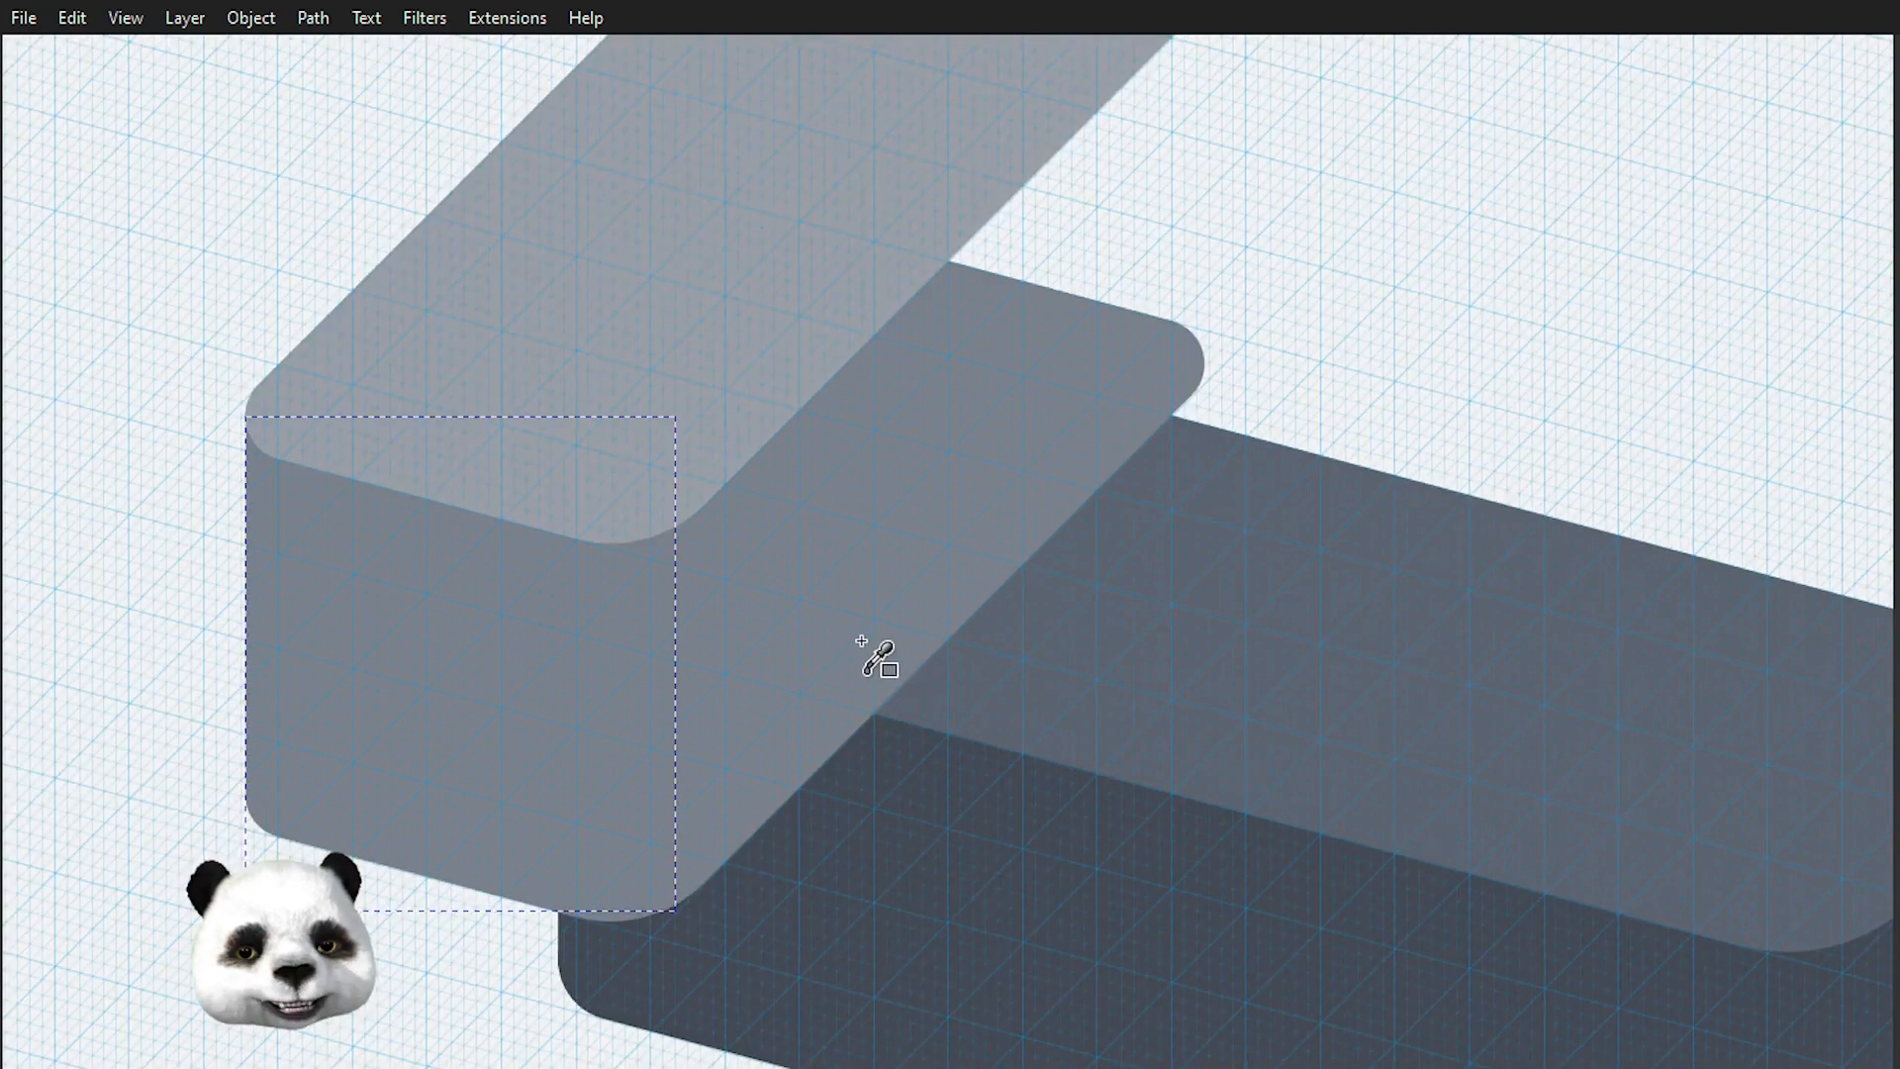
# - Start the long side wall with the Pen tool, drawing a vertical edge between the rightmost points of the two light shapes
pyautogui.press('b')
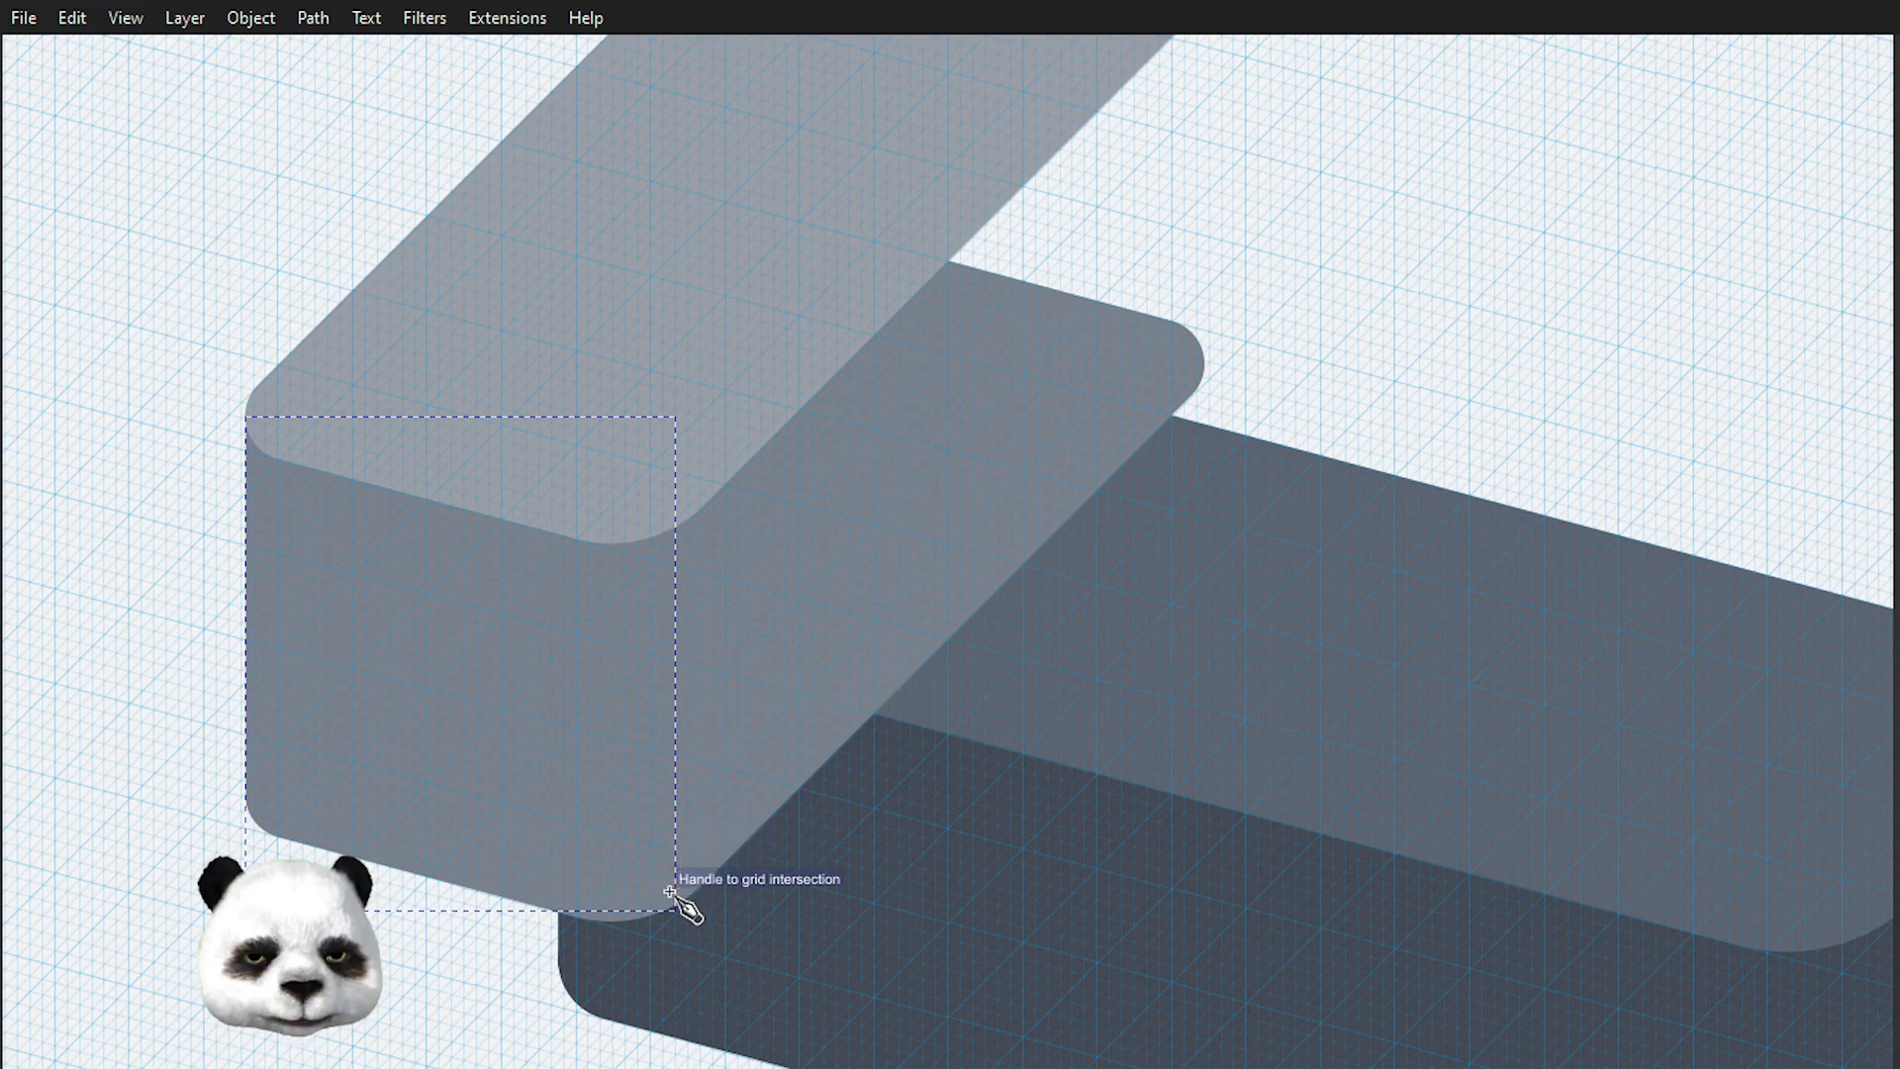
pyautogui.scroll(3, 1192, 368)
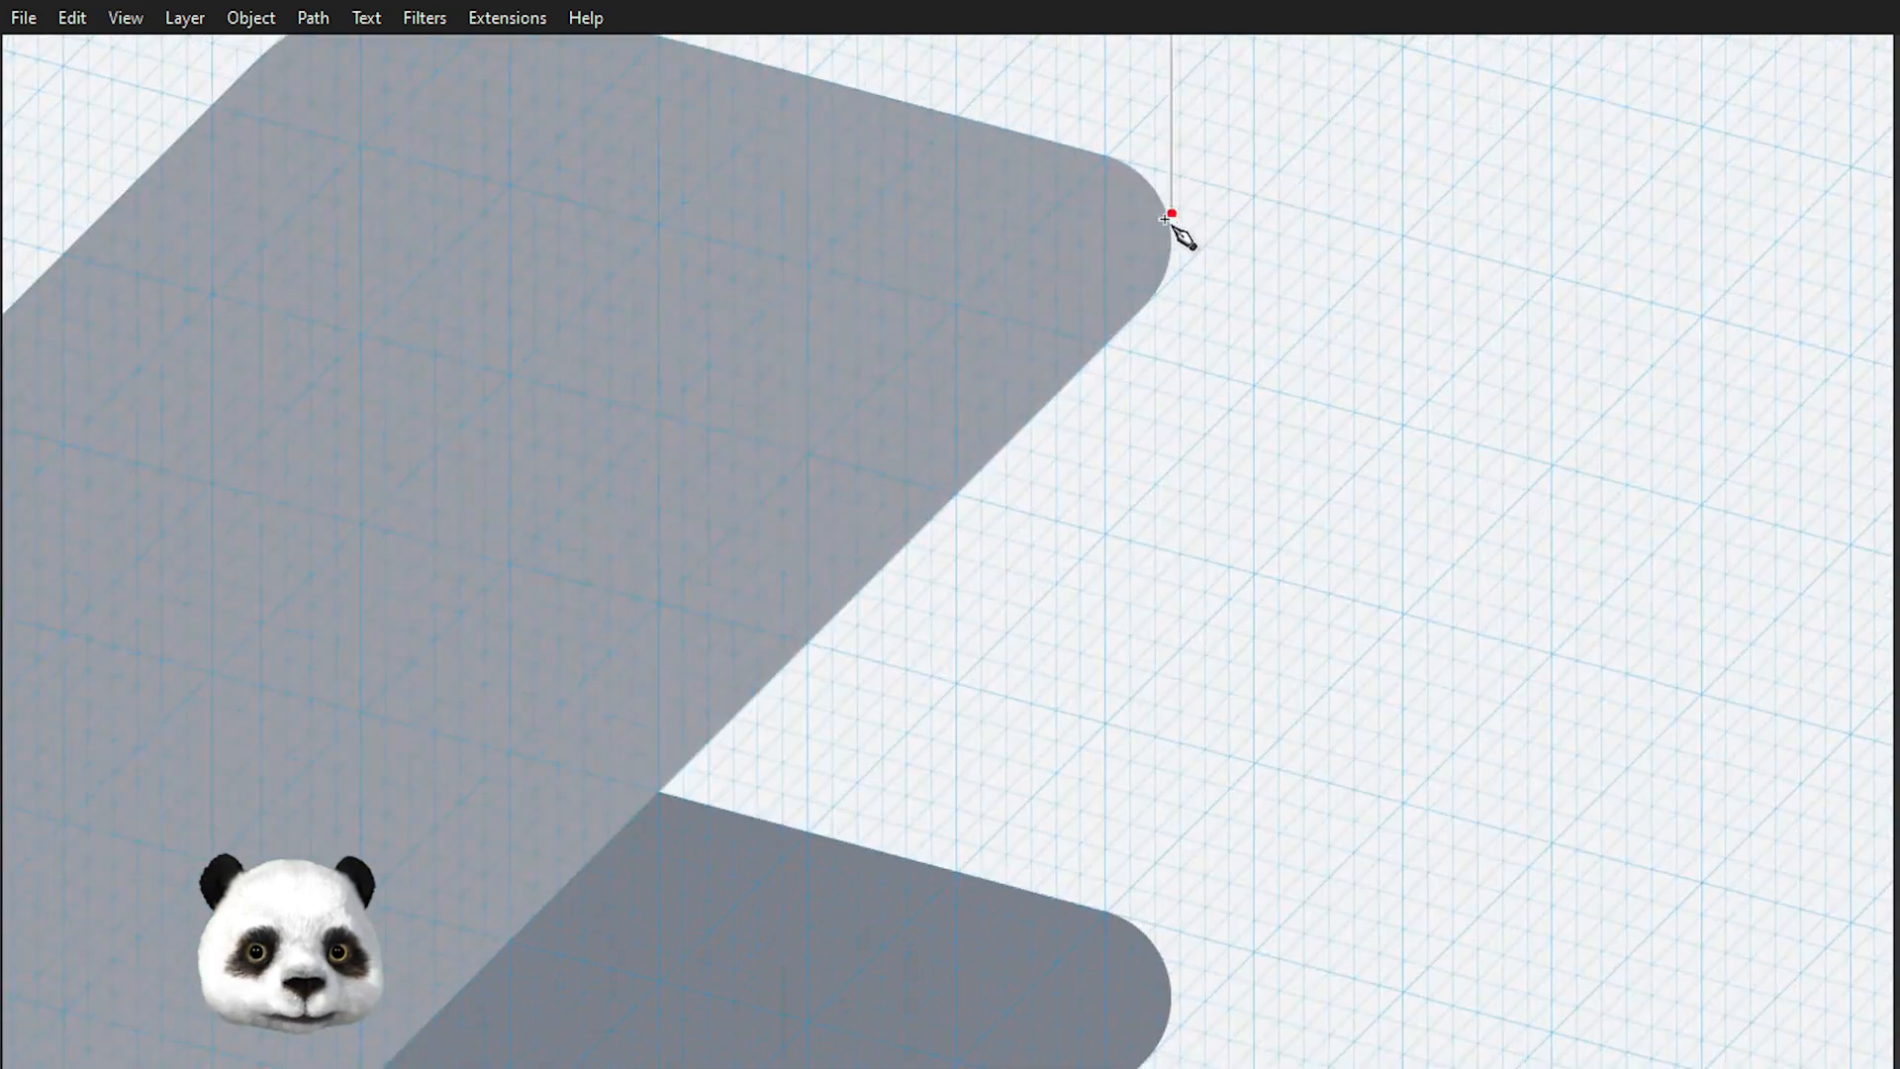
pyautogui.click(1170, 239)
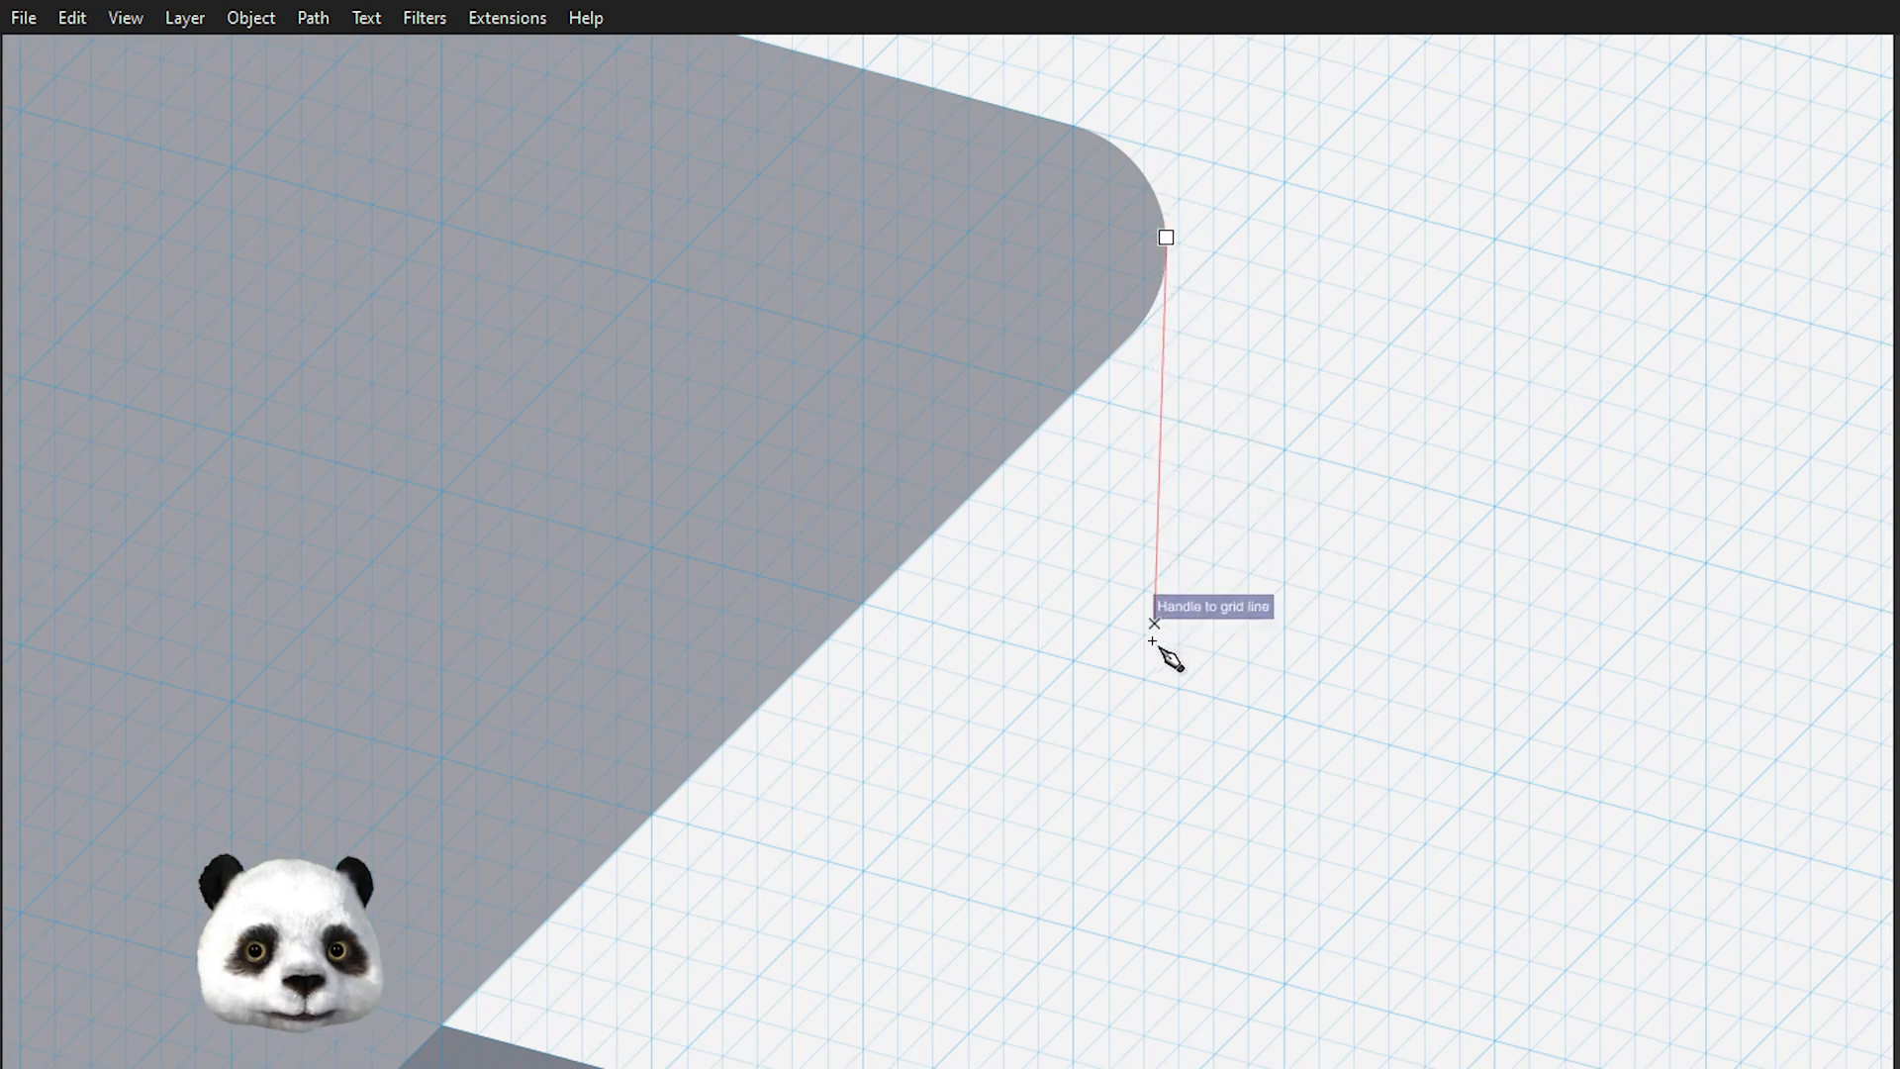
pyautogui.moveTo(1151, 567); pyautogui.dragTo(1187, 43)
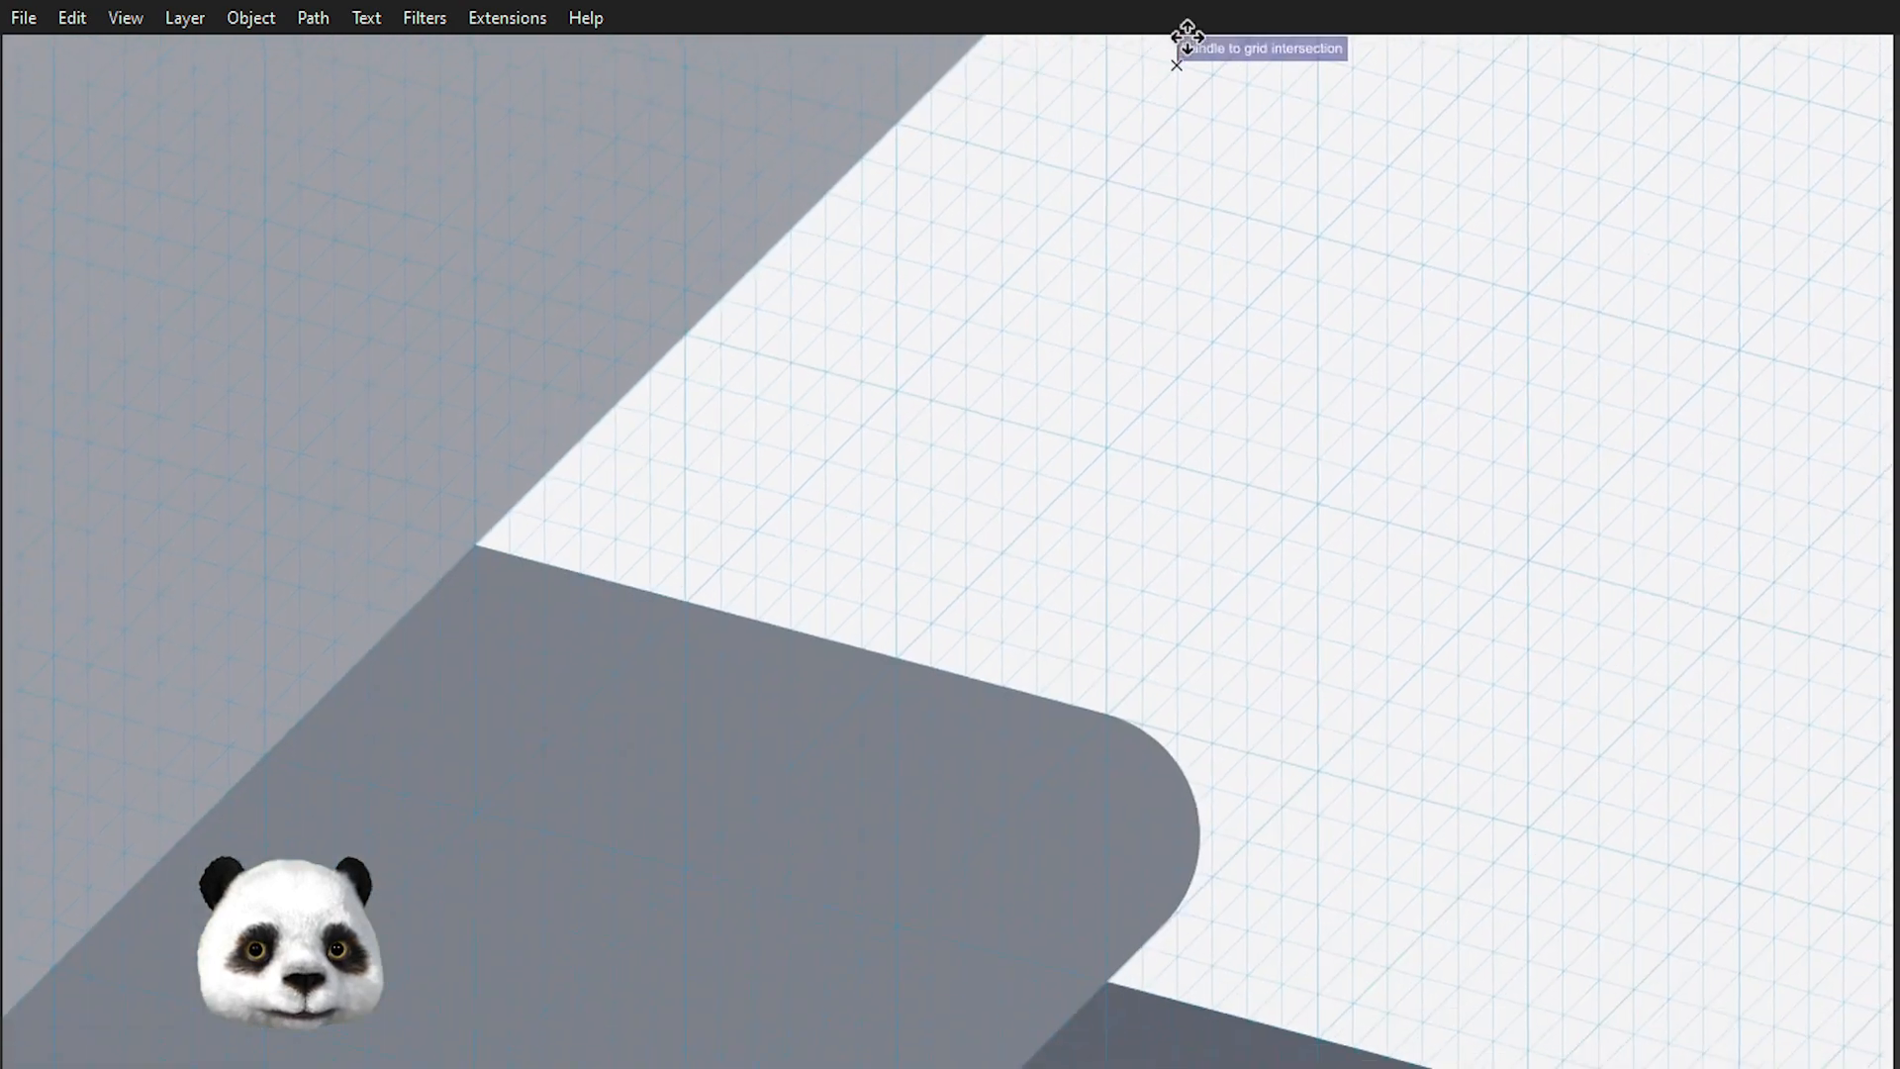
pyautogui.click(1222, 790)
# - Extend the long side wall's path to the lower shape's near rounded corner, up to the upper shape, and close it at its start
pyautogui.scroll(-2, 891, 930)
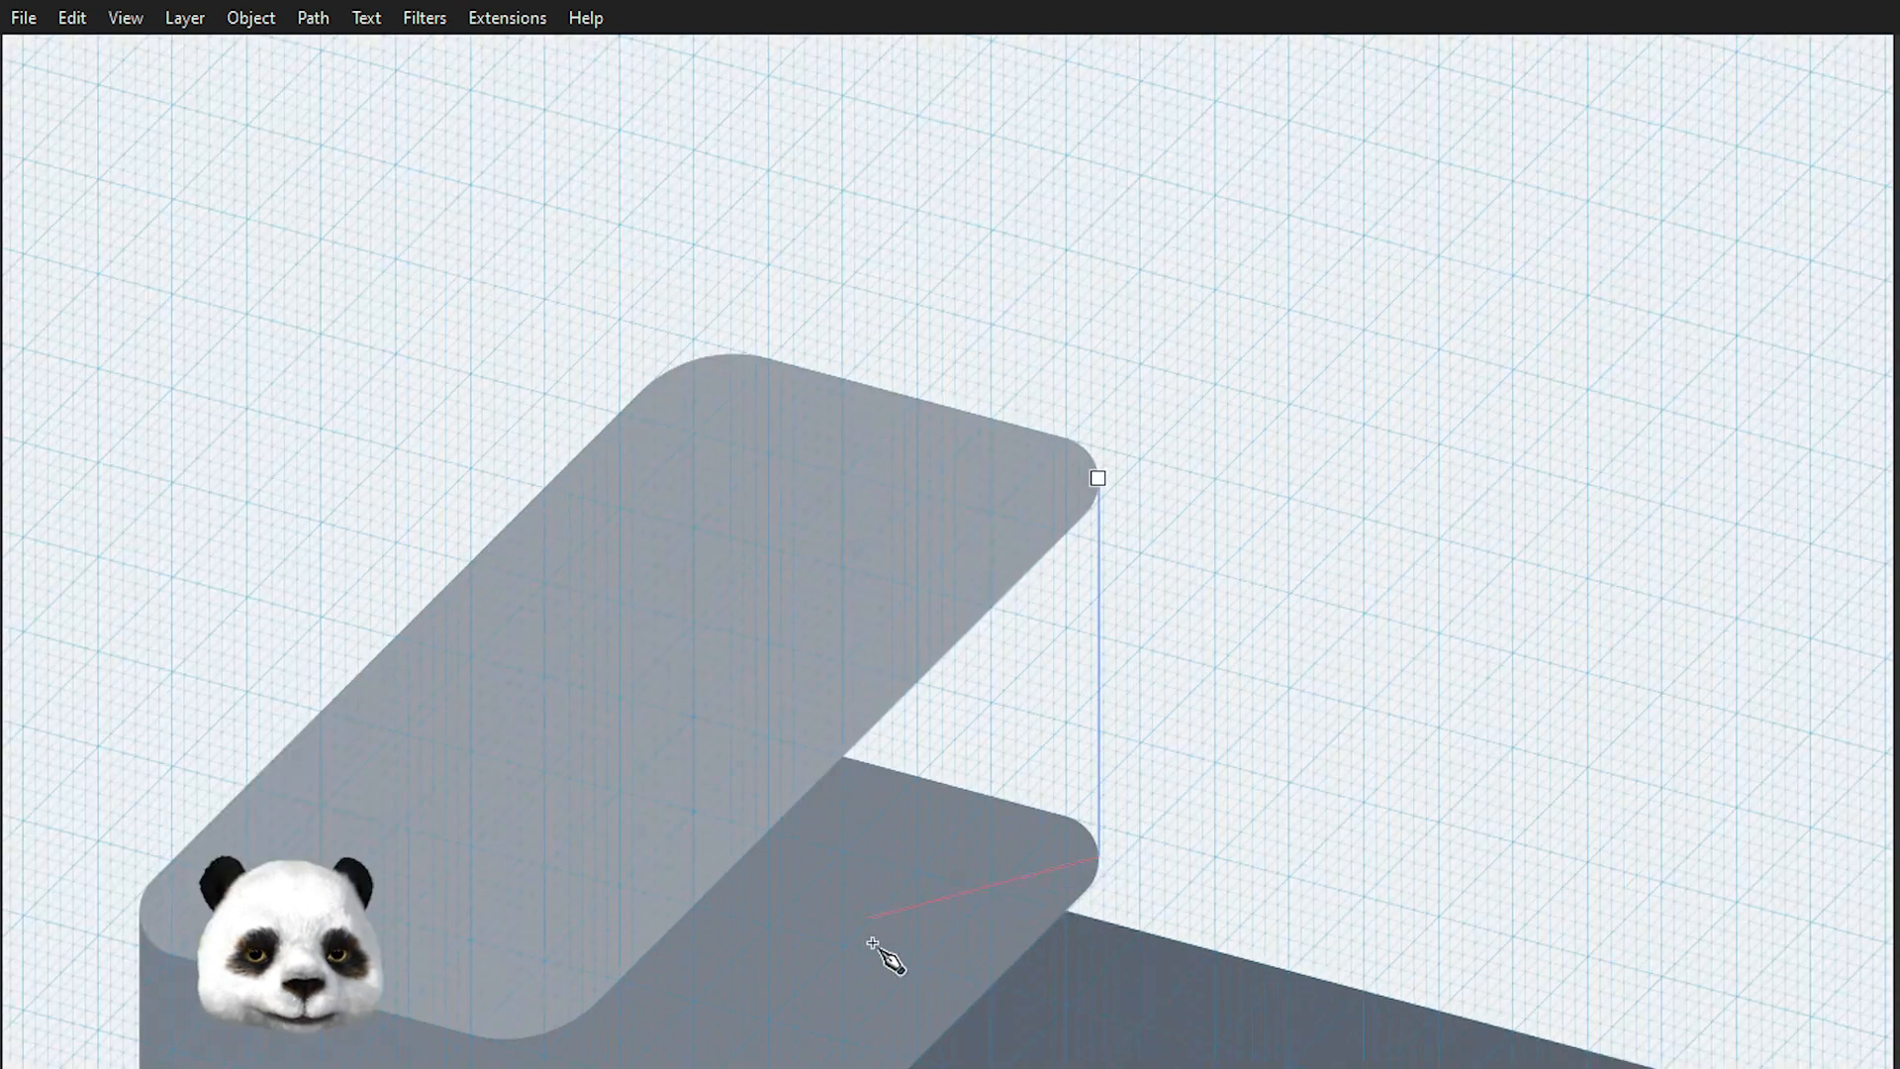
pyautogui.moveTo(872, 943); pyautogui.dragTo(1190, 272)
pyautogui.scroll(2, 879, 641)
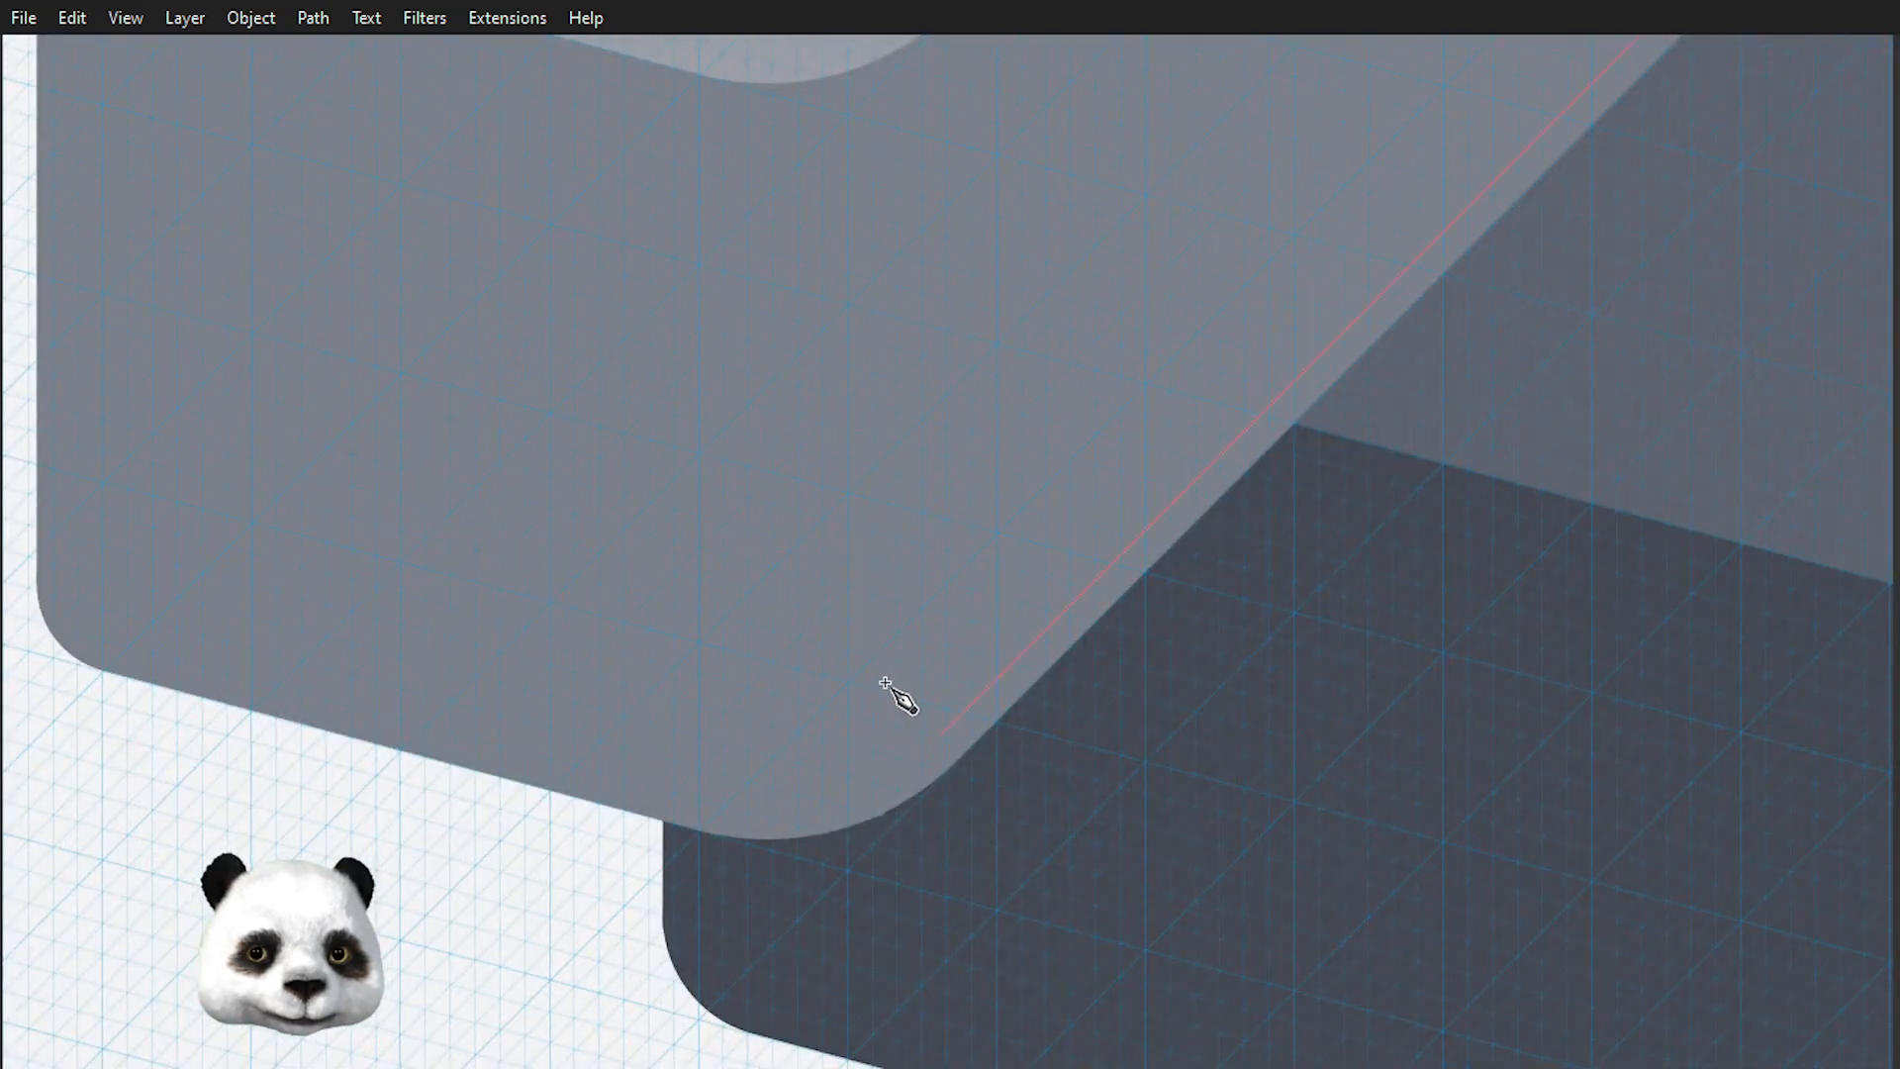
pyautogui.click(843, 813)
pyautogui.moveTo(882, 241); pyautogui.dragTo(848, 730)
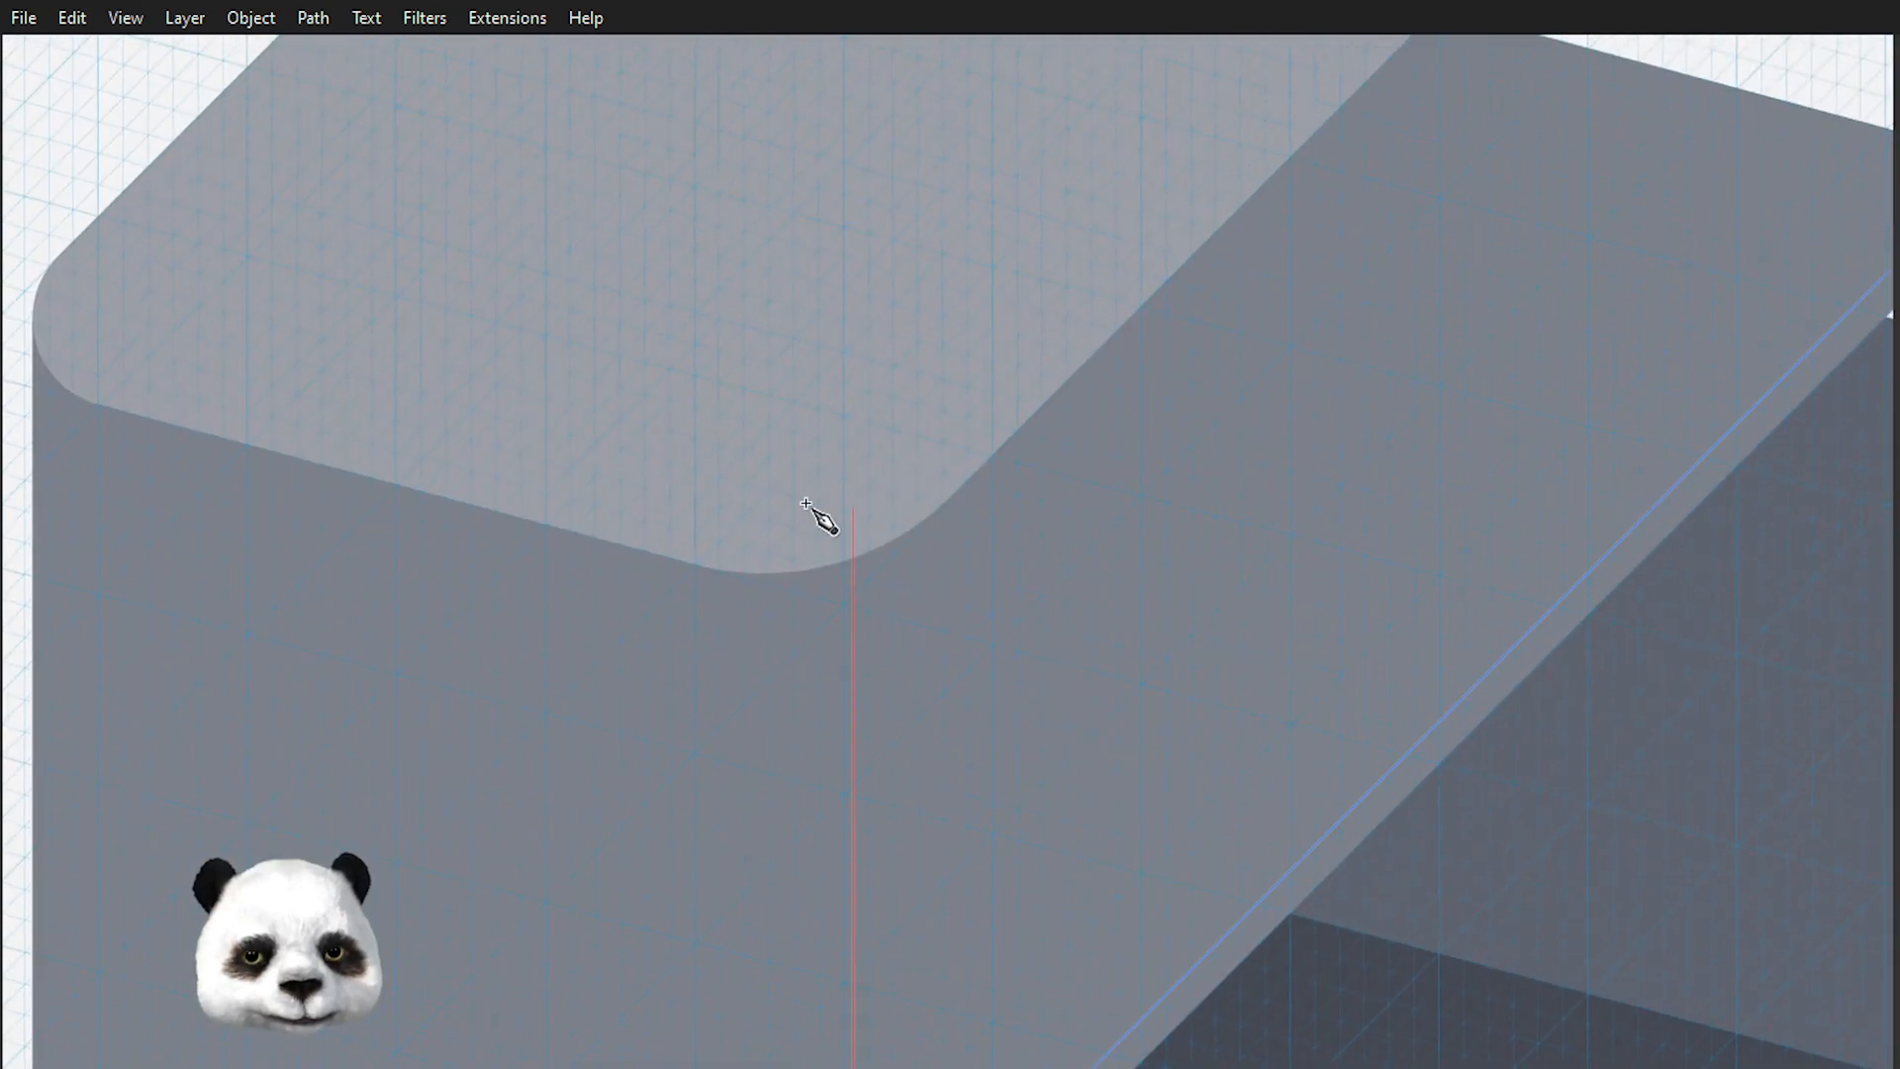
pyautogui.moveTo(1123, 284); pyautogui.dragTo(970, 501)
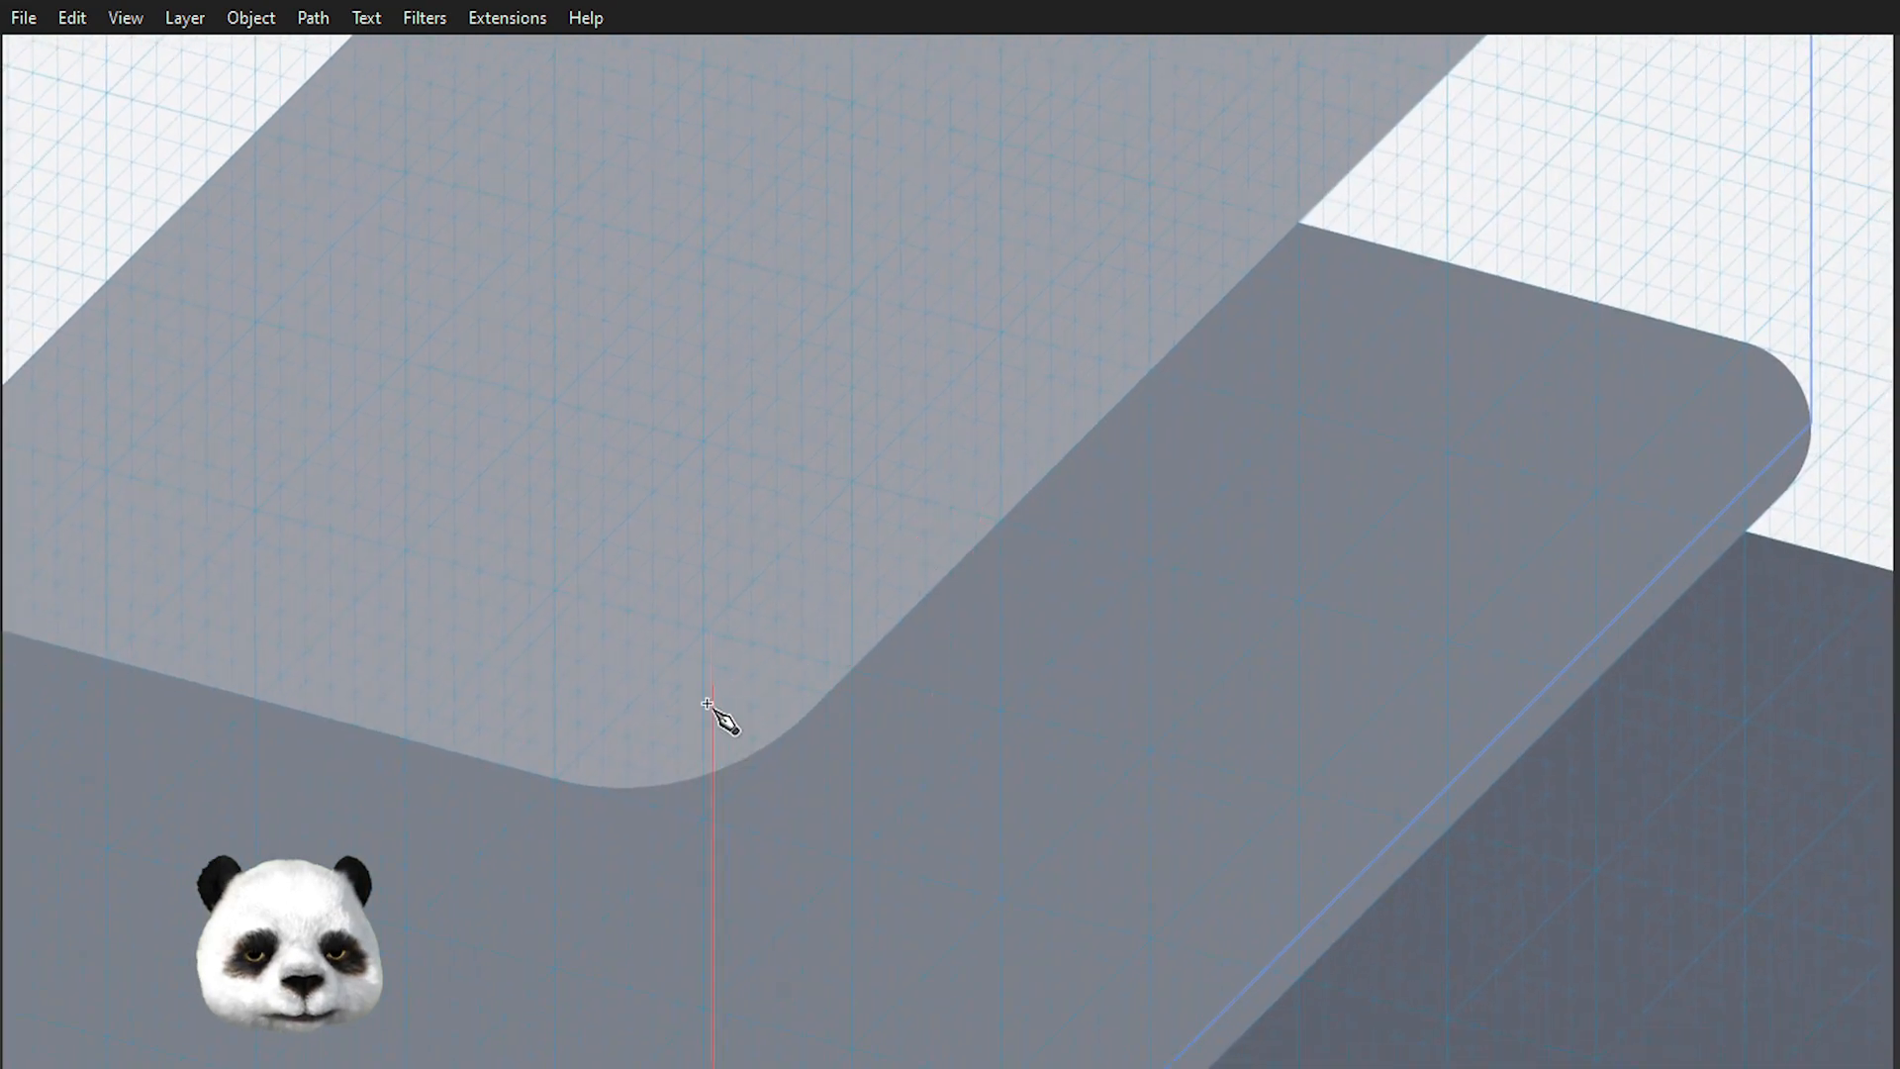
pyautogui.click(710, 751)
pyautogui.scroll(-2, 941, 369)
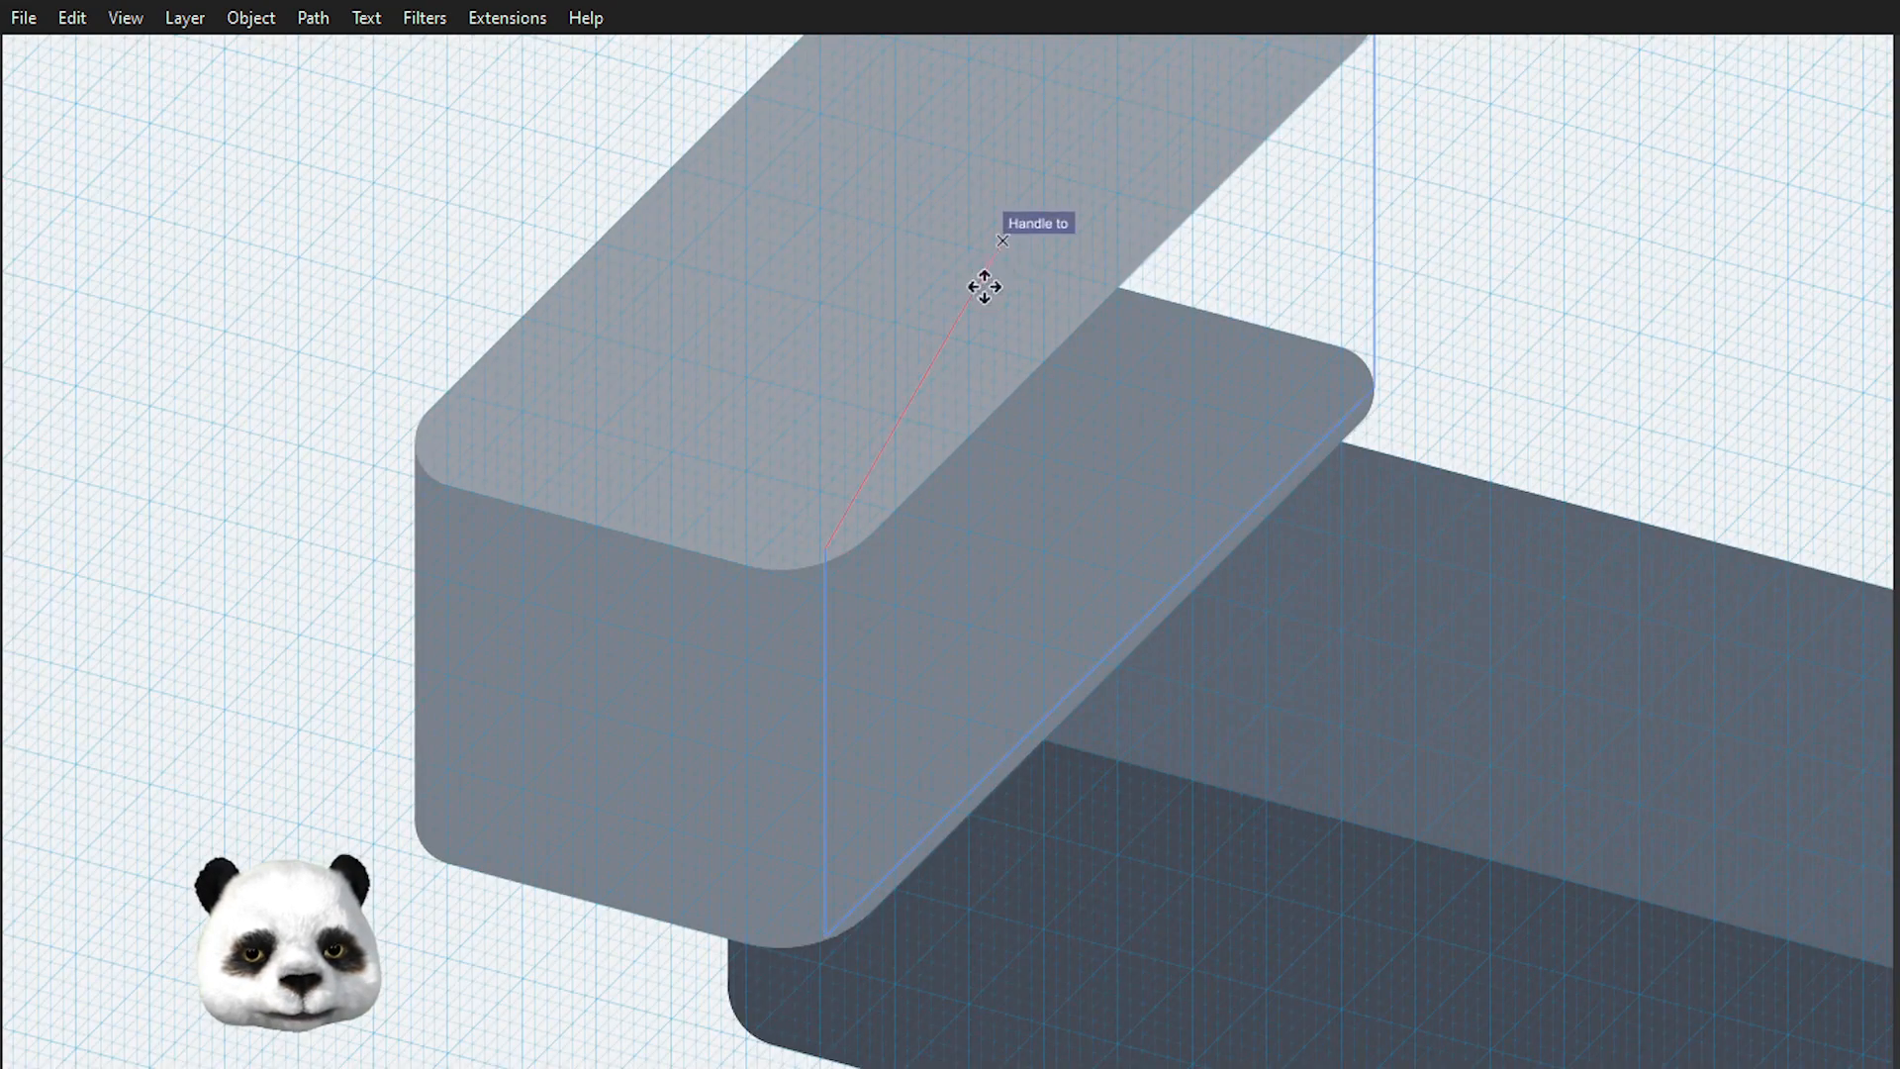
pyautogui.moveTo(993, 267); pyautogui.dragTo(749, 681)
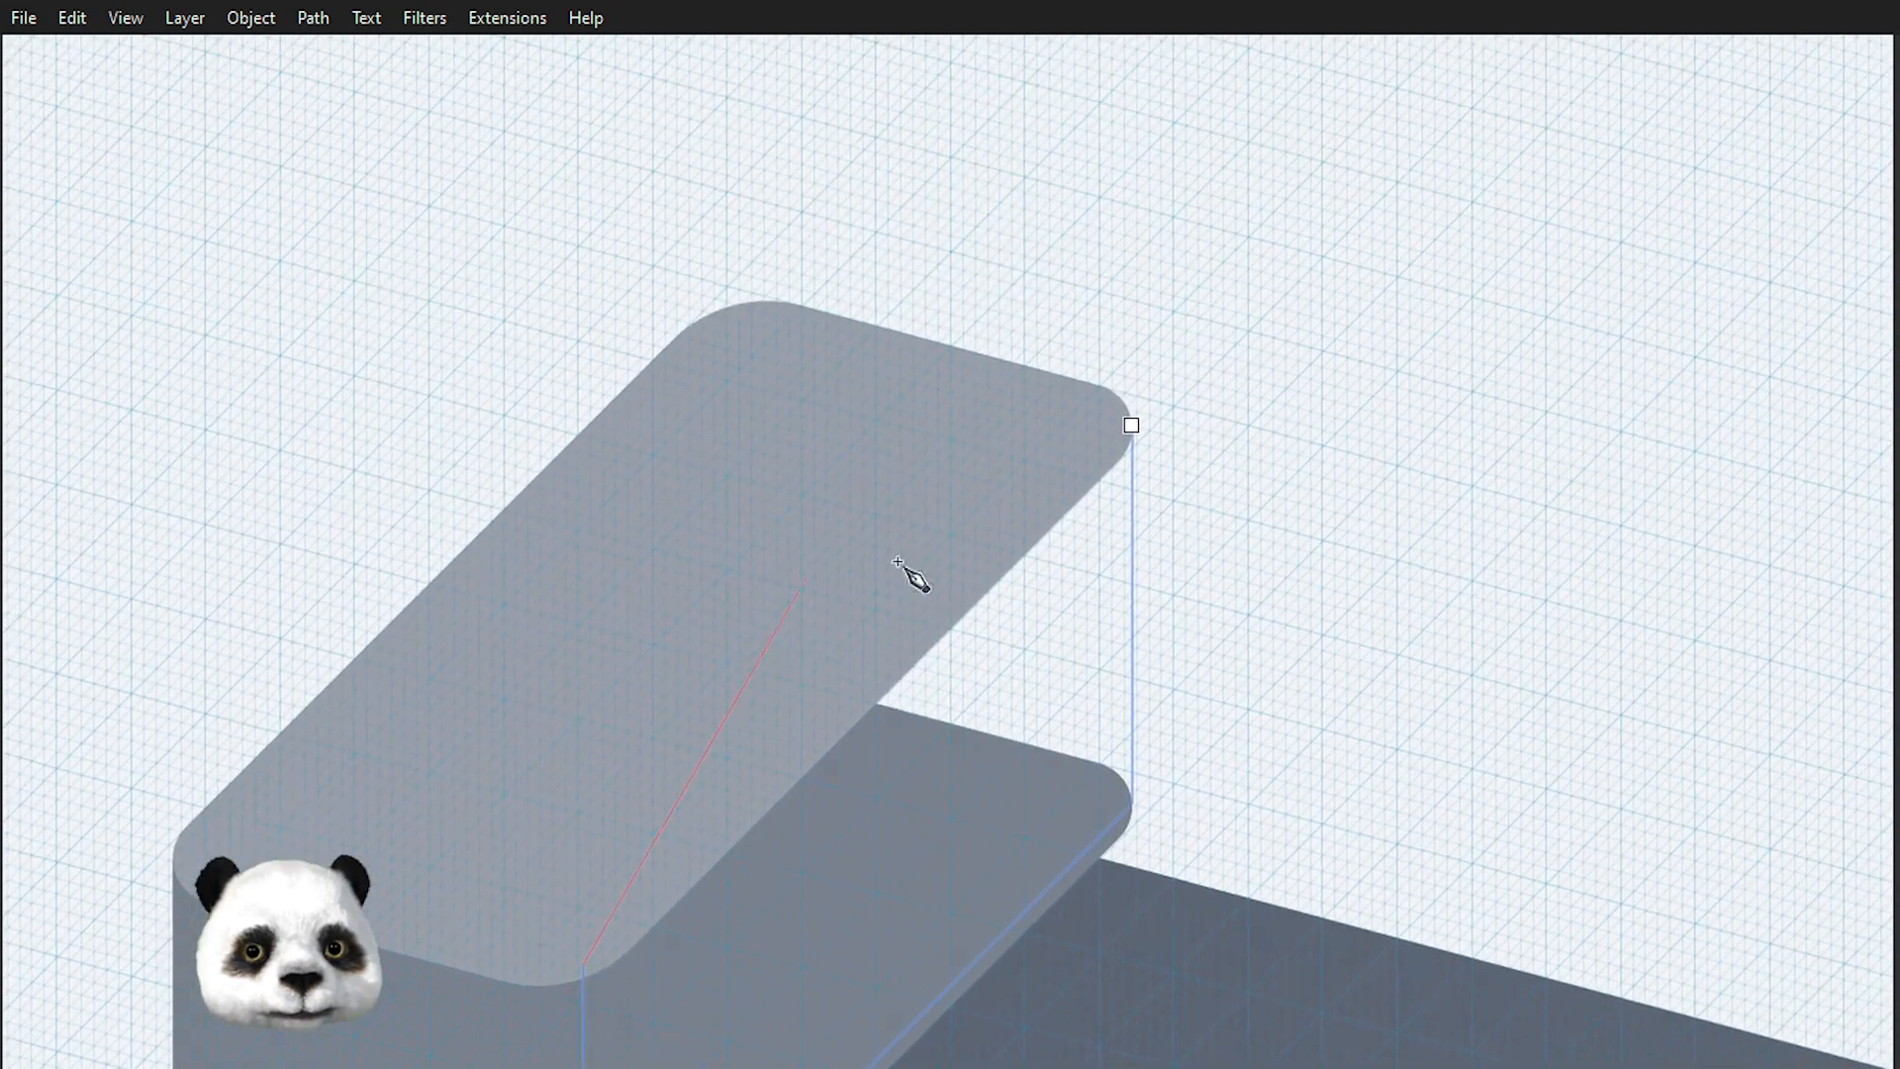
pyautogui.click(1131, 426)
pyautogui.press('s')
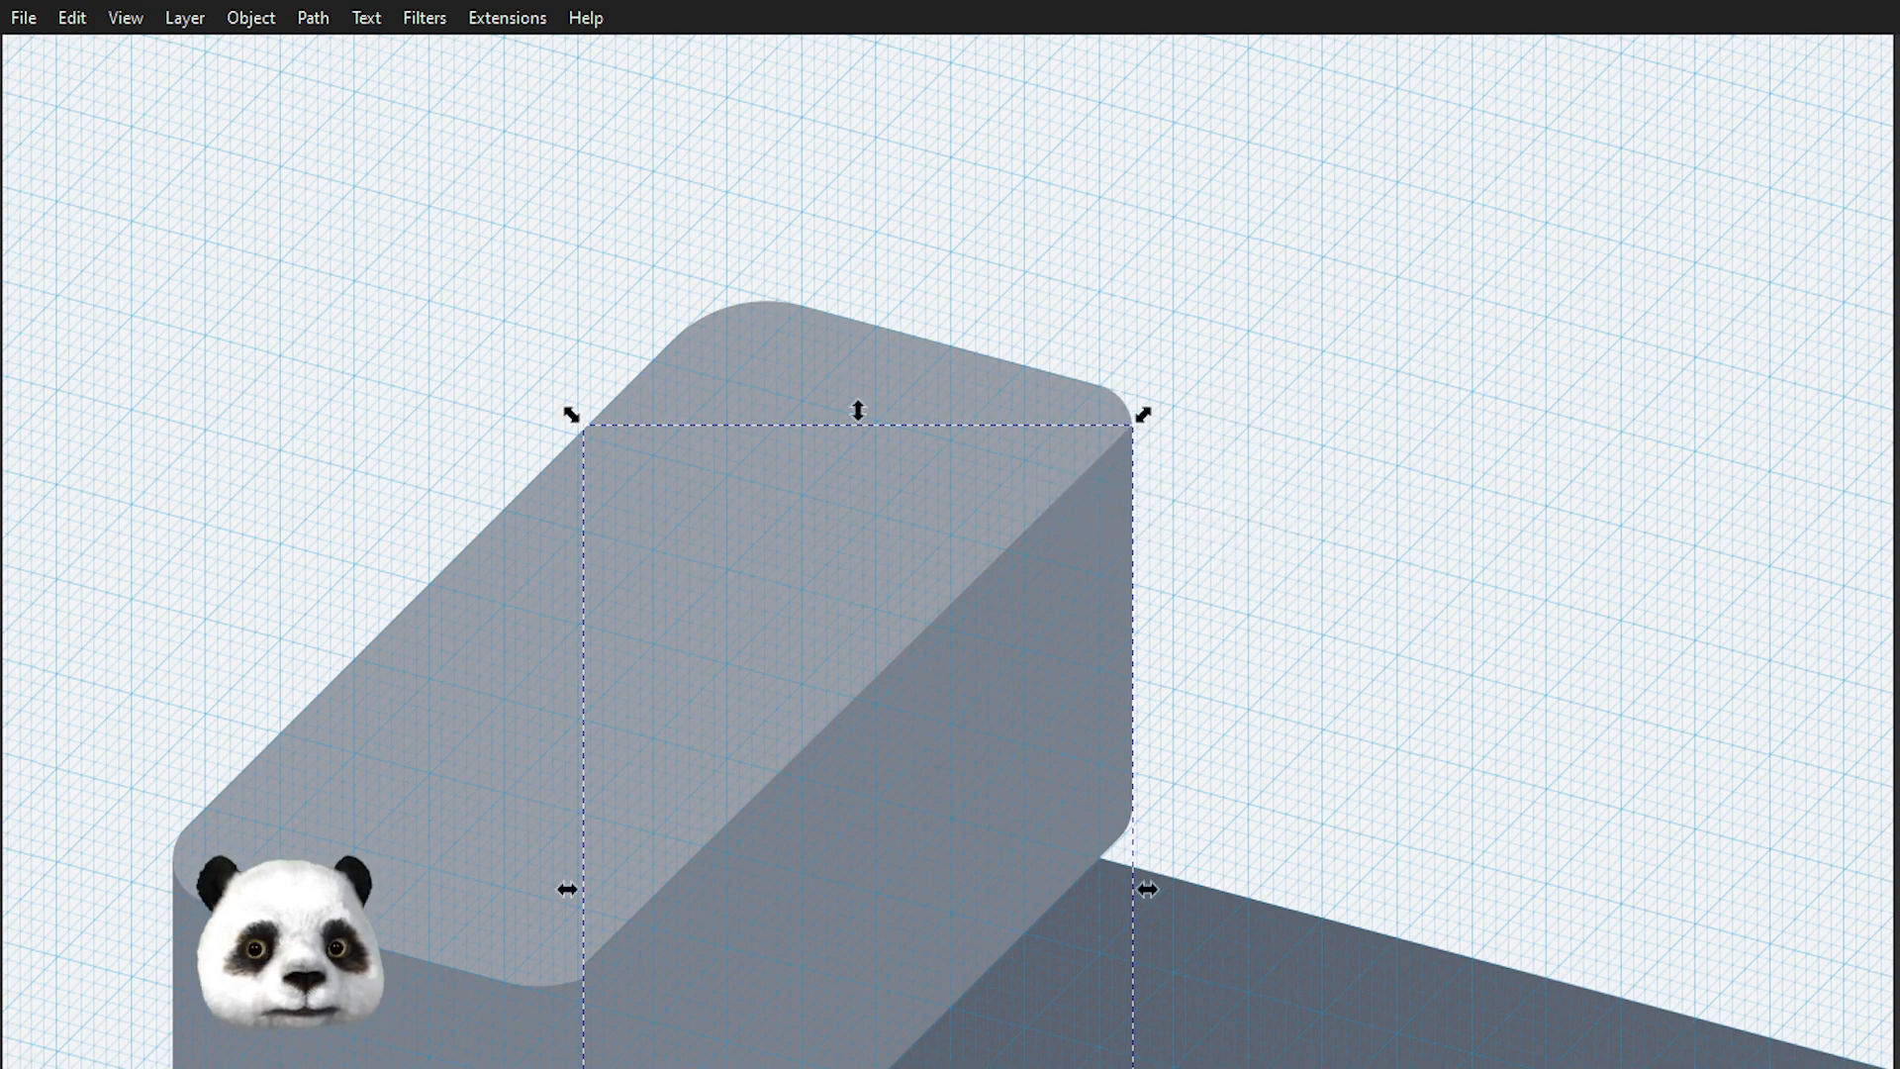
# - Lower the long side wall one level in the stacking order, beneath the light block's top shape, and clear the selection
pyautogui.press('pagedown')
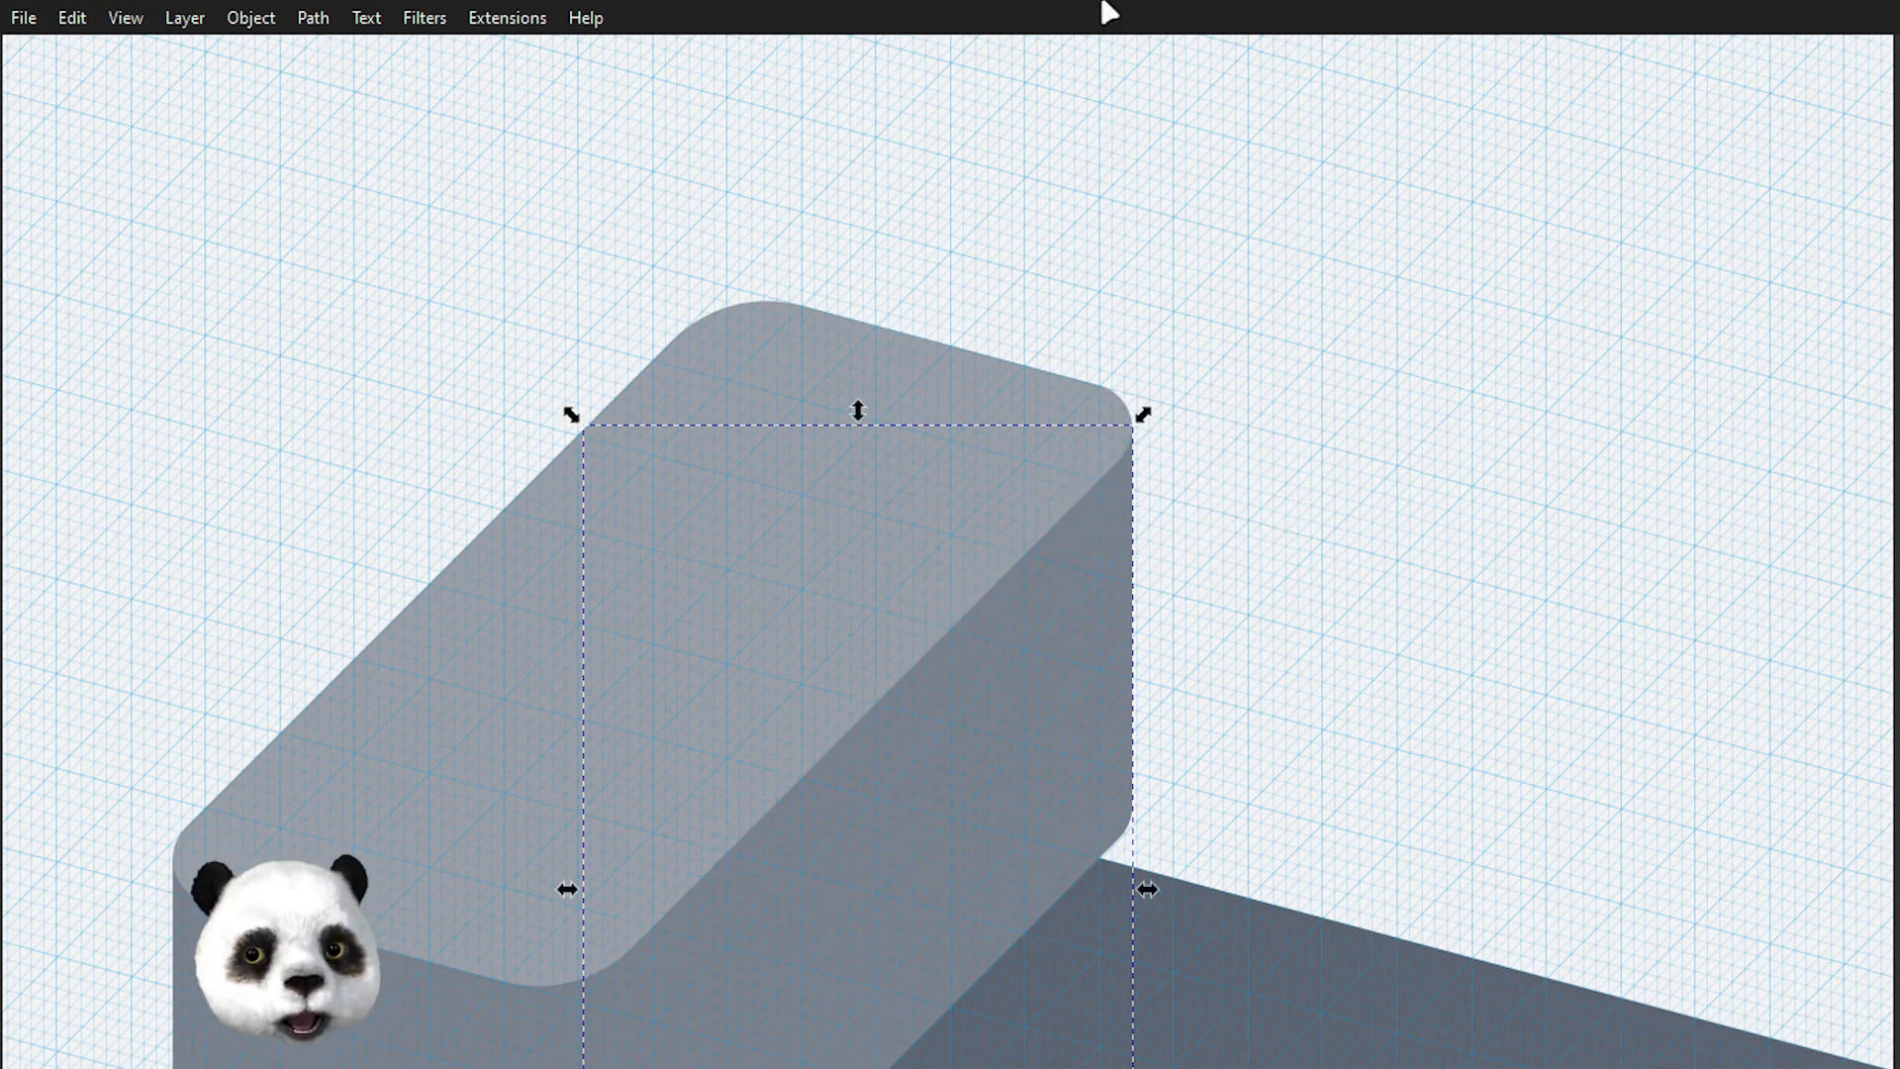
pyautogui.scroll(-2, 1121, 263)
pyautogui.click(1405, 482)
pyautogui.moveTo(1422, 510); pyautogui.dragTo(1233, 363)
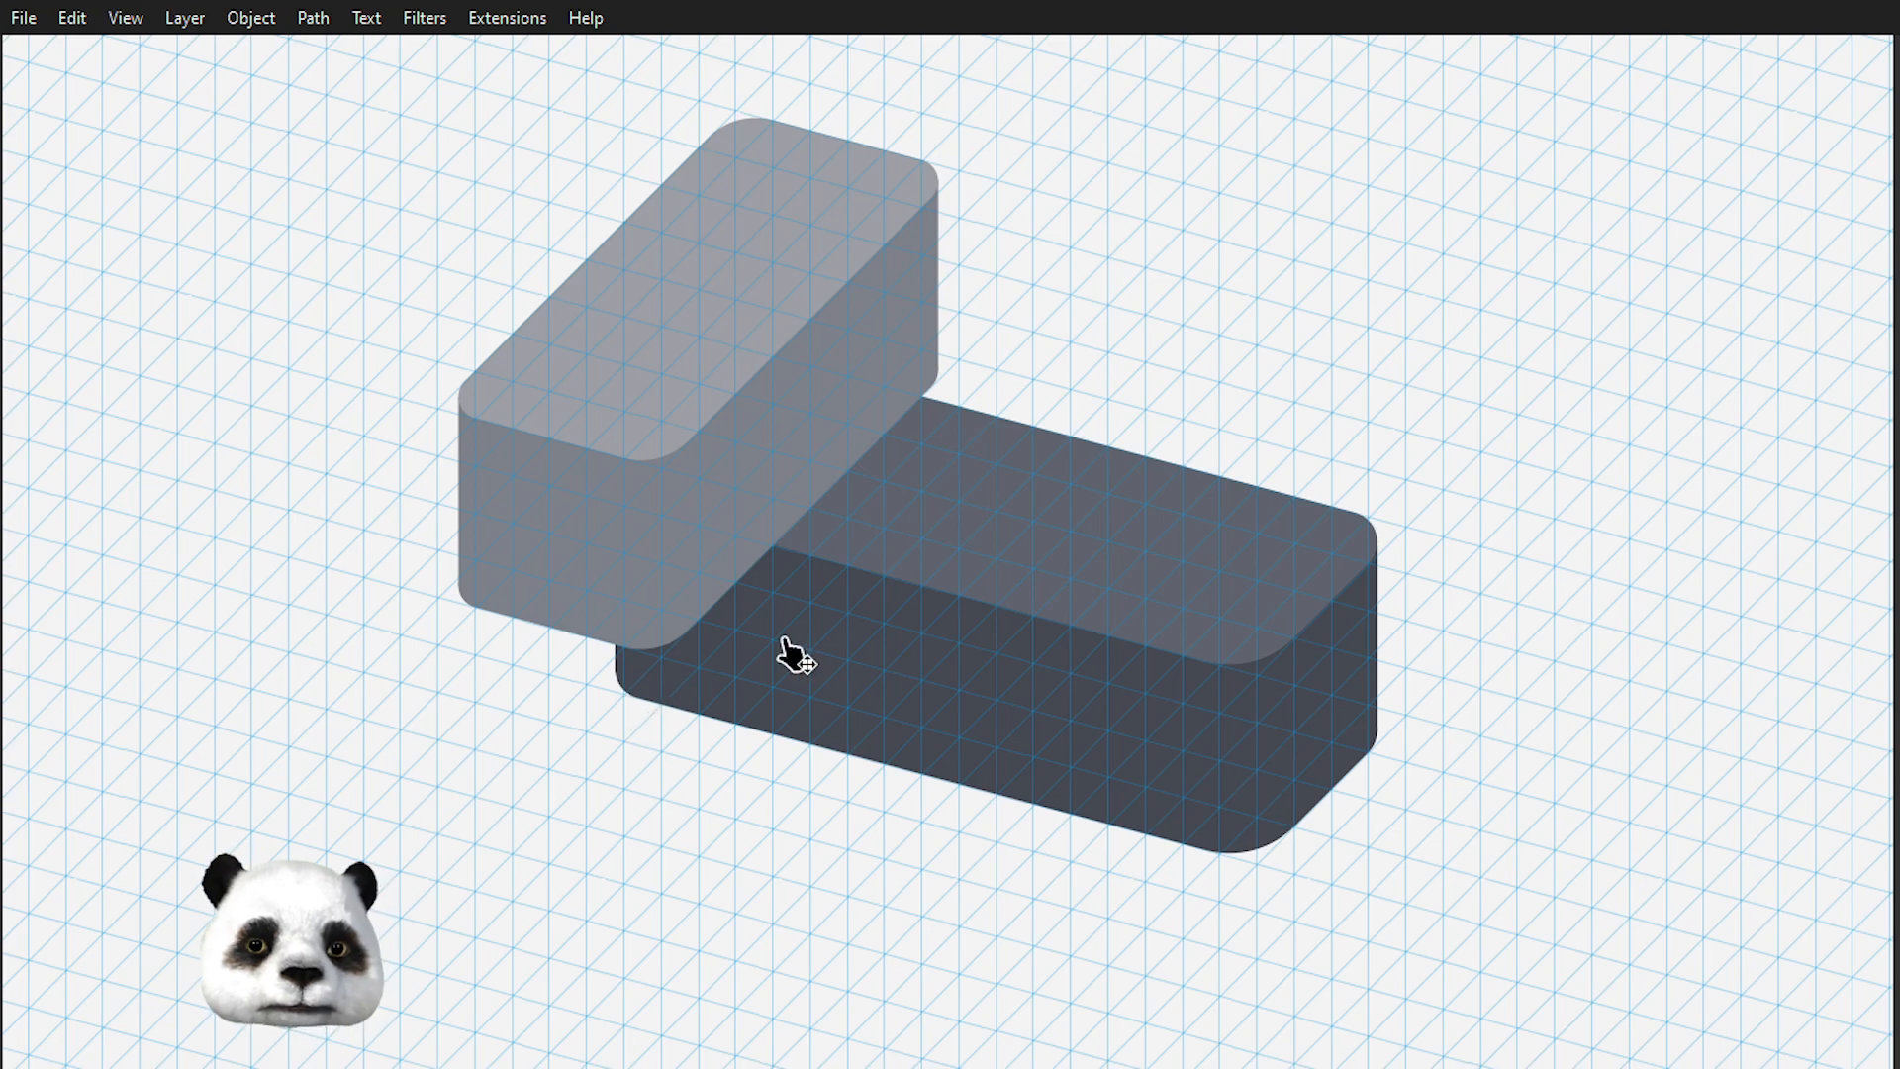
# - Try to widen the lower light shape by moving its two outer corner nodes one grid unit outward
pyautogui.click(523, 535)
pyautogui.moveTo(618, 670); pyautogui.dragTo(1168, 827)
pyautogui.scroll(2, 1093, 822)
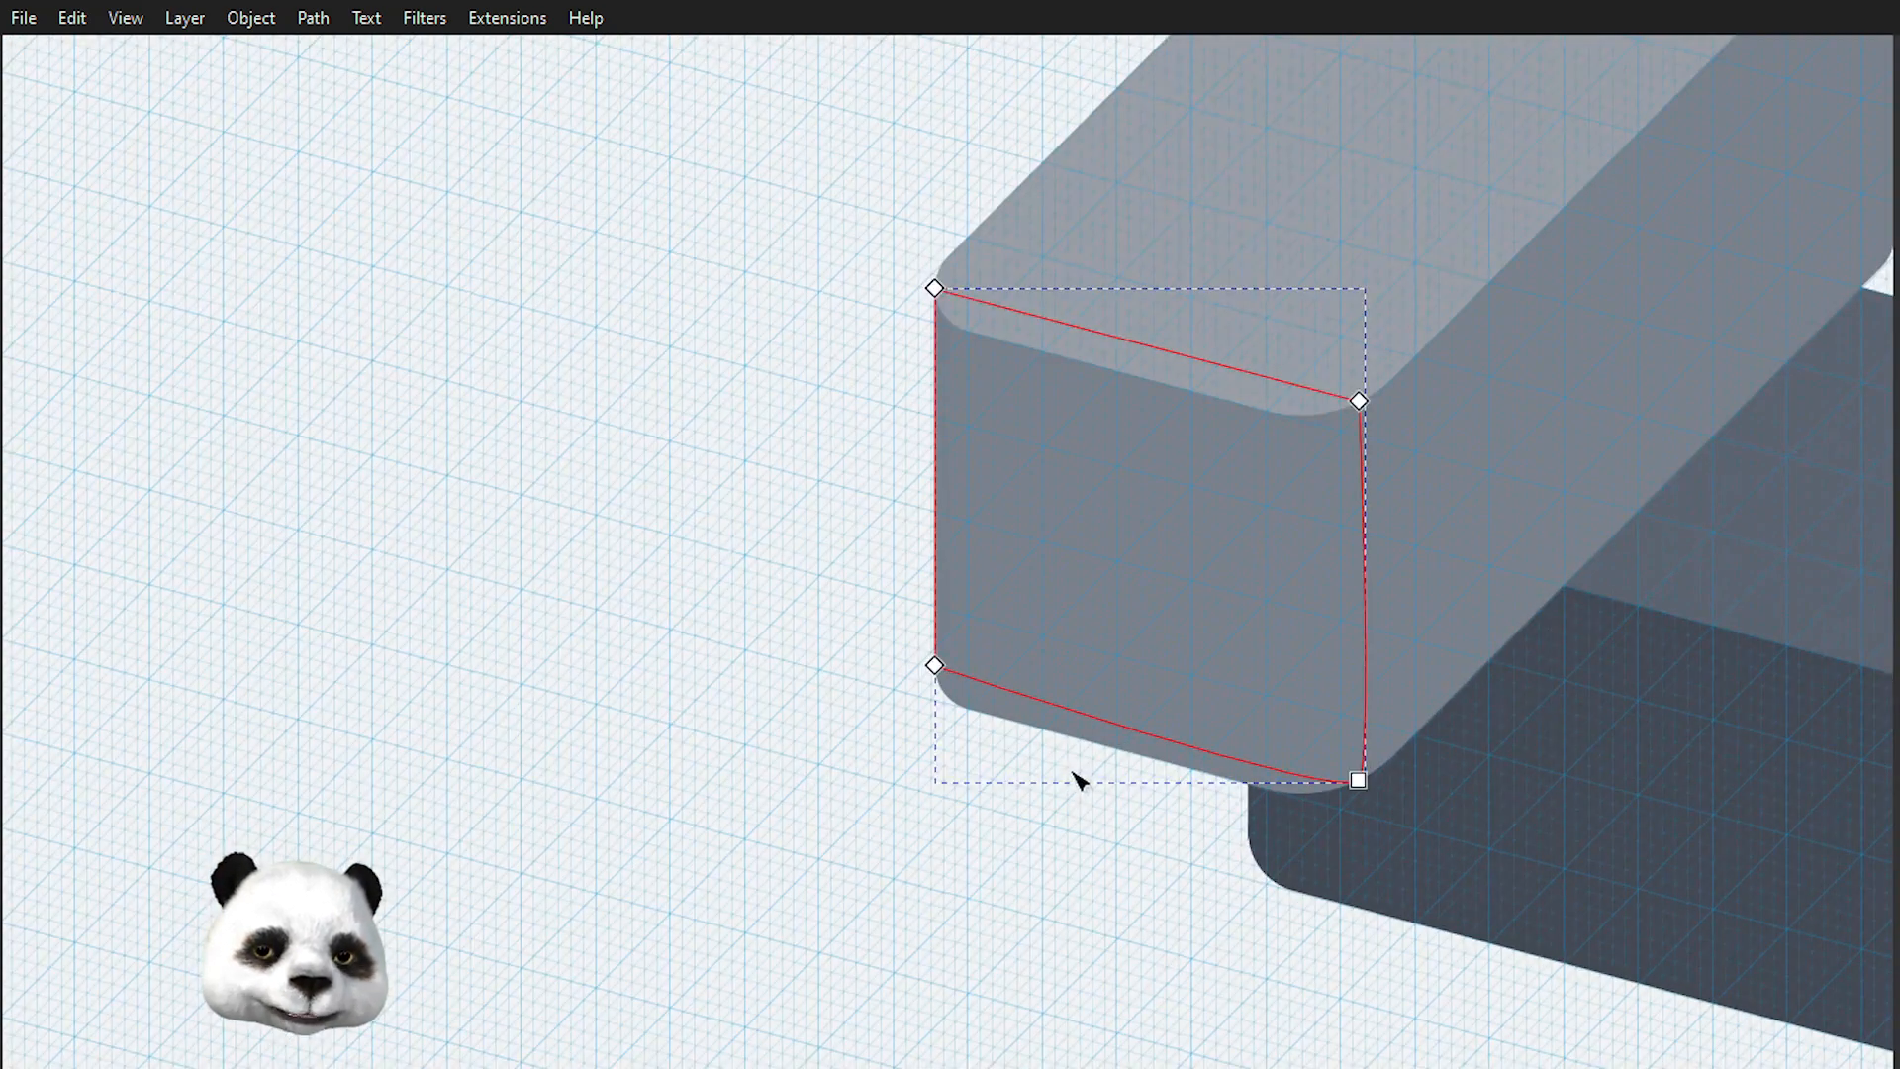
pyautogui.click(1036, 728)
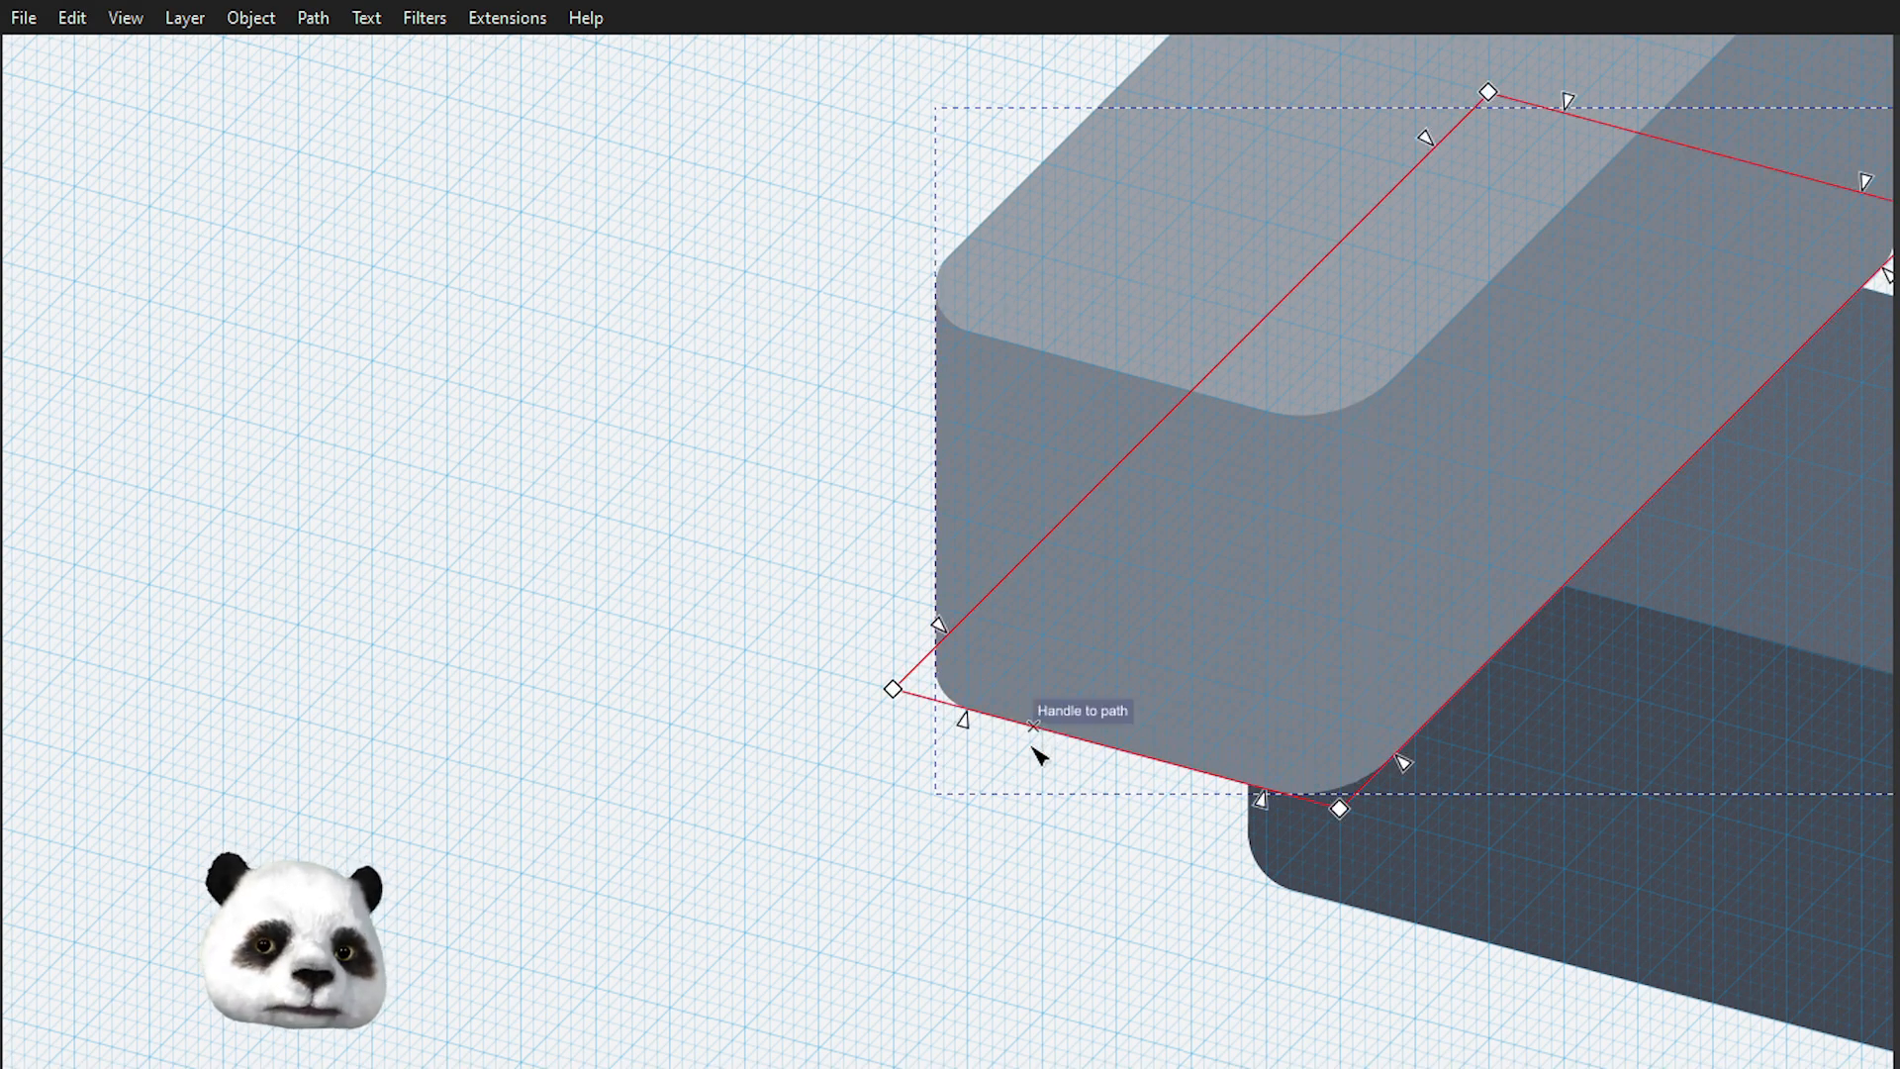
pyautogui.moveTo(819, 679); pyautogui.dragTo(693, 721)
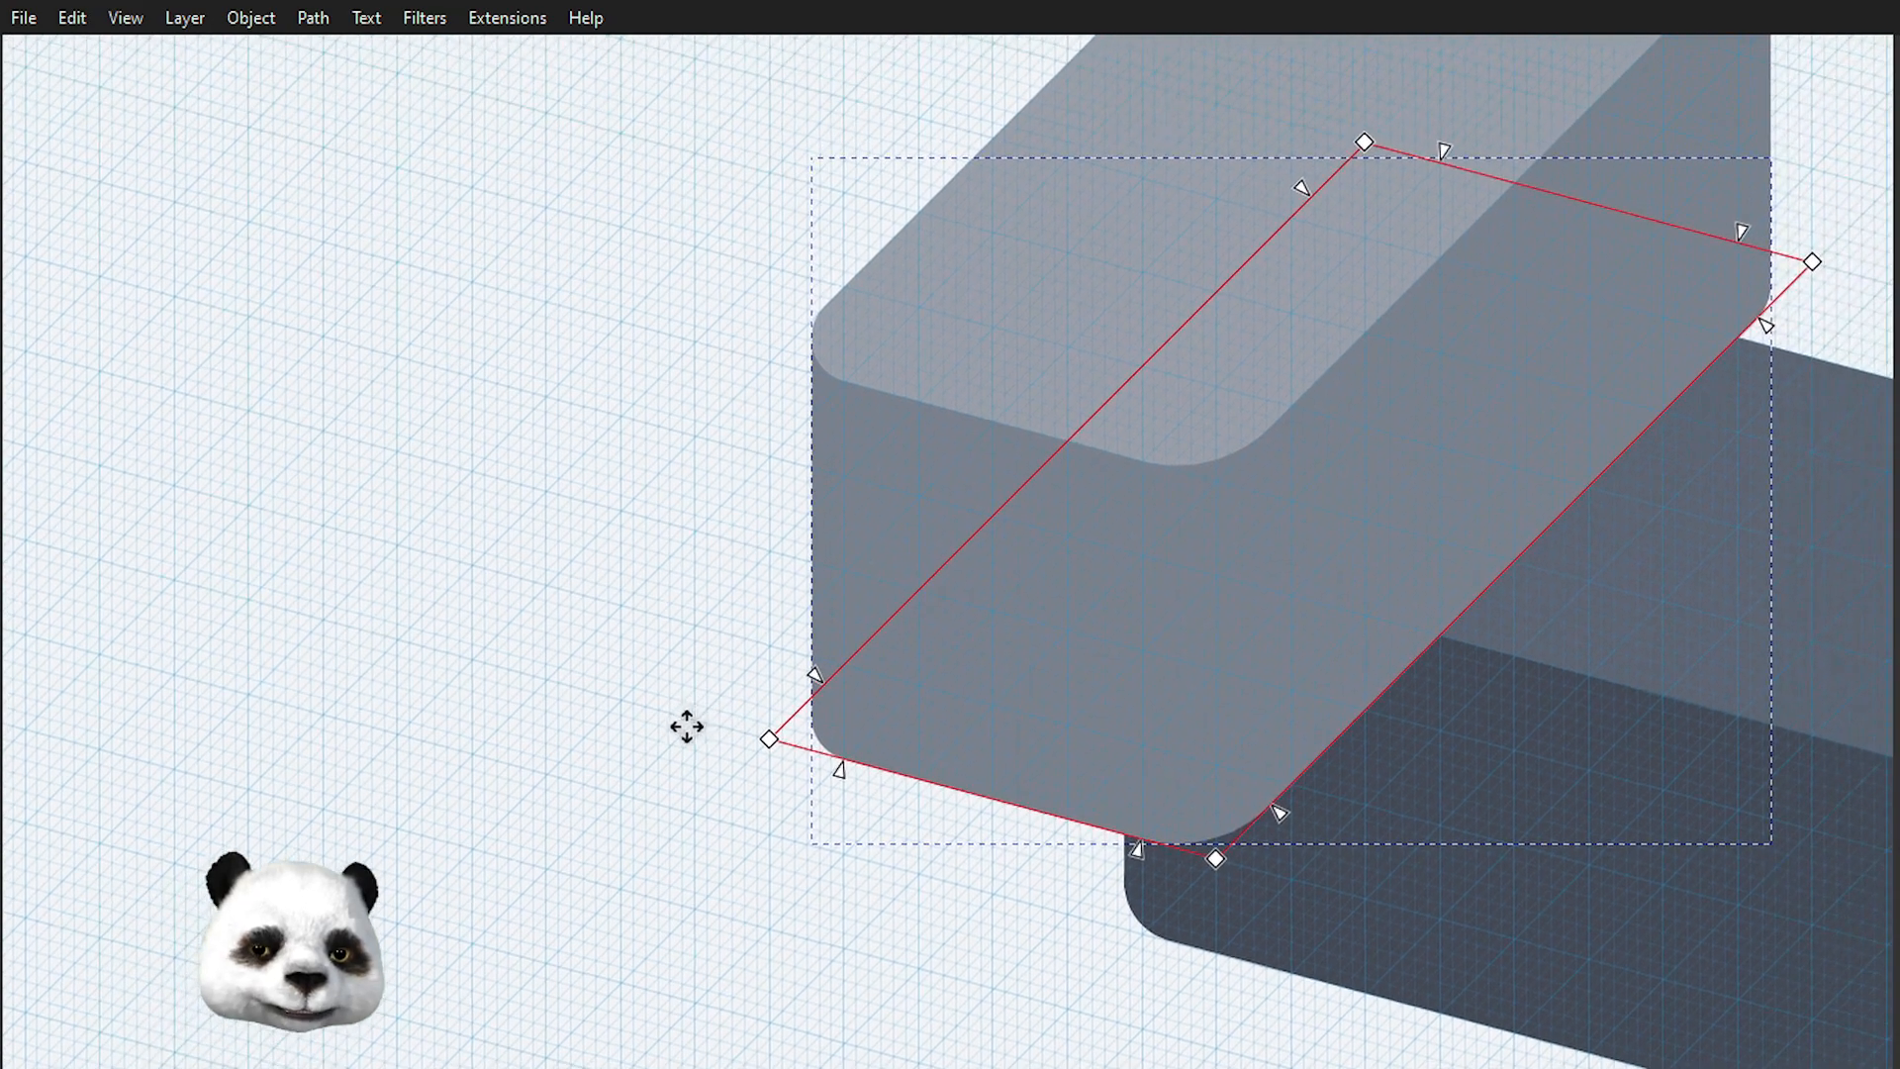
pyautogui.keyDown('ctrl'); pyautogui.click(767, 745); pyautogui.keyUp('ctrl')
pyautogui.hotkey('ctrl', 'z')
pyautogui.moveTo(1469, 84); pyautogui.dragTo(623, 789)
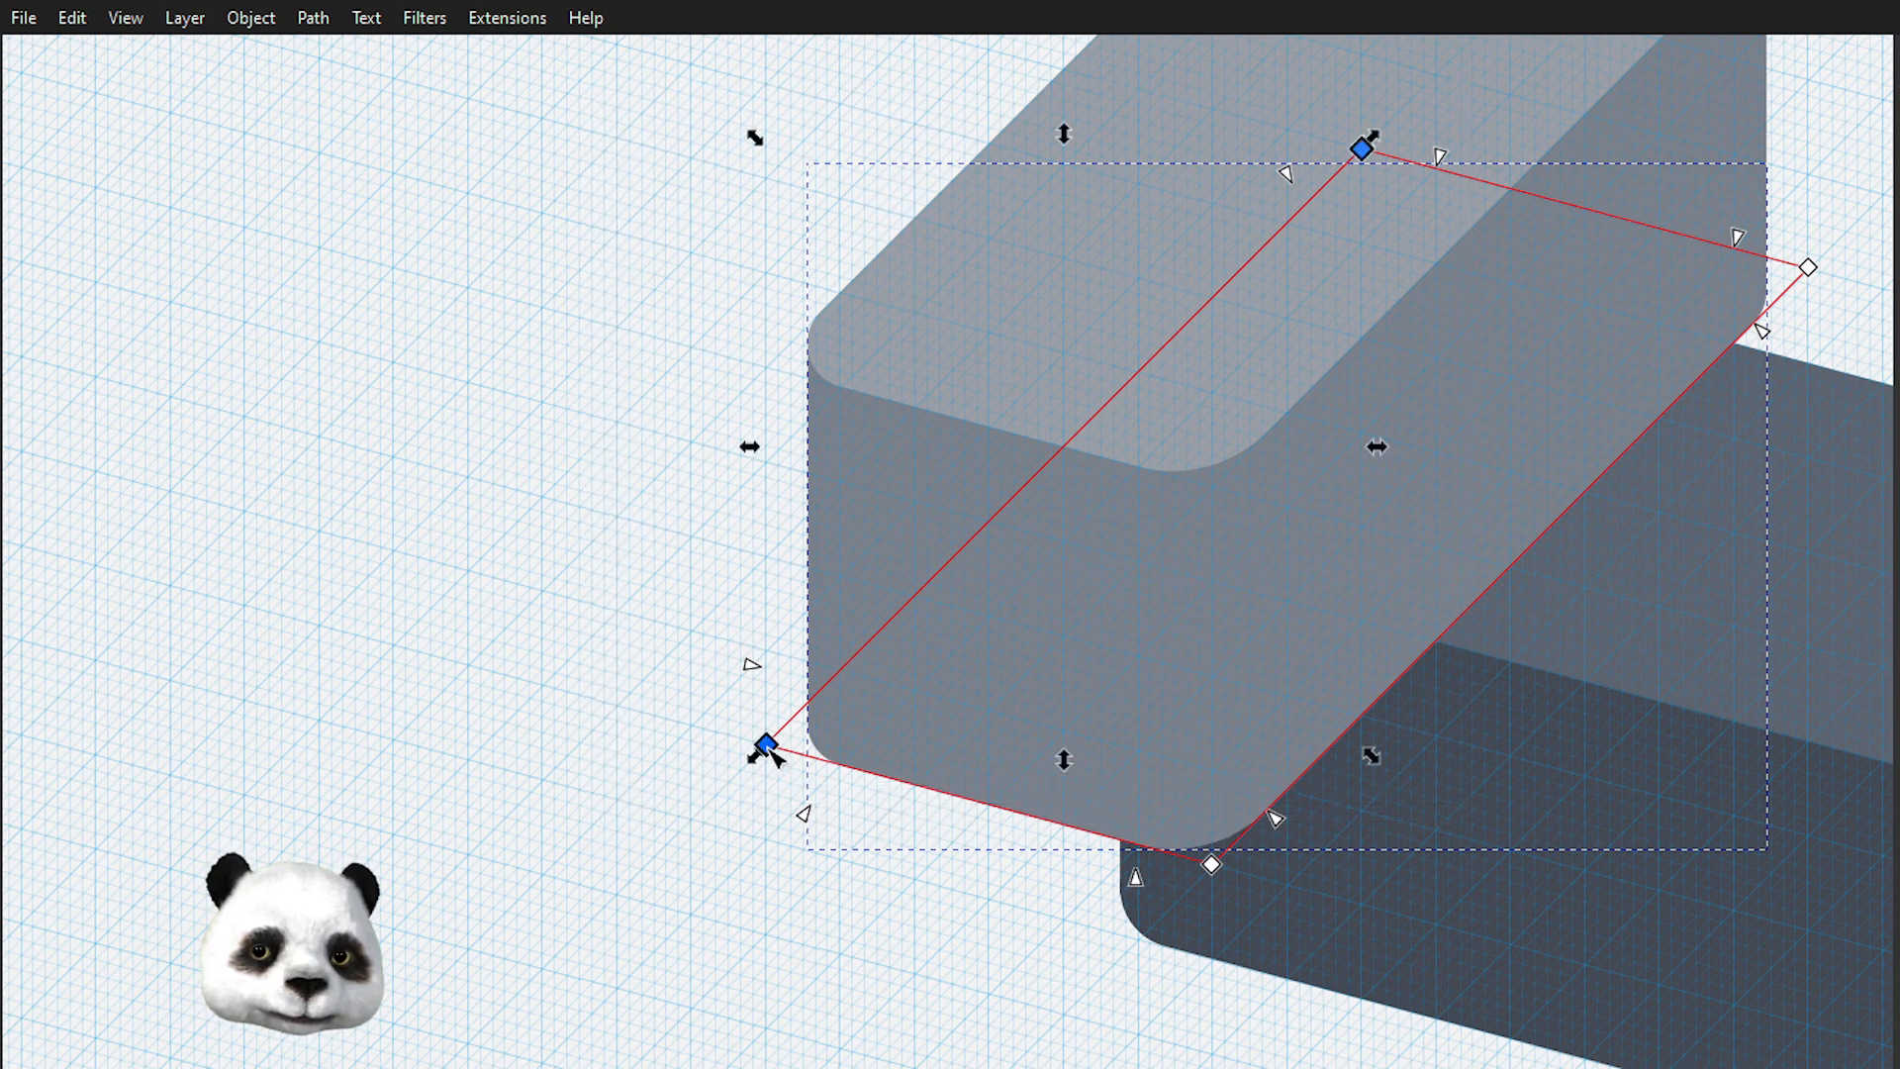
pyautogui.moveTo(771, 754); pyautogui.dragTo(702, 730)
# - Select the lower light shape's two near-end nodes, and undo the outward node move
pyautogui.click(691, 725)
pyautogui.scroll(-3, 607, 807)
pyautogui.keyDown('shift'); pyautogui.click(833, 816); pyautogui.keyUp('shift')
pyautogui.scroll(2, 590, 831)
pyautogui.moveTo(708, 681)
pyautogui.mouseDown()
pyautogui.moveTo(727, 684)
pyautogui.moveTo(709, 681)
pyautogui.mouseUp()
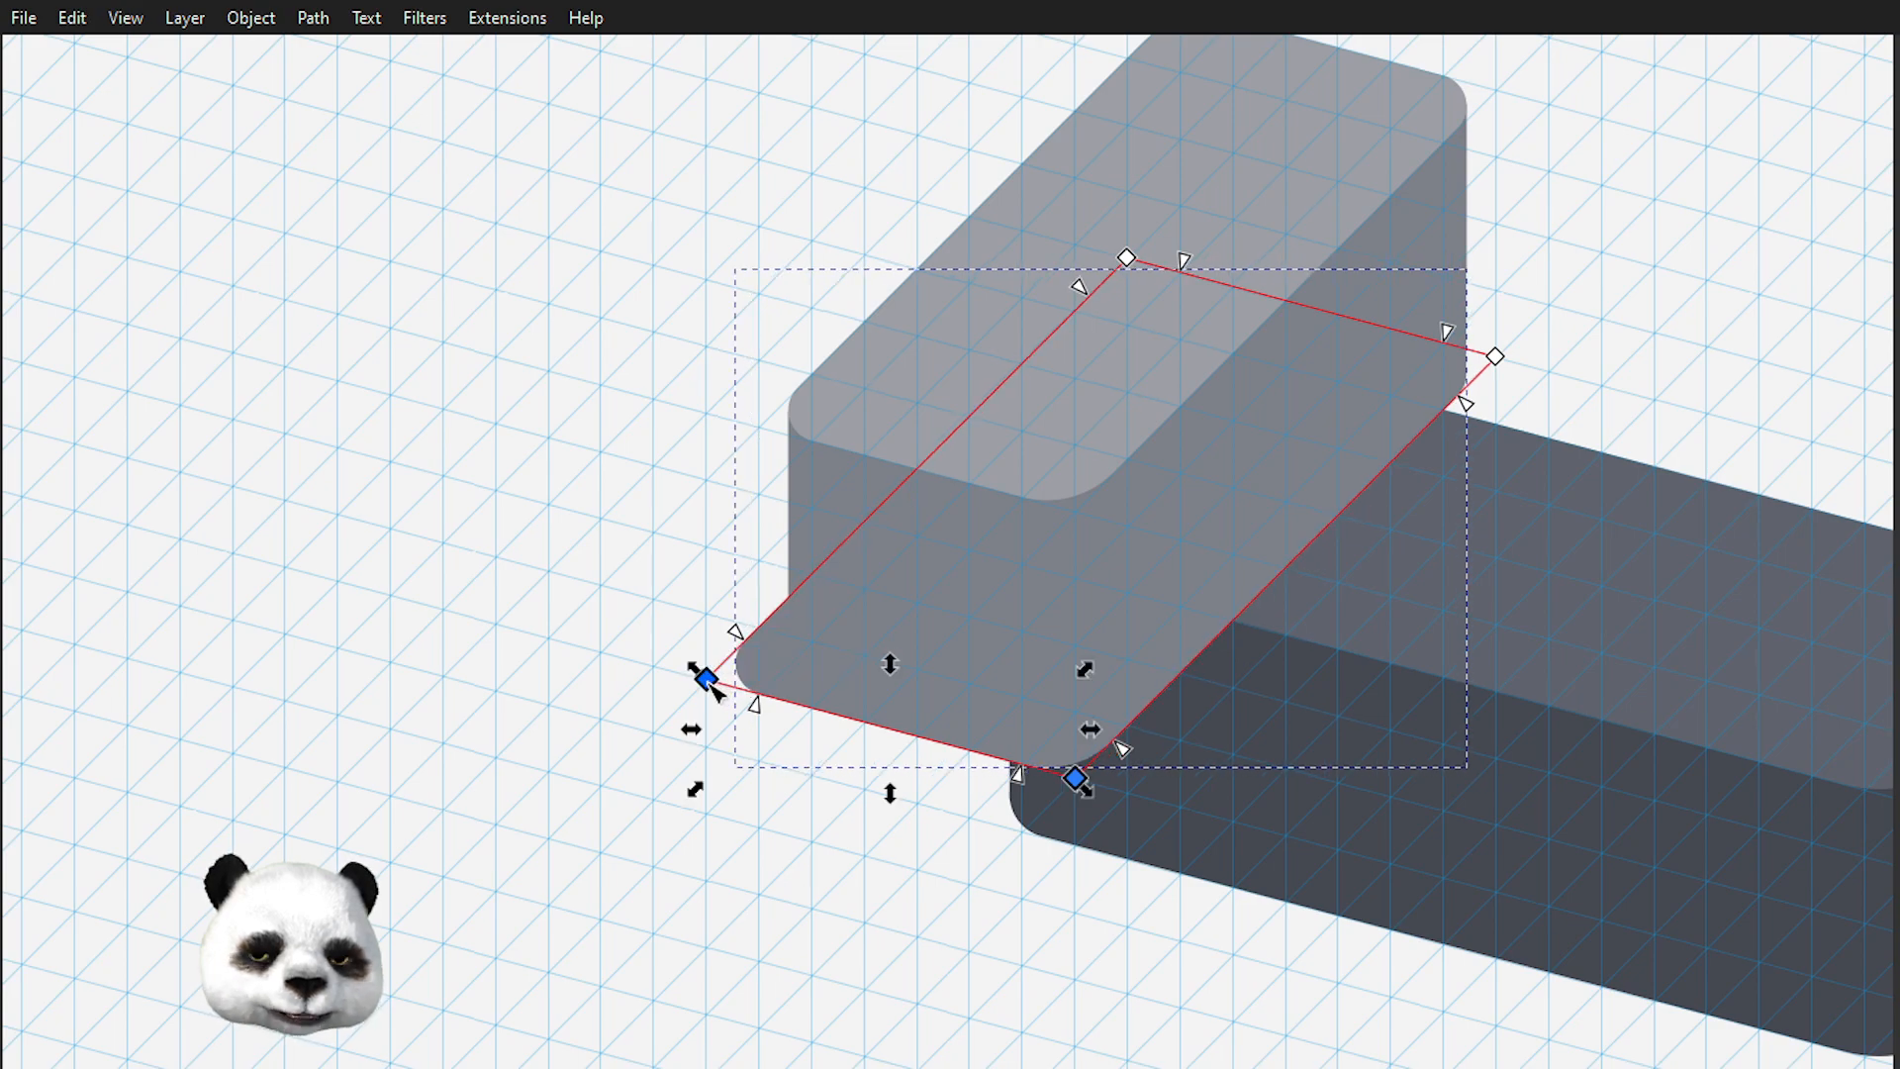
pyautogui.click(893, 684)
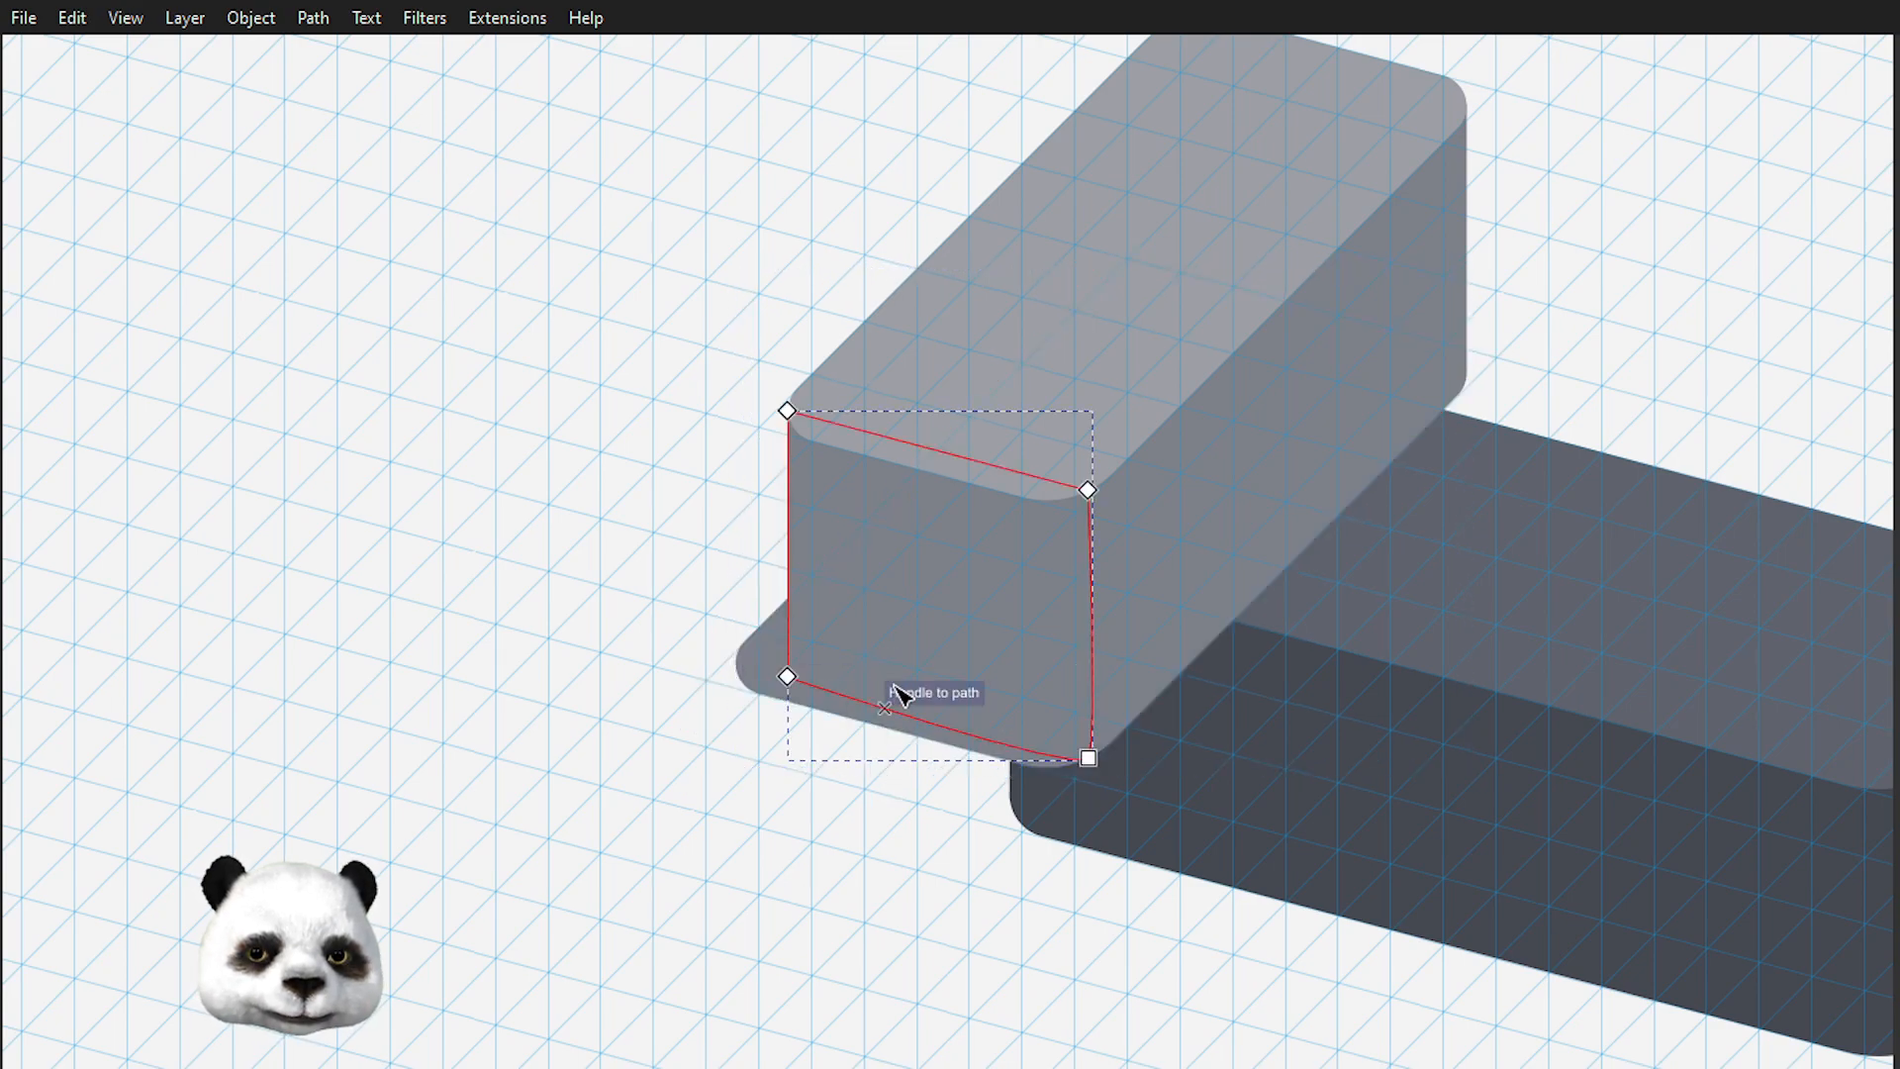
pyautogui.hotkey('ctrl', 'z')
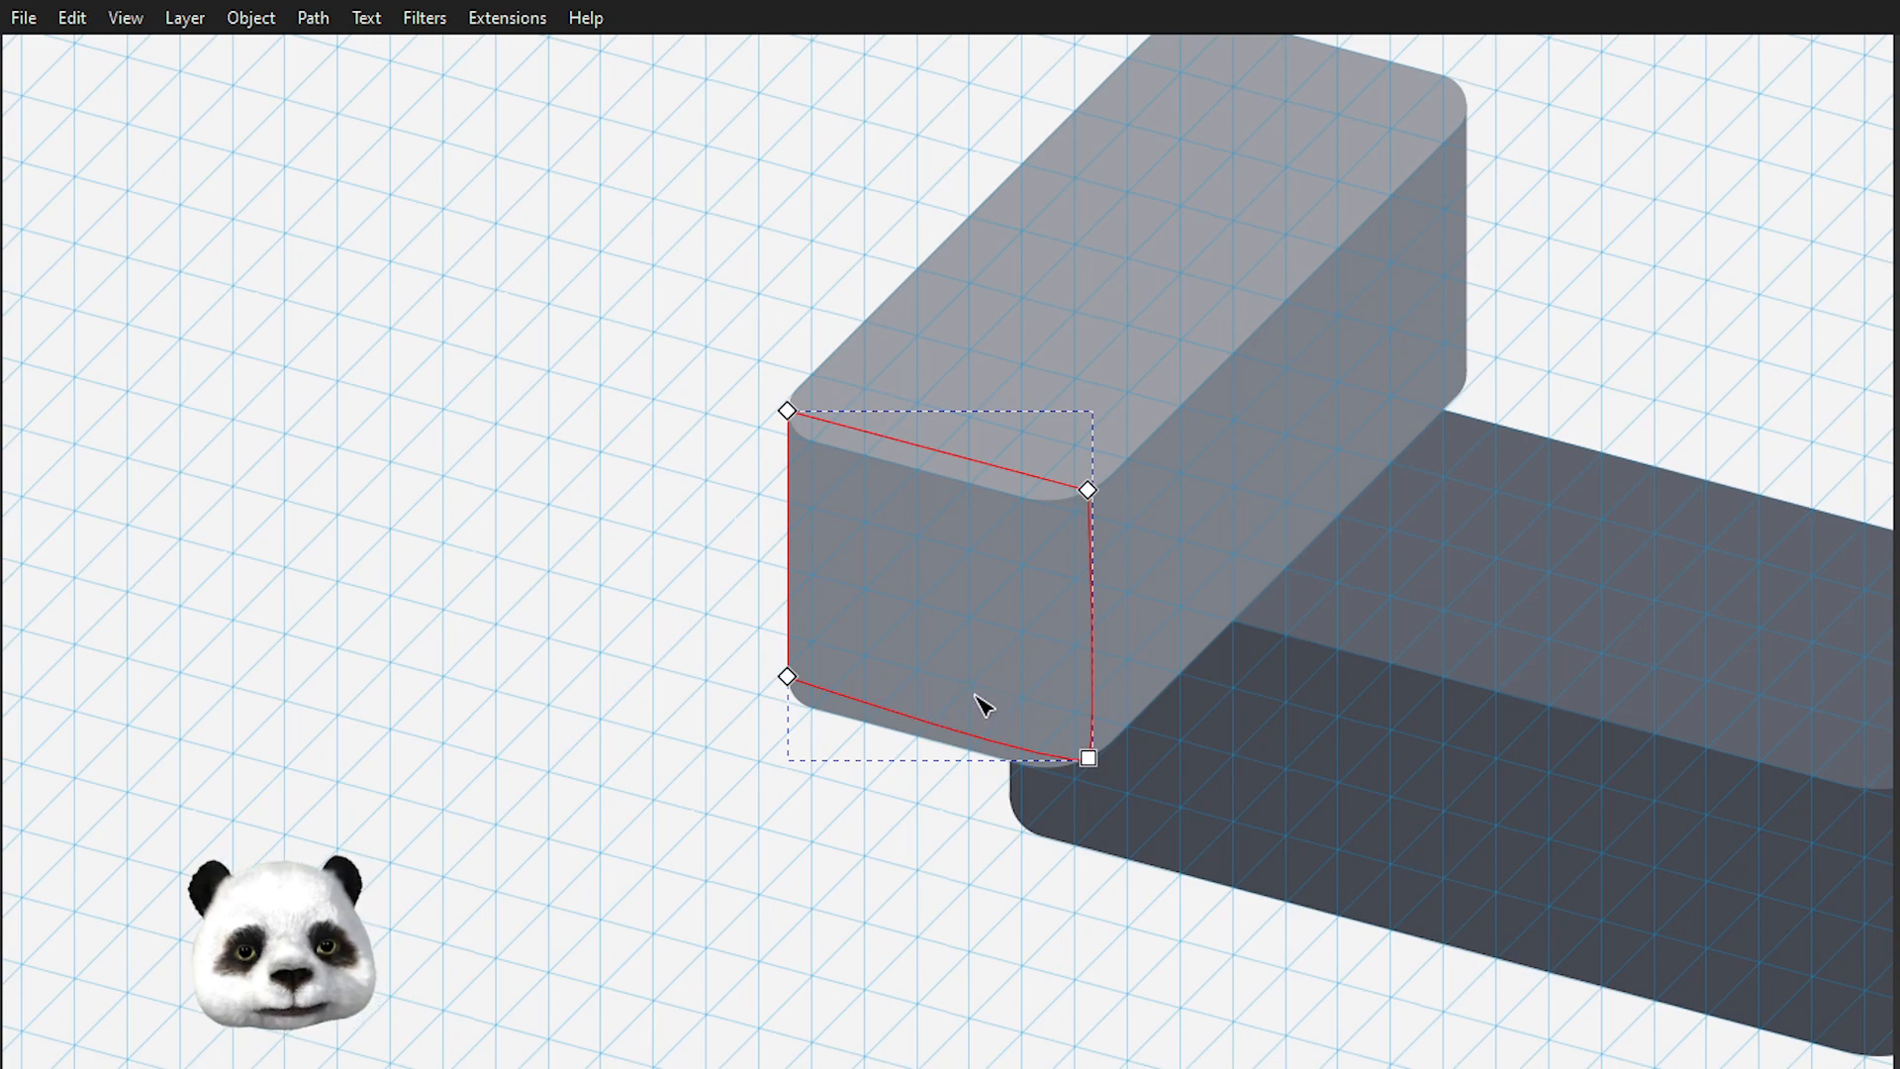
# - Select the short end wall and the lower and upper light shapes together for node editing
pyautogui.press('s')
pyautogui.keyDown('shift'); pyautogui.click(1220, 531); pyautogui.keyUp('shift')
pyautogui.click(797, 864)
pyautogui.click(878, 681)
pyautogui.keyDown('shift'); pyautogui.click(867, 736); pyautogui.keyUp('shift')
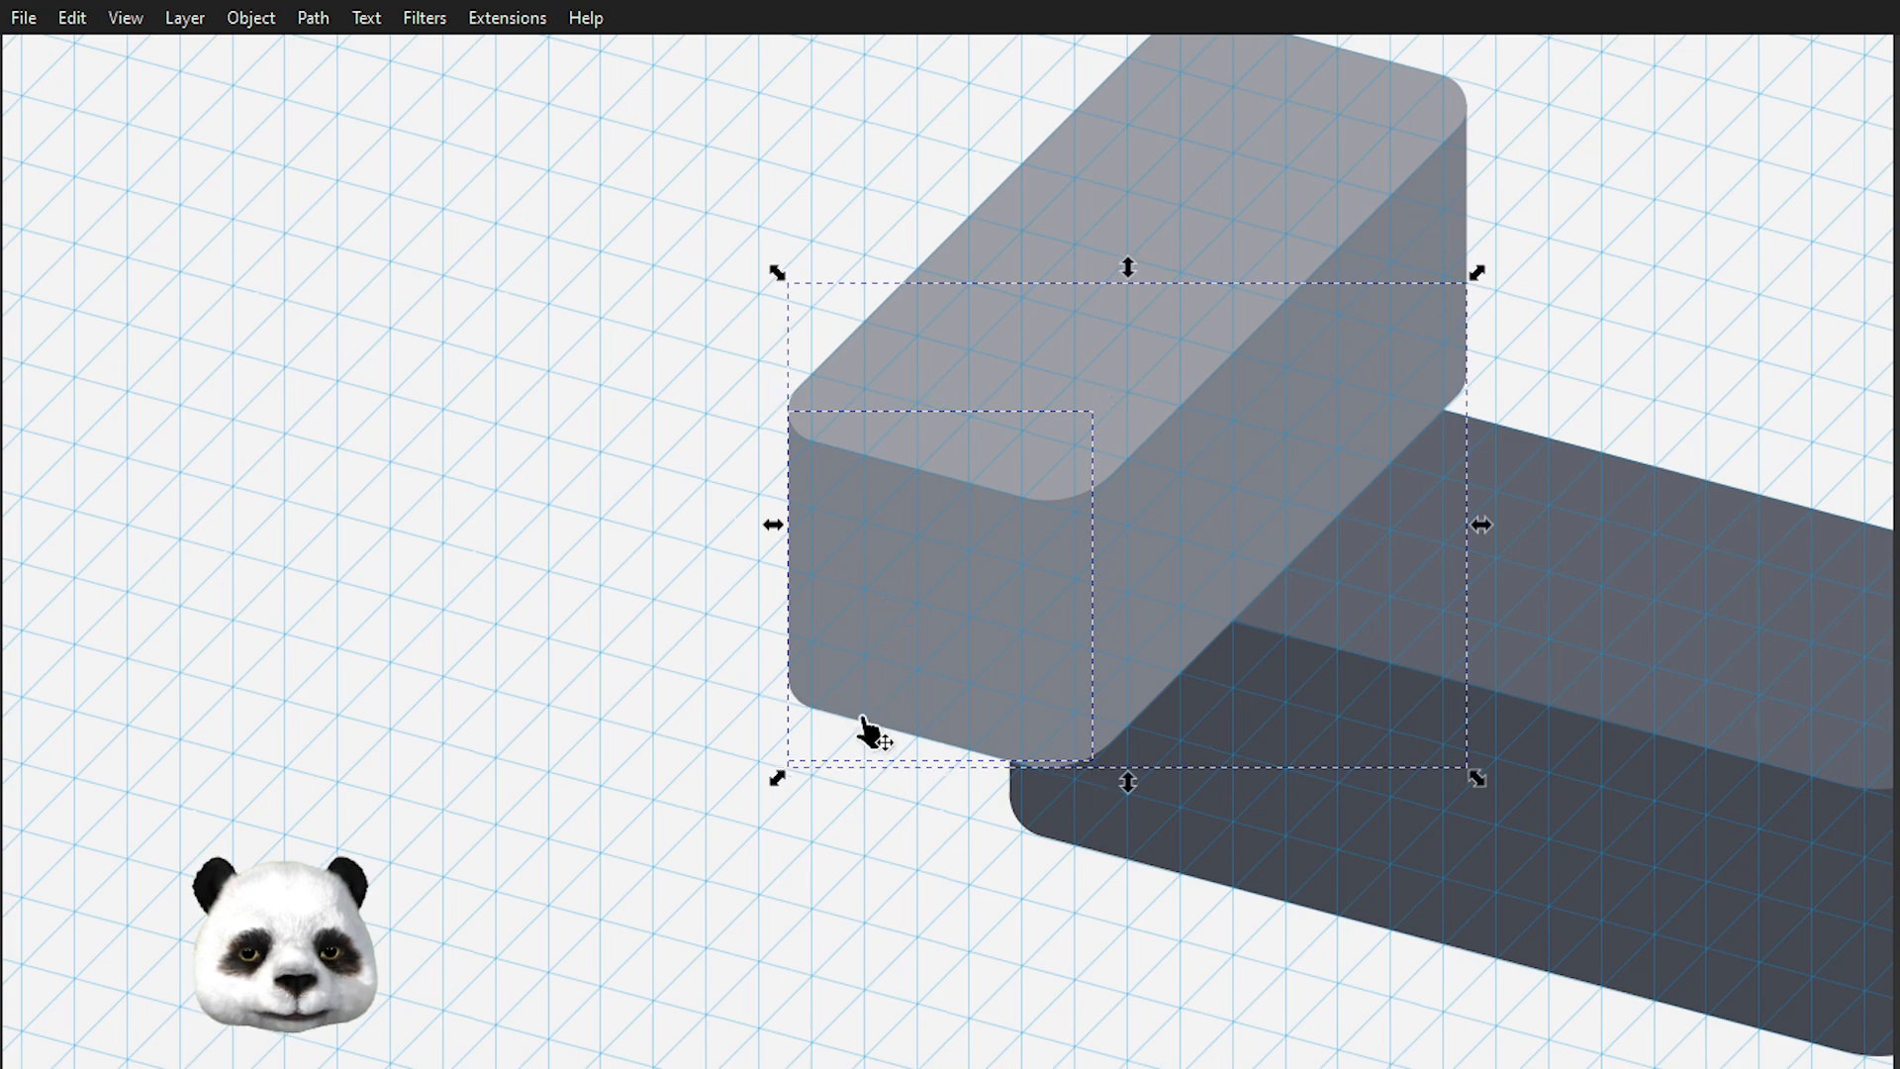
pyautogui.keyDown('shift'); pyautogui.click(1121, 242); pyautogui.keyUp('shift')
pyautogui.press('n')
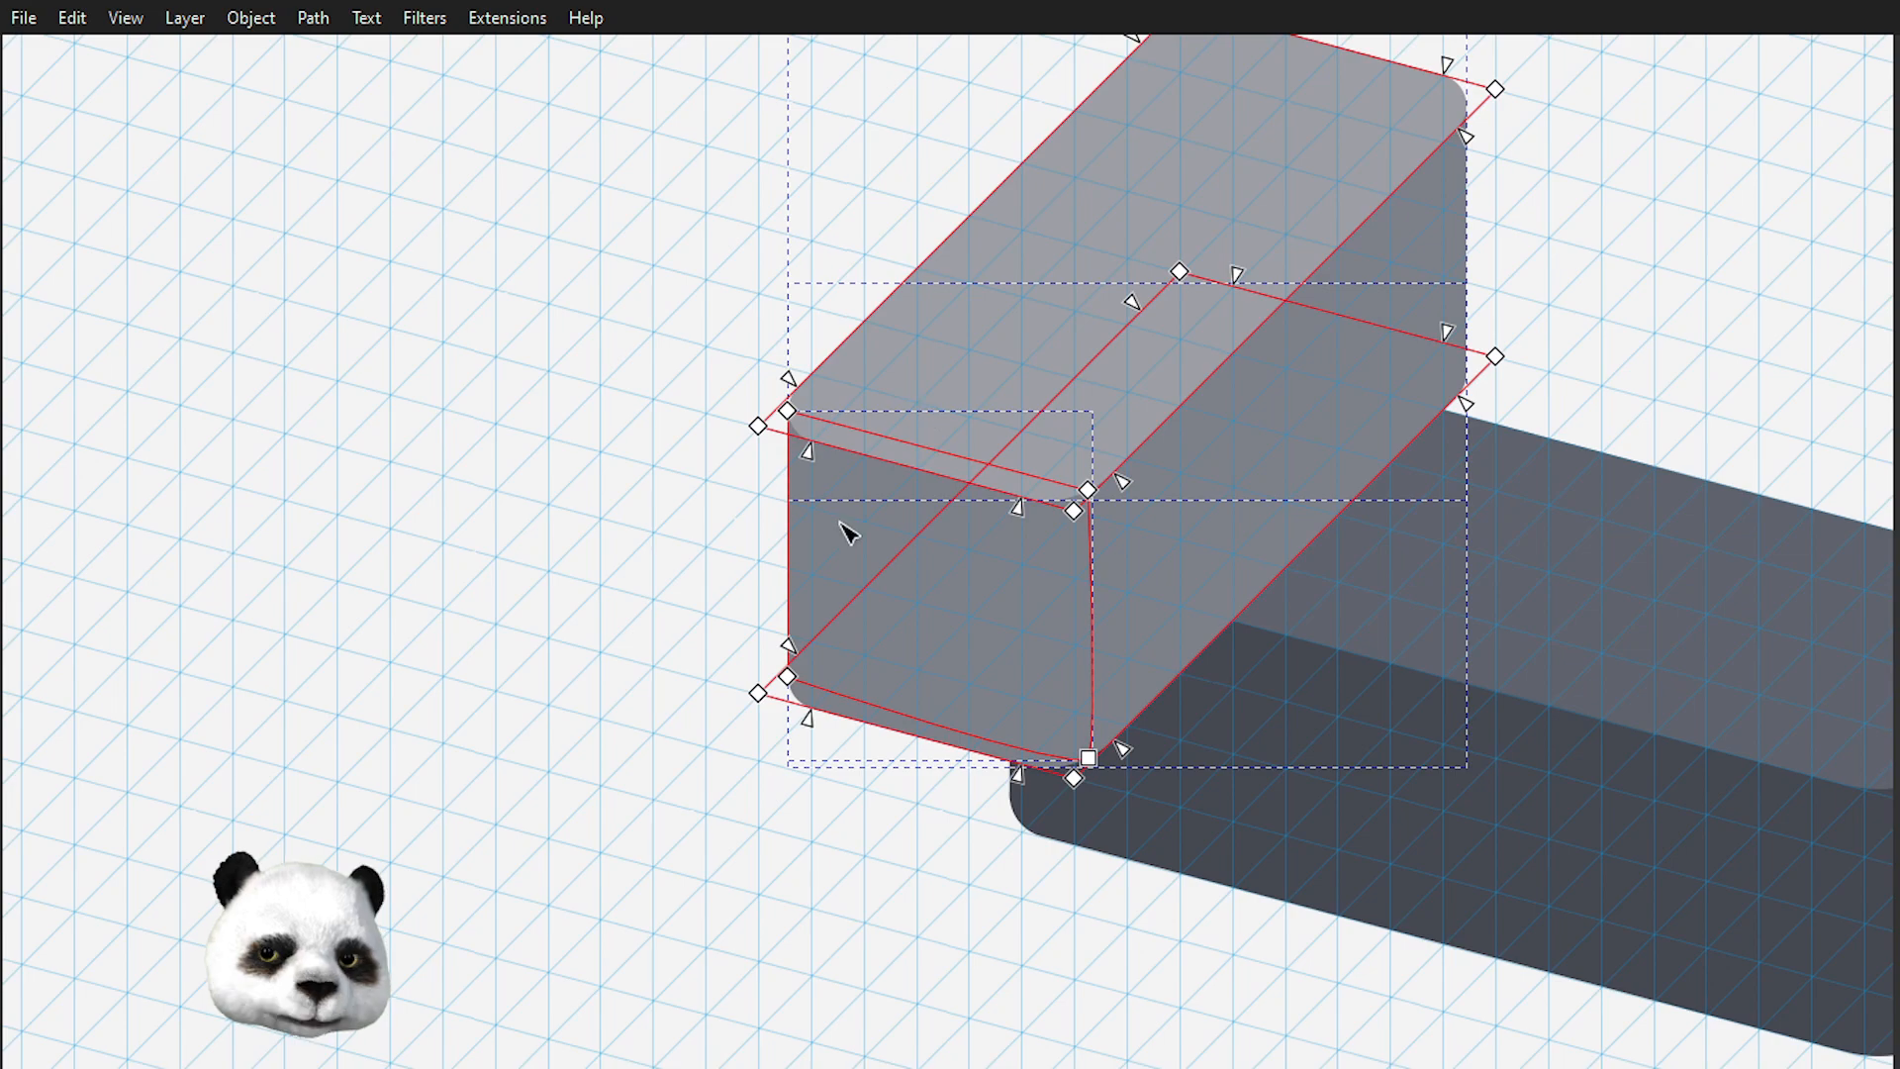
# - Widen the light block by moving the six outer-side nodes of its two shapes and end wall one grid unit outward
pyautogui.moveTo(839, 535); pyautogui.dragTo(750, 725)
pyautogui.click(1093, 191)
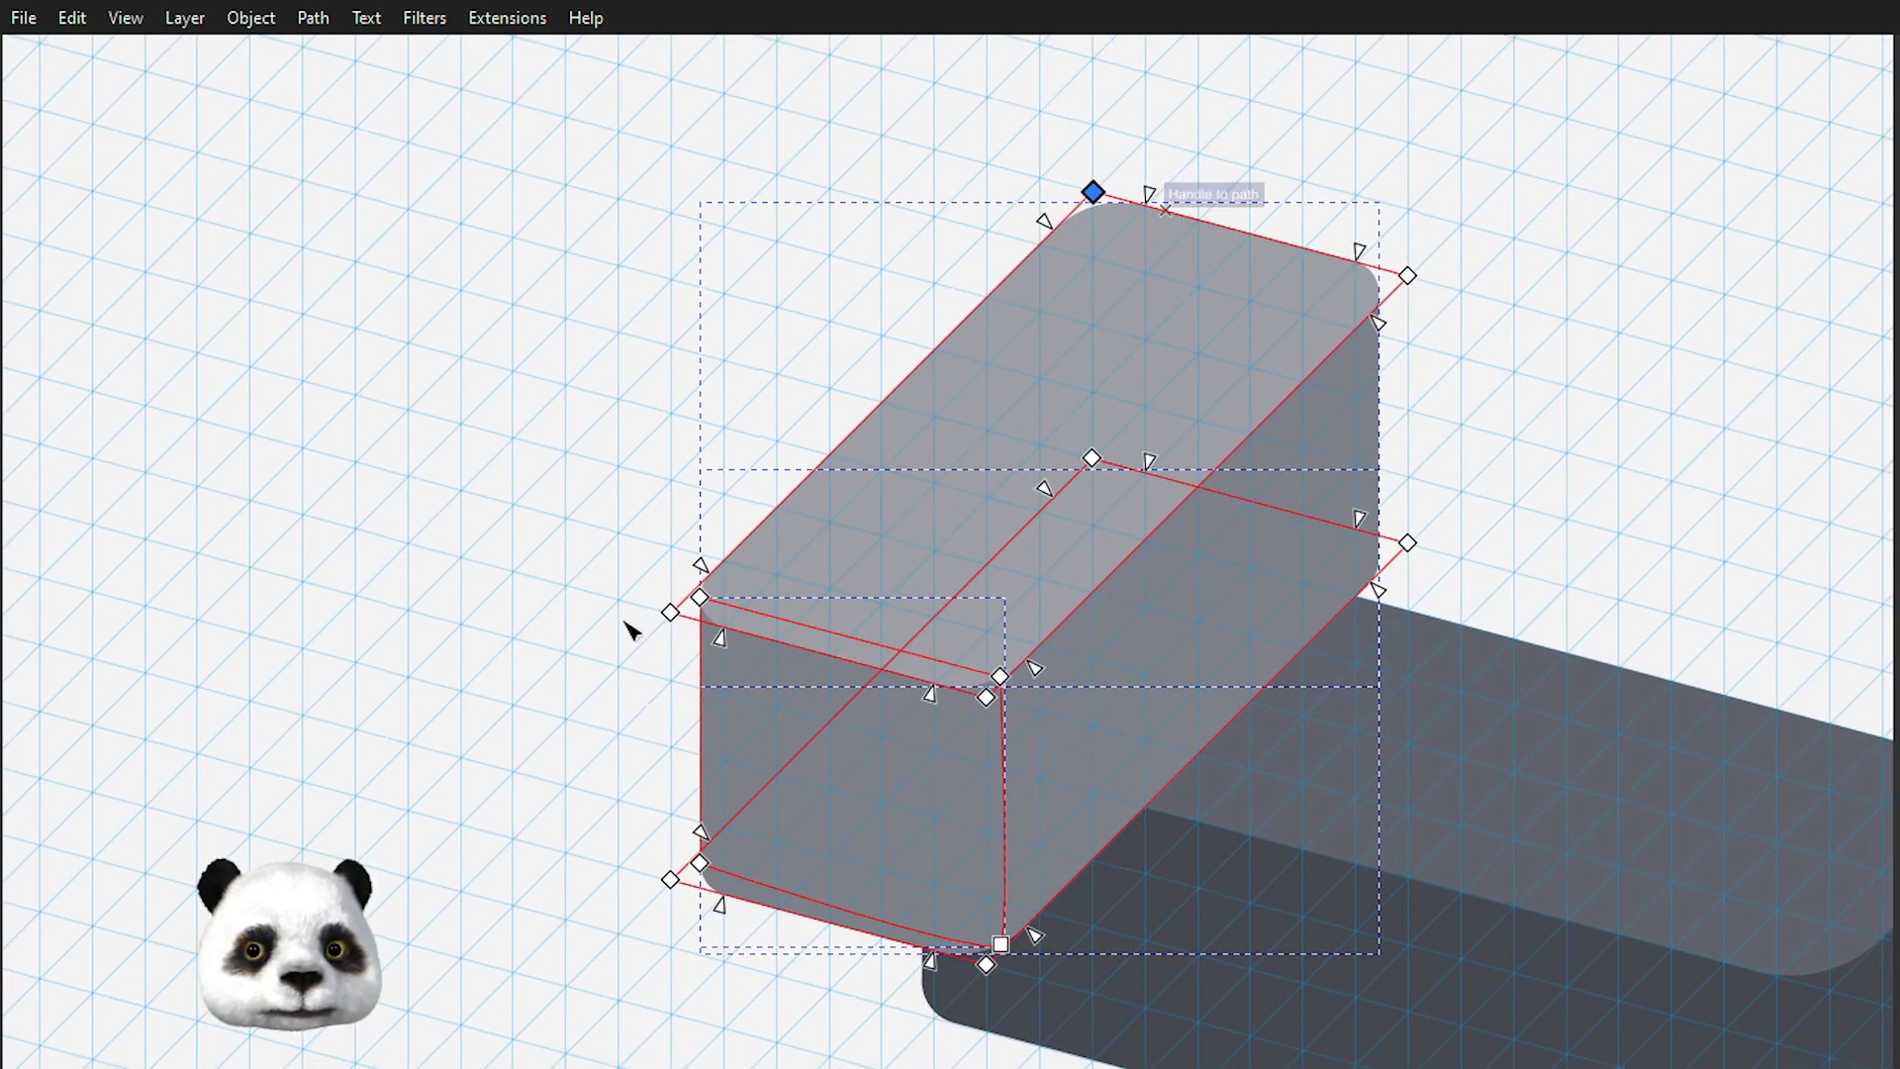
pyautogui.moveTo(705, 601); pyautogui.dragTo(629, 686)
pyautogui.moveTo(758, 805); pyautogui.dragTo(618, 952)
pyautogui.moveTo(1173, 410); pyautogui.dragTo(998, 554)
pyautogui.moveTo(614, 798); pyautogui.dragTo(907, 619)
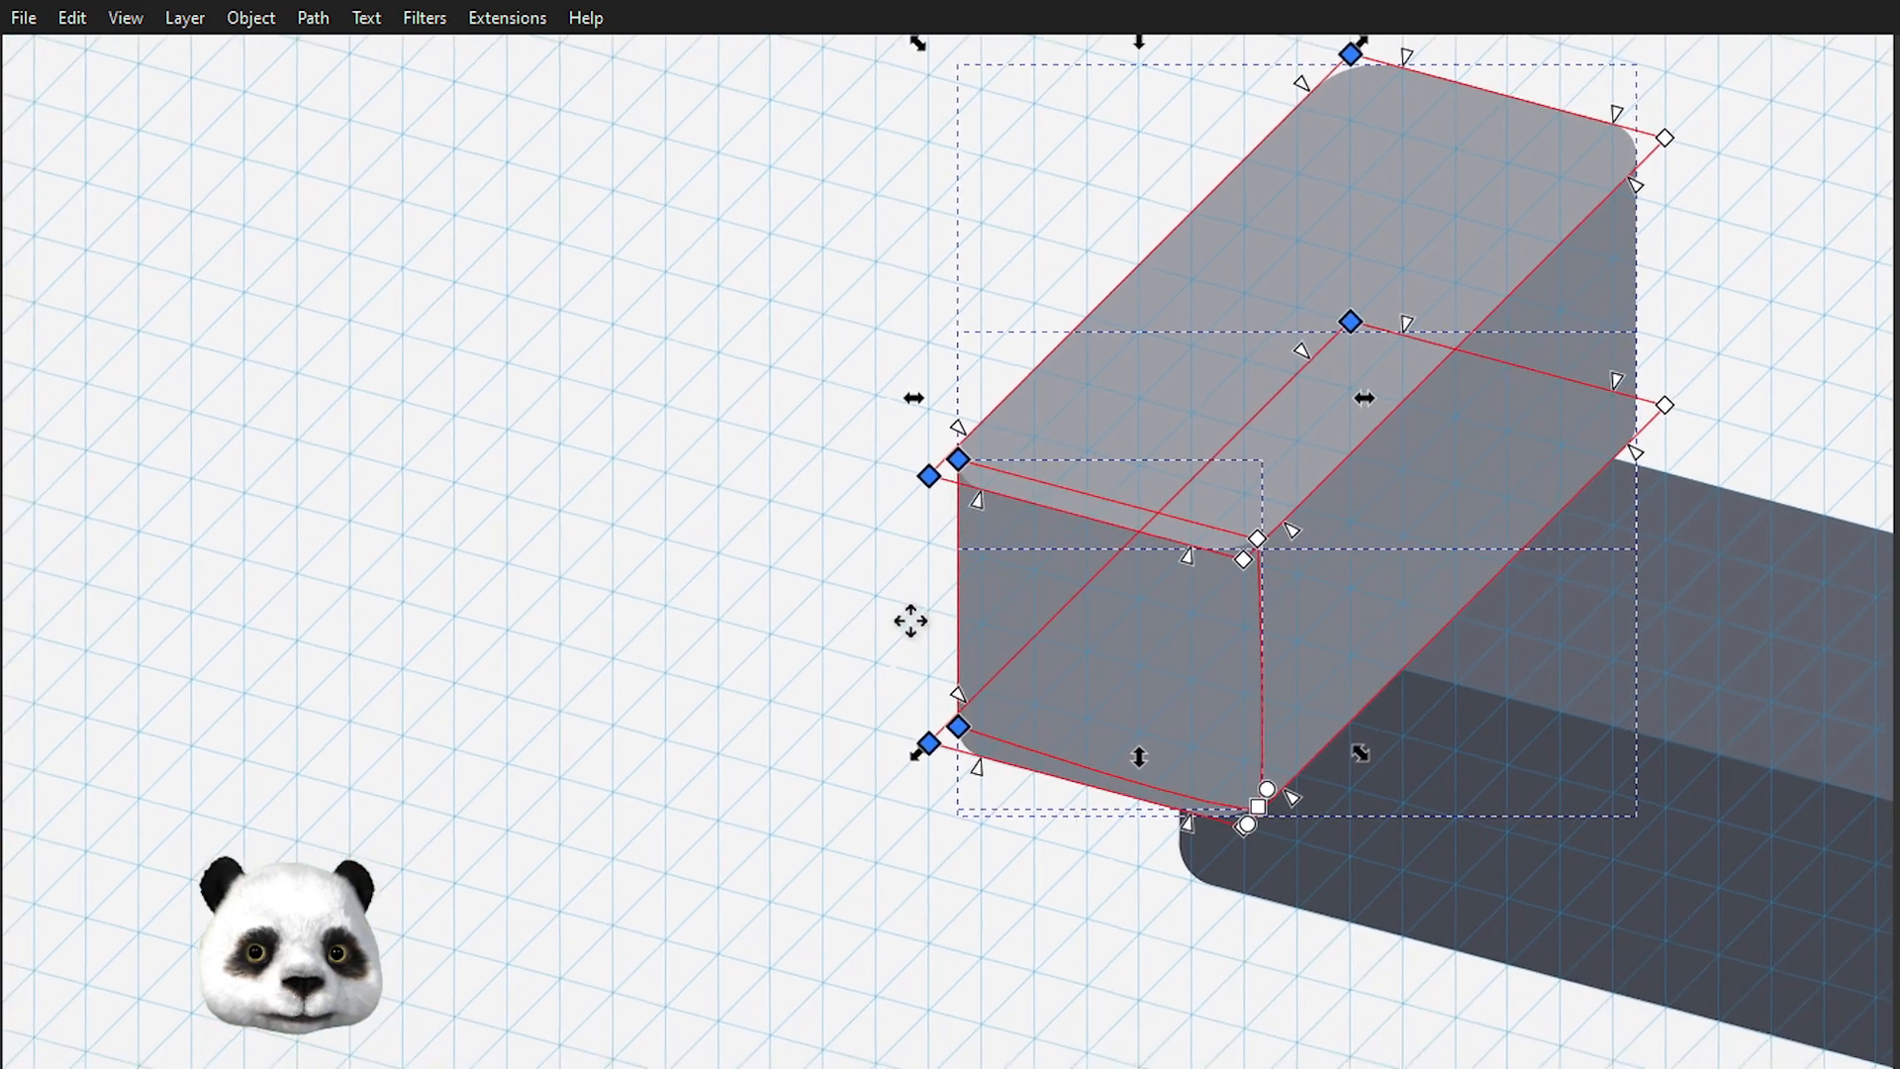
pyautogui.scroll(1, 907, 619)
pyautogui.scroll(1, 920, 630)
pyautogui.moveTo(948, 869); pyautogui.dragTo(847, 838)
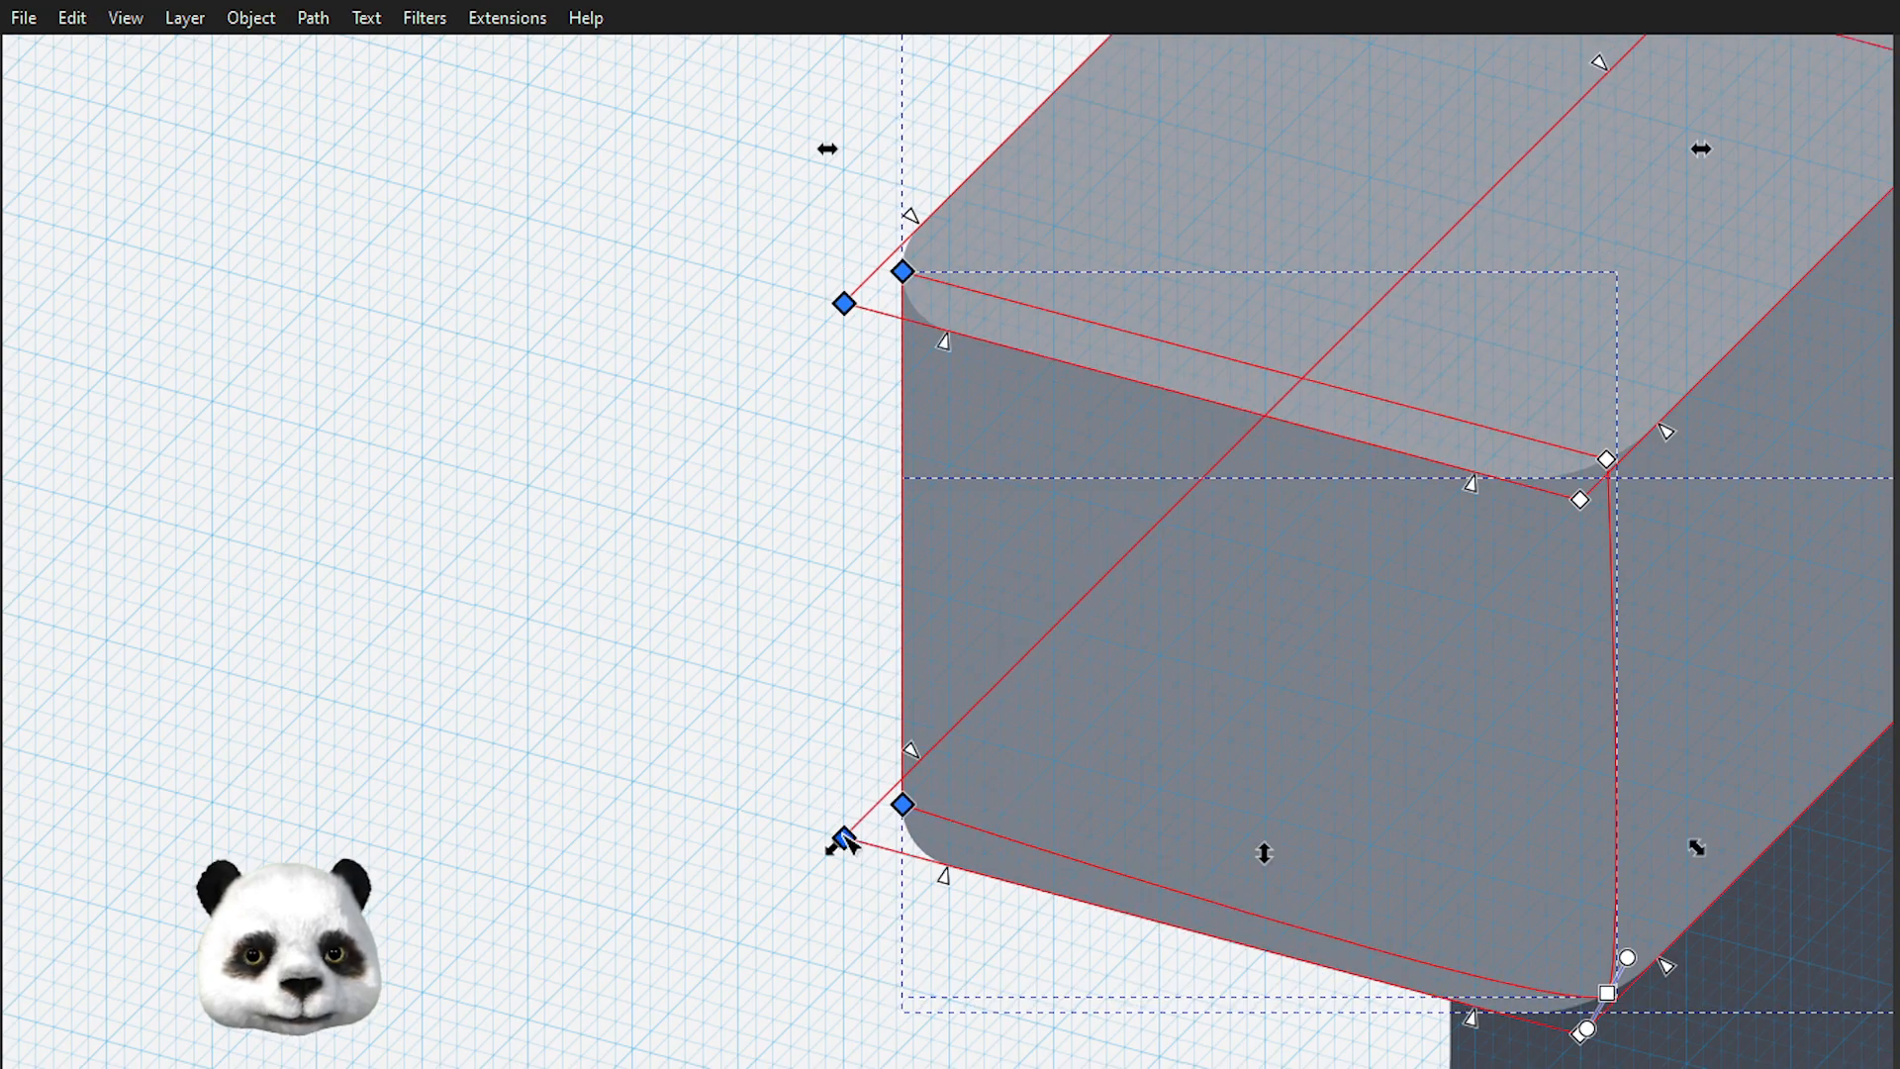
# - Remove the curve handles from the end wall's lower near node so its edges are straight, and clear the selection
pyautogui.moveTo(1004, 924); pyautogui.dragTo(717, 670)
pyautogui.scroll(2, 1202, 721)
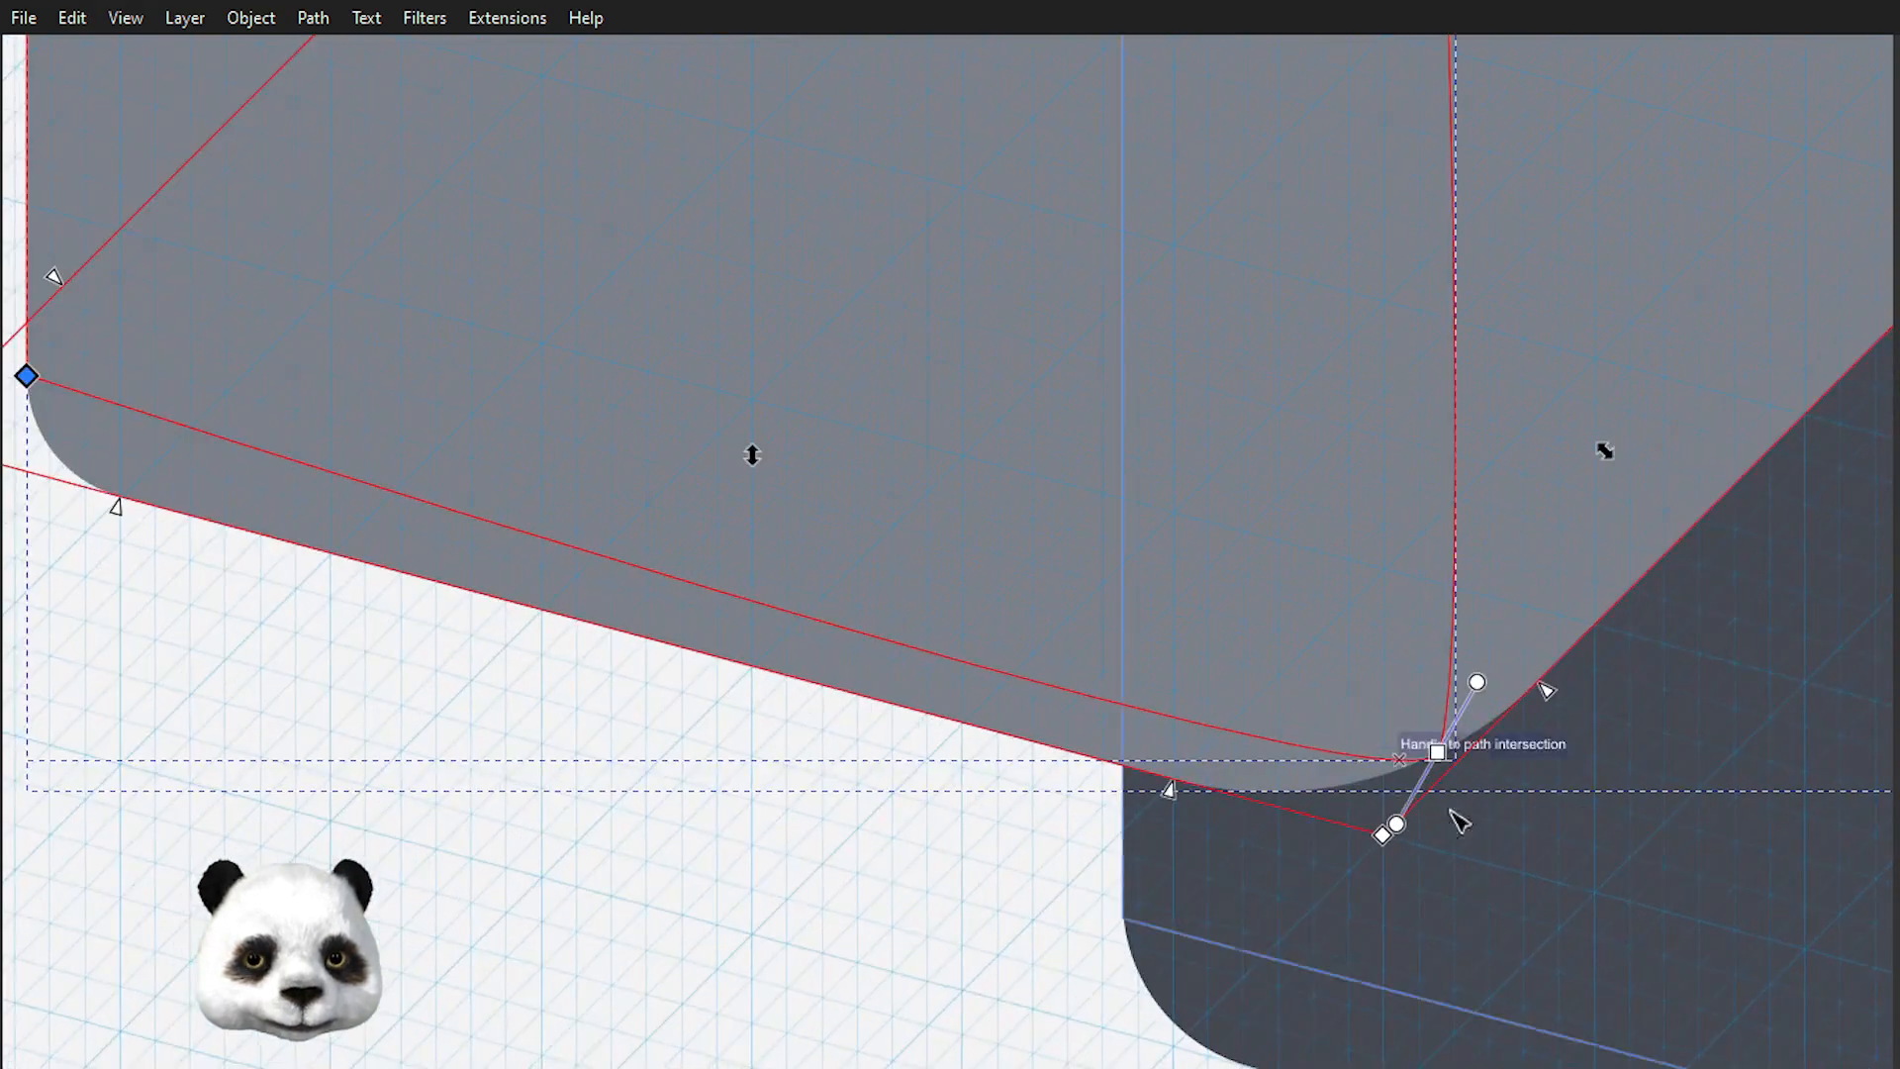
pyautogui.moveTo(1395, 823); pyautogui.dragTo(1514, 782)
pyautogui.scroll(-2, 1514, 782)
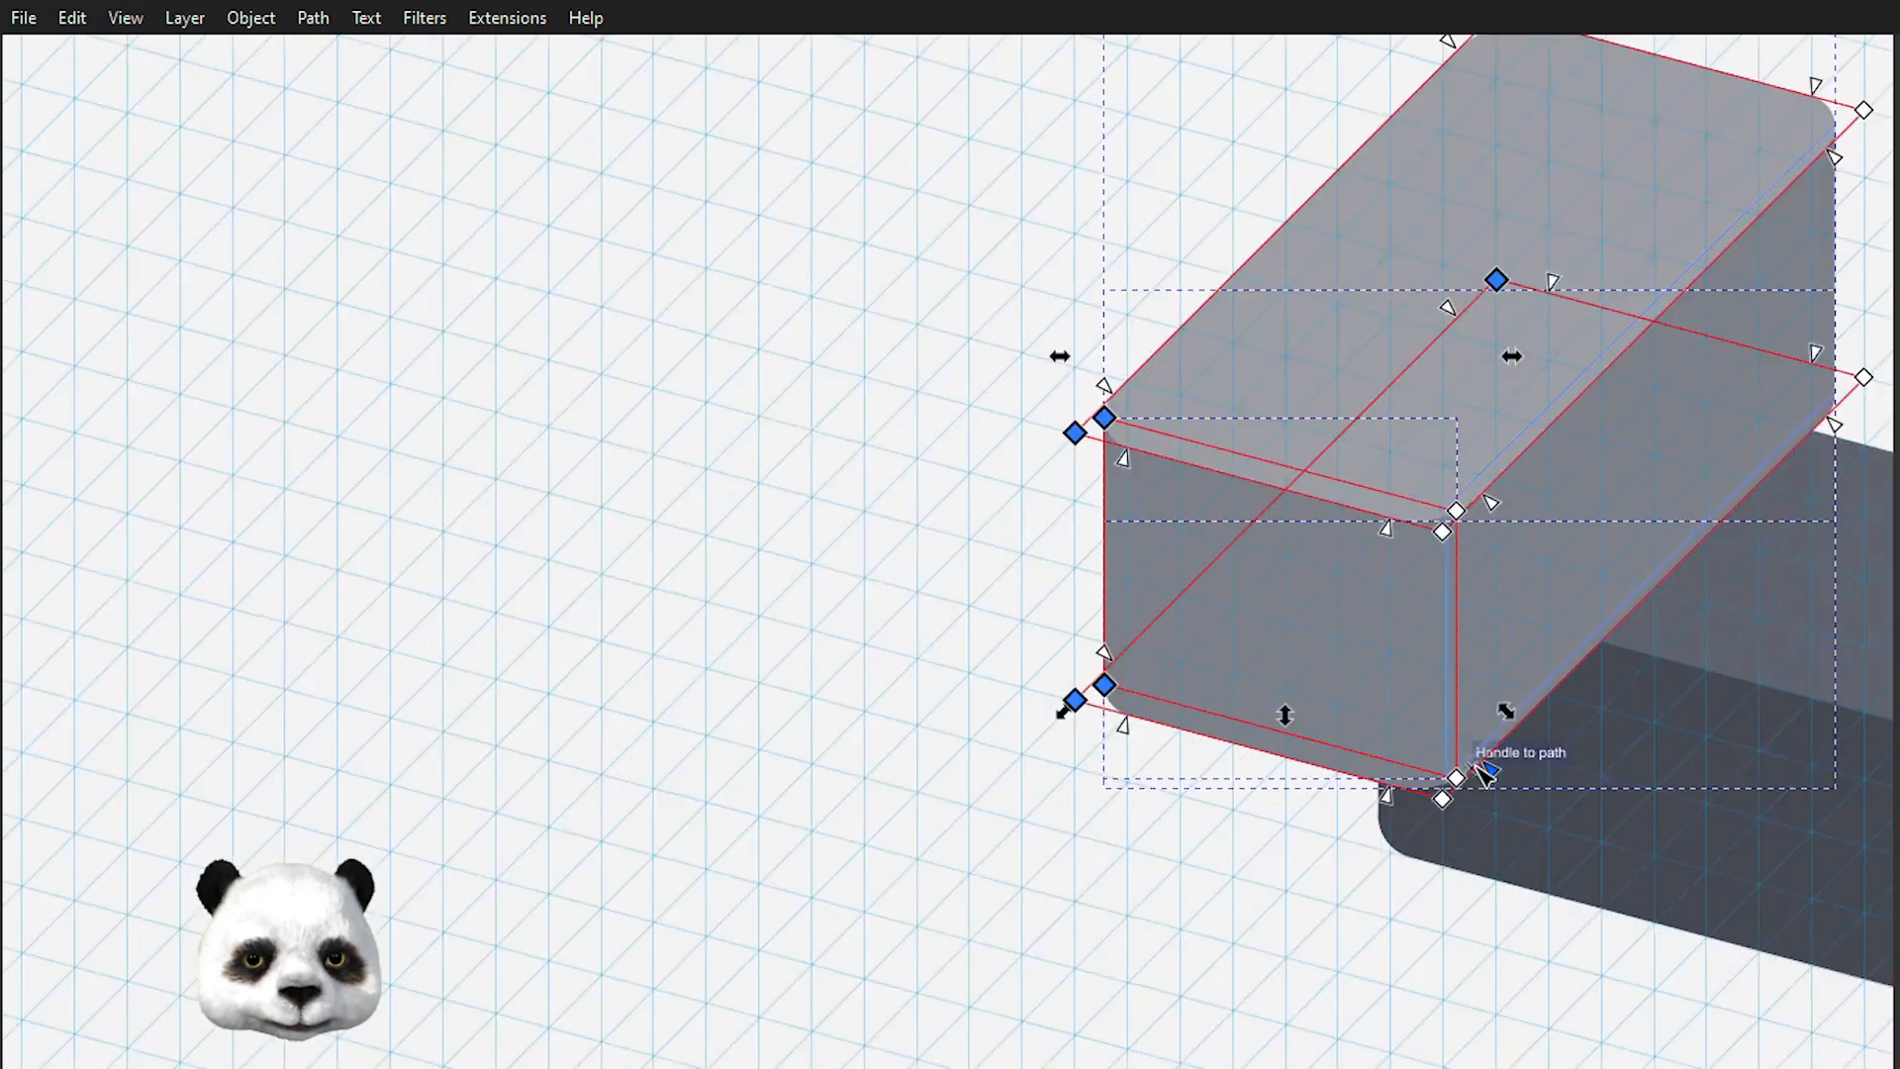
pyautogui.moveTo(807, 653); pyautogui.dragTo(516, 836)
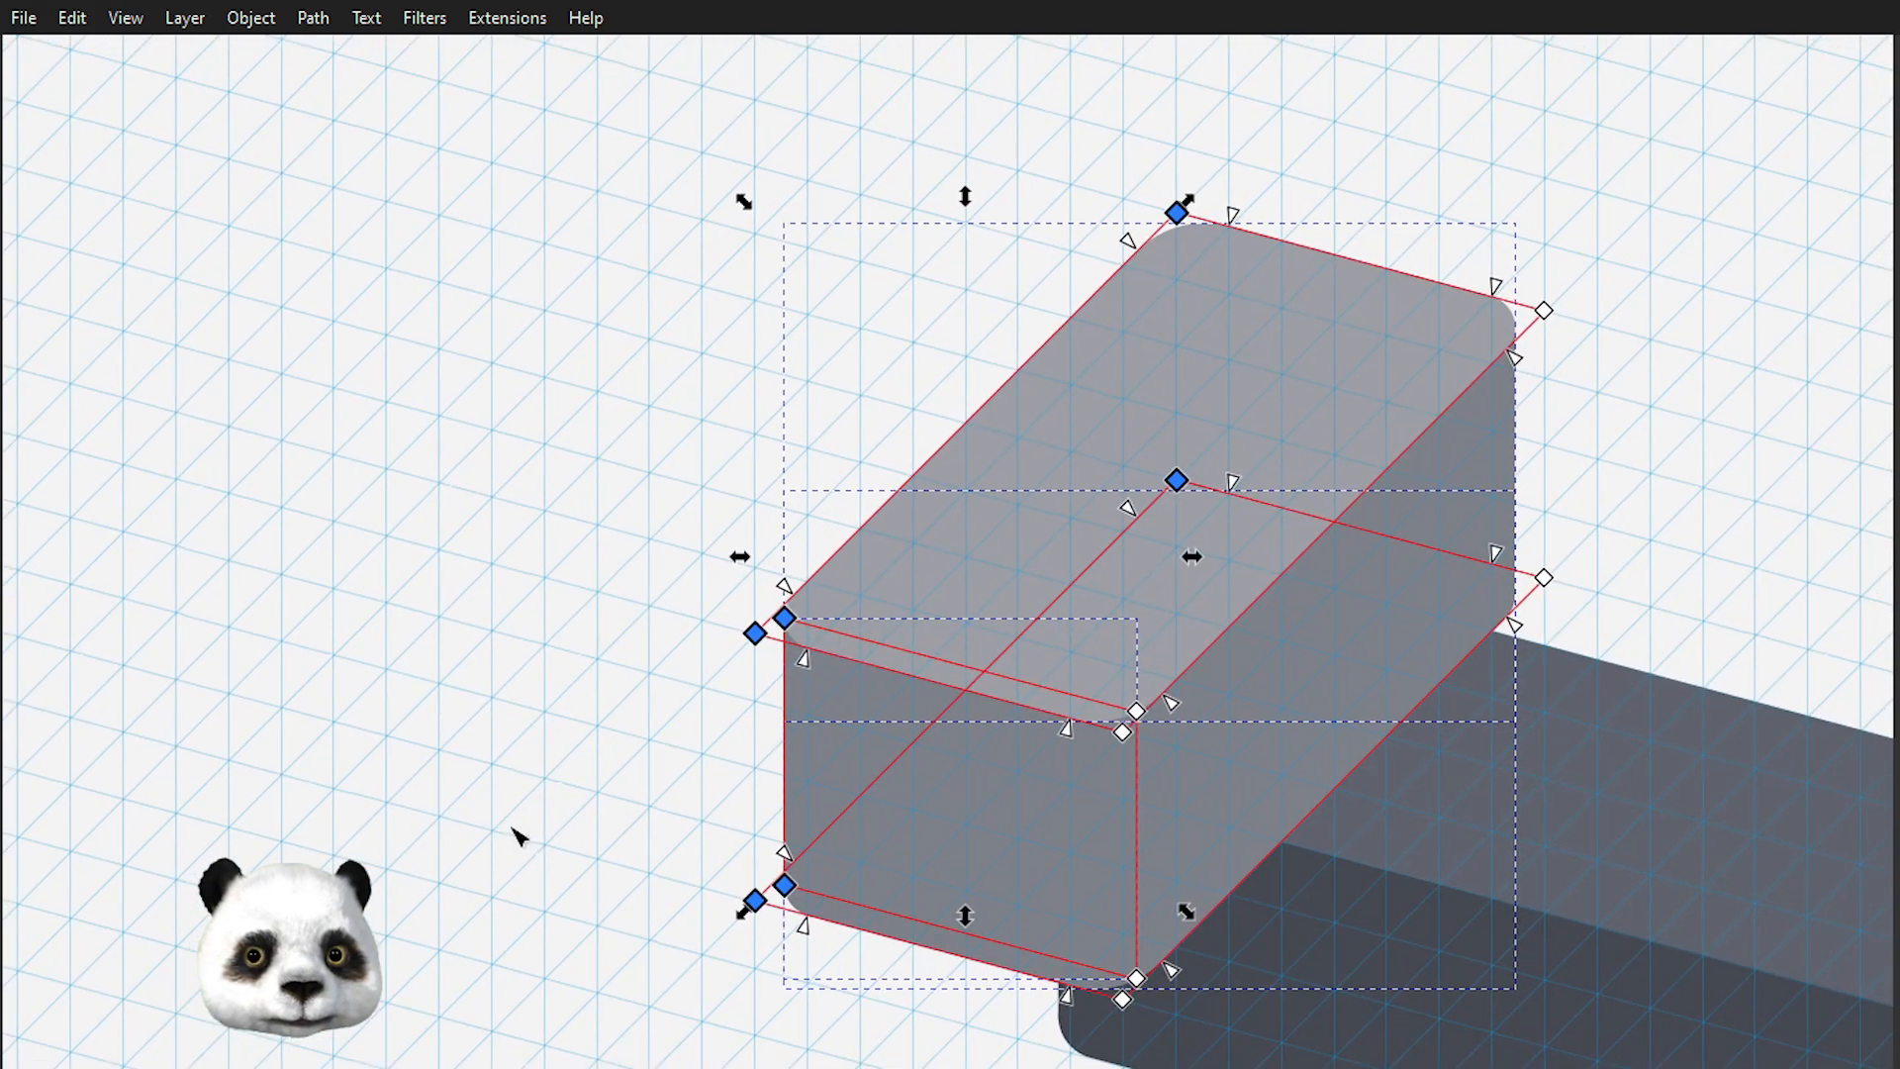
pyautogui.click(543, 746)
pyautogui.click(648, 497)
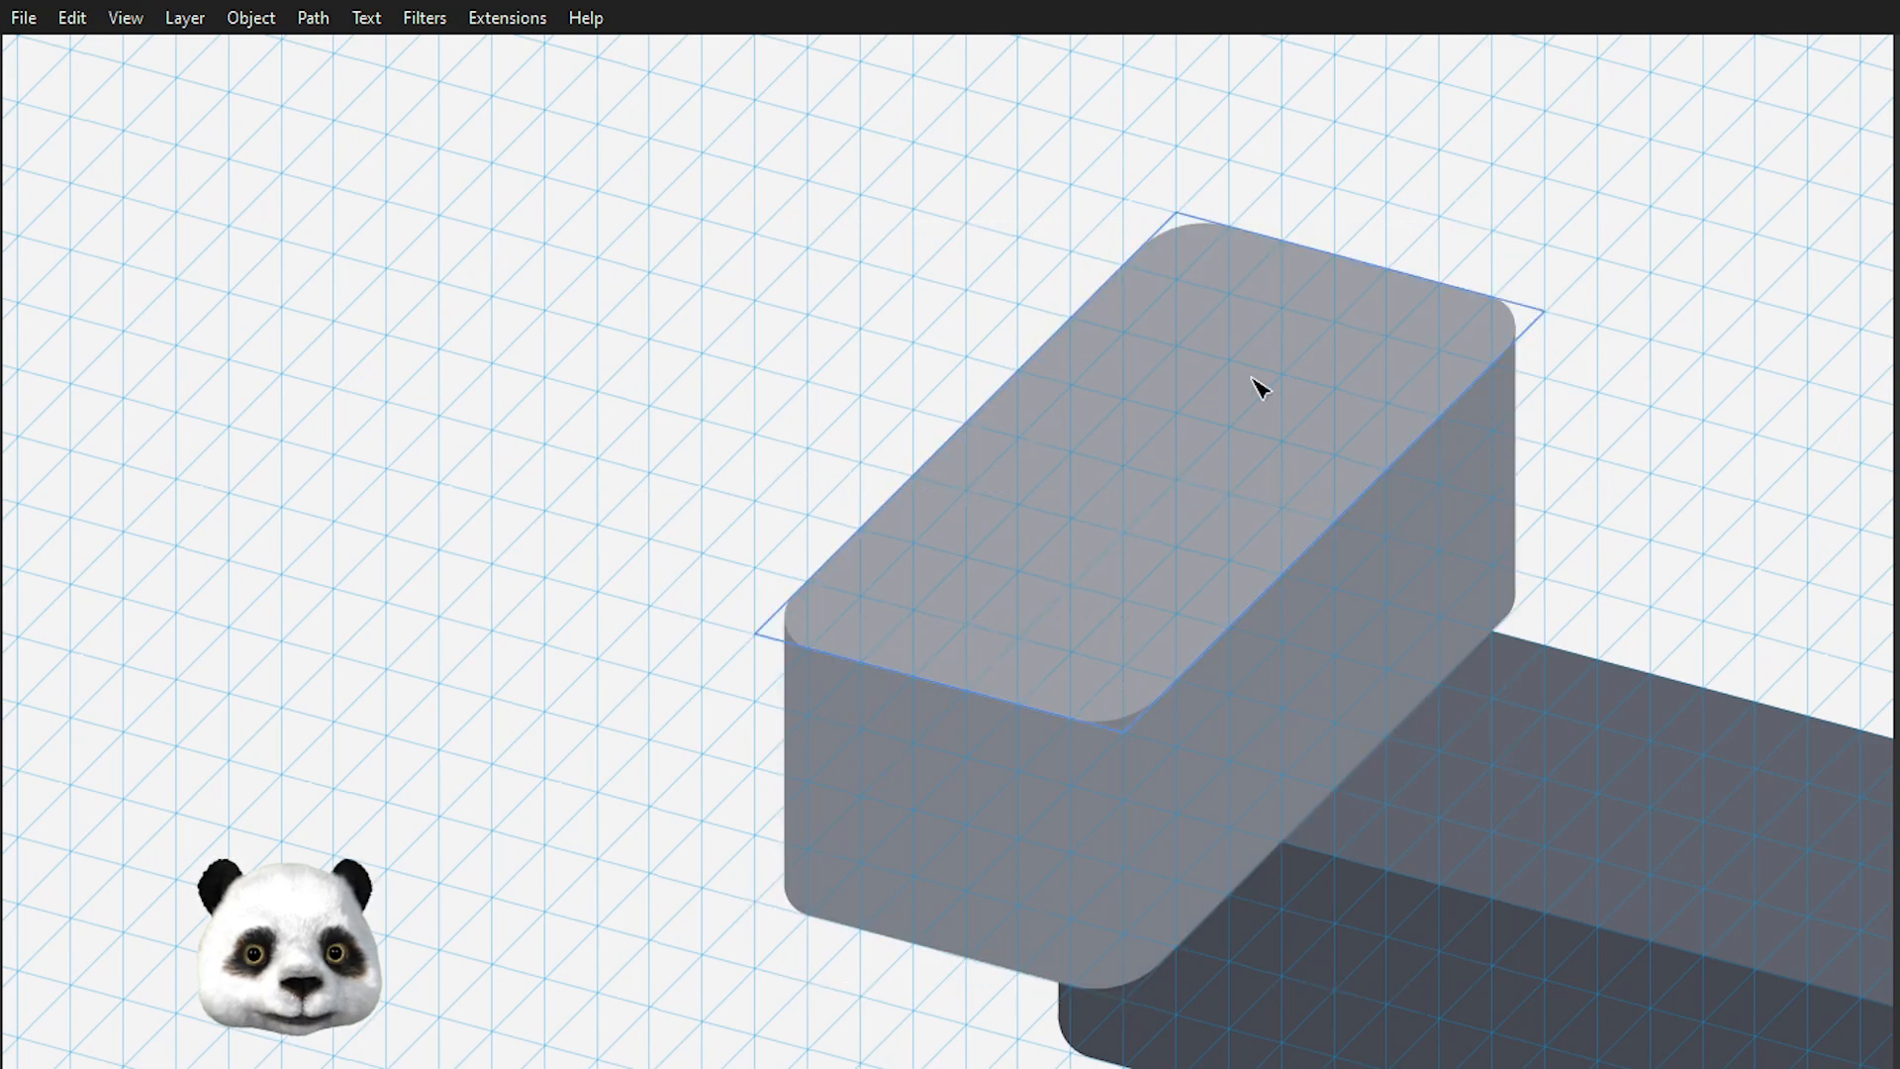
# - Examine how the widened light block overlaps the dark block, both up close and as a whole
pyautogui.moveTo(1446, 858); pyautogui.dragTo(945, 472)
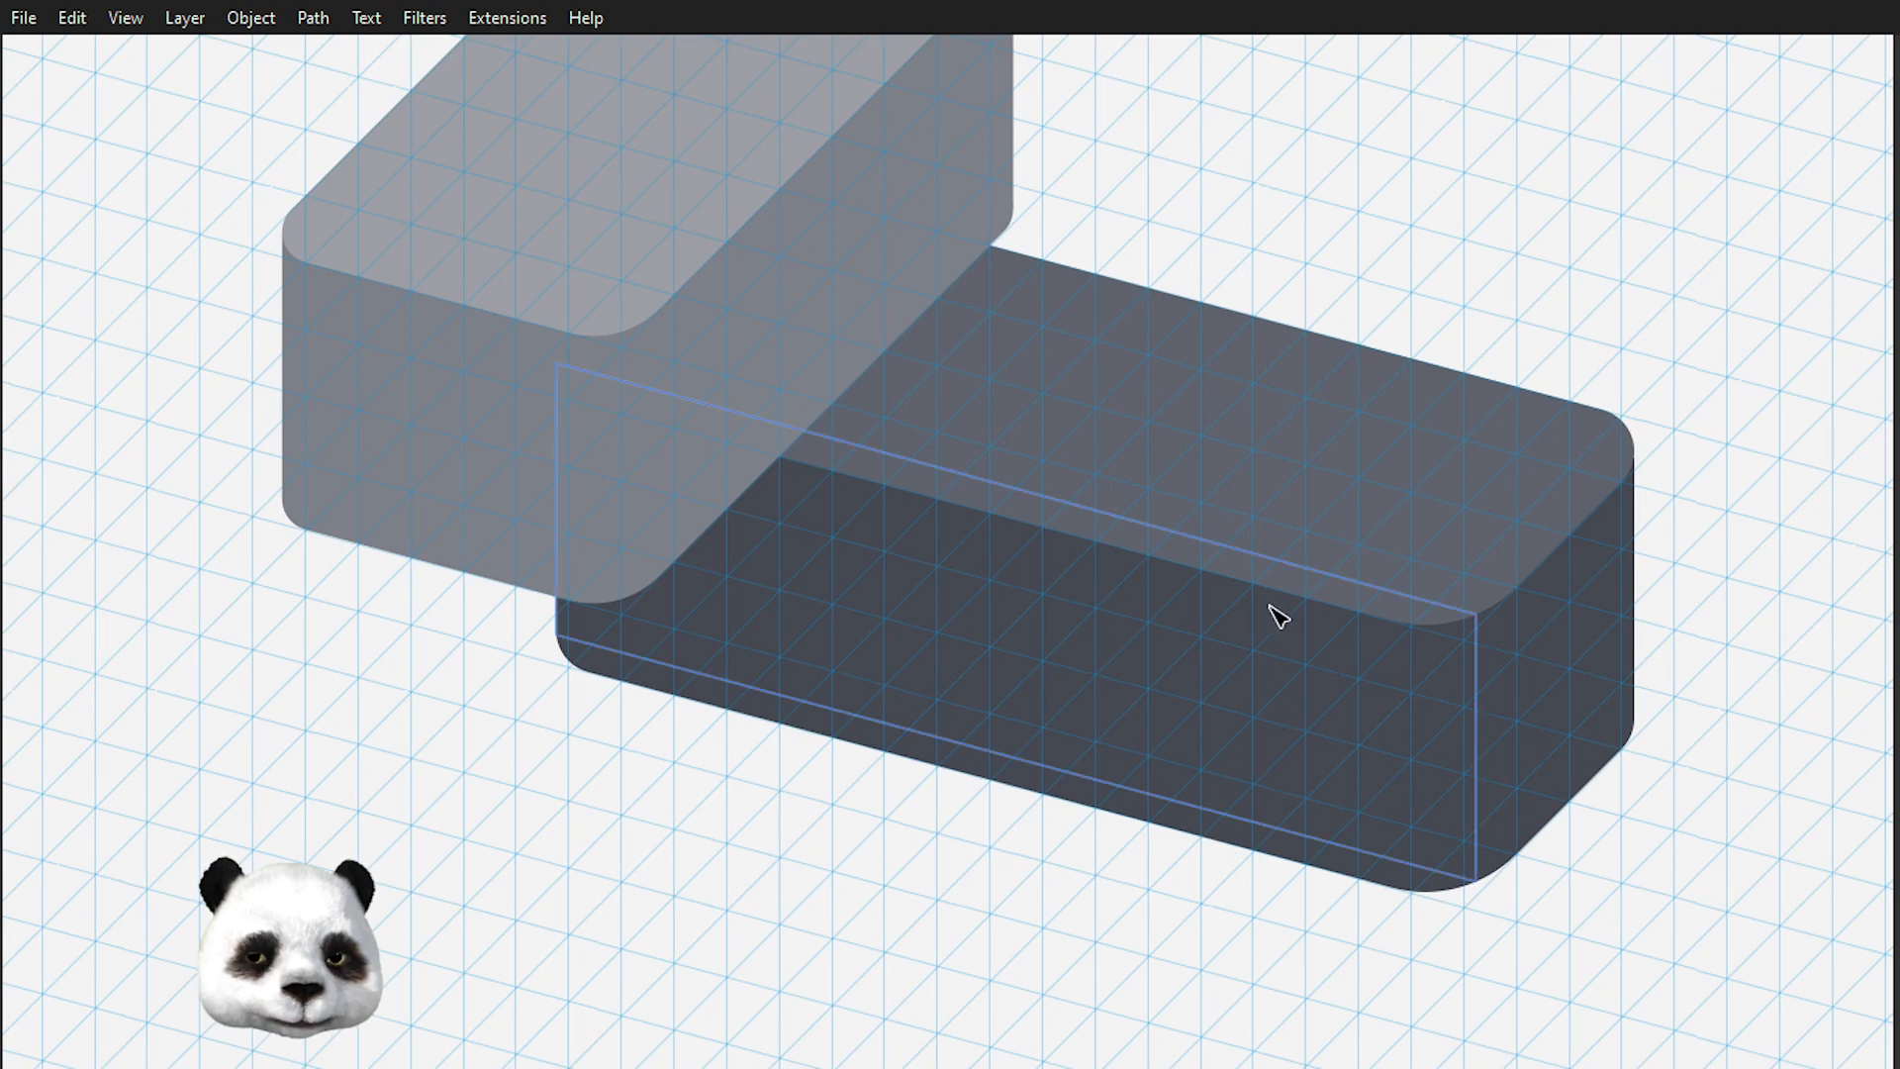
pyautogui.moveTo(441, 778); pyautogui.dragTo(830, 894)
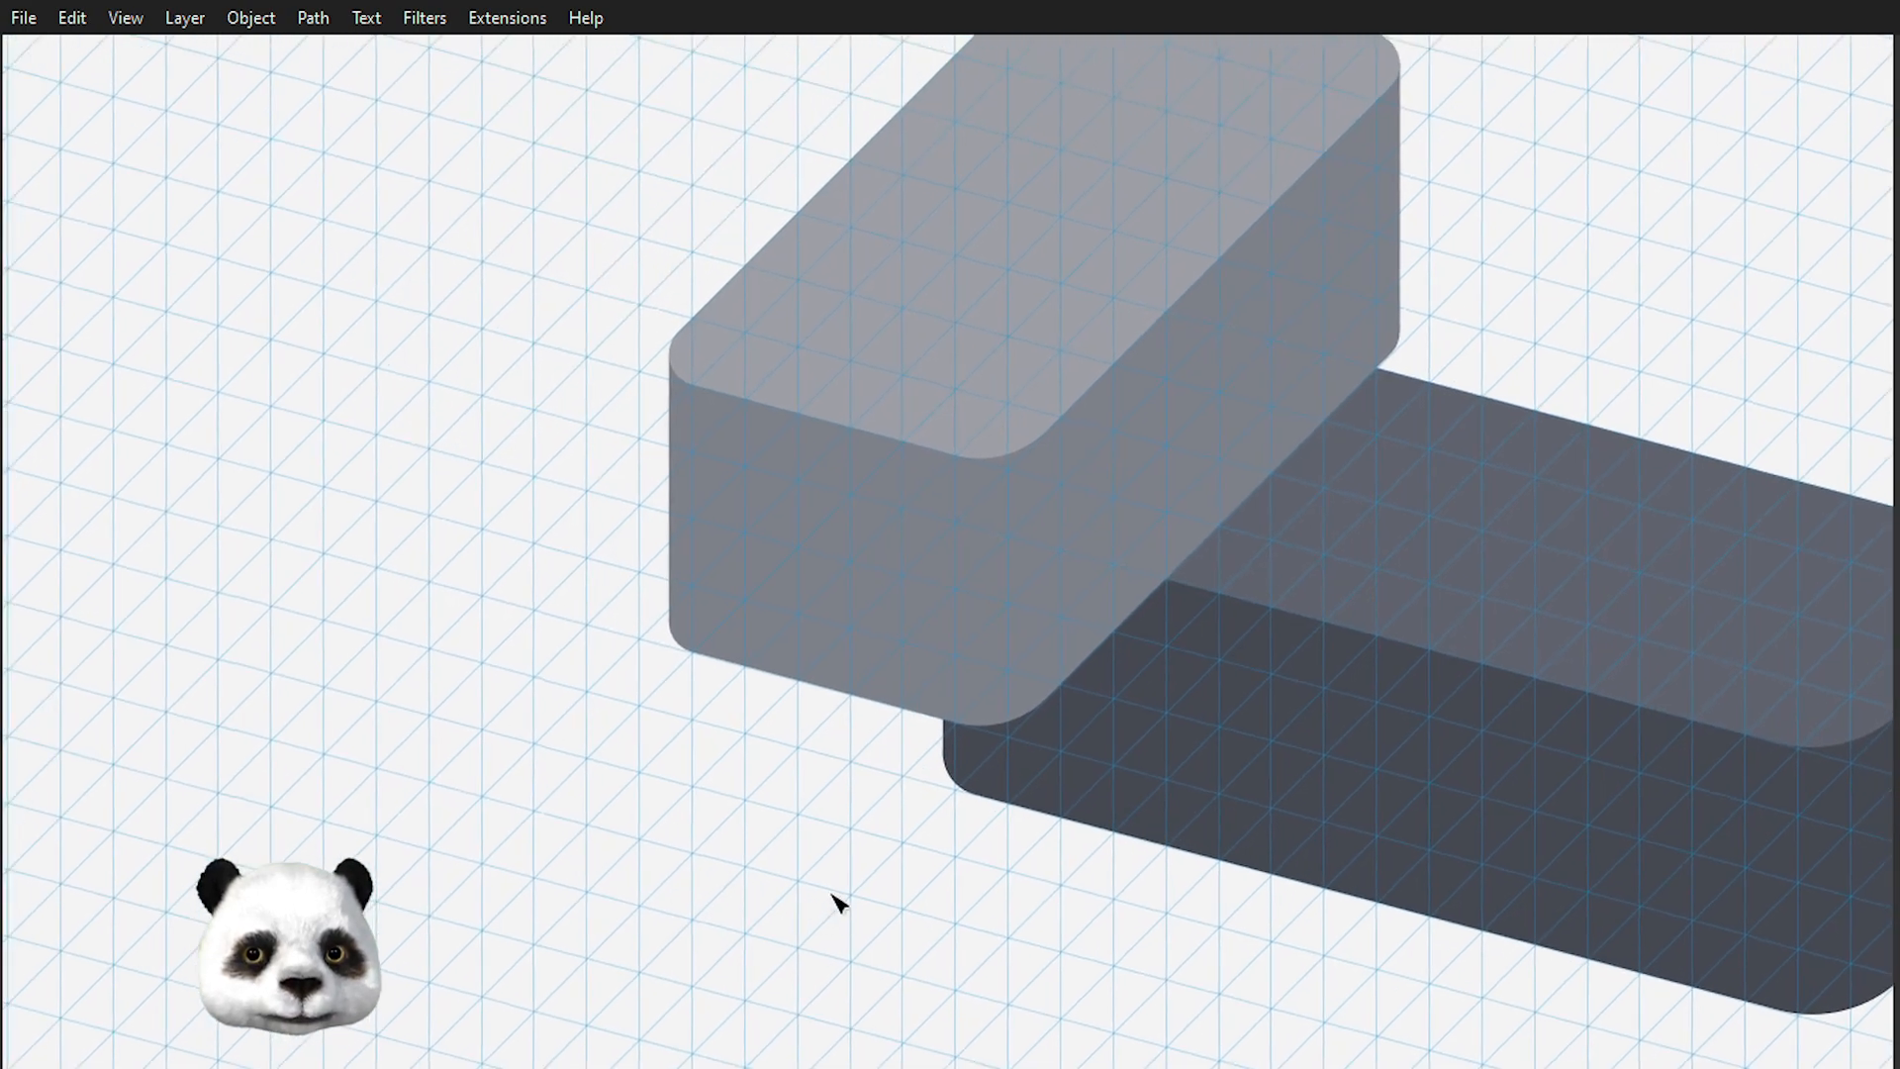
pyautogui.scroll(-2, 749, 877)
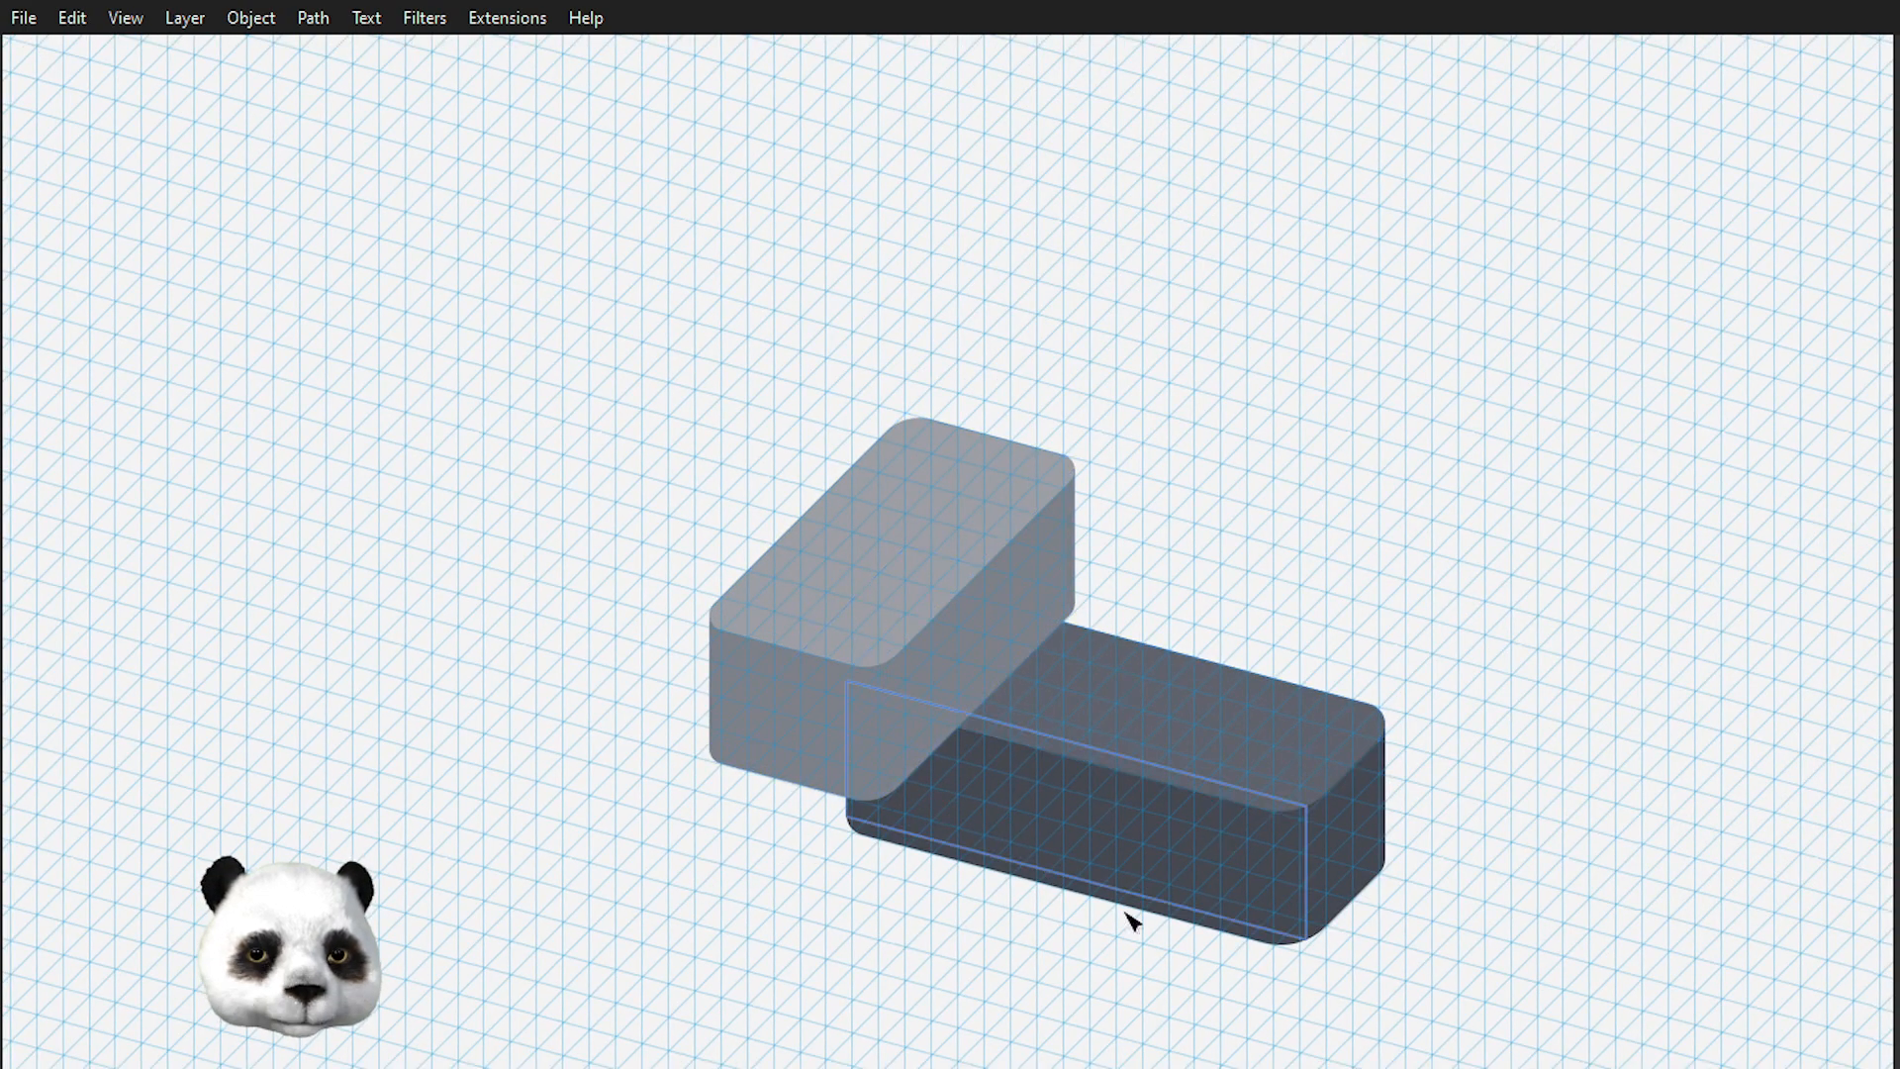
pyautogui.scroll(1, 1147, 930)
pyautogui.scroll(1, 1156, 903)
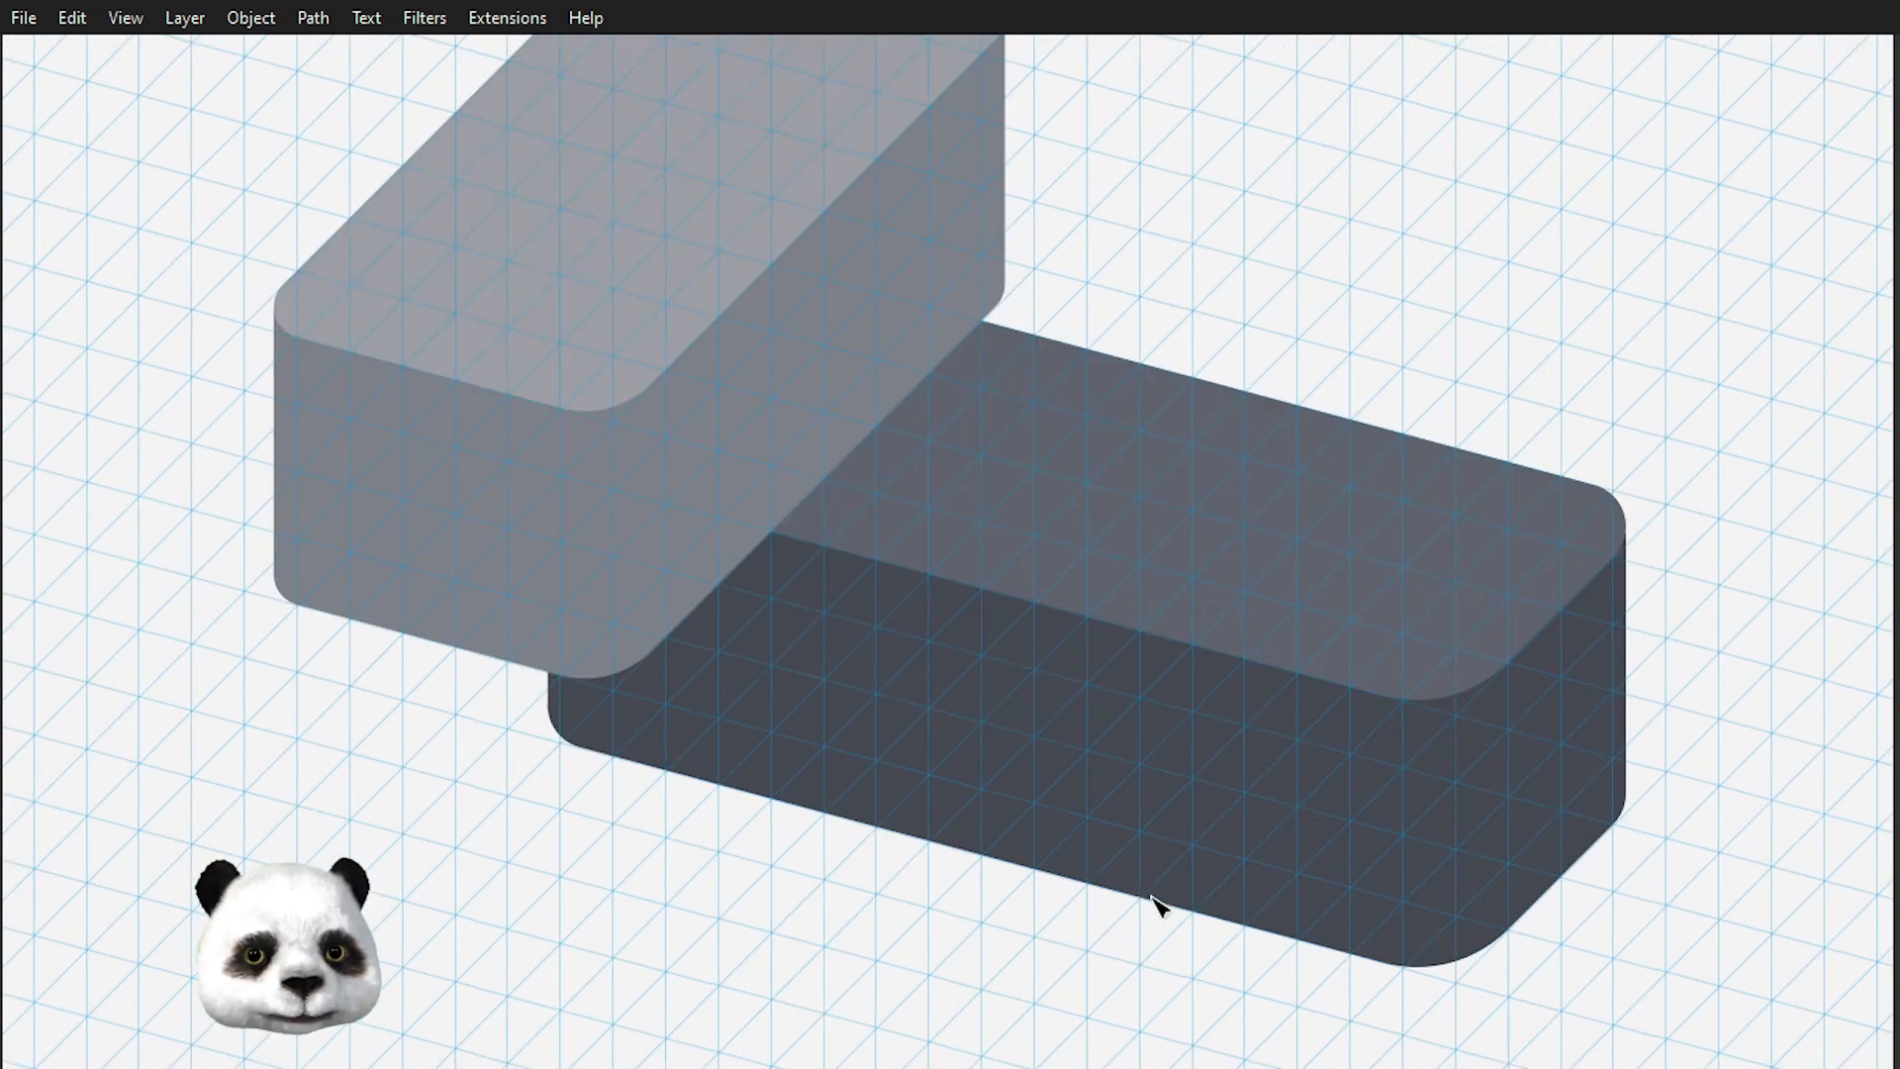
pyautogui.scroll(-2, 1156, 903)
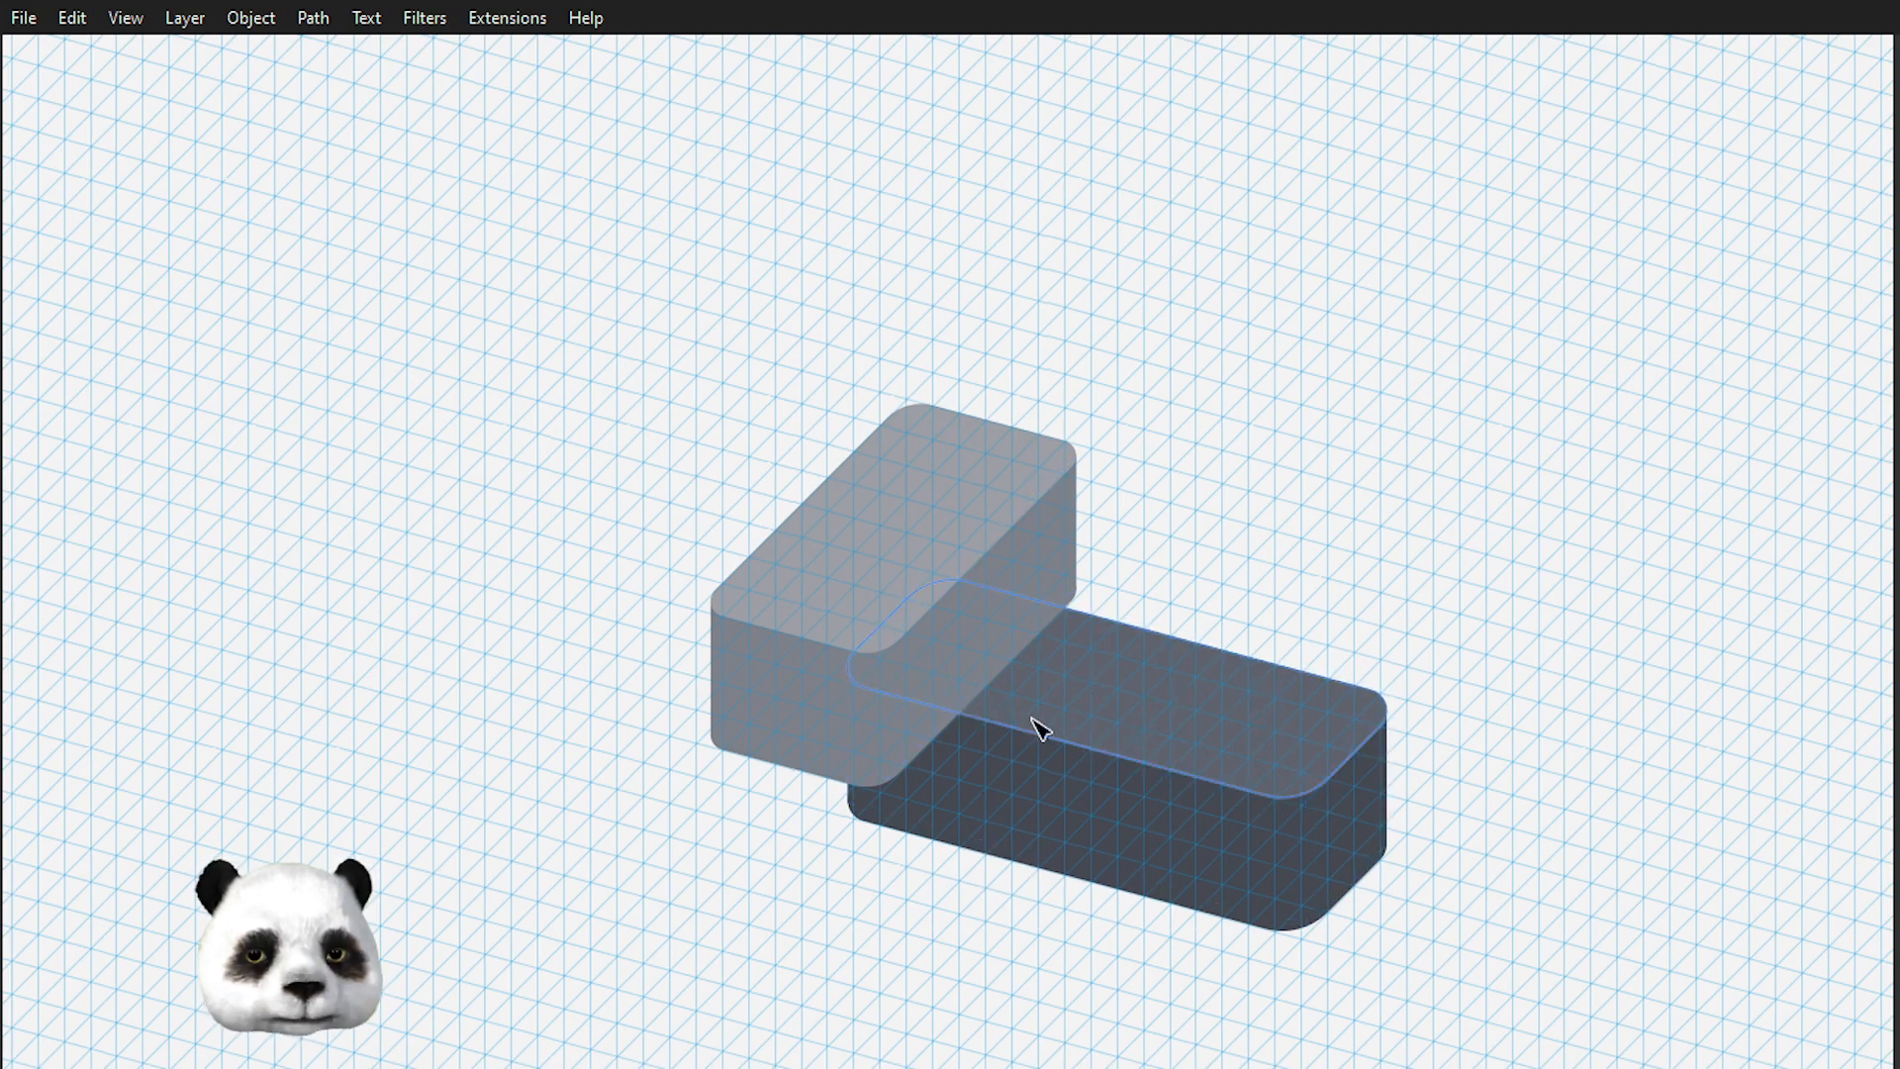
pyautogui.scroll(1, 1242, 884)
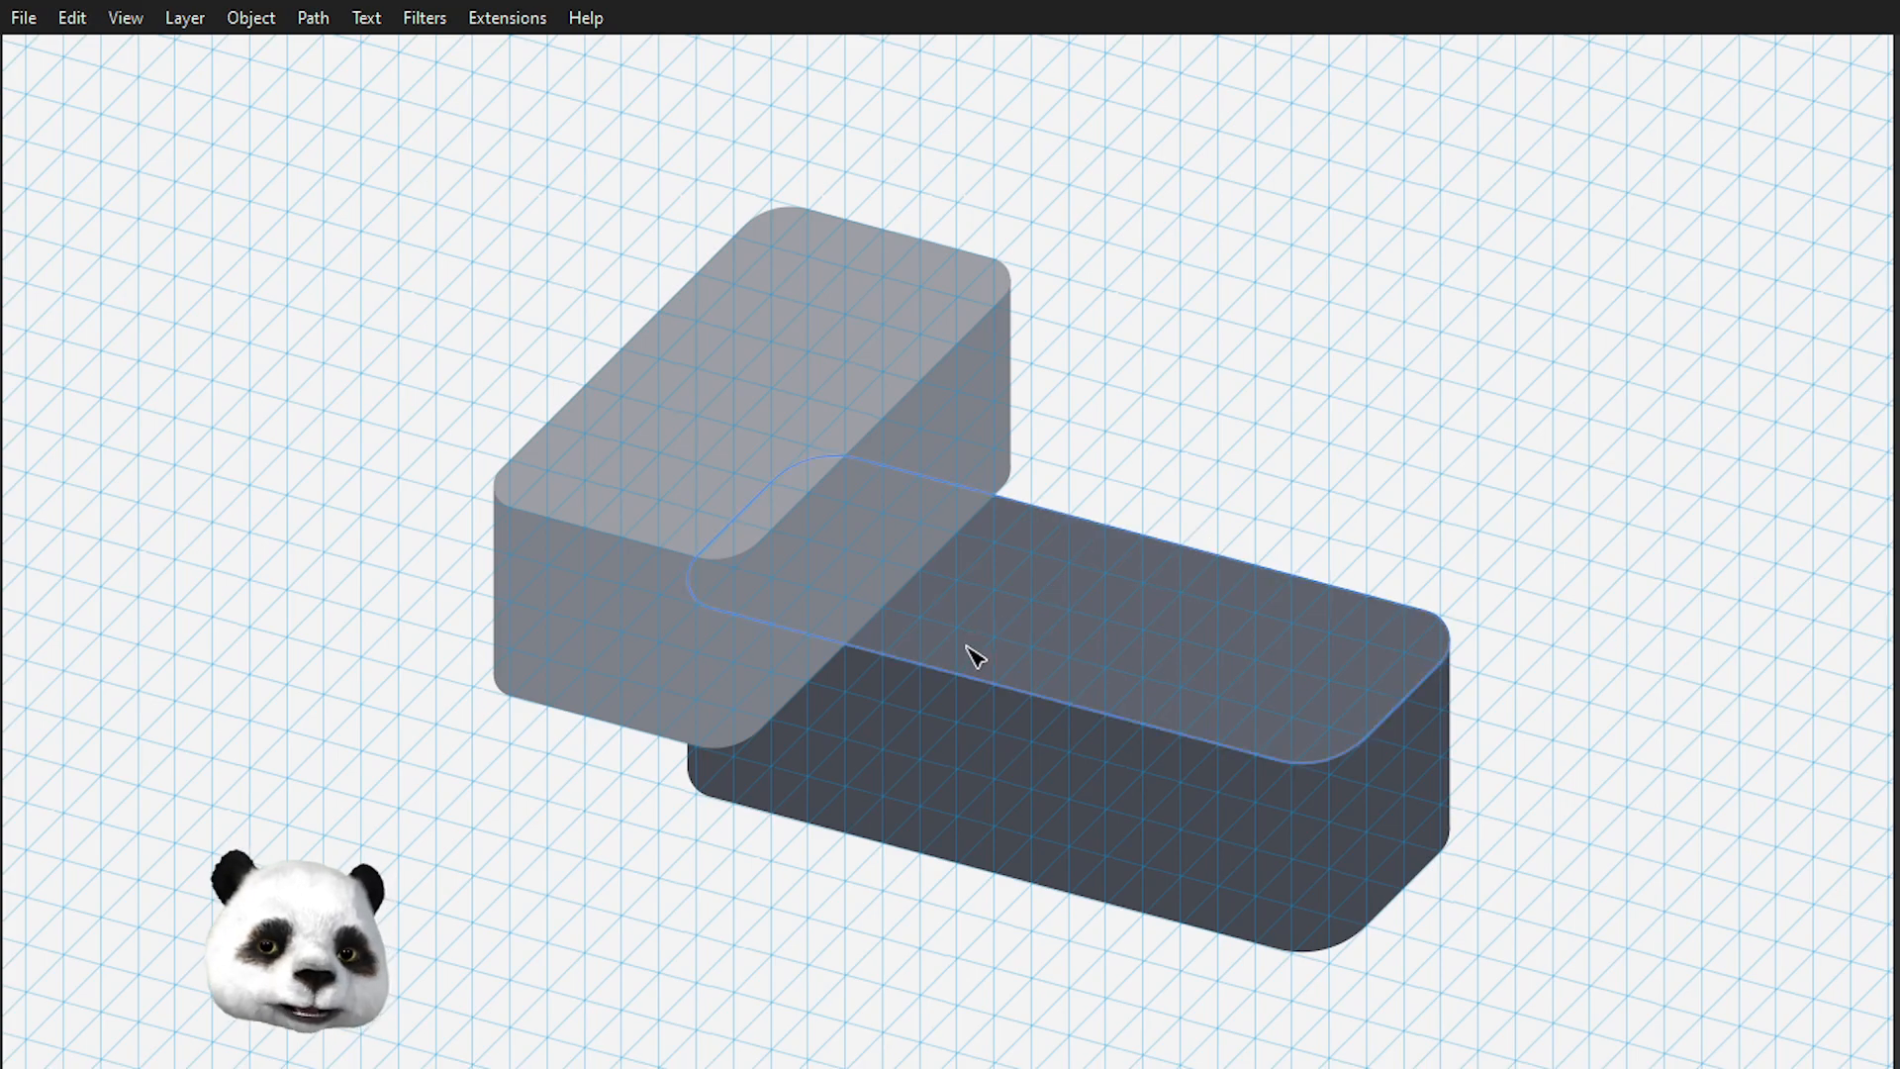
pyautogui.scroll(2, 967, 827)
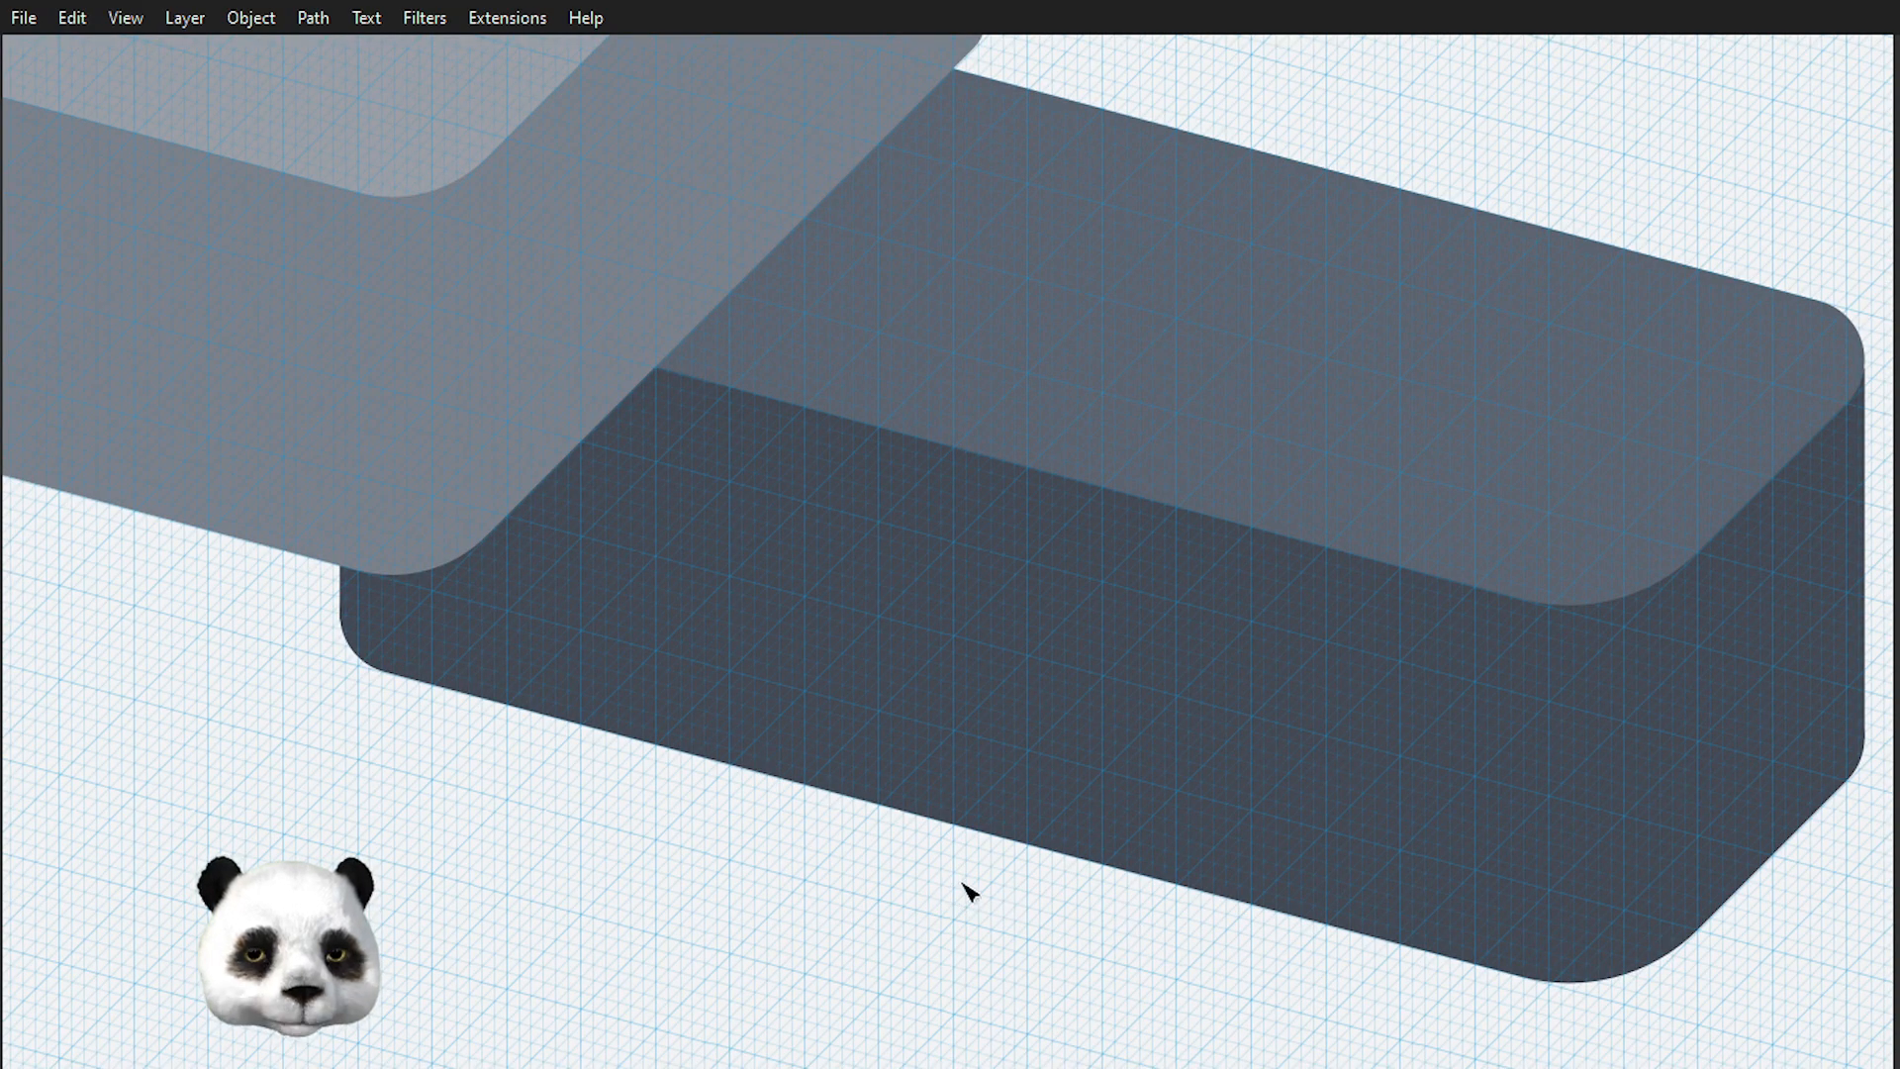
# - Start a Pen path with a grid-snapped segment along the dark block's short lower edge, reaching past both rounded corners
pyautogui.moveTo(969, 892); pyautogui.dragTo(729, 789)
pyautogui.click(822, 754)
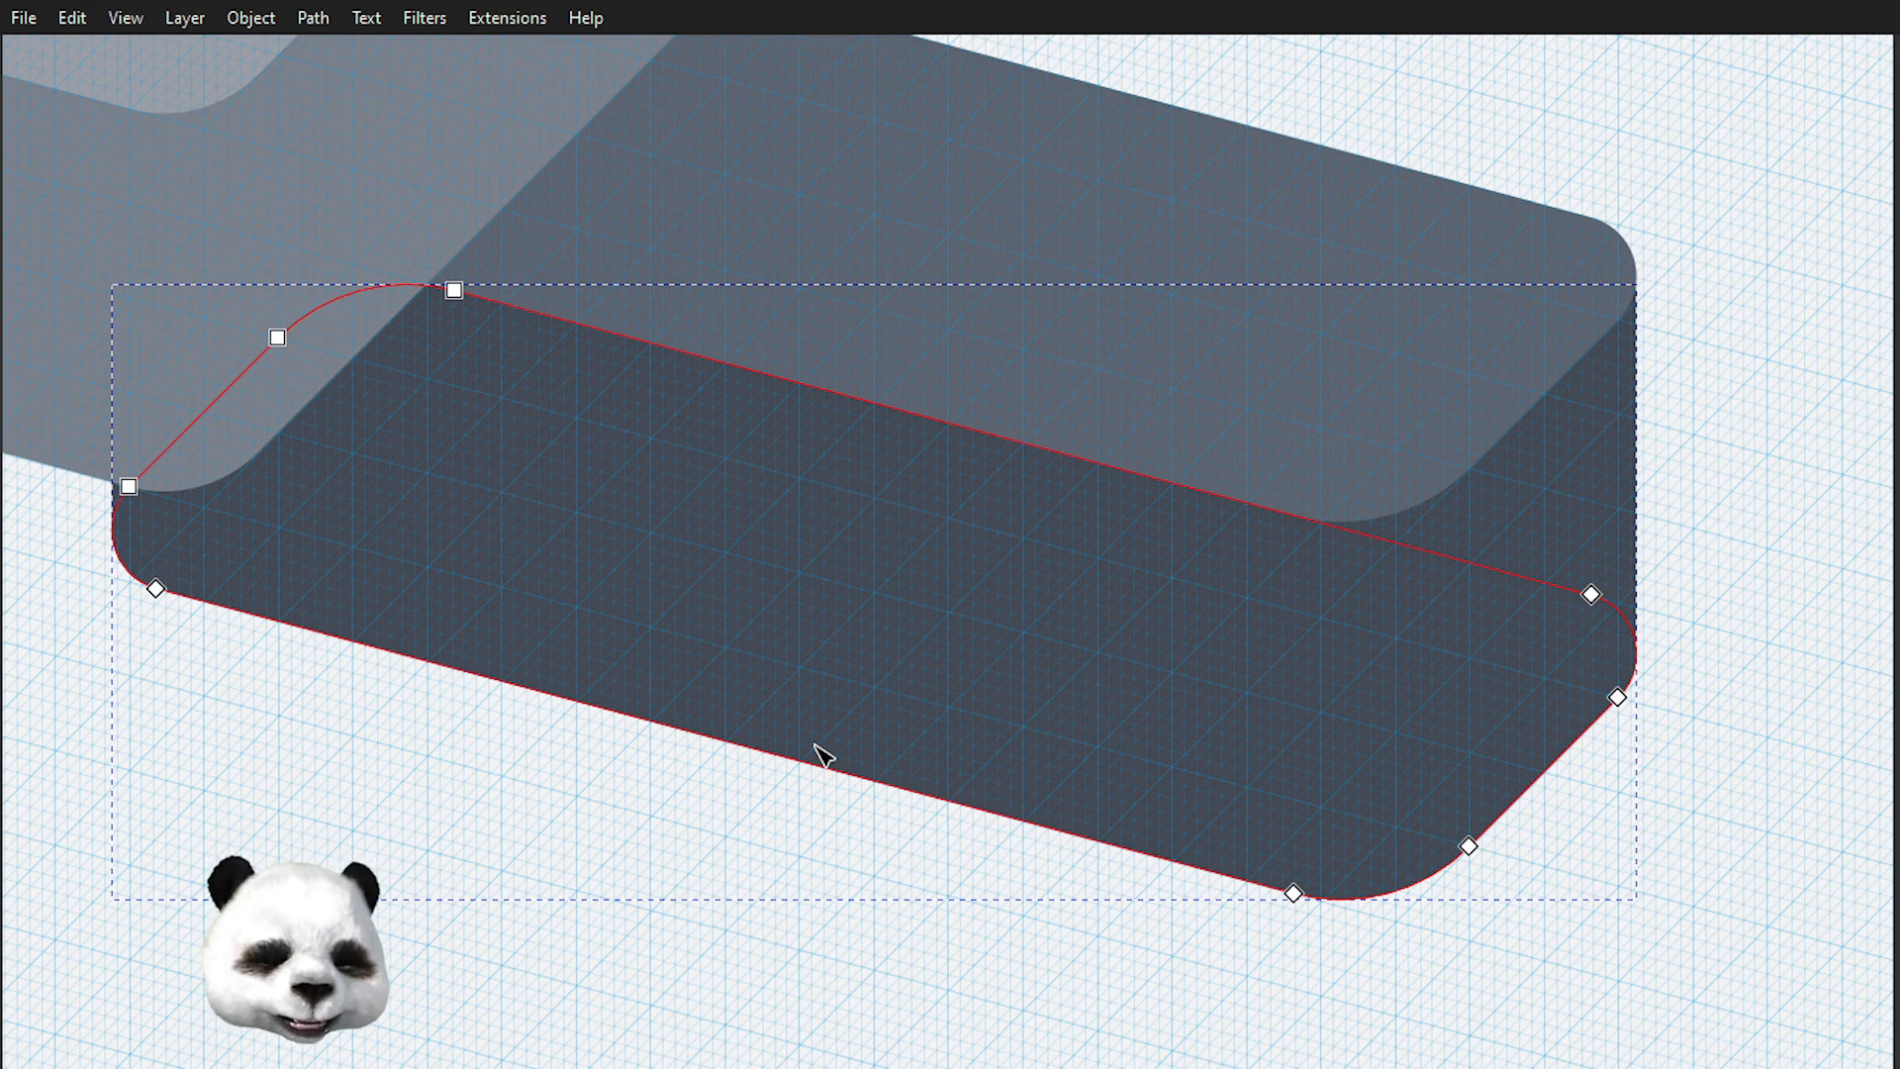
pyautogui.scroll(-1, 822, 754)
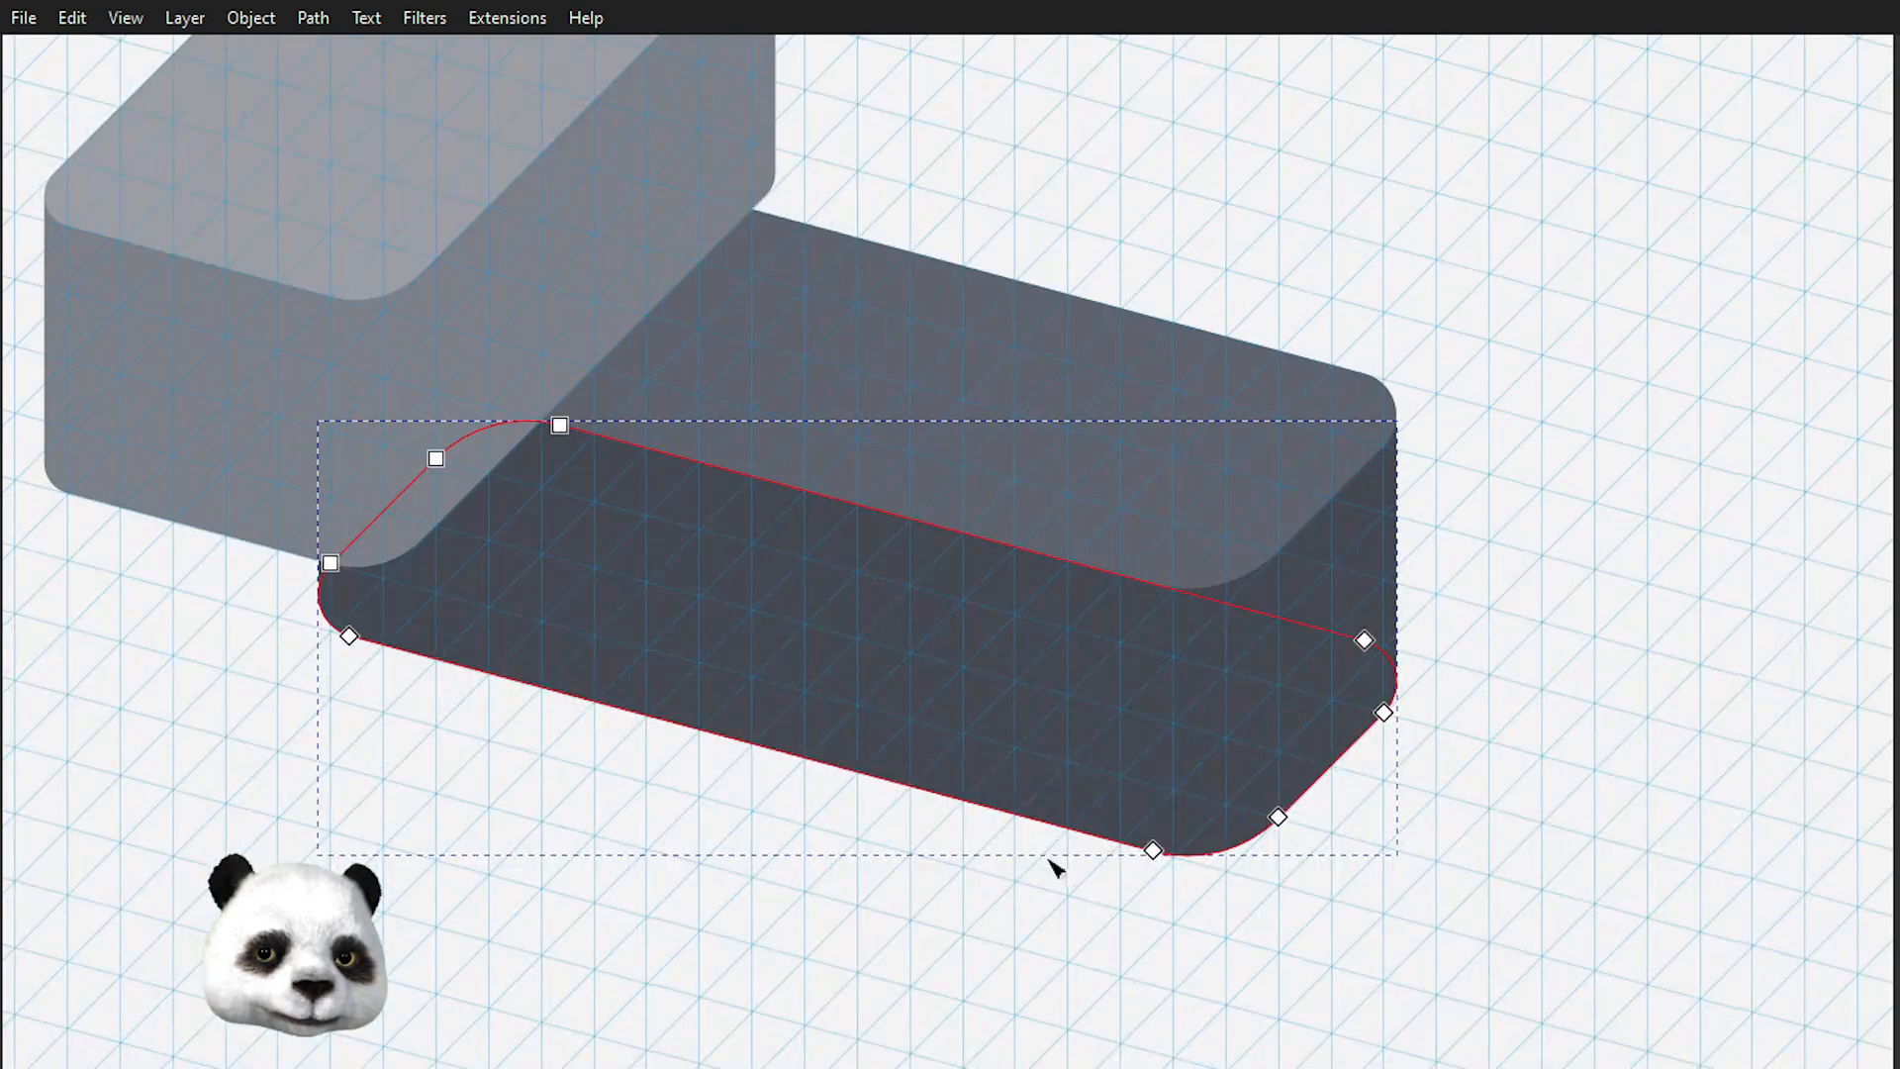
pyautogui.moveTo(988, 878); pyautogui.dragTo(851, 890)
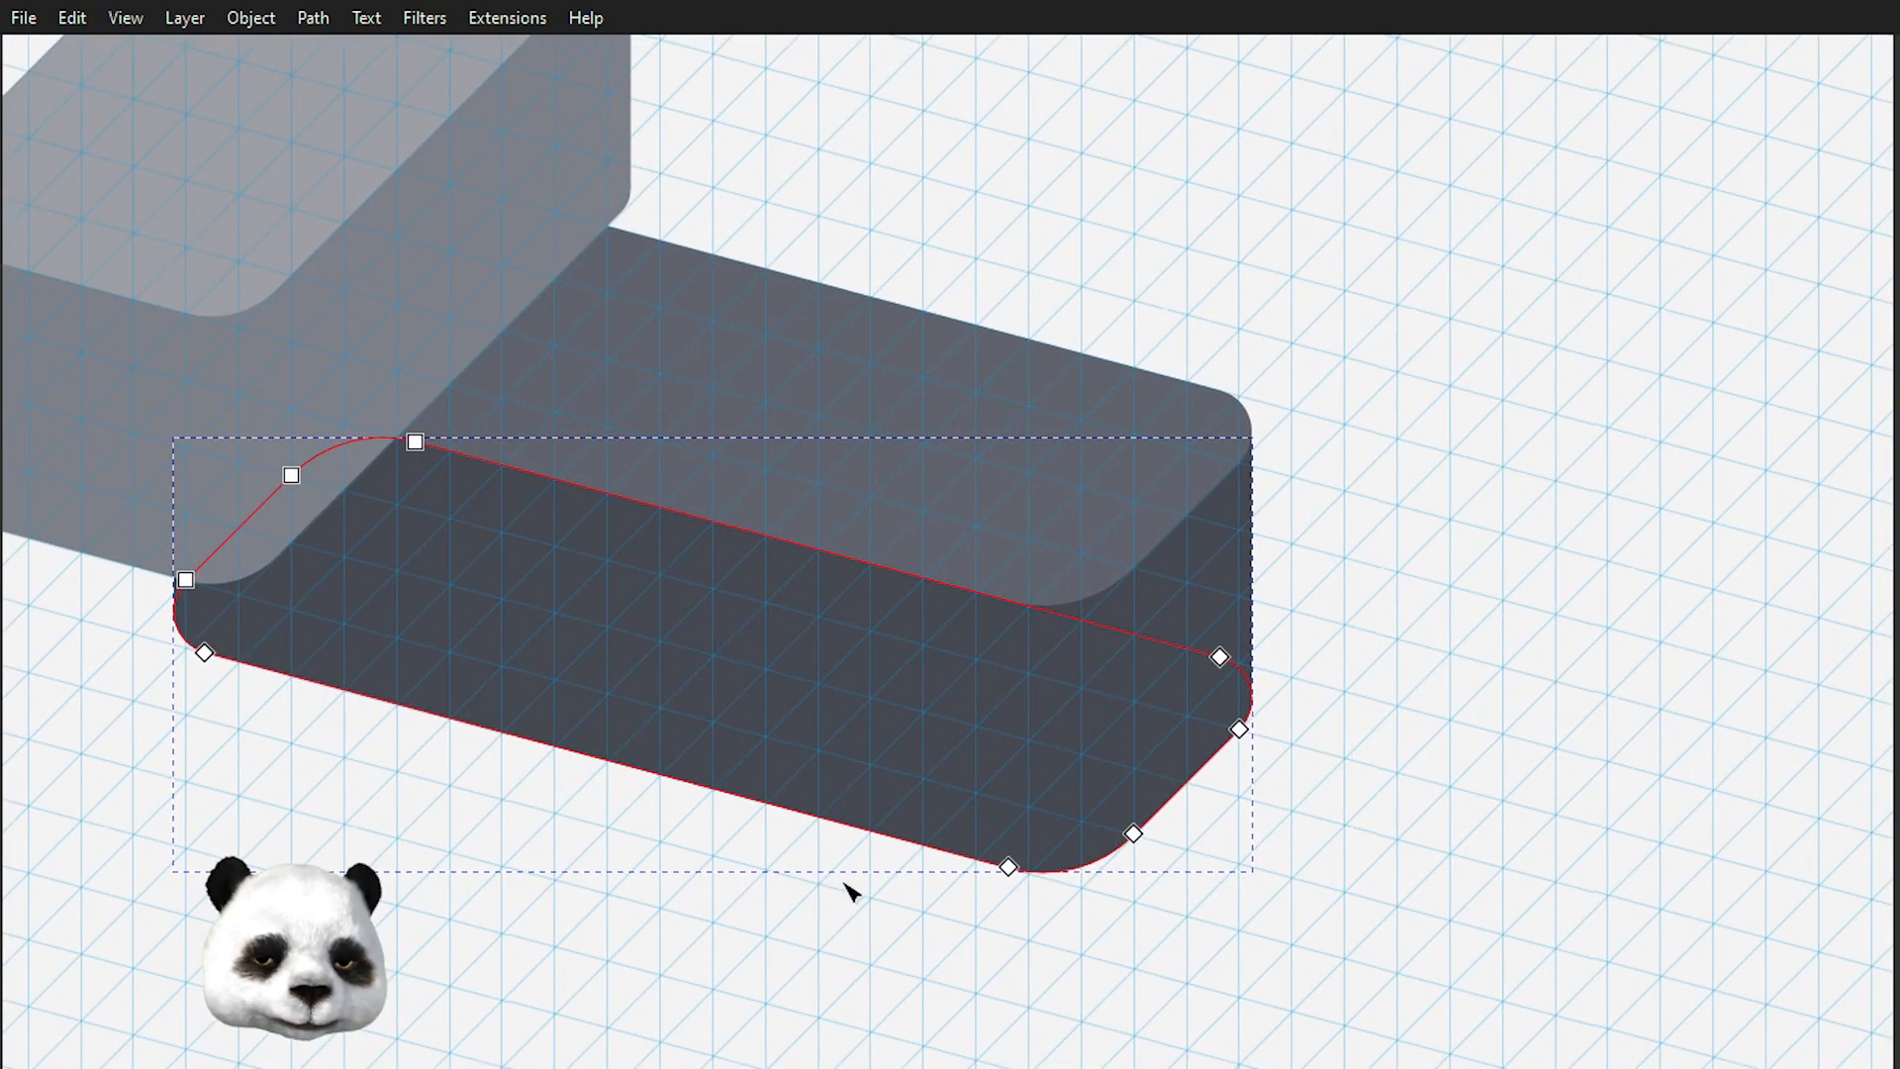
pyautogui.press('v')
pyautogui.press('v')
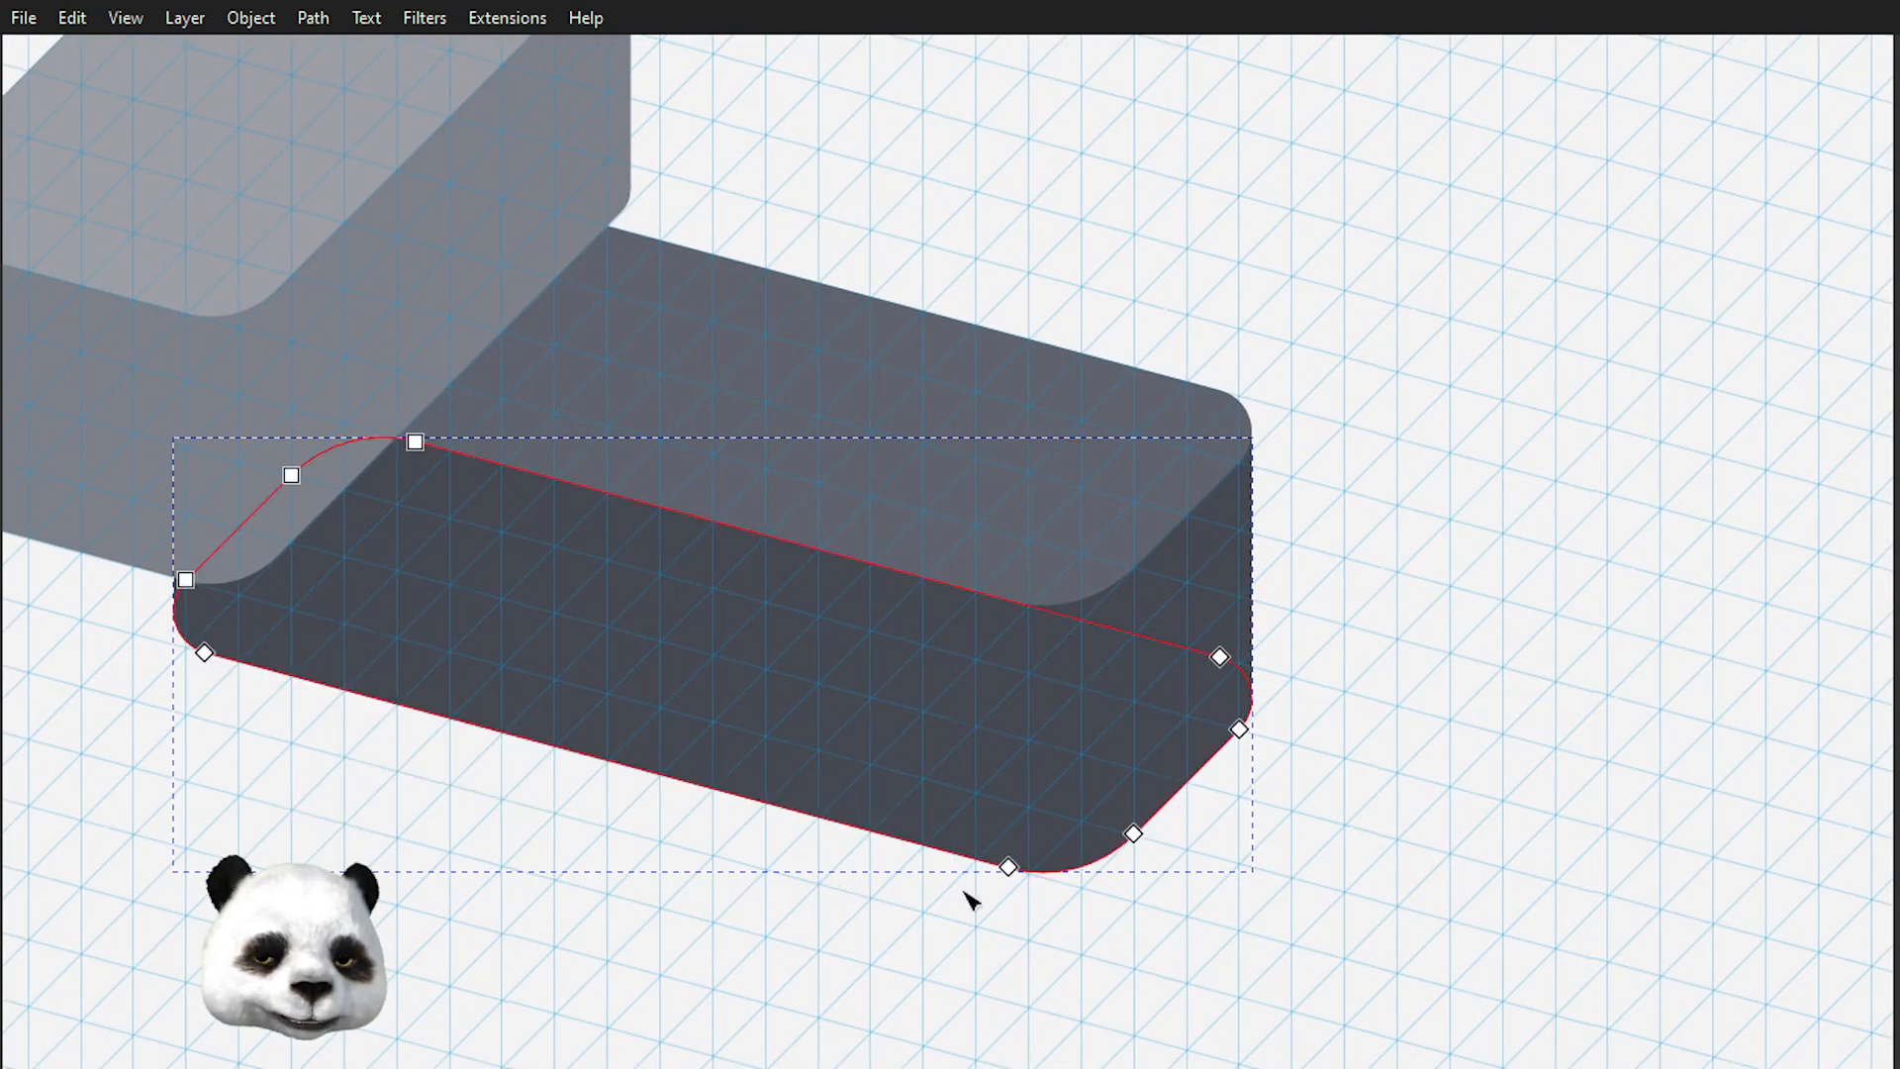
pyautogui.press('b')
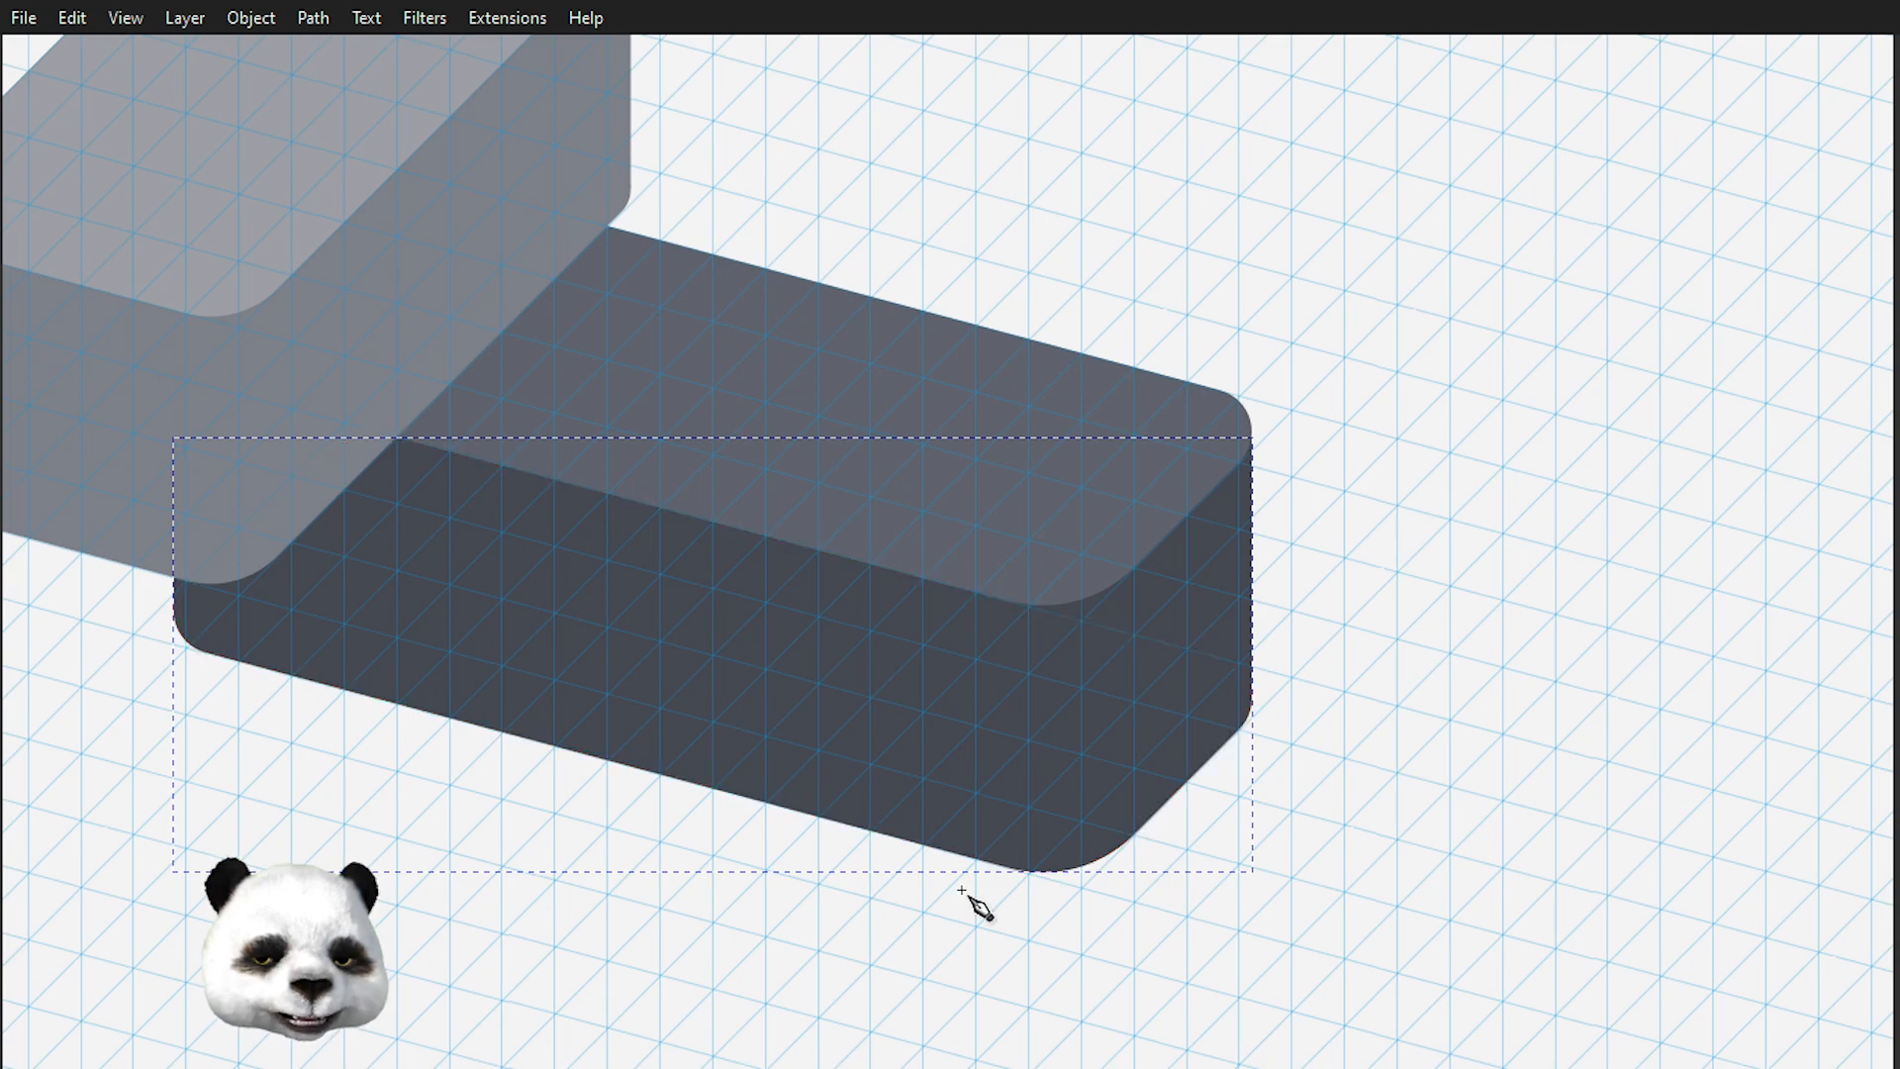
pyautogui.click(1080, 887)
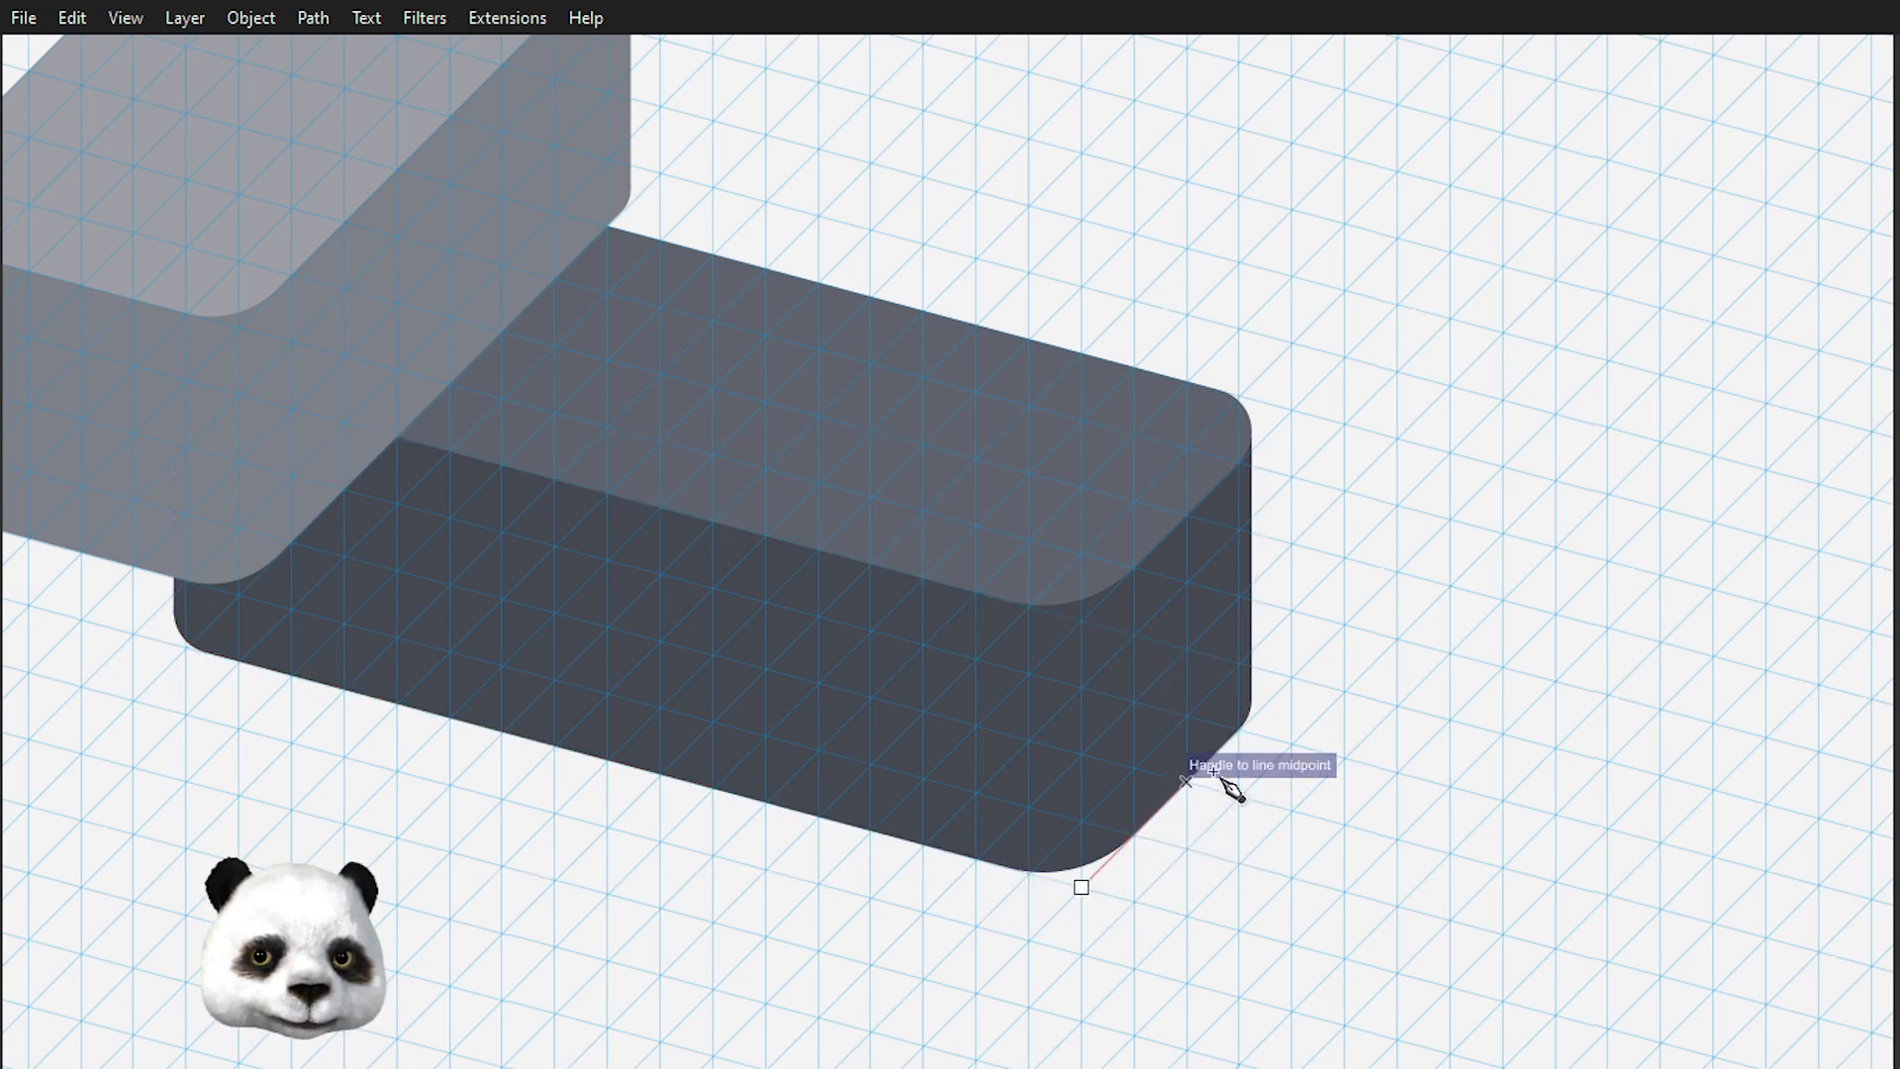
pyautogui.click(1291, 677)
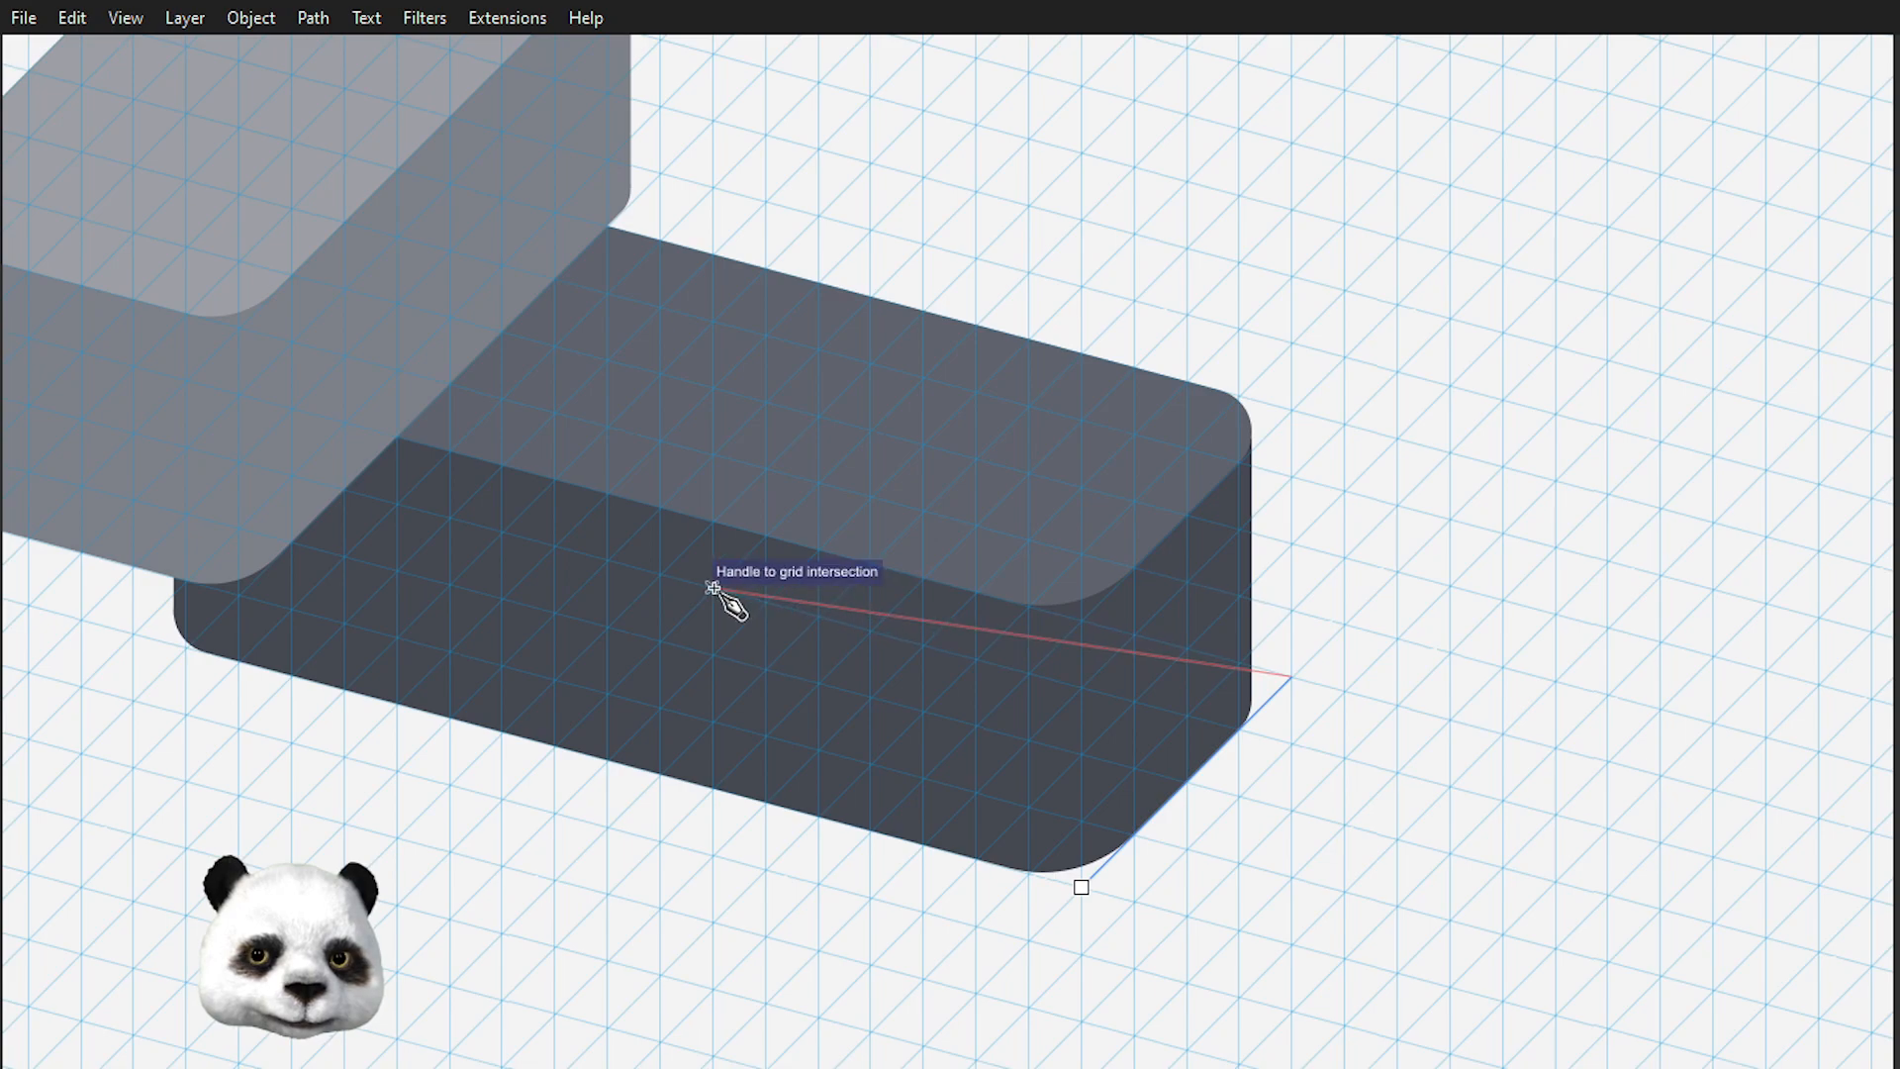
# - Try to extend the path to where the light block crosses the dark block's upper edge, and remove that segment
pyautogui.moveTo(713, 587); pyautogui.dragTo(1202, 643)
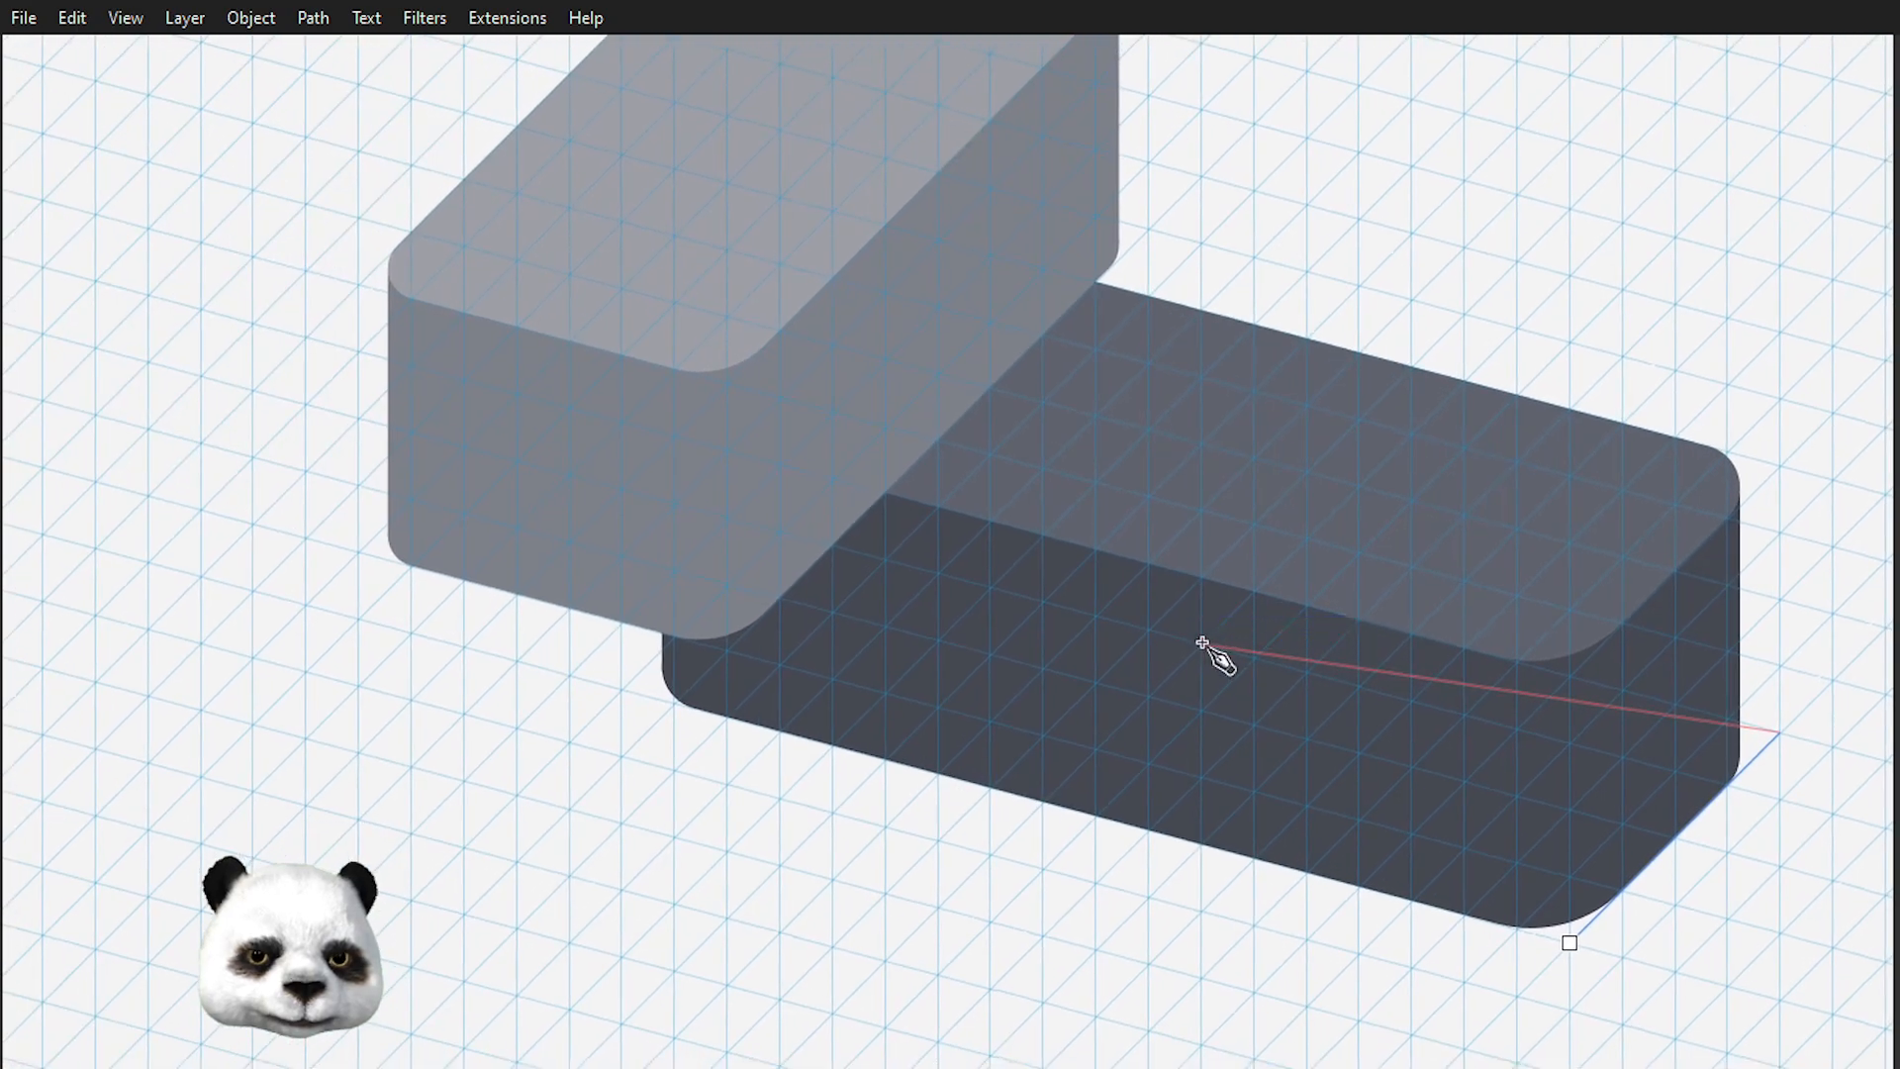
pyautogui.click(890, 496)
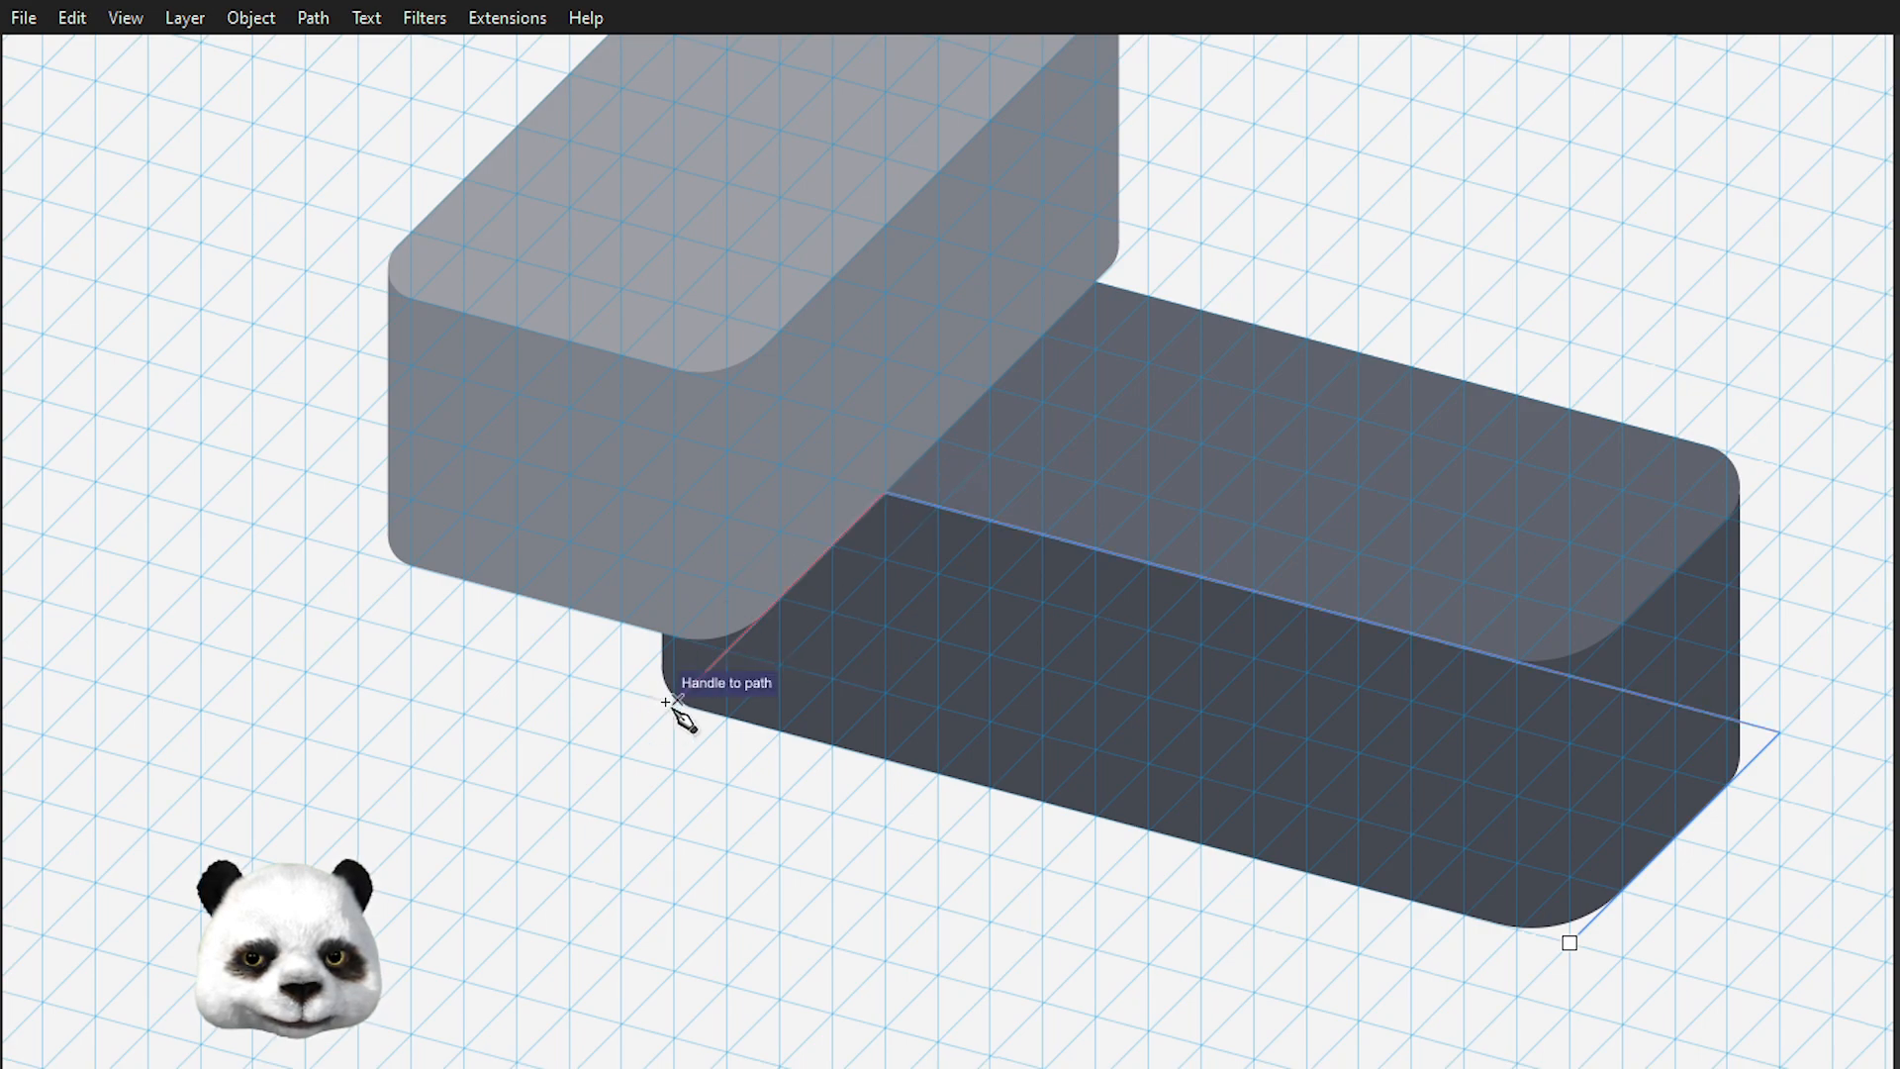
pyautogui.press('BackSpace')
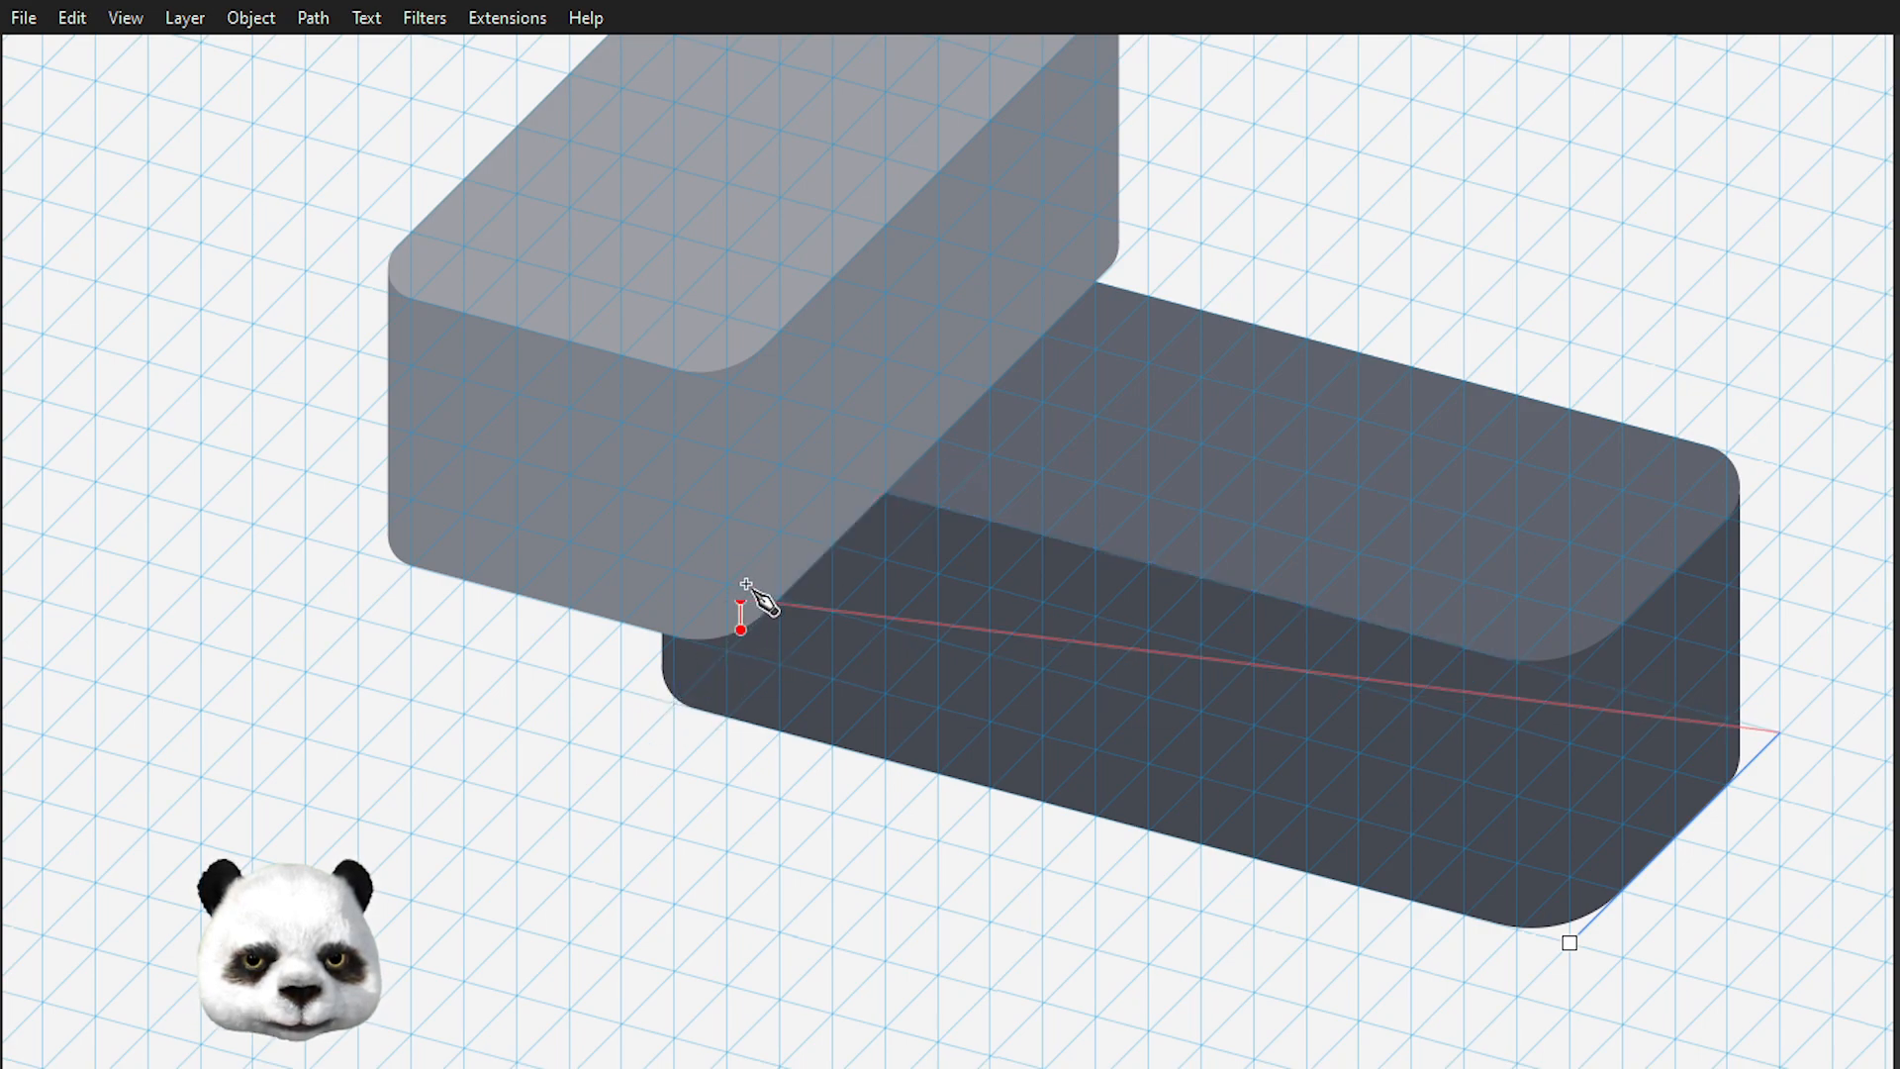
# - Close the Pen path into a grid-snapped parallelogram around the dark block's base, and fill it with the dark wall colour
pyautogui.click(836, 478)
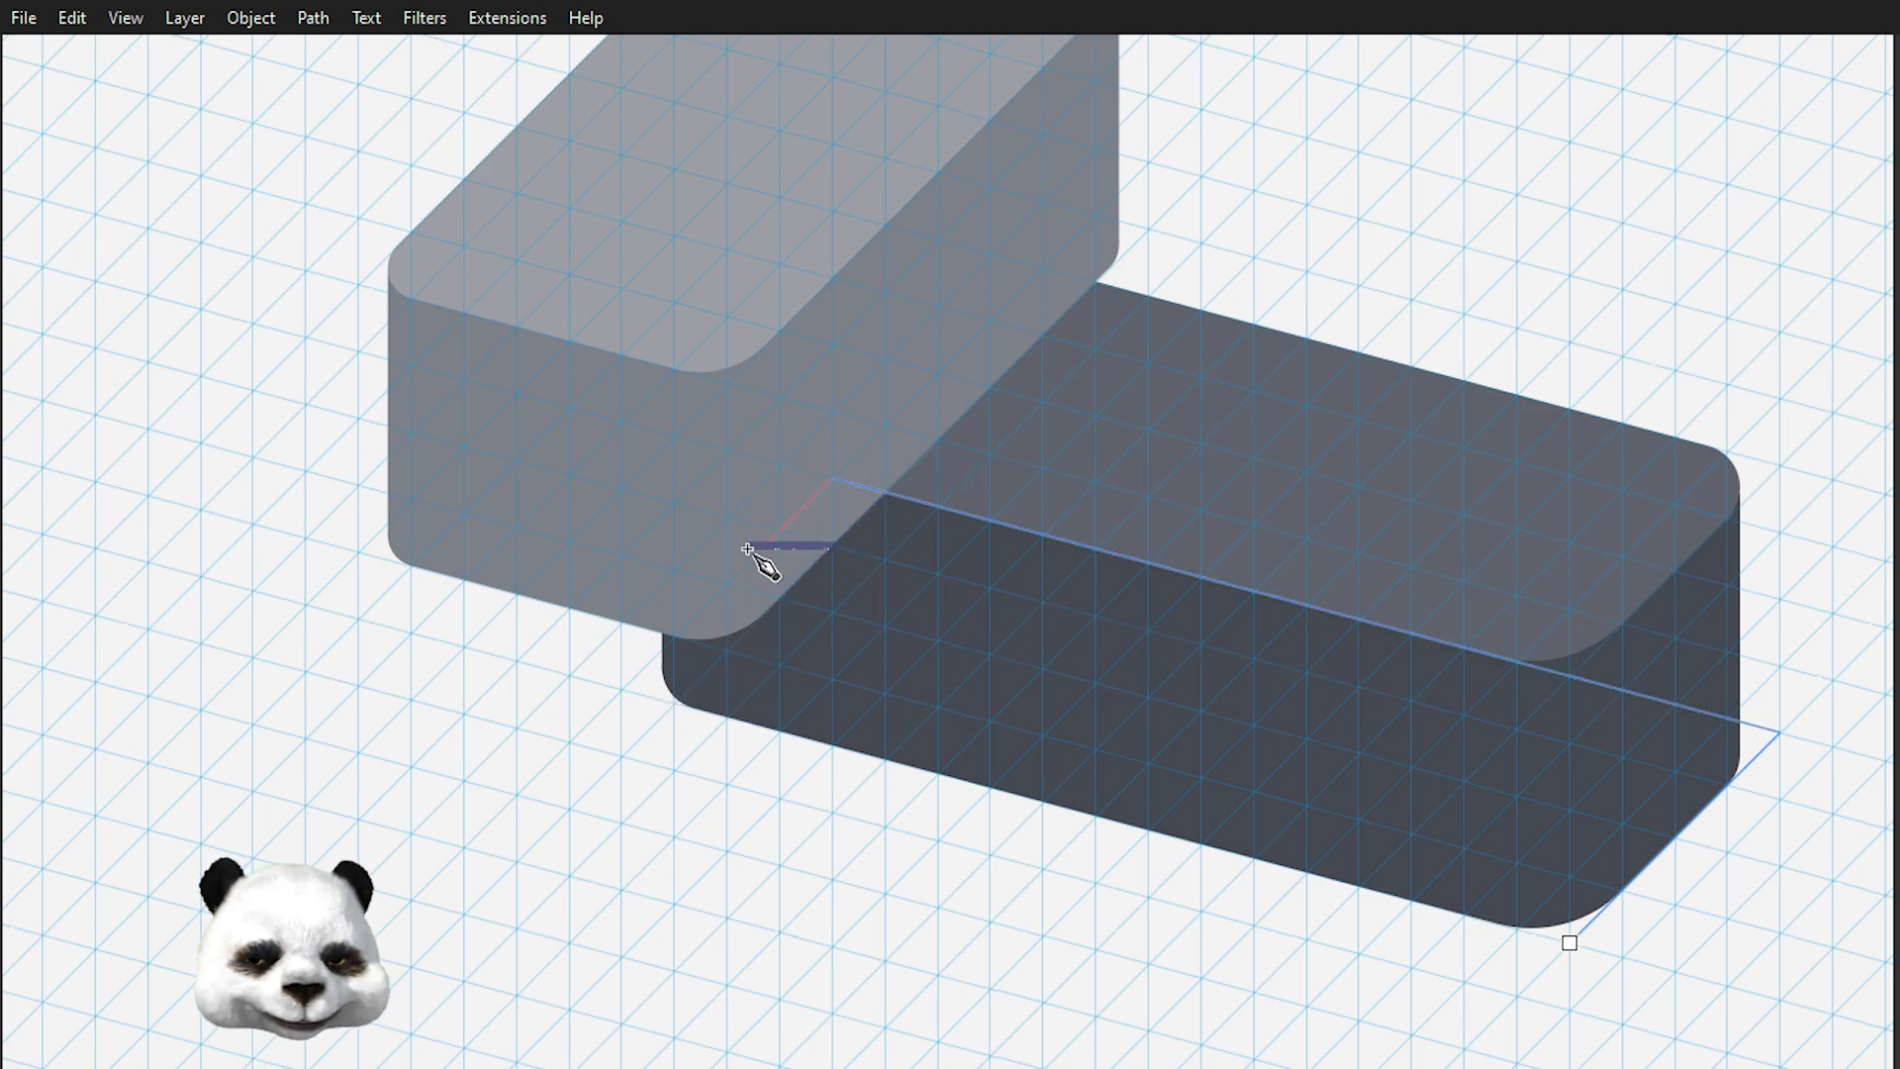
pyautogui.click(623, 686)
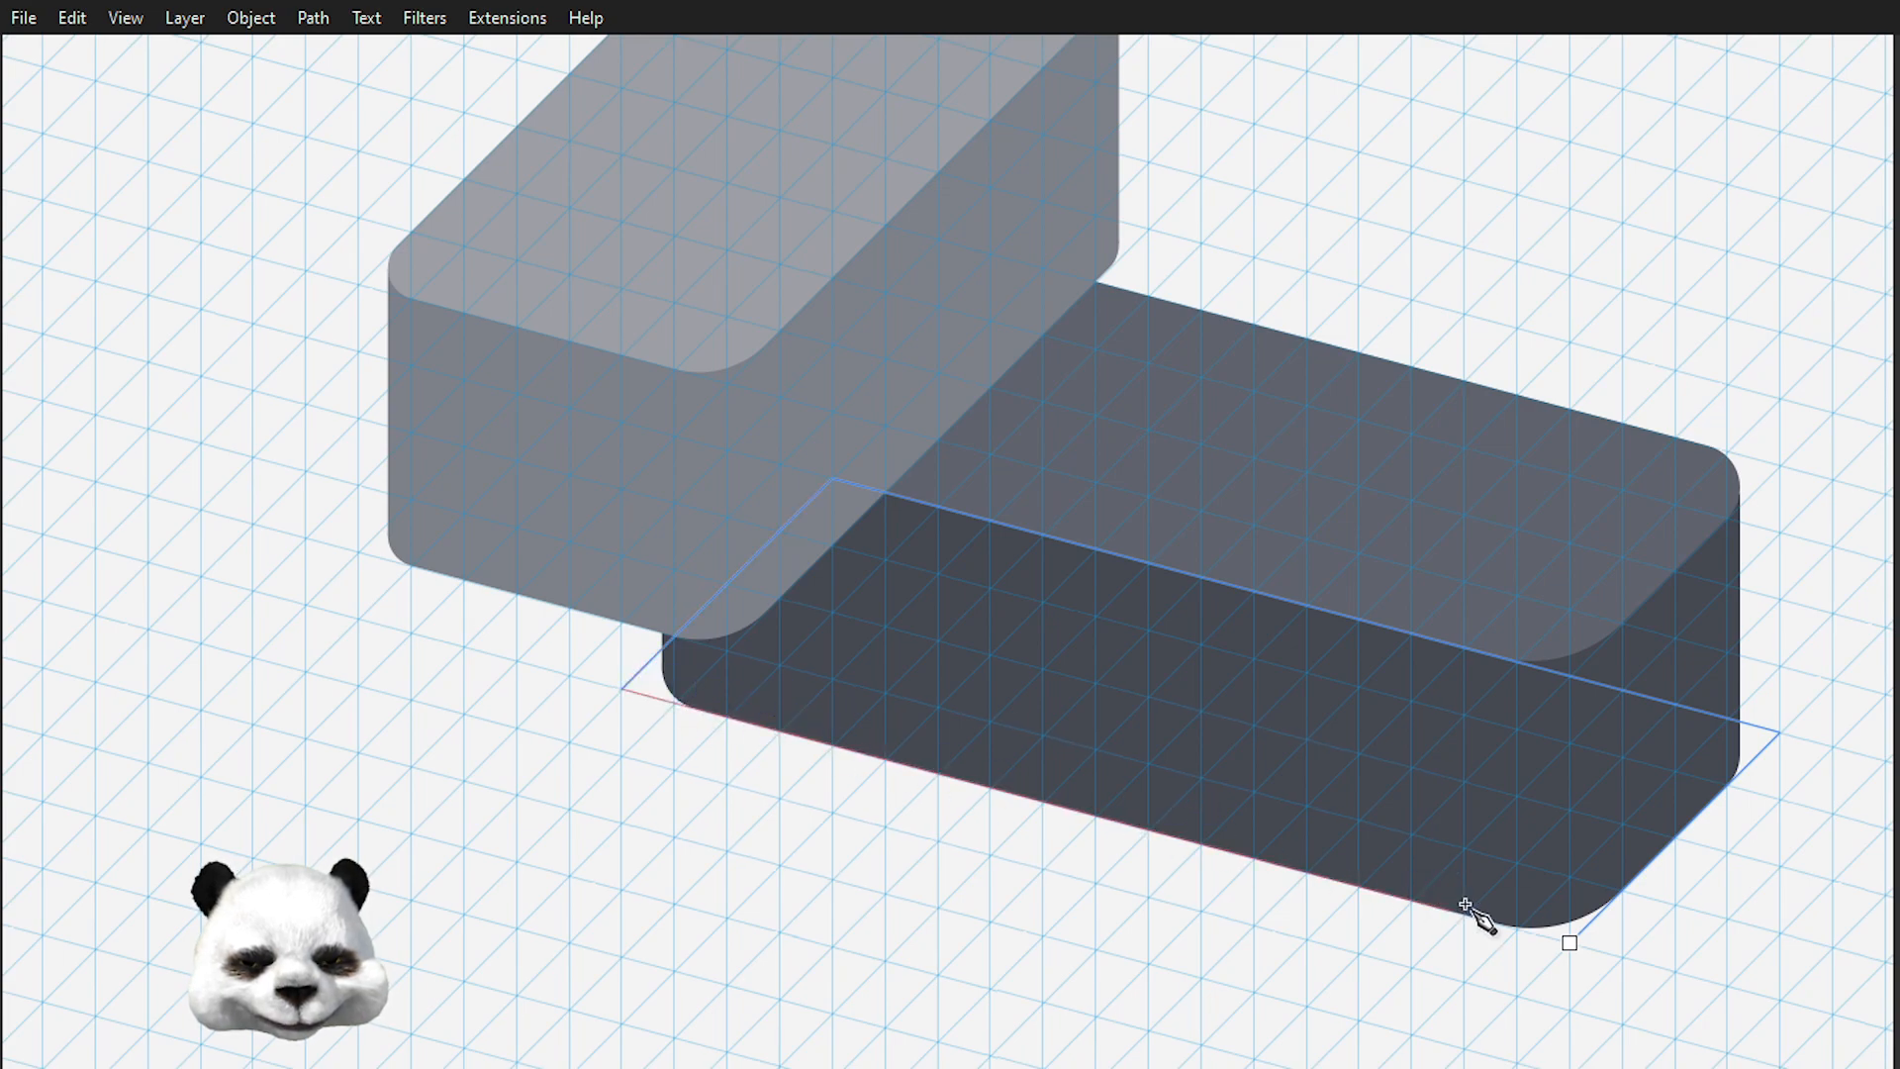
pyautogui.click(1573, 943)
pyautogui.moveTo(1361, 890); pyautogui.dragTo(1010, 834)
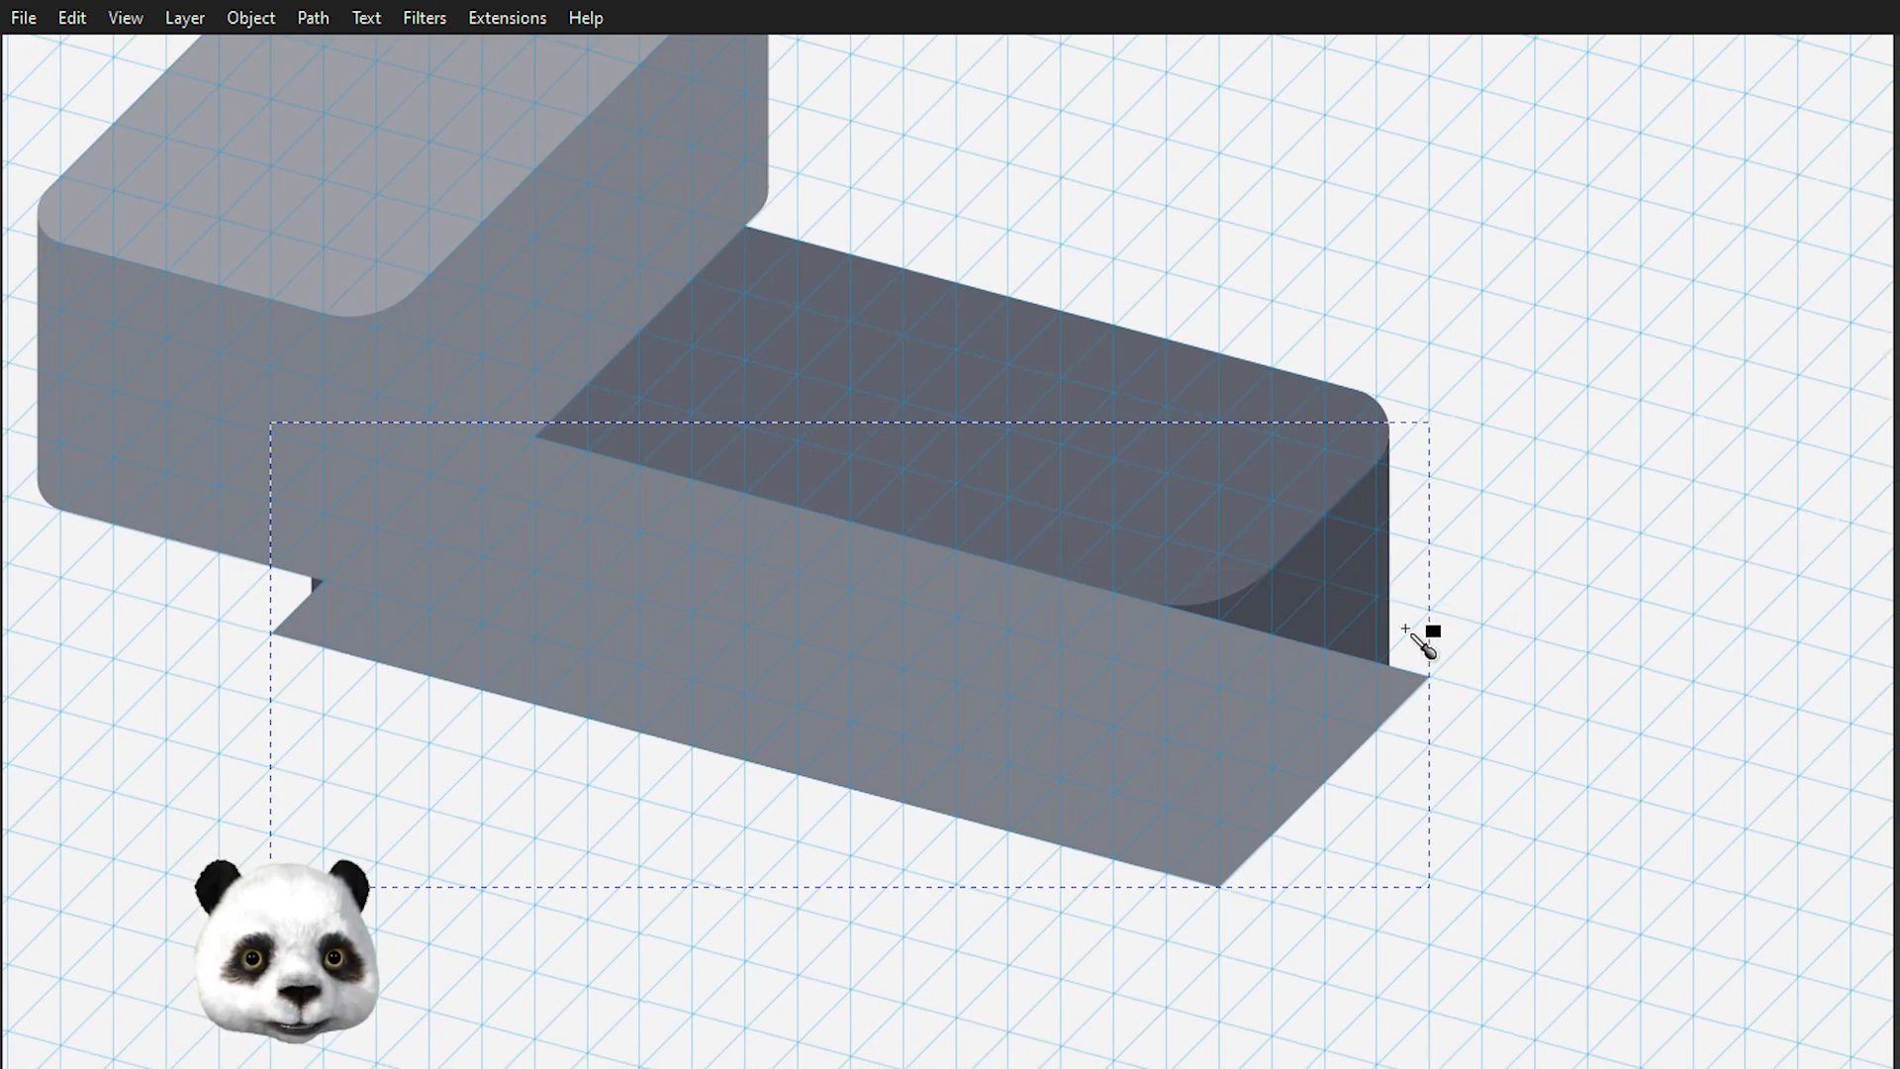
pyautogui.click(1351, 584)
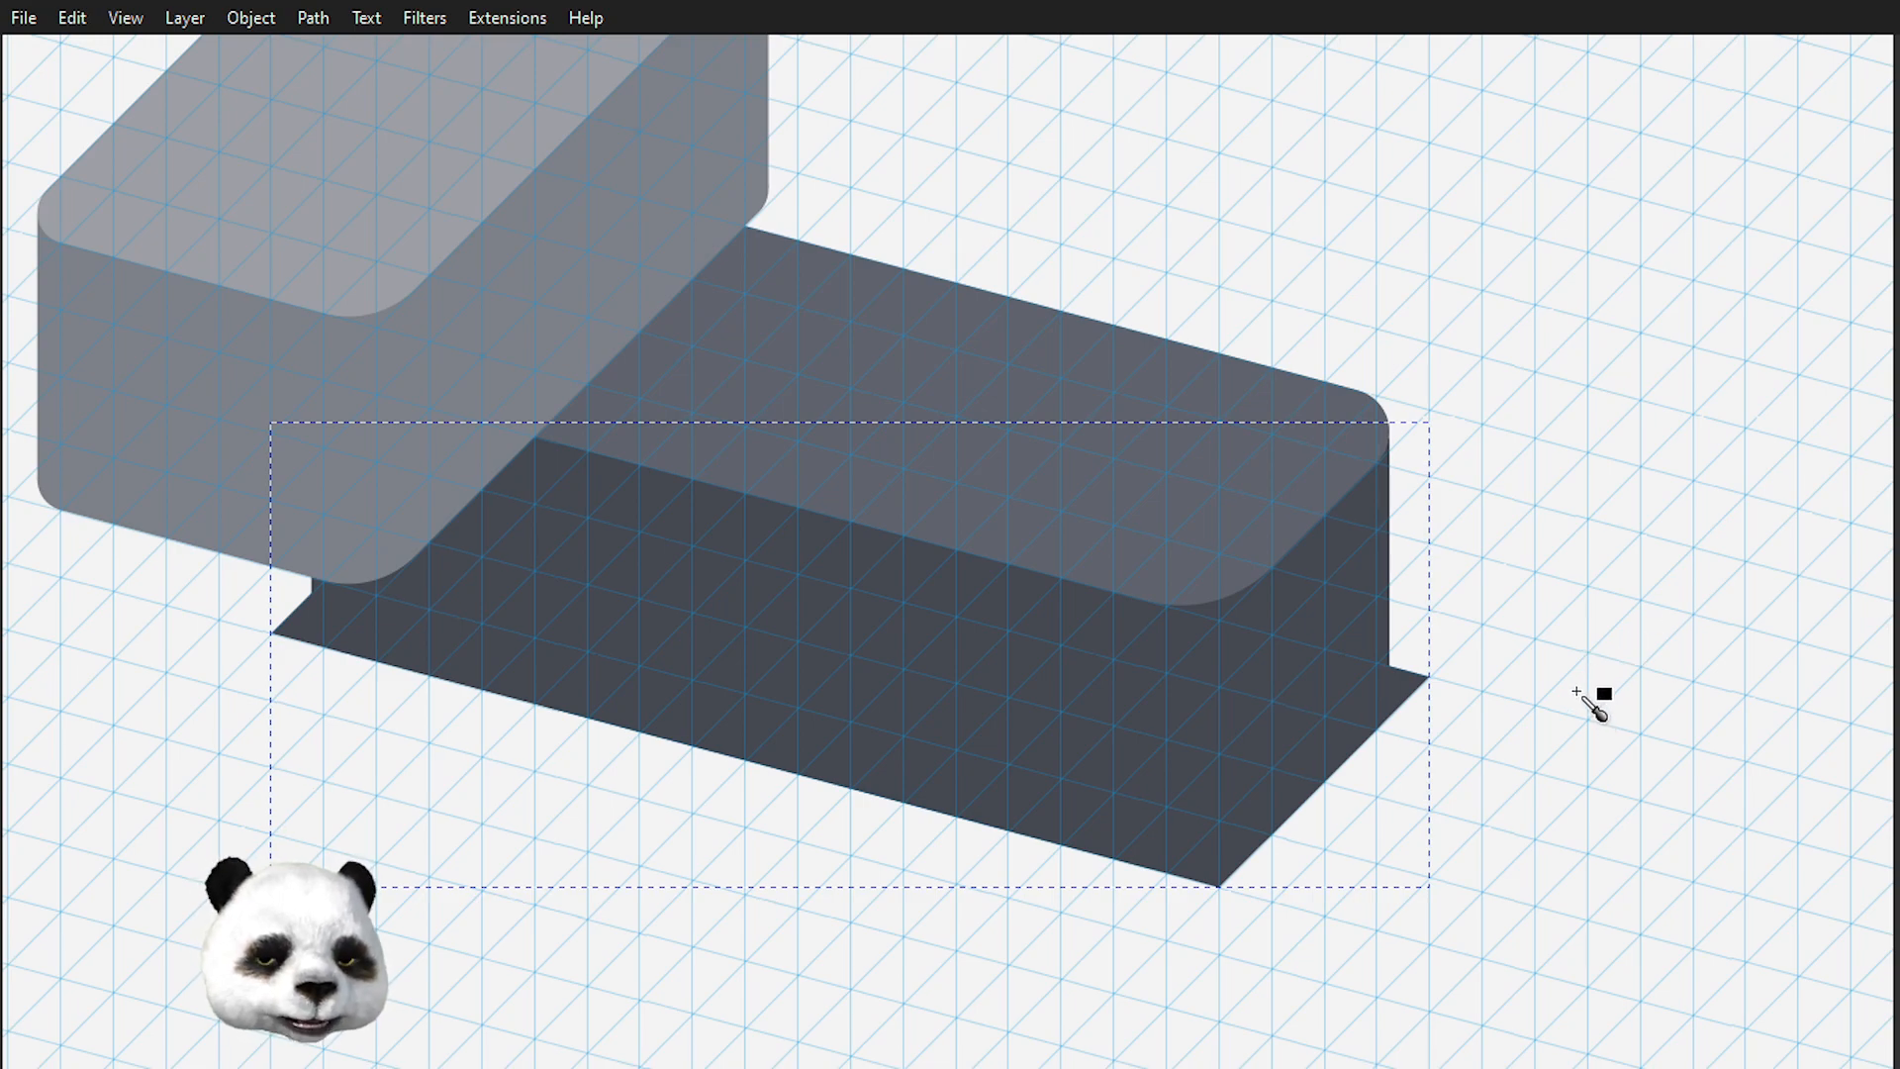
# - Round all four corners of the base parallelogram until its curves meet the dark block's vertical edges
pyautogui.press('n')
pyautogui.moveTo(623, 707); pyautogui.dragTo(883, 646)
pyautogui.moveTo(195, 280); pyautogui.dragTo(1741, 940)
pyautogui.moveTo(1498, 829); pyautogui.dragTo(1539, 780)
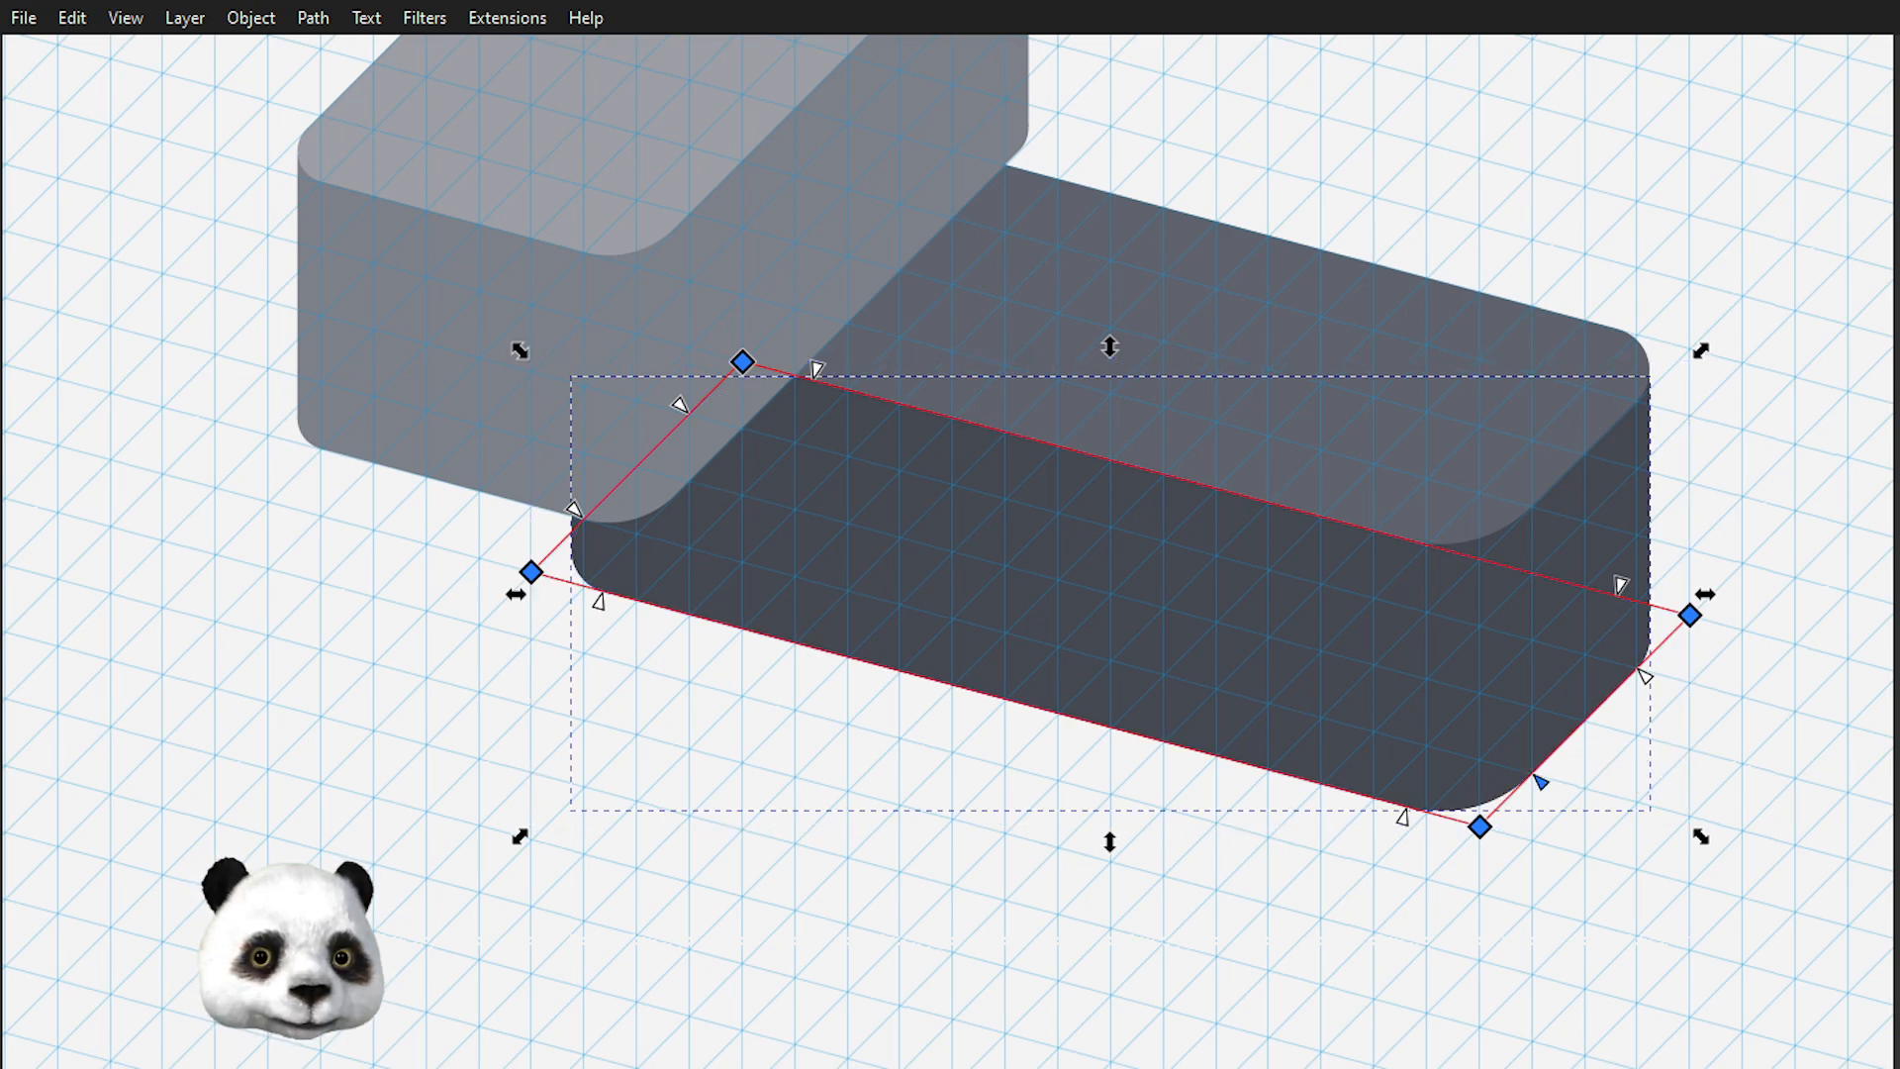
# - Try converting the corner-rounded base into a plain path, and select all of the shape's nodes again
pyautogui.hotkey('ctrl', 'shift', 'c')
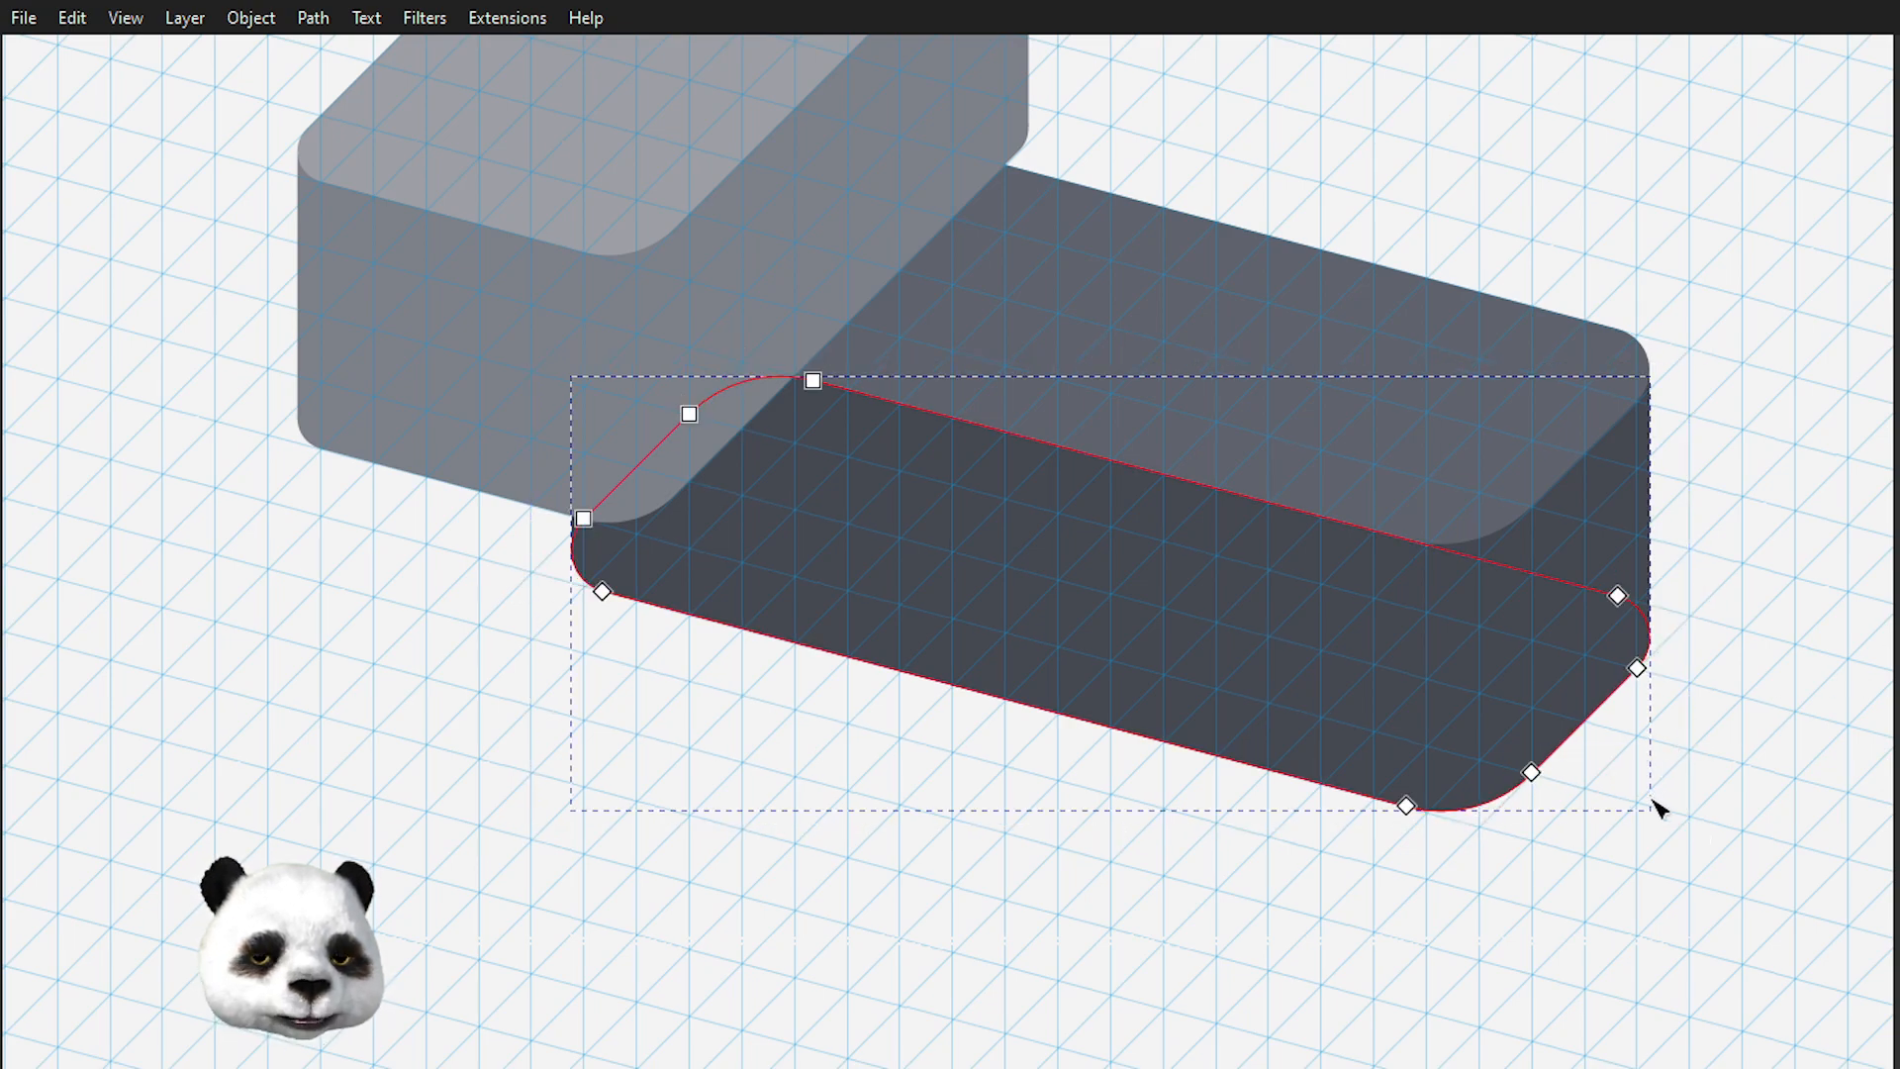
pyautogui.click(1658, 808)
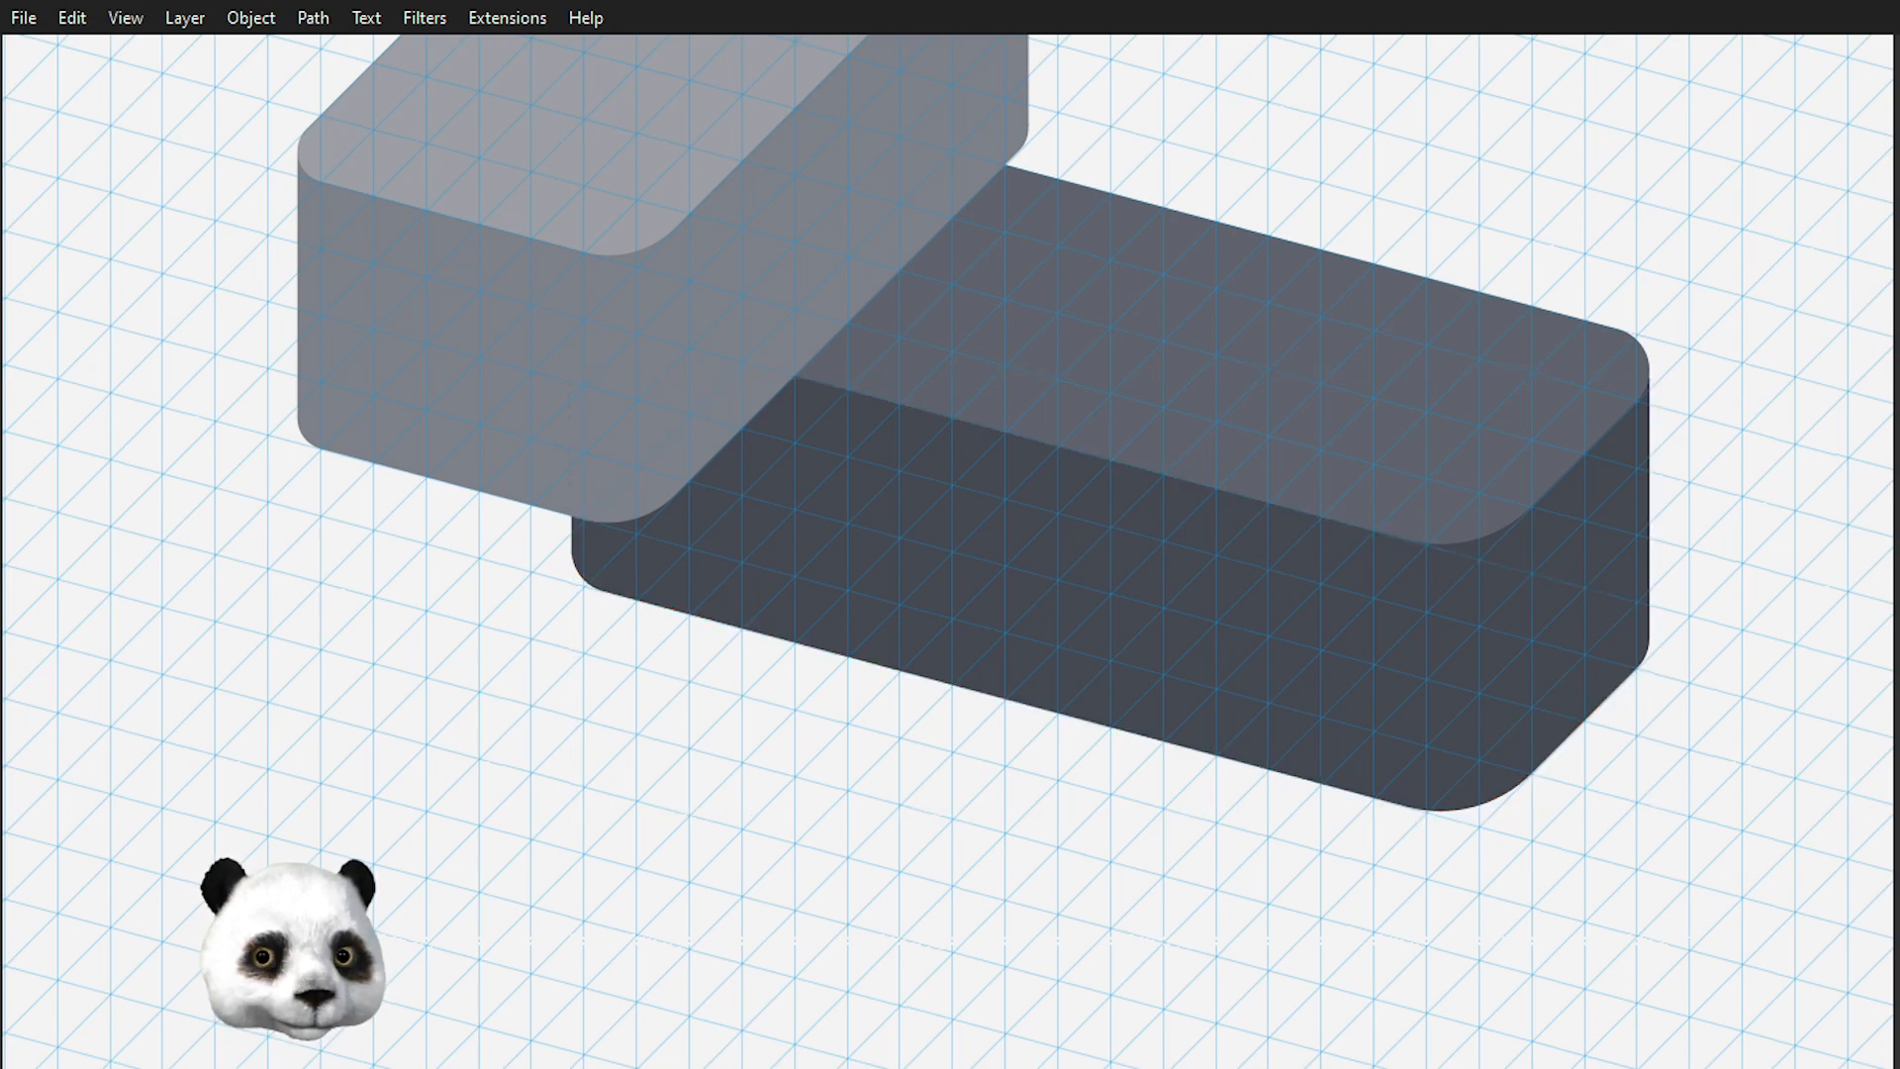
pyautogui.click(1514, 693)
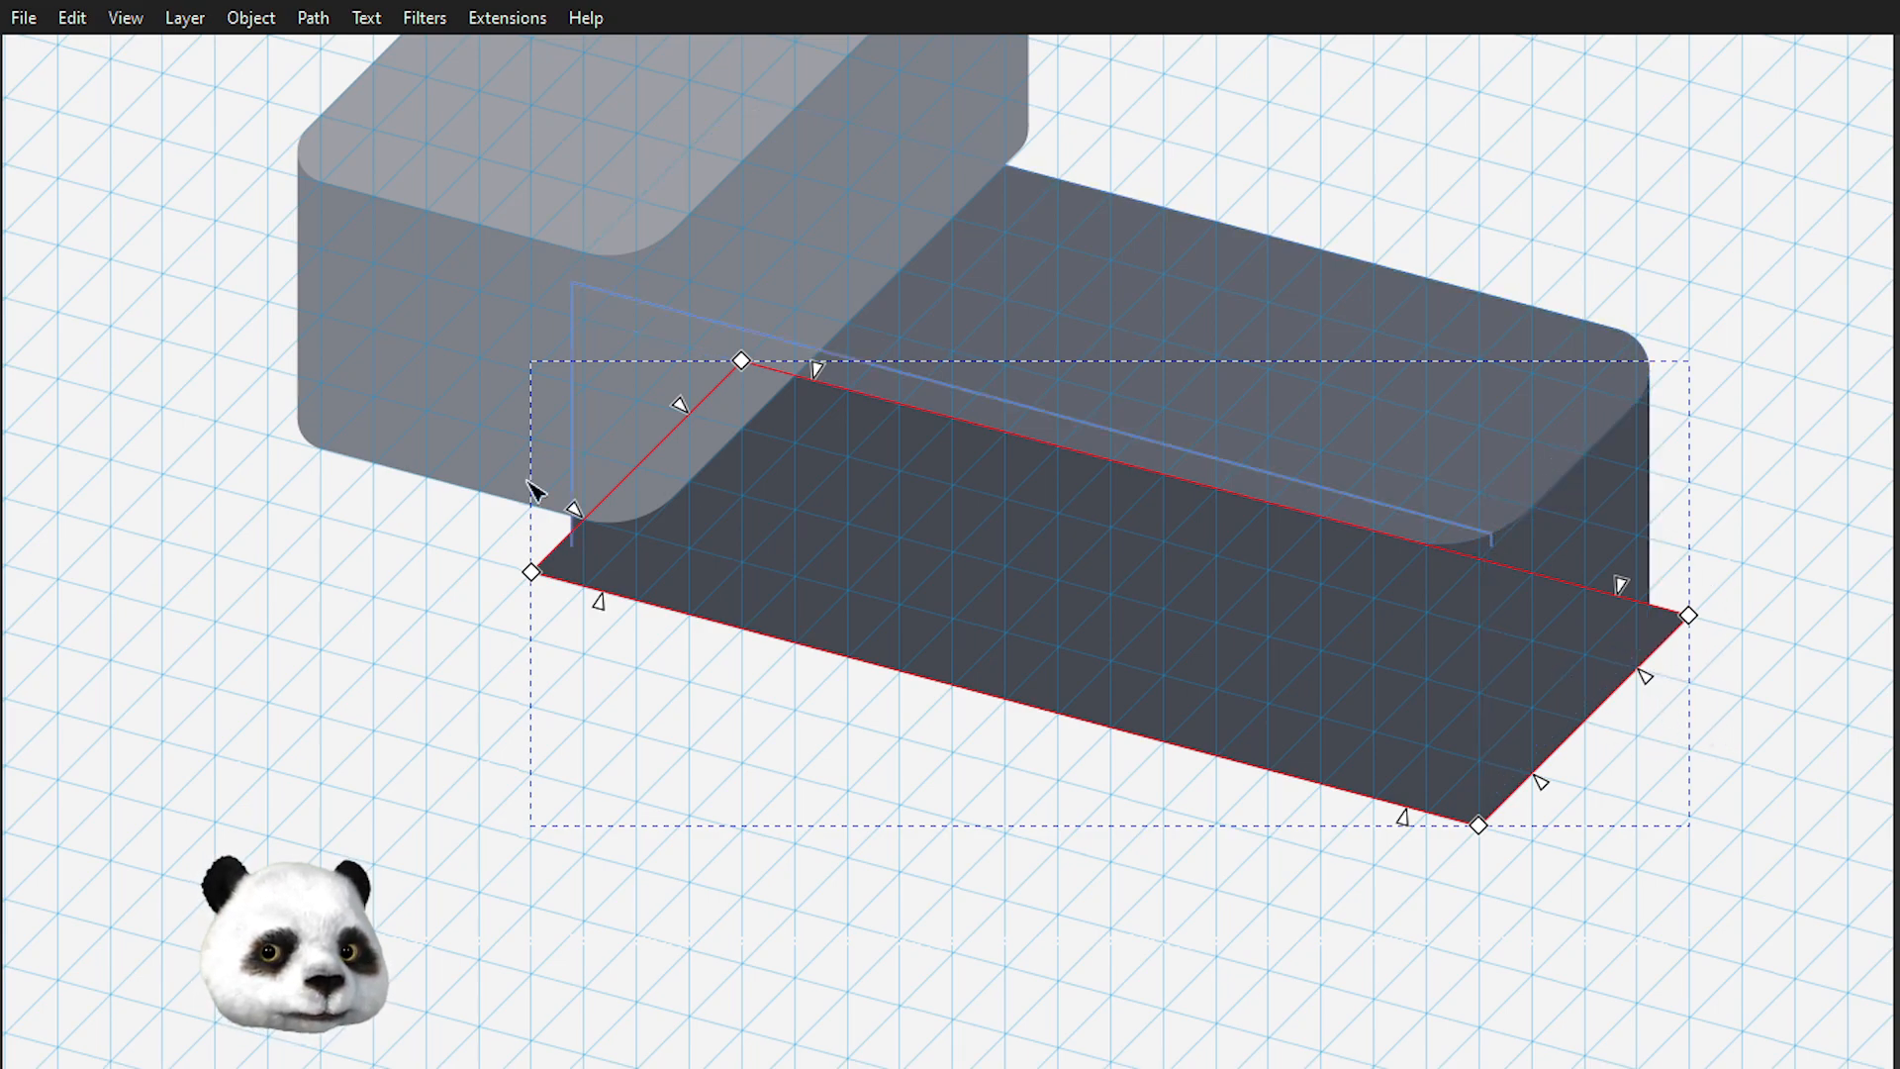
pyautogui.moveTo(99, 237); pyautogui.dragTo(1759, 952)
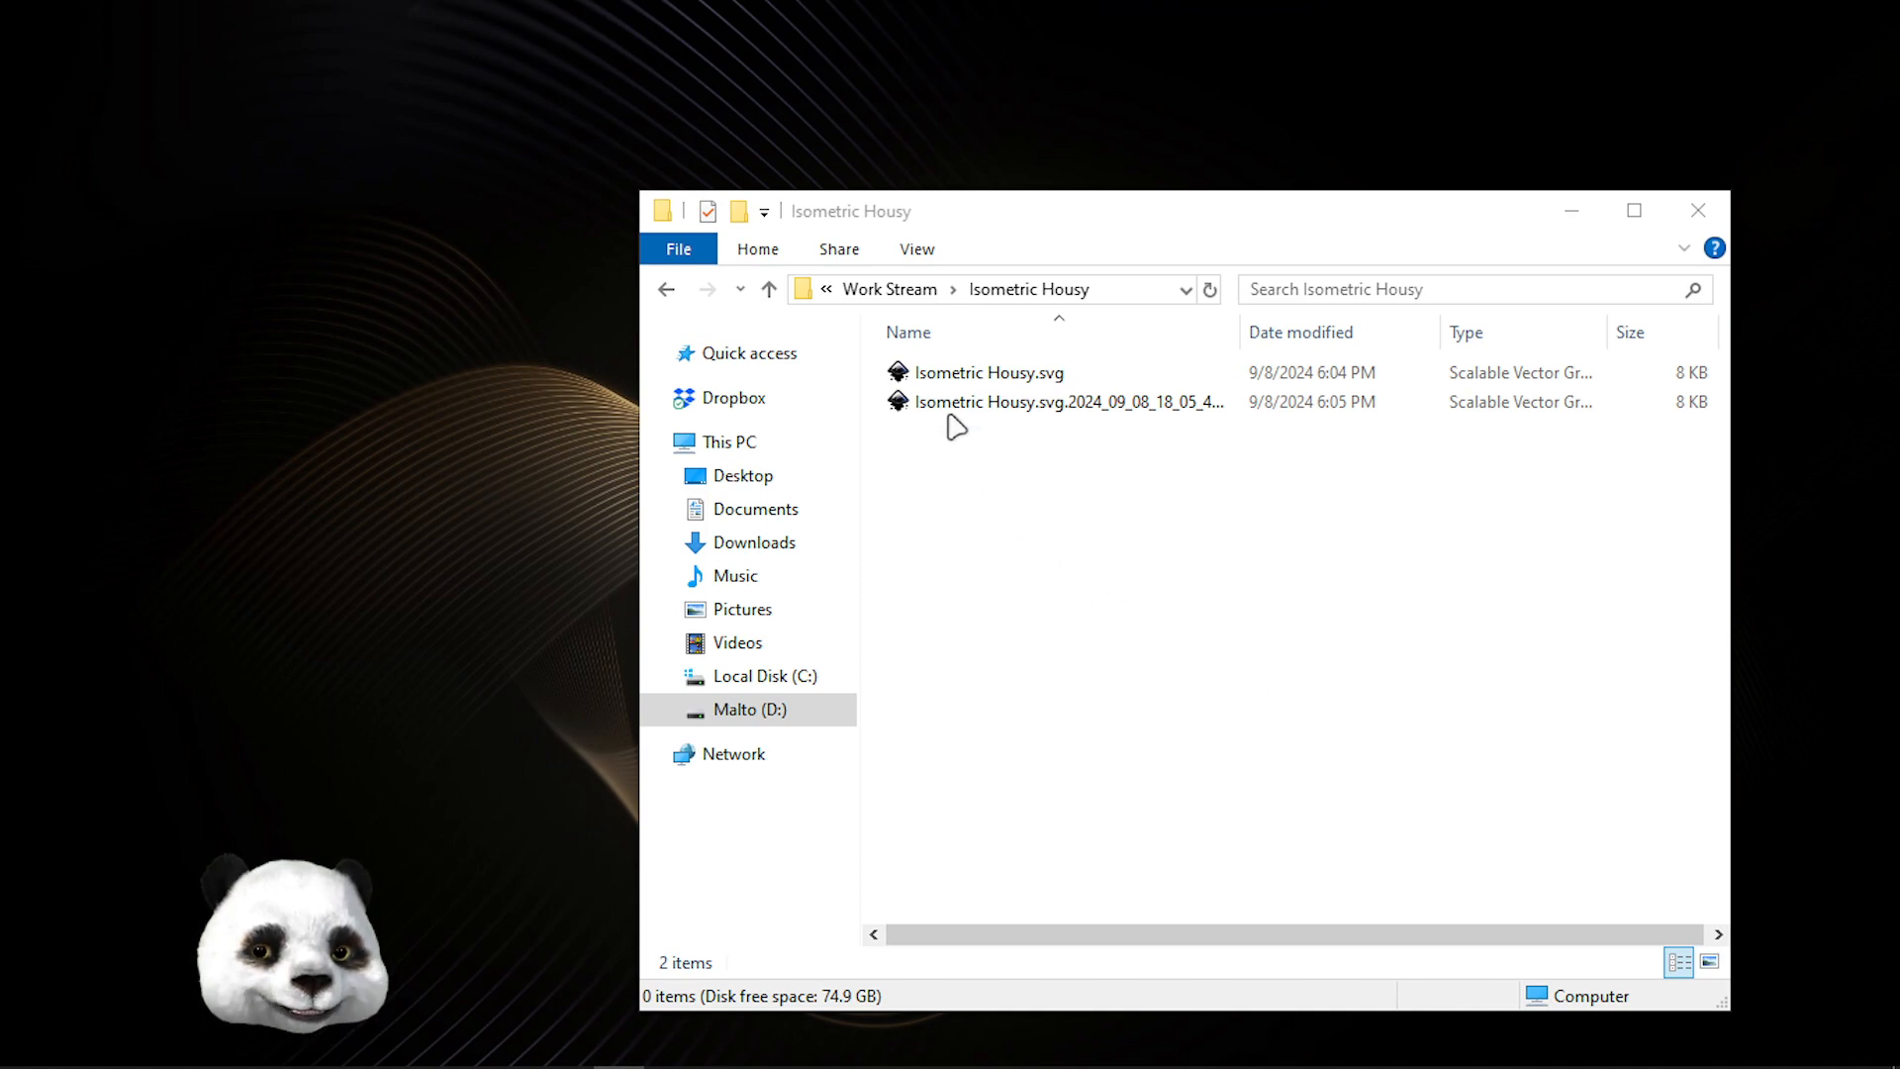
# - Reopen Isometric Housy.svg and examine the nodes of the dark block's rounded base shape
pyautogui.click(951, 382)
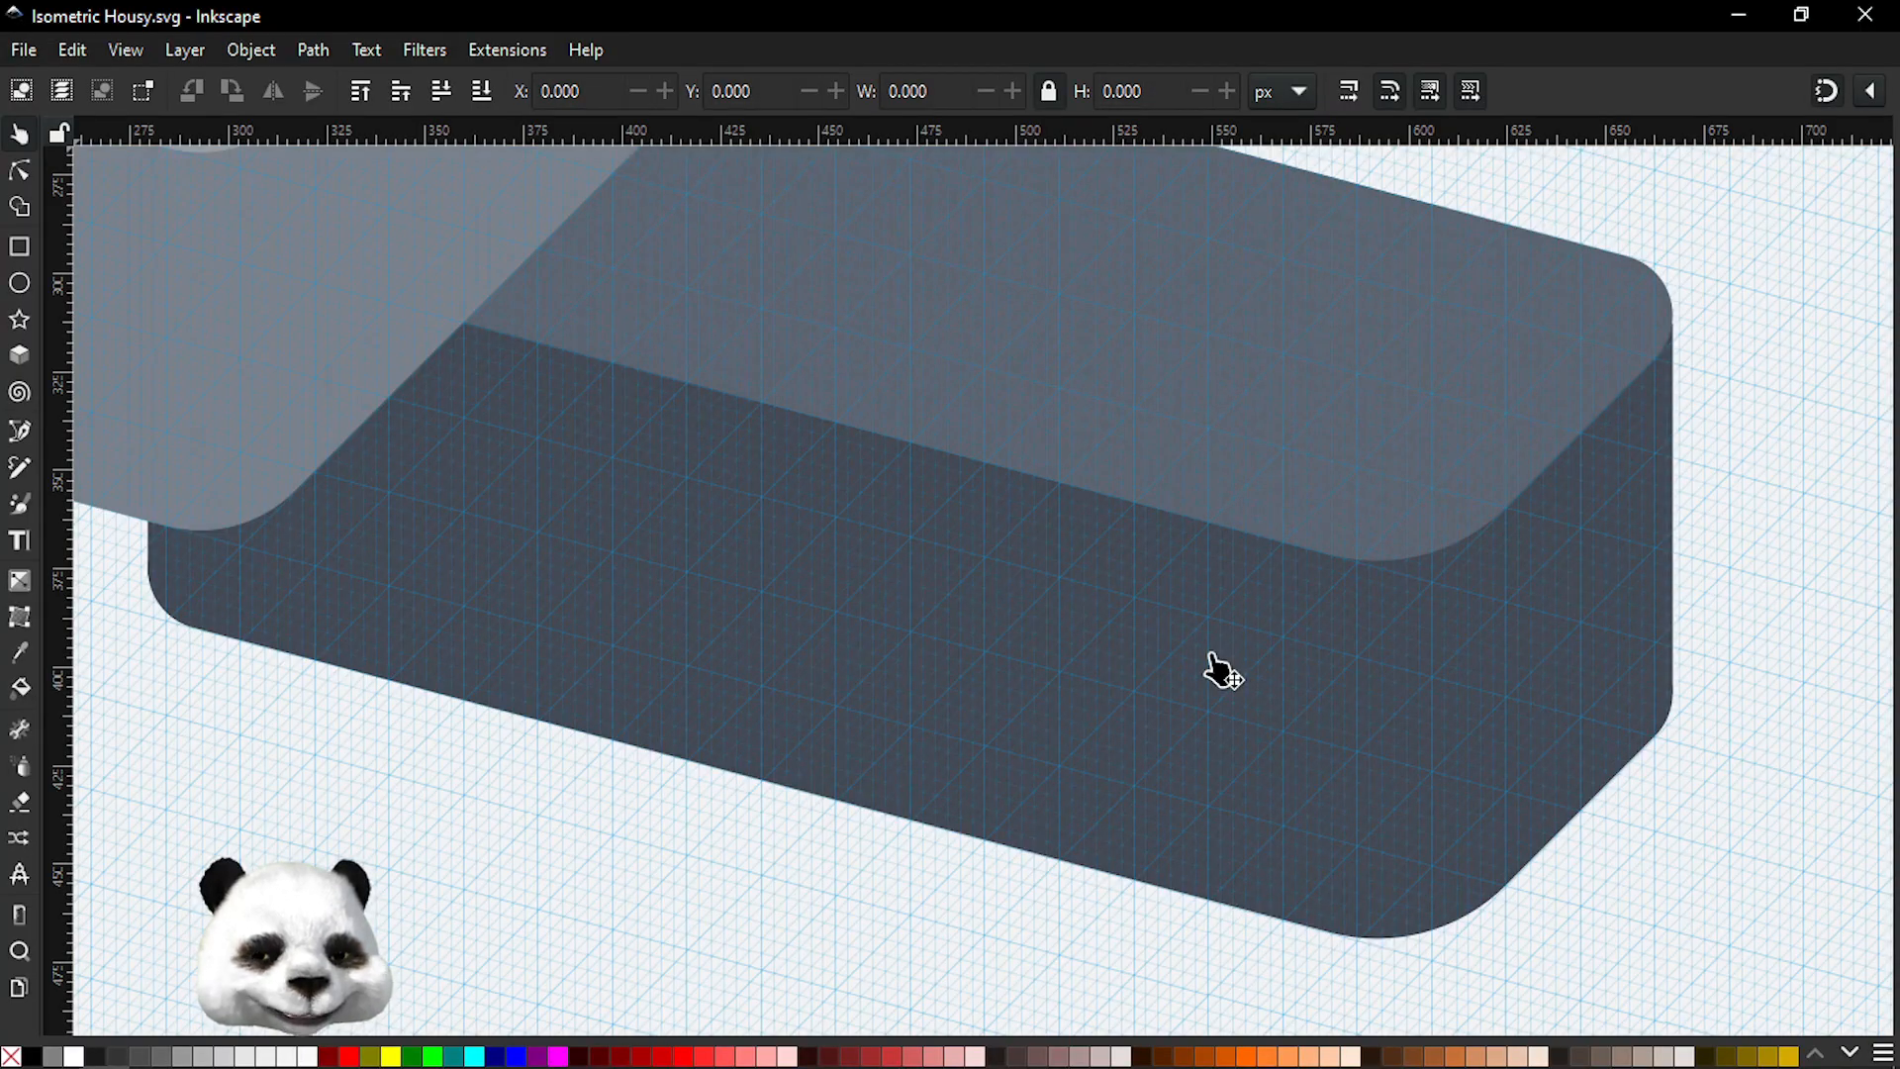
pyautogui.click(1415, 933)
pyautogui.click(1225, 900)
pyautogui.press('Escape')
pyautogui.click(1227, 903)
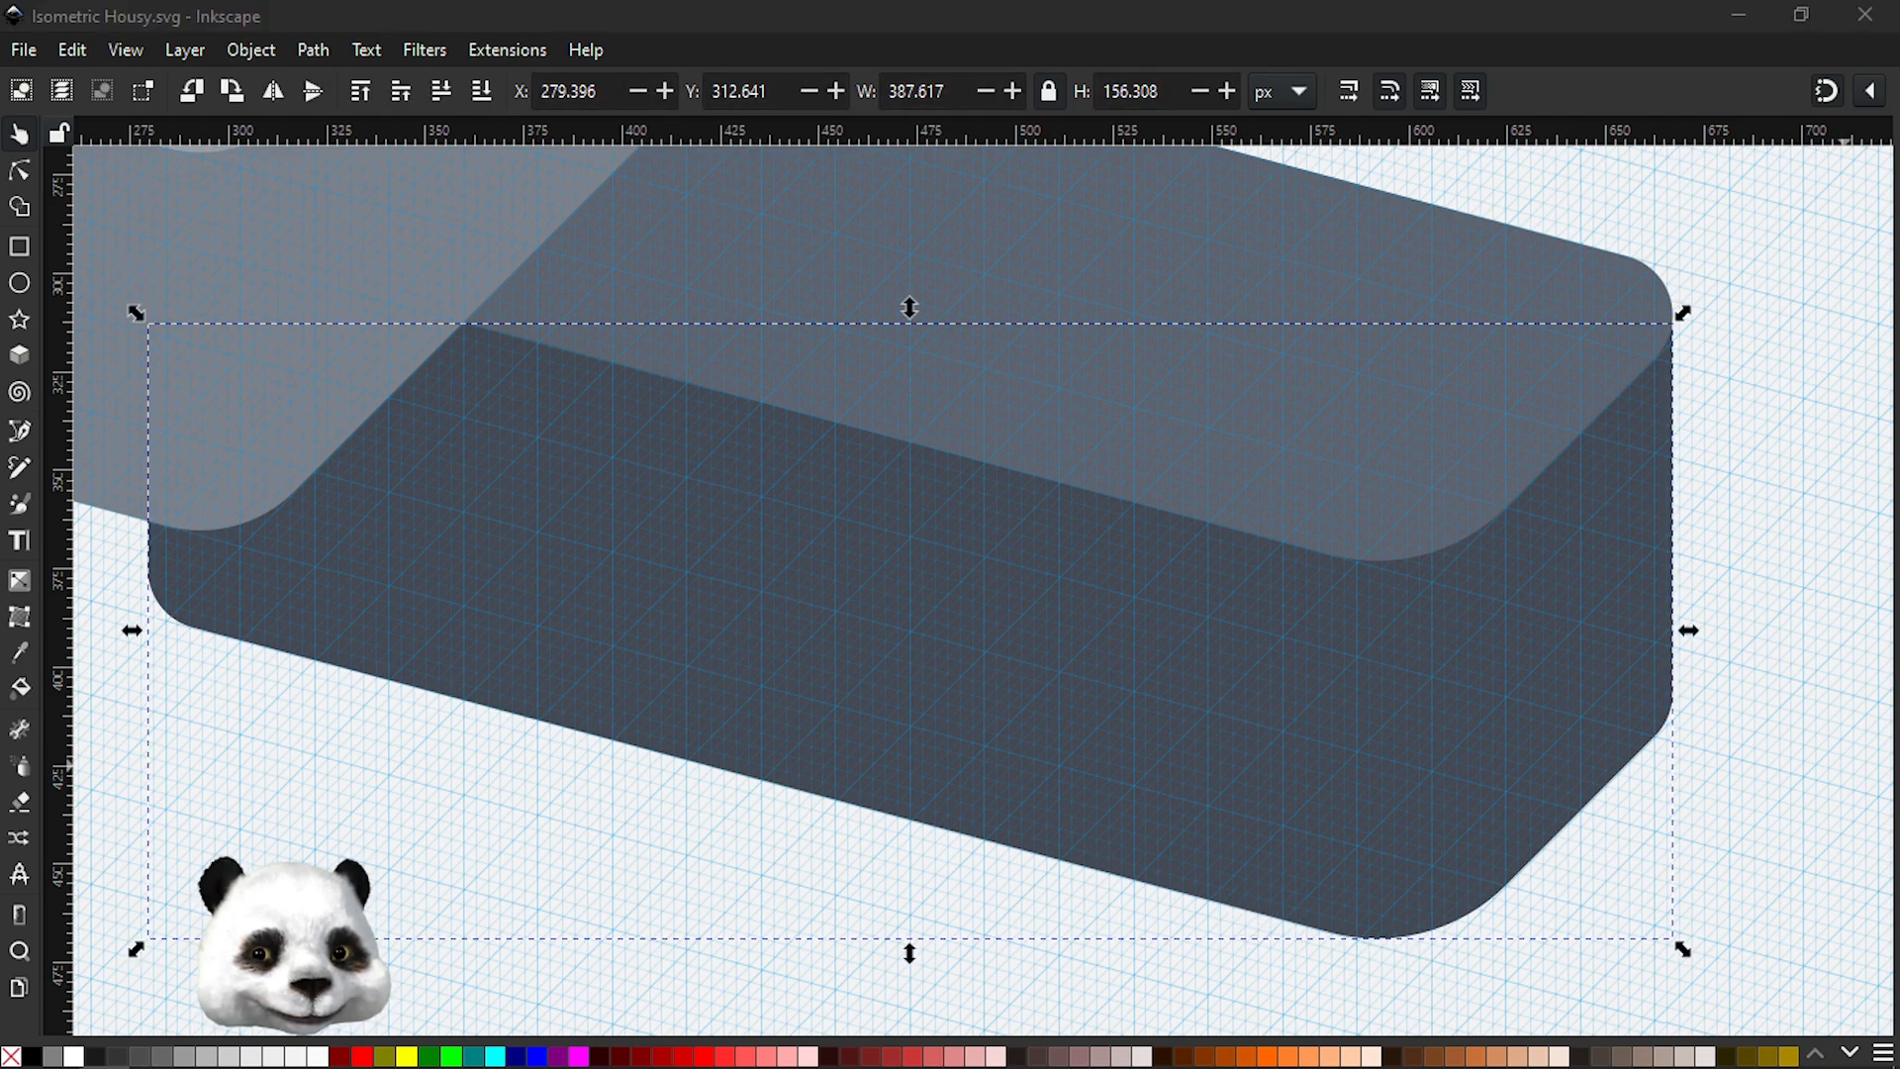
pyautogui.press('n')
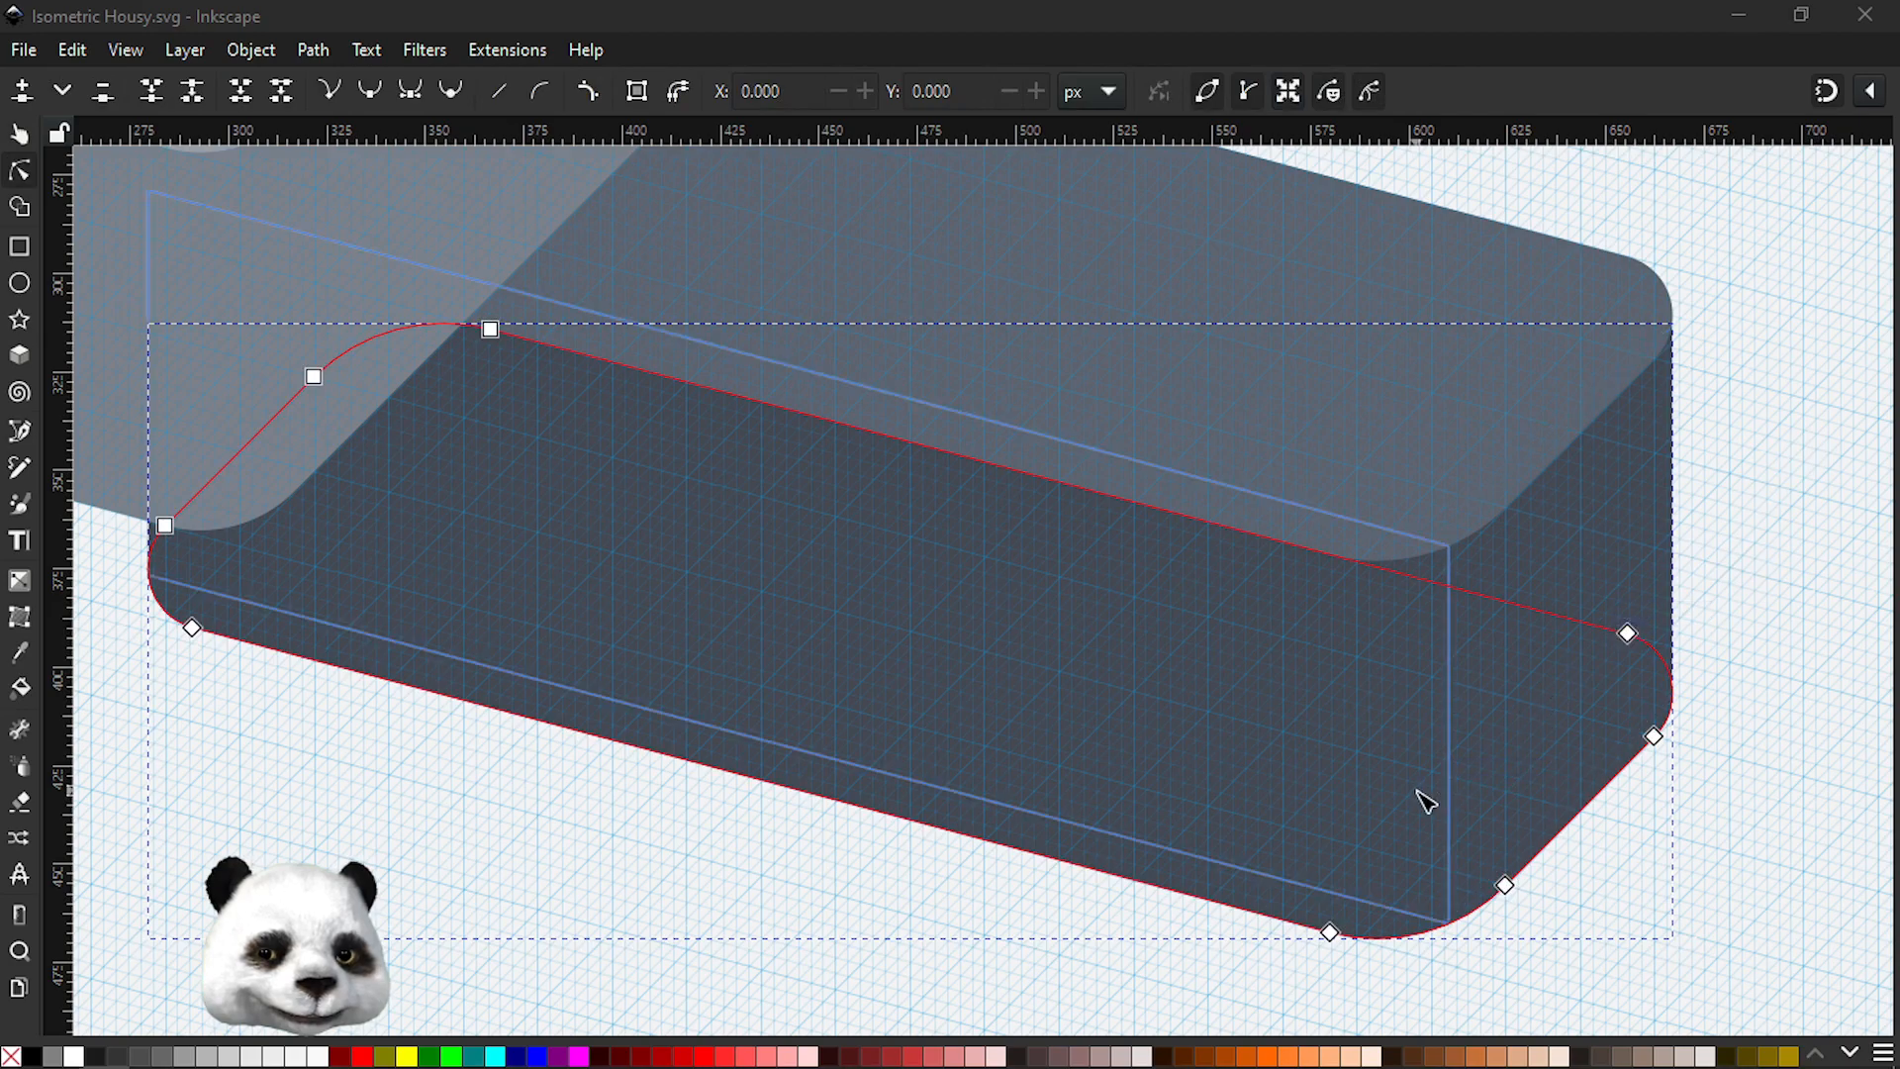
pyautogui.scroll(-1, 1421, 795)
pyautogui.scroll(1, 1428, 779)
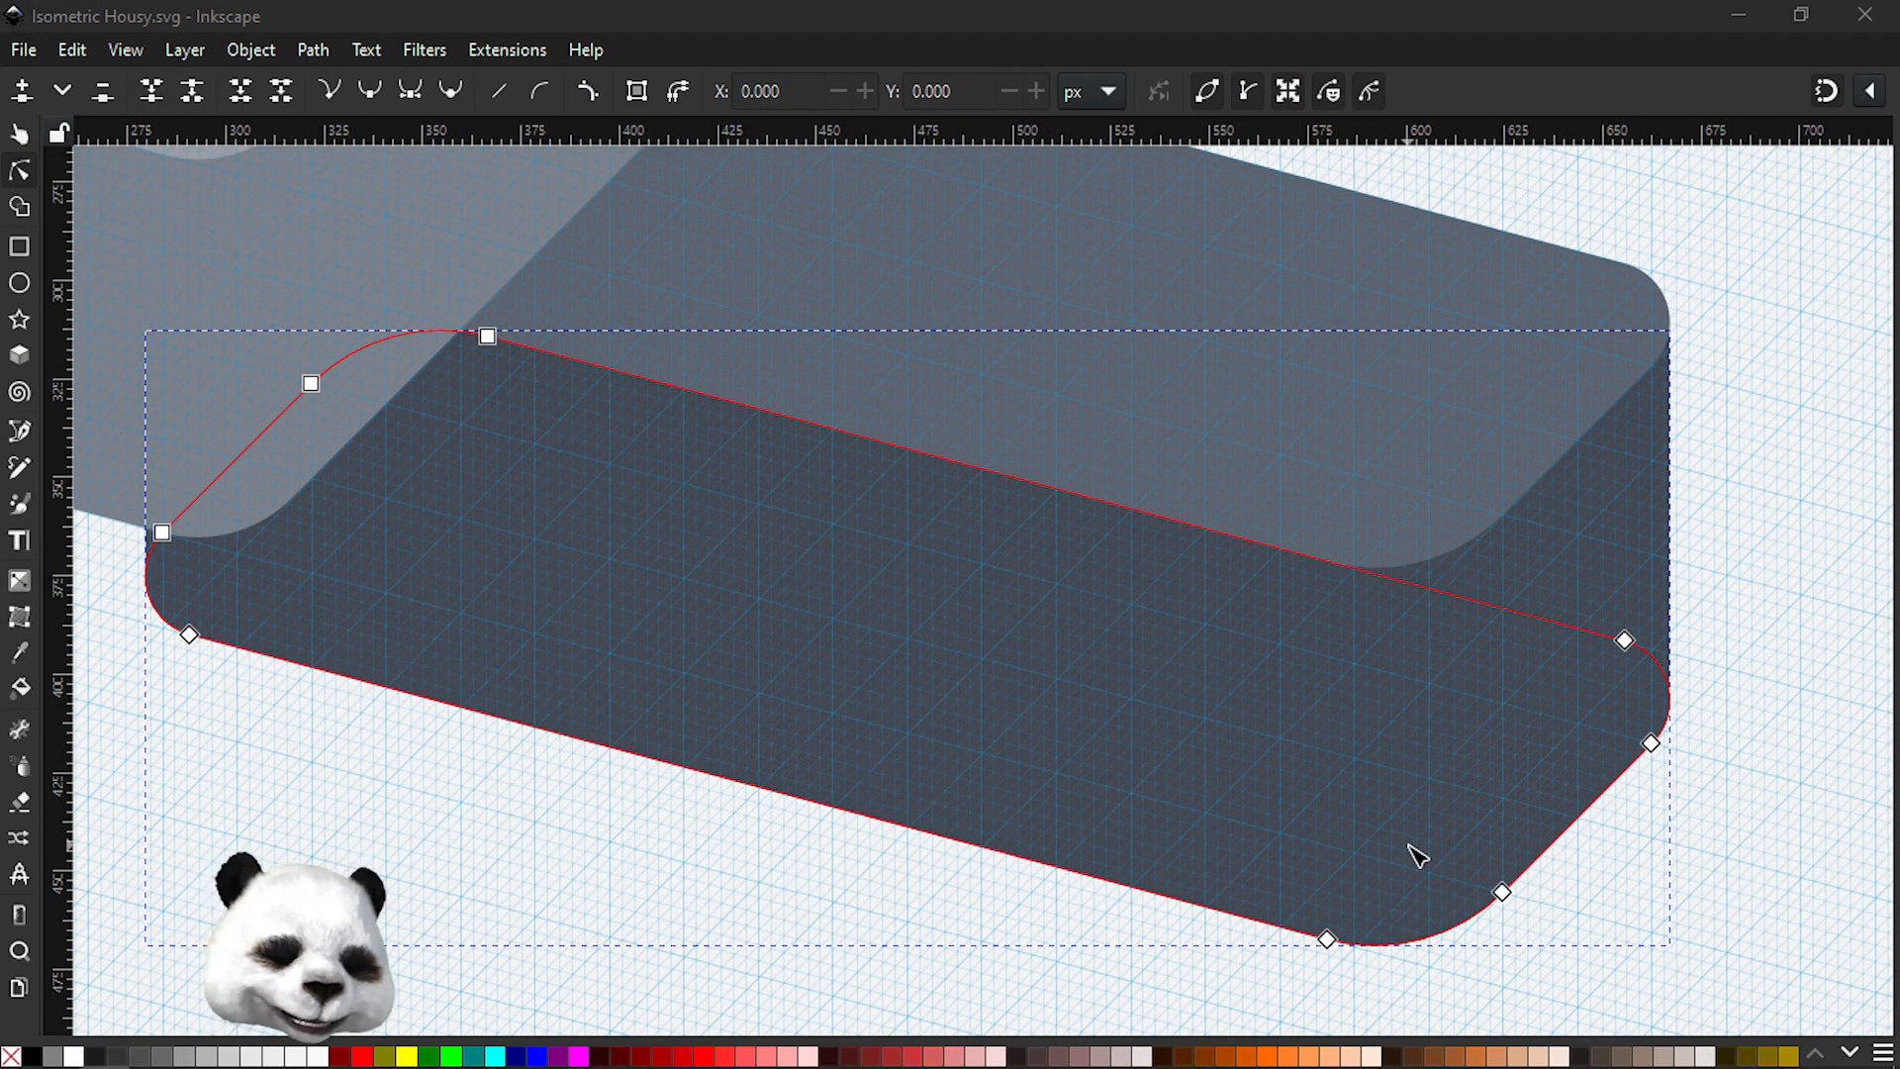
# - Draw a closed, grid-snapped parallelogram with the Pen tool around the dark block's base, reaching past its rounded corners
pyautogui.press('b')
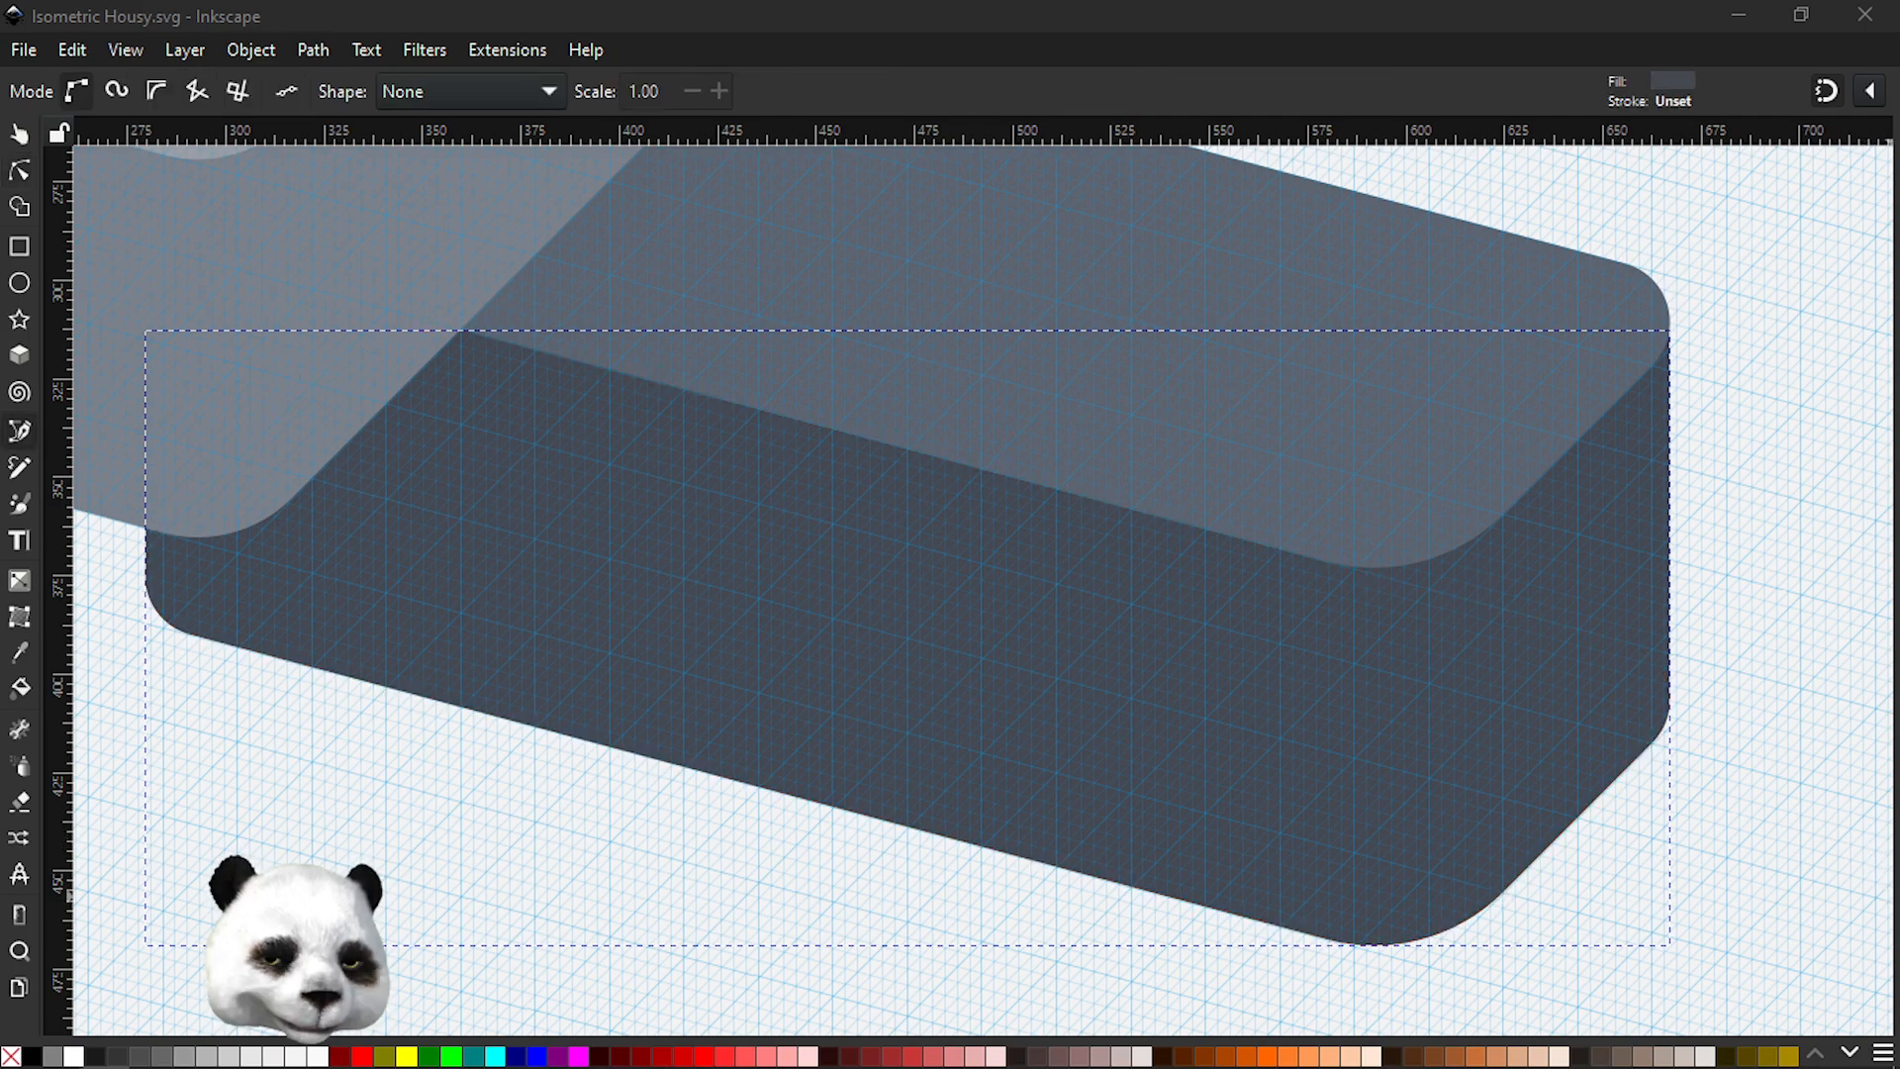
pyautogui.click(1727, 670)
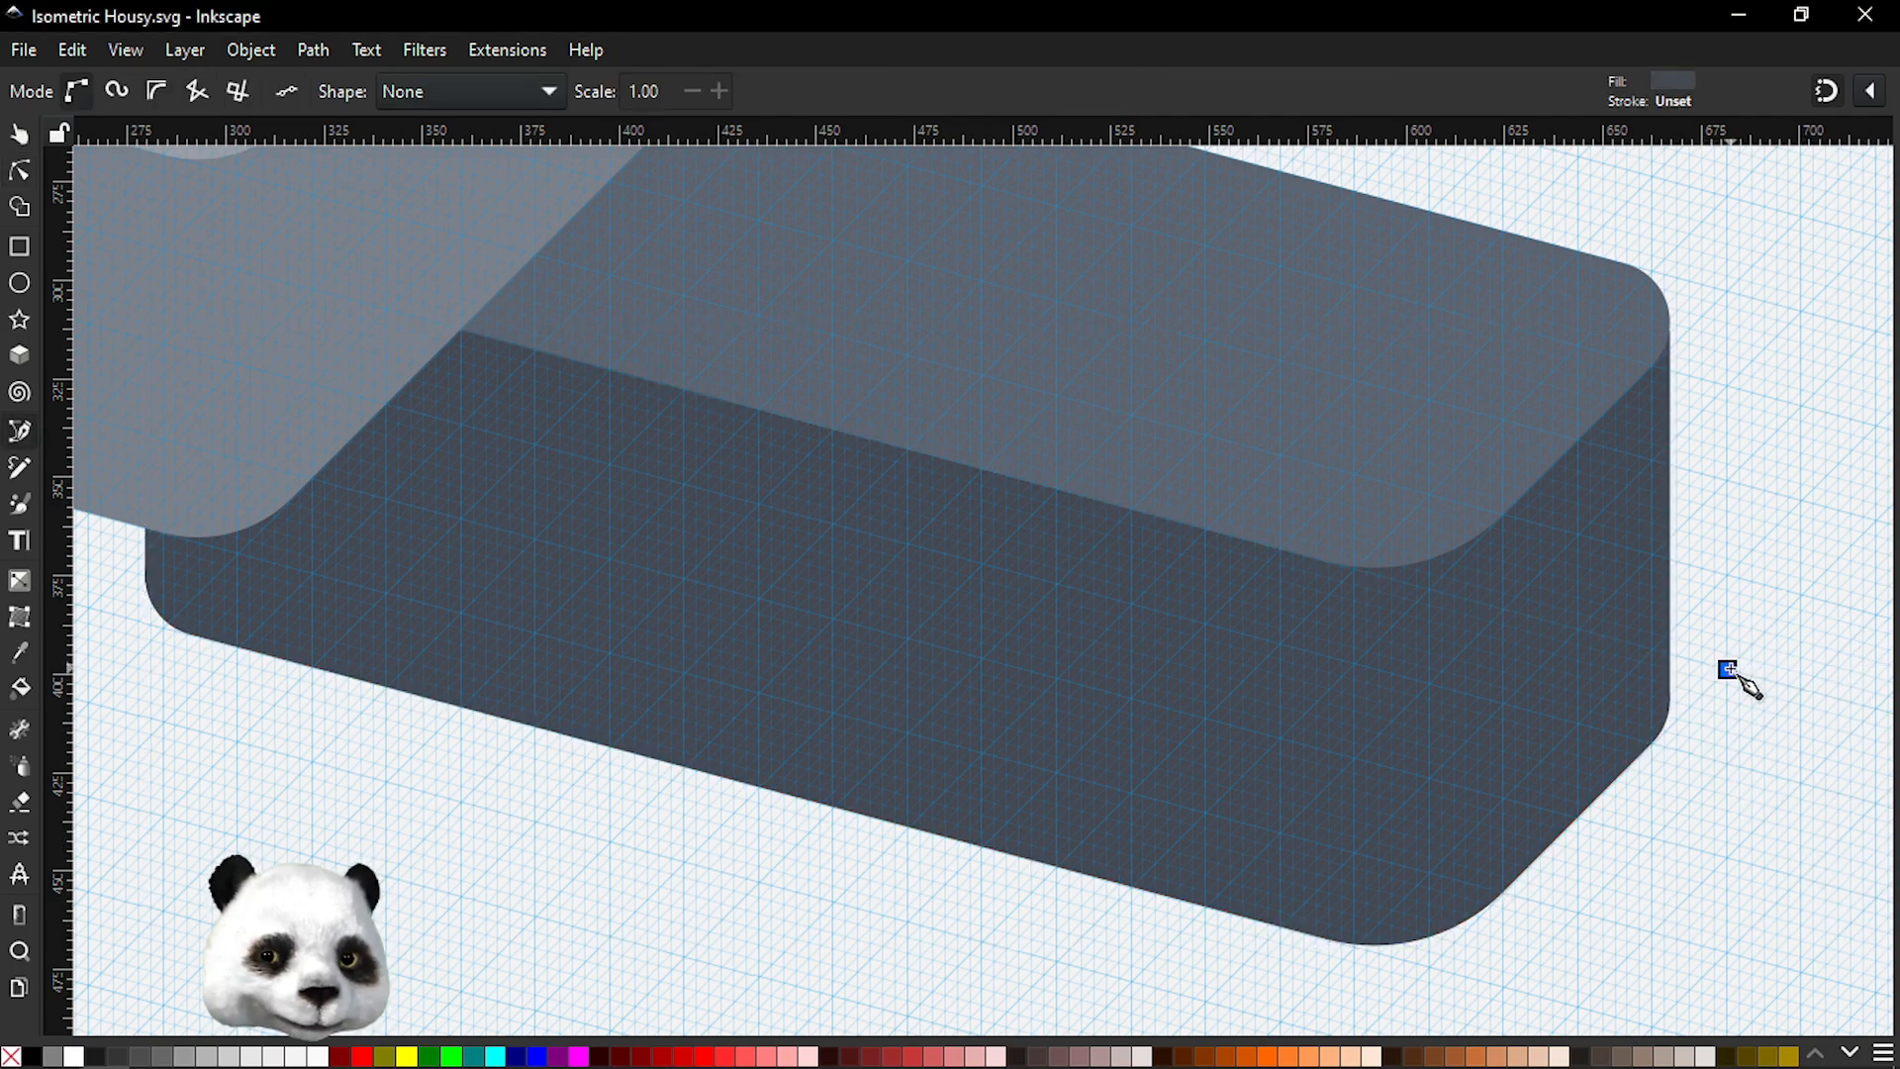
pyautogui.scroll(-2, 1727, 670)
pyautogui.click(1580, 817)
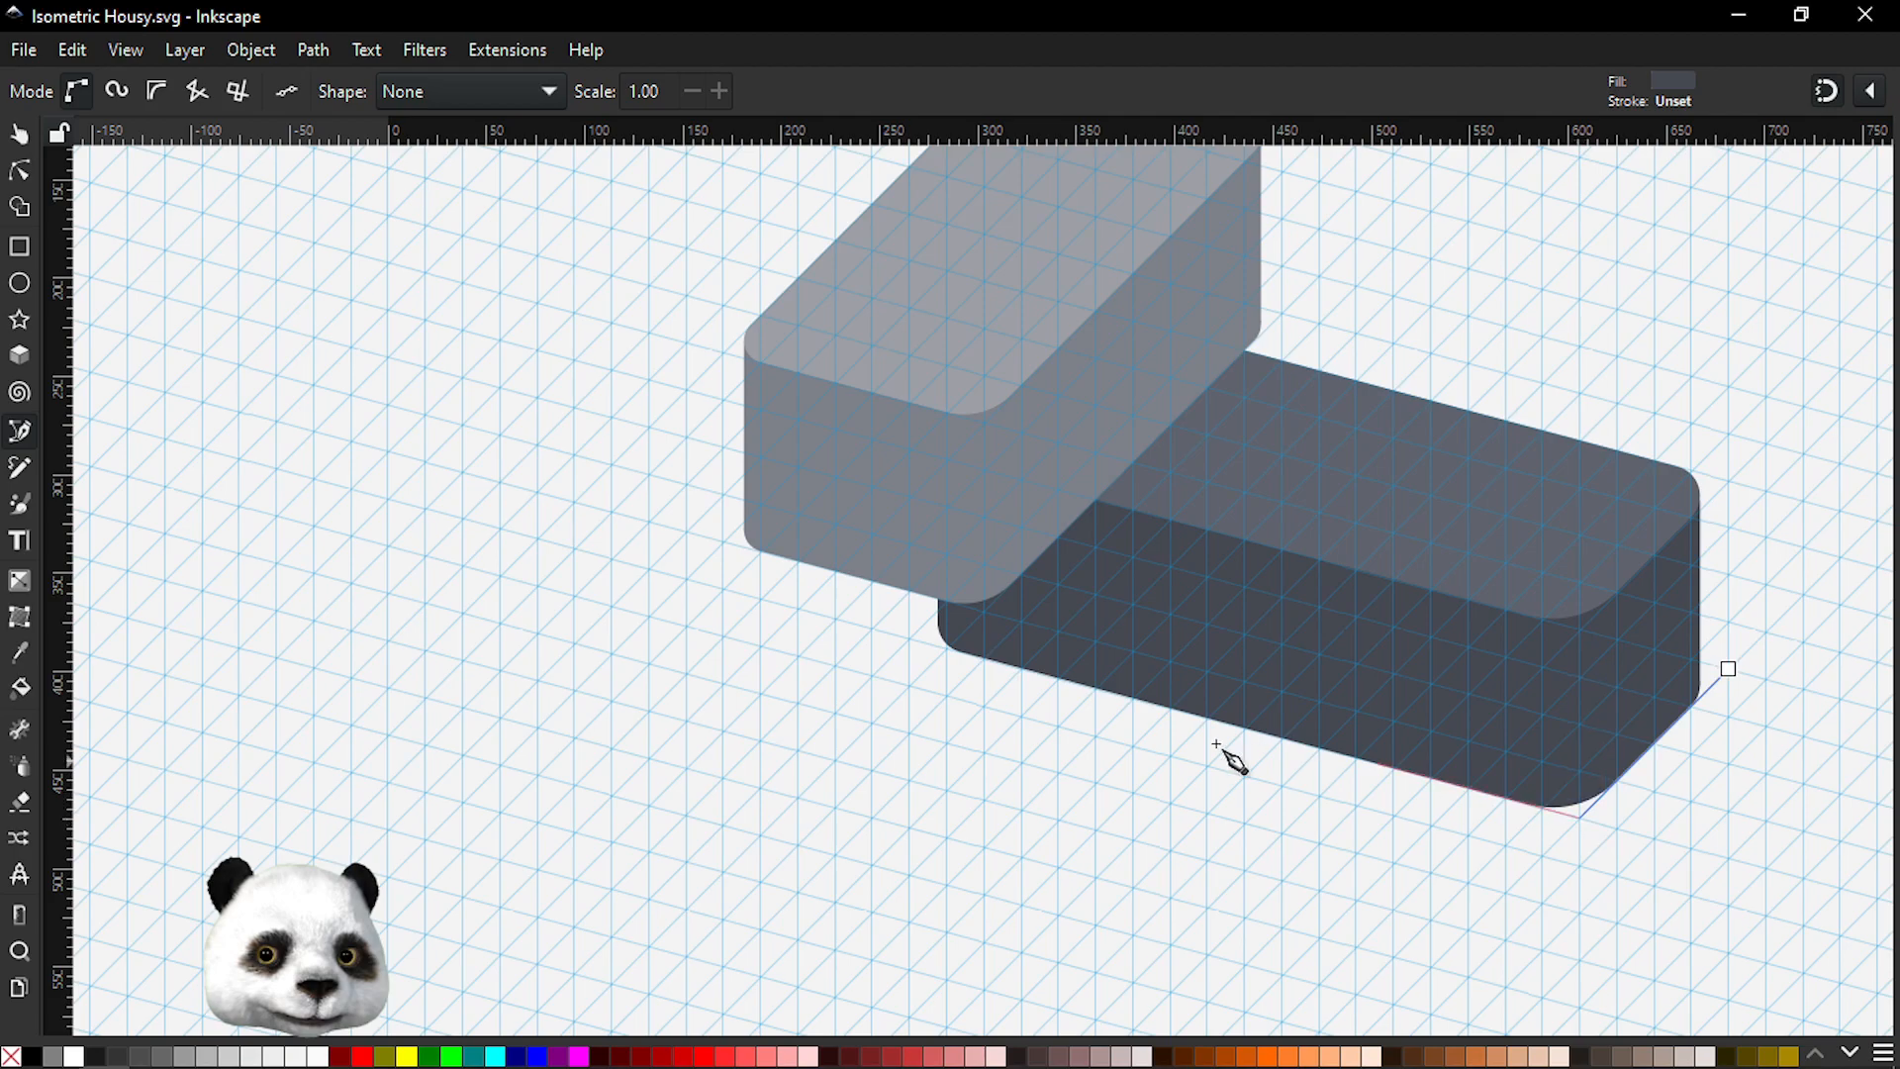
pyautogui.click(910, 639)
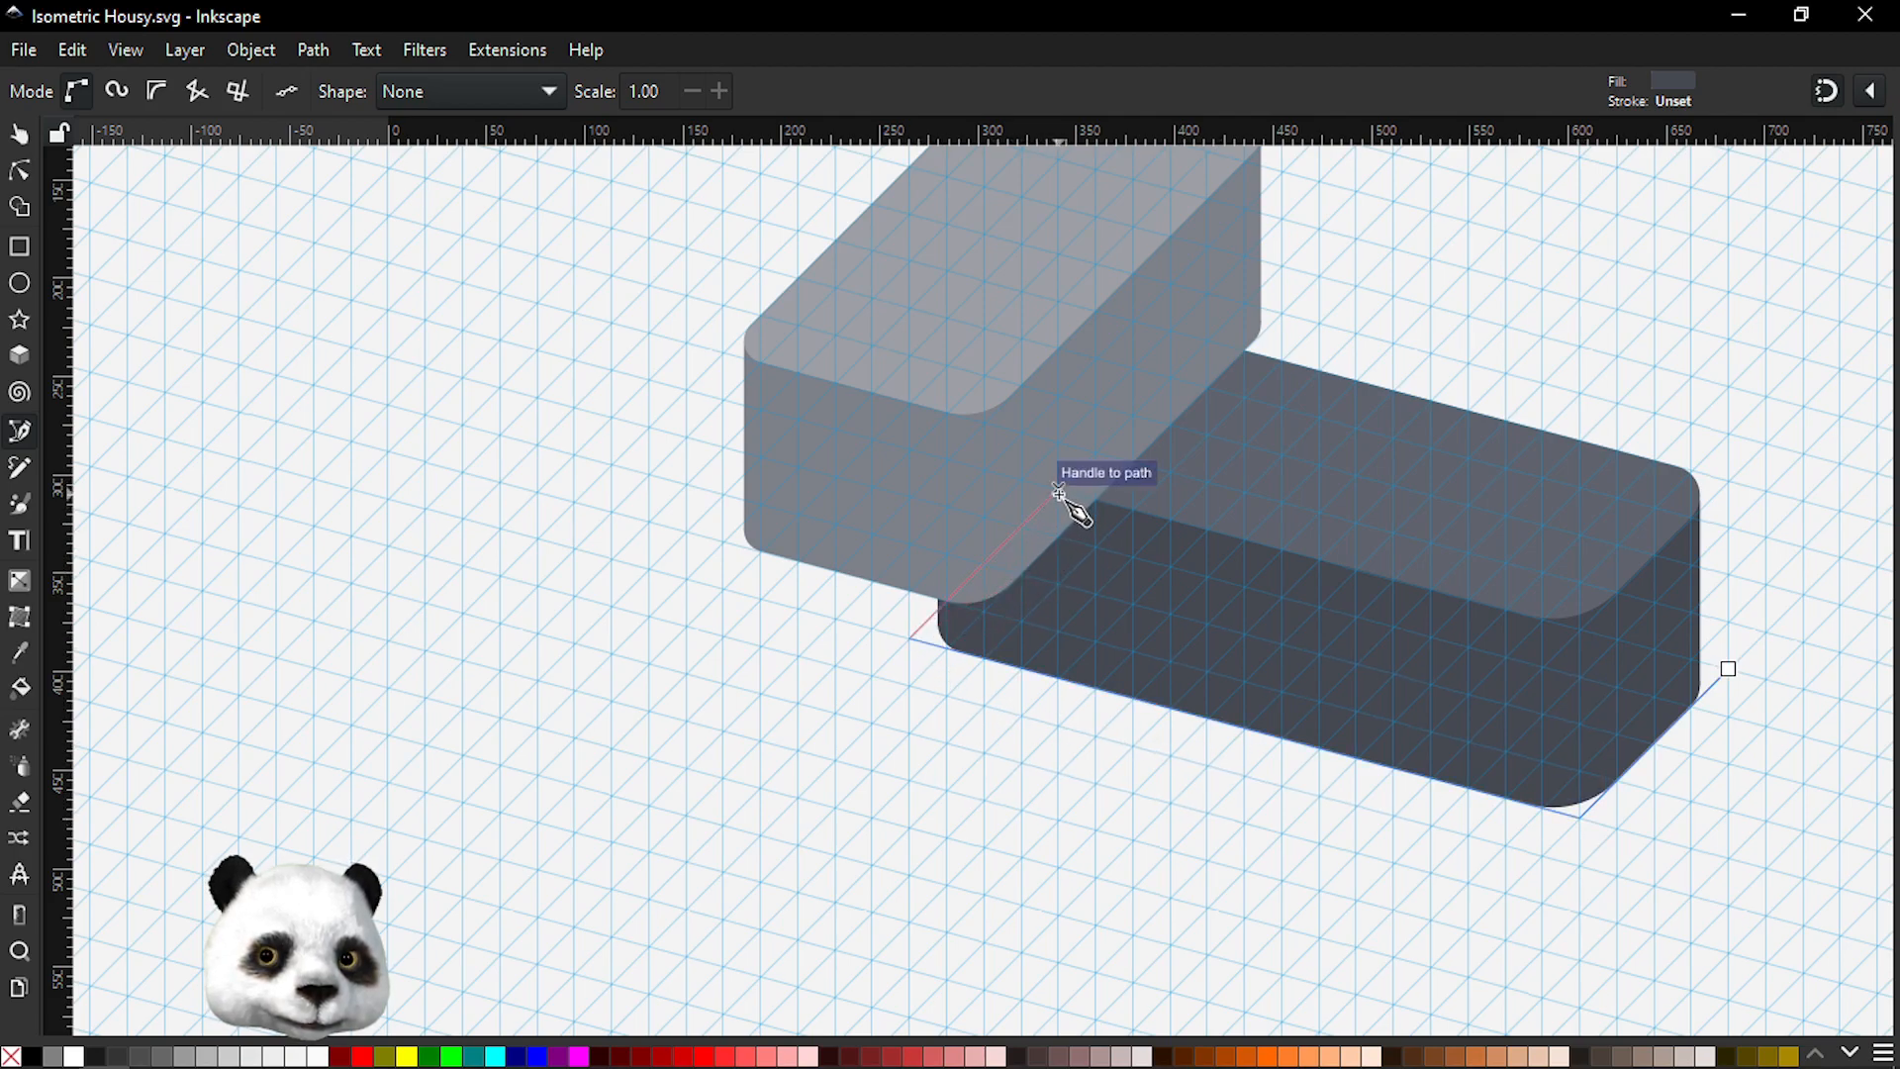
pyautogui.click(1058, 491)
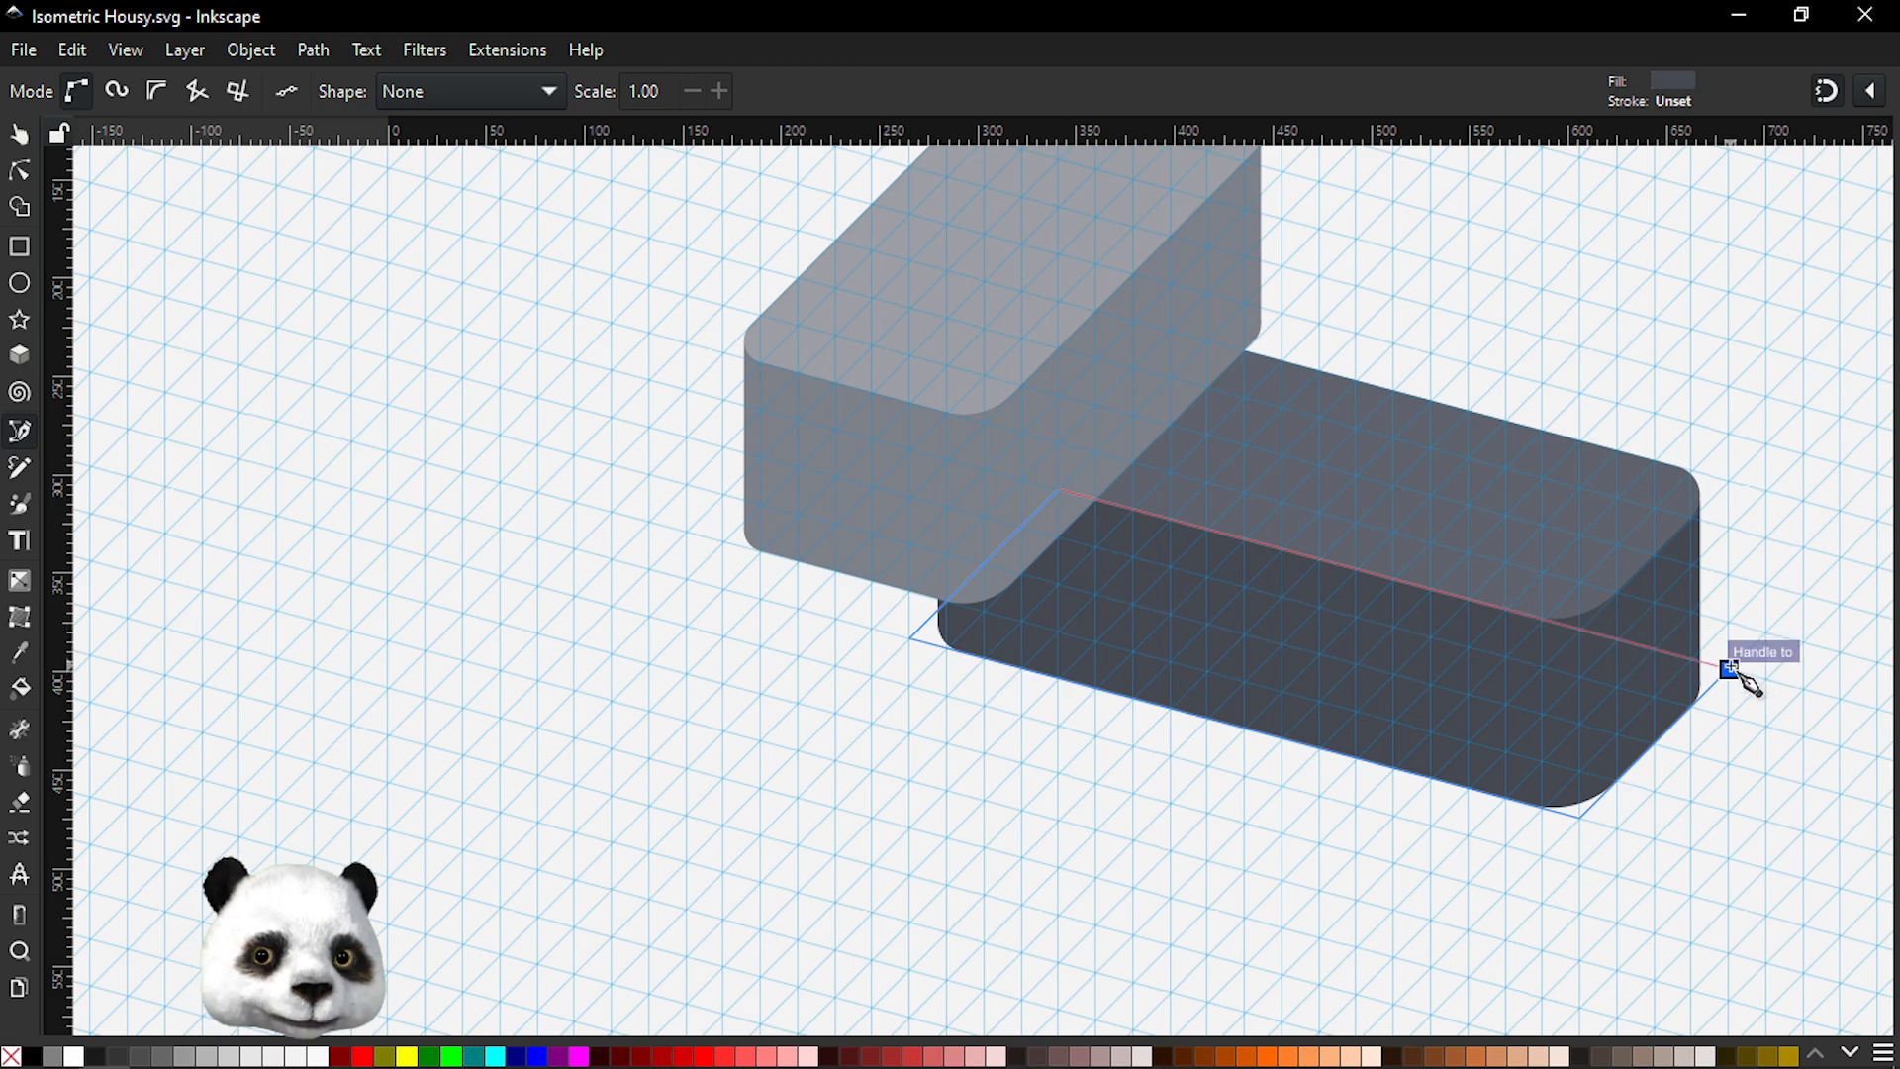
pyautogui.click(1728, 668)
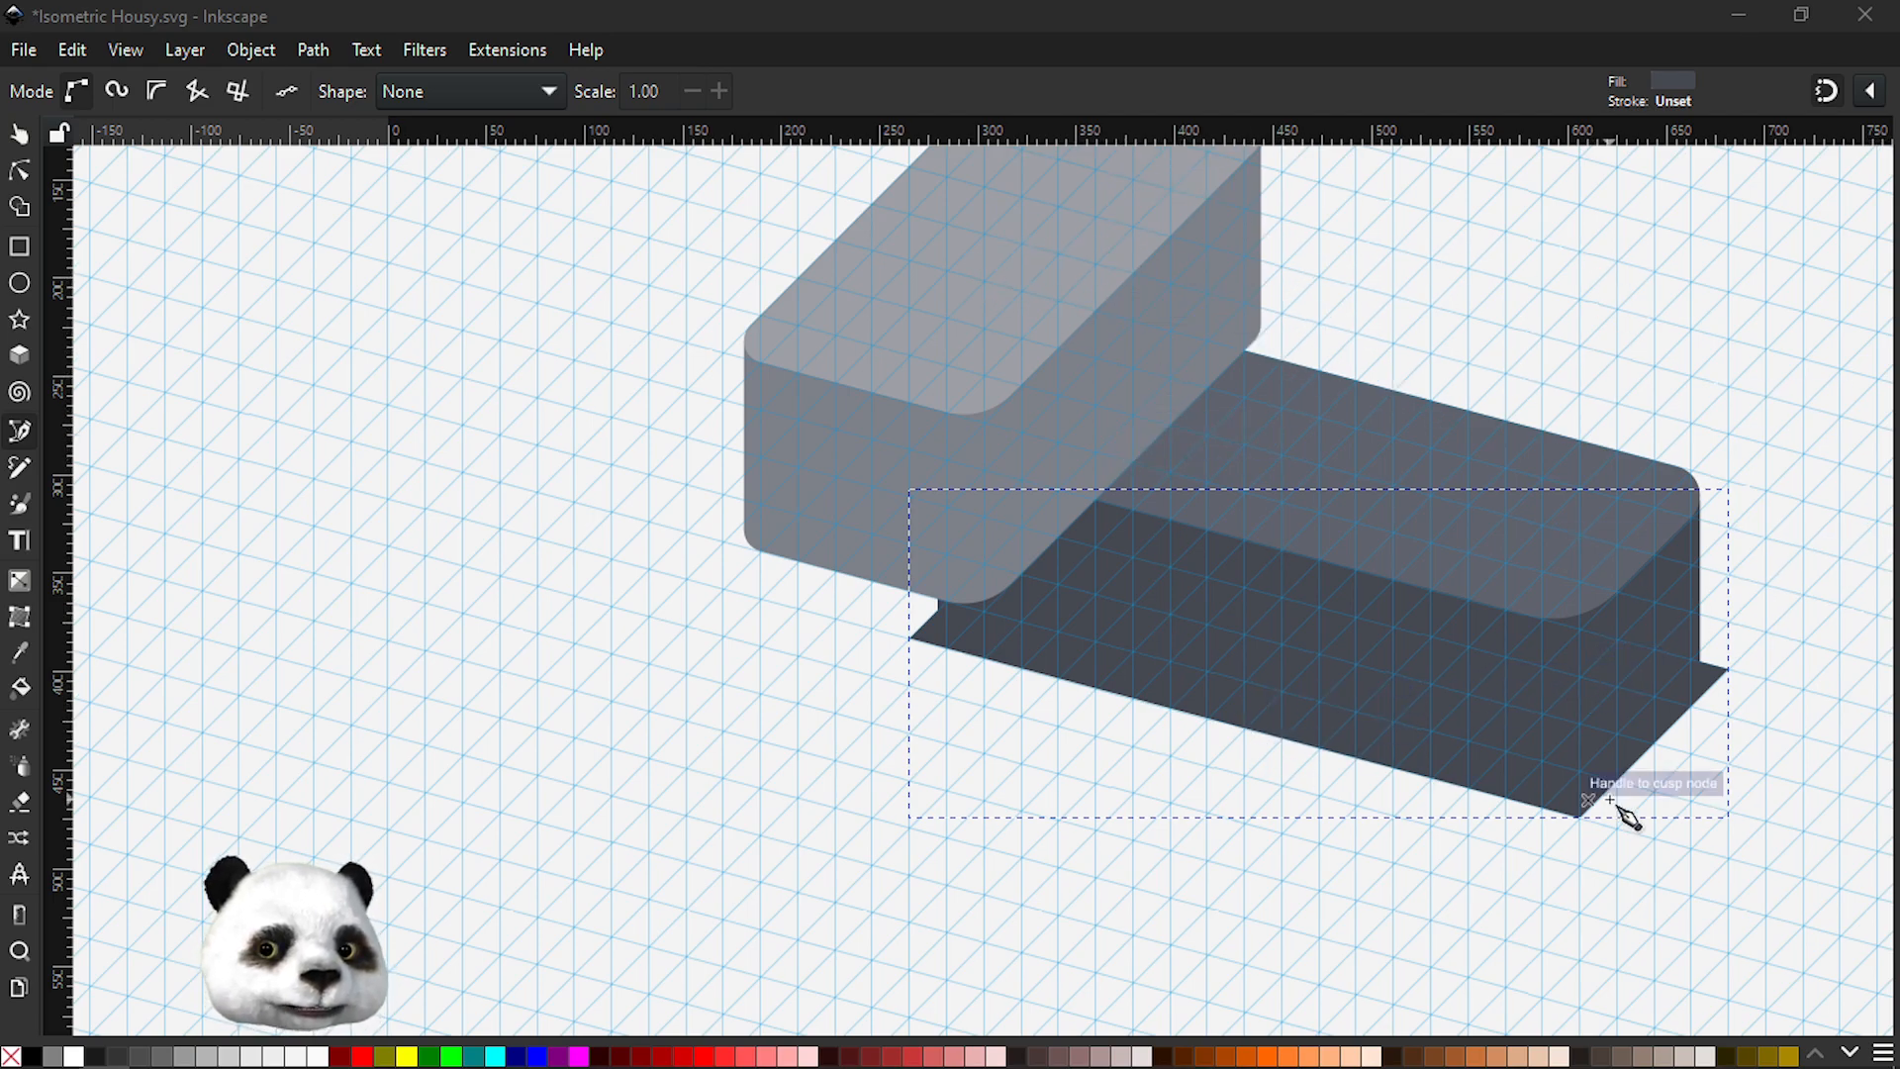
# - Round all four corners of the new base parallelogram to line up with the dark block's vertical edges, and clear the selection
pyautogui.click(1350, 15)
pyautogui.press('n')
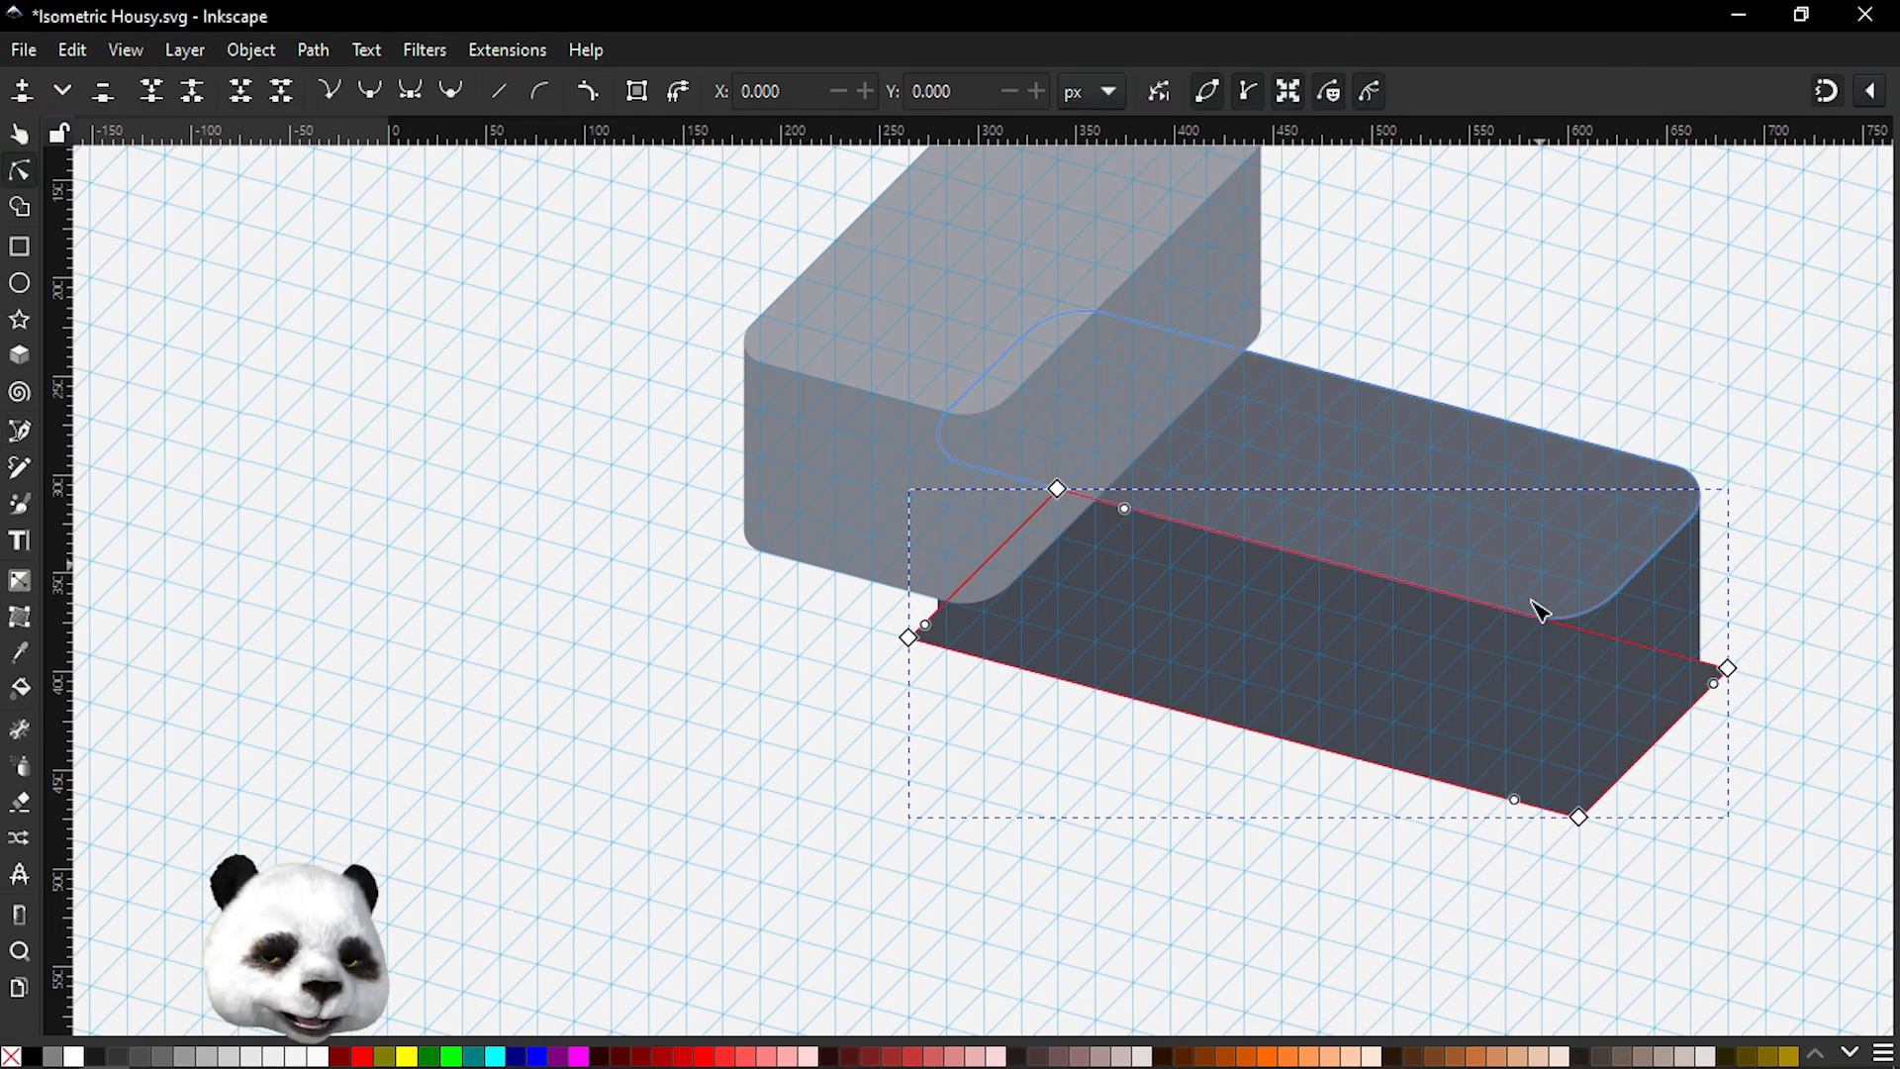
pyautogui.moveTo(596, 328); pyautogui.dragTo(1786, 1009)
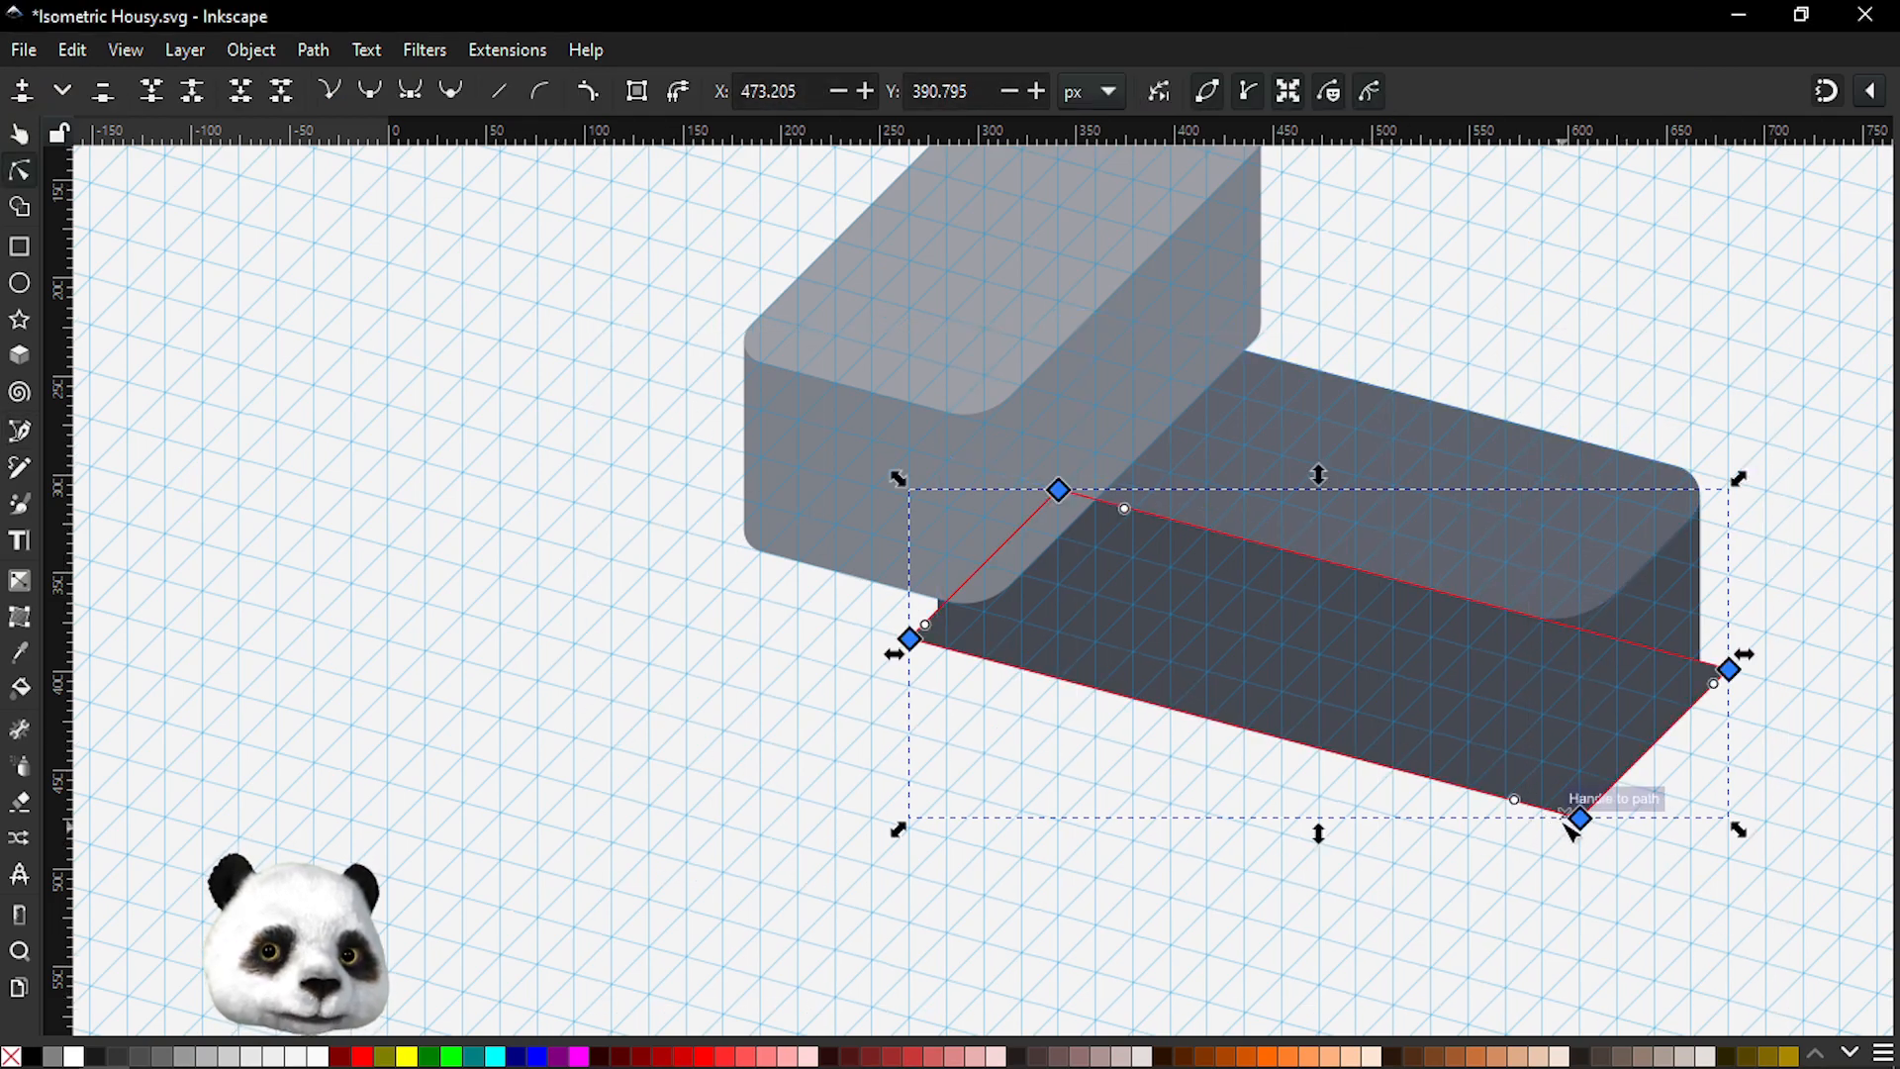
pyautogui.moveTo(1515, 799); pyautogui.dragTo(1548, 813)
pyautogui.moveTo(1687, 835); pyautogui.dragTo(1465, 903)
pyautogui.keyDown('ctrl'); pyautogui.scroll(2, 1469, 870); pyautogui.keyUp('ctrl')
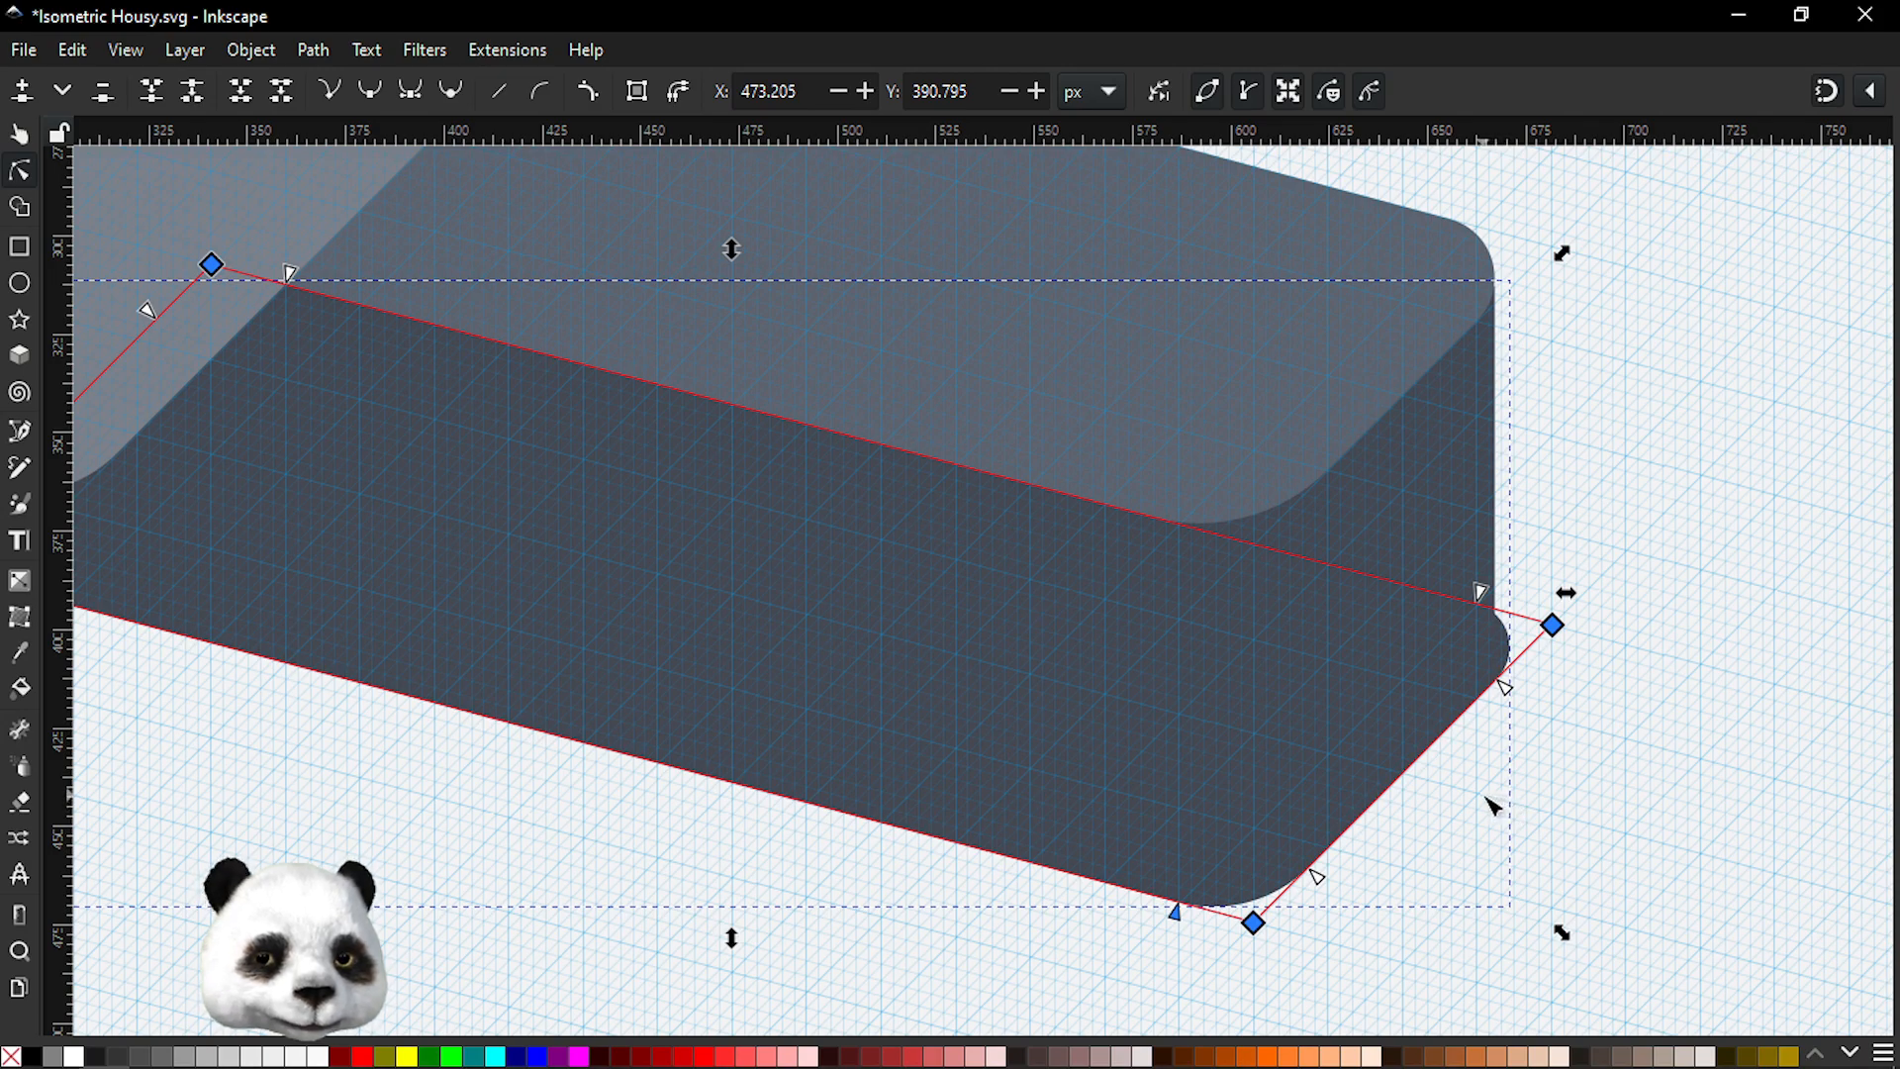
pyautogui.keyDown('ctrl'); pyautogui.scroll(-2, 1475, 810); pyautogui.keyUp('ctrl')
pyautogui.moveTo(1398, 840); pyautogui.dragTo(1417, 825)
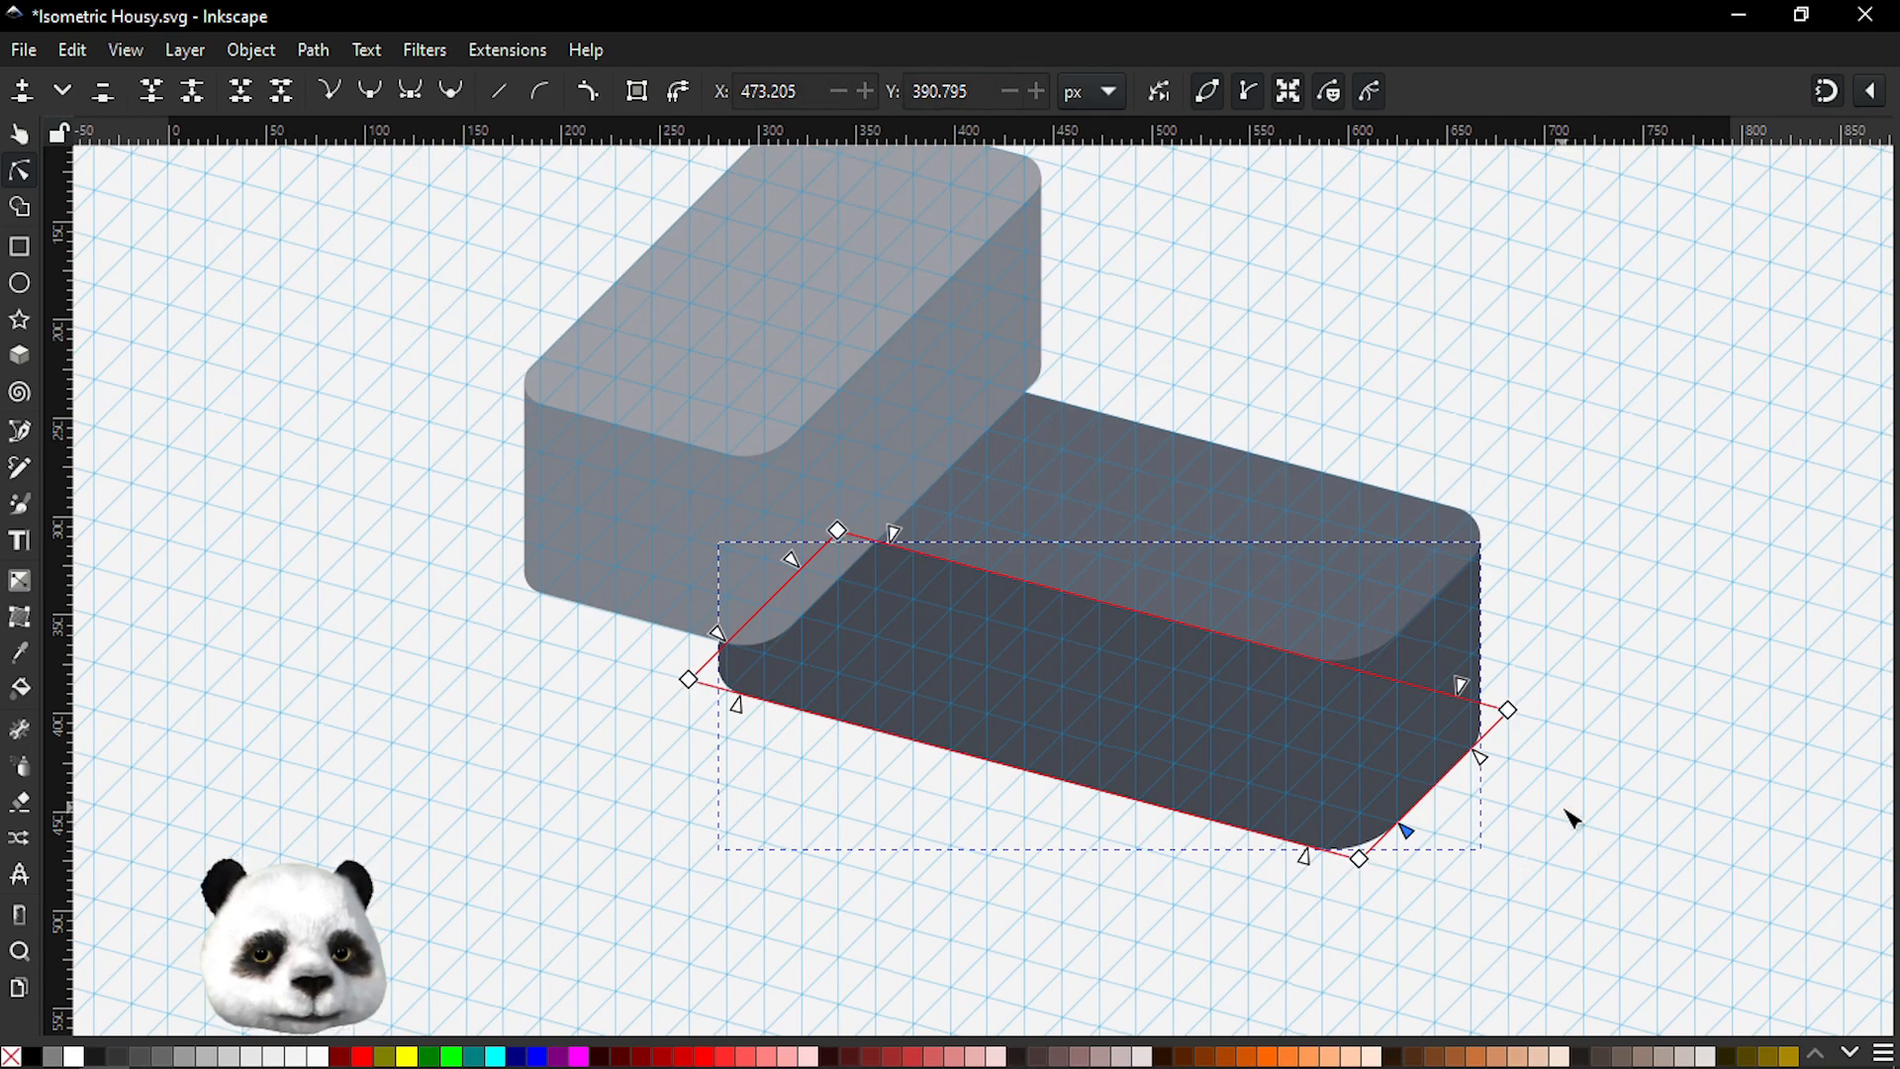
pyautogui.click(1573, 819)
pyautogui.scroll(1, 1489, 802)
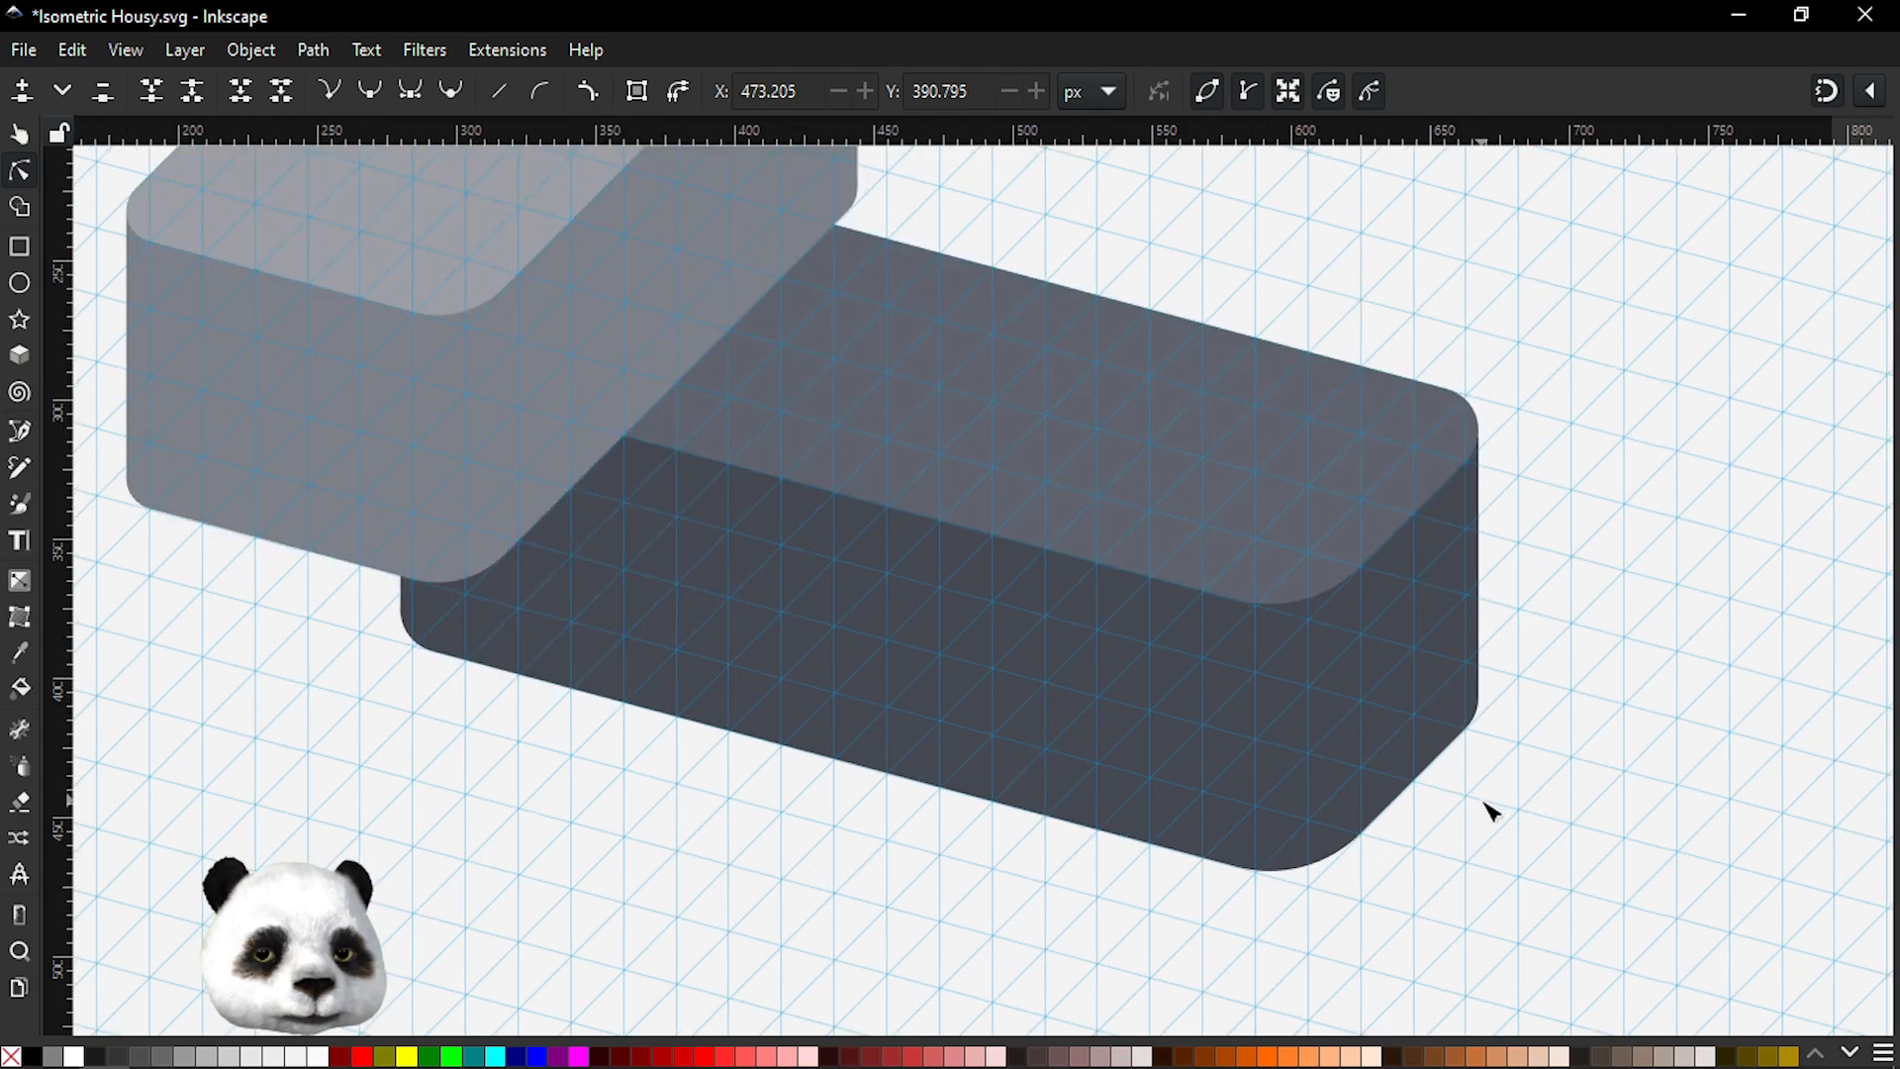
# - Raise the rounded base shape straight up to the dark block's top face, aligning it with the face's edges
pyautogui.hotkey('ctrl', 's')
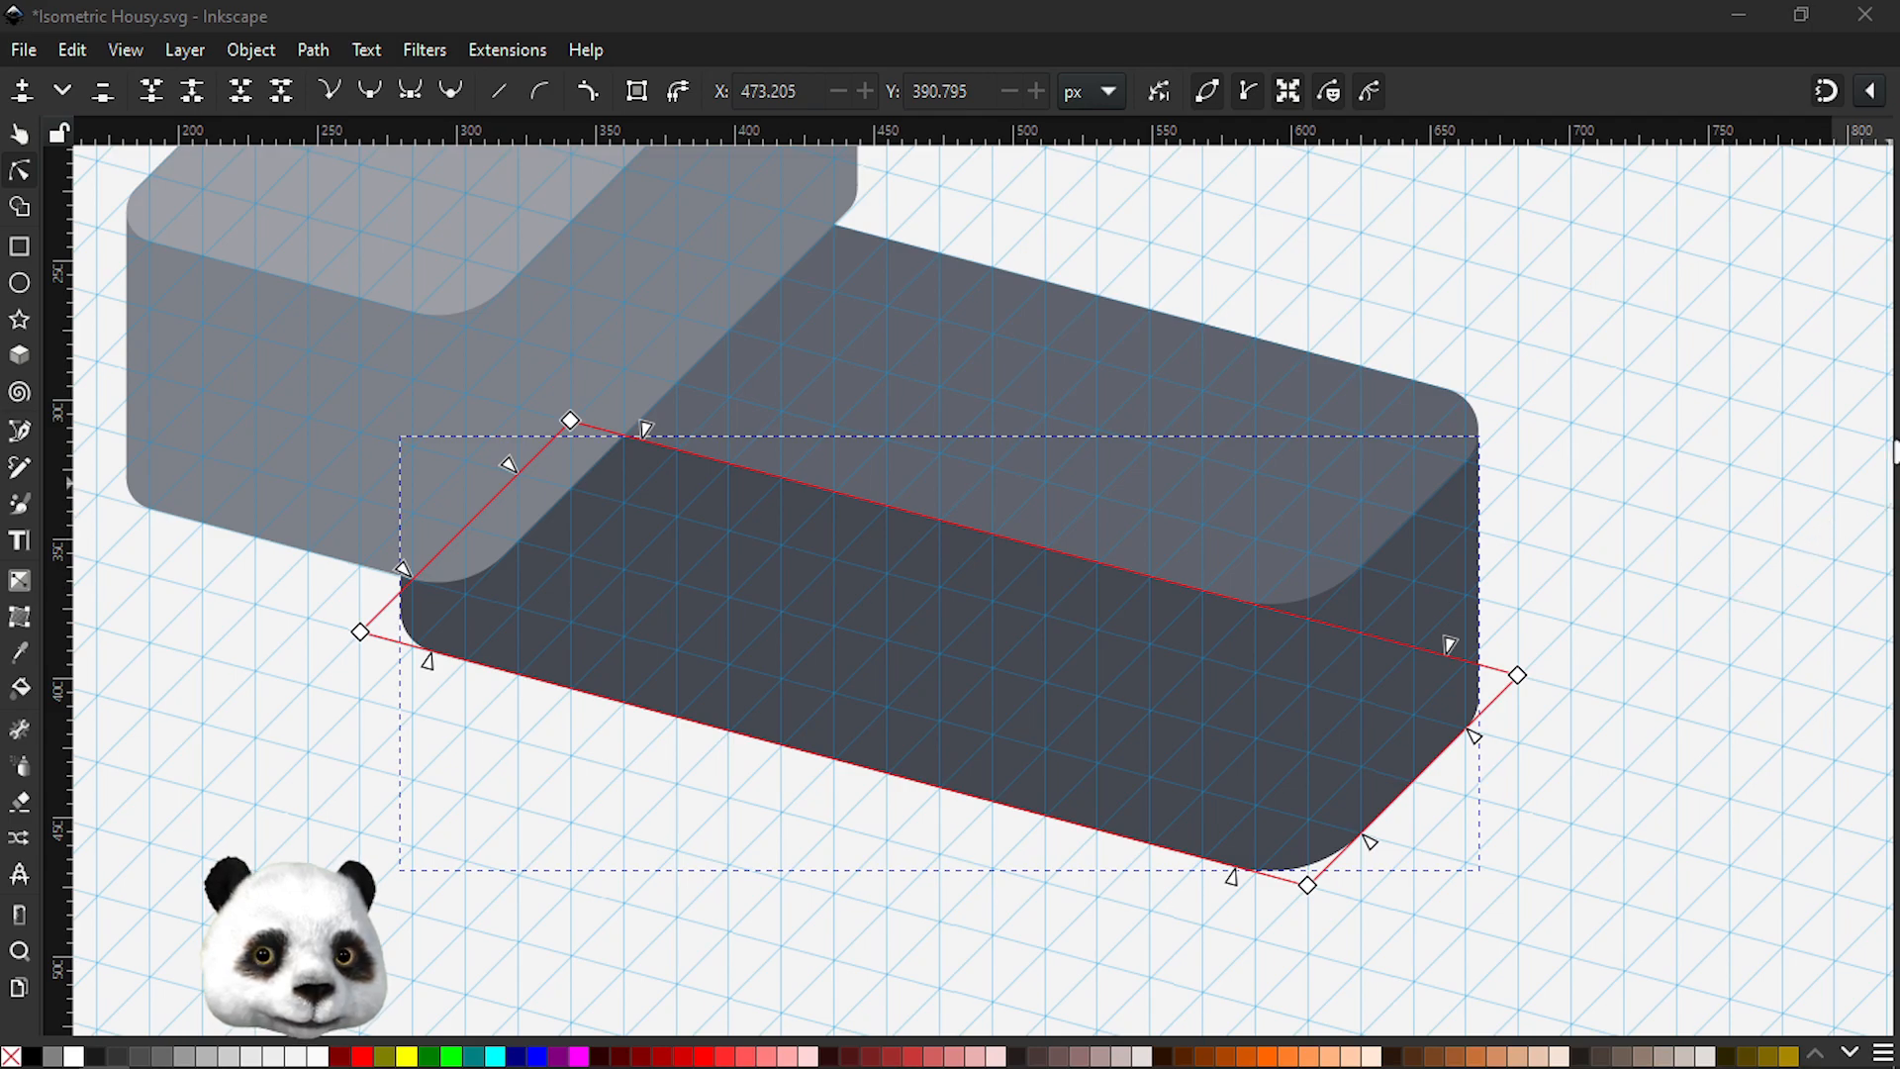
pyautogui.press('s')
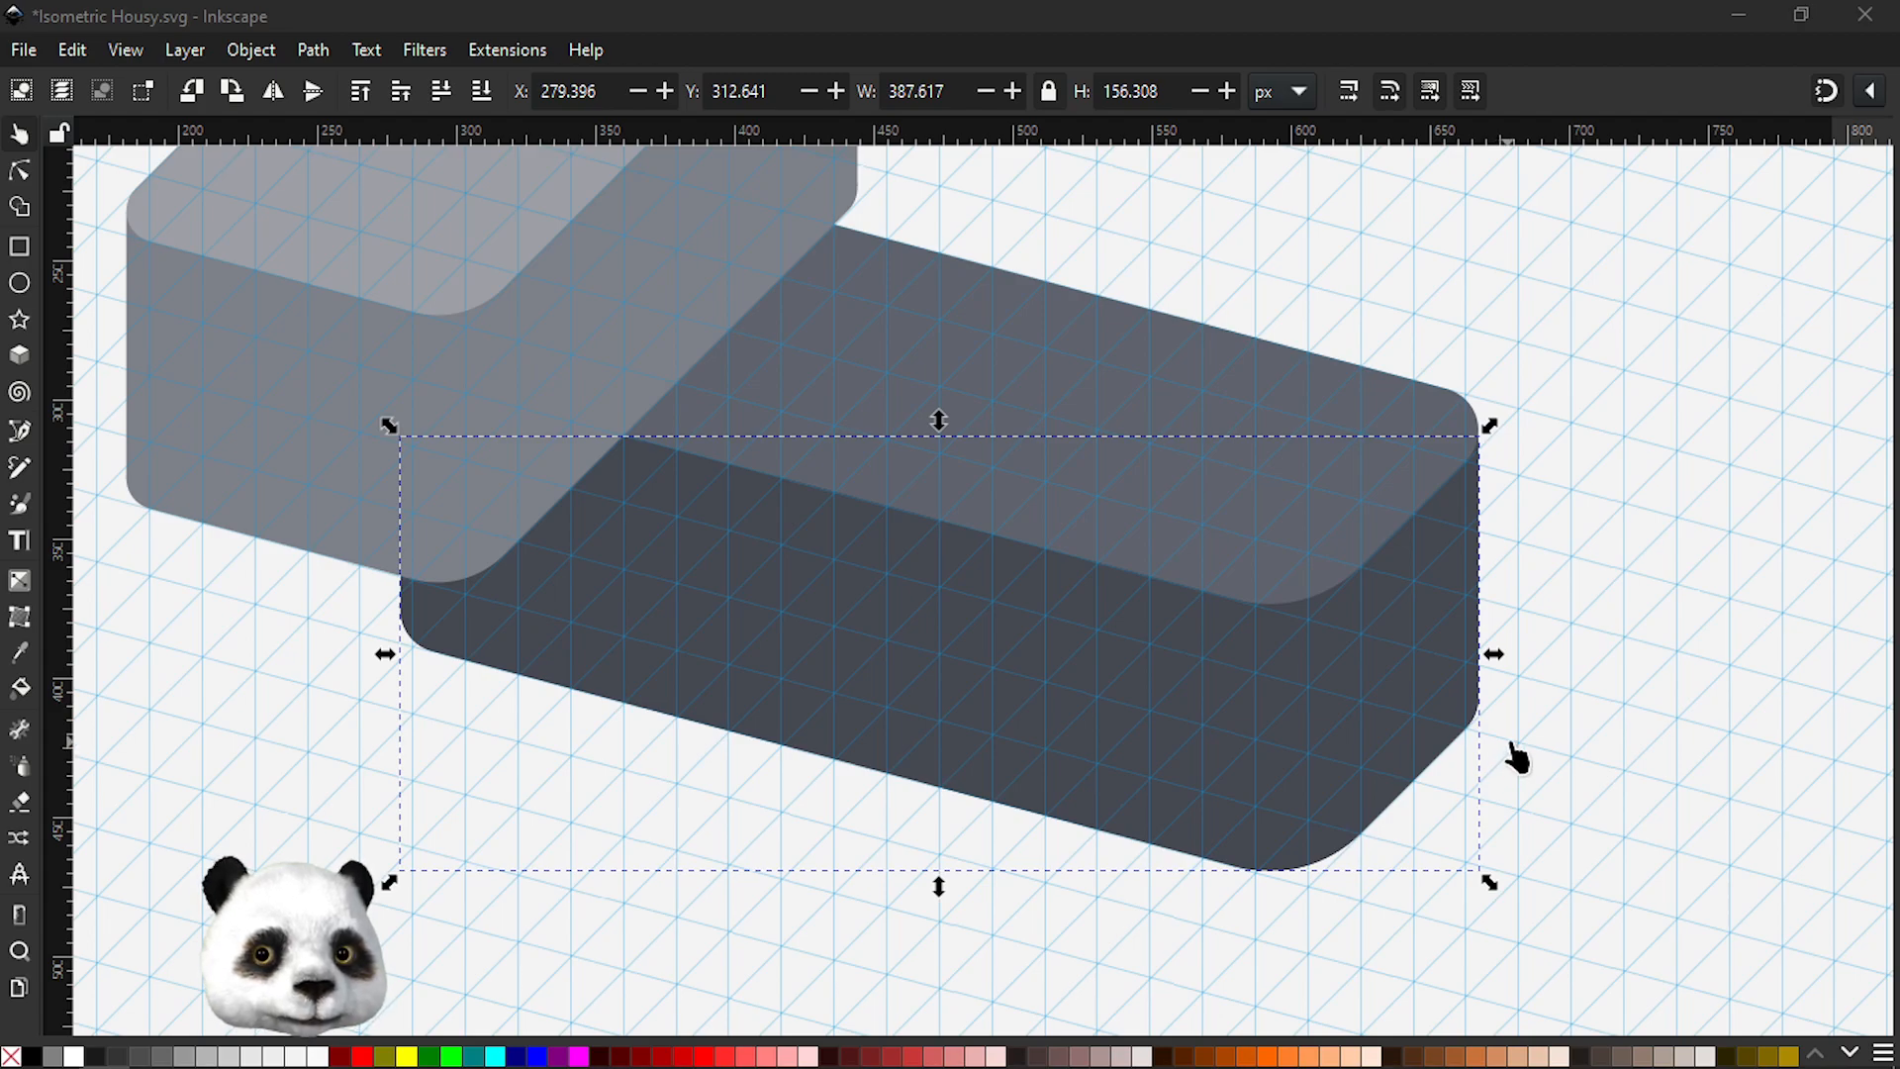
pyautogui.click(1427, 10)
pyautogui.hotkey('ctrl', 'F11')
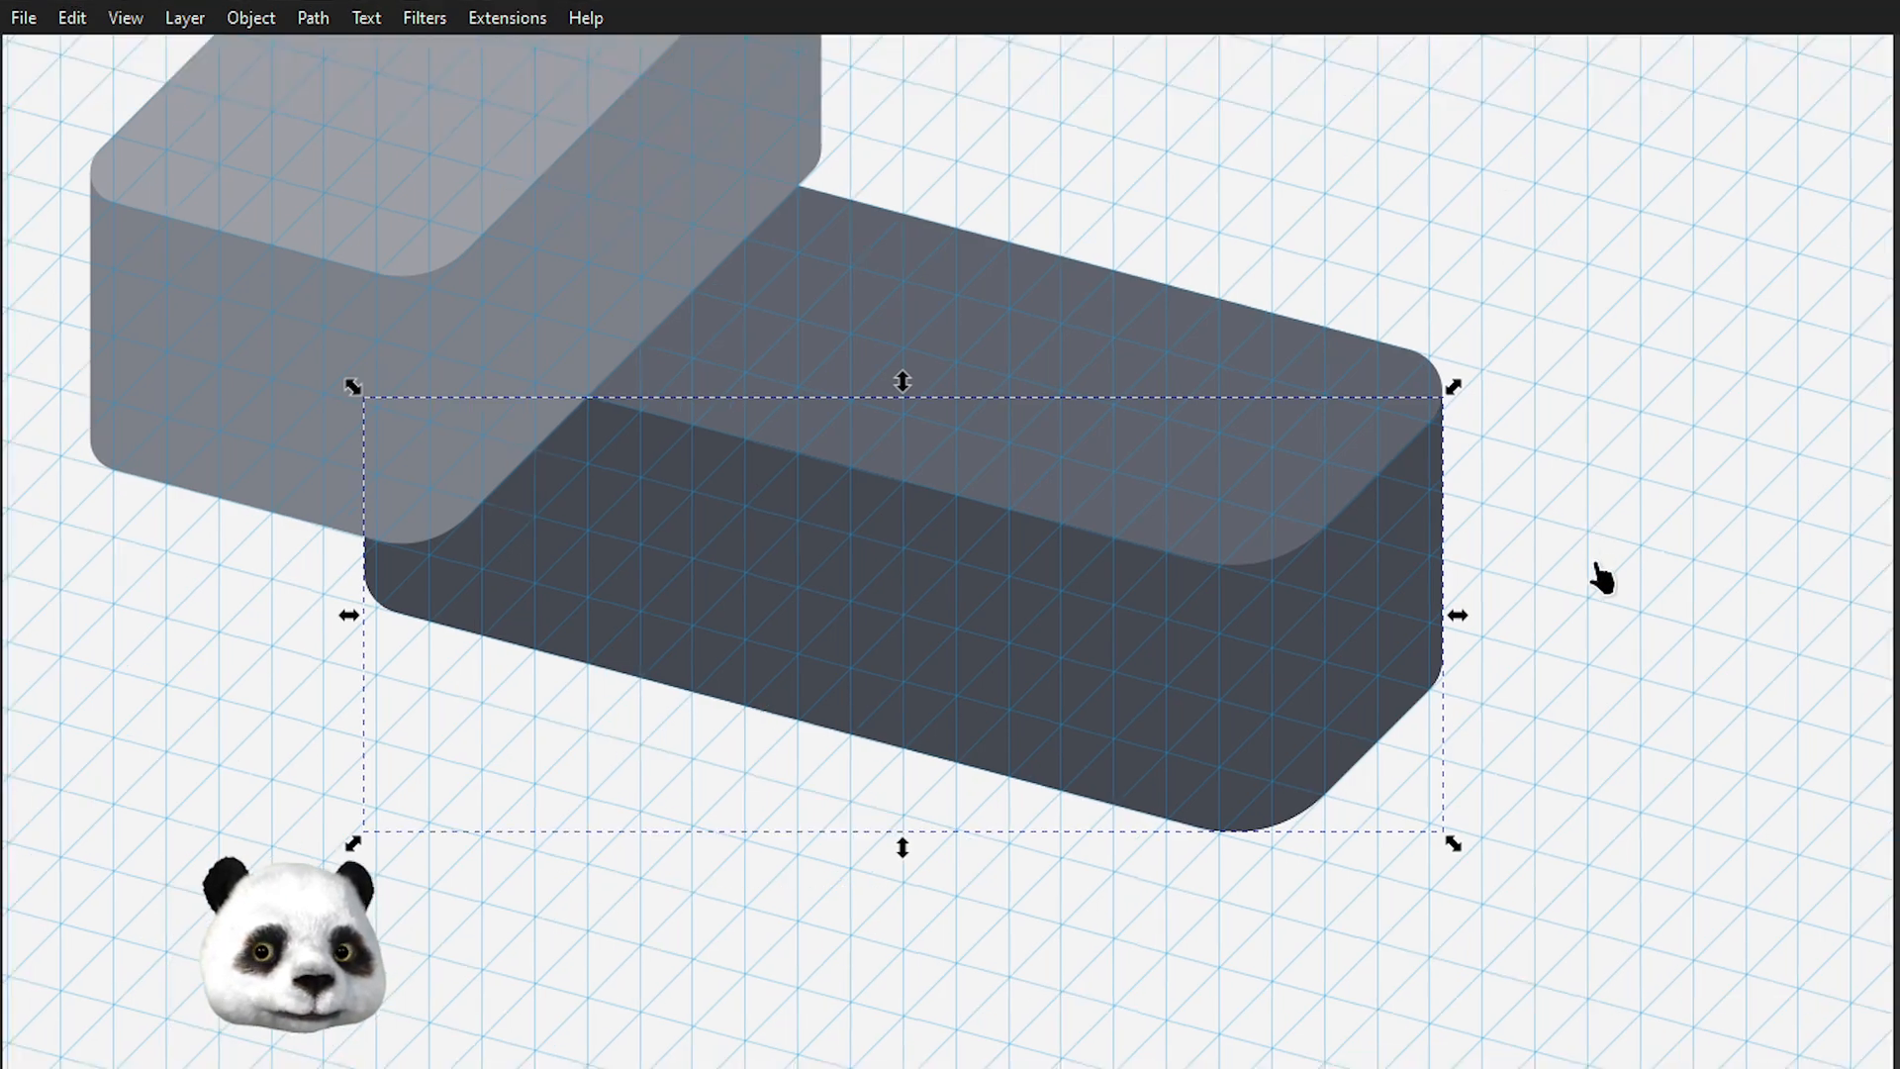
pyautogui.press('Up')
pyautogui.press('Up')
pyautogui.press('Up')
pyautogui.press('Up')
pyautogui.press('Up')
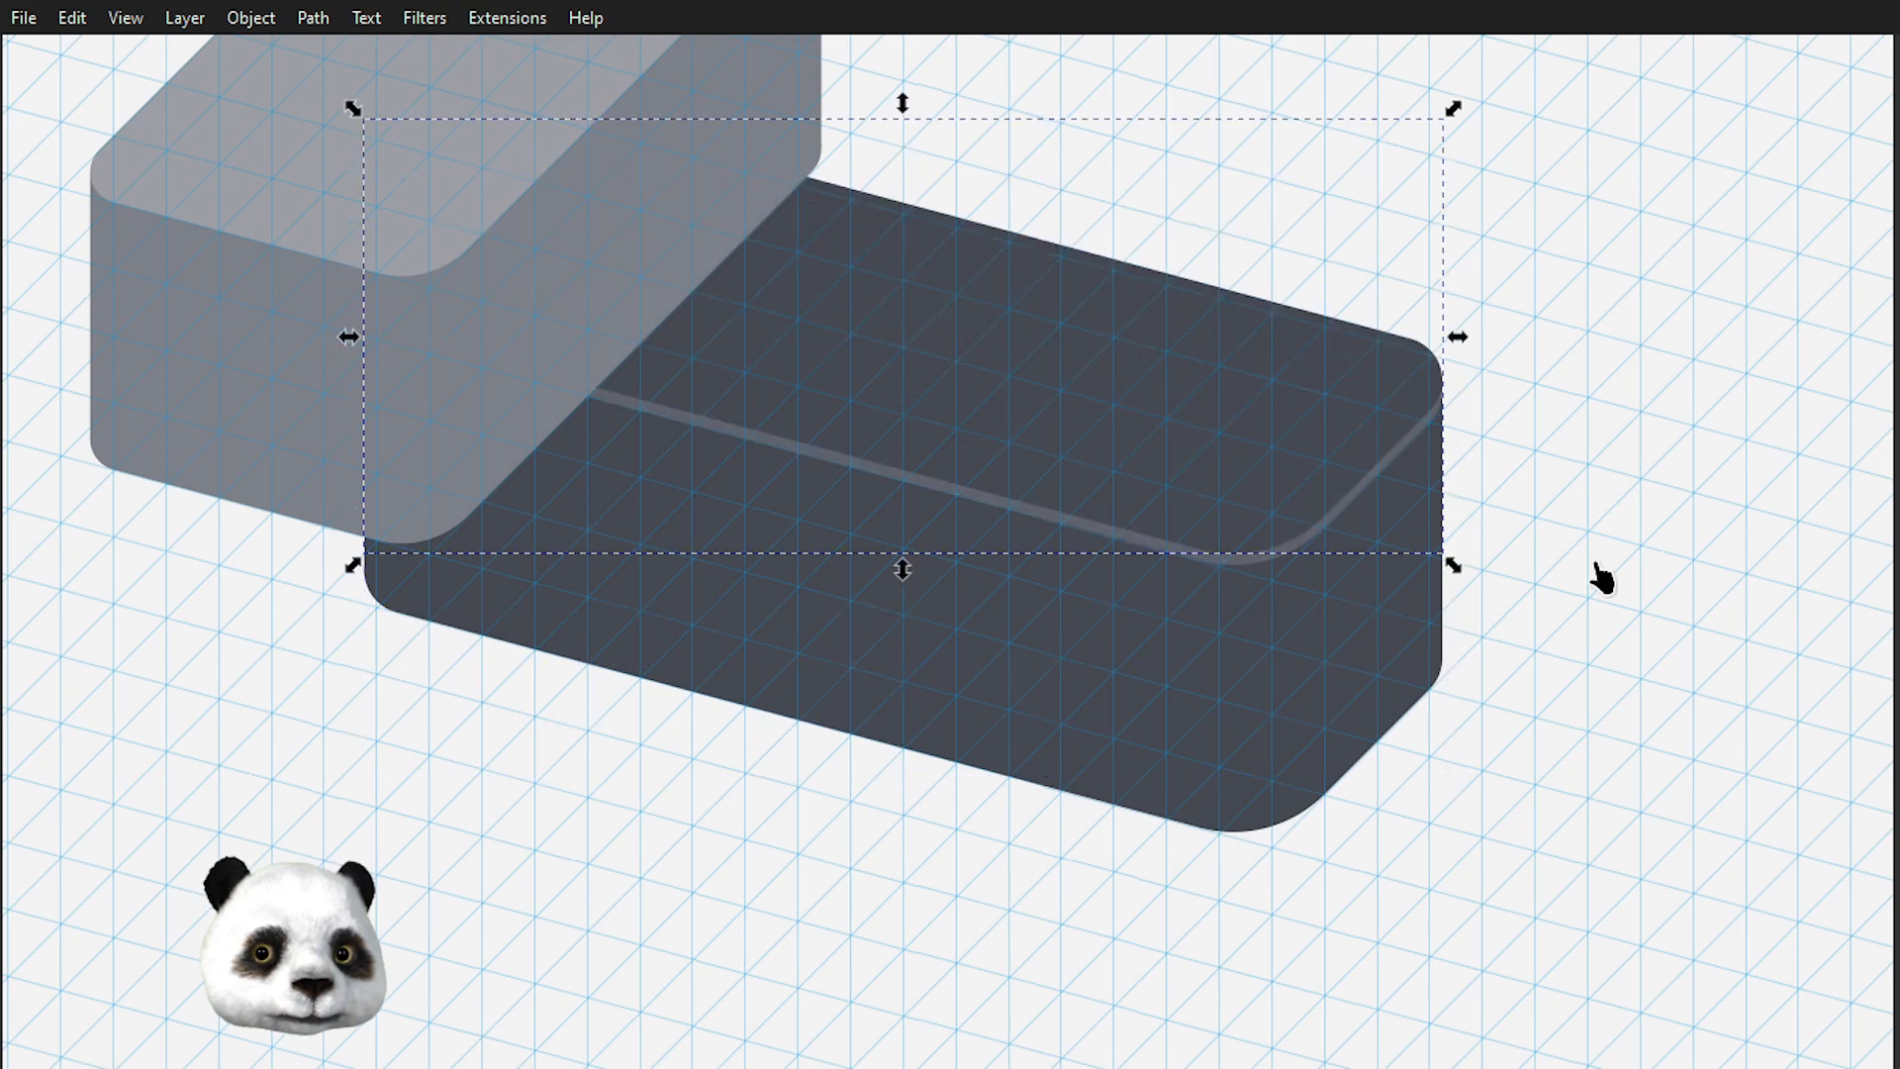
pyautogui.moveTo(1336, 411); pyautogui.dragTo(1342, 437)
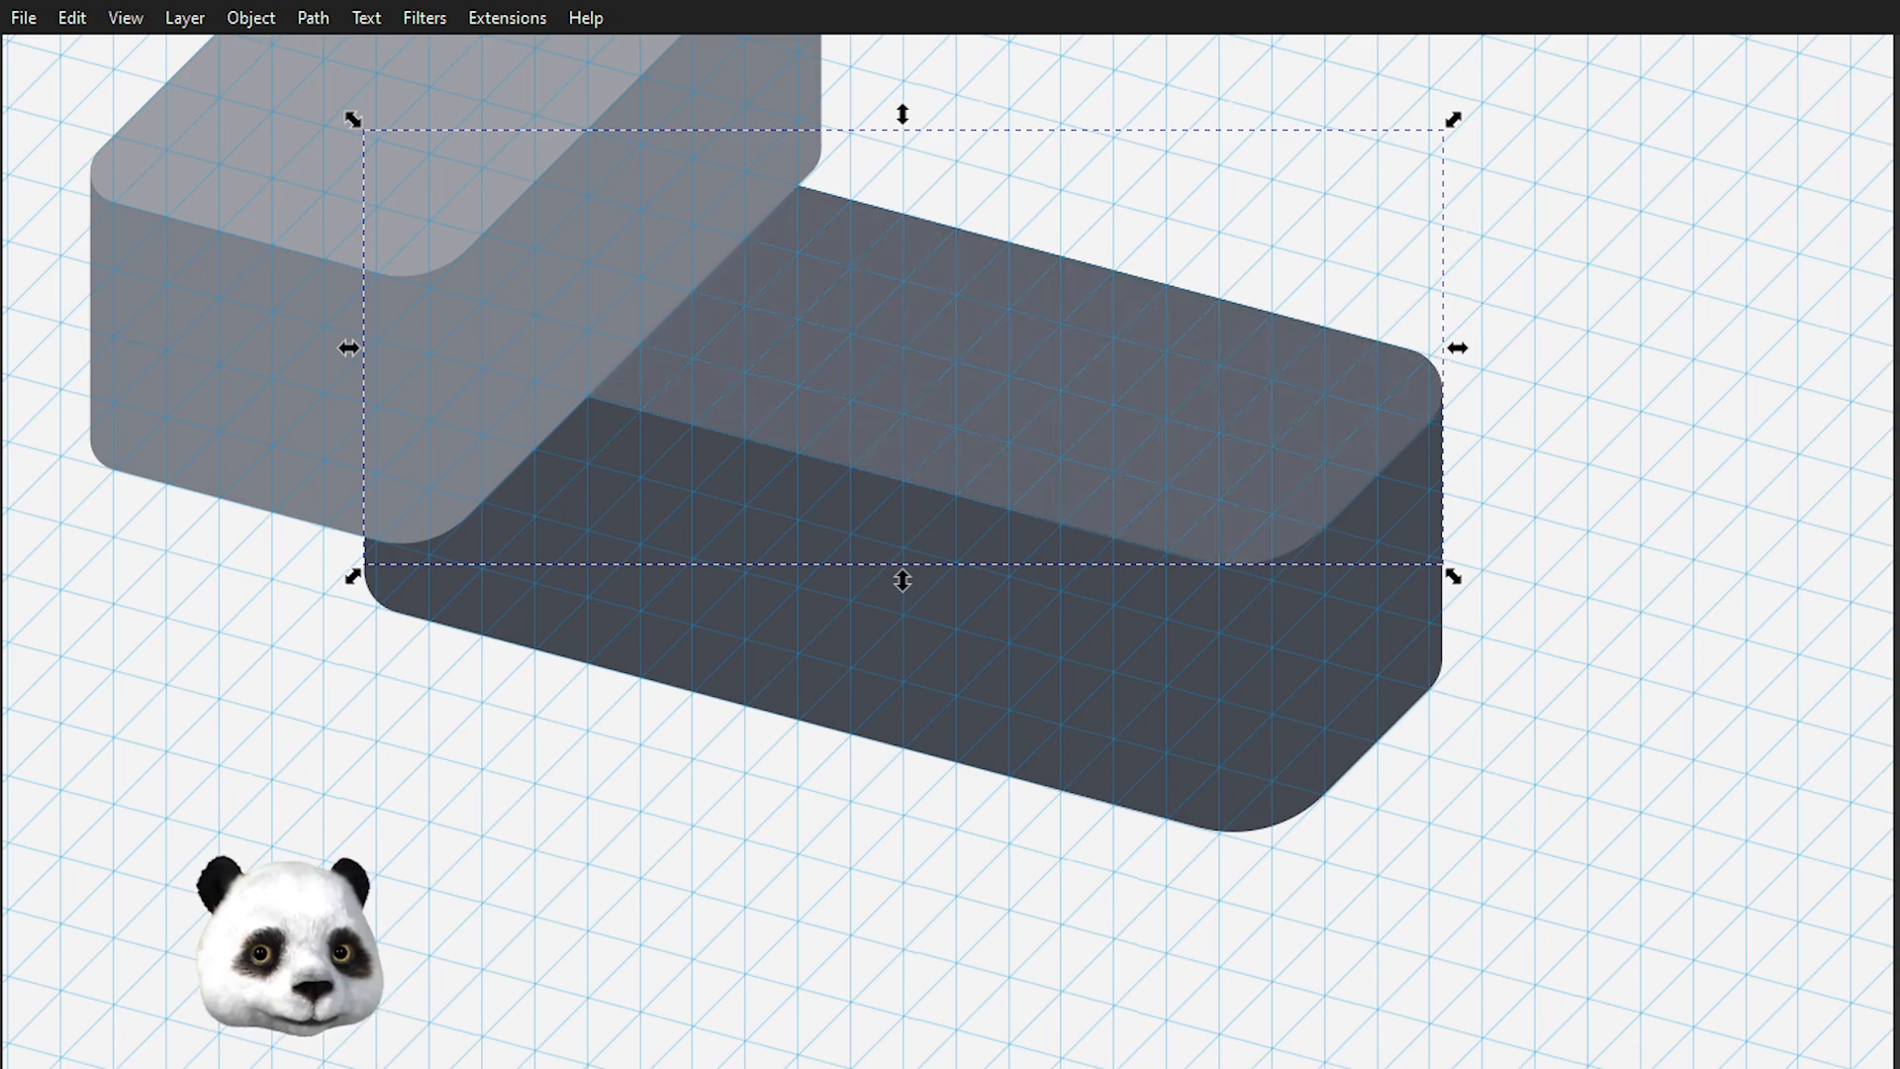
# - Fill the raised shape with the lighter colour of the dark block's top face, and check its outline
pyautogui.press('b')
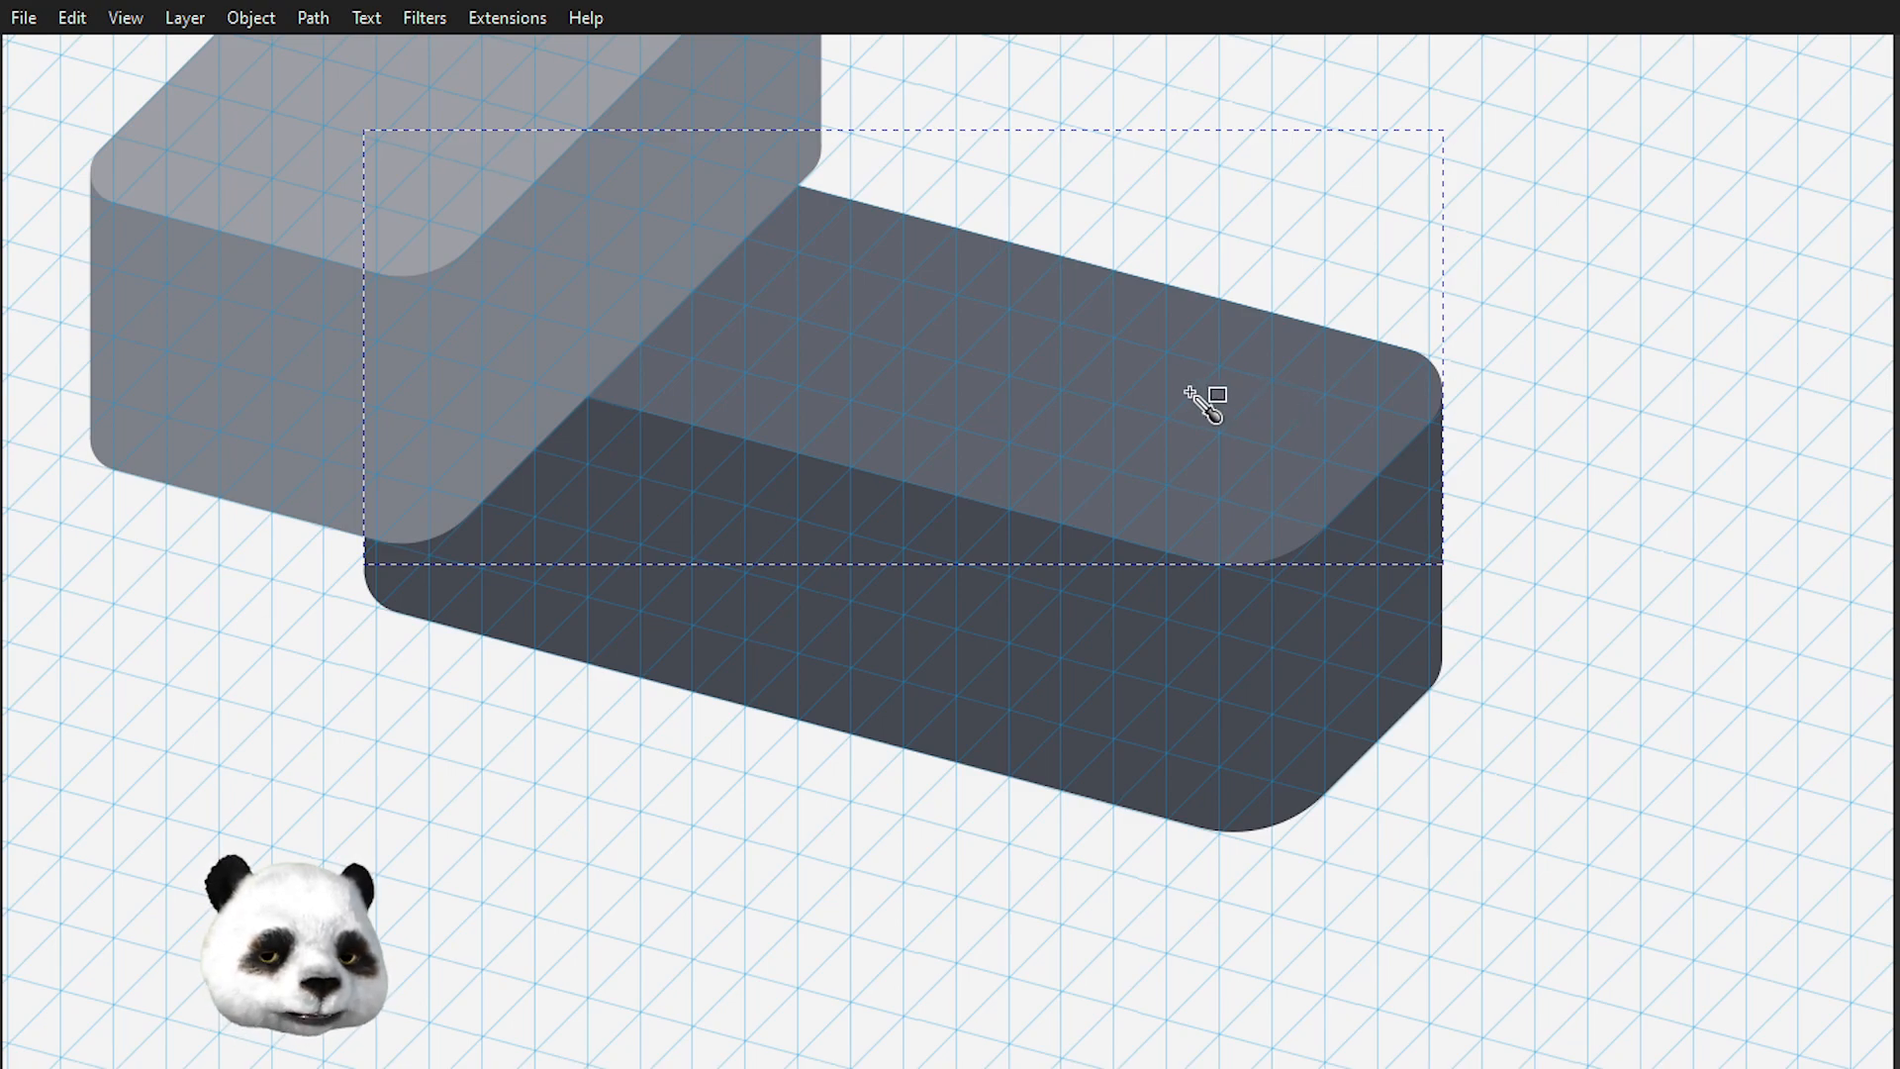
pyautogui.click(1164, 392)
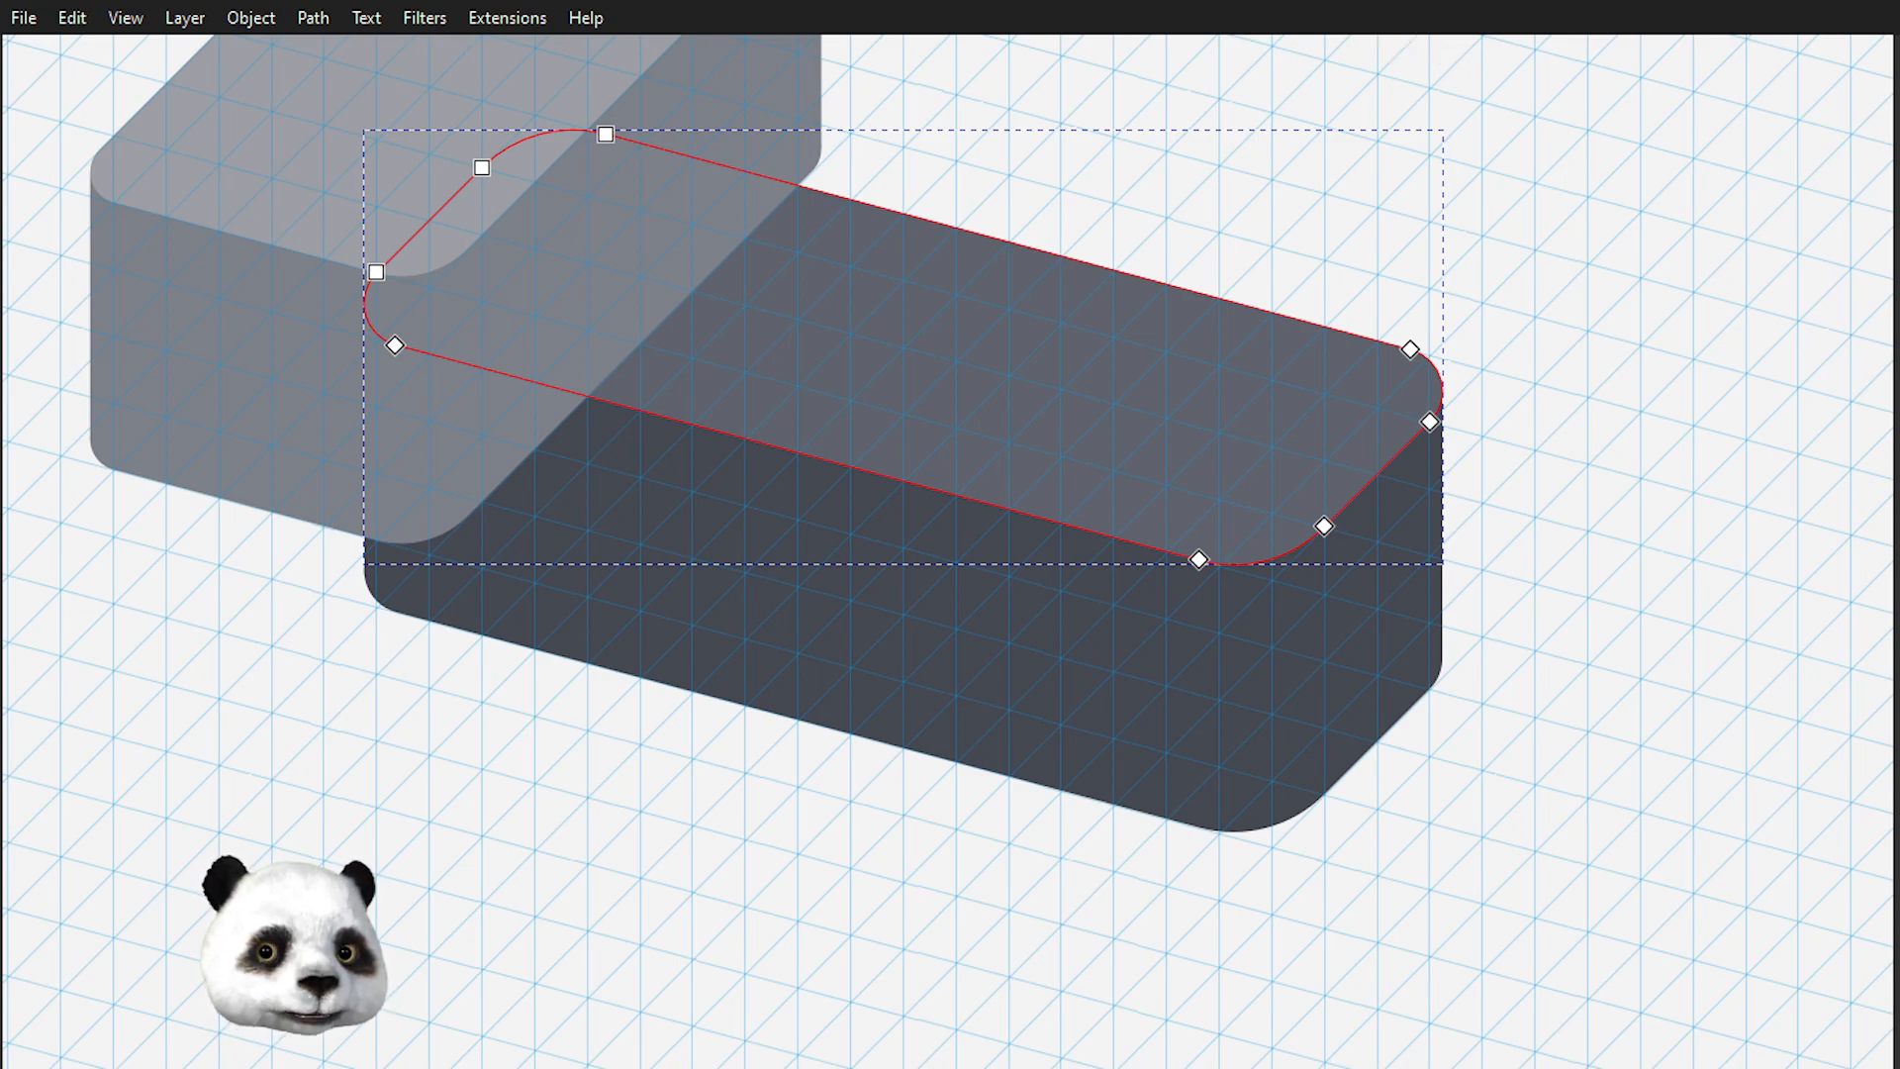
pyautogui.press('s')
pyautogui.click(1562, 277)
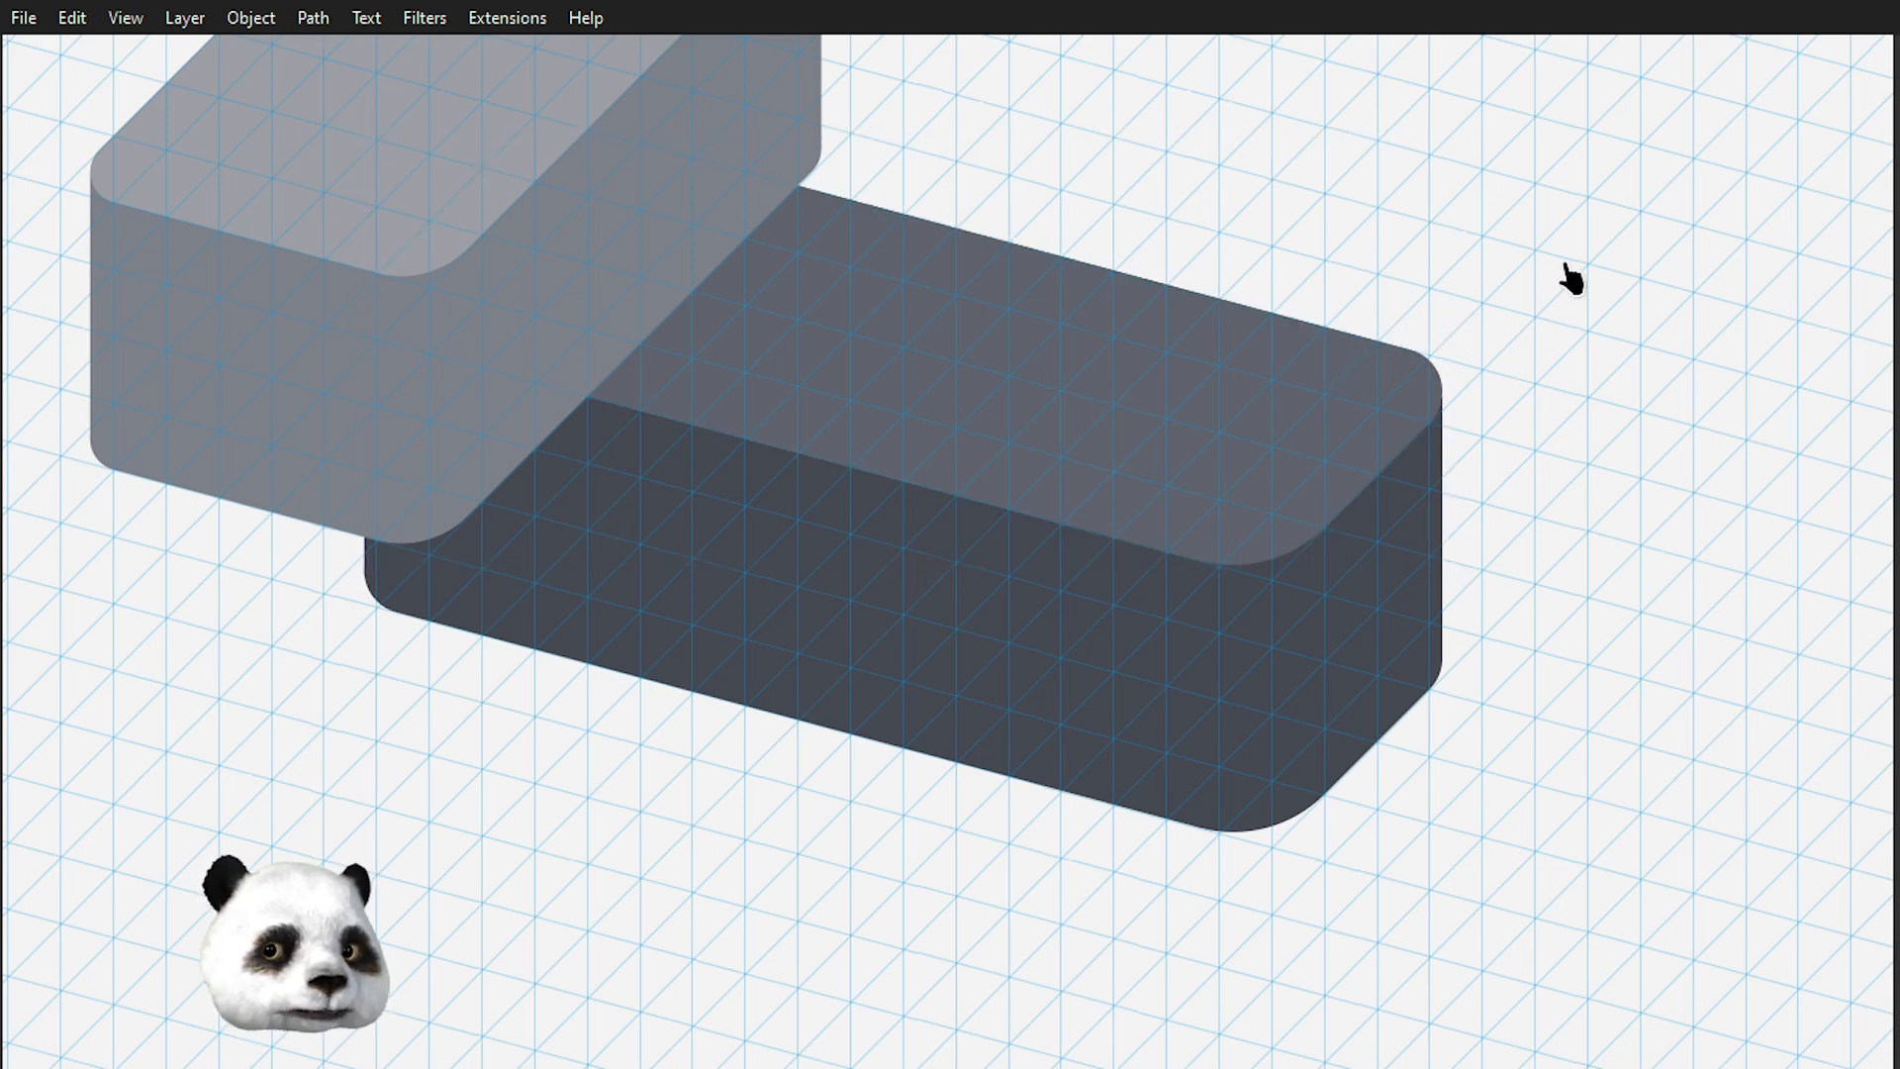
pyautogui.click(1128, 396)
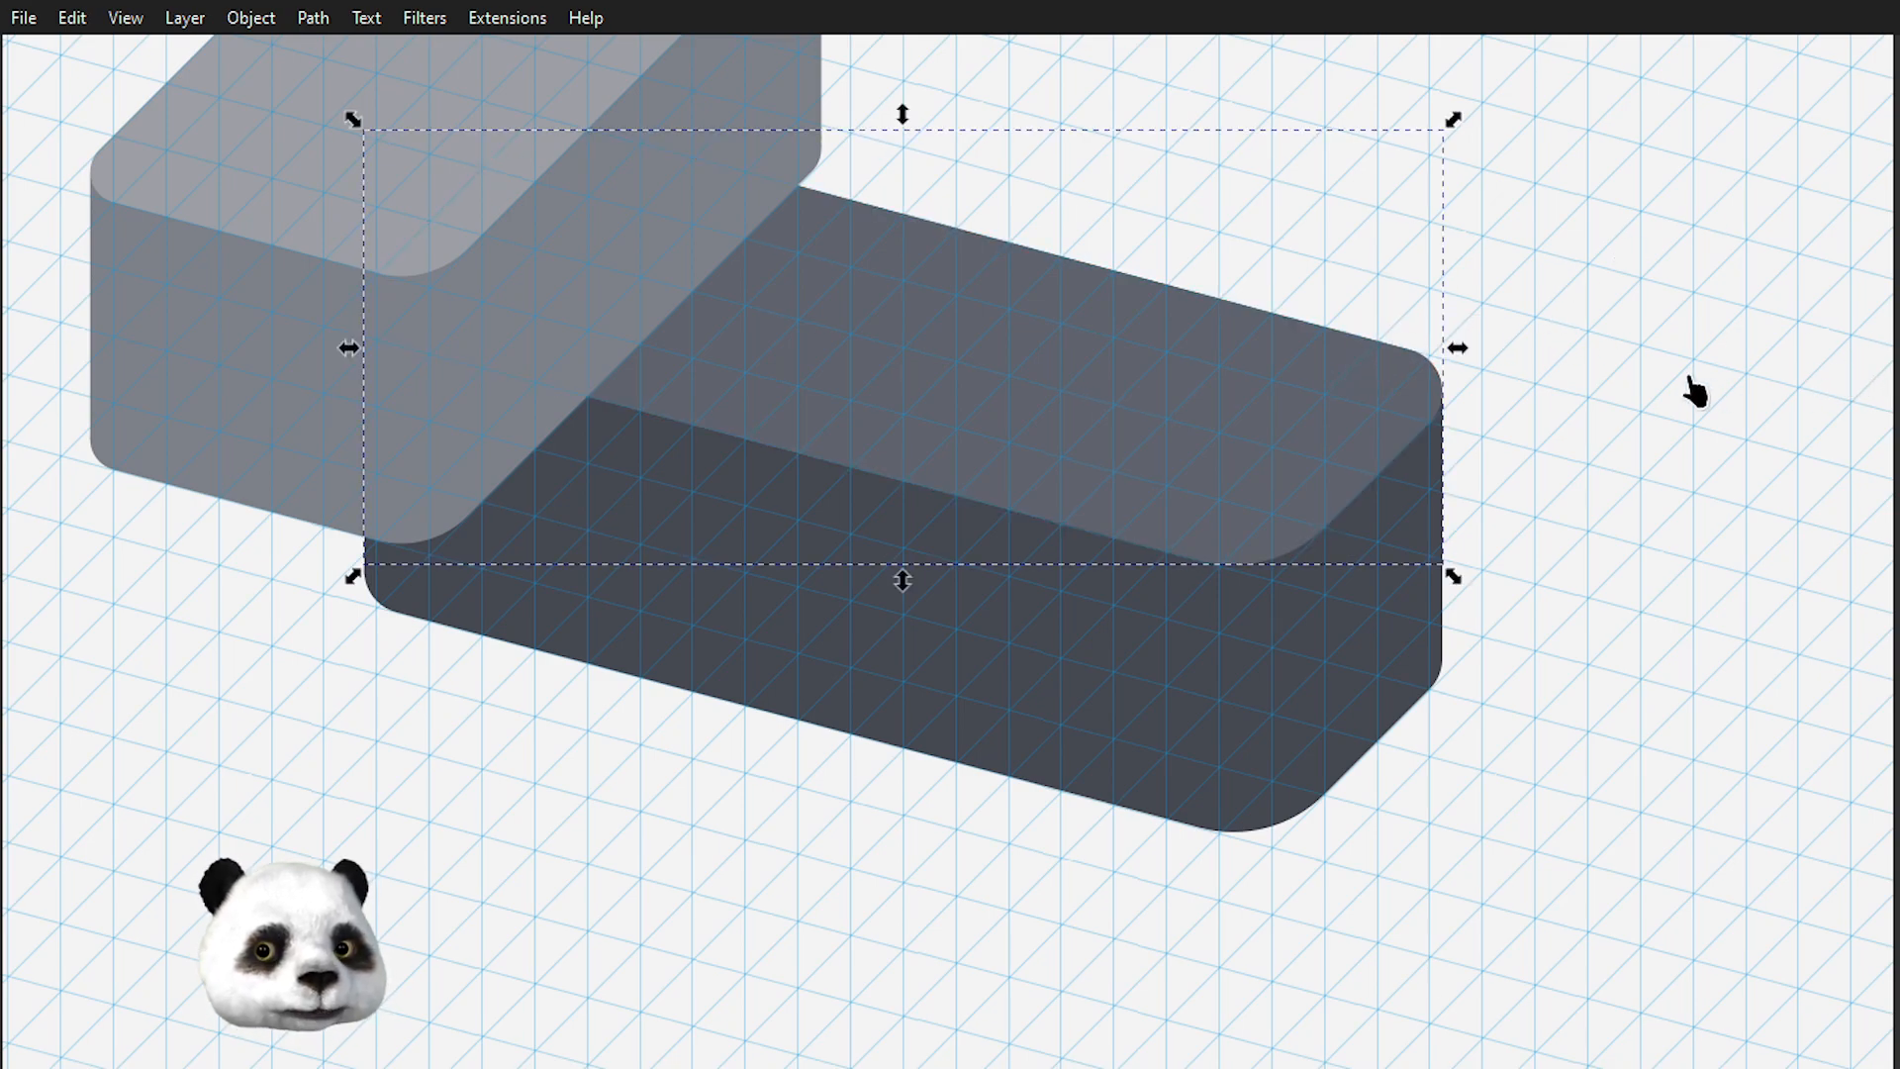
pyautogui.press('n')
pyautogui.click(1696, 497)
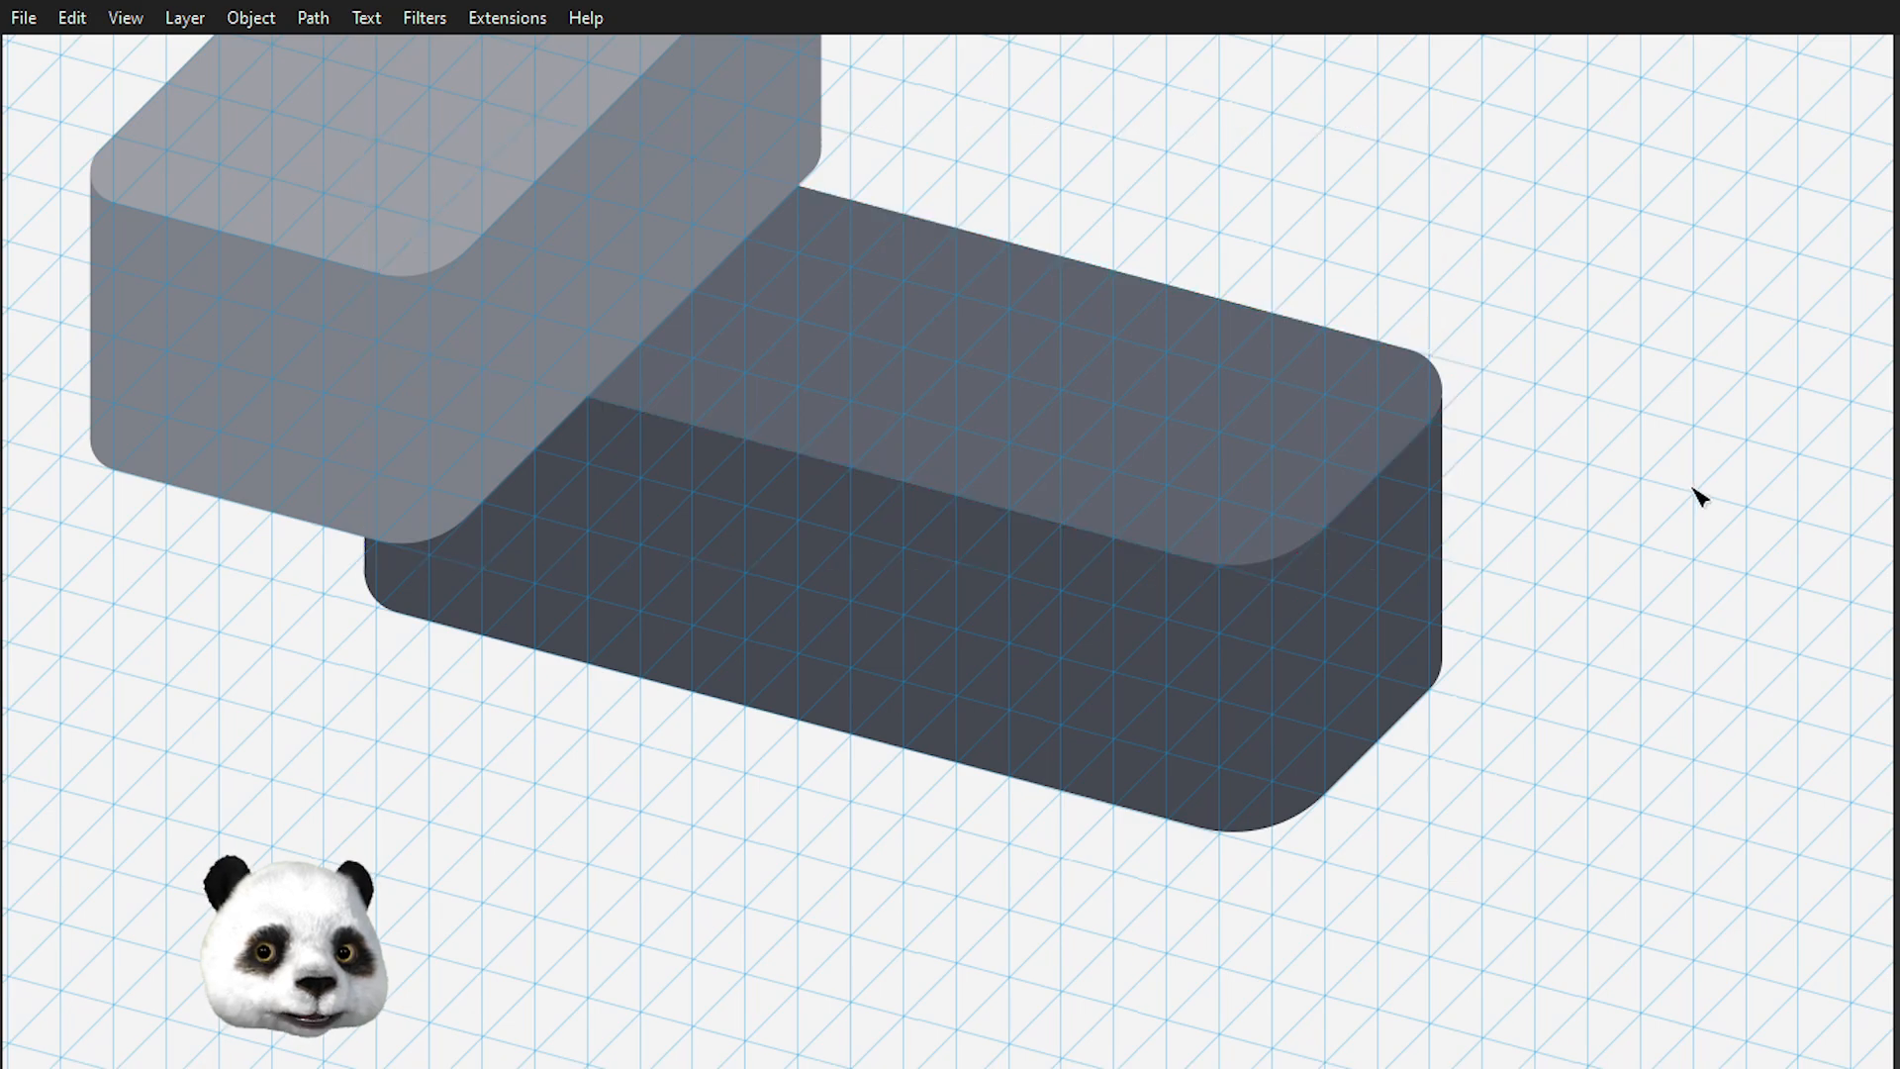
pyautogui.scroll(-2, 1623, 535)
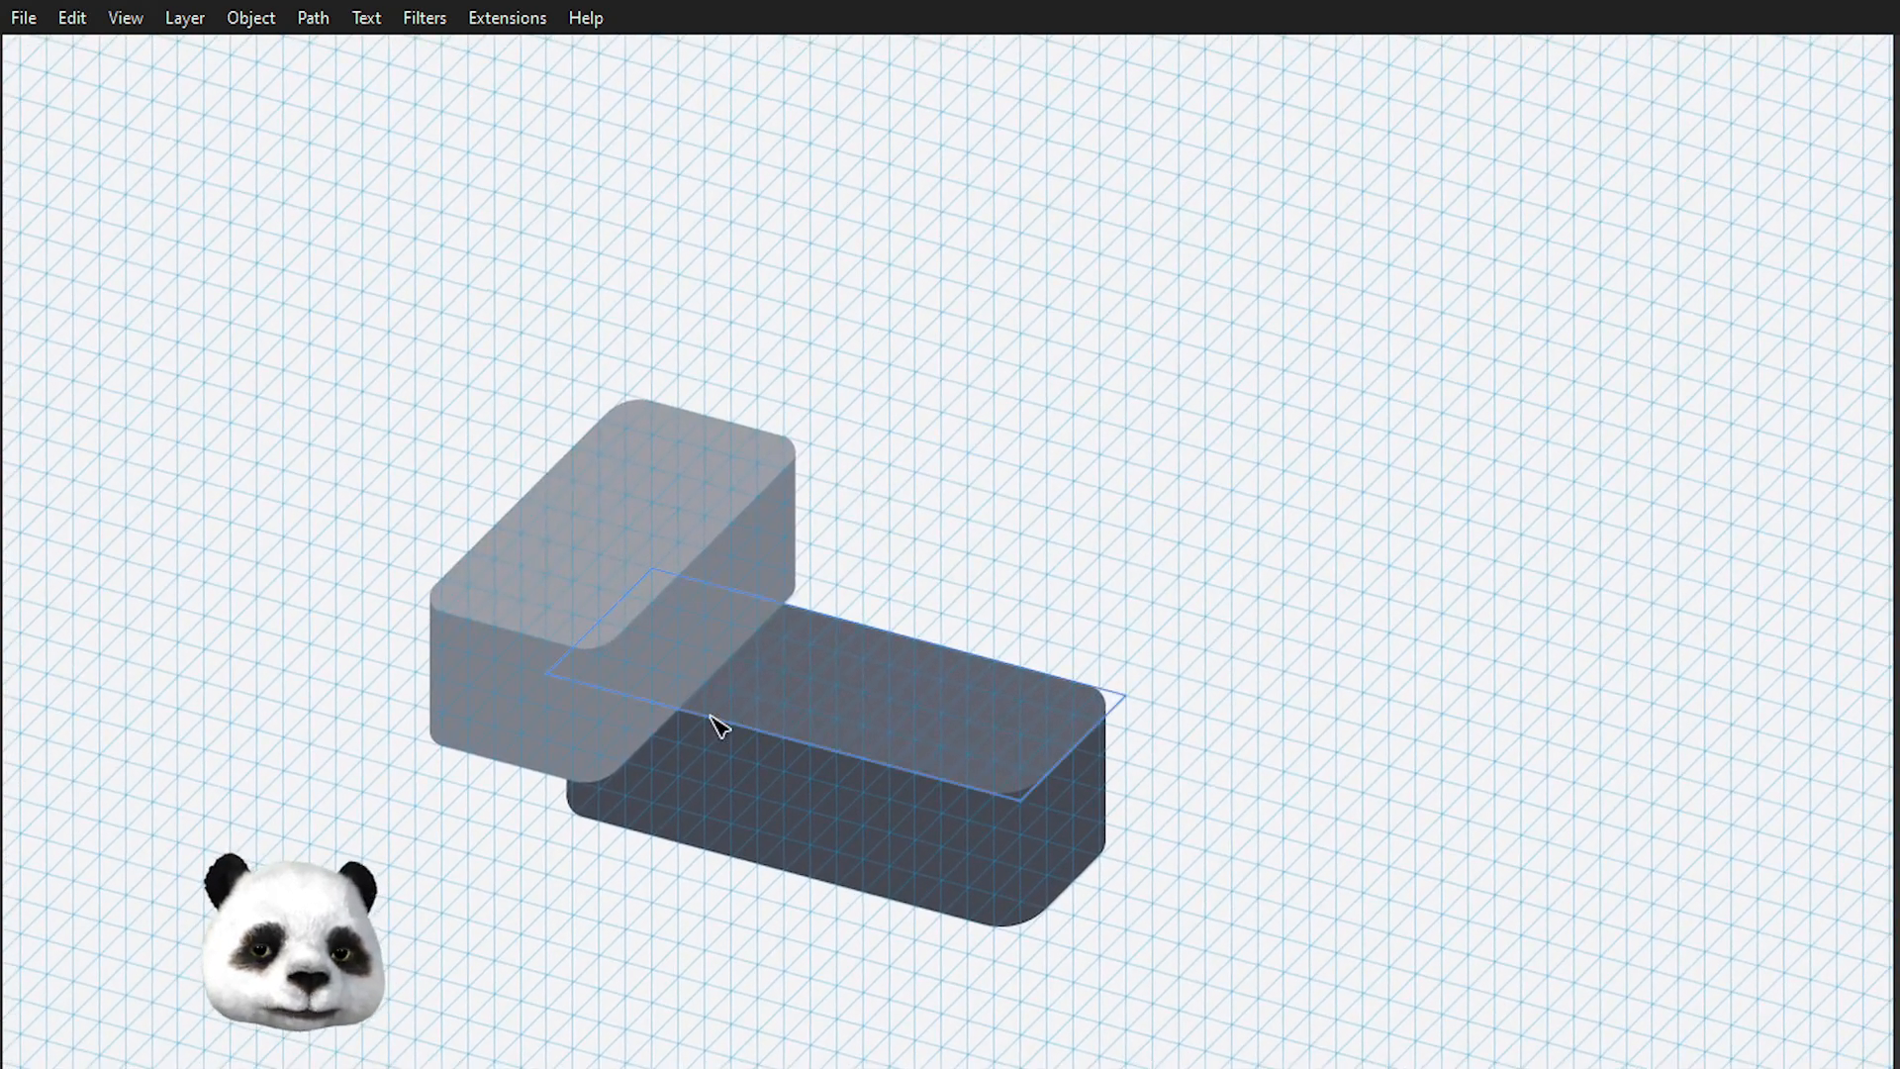
# - Bring the whole dark block to the front of the stack and return it behind the light block, clearing the selection
pyautogui.scroll(3, 712, 729)
pyautogui.moveTo(1308, 405); pyautogui.dragTo(1348, 326)
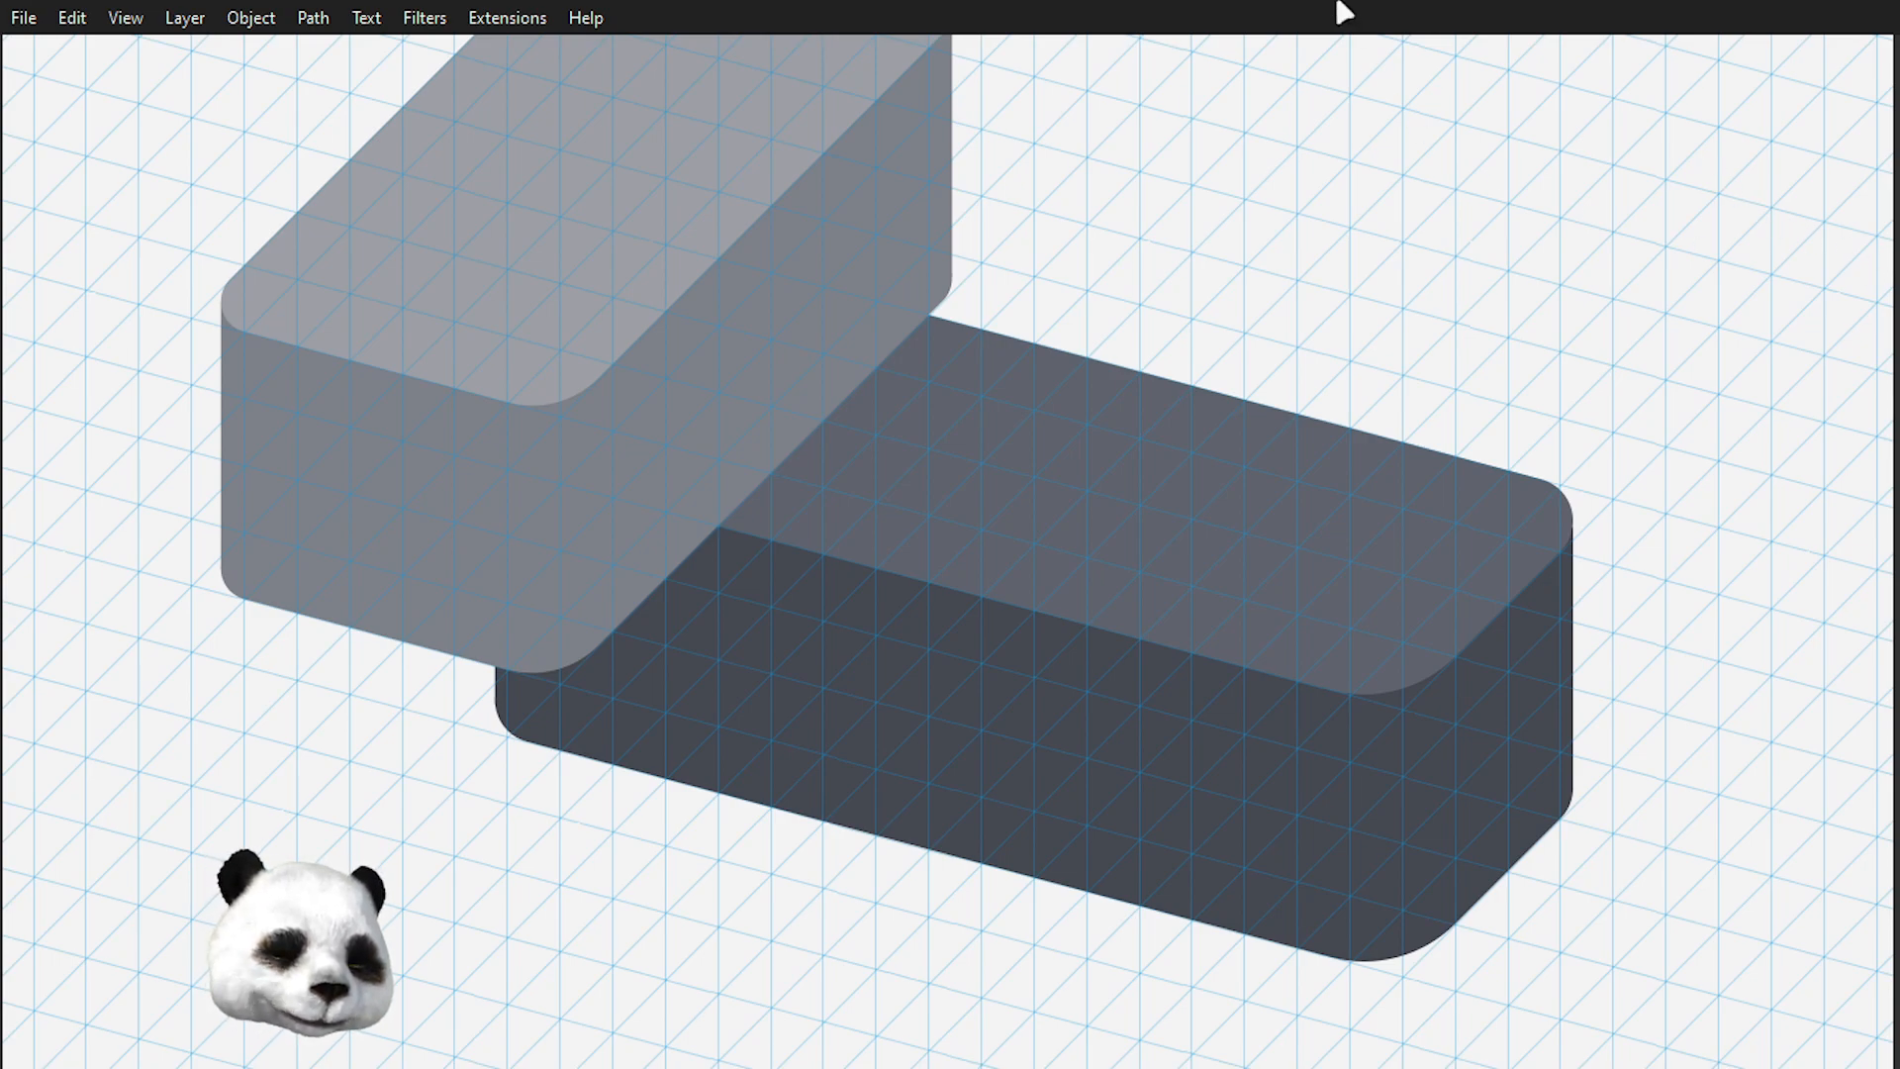
pyautogui.click(1896, 324)
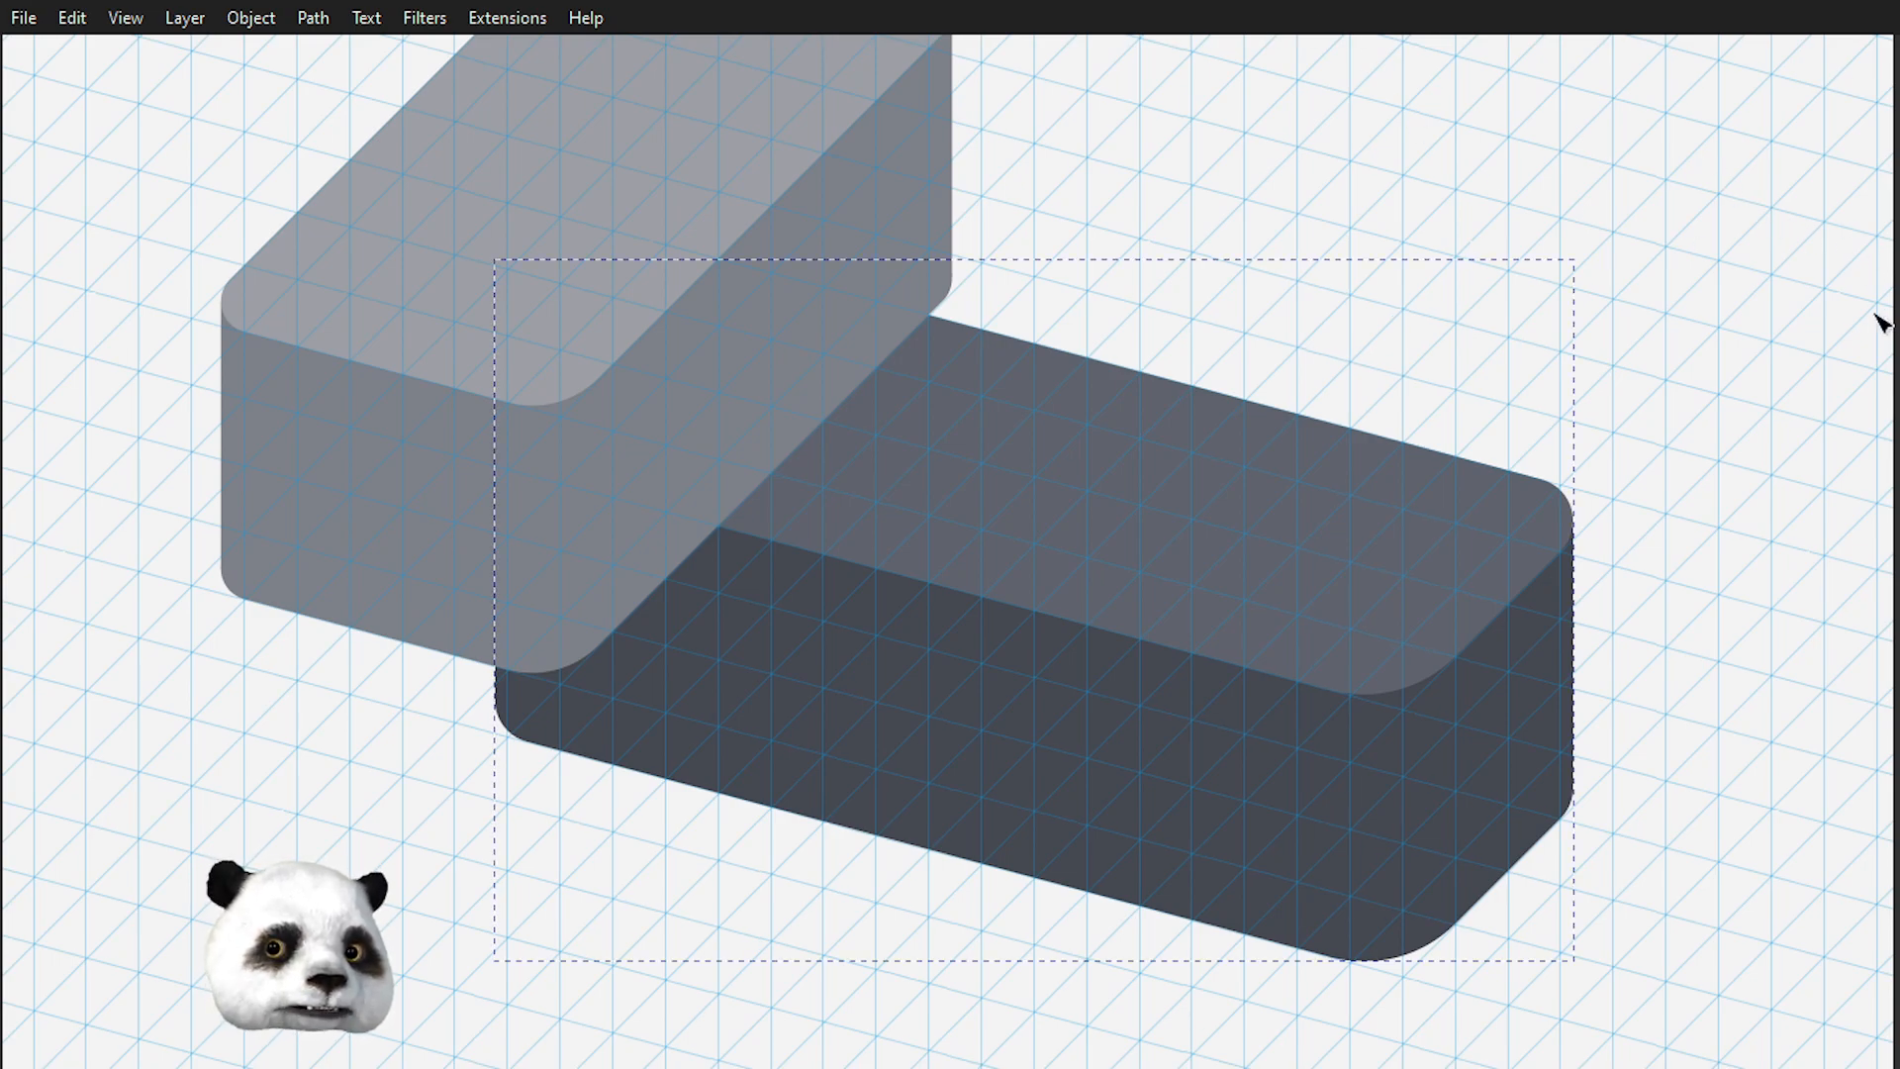
pyautogui.press('Home')
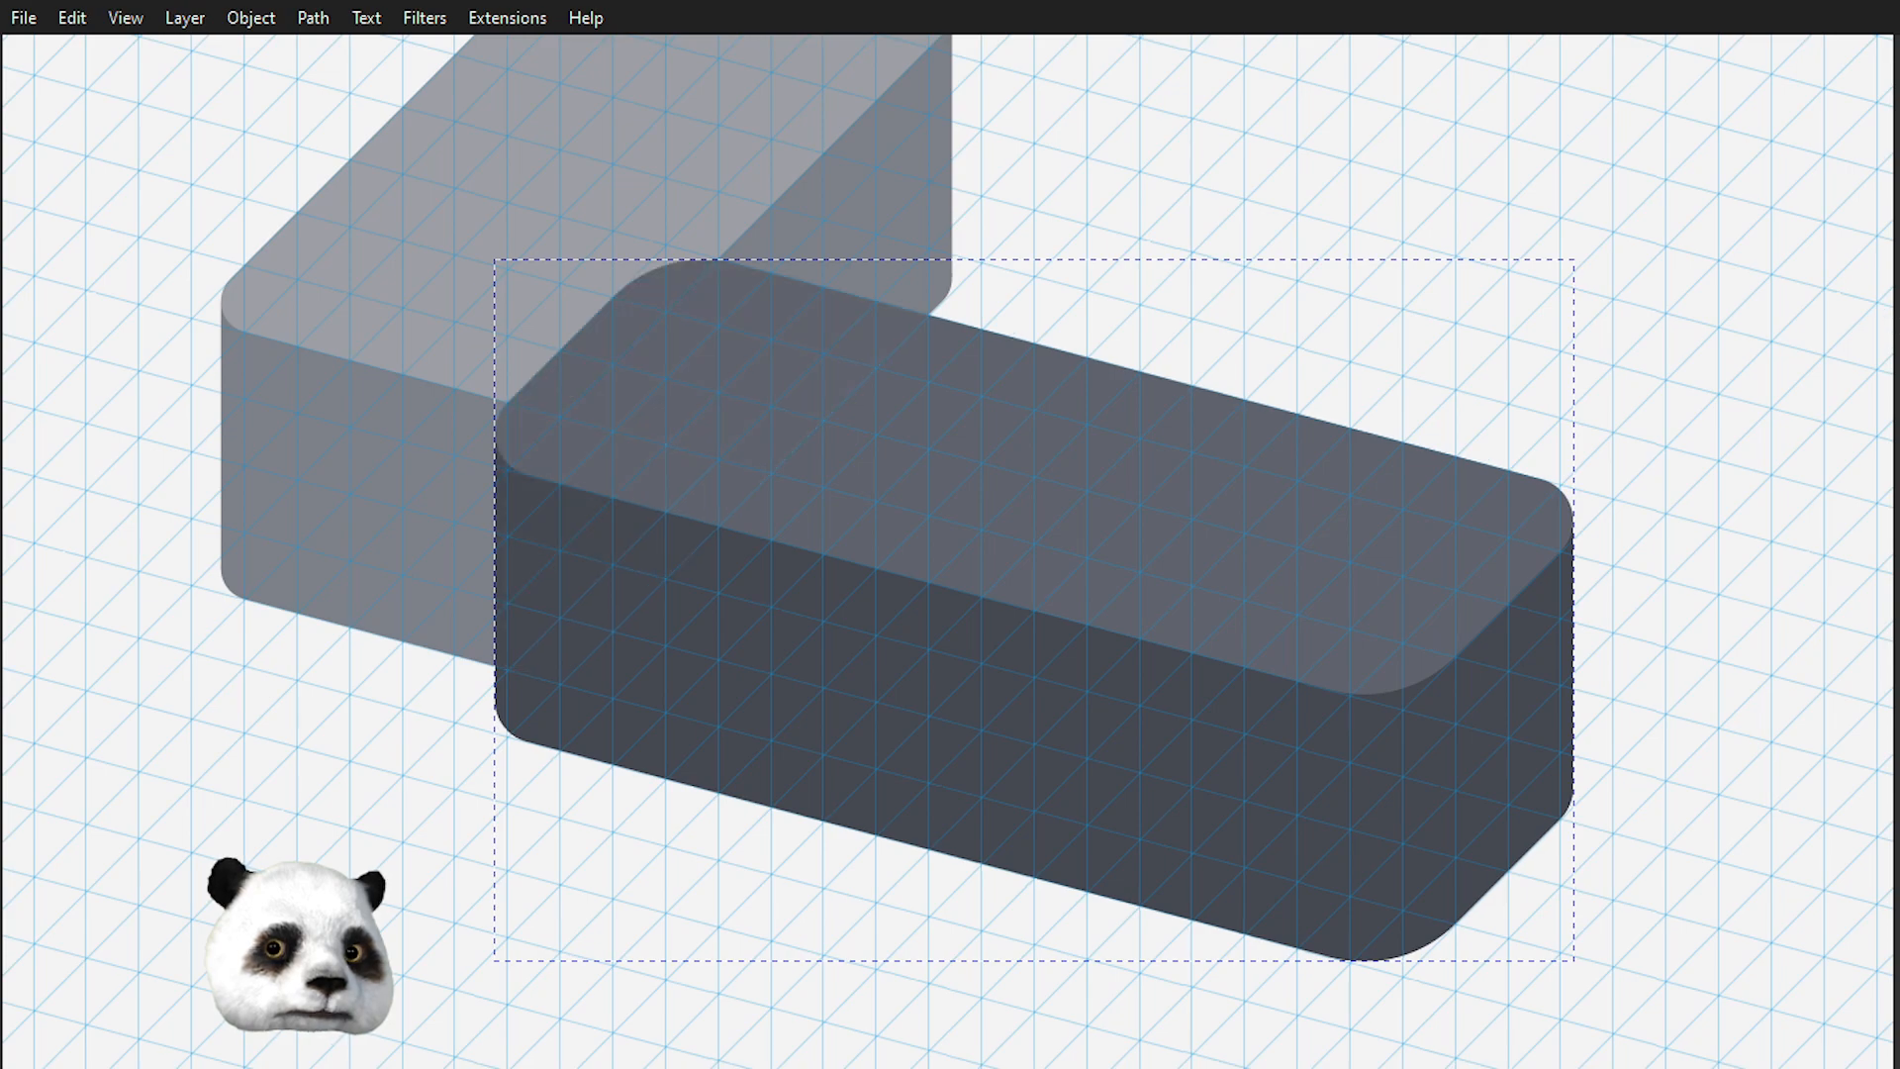
pyautogui.press('End')
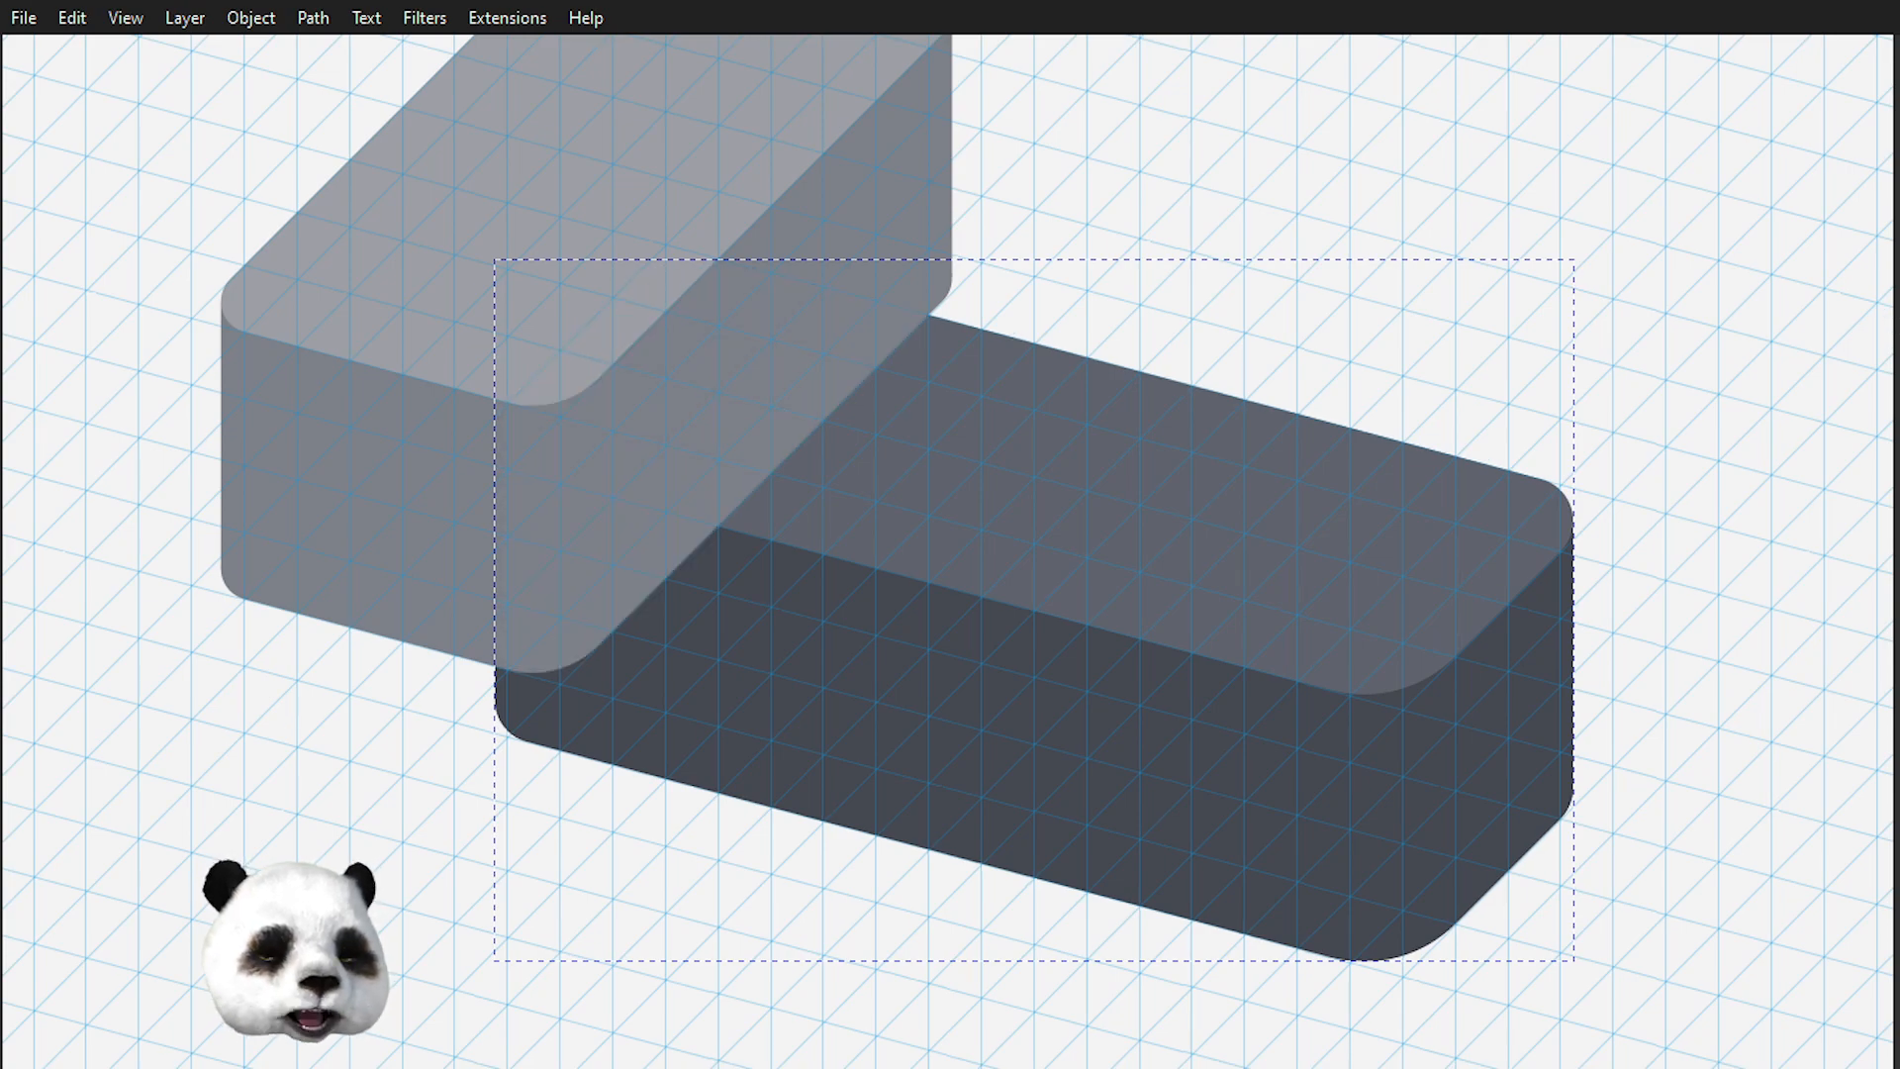
pyautogui.press('Escape')
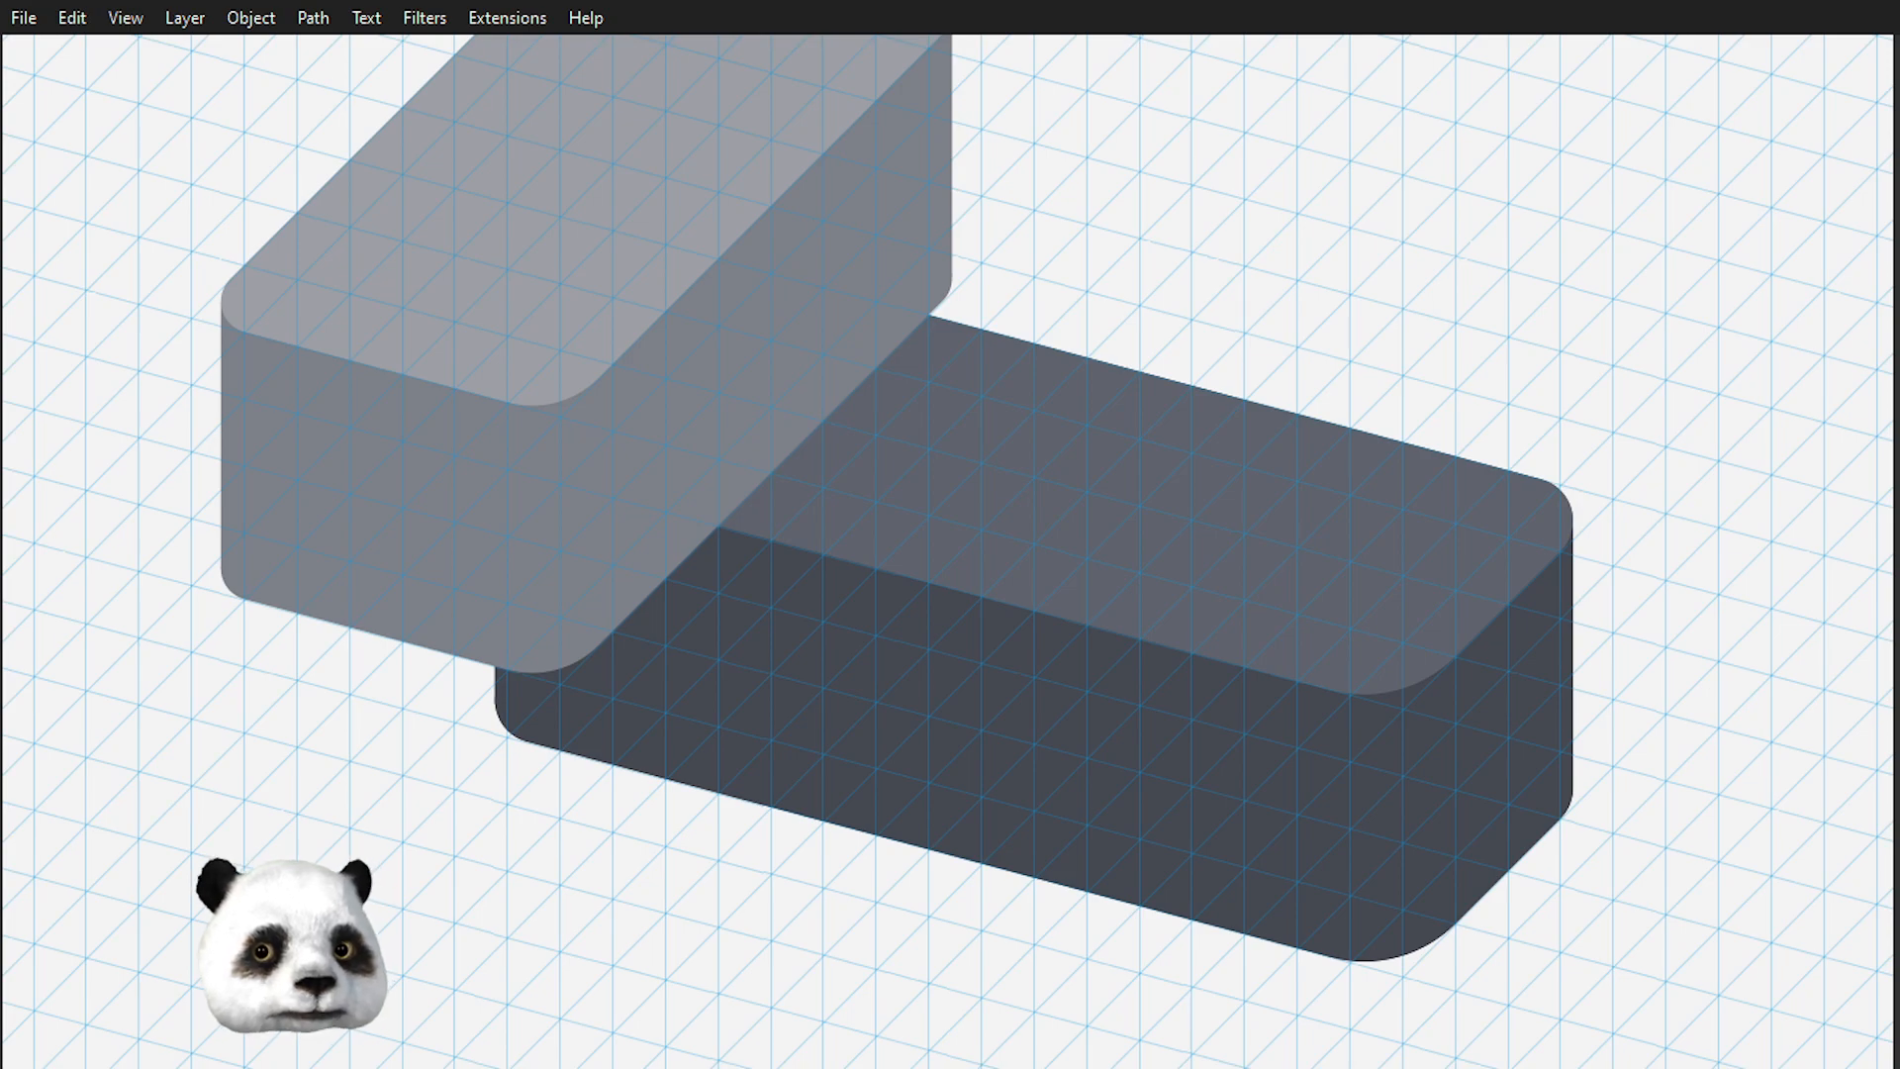
# - Ungroup the dark block and the light block so their faces can be edited separately
pyautogui.click(1039, 712)
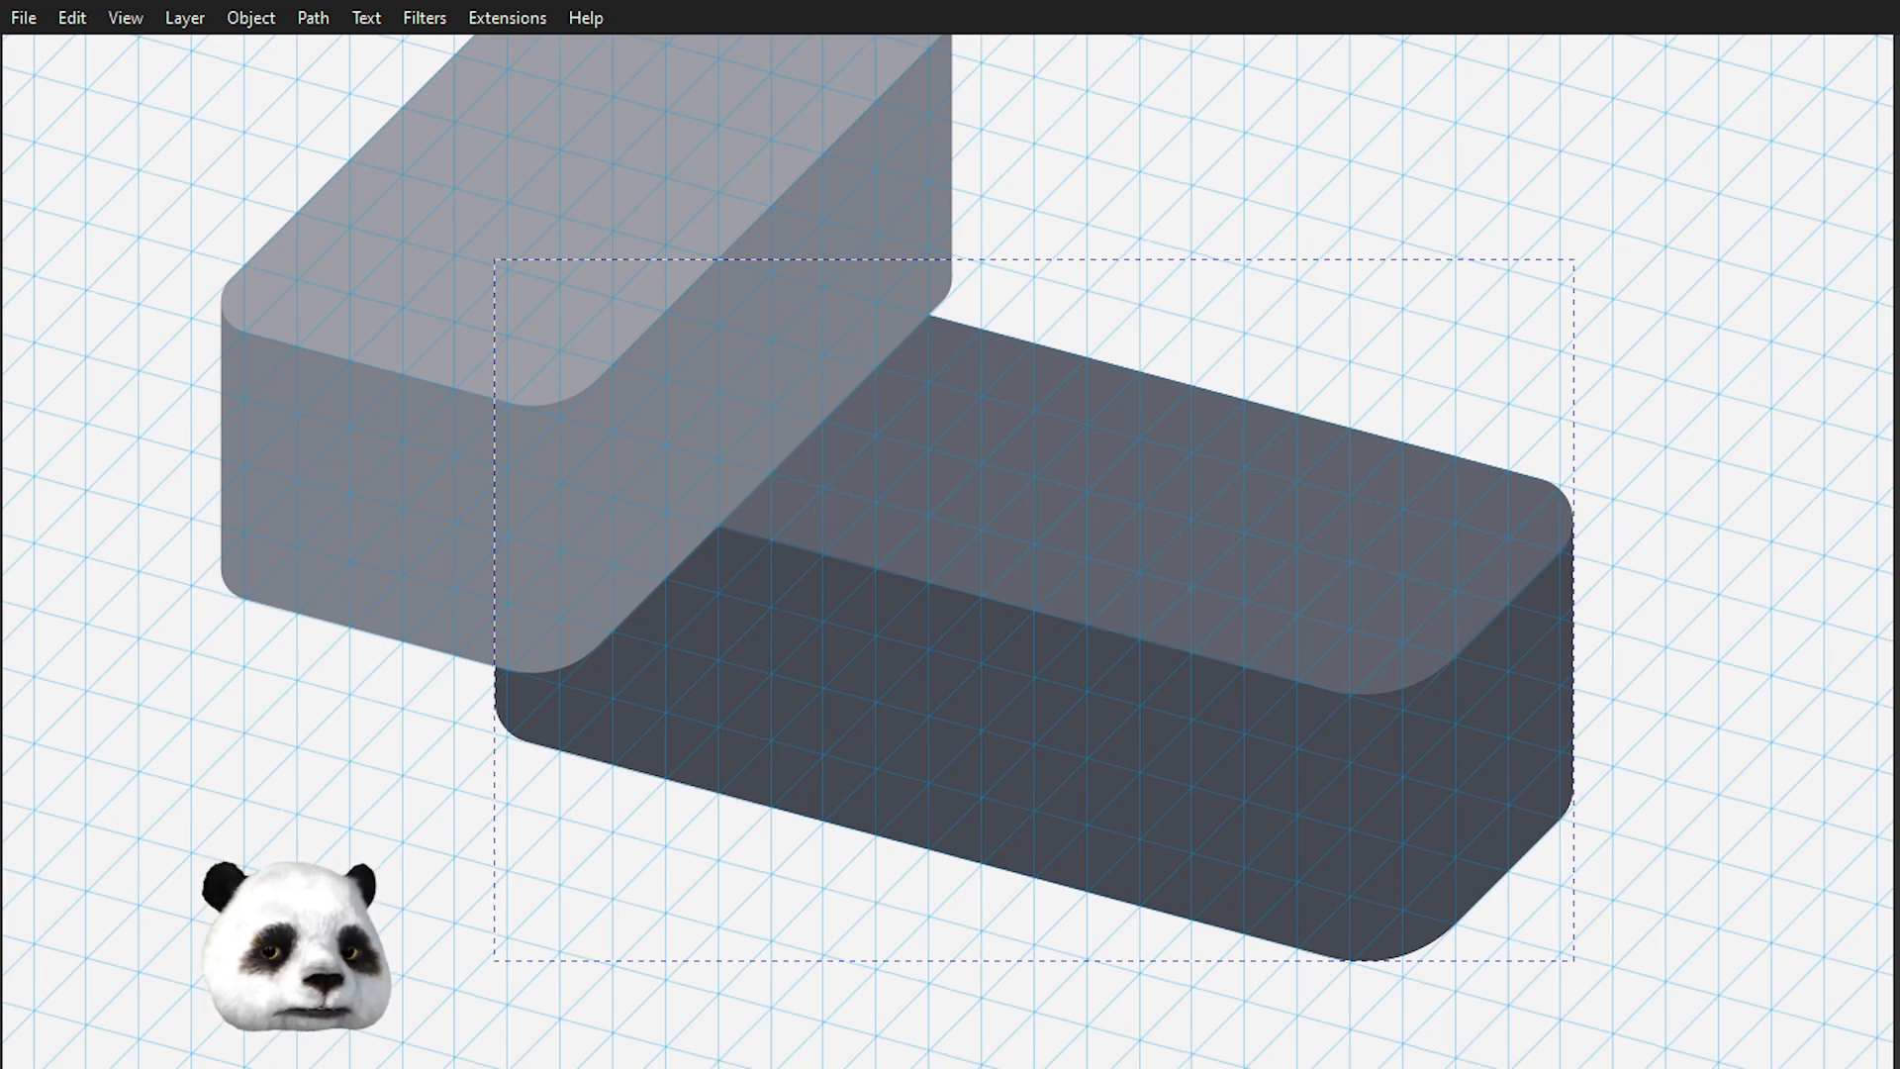
pyautogui.press('Tab')
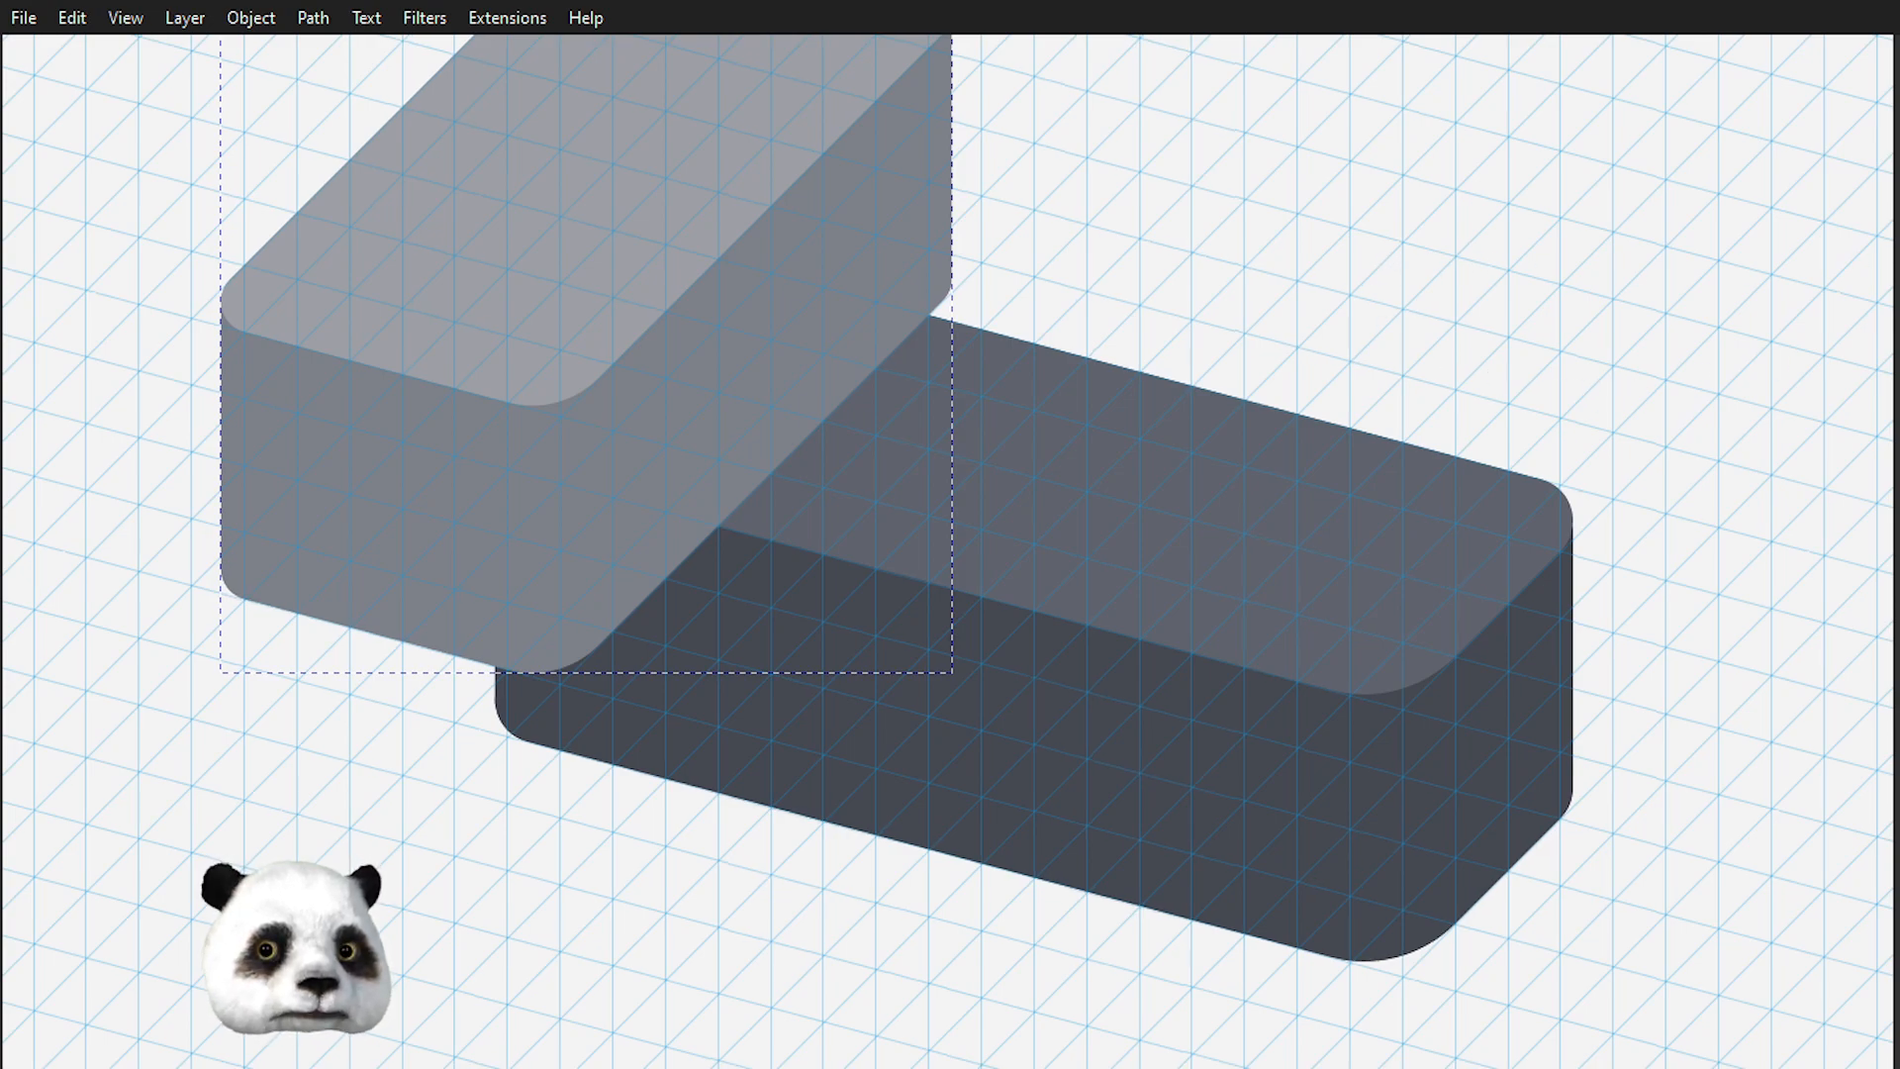
pyautogui.hotkey('ctrl', 'g')
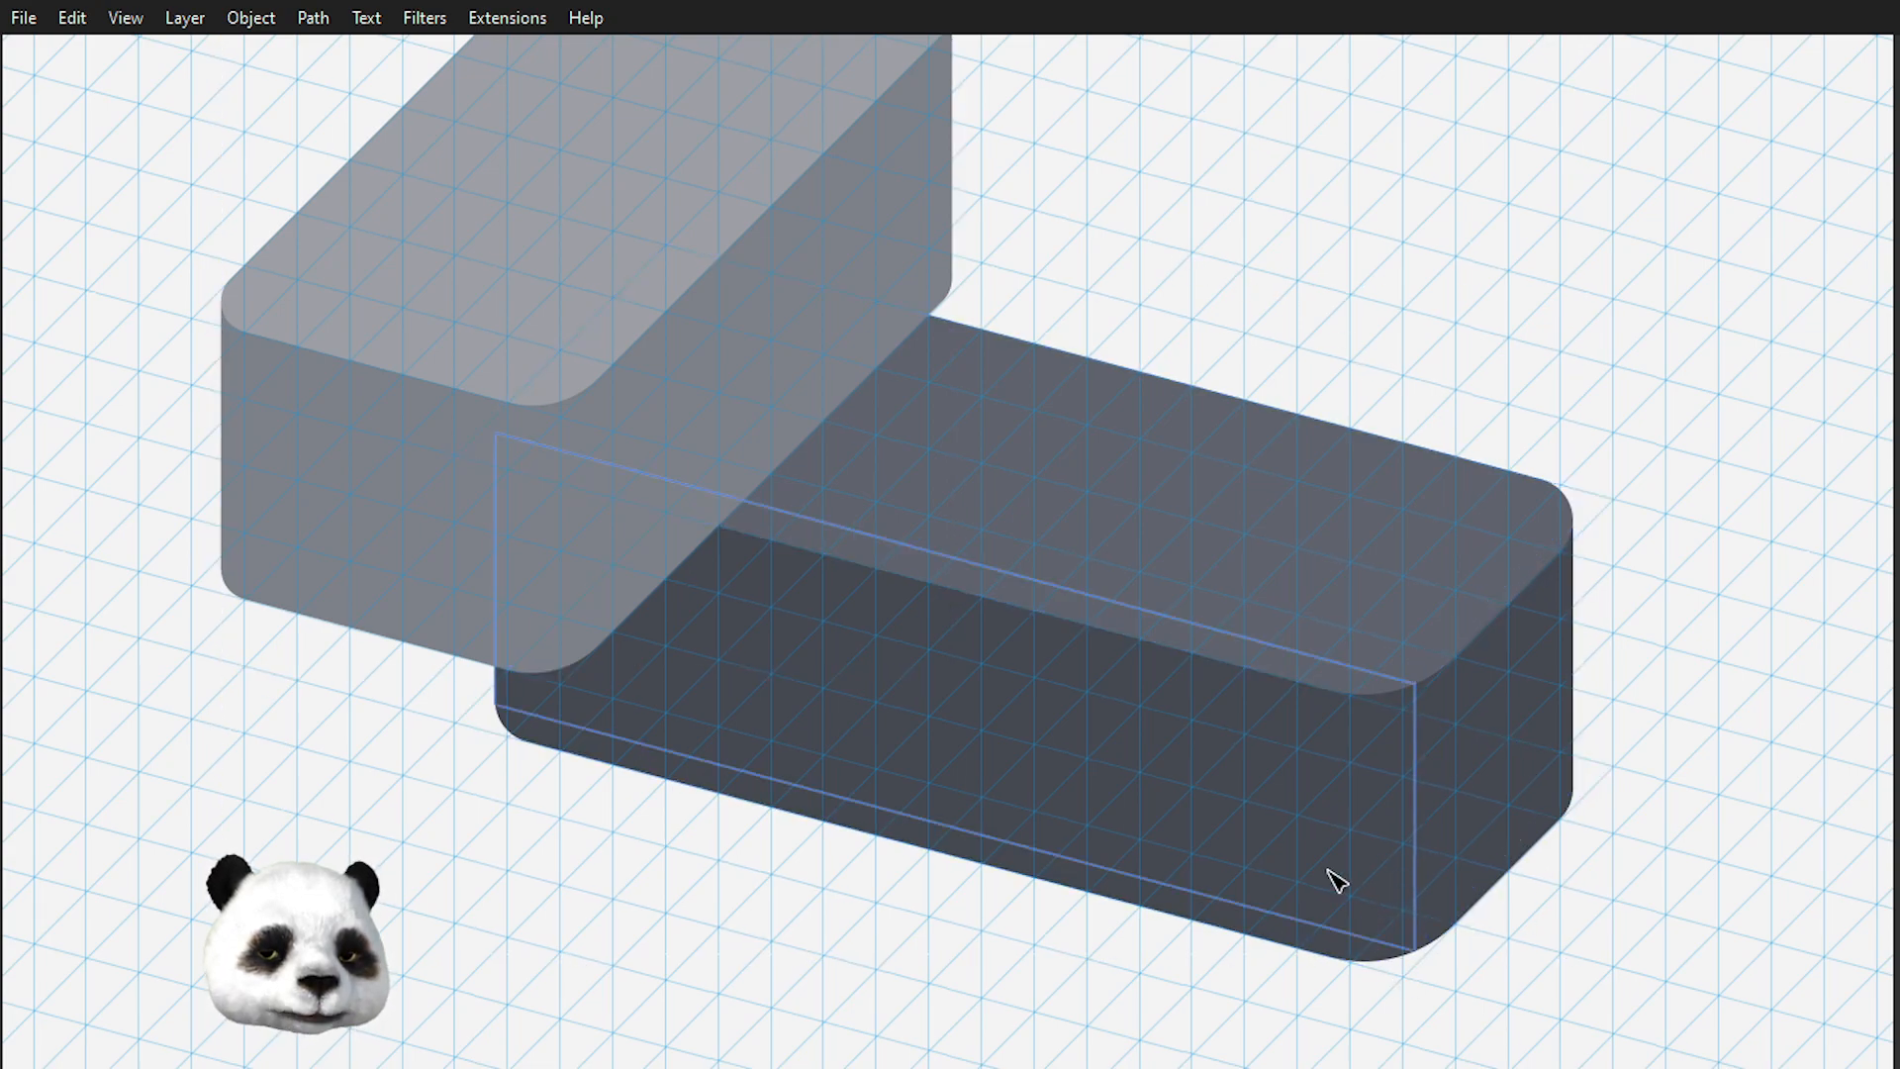
# - Merge the dark block's front face, rounded base and narrow side face into one shape with Union
pyautogui.click(1163, 821)
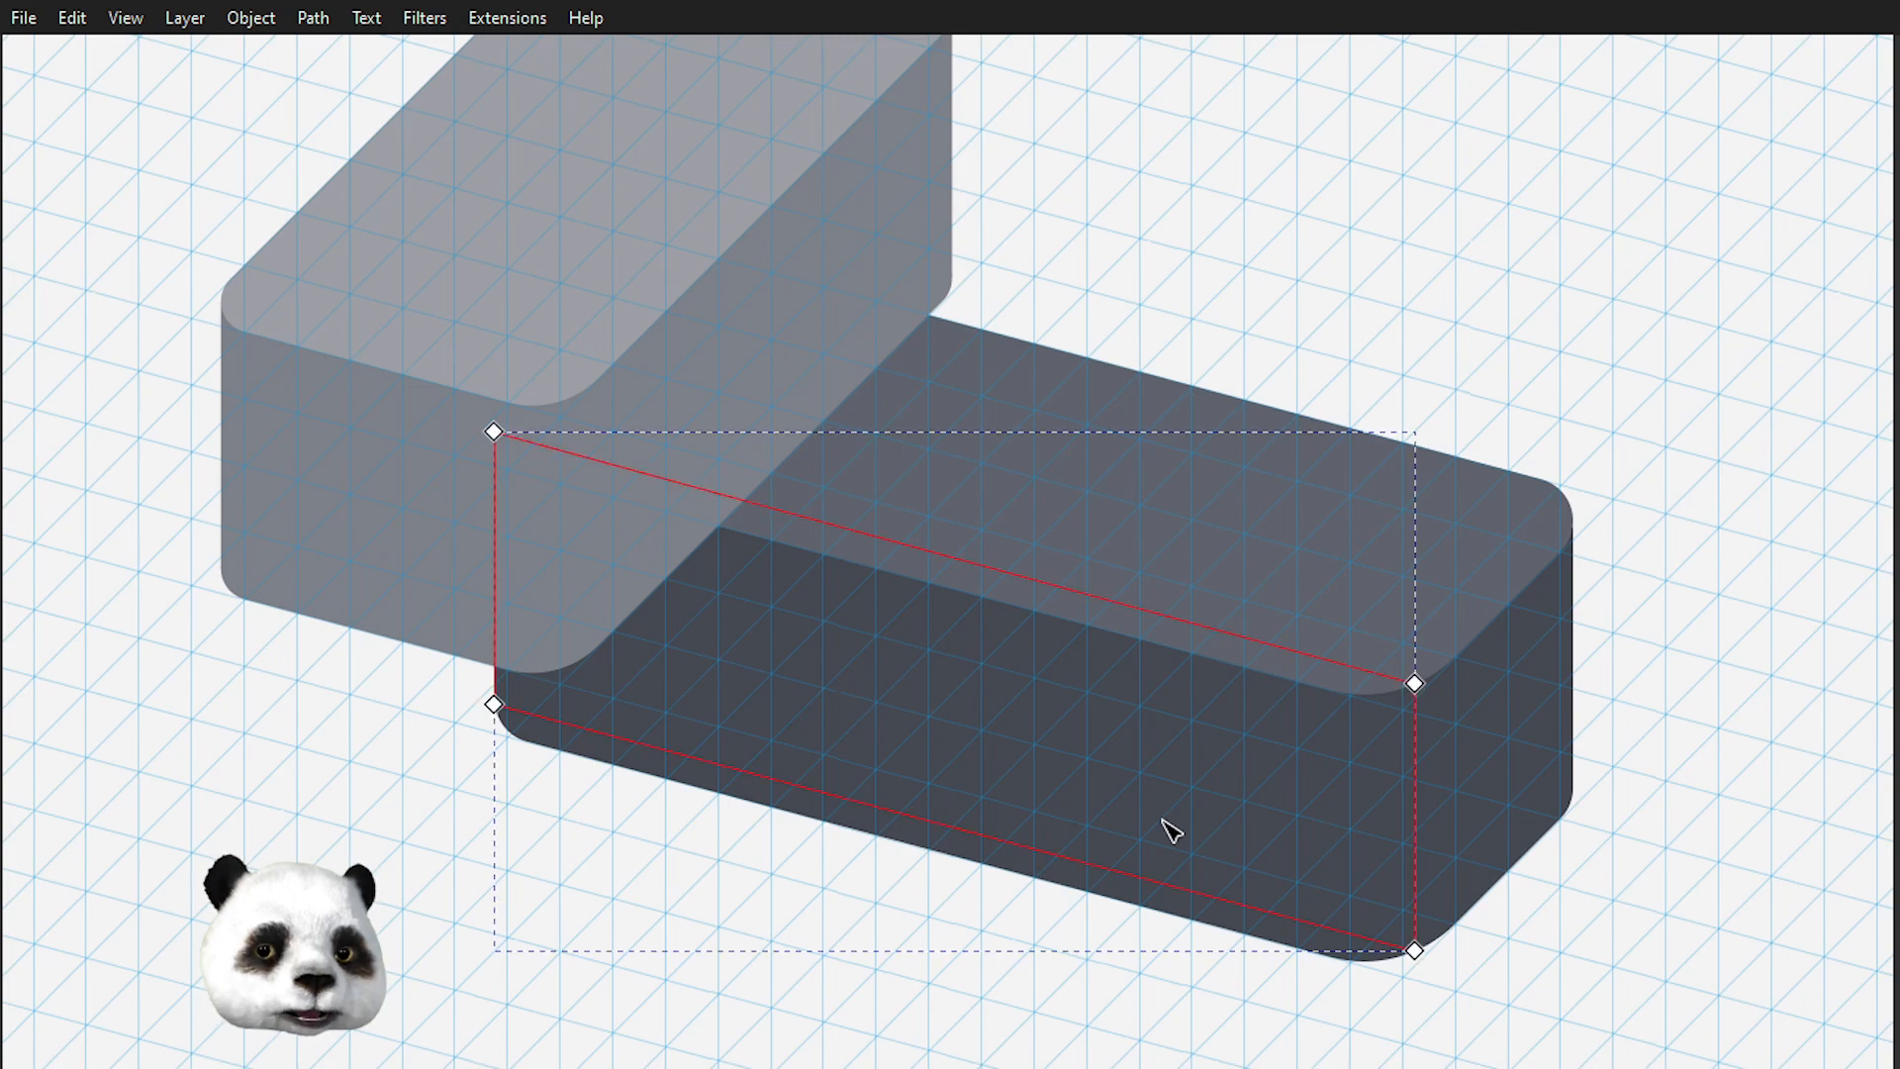
pyautogui.keyDown('shift'); pyautogui.click(1127, 892); pyautogui.keyUp('shift')
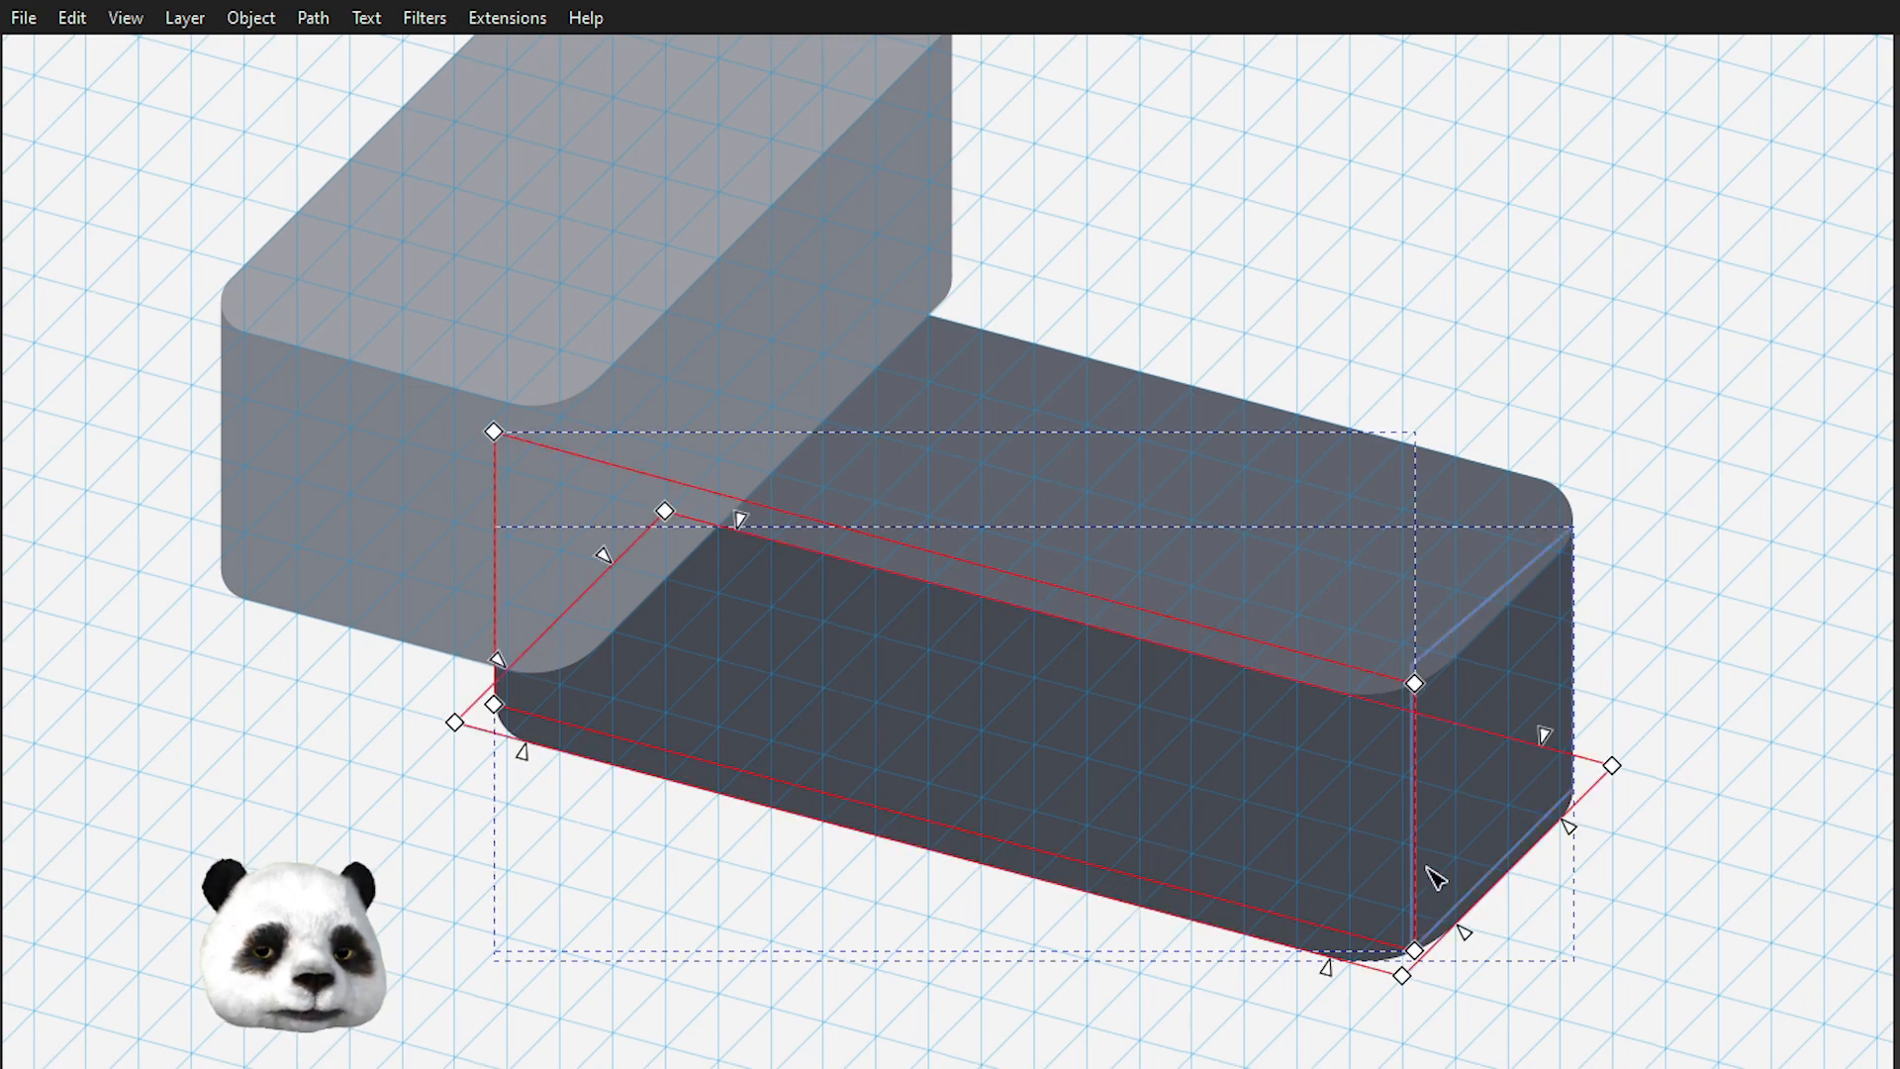
pyautogui.click(1517, 741)
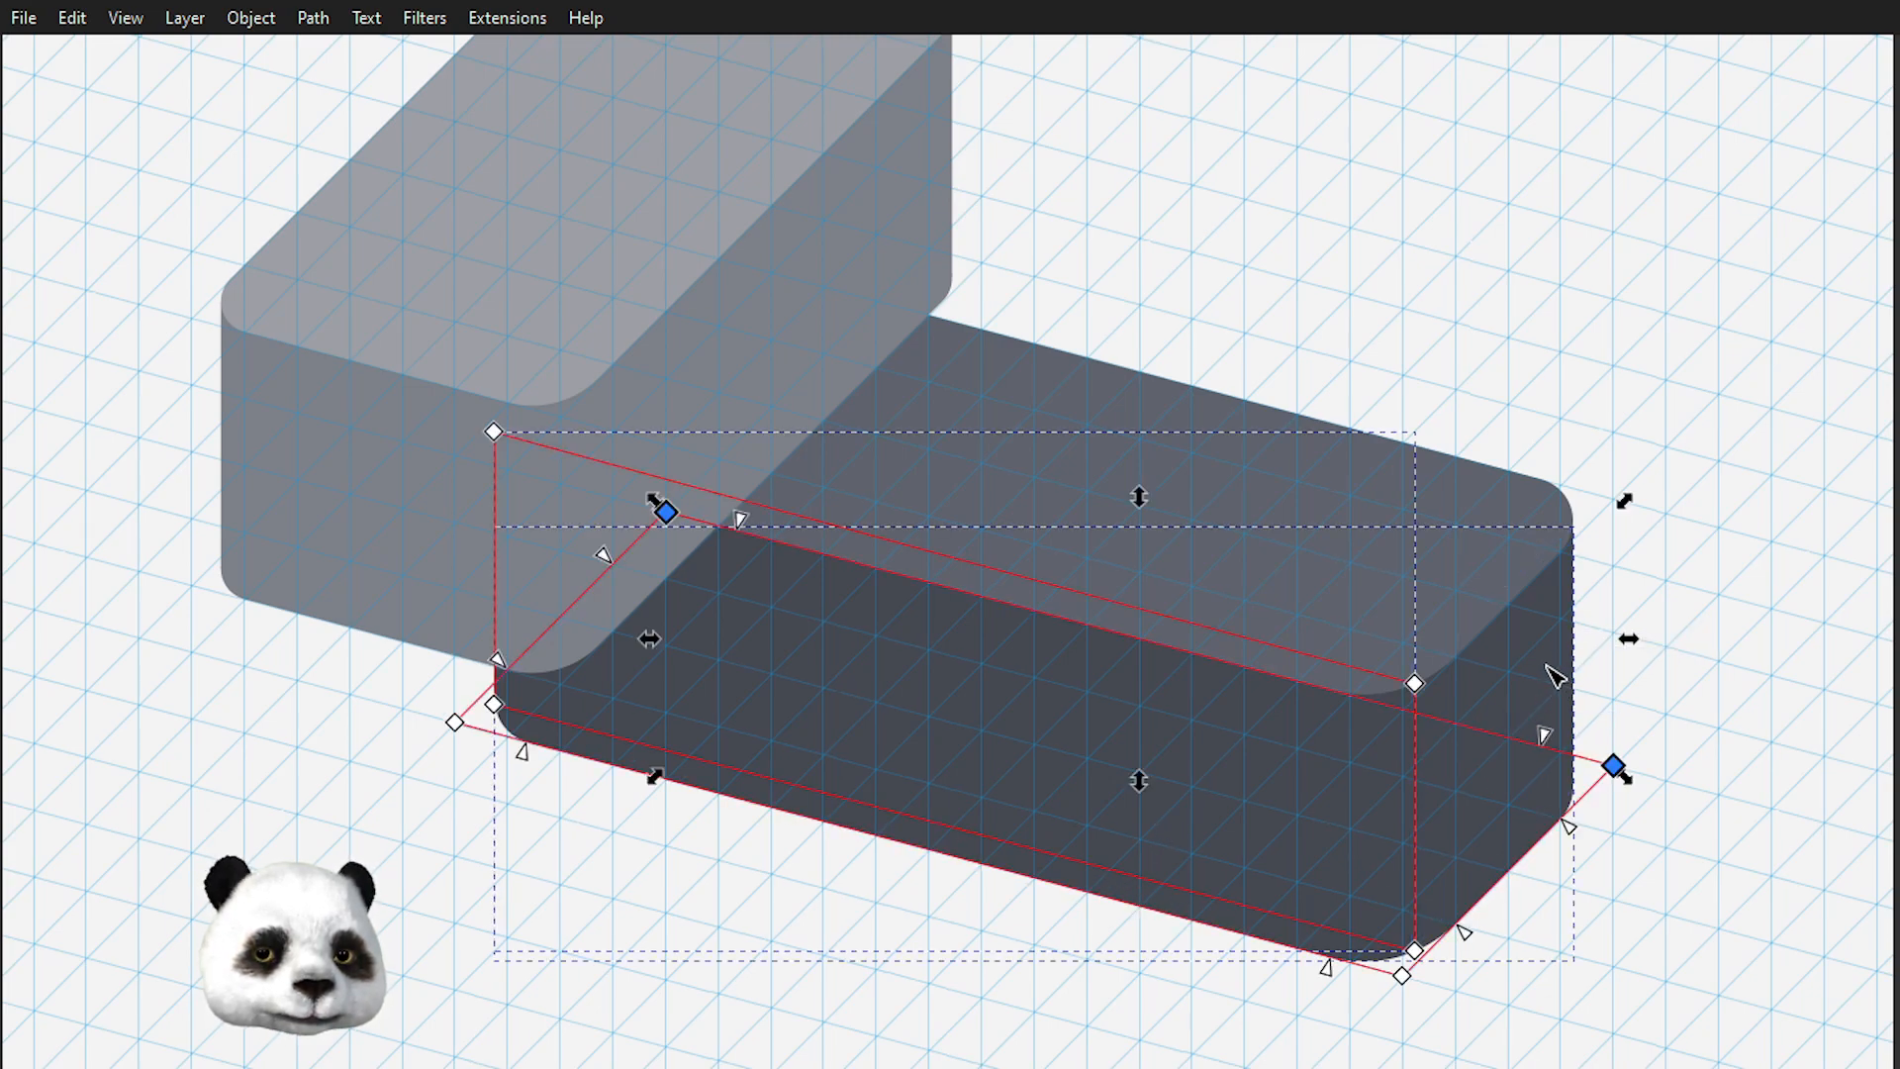
pyautogui.click(1582, 928)
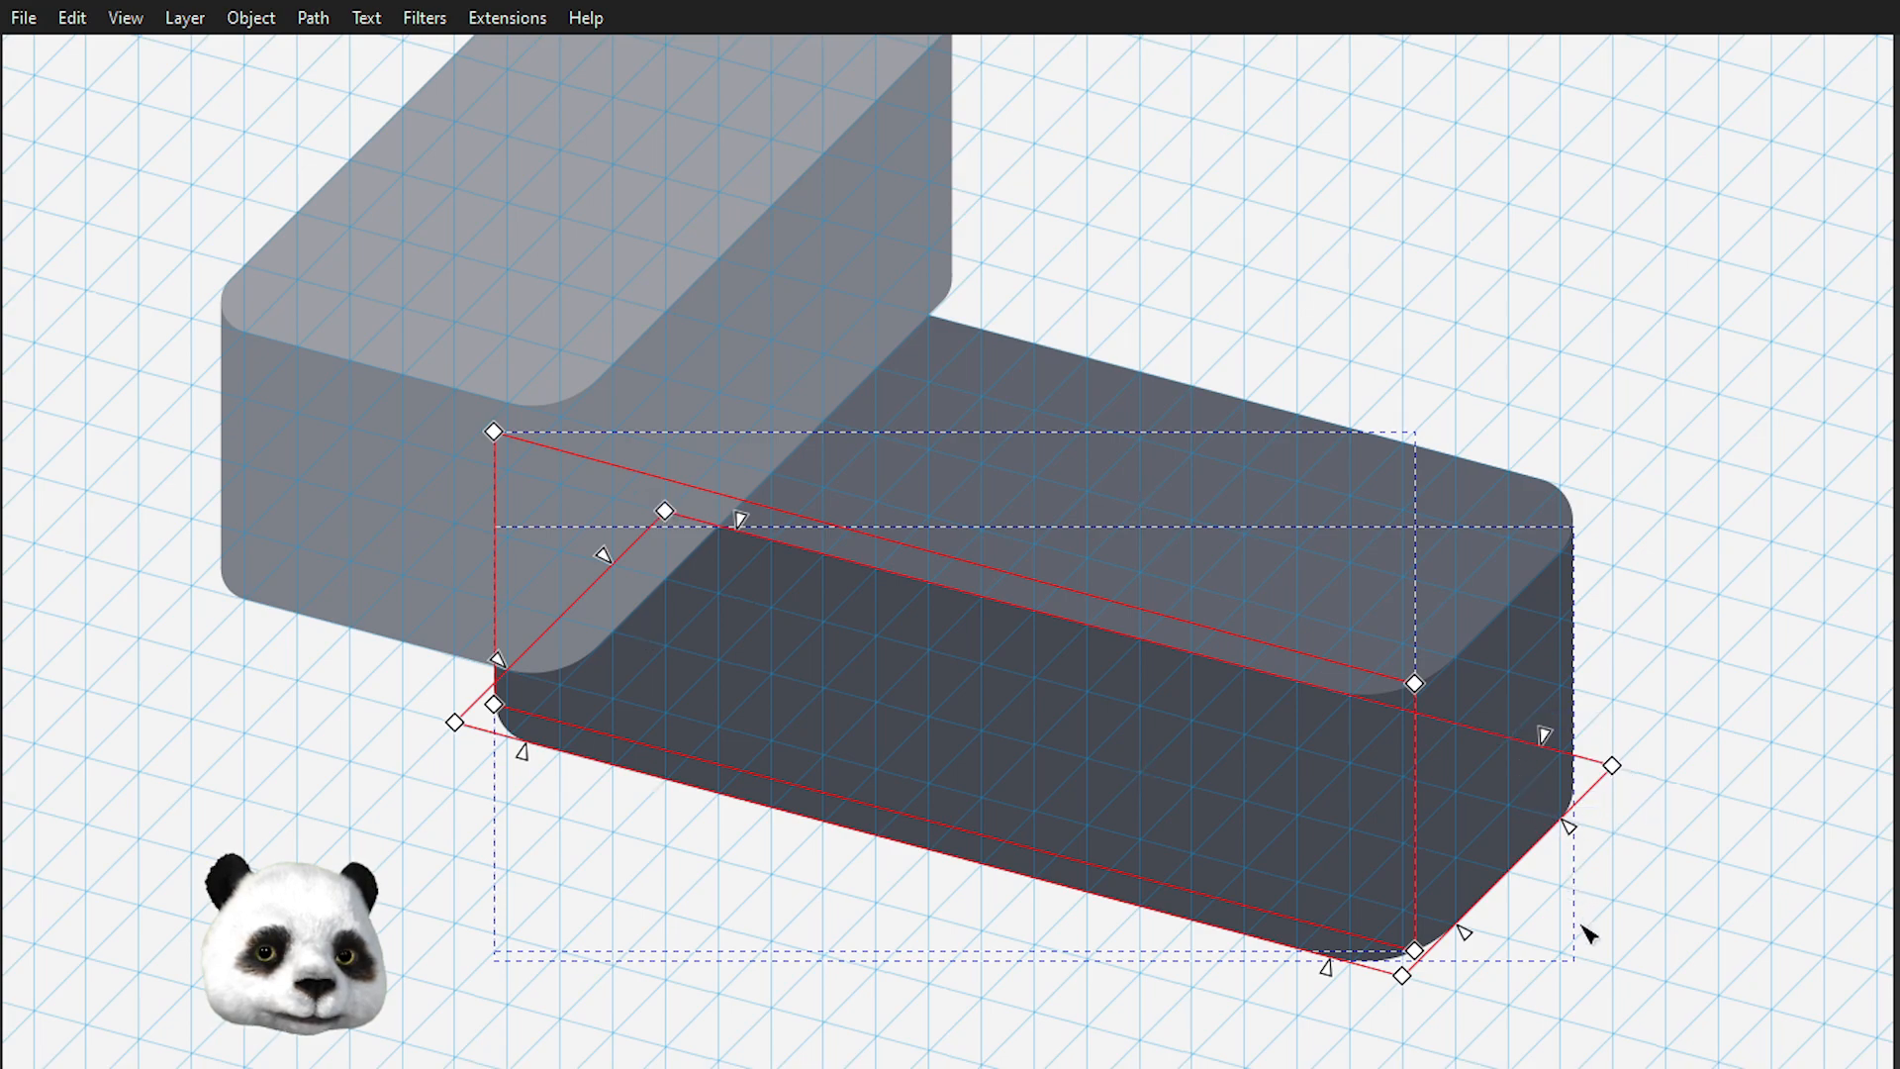
pyautogui.keyDown('shift'); pyautogui.click(1560, 629); pyautogui.keyUp('shift')
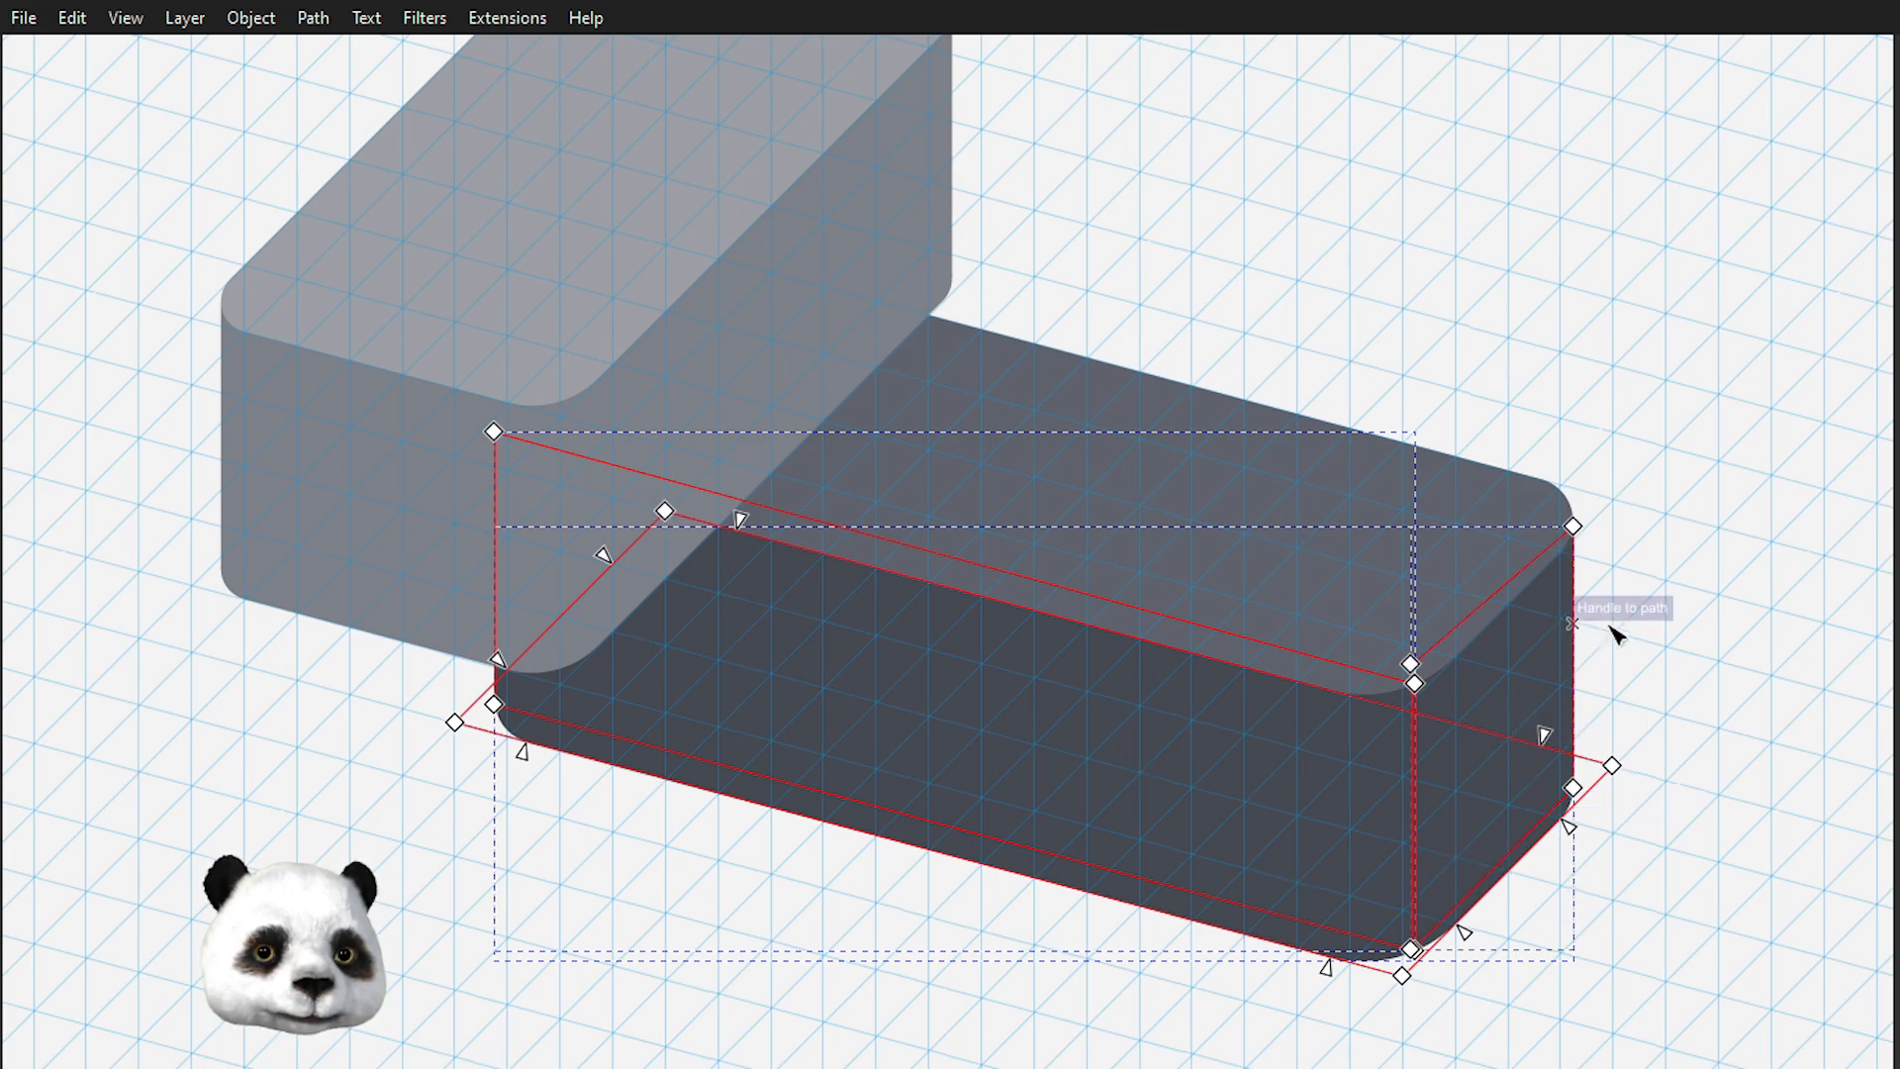
pyautogui.press('s')
pyautogui.hotkey('ctrl', '+')
pyautogui.press('n')
pyautogui.press('s')
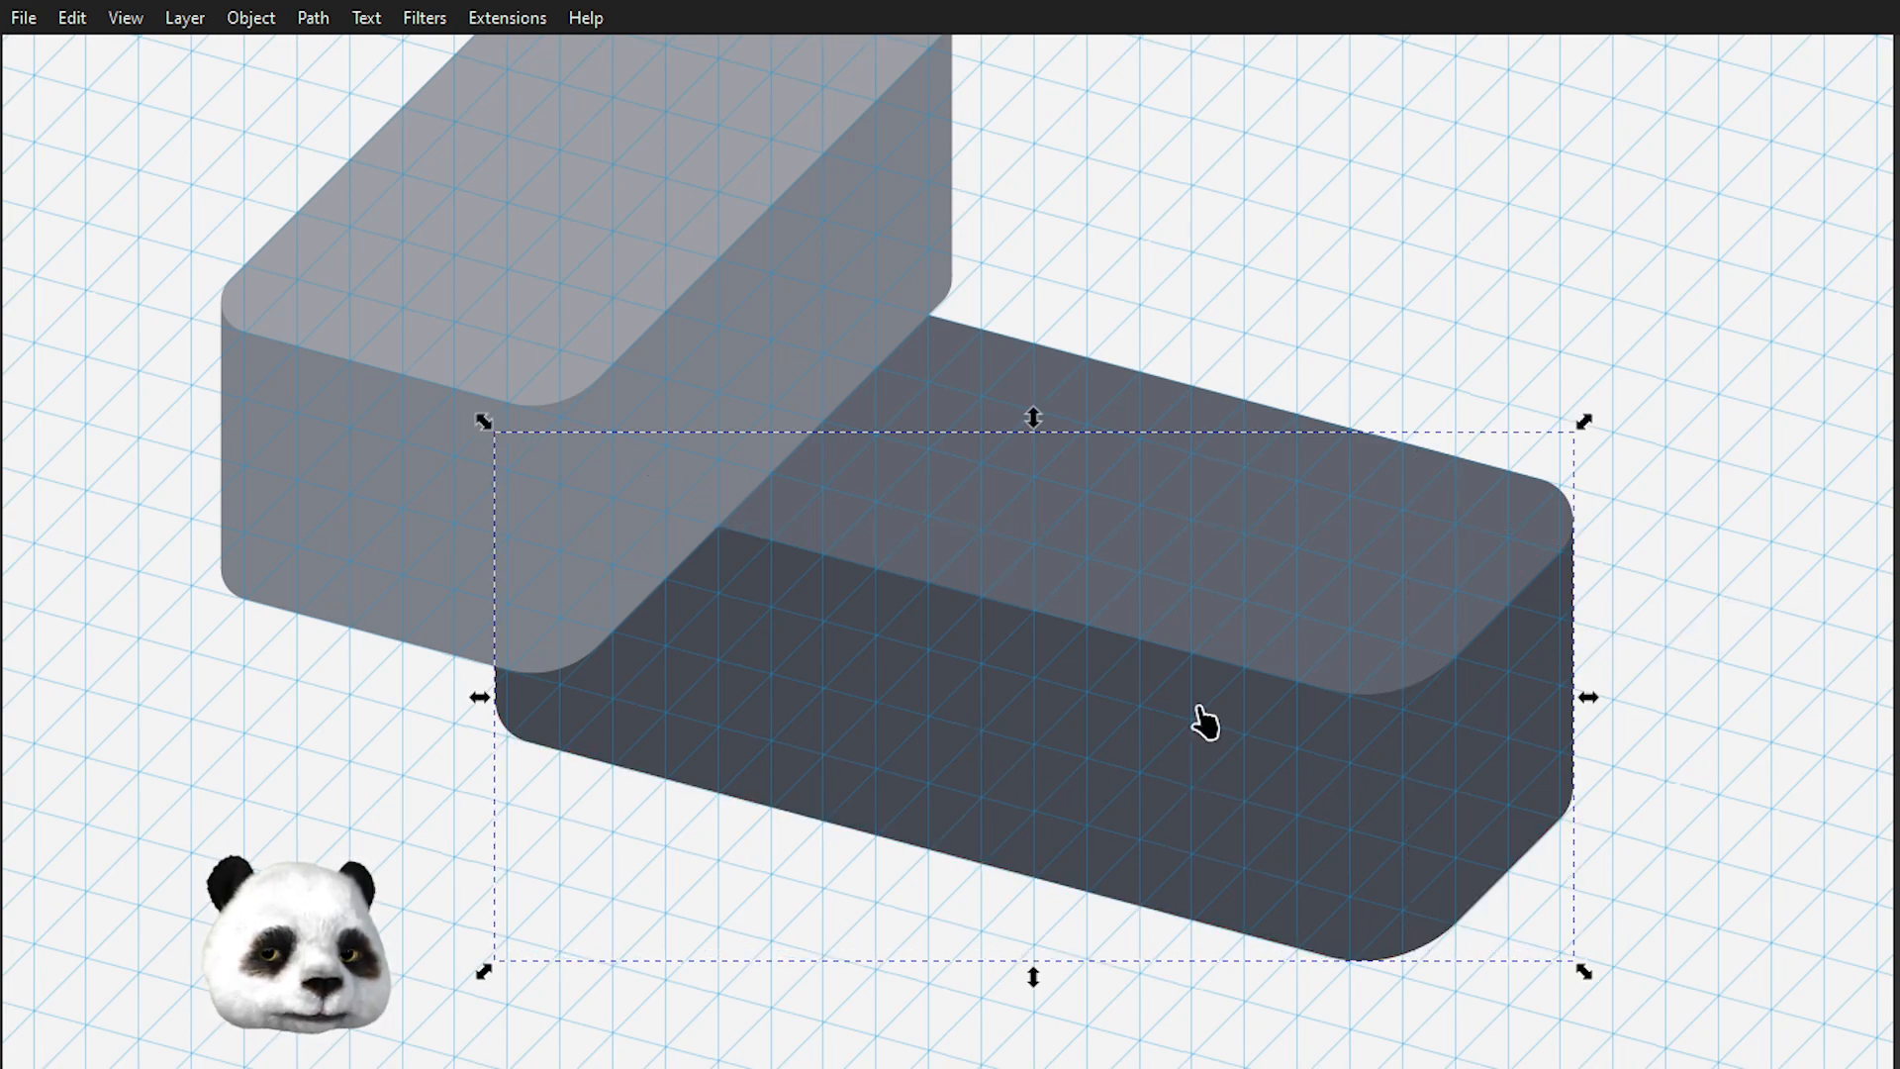
# - Subtract a duplicate of the dark block's top face from its merged sides, check the shape's nodes, and clear the selection
pyautogui.click(1234, 478)
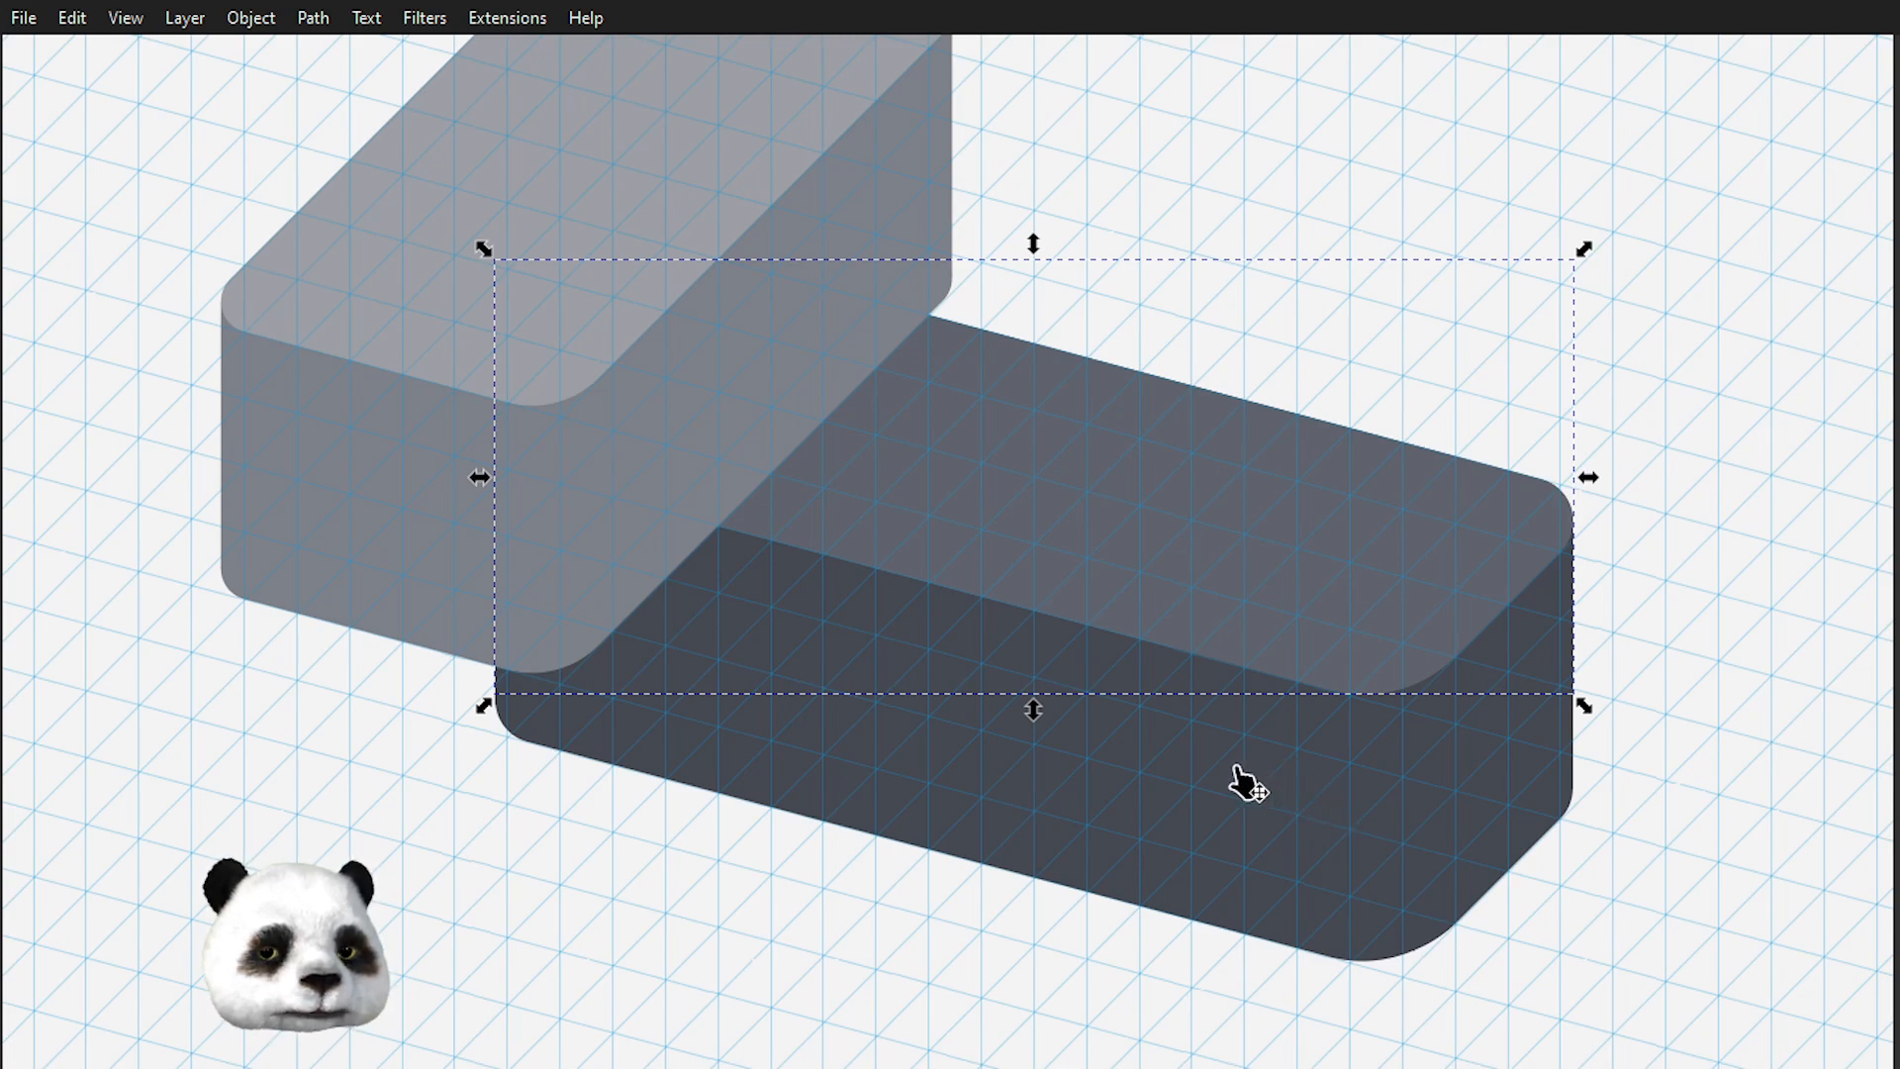
pyautogui.click(1124, 808)
pyautogui.keyDown('shift'); pyautogui.click(1064, 453); pyautogui.keyUp('shift')
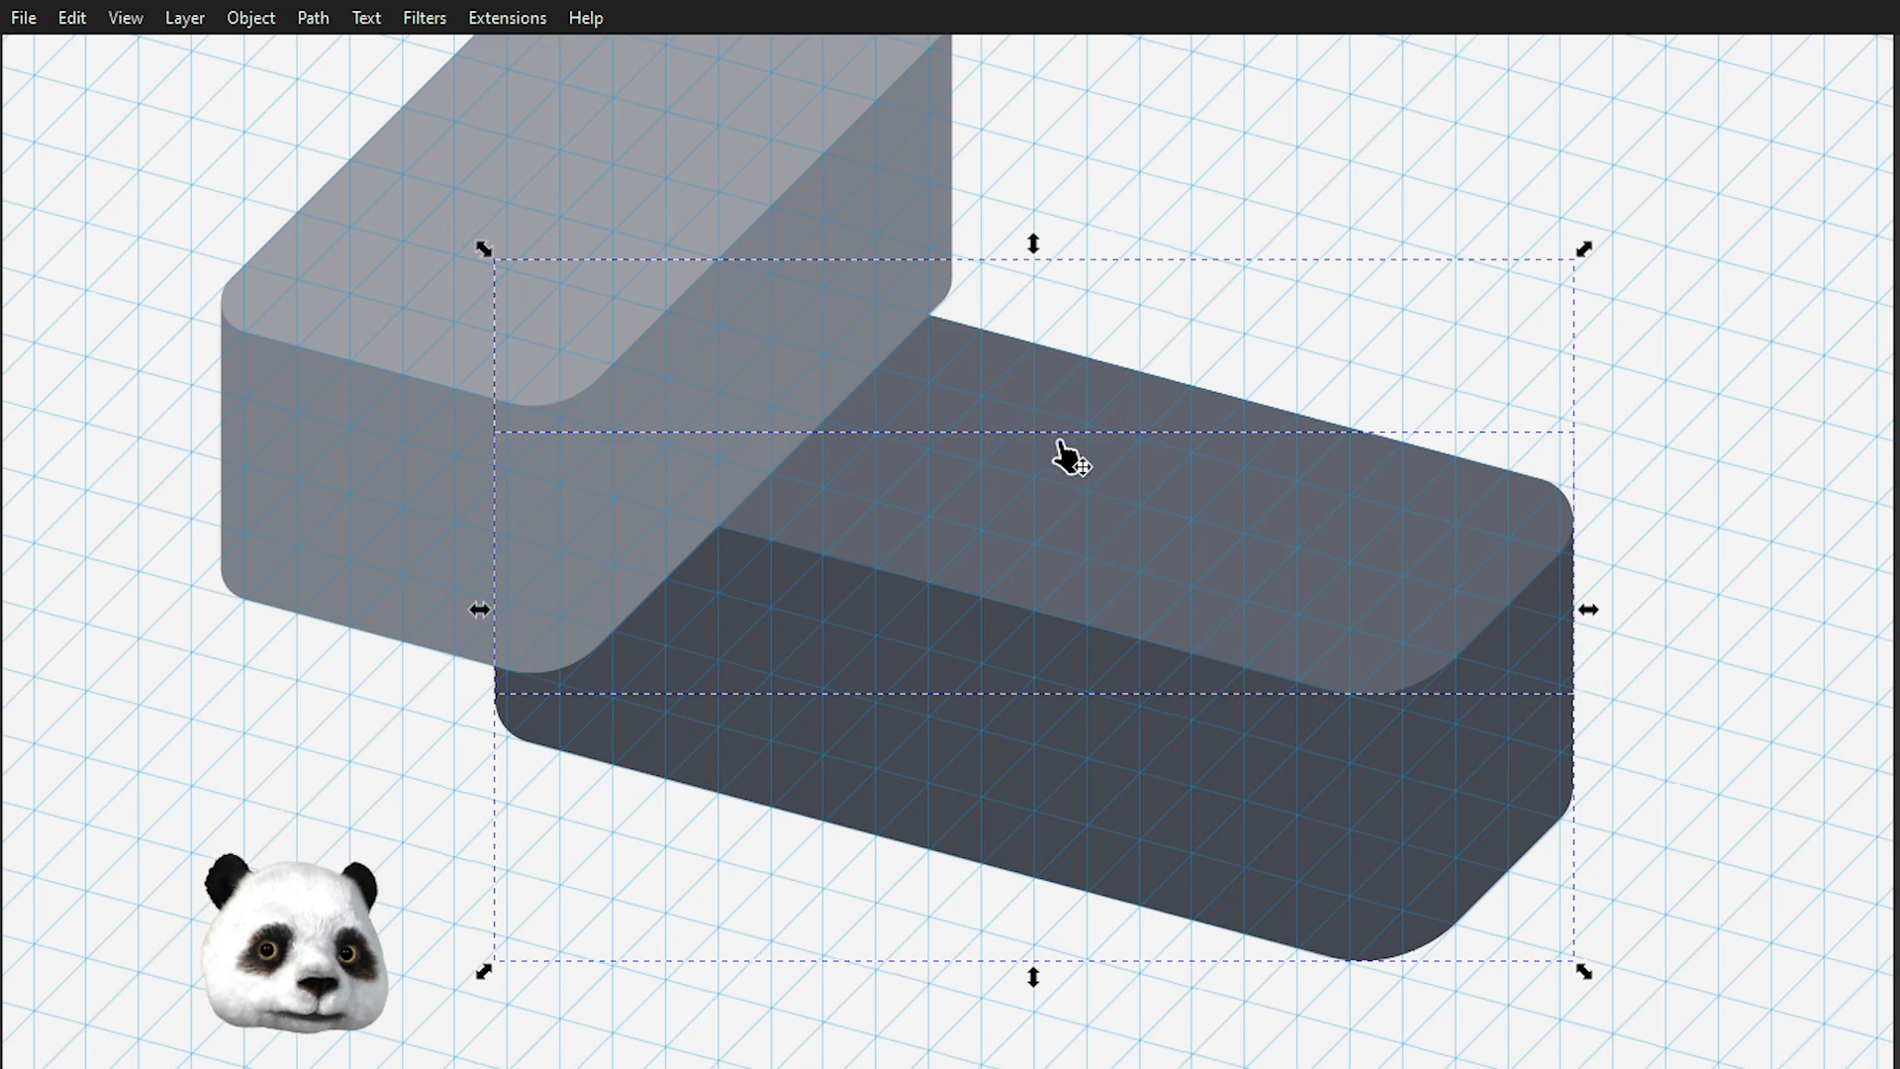
pyautogui.keyDown('shift'); pyautogui.click(1063, 454); pyautogui.keyUp('shift')
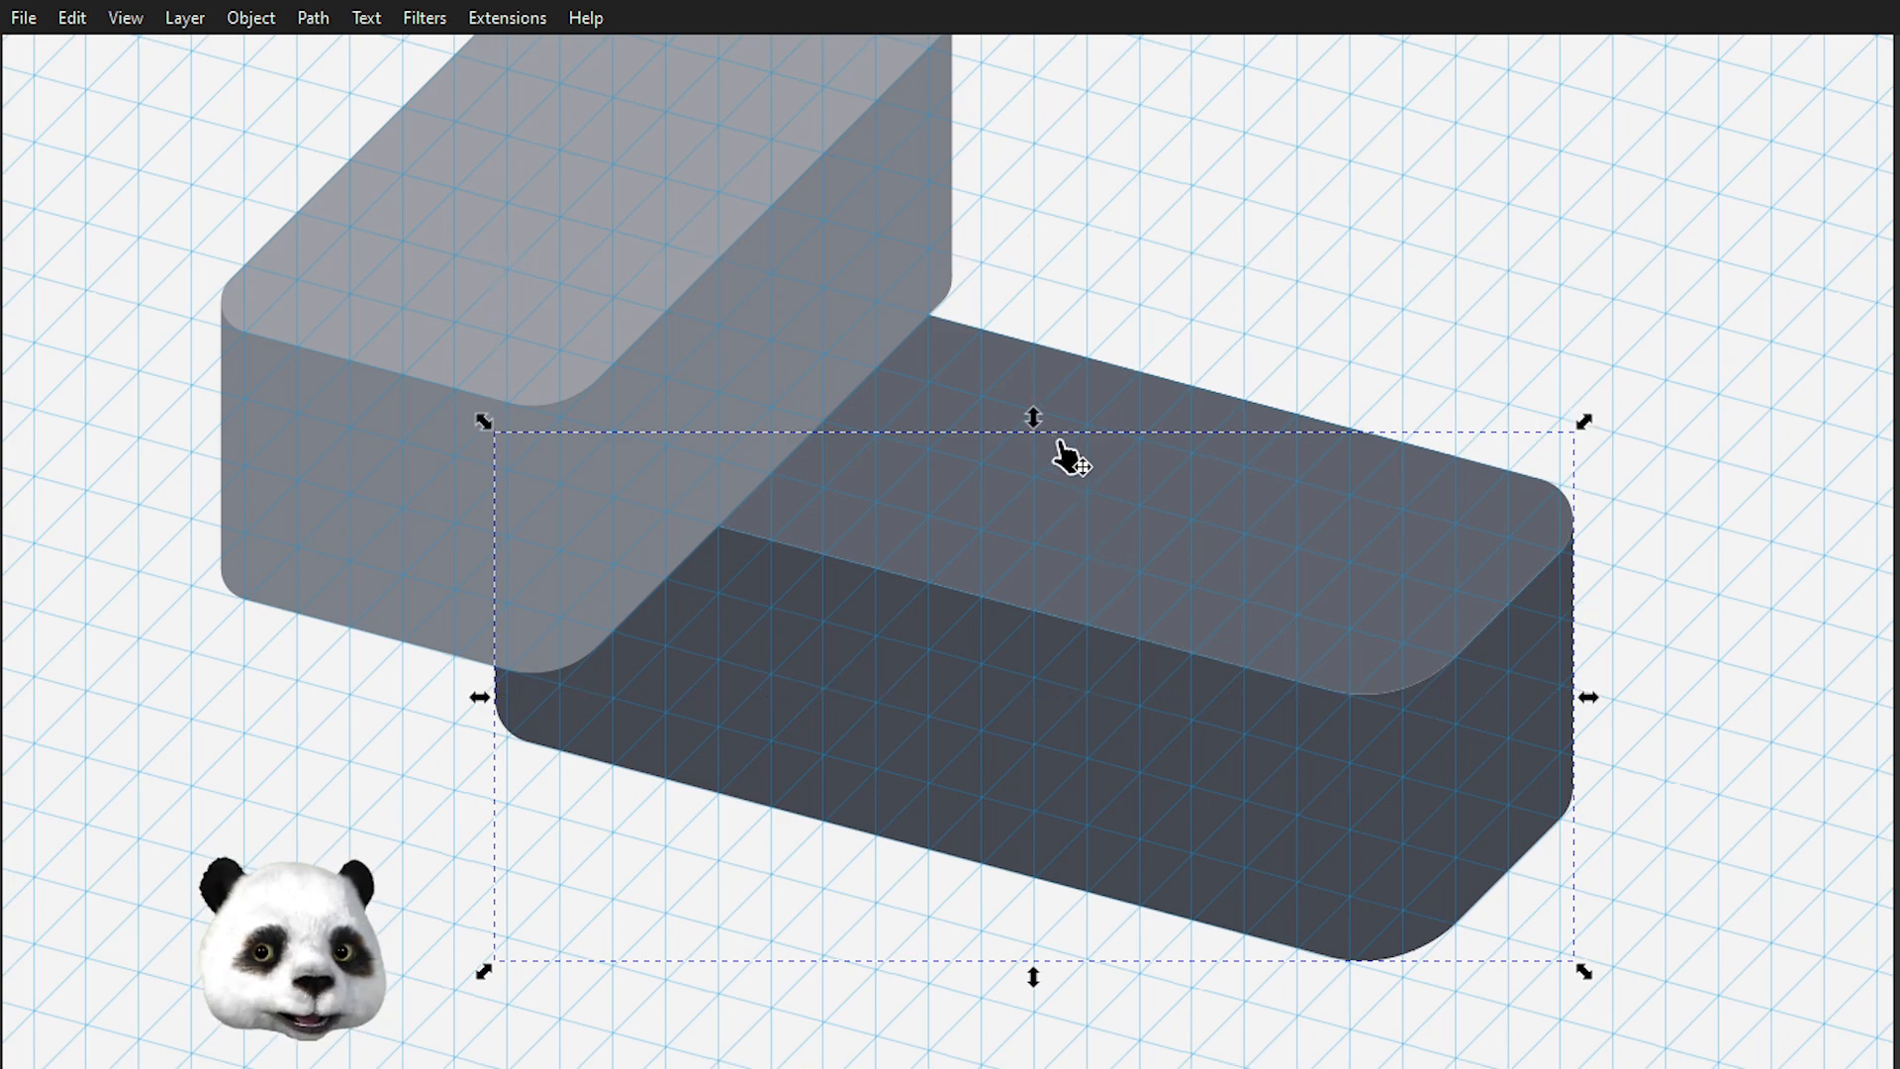
pyautogui.click(1133, 827)
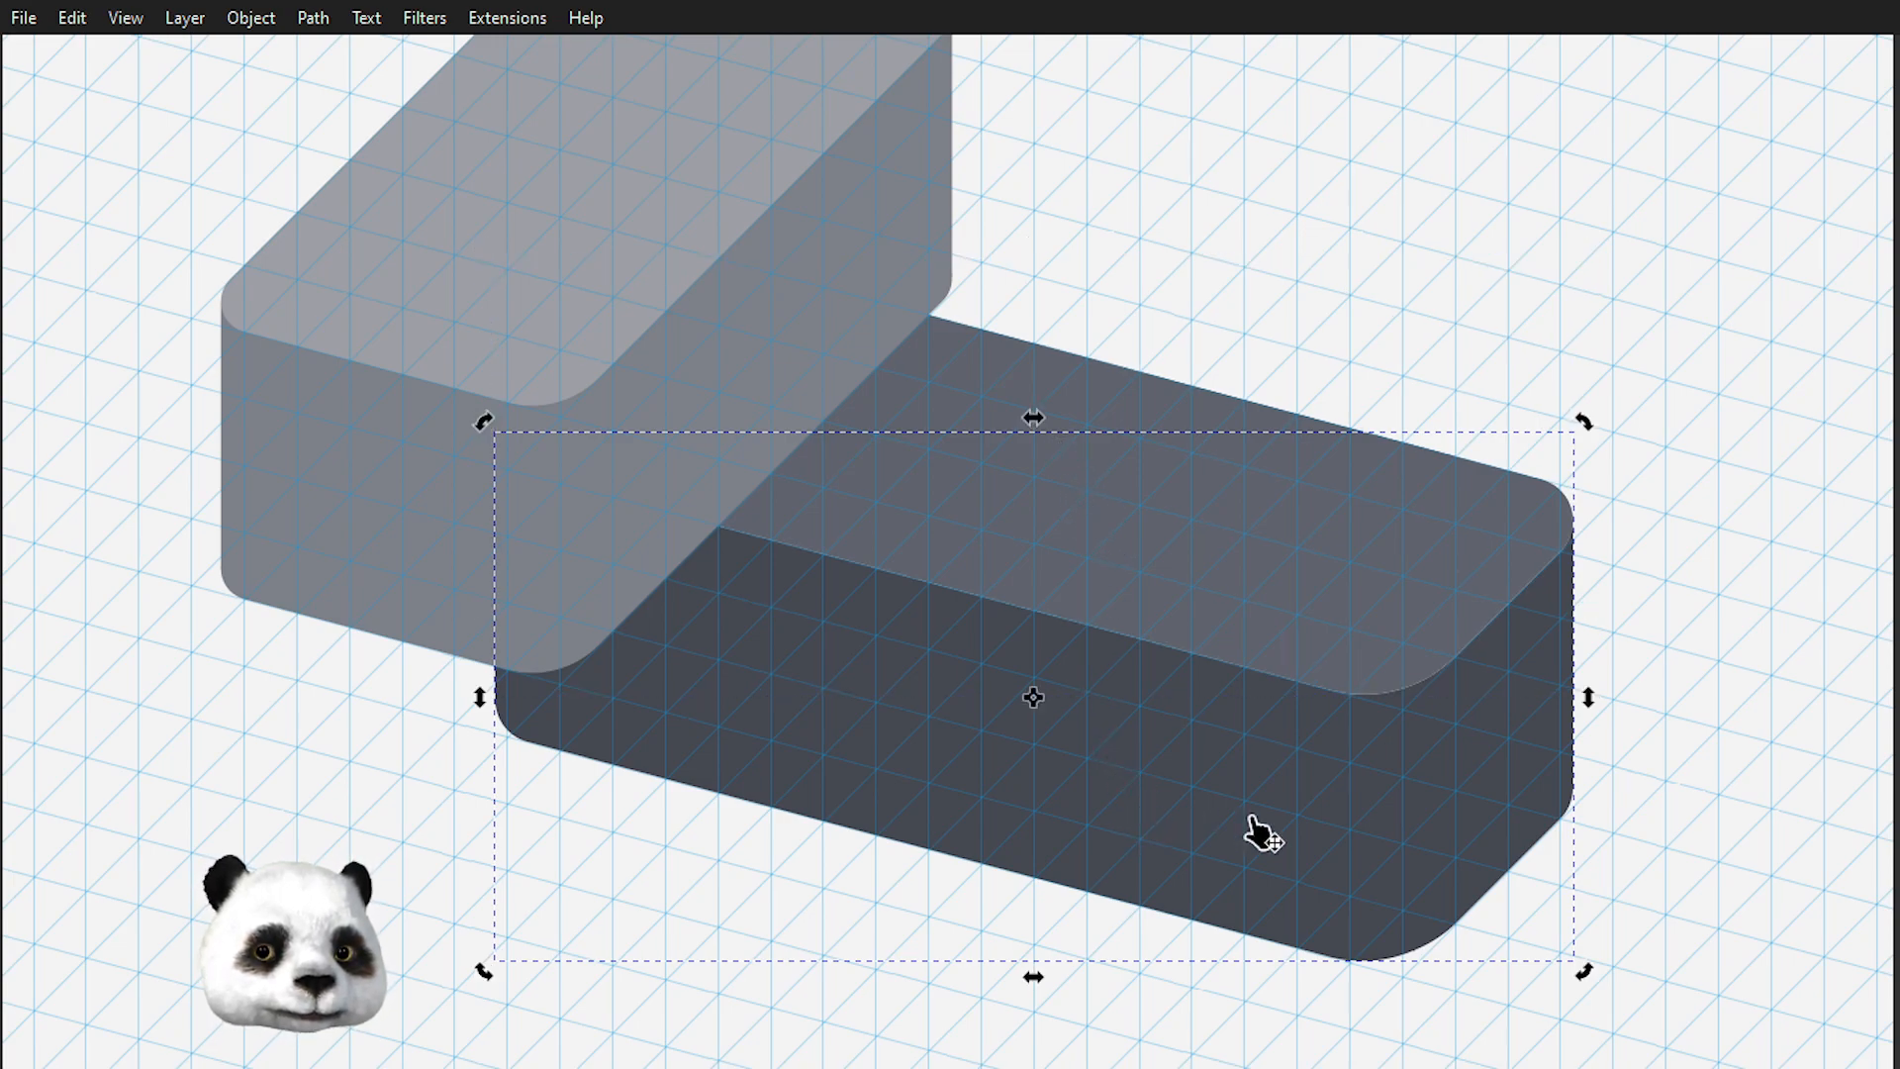
pyautogui.doubleClick(1448, 849)
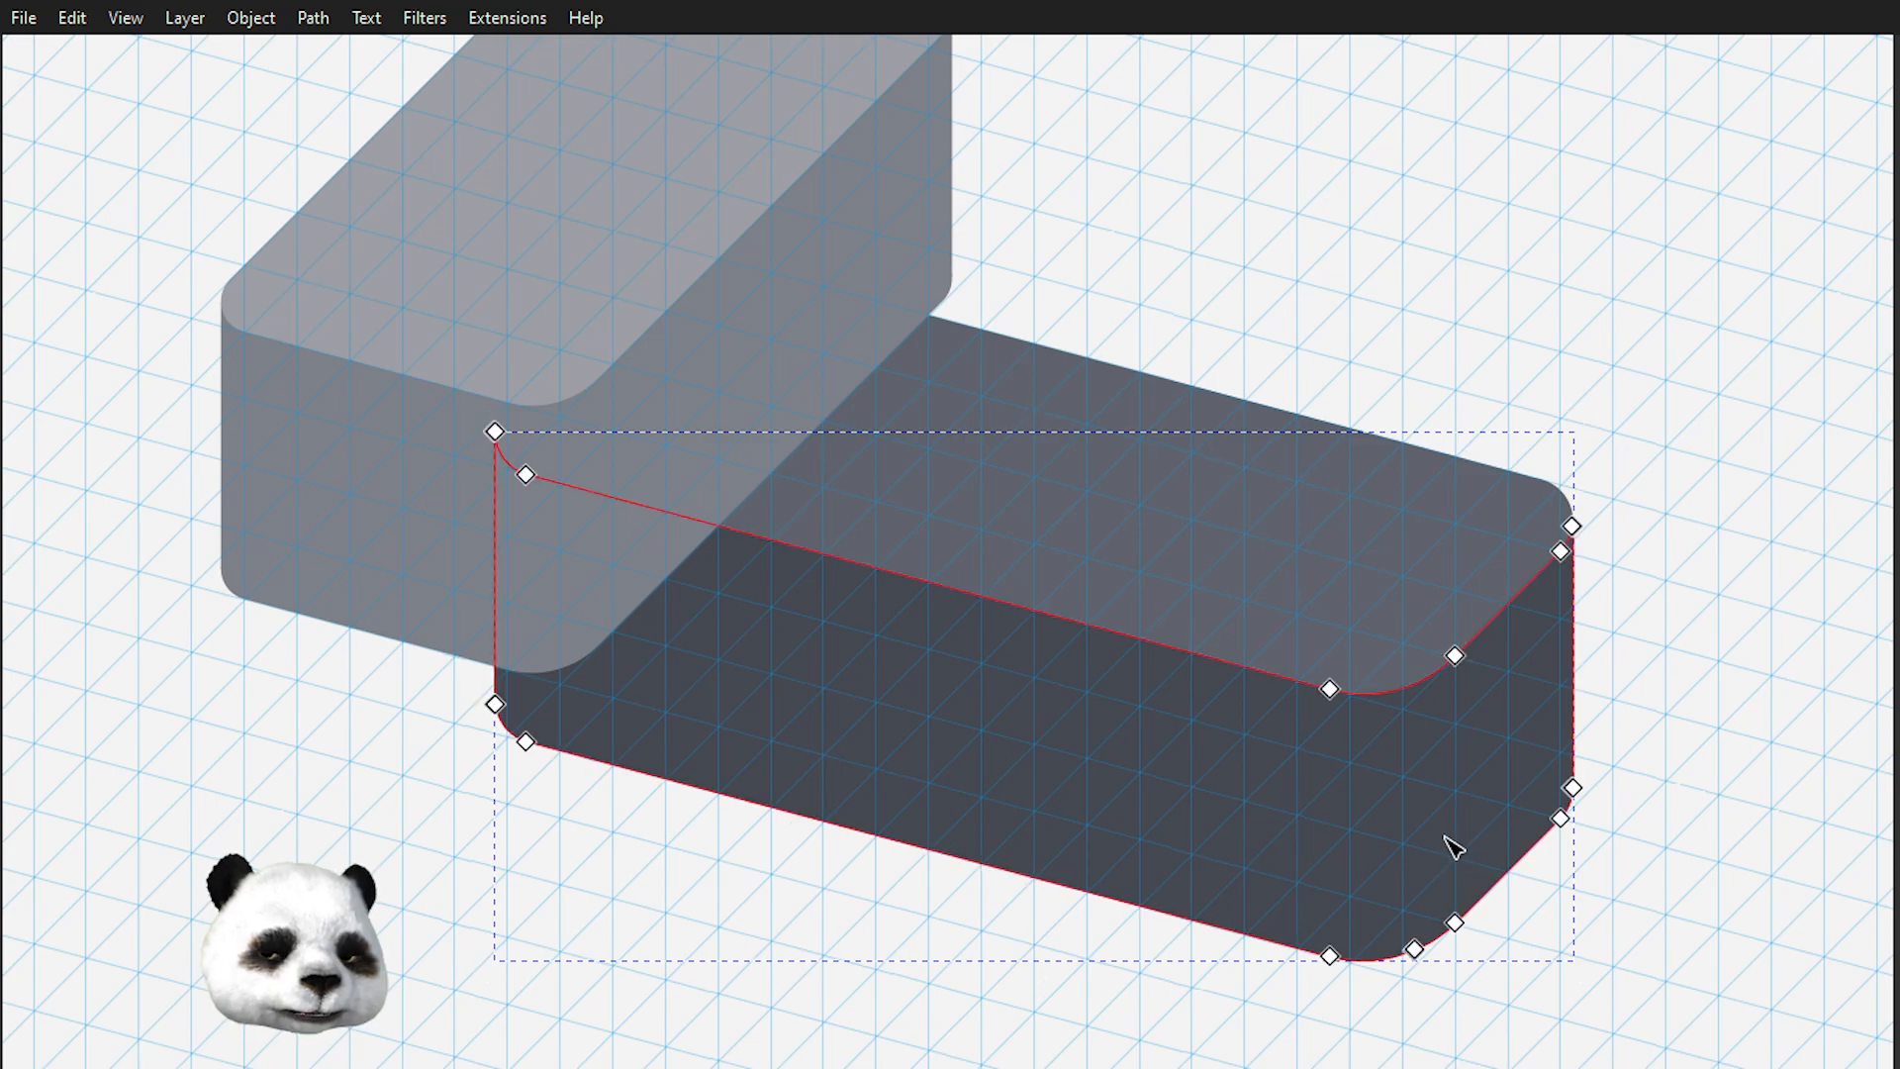
pyautogui.click(1695, 560)
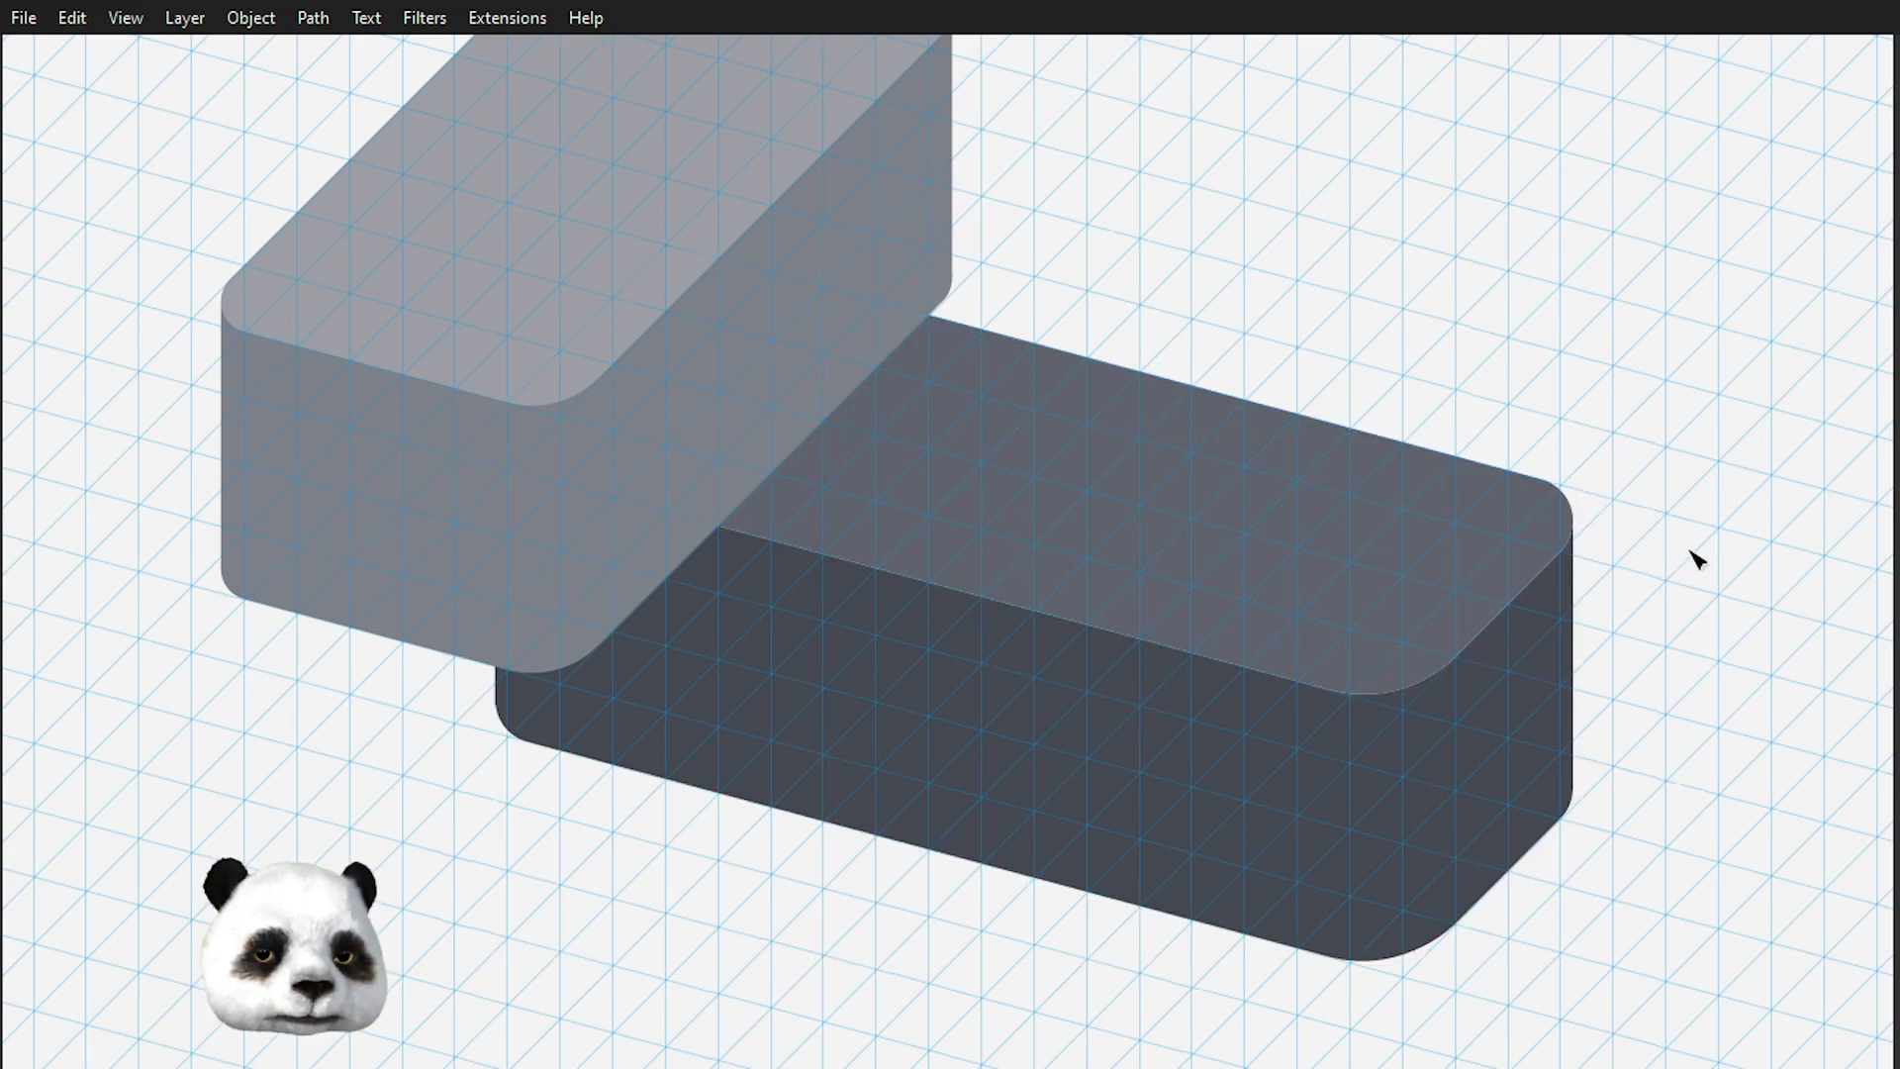
# - Merge the light block's rounded base, front face and long side face into one shape with Union
pyautogui.scroll(-3, 1696, 560)
pyautogui.scroll(2, 1682, 593)
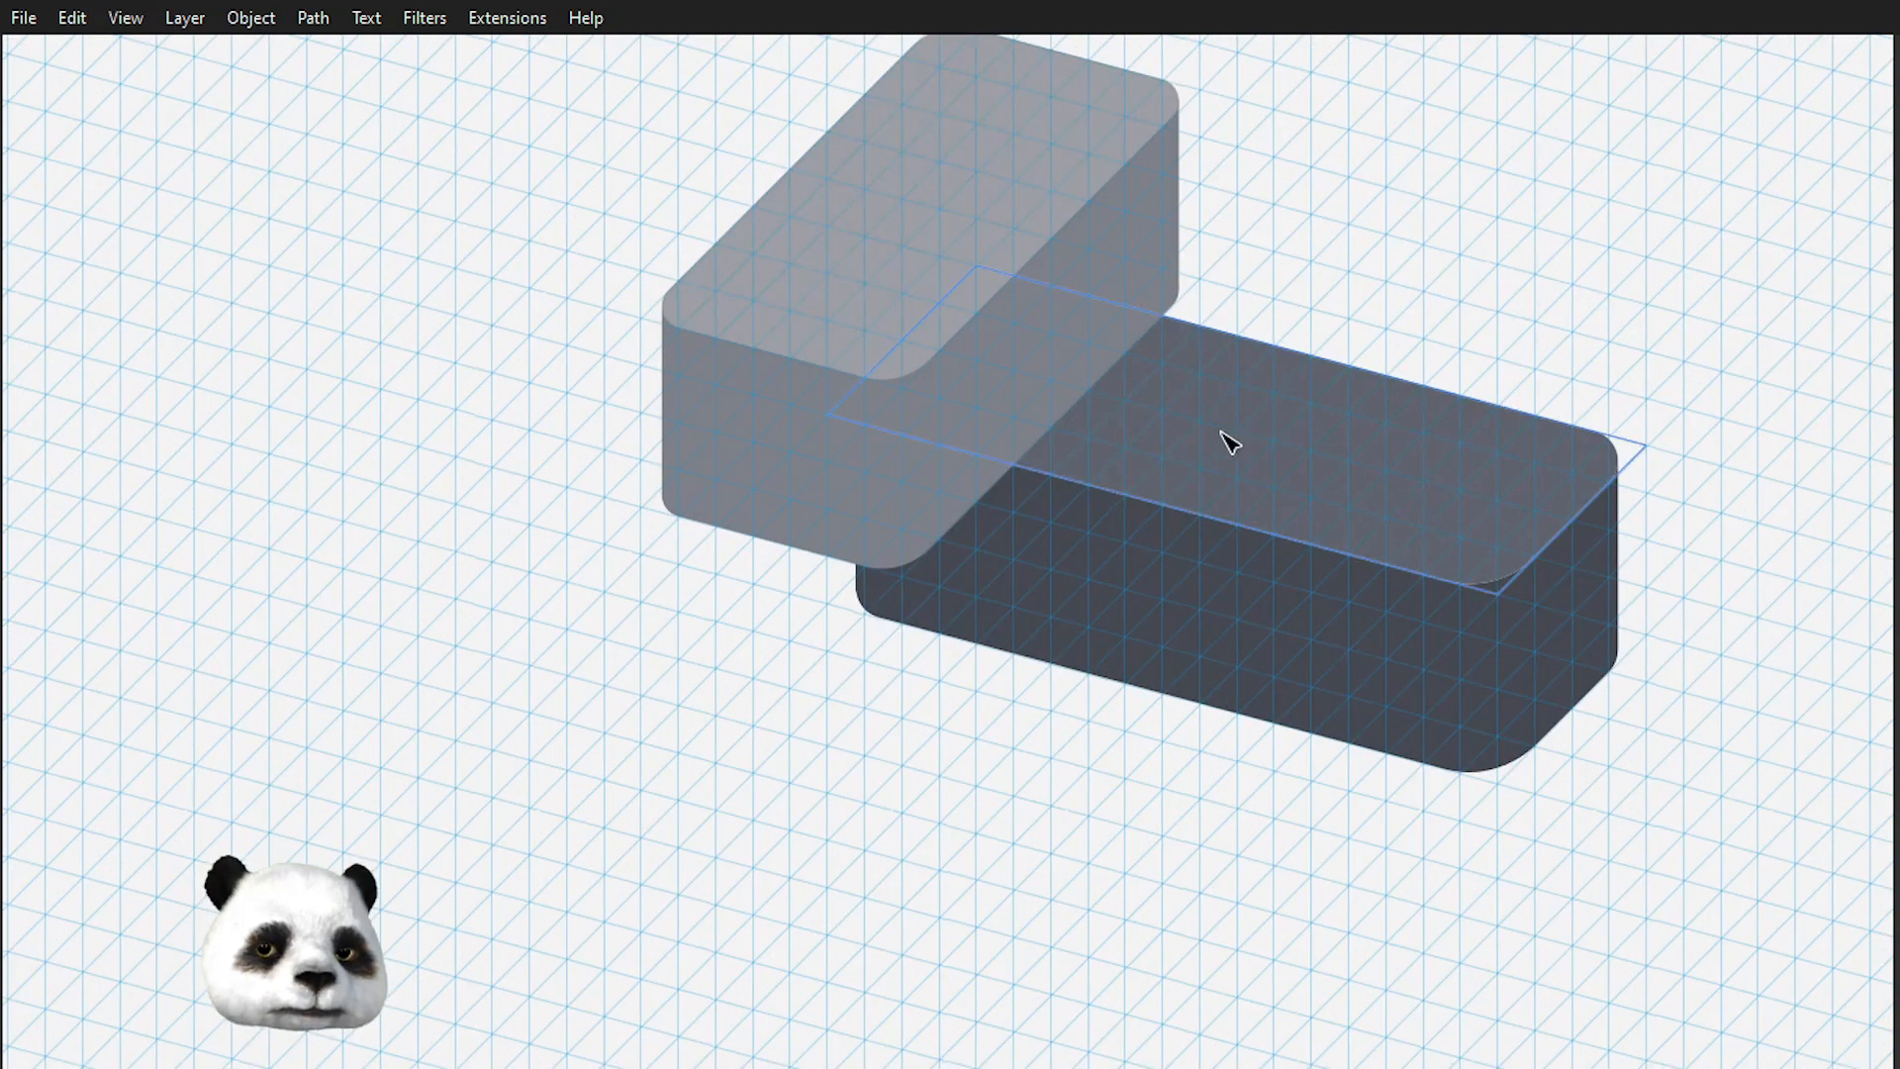
pyautogui.click(800, 513)
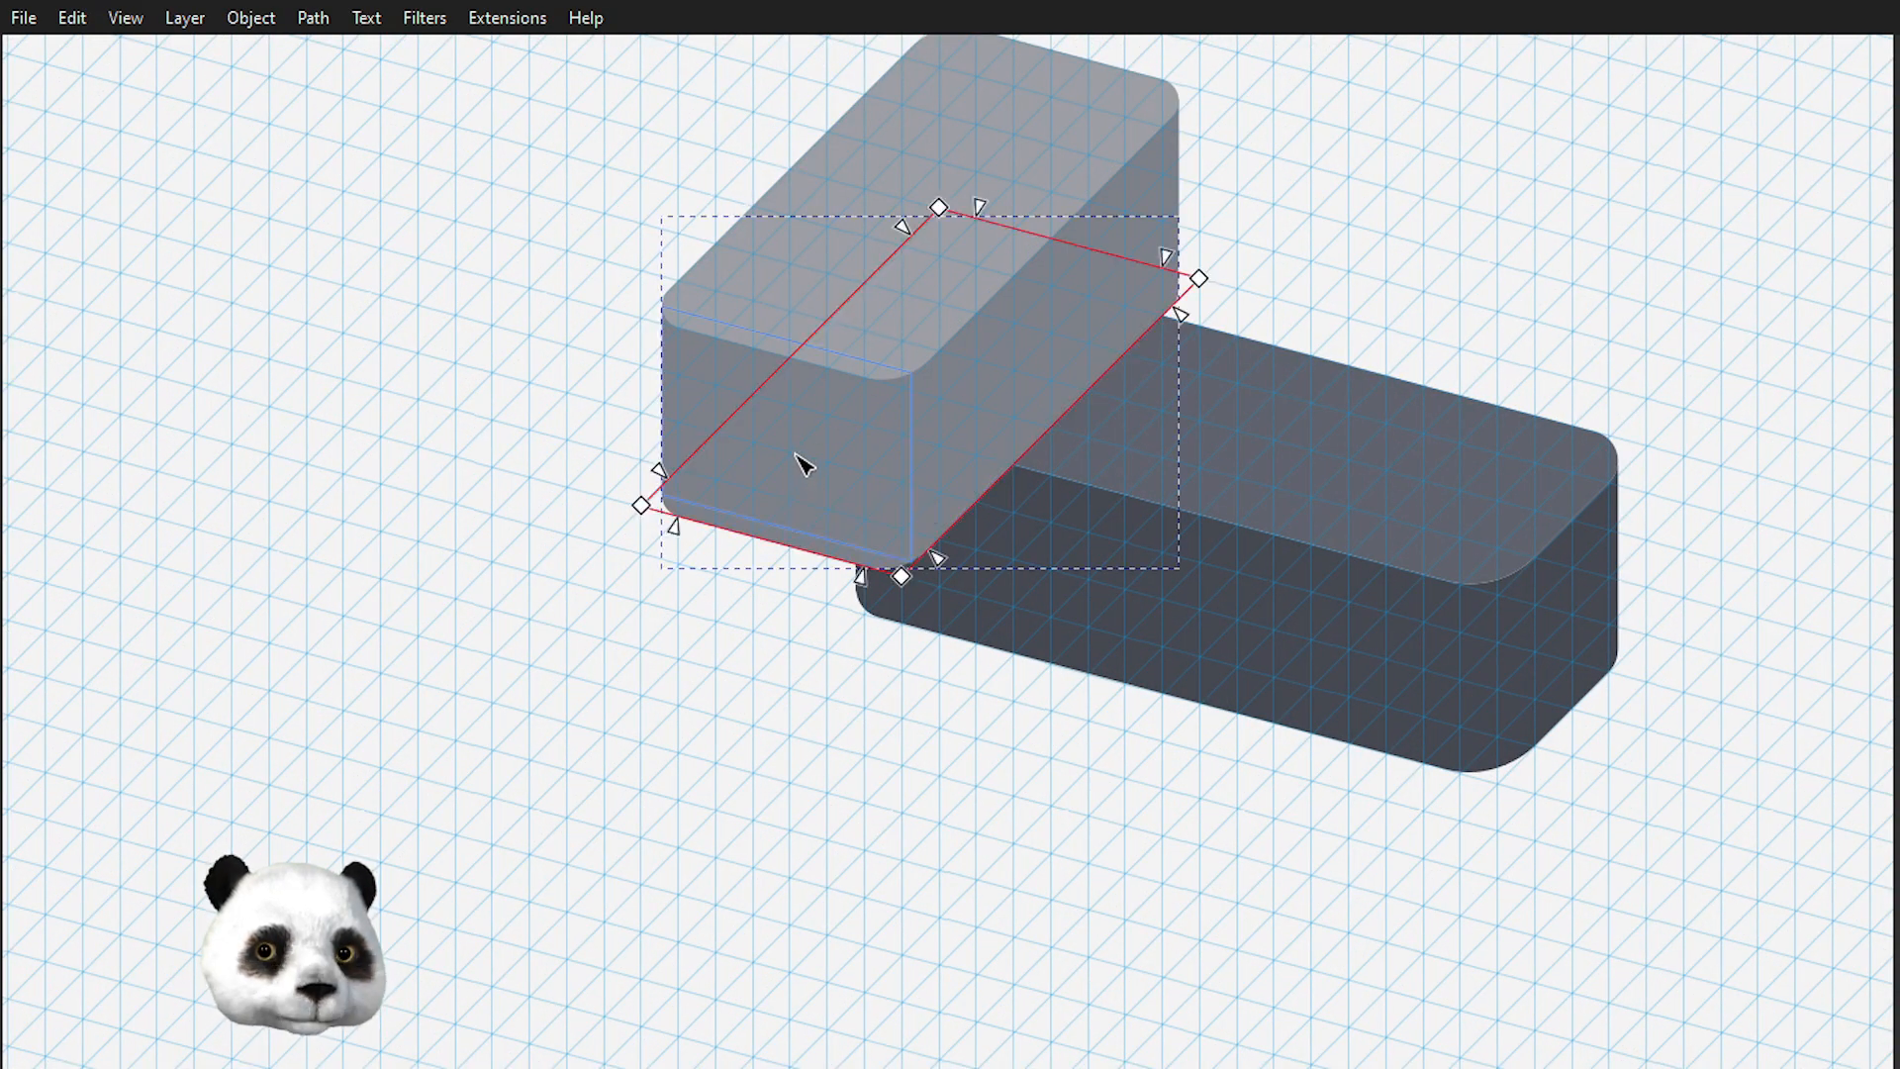
pyautogui.keyDown('shift'); pyautogui.click(1049, 378); pyautogui.keyUp('shift')
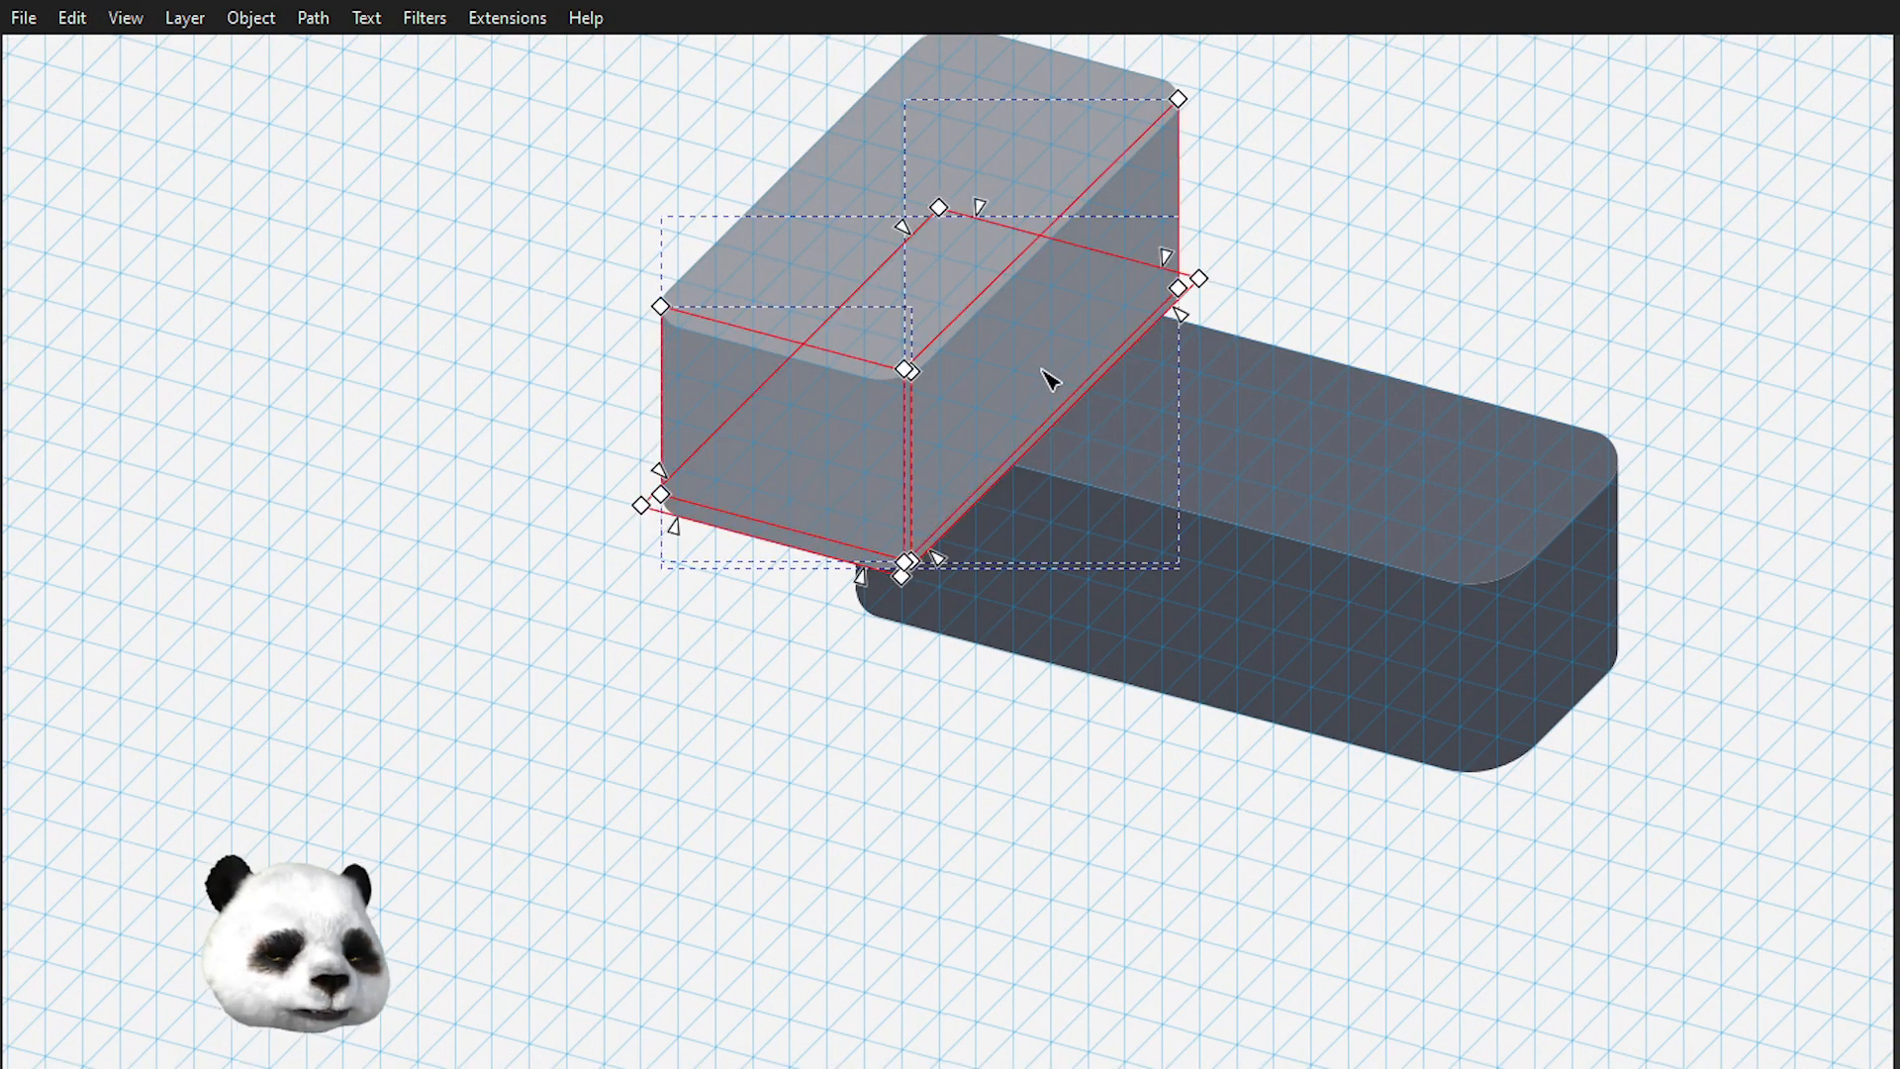
pyautogui.hotkey('ctrl', '+')
pyautogui.scroll(6, 1029, 336)
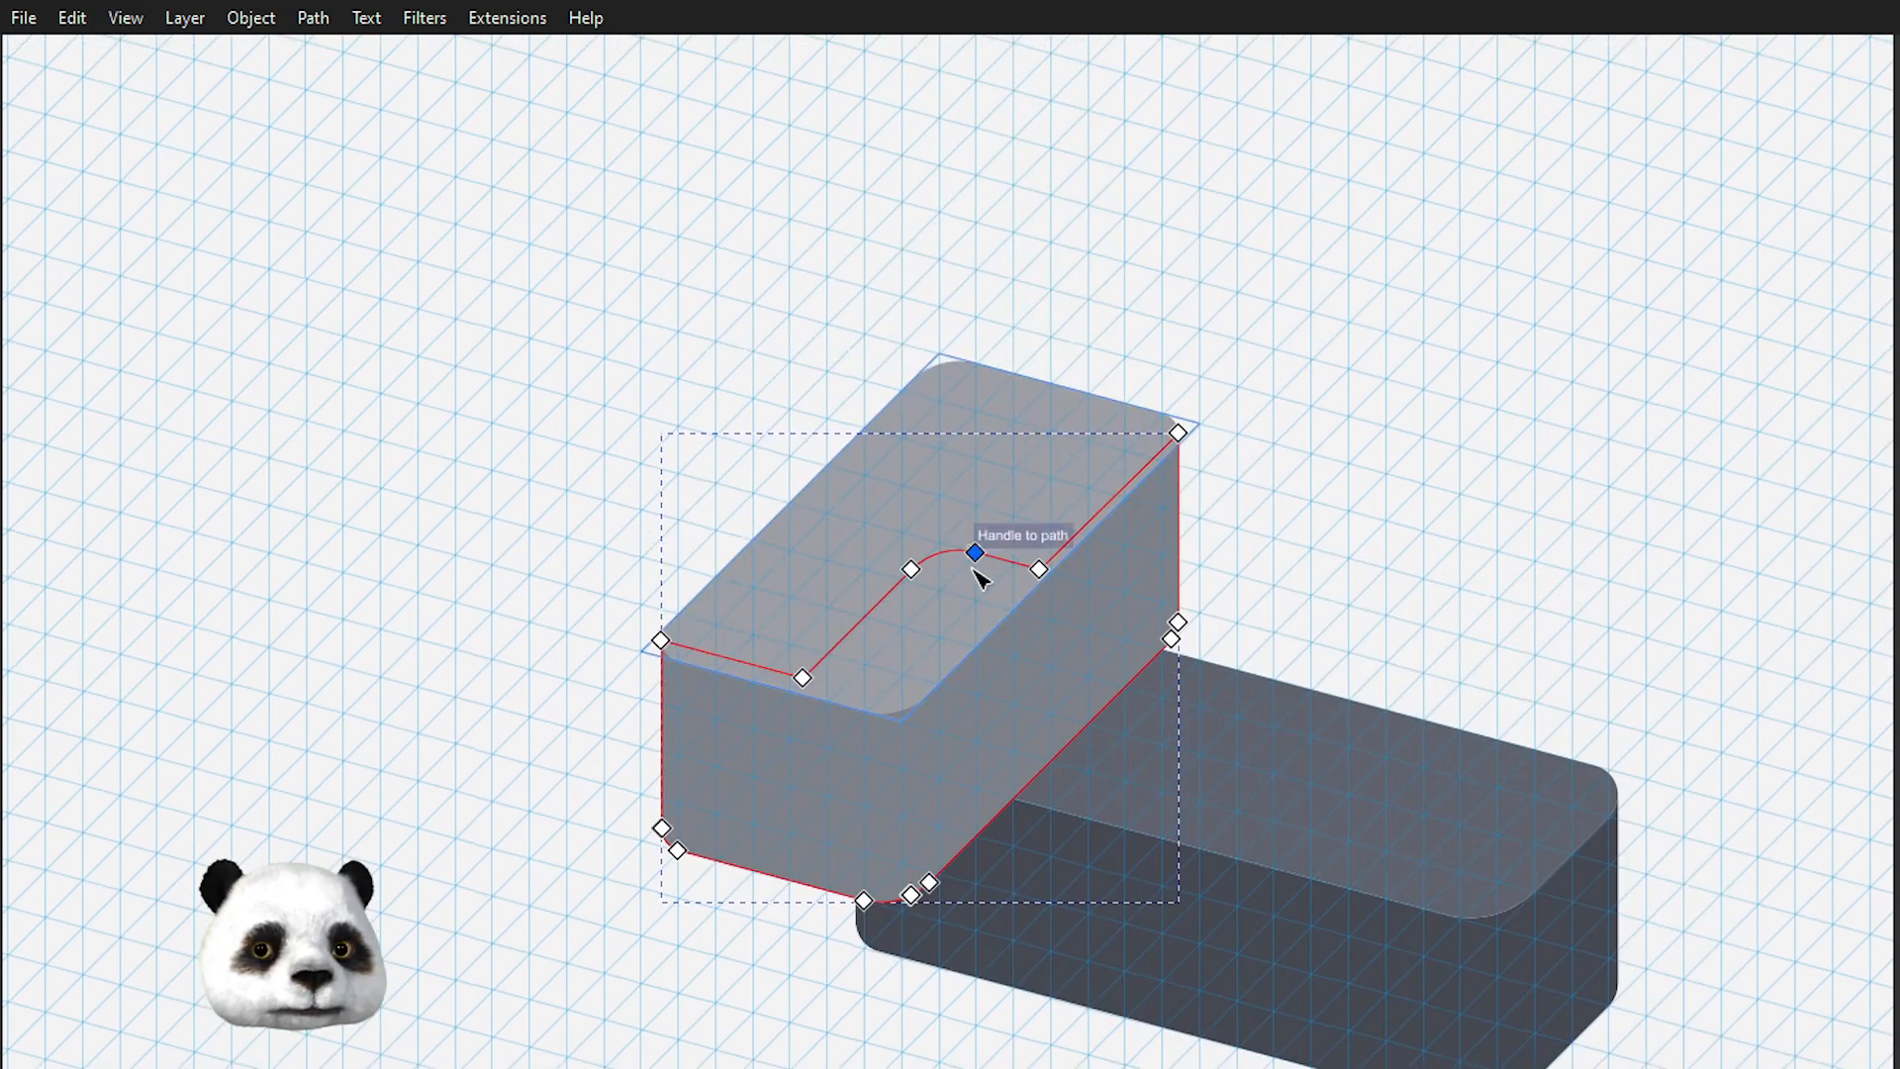
# - Subtract a duplicate of the light block's top face from its merged sides and clear the selection
pyautogui.click(974, 481)
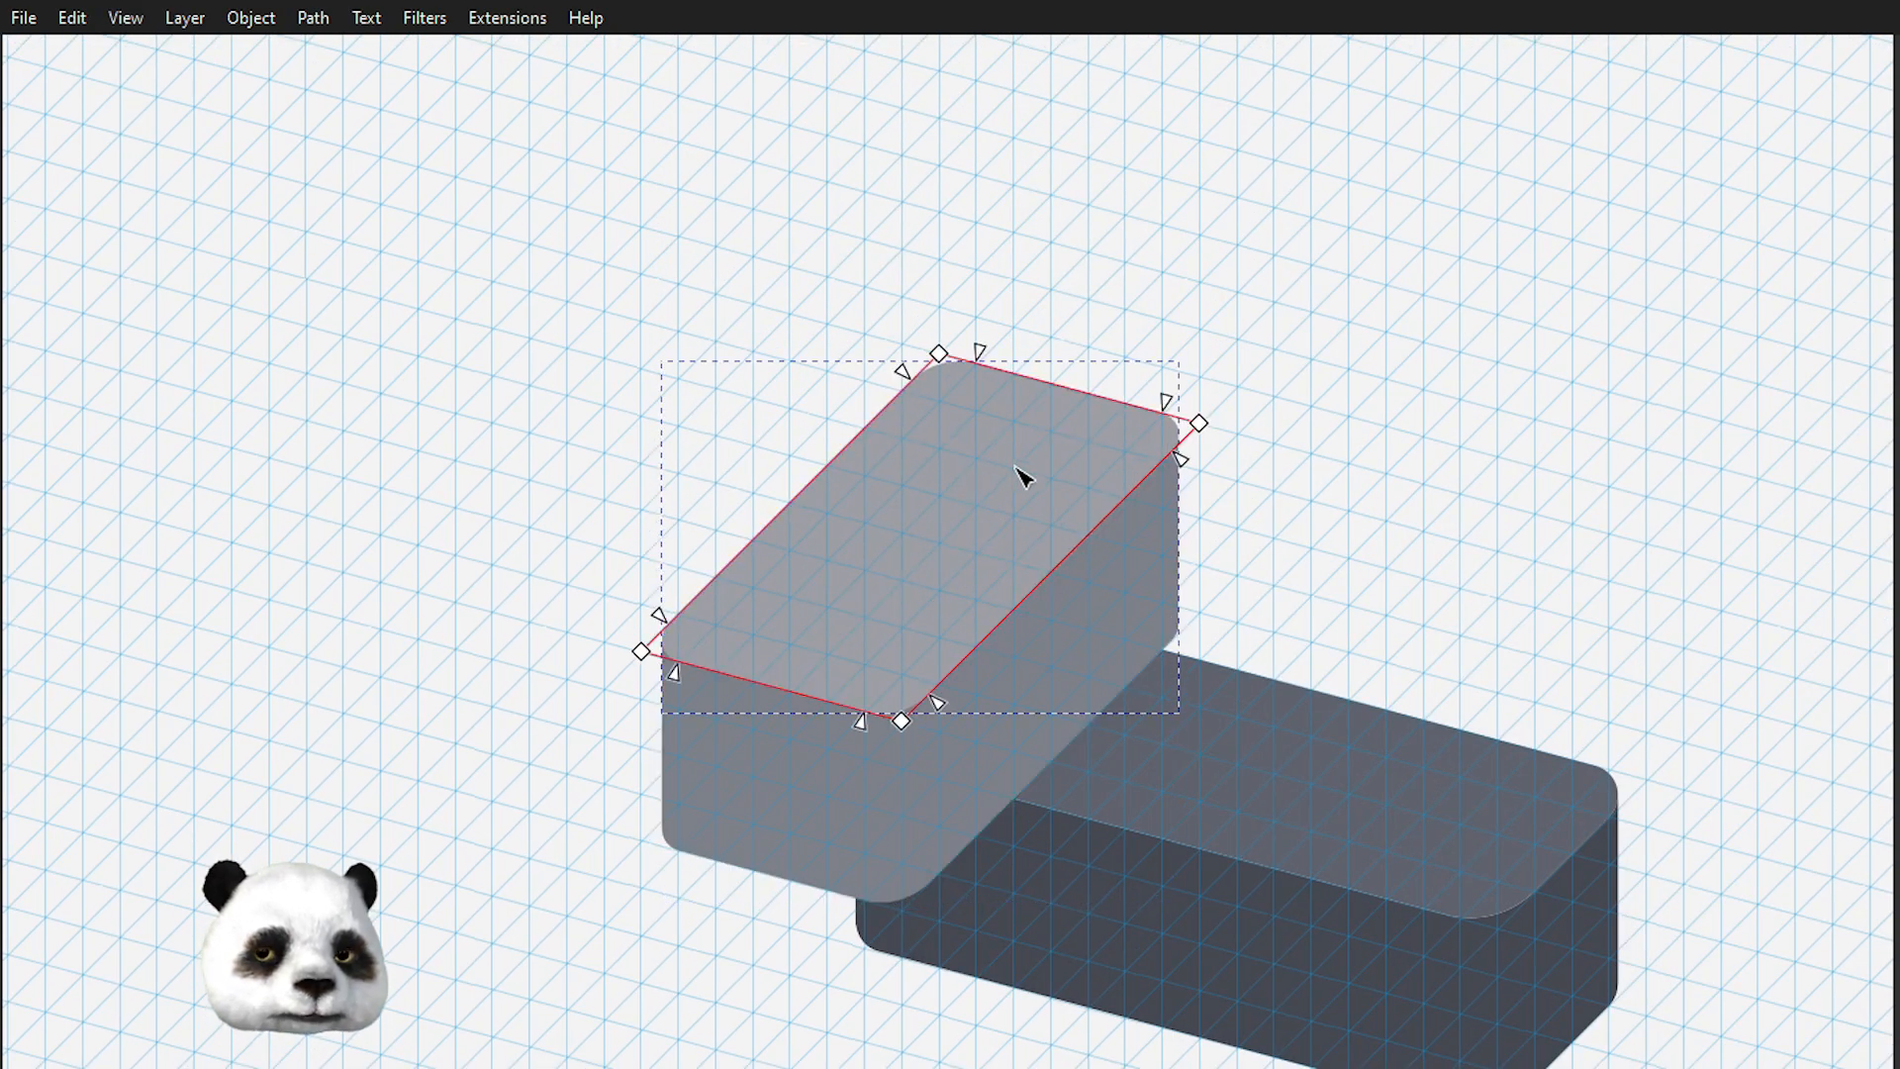
pyautogui.keyDown('shift'); pyautogui.click(1068, 670); pyautogui.keyUp('shift')
pyautogui.hotkey('ctrl', '-')
pyautogui.press('s')
pyautogui.click(1420, 617)
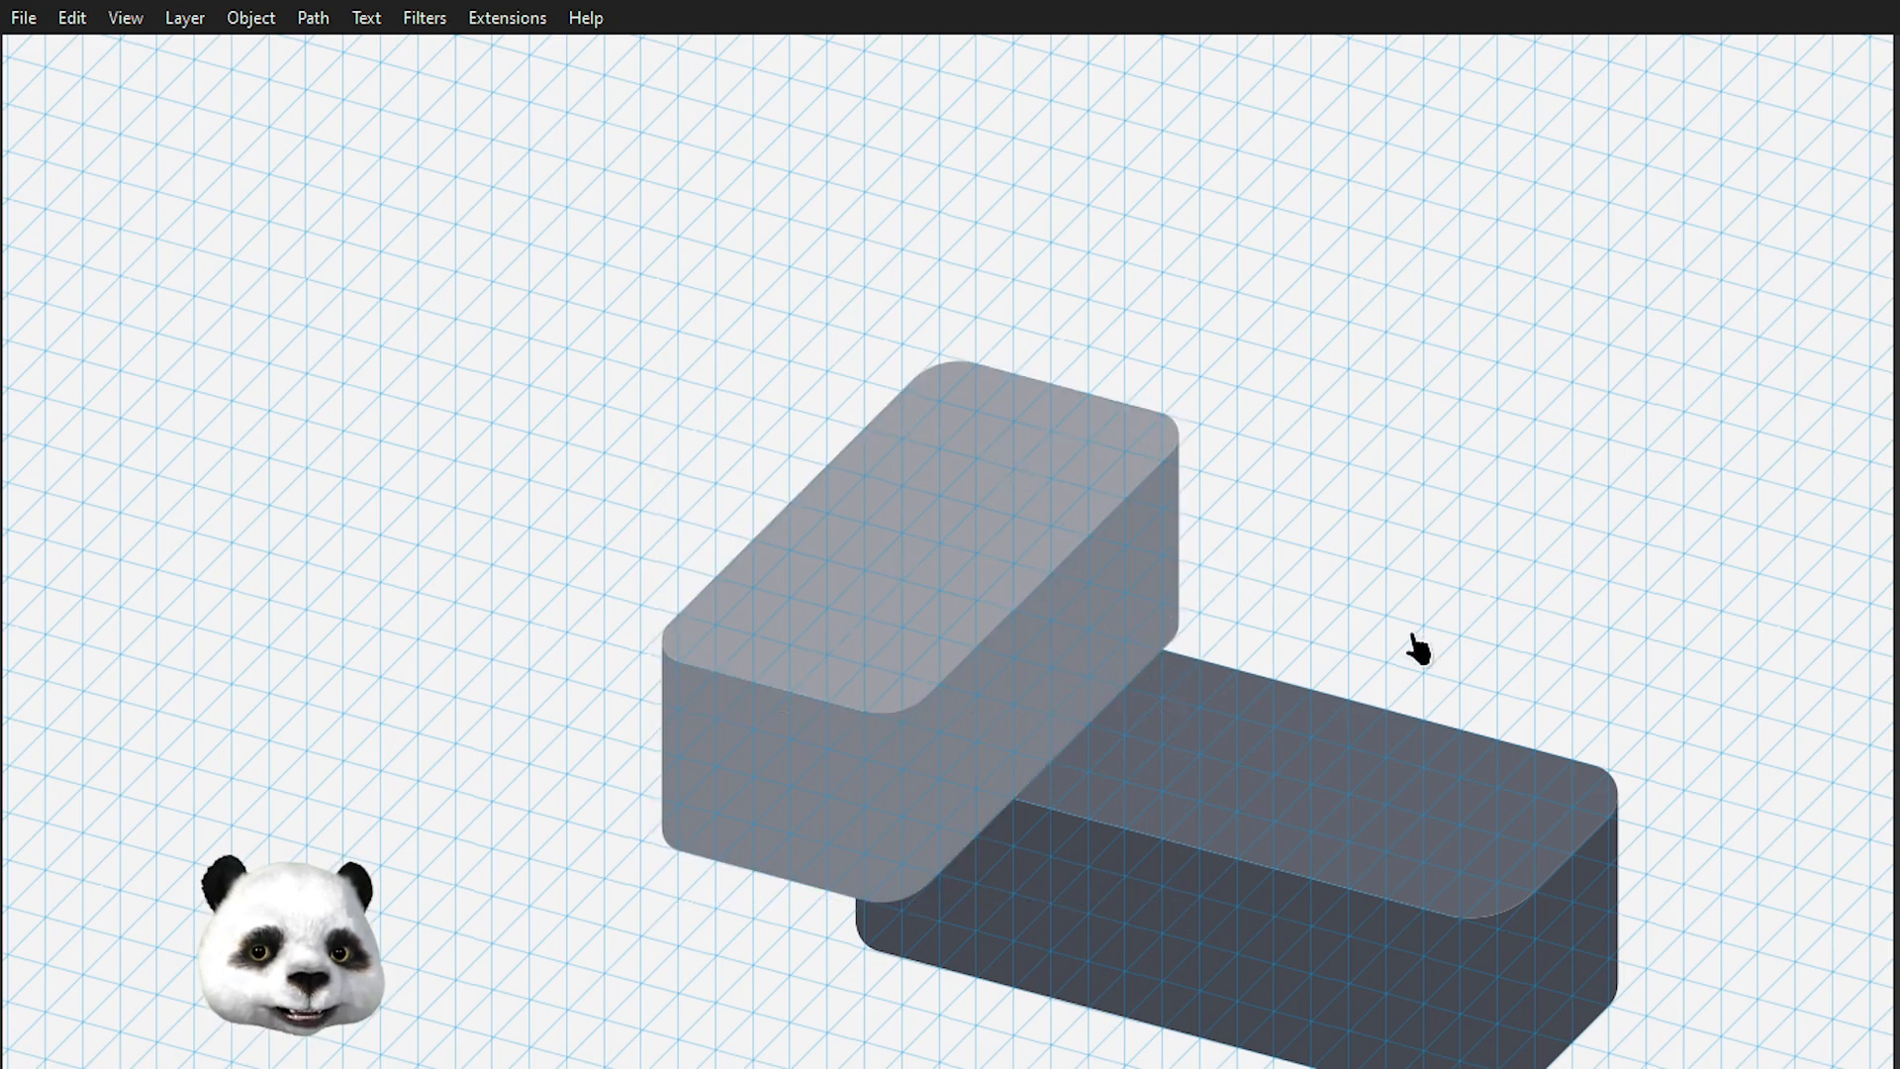
# - Group each block's top face with its merged sides, and select each block as a single object
pyautogui.moveTo(1380, 658); pyautogui.dragTo(1442, 544)
pyautogui.scroll(3, 1255, 430)
pyautogui.scroll(-3, 1262, 442)
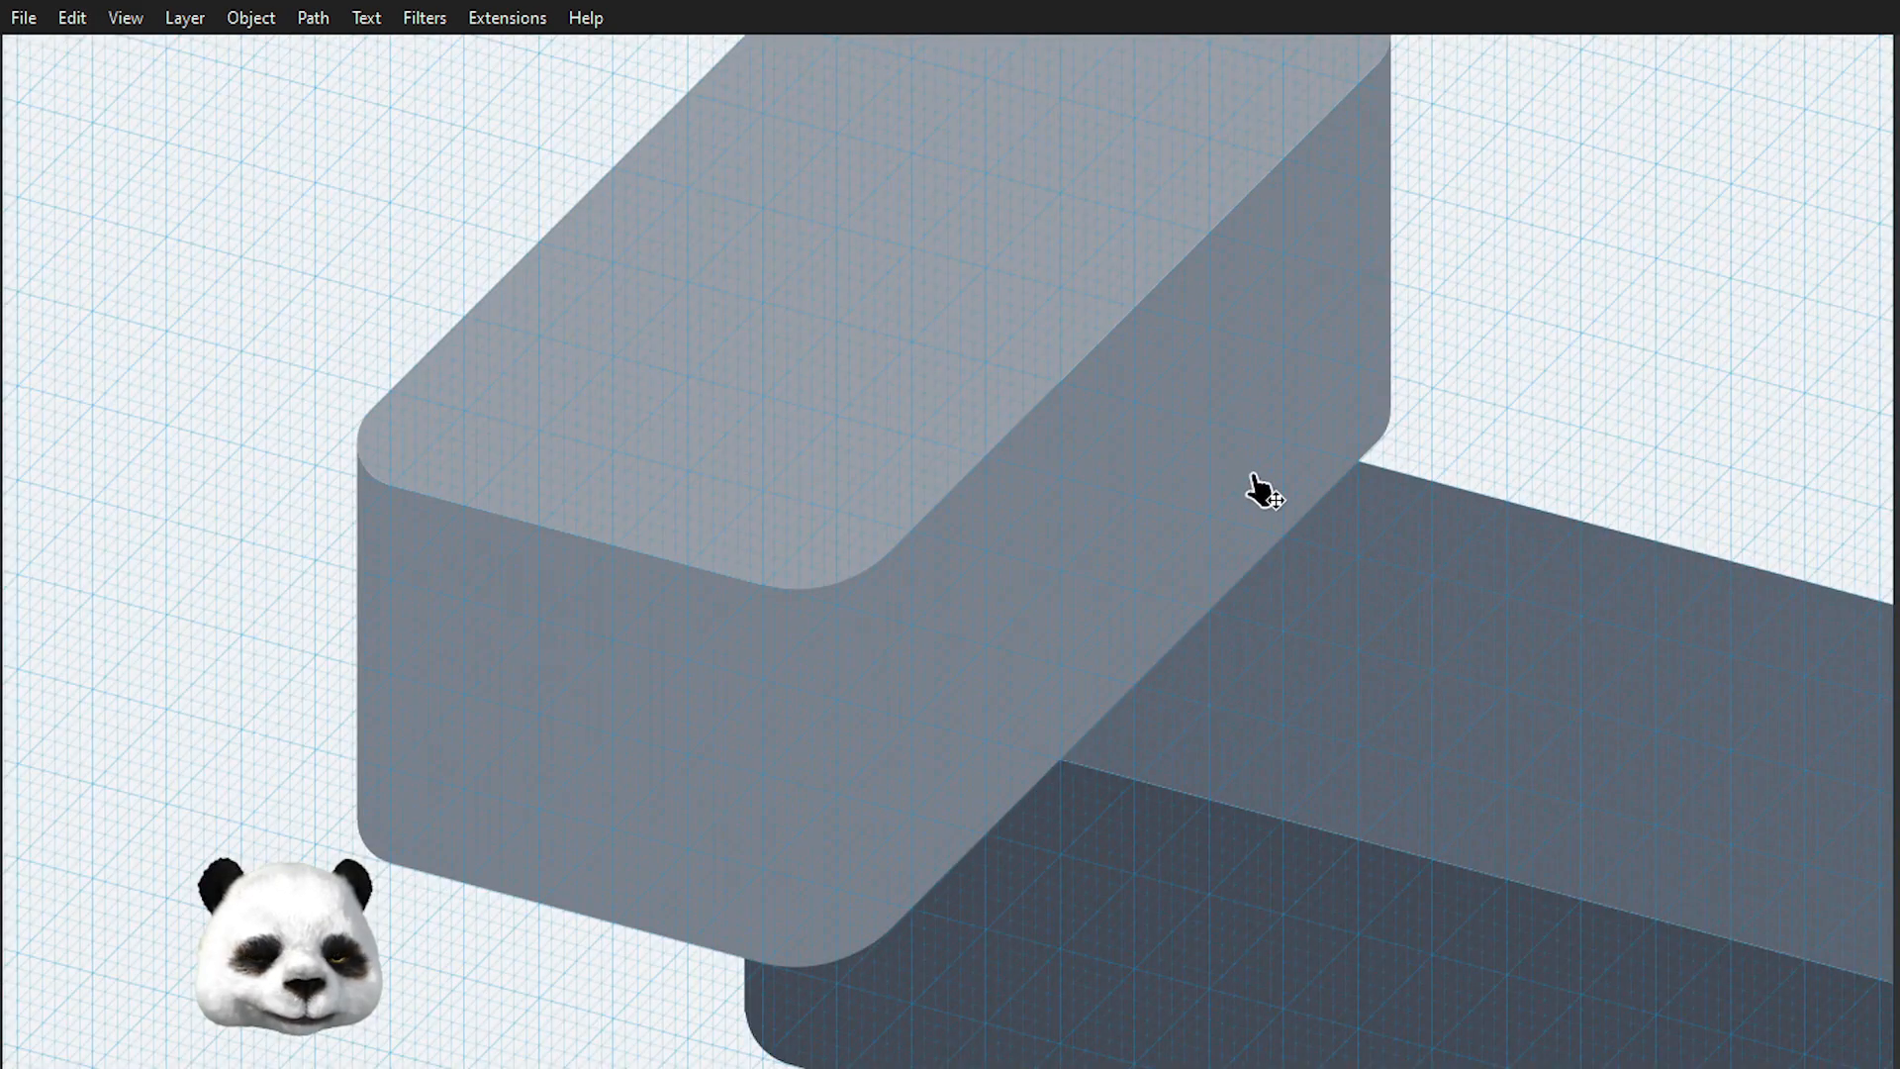
pyautogui.scroll(-2, 1132, 513)
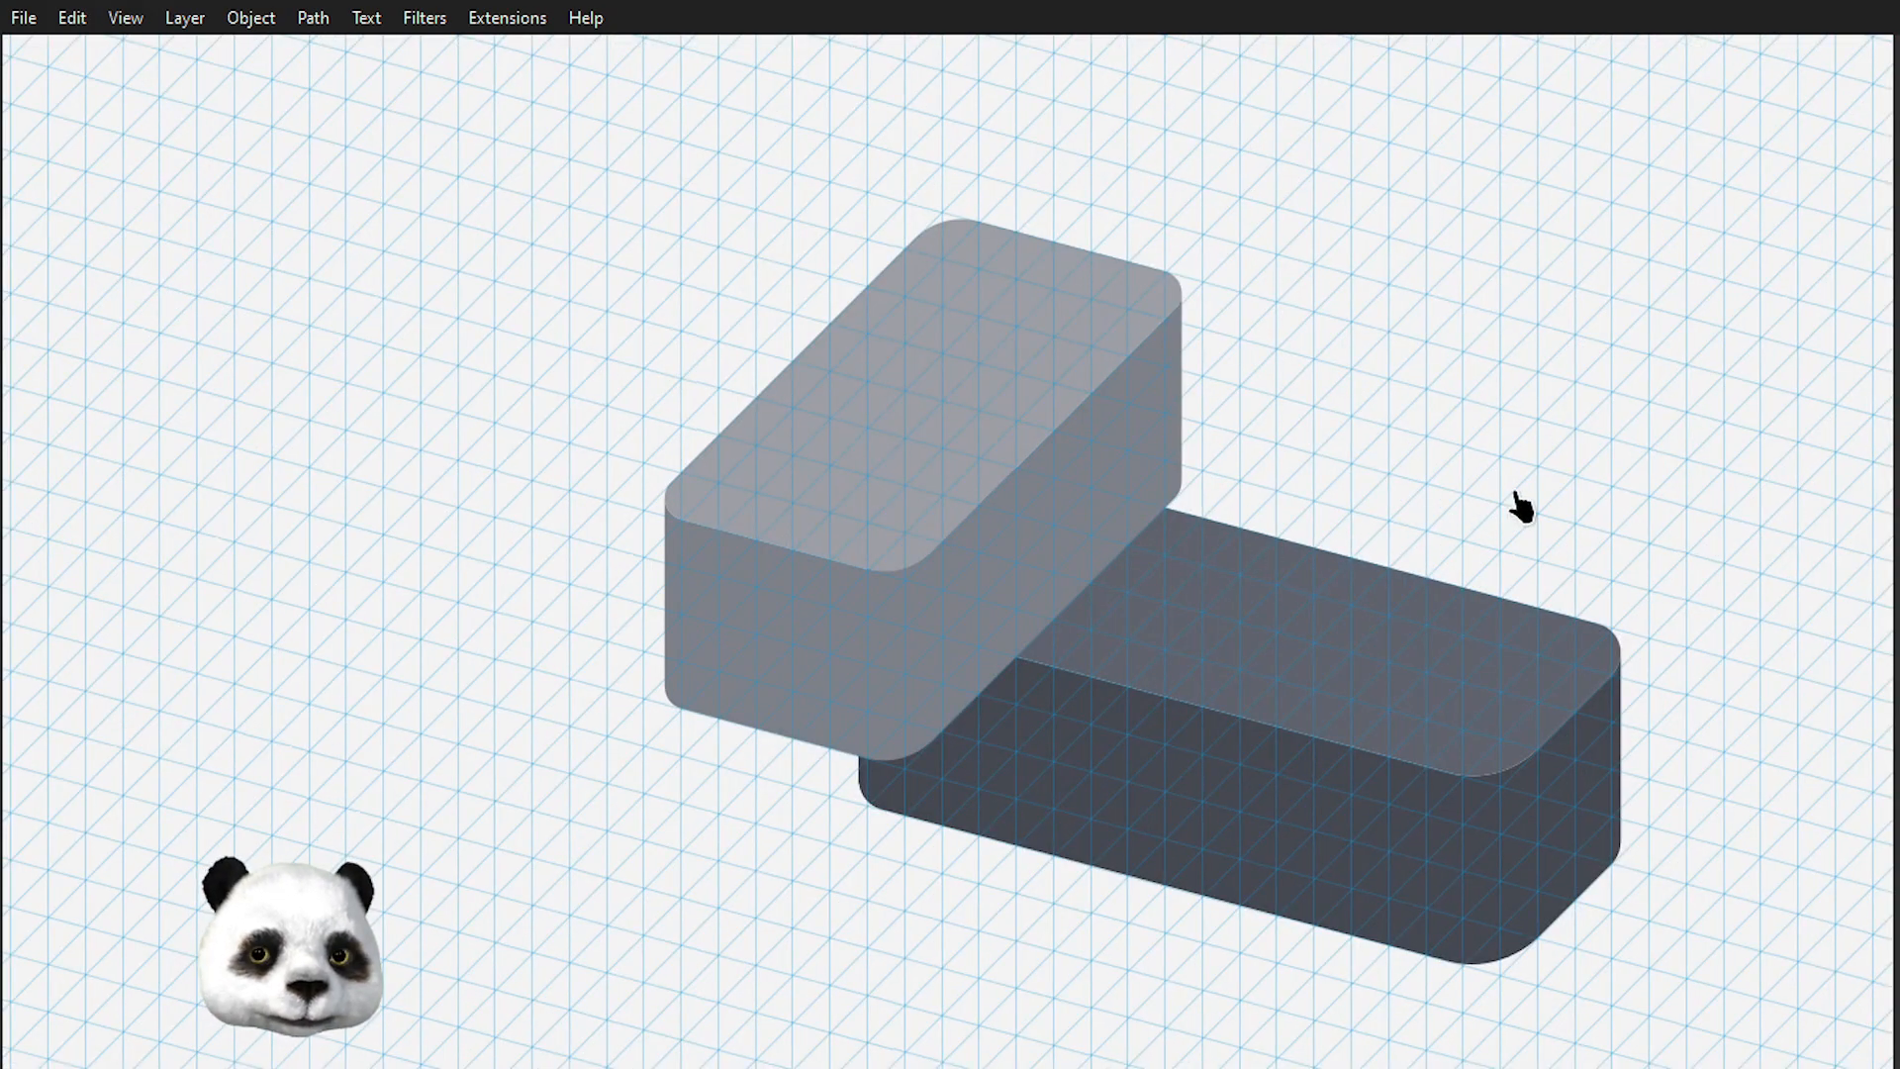
pyautogui.moveTo(1519, 506); pyautogui.dragTo(1341, 368)
pyautogui.scroll(1, 1327, 436)
pyautogui.moveTo(1236, 455); pyautogui.dragTo(1461, 420)
pyautogui.click(547, 551)
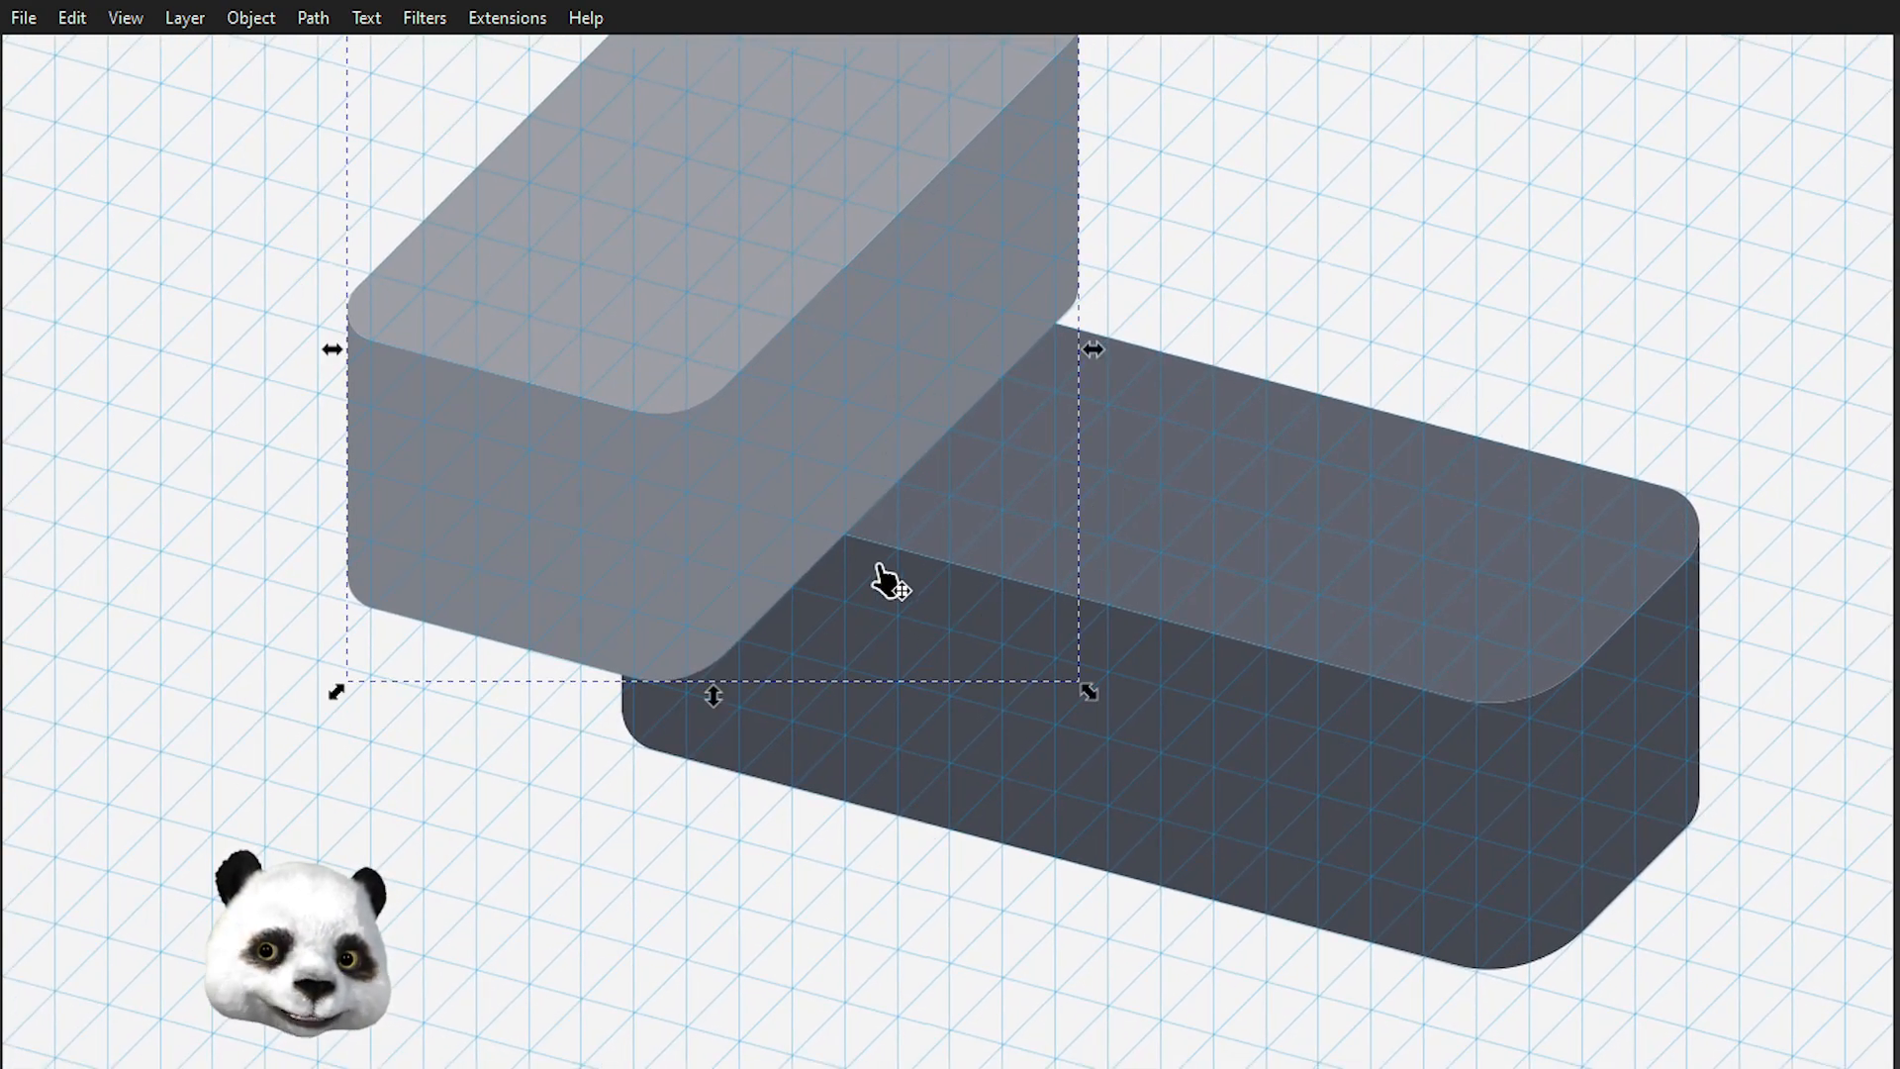
pyautogui.click(1266, 863)
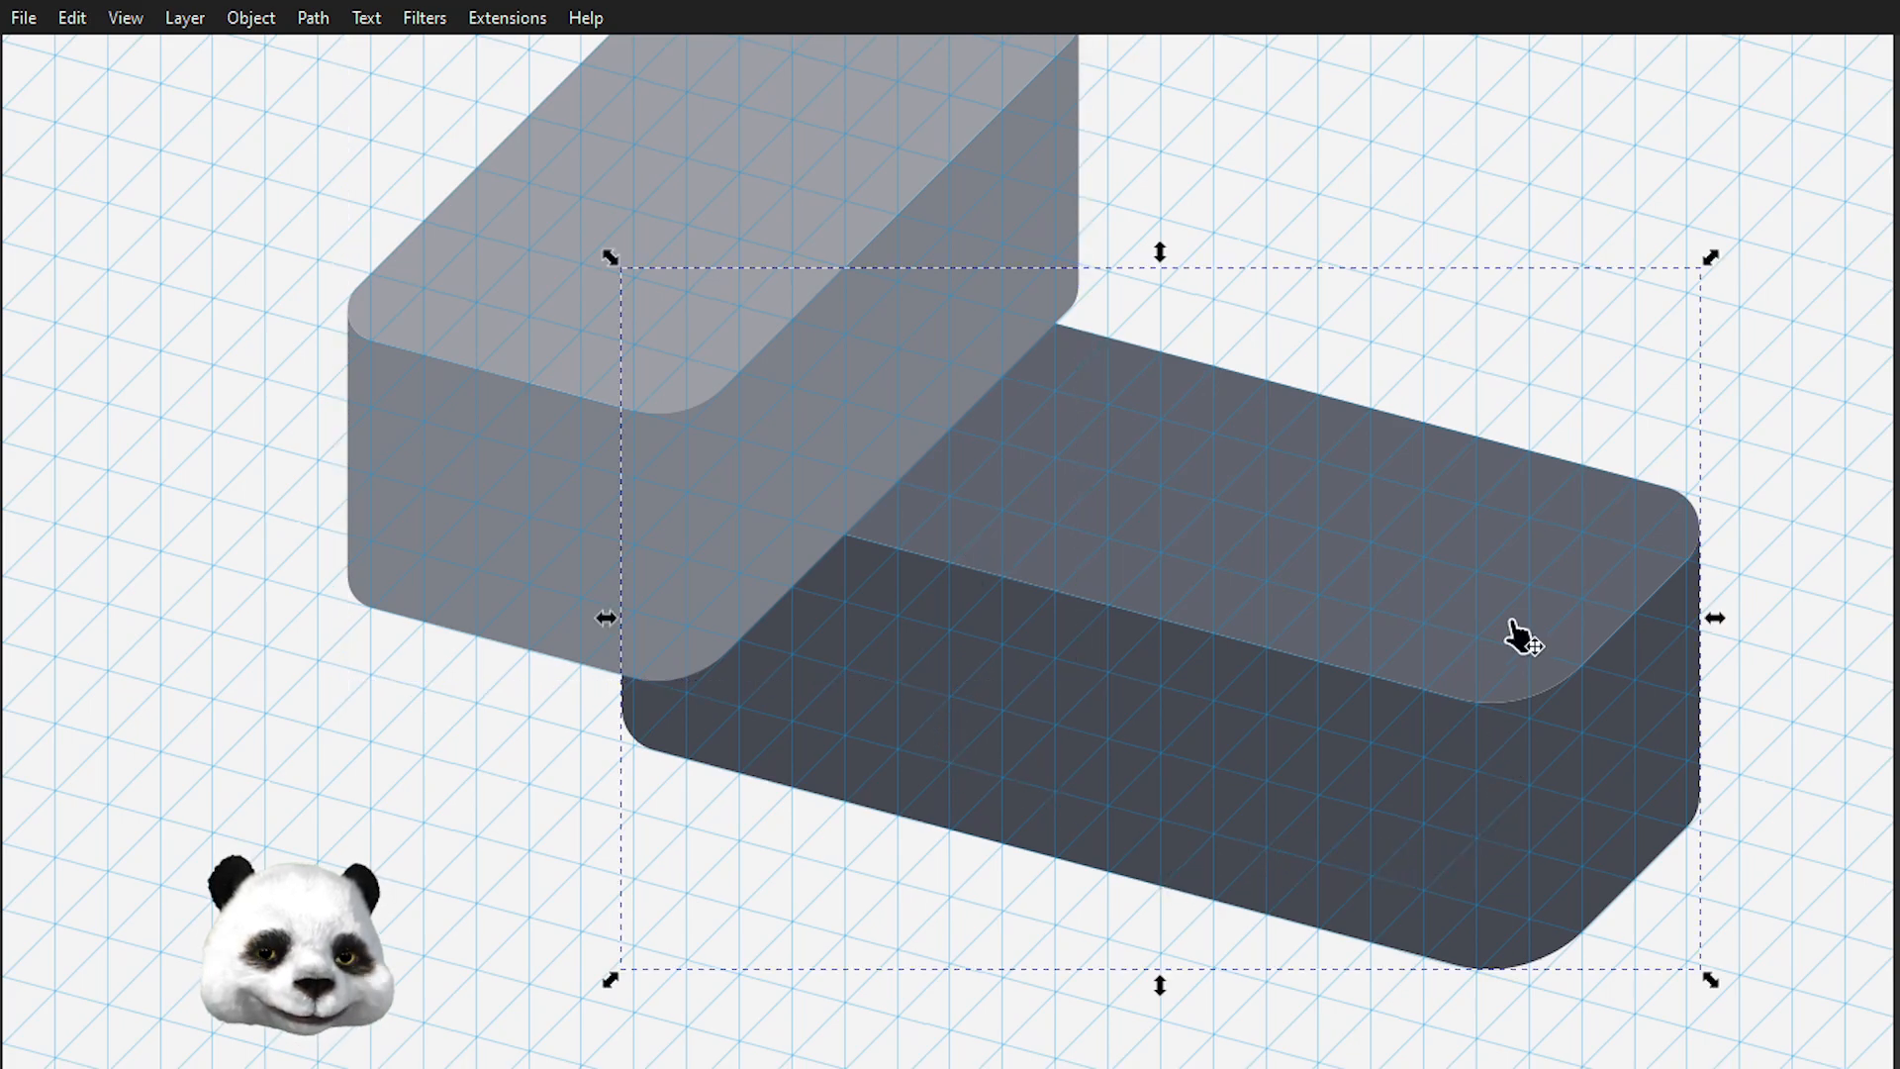
# - Examine the edges where the top faces meet the sides on both blocks, with the dark block selected
pyautogui.scroll(-2, 1519, 638)
pyautogui.scroll(3, 1583, 623)
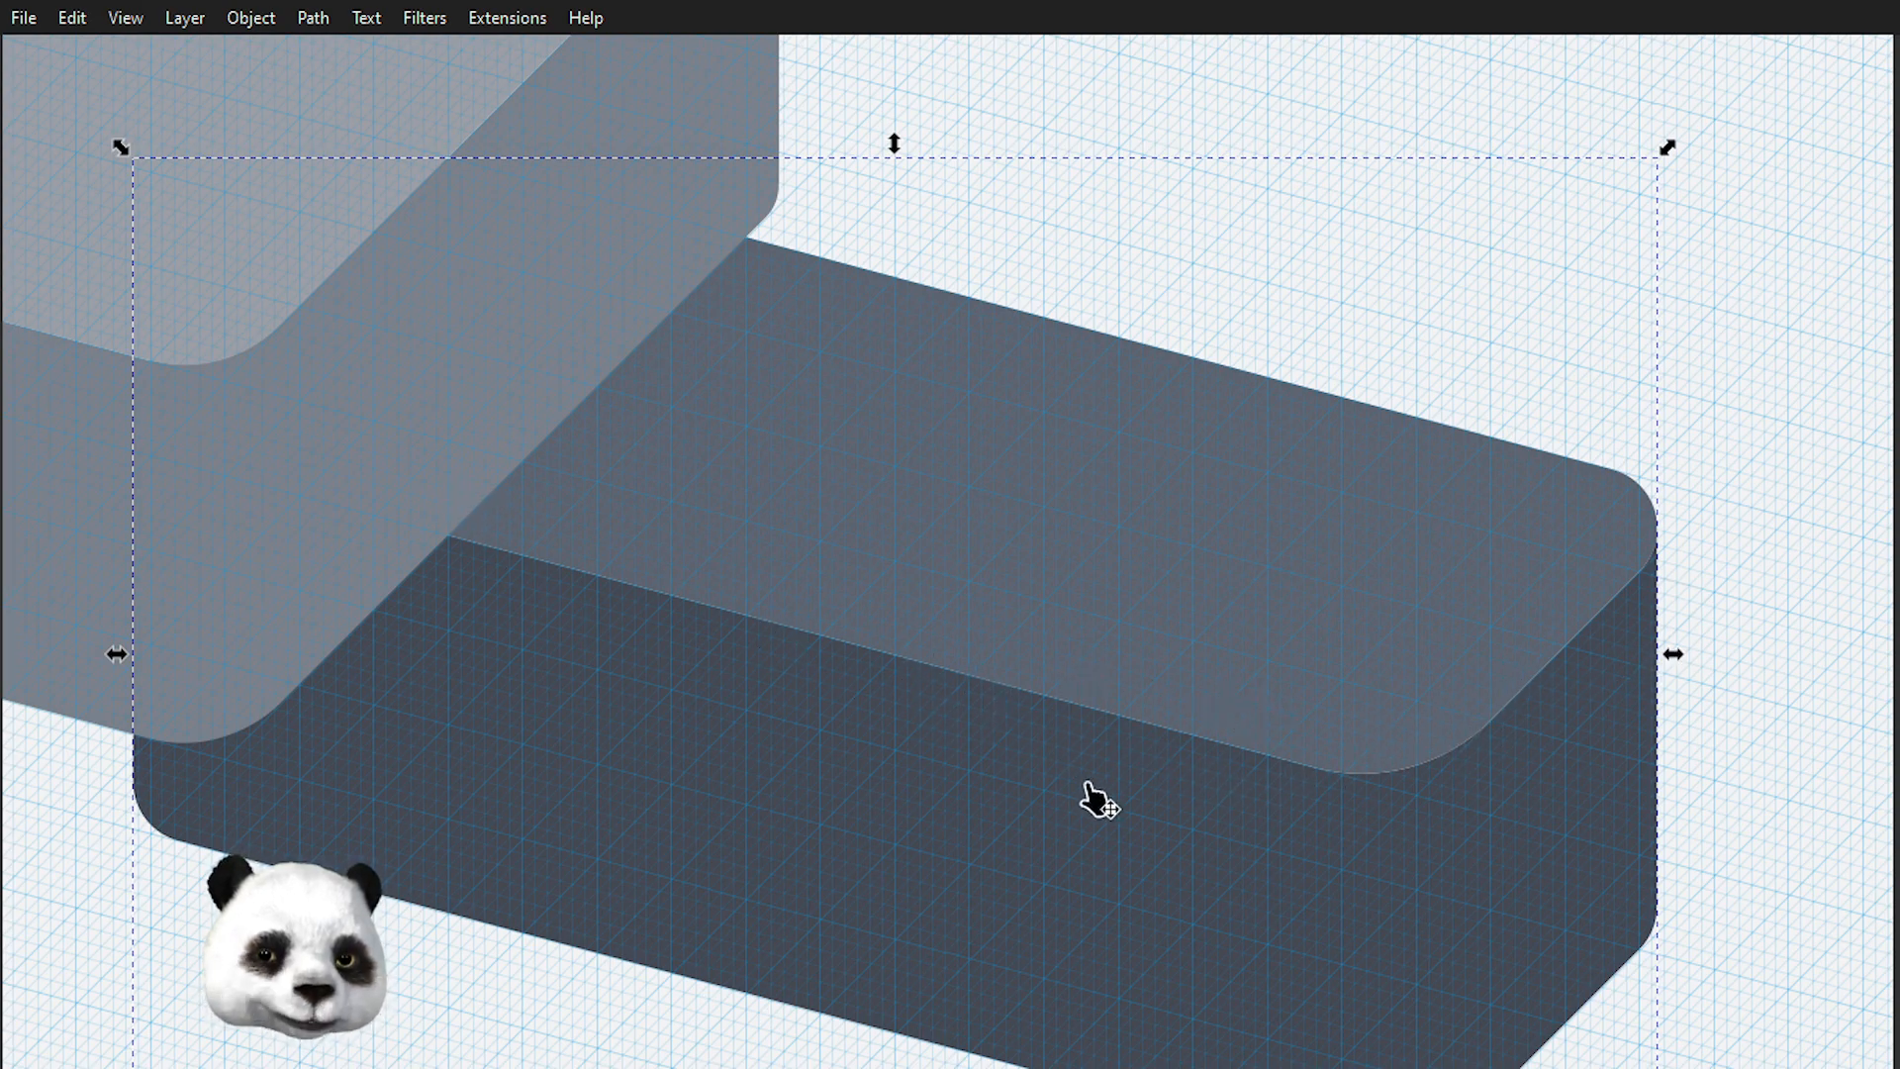
pyautogui.scroll(-3, 940, 803)
pyautogui.scroll(2, 703, 791)
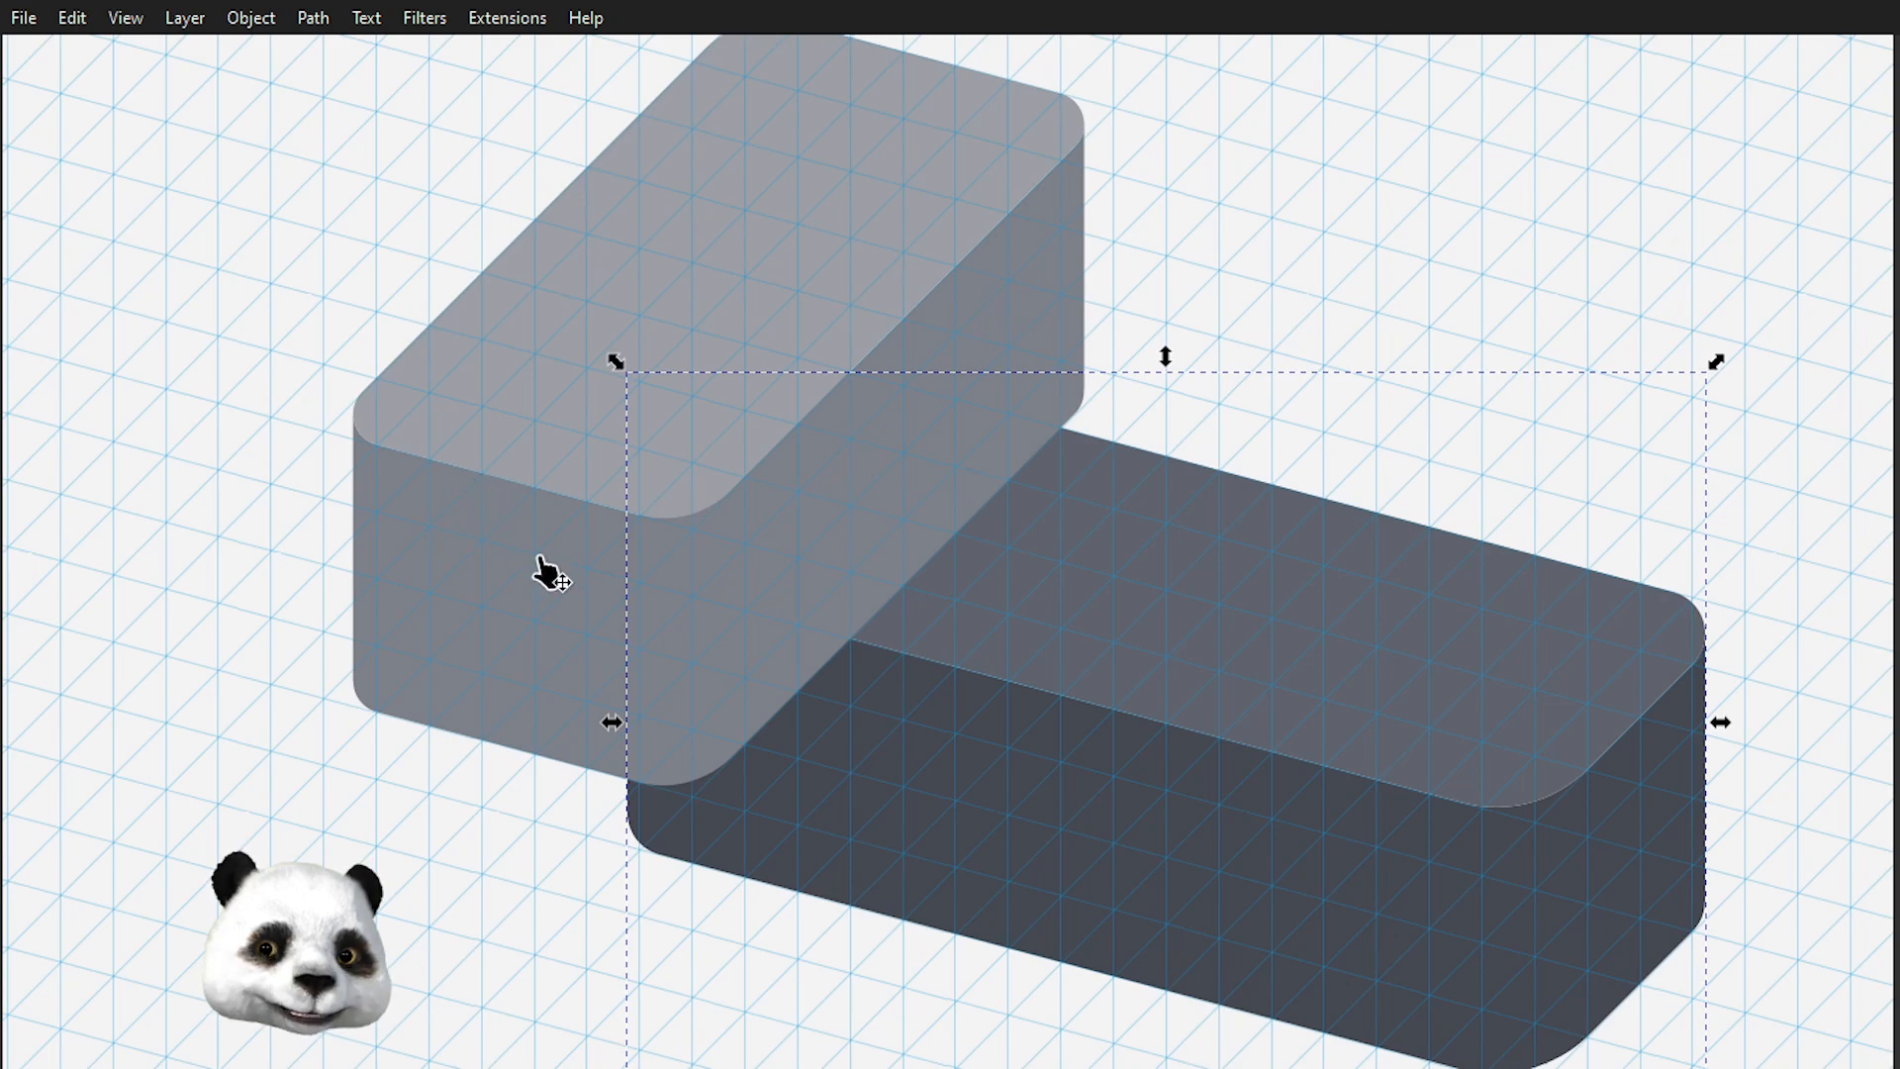
pyautogui.click(398, 881)
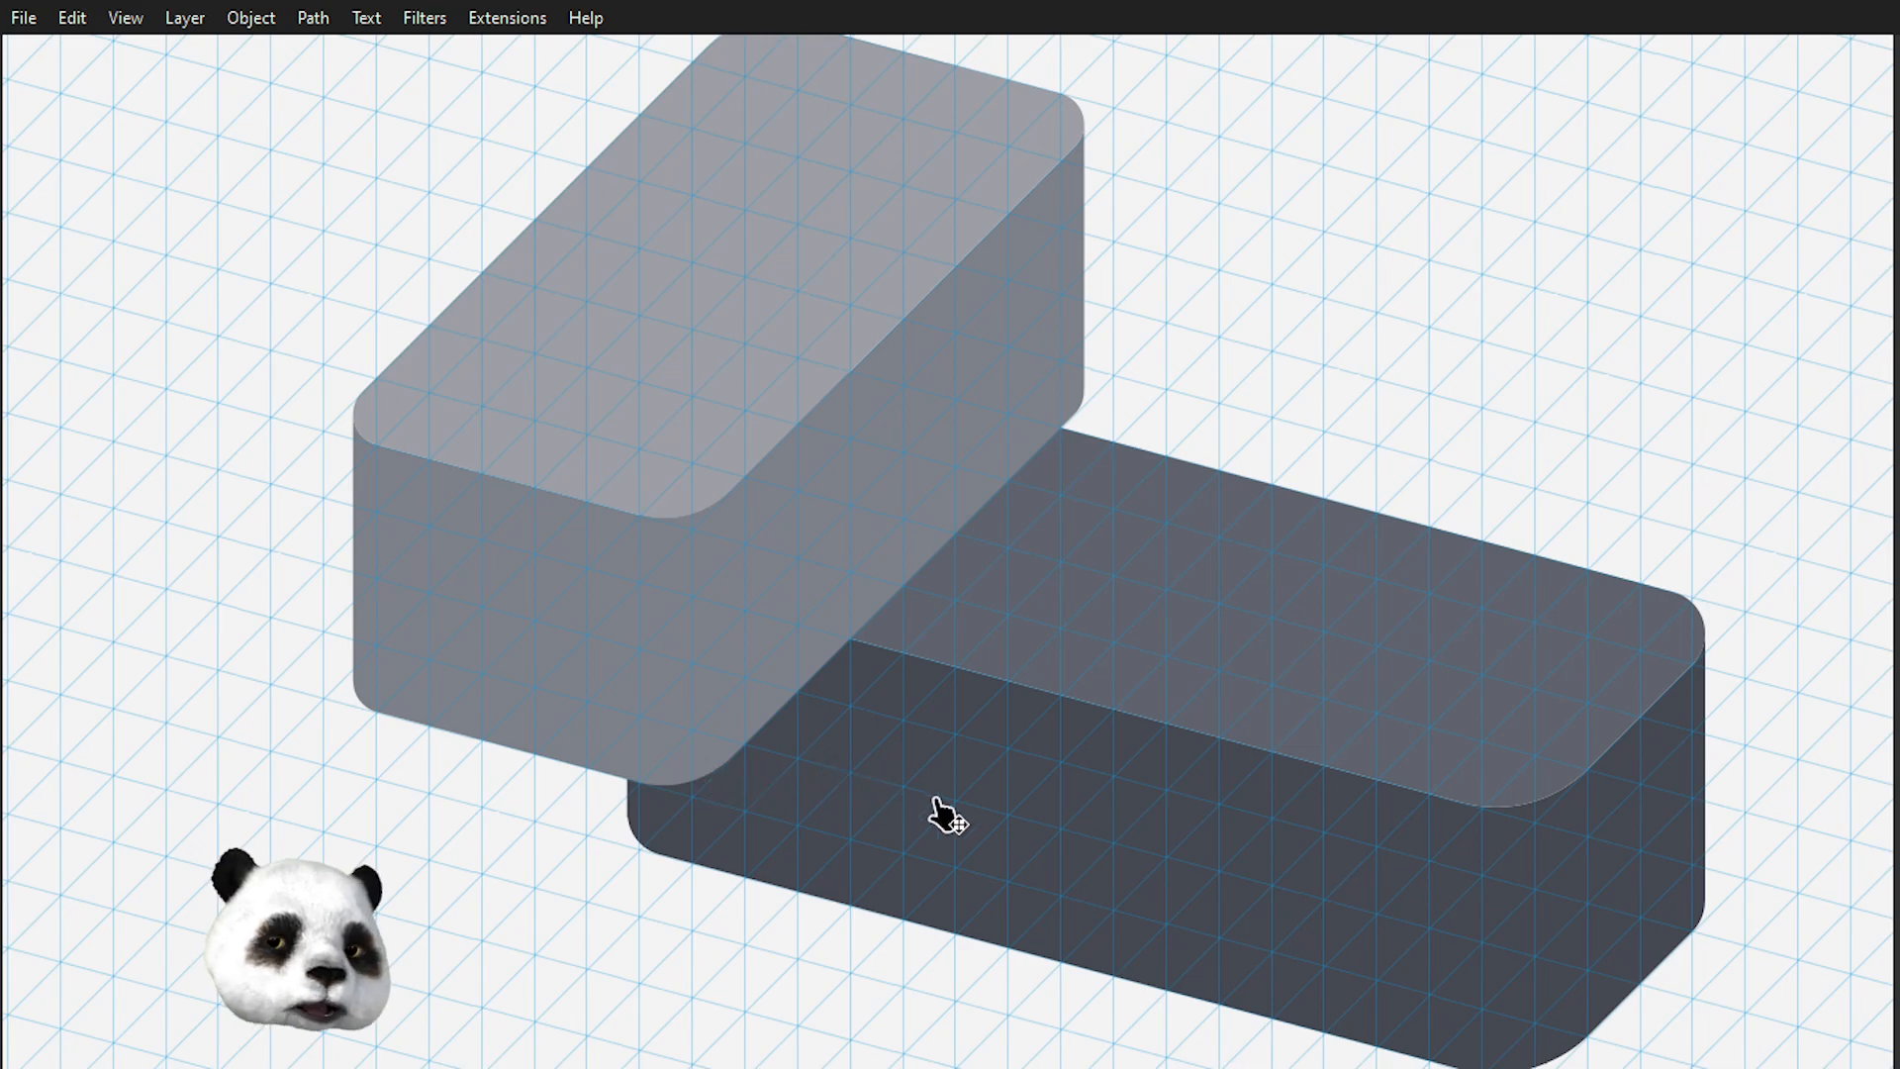
pyautogui.click(1128, 853)
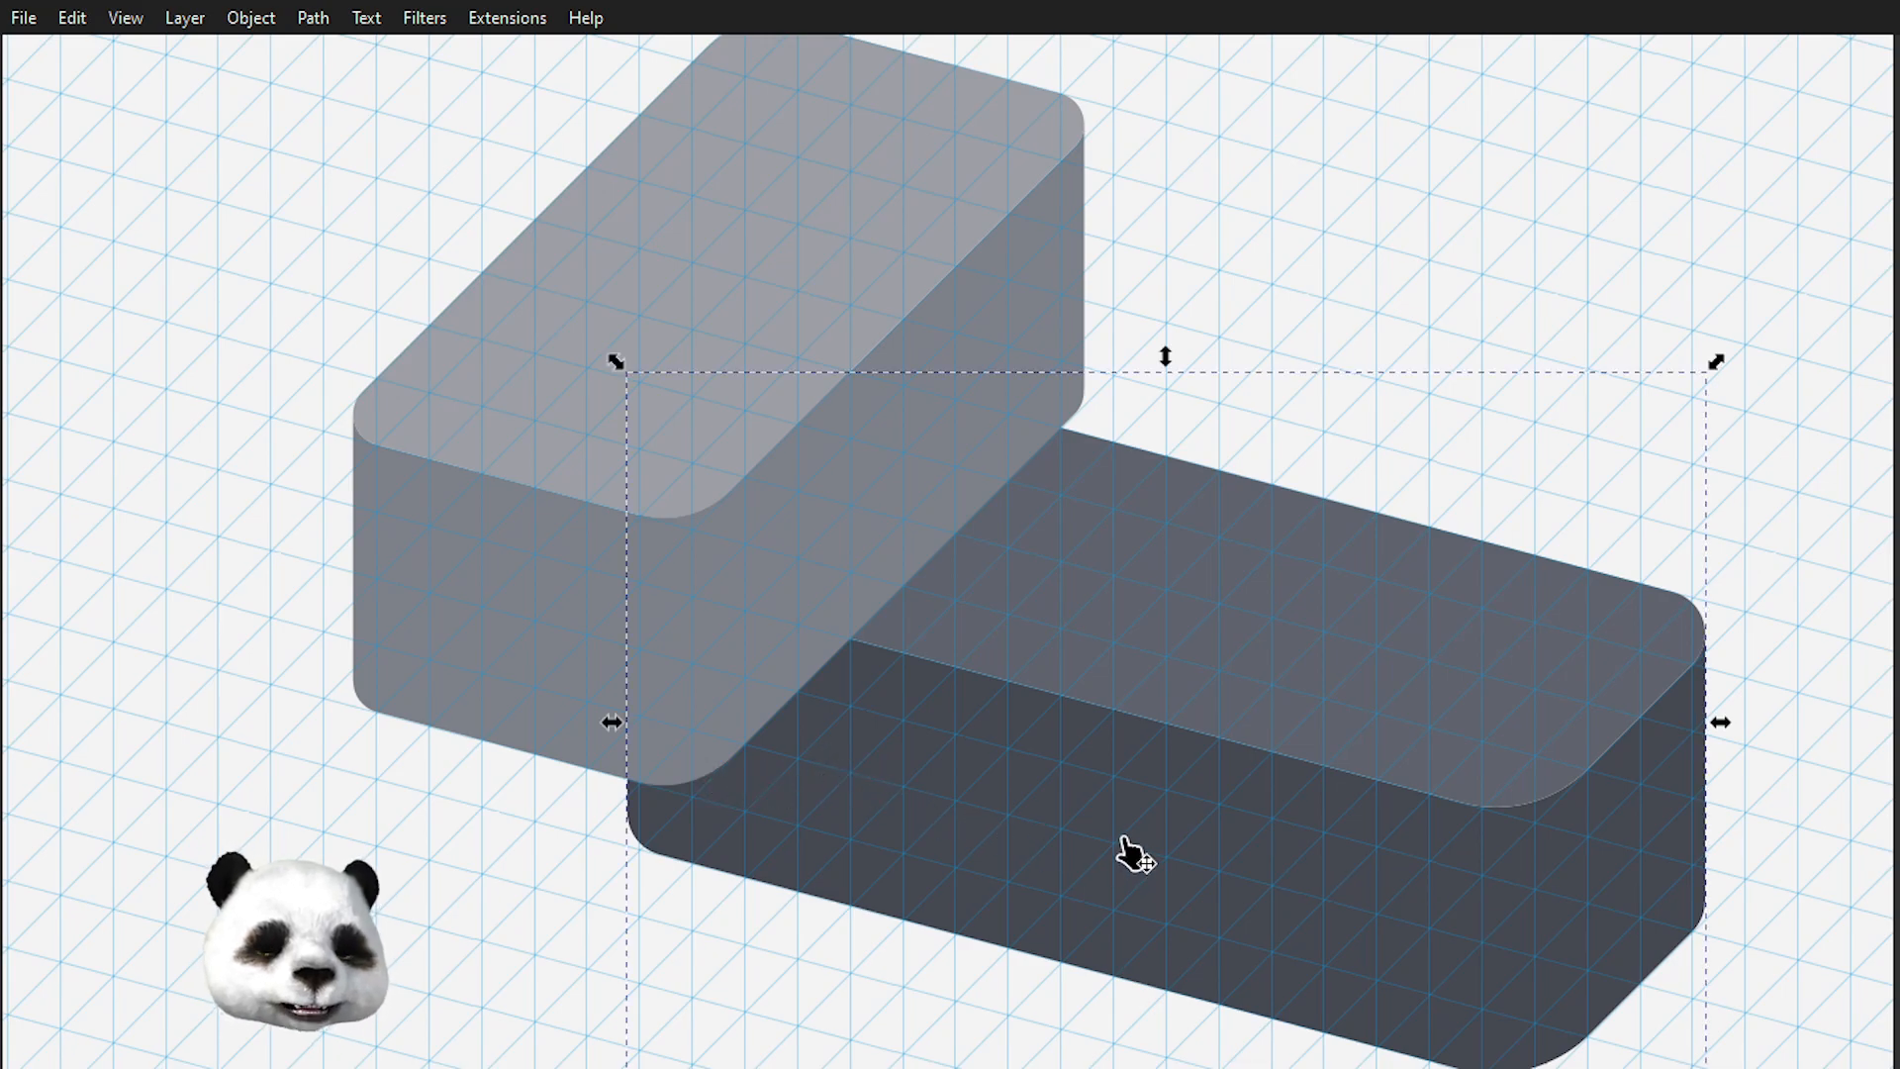
pyautogui.scroll(-4, 1124, 843)
pyautogui.scroll(4, 1130, 870)
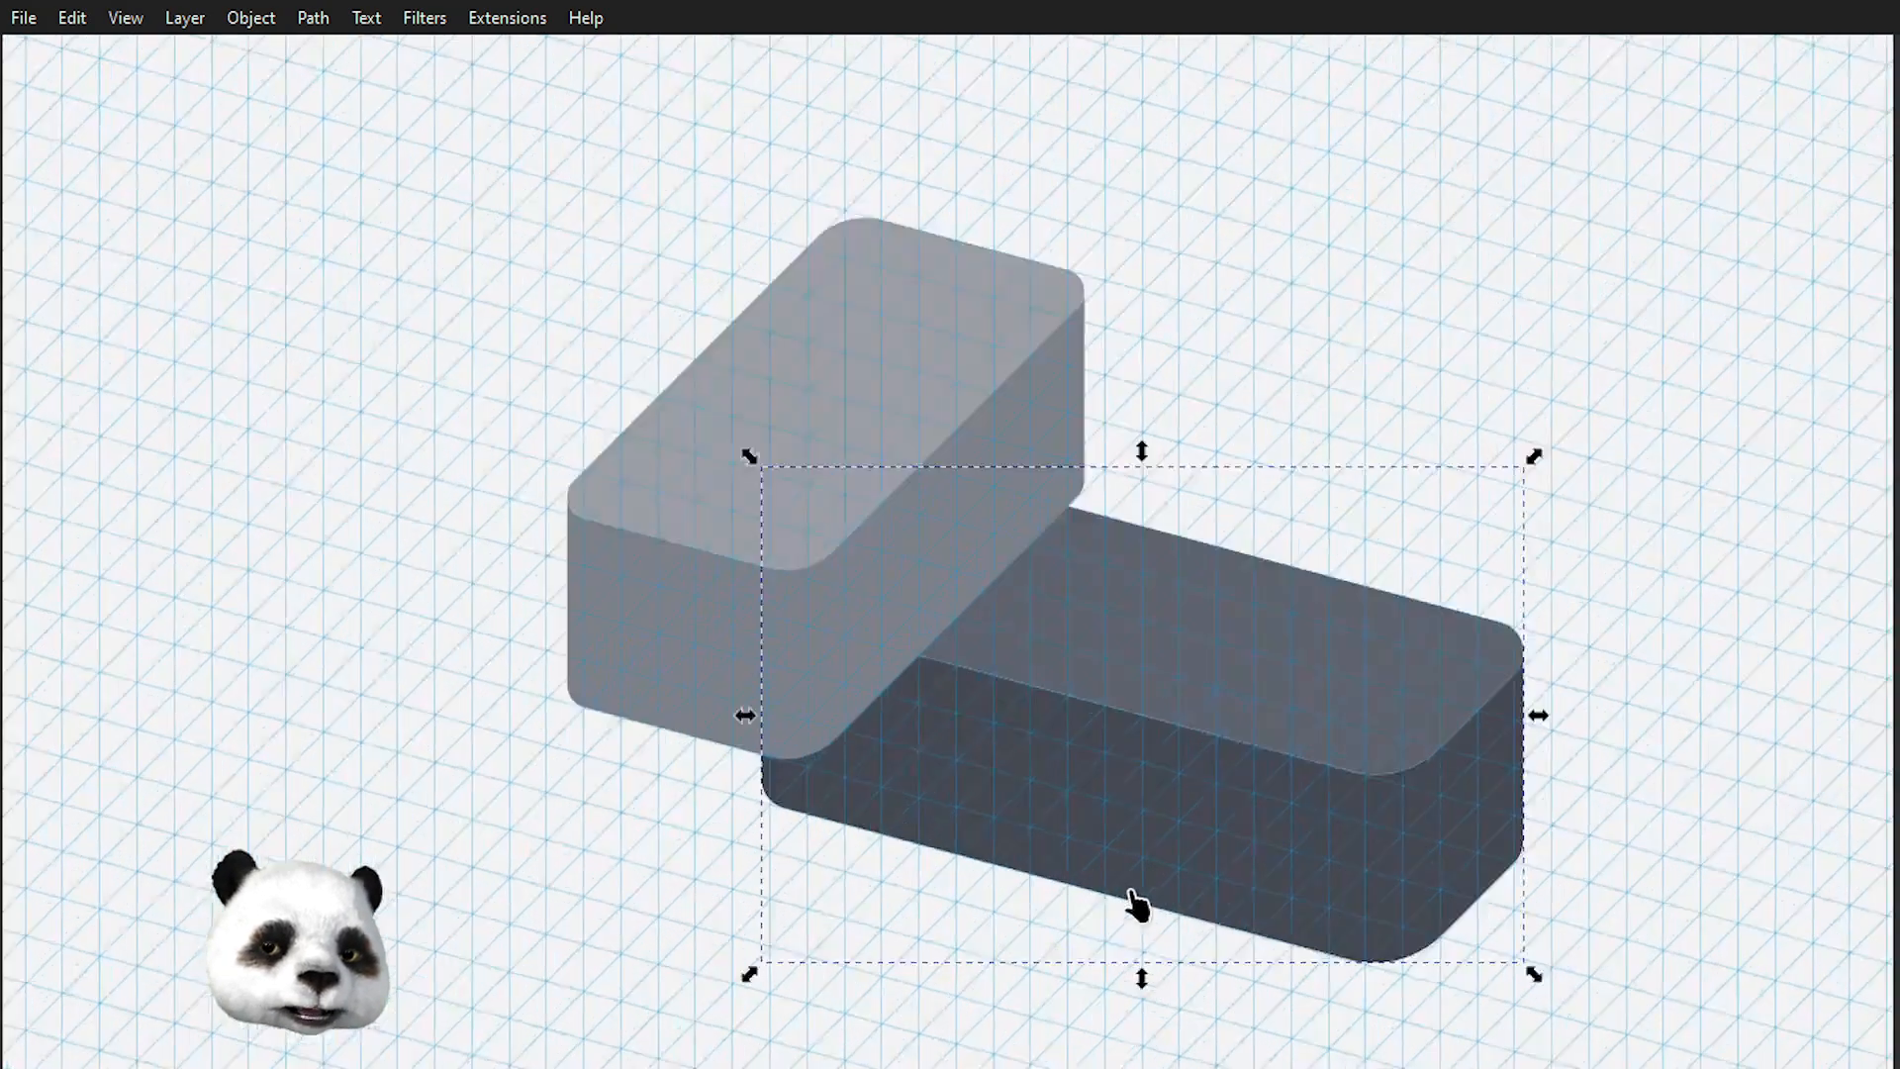
pyautogui.moveTo(1177, 864); pyautogui.dragTo(1130, 739)
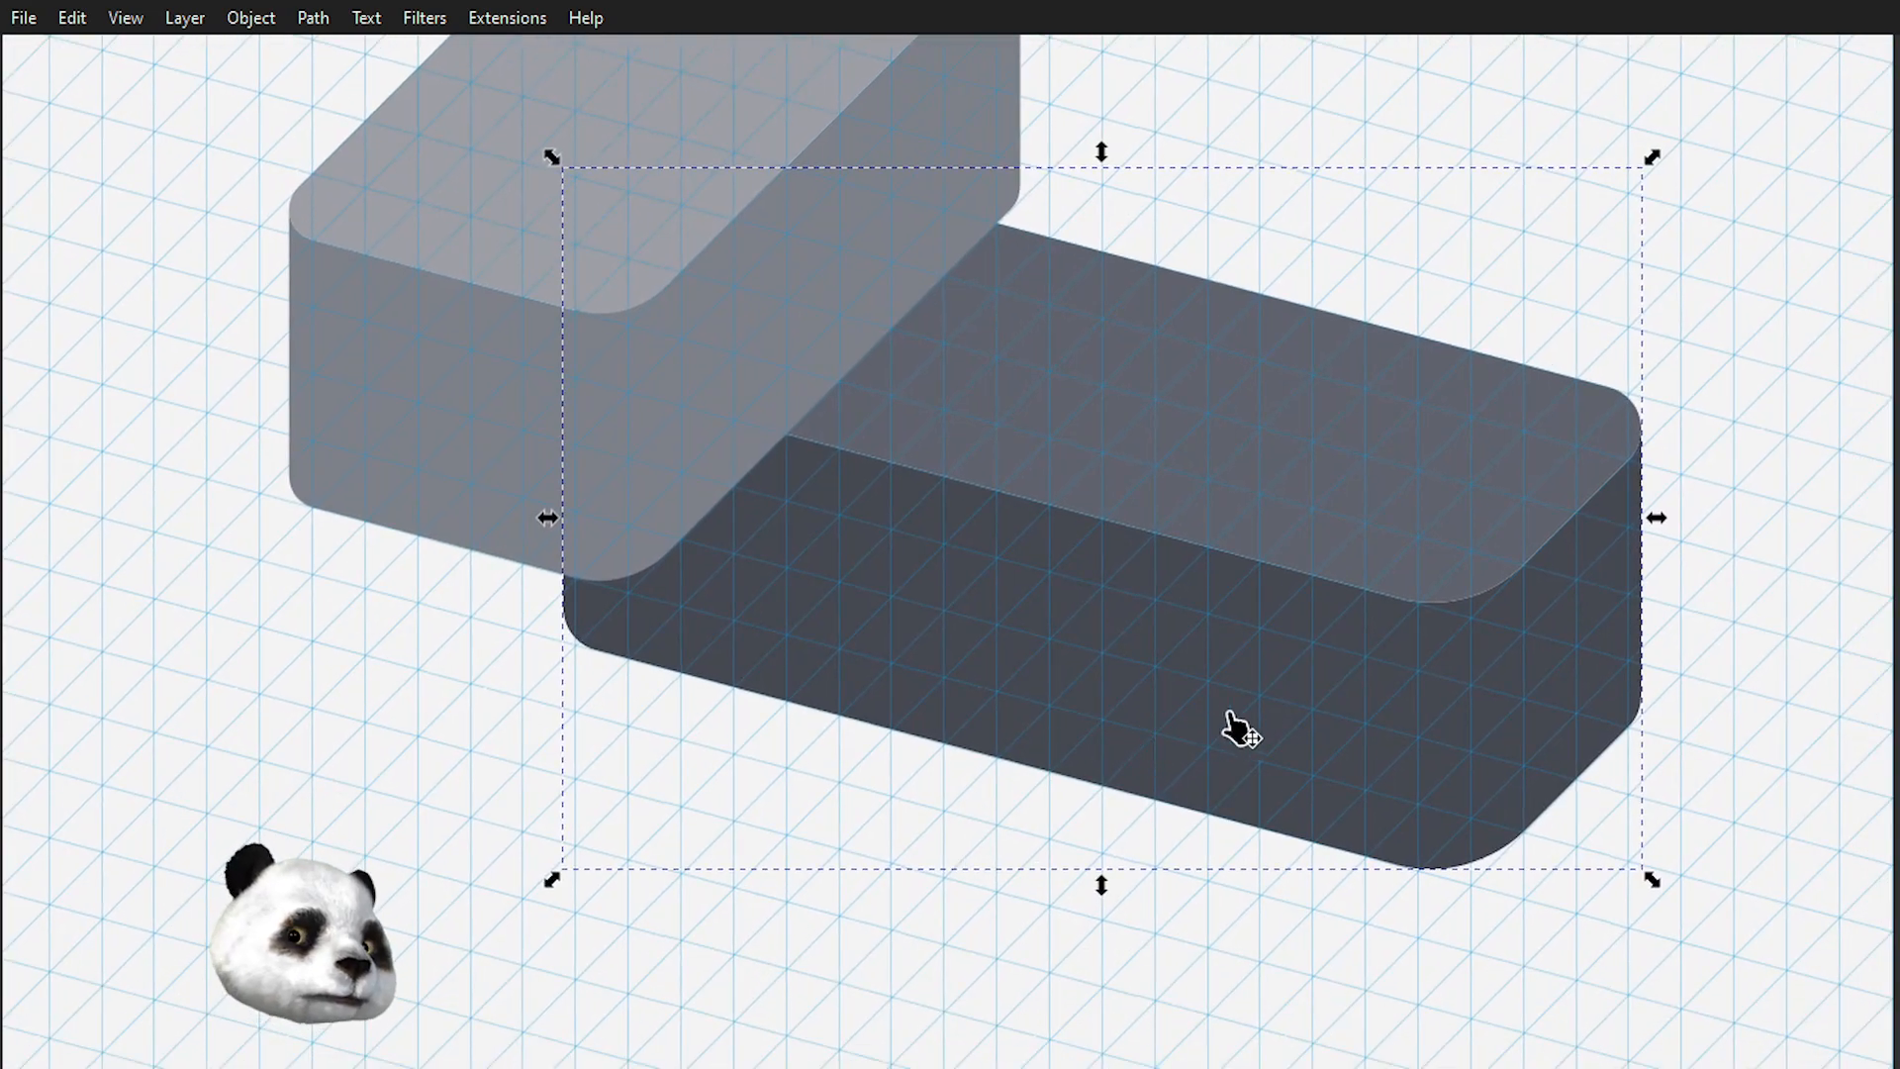
pyautogui.scroll(-2, 1502, 588)
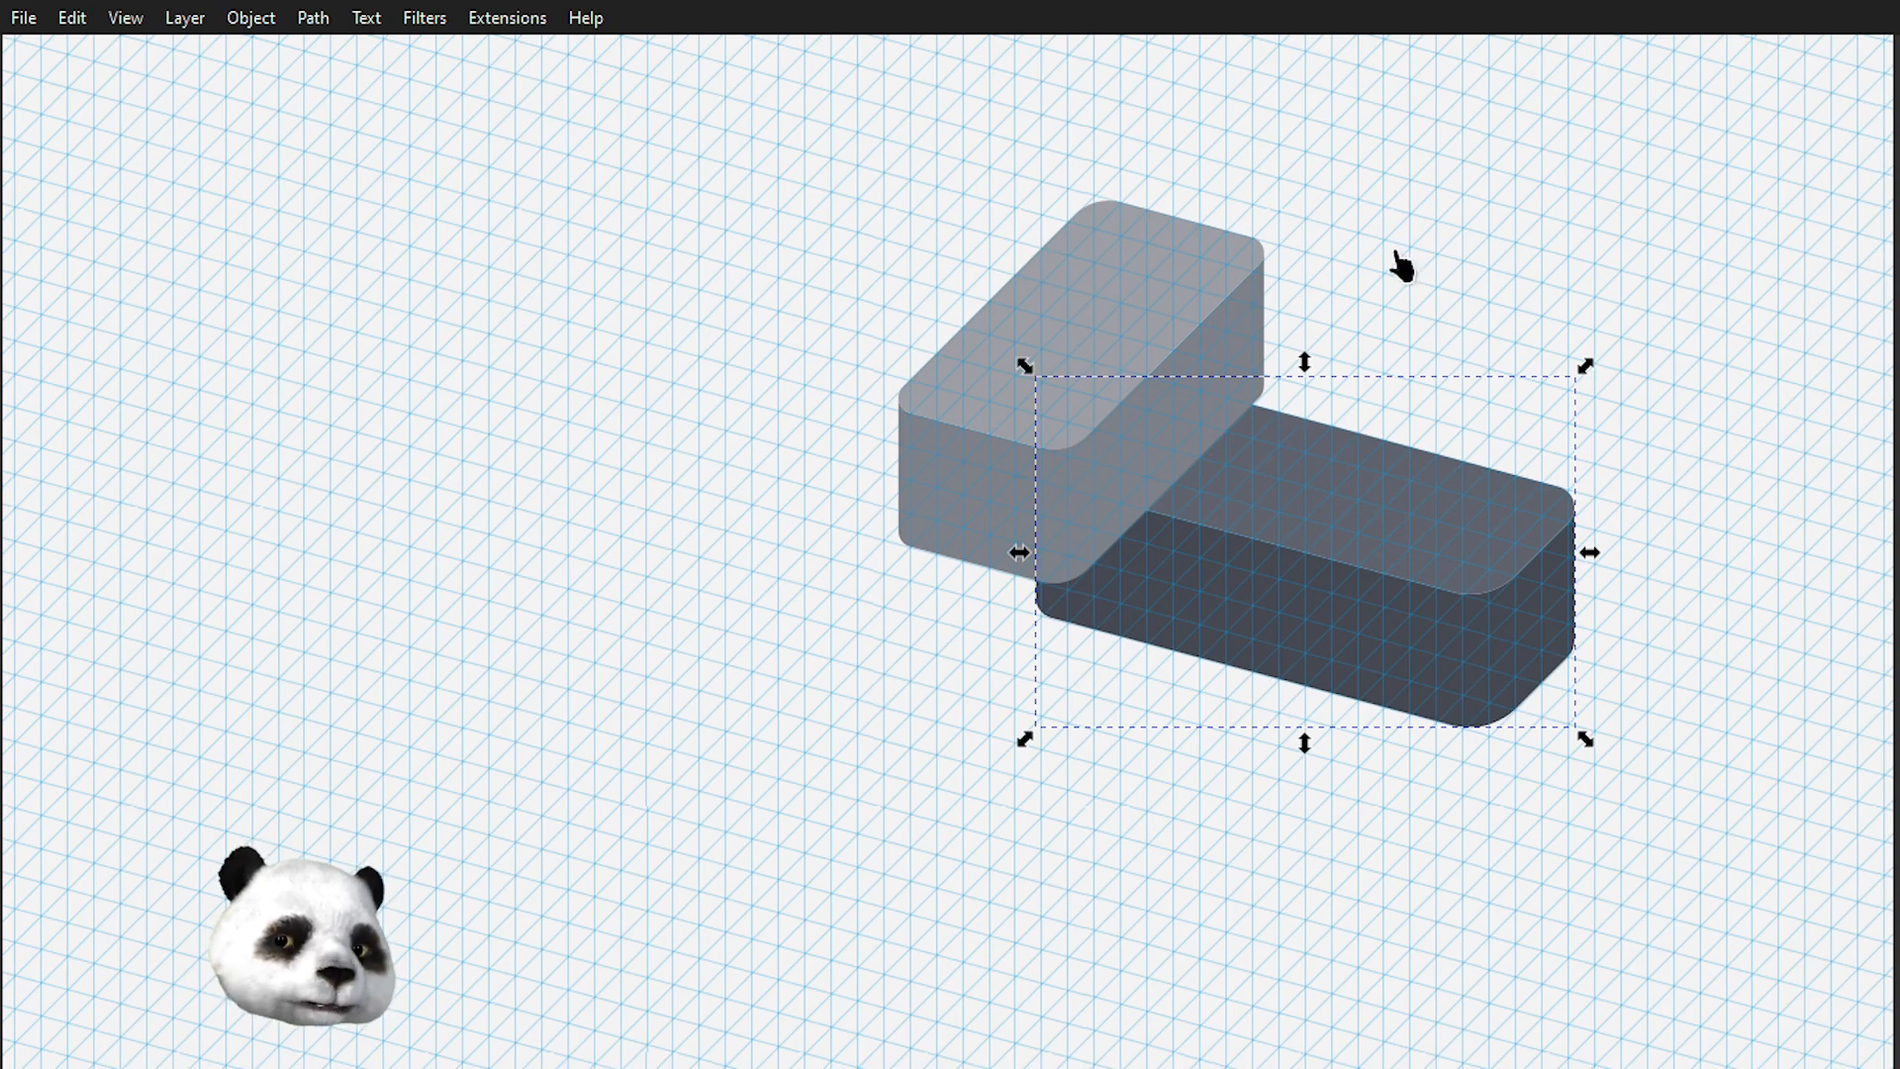
pyautogui.moveTo(1399, 263); pyautogui.dragTo(1065, 505)
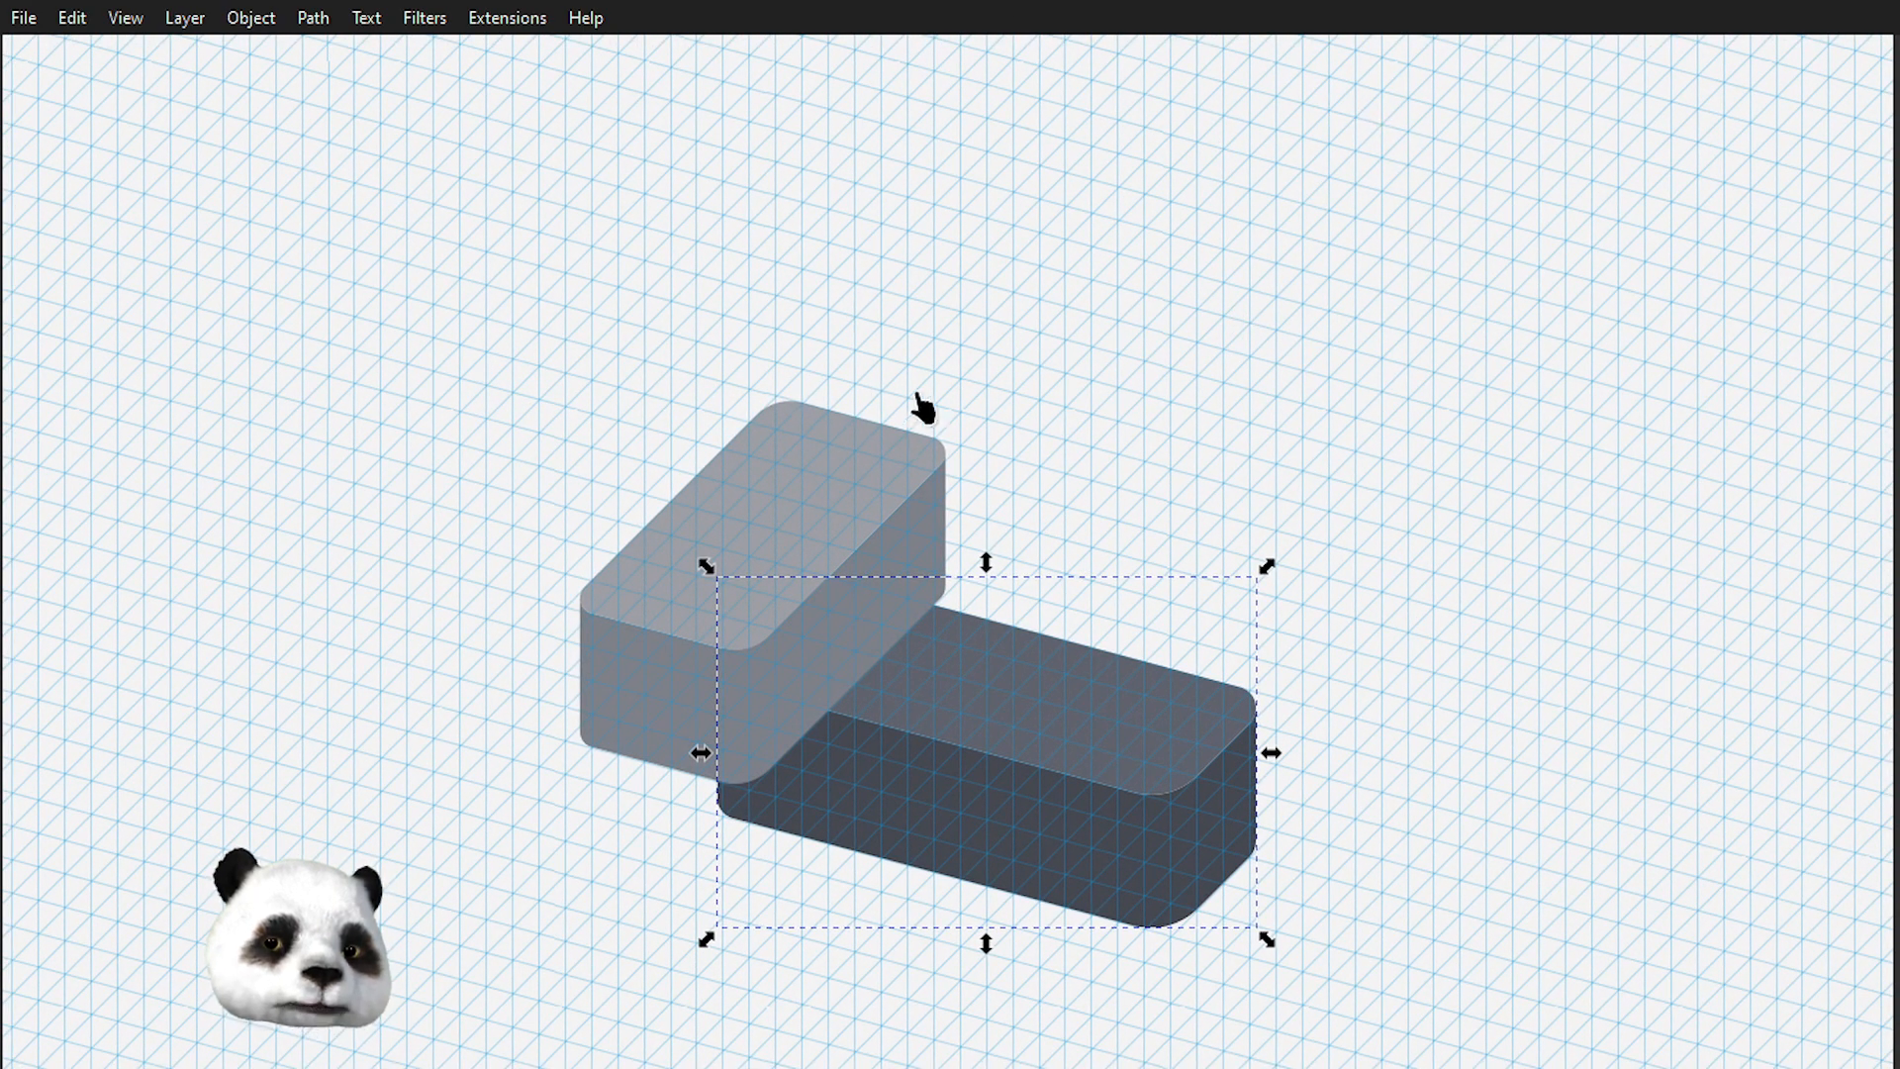
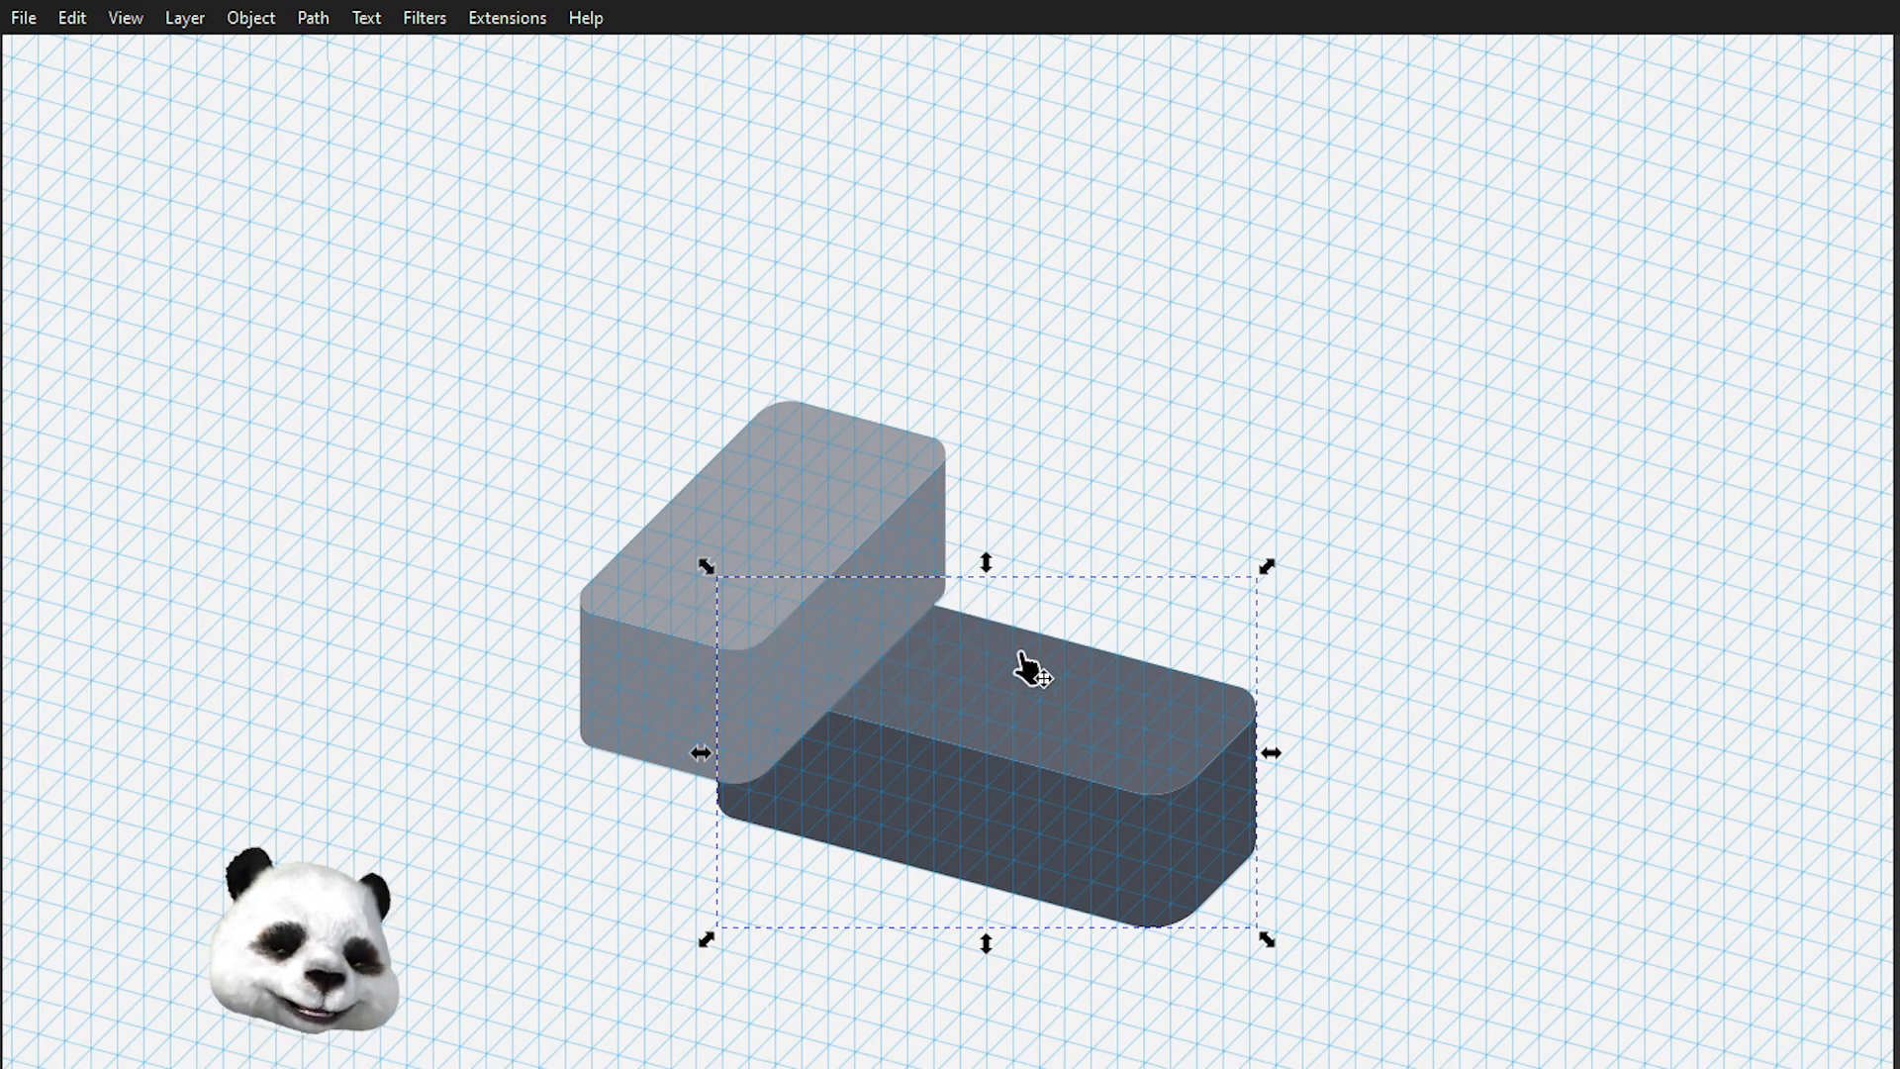
# - Select the dark block's merged sides inside the group, turn them into a clip group, and clear the selection
pyautogui.moveTo(957, 833); pyautogui.dragTo(1014, 683)
pyautogui.scroll(1, 1191, 618)
pyautogui.scroll(1, 1029, 757)
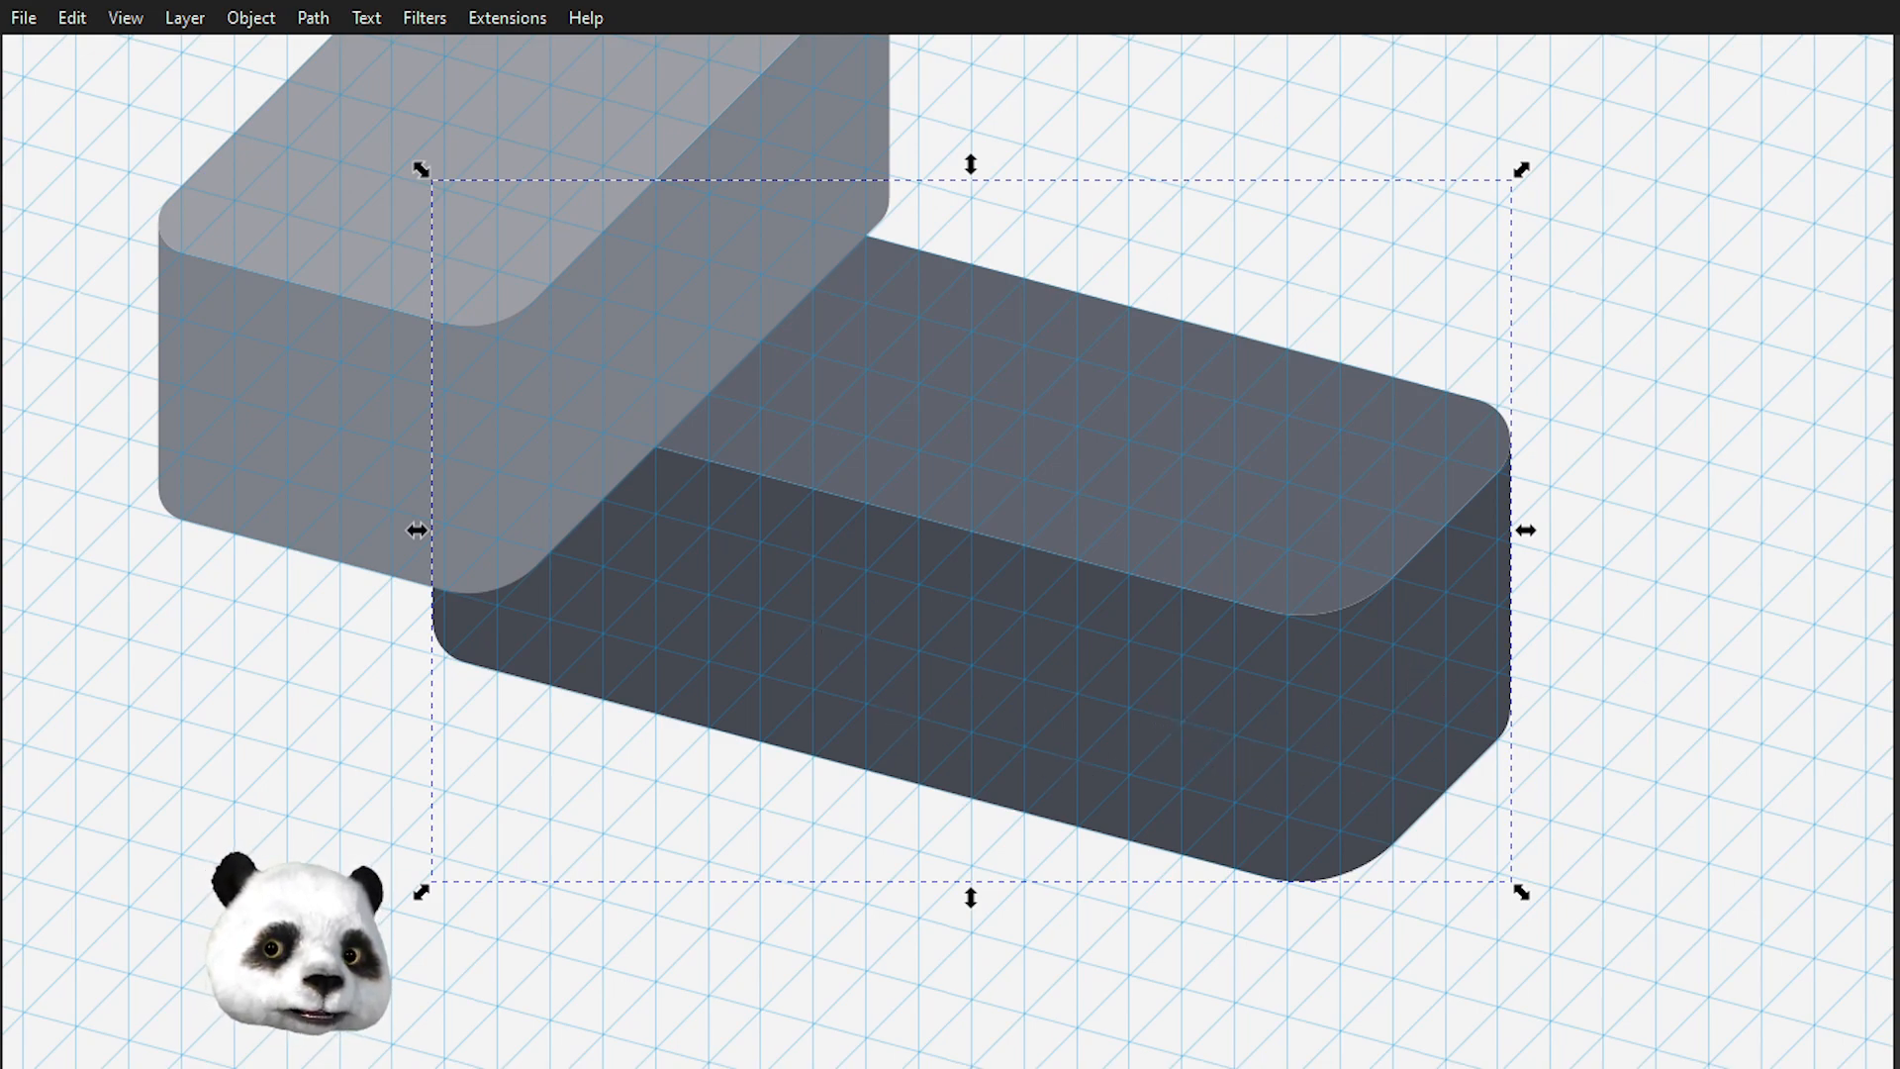
pyautogui.hotkey('ctrl', '-')
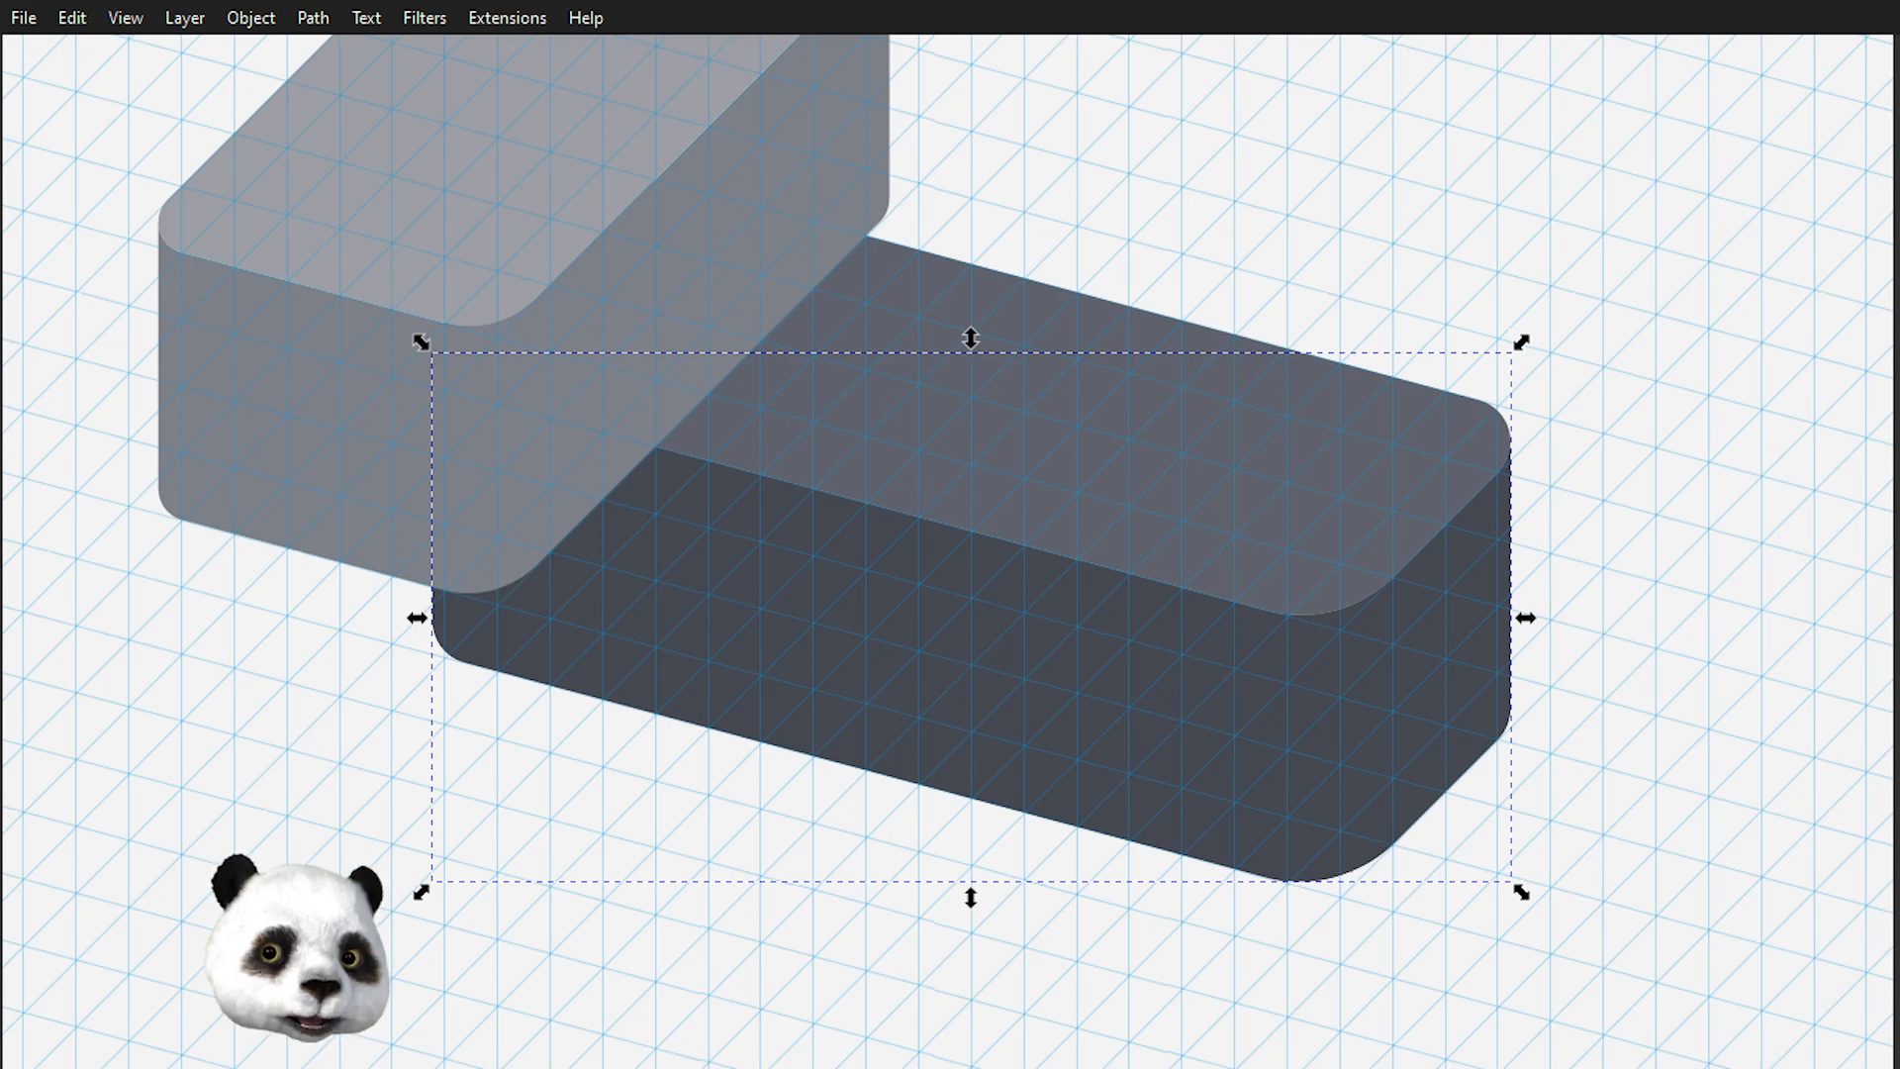
pyautogui.rightClick(1164, 702)
pyautogui.click(1005, 879)
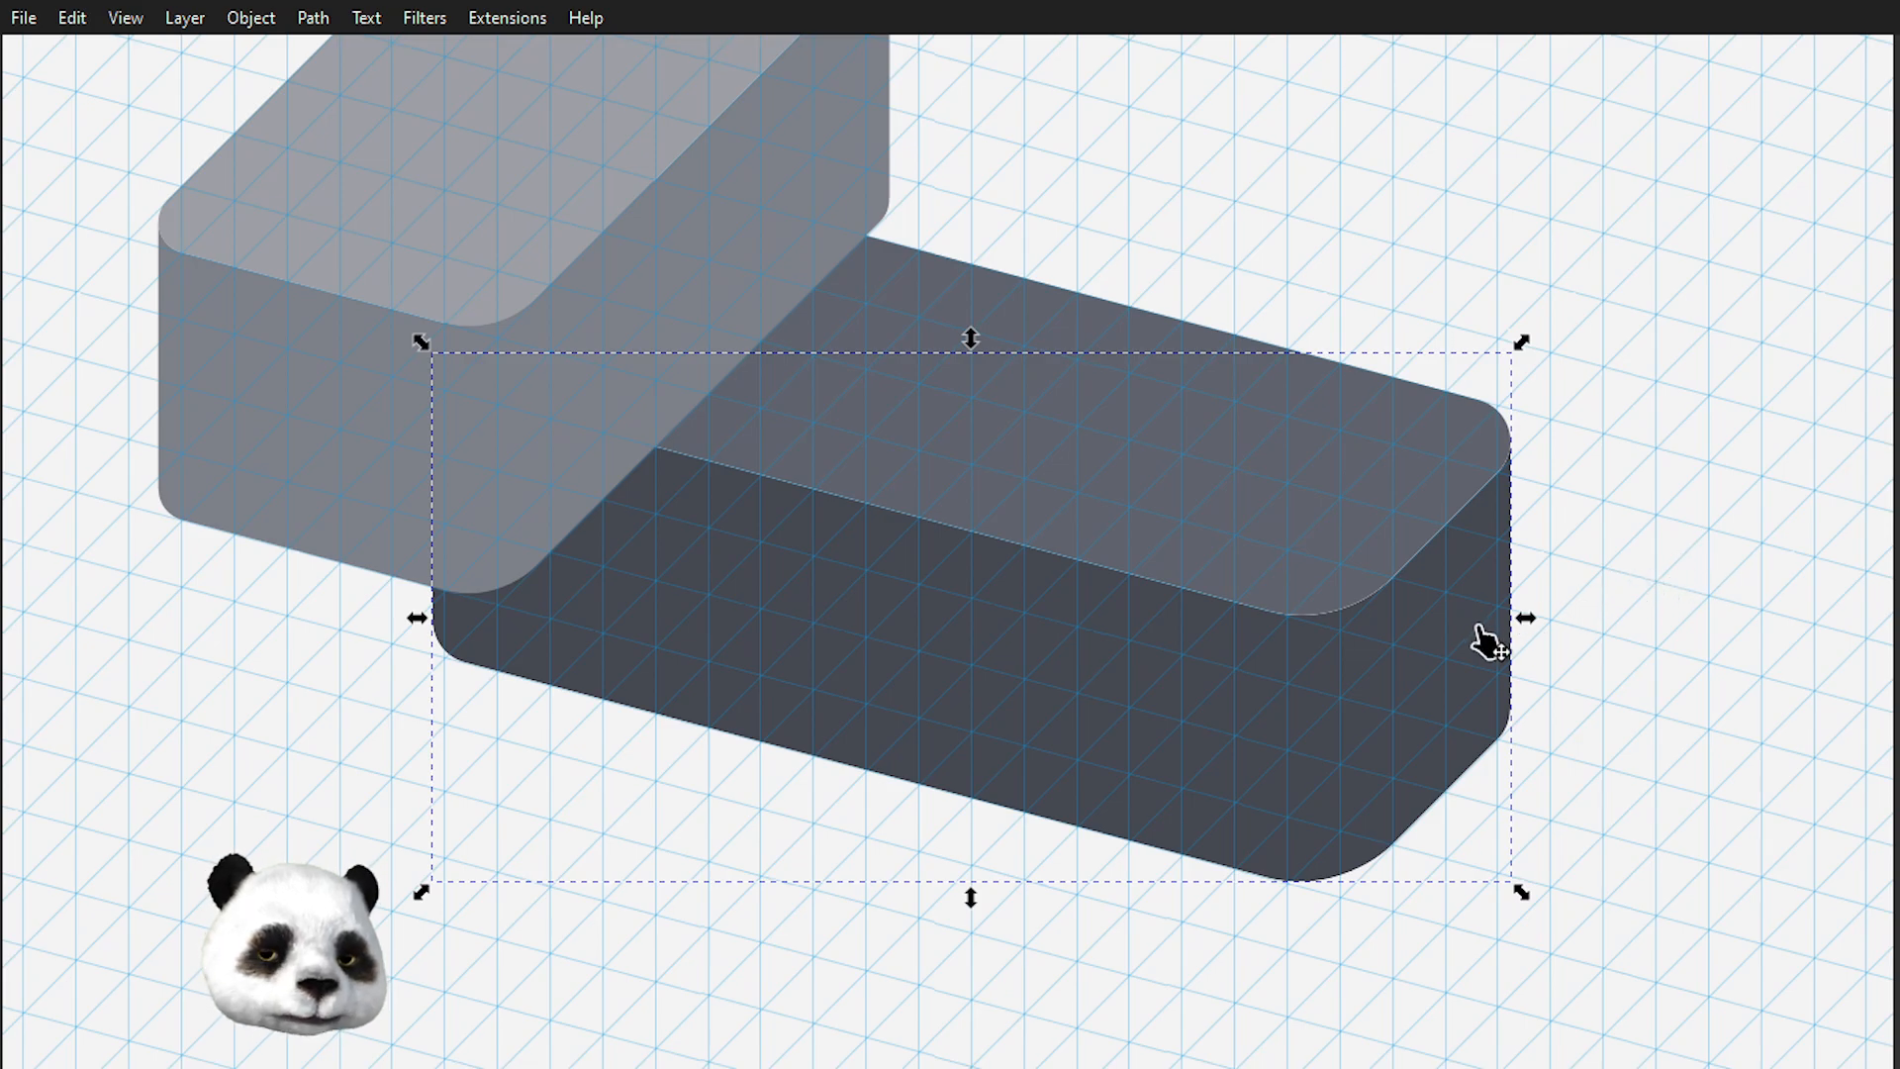
pyautogui.scroll(-3, 1484, 641)
pyautogui.scroll(1, 1412, 607)
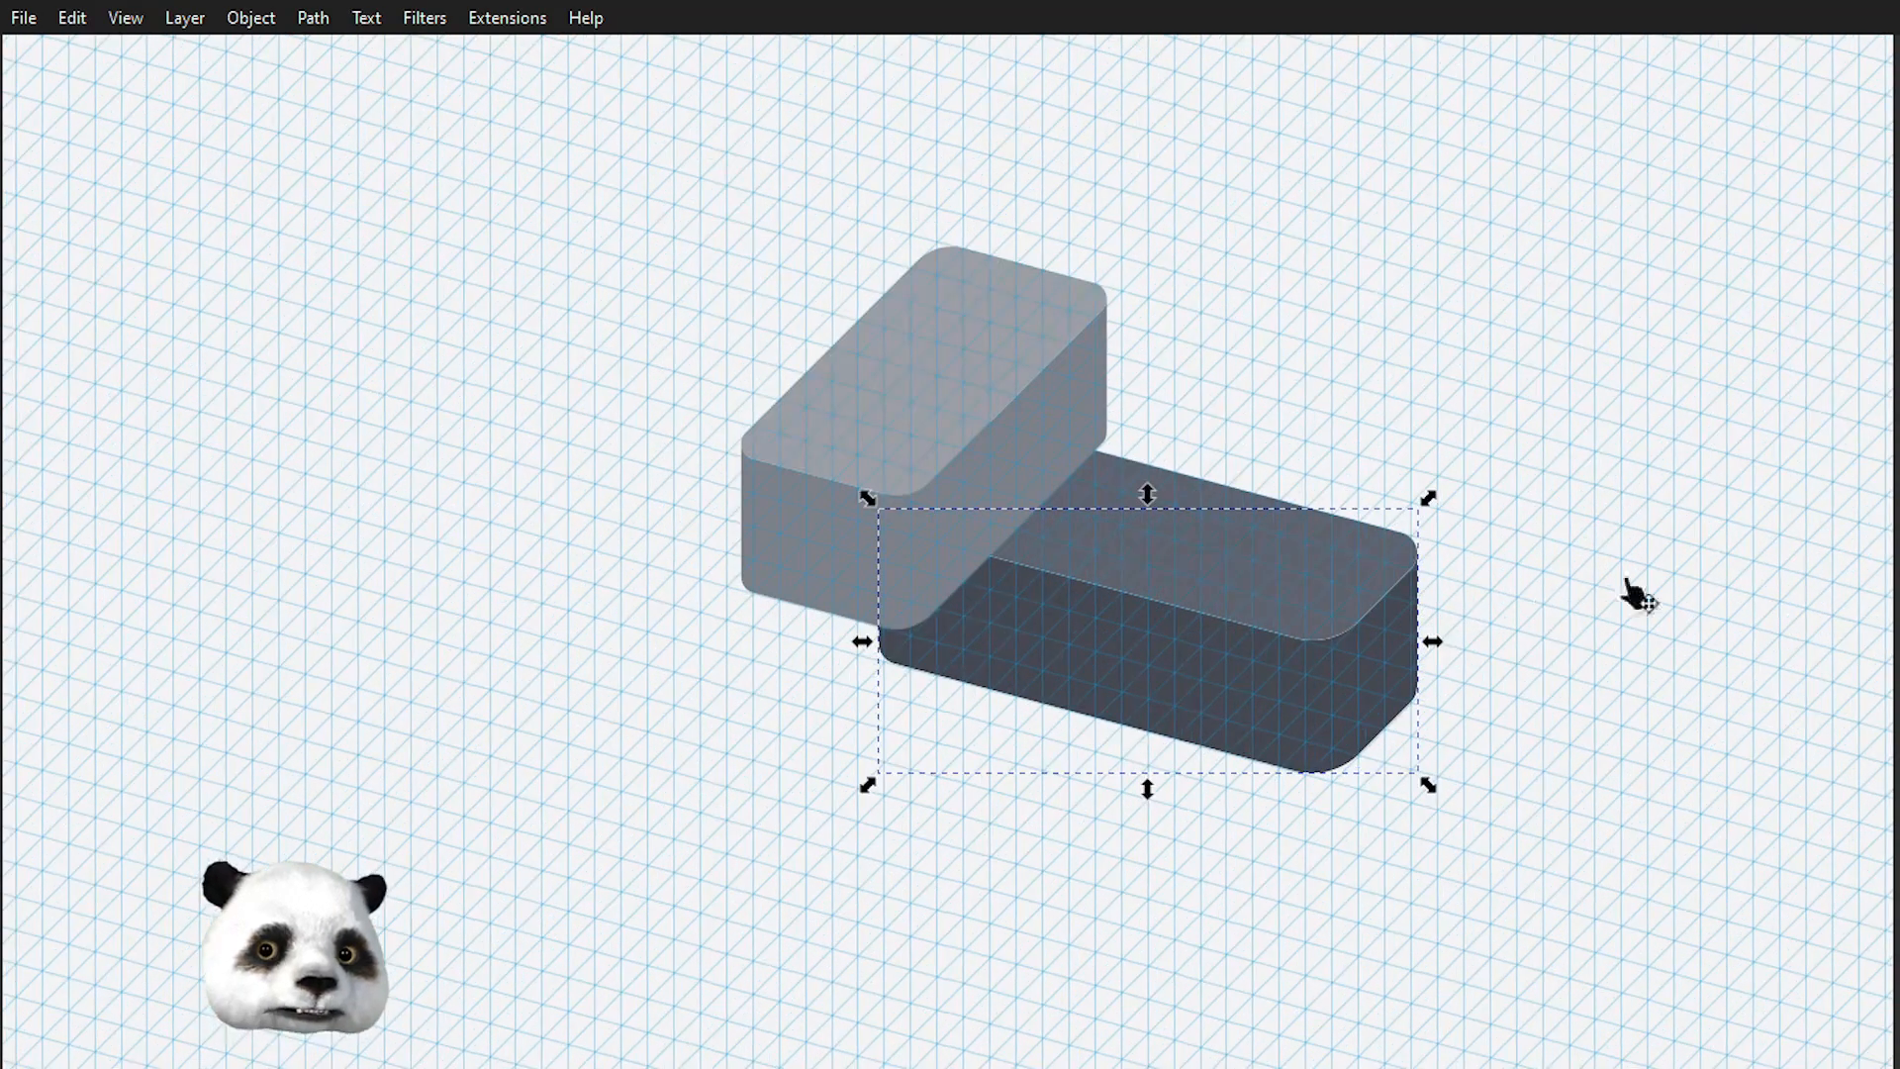
pyautogui.hotkey('ctrl', 'a')
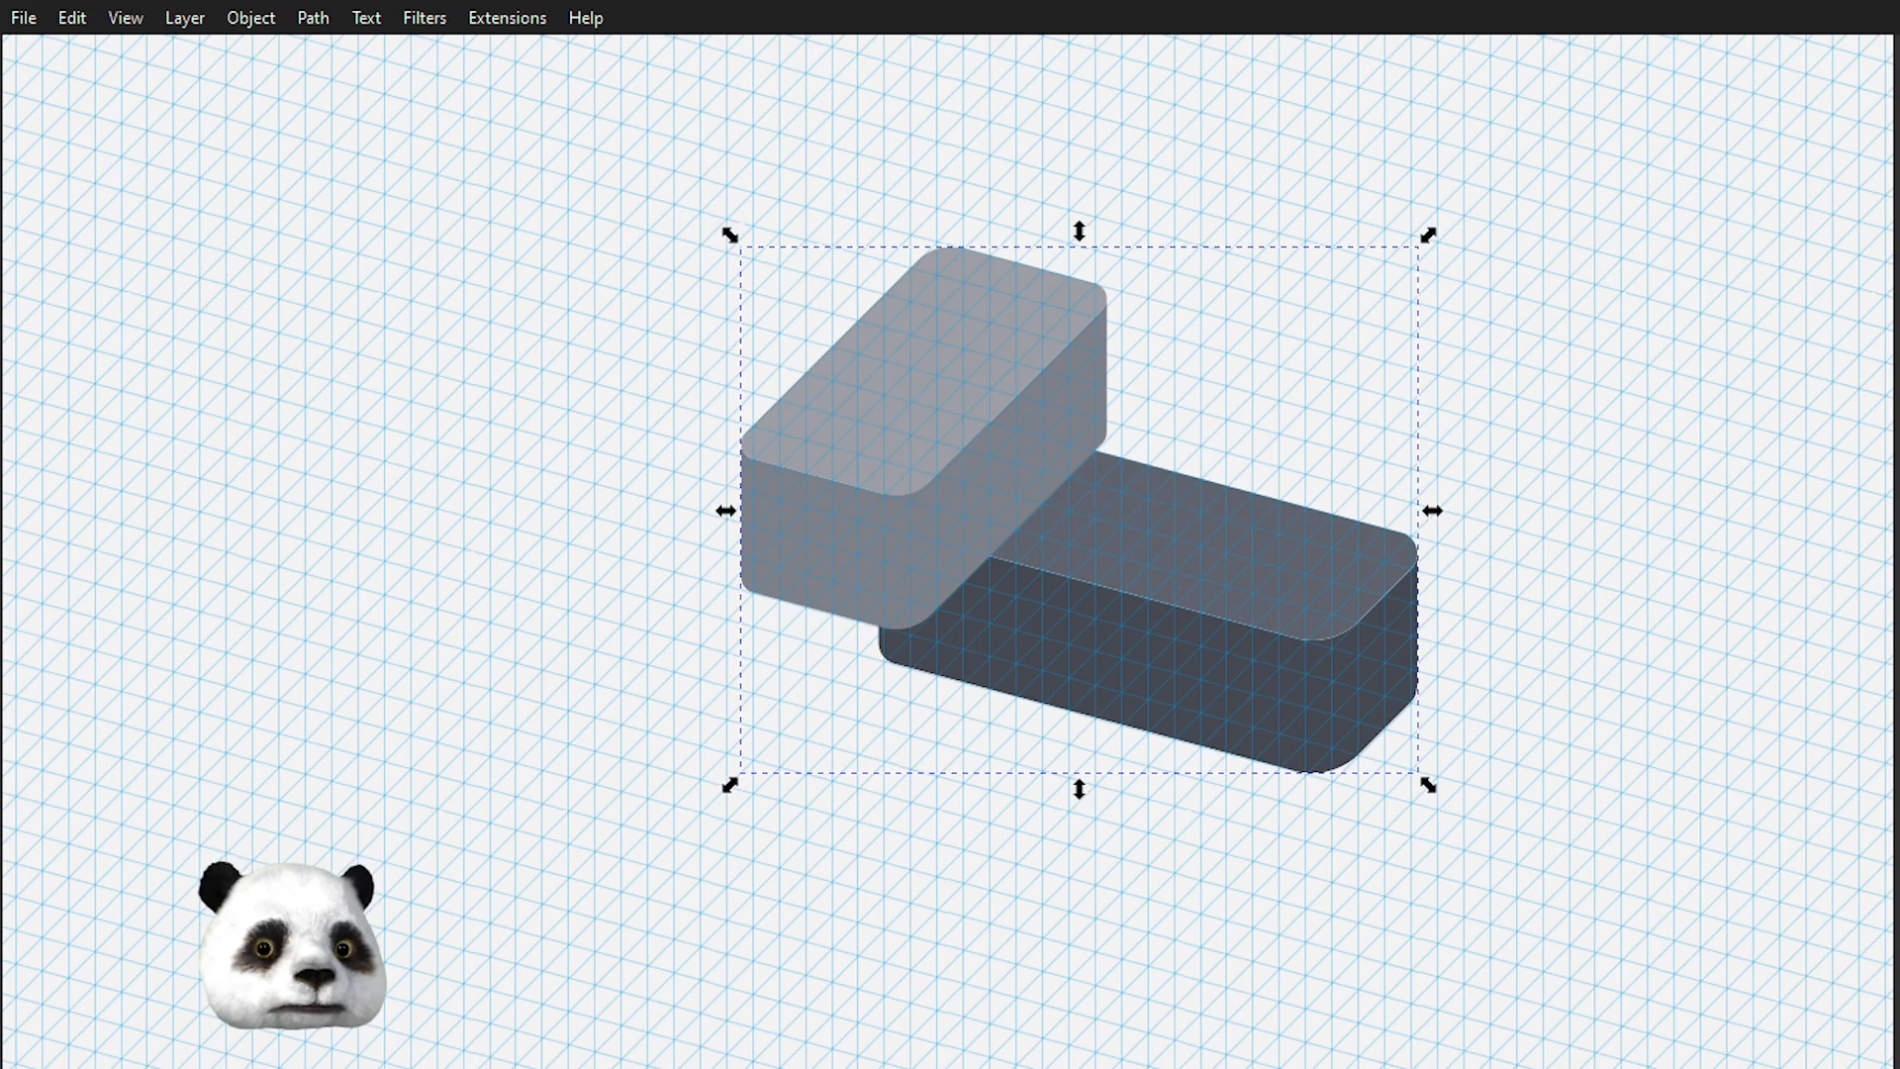
pyautogui.press('Escape')
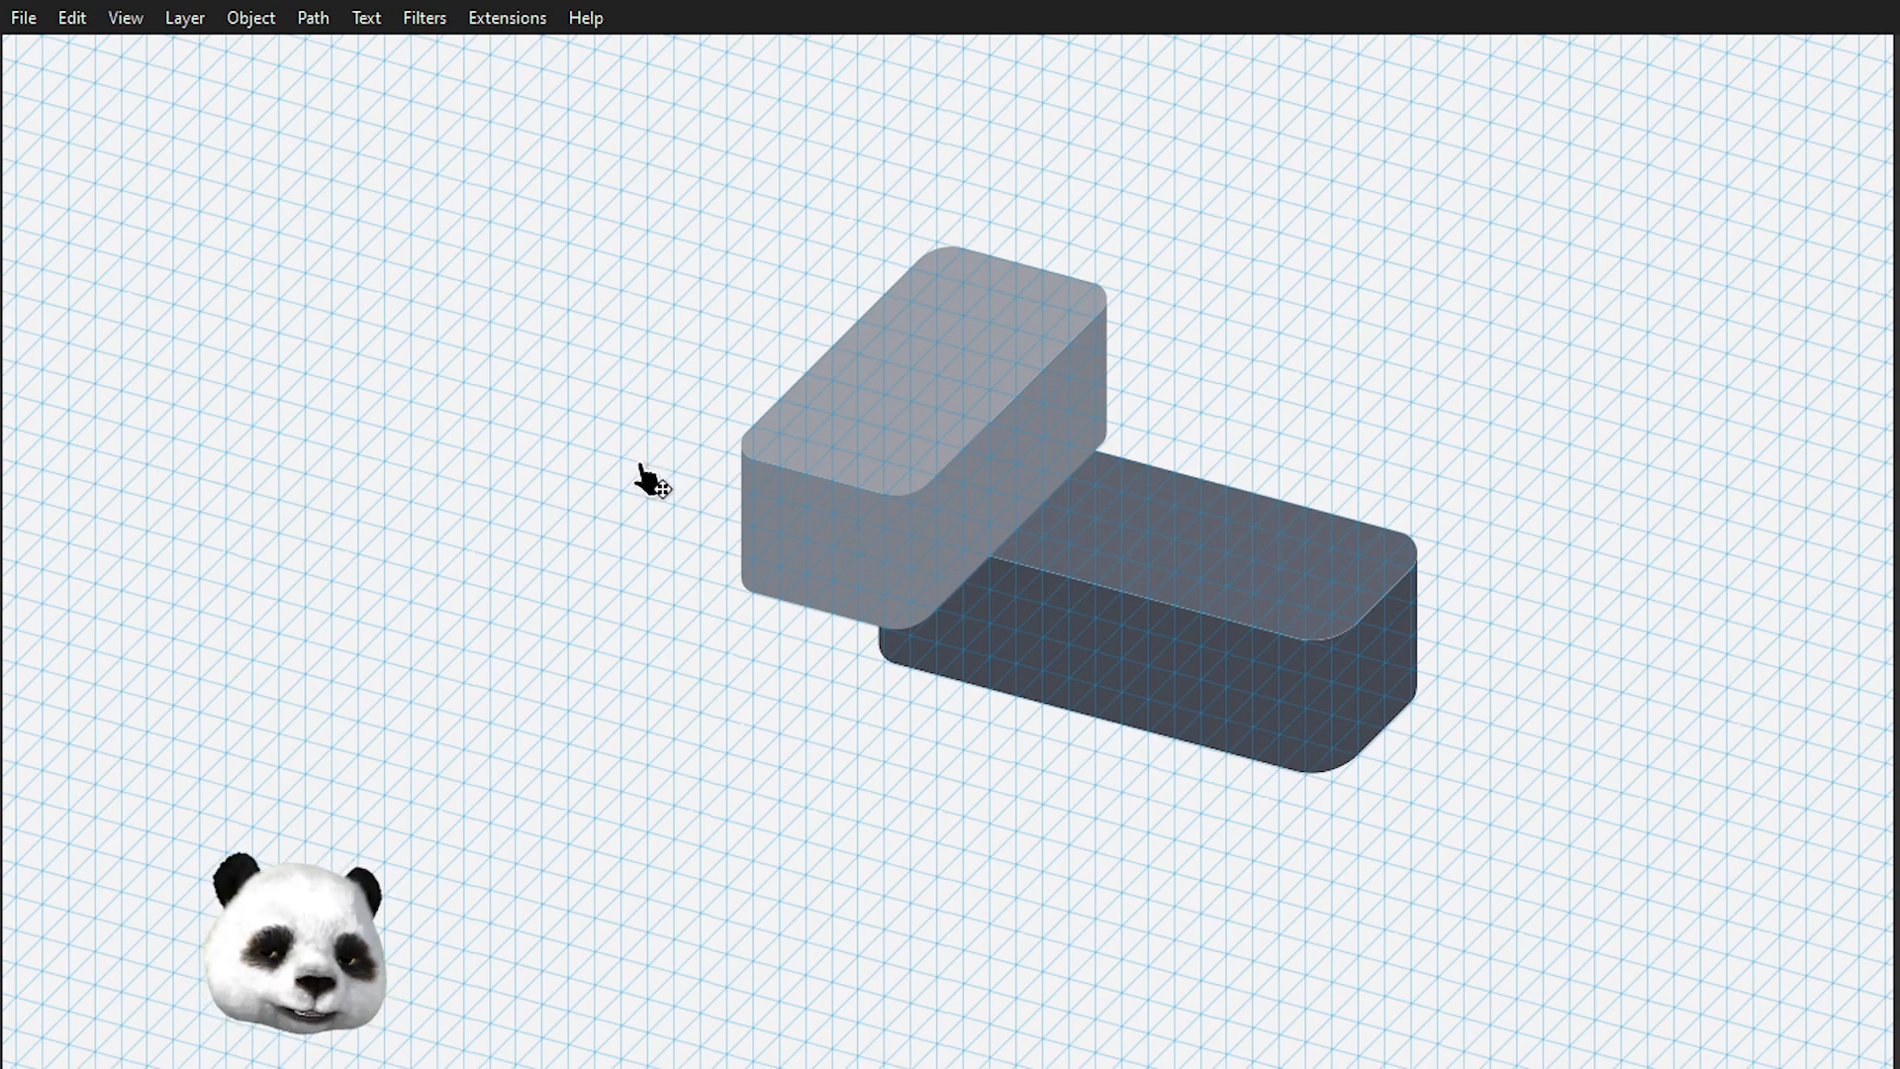
# - Draw a small light grey circle beside the light block as a colour sample and deselect it
pyautogui.moveTo(306, 341); pyautogui.dragTo(386, 417)
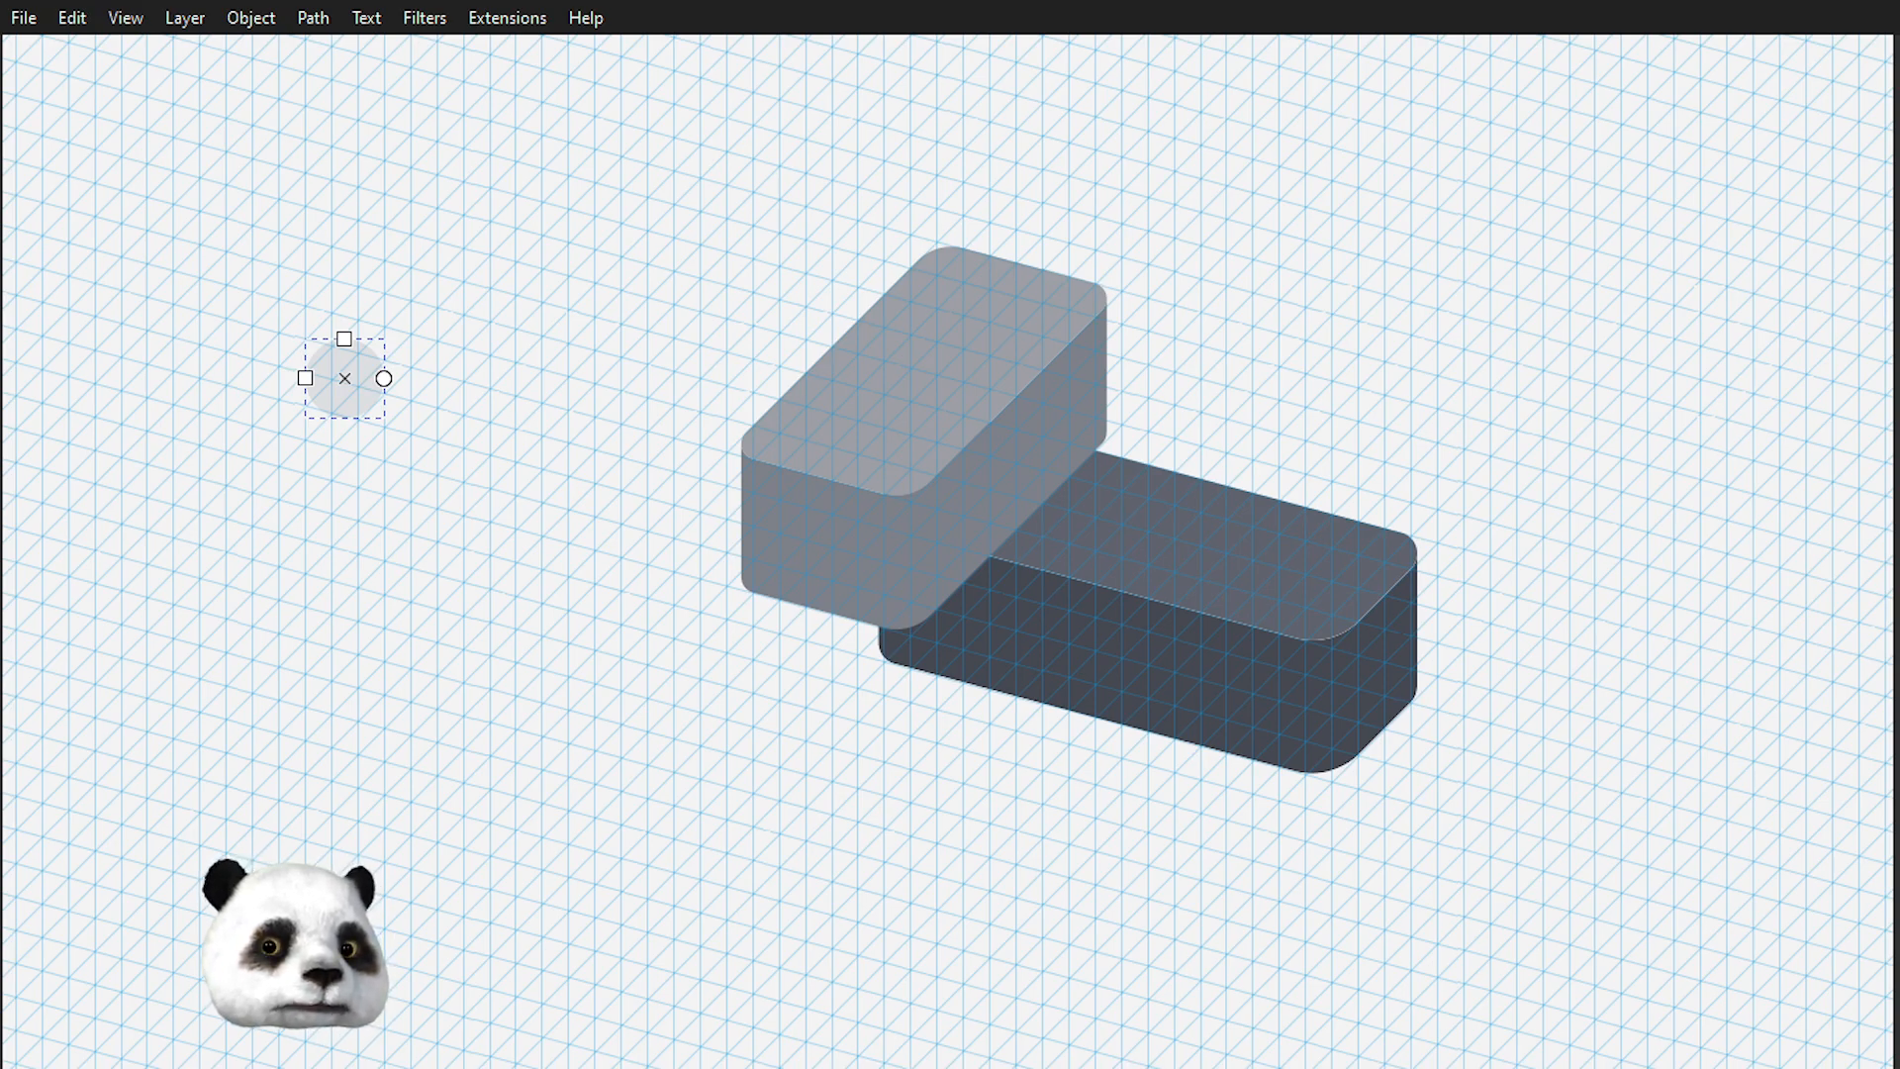
pyautogui.click(989, 465)
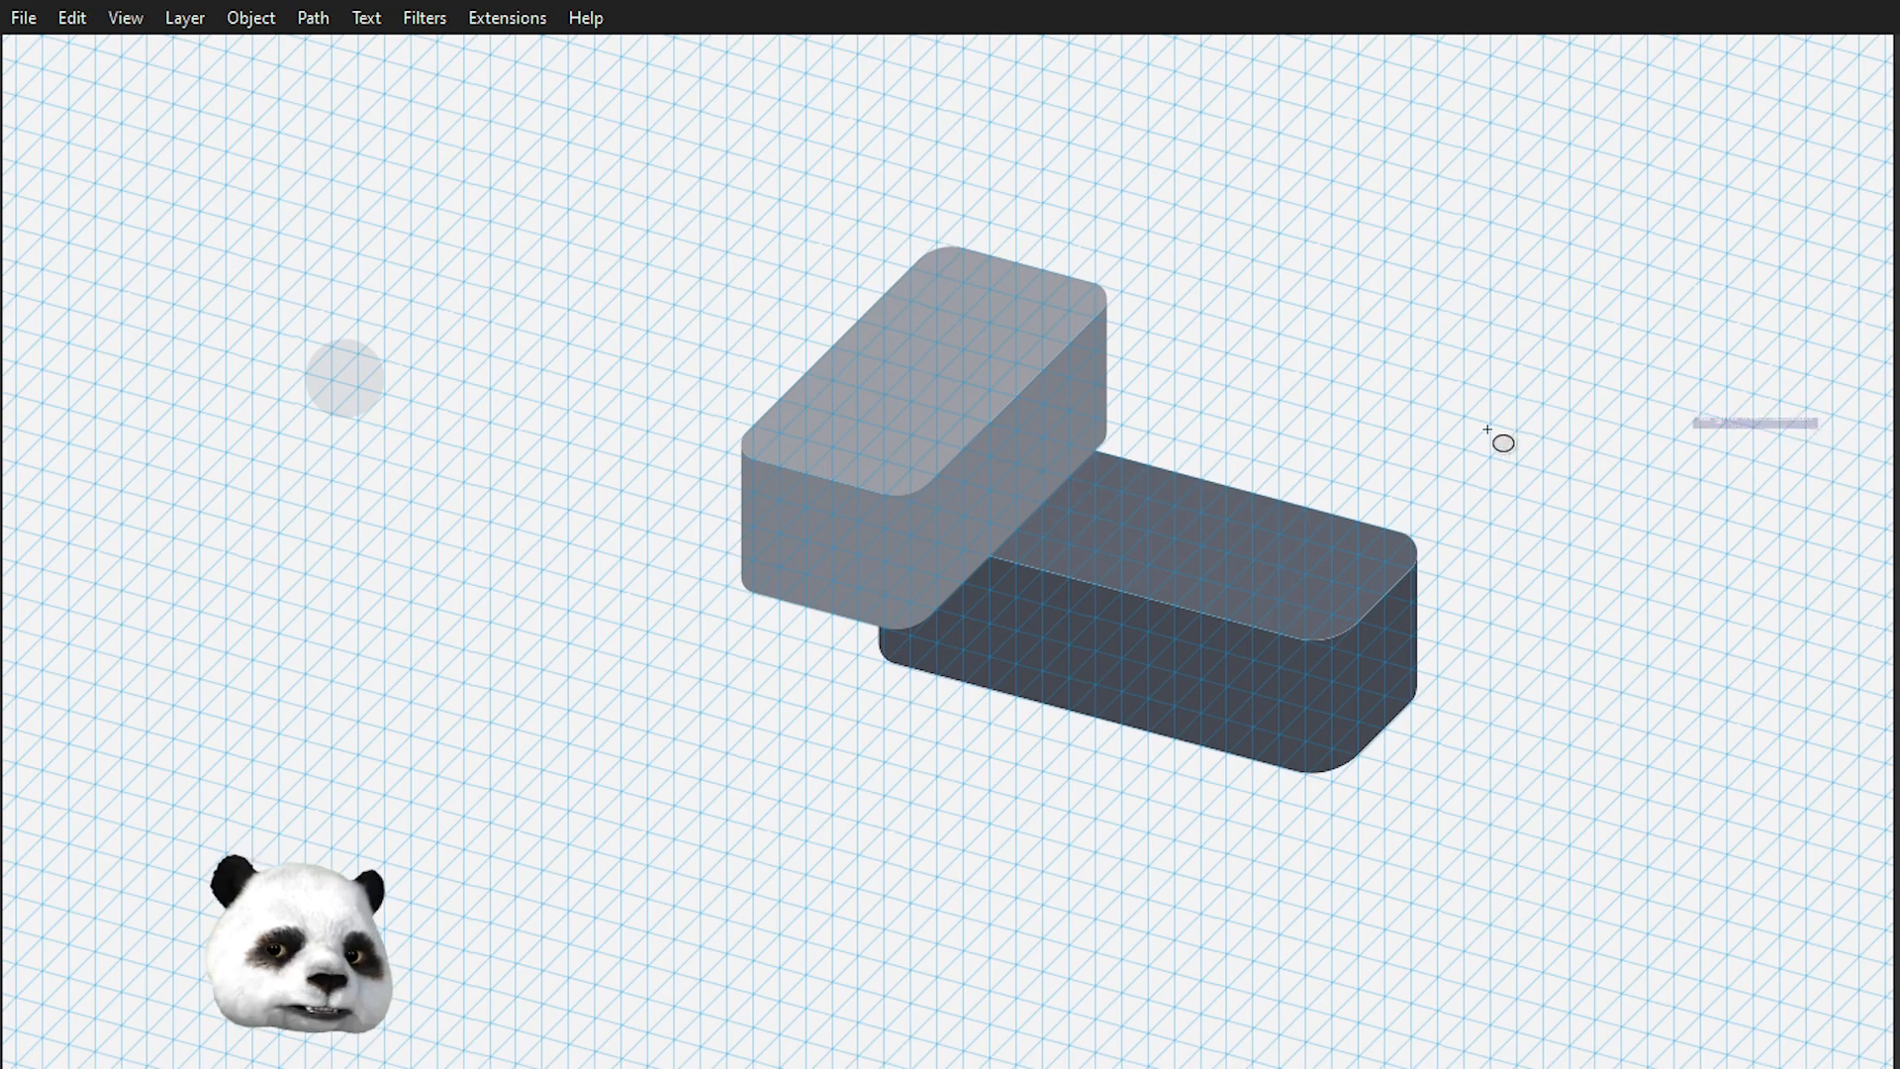
pyautogui.scroll(-2, 1212, 425)
pyautogui.moveTo(1295, 349); pyautogui.dragTo(859, 669)
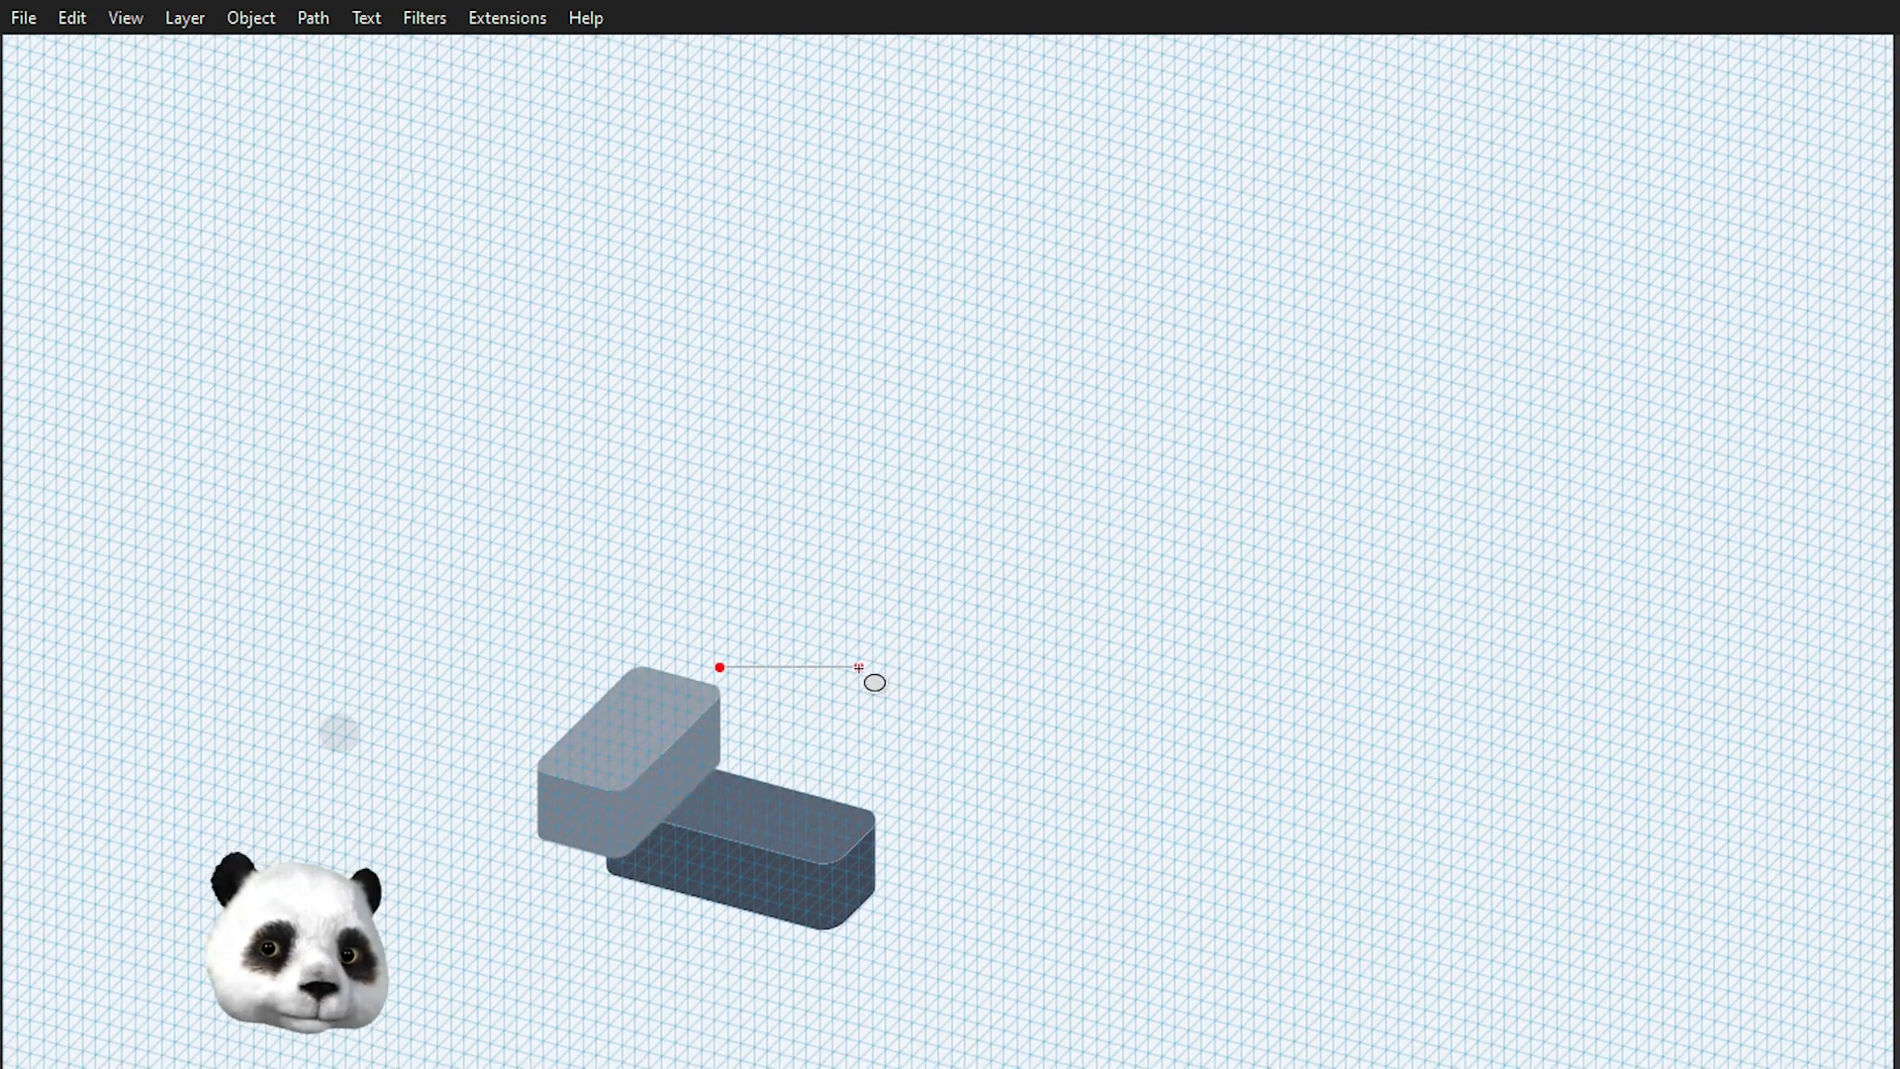
pyautogui.scroll(-4, 849, 676)
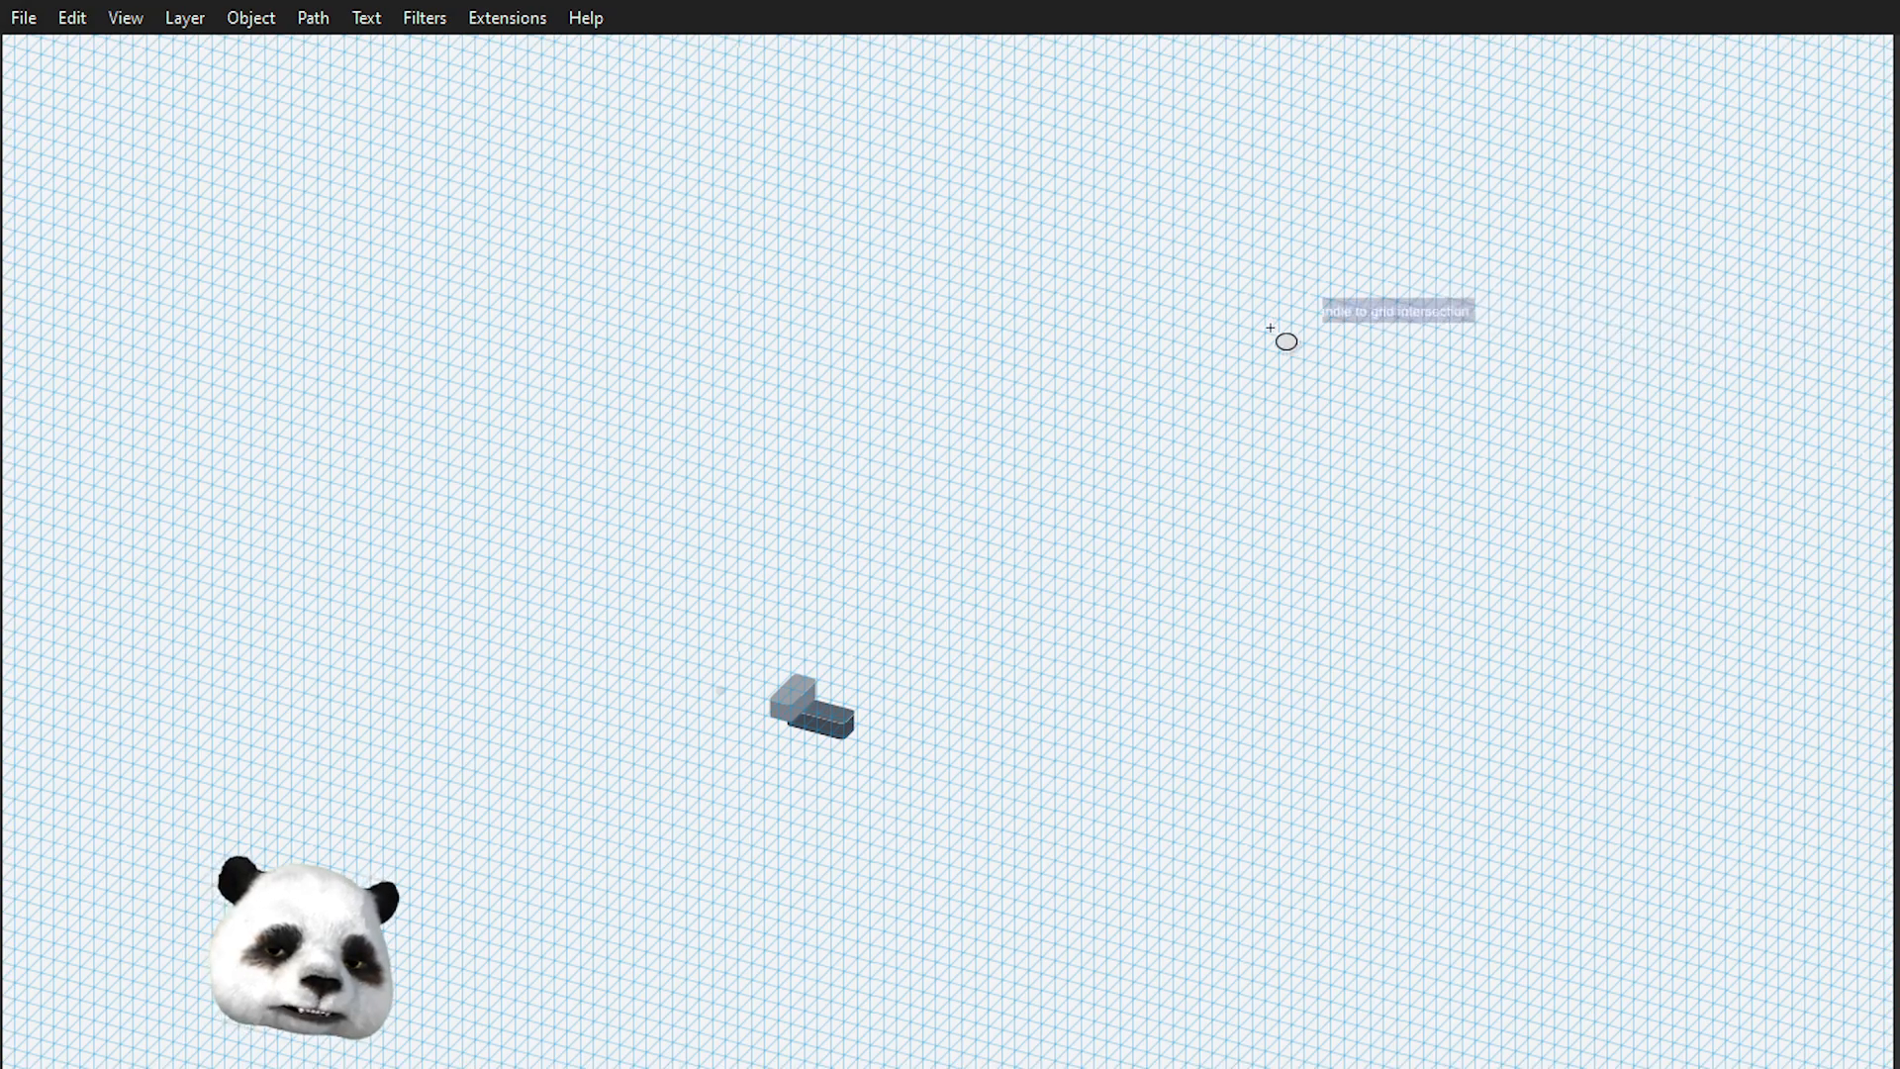
pyautogui.press('r')
pyautogui.moveTo(262, 296); pyautogui.dragTo(1246, 1025)
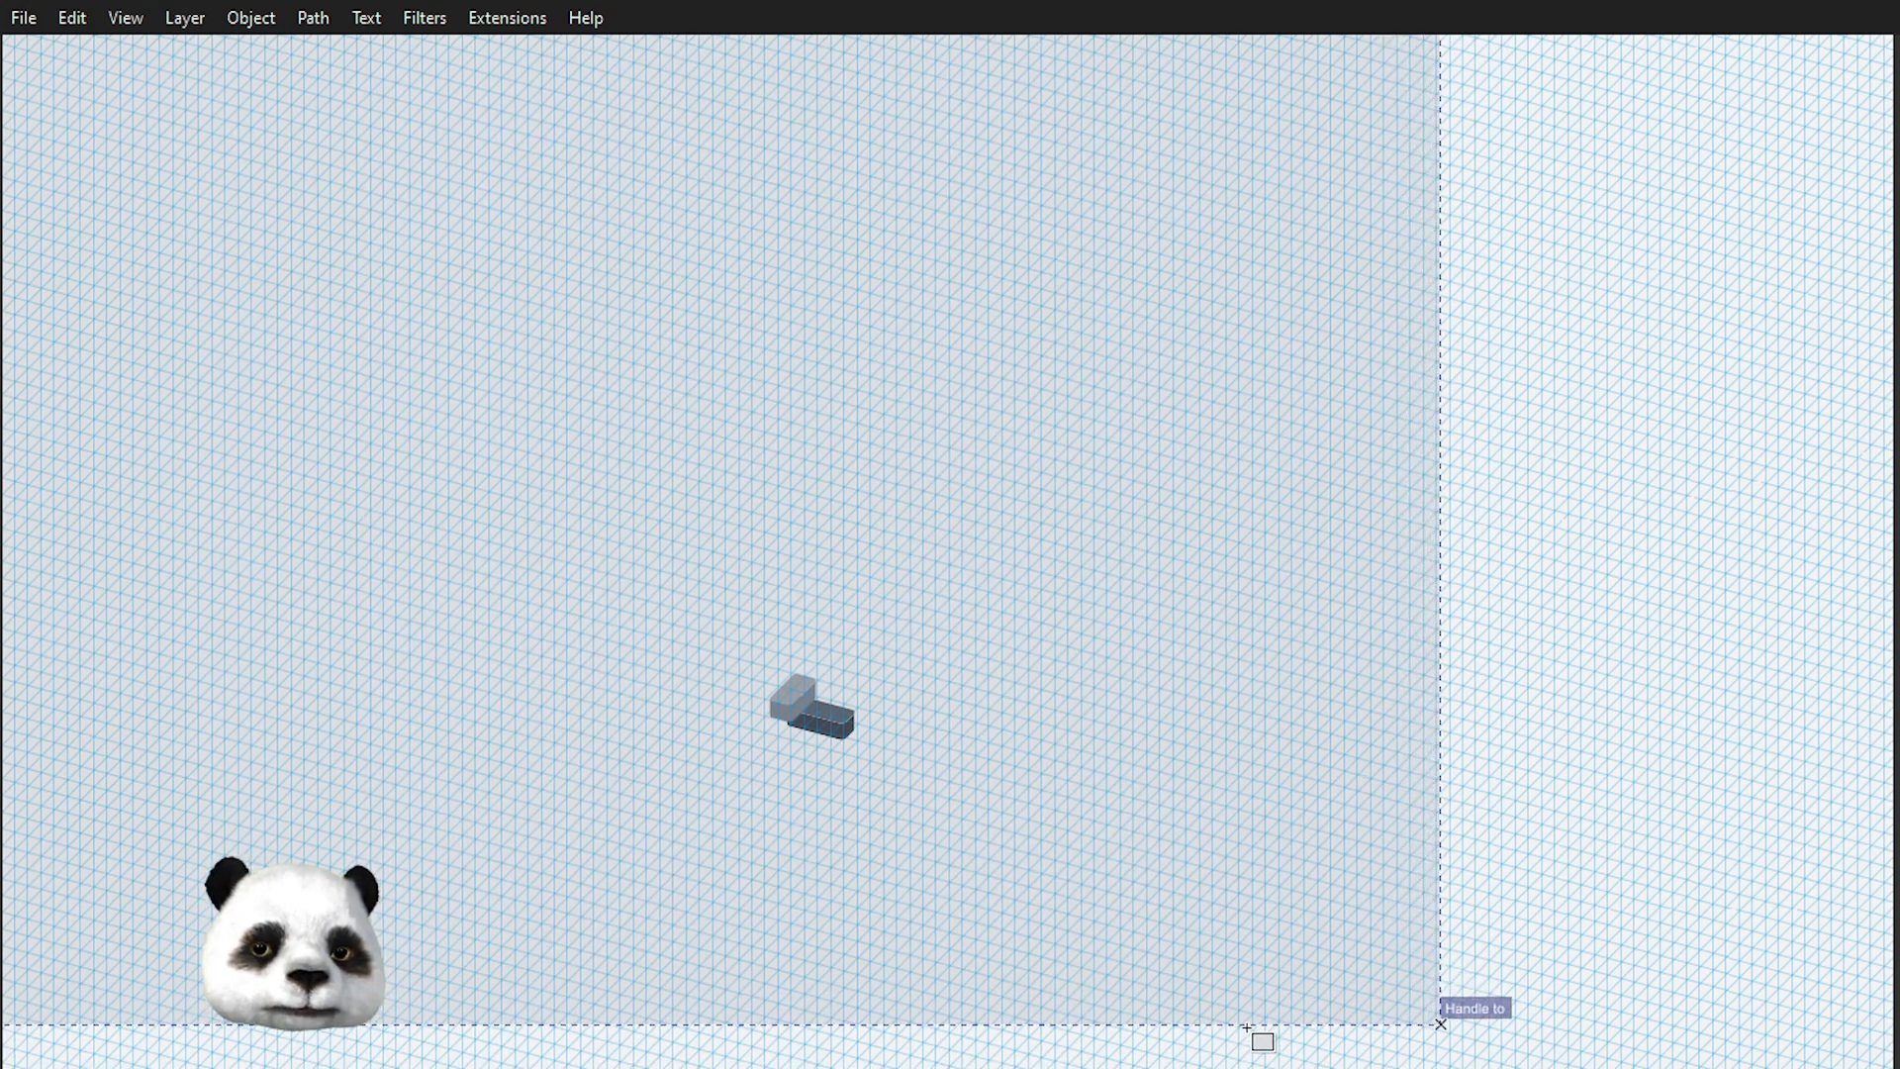
pyautogui.scroll(-5, 1222, 928)
pyautogui.press('Delete')
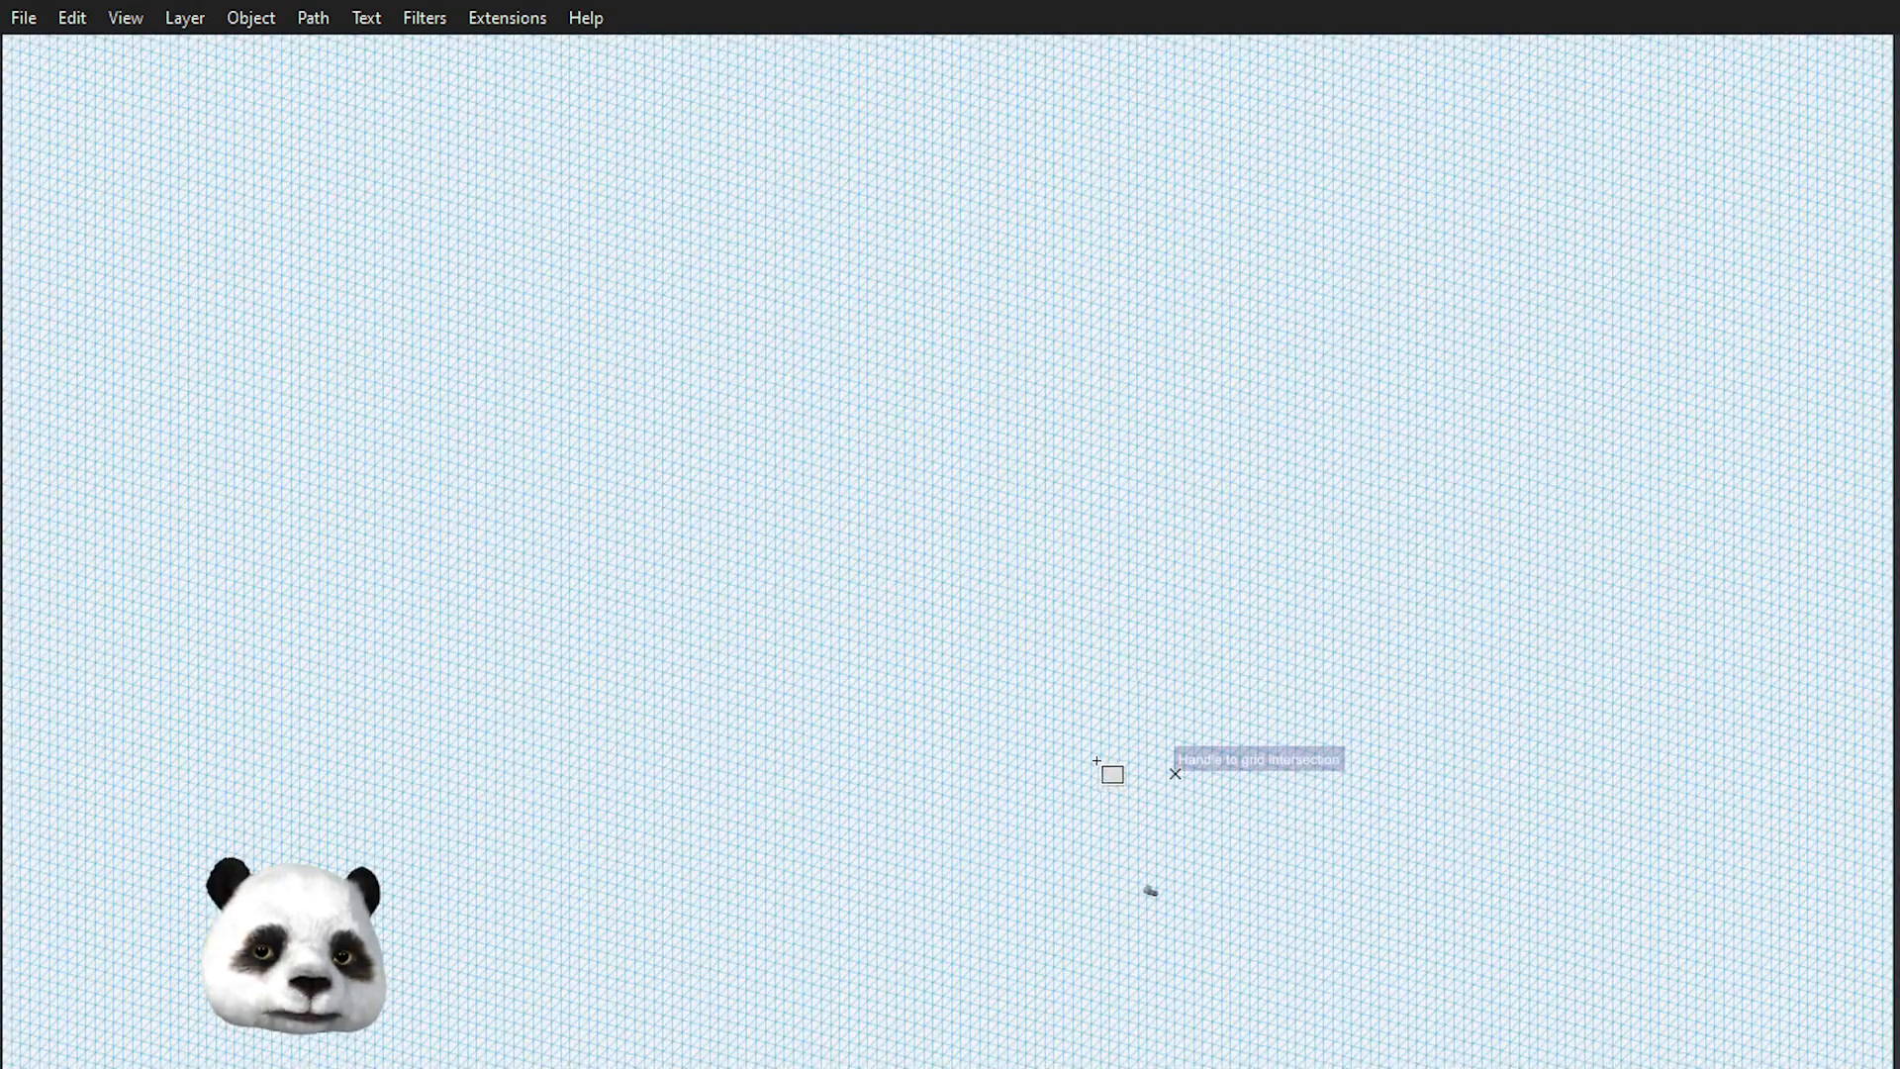
# - Draw a very large blue rectangle and place it behind both blocks and the circle as a background
pyautogui.moveTo(1073, 827); pyautogui.dragTo(1308, 1065)
pyautogui.moveTo(1325, 939); pyautogui.dragTo(1223, 640)
pyautogui.press('s')
pyautogui.moveTo(1115, 544)
pyautogui.mouseDown()
pyautogui.moveTo(1251, 585)
pyautogui.moveTo(1128, 538)
pyautogui.moveTo(1161, 544)
pyautogui.moveTo(1148, 554)
pyautogui.mouseUp()
pyautogui.scroll(3, 1119, 577)
pyautogui.scroll(1, 1177, 574)
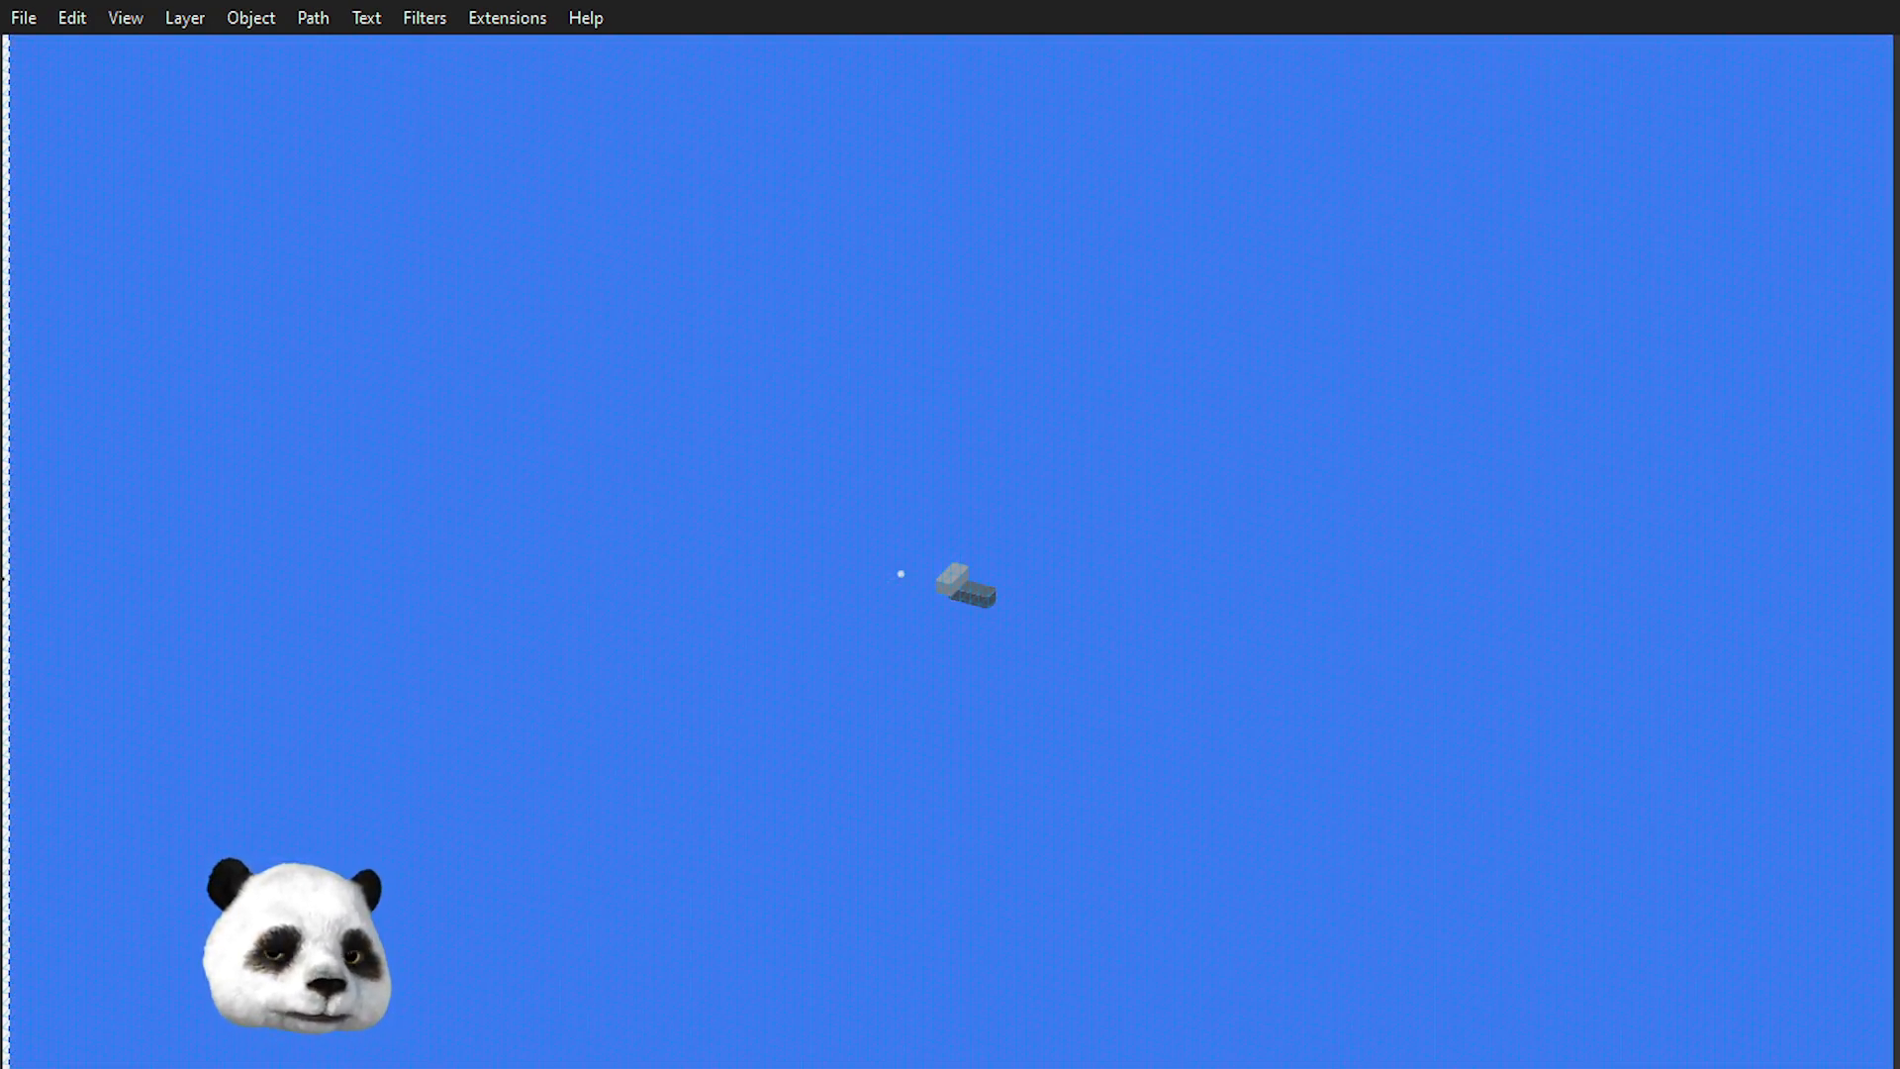
pyautogui.scroll(6, 1007, 626)
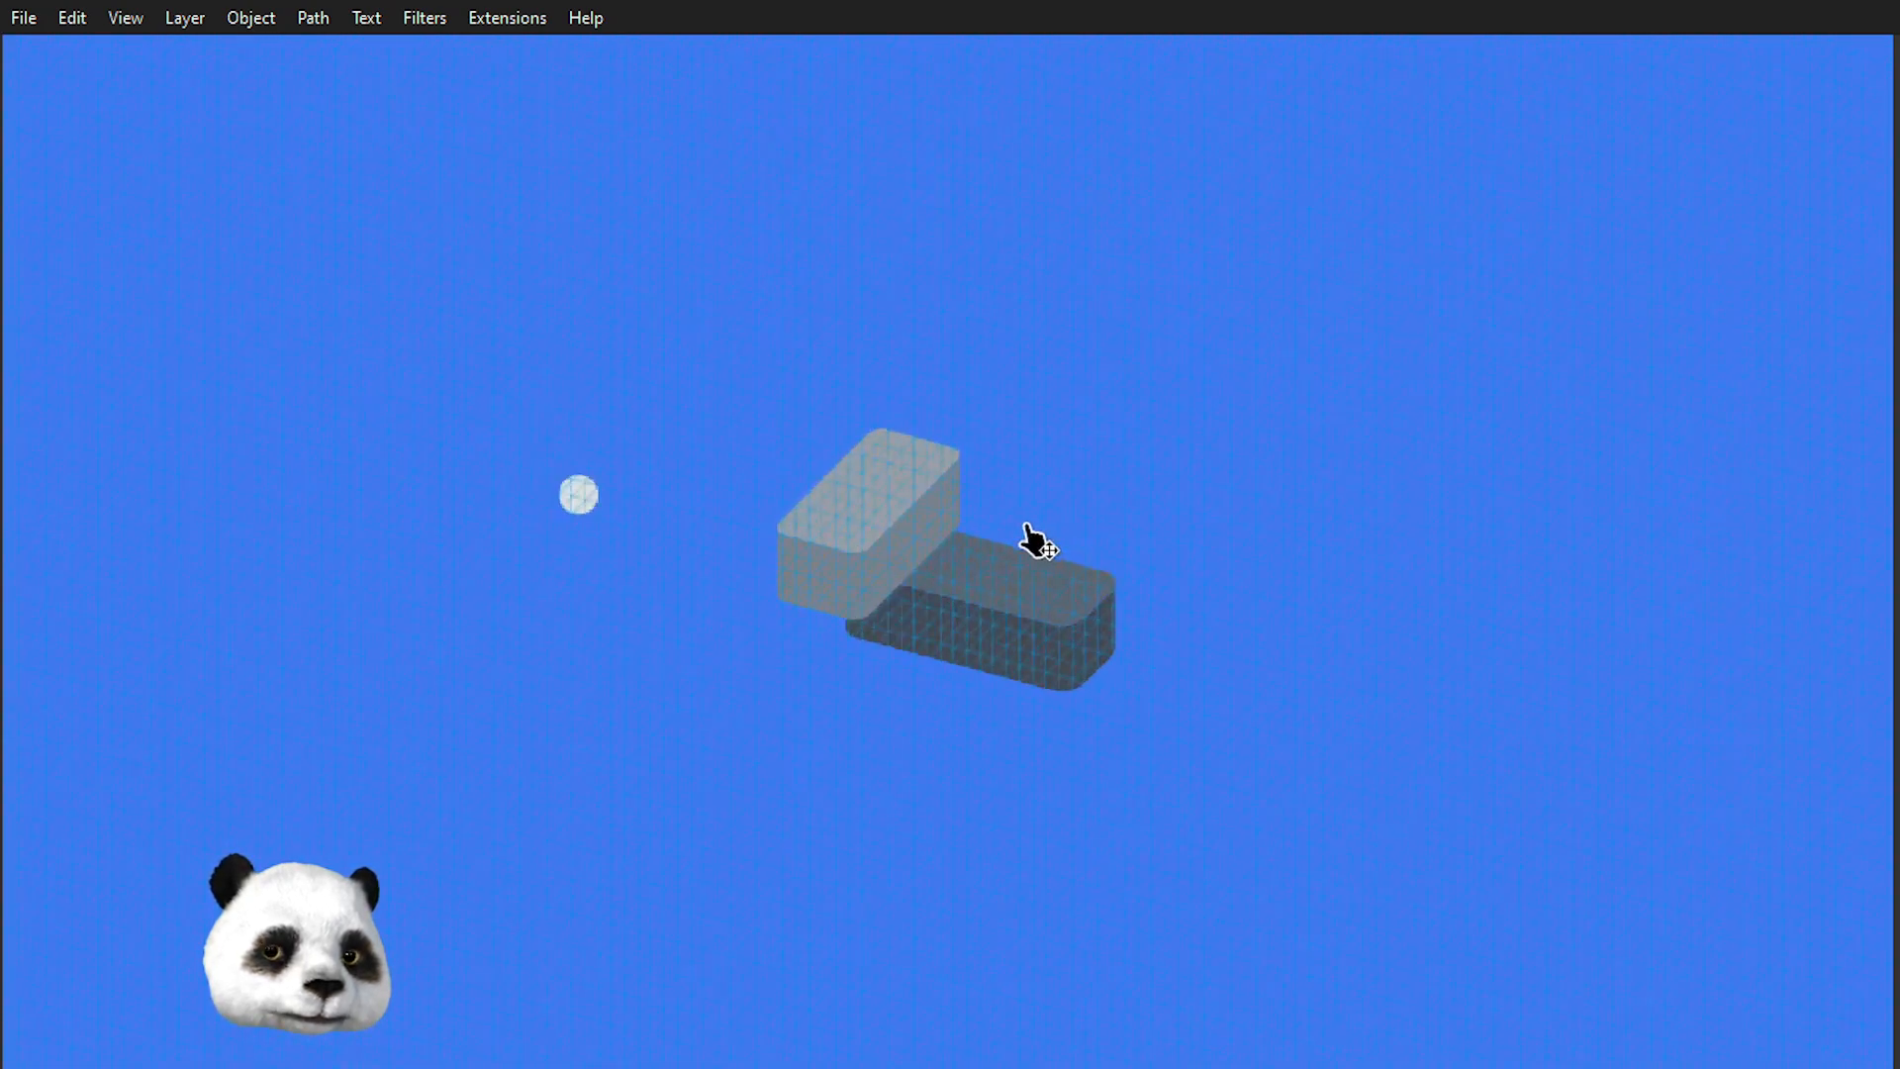
pyautogui.scroll(2, 809, 542)
pyautogui.scroll(-1, 805, 549)
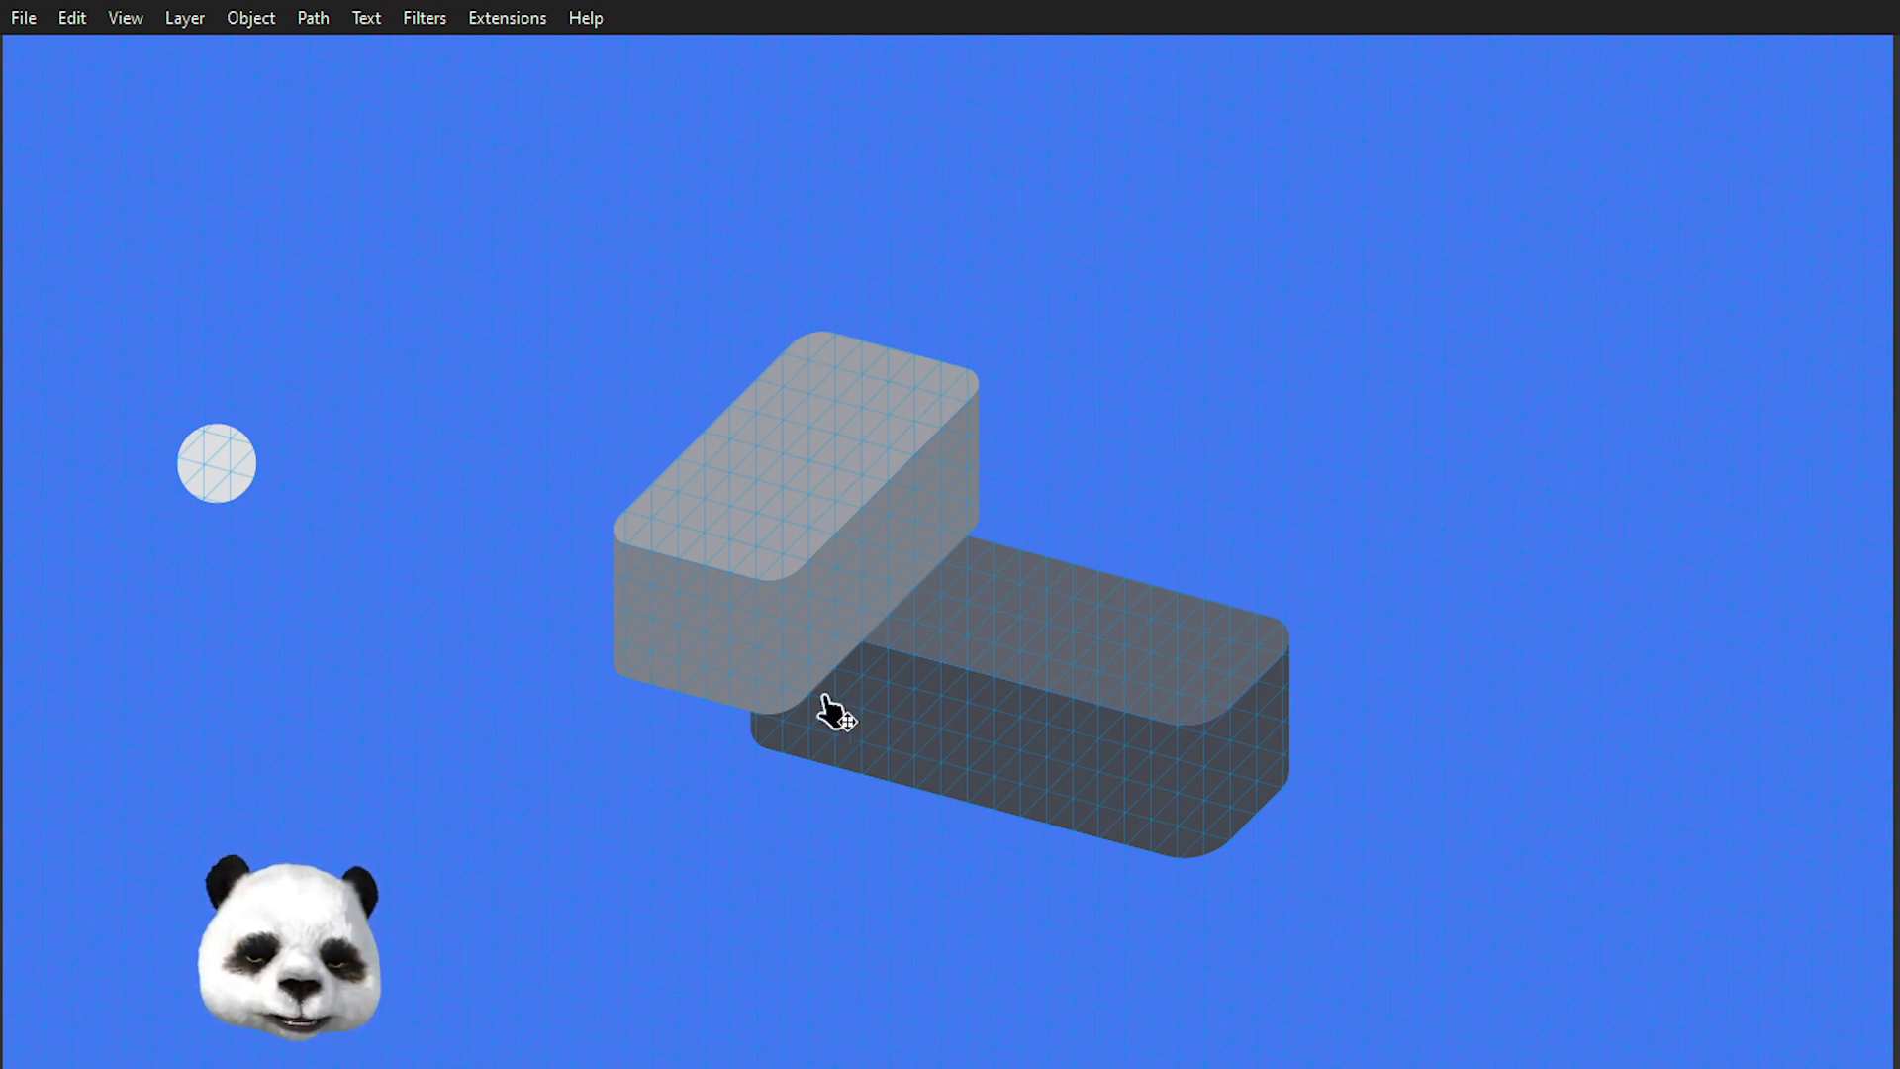
# - Try to recolour the whole dark block with the circle's light grey and undo the change
pyautogui.click(937, 762)
pyautogui.click(207, 472)
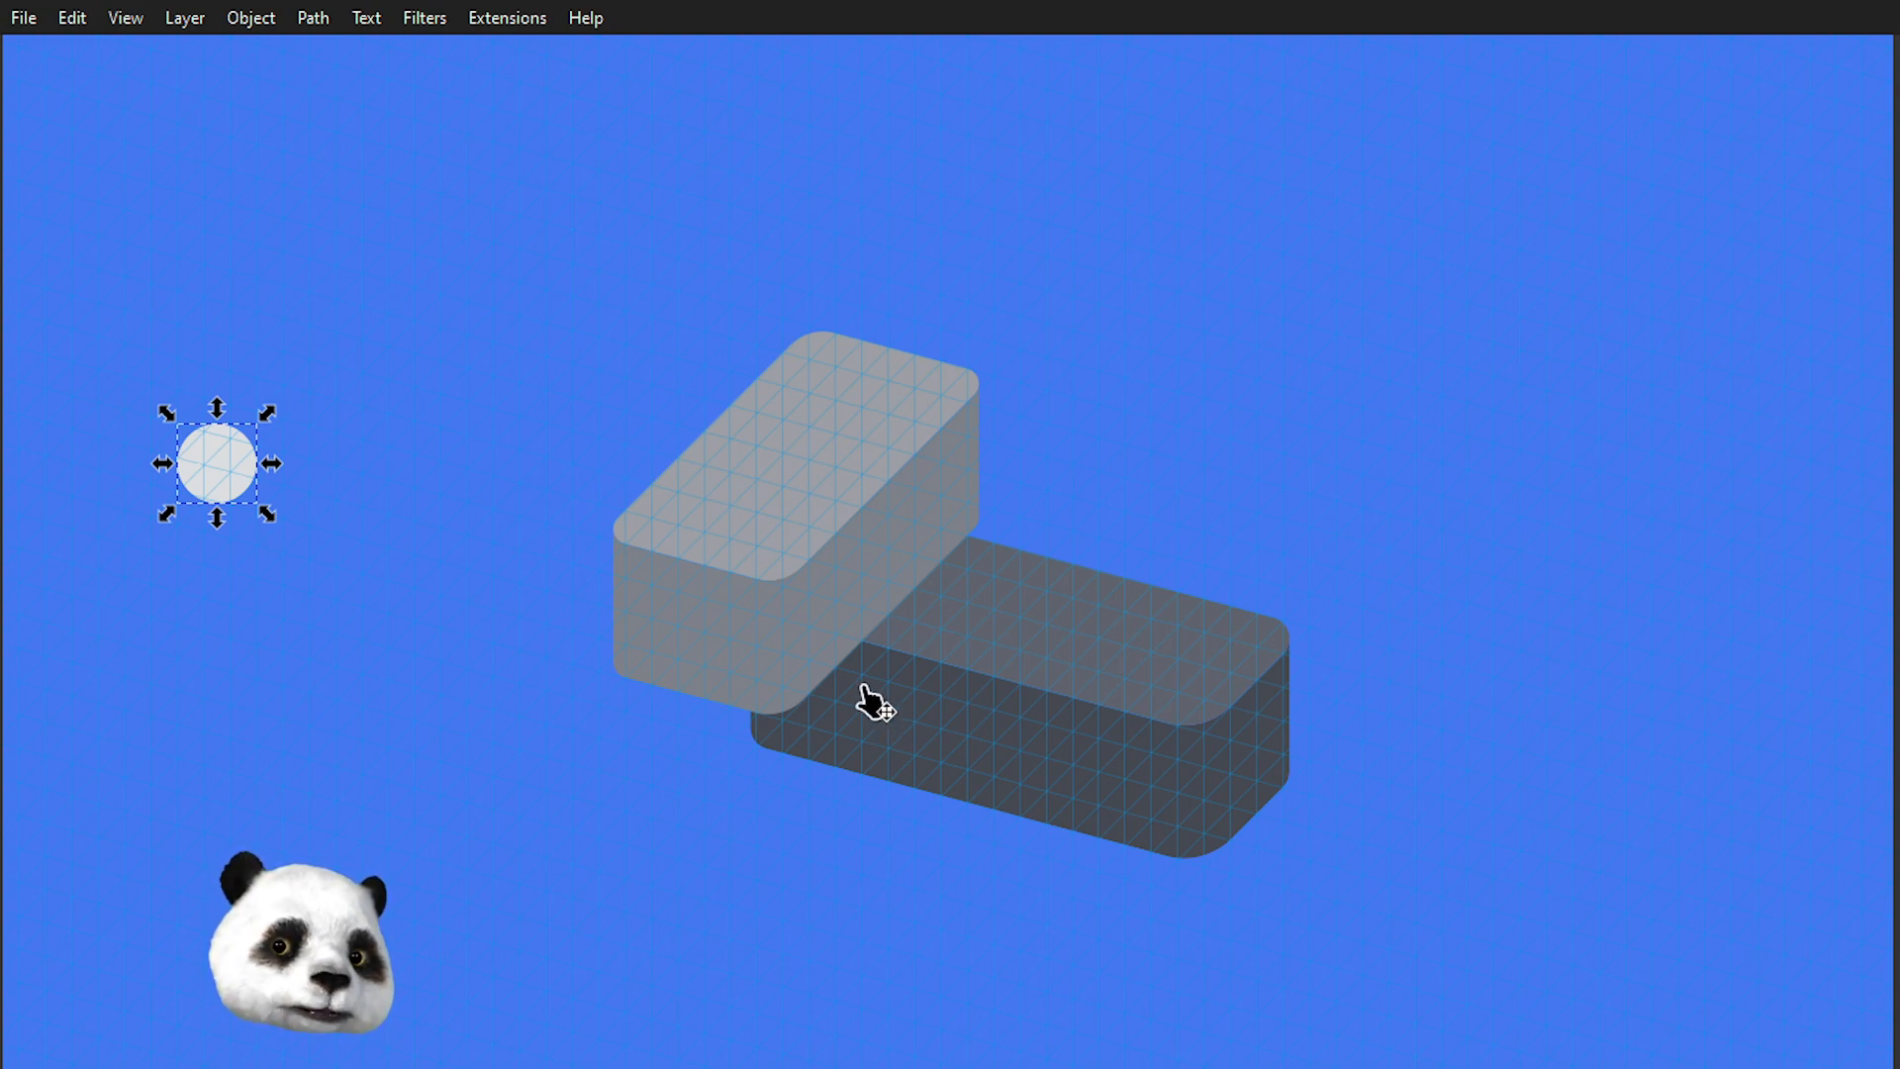
pyautogui.scroll(2, 199, 422)
pyautogui.scroll(-3, 304, 509)
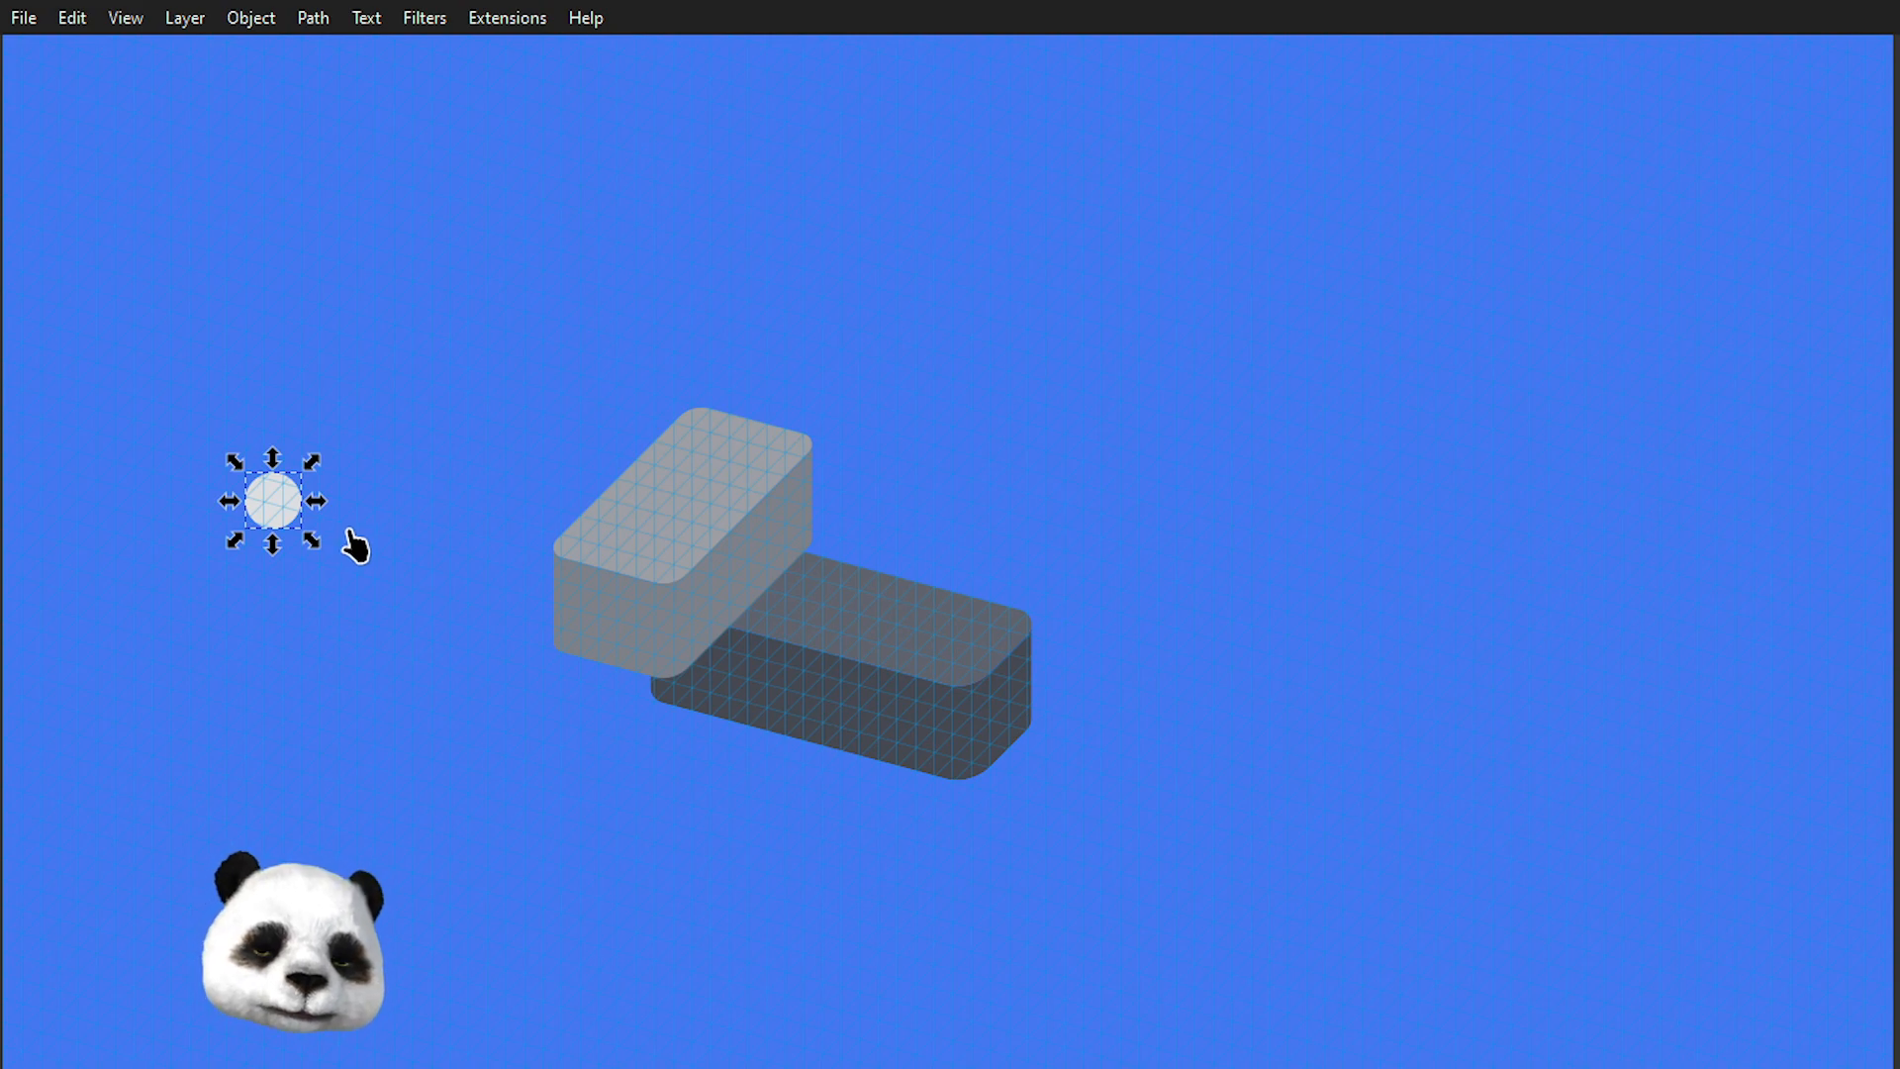
pyautogui.scroll(1, 351, 554)
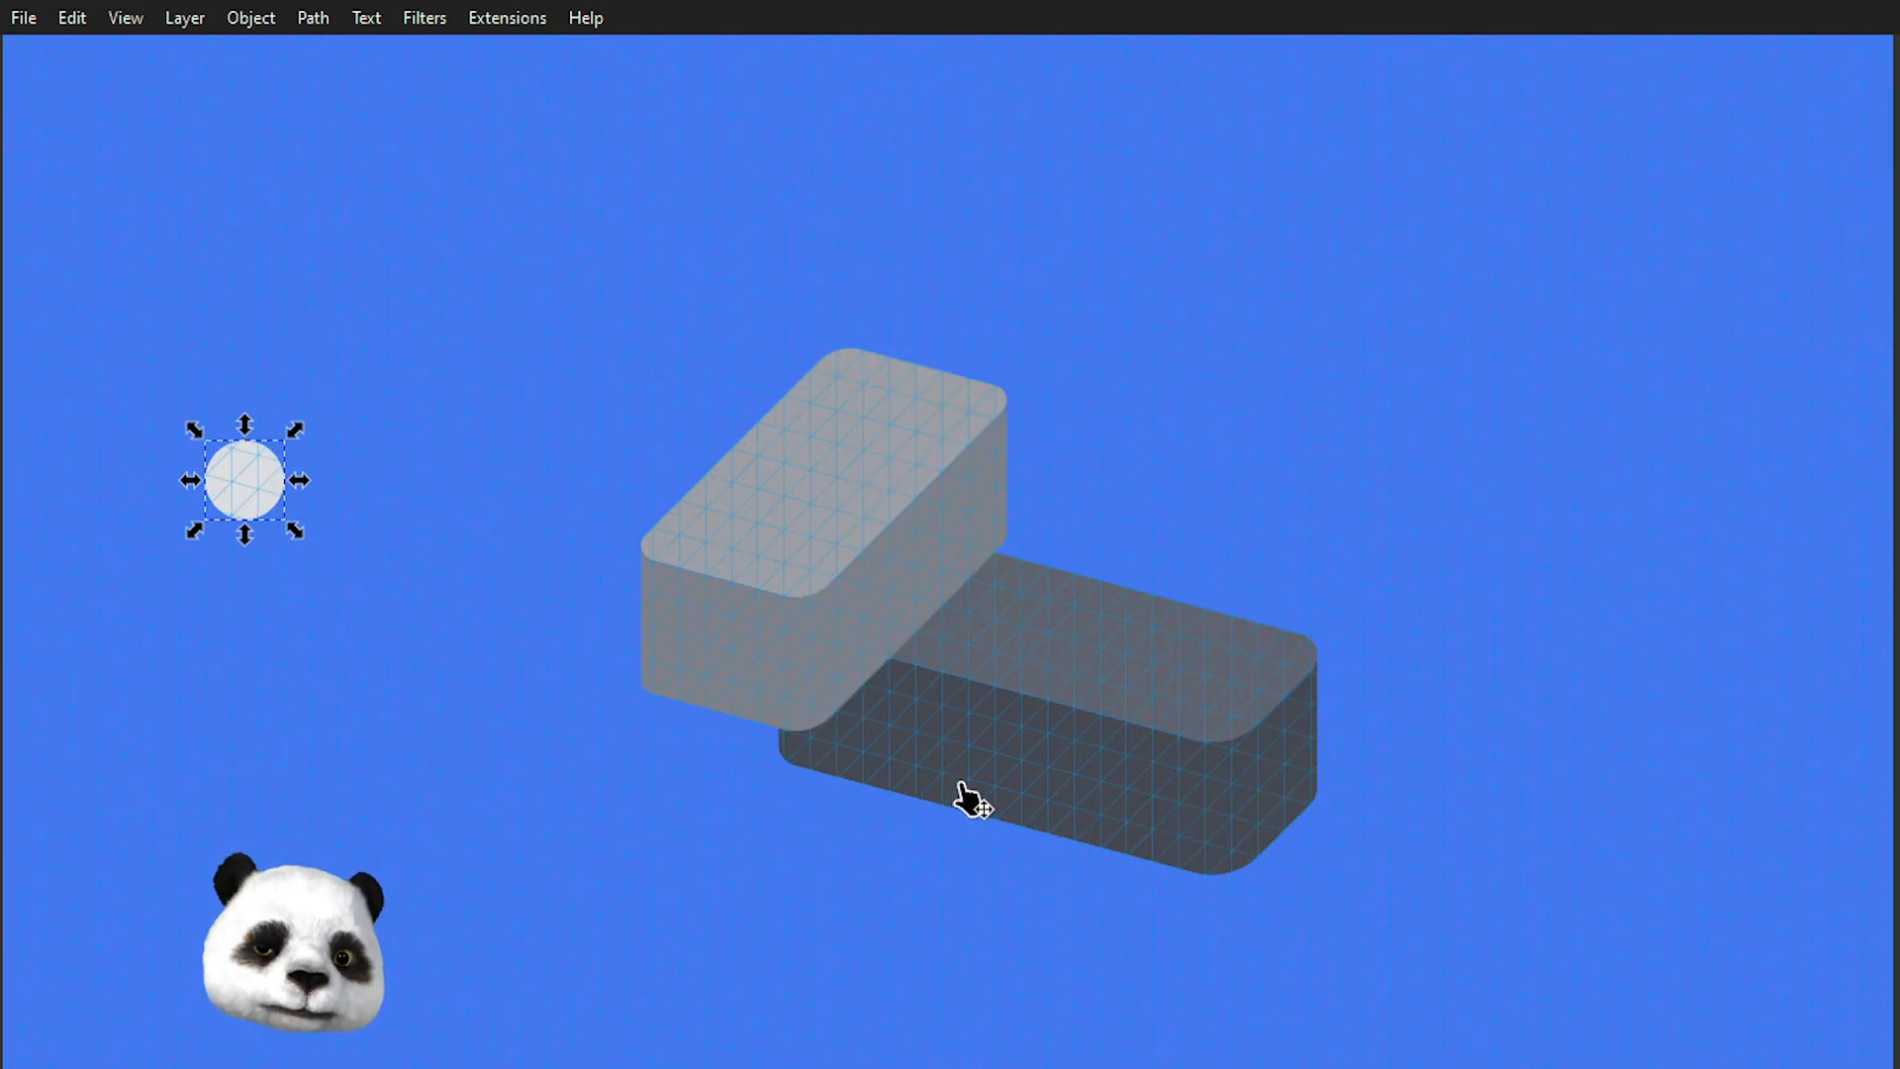
pyautogui.click(1002, 773)
pyautogui.press('d')
pyautogui.click(240, 475)
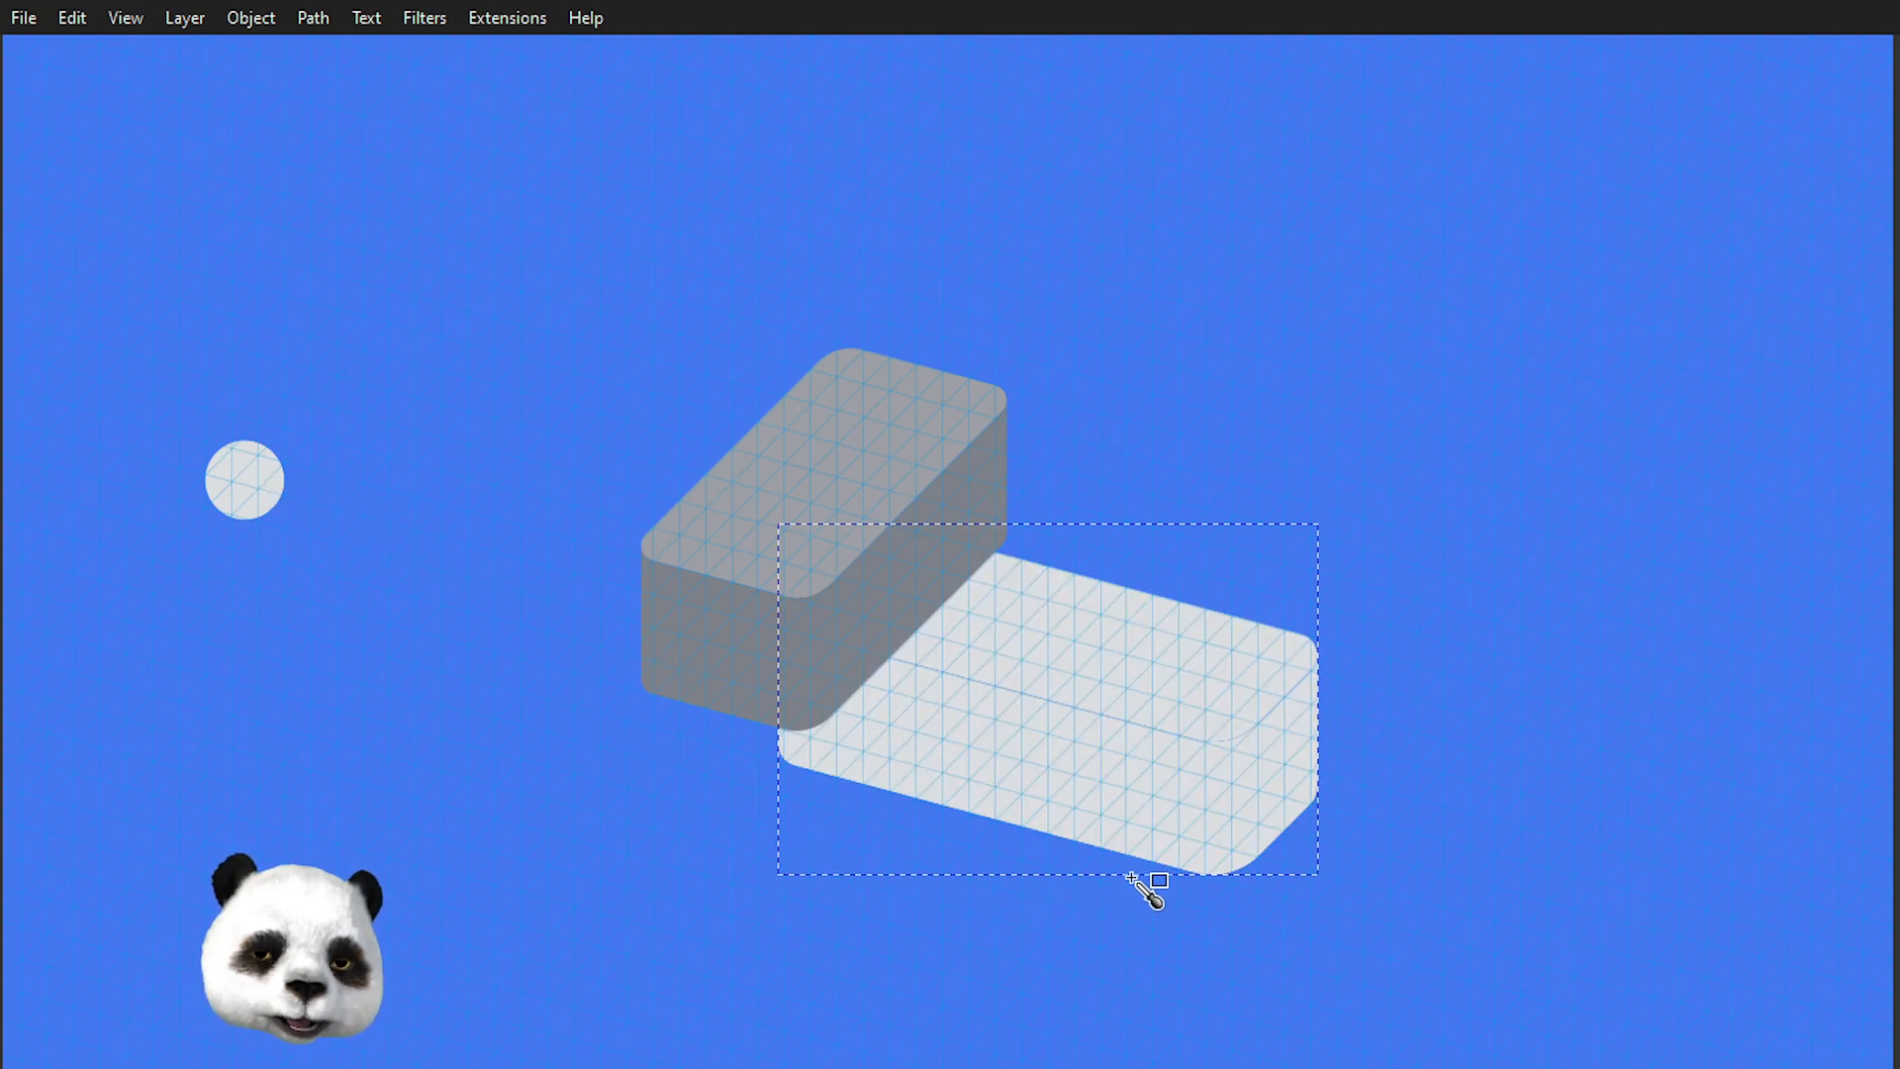
pyautogui.hotkey('ctrl', 'z')
# - Enter the dark block's group and fill only its merged sides with the circle's light grey
pyautogui.press('s')
pyautogui.doubleClick(1125, 796)
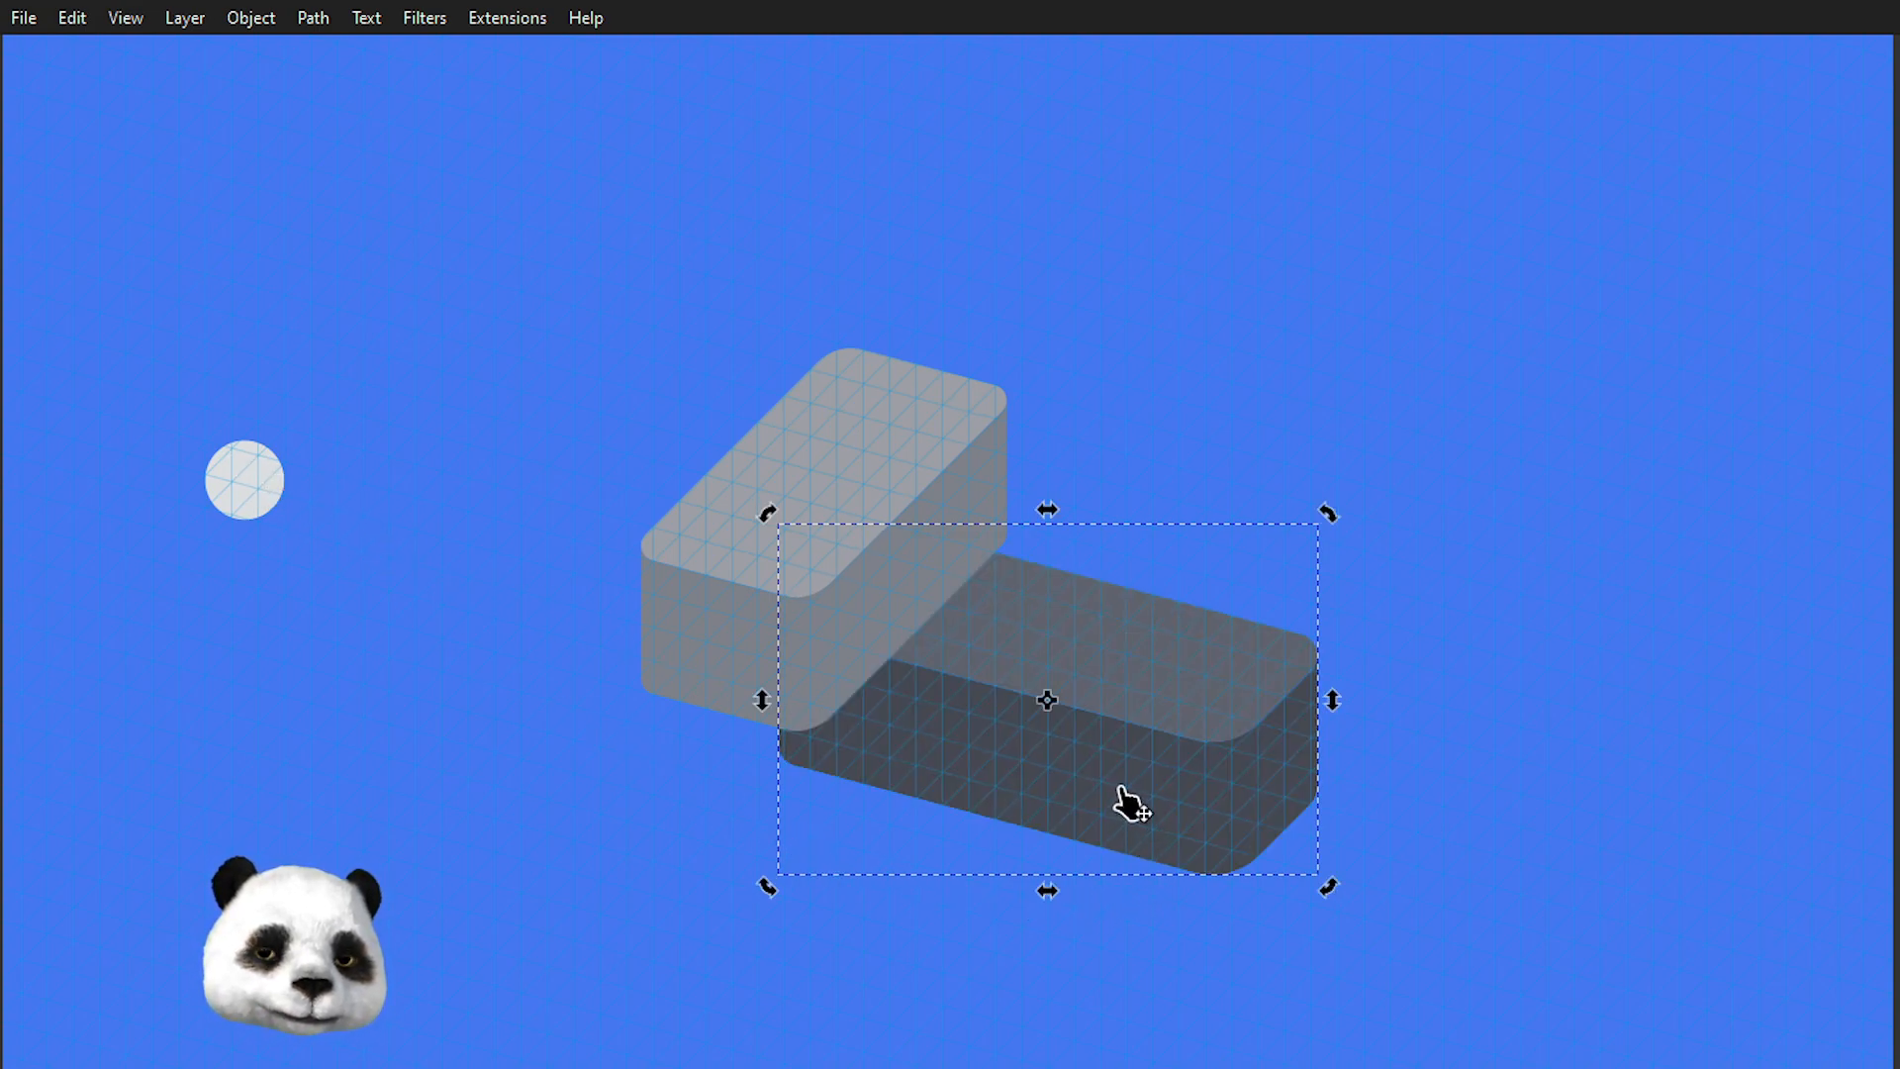
pyautogui.click(1095, 795)
pyautogui.press('d')
pyautogui.click(239, 473)
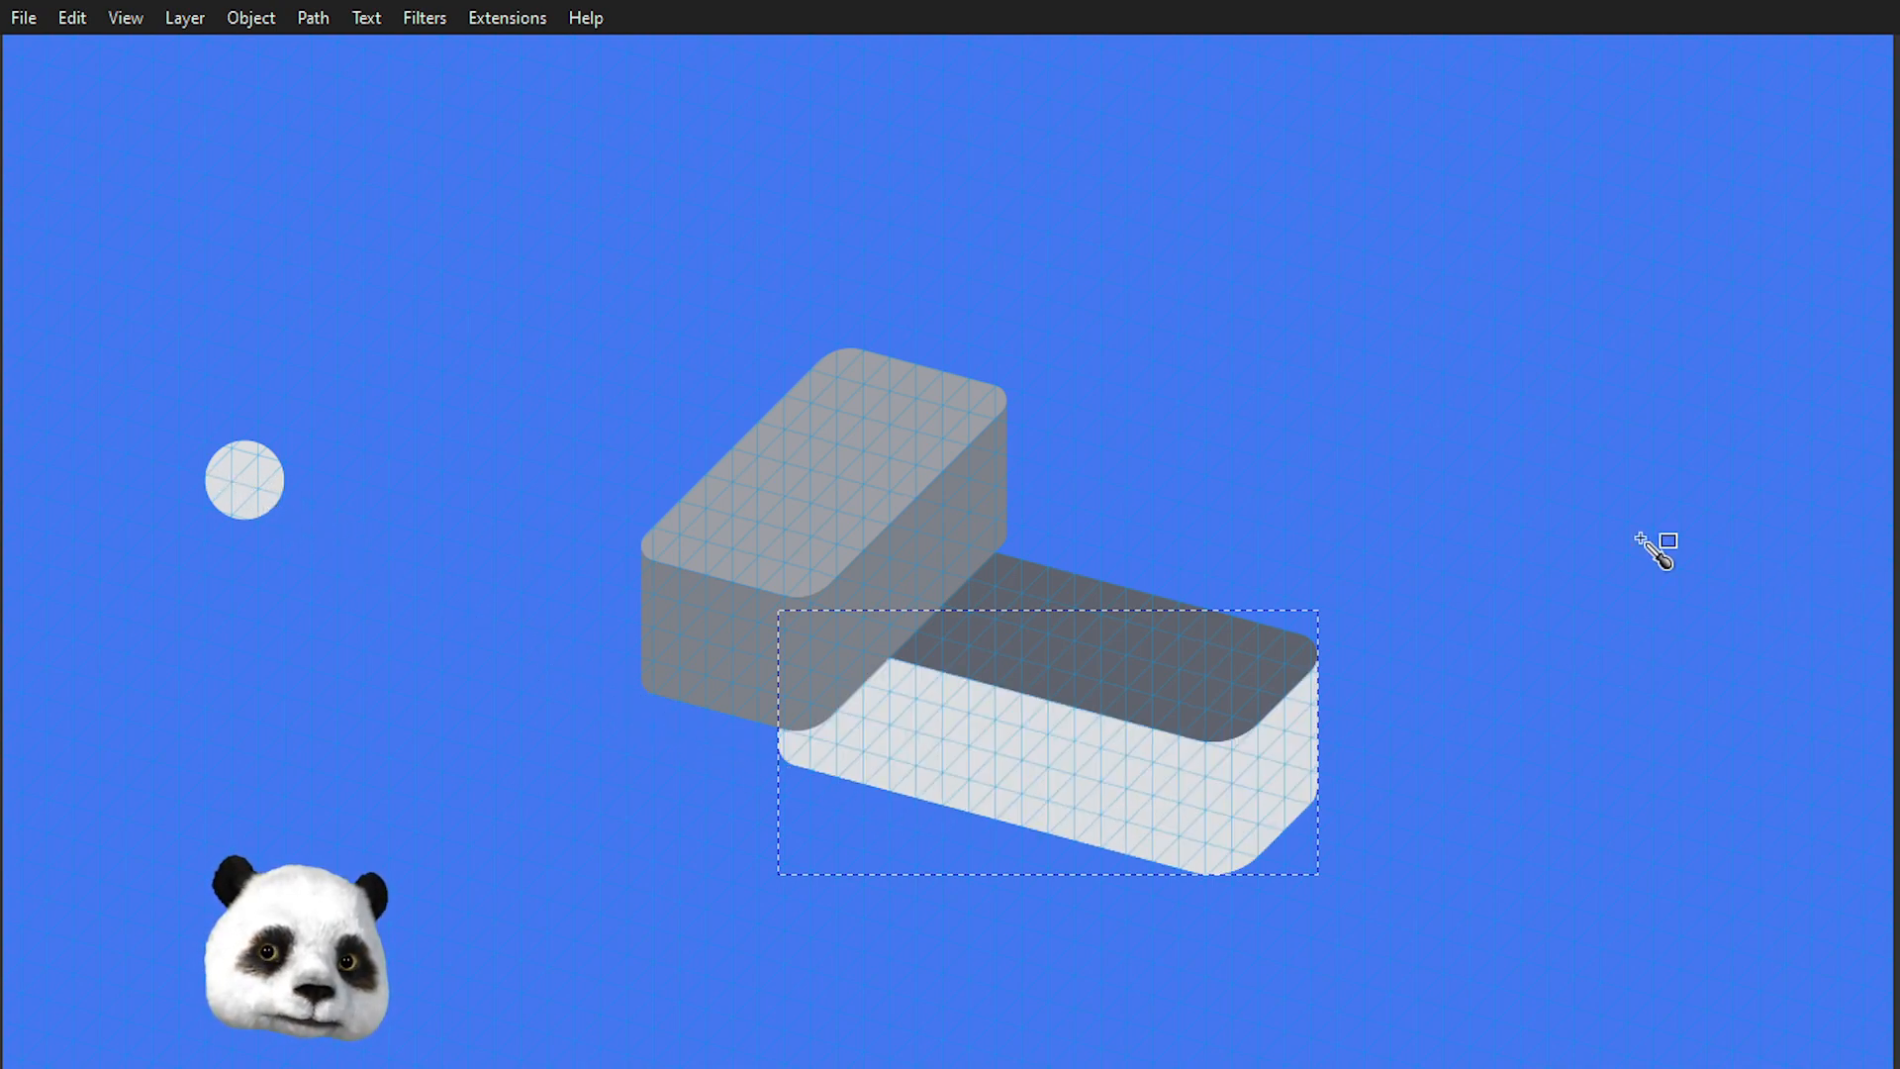
# - Draw a closed Pen shape over the block's short right side, following the top face's corner and extending past the outer edges
pyautogui.scroll(2, 1086, 773)
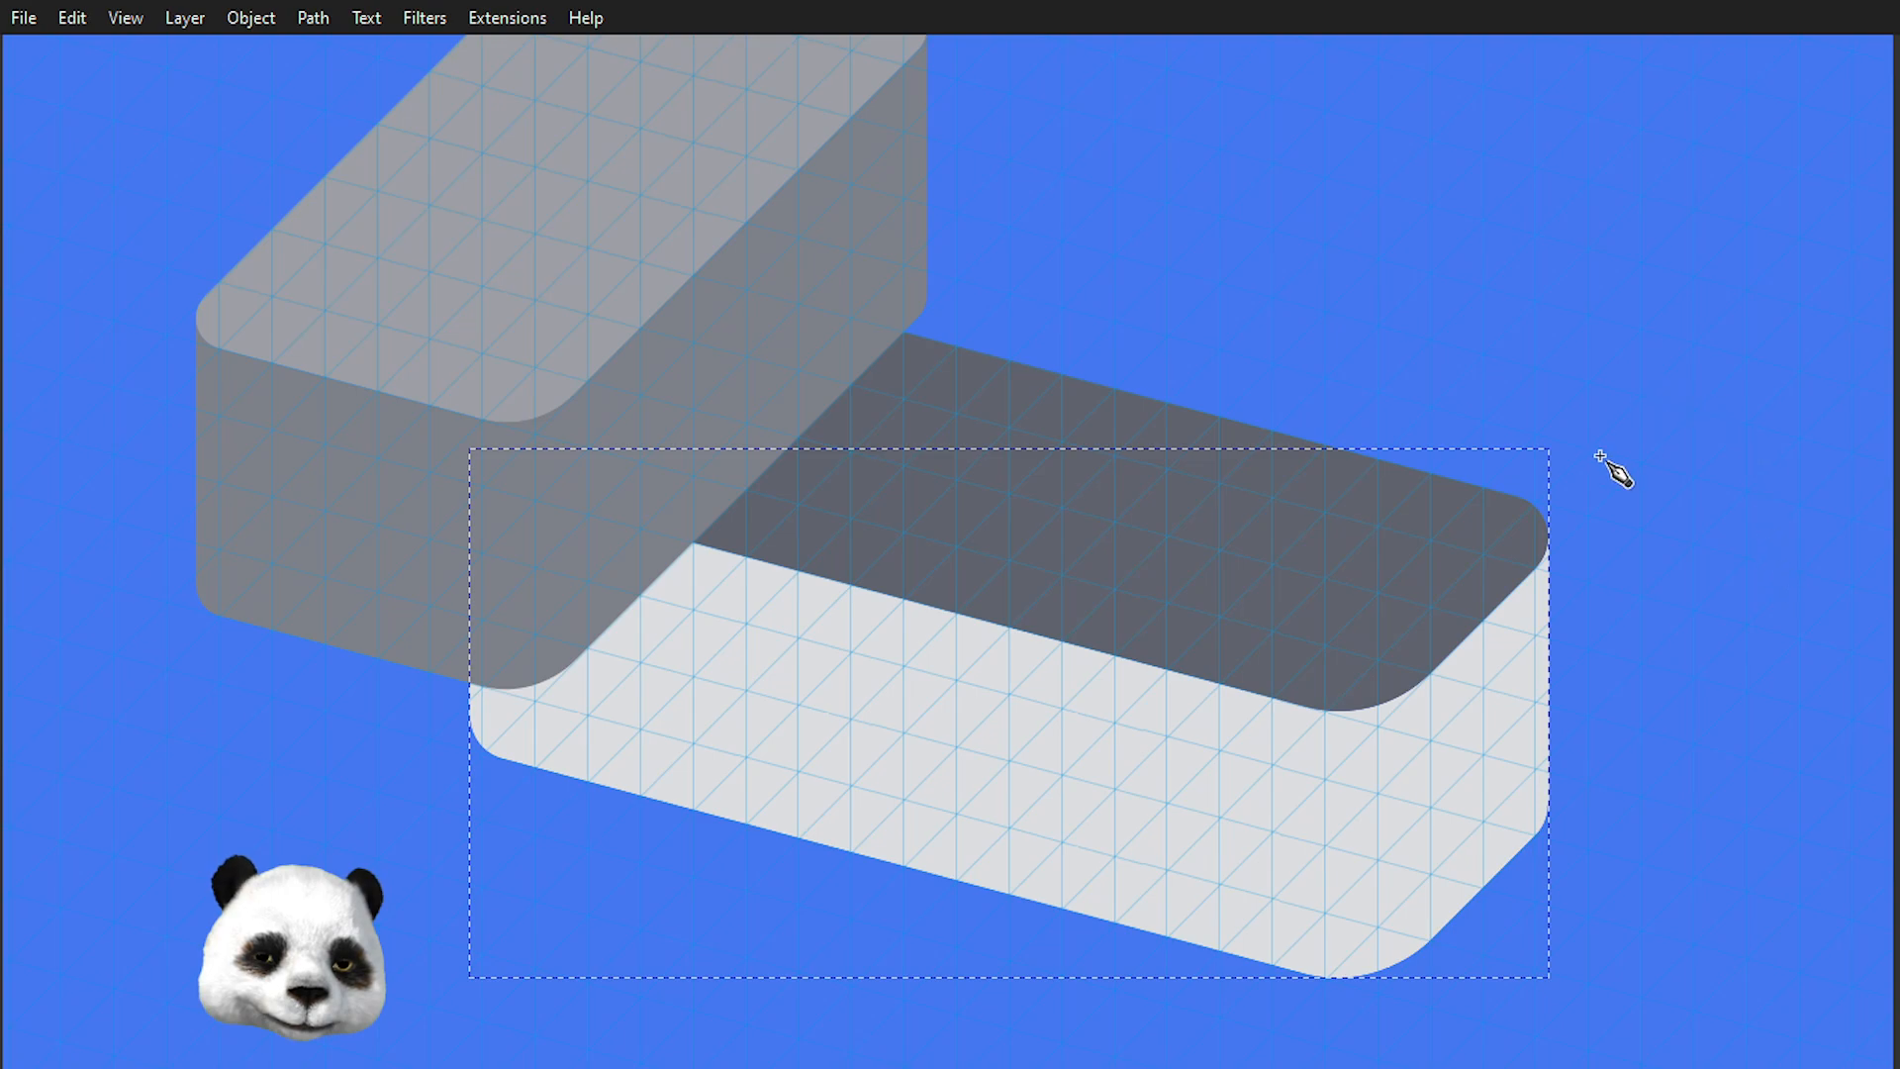
pyautogui.click(1535, 465)
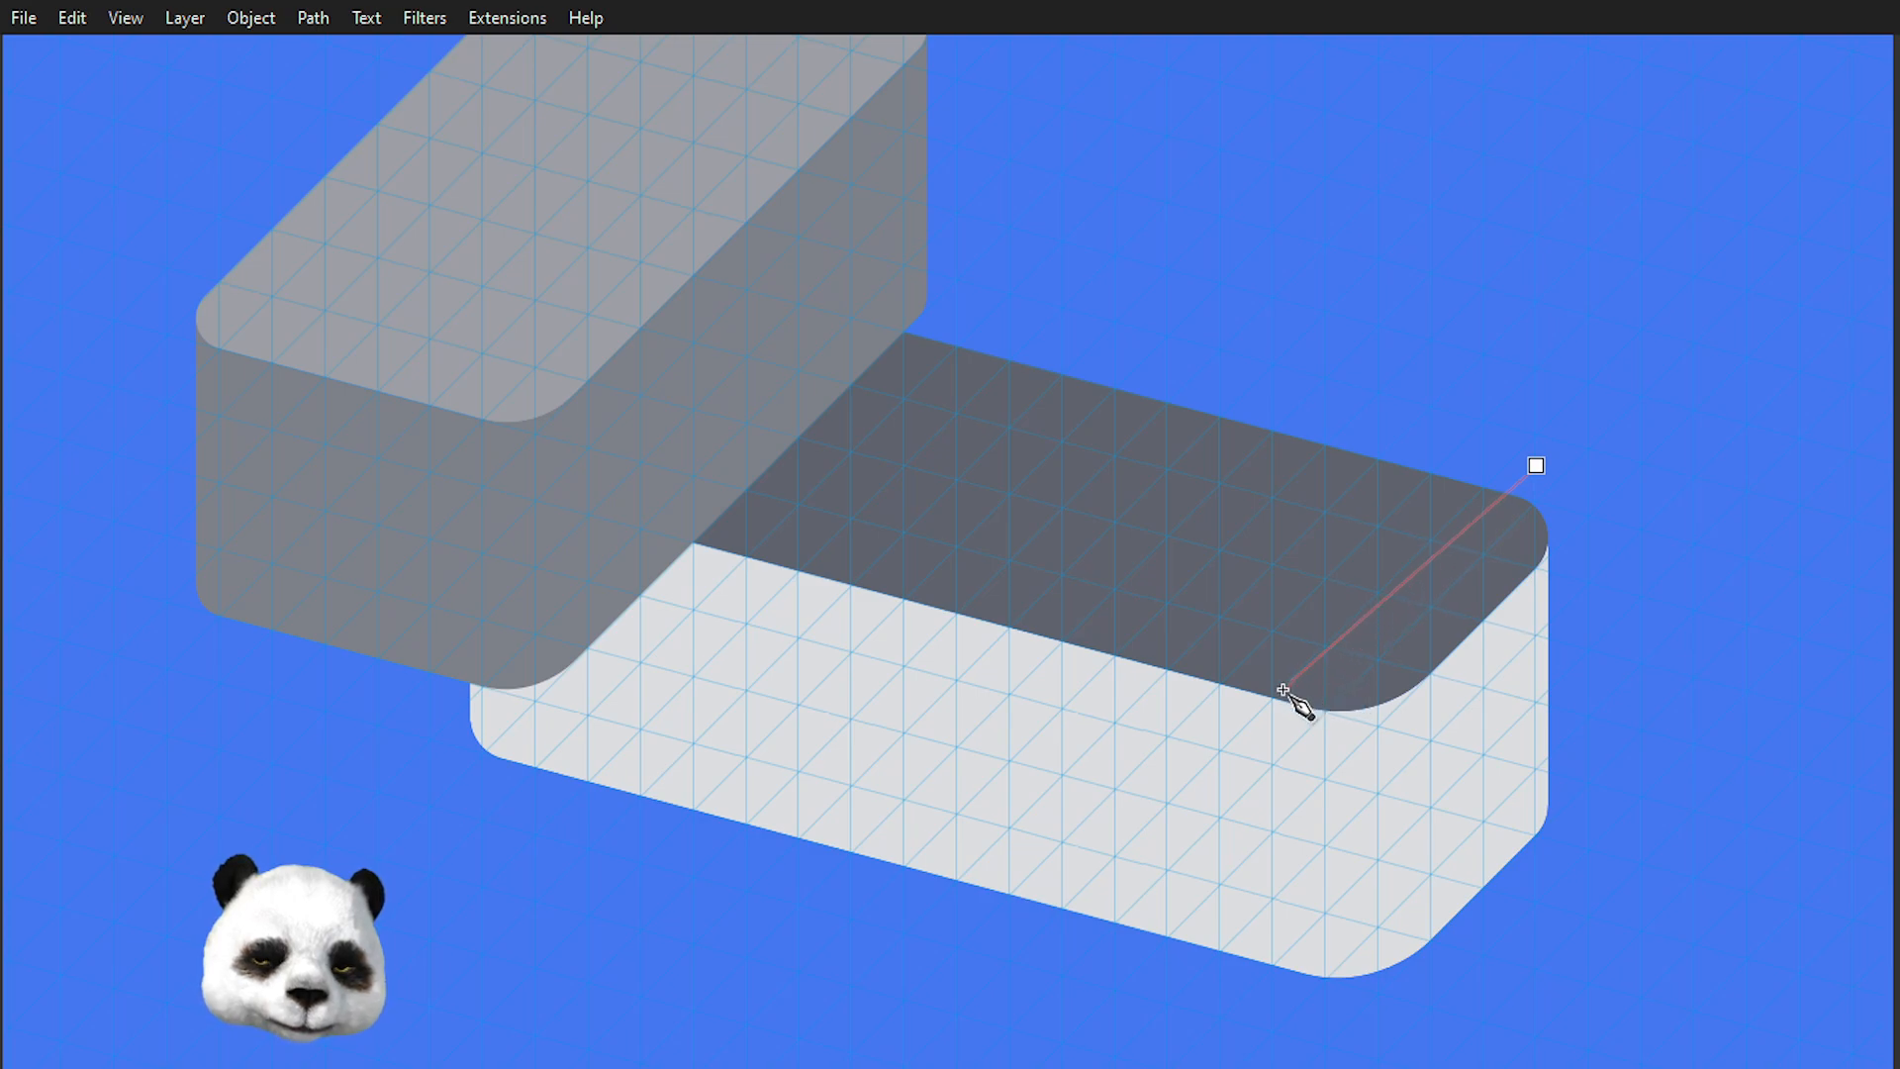
pyautogui.moveTo(1277, 714); pyautogui.dragTo(1287, 763)
pyautogui.press('BackSpace')
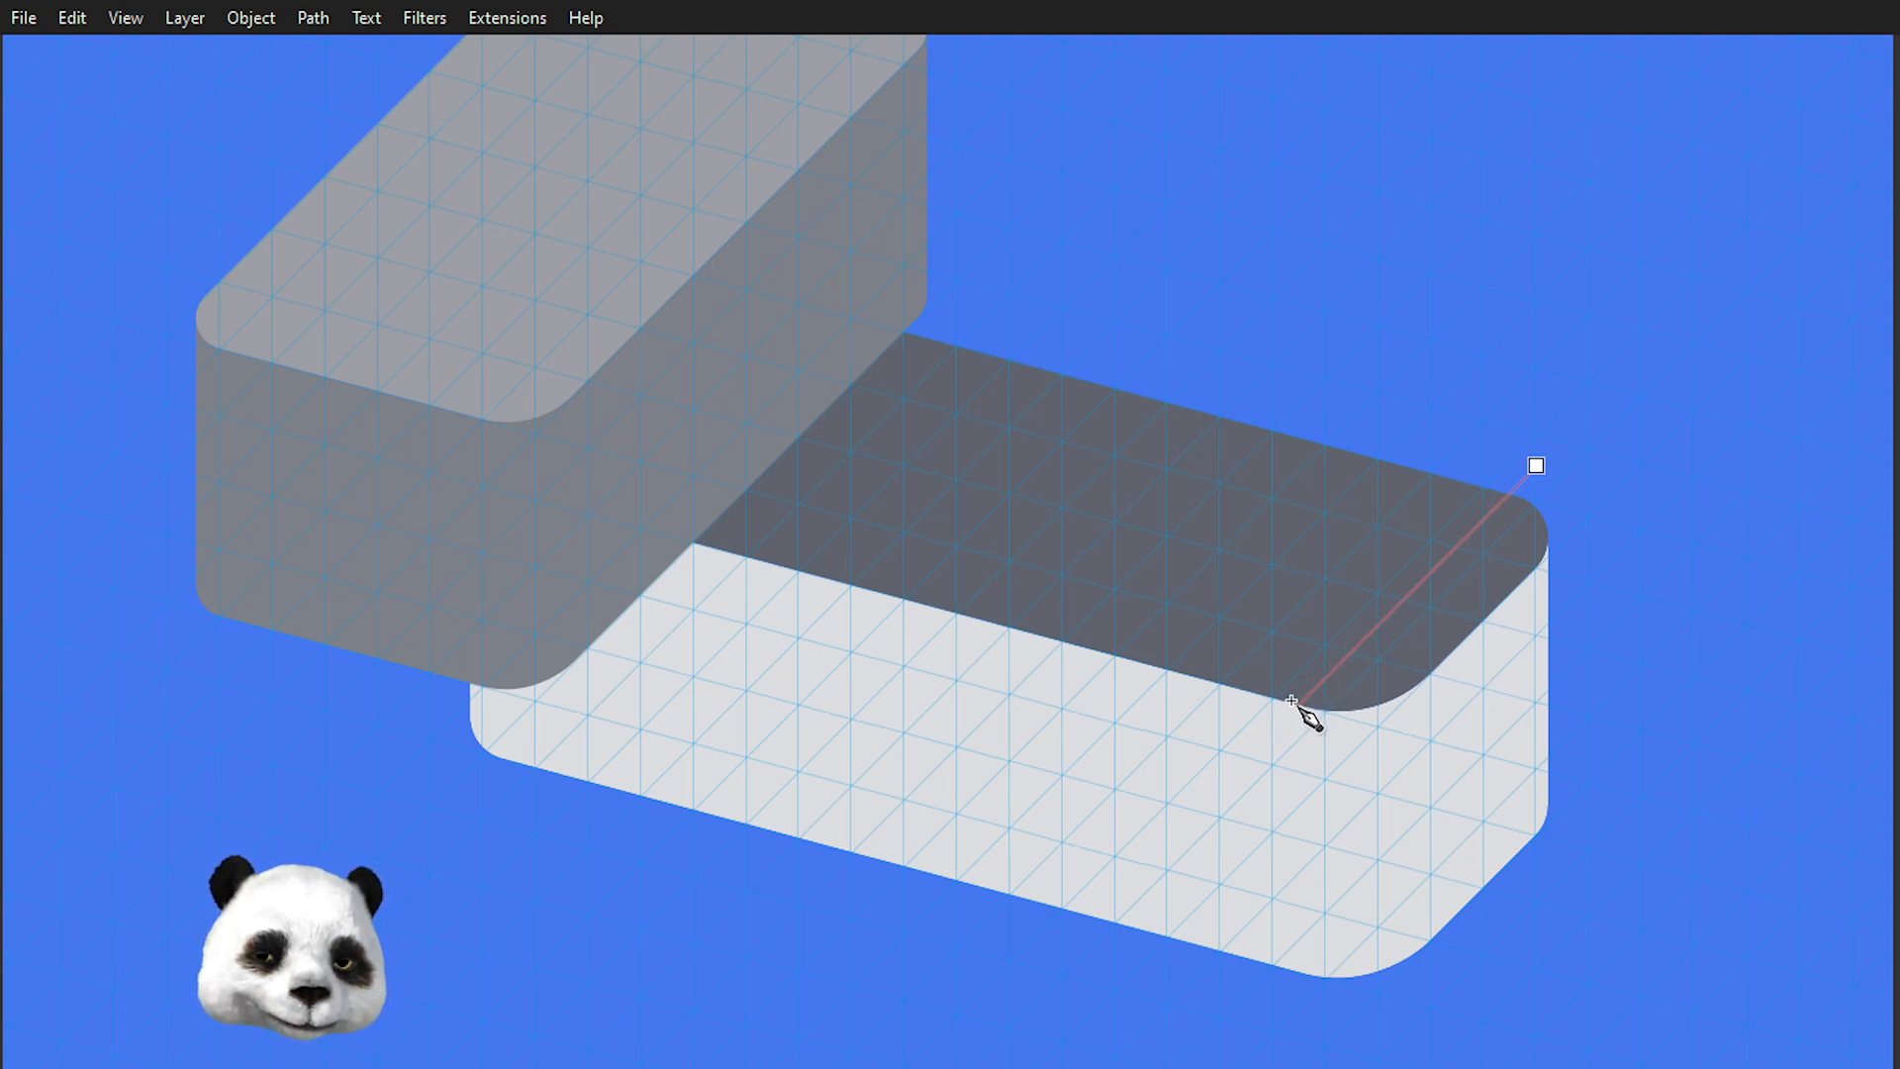
pyautogui.click(1298, 703)
pyautogui.moveTo(1298, 1004); pyautogui.dragTo(1312, 1011)
pyautogui.click(1377, 1026)
pyautogui.moveTo(1608, 892); pyautogui.dragTo(1627, 873)
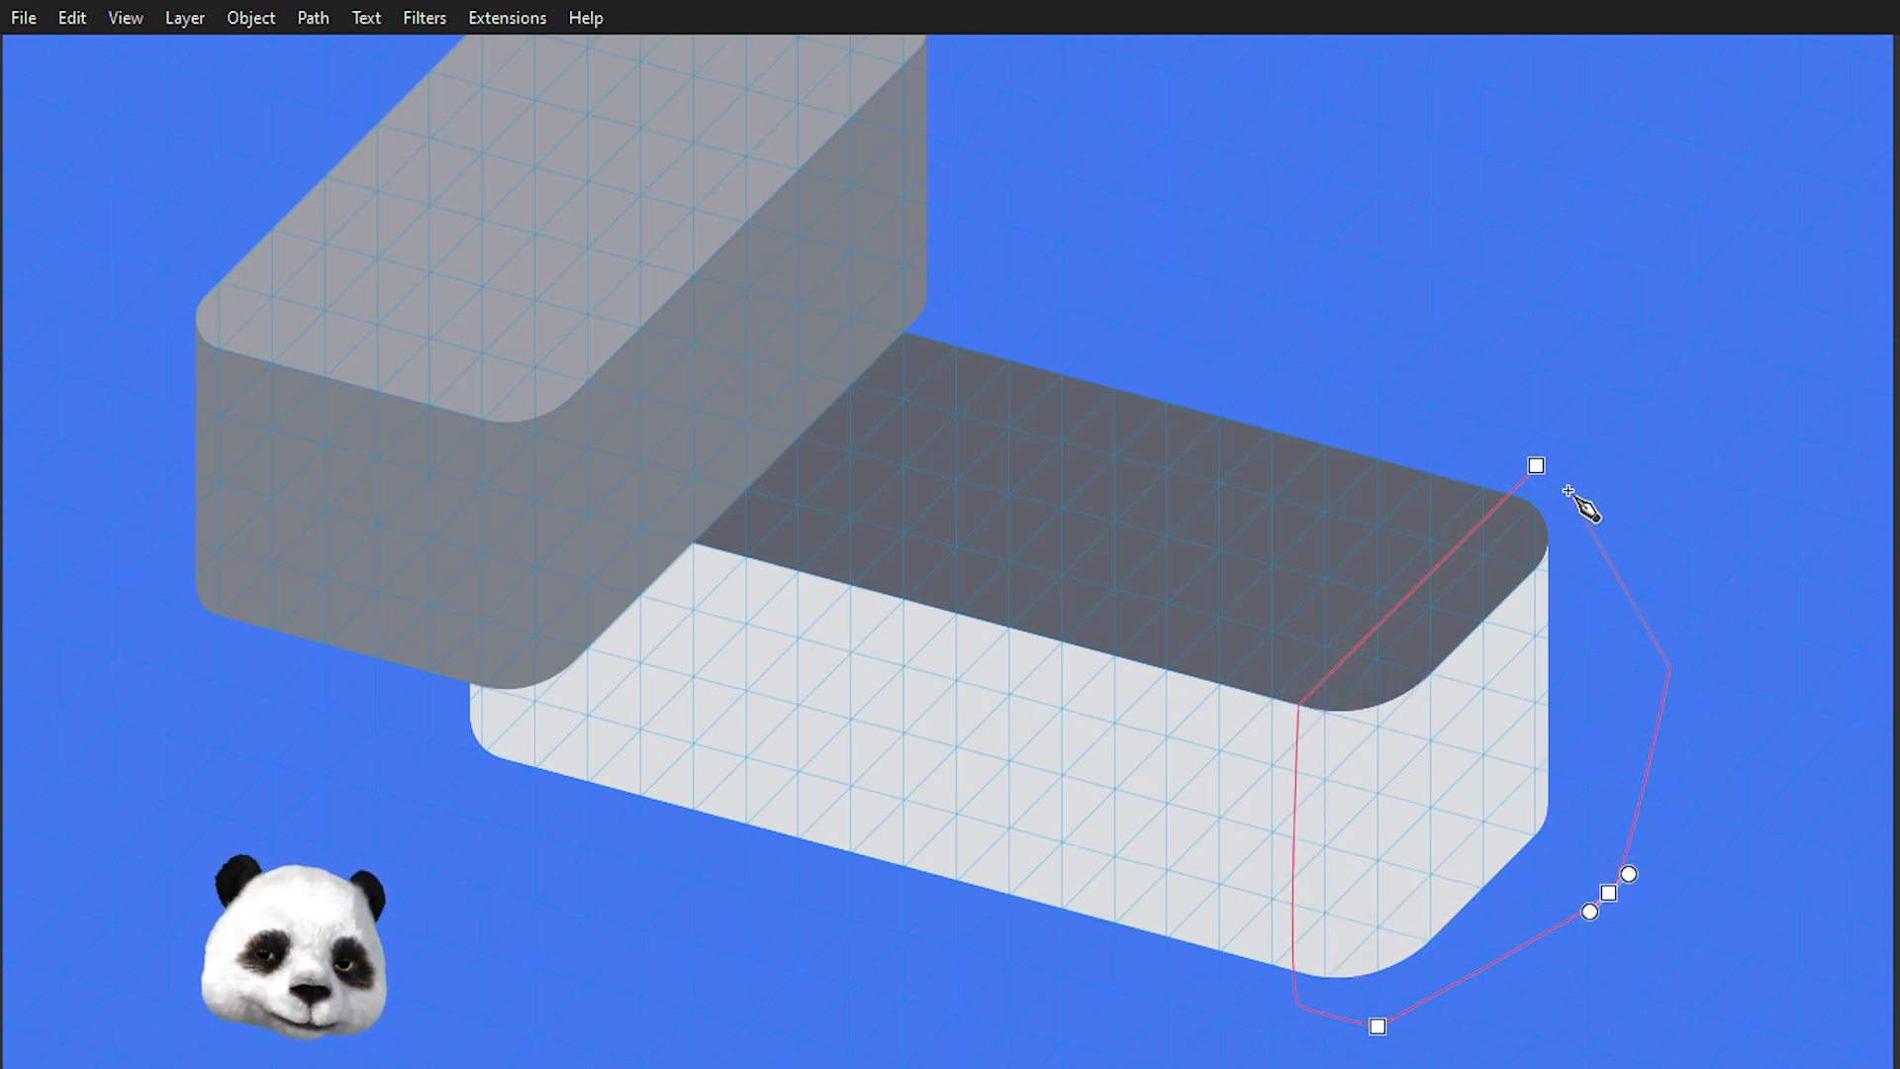
pyautogui.click(1540, 469)
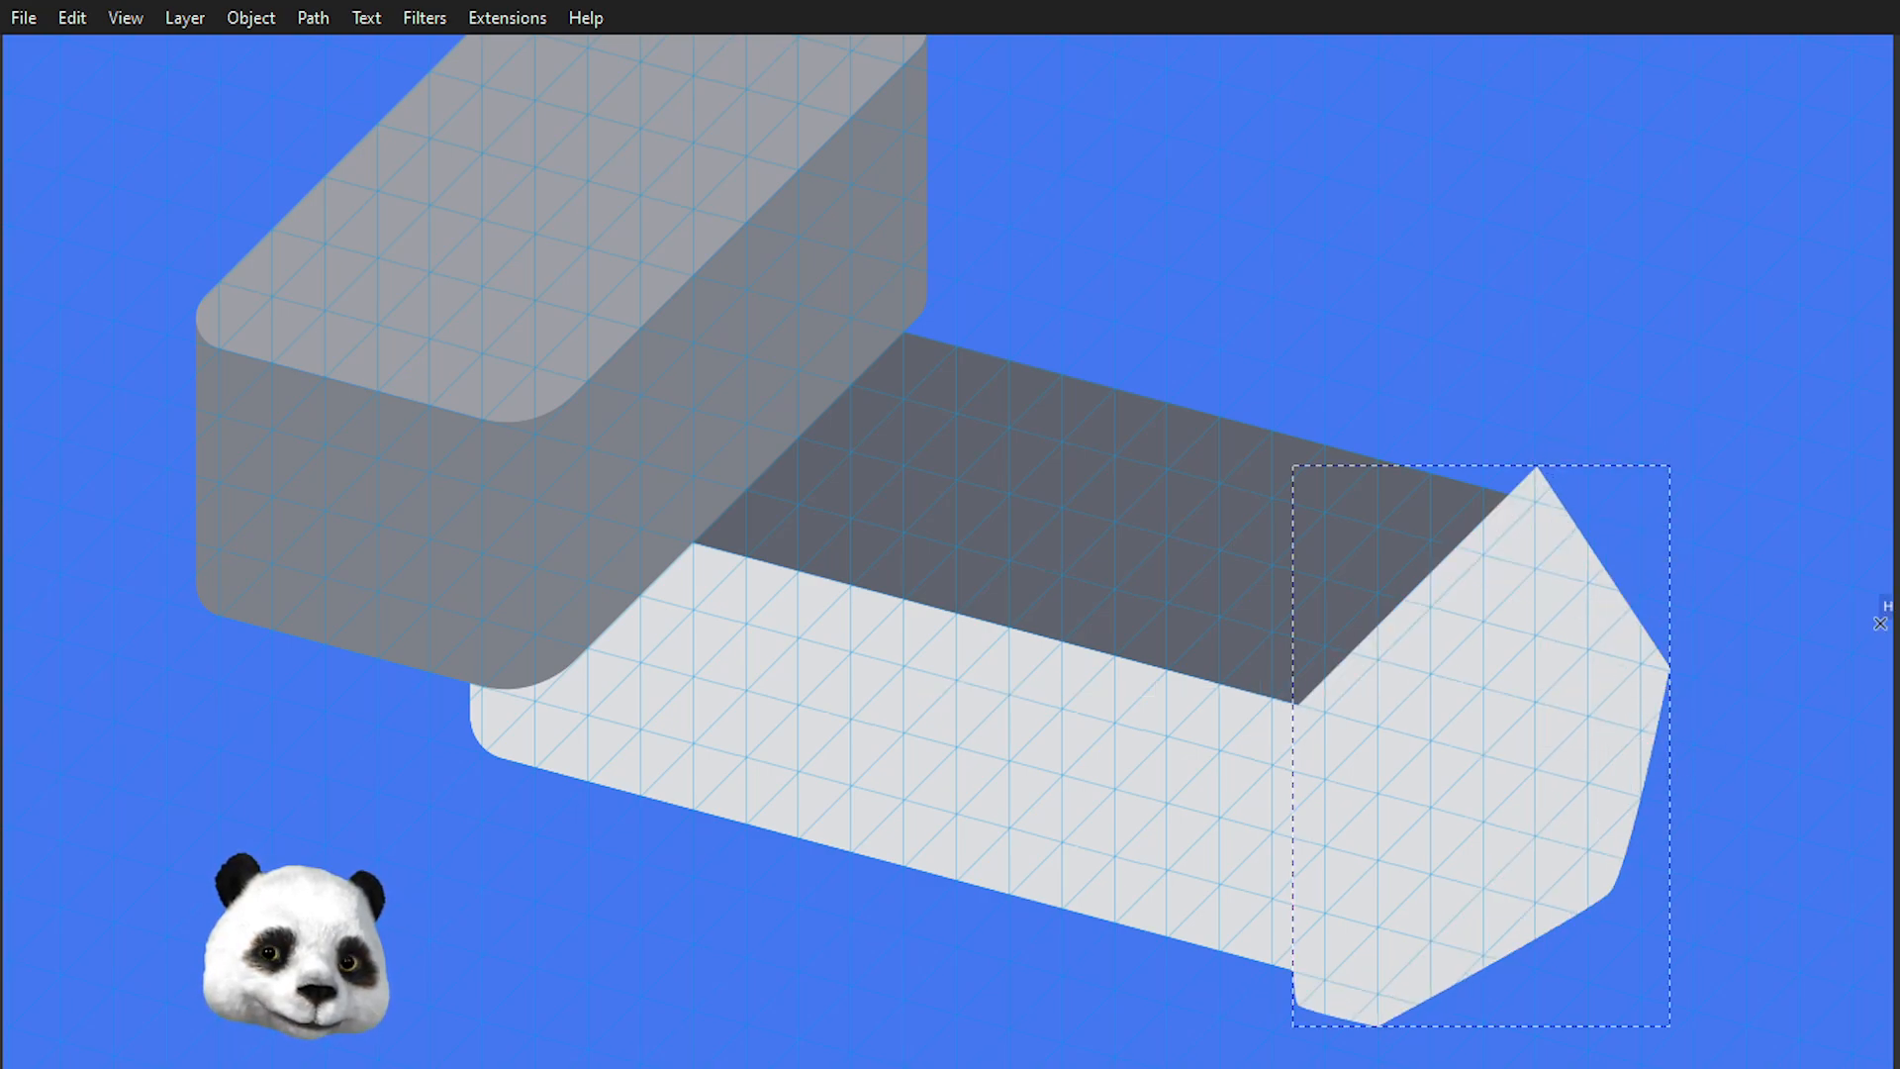
# - Restack the new shape so it is clipped to the block's sides, and give it a darker grey shade
pyautogui.press('End')
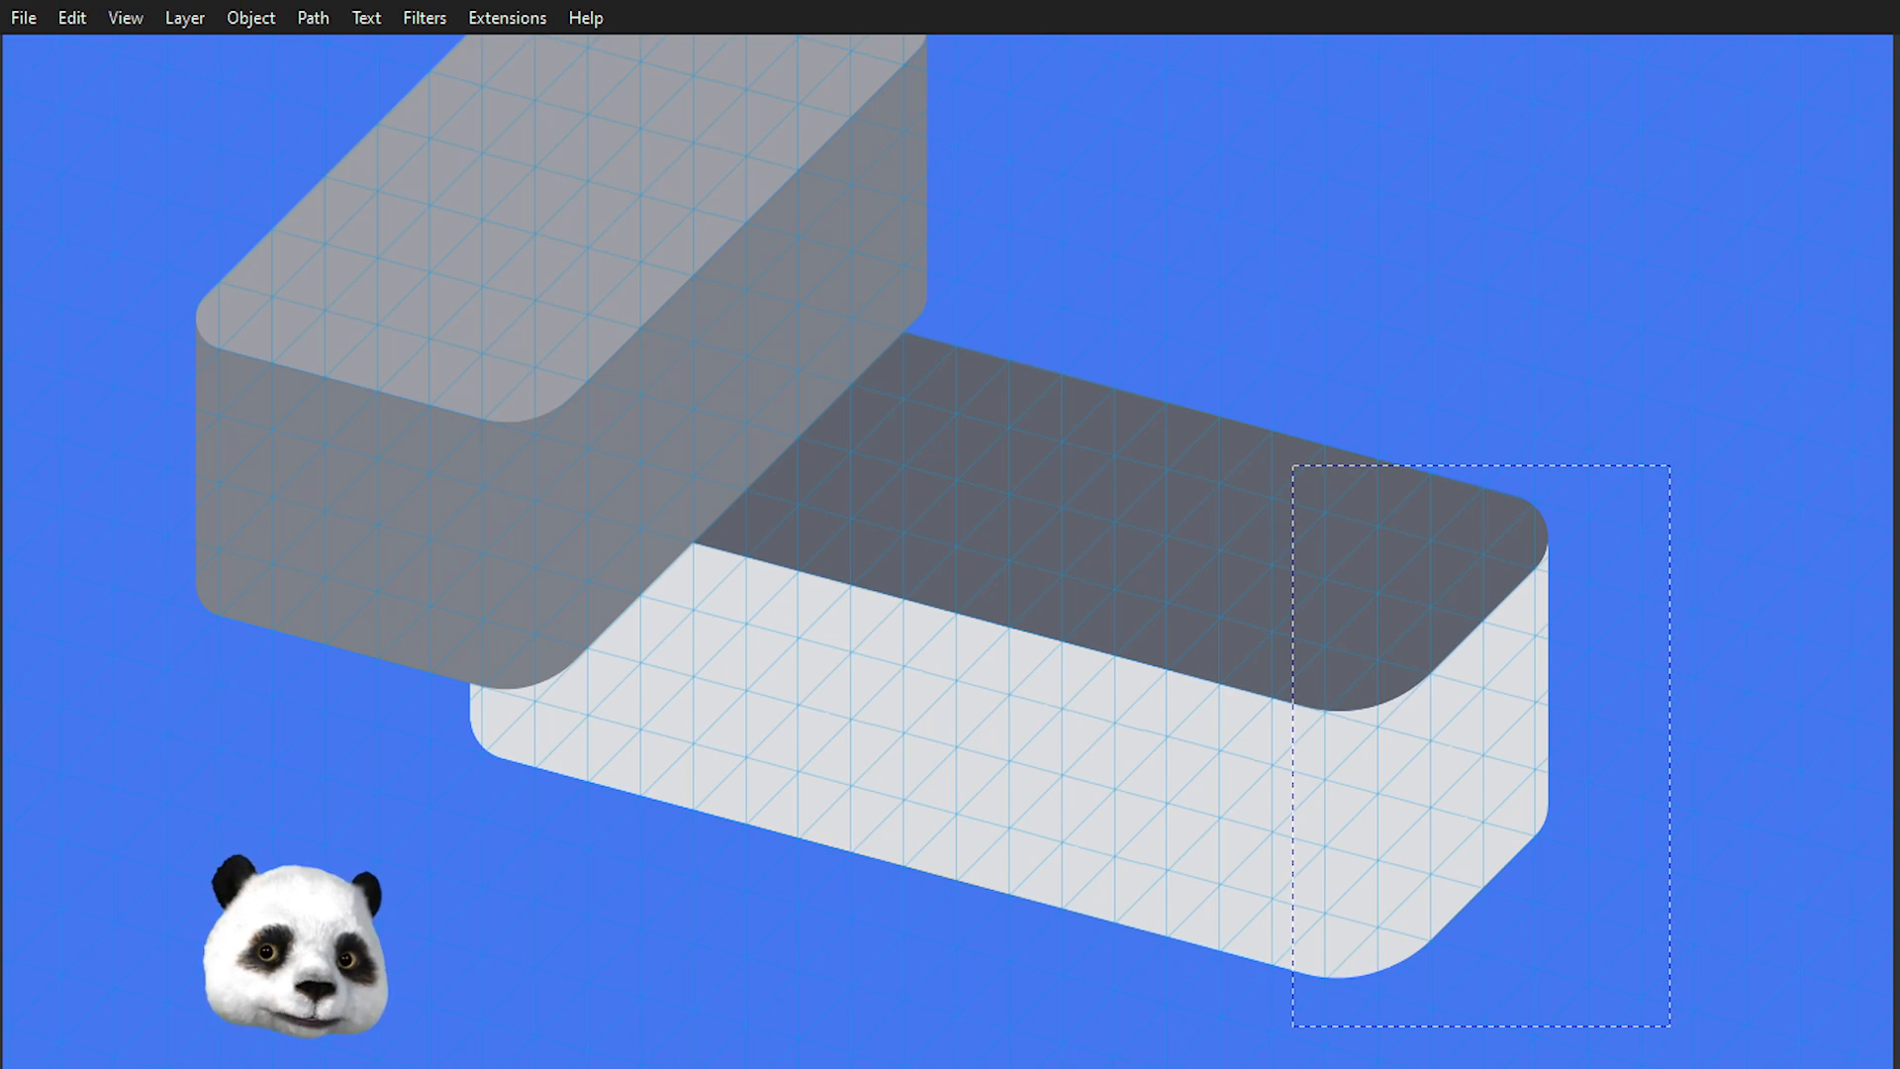
pyautogui.press('pageup')
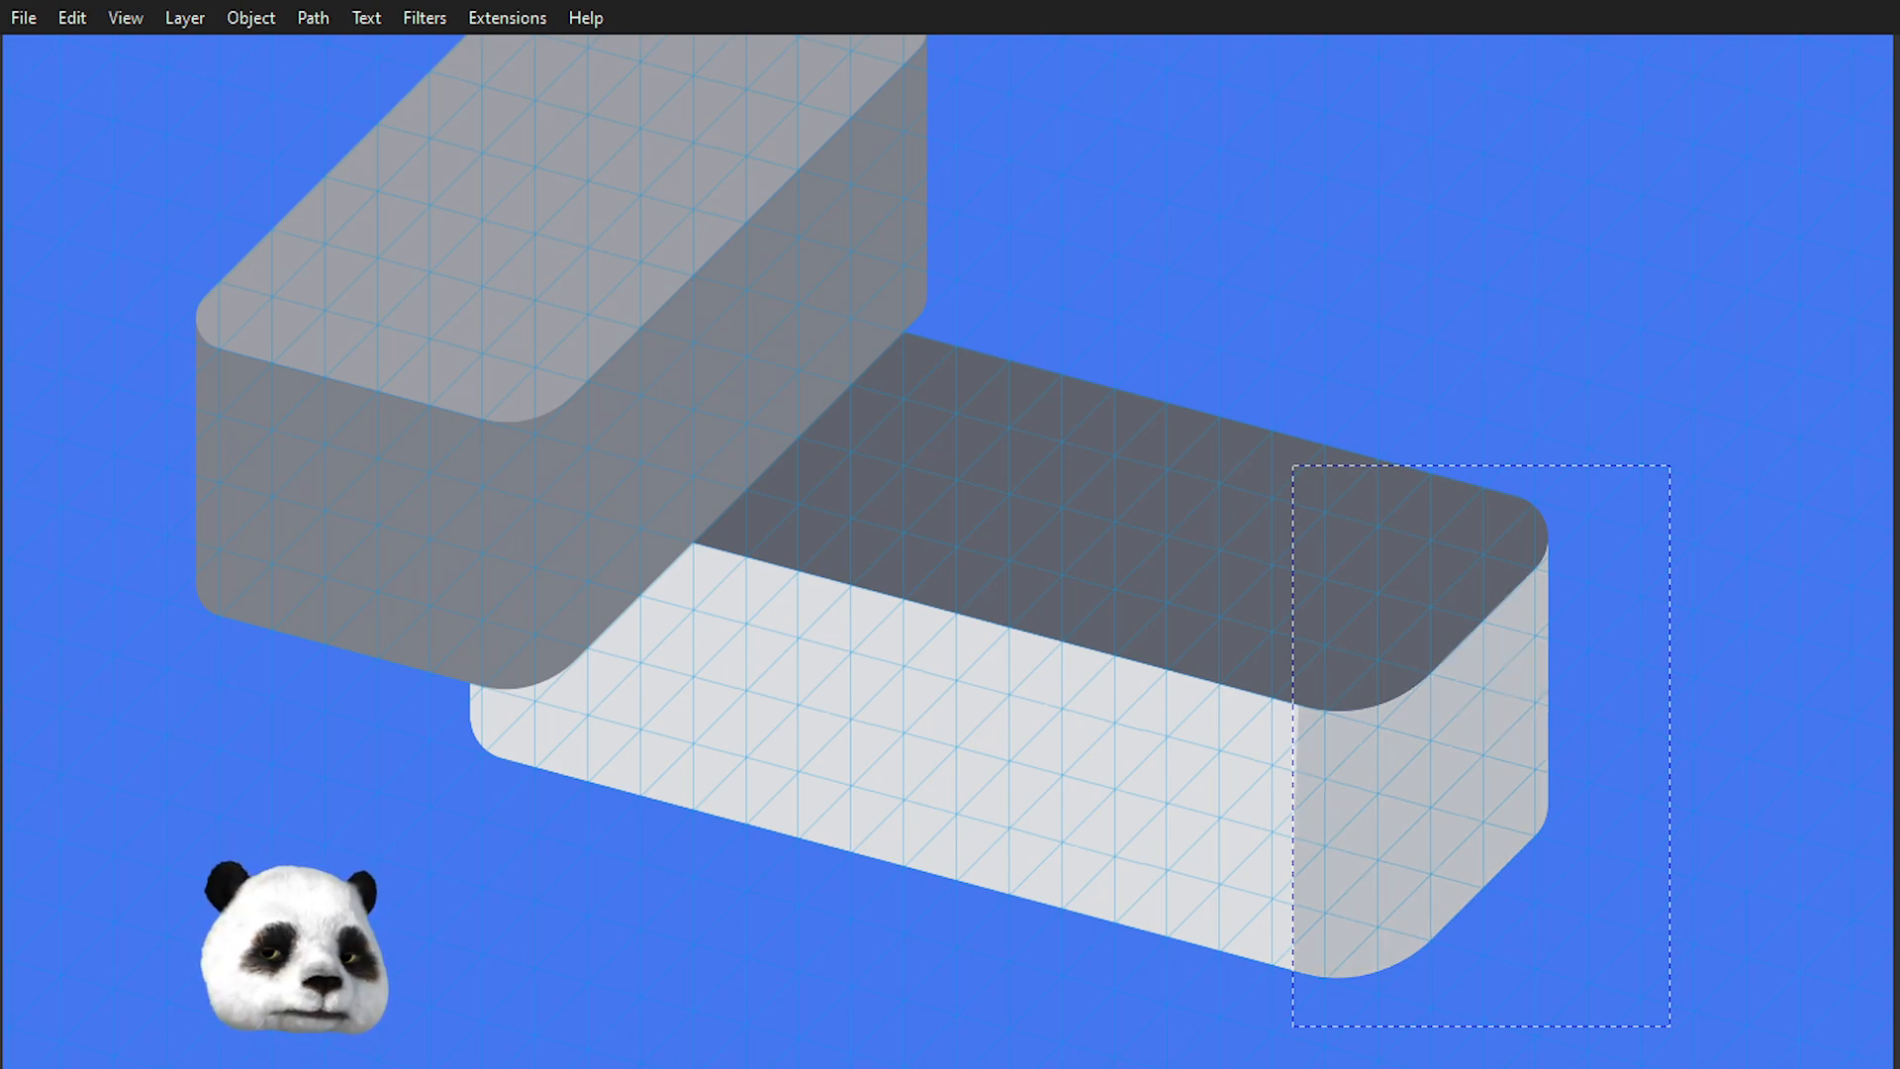
# - Make the shading shape's lower-left node a corner so its vertical edge is straight, and soften the shape with a blur
pyautogui.press('n')
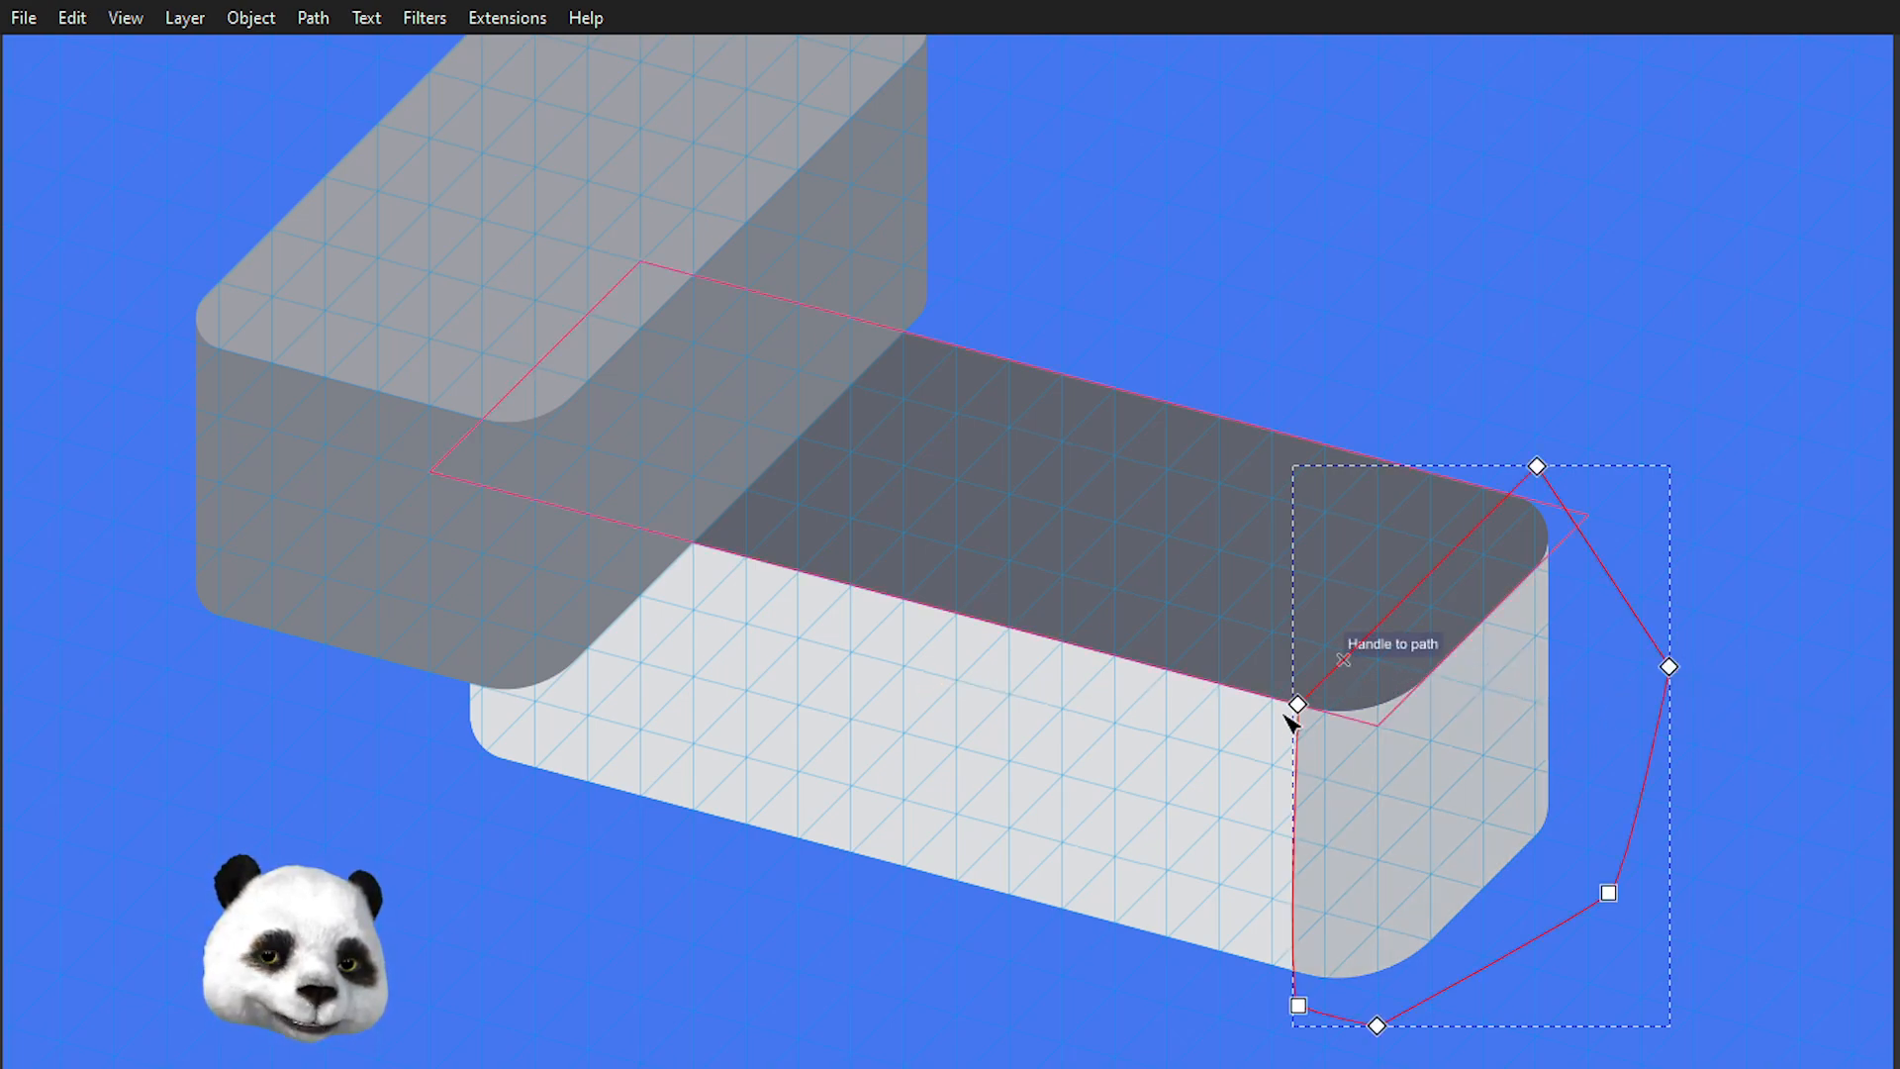
pyautogui.click(1298, 705)
pyautogui.keyDown('ctrl'); pyautogui.click(1285, 1001); pyautogui.keyUp('ctrl')
pyautogui.keyDown('ctrl'); pyautogui.click(1298, 1018); pyautogui.keyUp('ctrl')
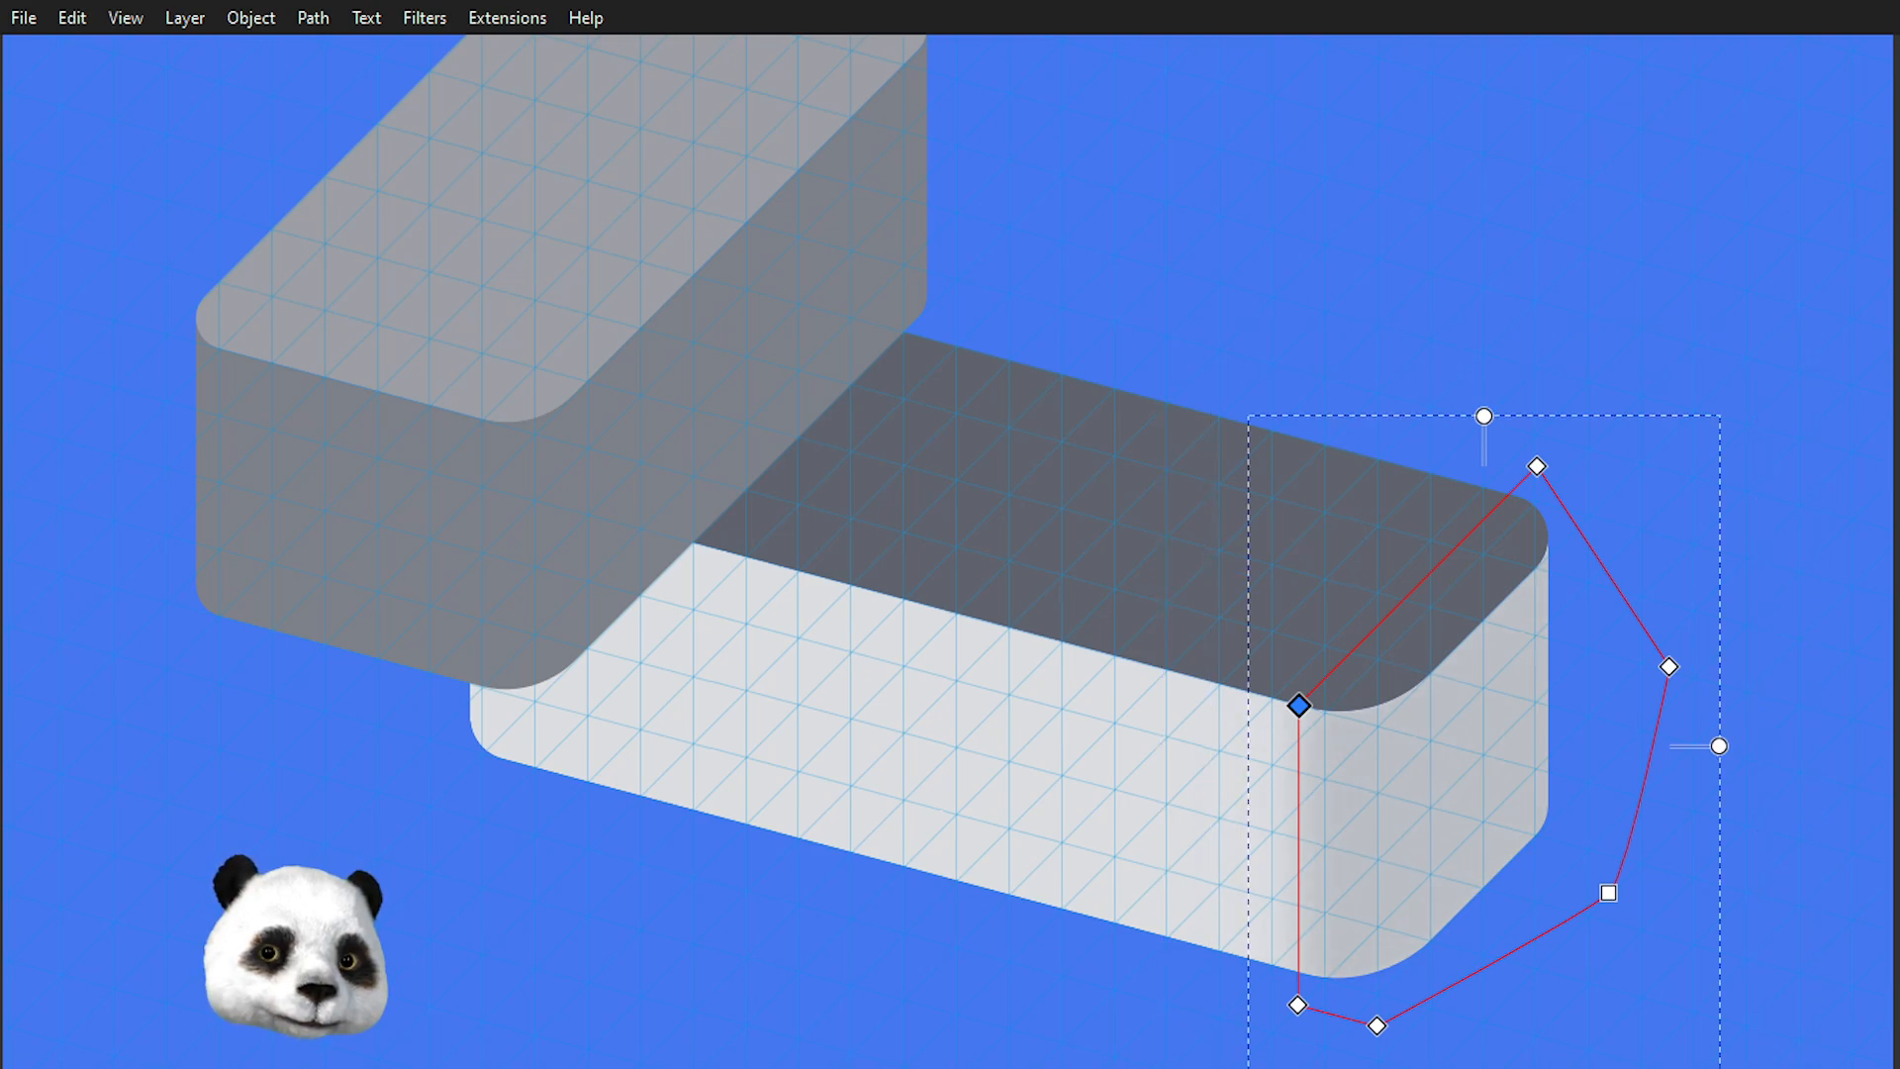
pyautogui.click(1666, 336)
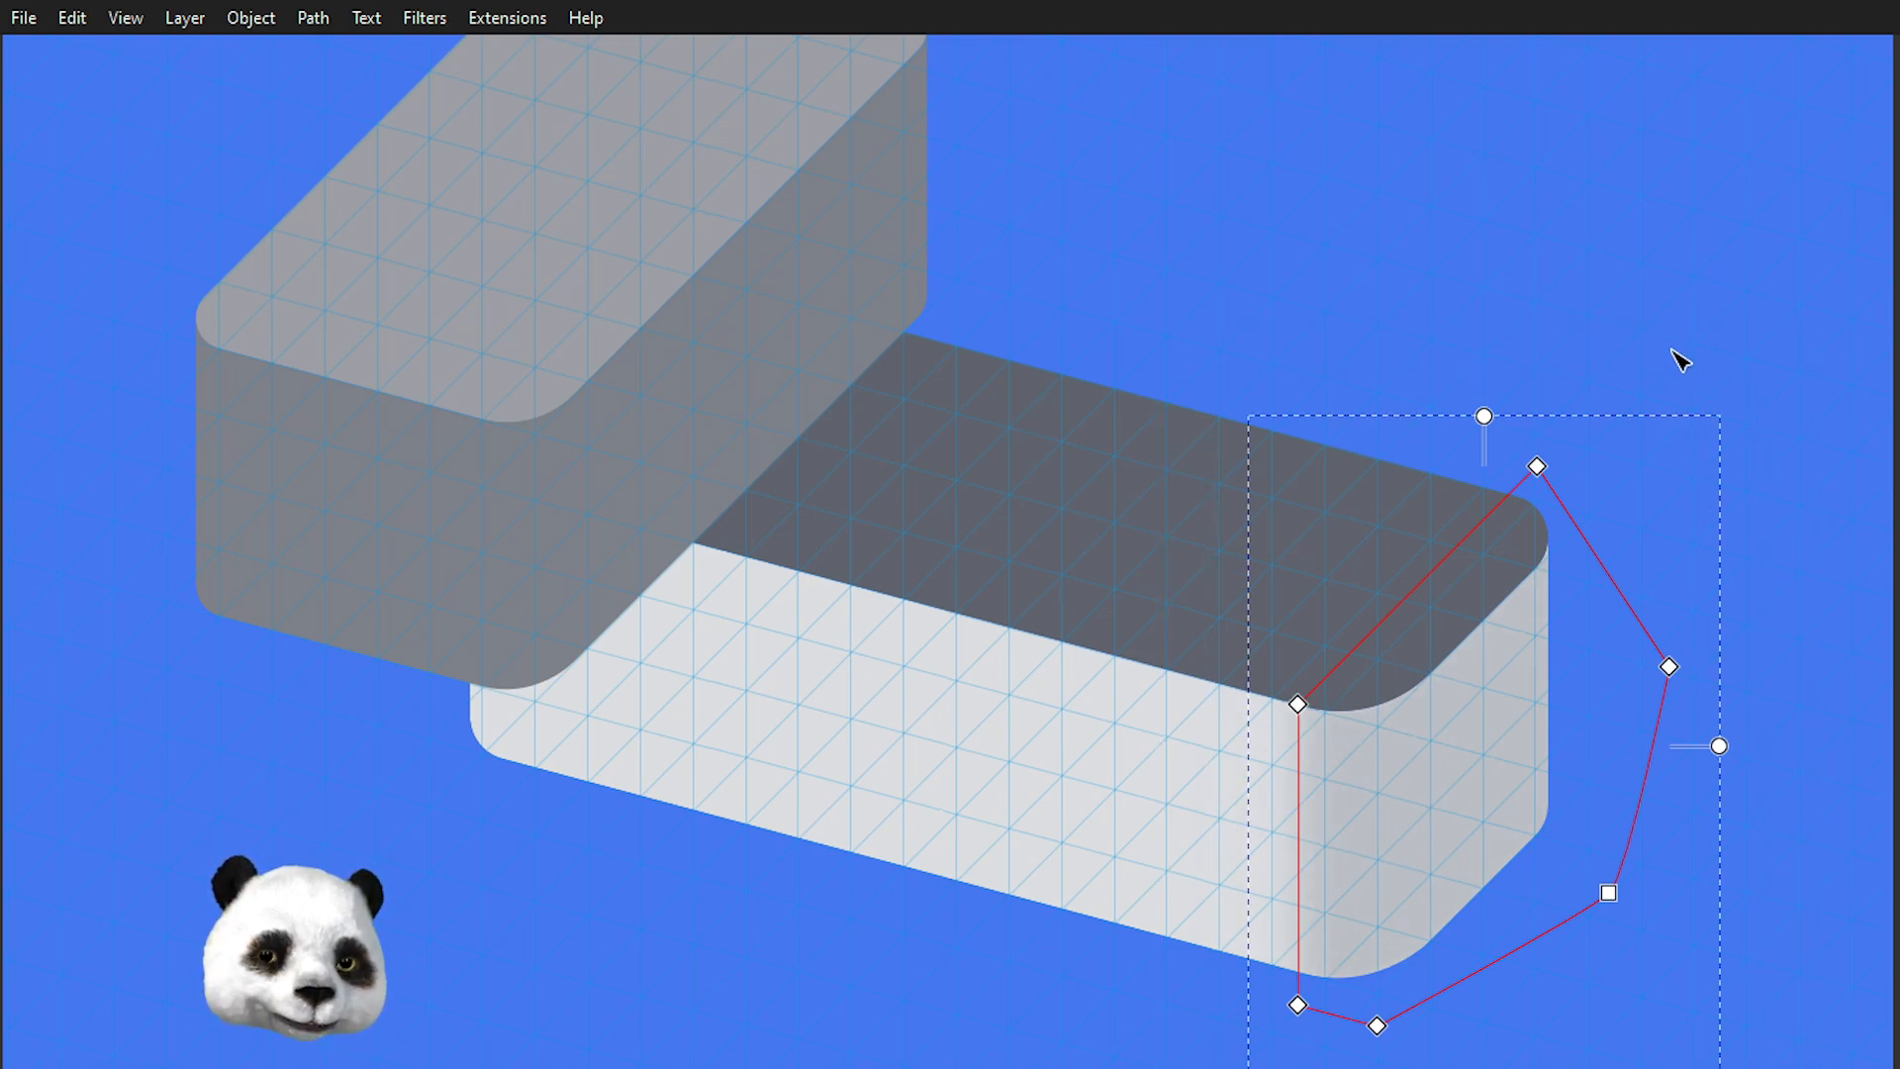
# - Apply a horizontal linear gradient to the blurred shading shape, darkening from the middle of the short side towards its outer edge
pyautogui.moveTo(1651, 566); pyautogui.dragTo(1235, 260)
pyautogui.scroll(2, 1077, 352)
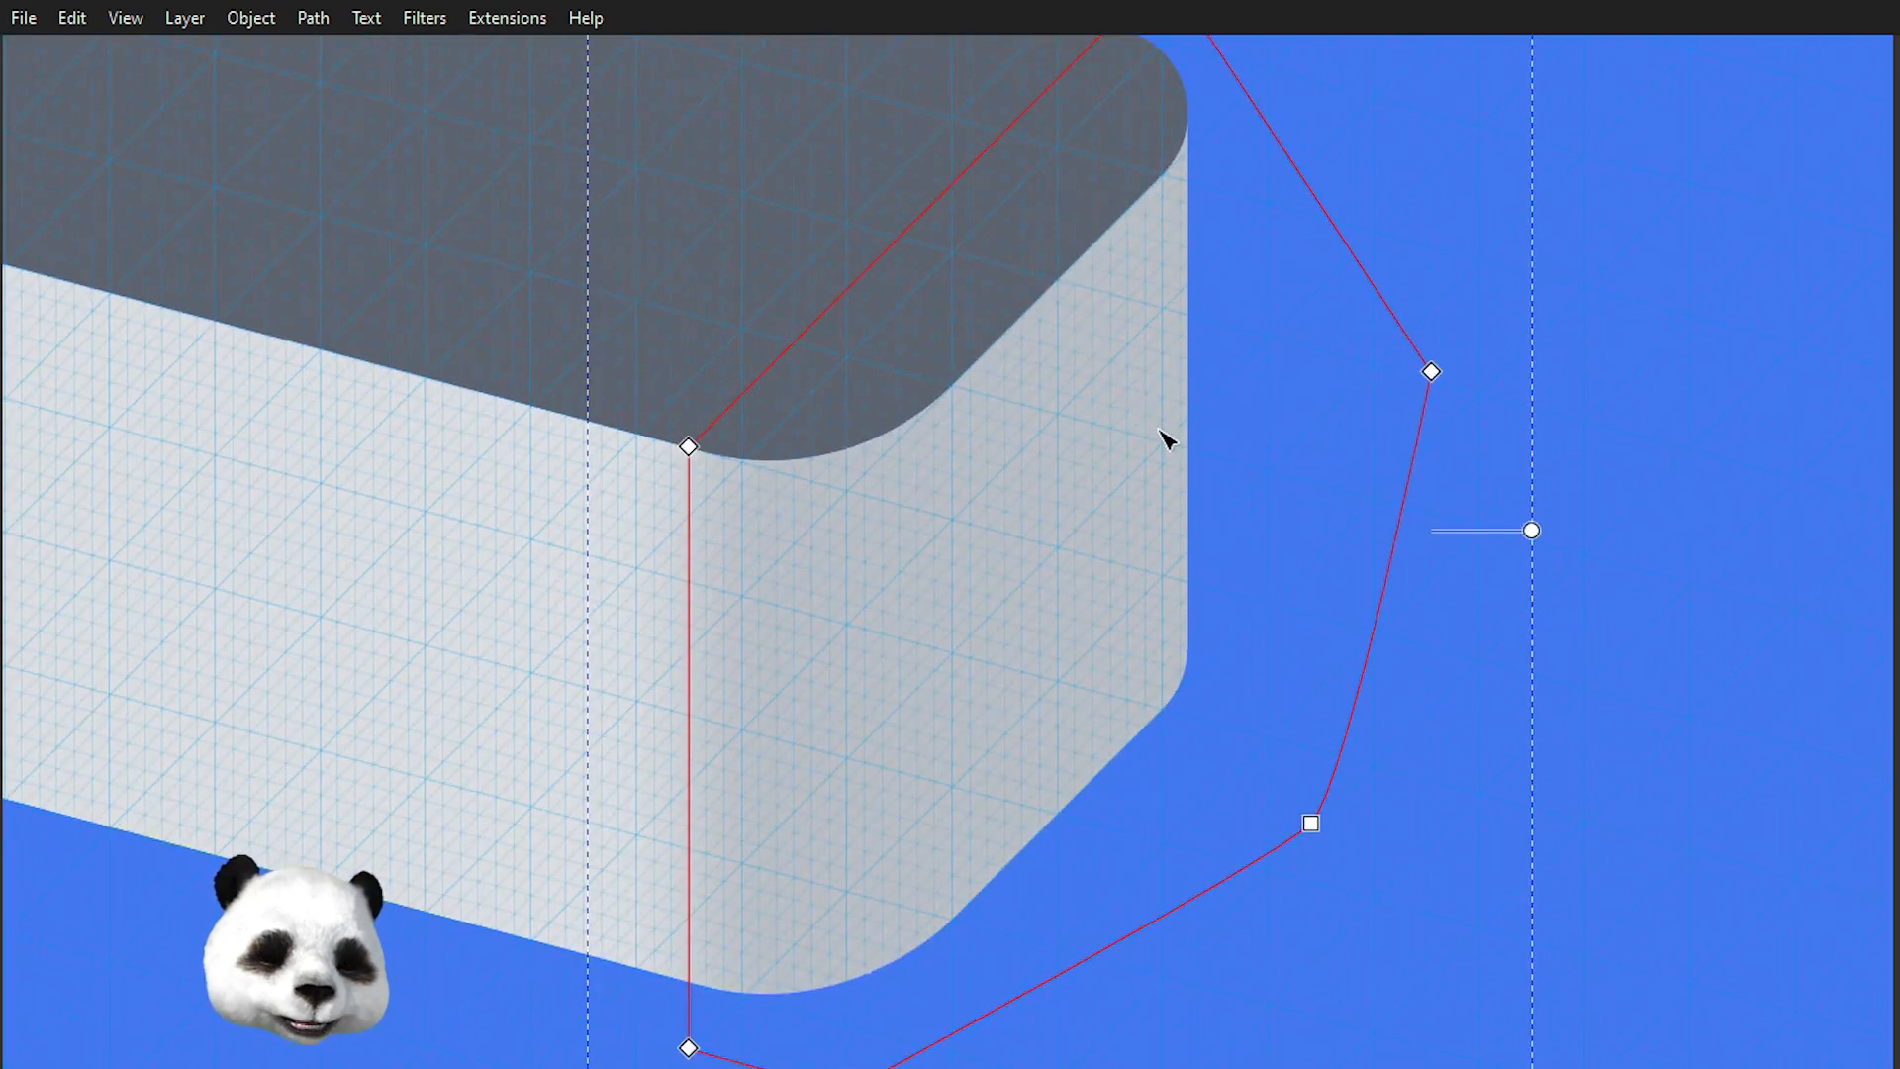
pyautogui.press('b')
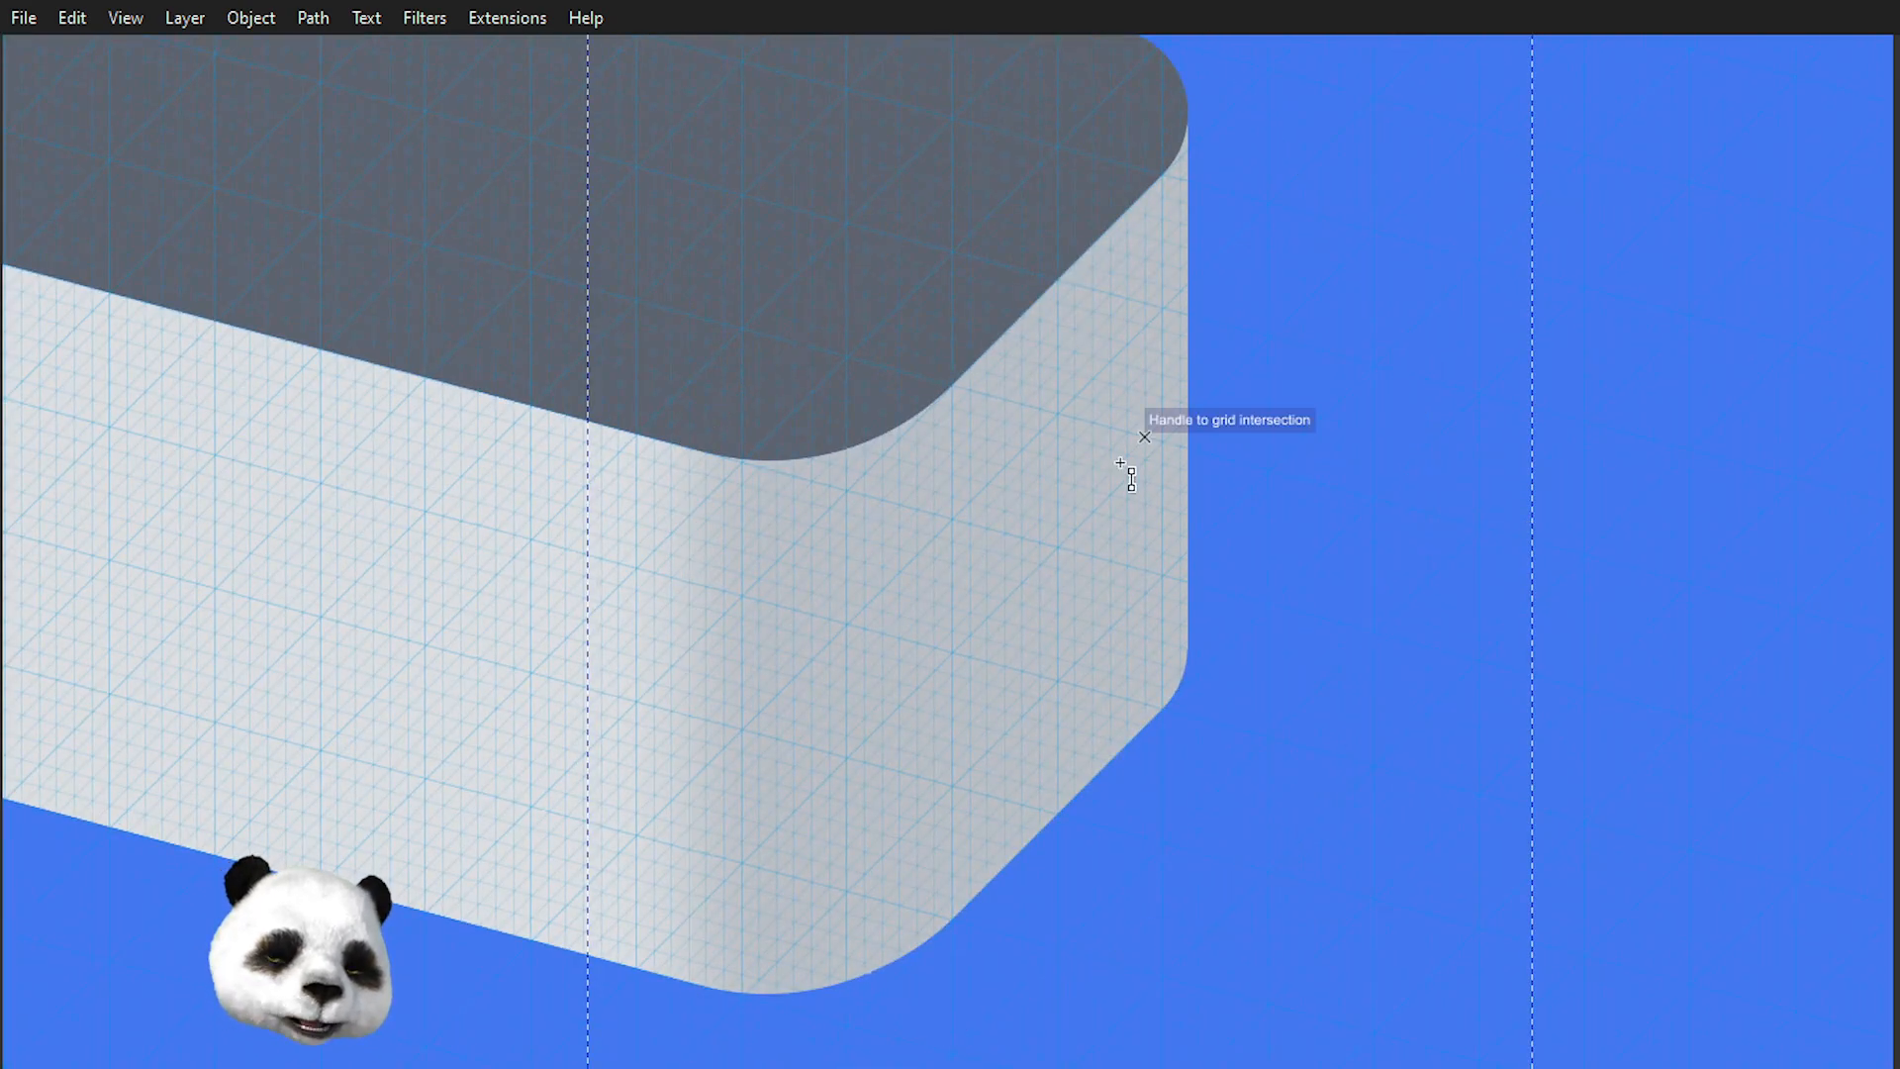
pyautogui.click(916, 686)
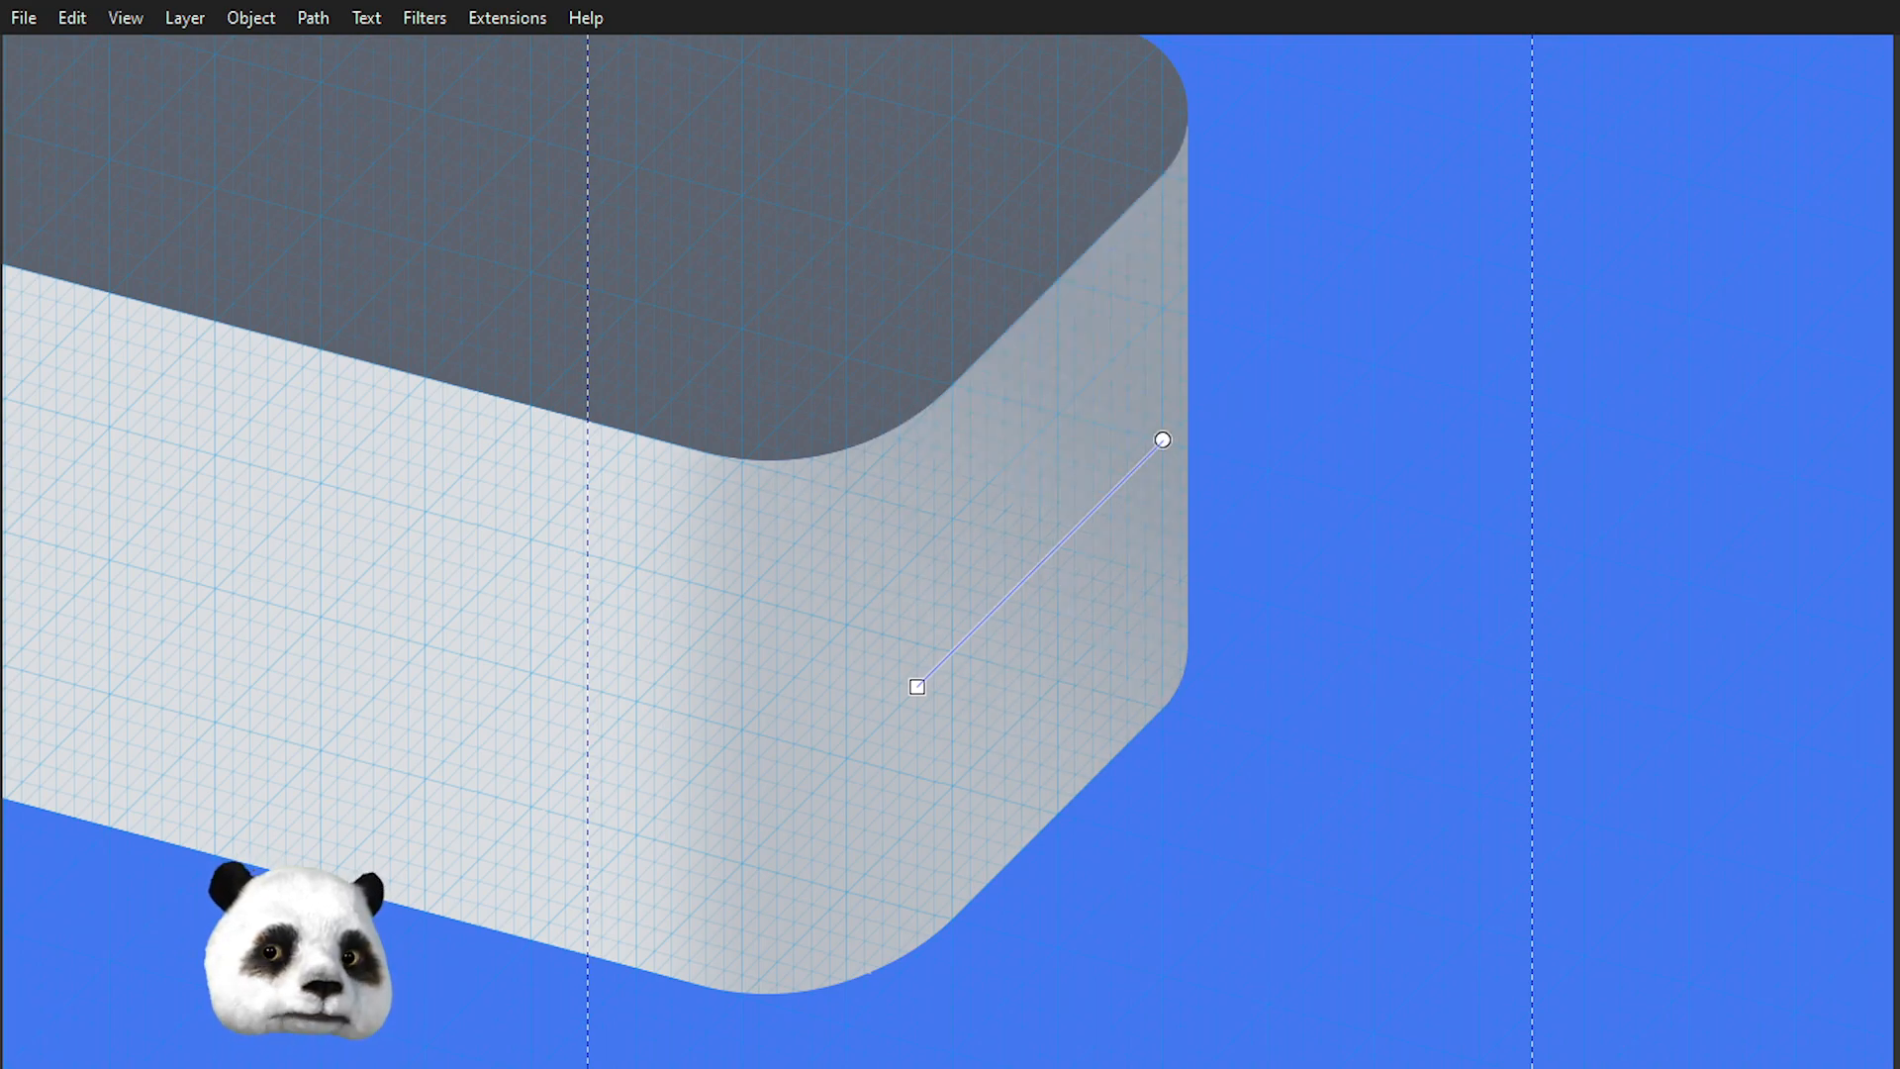
pyautogui.click(1164, 437)
pyautogui.moveTo(1219, 552); pyautogui.dragTo(1302, 692)
pyautogui.moveTo(1194, 663); pyautogui.dragTo(1161, 659)
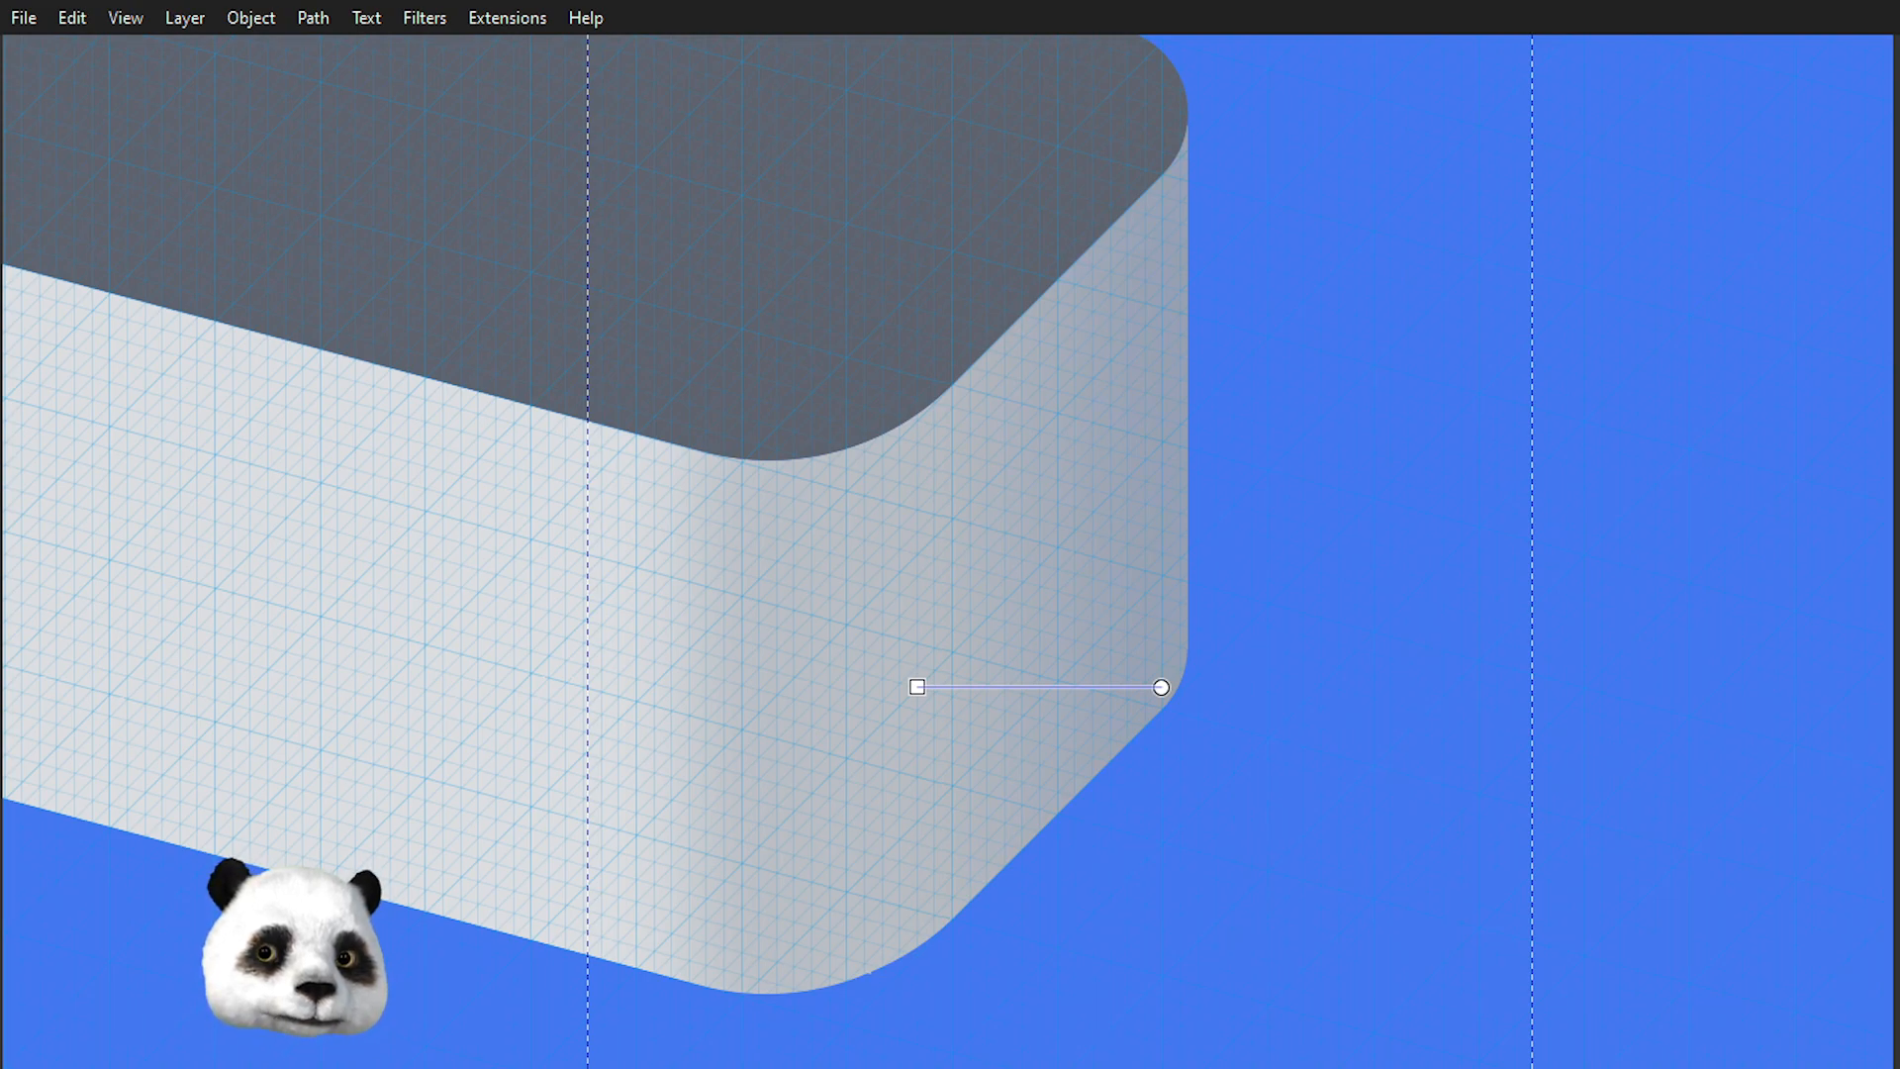
pyautogui.scroll(-4, 1548, 644)
pyautogui.scroll(4, 1495, 623)
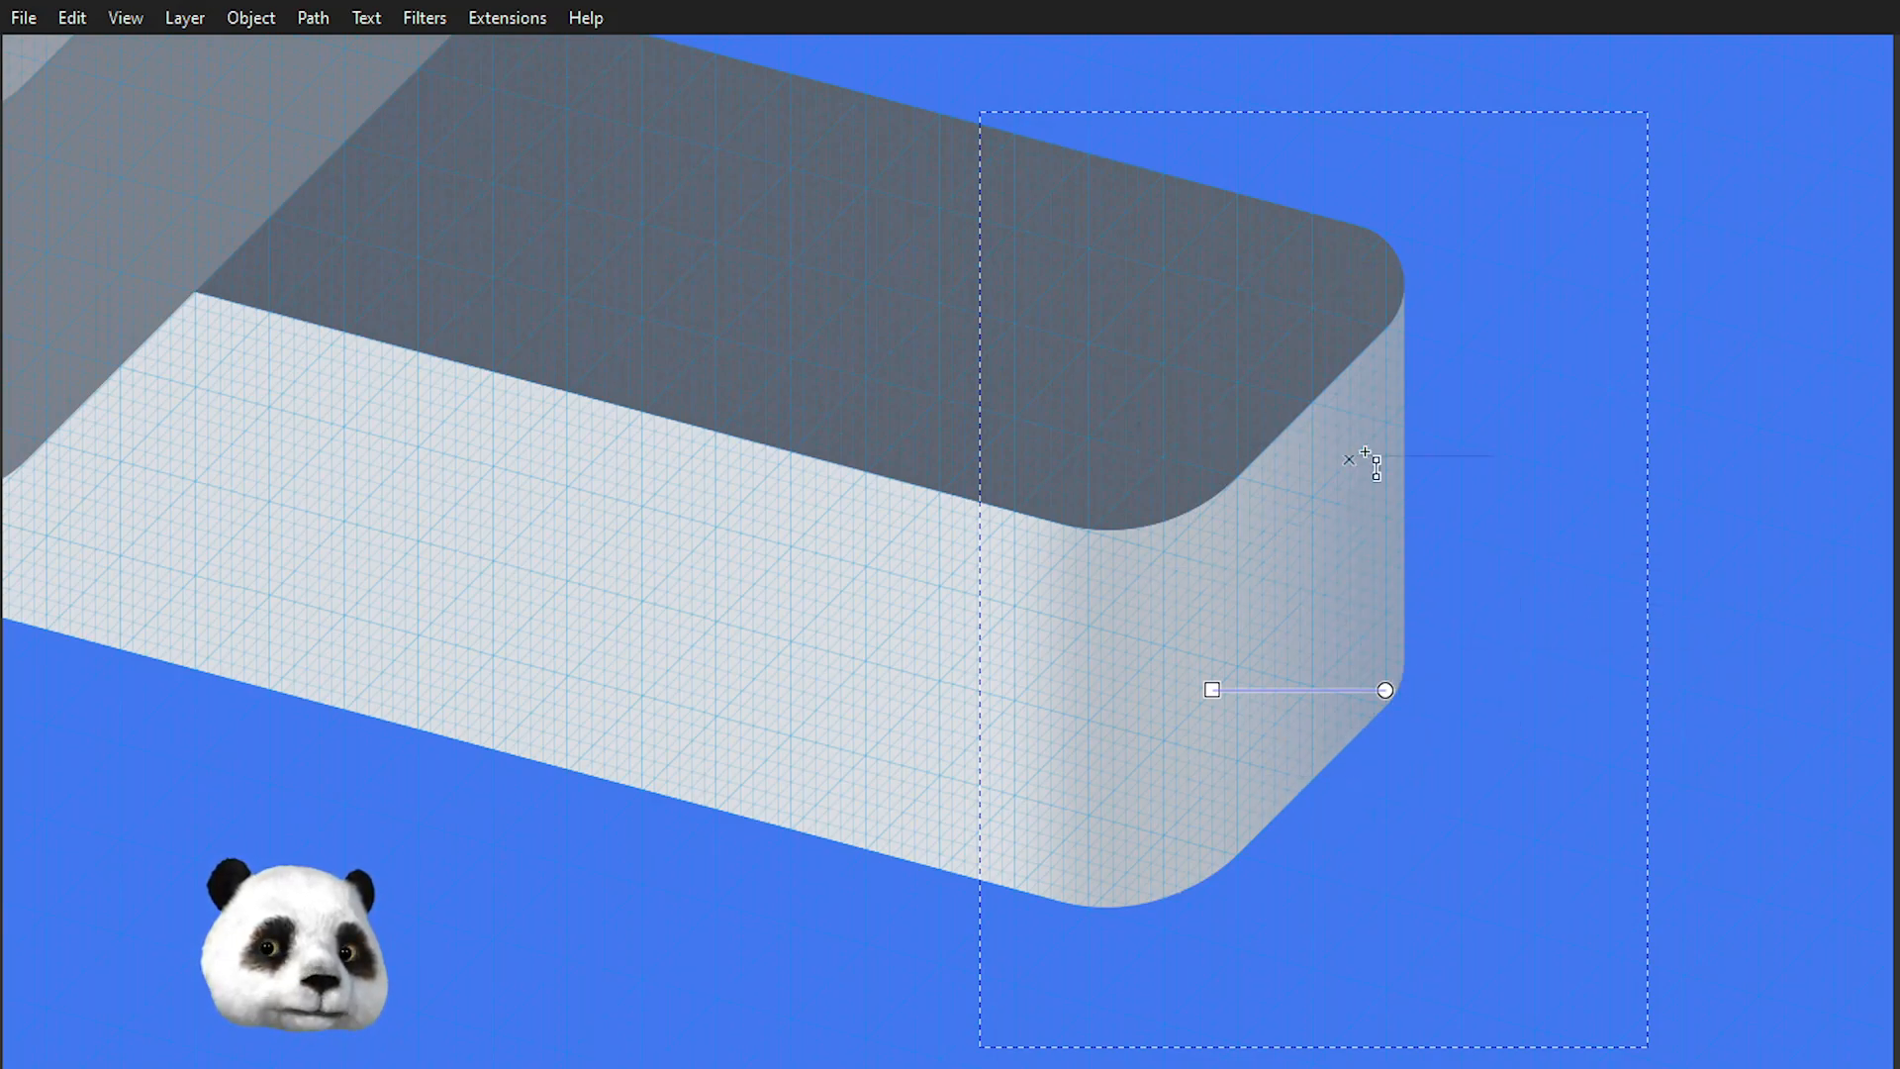
pyautogui.moveTo(1039, 805); pyautogui.dragTo(1454, 742)
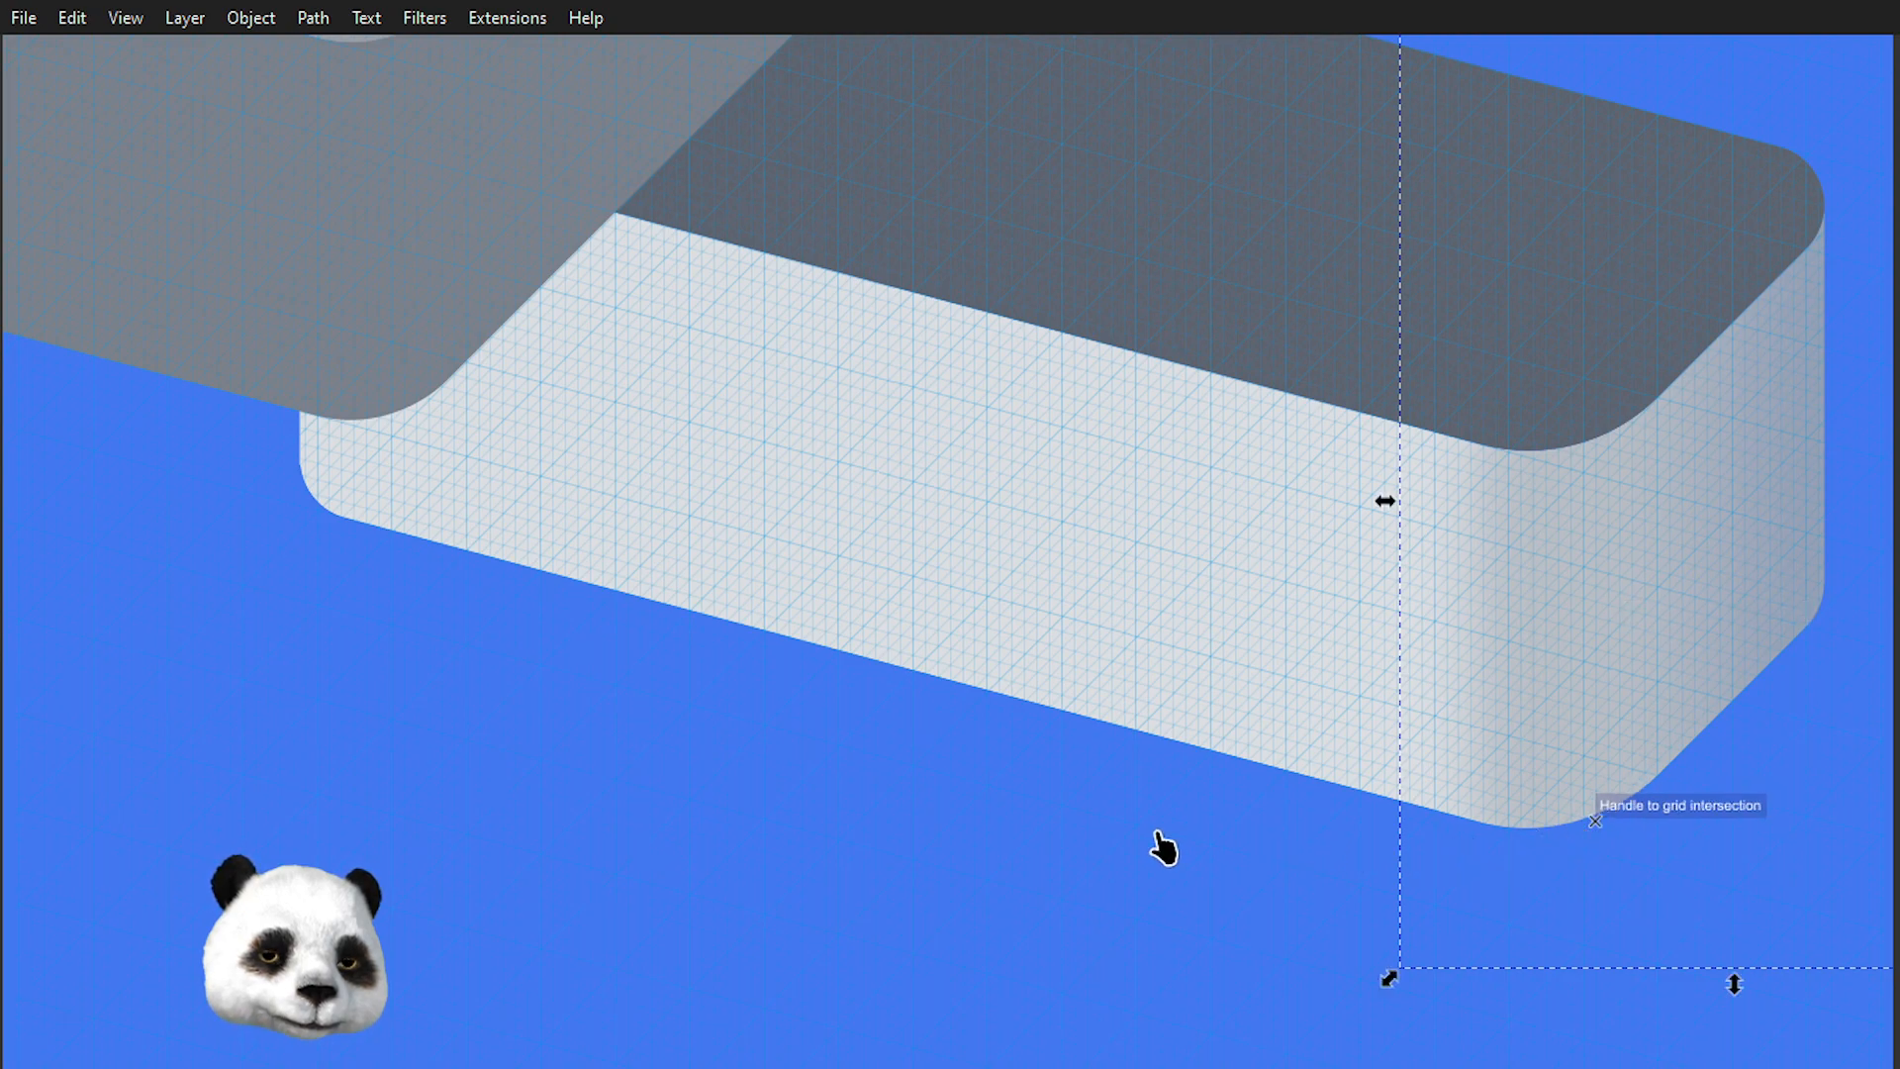
# - Give the block's merged sides a horizontal linear gradient along the long side, from light grey to darker grey towards the rounded corner
pyautogui.scroll(-2, 1157, 844)
pyautogui.scroll(-2, 1403, 867)
pyautogui.scroll(3, 1331, 846)
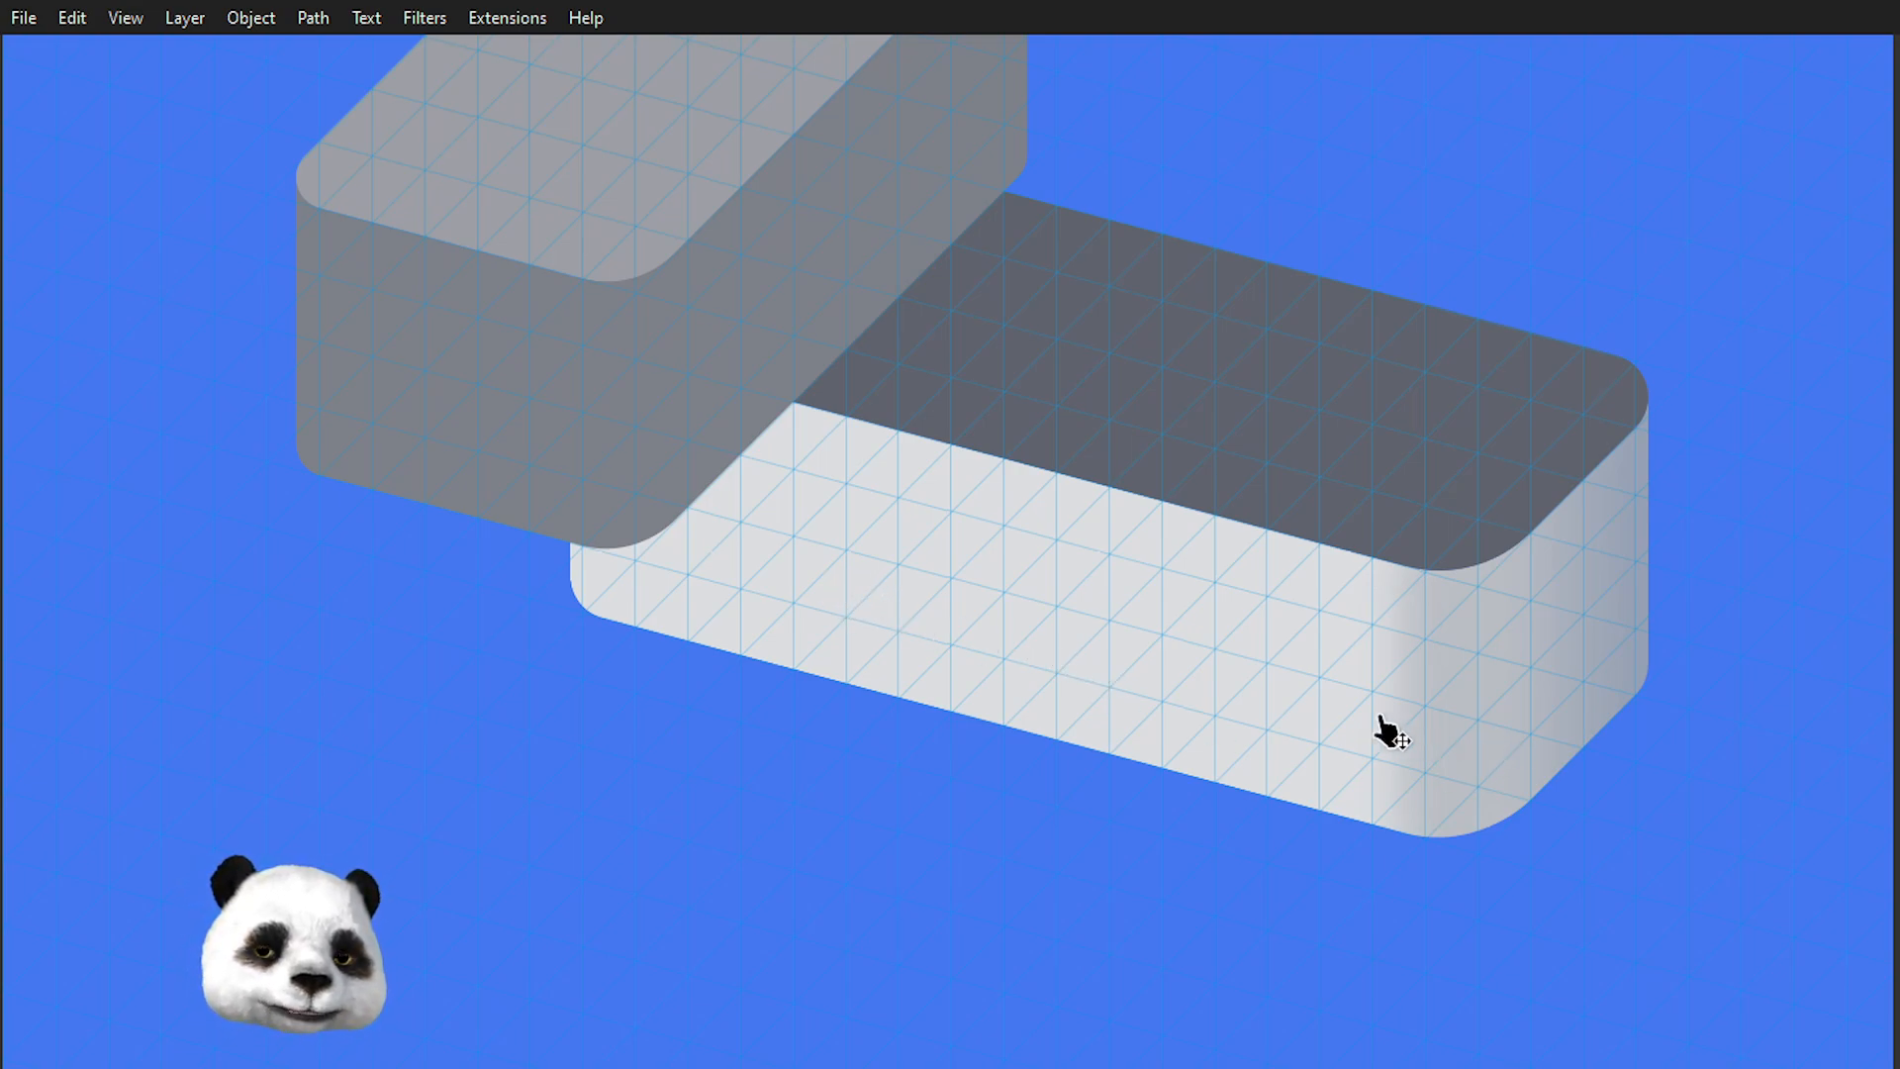
pyautogui.click(962, 653)
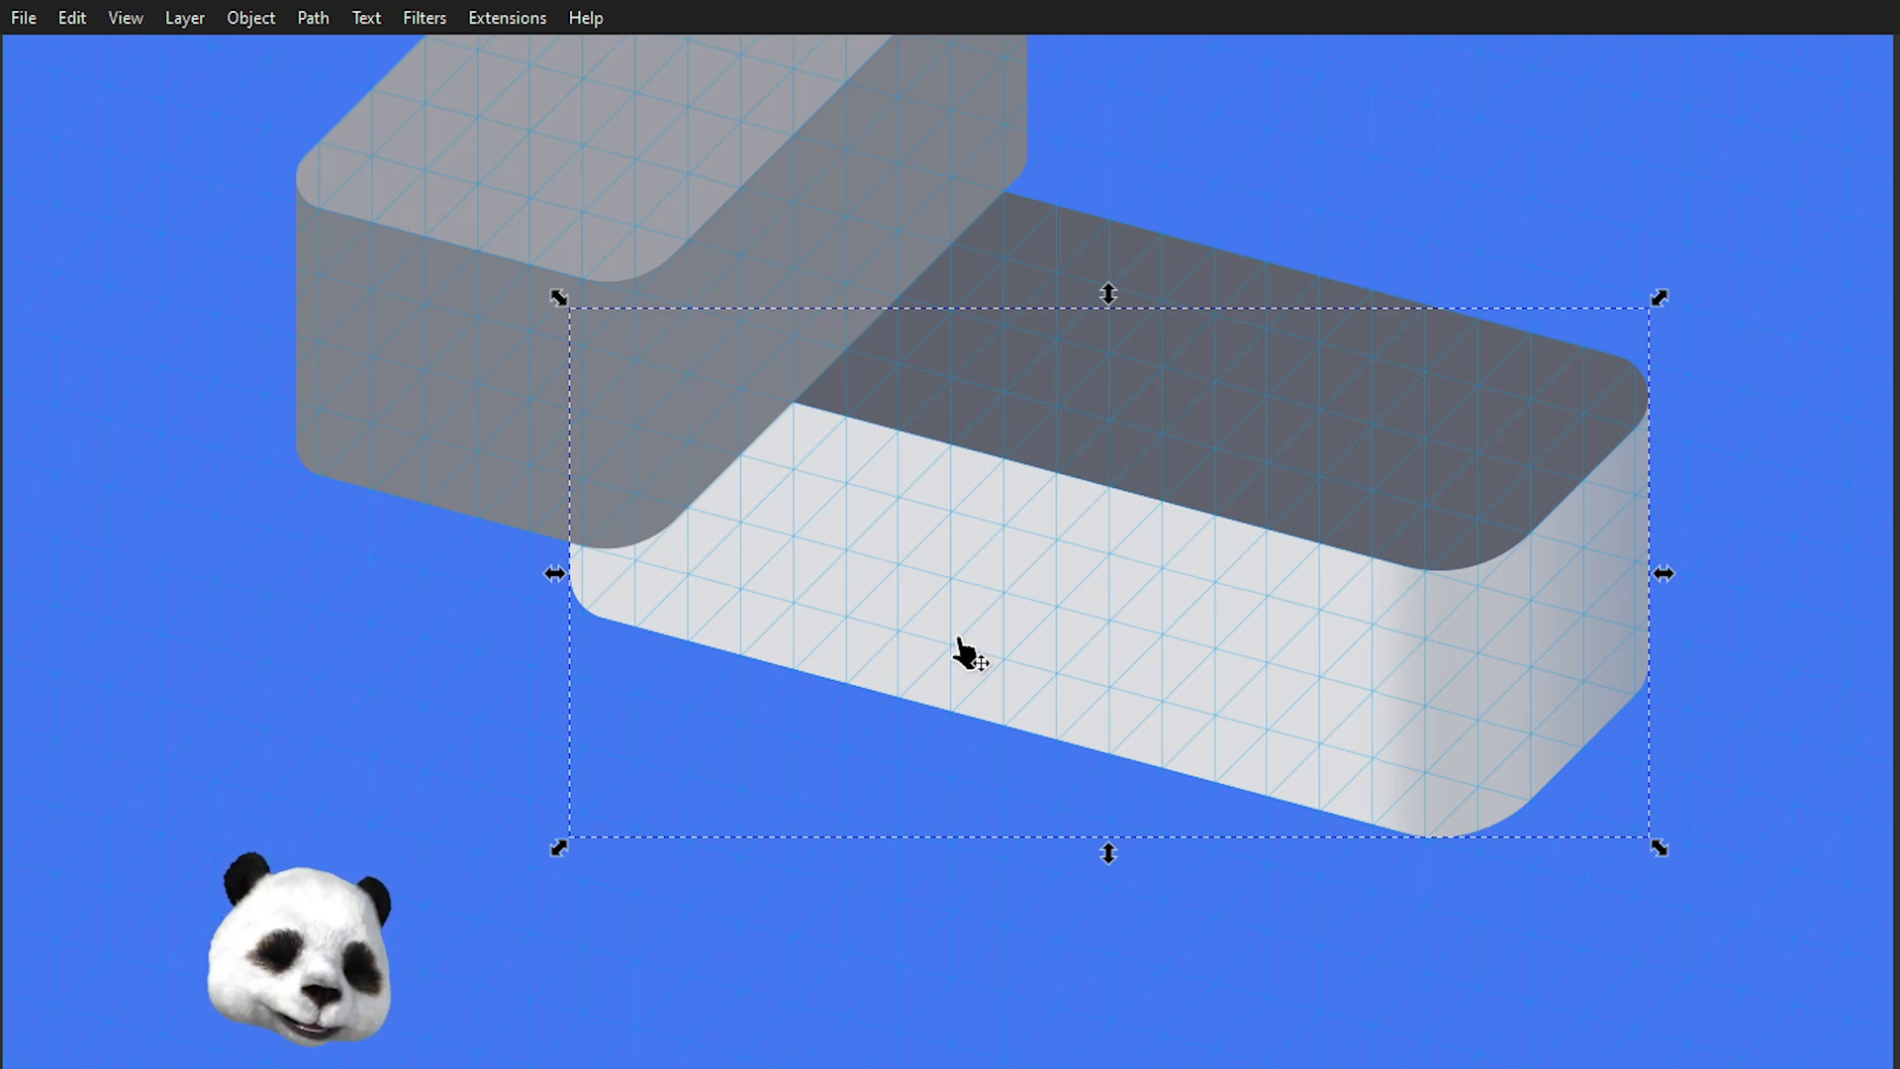
pyautogui.press('g')
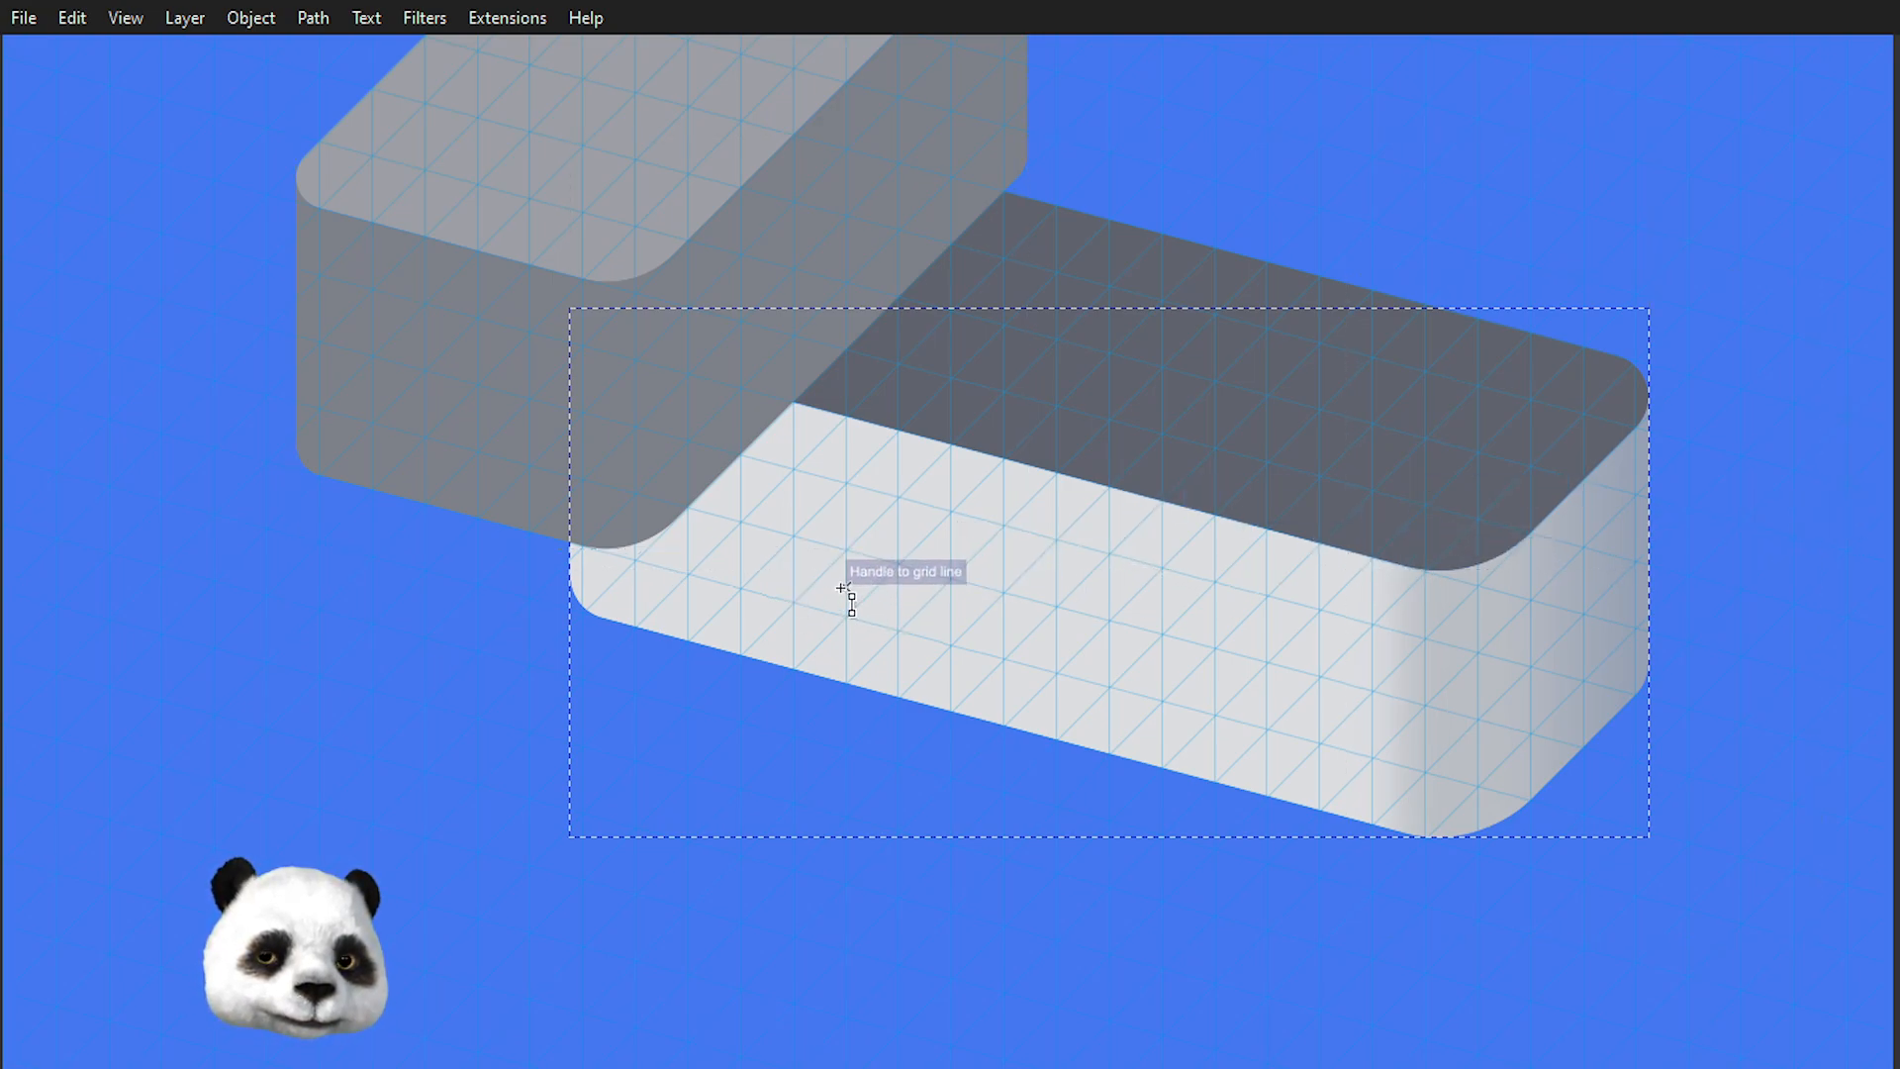
pyautogui.moveTo(927, 592); pyautogui.dragTo(1361, 620)
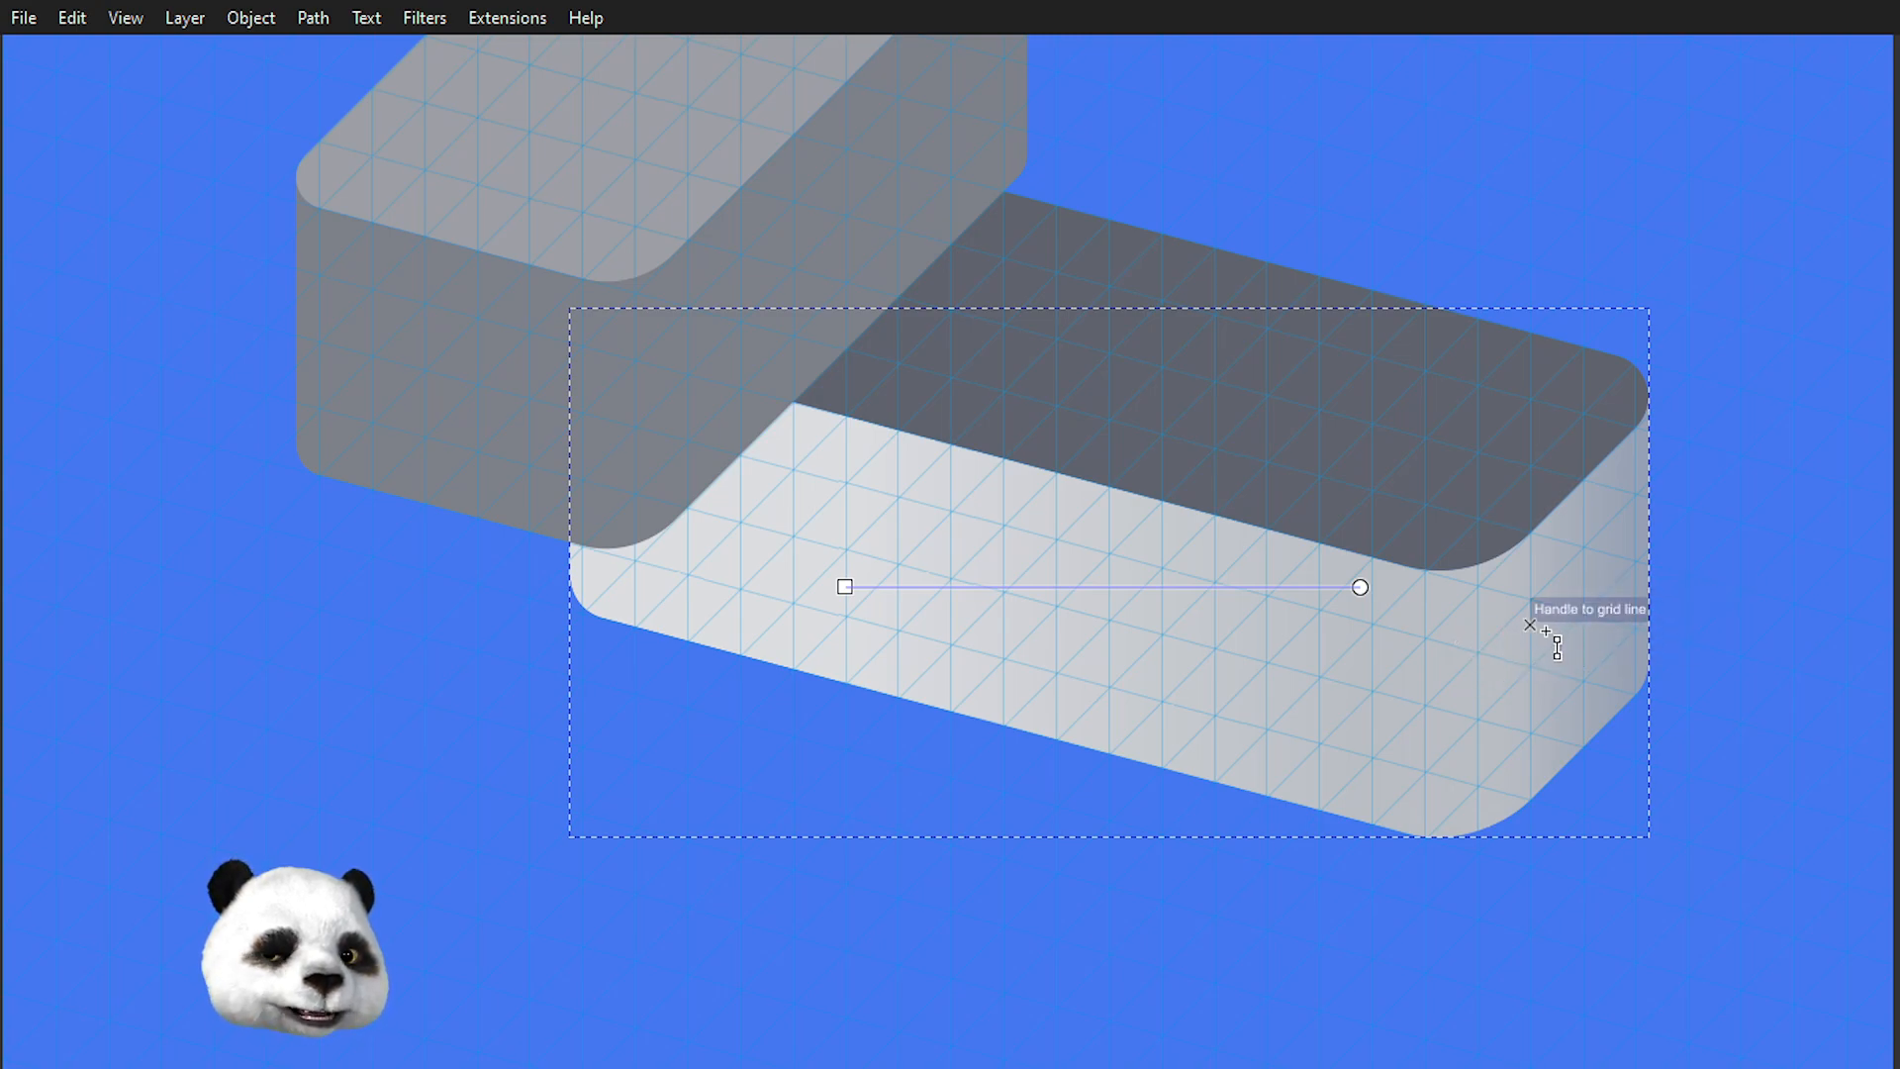
# - Darken the start stop of the shading shape's gradient so the short side contrasts with the long side at the rounded corner
pyautogui.moveTo(1511, 683); pyautogui.dragTo(1635, 684)
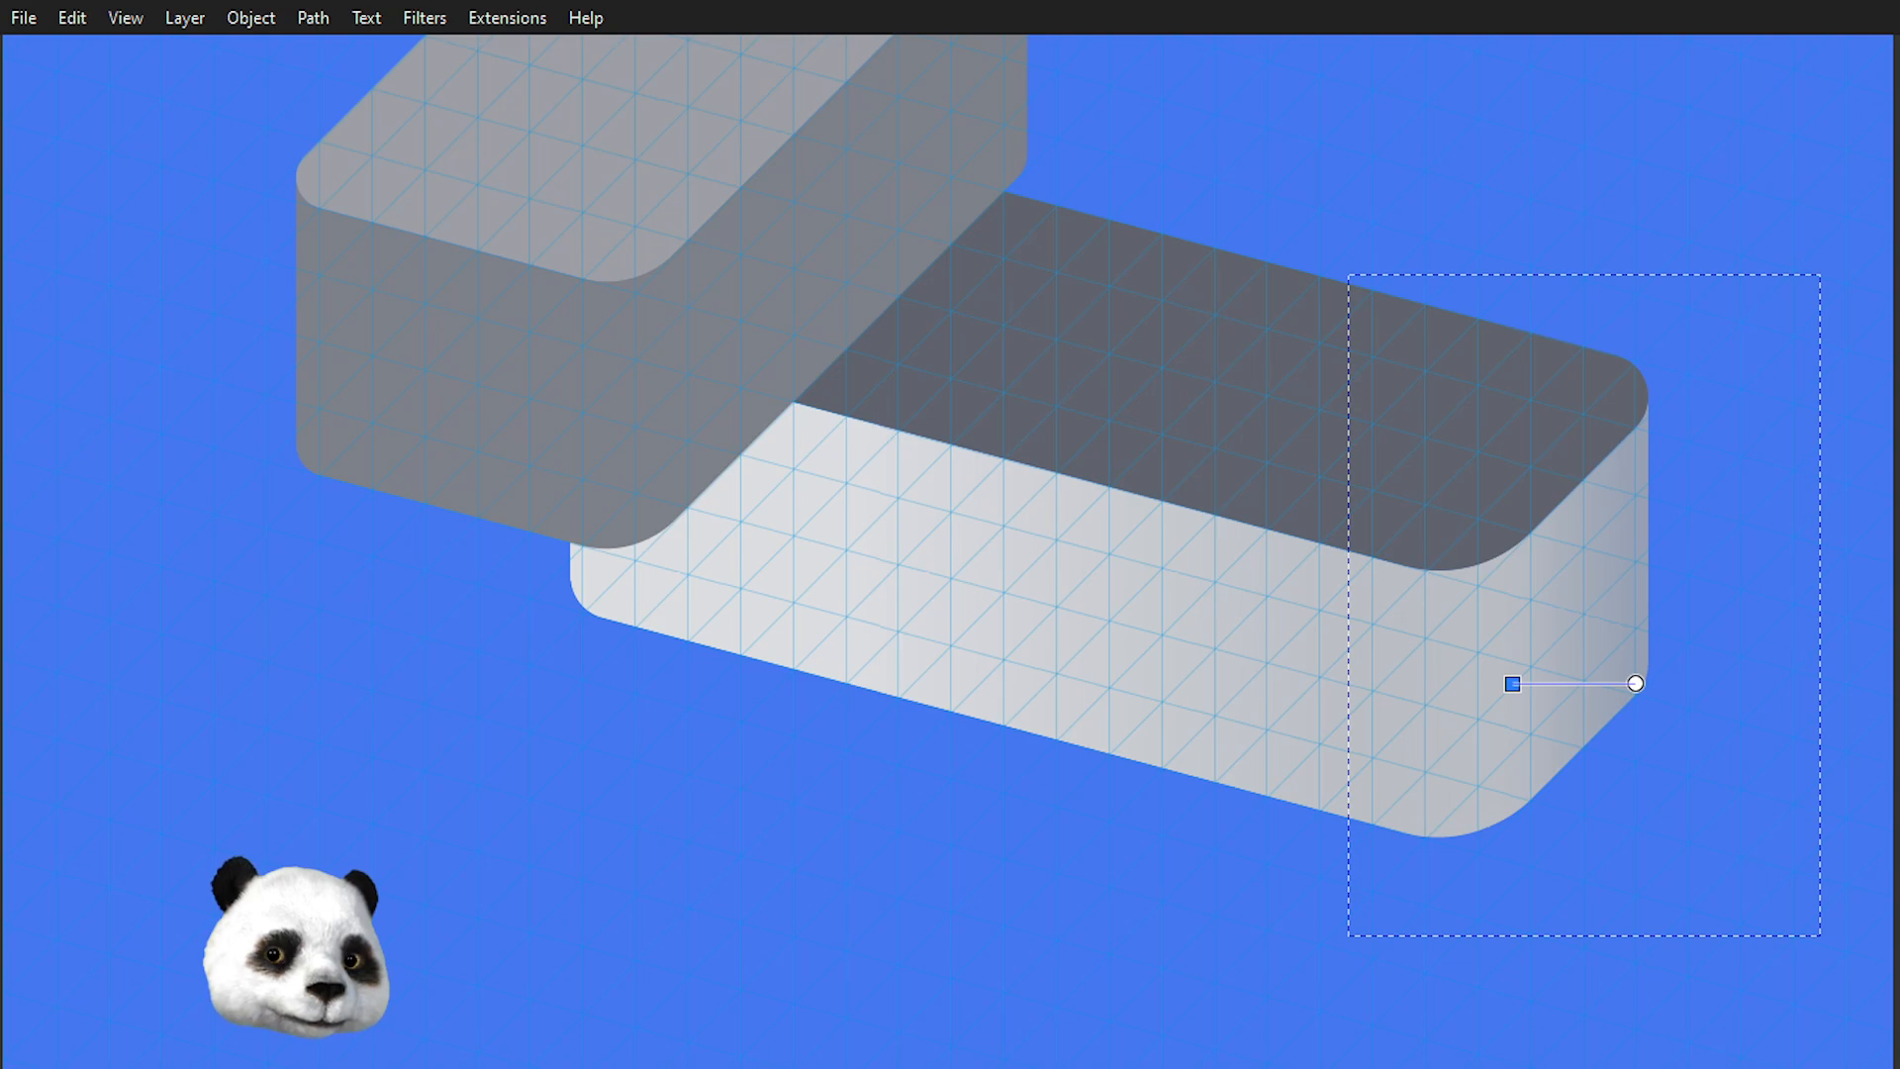
pyautogui.hotkey('shift', 'r')
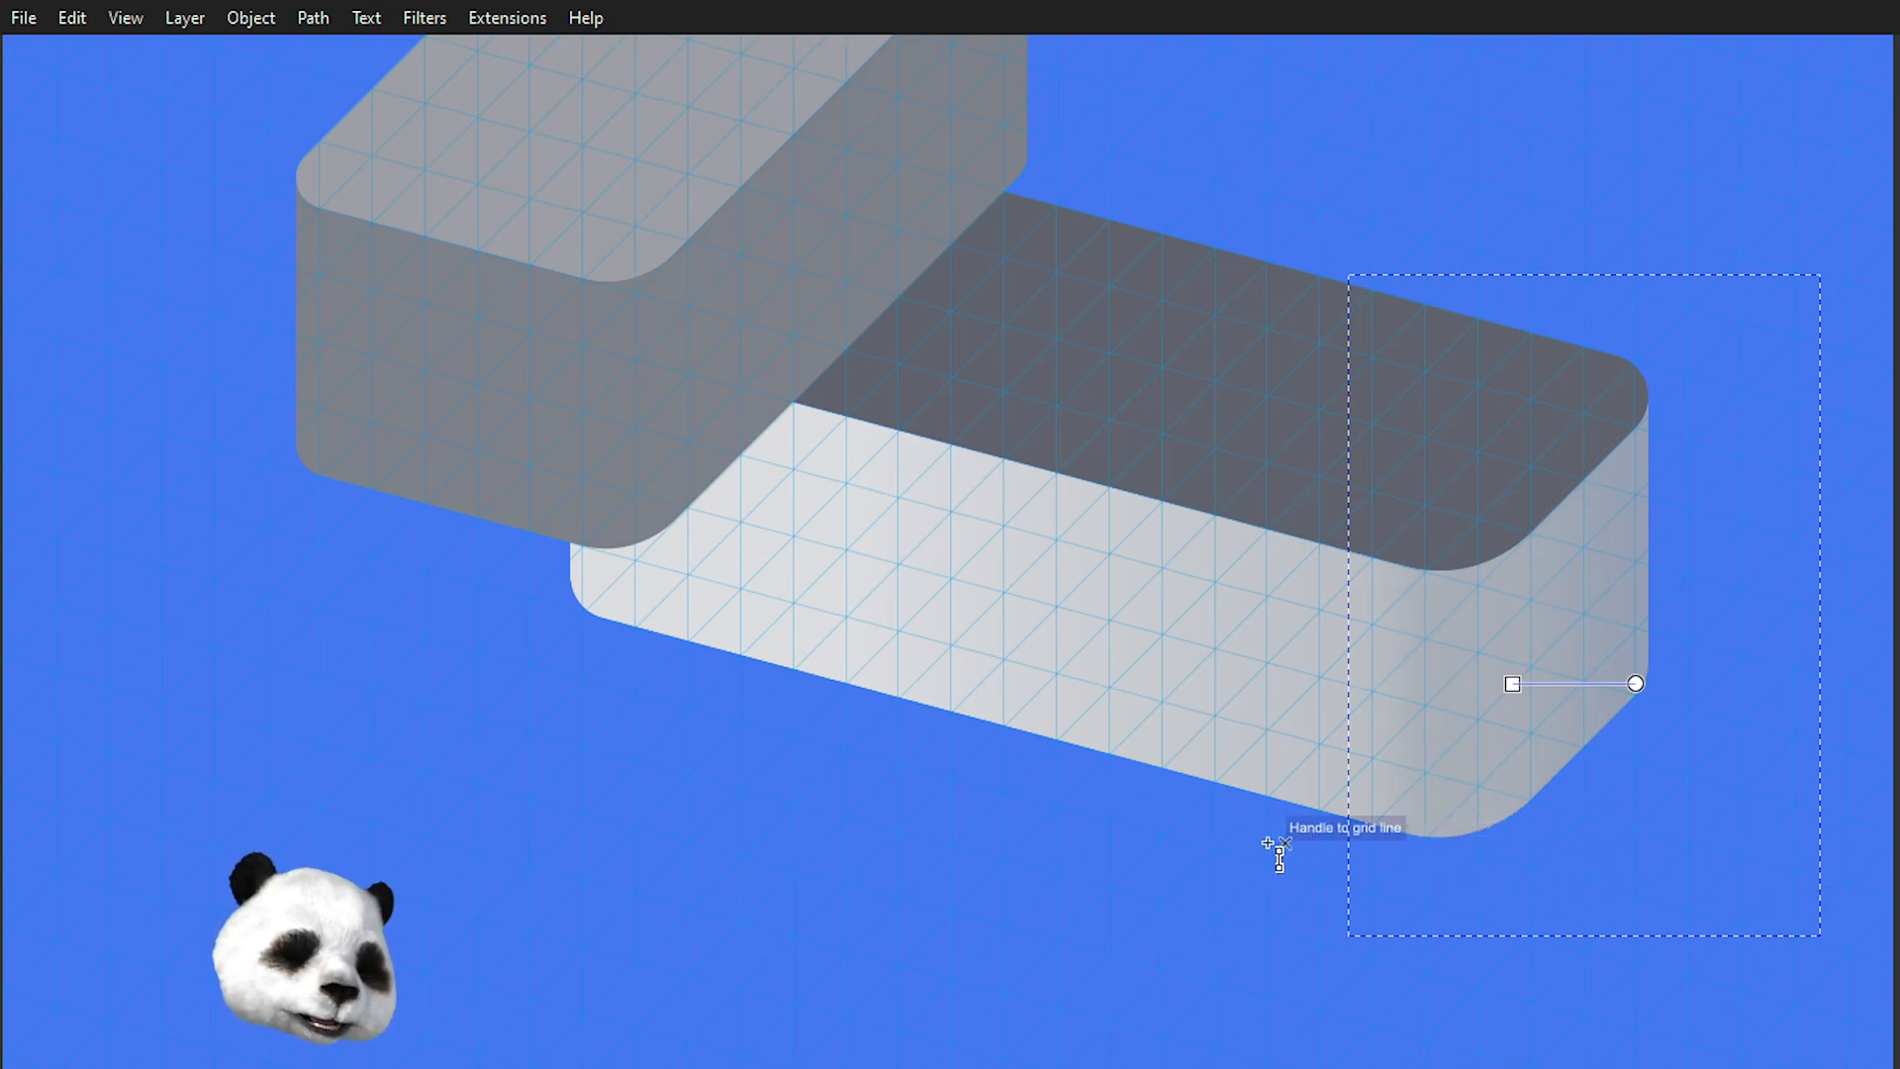
pyautogui.click(1172, 678)
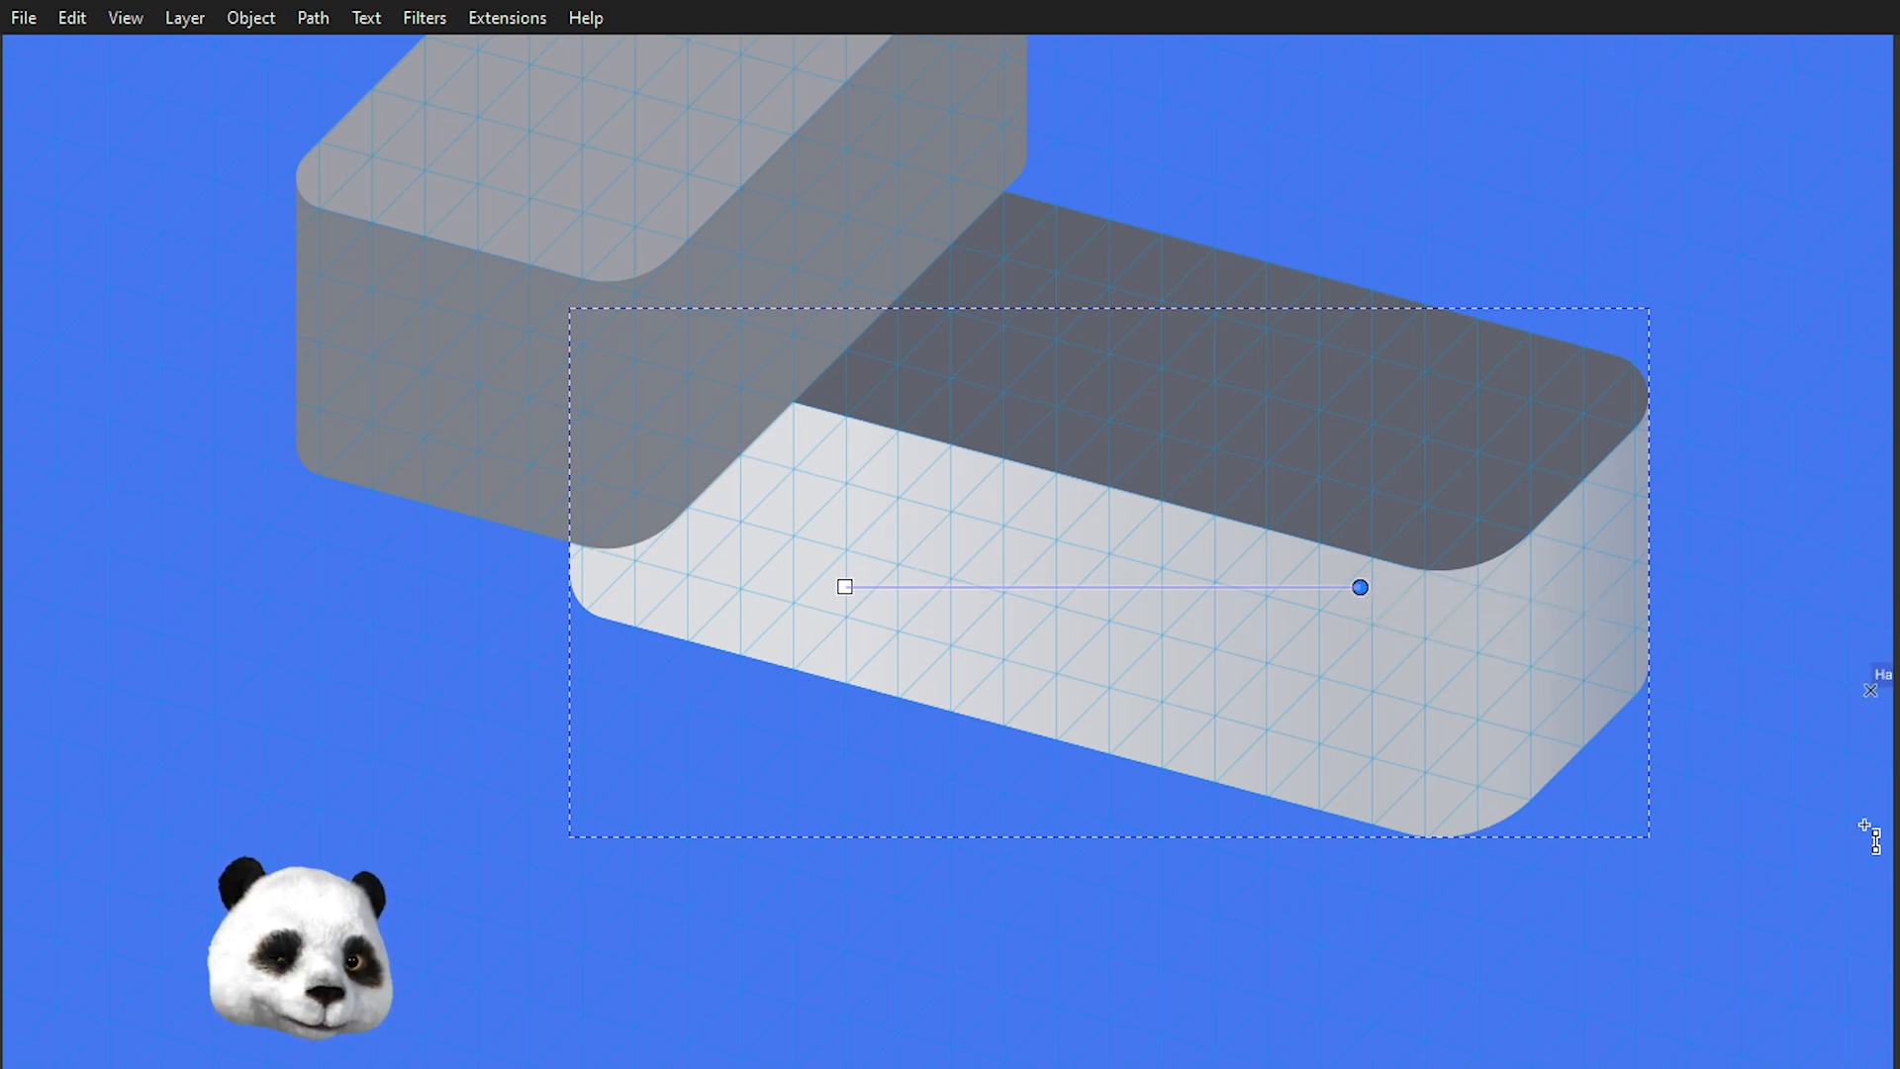
pyautogui.click(1545, 681)
pyautogui.click(1512, 684)
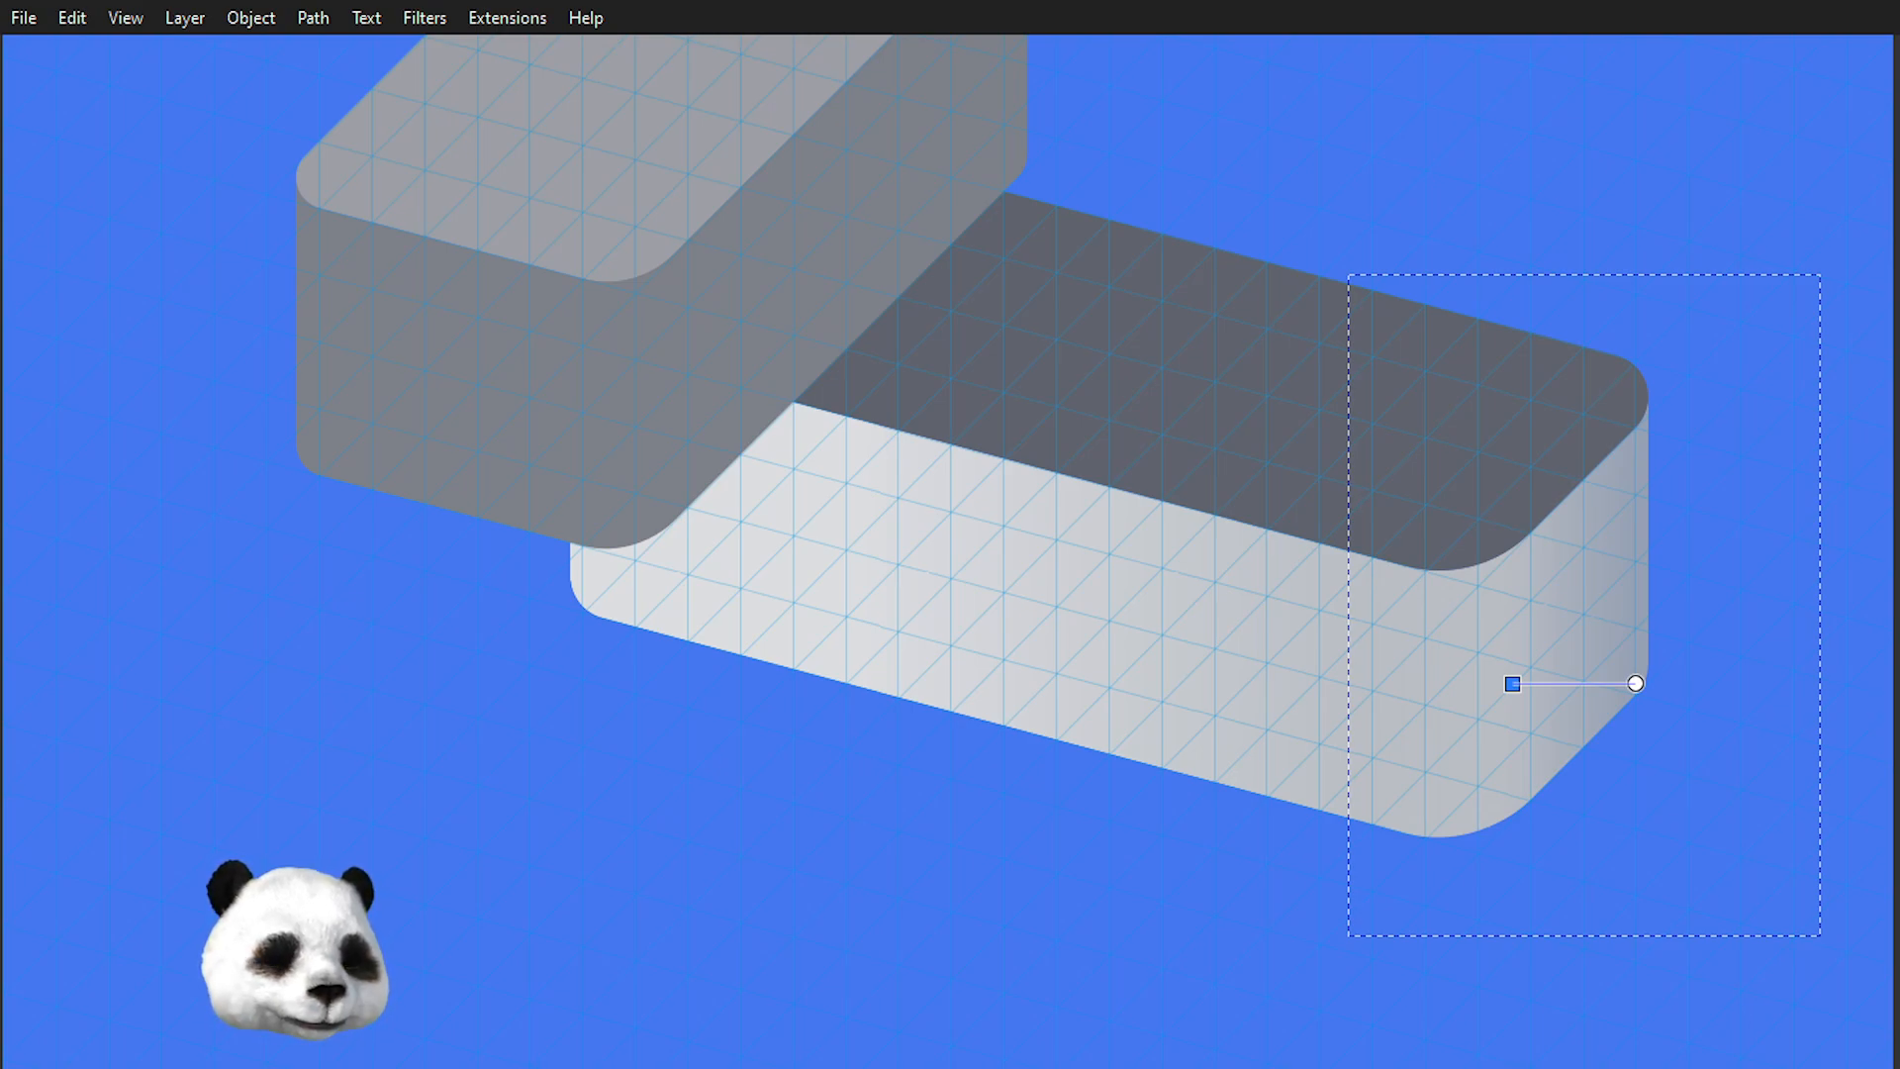
pyautogui.hotkey('shift', 'r')
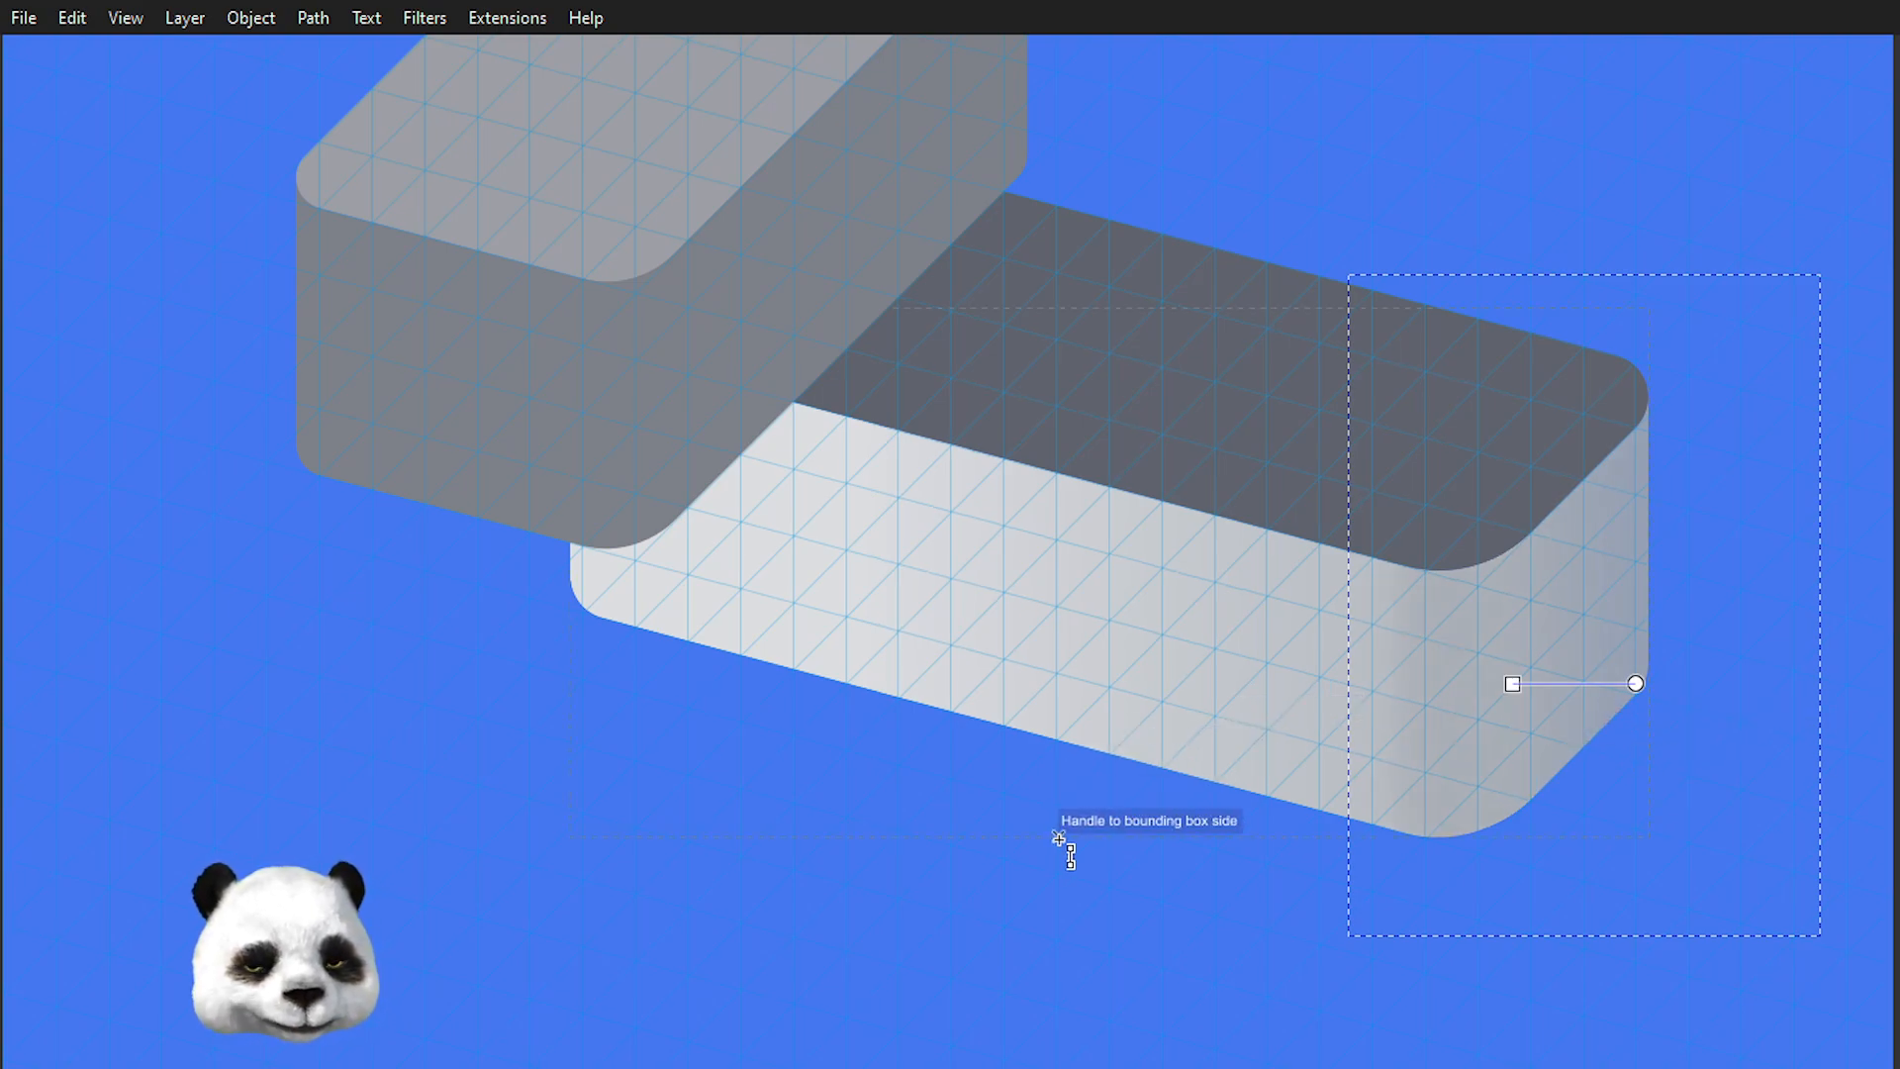
pyautogui.click(1086, 813)
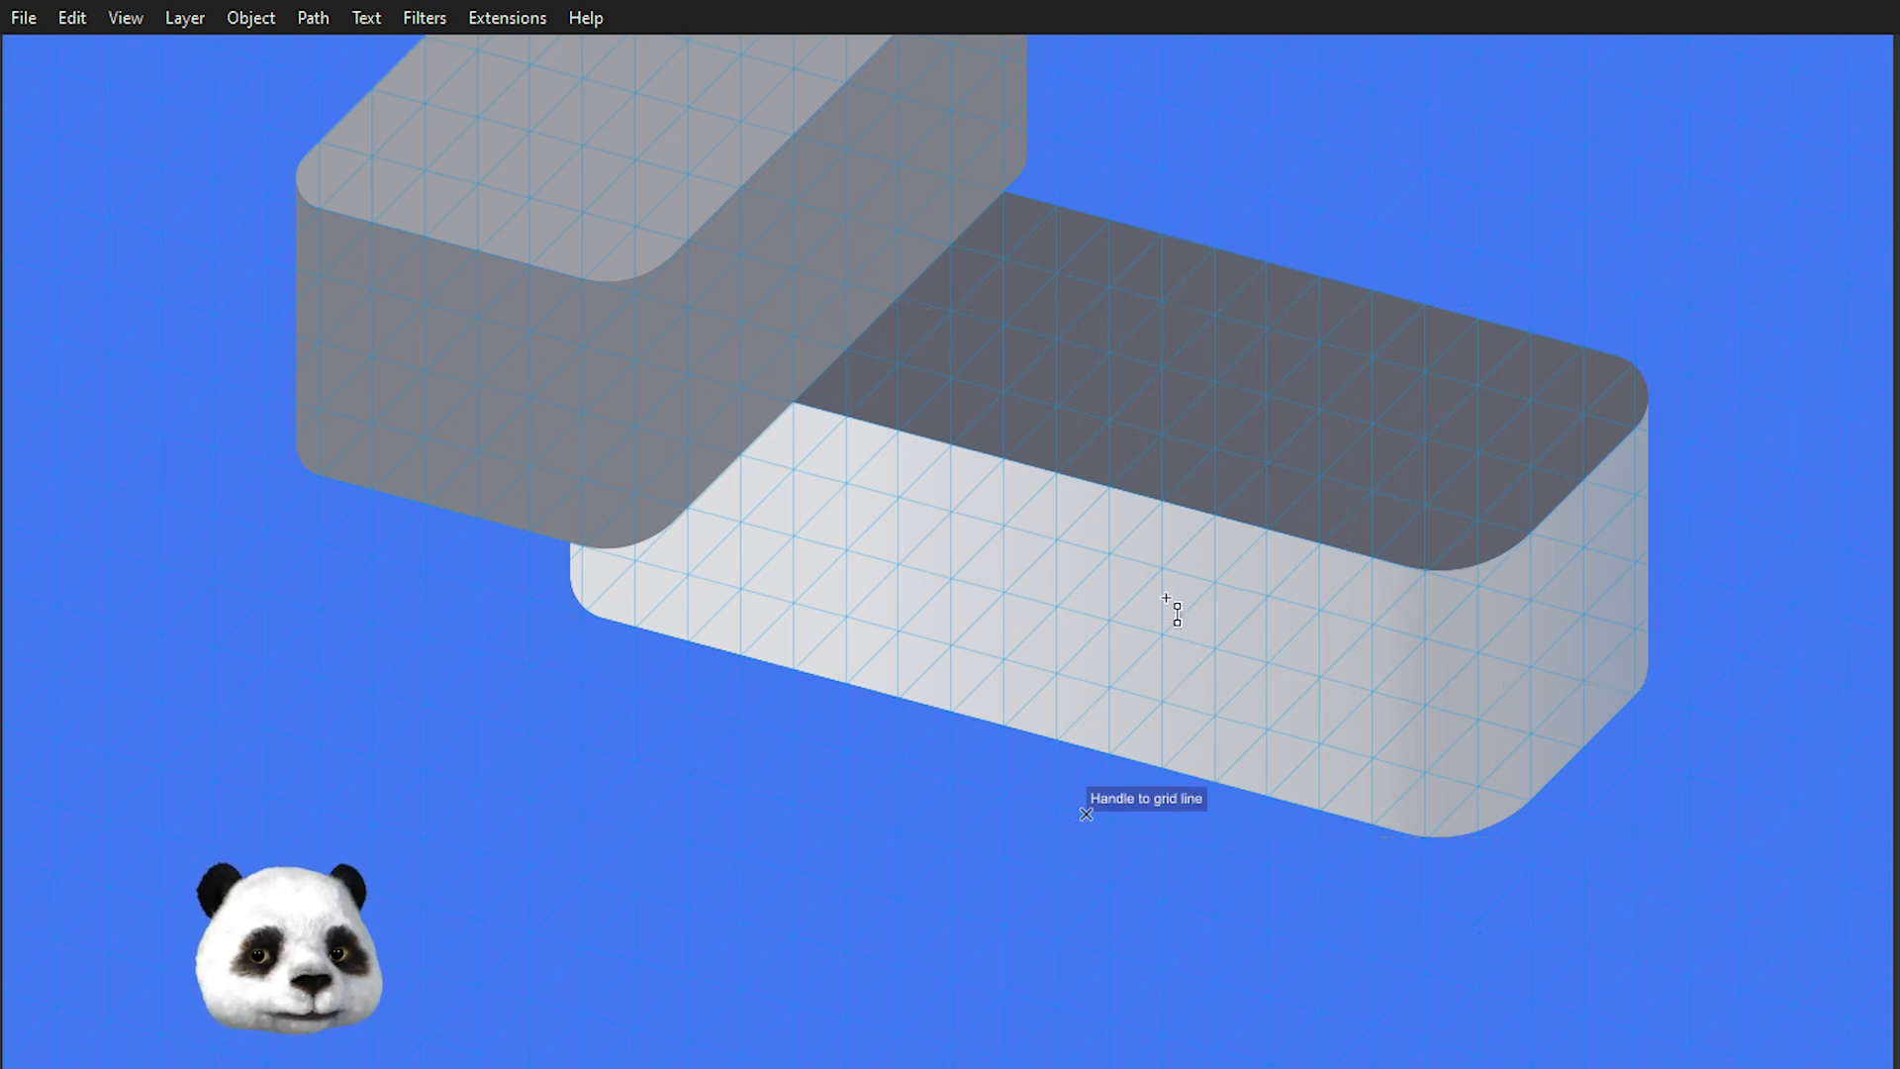
# - Tint the light start stop of the merged sides' gradient to a pale bluish grey
pyautogui.click(1187, 683)
pyautogui.scroll(-2, 1195, 688)
pyautogui.scroll(2, 1381, 693)
pyautogui.click(1207, 573)
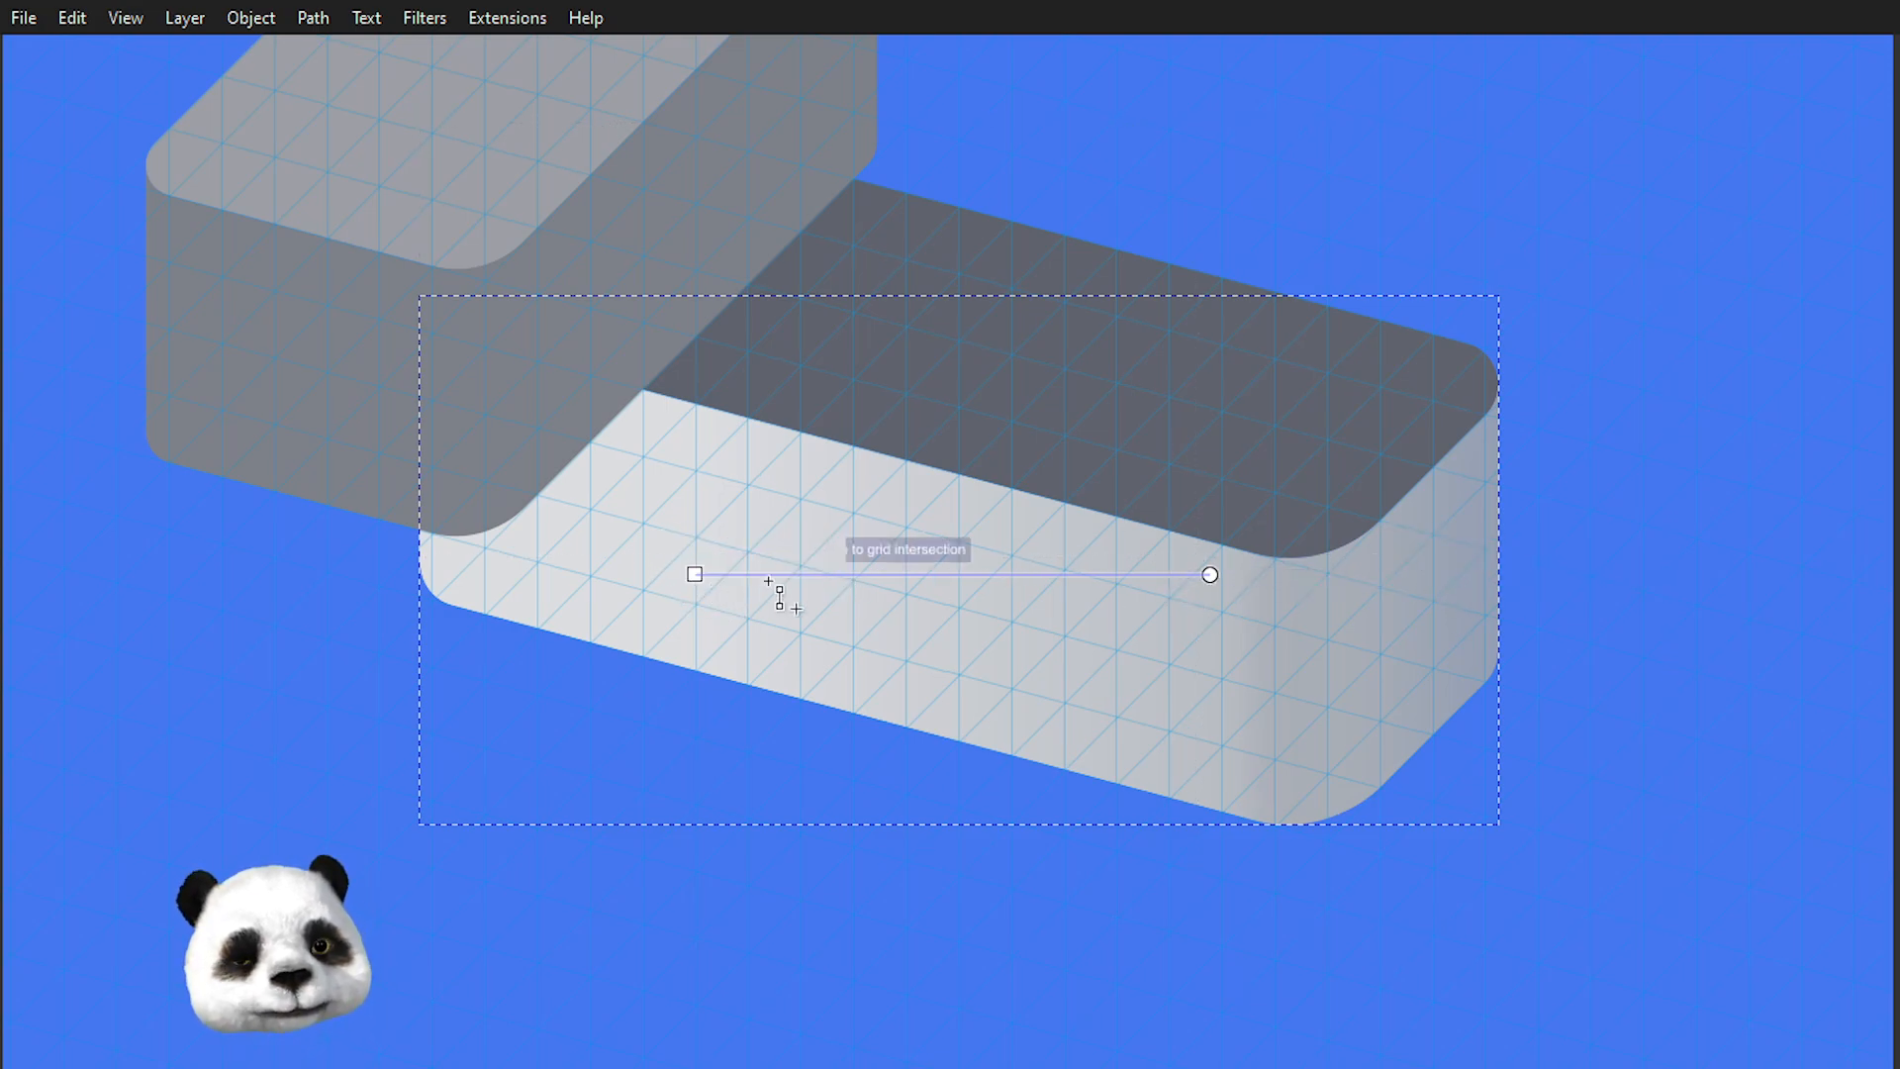
pyautogui.click(707, 584)
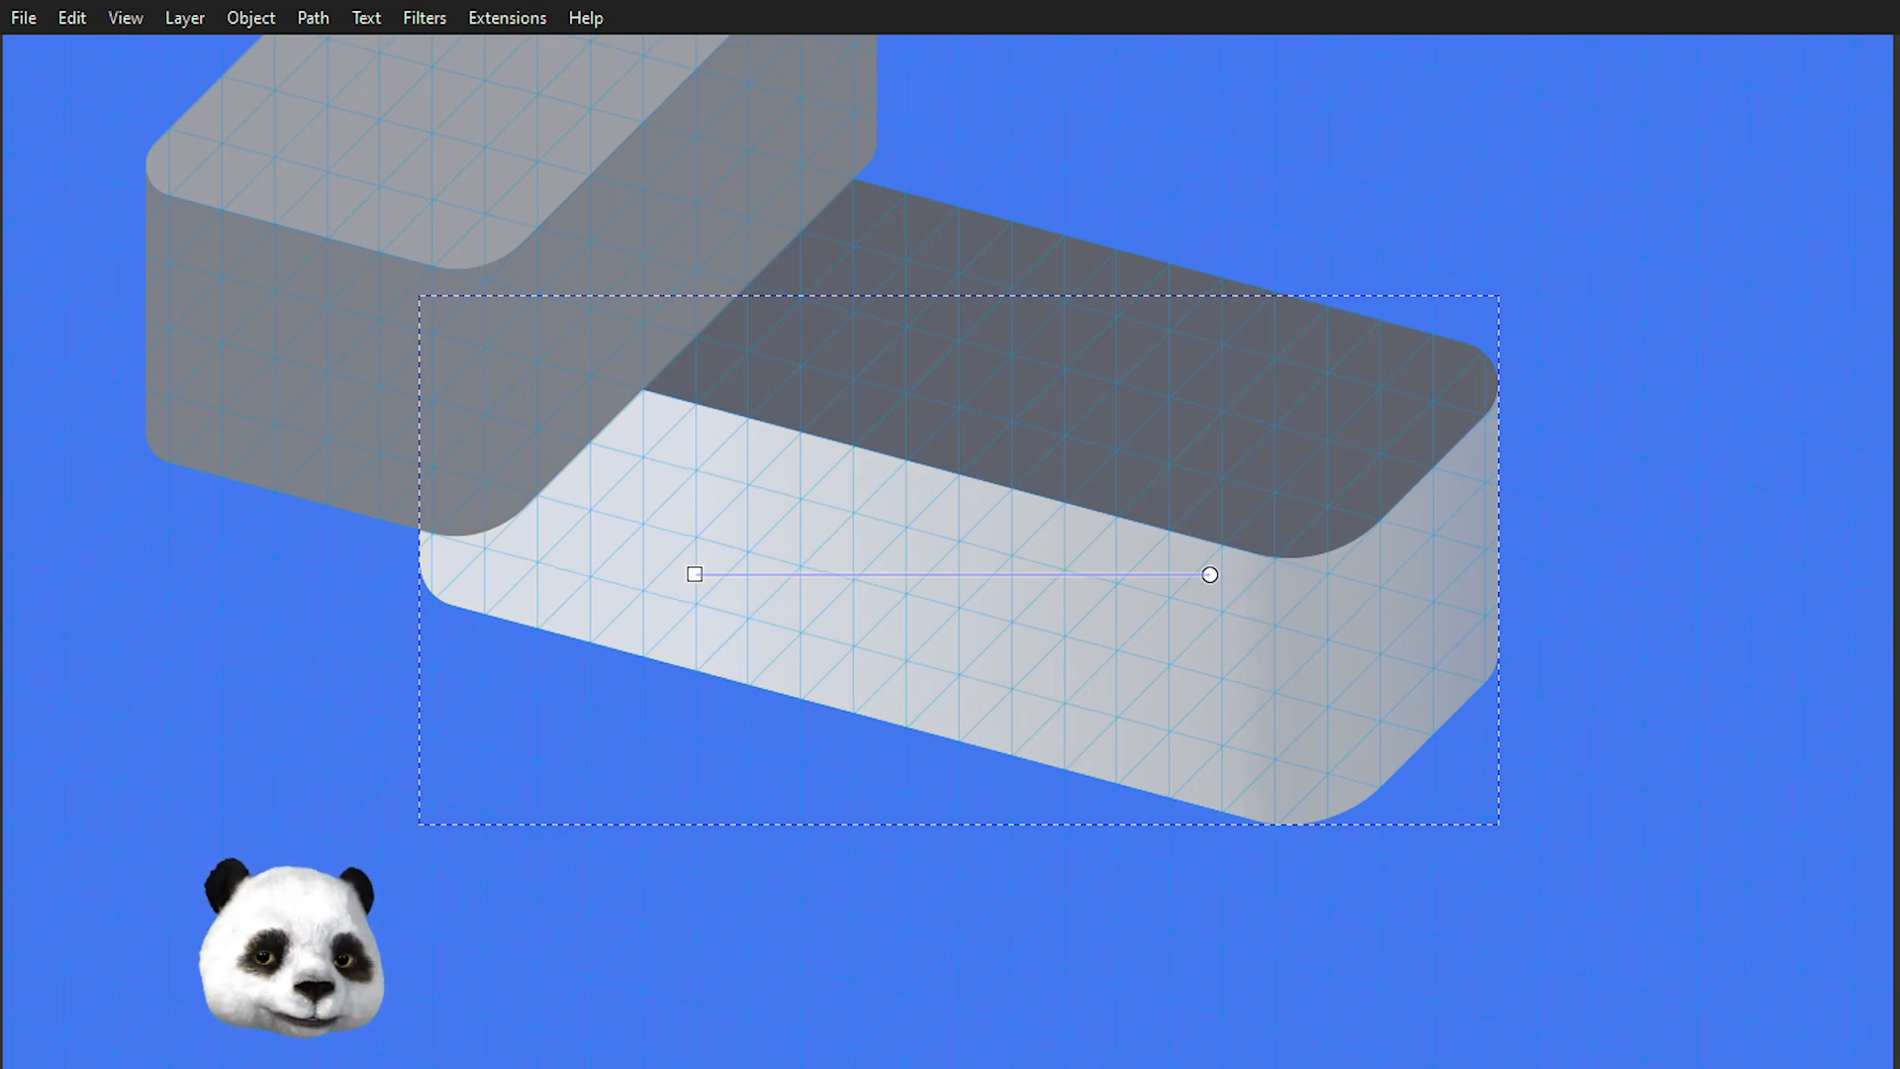
pyautogui.scroll(-2, 1276, 631)
pyautogui.scroll(2, 1272, 625)
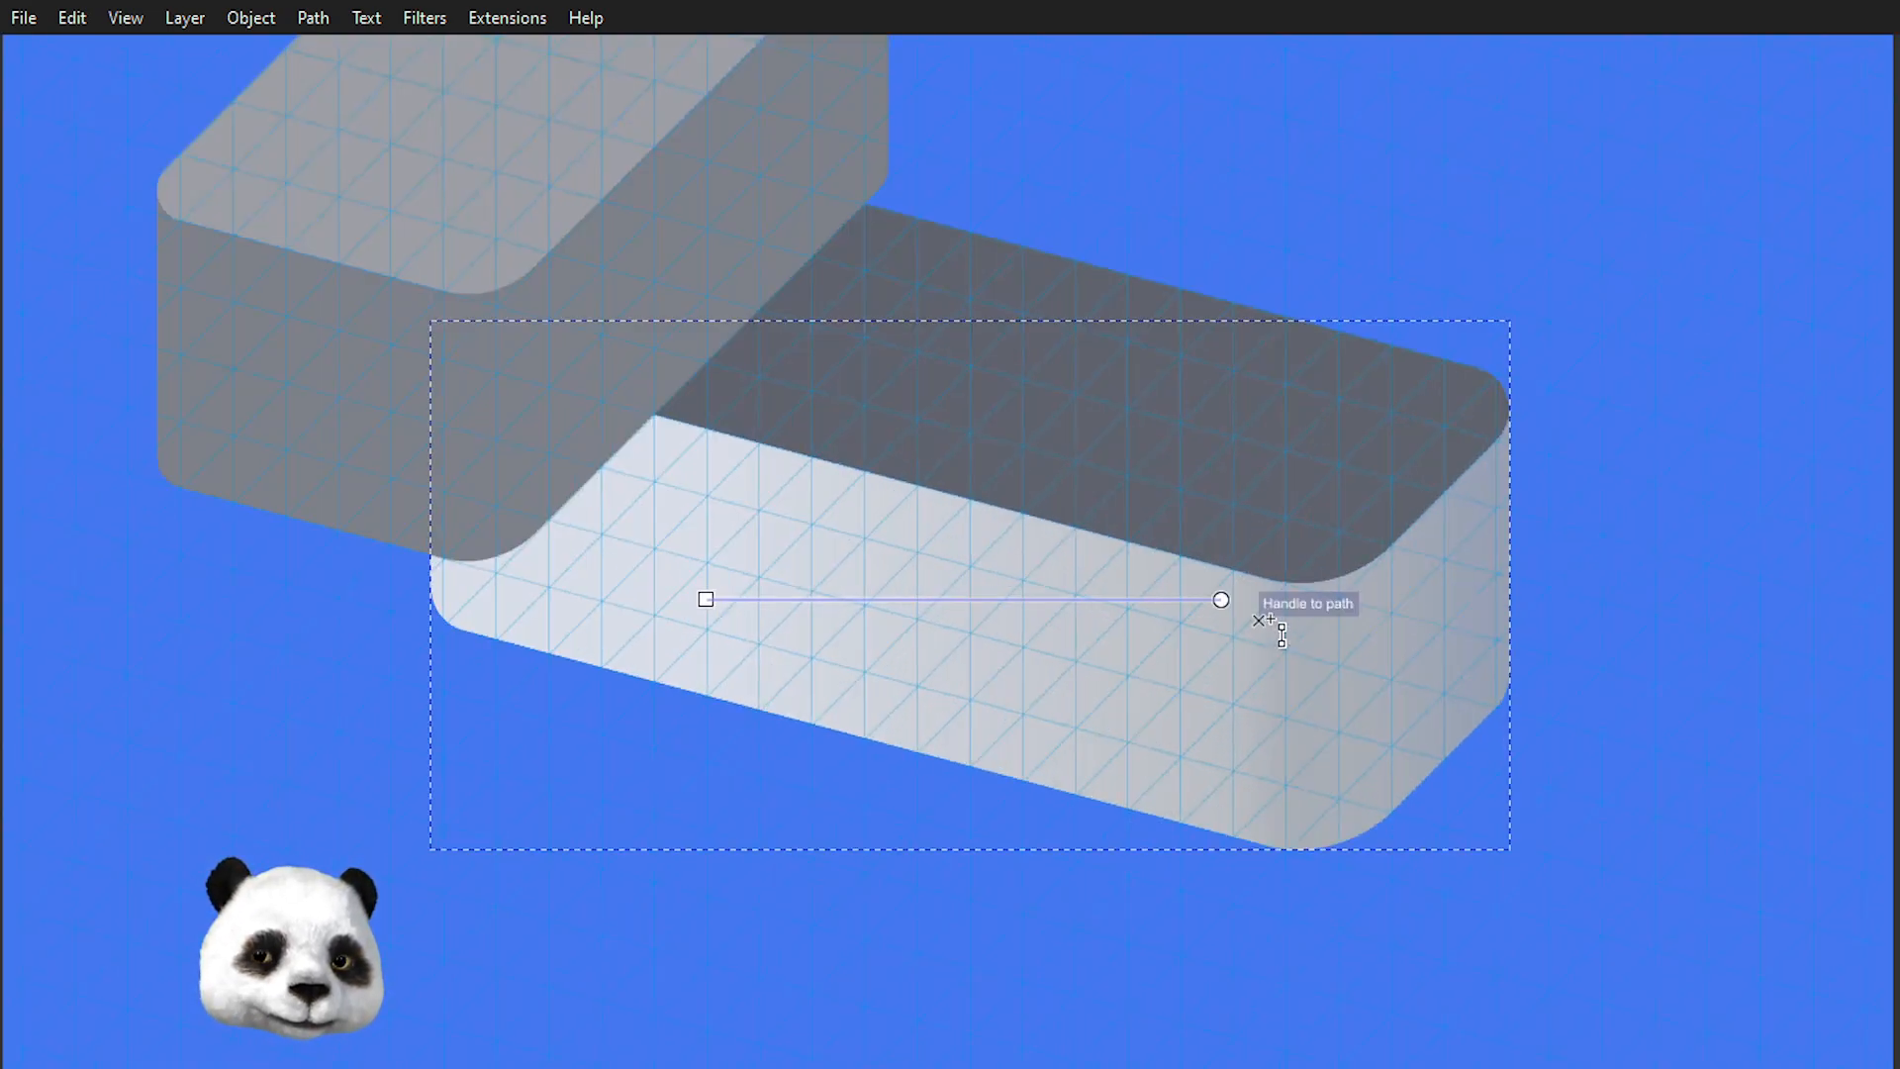
# - Fill the lower block's dark top face with the pale bluish grey sampled from its long side
pyautogui.press('s')
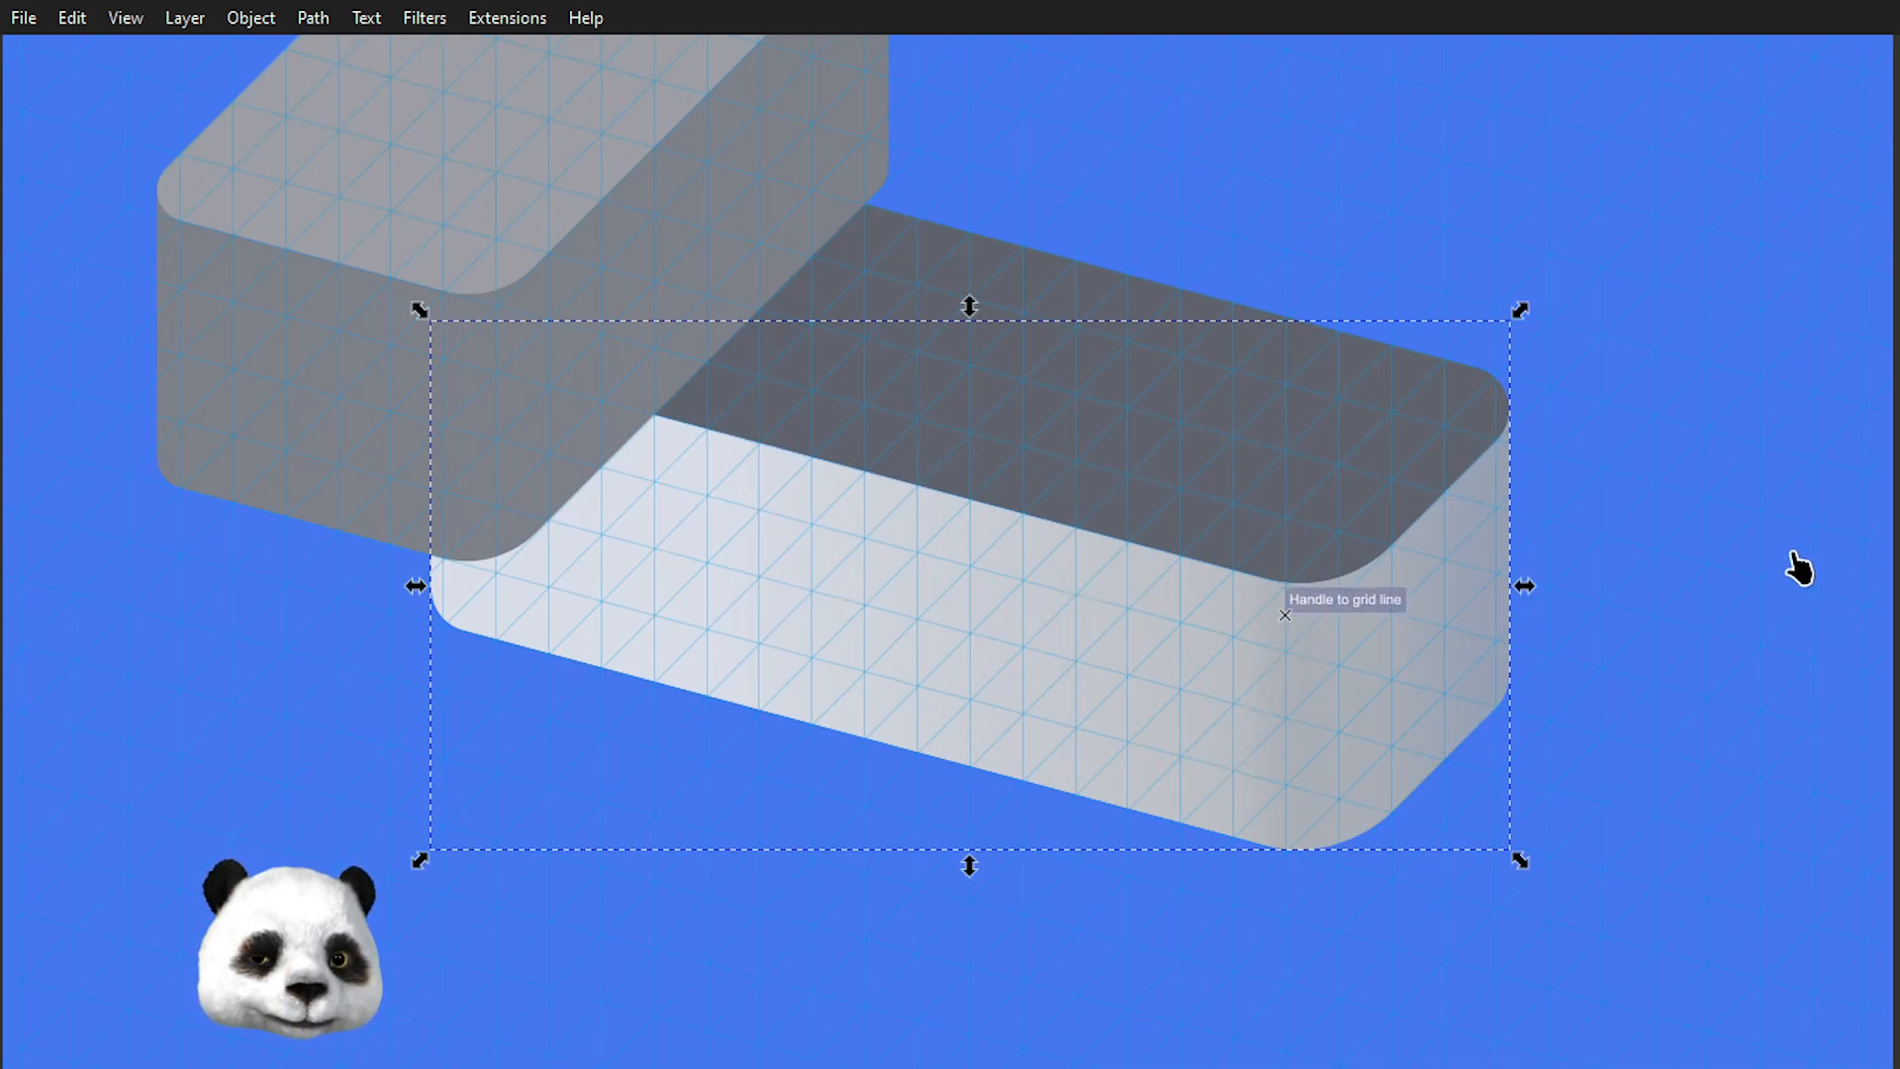
pyautogui.click(1746, 542)
pyautogui.scroll(-3, 1706, 533)
pyautogui.moveTo(1566, 385); pyautogui.dragTo(1204, 423)
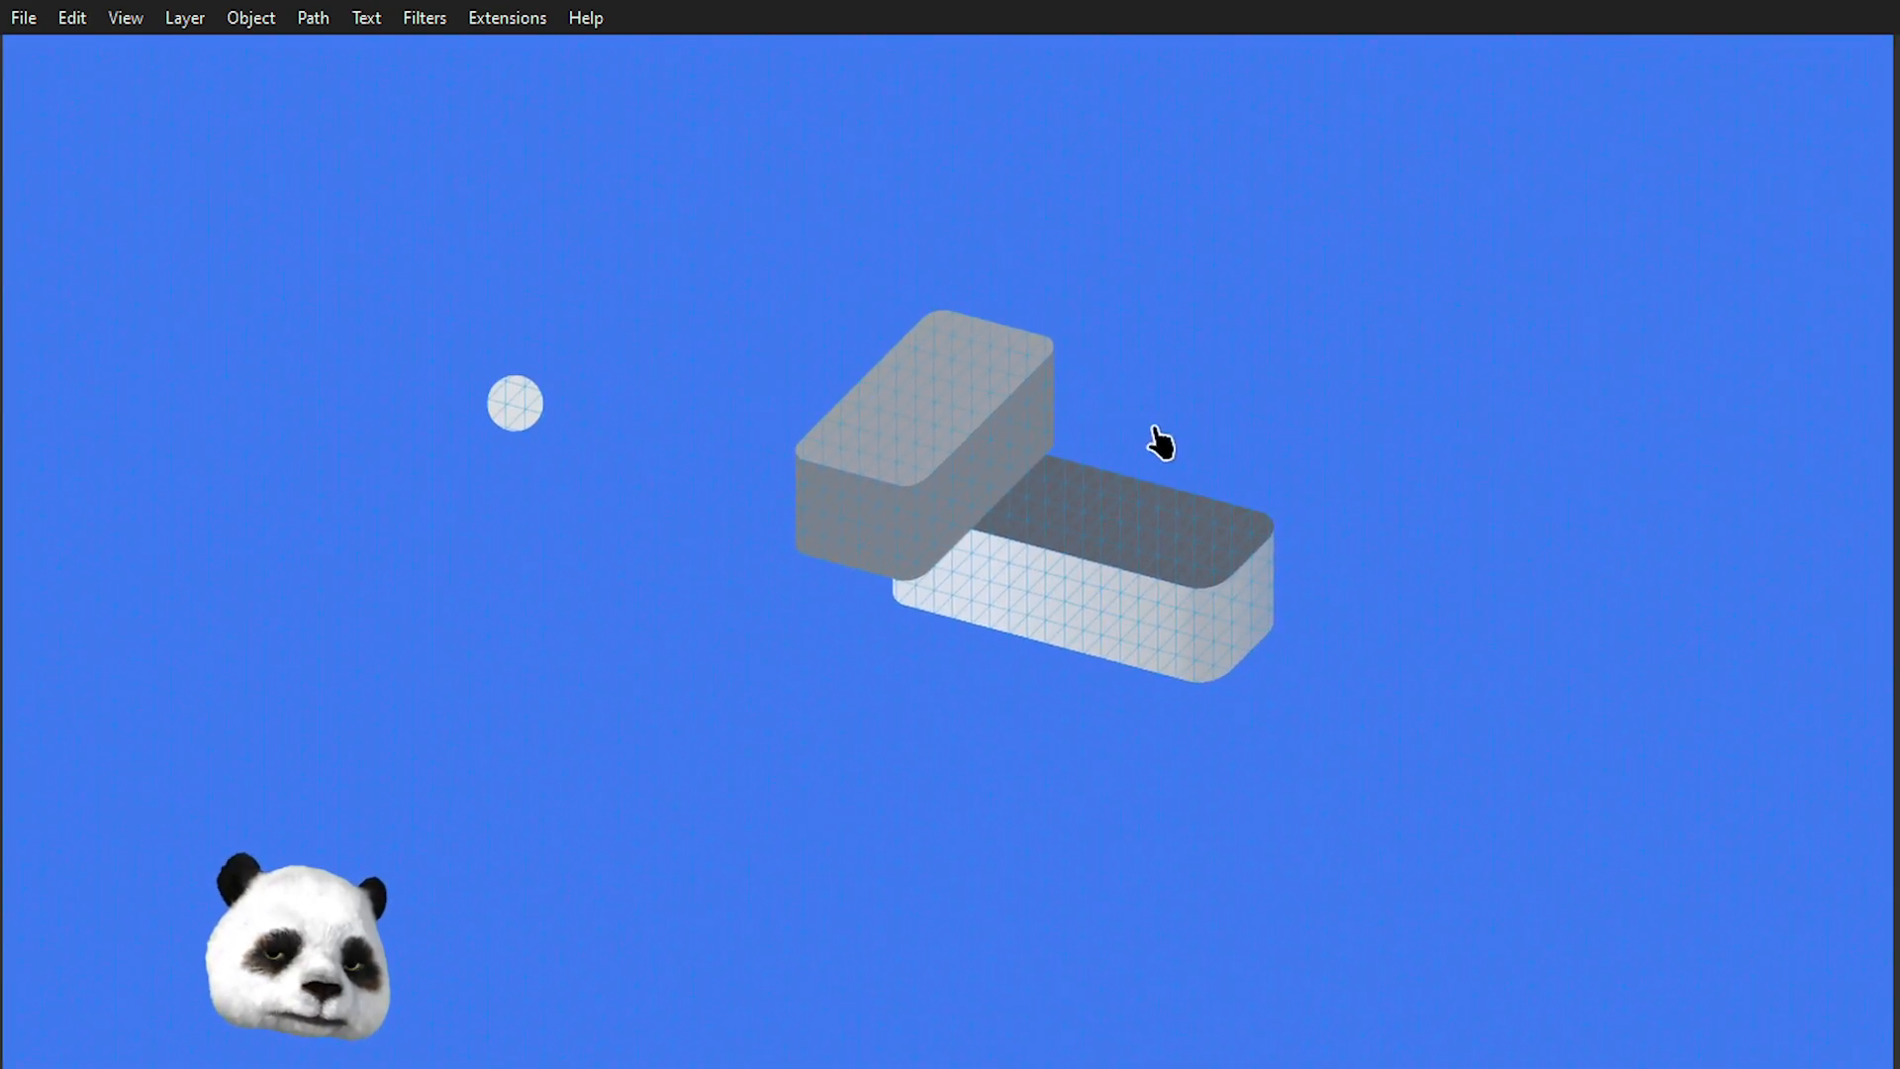
pyautogui.scroll(2, 1166, 442)
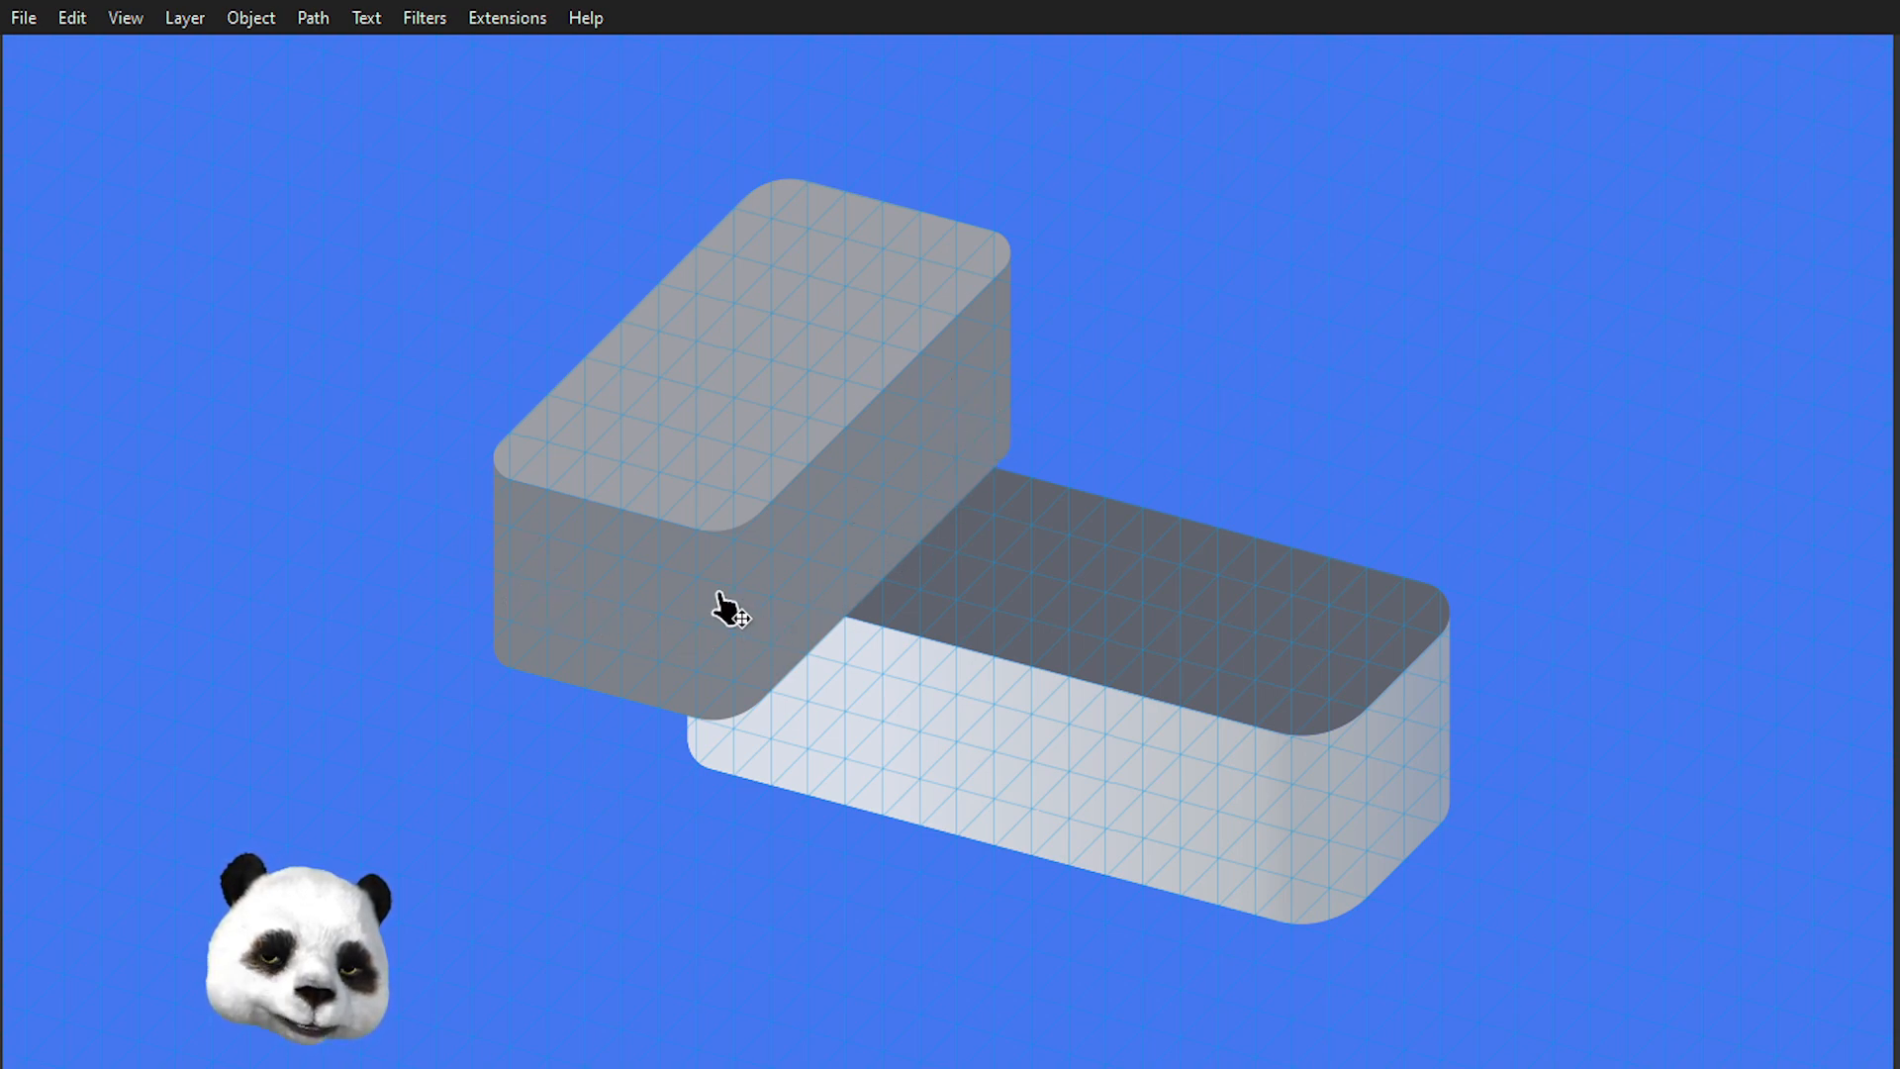
pyautogui.click(1257, 606)
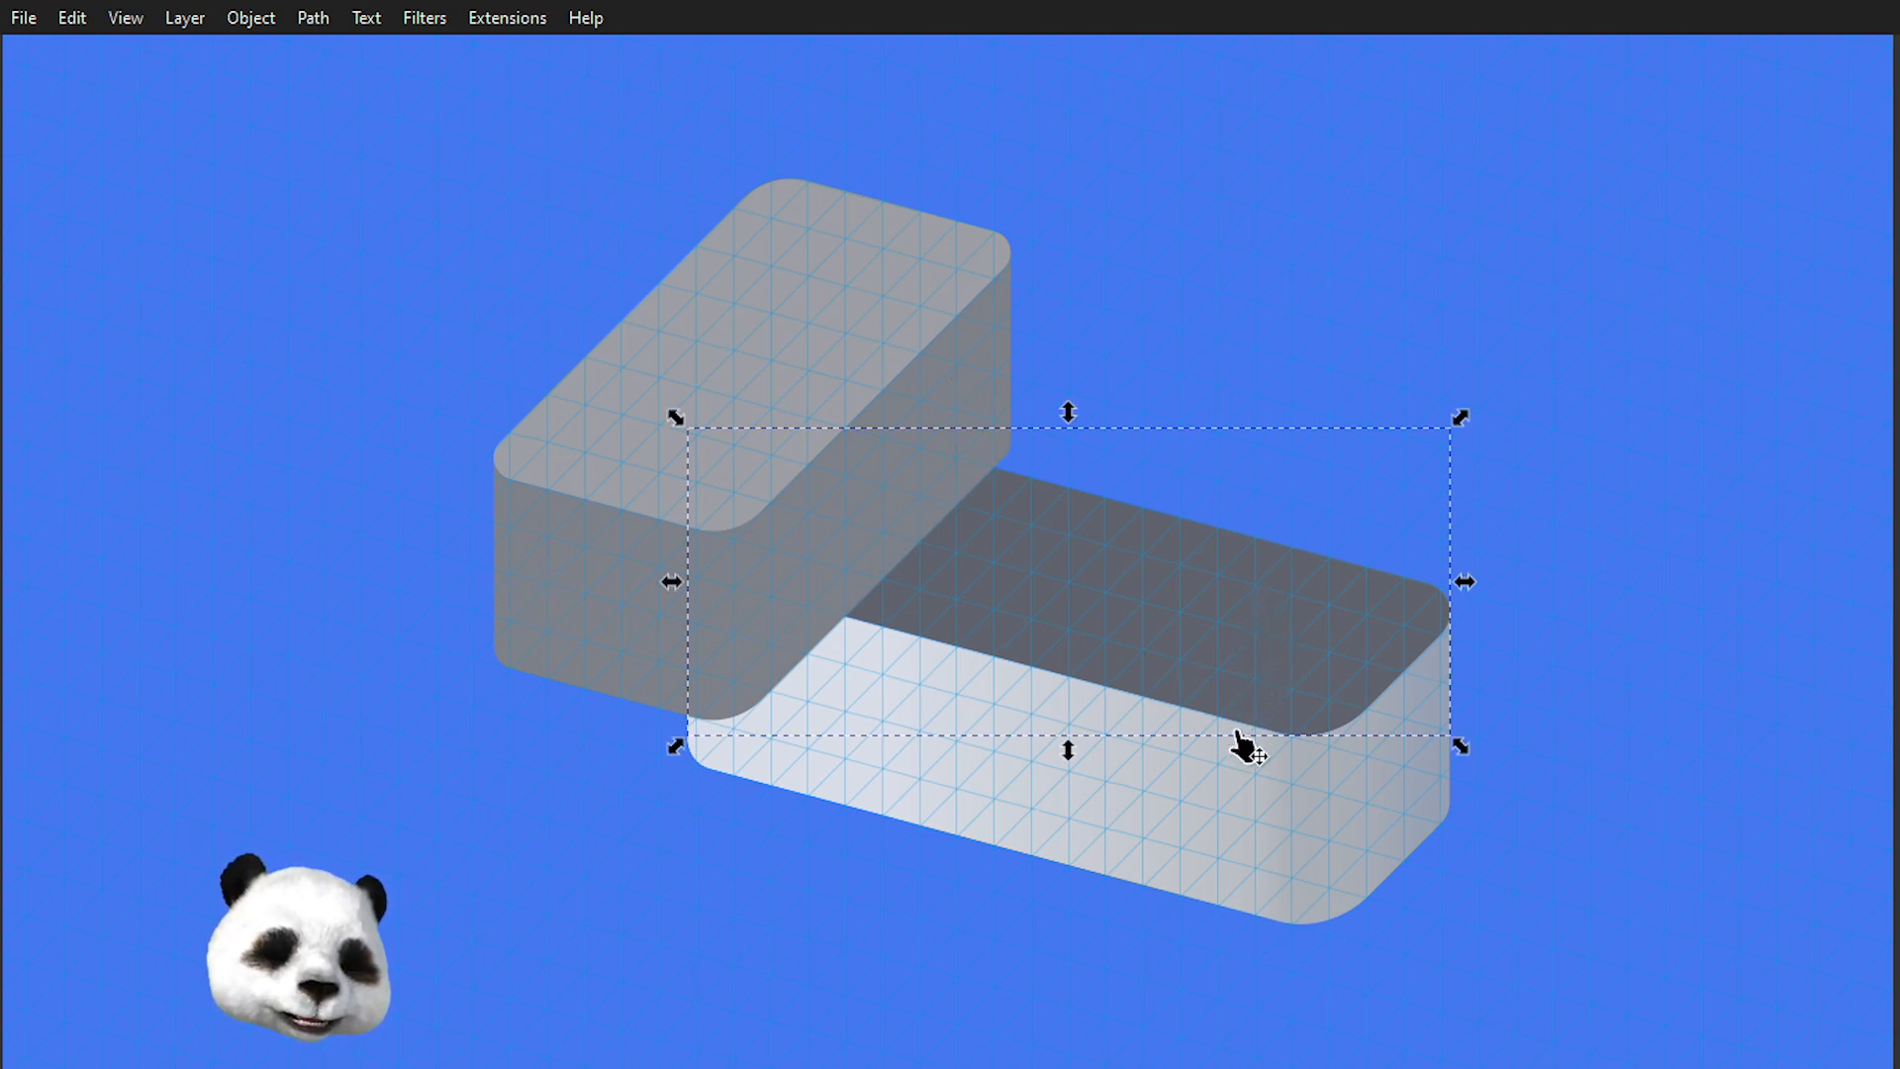
pyautogui.press('d')
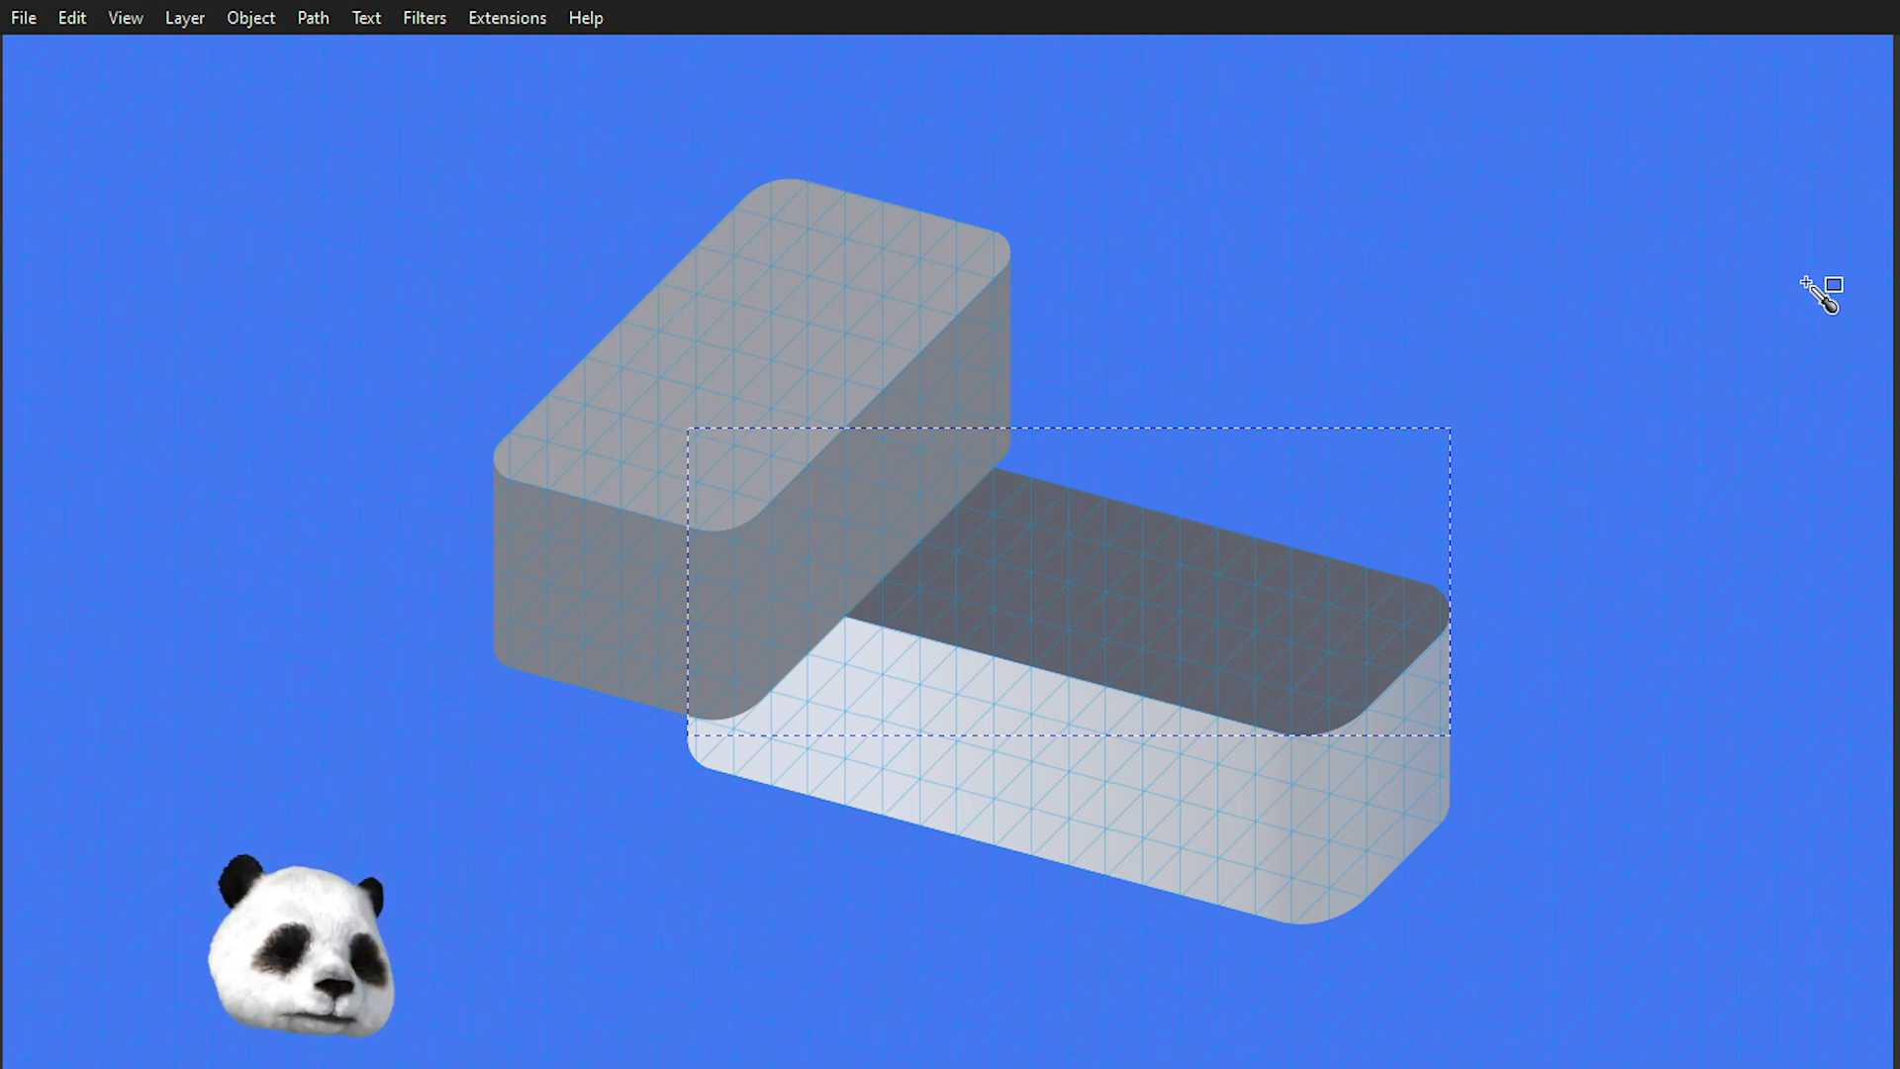
pyautogui.click(1011, 704)
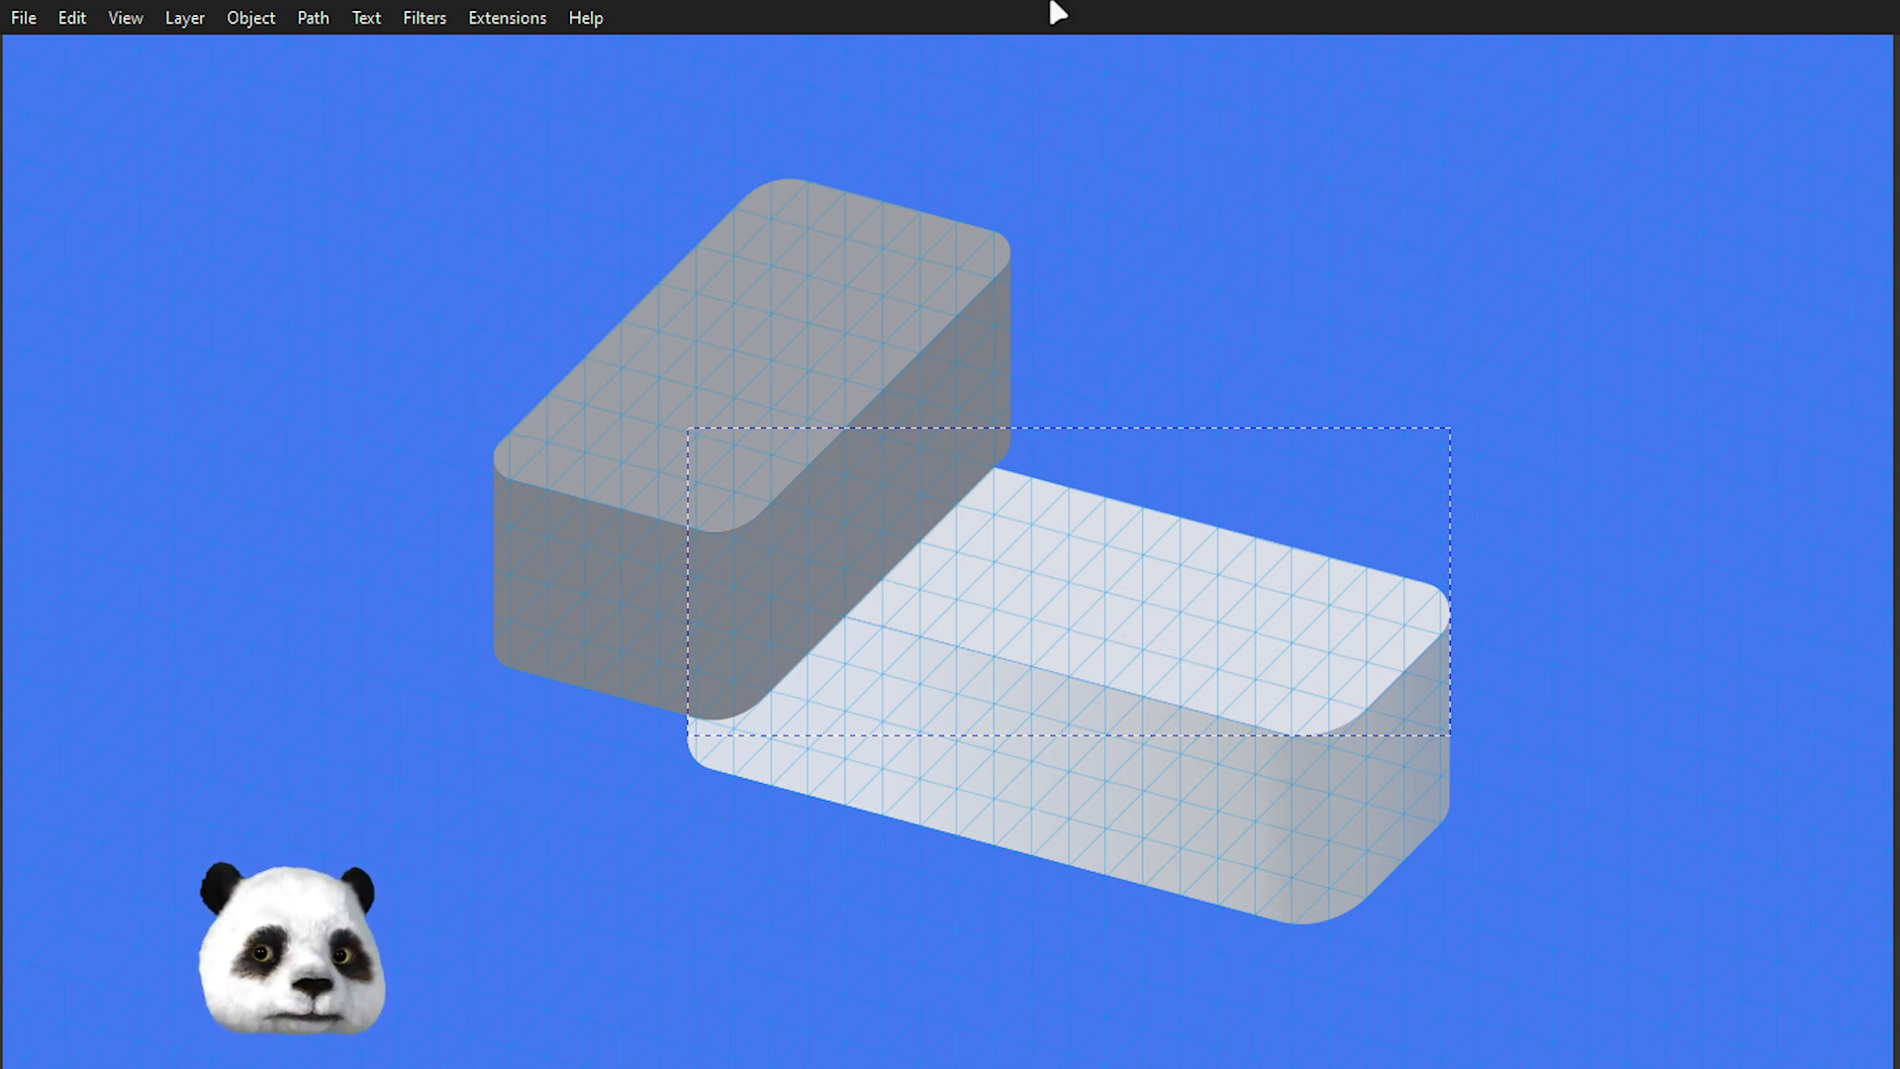
# - Add a linear gradient along the top face's length, from a purplish grey near the upper block to pale bluish grey at the far end
pyautogui.moveTo(1038, 581); pyautogui.dragTo(1276, 637)
pyautogui.moveTo(1038, 581); pyautogui.dragTo(1032, 572)
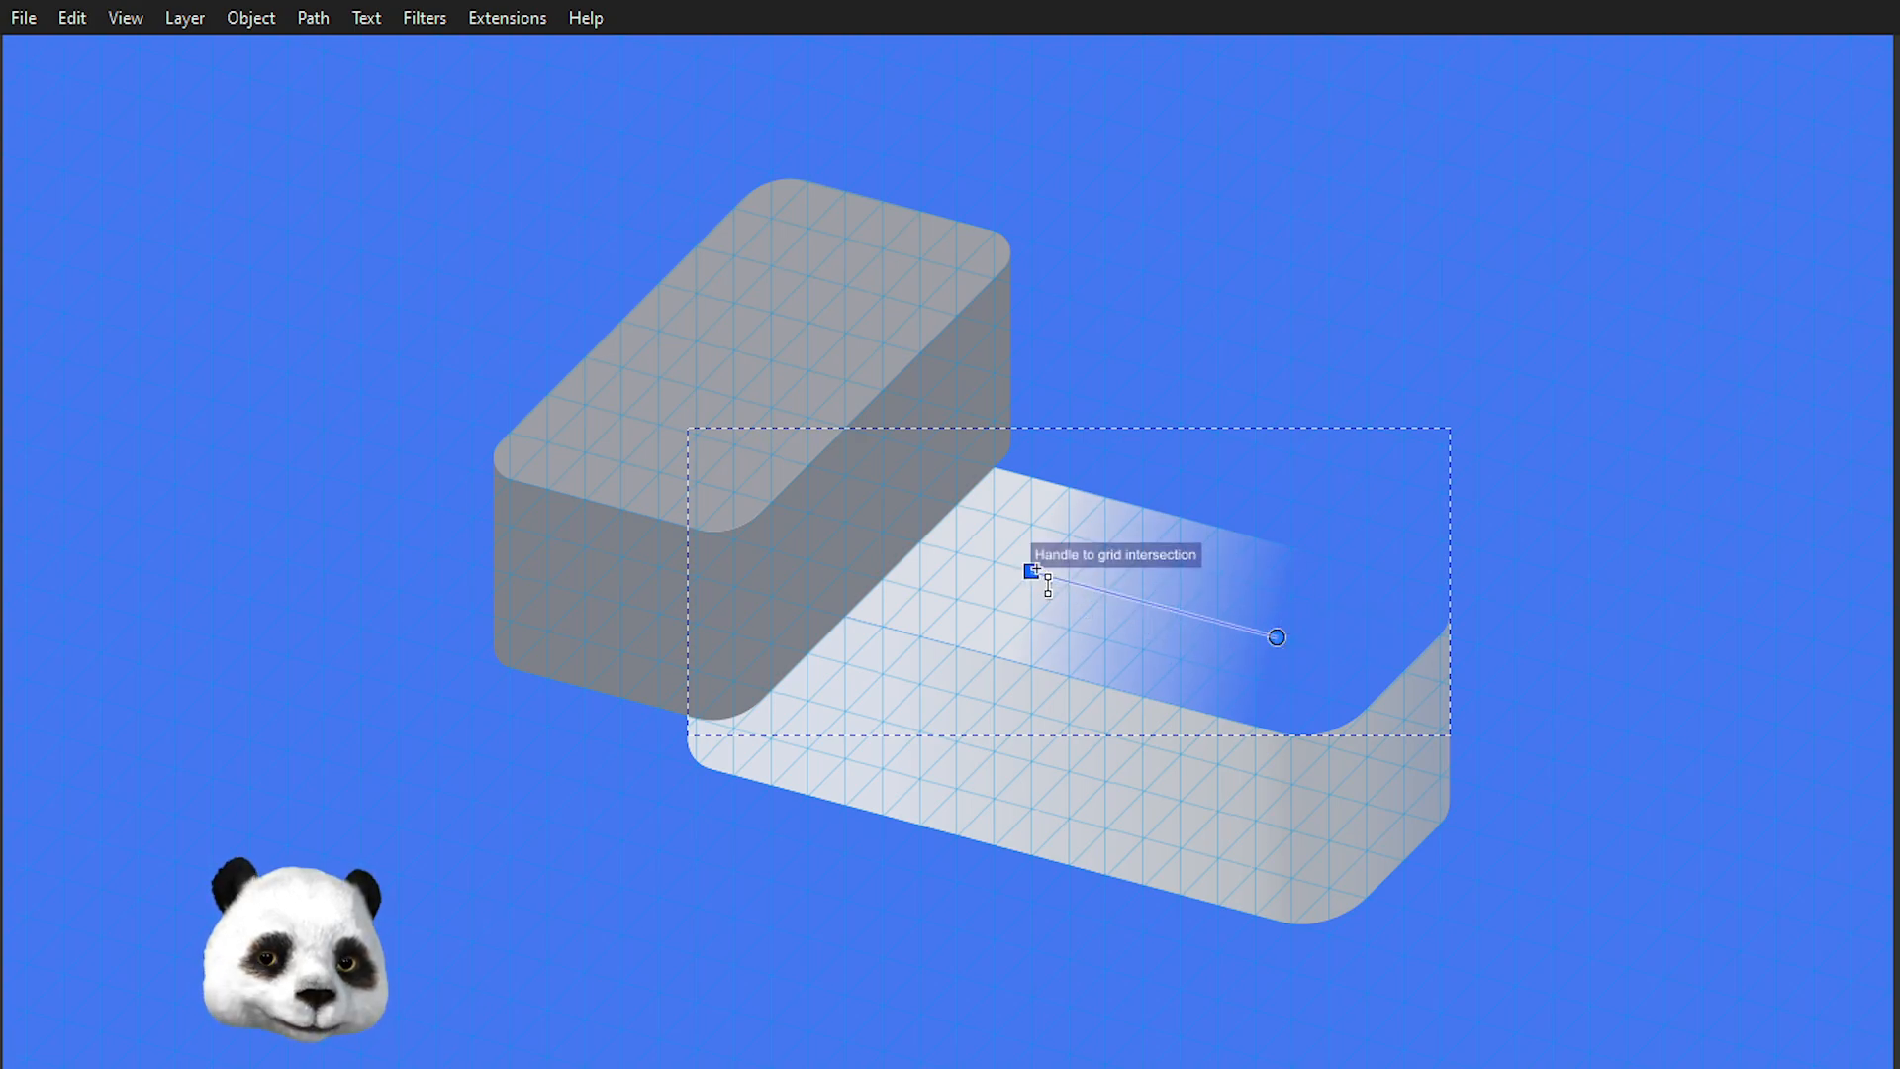
pyautogui.moveTo(1281, 638); pyautogui.dragTo(1298, 641)
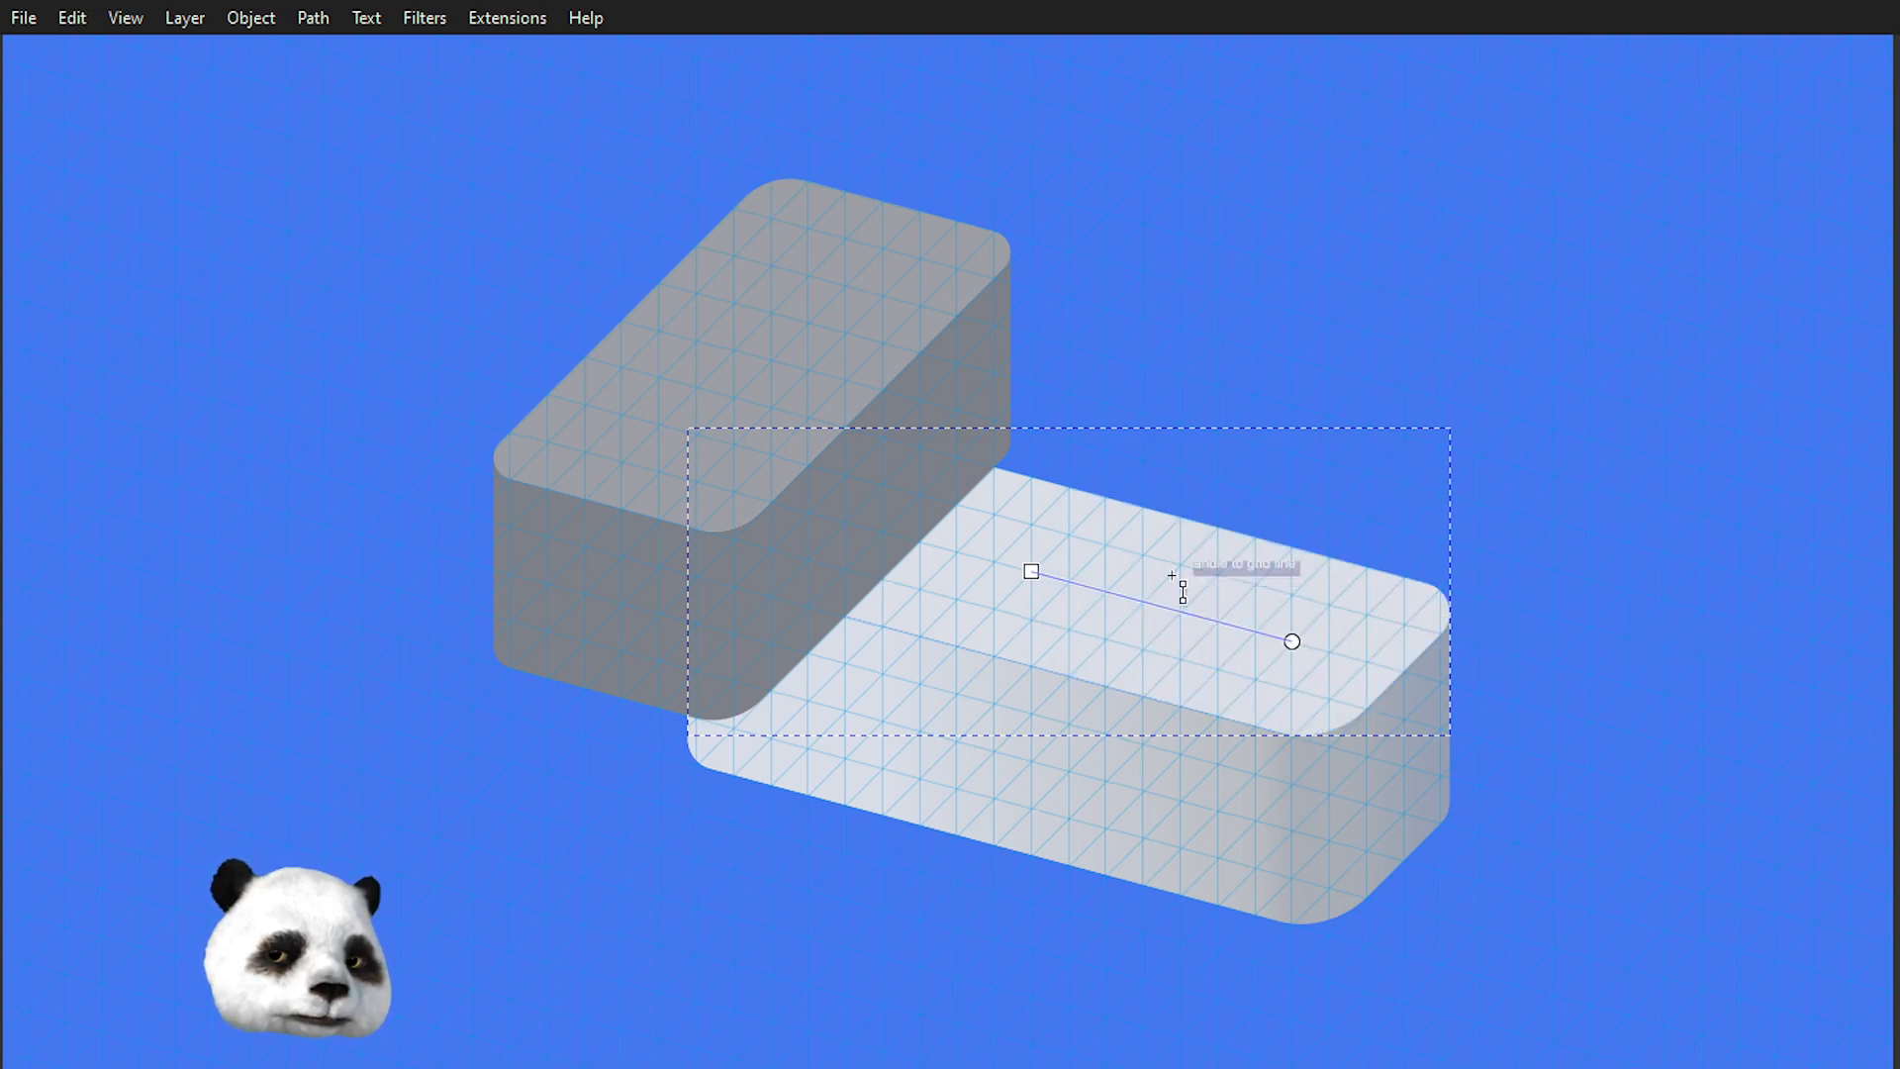
pyautogui.click(1031, 571)
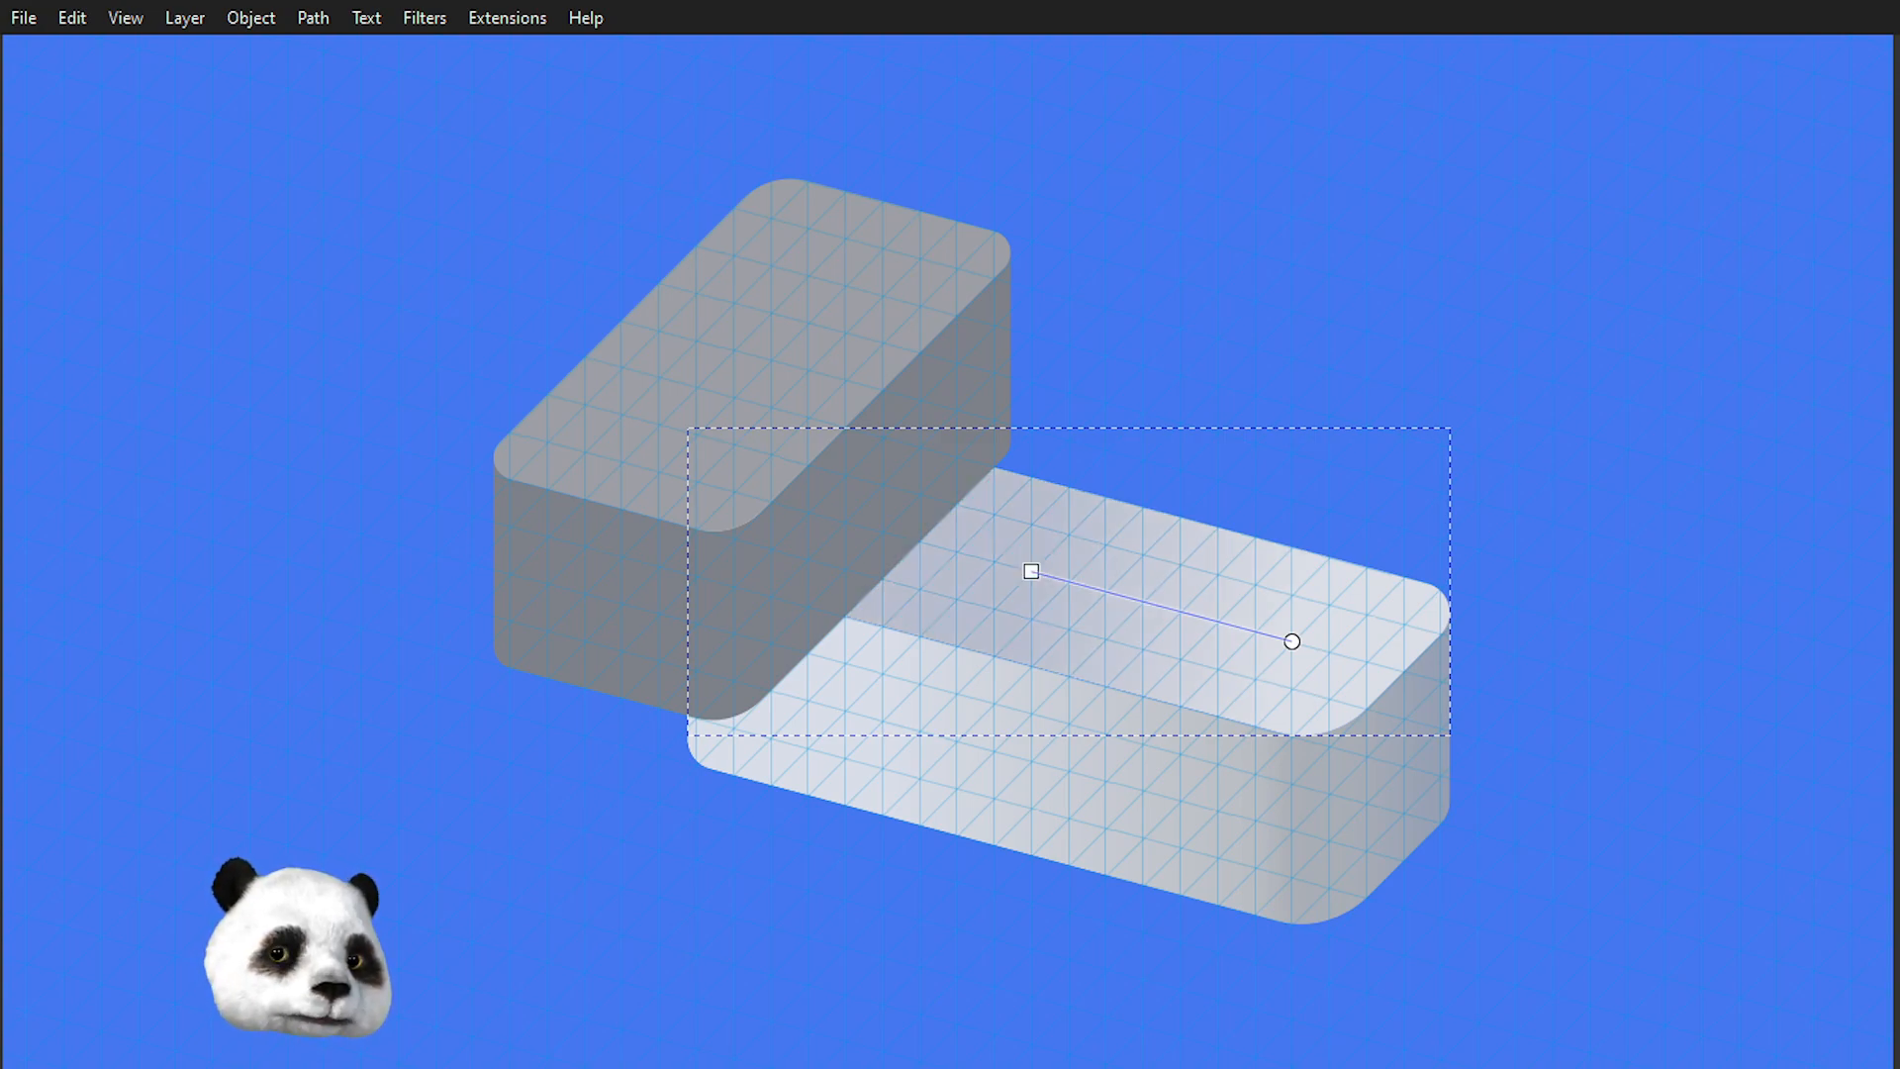
pyautogui.click(1292, 641)
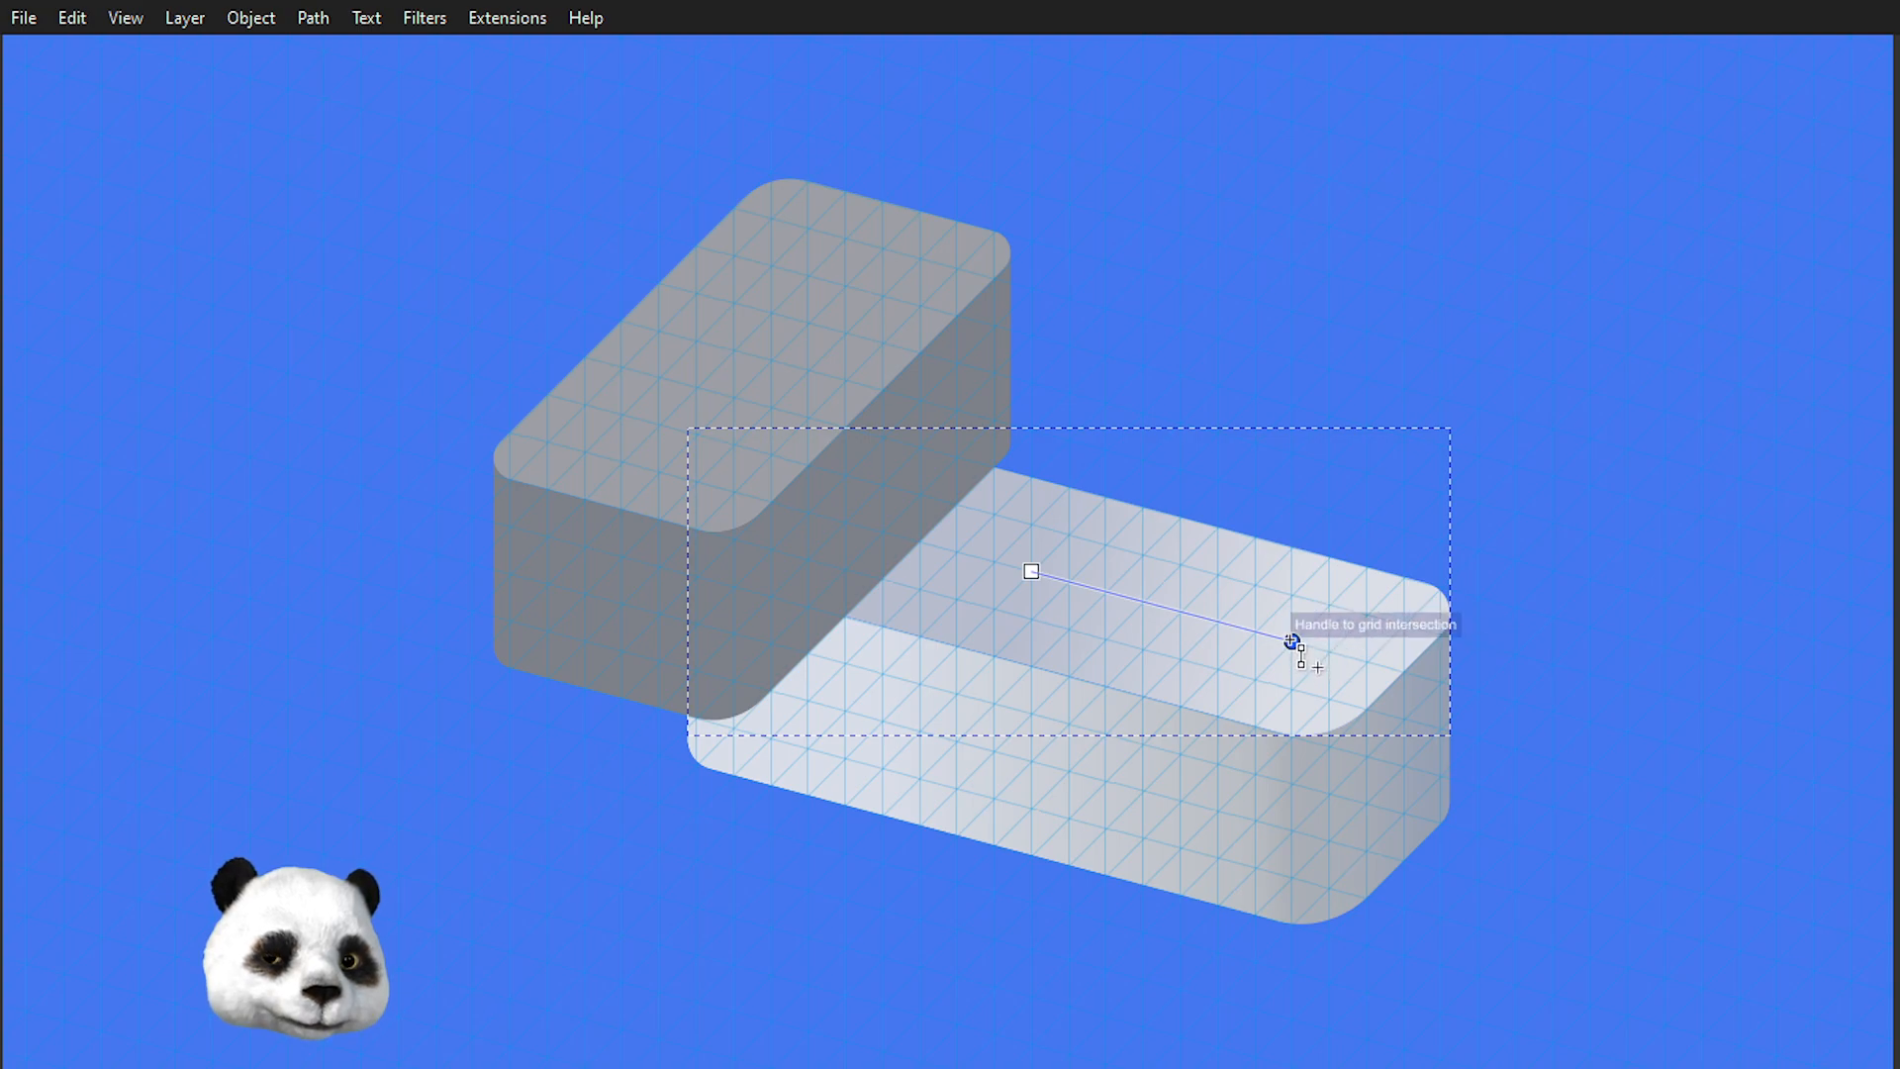
# - Move the top-face gradient's end to the front rounded corner and lighten its purplish start stop, then deselect the face
pyautogui.moveTo(1293, 641)
pyautogui.mouseDown()
pyautogui.moveTo(1256, 671)
pyautogui.moveTo(1257, 708)
pyautogui.moveTo(1086, 633)
pyautogui.moveTo(1105, 638)
pyautogui.mouseUp()
pyautogui.moveTo(1205, 680)
pyautogui.mouseDown()
pyautogui.moveTo(1274, 727)
pyautogui.moveTo(1293, 782)
pyautogui.moveTo(1293, 760)
pyautogui.moveTo(1351, 770)
pyautogui.moveTo(1276, 728)
pyautogui.moveTo(1291, 735)
pyautogui.mouseUp()
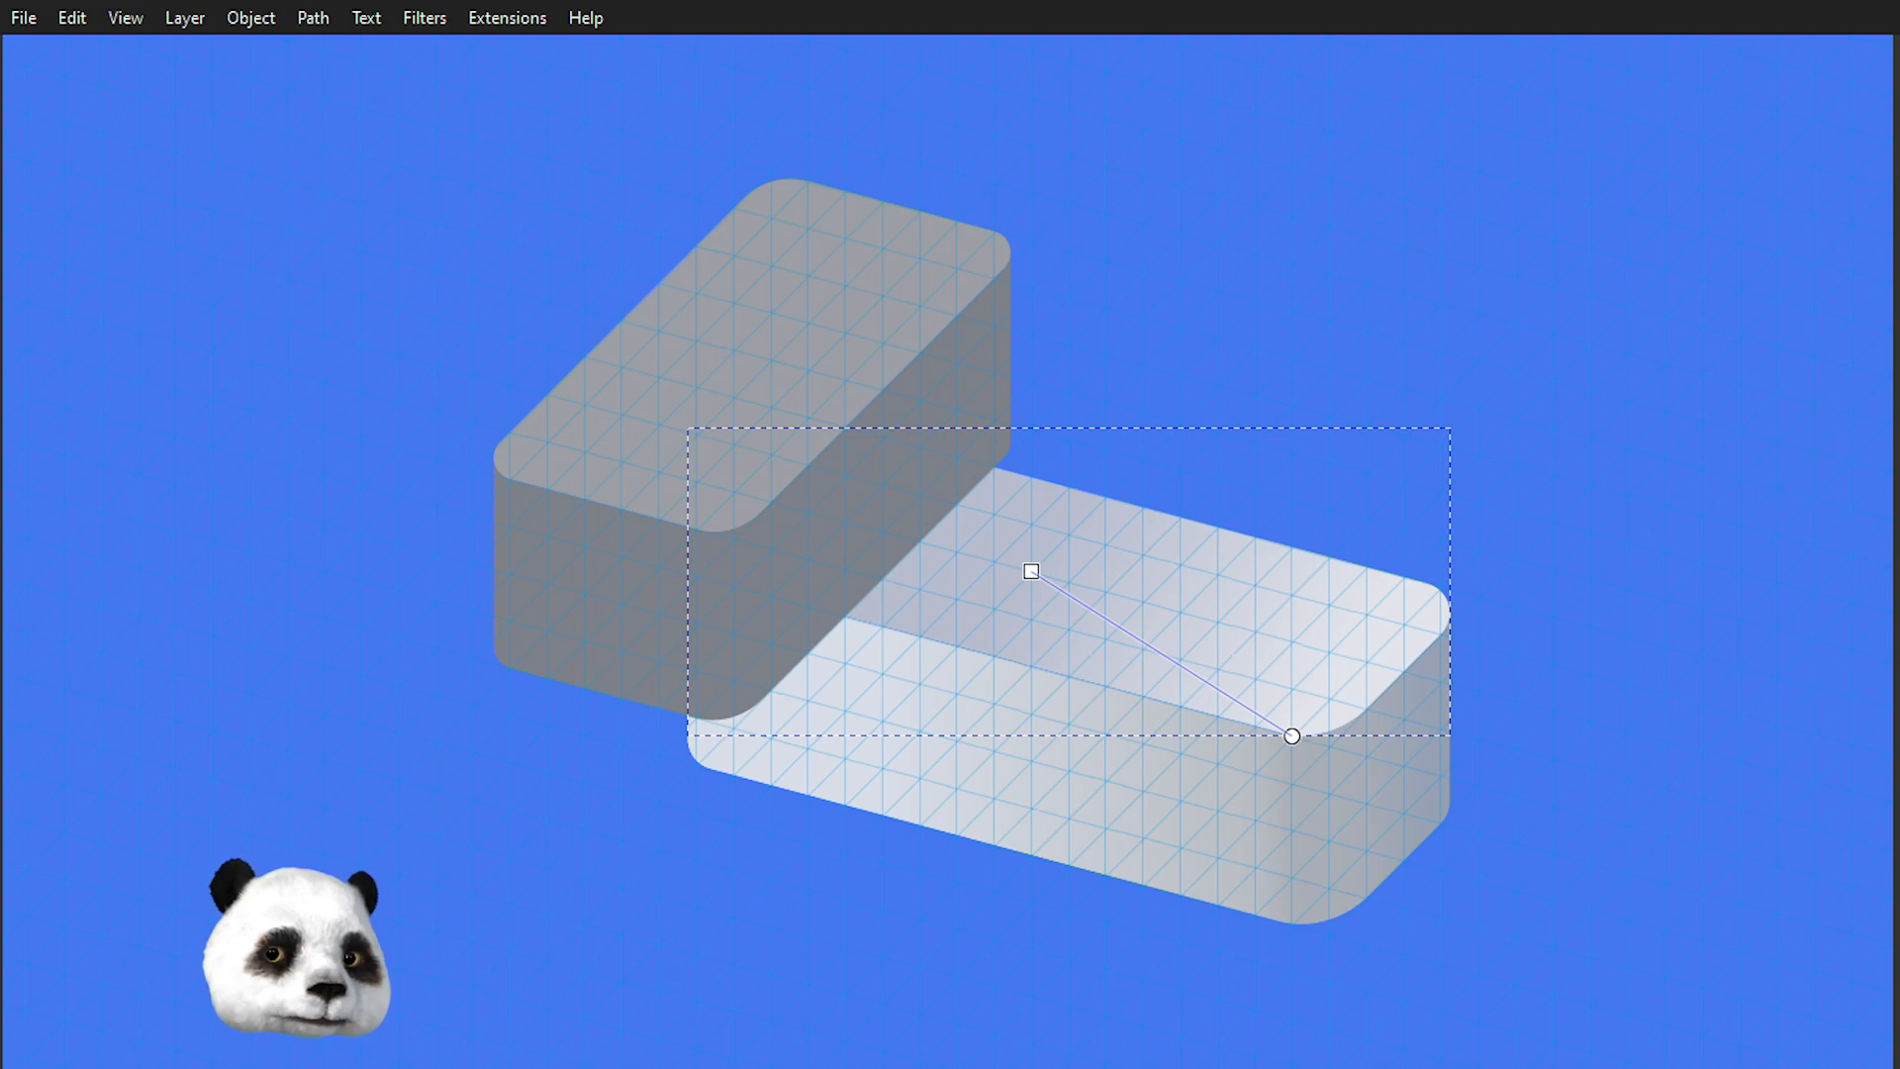
pyautogui.click(1031, 571)
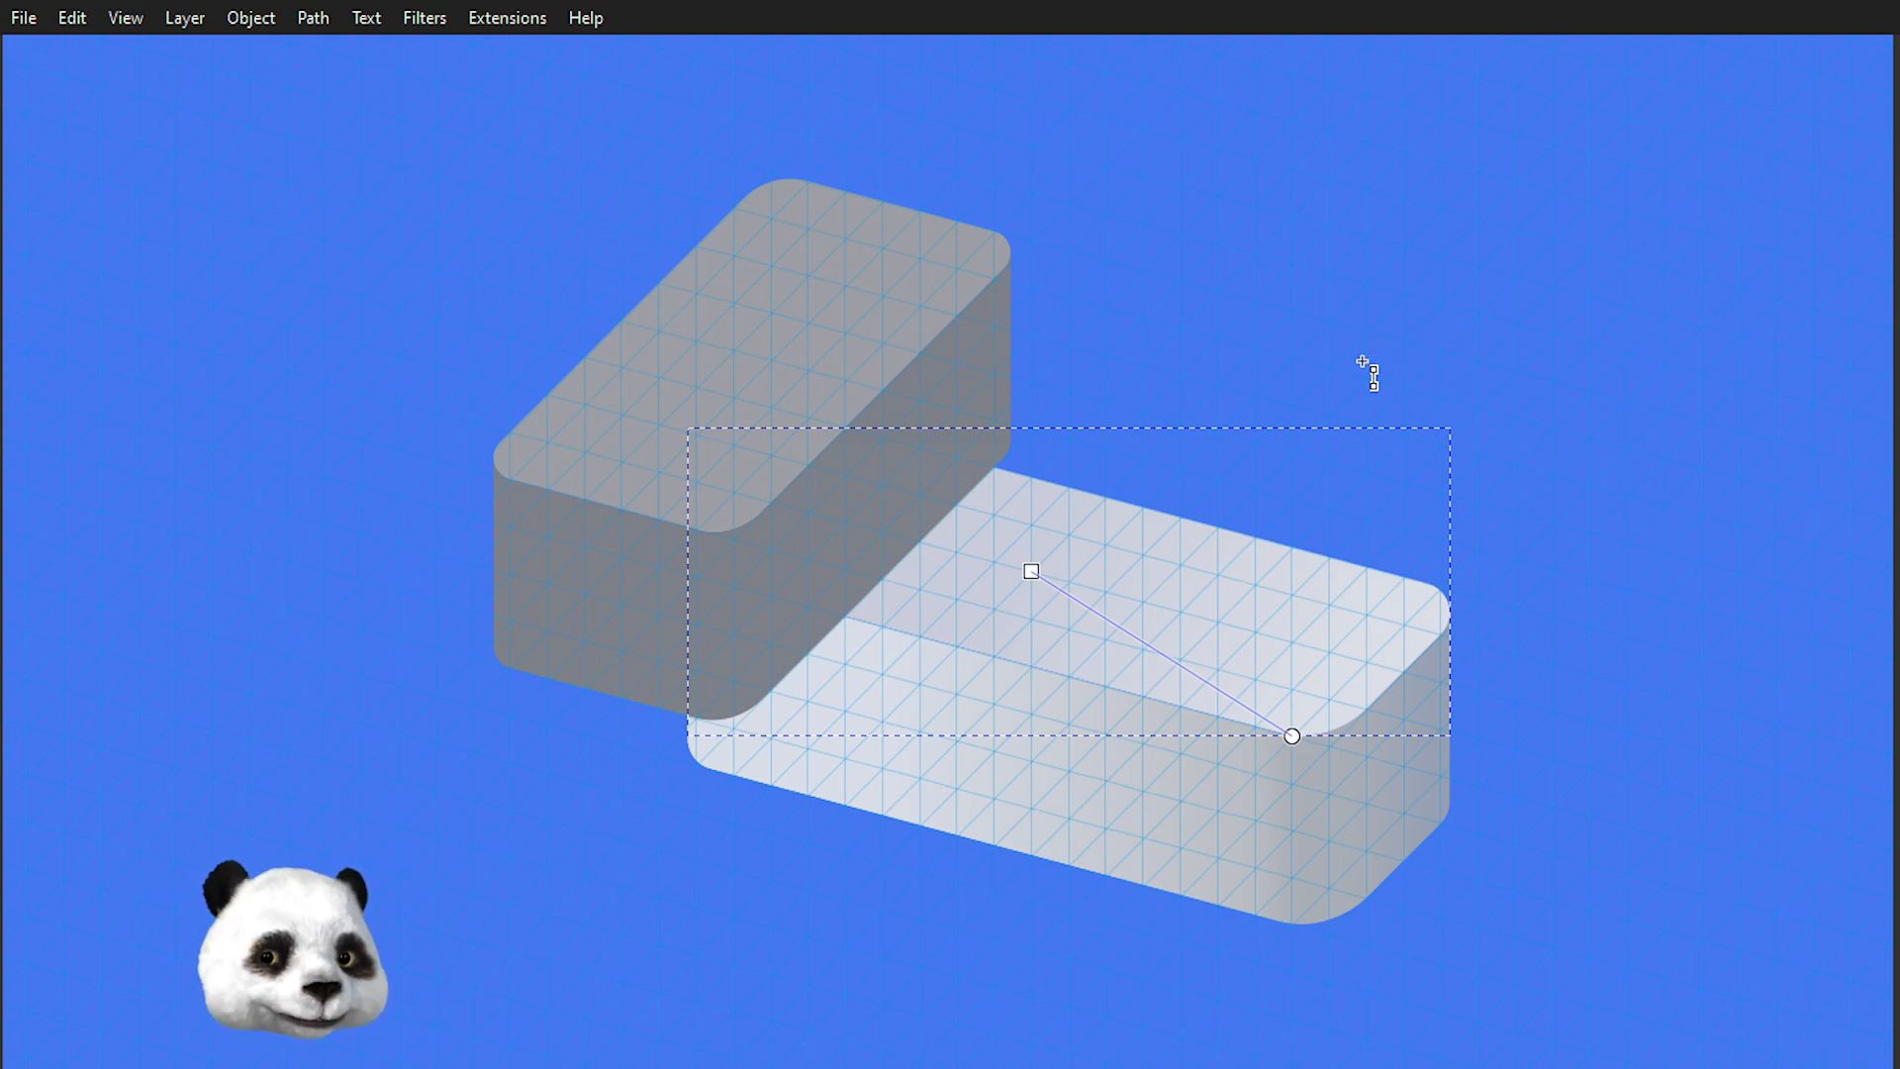
pyautogui.press('s')
pyautogui.press('Escape')
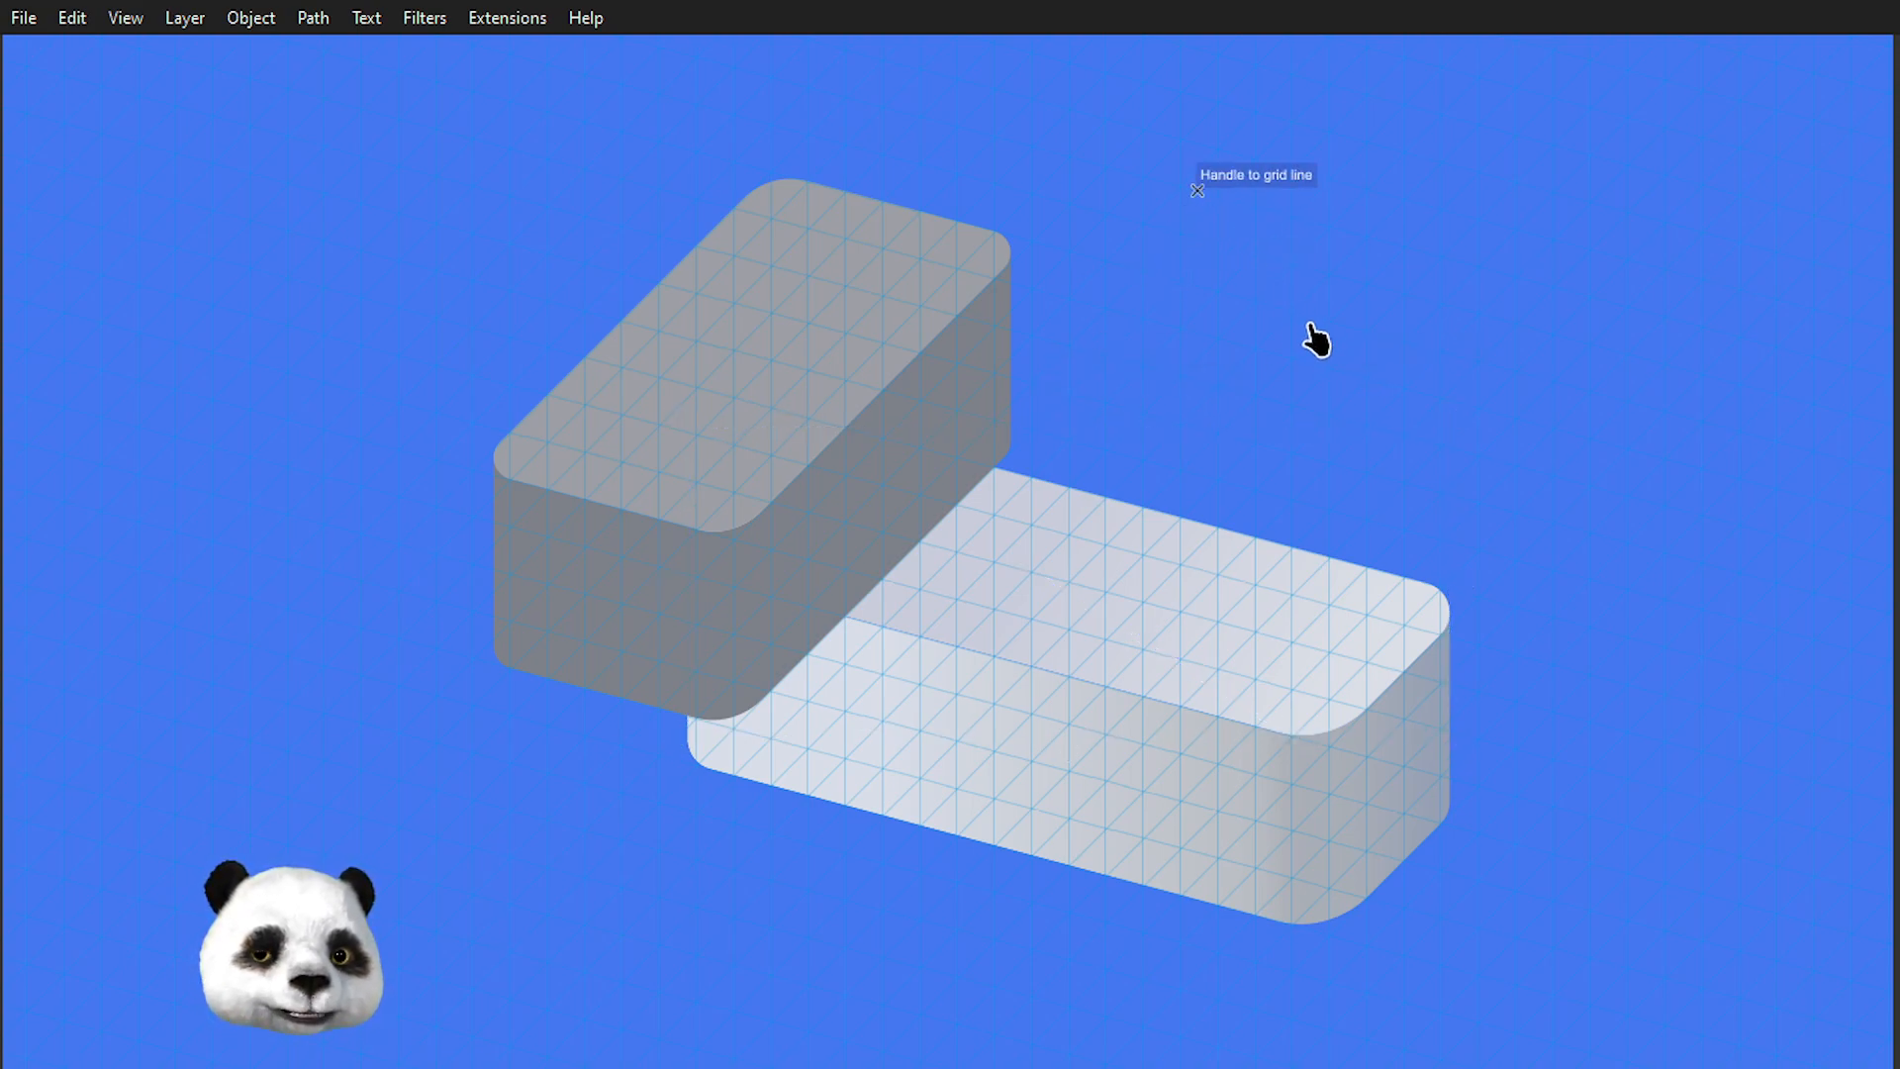
pyautogui.scroll(-5, 1306, 331)
pyautogui.scroll(12, 1348, 403)
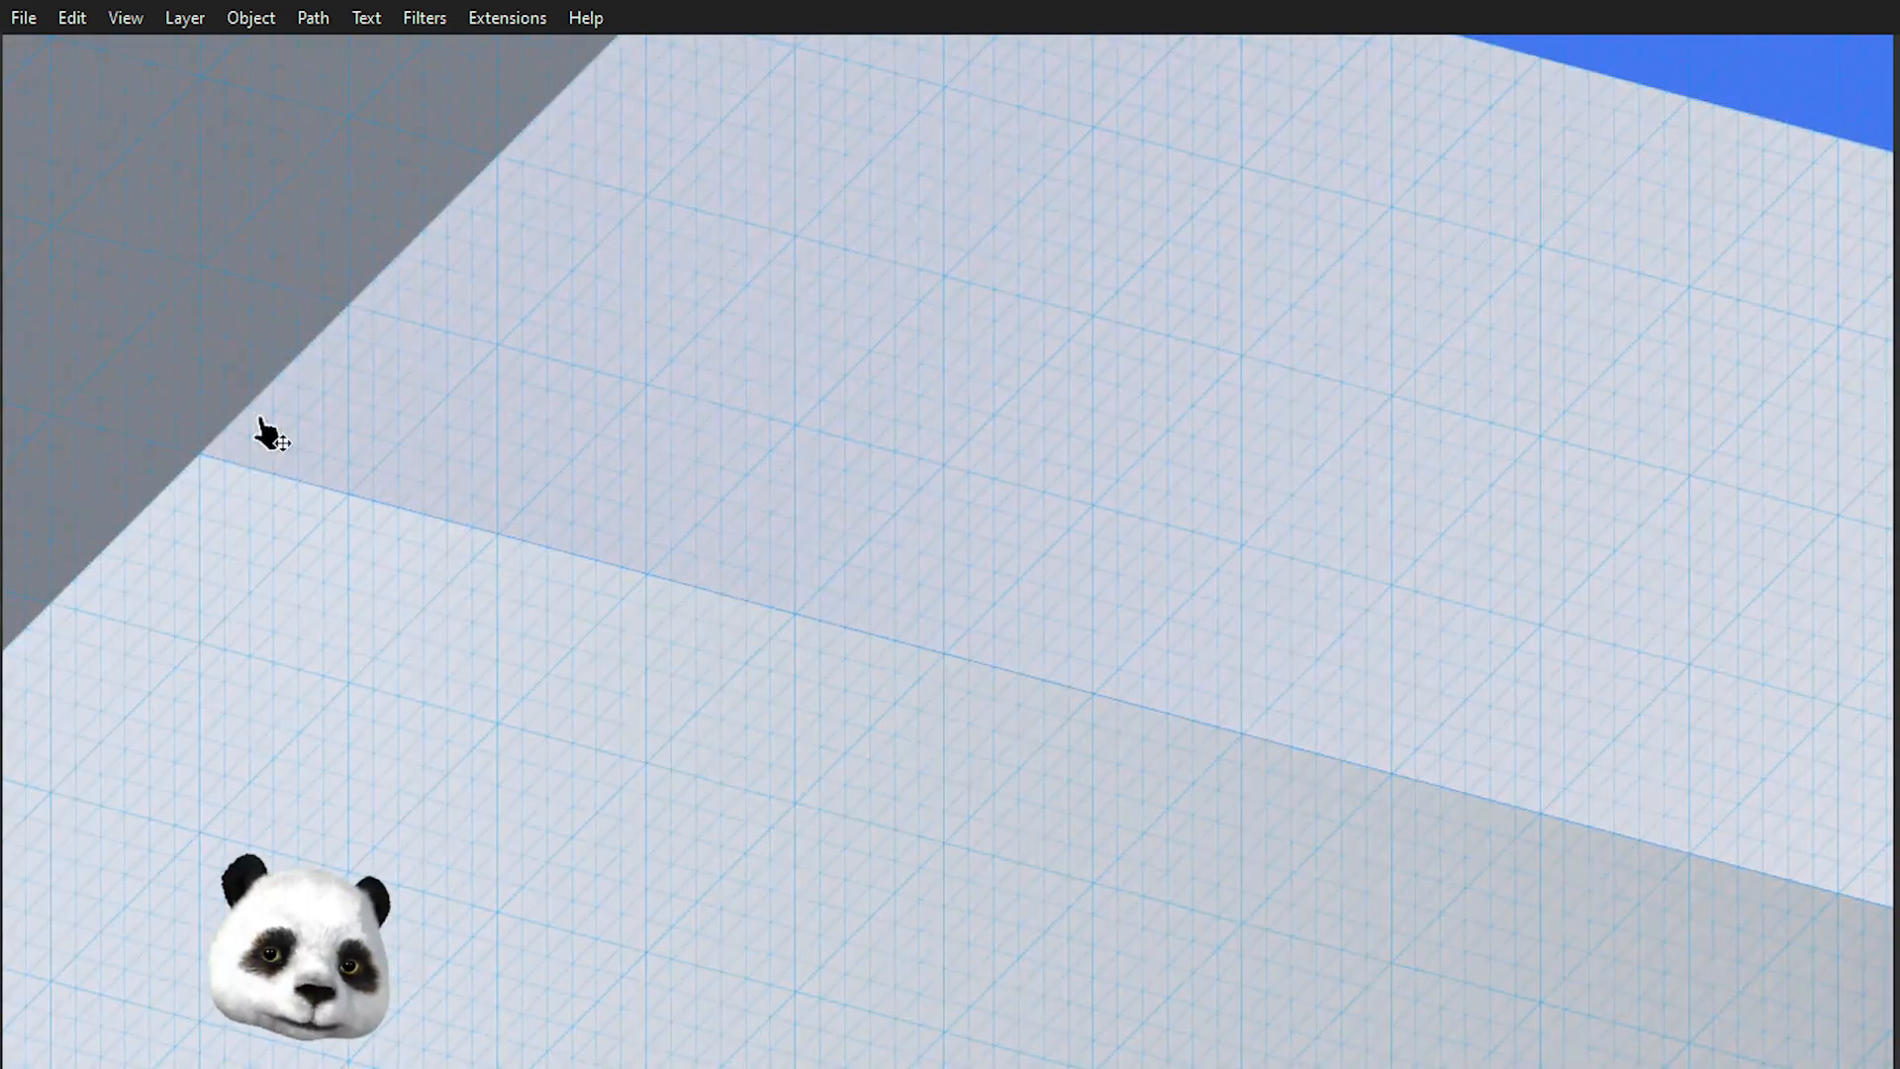
pyautogui.scroll(-10, 628, 623)
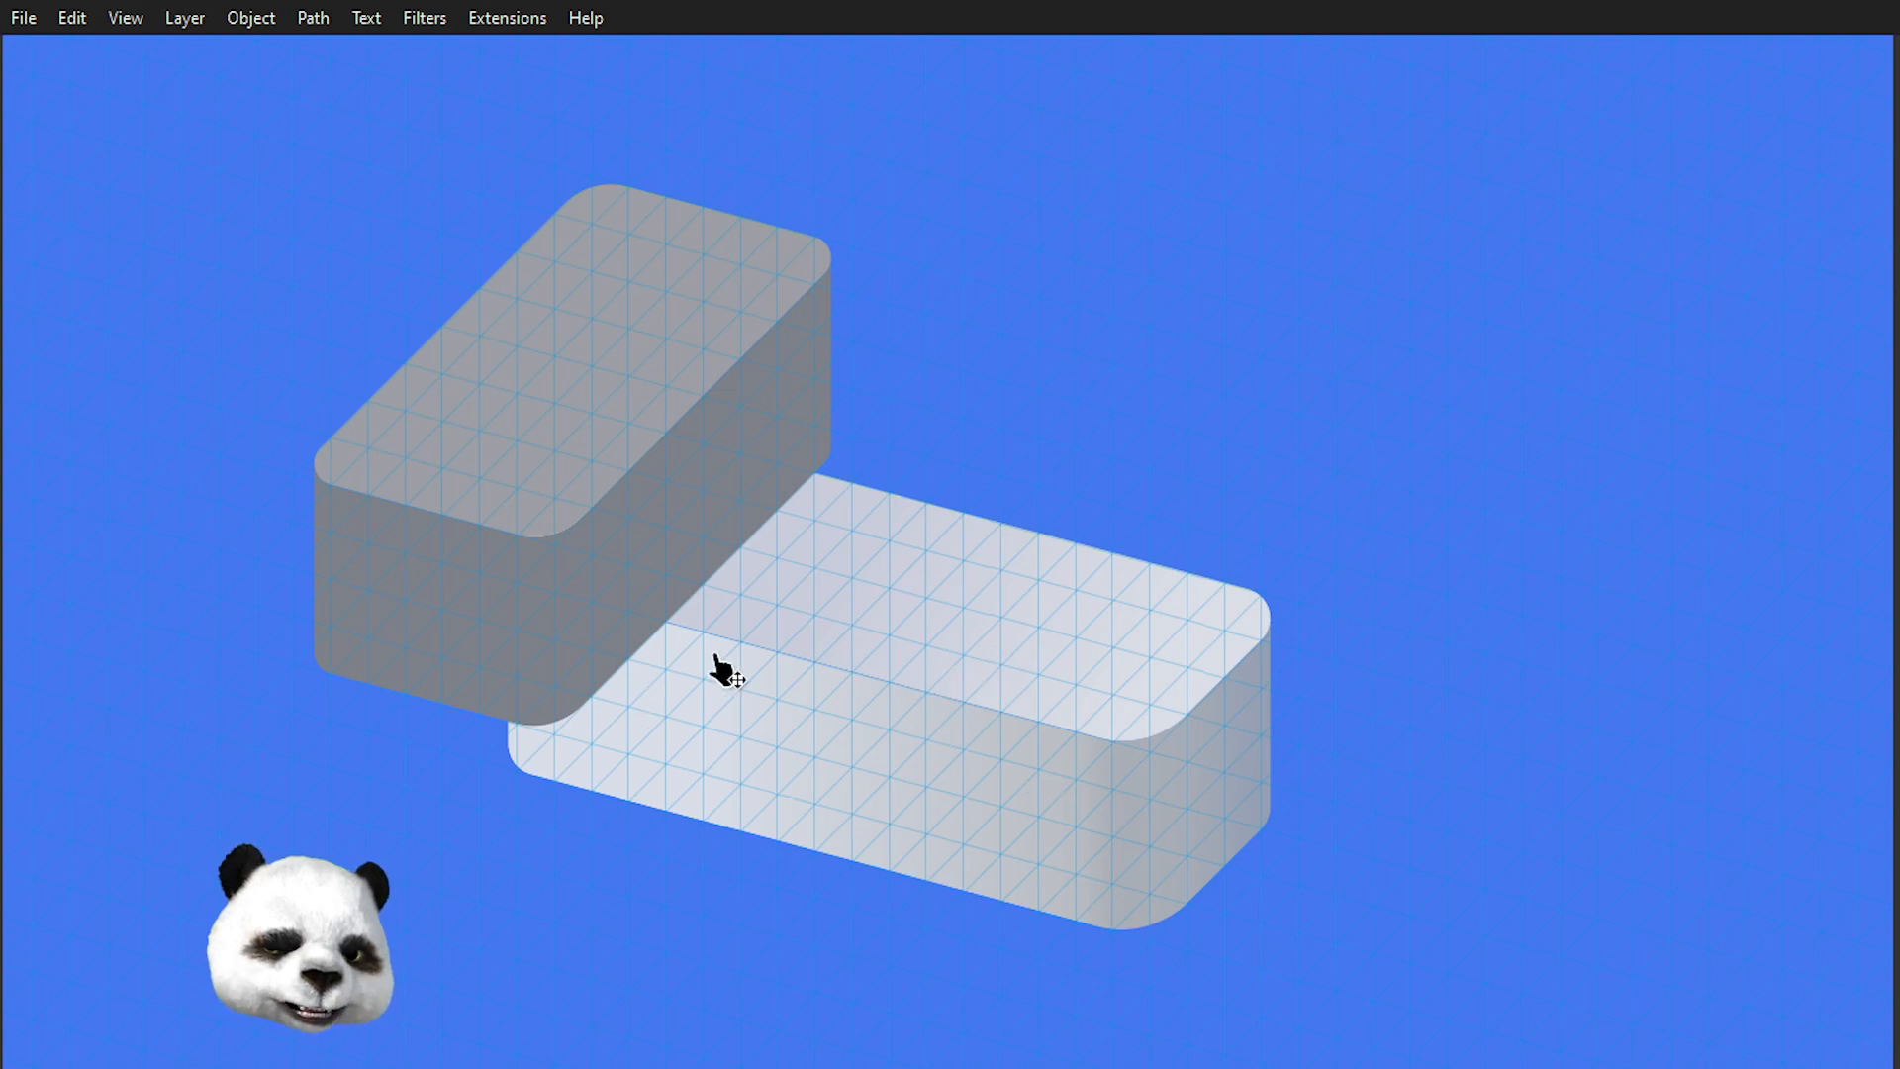
pyautogui.moveTo(928, 642); pyautogui.dragTo(760, 585)
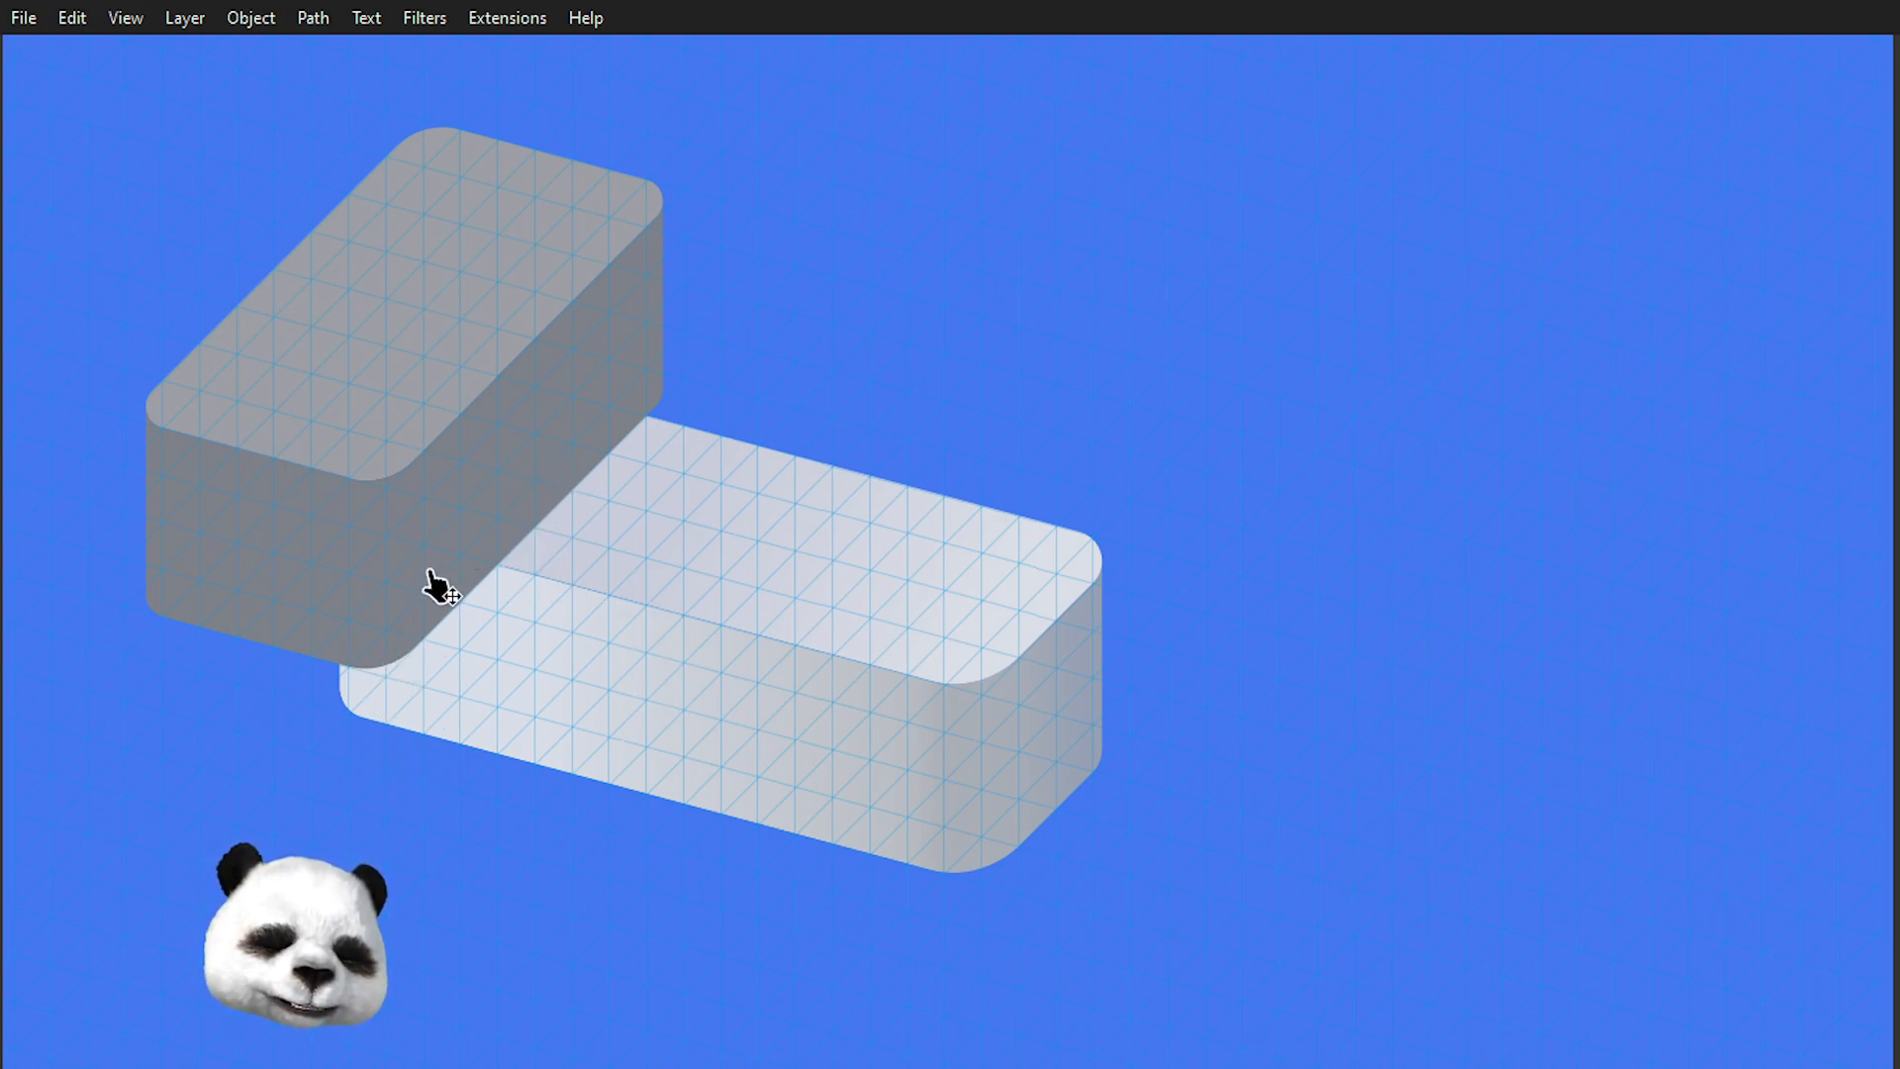
pyautogui.click(522, 458)
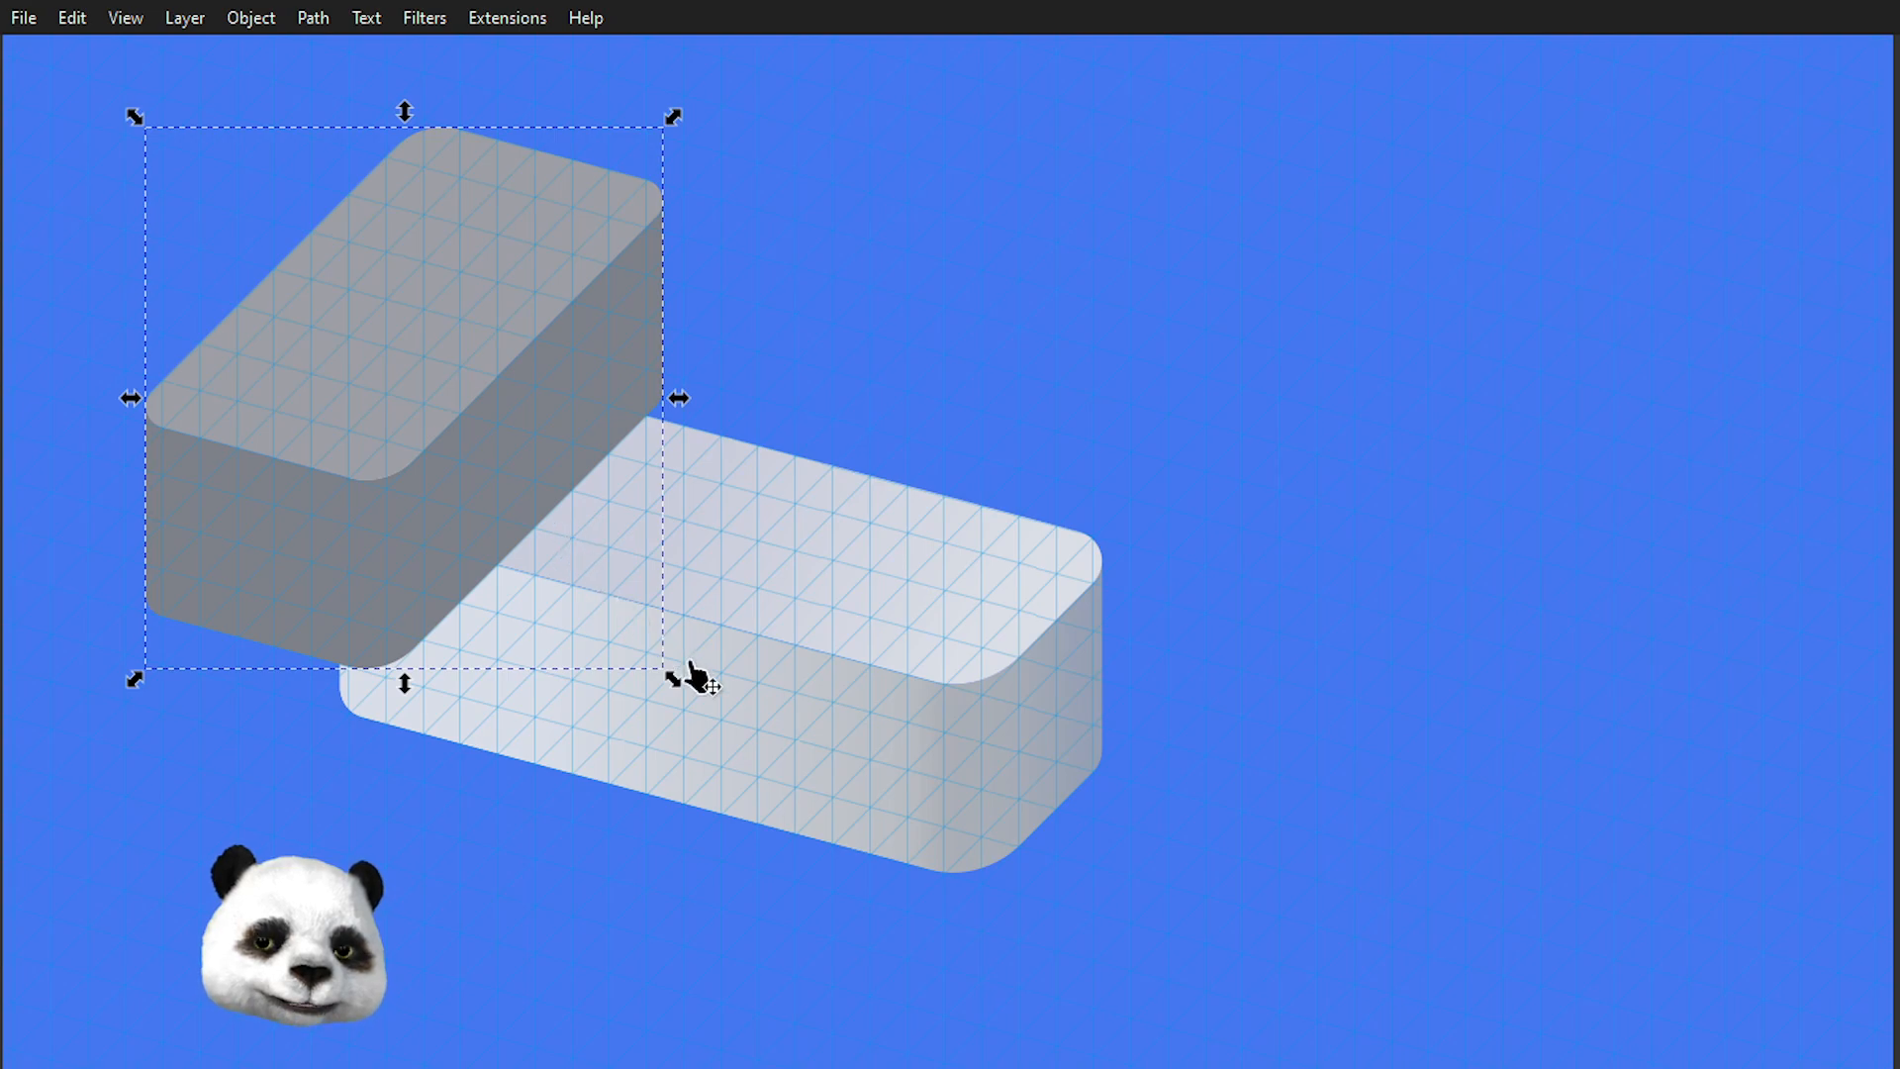
pyautogui.moveTo(607, 722); pyautogui.dragTo(1089, 792)
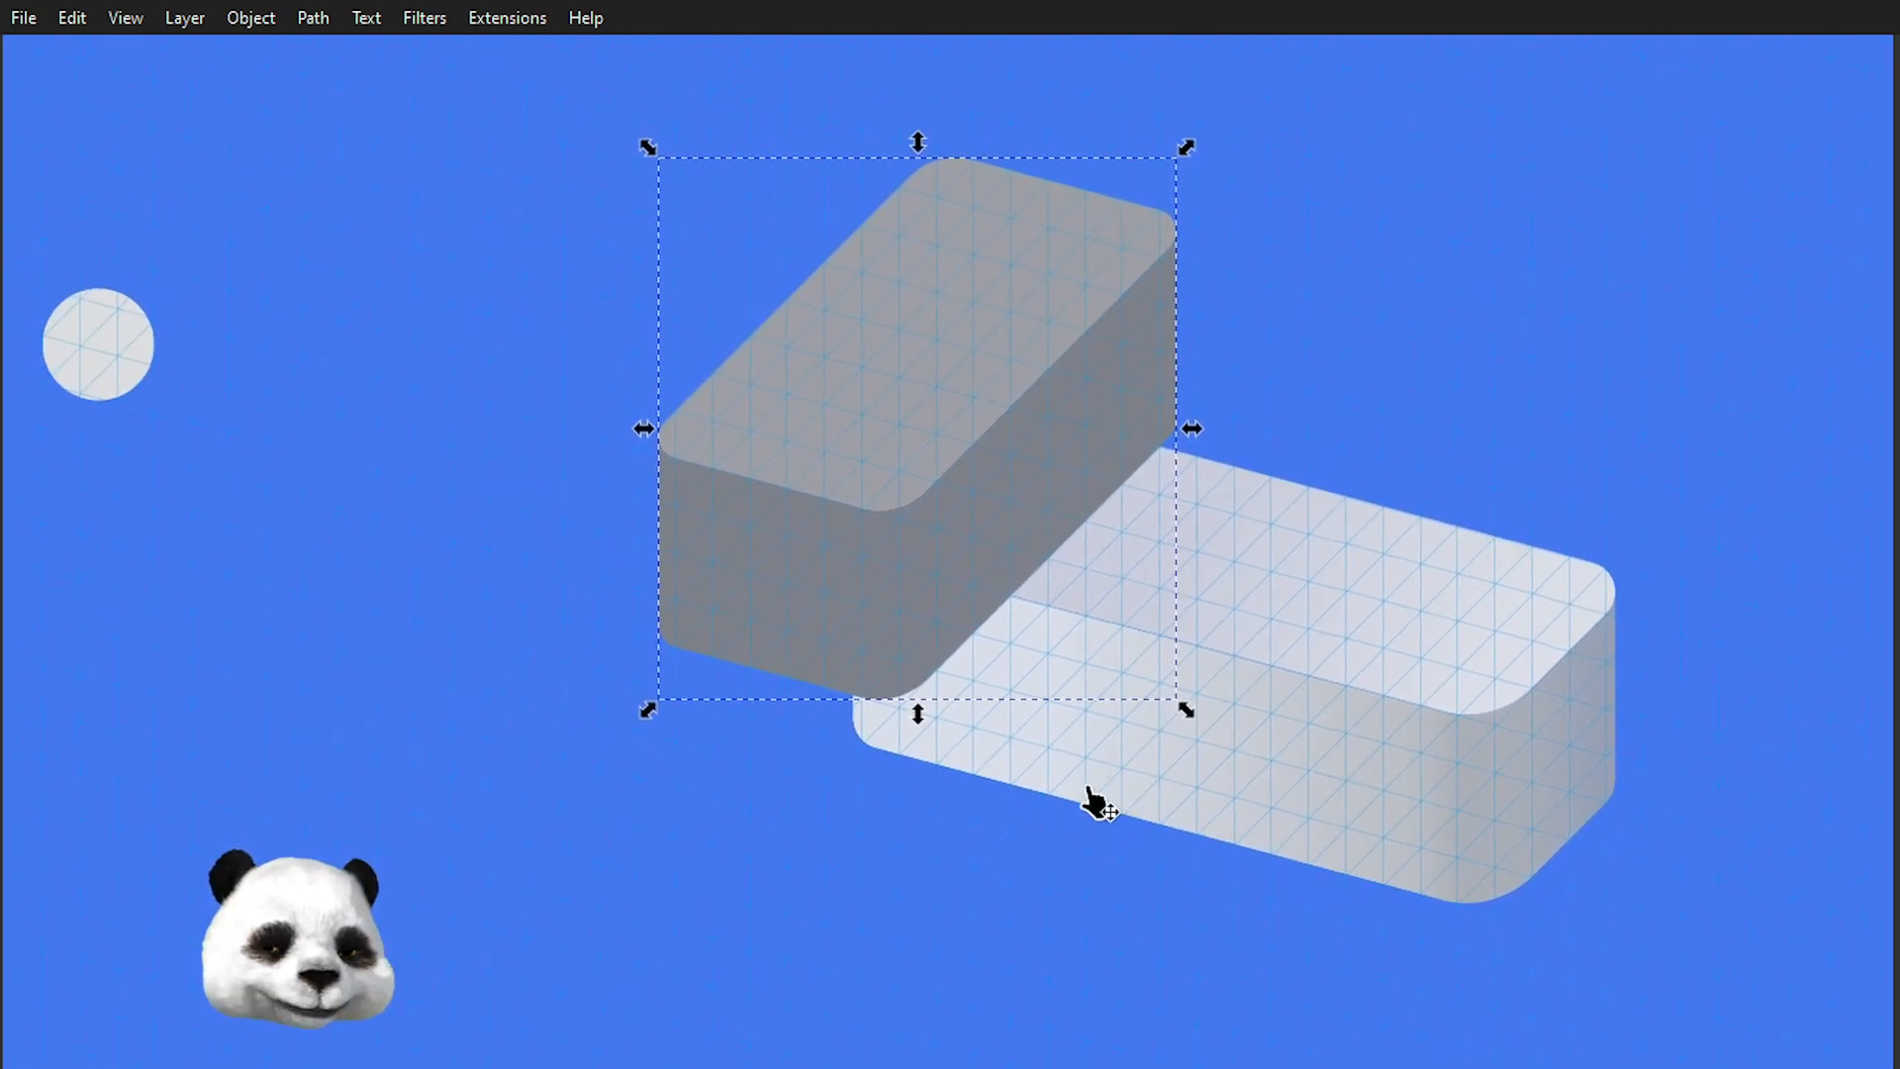
pyautogui.click(1091, 778)
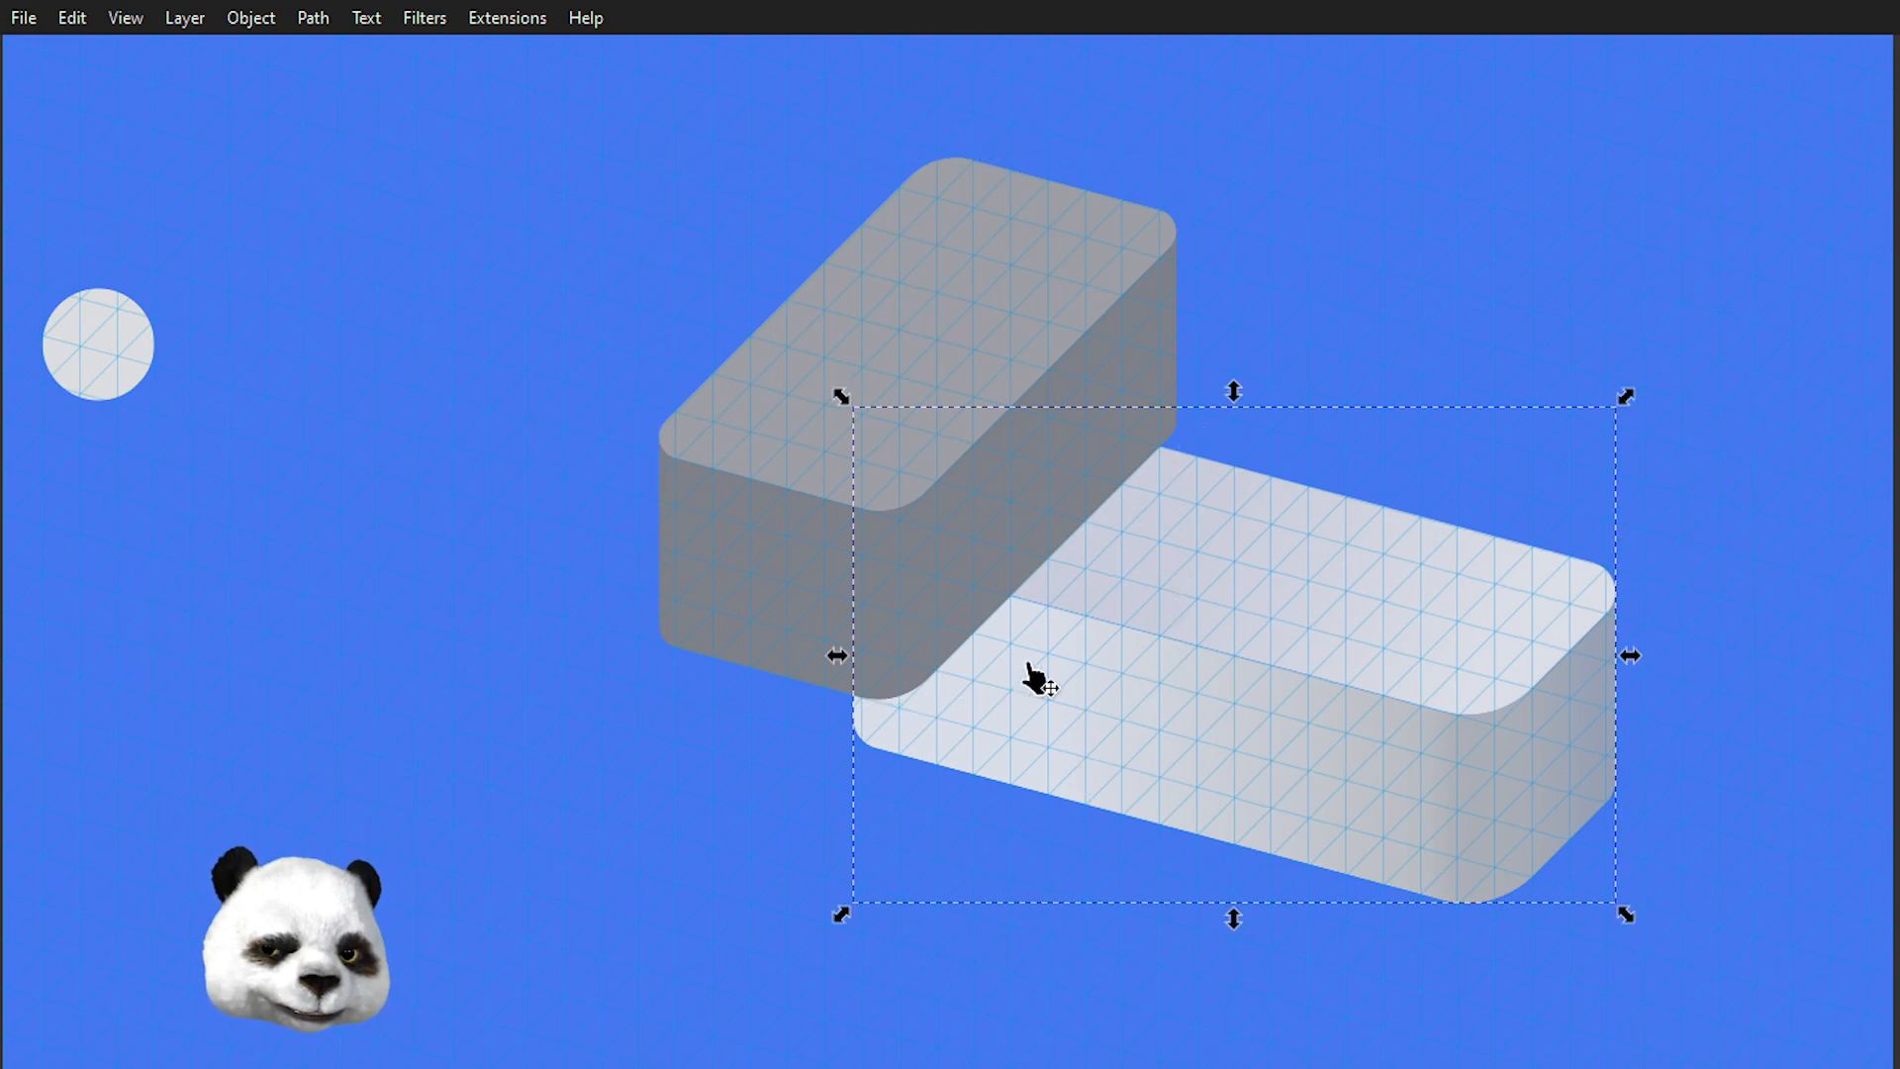
pyautogui.click(781, 574)
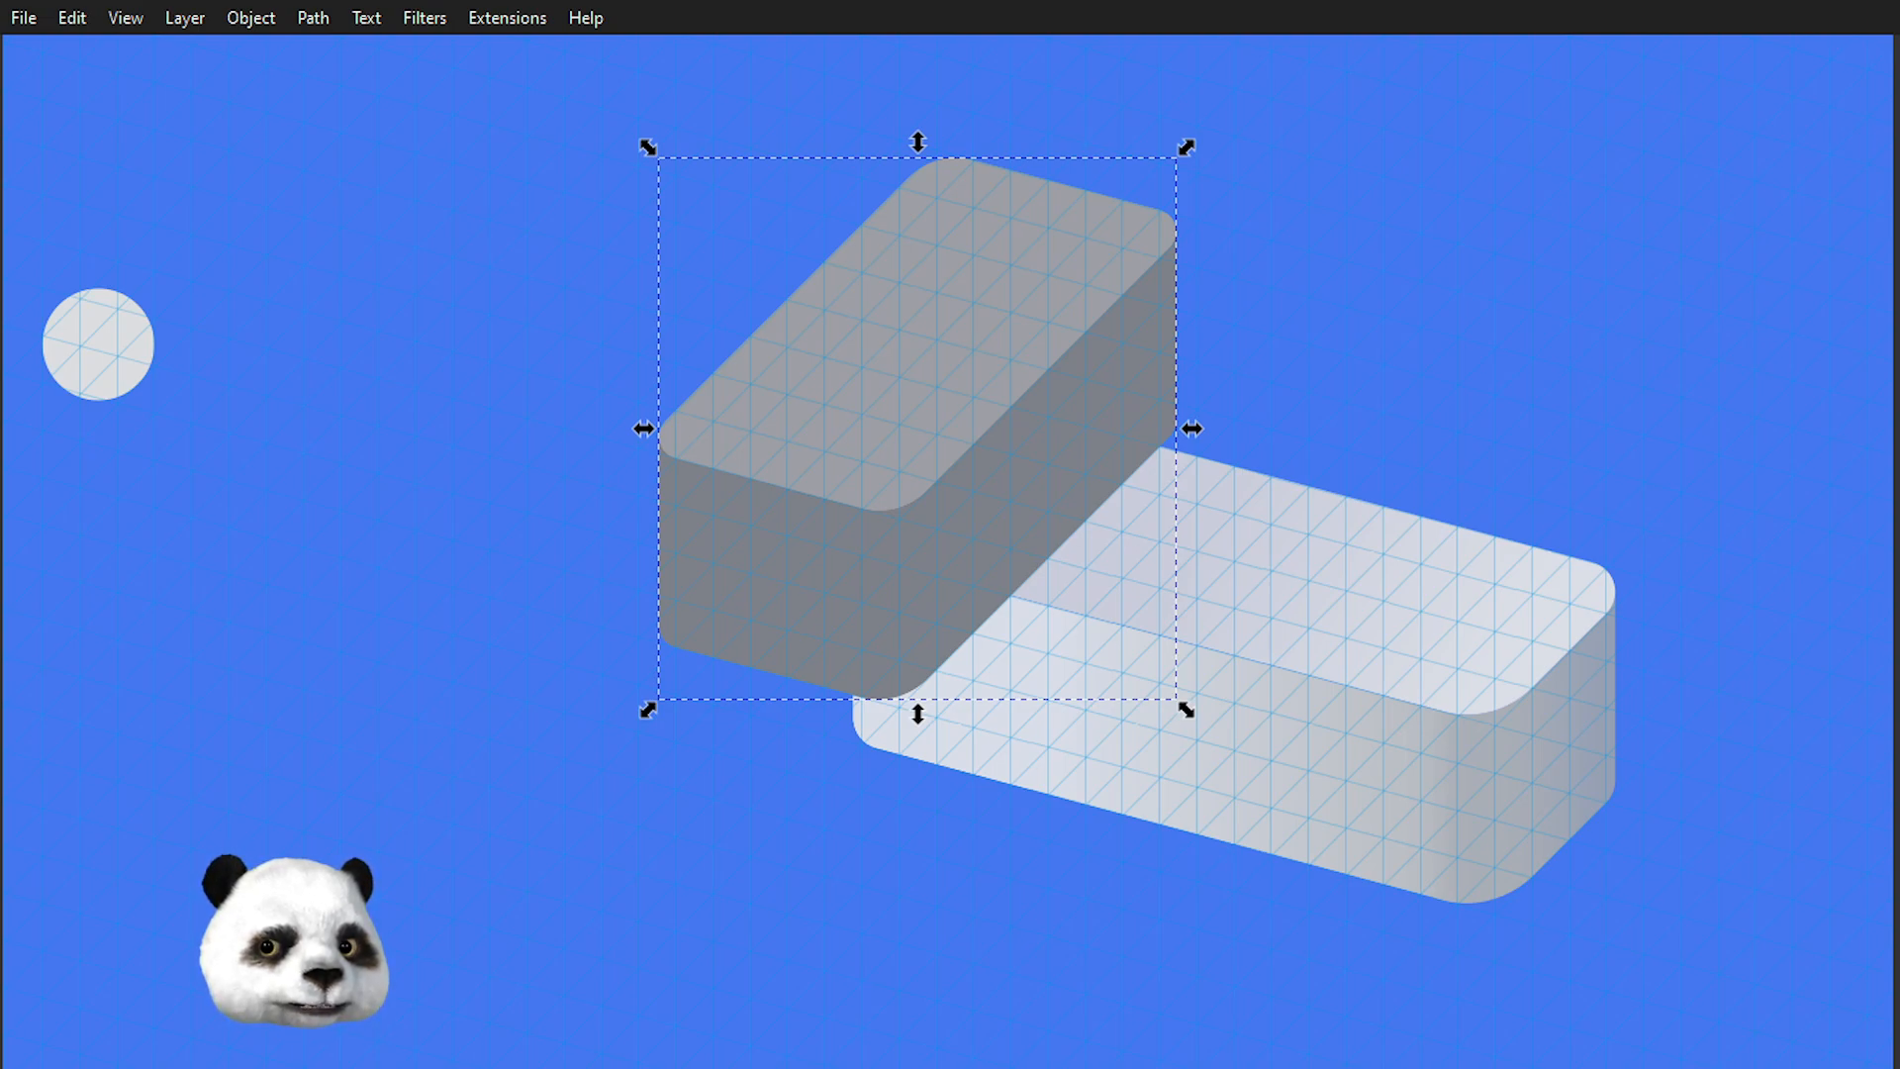
pyautogui.press('Escape')
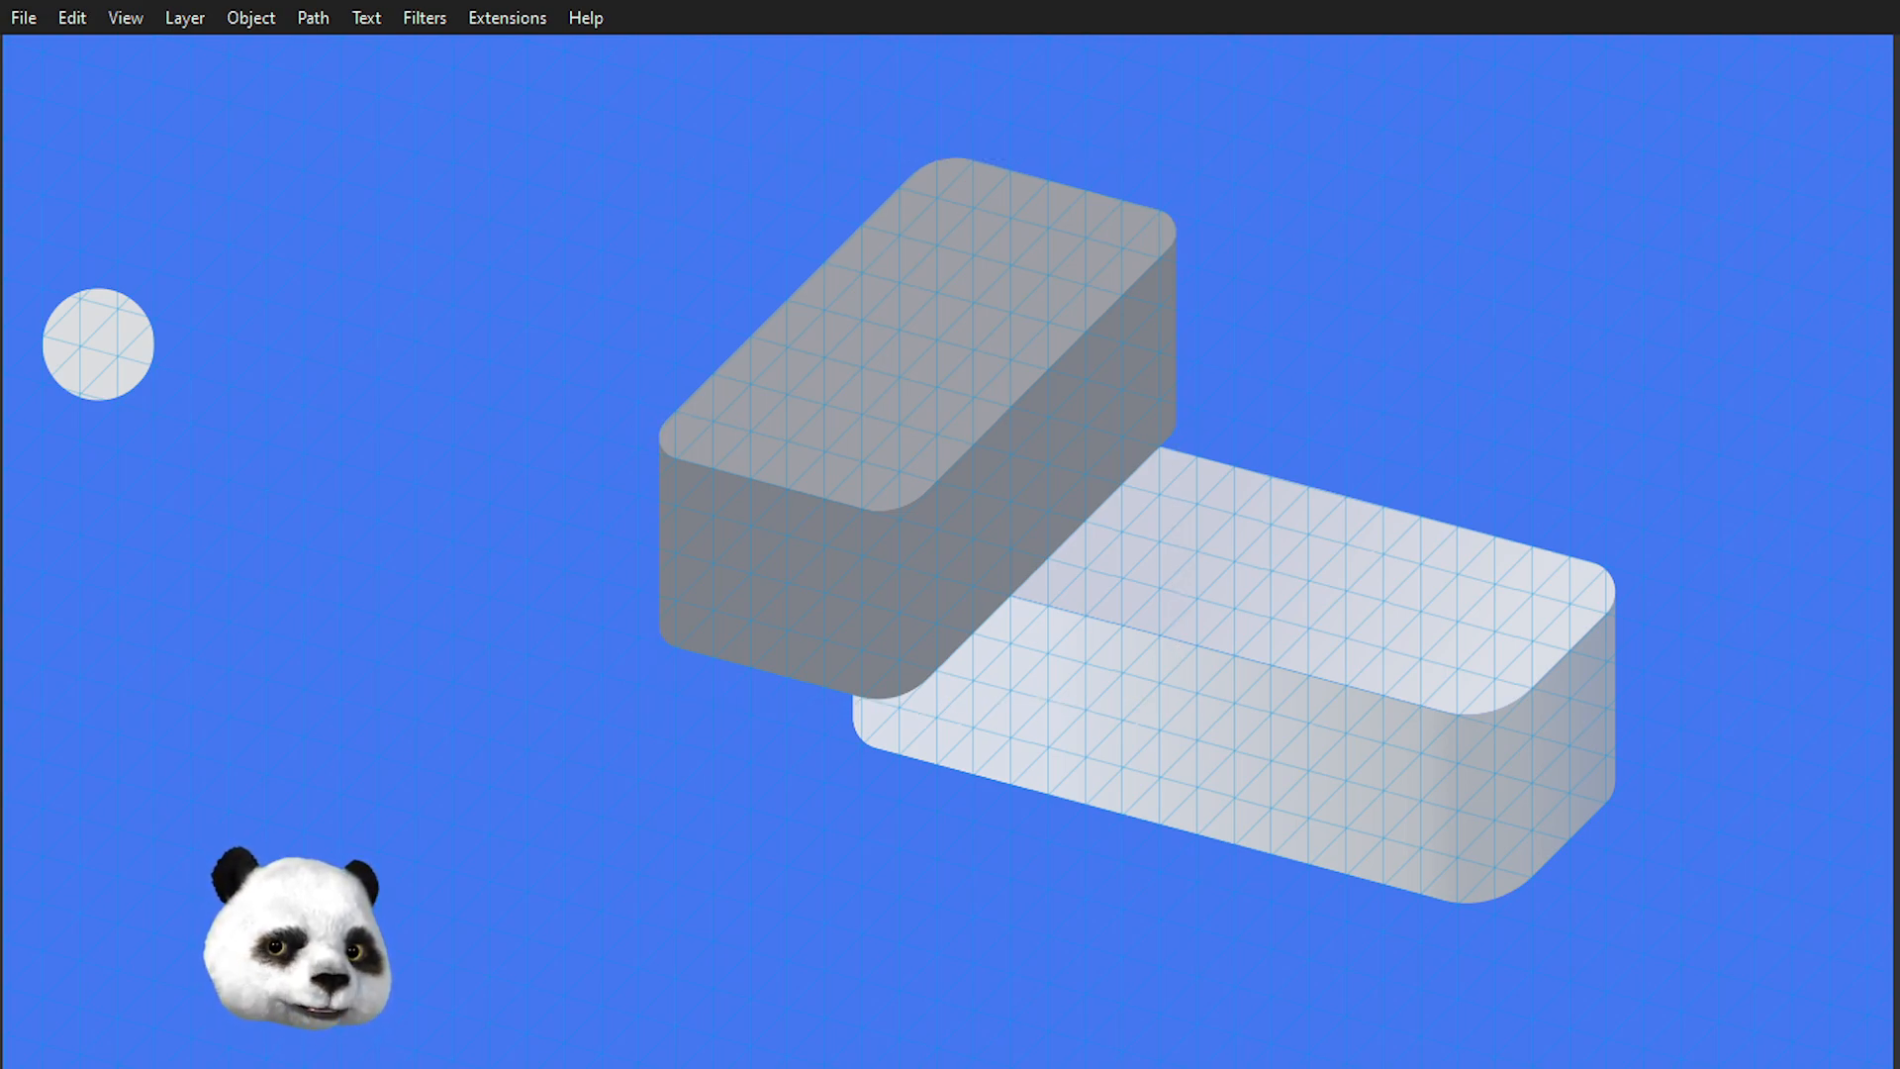
# - Select the upper block's side faces inside its group and fill them with the light grey sampled from the reference circle
pyautogui.hotkey('shift', 'Tab')
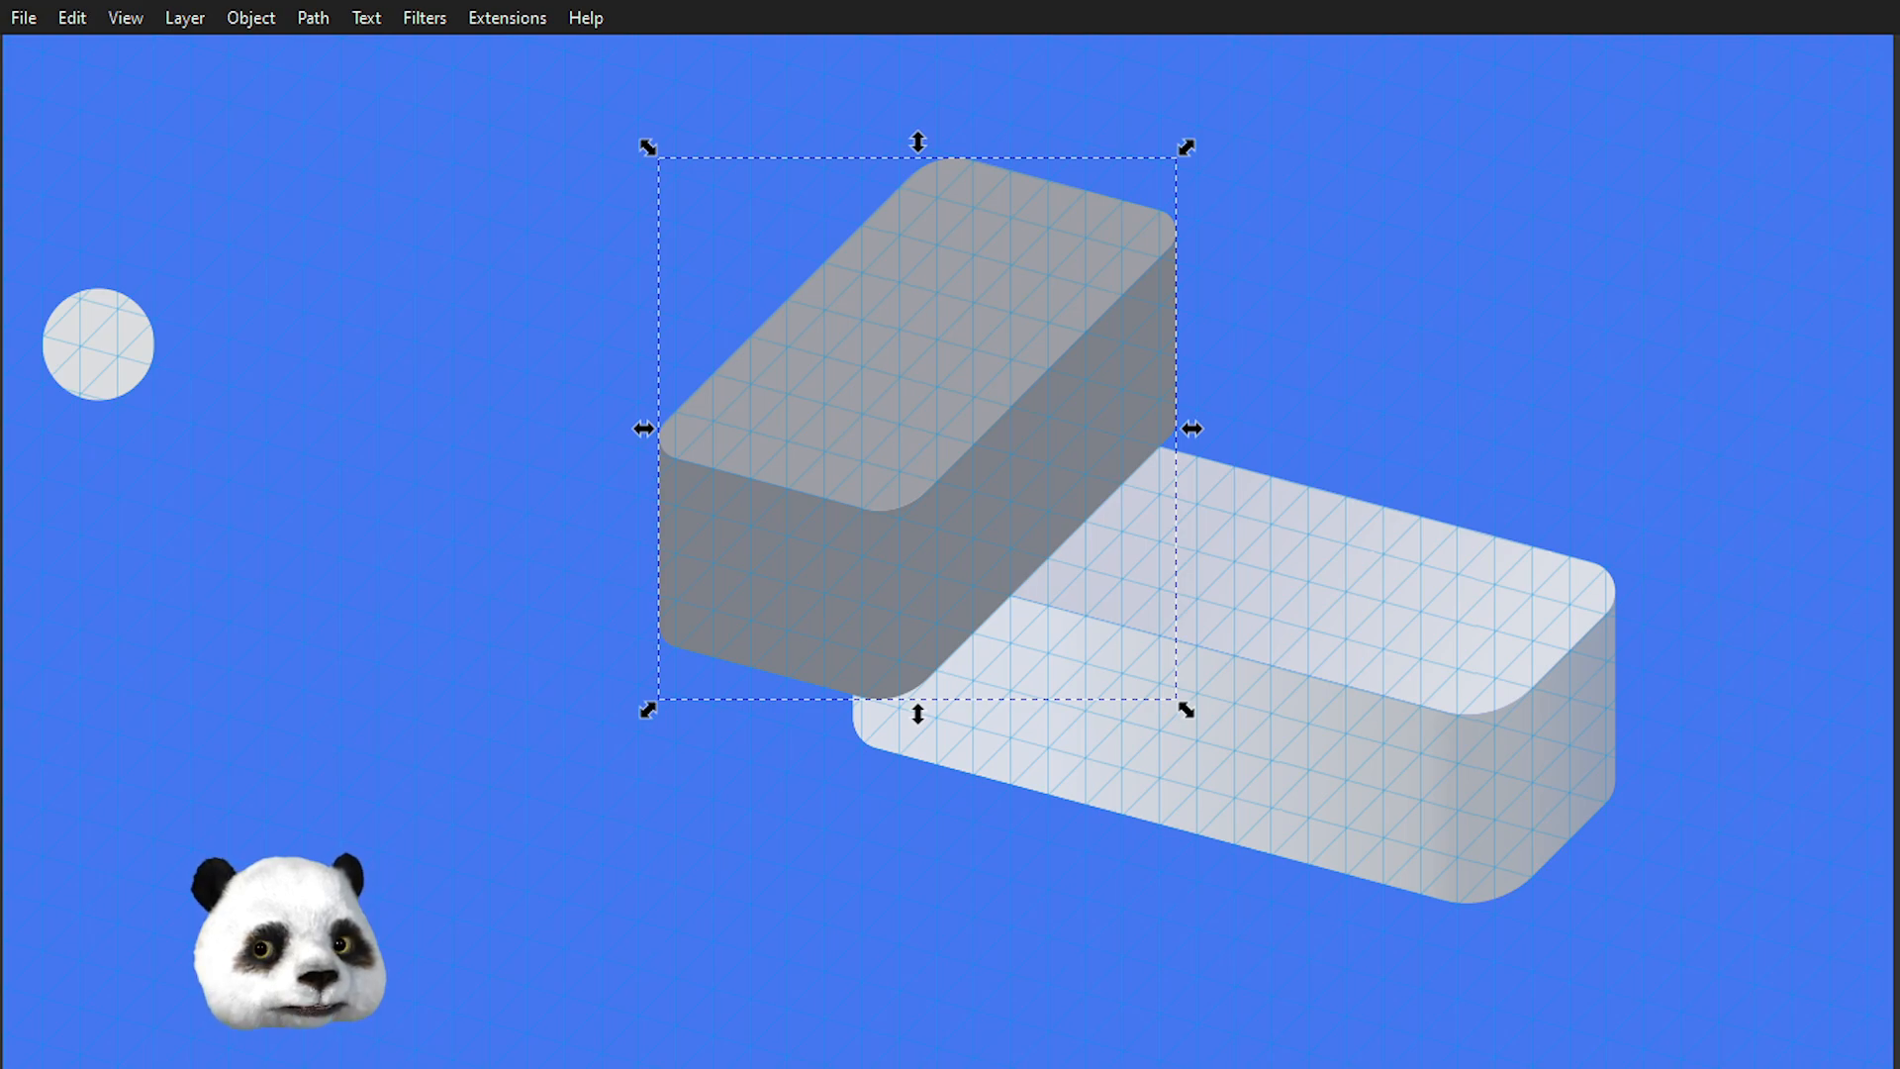
pyautogui.hotkey('ctrl', '-')
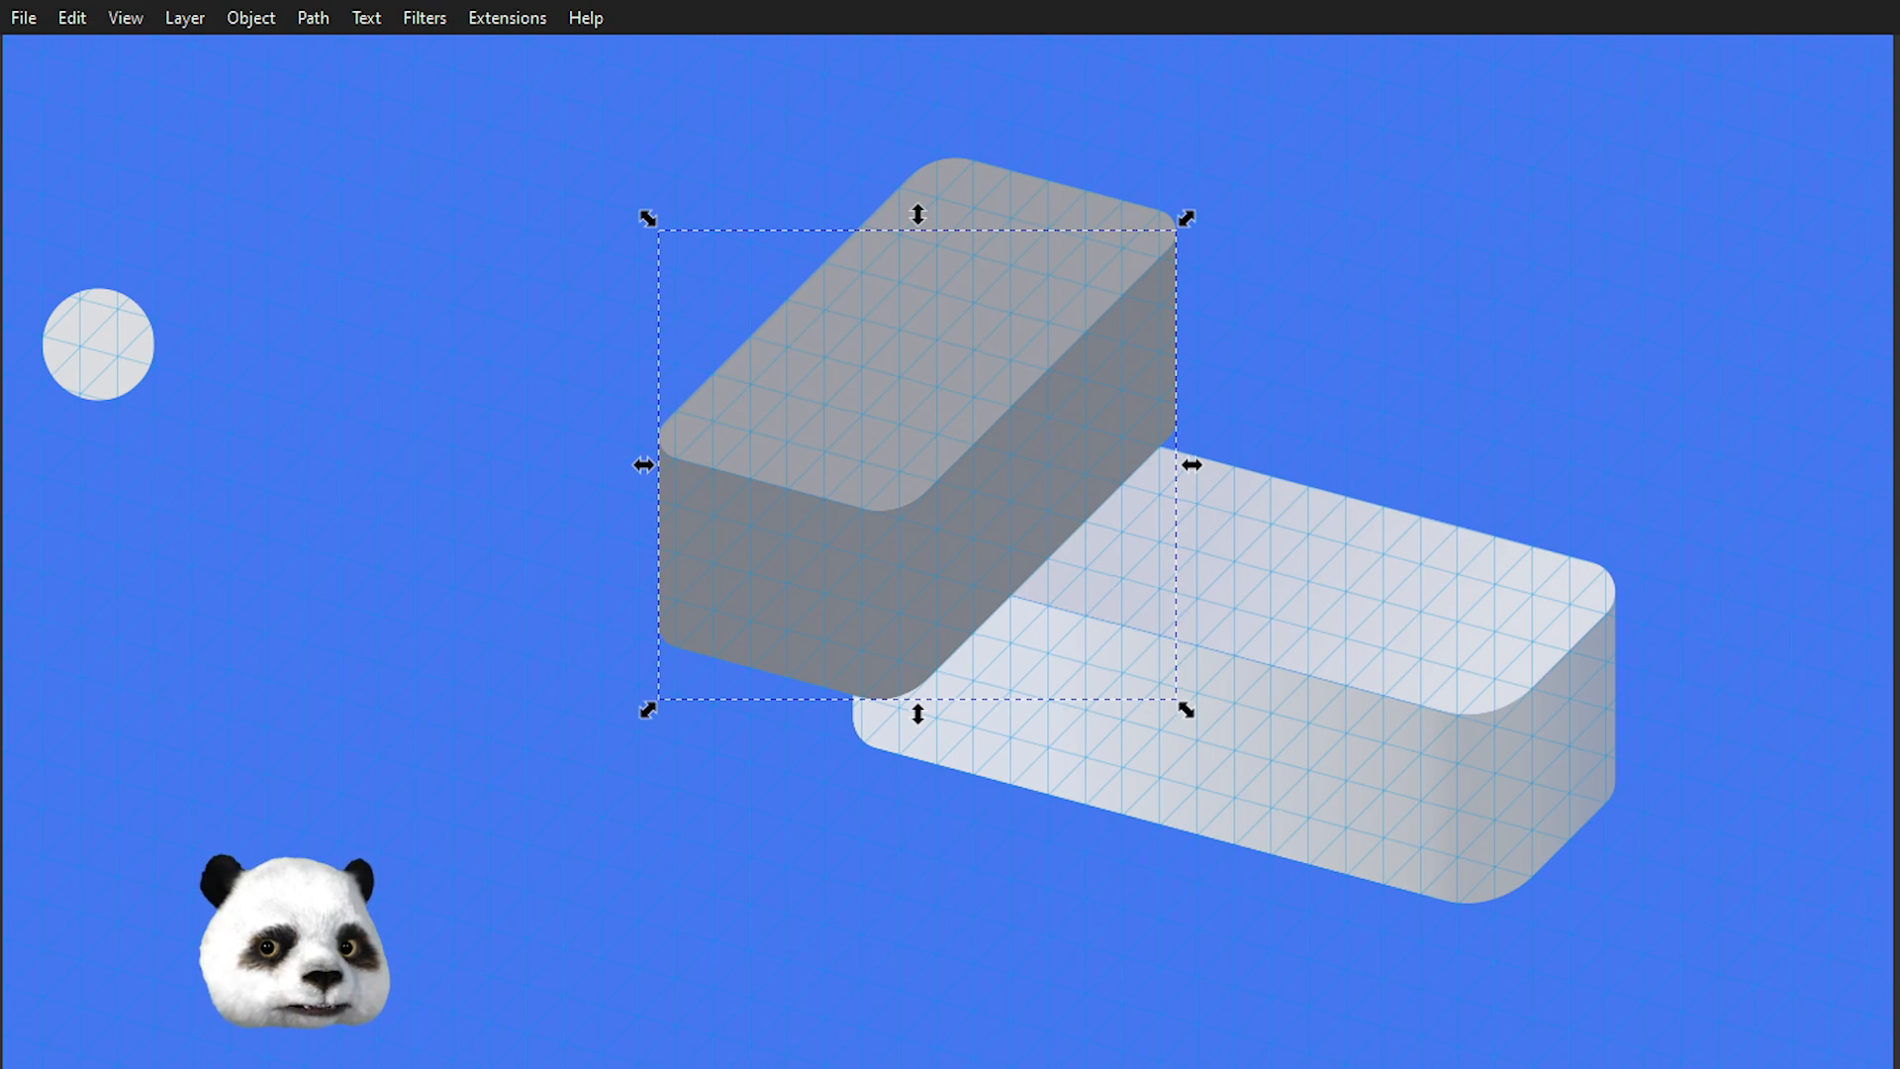
pyautogui.rightClick(955, 485)
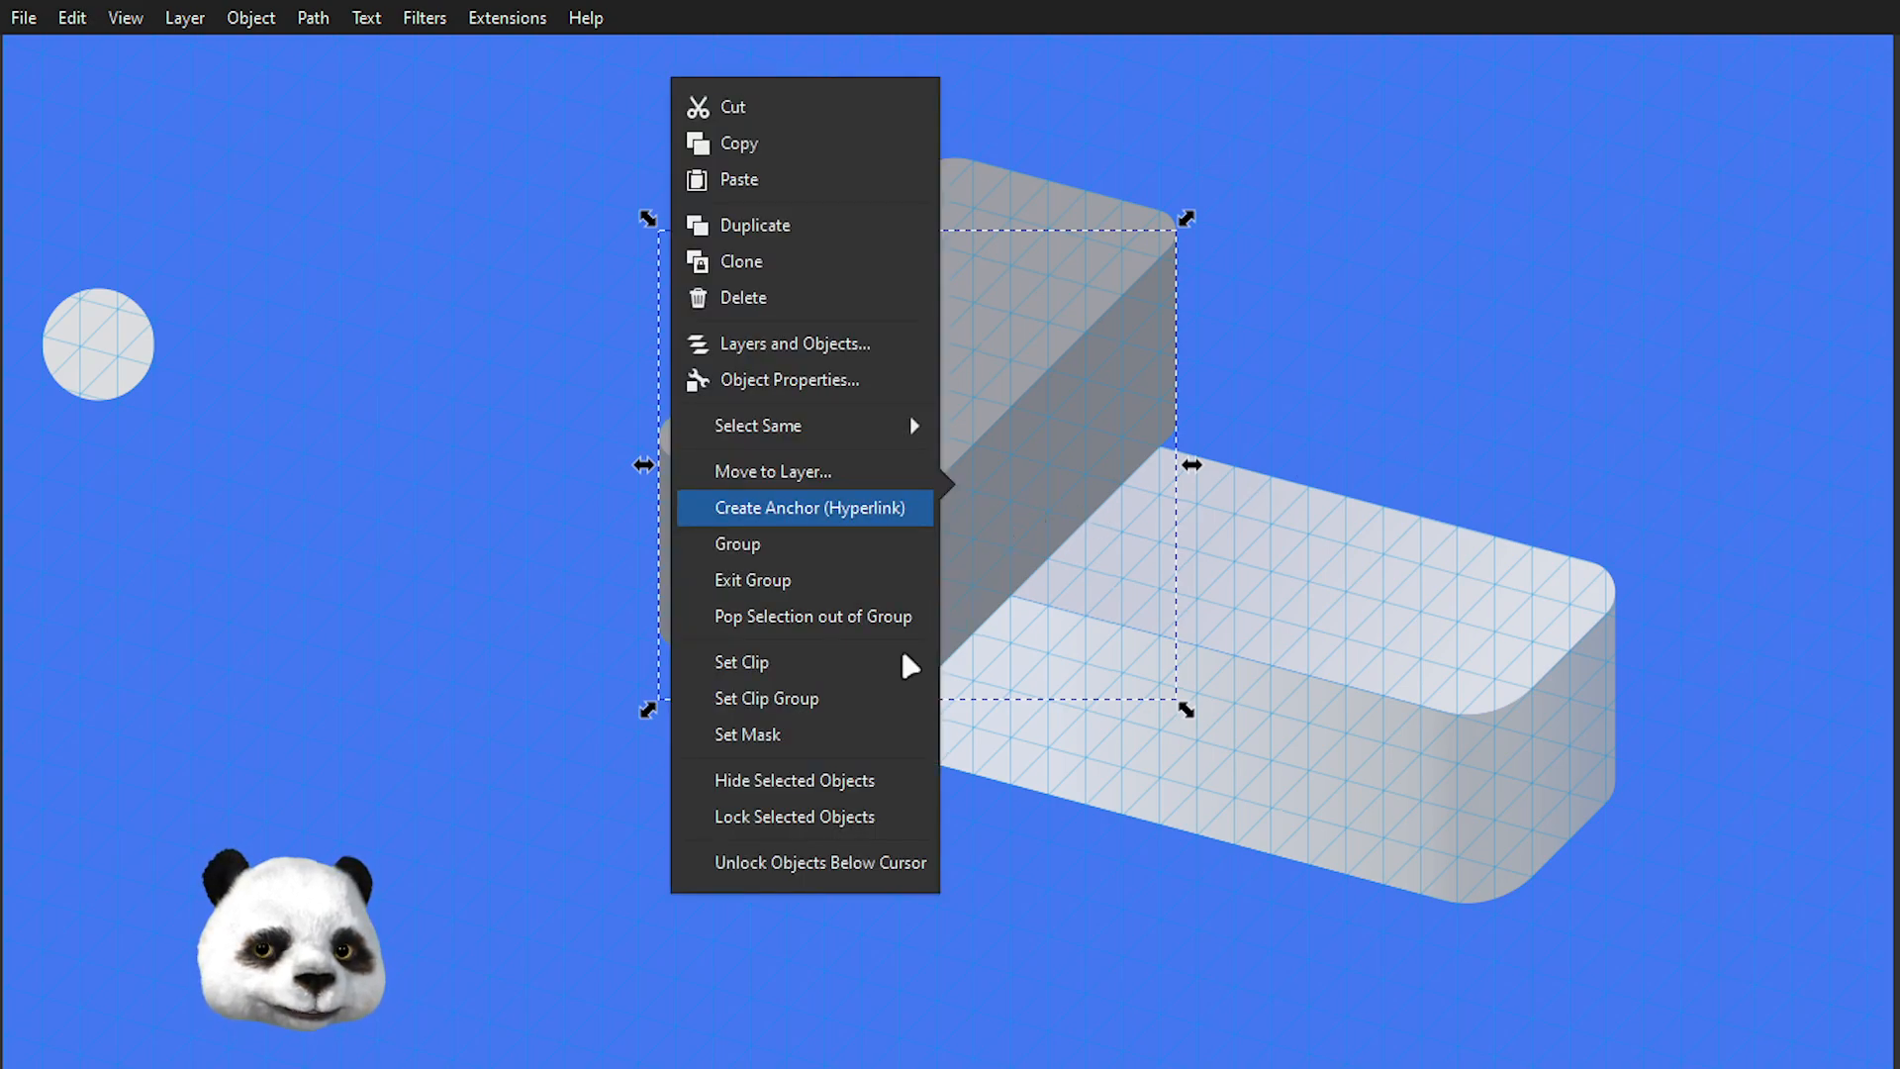
pyautogui.click(803, 664)
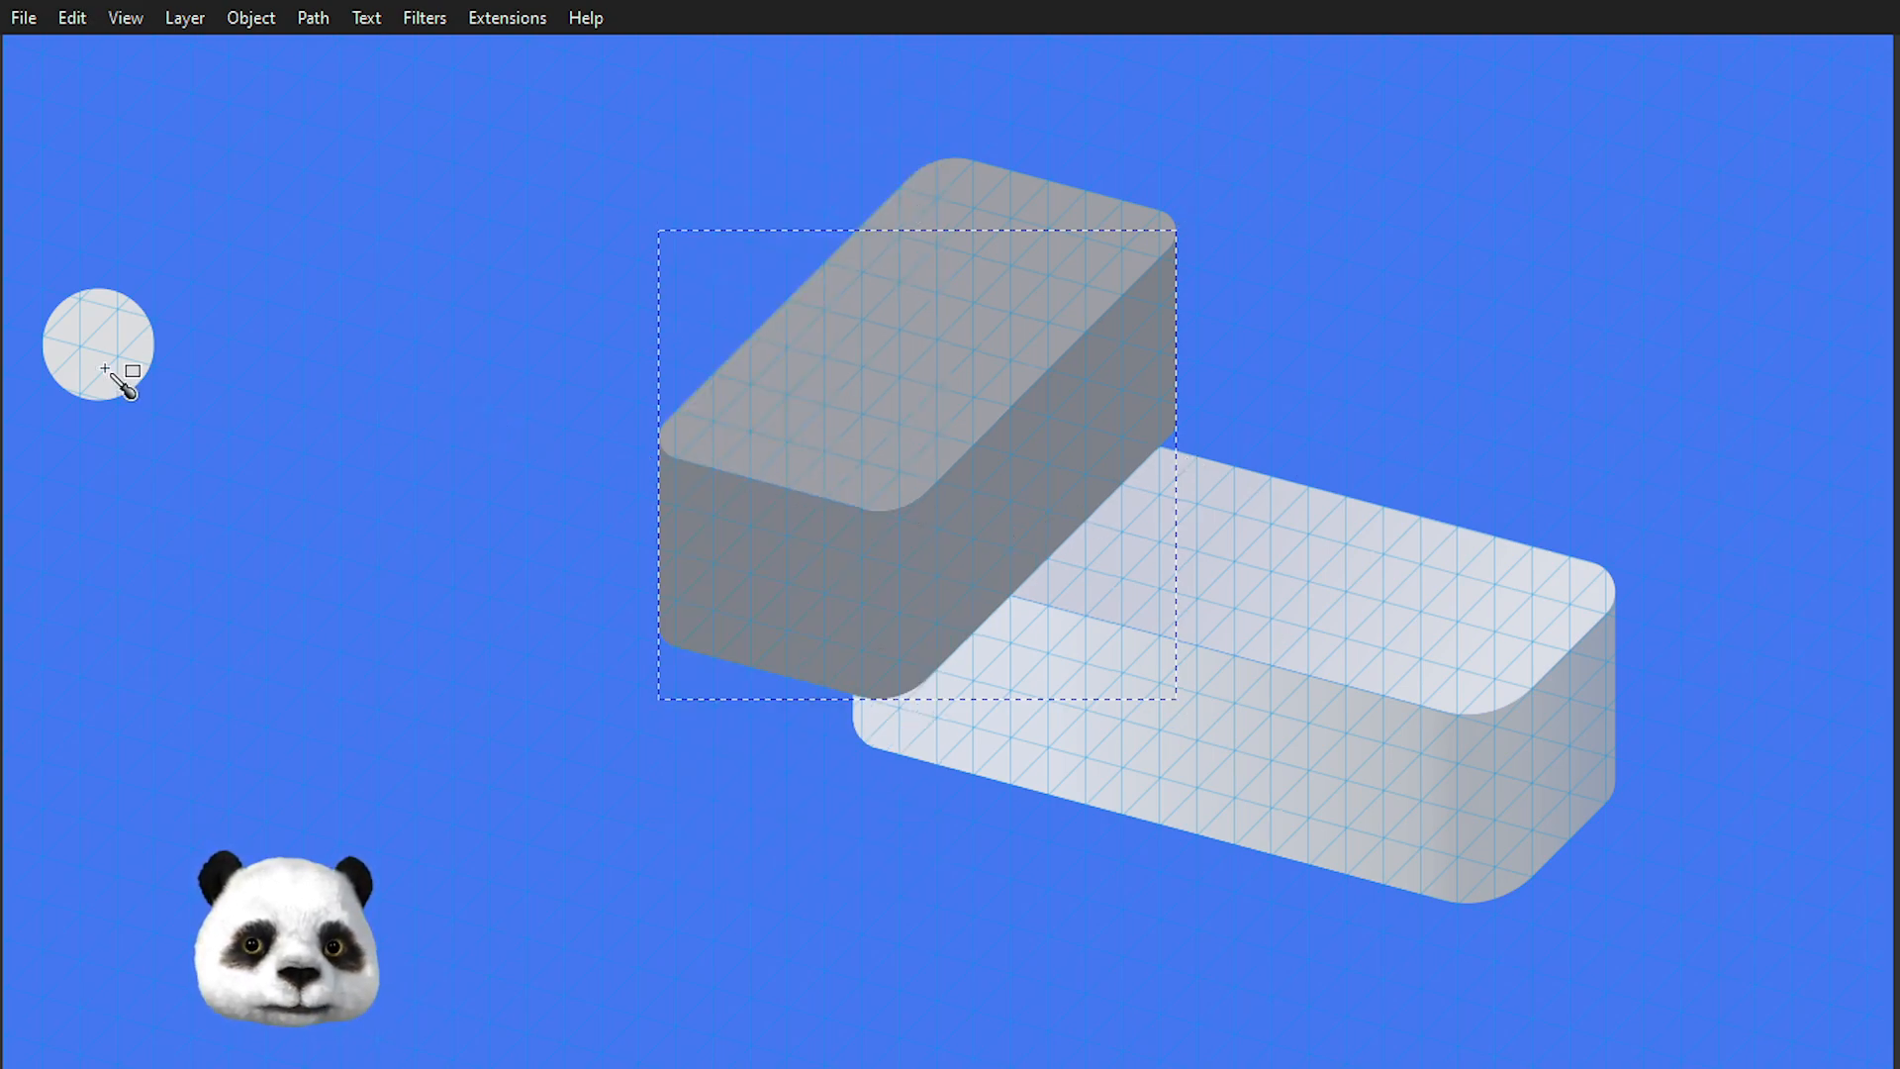
pyautogui.click(107, 342)
pyautogui.press('s')
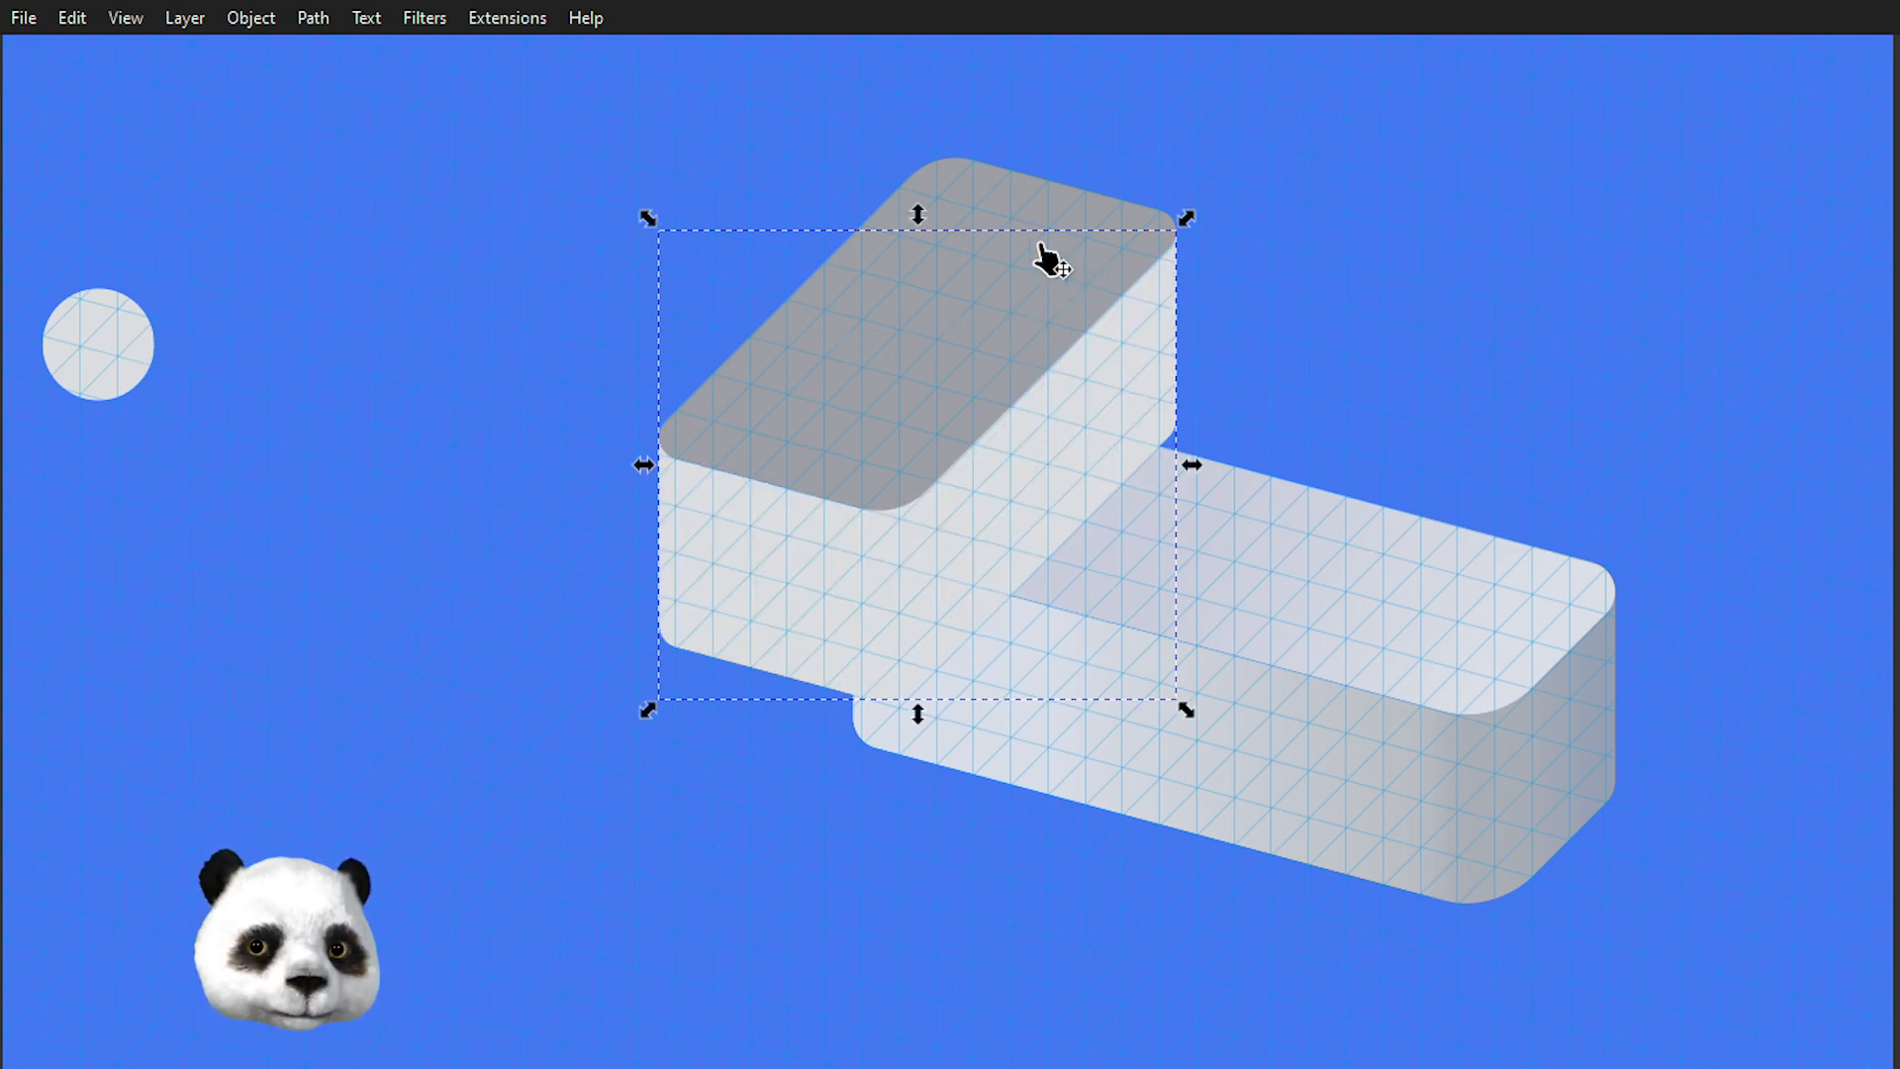
pyautogui.click(1014, 217)
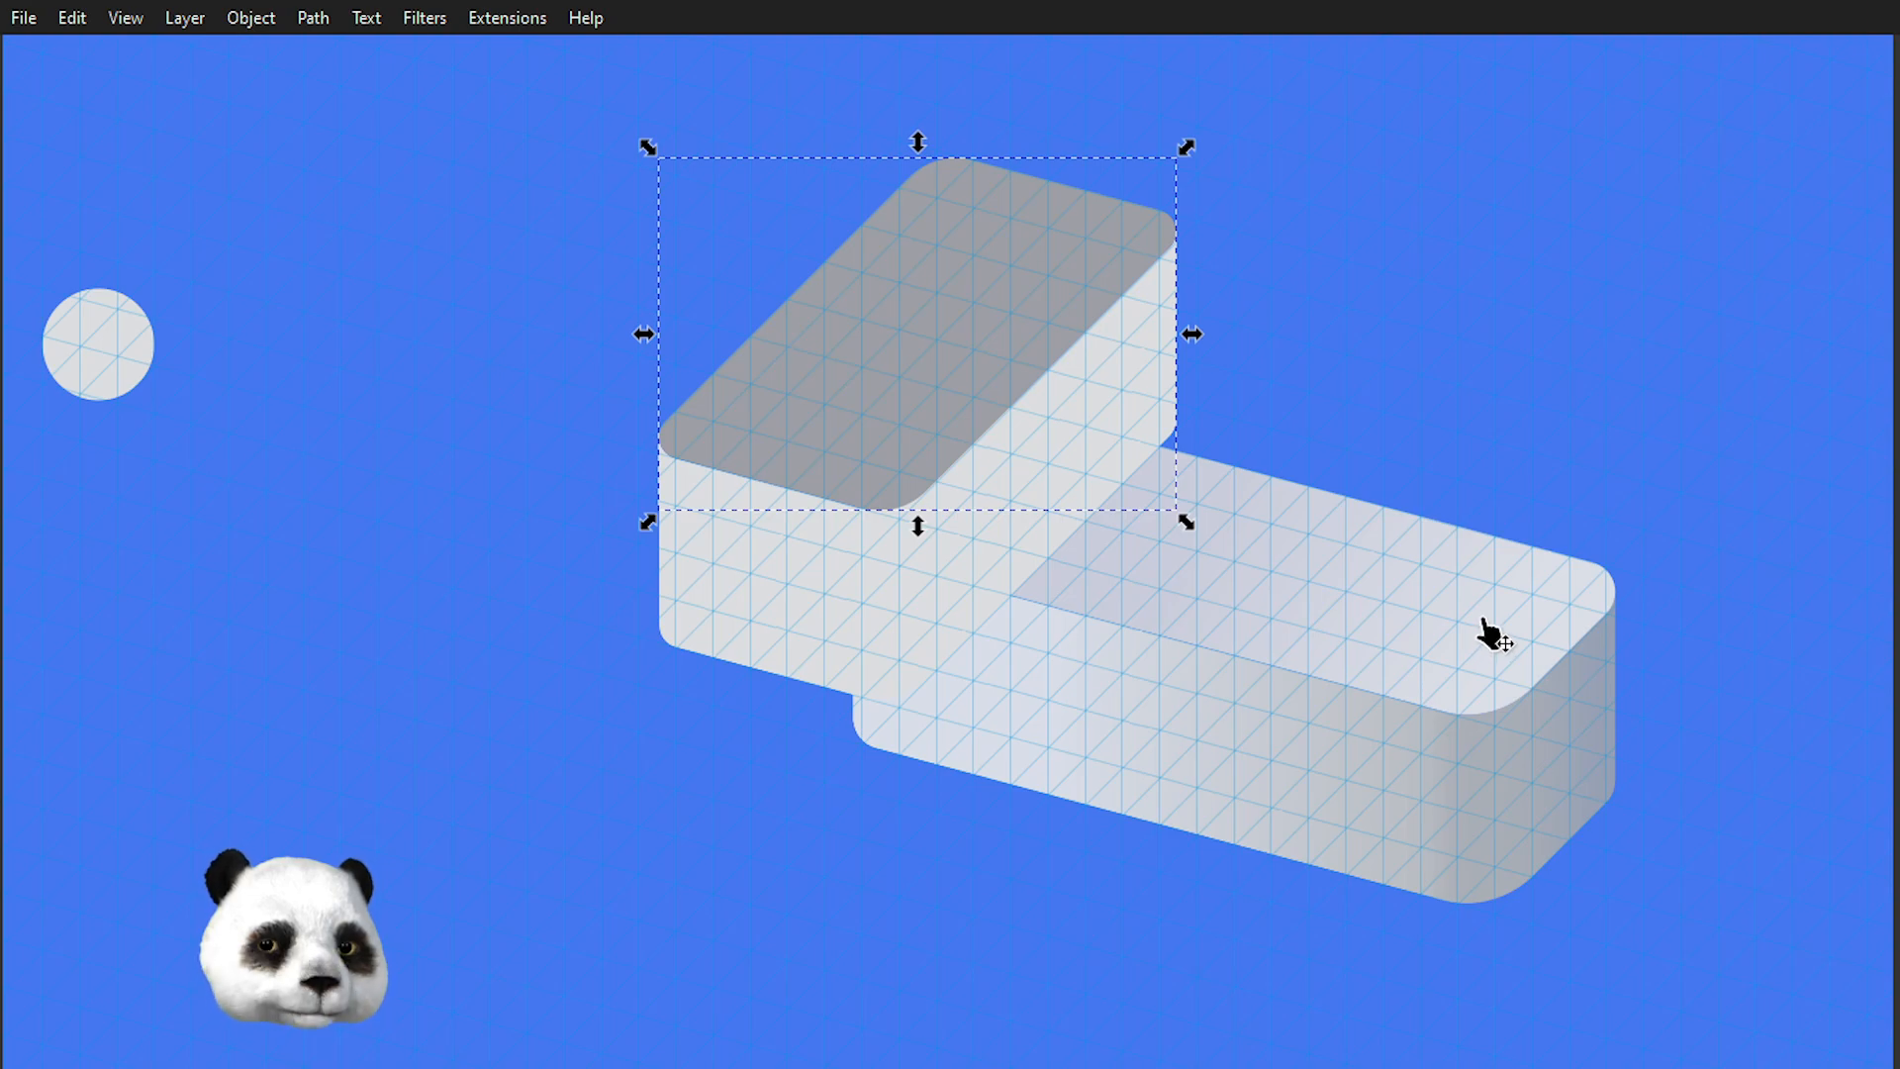
pyautogui.click(1492, 633)
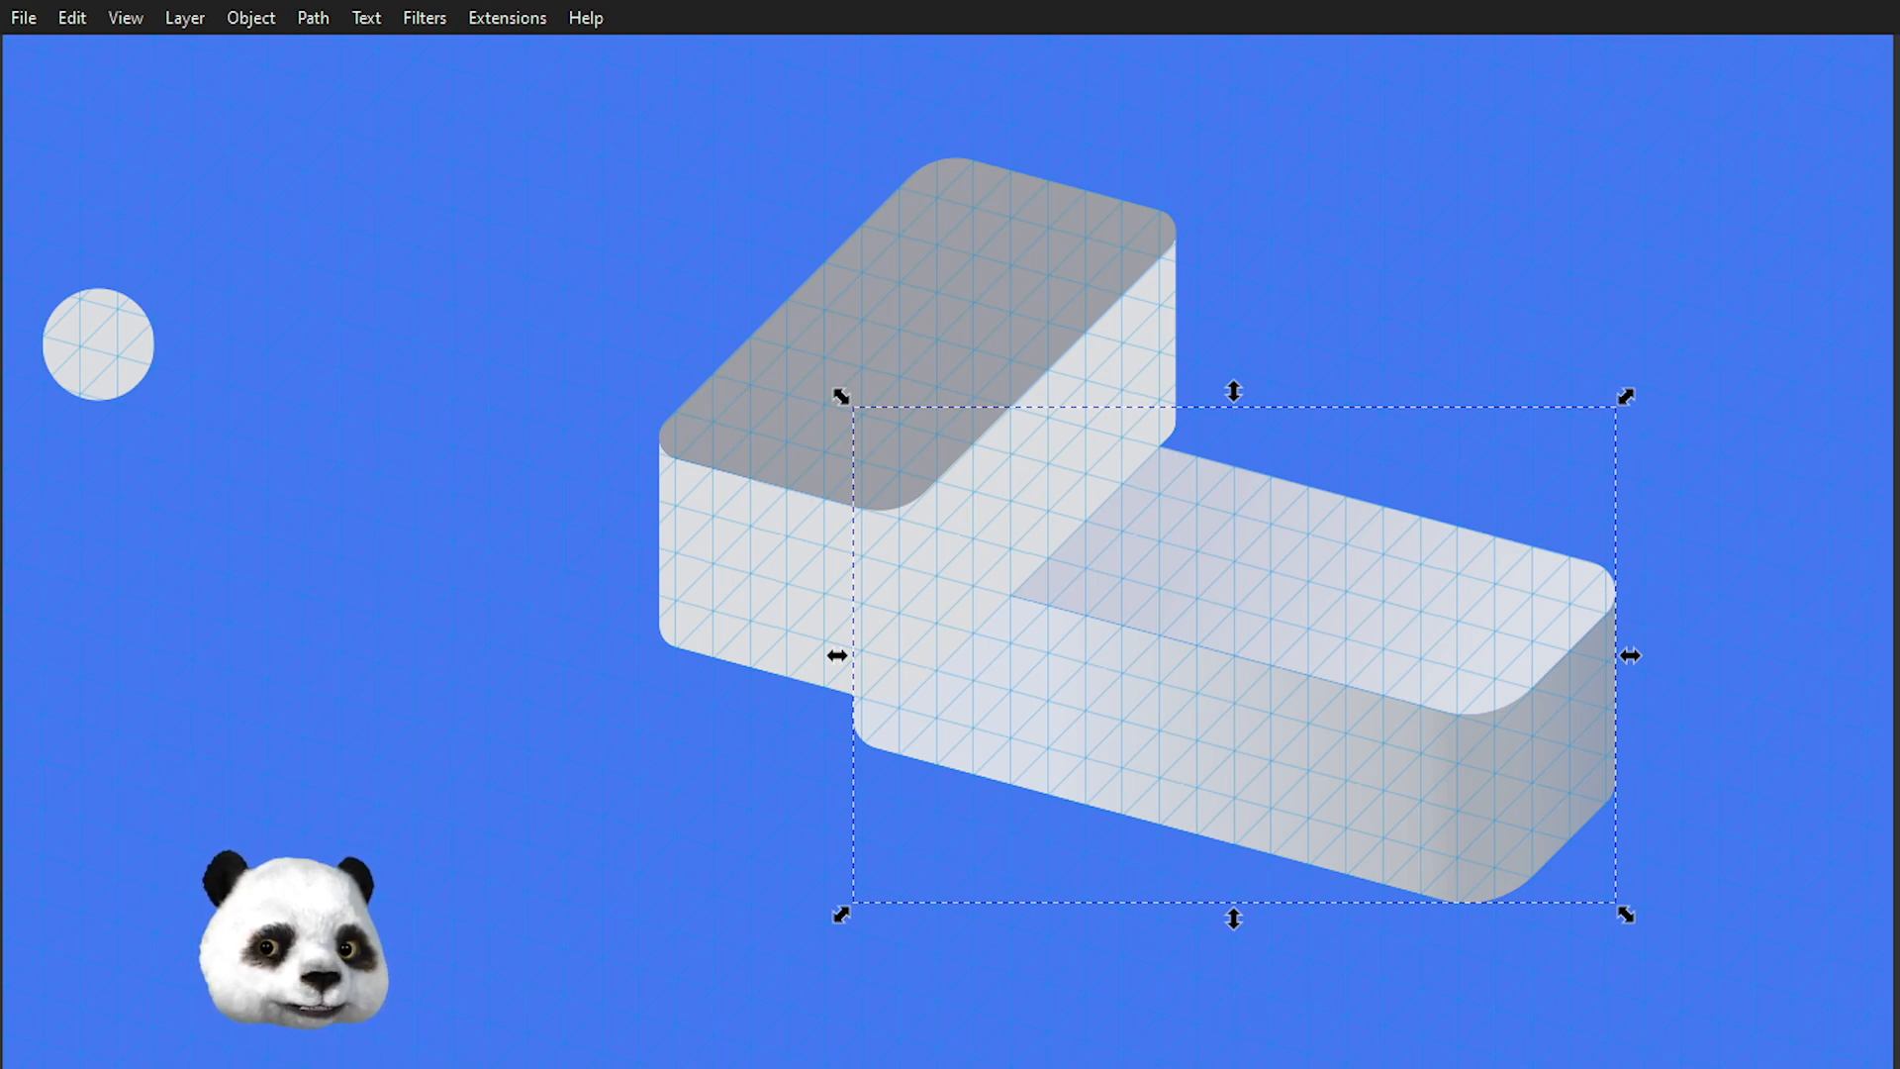
pyautogui.press('Tab')
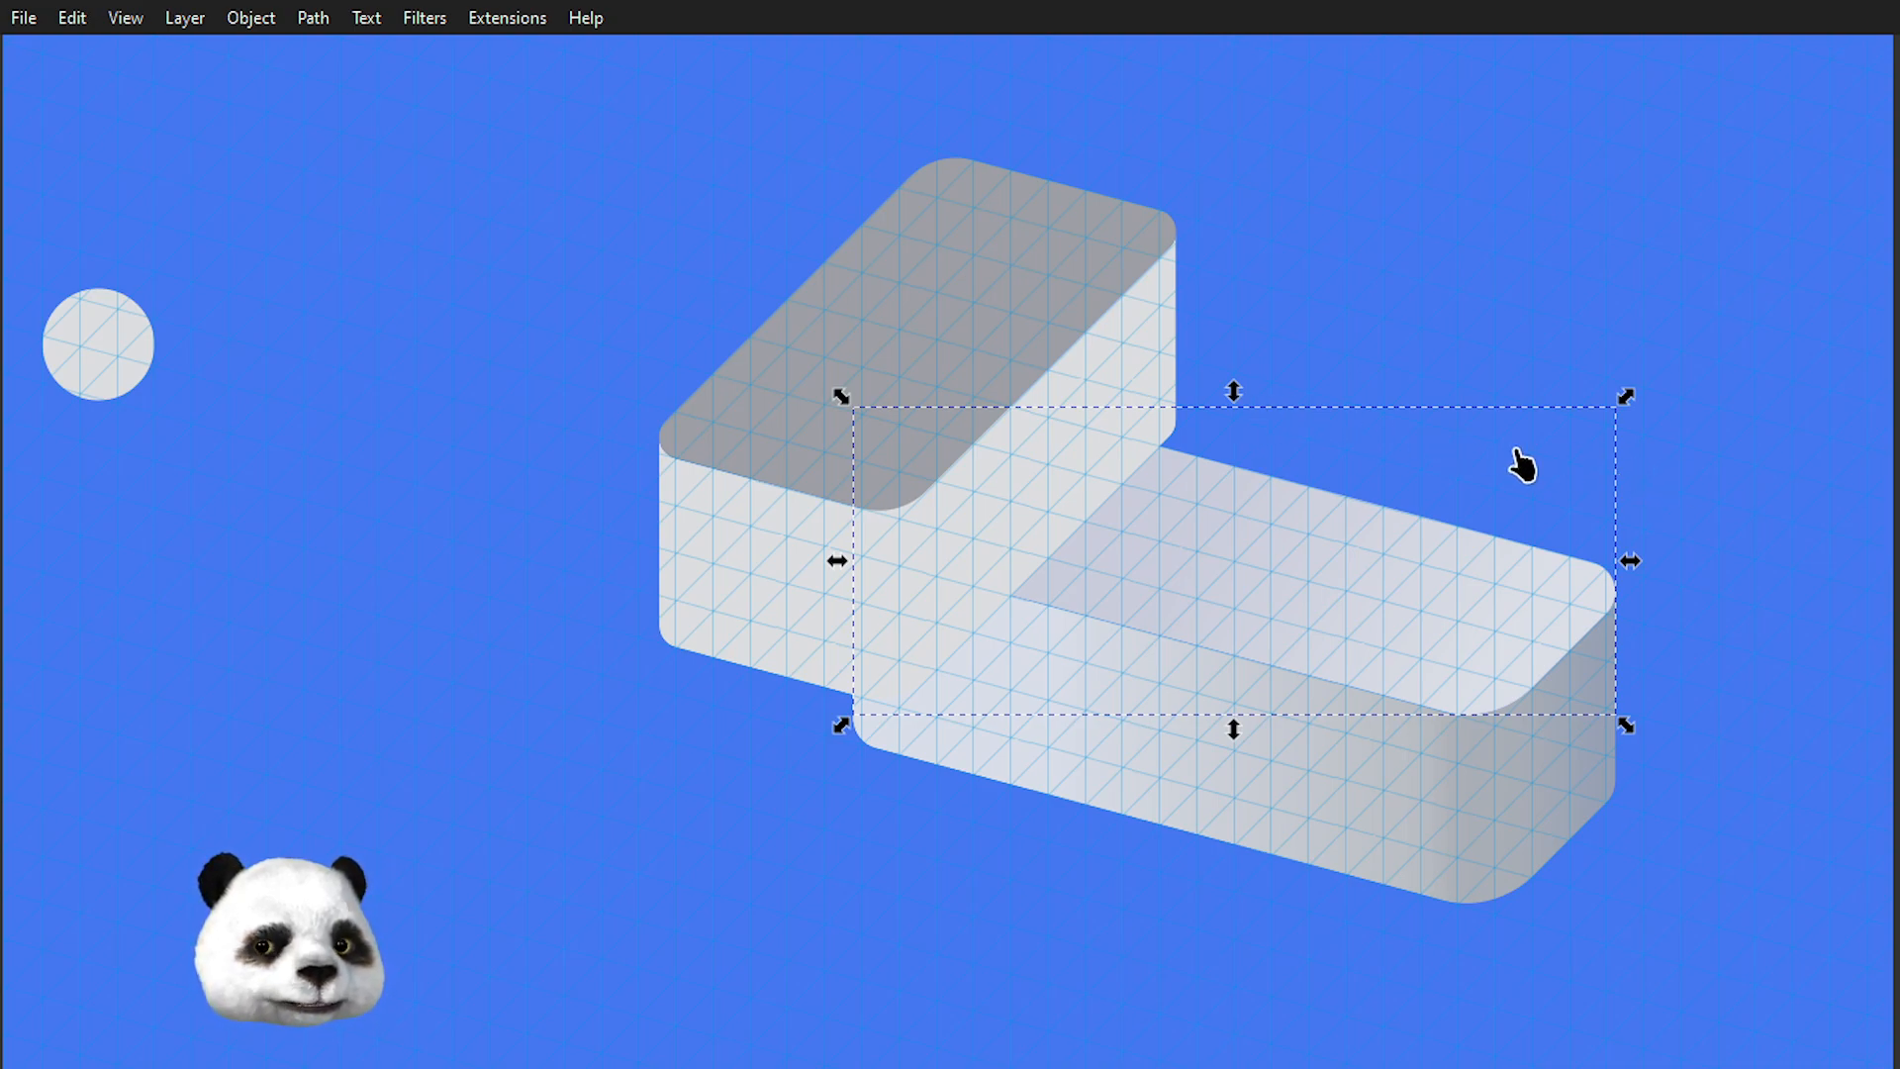
pyautogui.click(1024, 302)
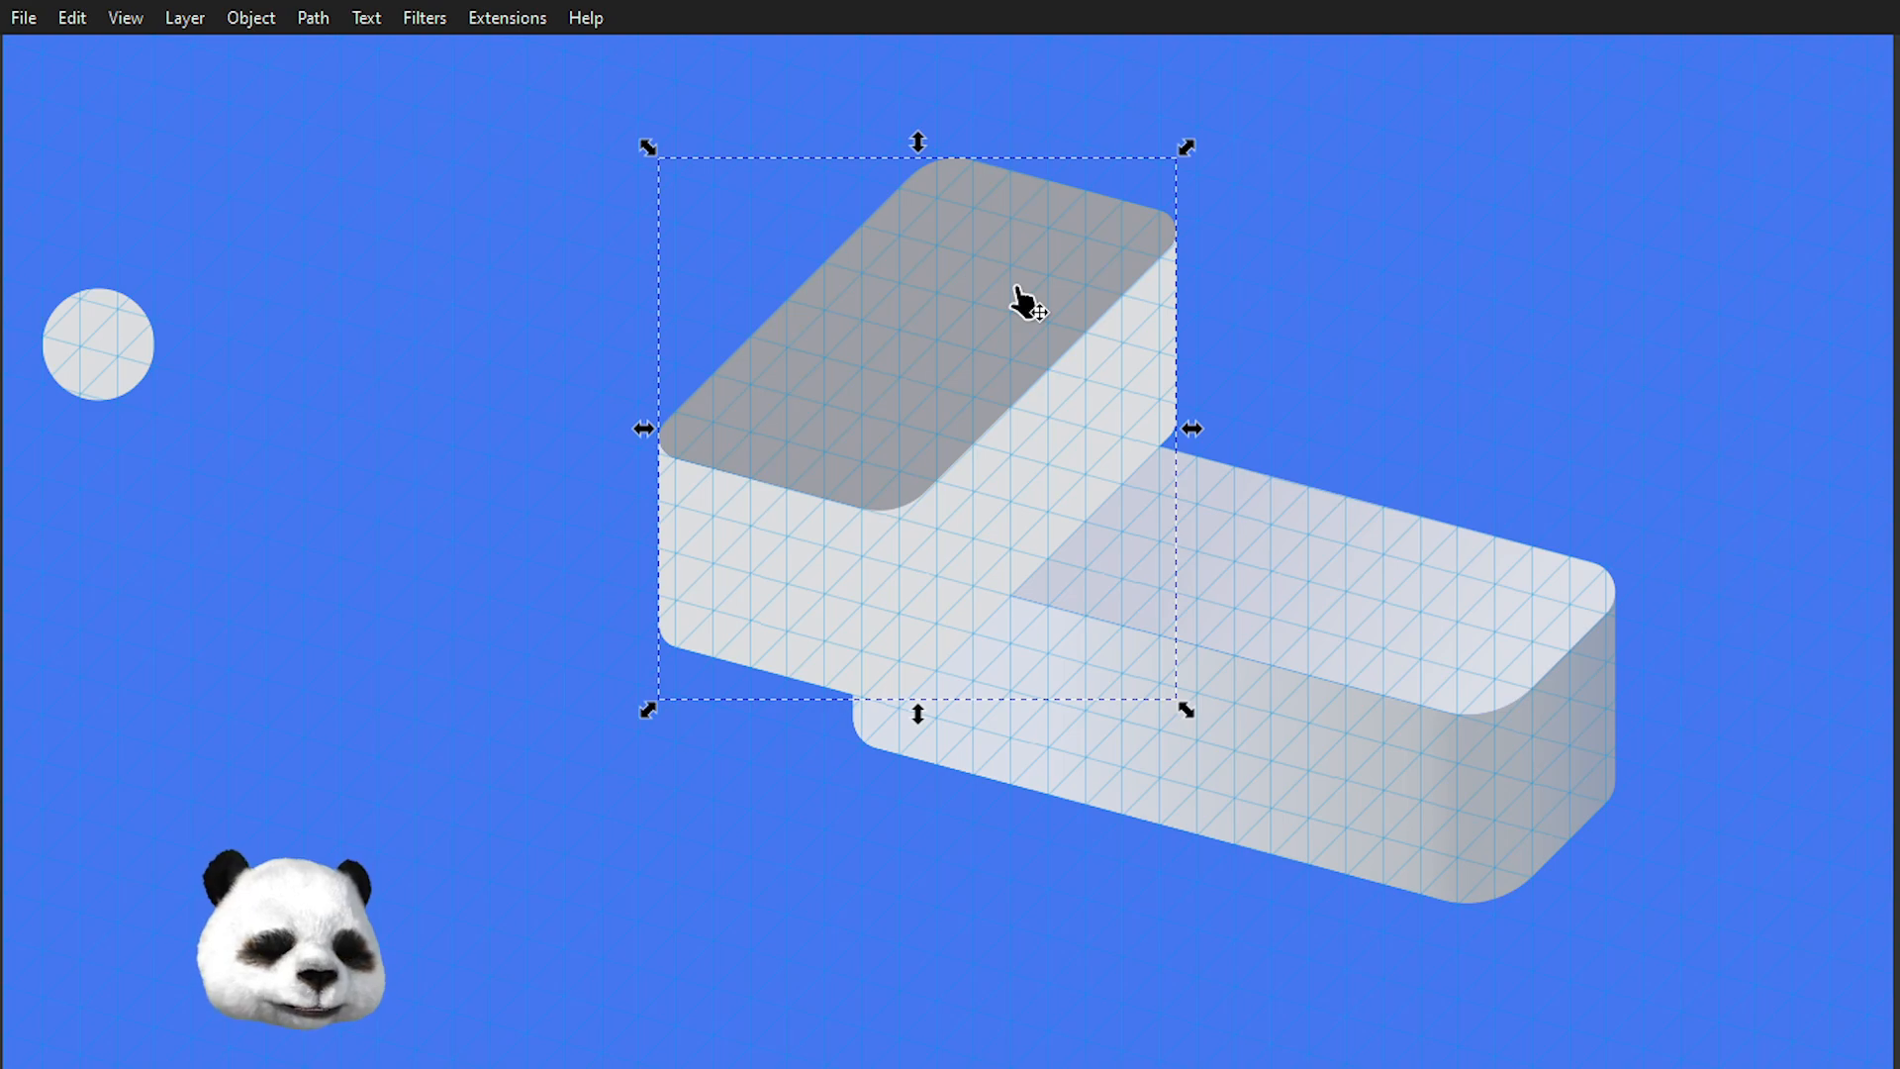
pyautogui.moveTo(982, 302); pyautogui.dragTo(895, 387)
pyautogui.hotkey('ctrl', 'z')
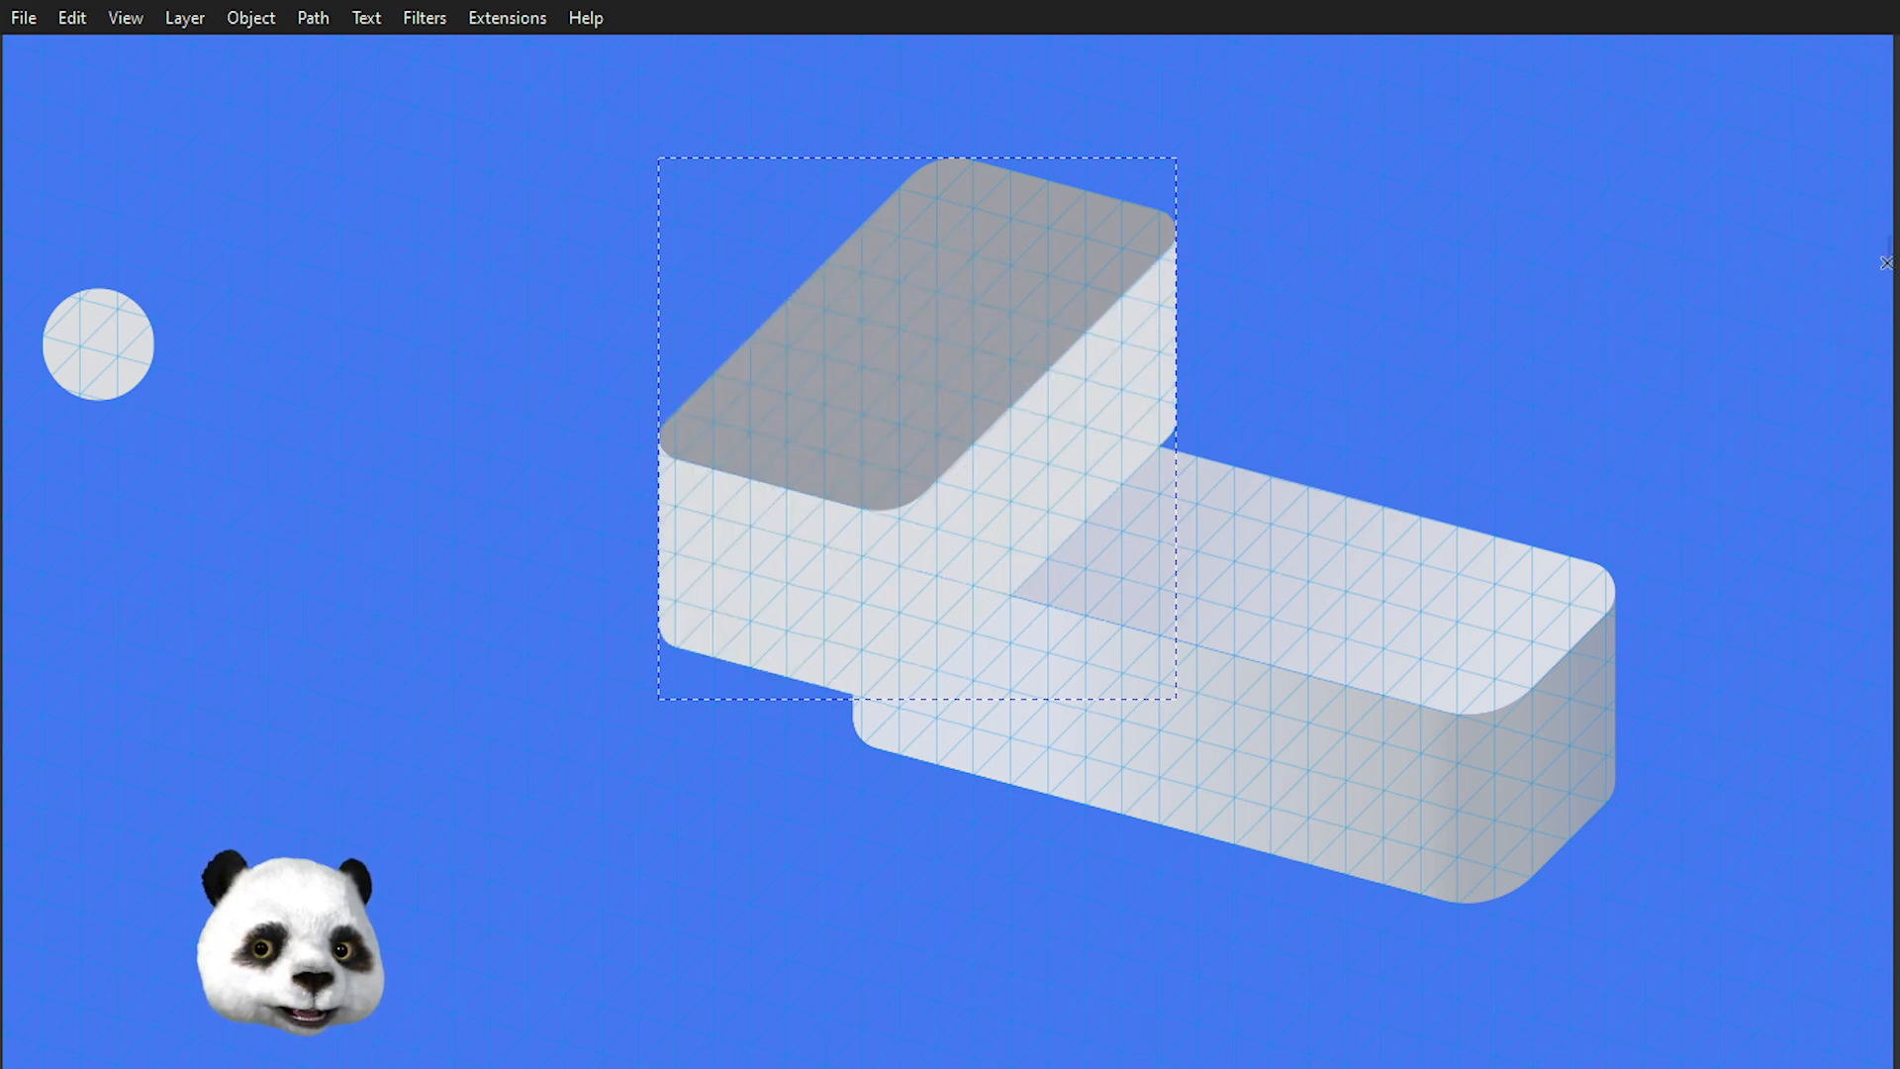
# - Add a linear gradient along the upper block's top face, from its far end to the front corner, with a pale bluish grey end stop
pyautogui.moveTo(986, 230); pyautogui.dragTo(891, 449)
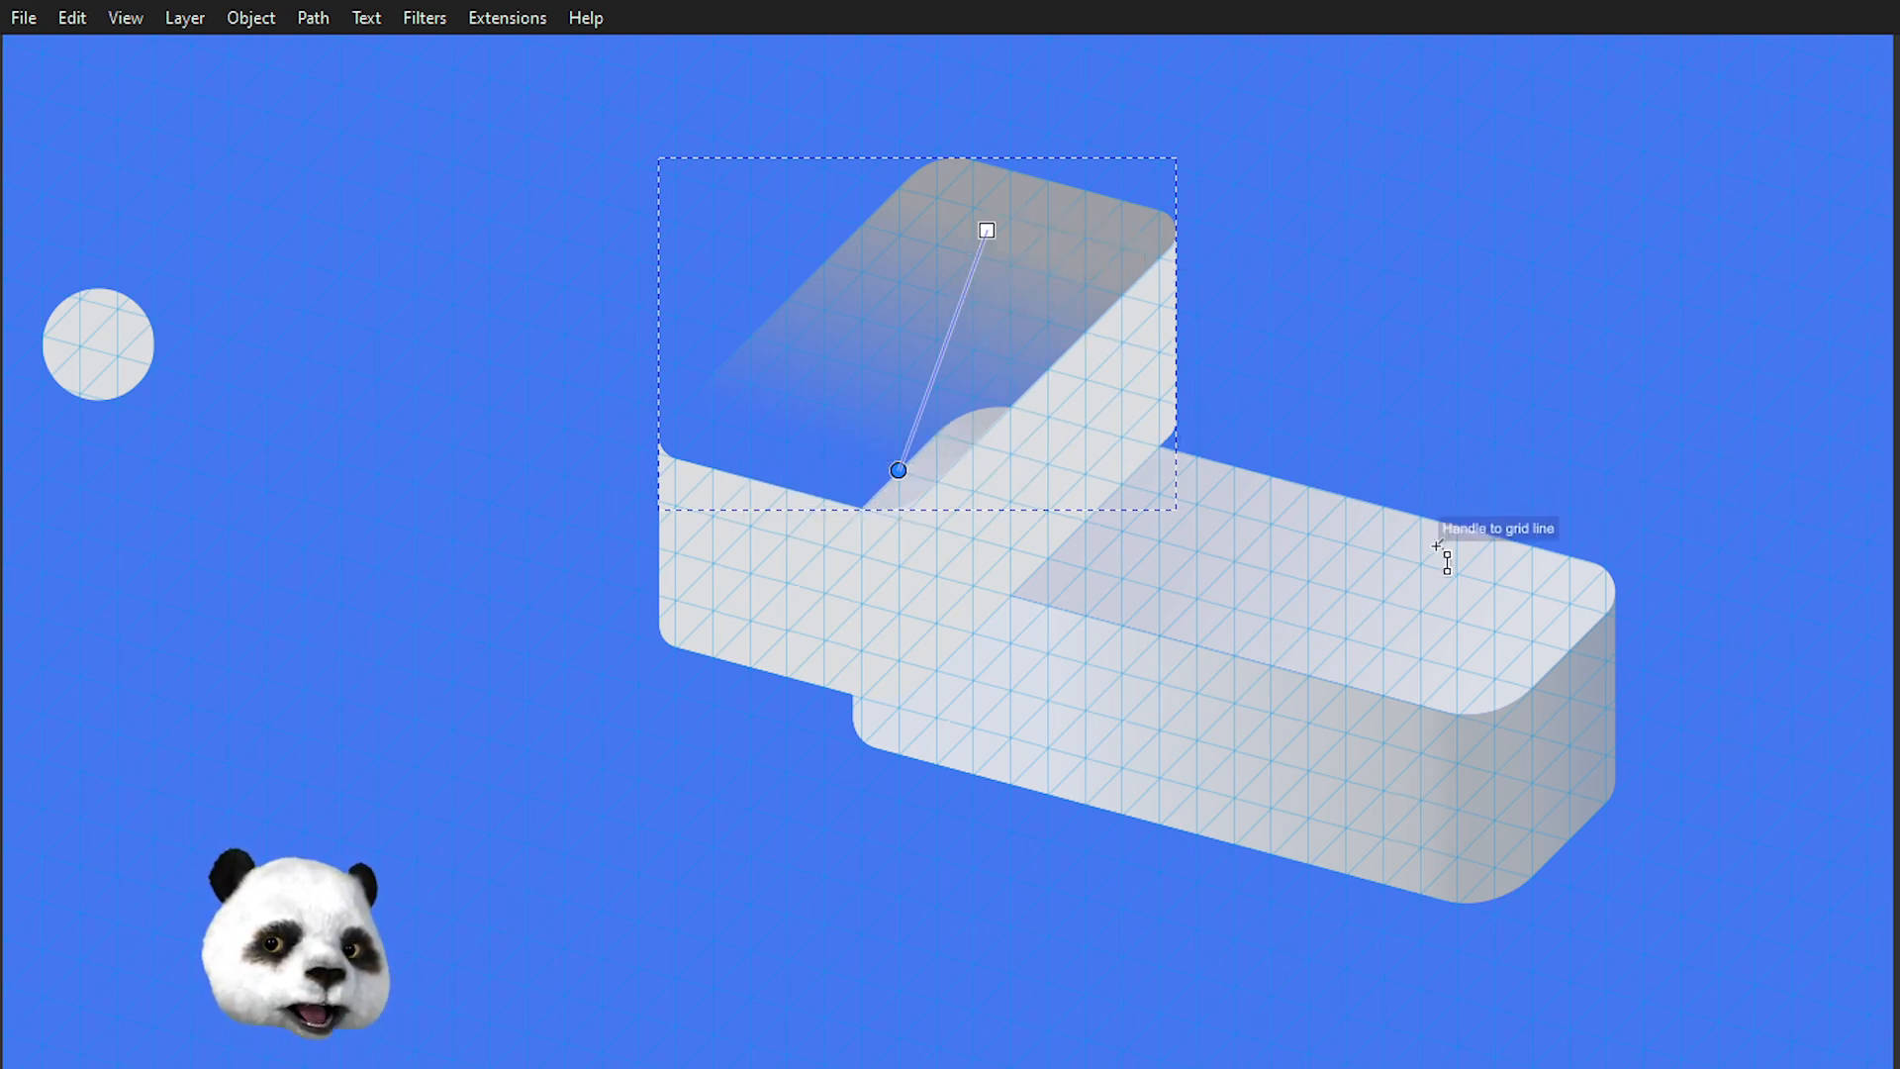
pyautogui.press('s')
pyautogui.click(1437, 594)
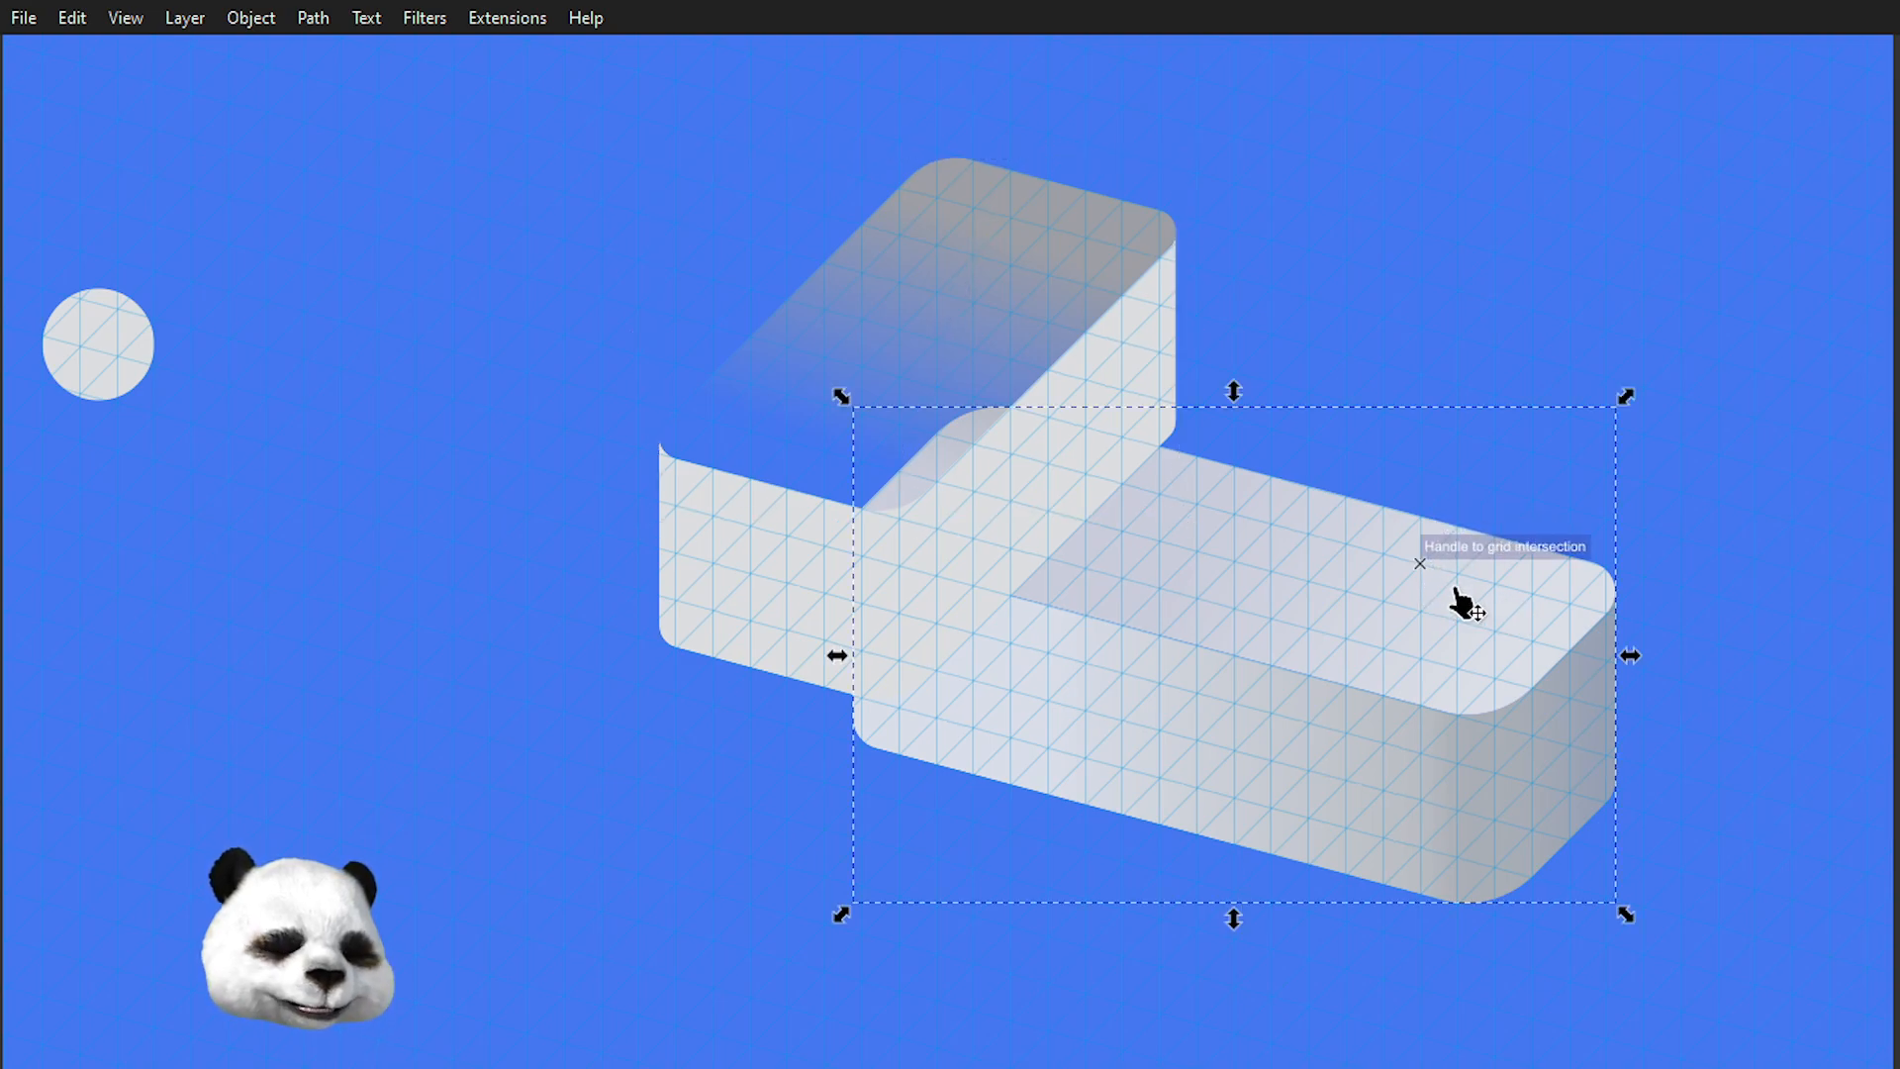
pyautogui.click(1415, 594)
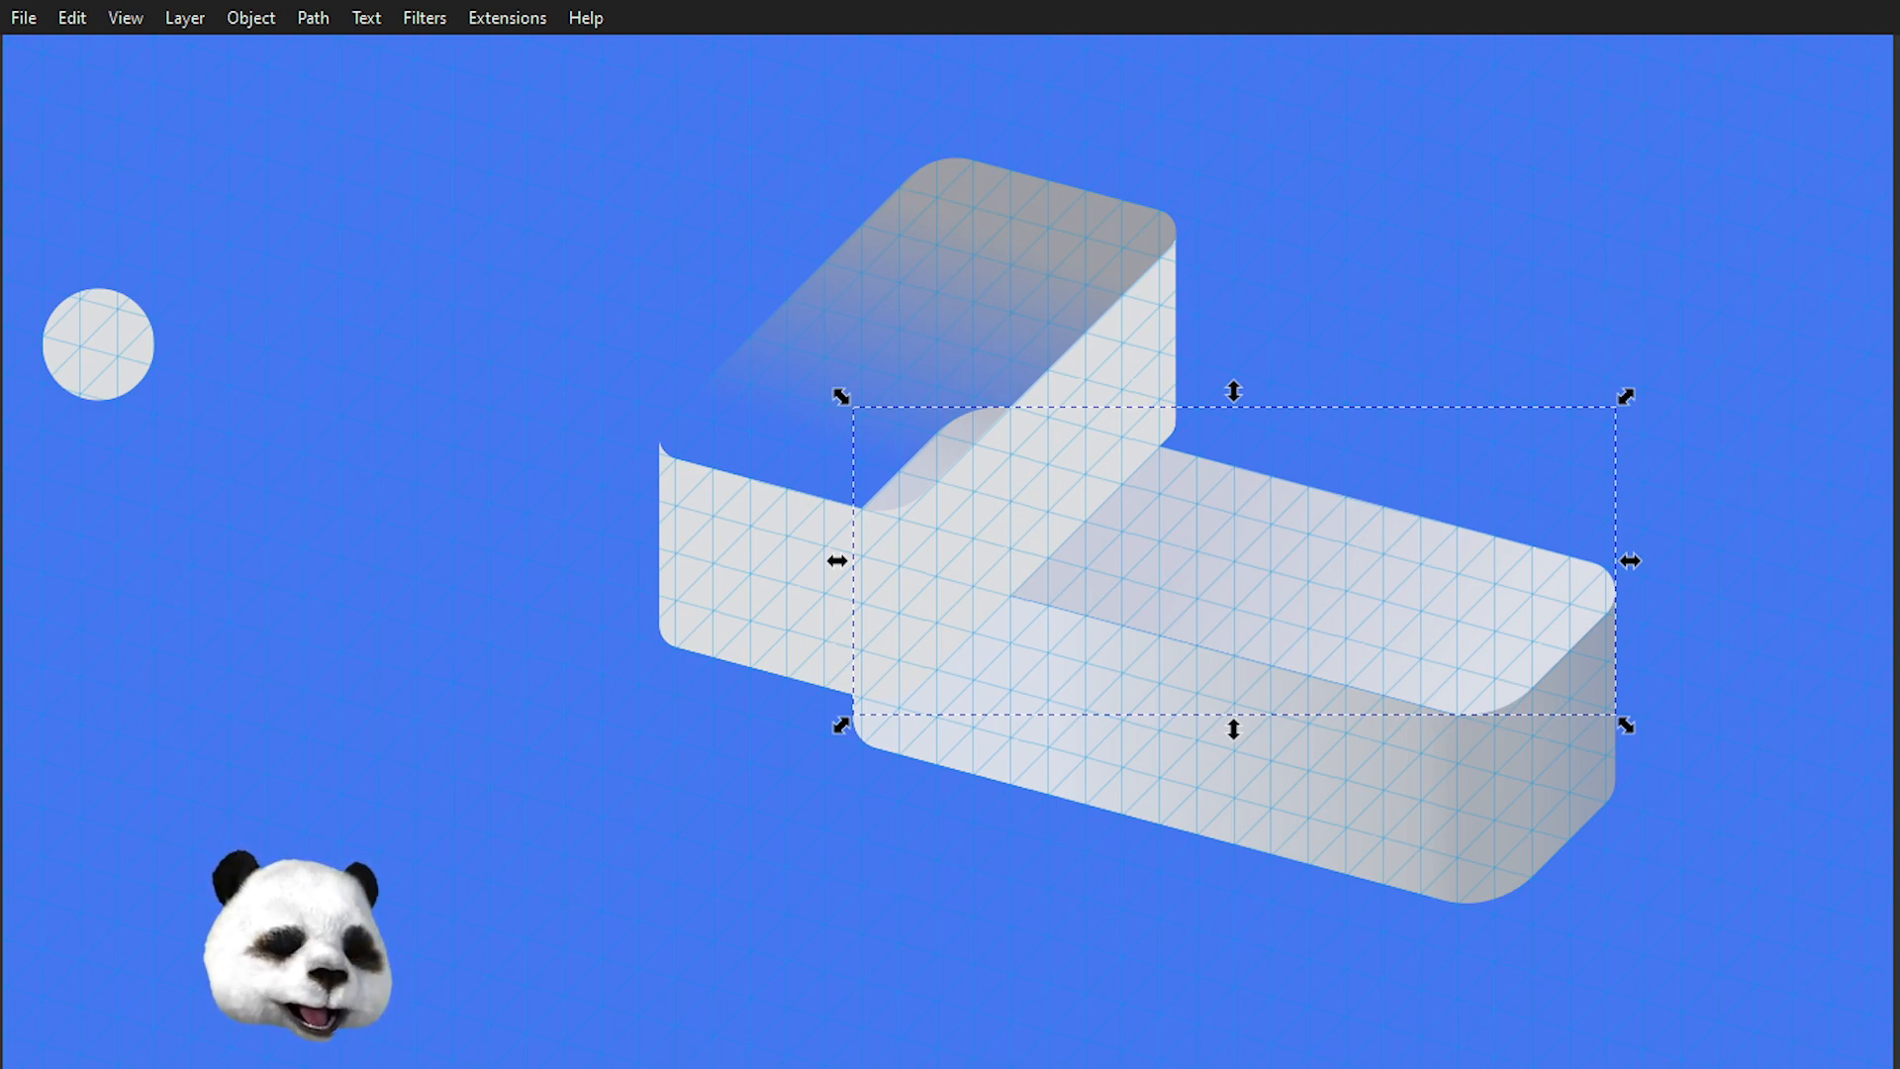
pyautogui.click(1034, 256)
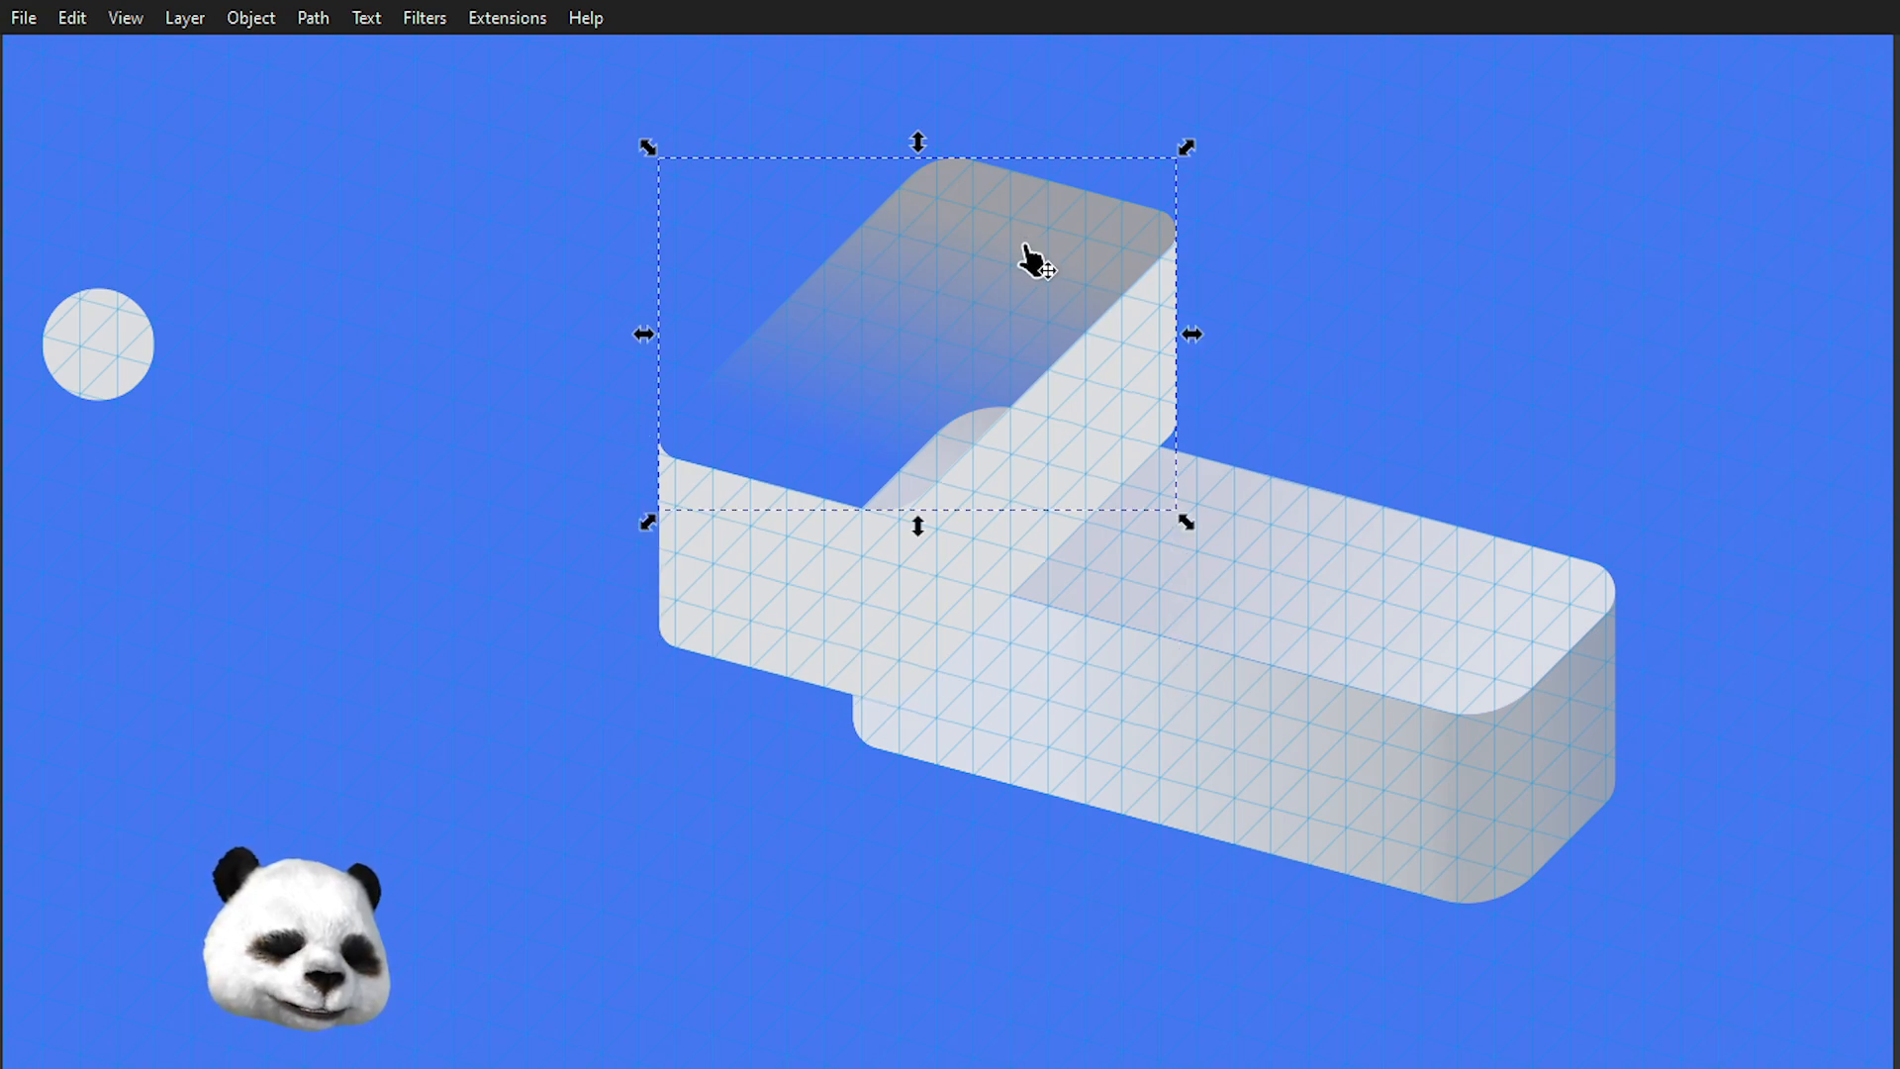
pyautogui.press('g')
pyautogui.moveTo(987, 230); pyautogui.dragTo(898, 470)
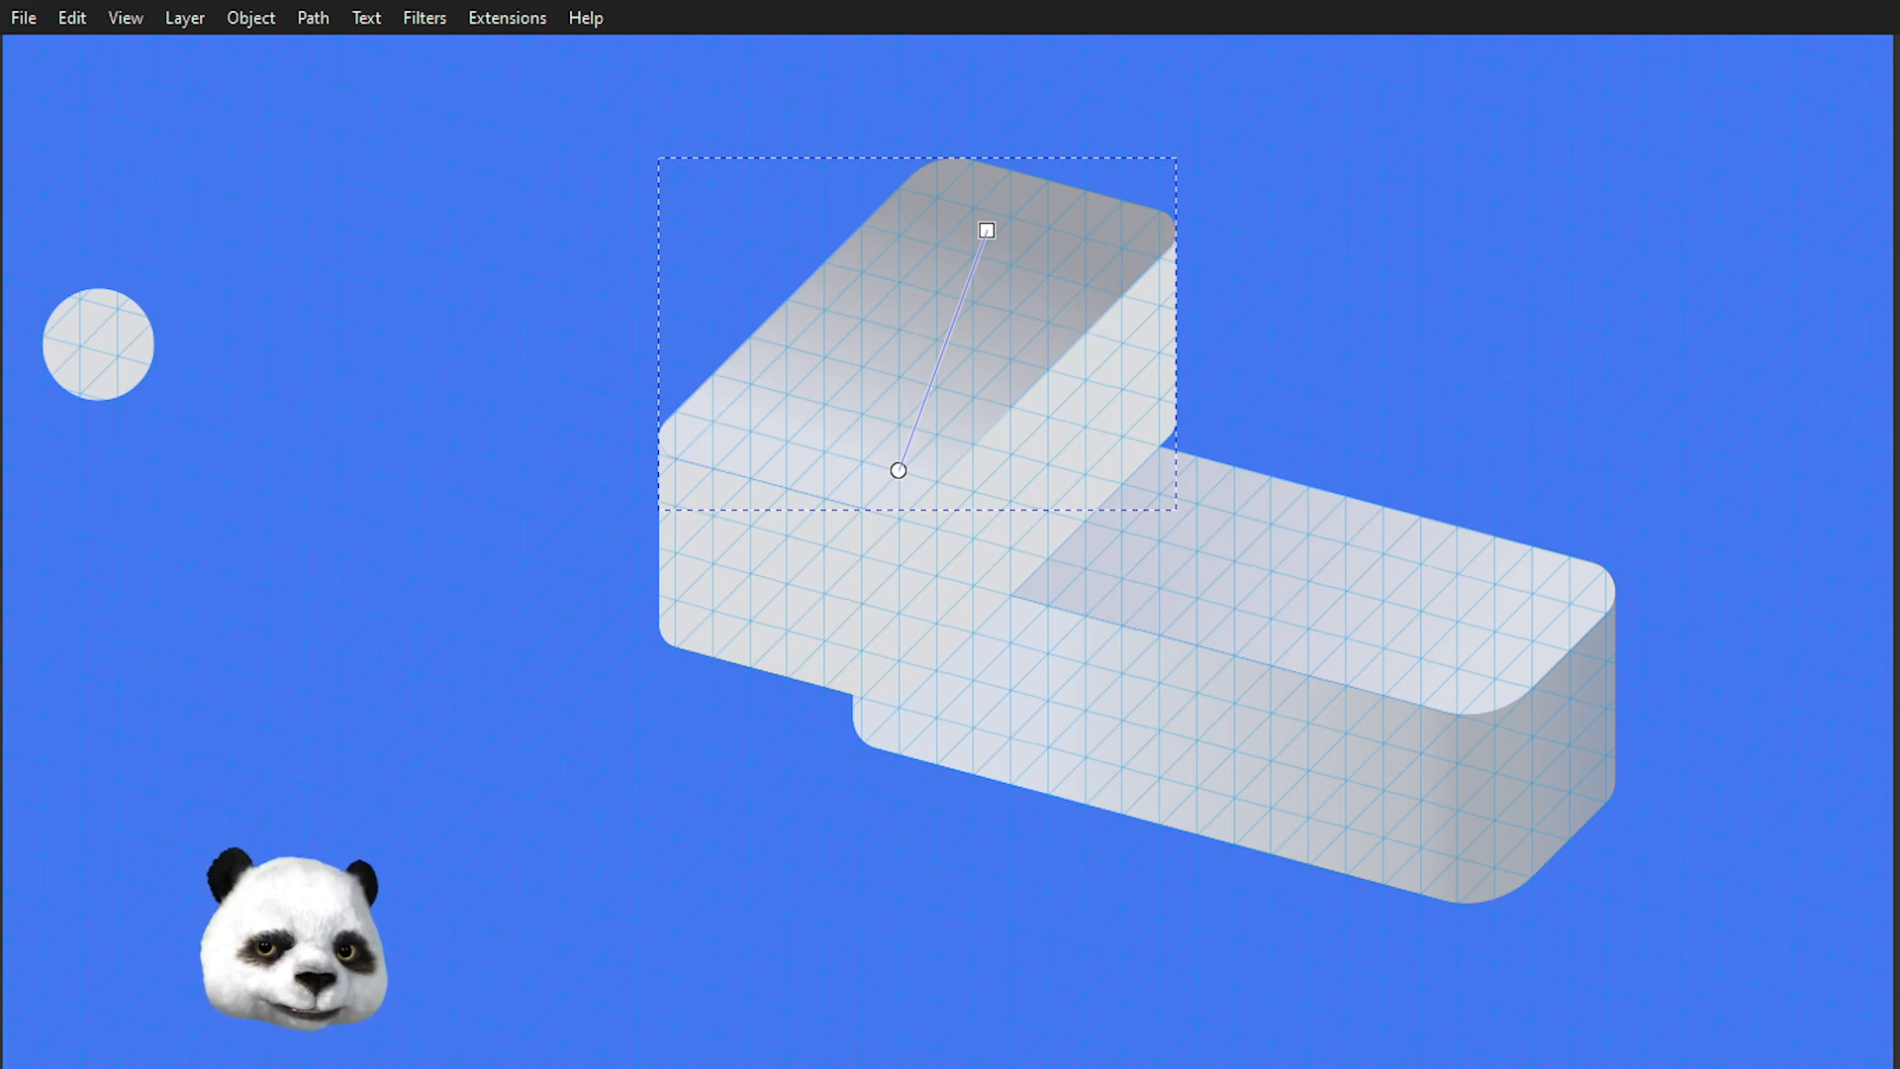
# - Set the top-face gradient's start stop to pale bluish grey and its end stop to a slightly darker bluish grey, then deselect the face
pyautogui.click(987, 231)
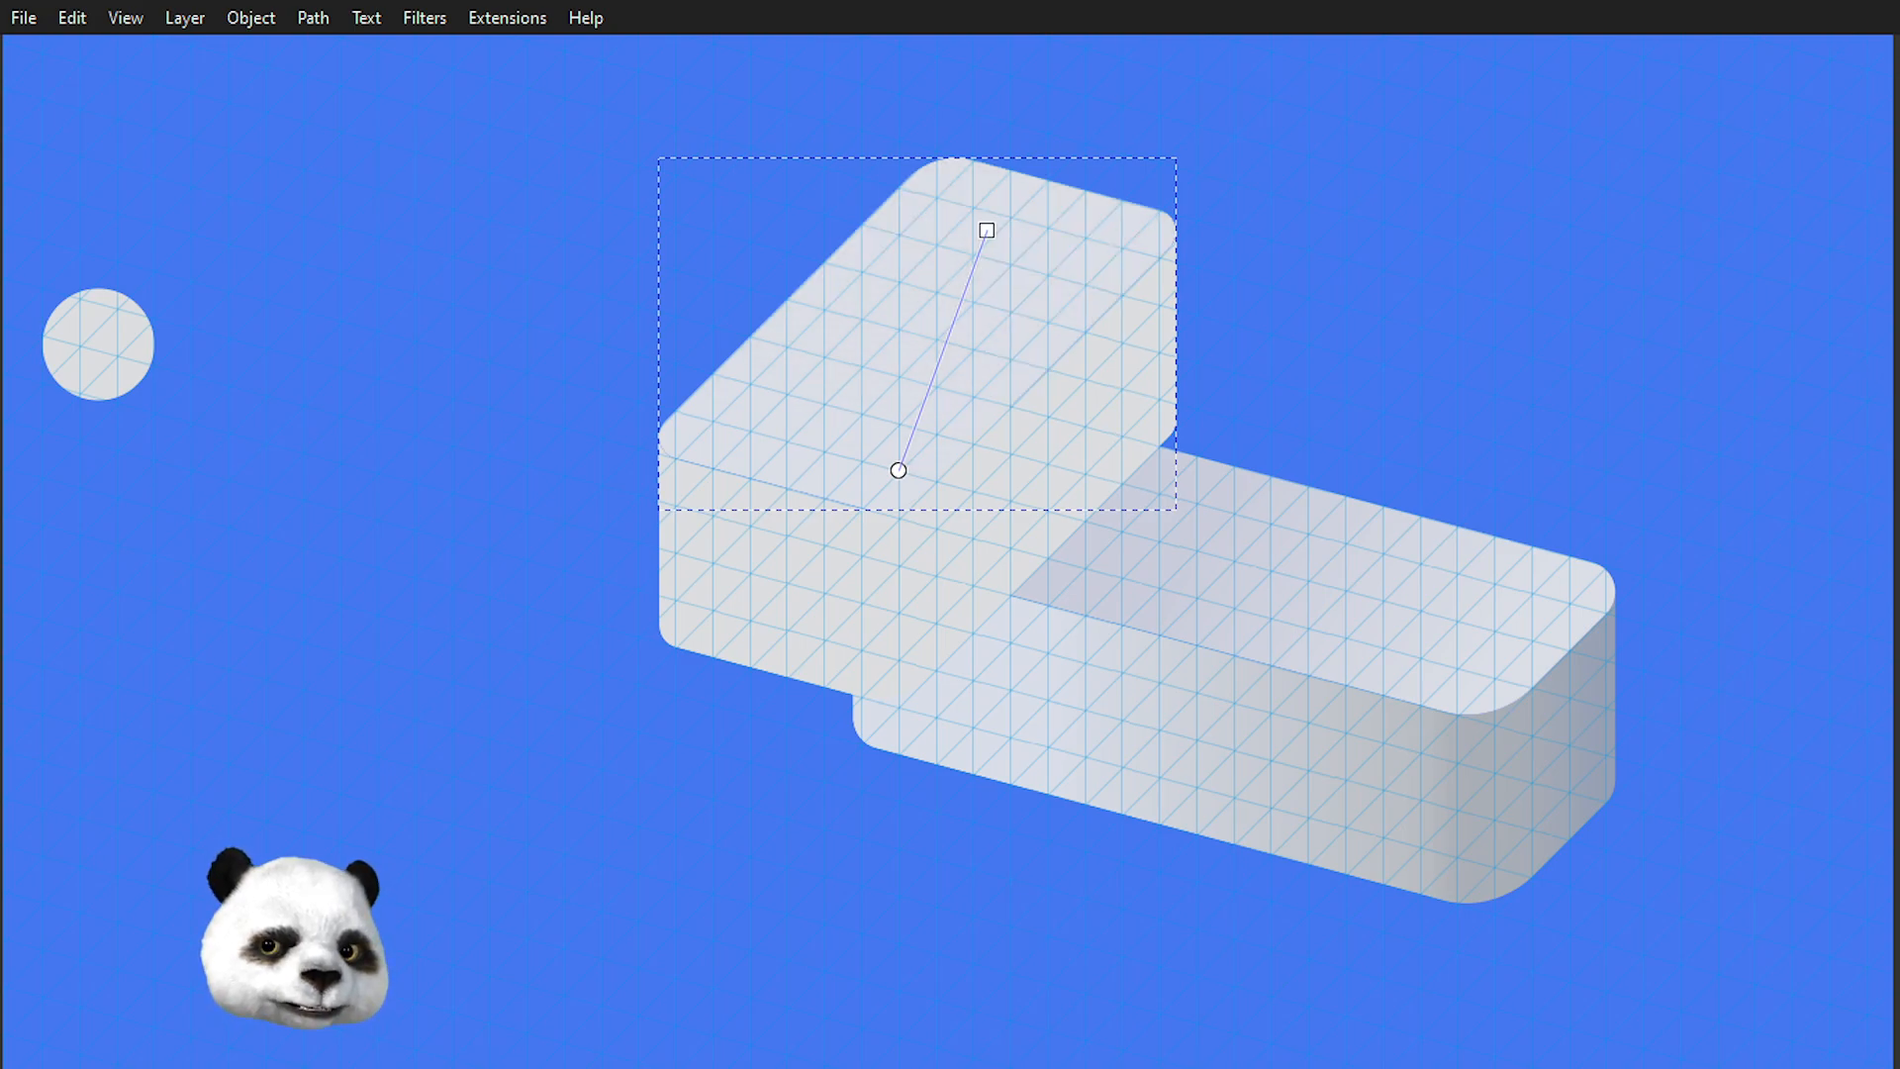
pyautogui.click(897, 470)
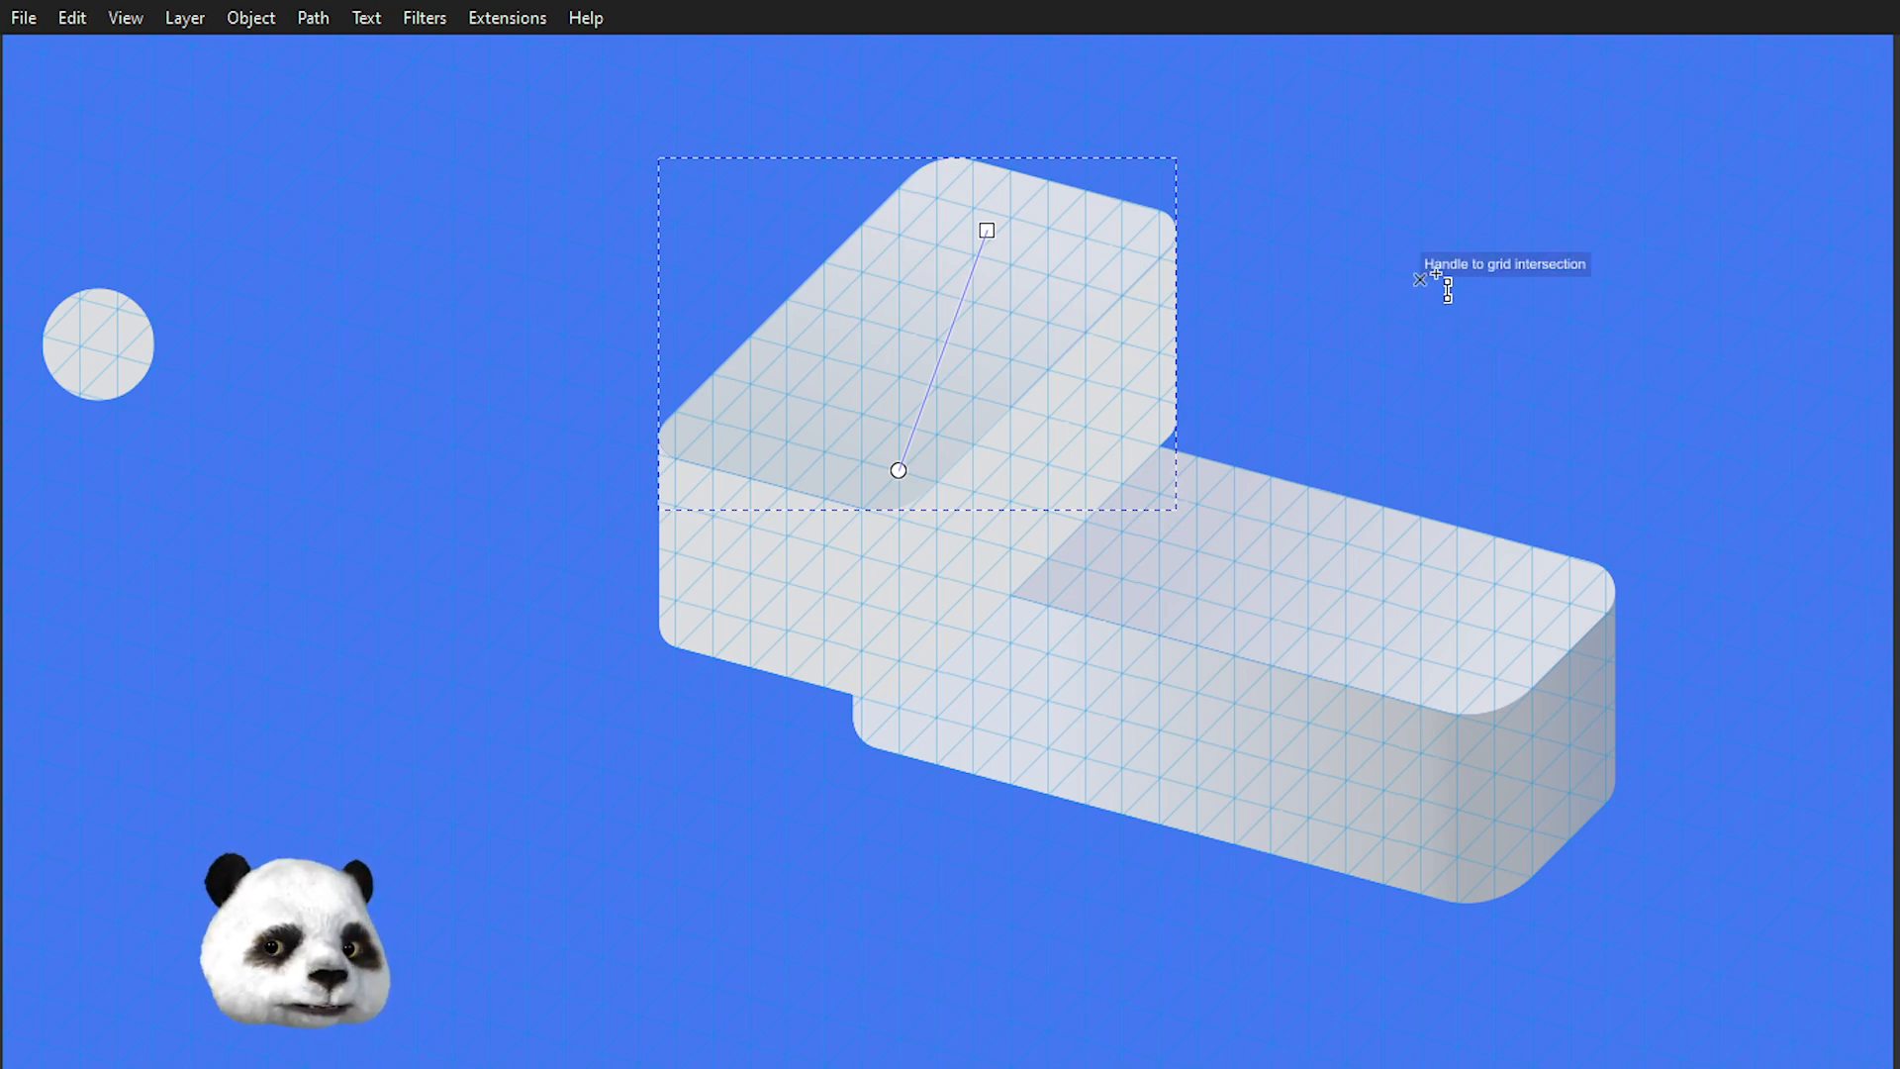
pyautogui.press('Escape')
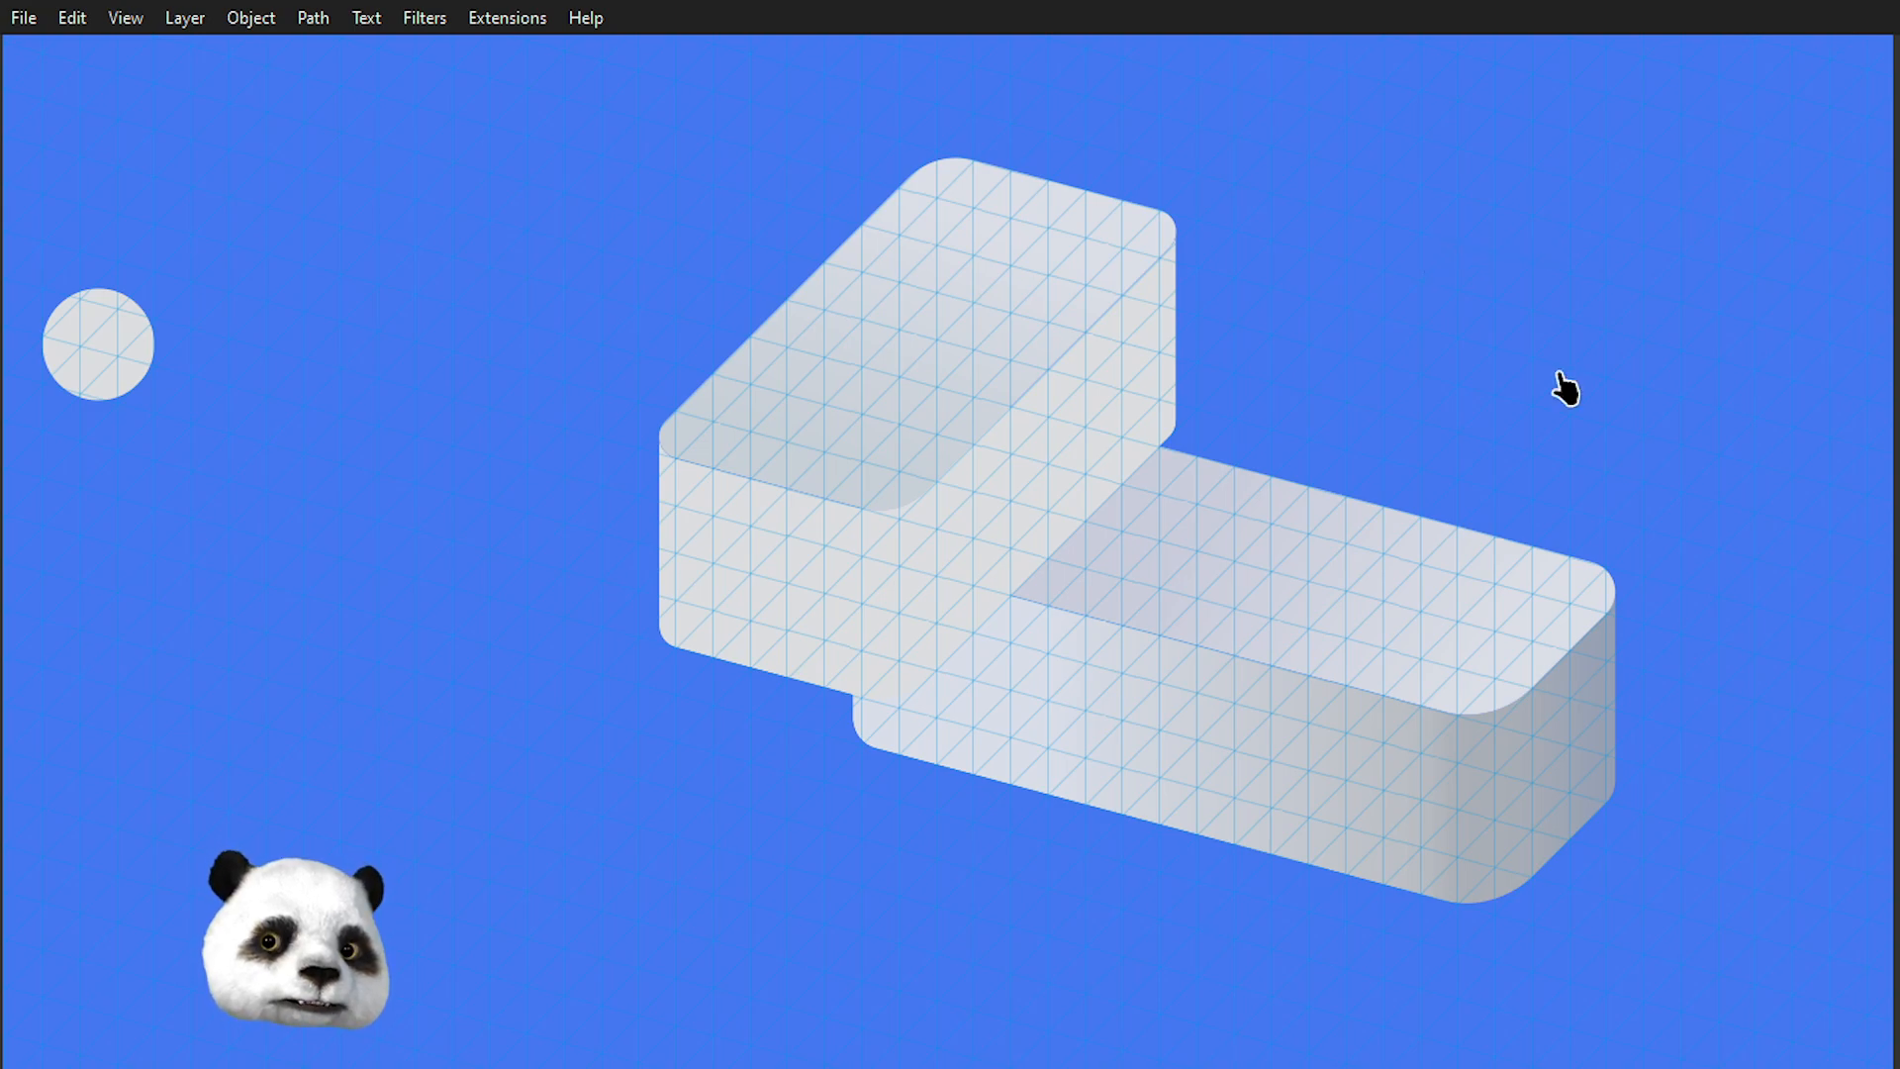
# - Examine the shading of both blocks from a distance and close up where the two blocks meet
pyautogui.scroll(-4, 1011, 435)
pyautogui.scroll(4, 1016, 436)
pyautogui.scroll(-2, 1016, 436)
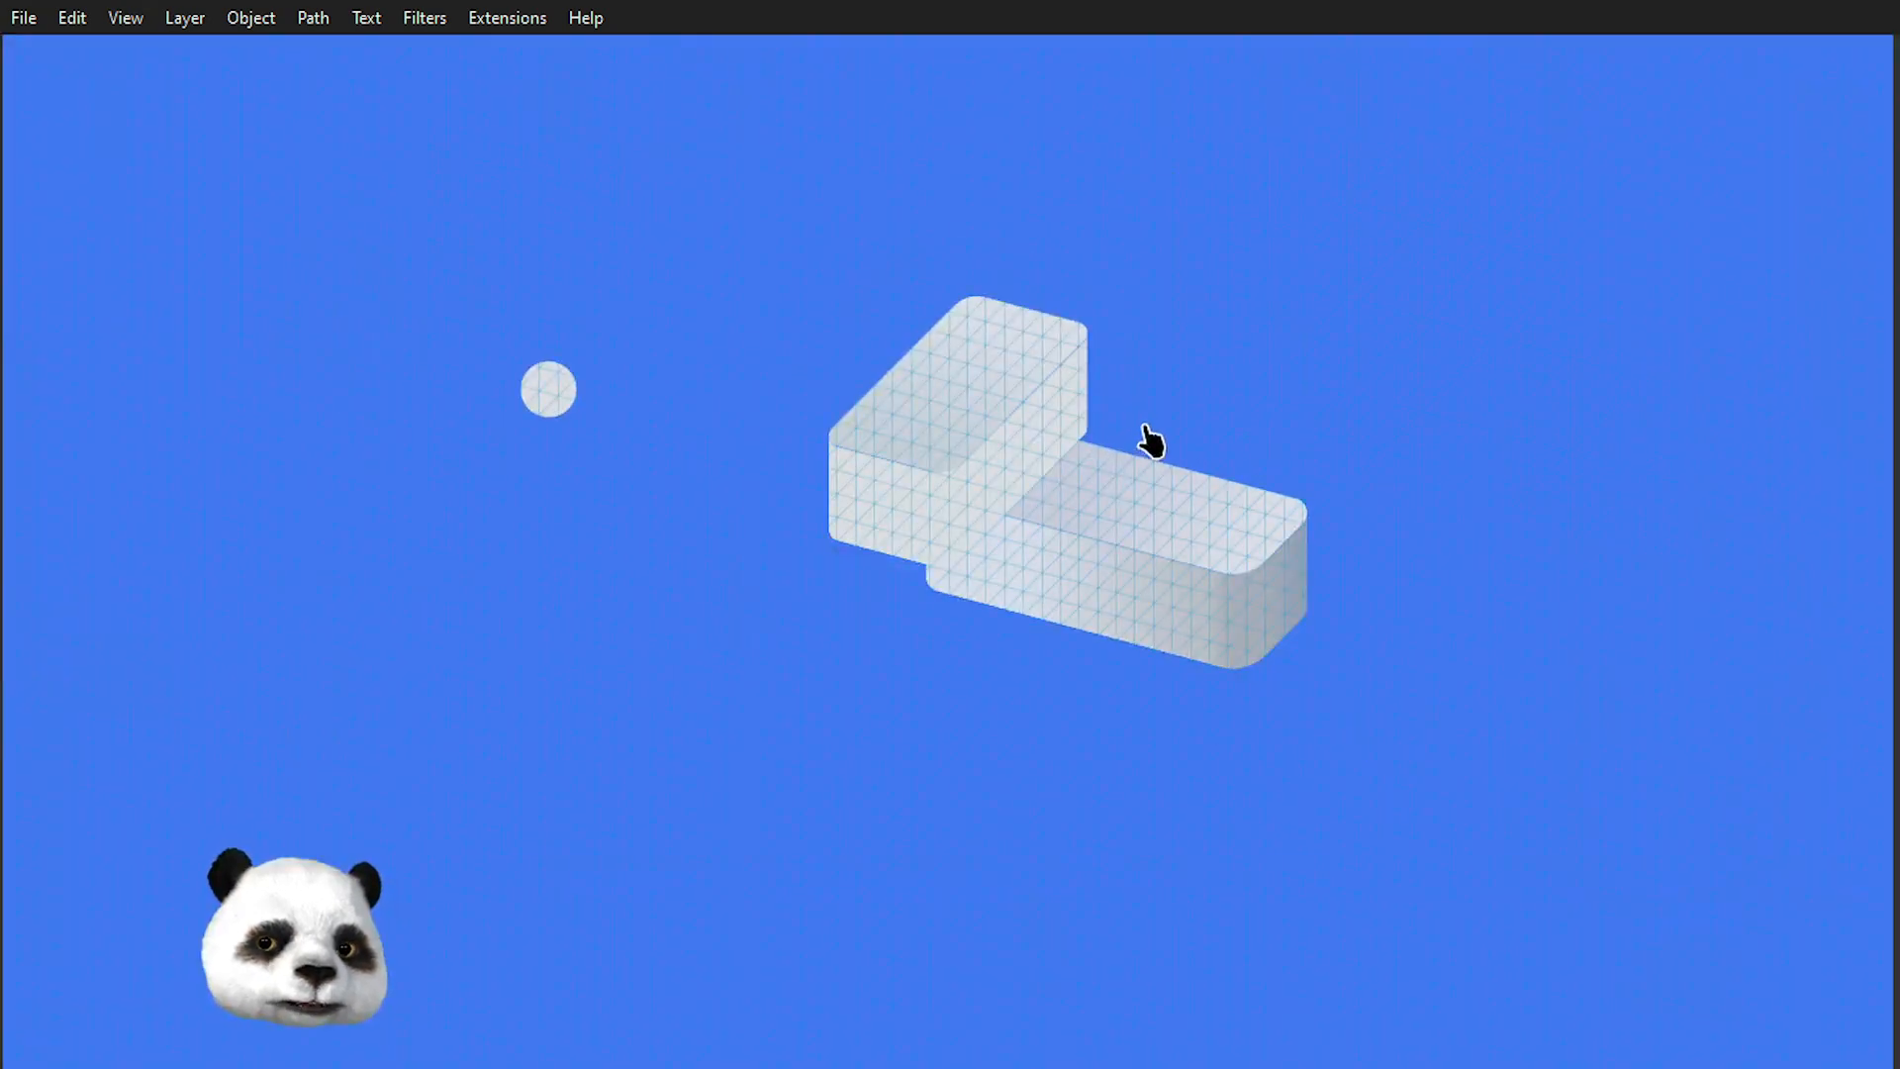
pyautogui.scroll(4, 1137, 422)
pyautogui.scroll(-2, 1136, 422)
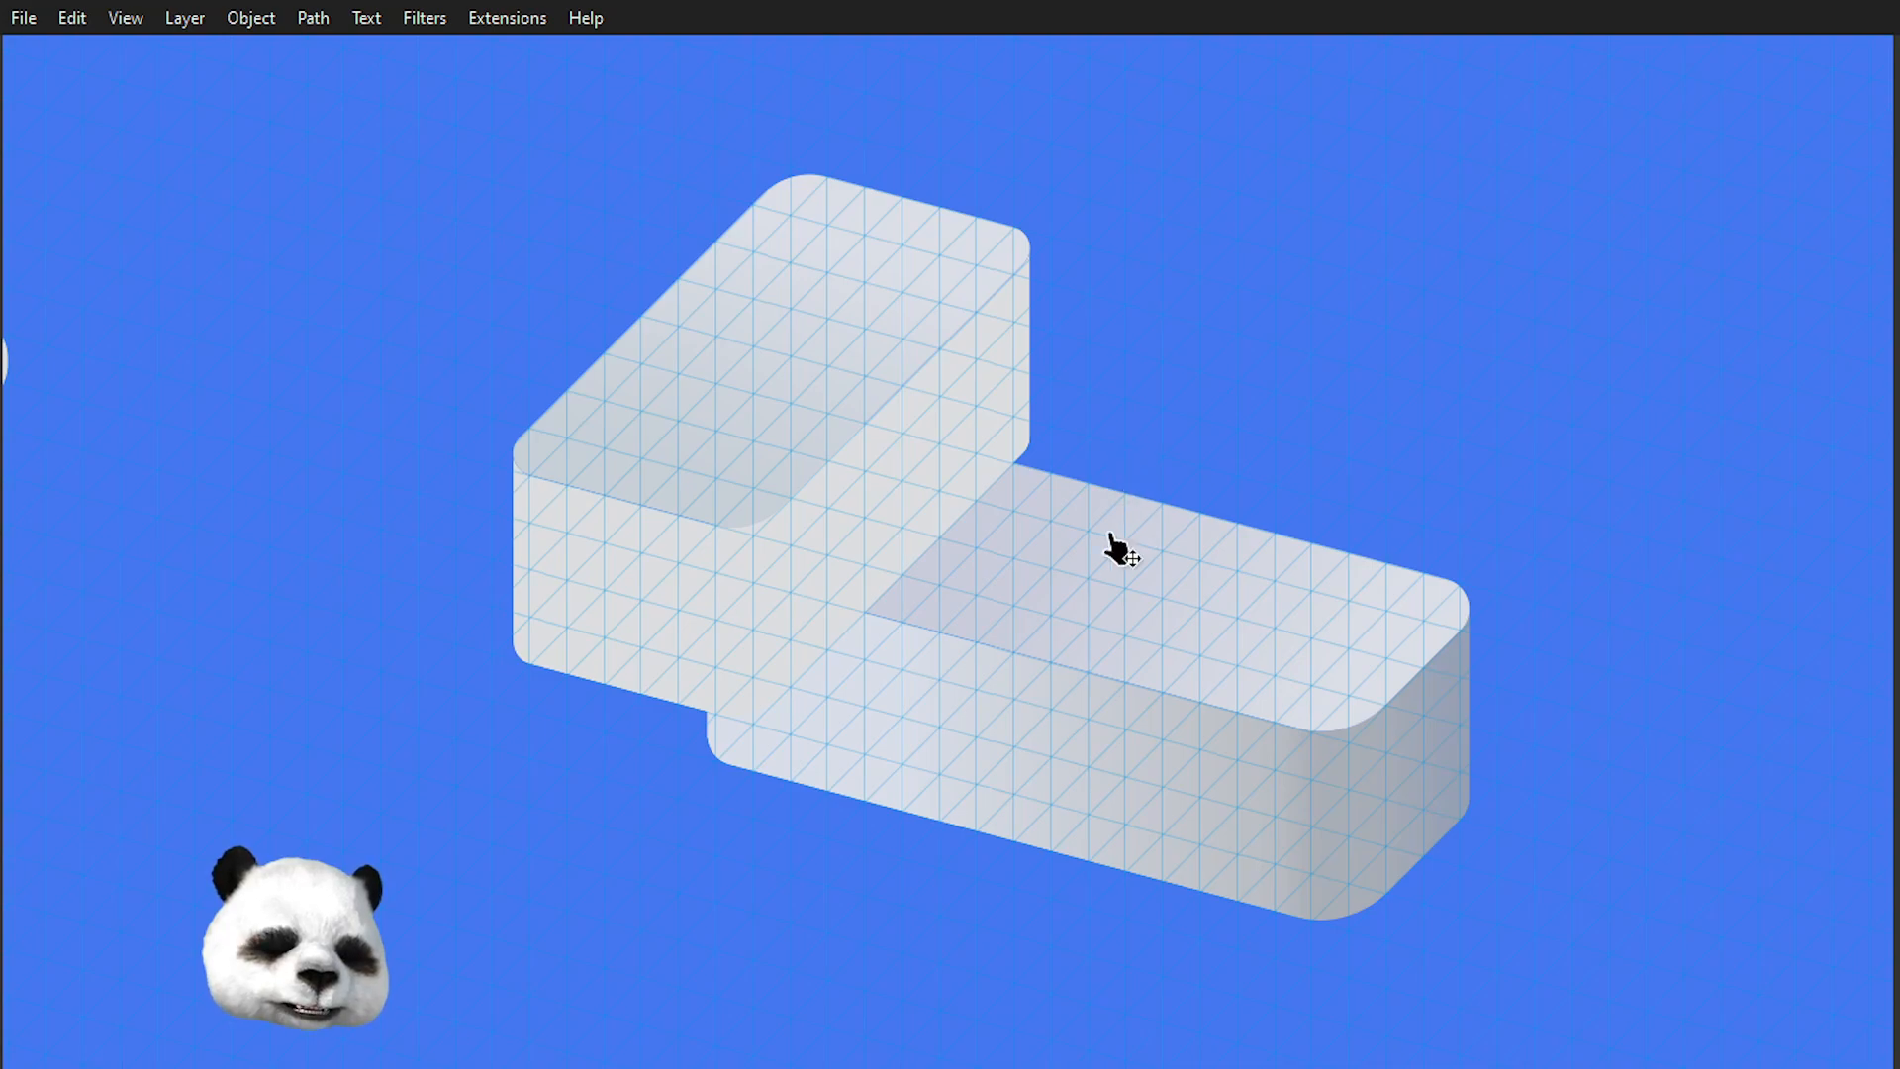
pyautogui.scroll(2, 771, 759)
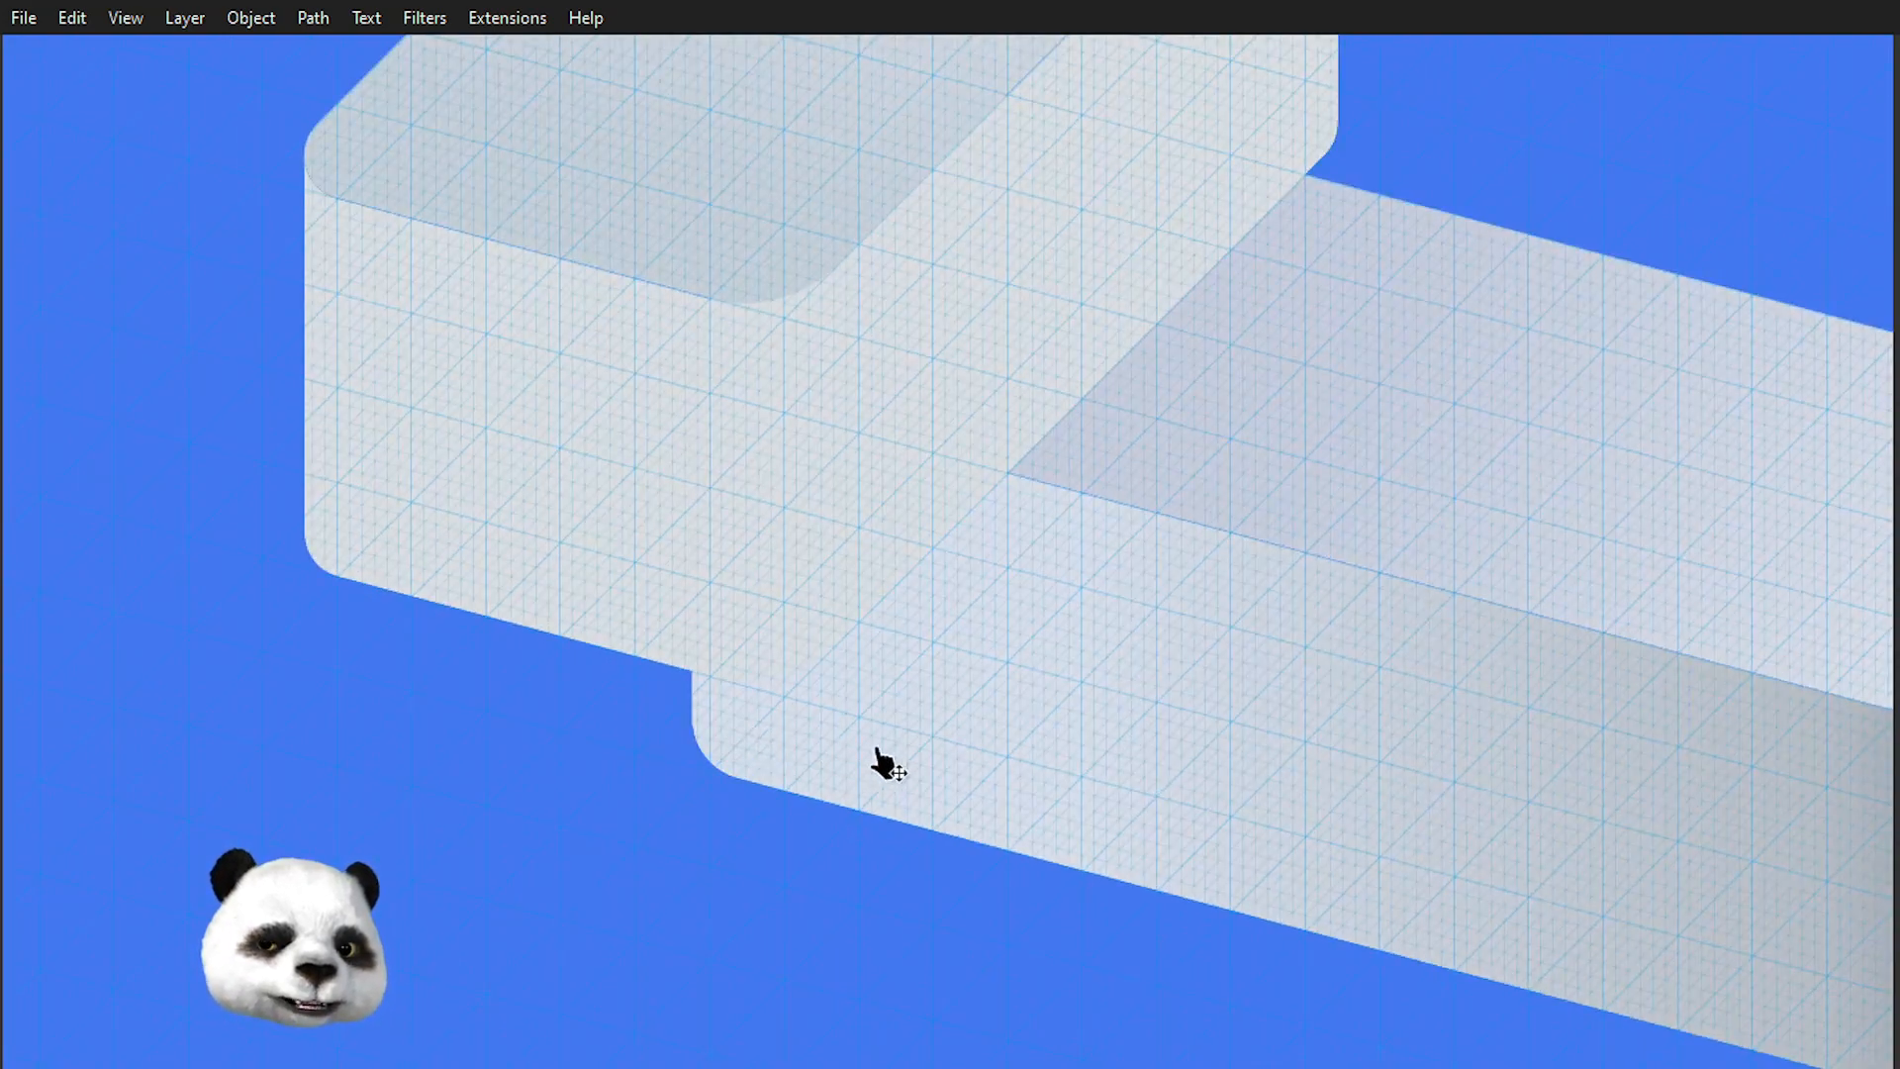
pyautogui.scroll(-2, 728, 697)
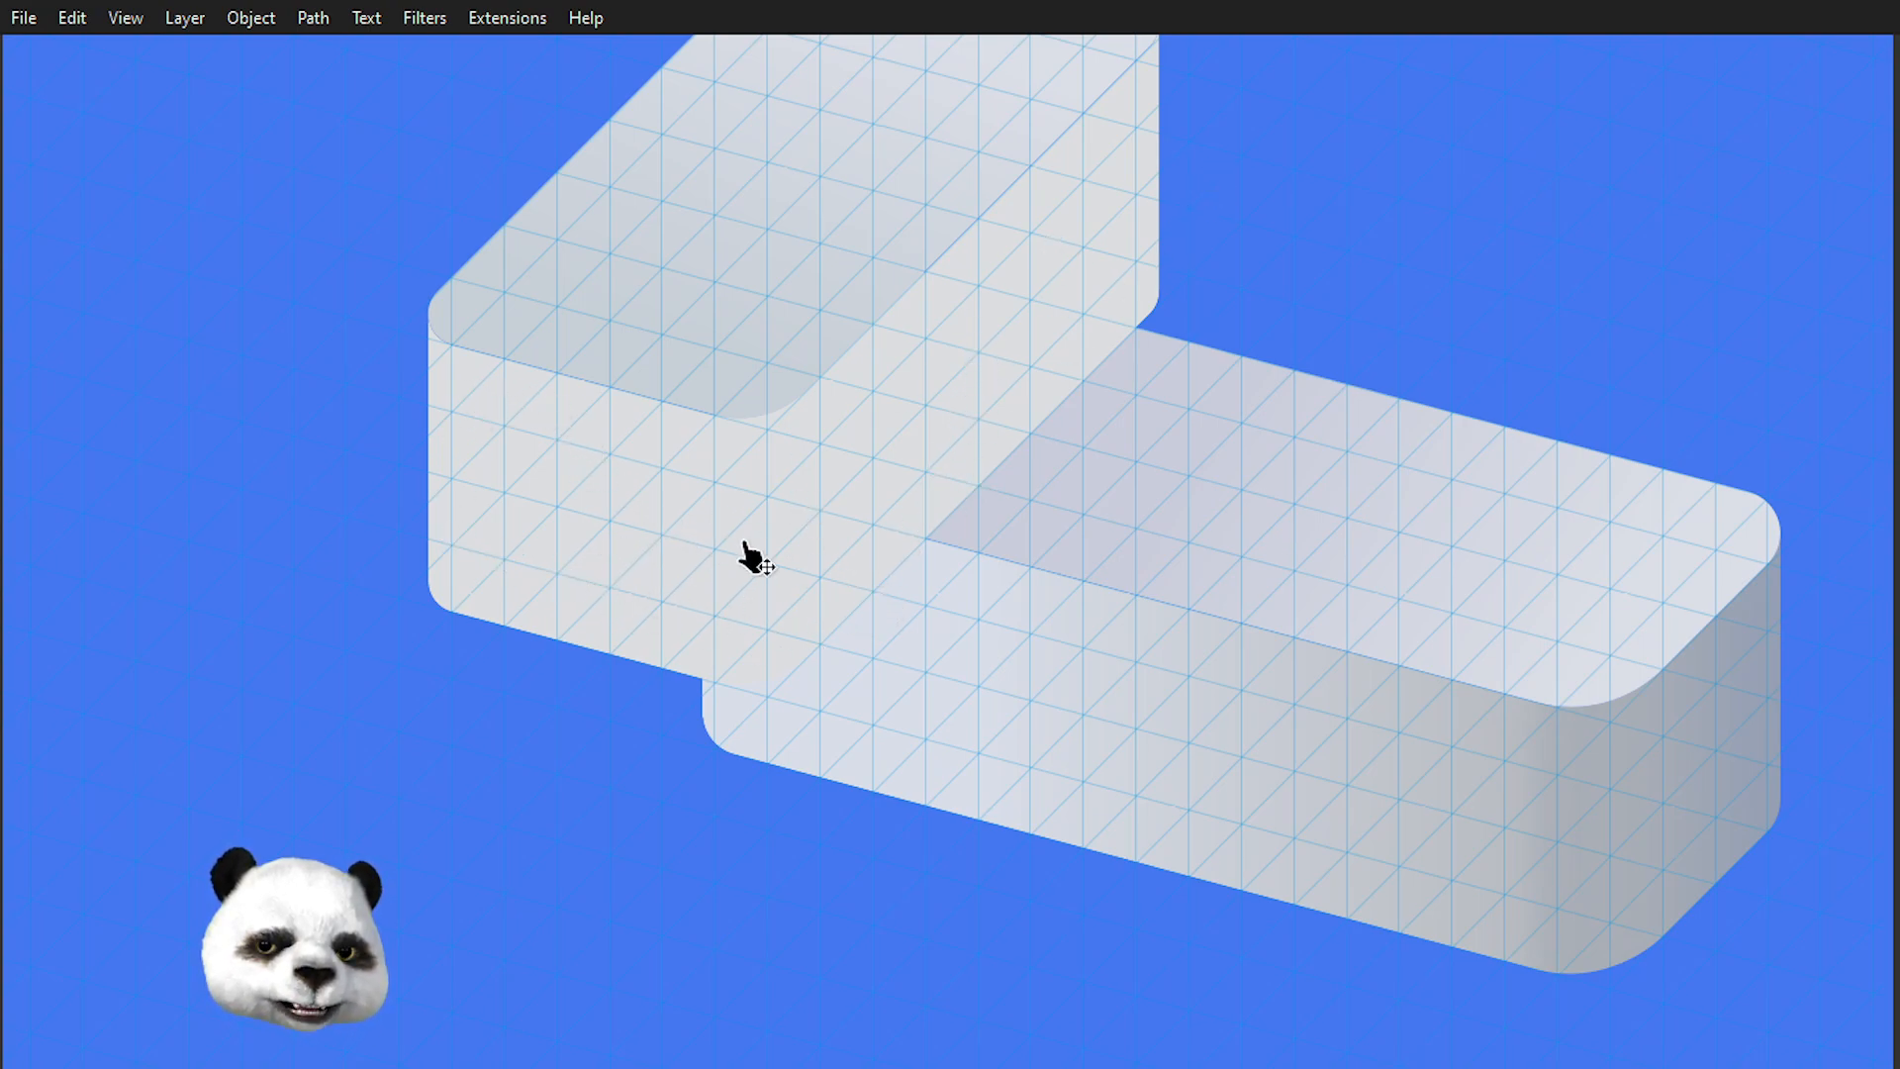
# - Draw a closed five-point pen shape covering the upper block's long side from its front corner, and lower it to the bottom of the stack
pyautogui.click(609, 566)
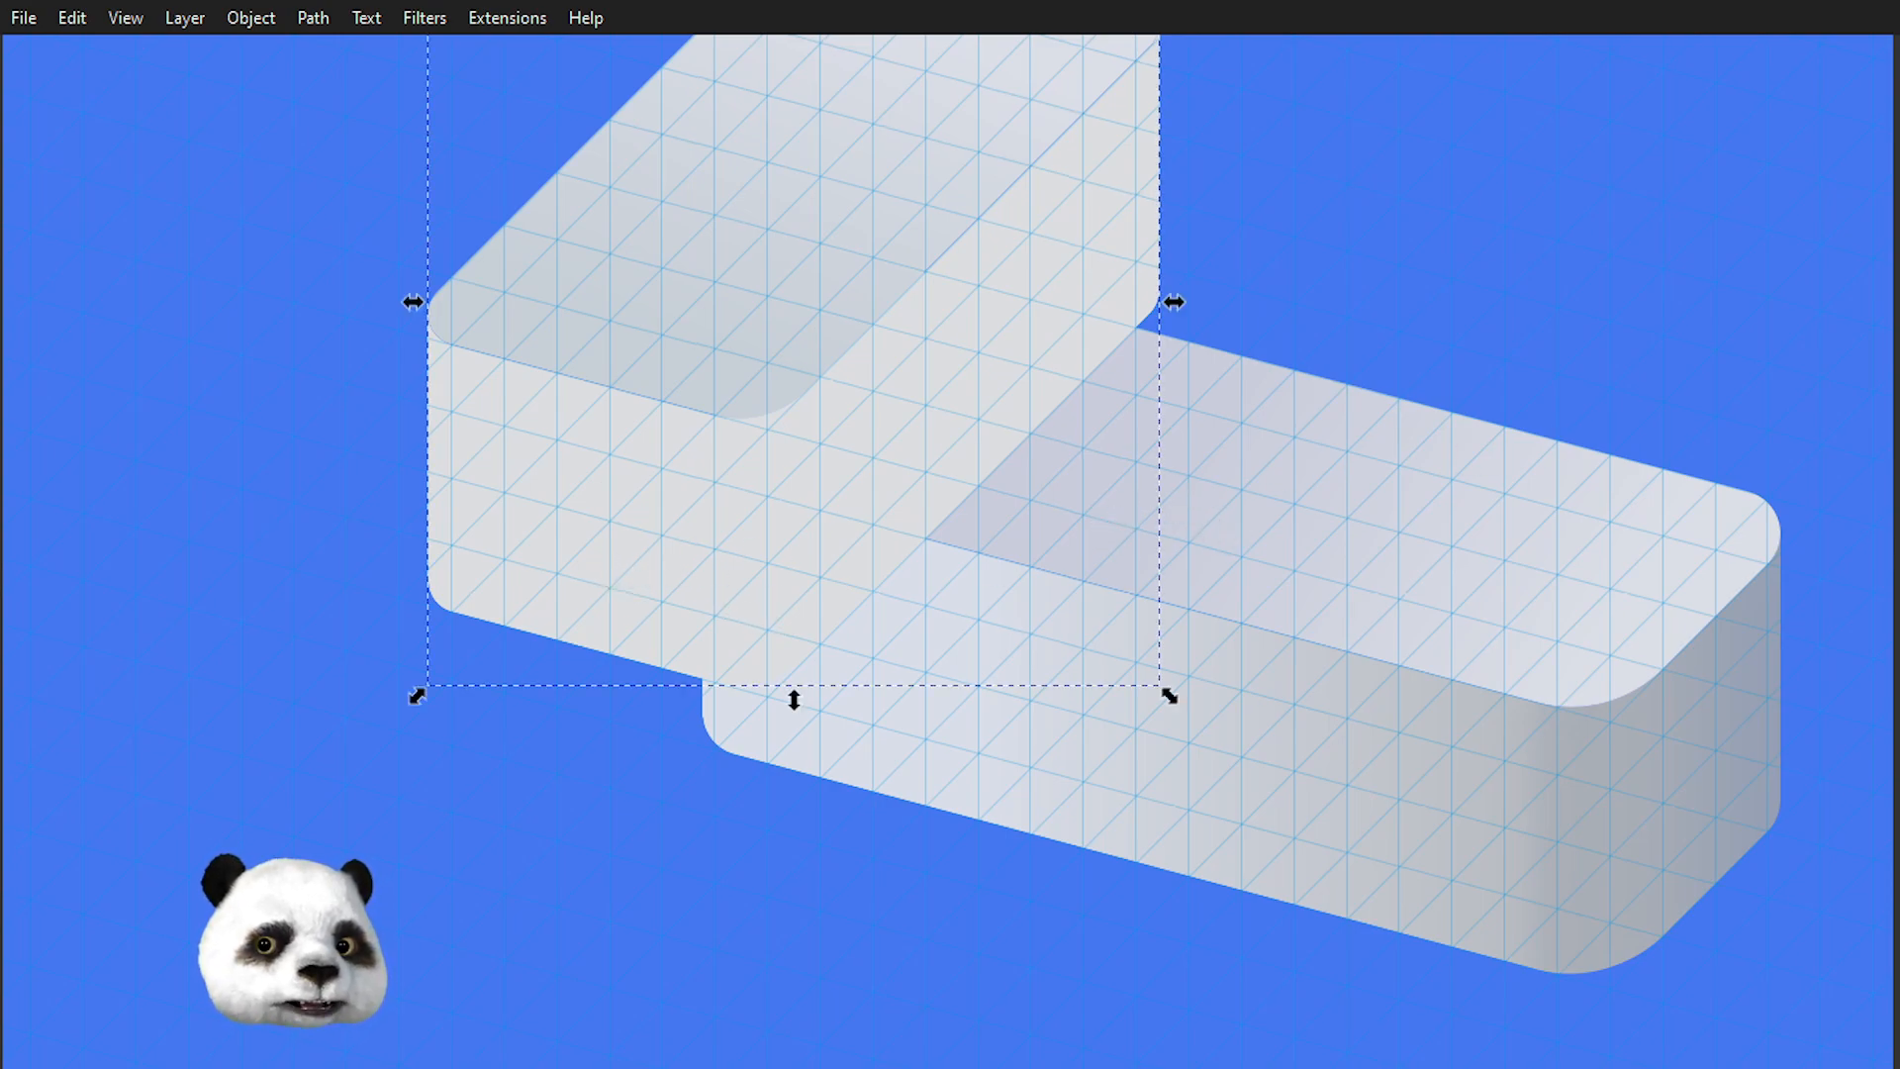
pyautogui.moveTo(1407, 360); pyautogui.dragTo(1585, 475)
pyautogui.press('b')
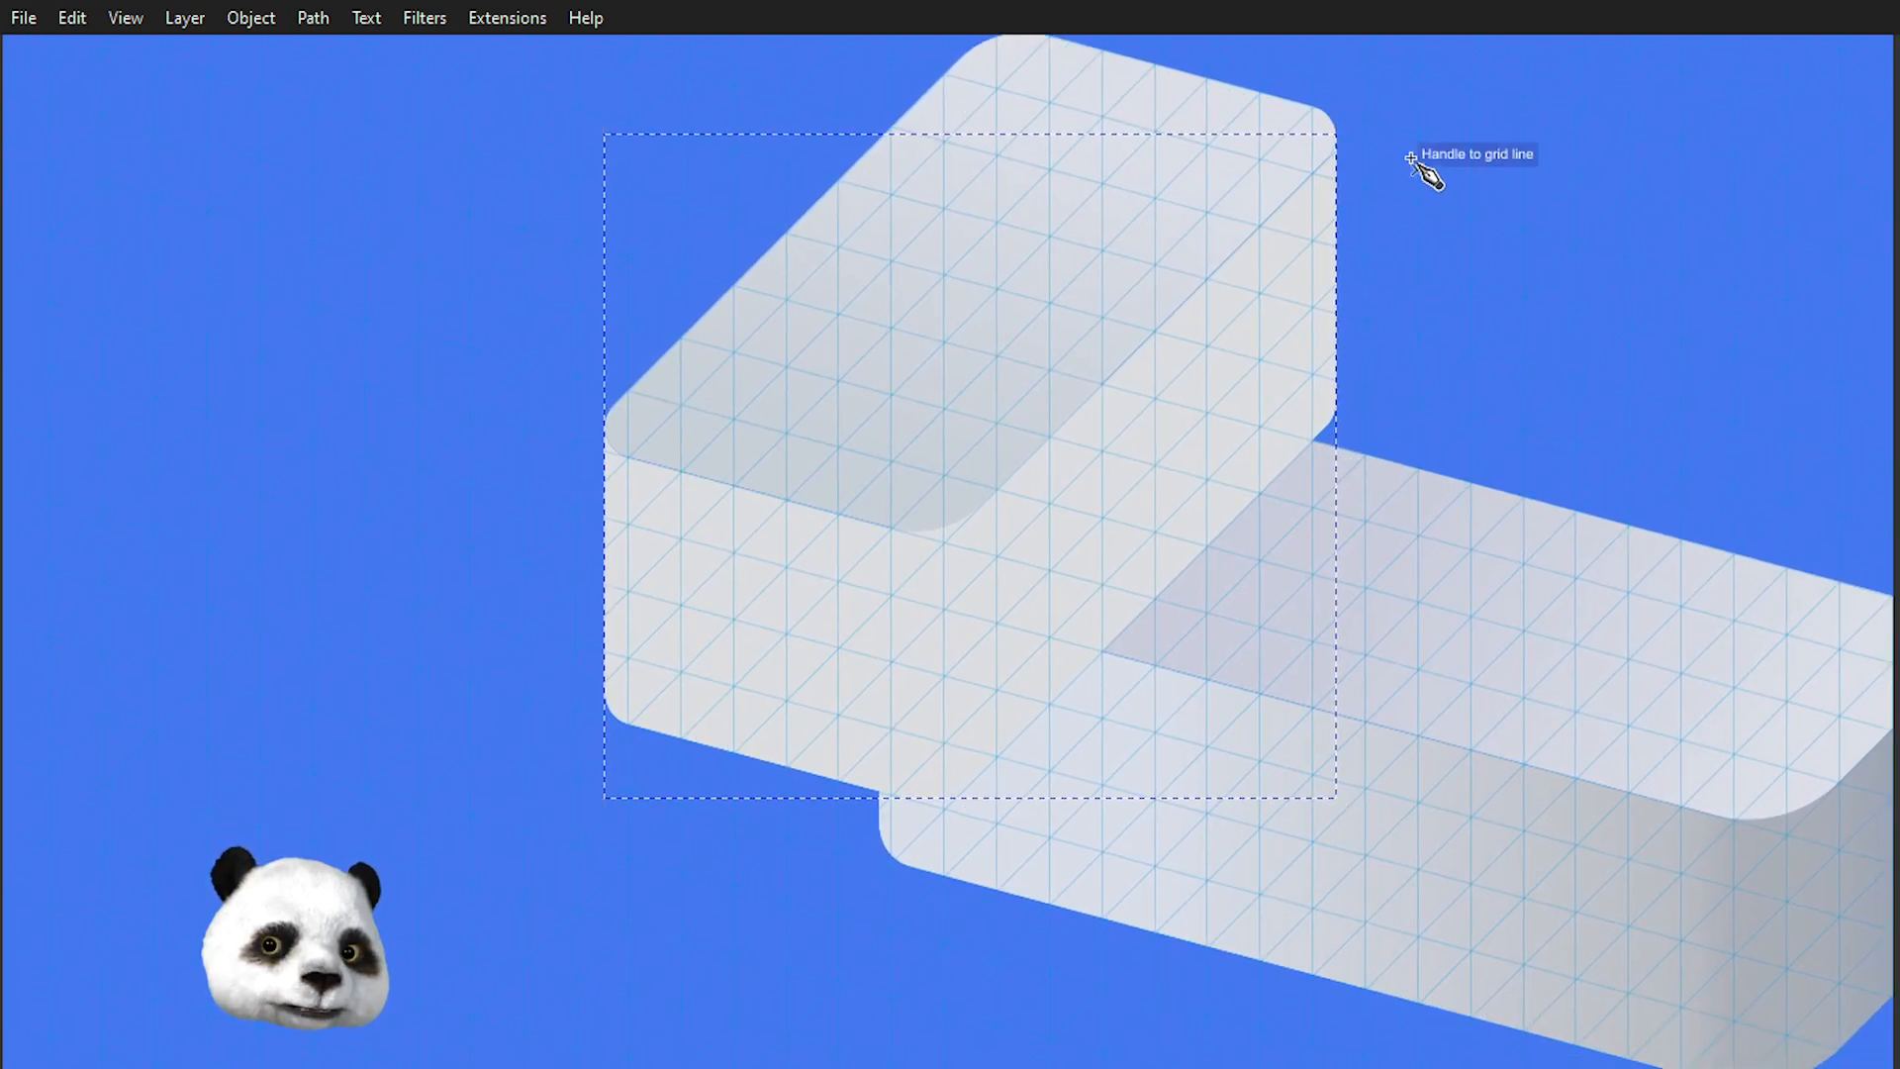
pyautogui.click(1364, 120)
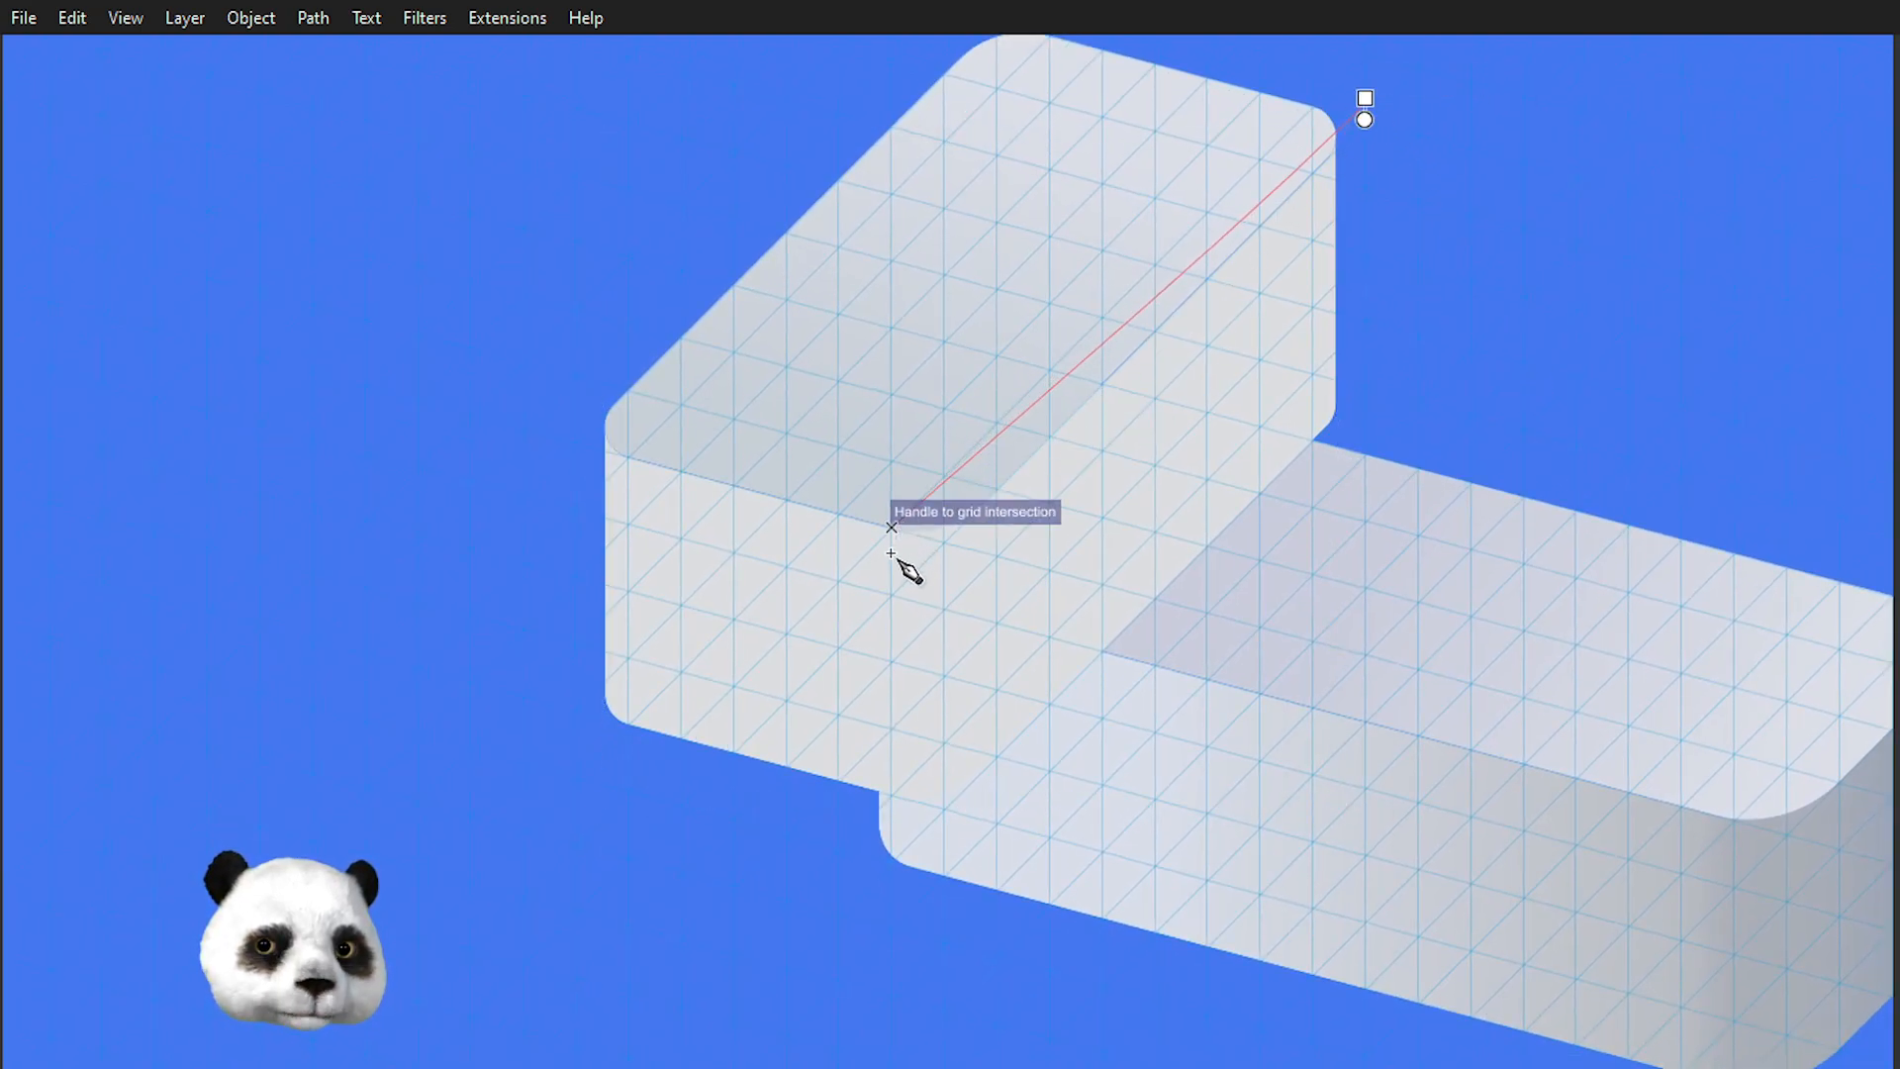
pyautogui.press('Escape')
pyautogui.click(1340, 78)
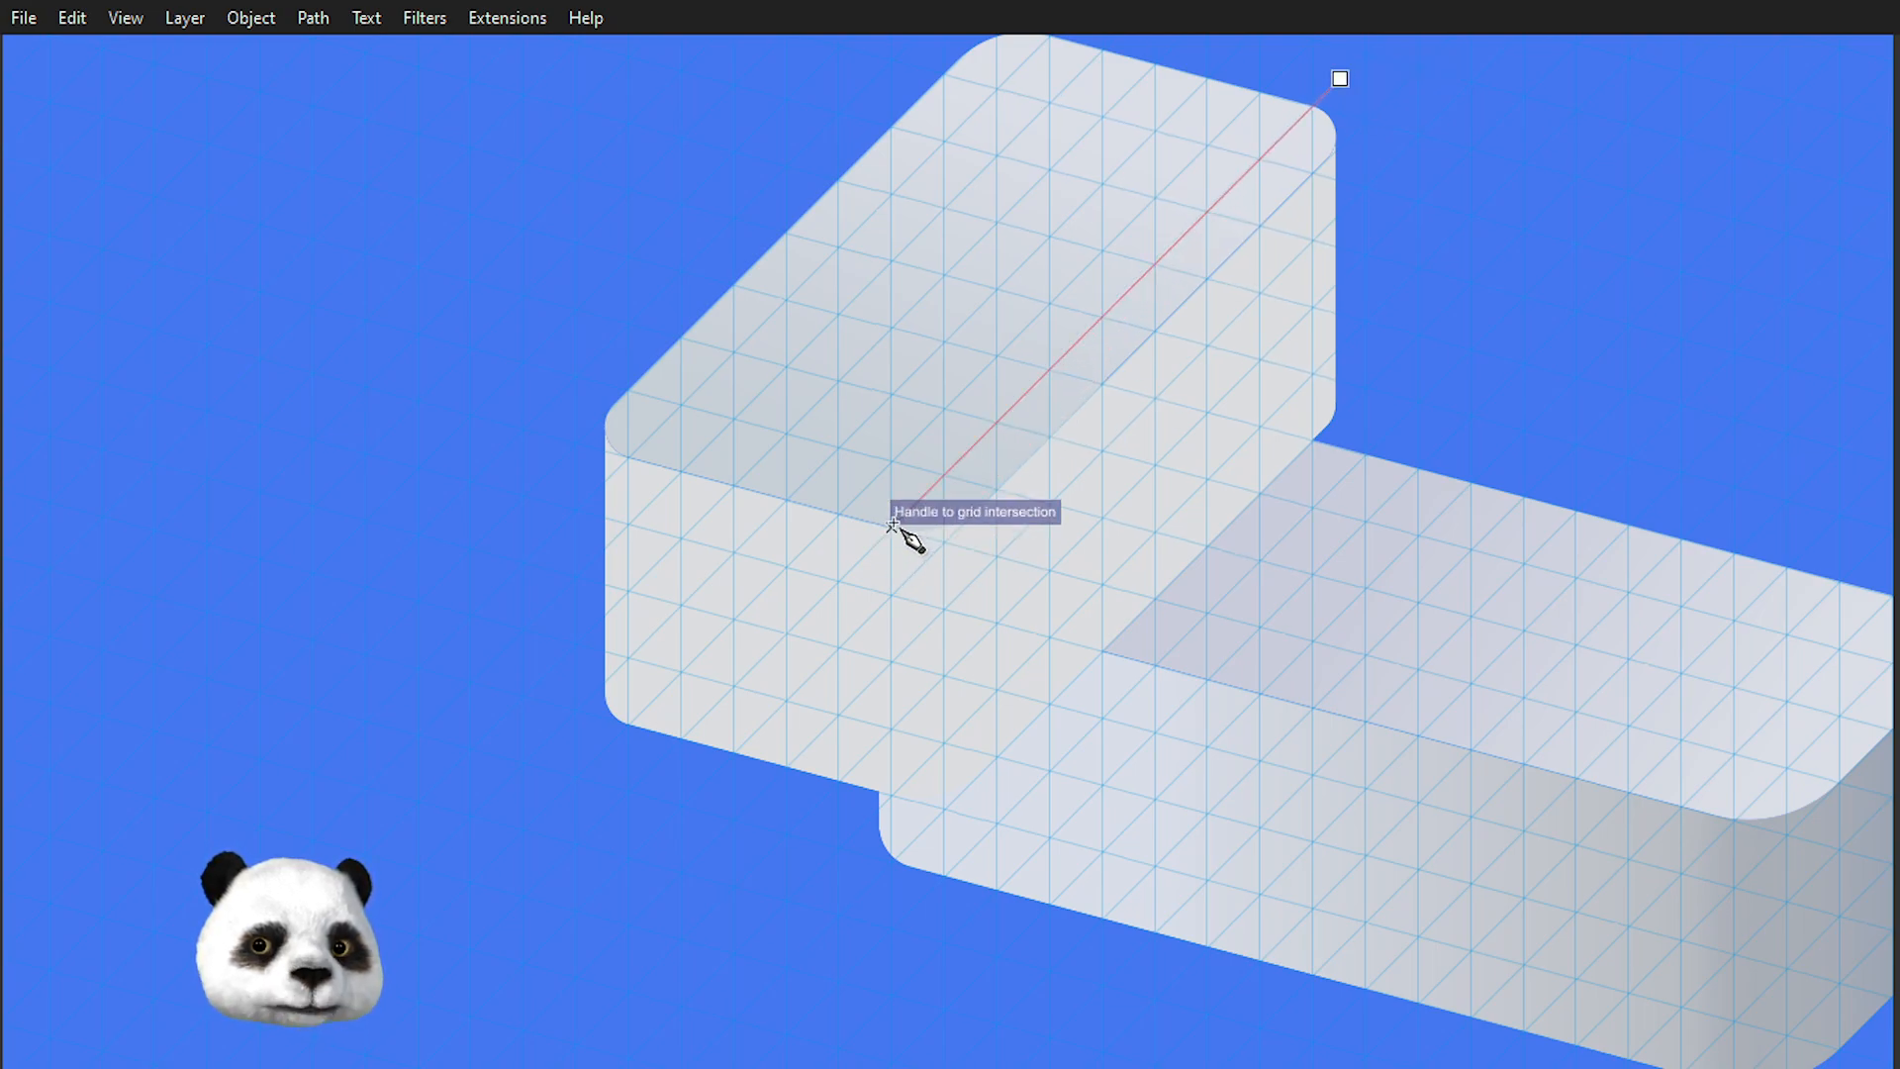
pyautogui.click(889, 538)
pyautogui.click(903, 873)
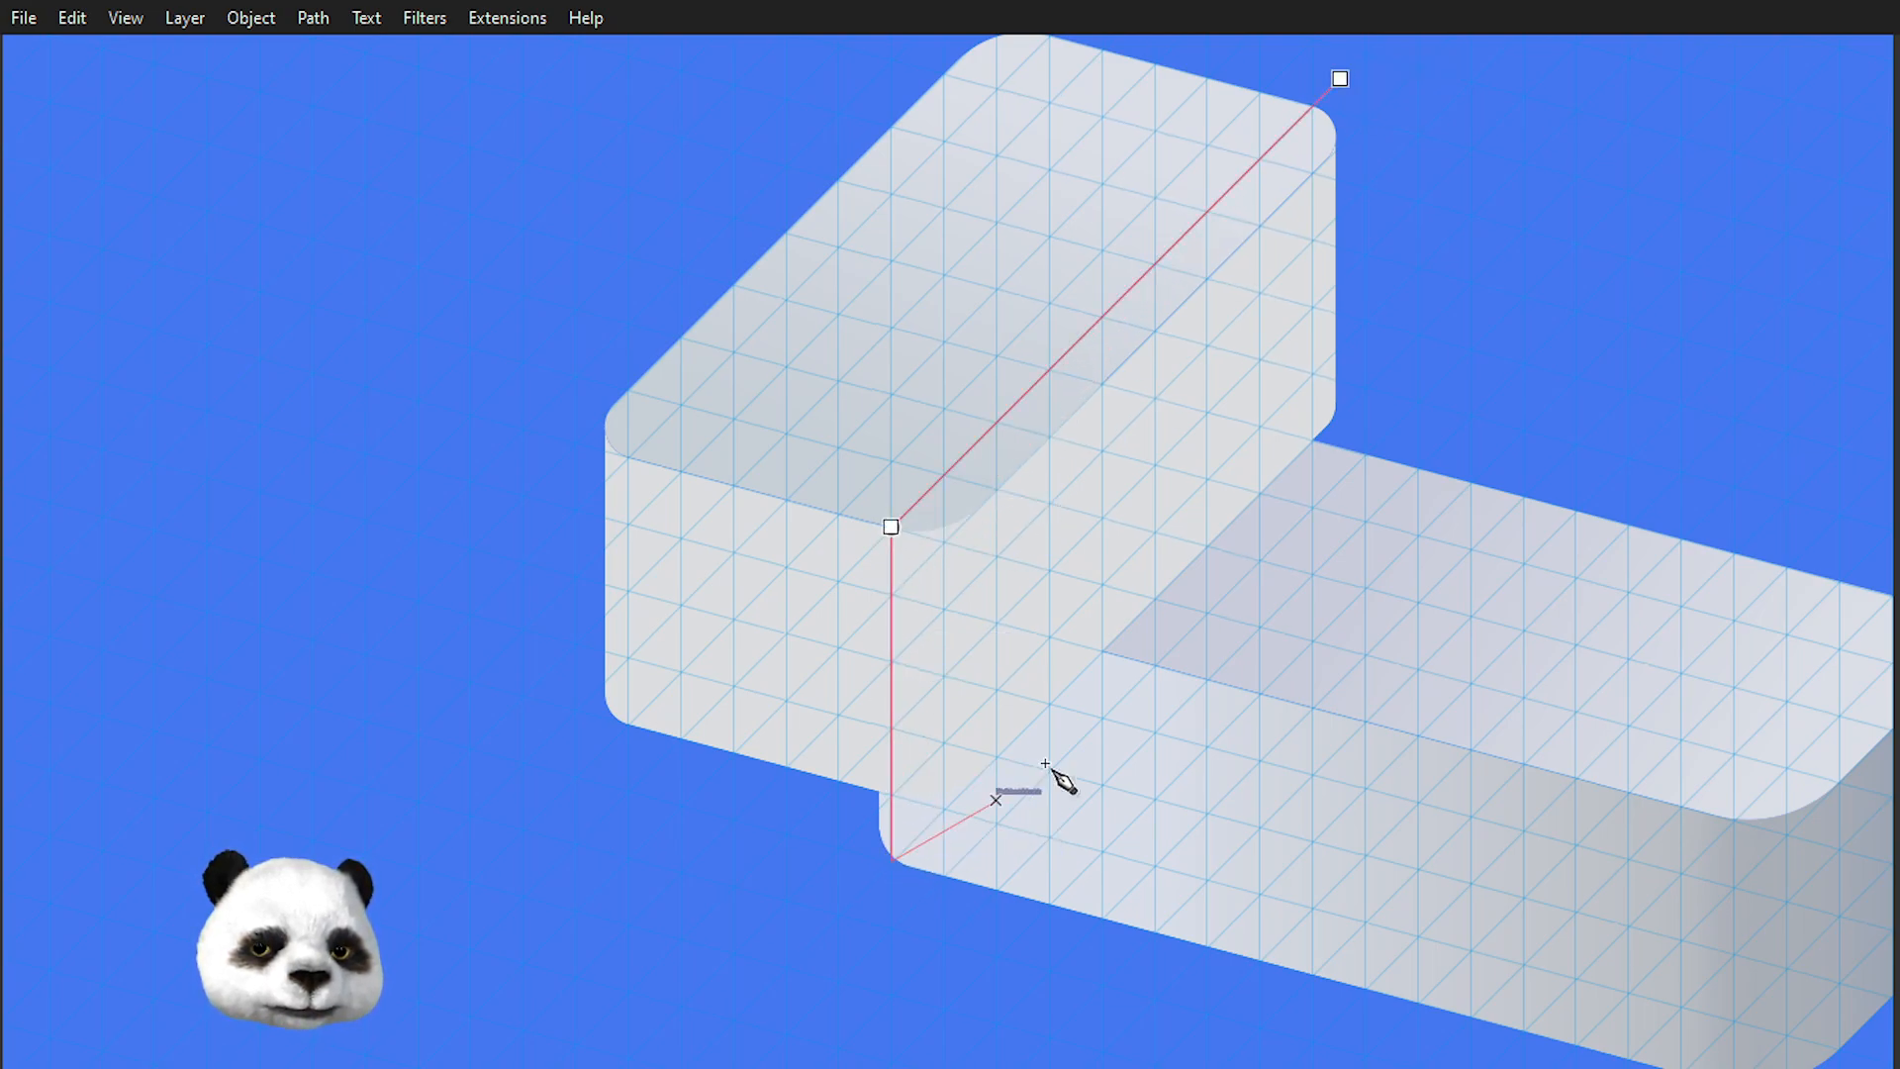
pyautogui.click(1359, 530)
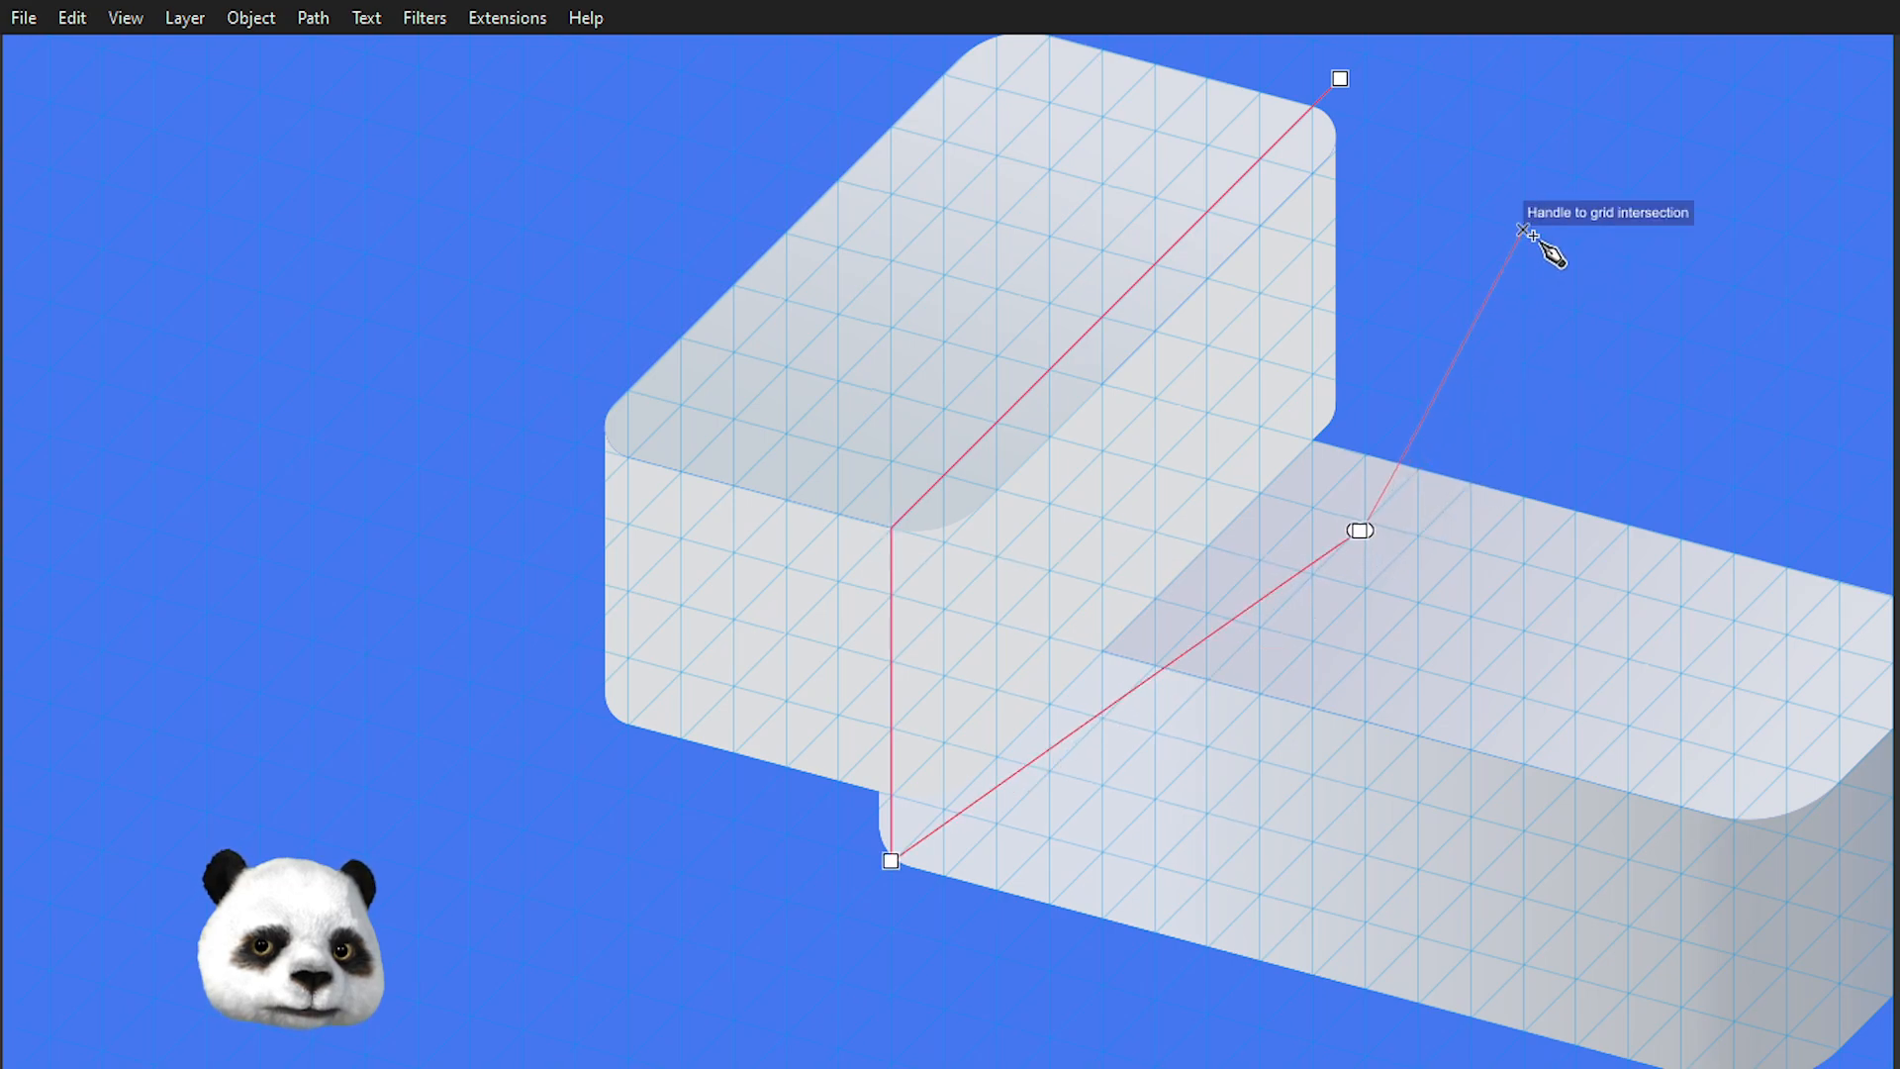
pyautogui.click(1523, 231)
pyautogui.click(1342, 80)
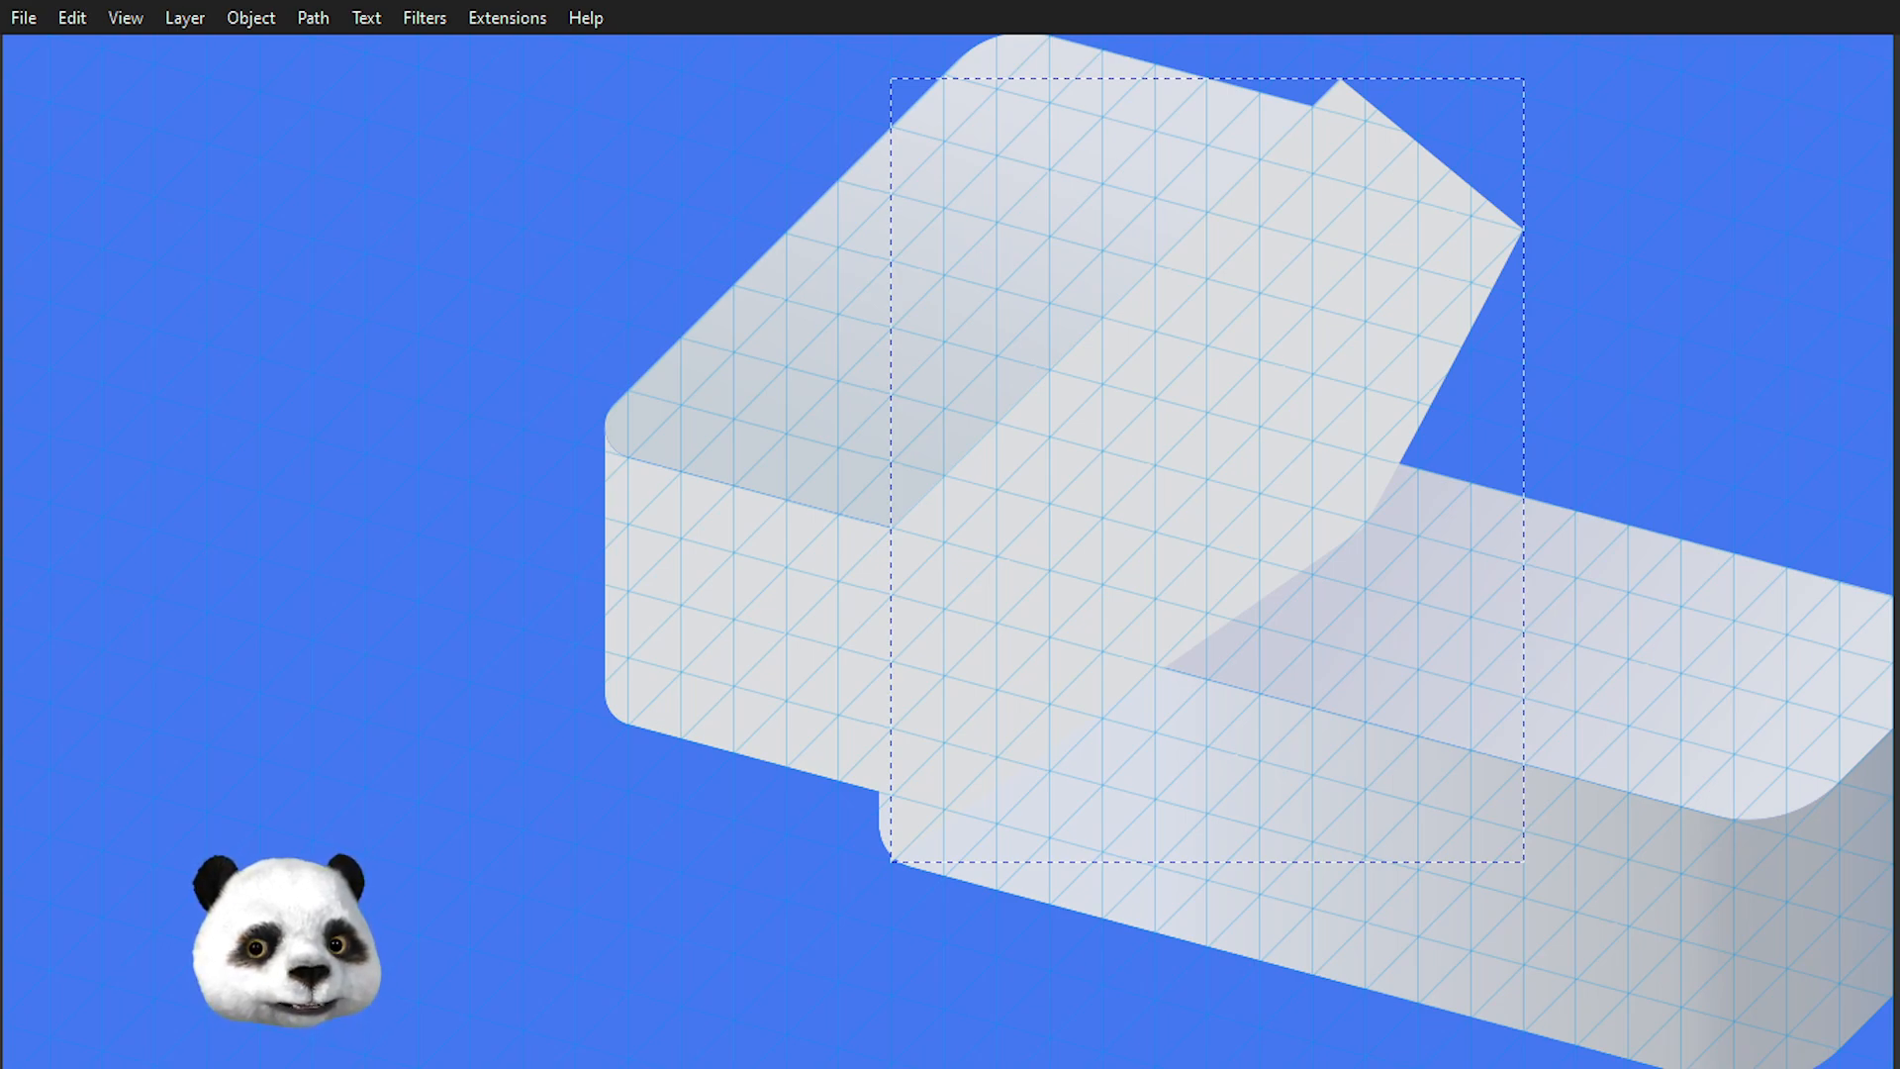
pyautogui.press('End')
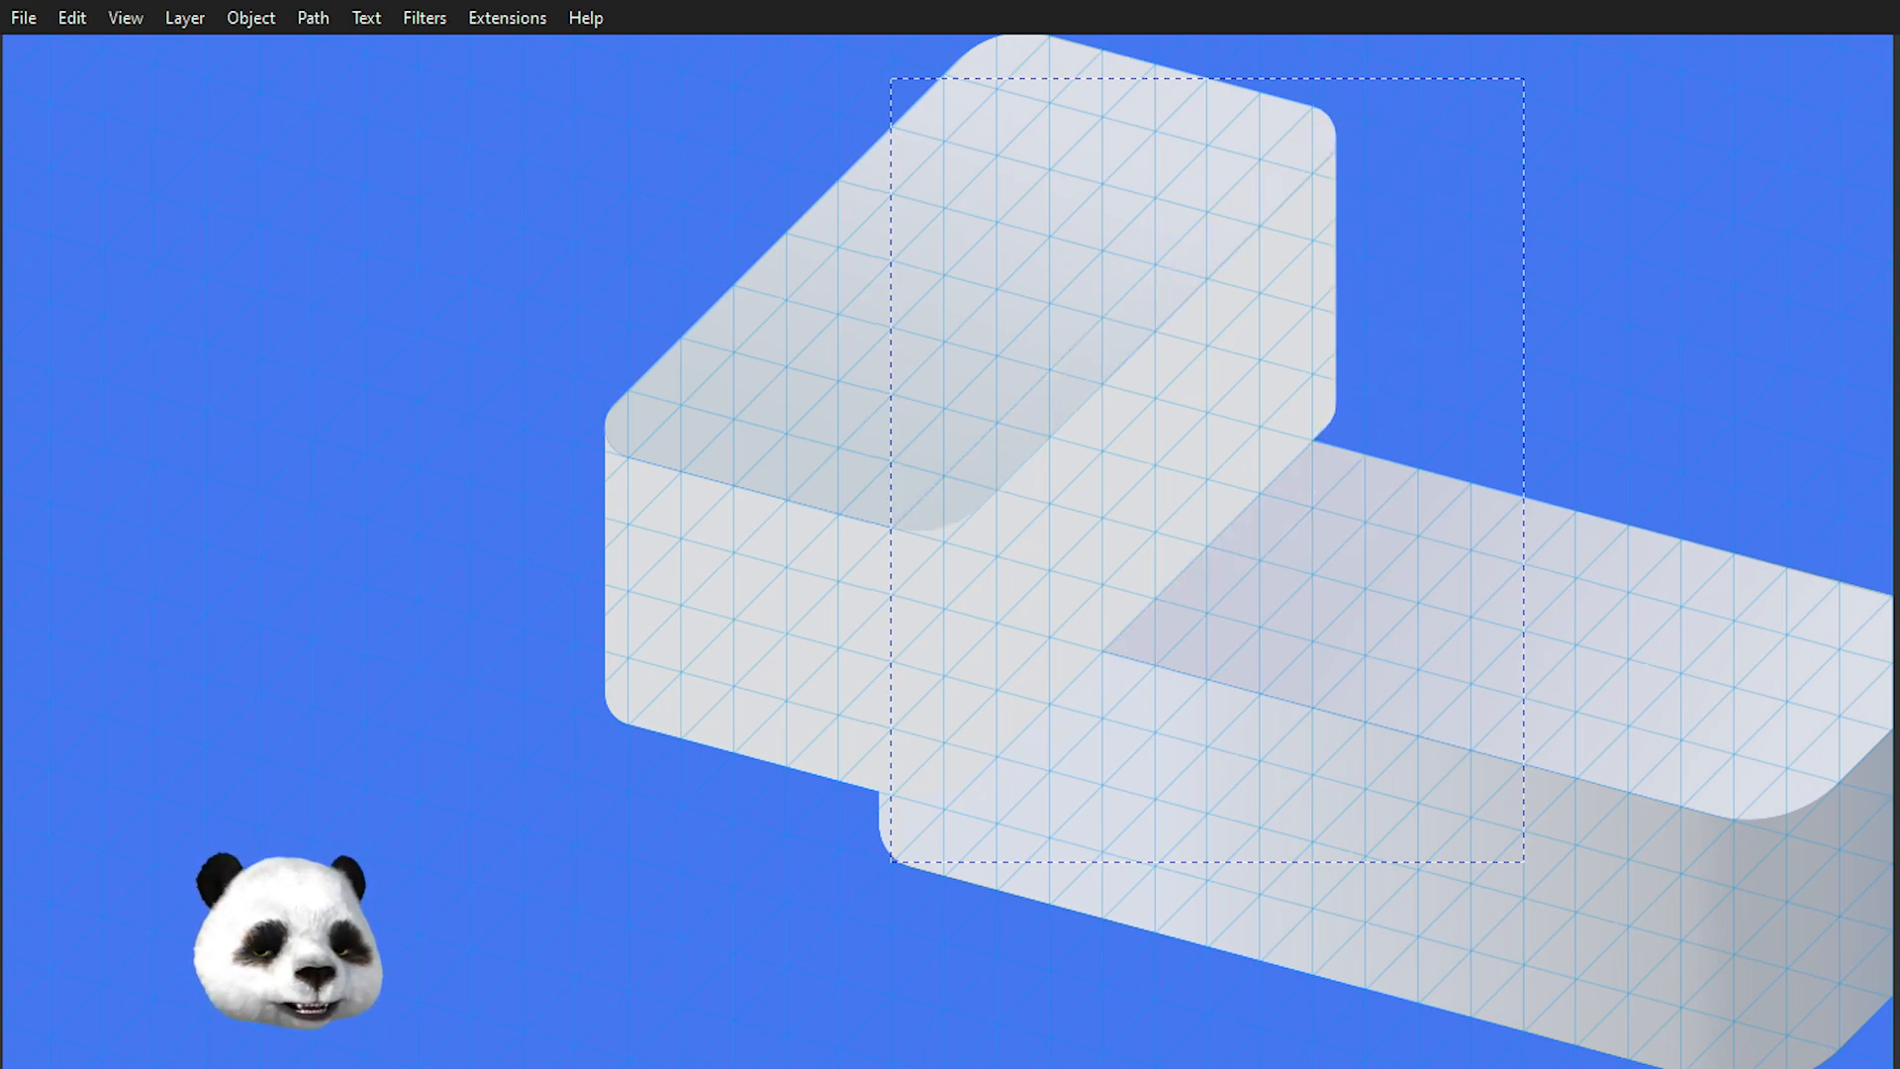
# - Fill the pen shape on the upper block's long side with dark bluish grey sampled from the lower block's end face and blur it
pyautogui.moveTo(1615, 460); pyautogui.dragTo(1161, 288)
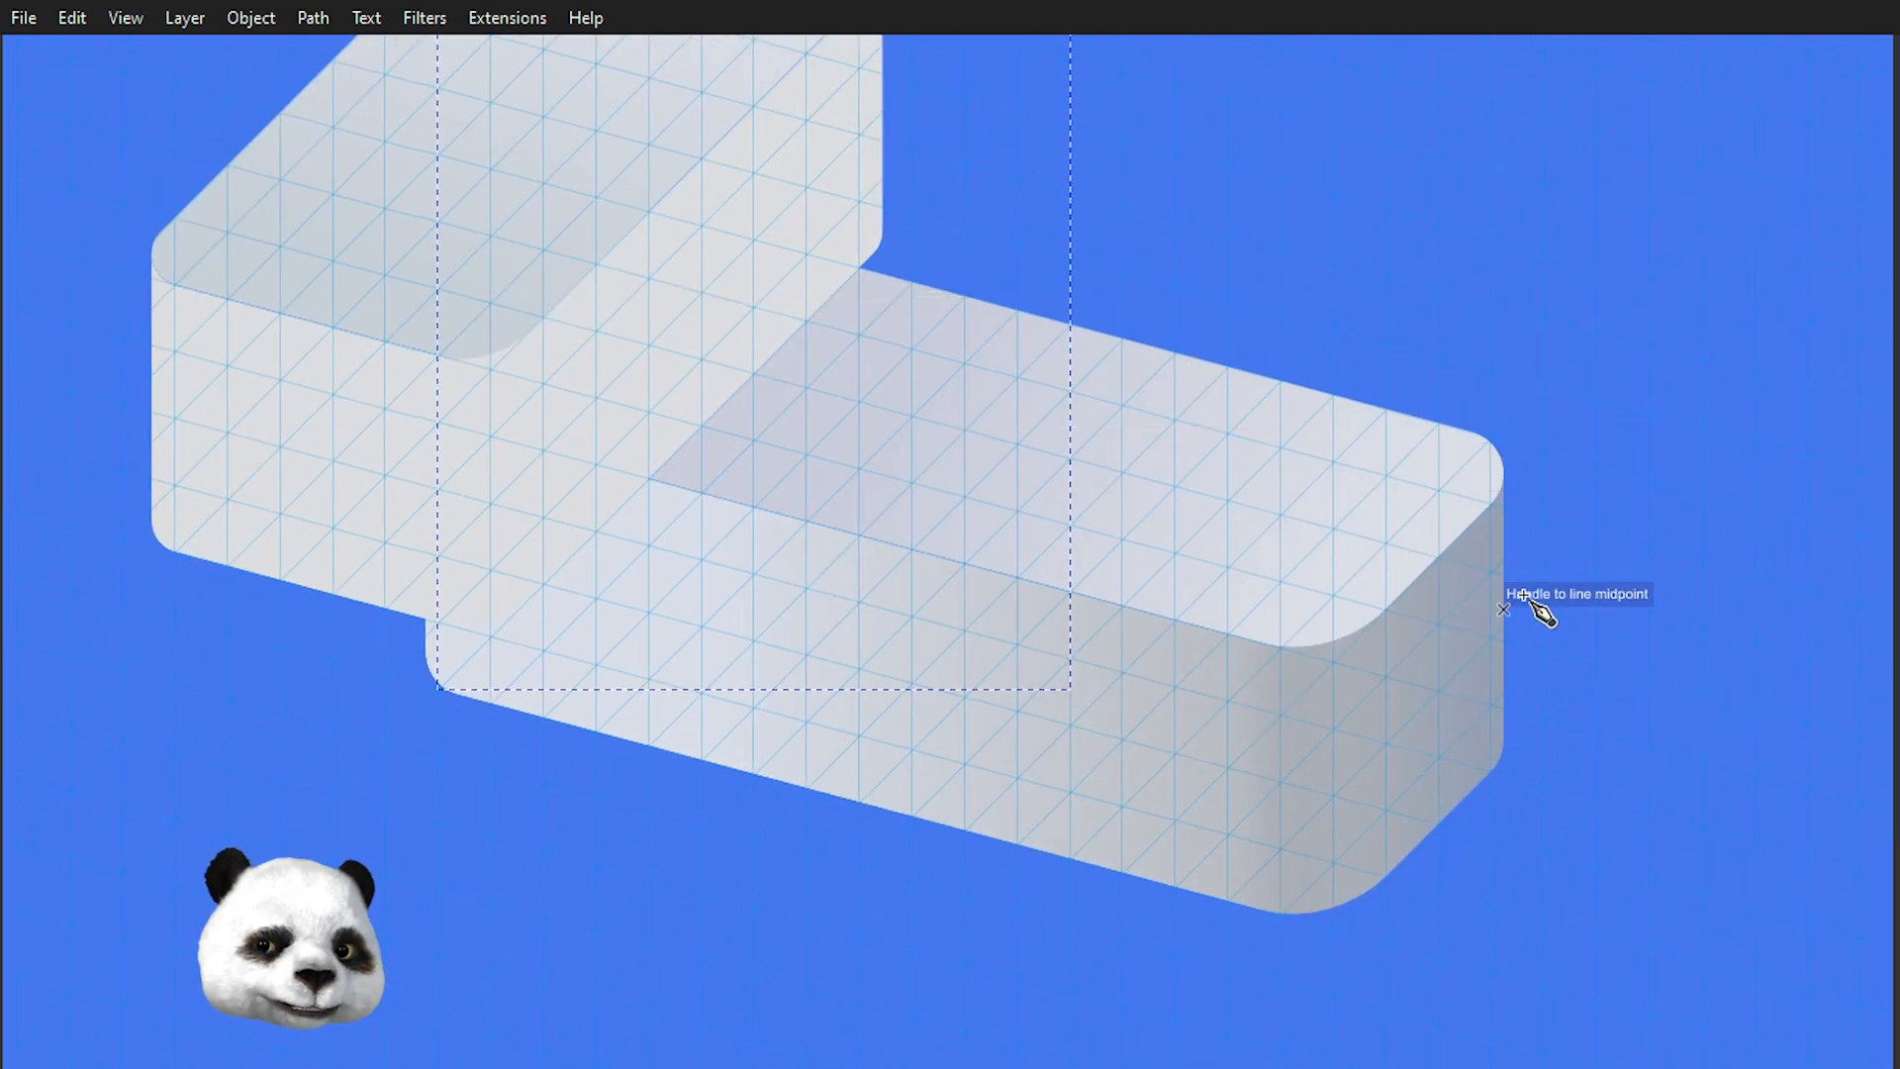
pyautogui.click(1483, 580)
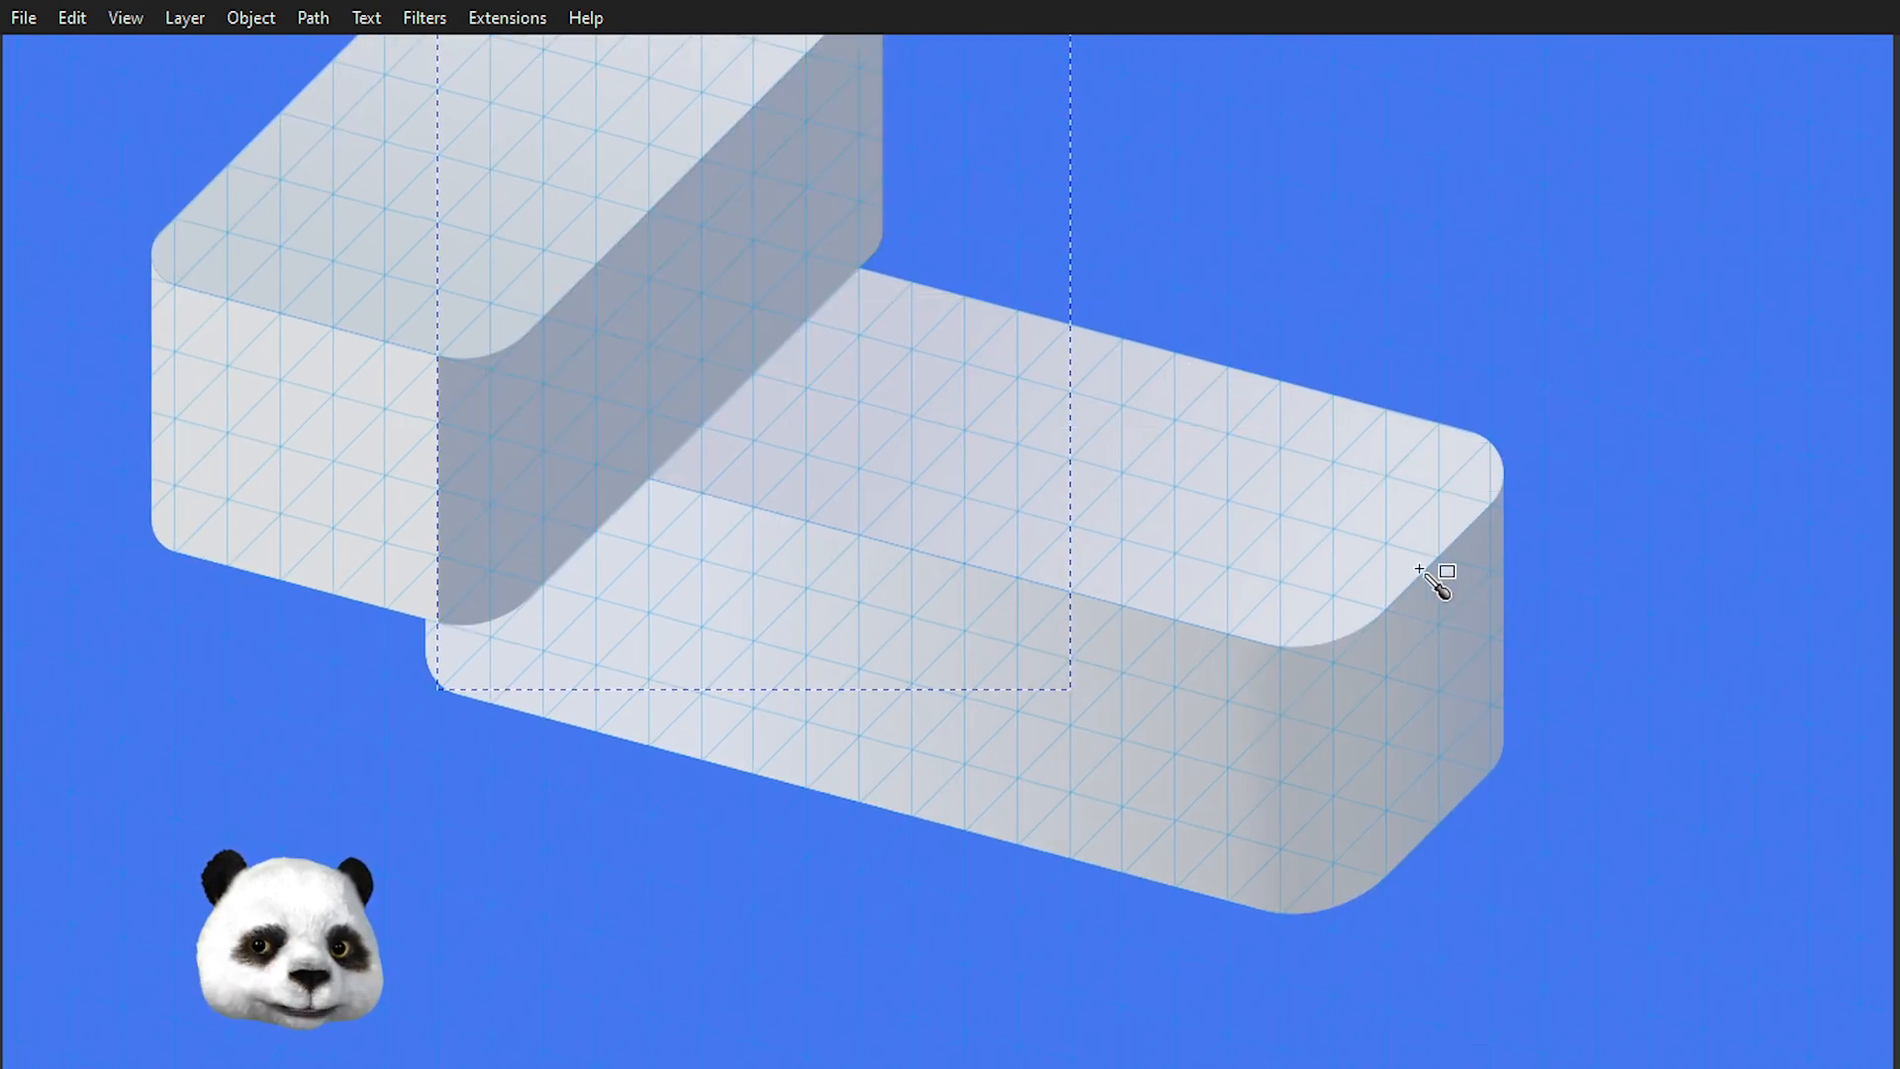
pyautogui.scroll(-2, 860, 398)
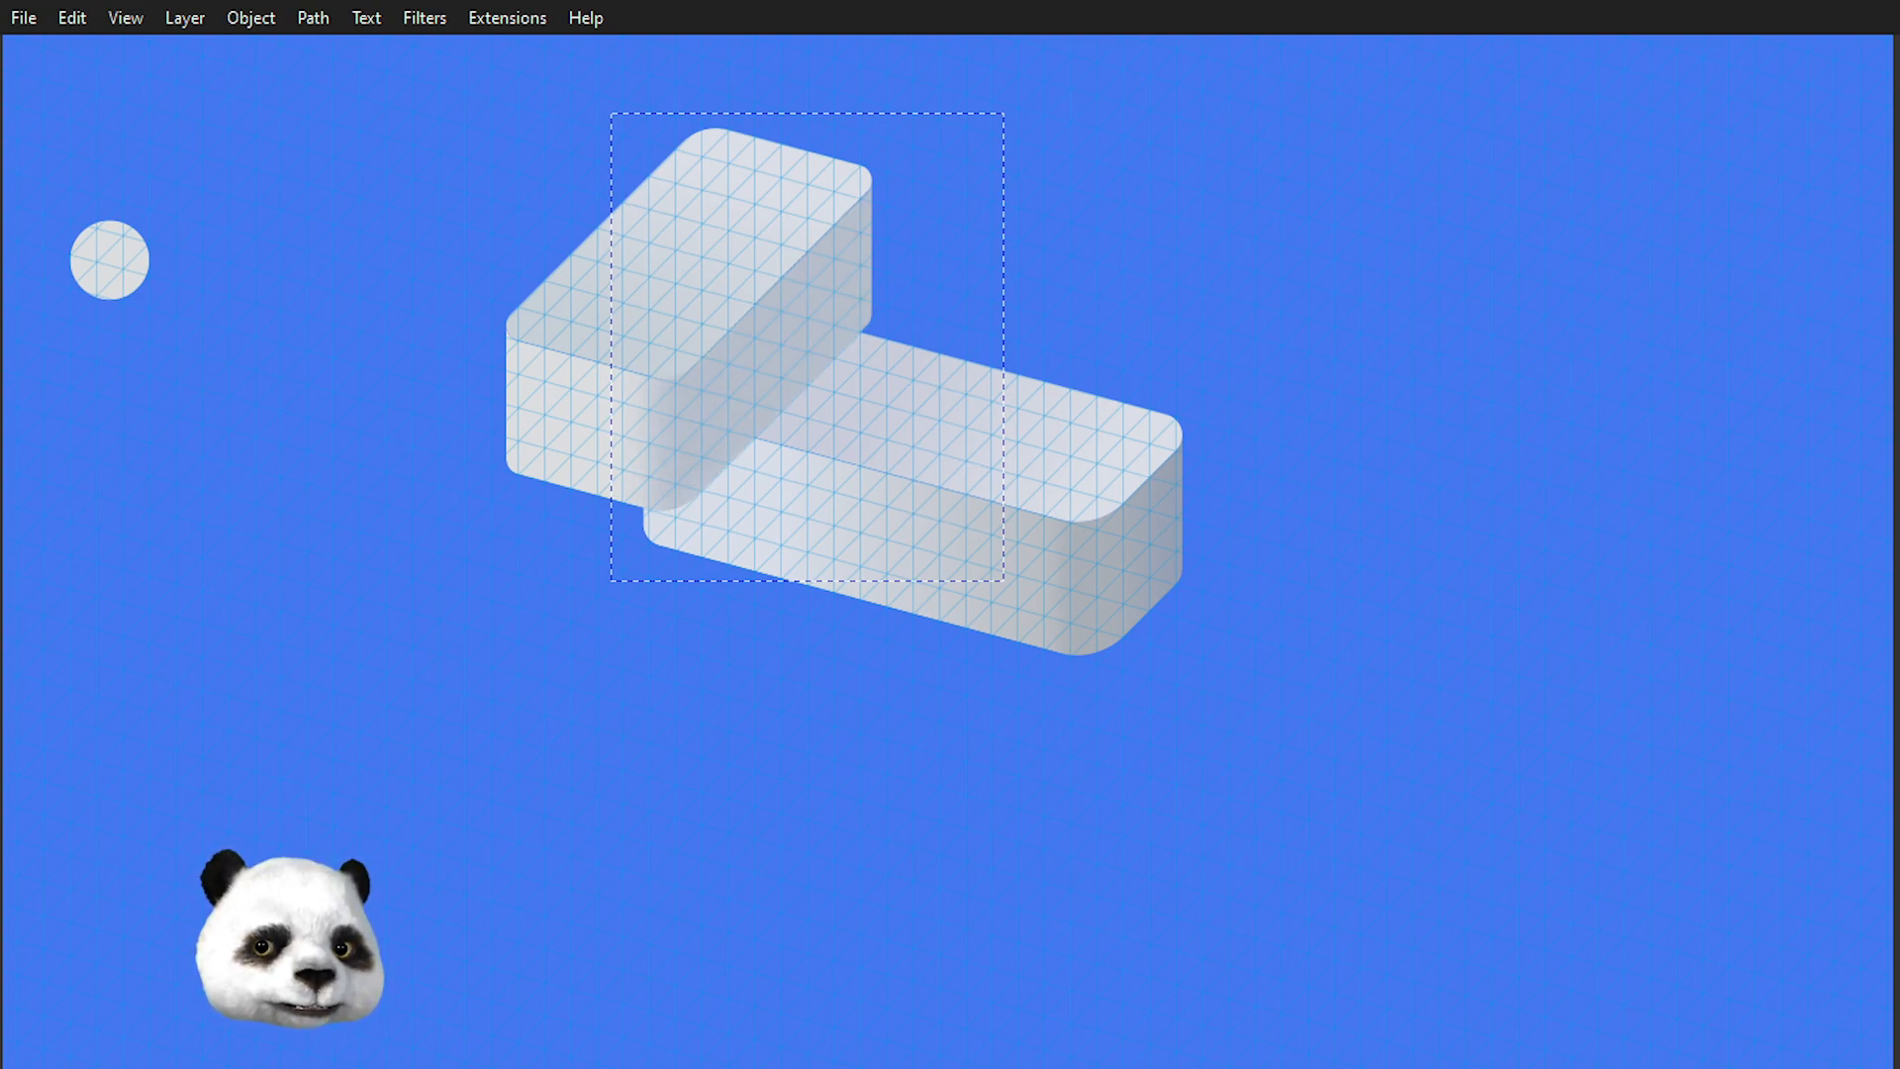
pyautogui.click(439, 480)
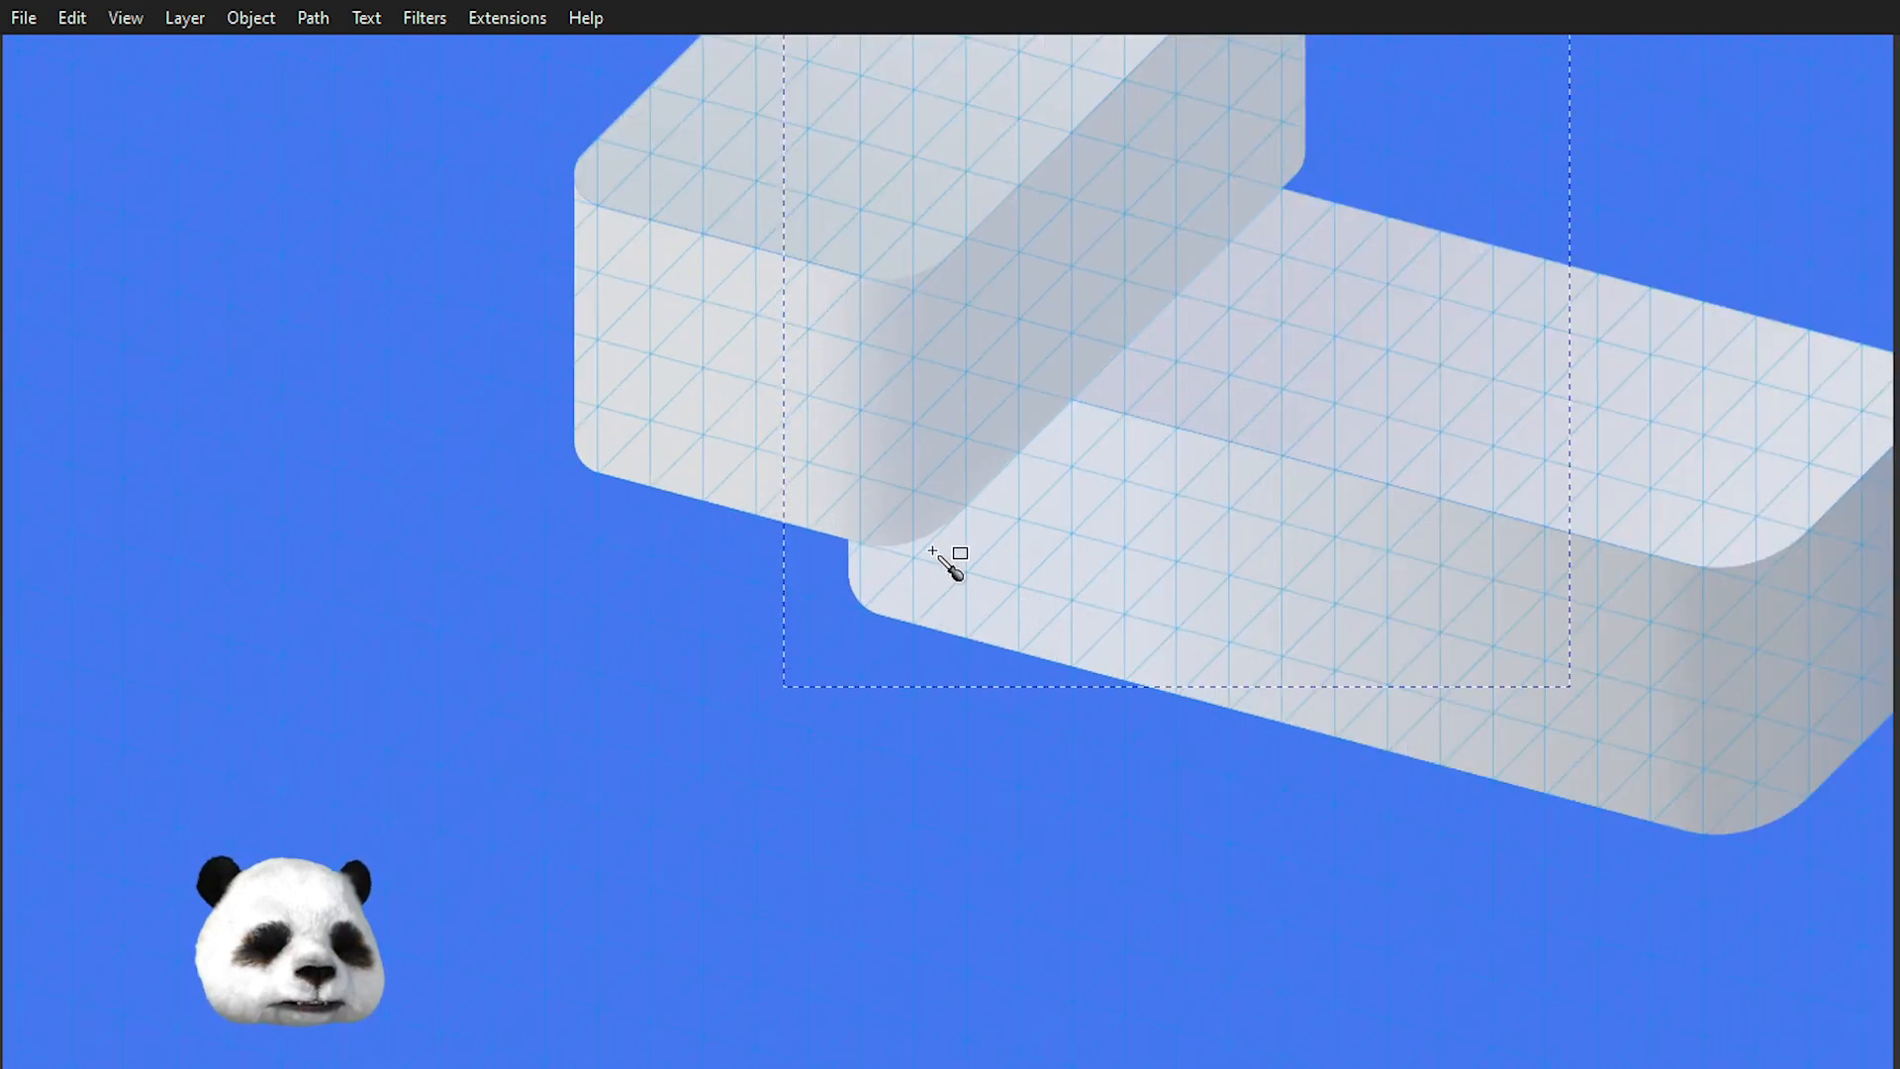
# - Add a linear gradient to the blurred side shading, running from the far end towards the front corner, with a pale lavender-grey end stop
pyautogui.moveTo(832, 599); pyautogui.dragTo(628, 747)
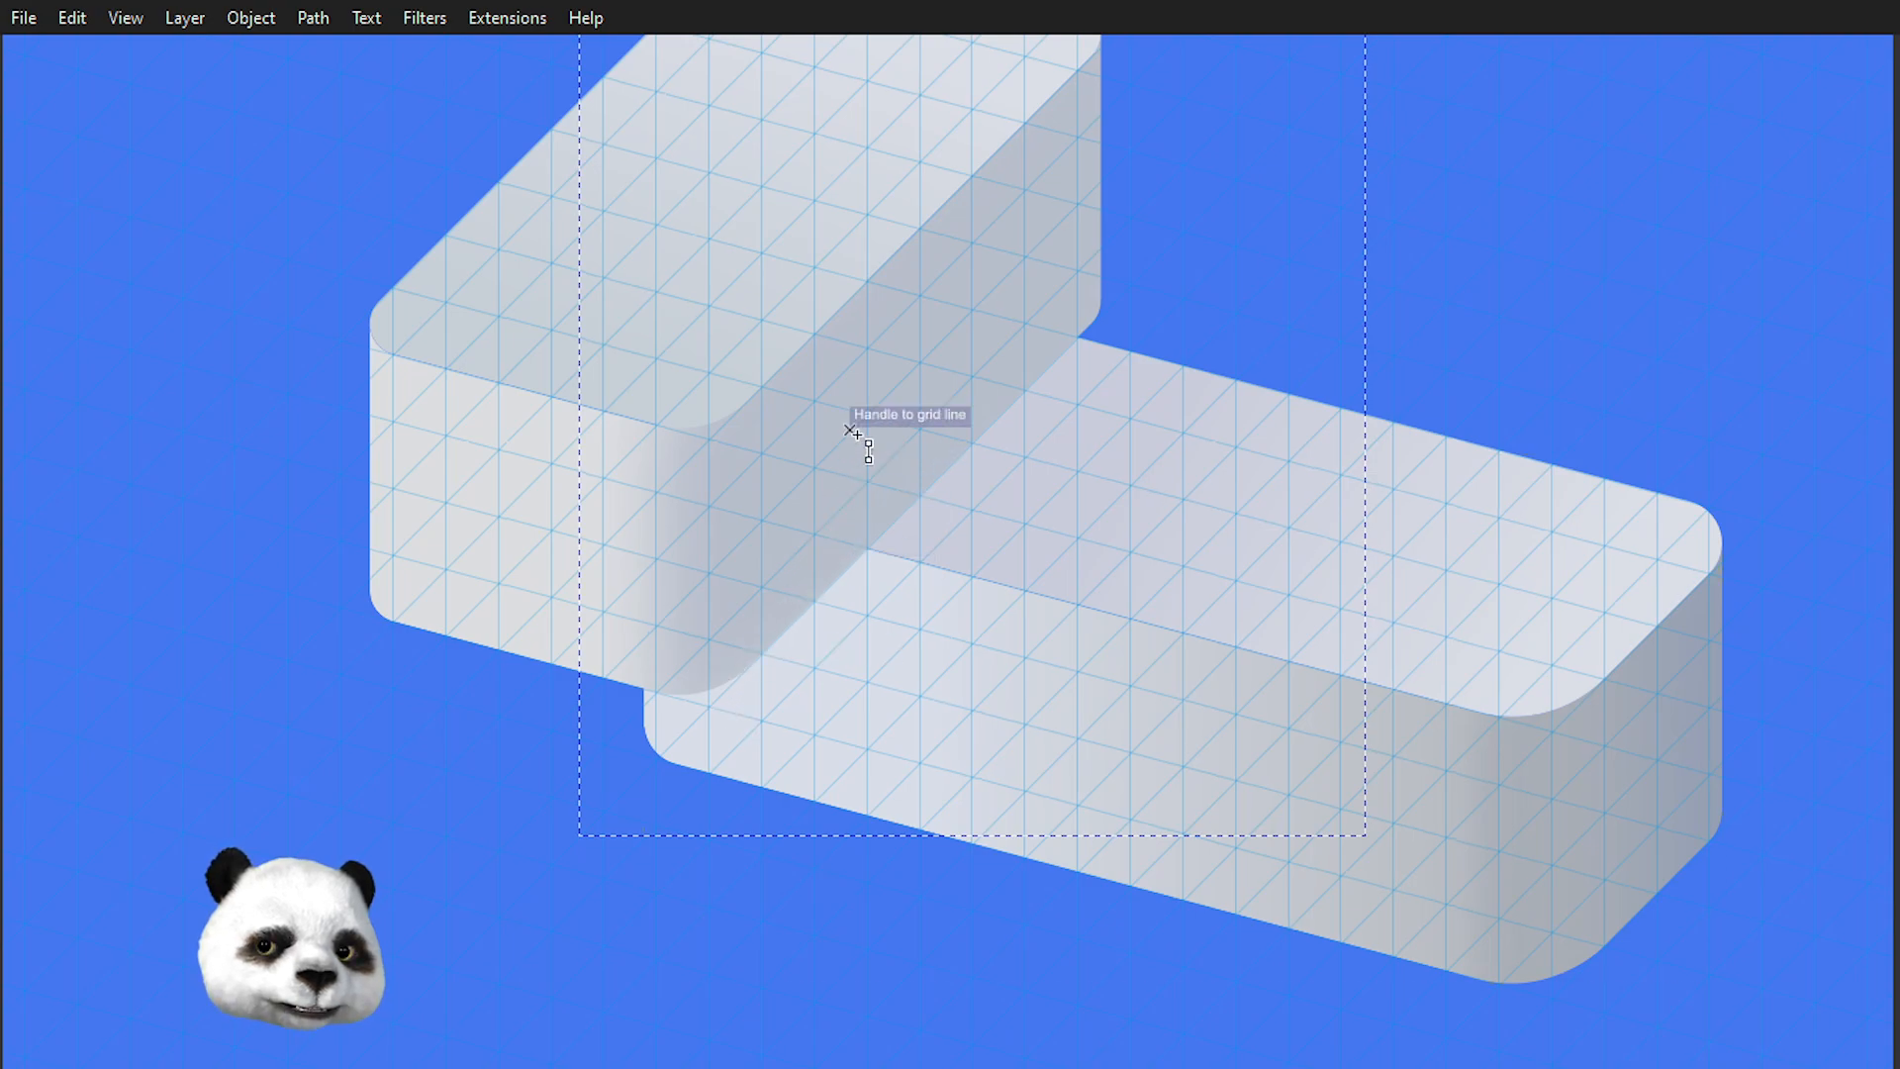
pyautogui.moveTo(1024, 255); pyautogui.dragTo(830, 401)
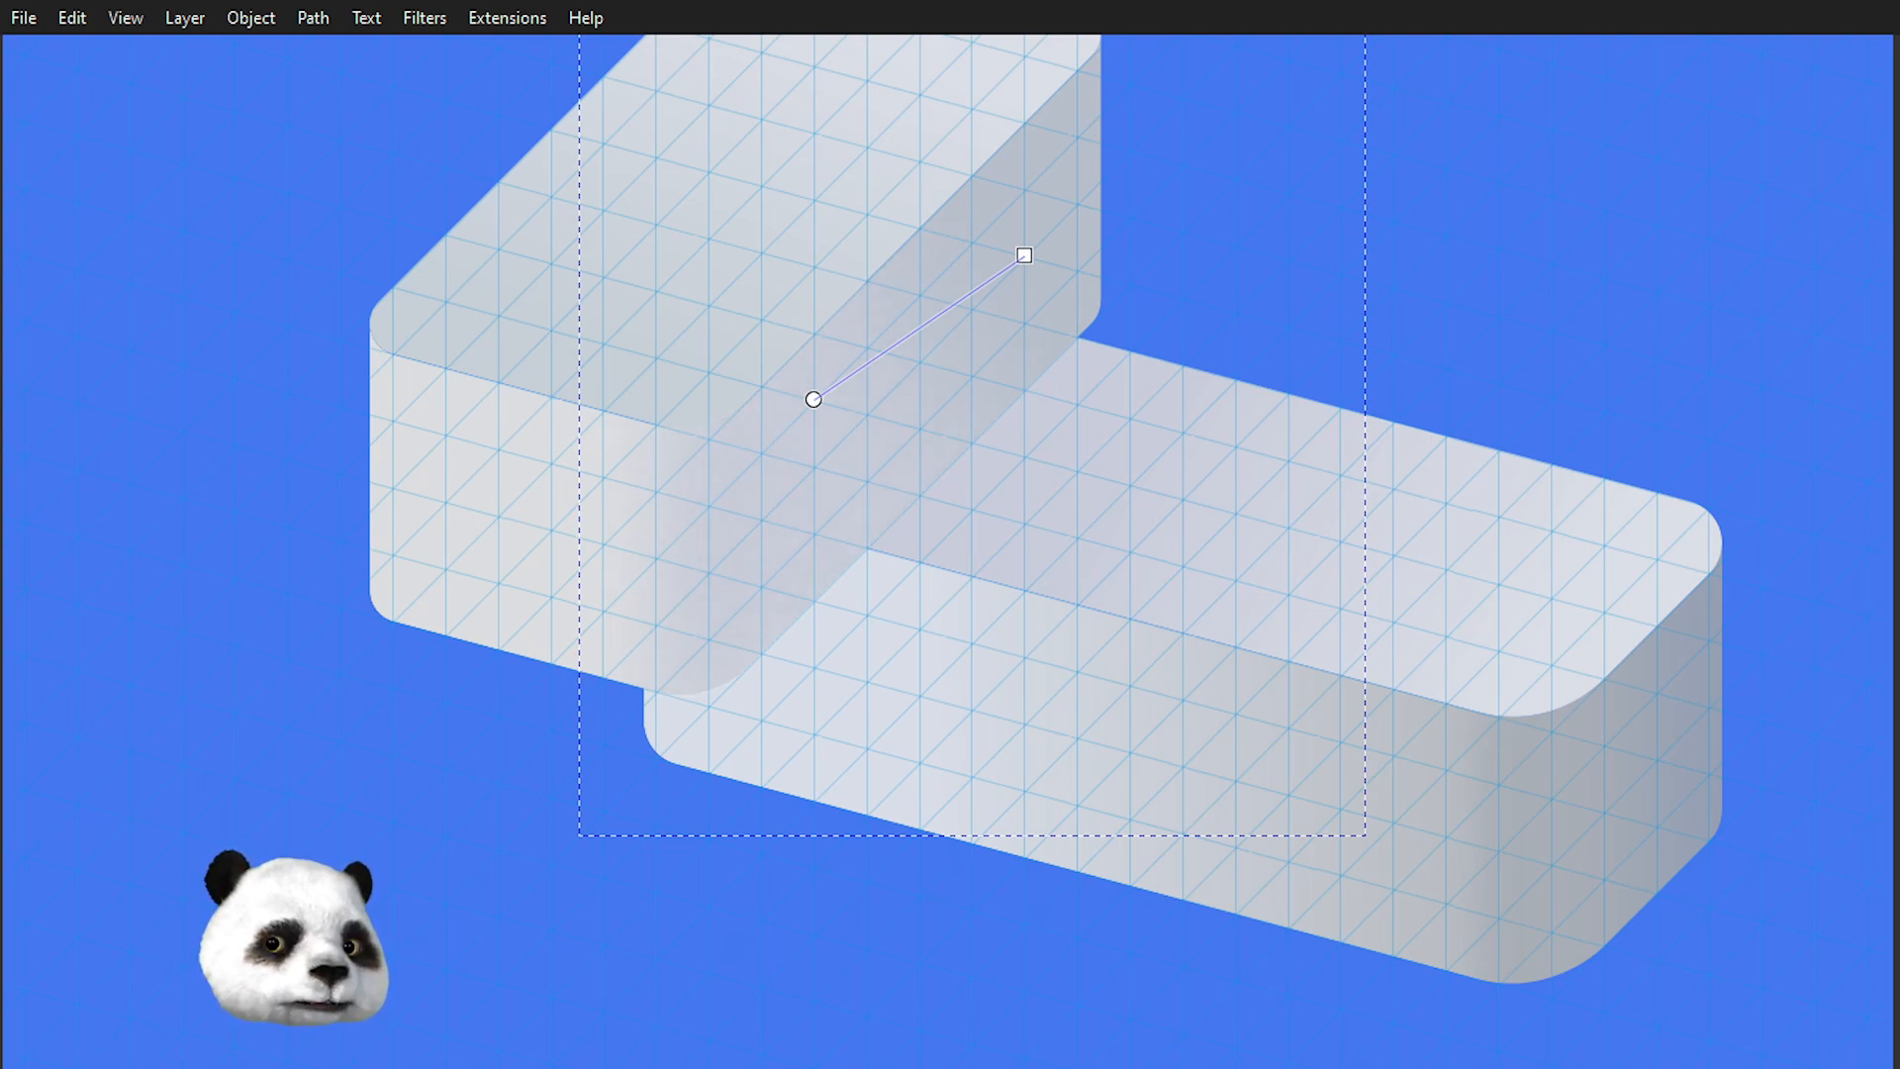
pyautogui.scroll(-2, 804, 586)
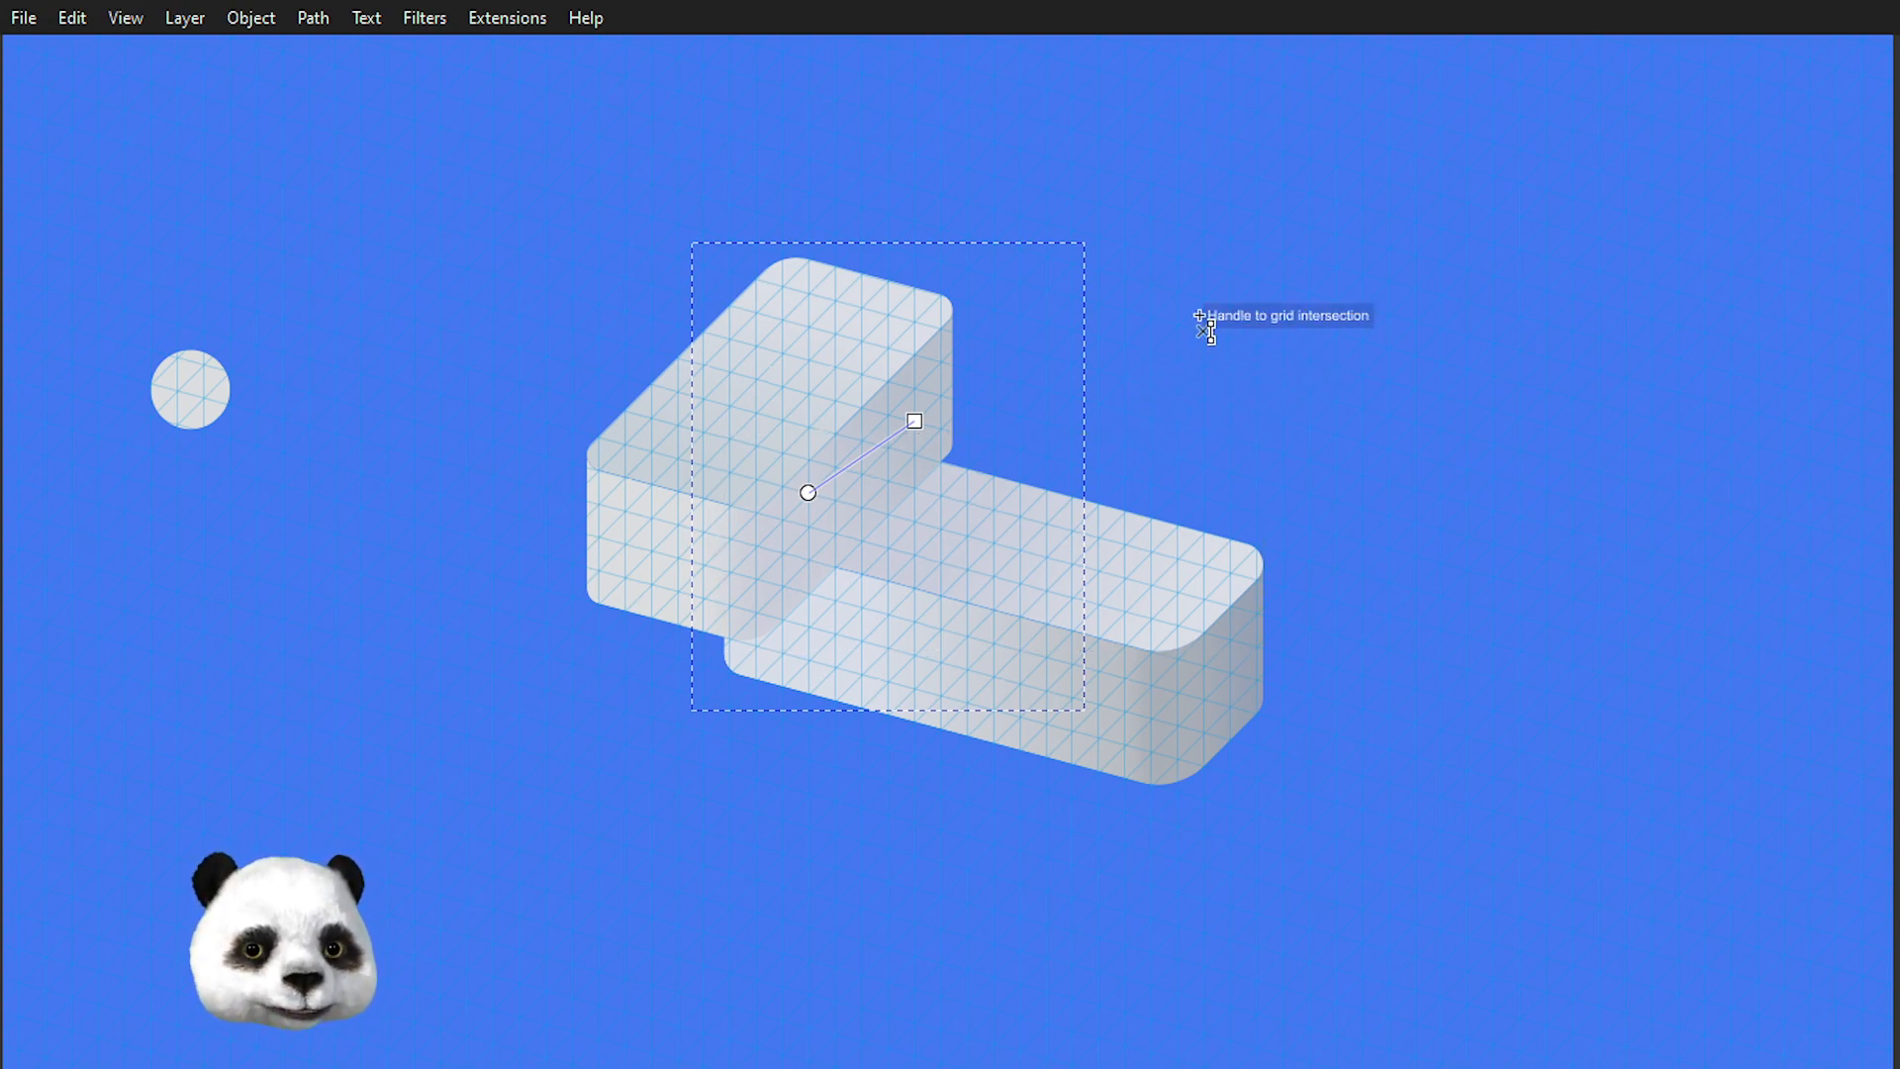
# - Hide the grid and examine the shading where the two blocks meet and around the upper block's front corner
pyautogui.scroll(2, 717, 697)
pyautogui.press('#')
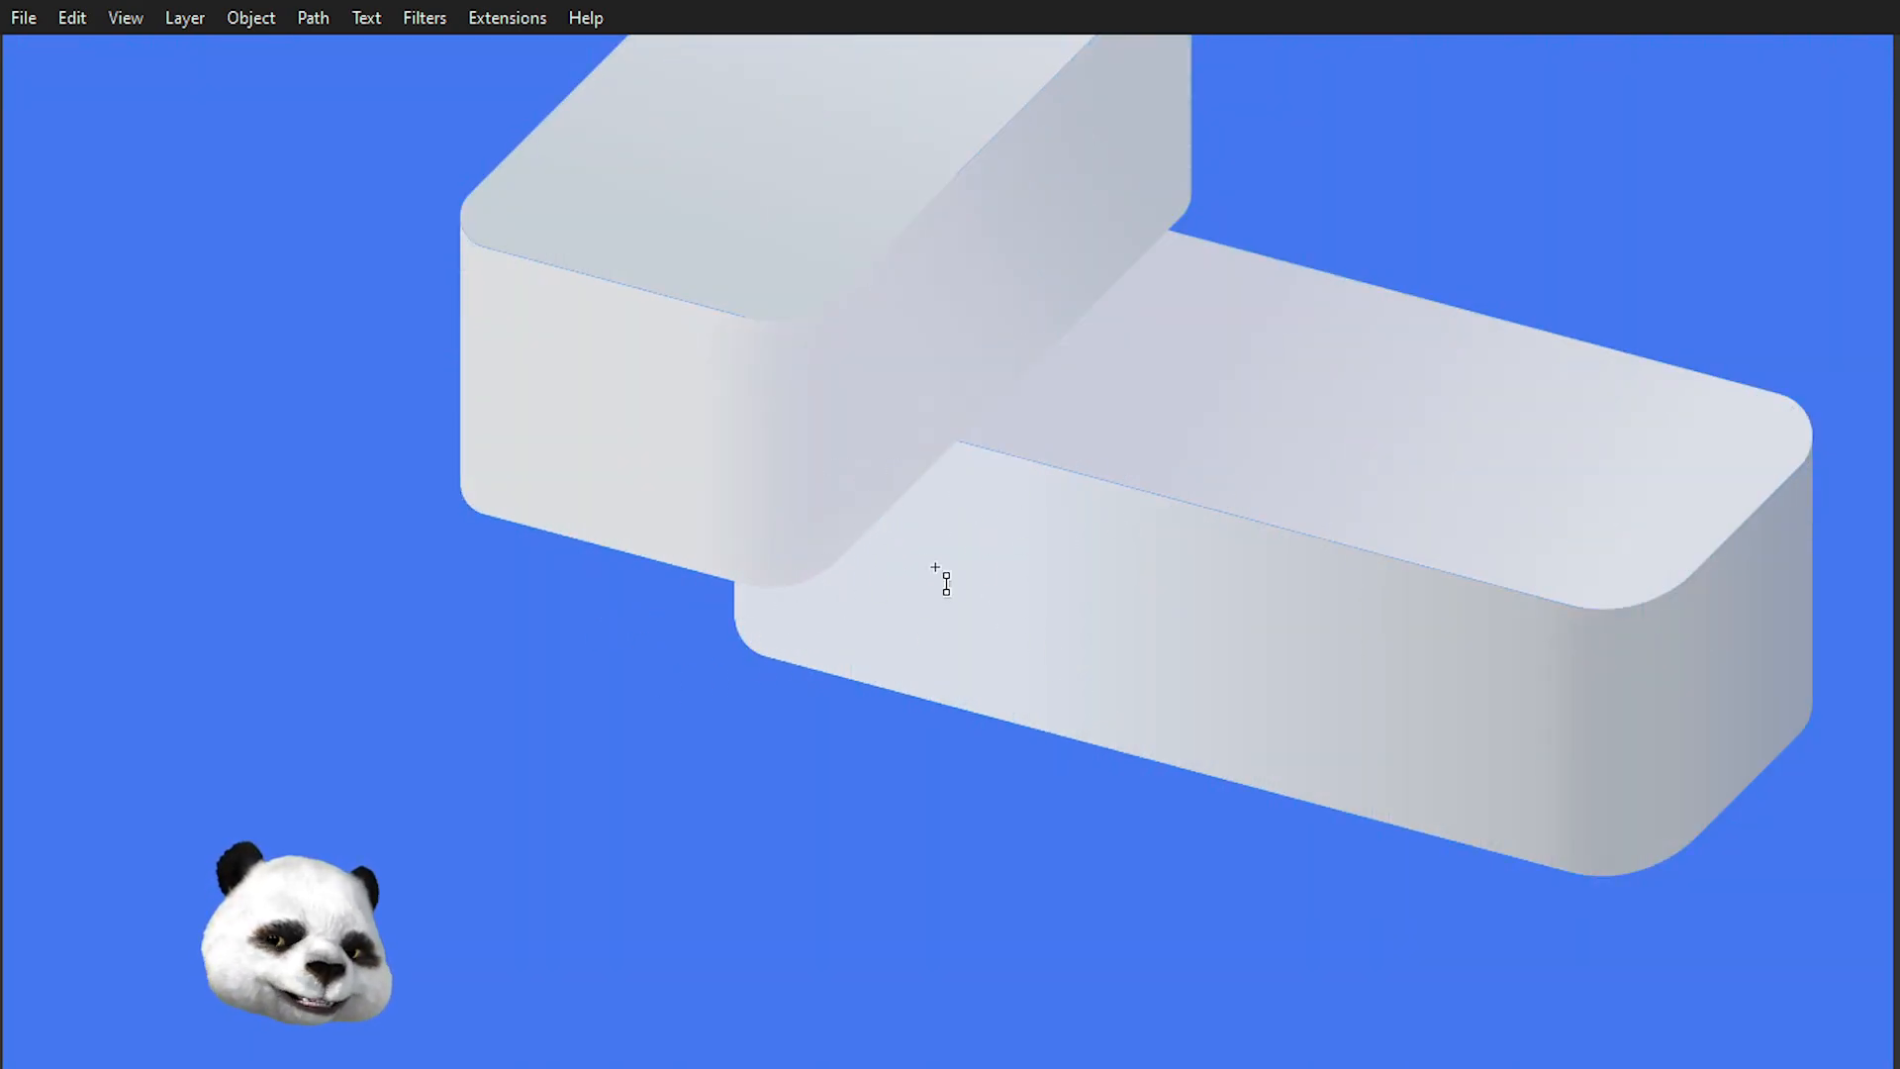
pyautogui.scroll(3, 721, 781)
pyautogui.scroll(-2, 683, 732)
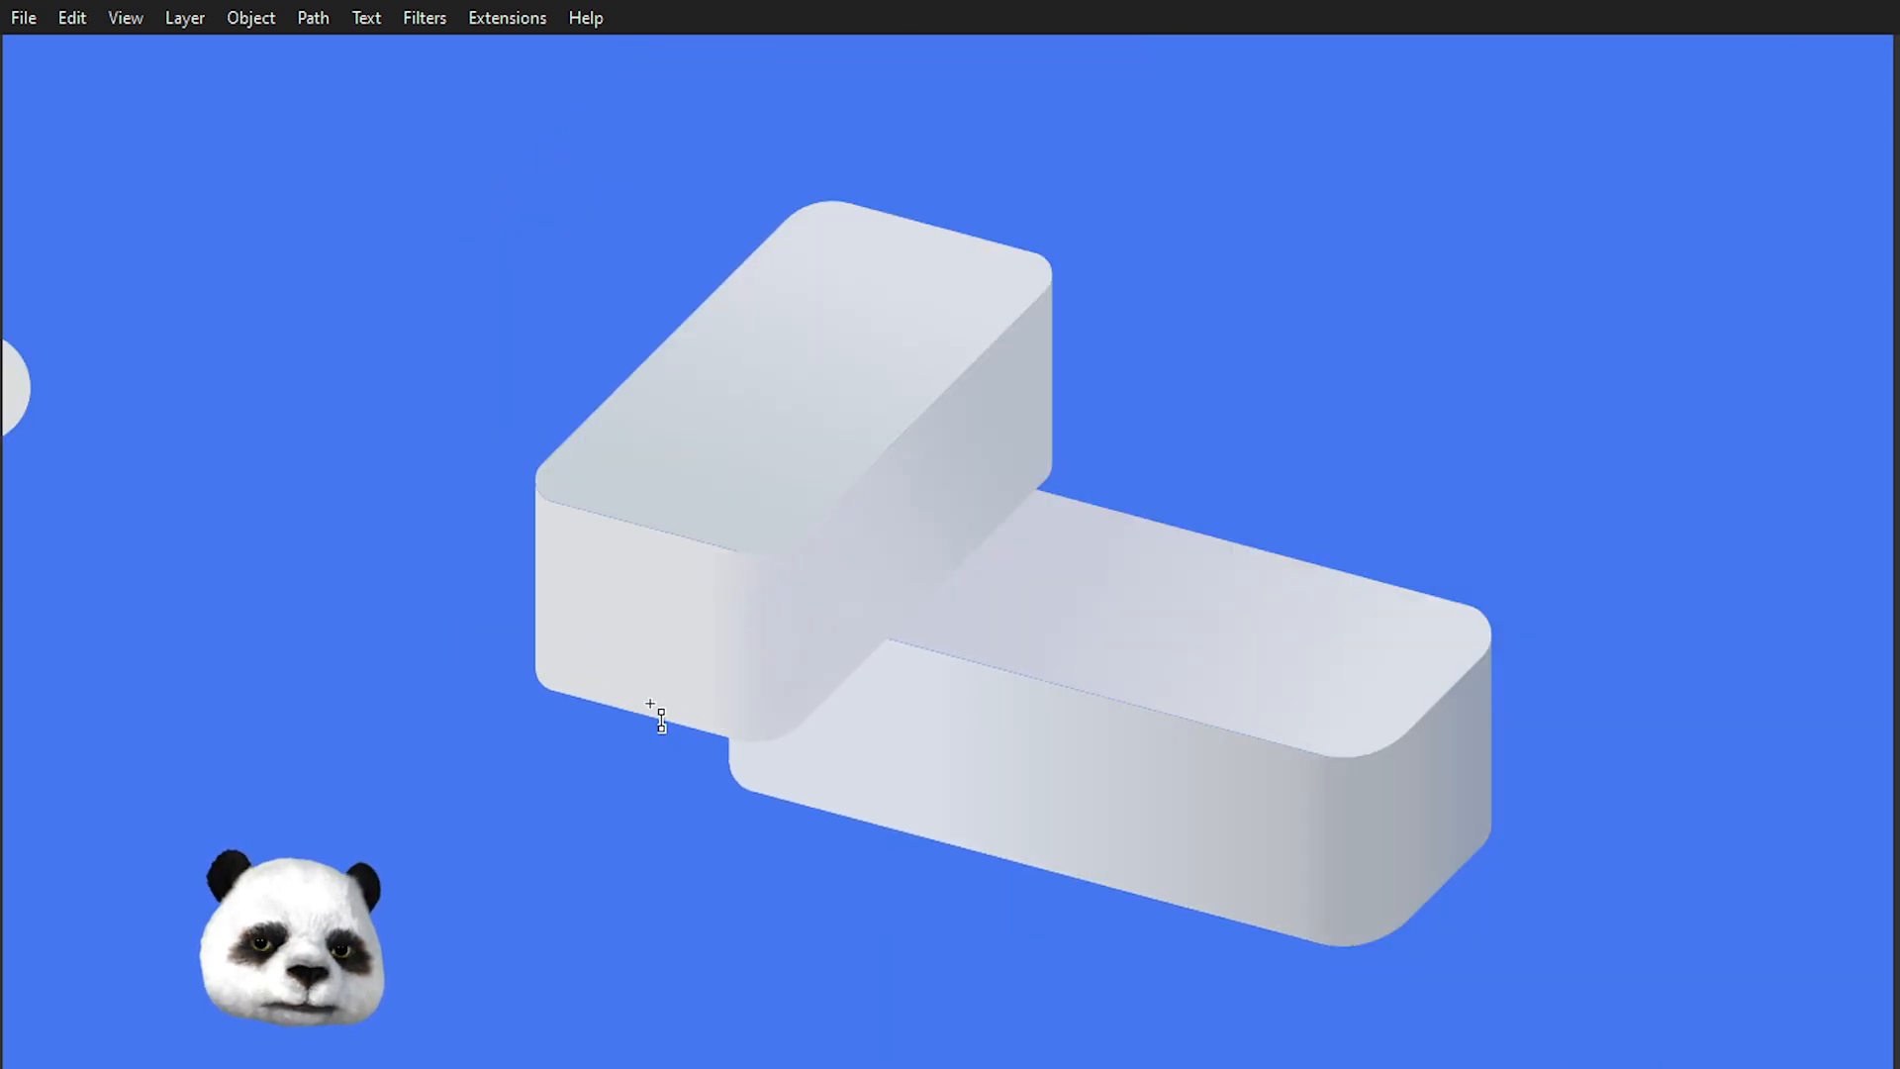
pyautogui.scroll(2, 653, 707)
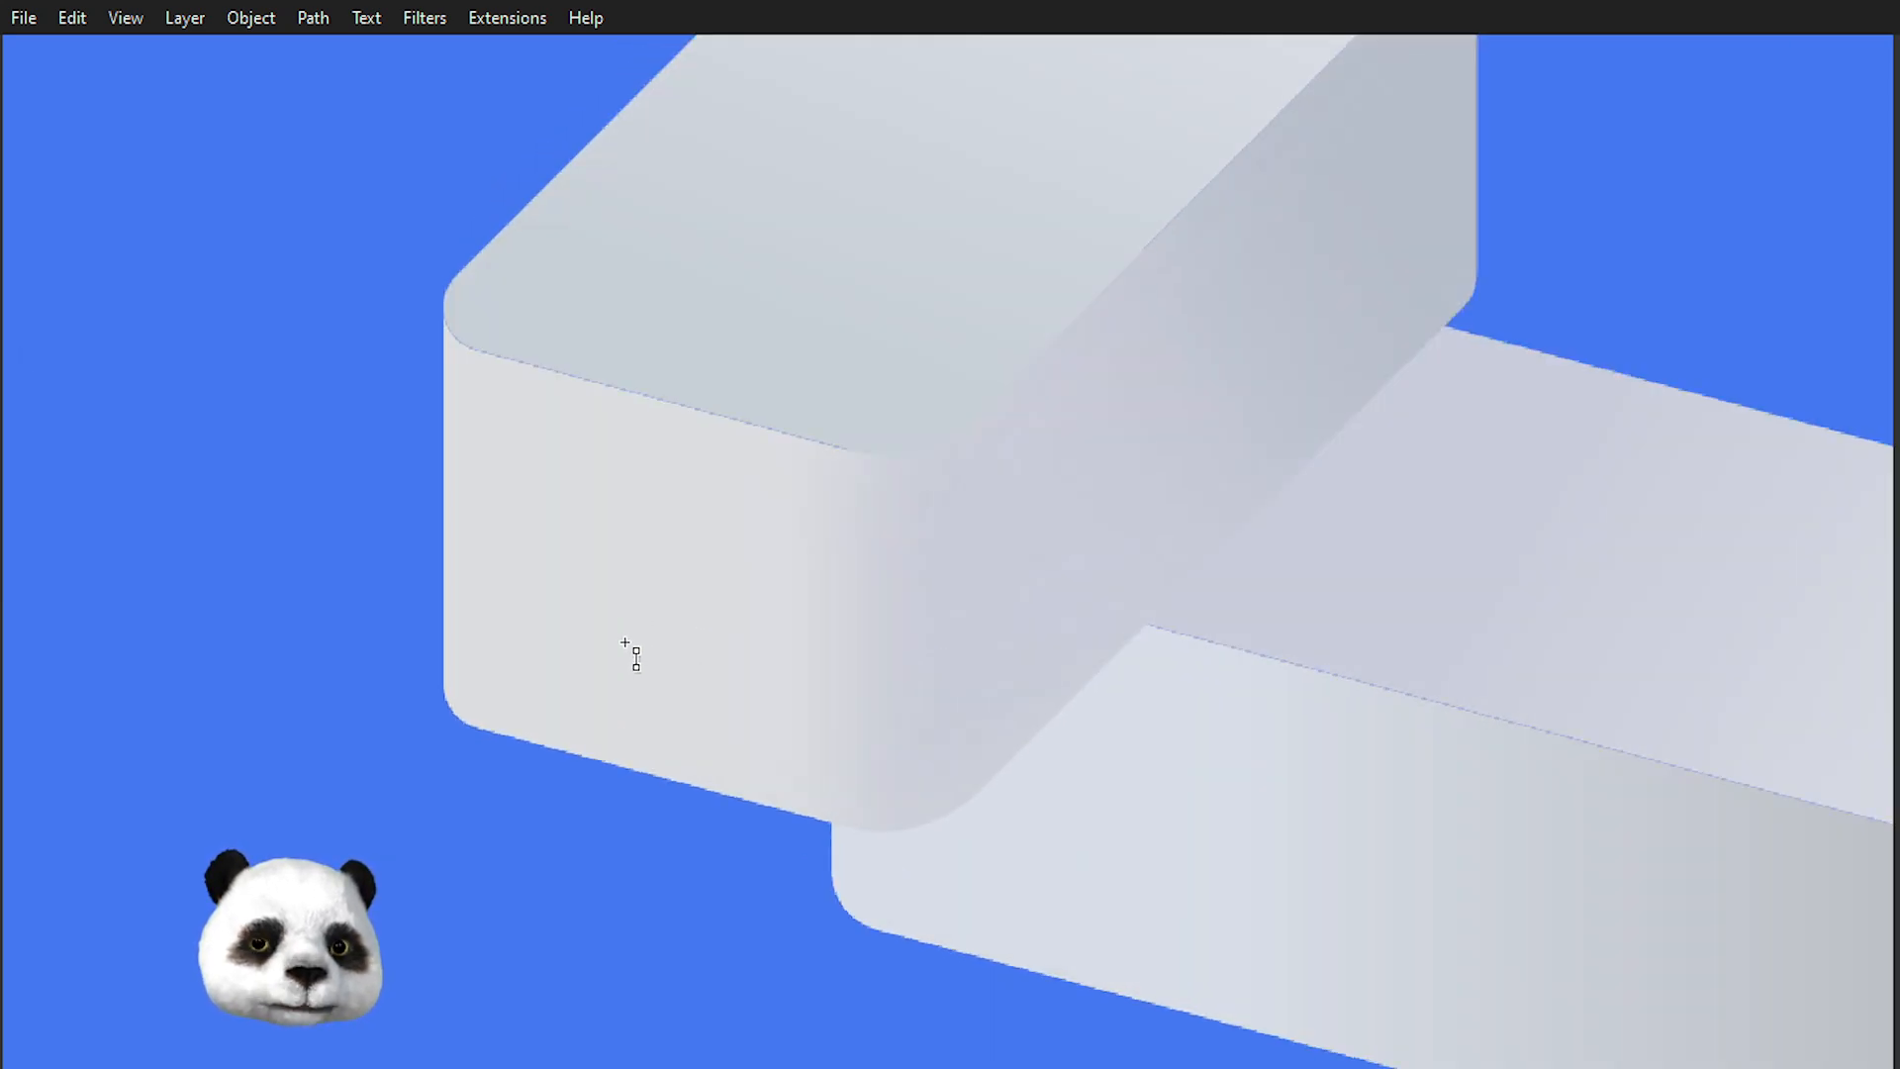
# - Add a linear gradient across the upper block's short front face towards the front corner, with a pale greenish-grey end stop, and show the grid again
pyautogui.click(561, 591)
pyautogui.press('n')
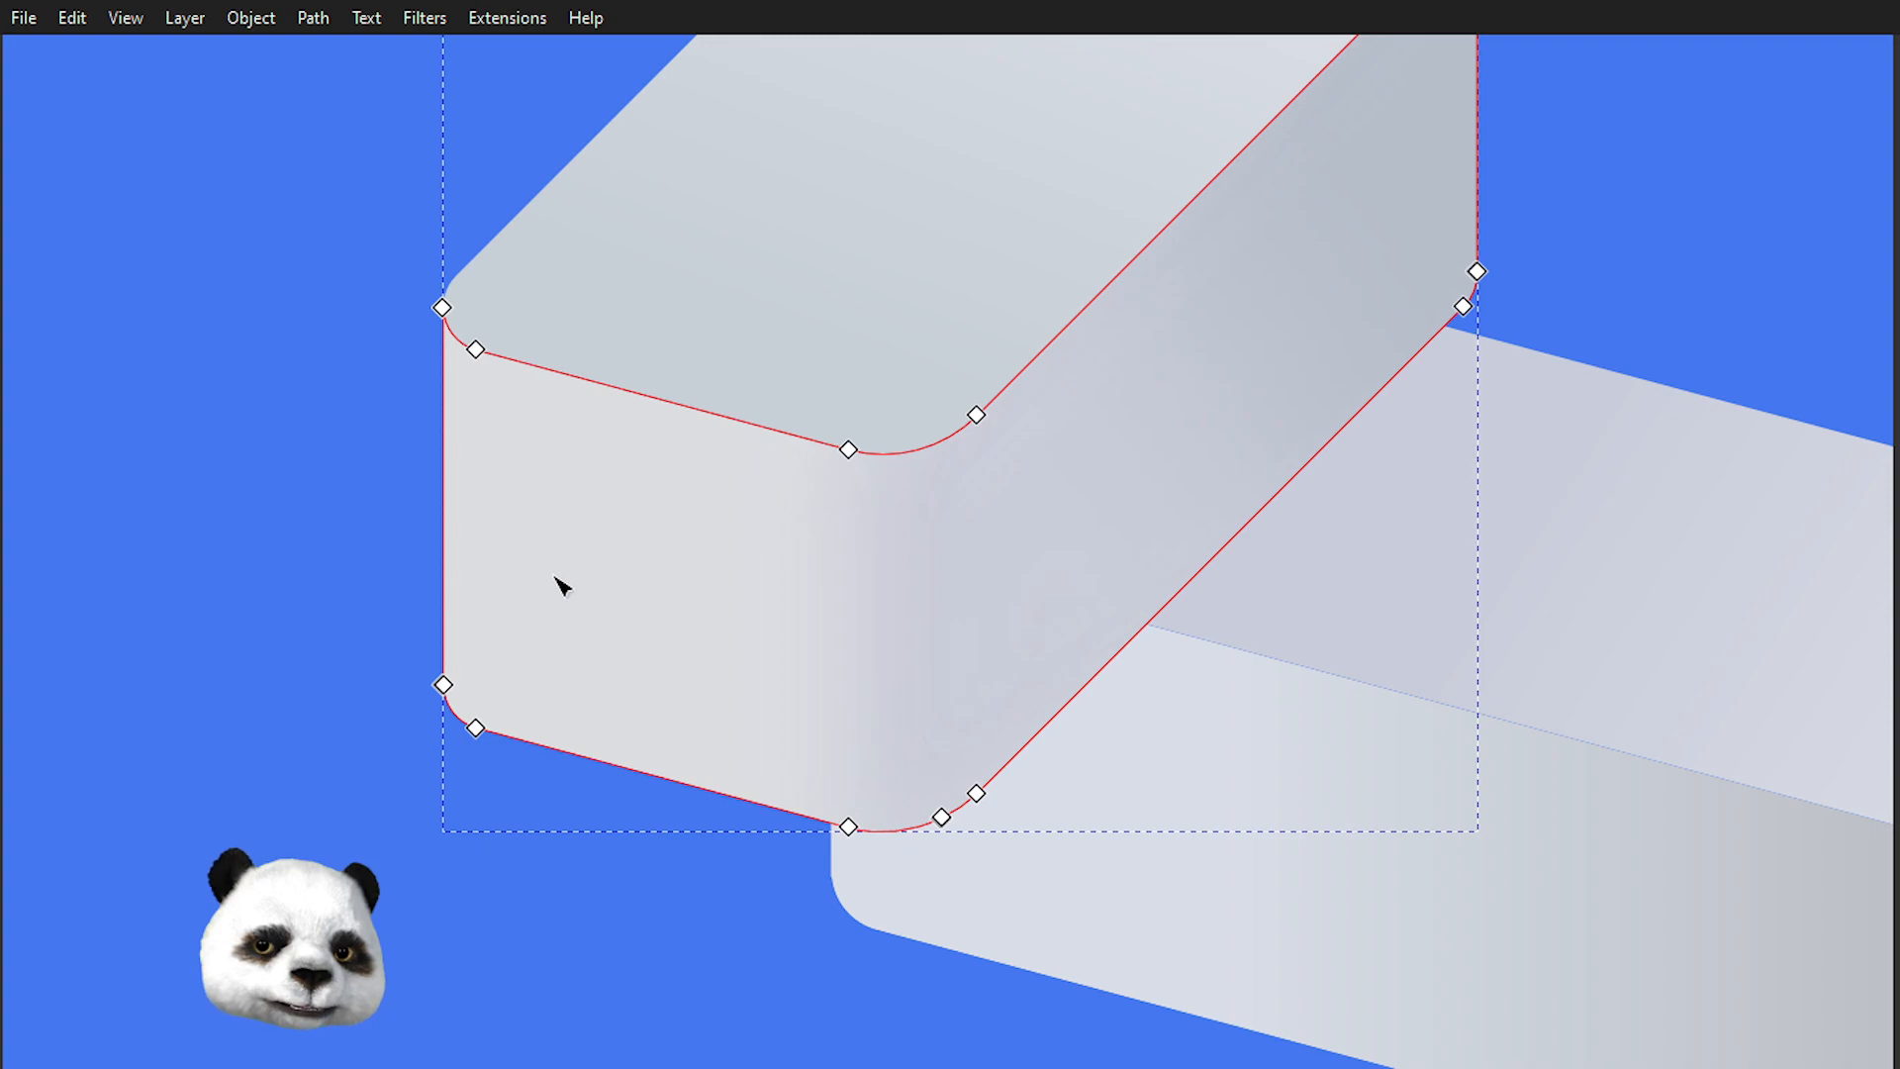
pyautogui.press('t')
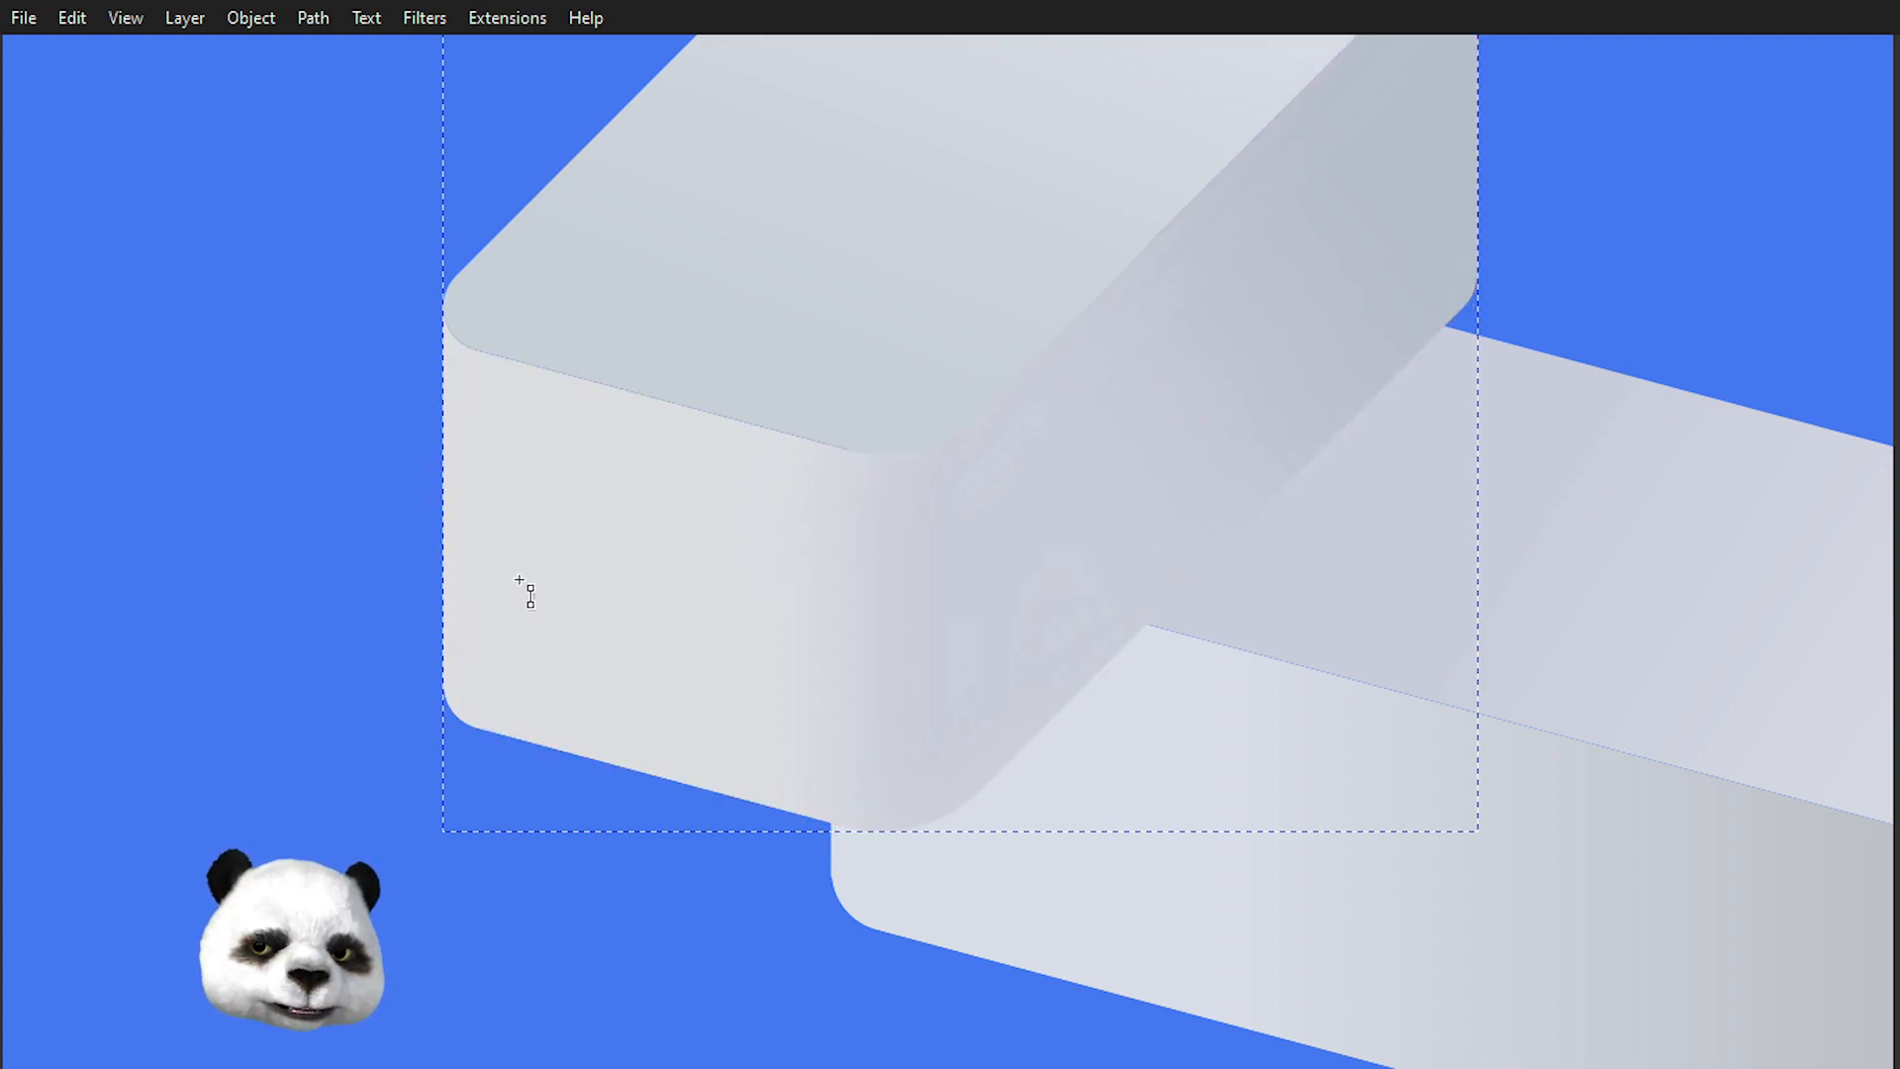
pyautogui.moveTo(518, 565); pyautogui.dragTo(671, 572)
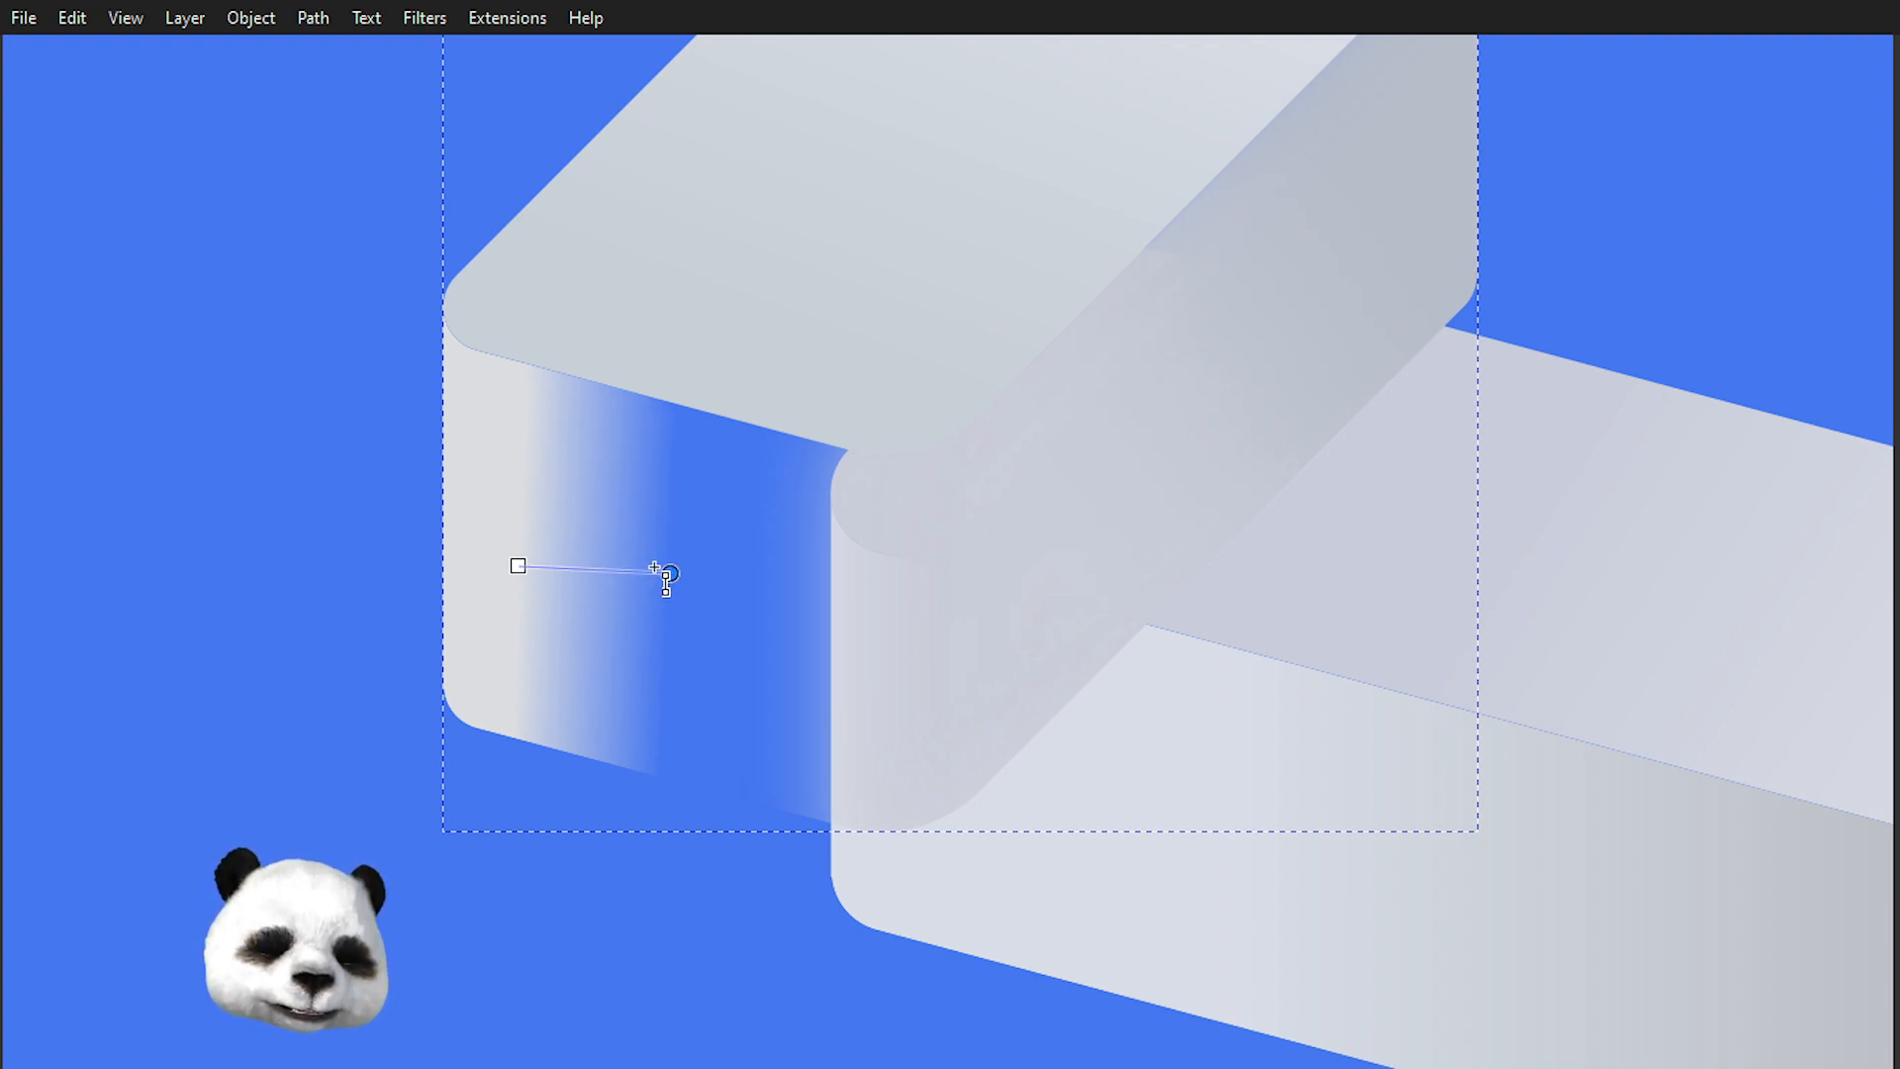
pyautogui.press('#')
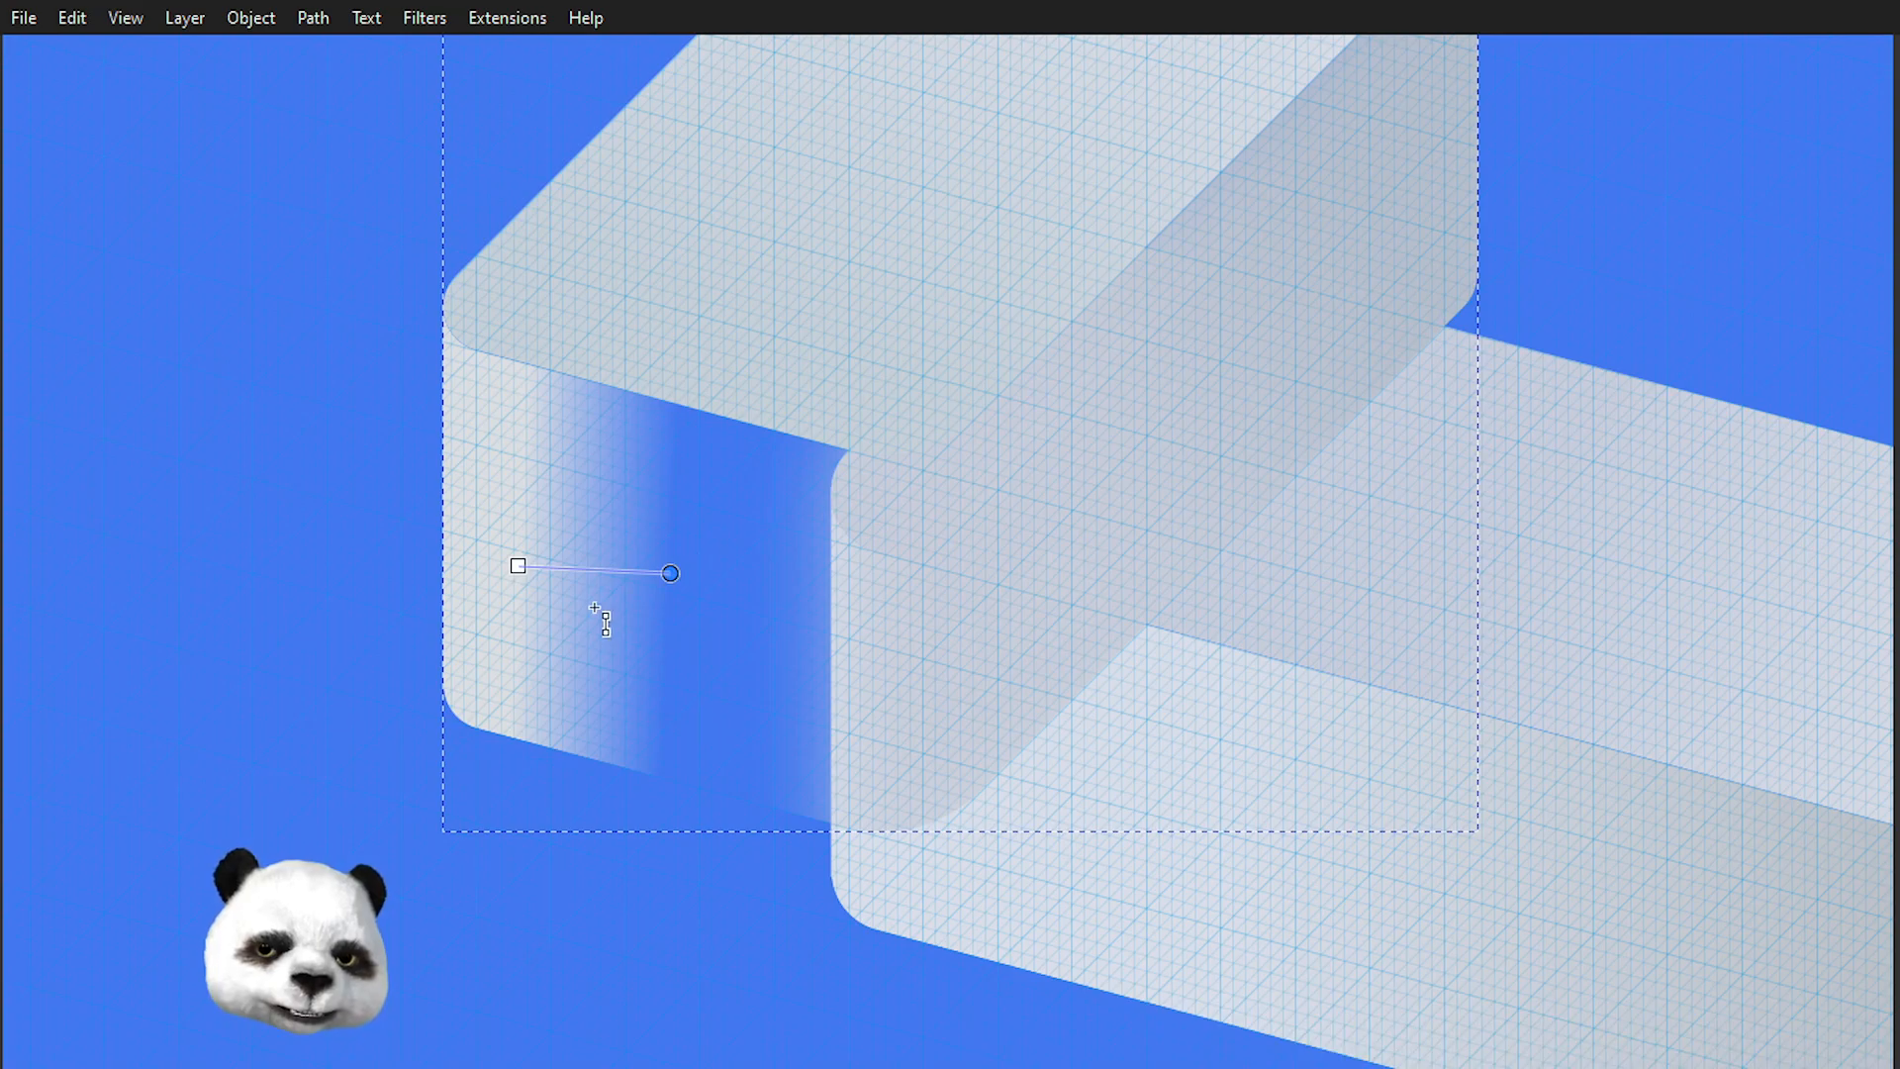
pyautogui.moveTo(517, 566); pyautogui.dragTo(500, 544)
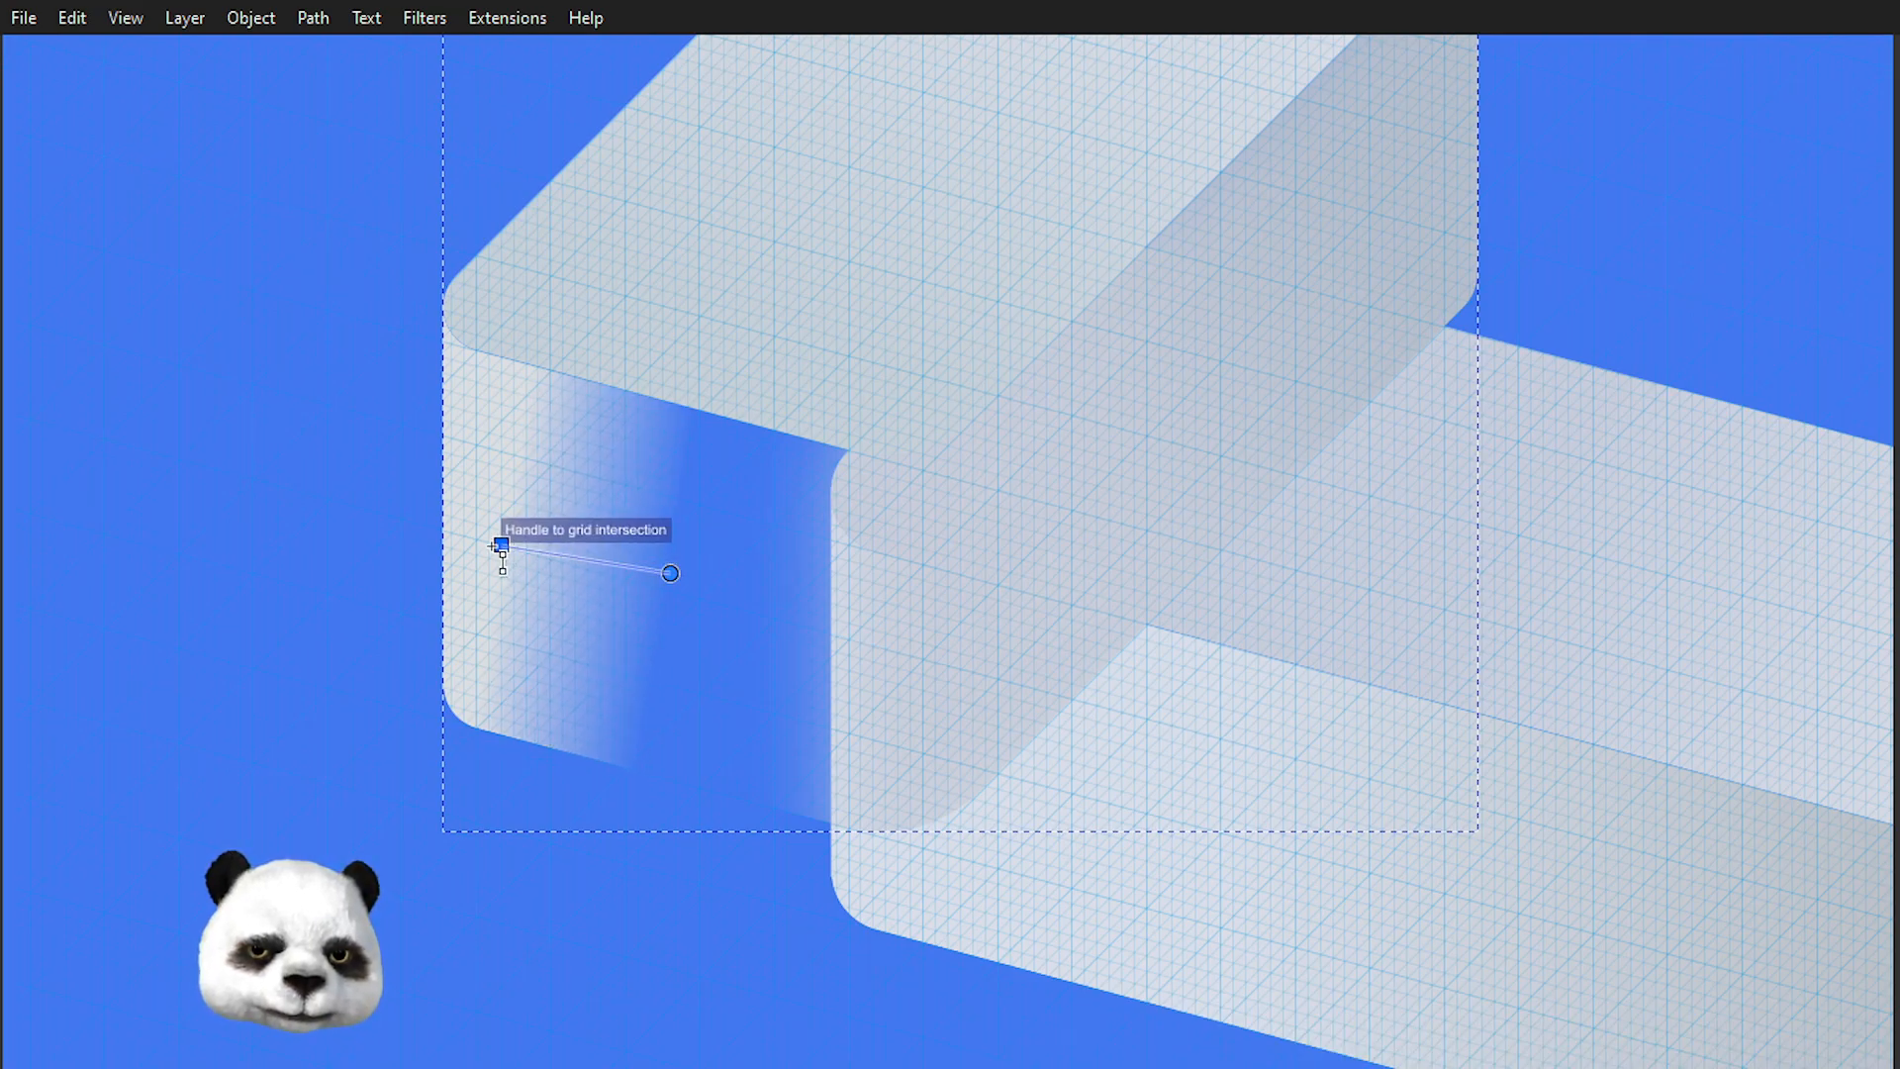
pyautogui.moveTo(677, 582); pyautogui.dragTo(797, 576)
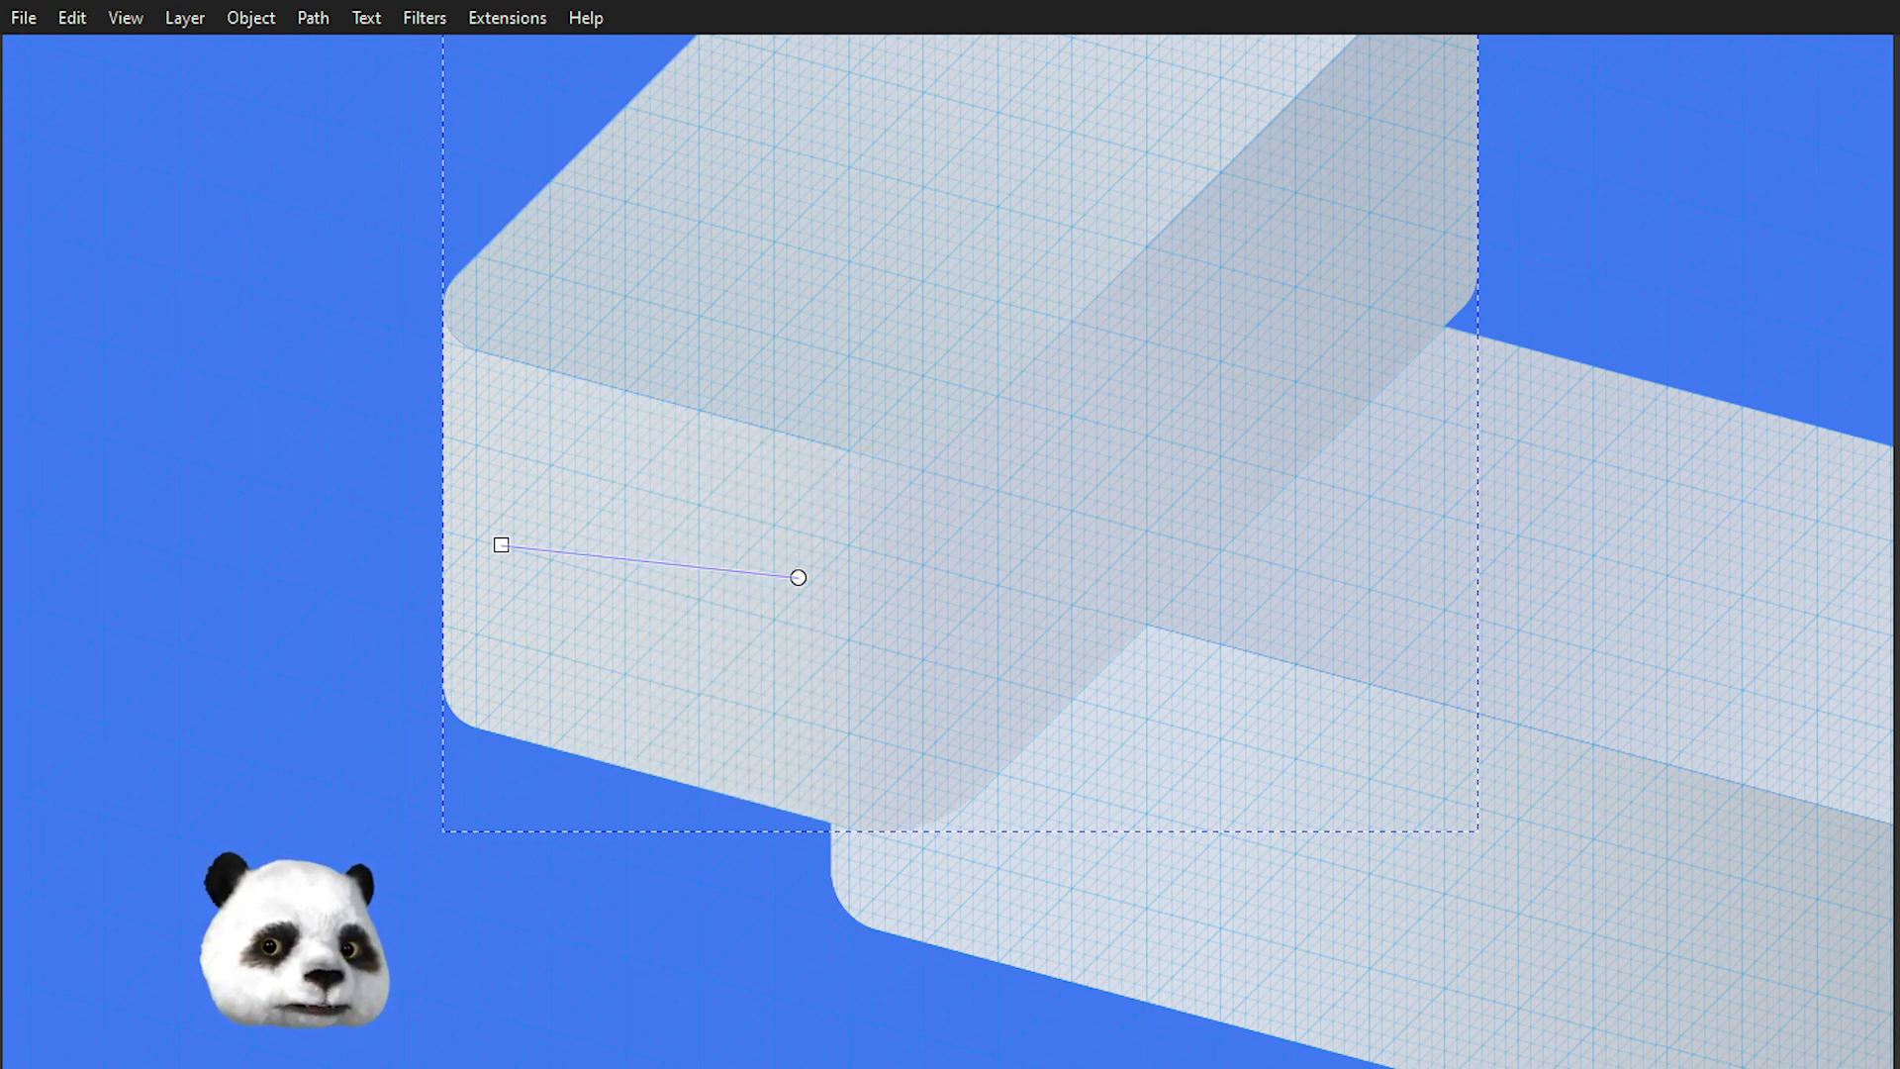
pyautogui.scroll(-4, 1653, 819)
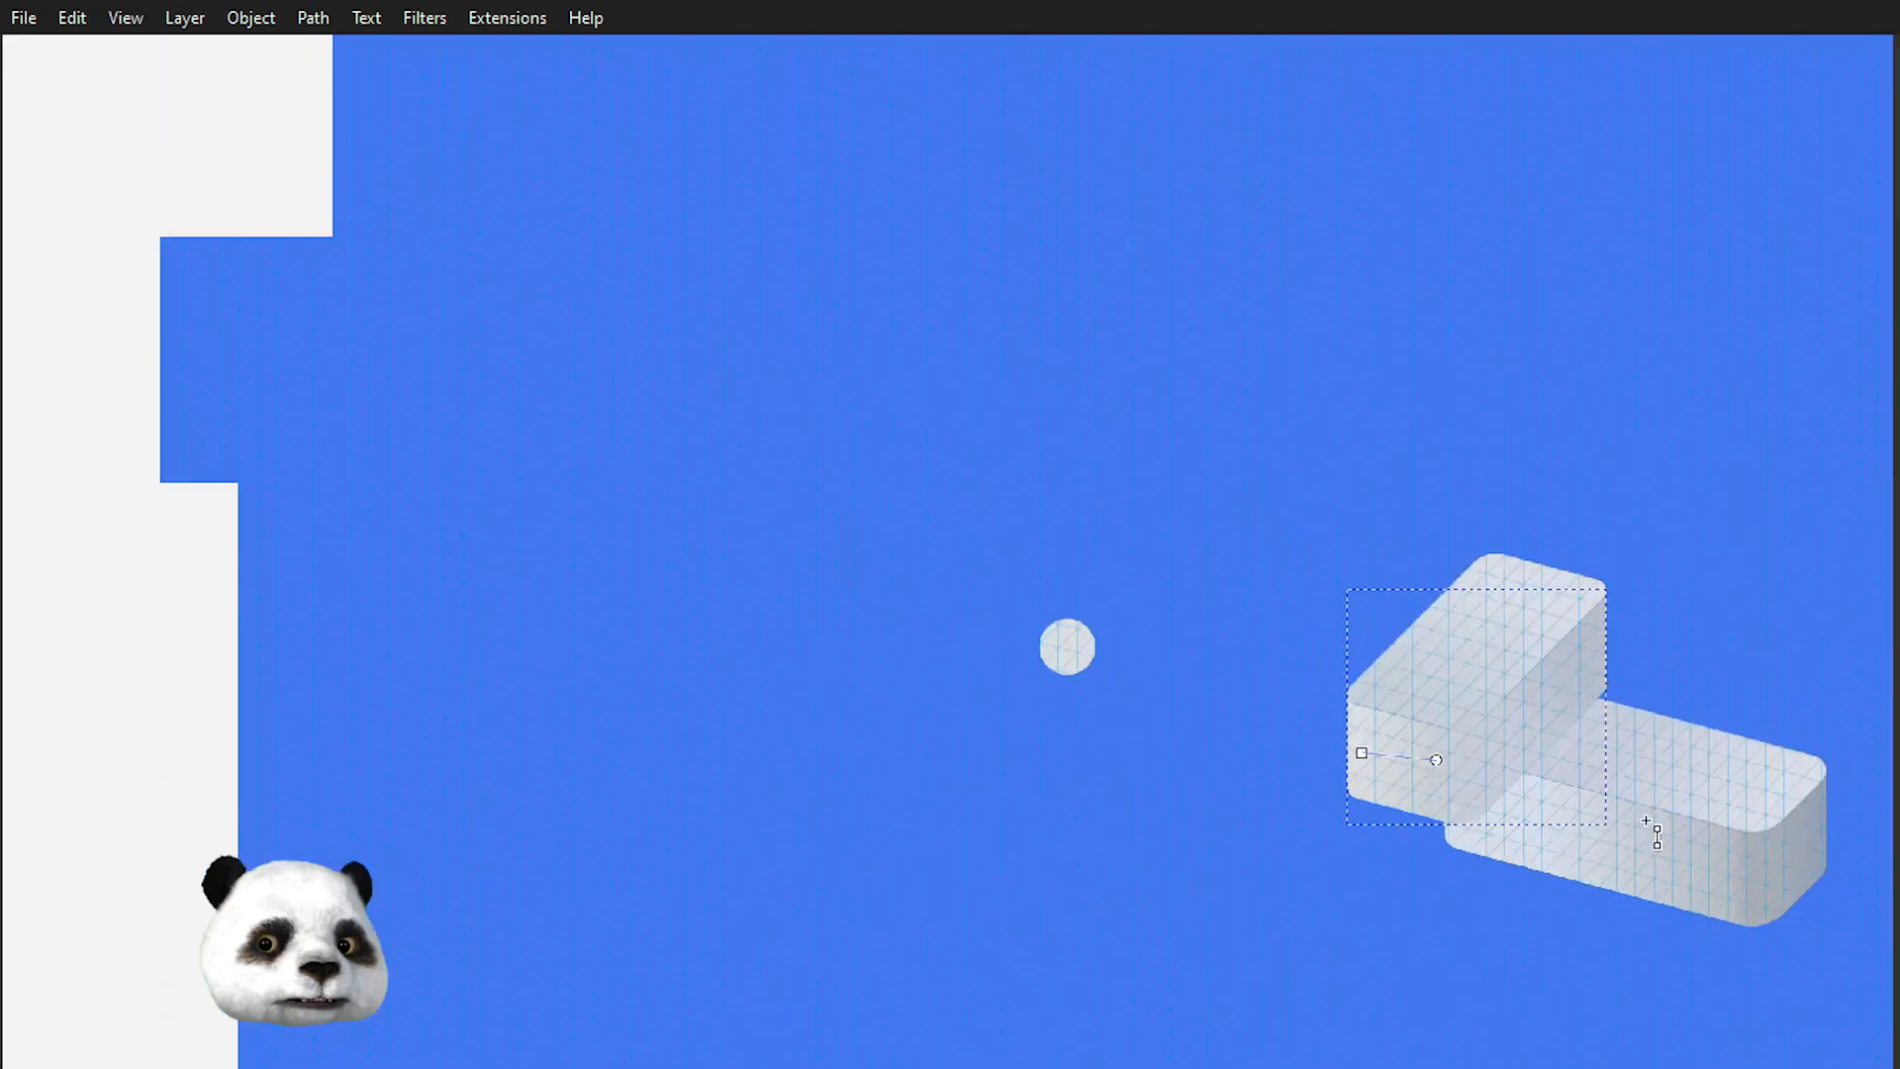
pyautogui.moveTo(1531, 702); pyautogui.dragTo(1349, 659)
pyautogui.scroll(3, 1299, 766)
# - Reopen Isometric Housy.svg from the Isometric Housy folder in Inkscape
pyautogui.press('s')
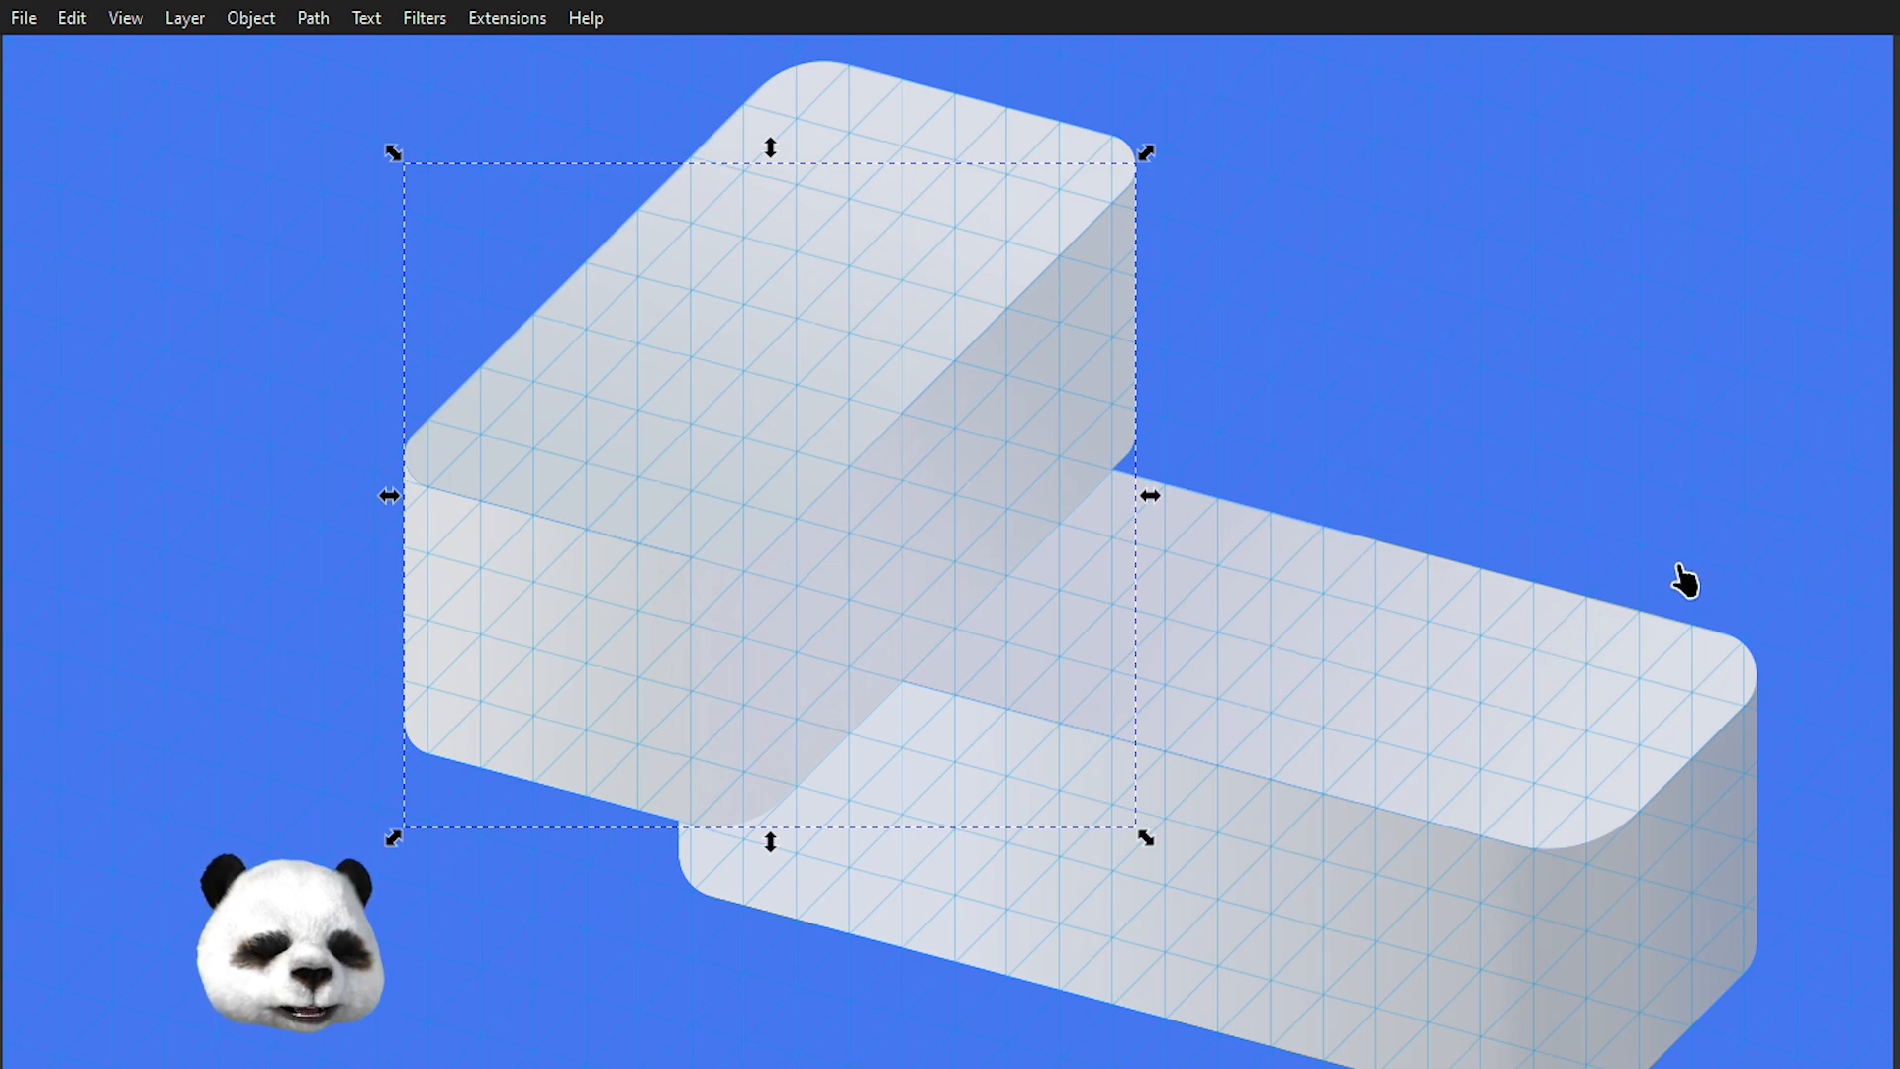
pyautogui.press('Tab')
pyautogui.press('Tab')
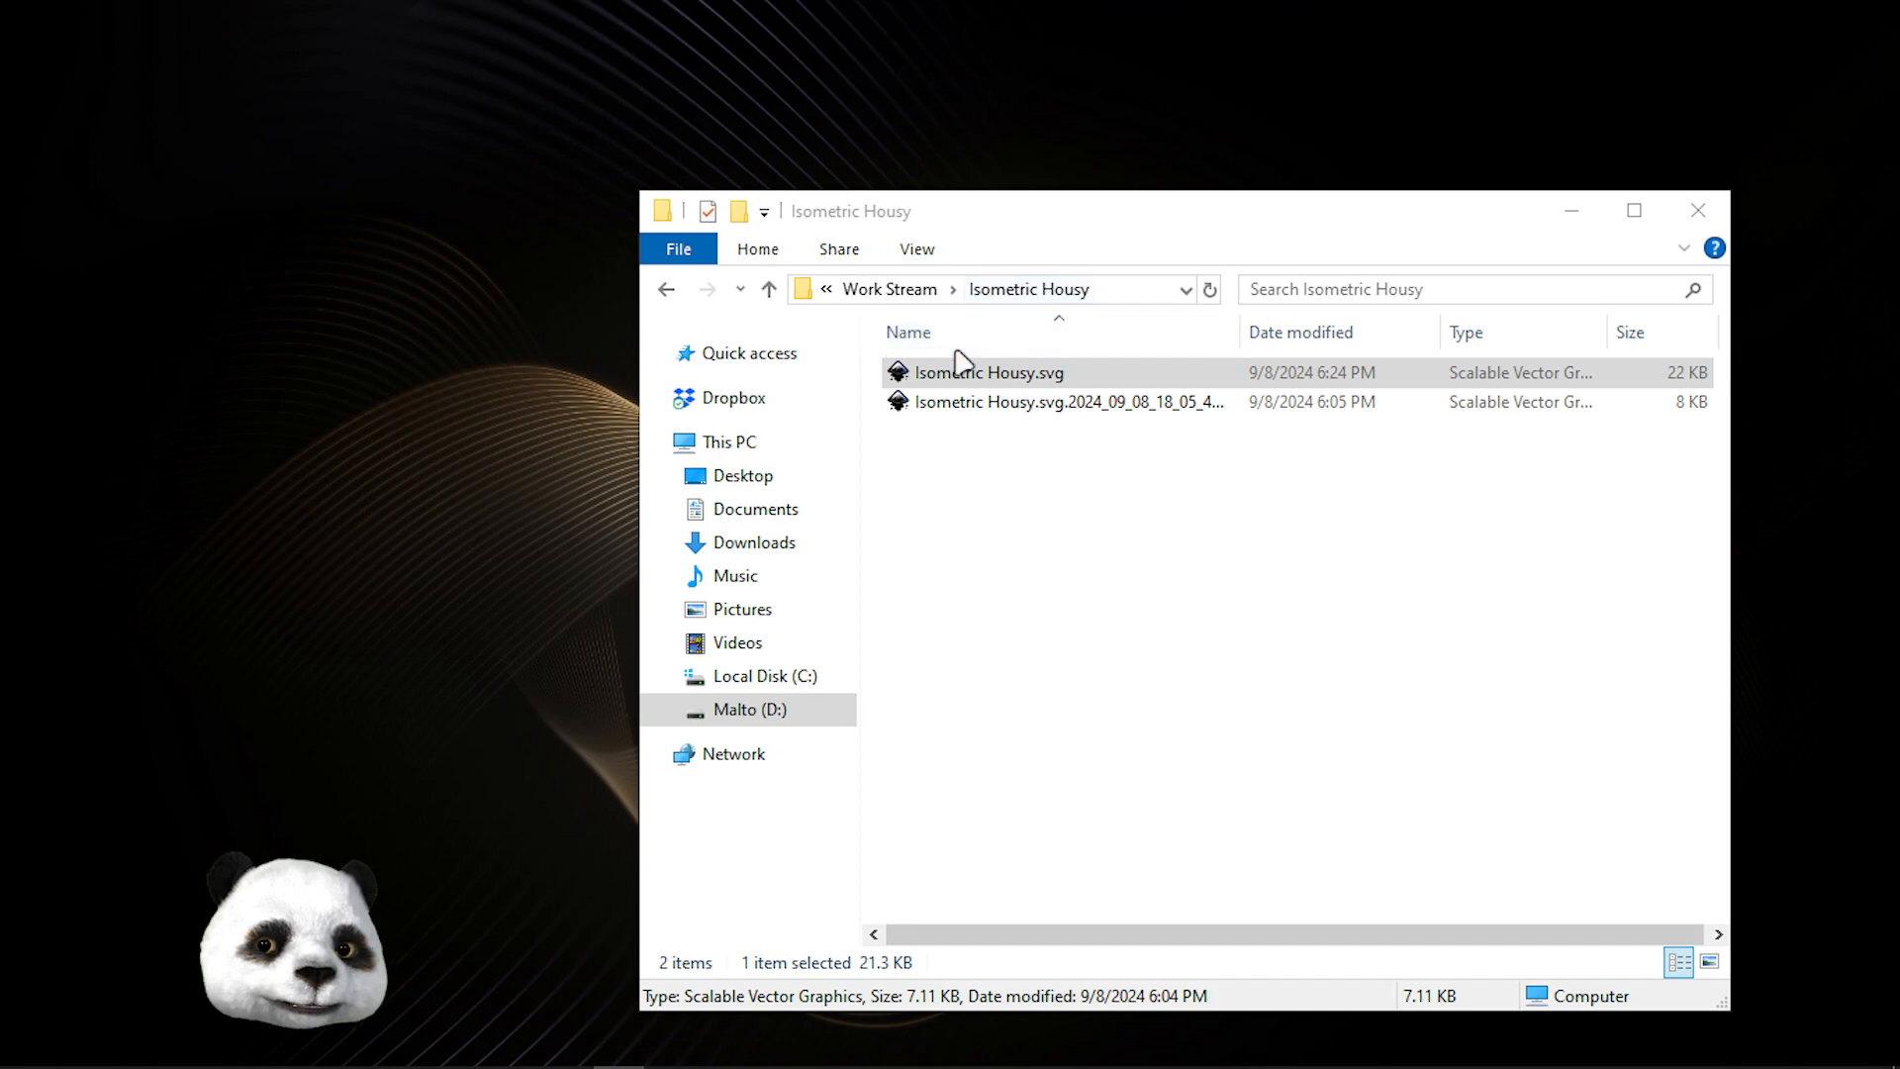
pyautogui.click(940, 379)
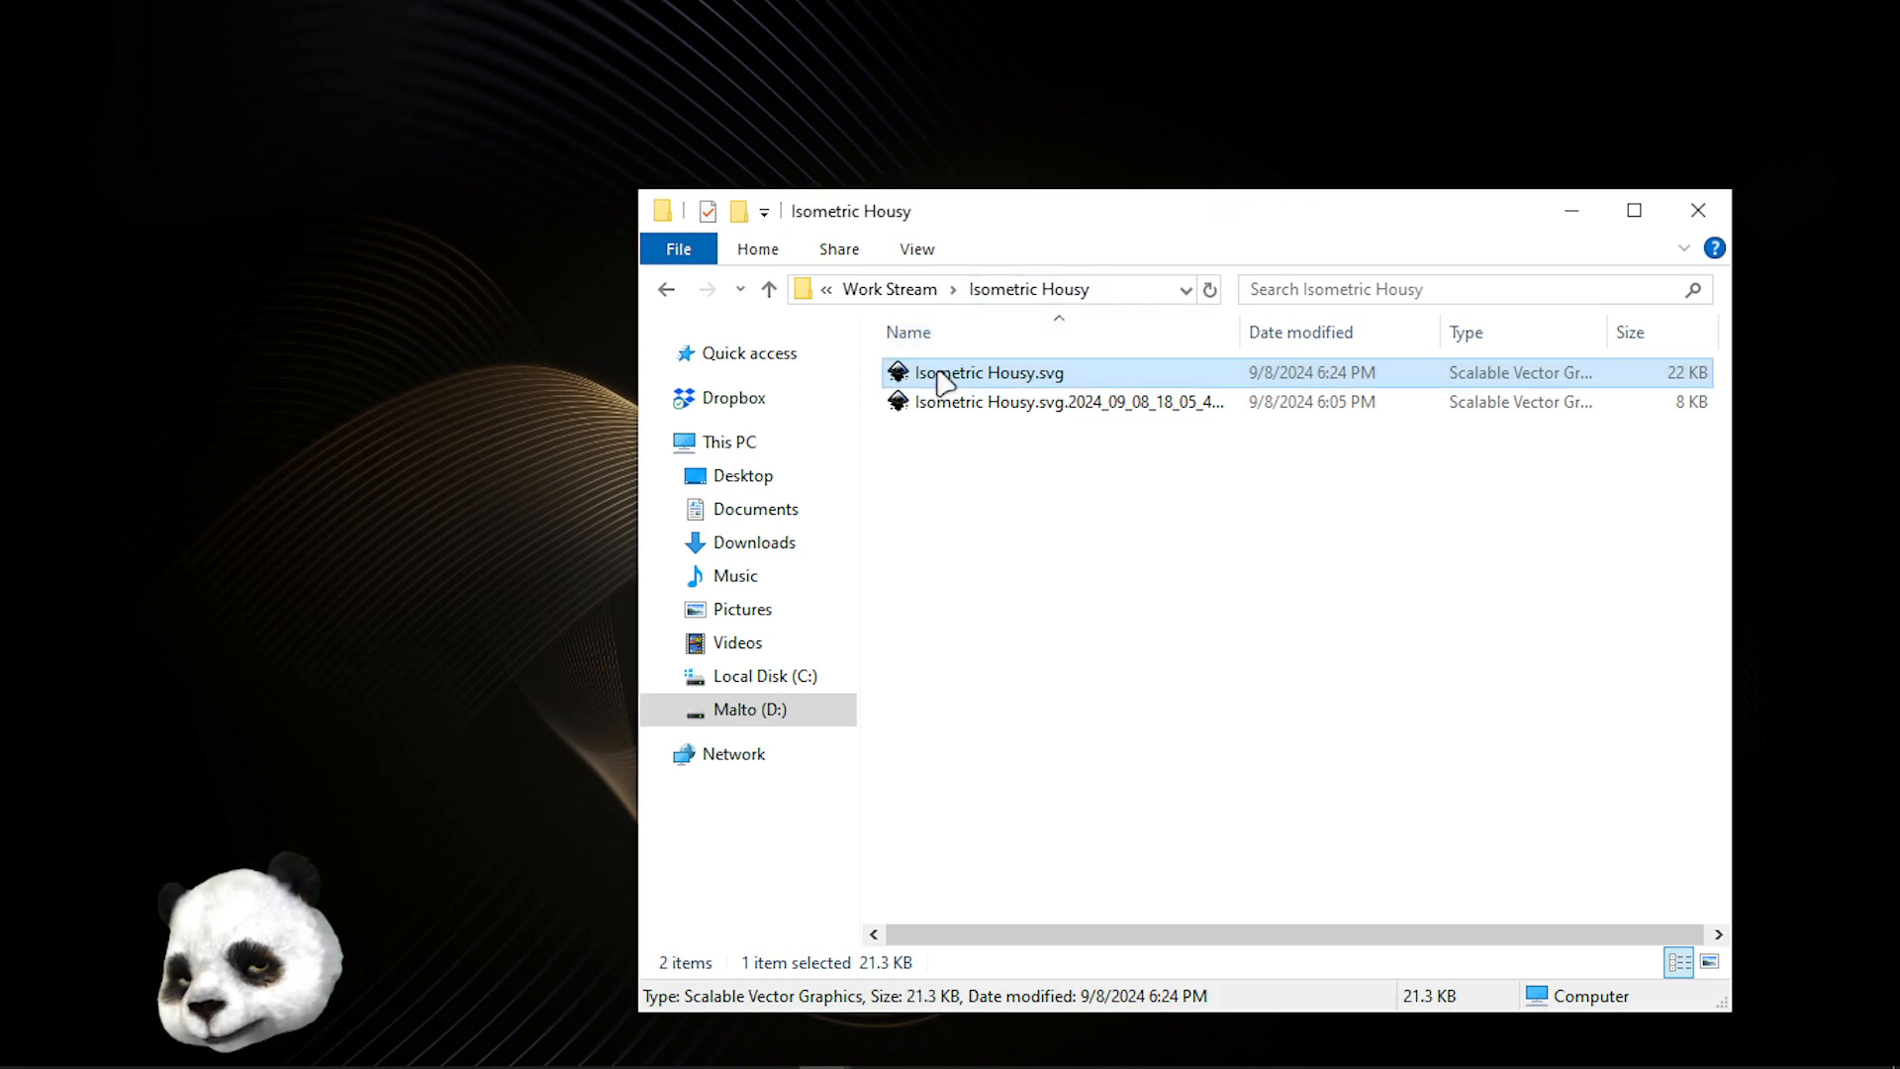
pyautogui.doubleClick(940, 379)
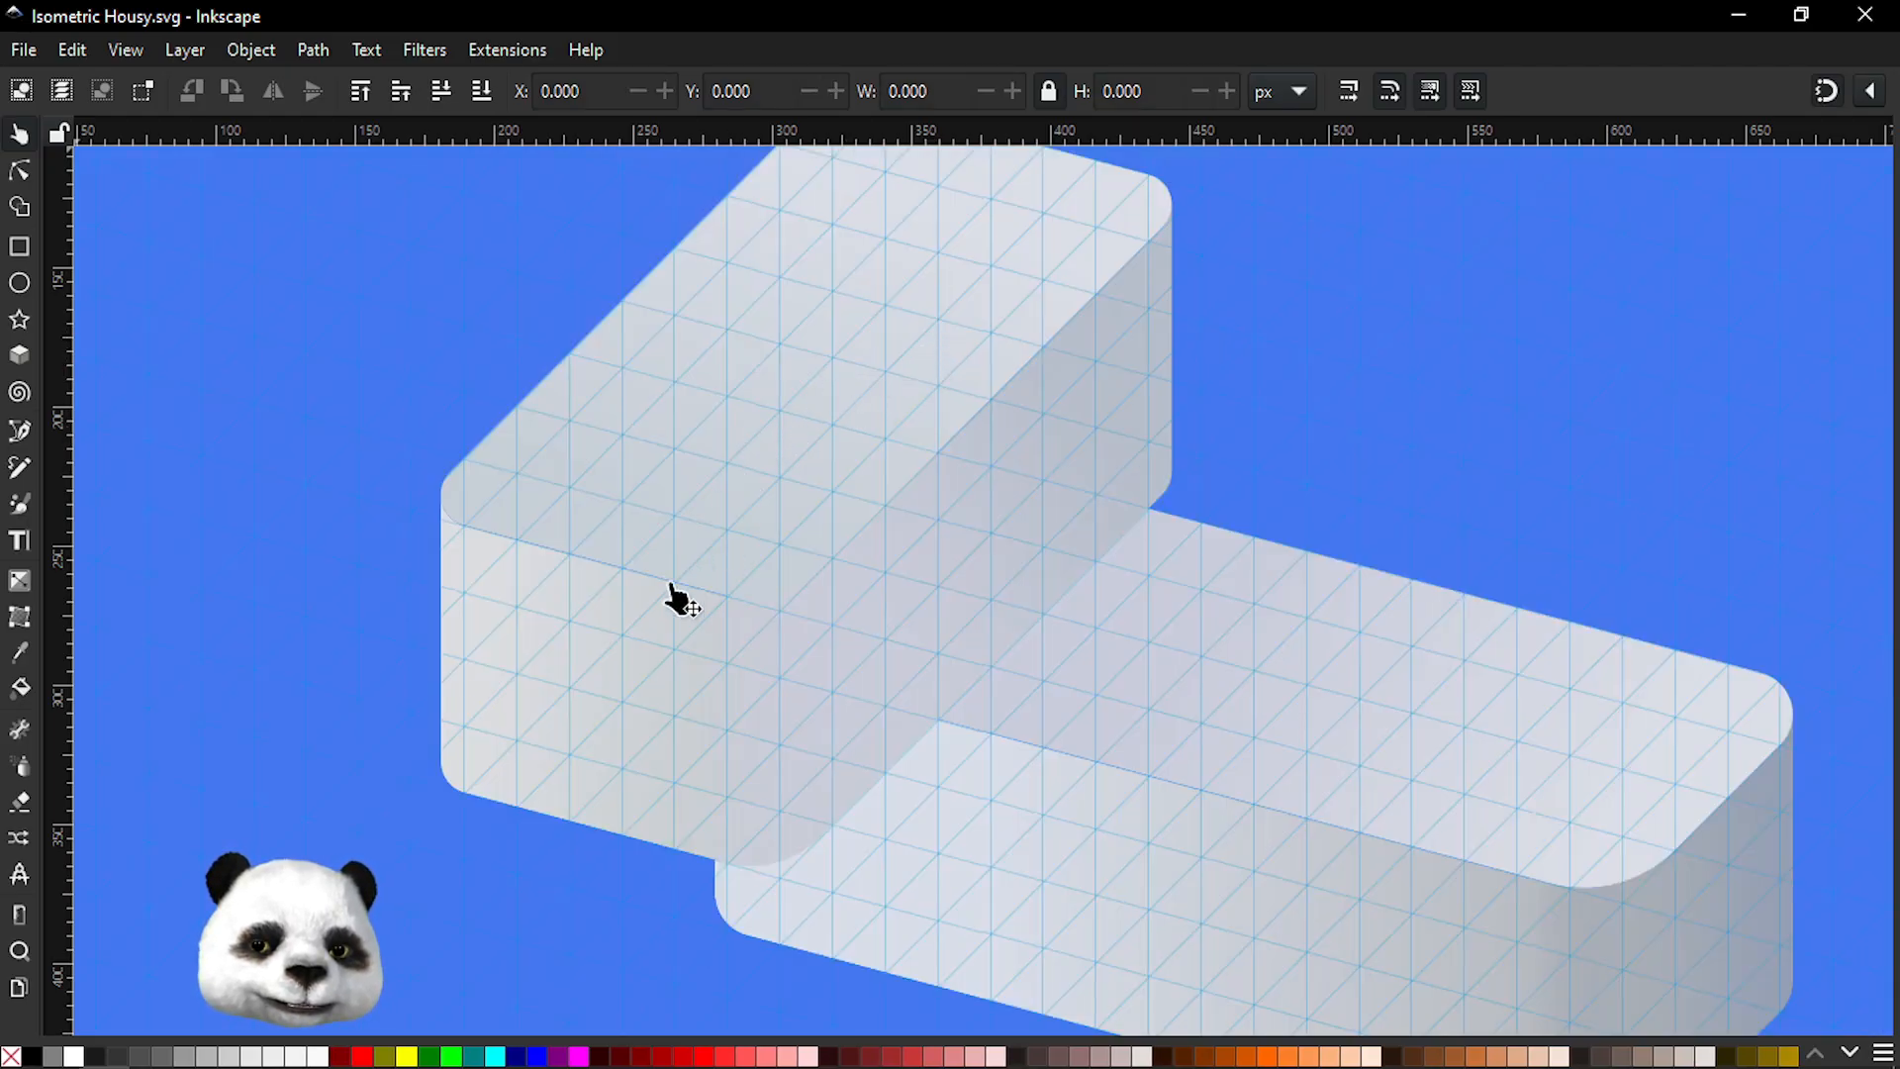
# - Select the blurred shading inside the upper block's group and set its gradient's end stop to a darker mauve grey
pyautogui.click(636, 700)
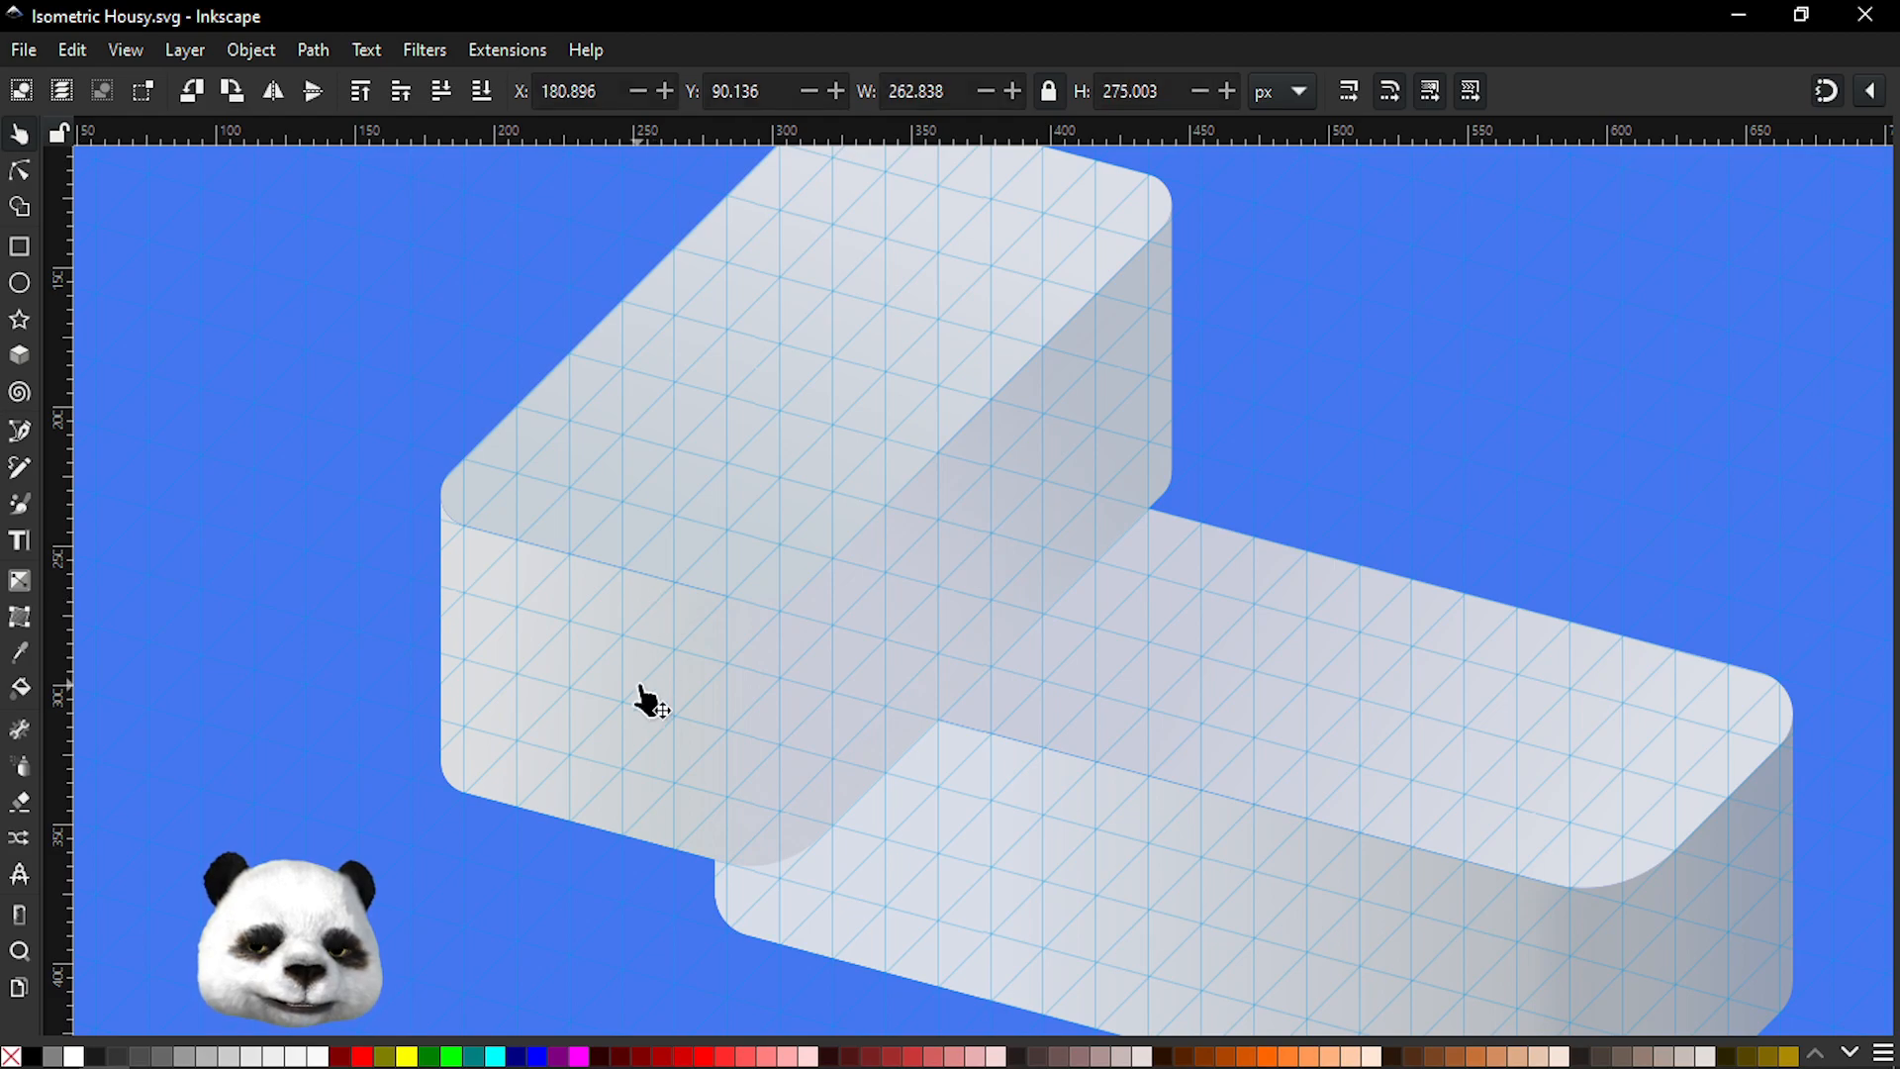
pyautogui.doubleClick(575, 678)
pyautogui.click(575, 679)
pyautogui.click(581, 681)
pyautogui.click(585, 693)
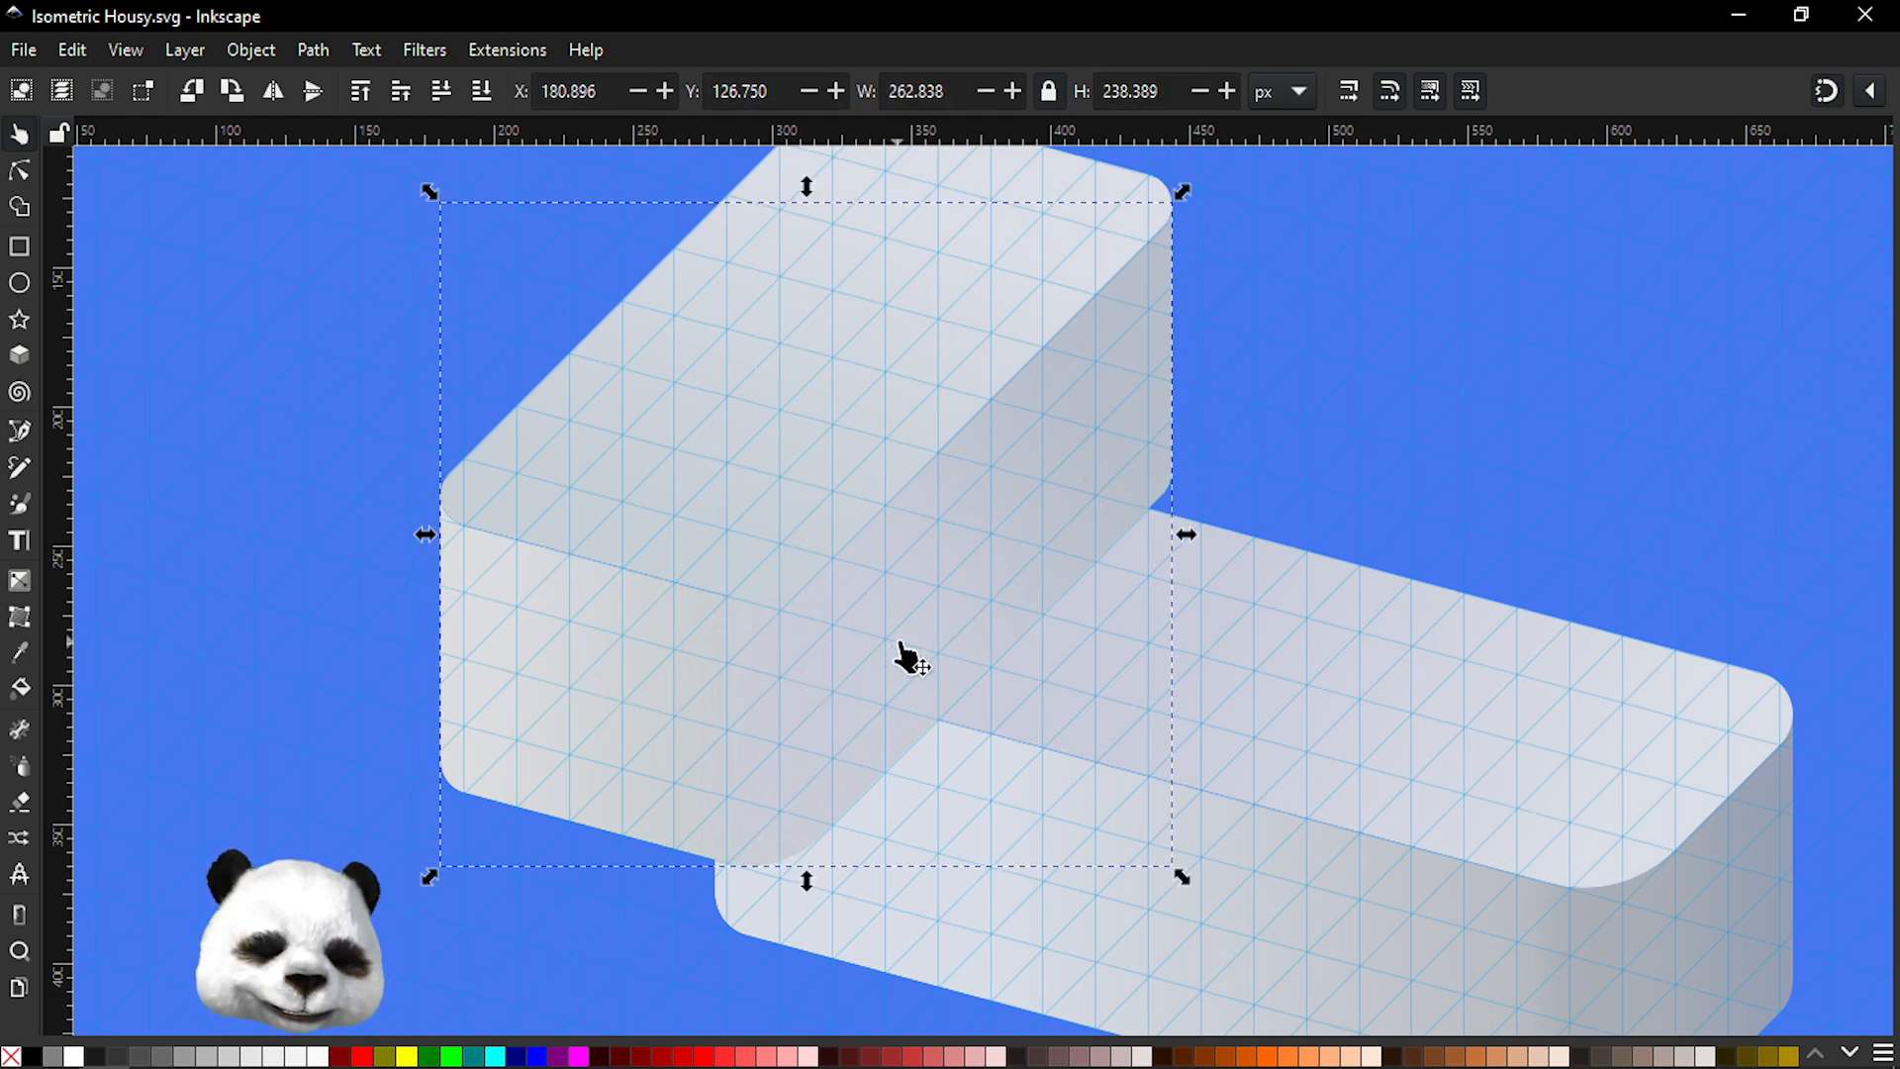
pyautogui.press('g')
pyautogui.click(930, 548)
pyautogui.click(887, 571)
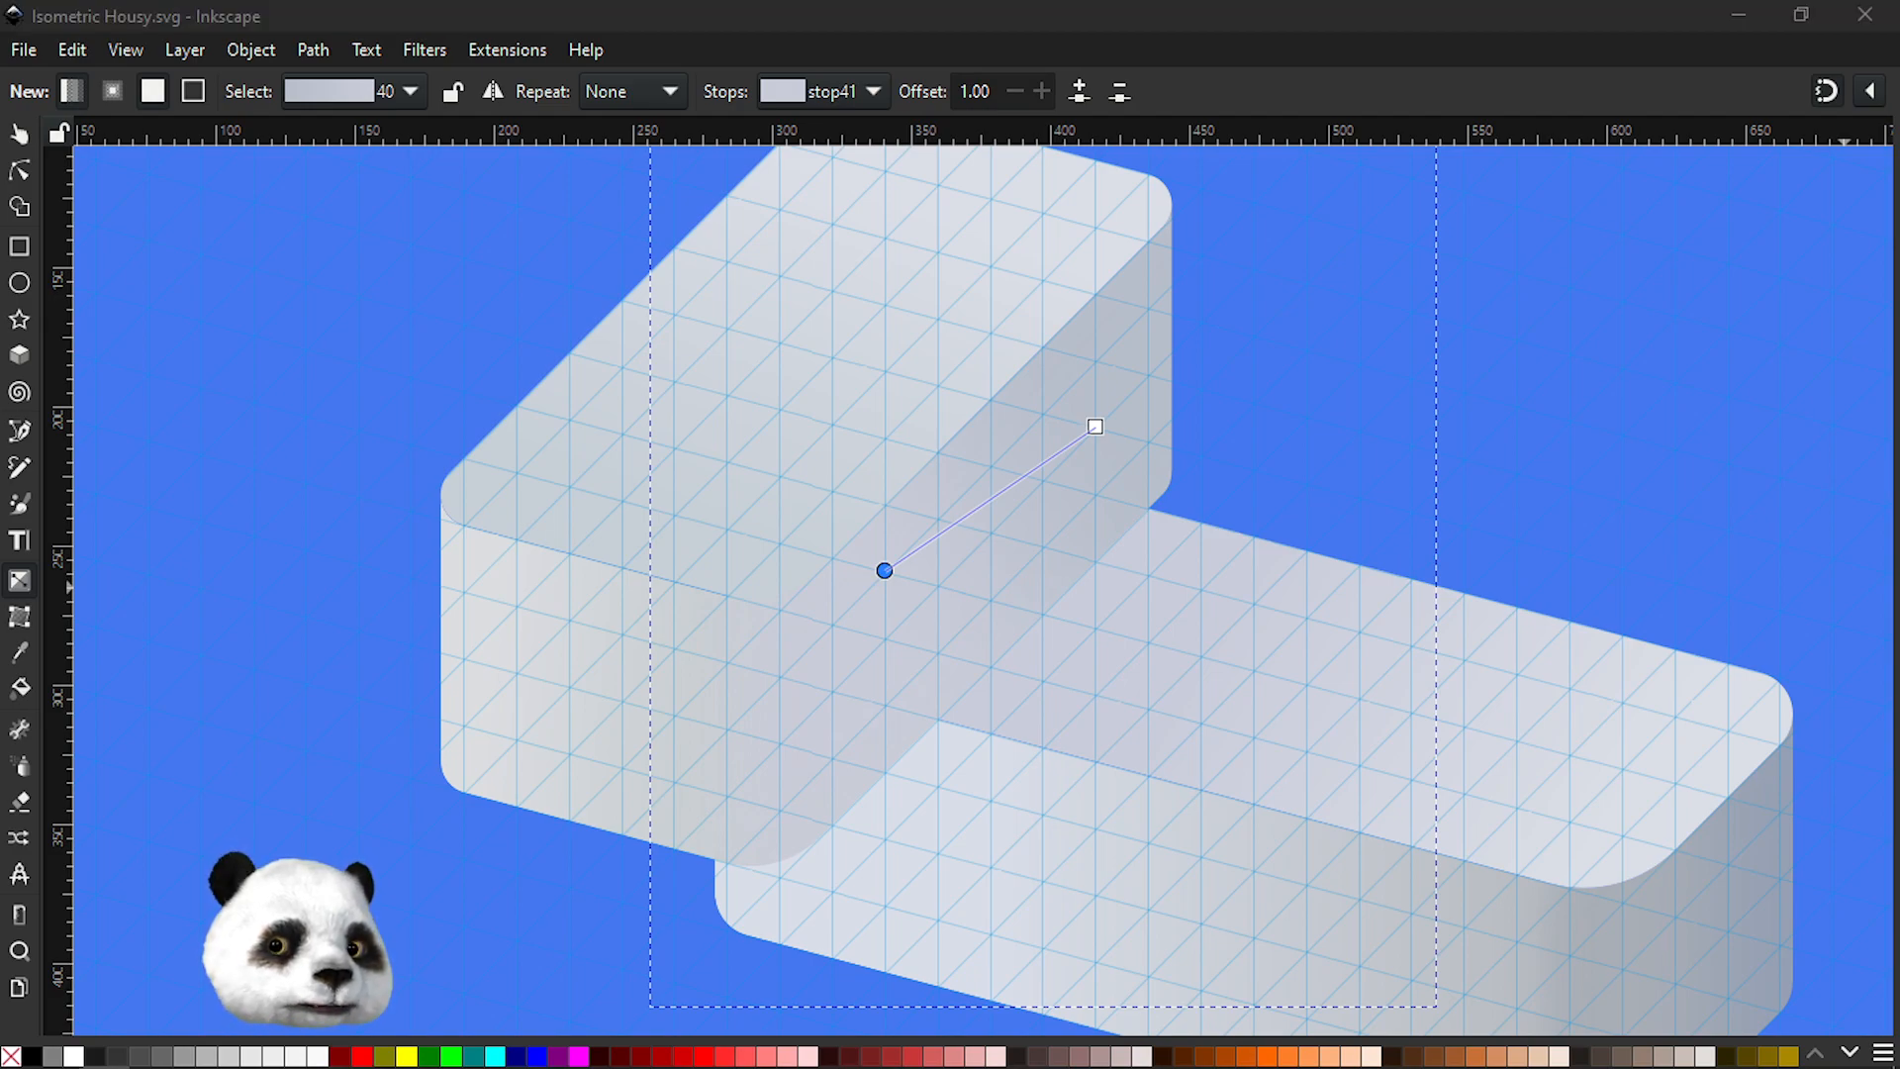
pyautogui.press('Delete')
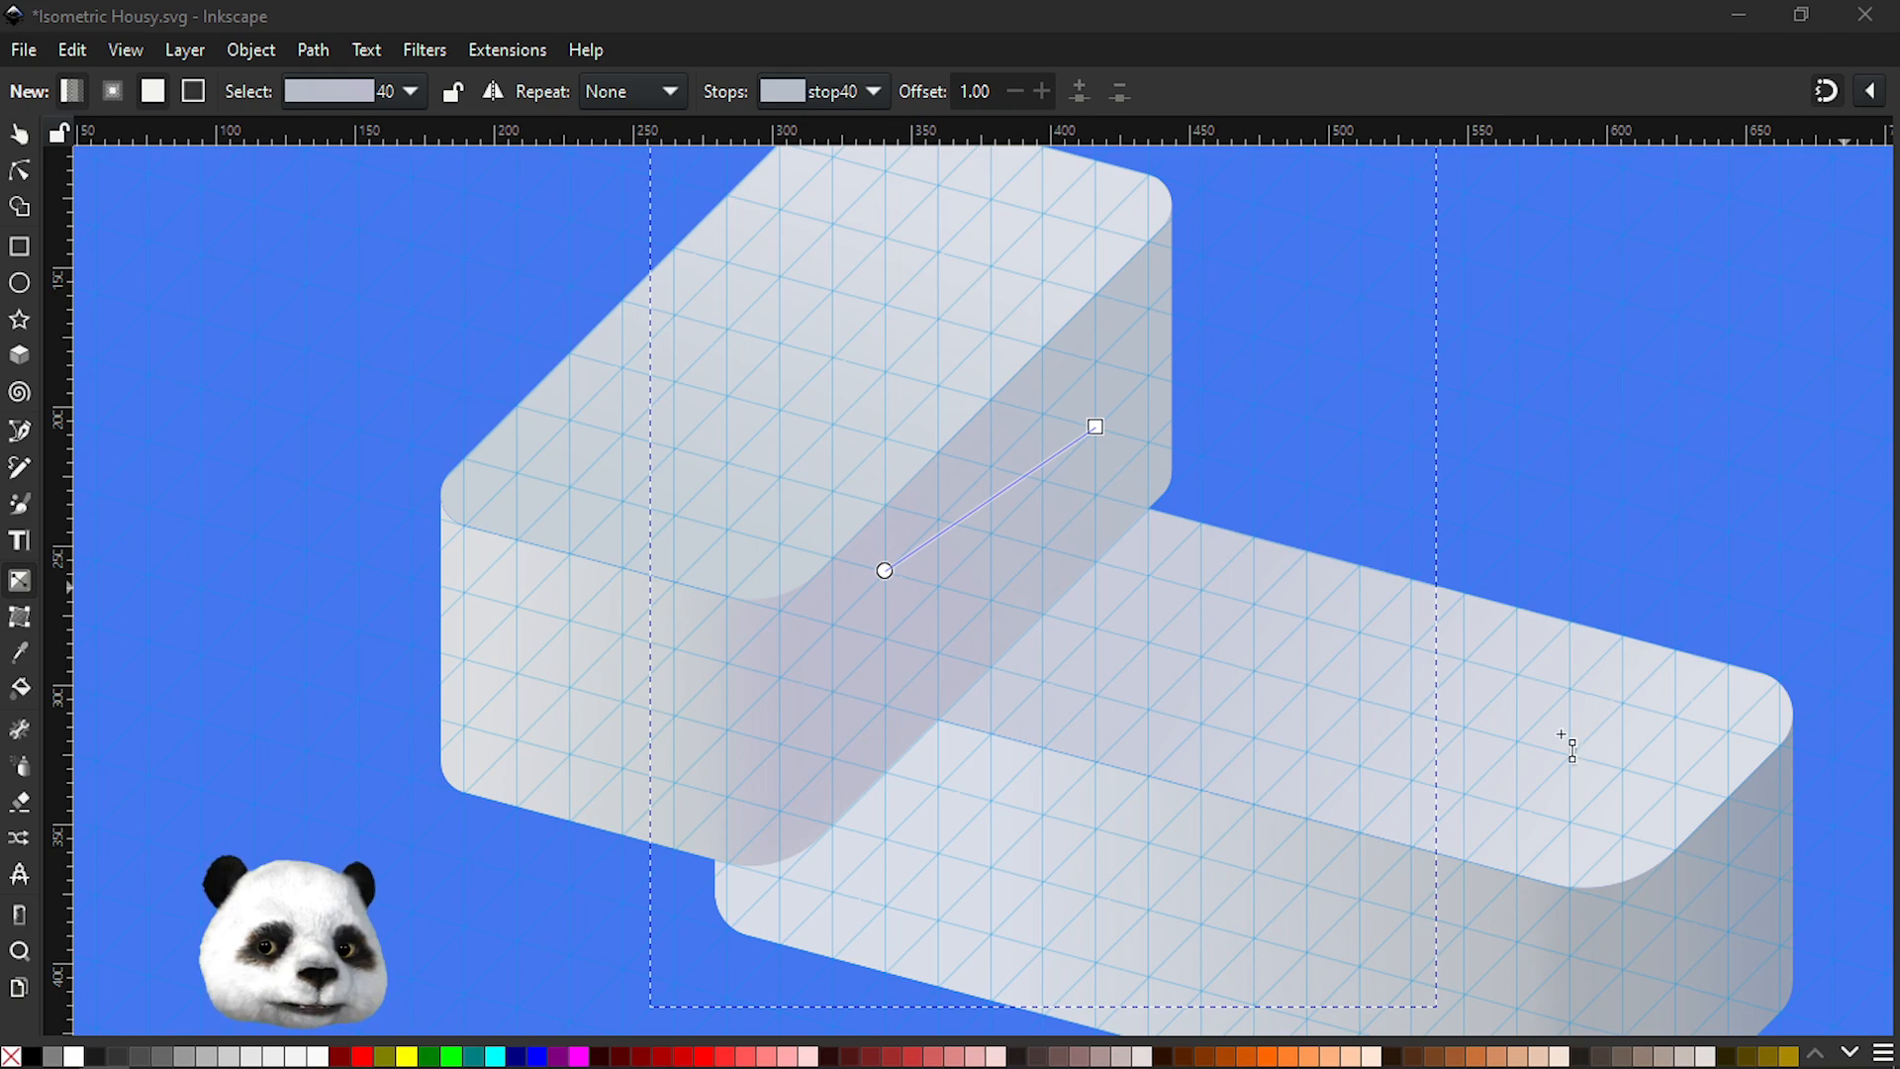
# - Set the start stop of the gradient on the lower block's end-face shading to a pinkish mauve grey
pyautogui.scroll(-2, 842, 708)
pyautogui.scroll(1, 1003, 710)
pyautogui.click(959, 507)
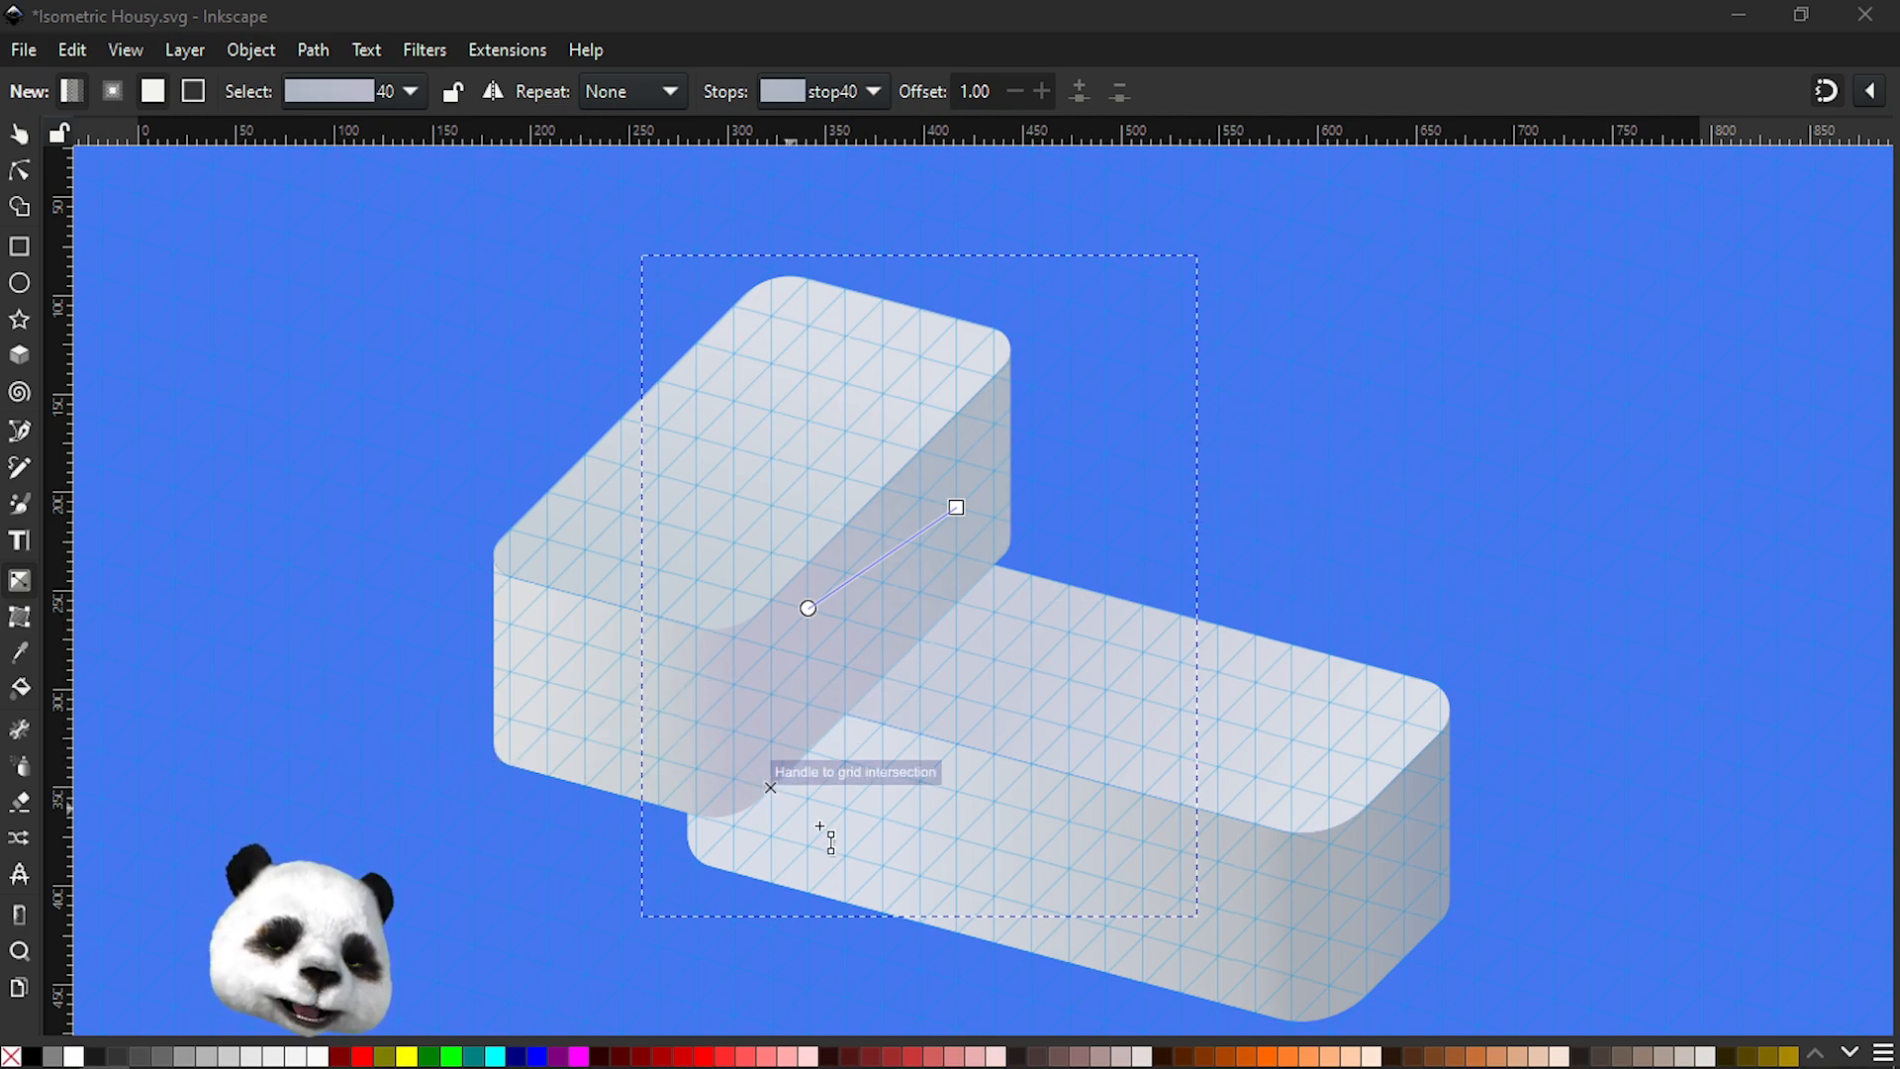
pyautogui.scroll(-6, 881, 605)
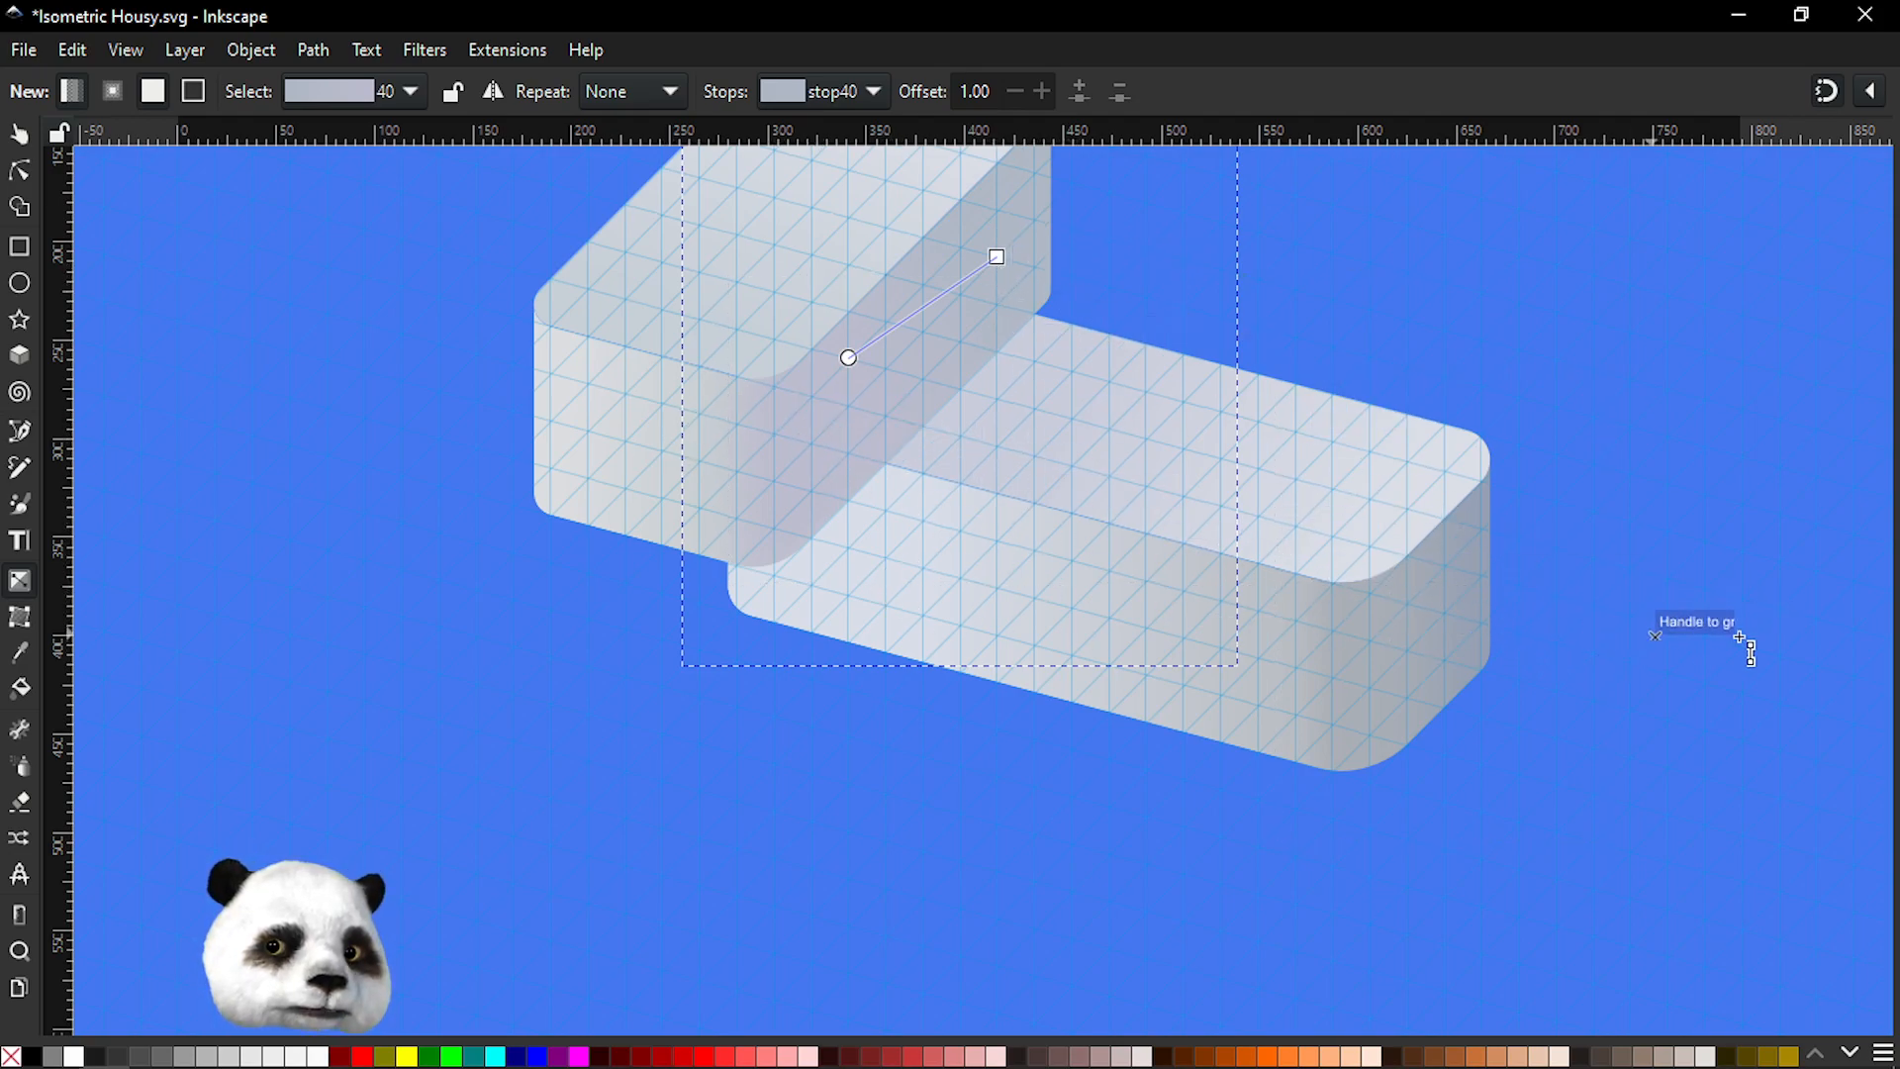
pyautogui.click(1460, 628)
pyautogui.click(1394, 662)
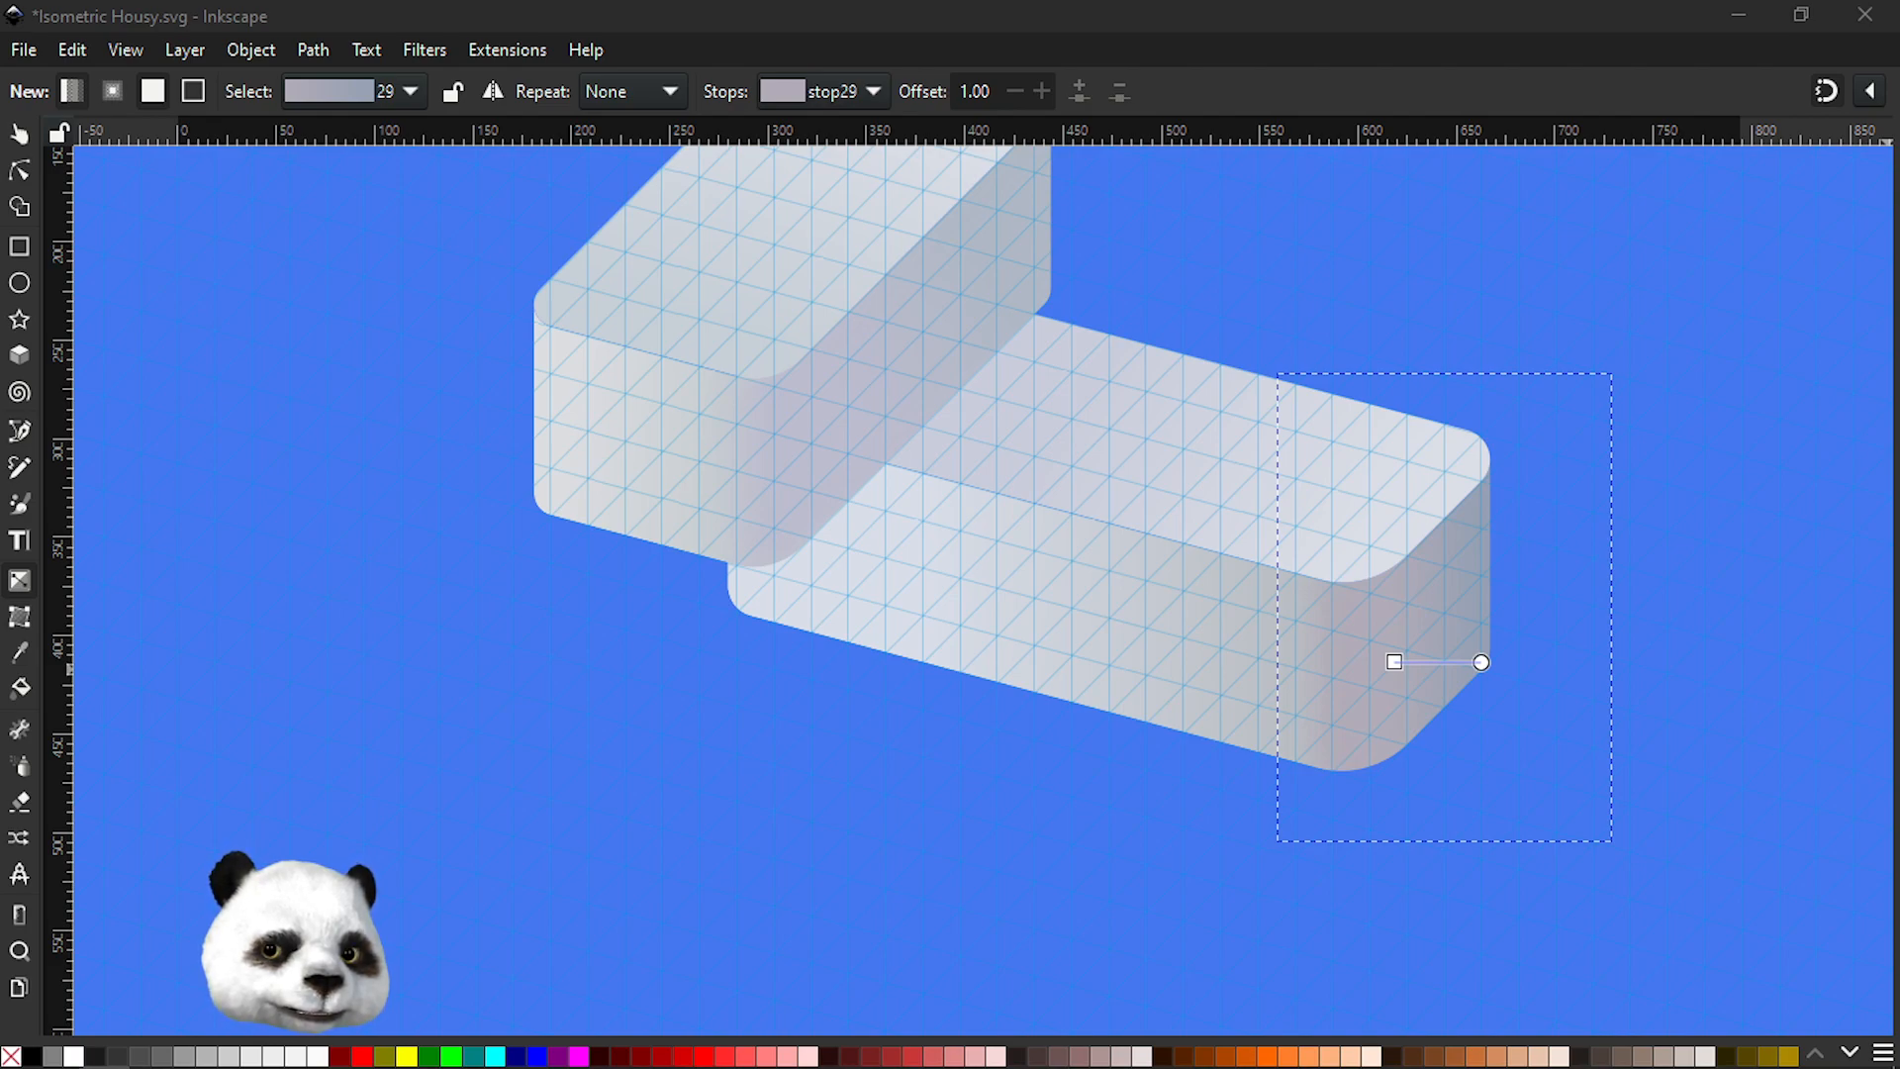
# - Match the start stop of the lower block's end-face gradient to the lavender-grey end stop of the upper block's side shading
pyautogui.moveTo(996, 258); pyautogui.dragTo(848, 357)
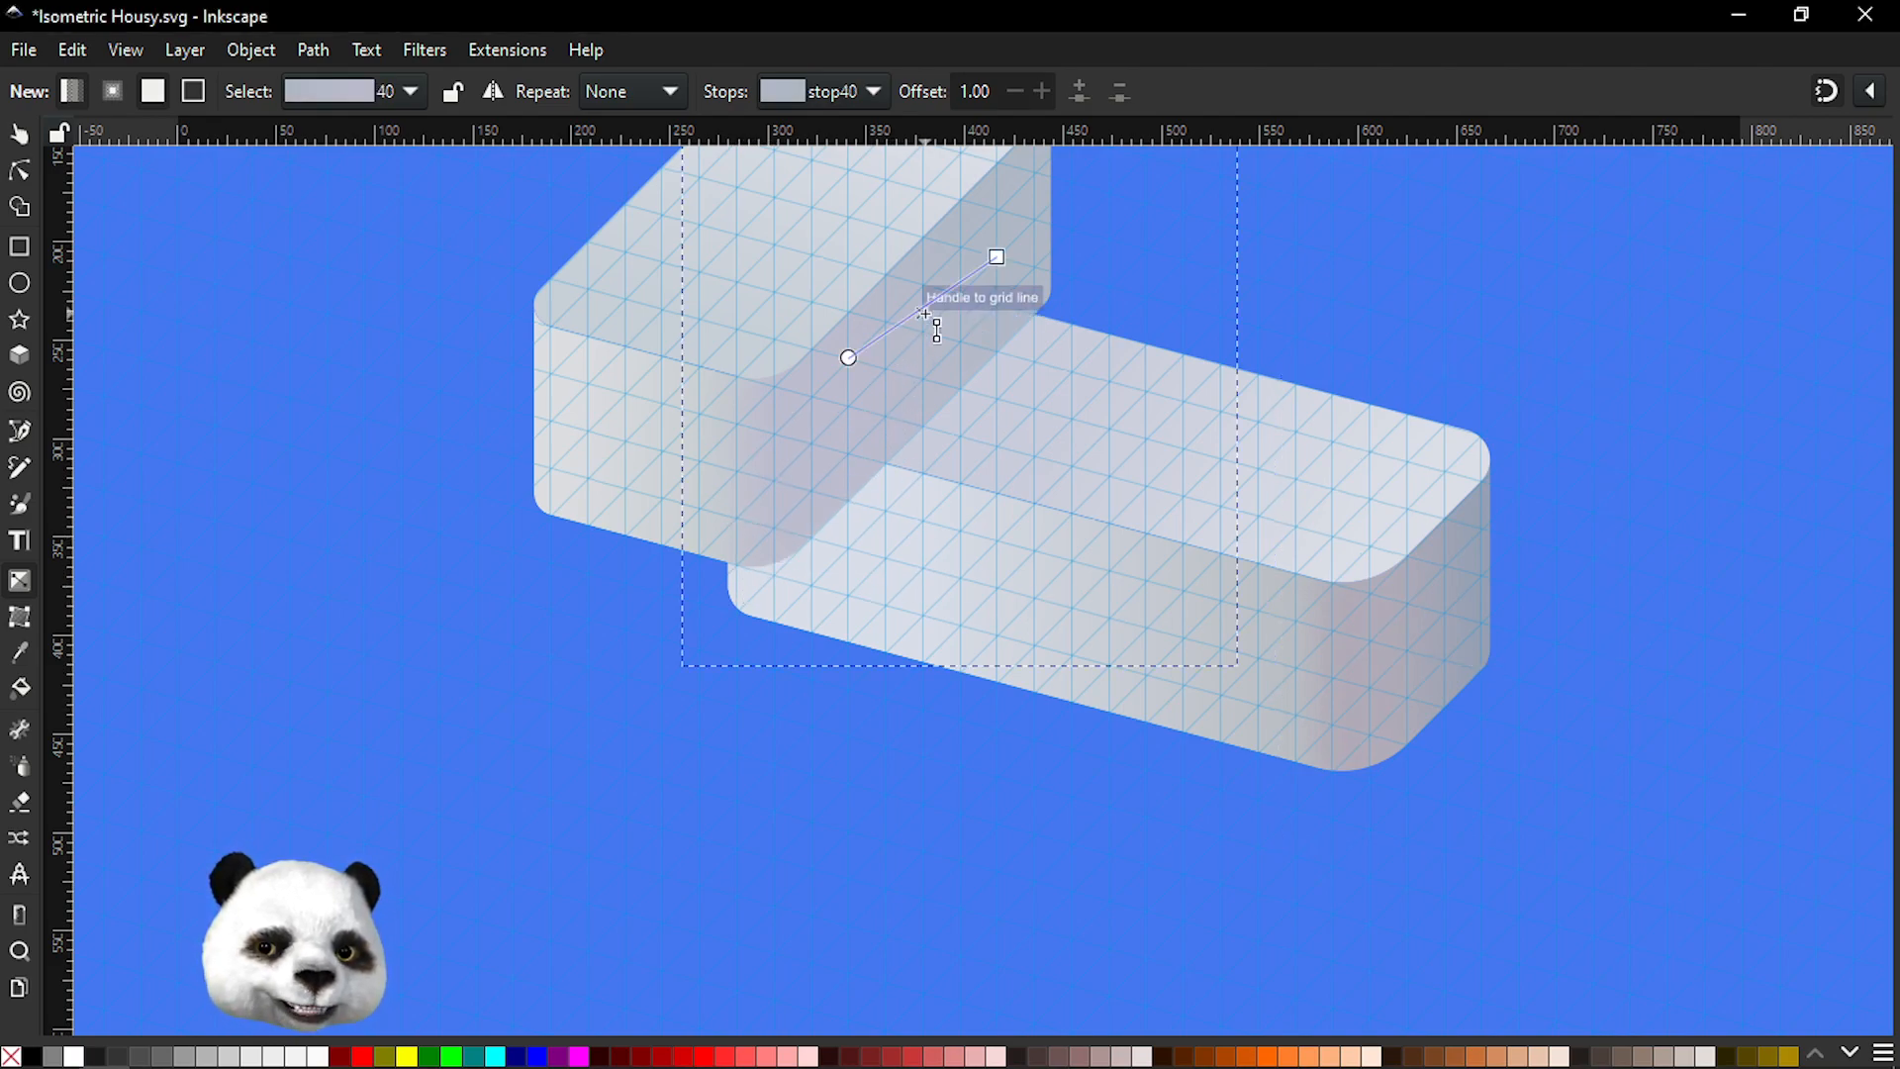
pyautogui.click(848, 357)
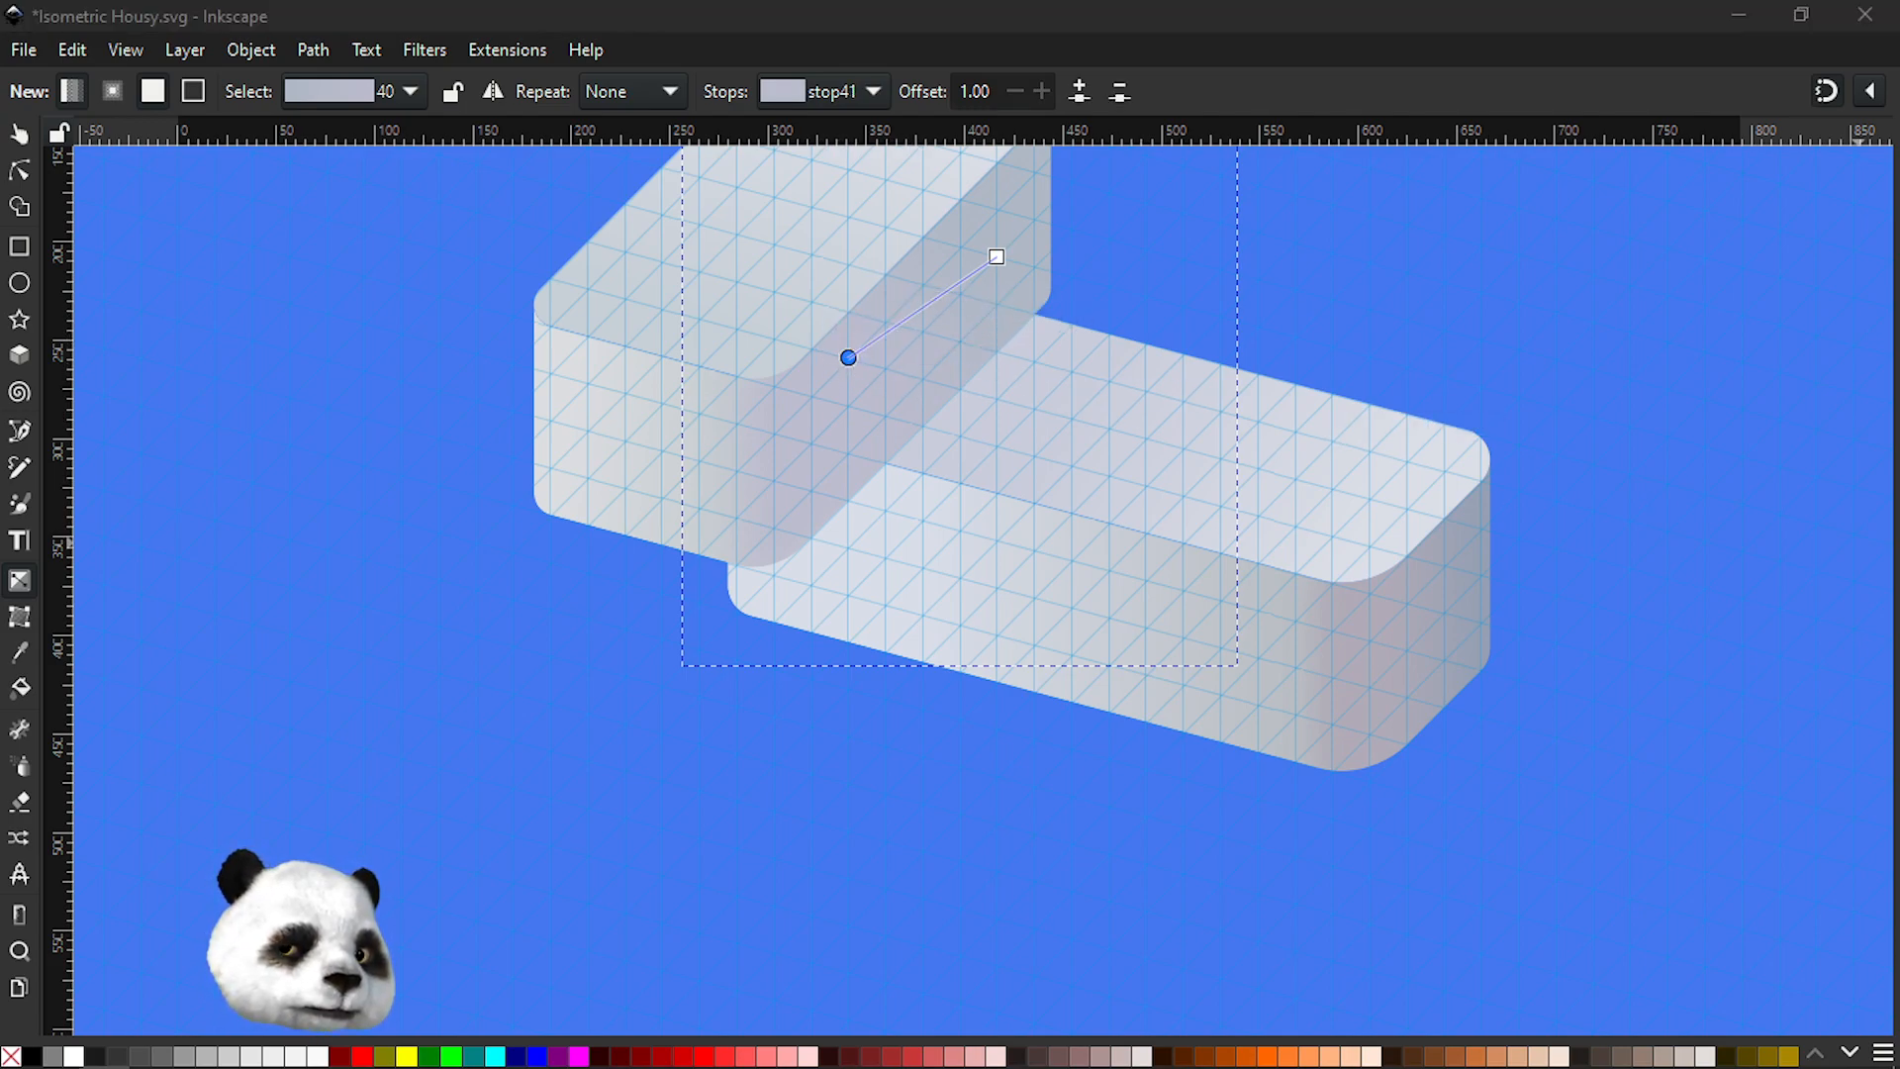
pyautogui.click(1445, 624)
pyautogui.moveTo(1394, 661); pyautogui.dragTo(1481, 662)
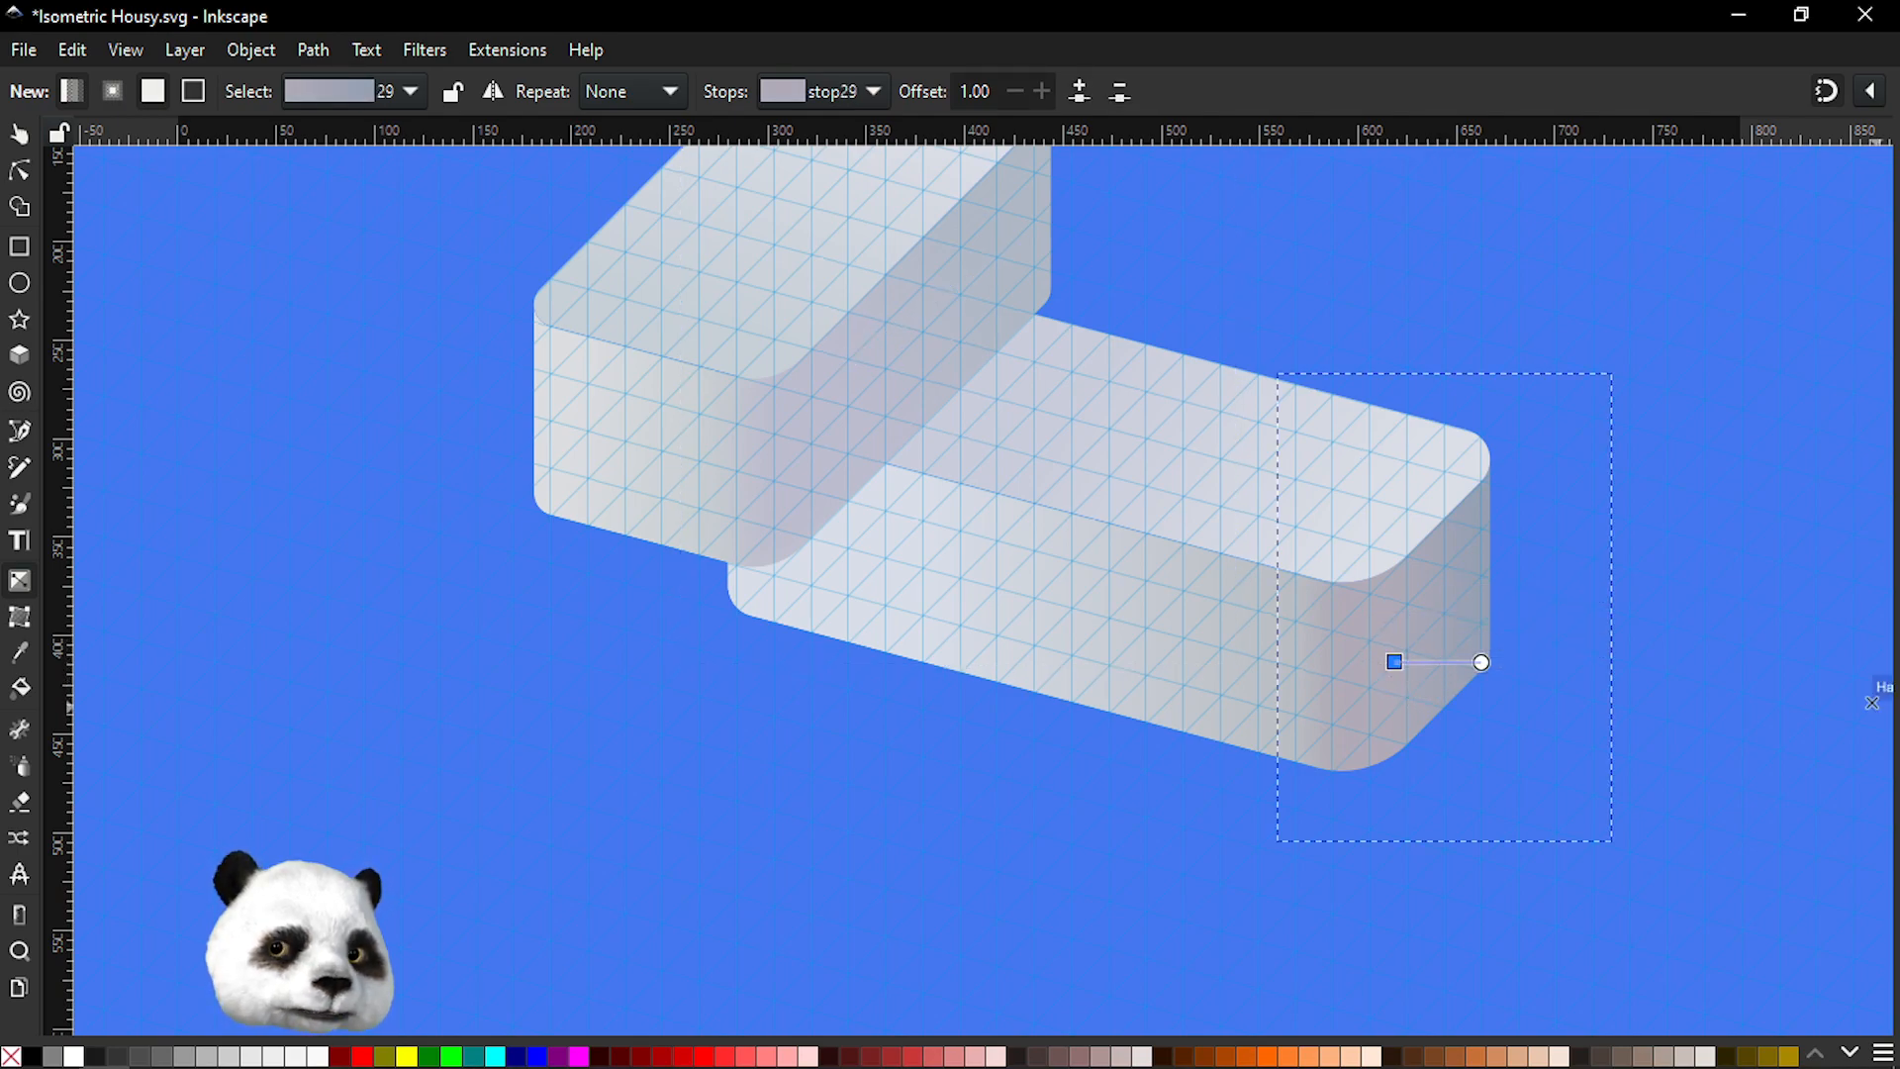
pyautogui.hotkey('ctrl', 'z')
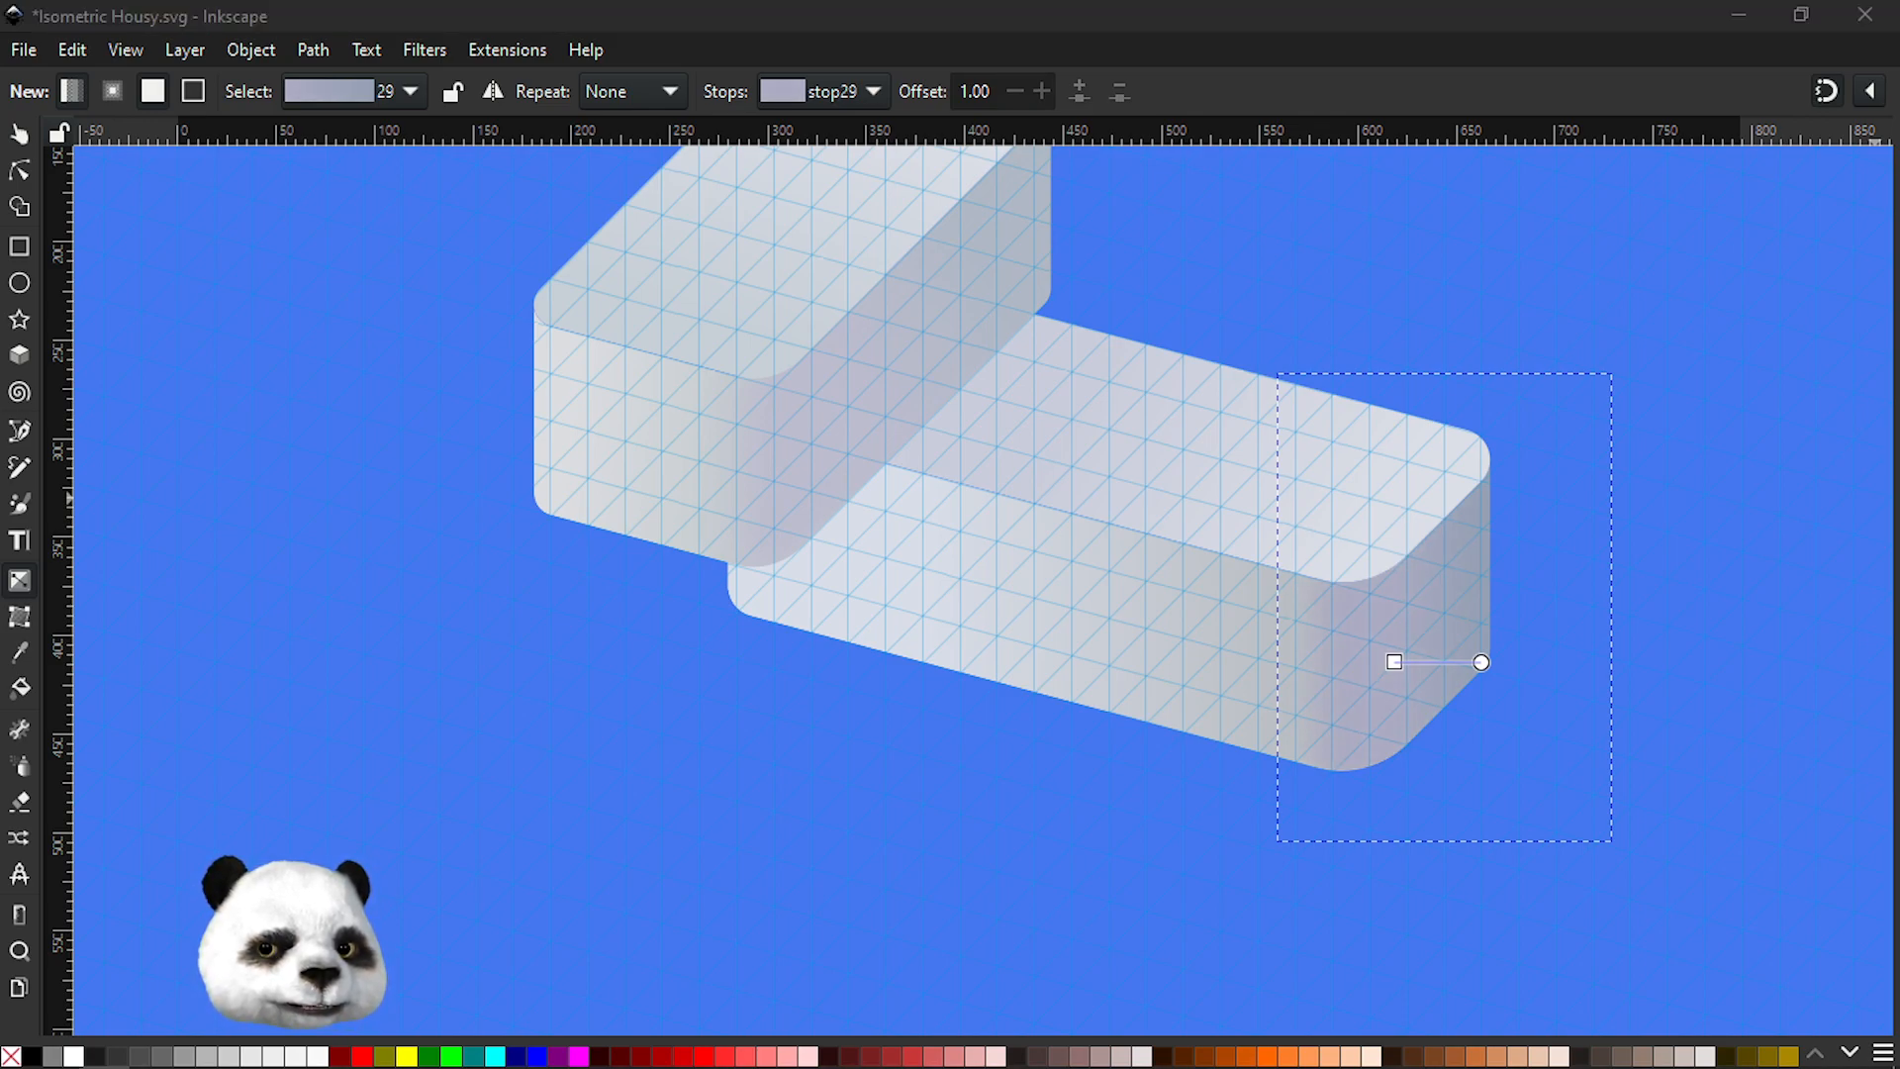
# - Deselect the lower block's shading shape and save the drawing
pyautogui.click(1643, 508)
pyautogui.press('s')
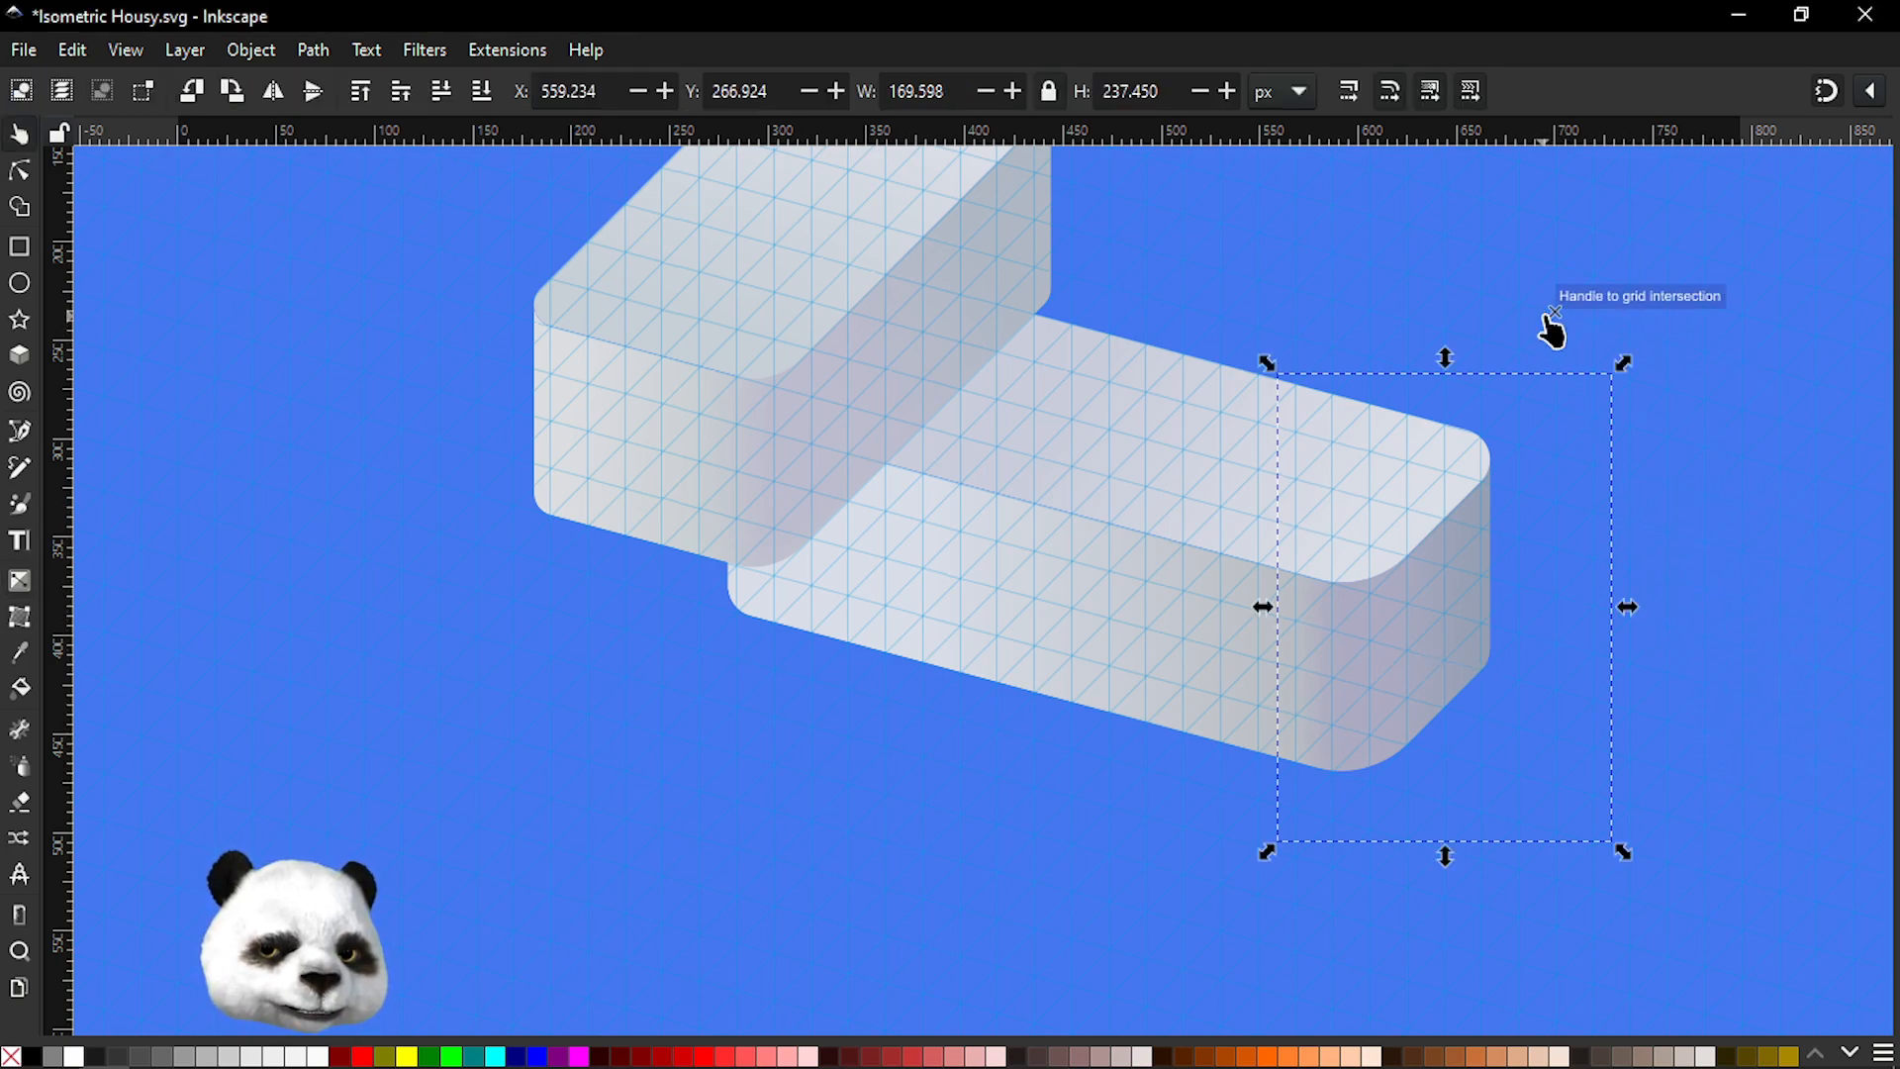
pyautogui.click(1544, 318)
pyautogui.moveTo(1561, 388); pyautogui.dragTo(1218, 589)
pyautogui.scroll(-1, 1151, 651)
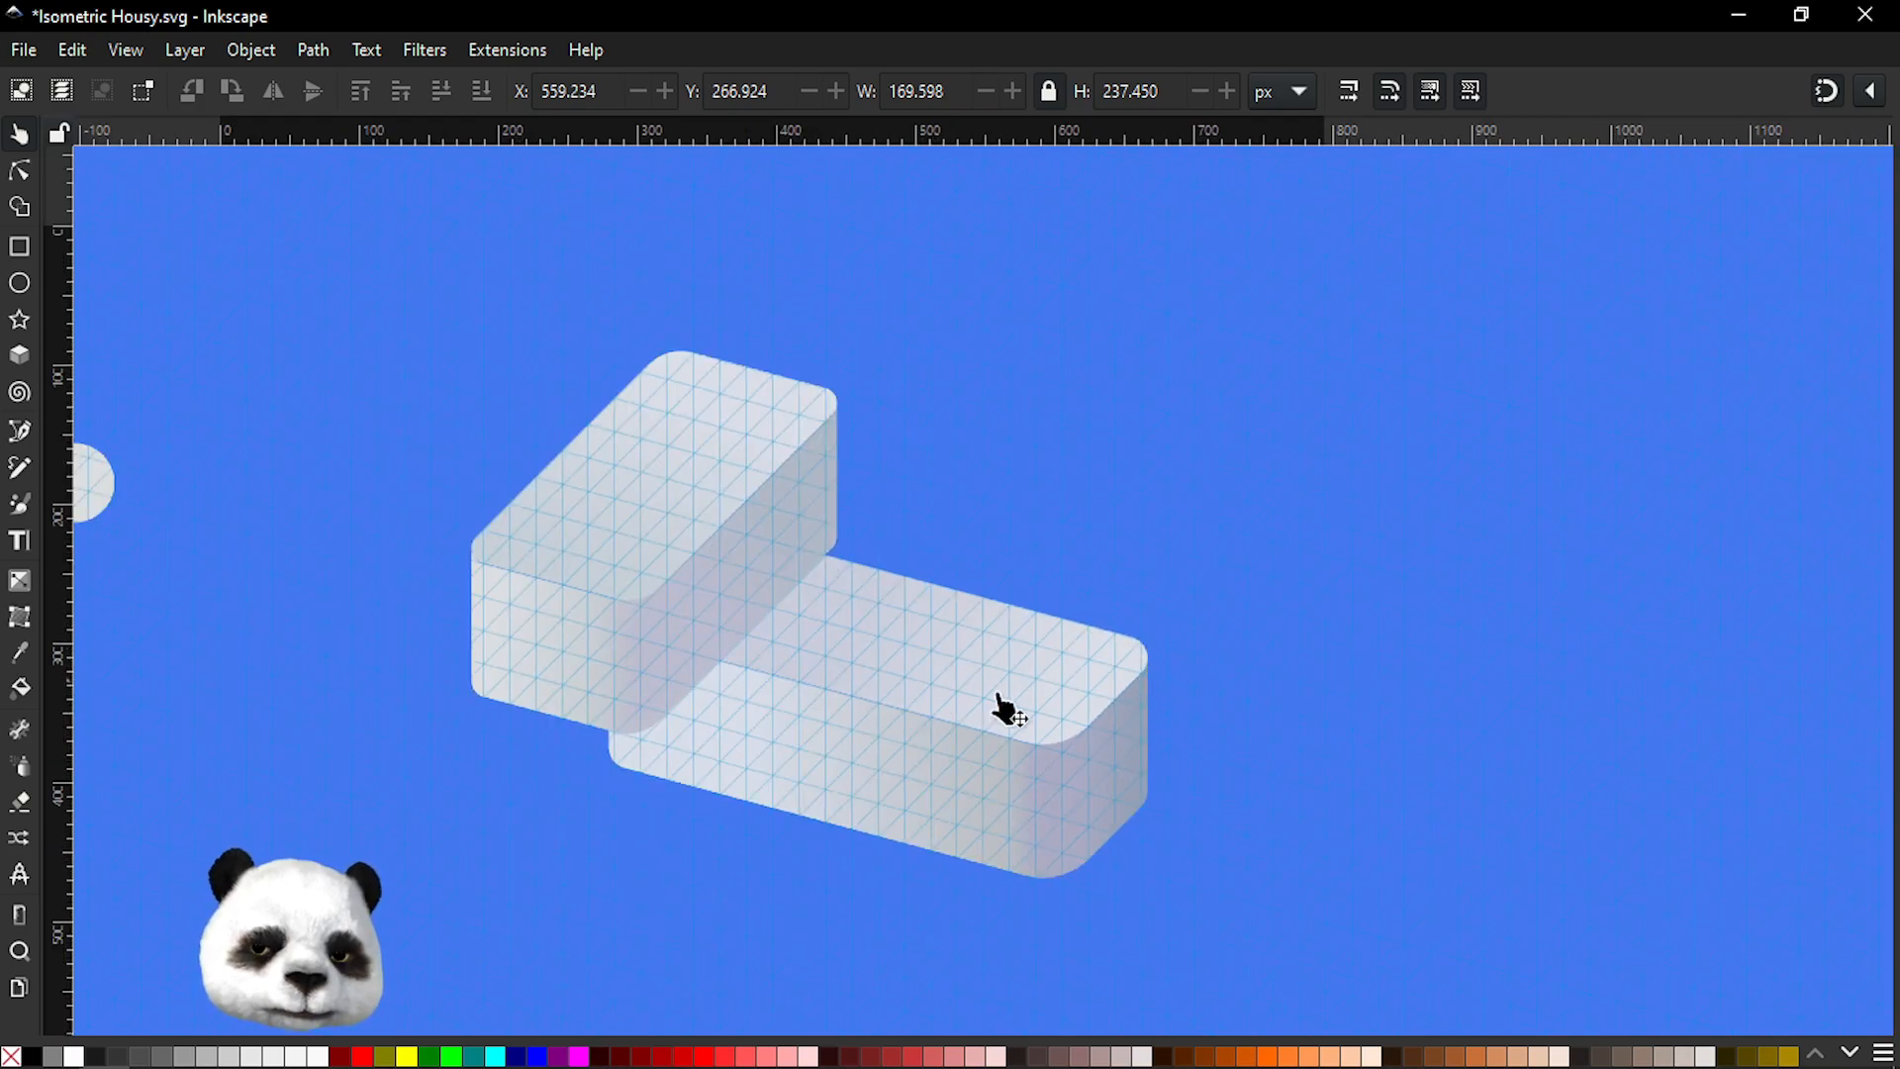
pyautogui.scroll(1, 754, 839)
pyautogui.hotkey('ctrl', 's')
pyautogui.scroll(-2, 899, 856)
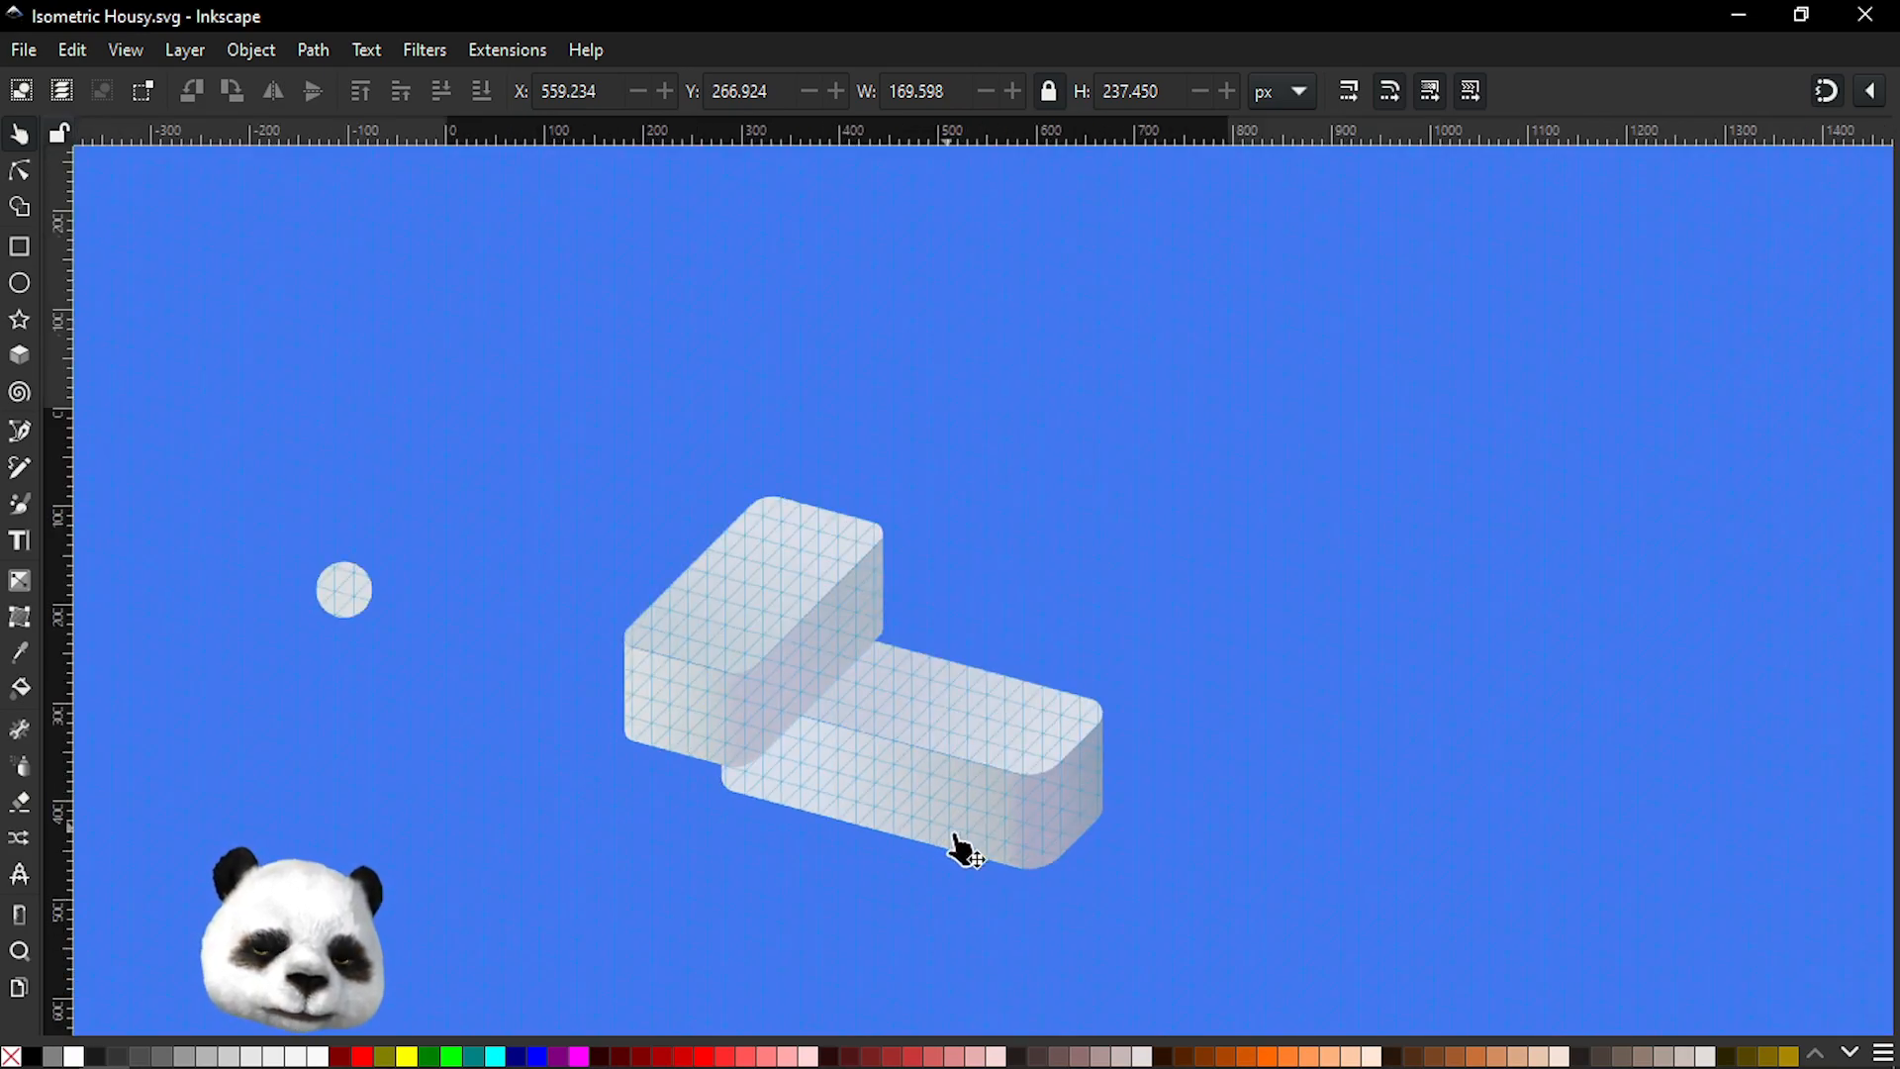
# - Hide the axonometric grid so the two shaded blocks are shown without guide lines
pyautogui.press('#')
pyautogui.moveTo(960, 891); pyautogui.dragTo(1111, 603)
pyautogui.scroll(-1, 1098, 645)
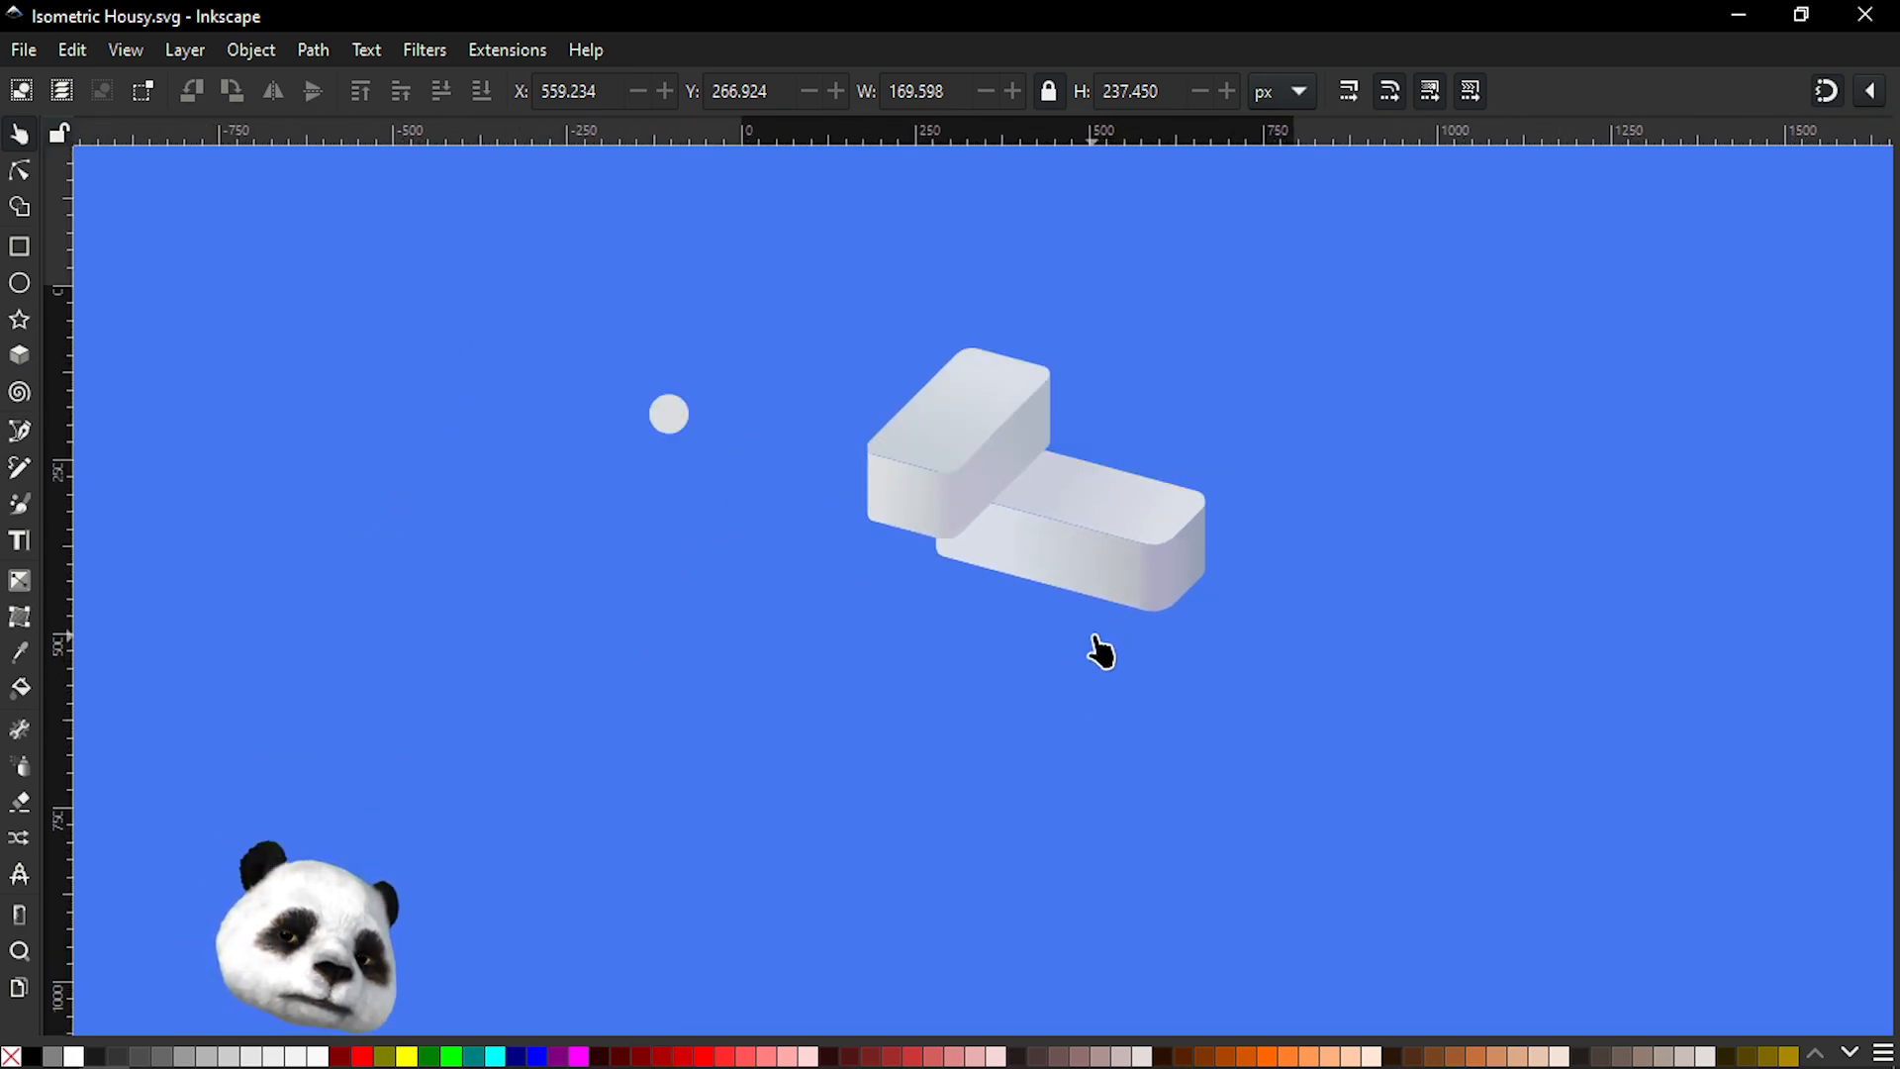
# - Examine the face gradients, rounded corner shading and overlap of the upper and lower blocks, both up close and as a whole
pyautogui.scroll(2, 1098, 634)
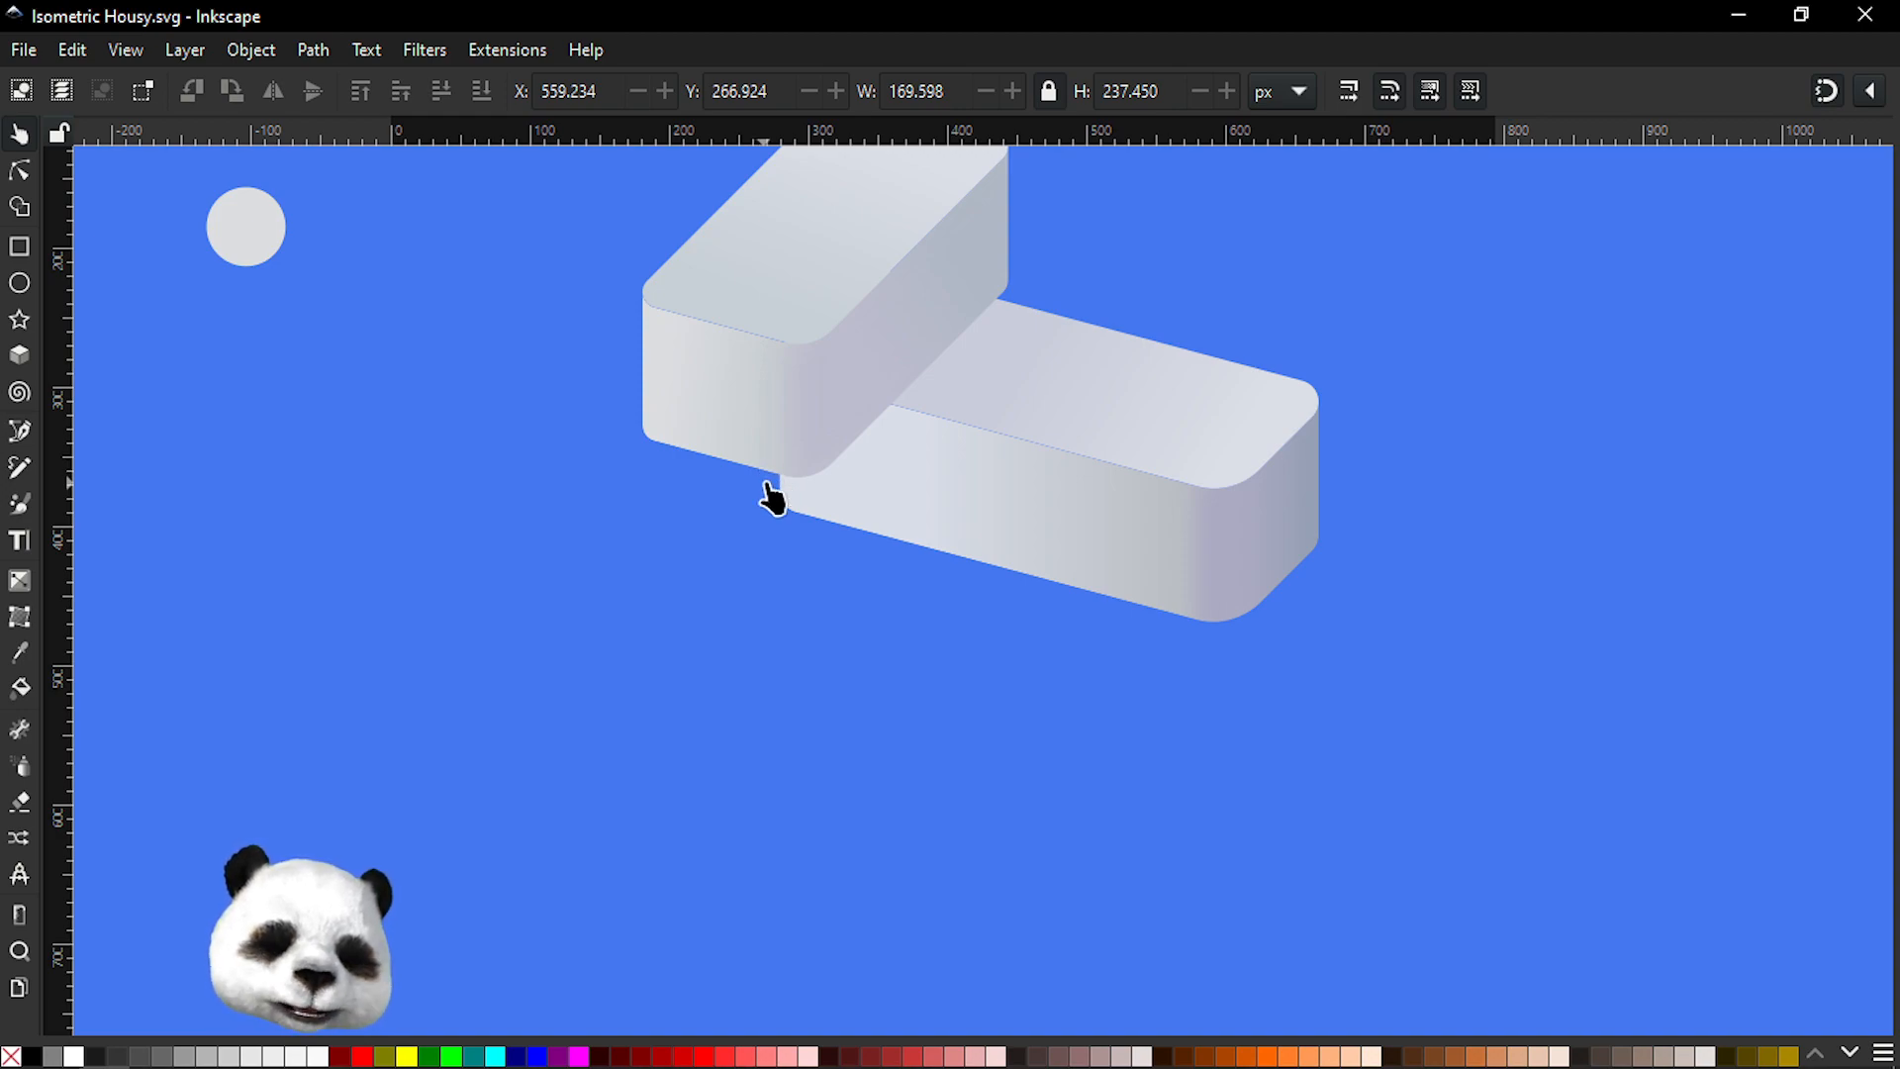
pyautogui.scroll(2, 881, 473)
pyautogui.press('super')
pyautogui.click(1133, 6)
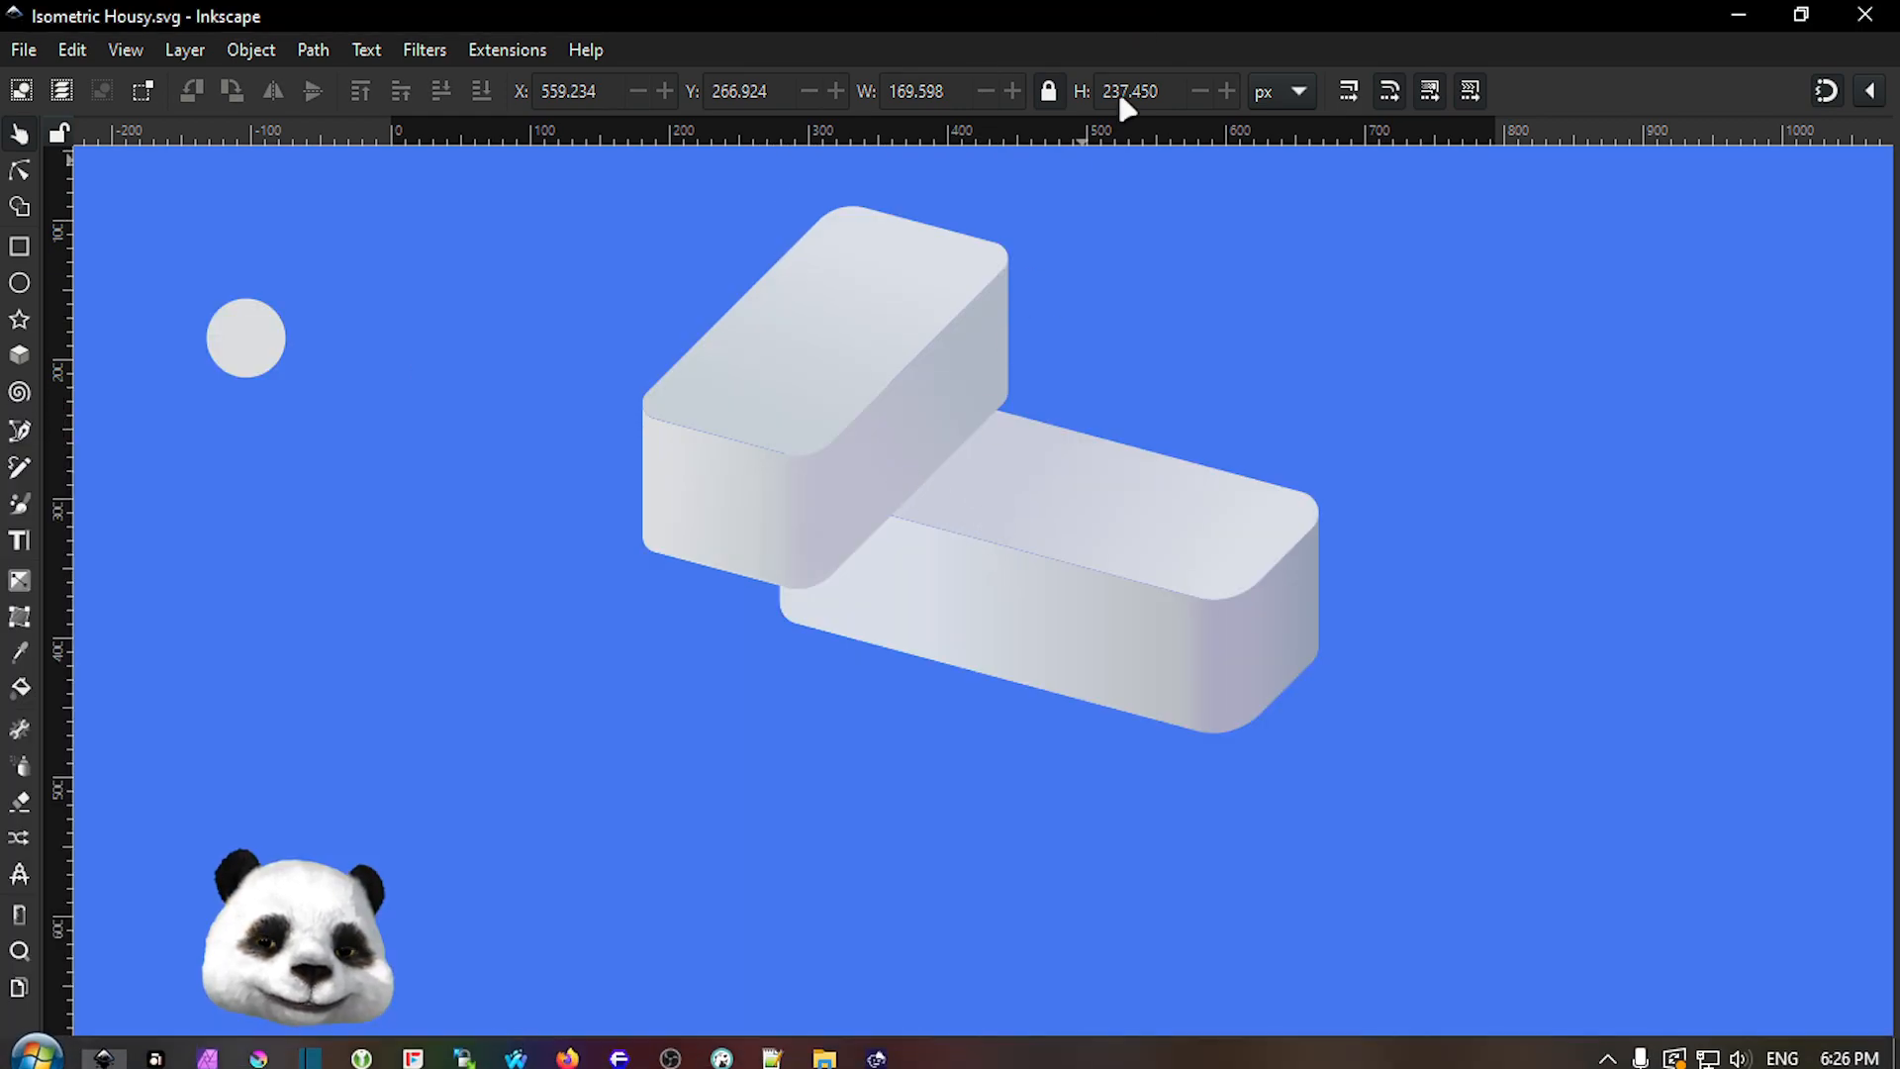
pyautogui.scroll(3, 1014, 564)
pyautogui.moveTo(603, 508); pyautogui.dragTo(1269, 653)
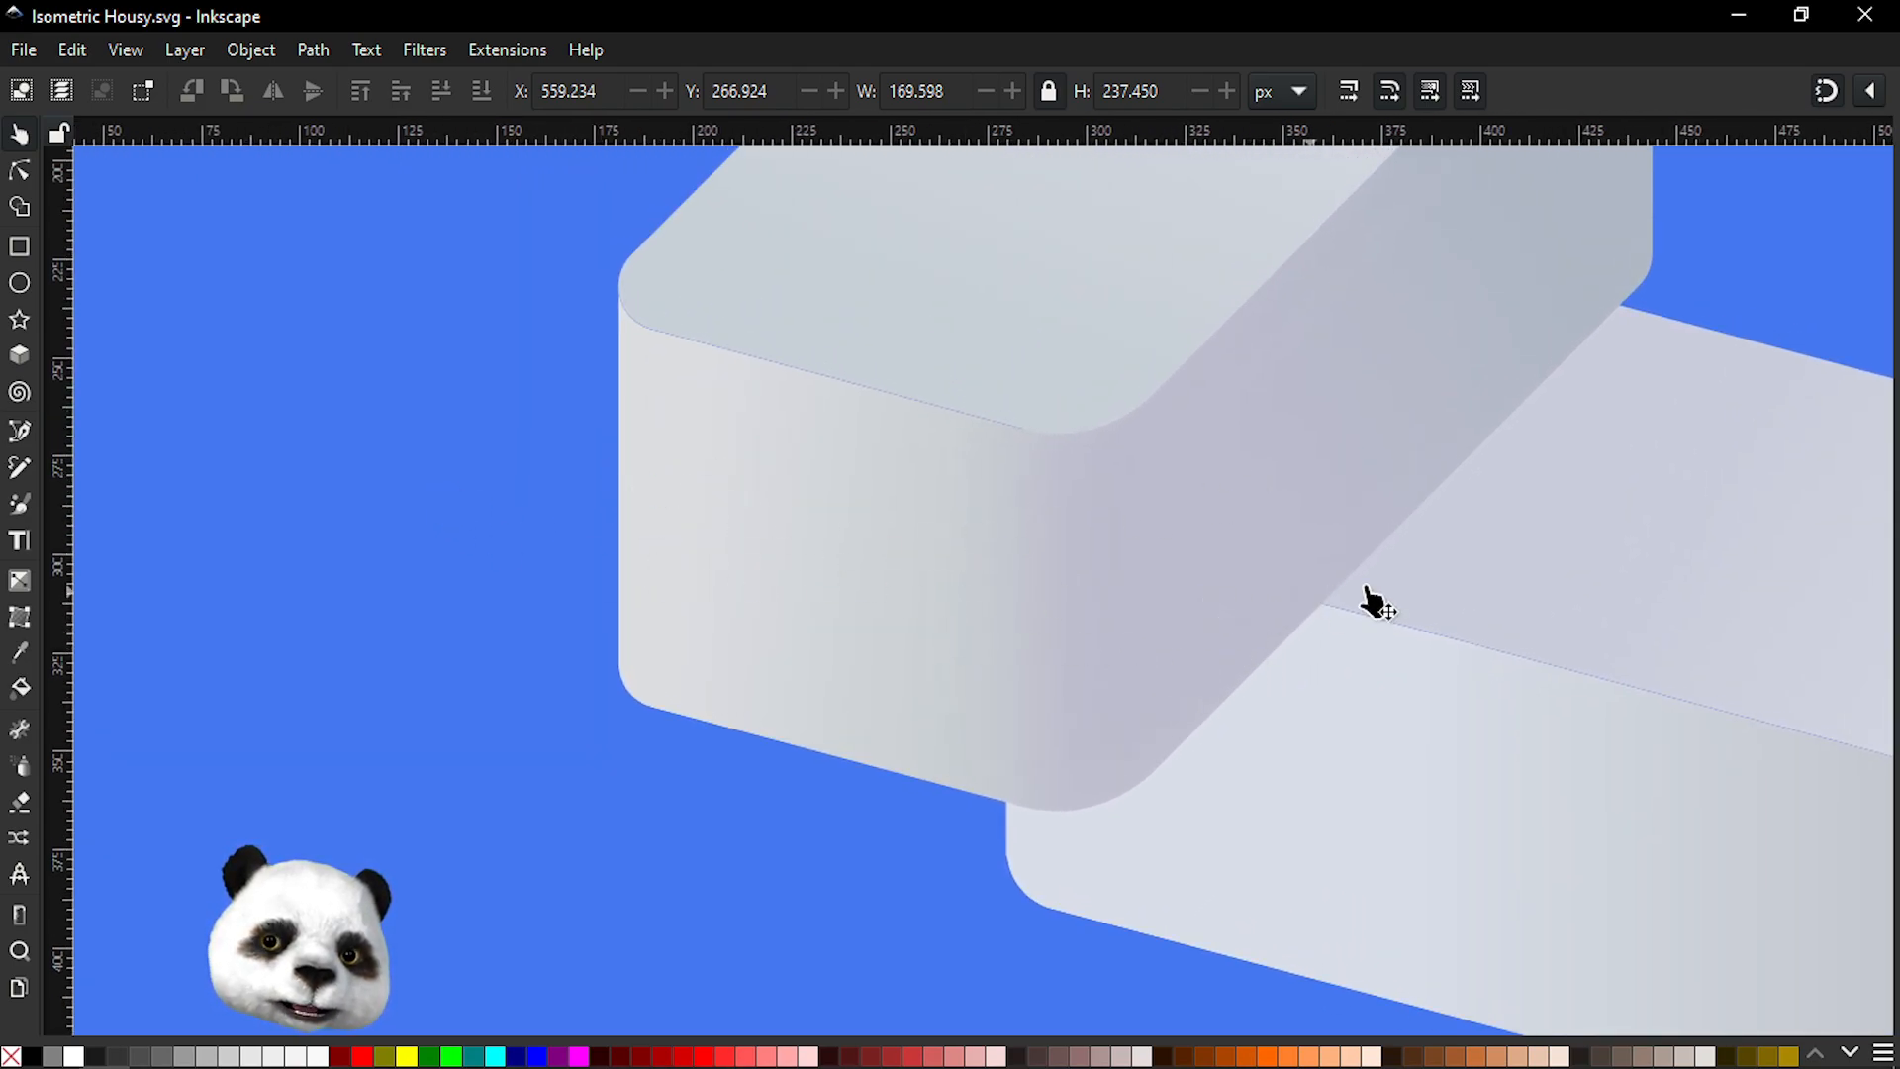
pyautogui.scroll(-2, 644, 377)
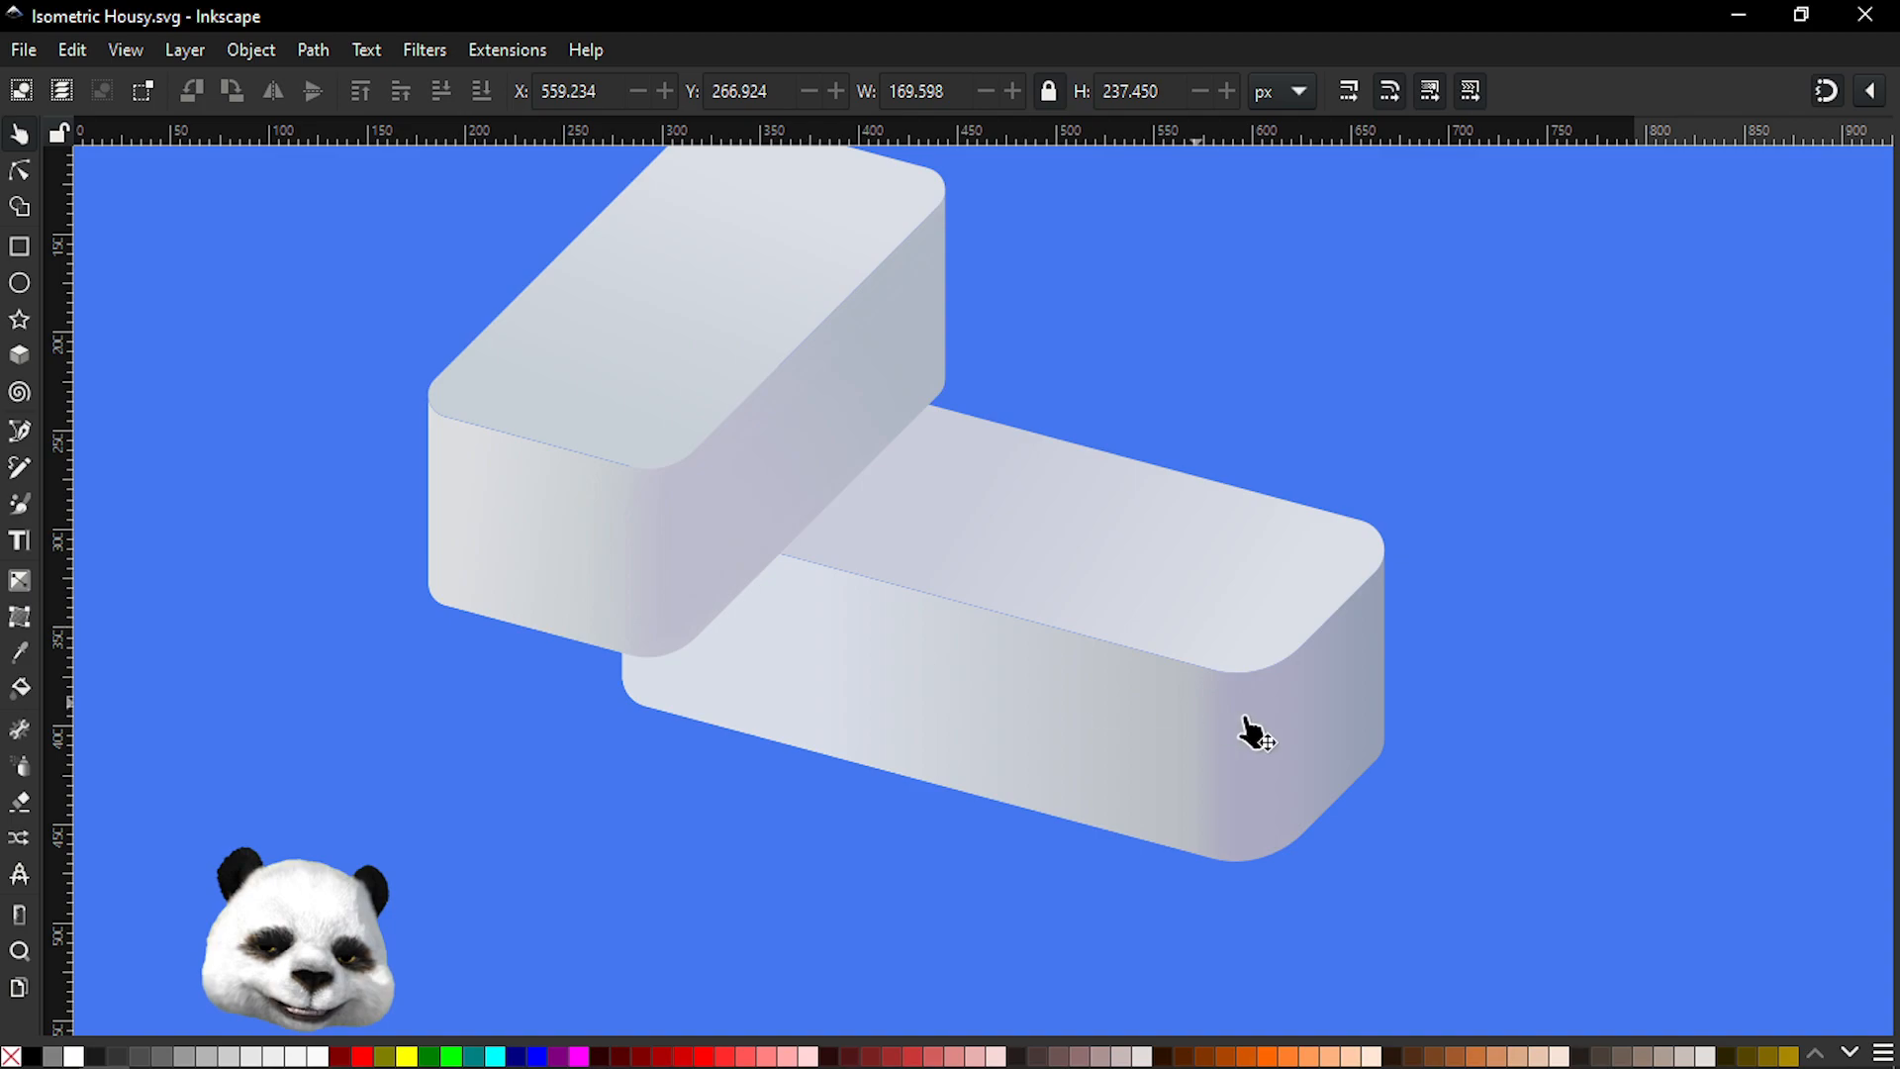
pyautogui.moveTo(959, 687); pyautogui.dragTo(1161, 662)
pyautogui.scroll(-1, 1162, 662)
pyautogui.scroll(1, 1162, 662)
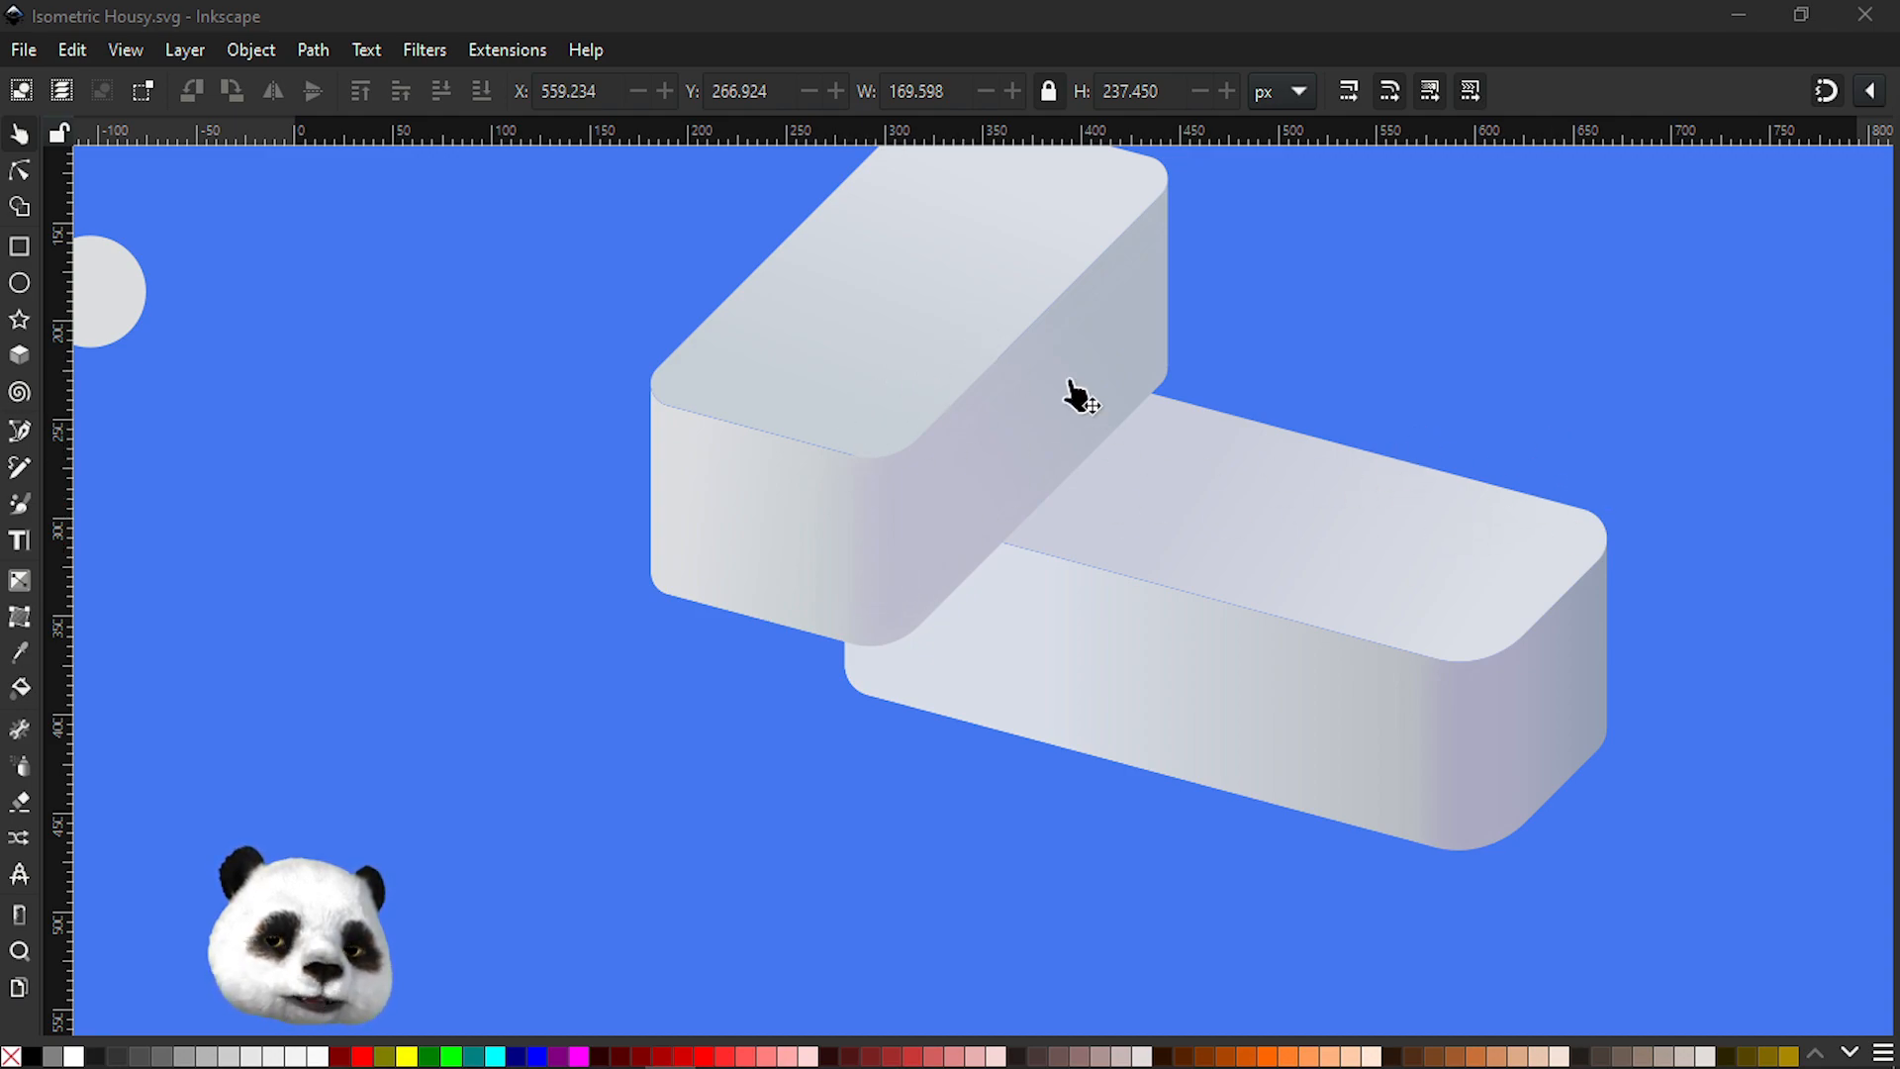
pyautogui.scroll(3, 1405, 445)
pyautogui.scroll(-2, 1505, 420)
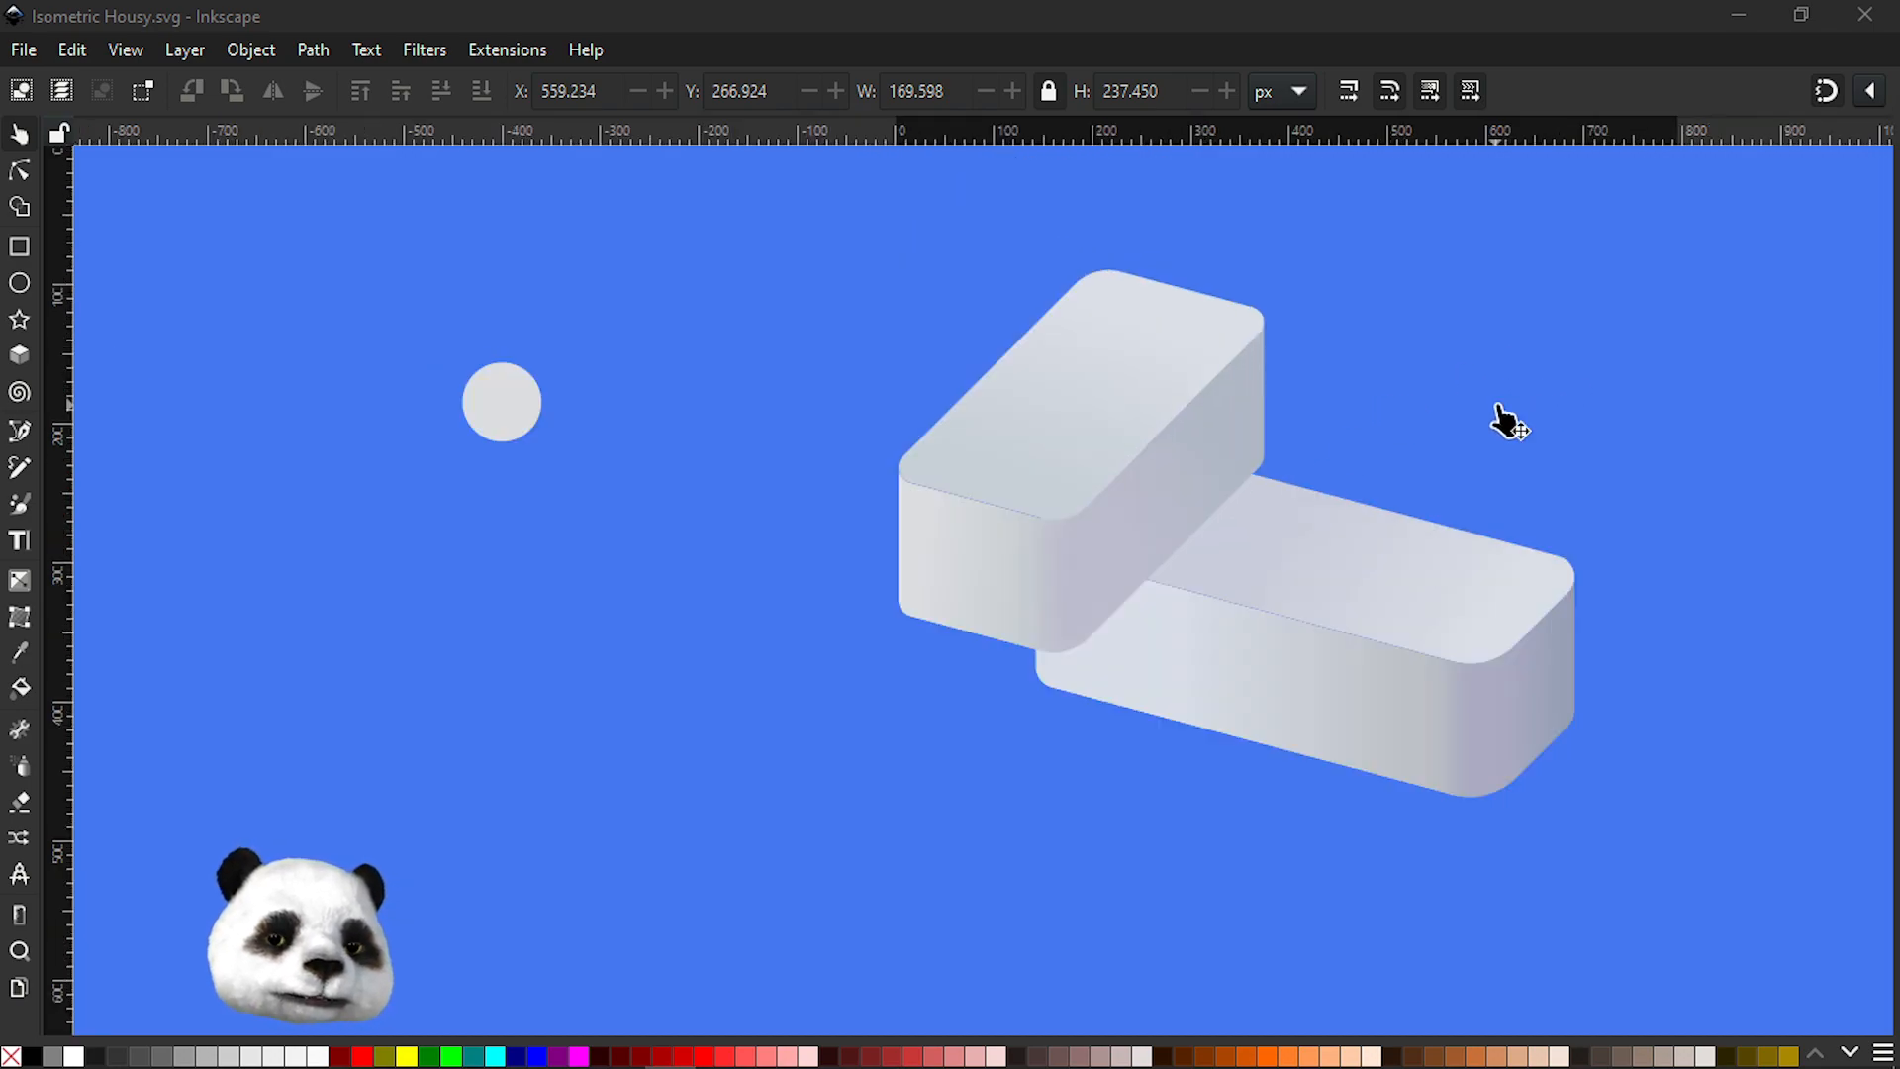
pyautogui.moveTo(1504, 458); pyautogui.dragTo(1330, 534)
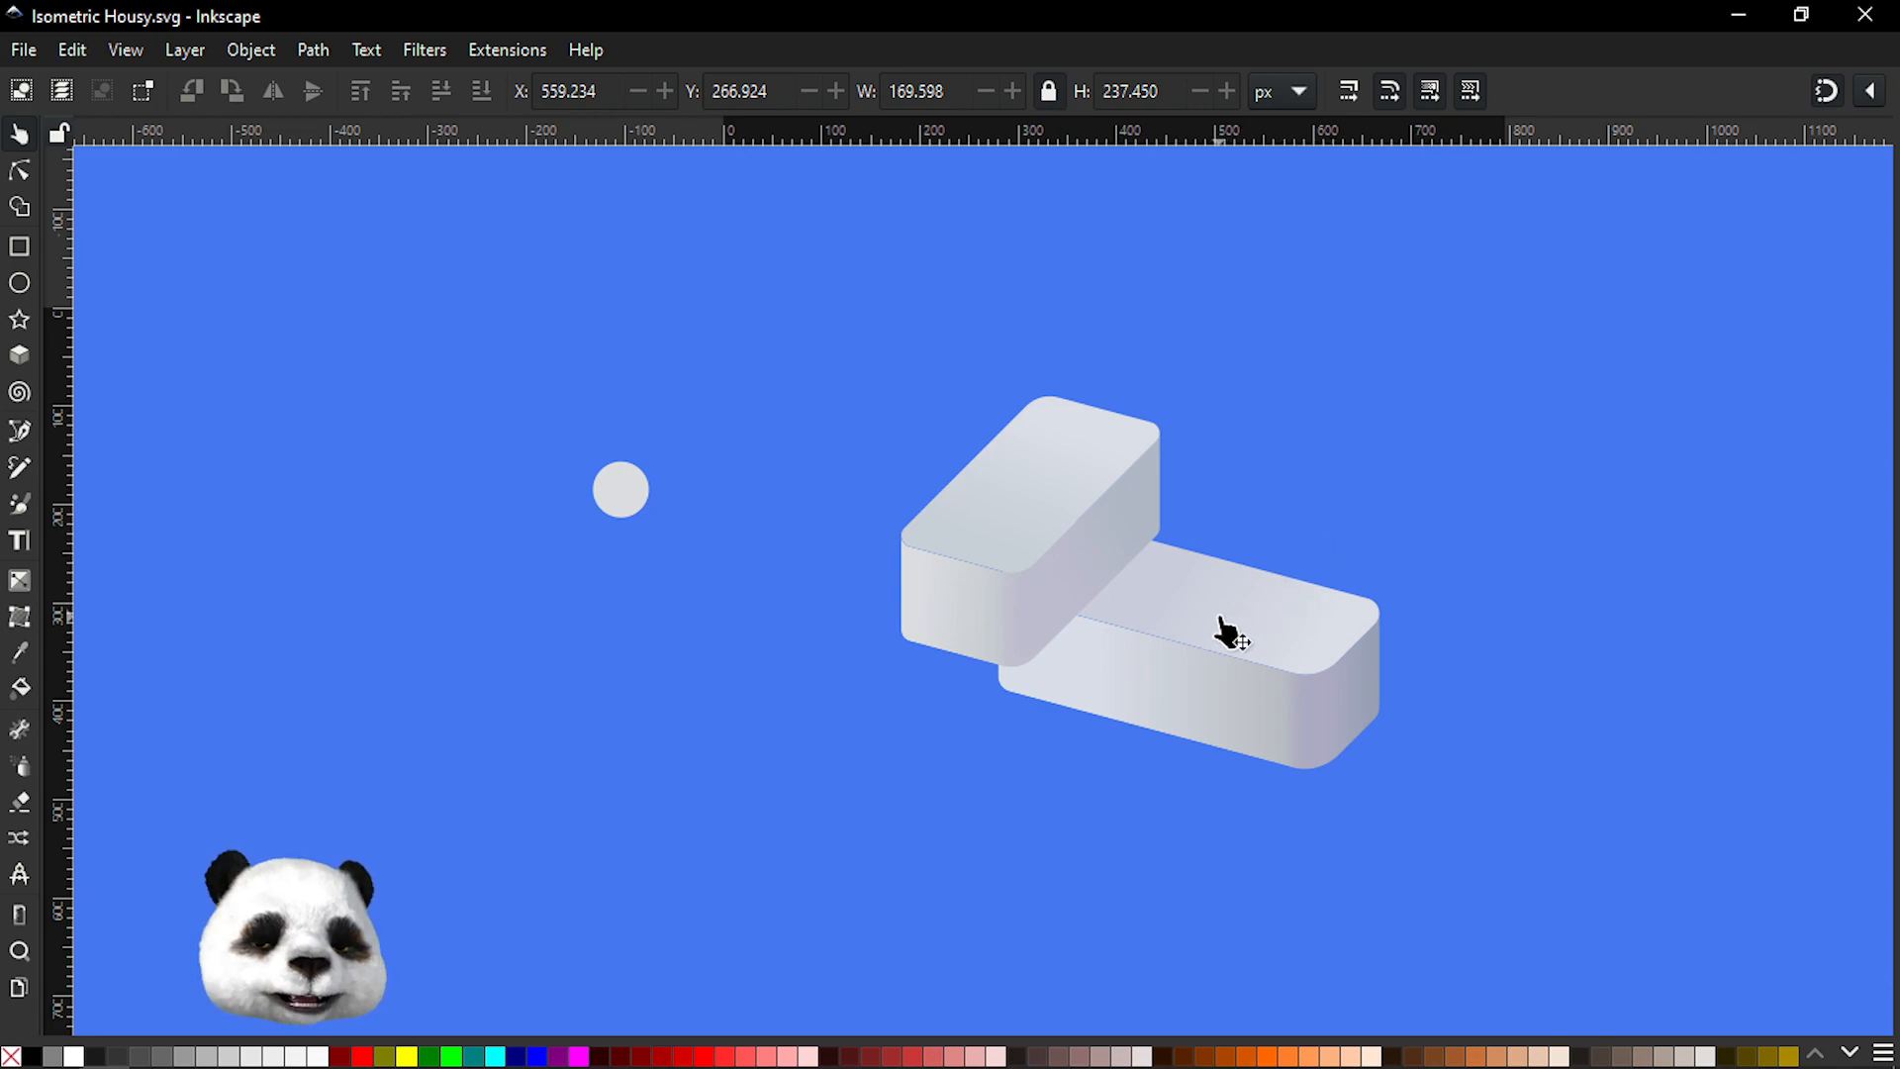
pyautogui.scroll(1, 1225, 632)
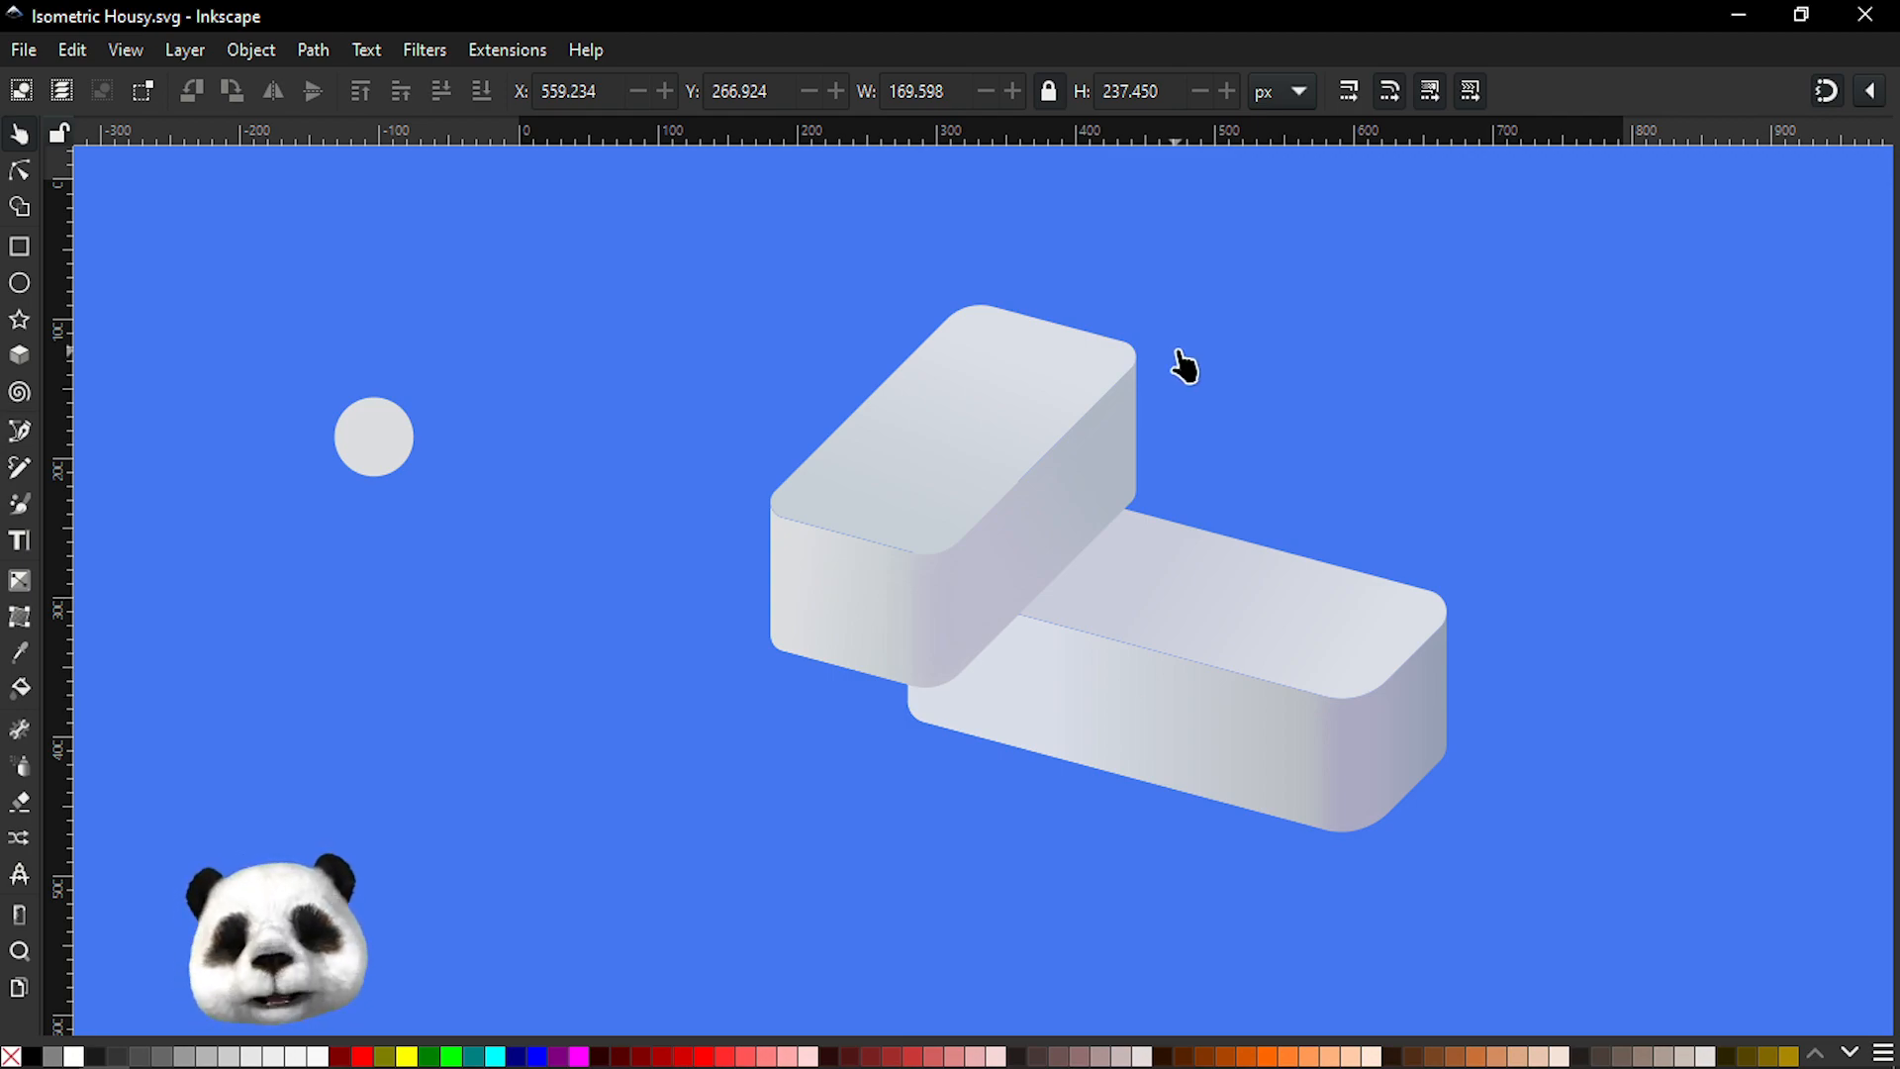
pyautogui.scroll(1, 1217, 795)
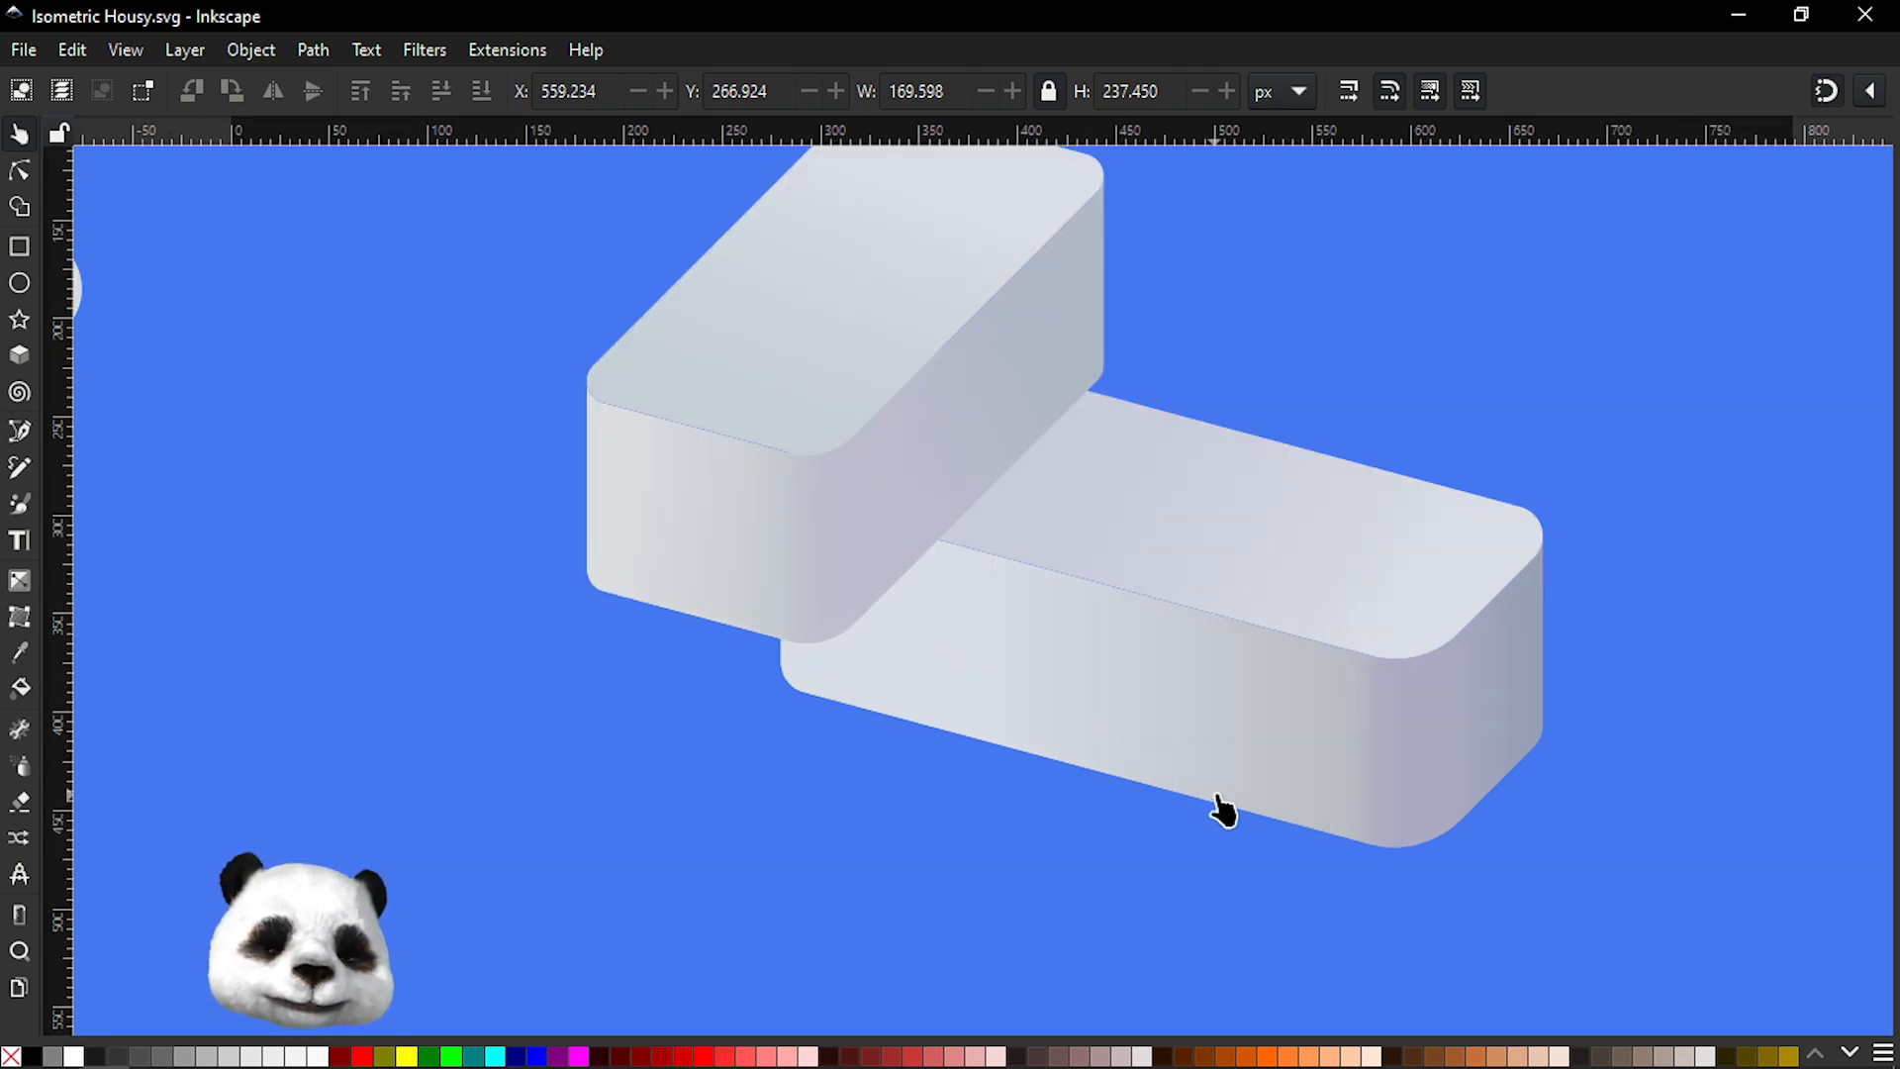
pyautogui.moveTo(1169, 741); pyautogui.dragTo(1046, 870)
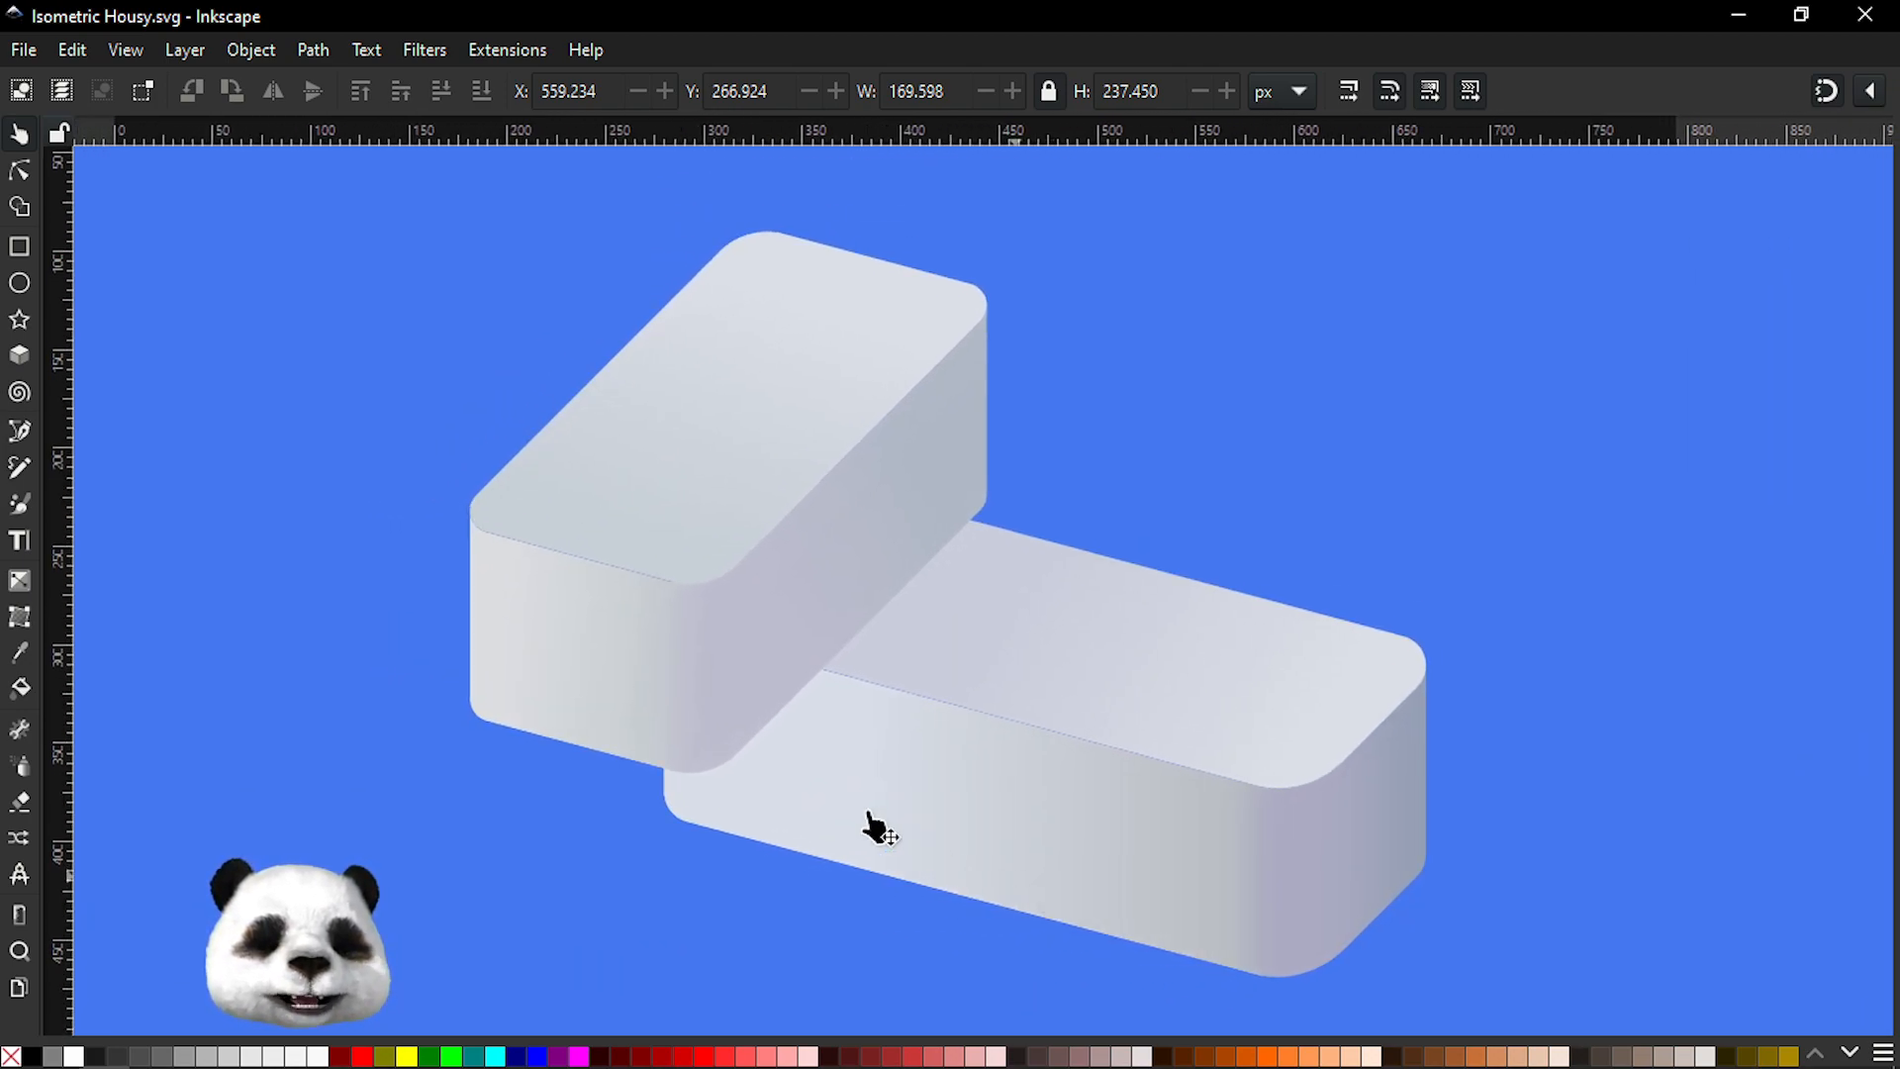